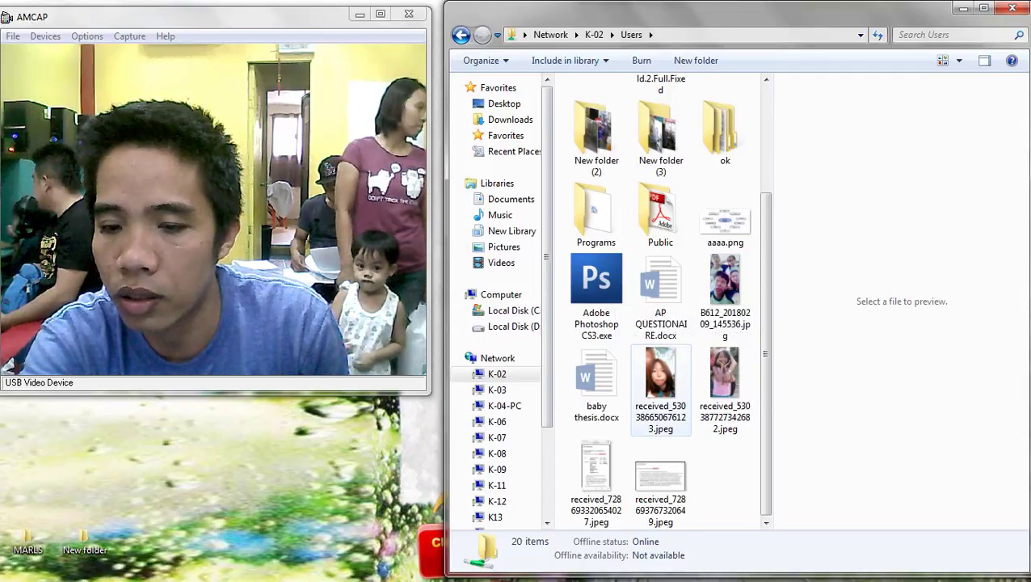
Select the two received JPEG document images at the end of the shared Users folder and open them for picture printing
left_click(604, 465, "ctrl")
right_click(605, 462)
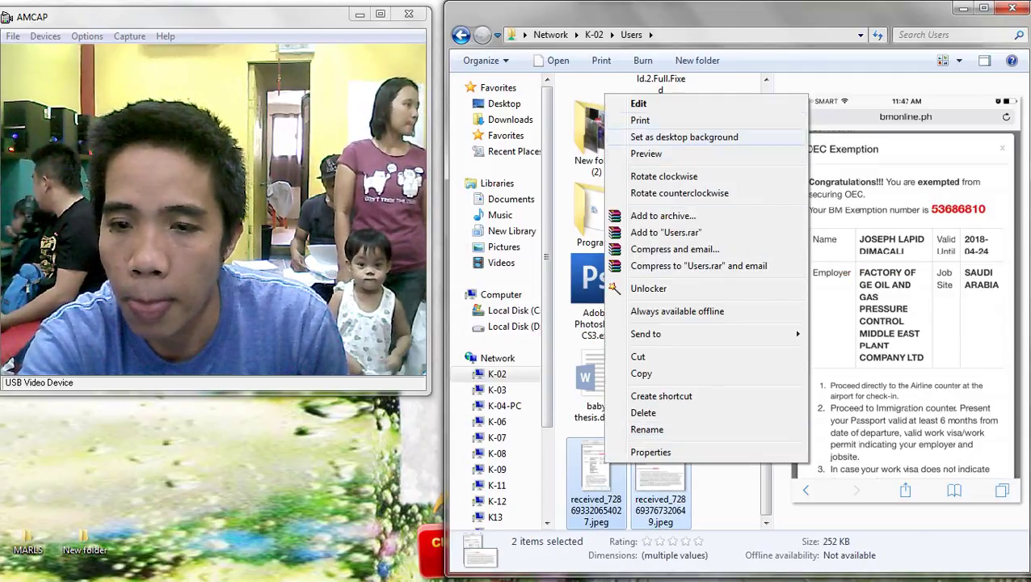
left_click(640, 119)
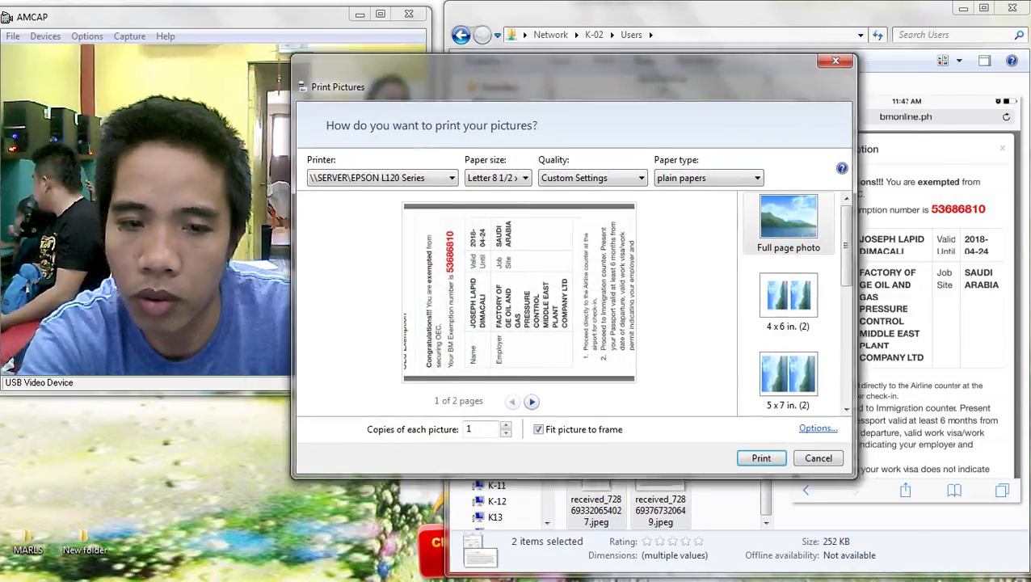
left_click_drag(501, 73, 592, 30)
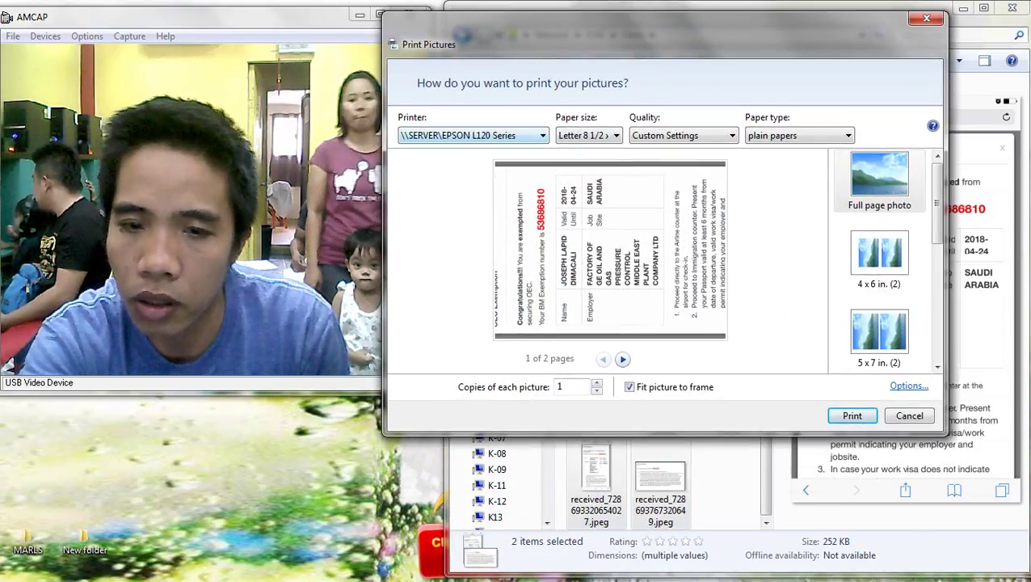
Print both pictures on the \\SERVER\Kyocera TASKalfa 2200 GX printer without fitting them to the frame
left_click(501, 136)
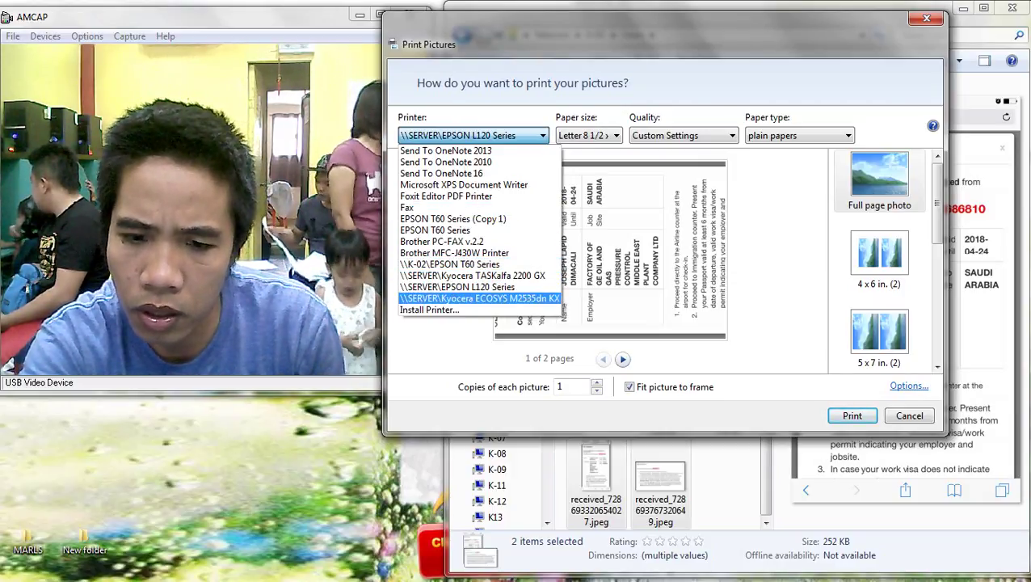
left_click(472, 276)
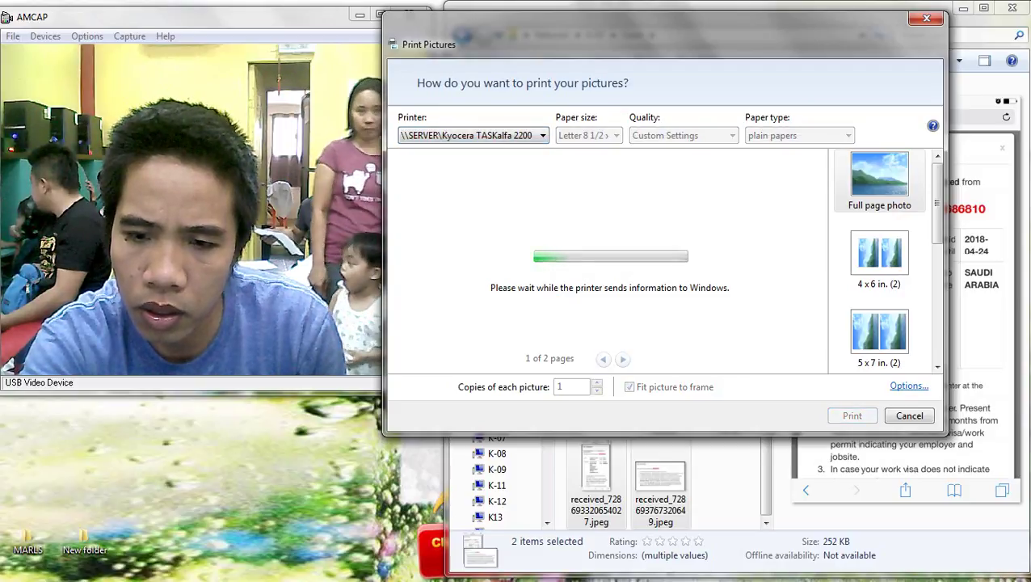
left_click(674, 387)
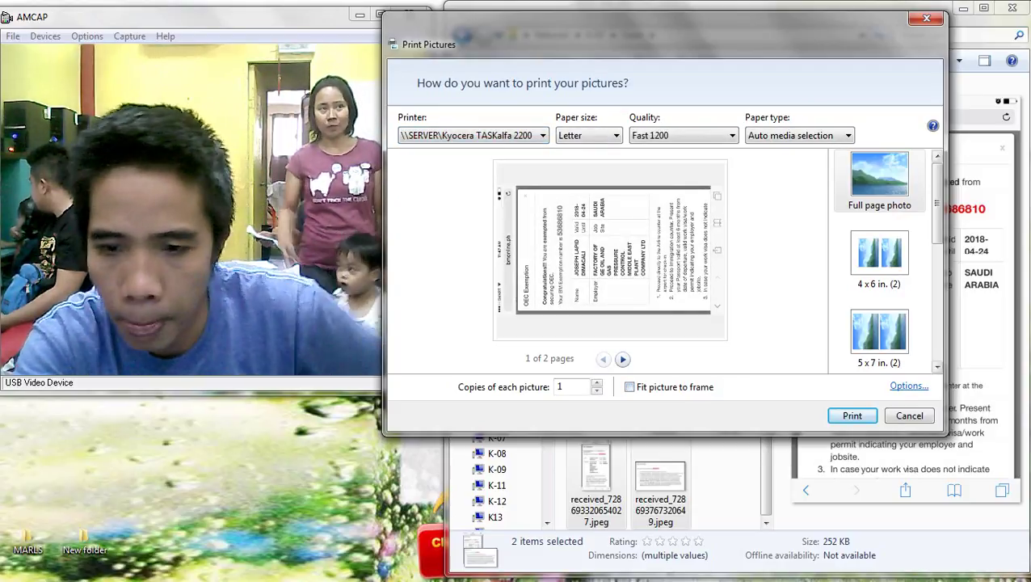
left_click(853, 416)
left_click(243, 218)
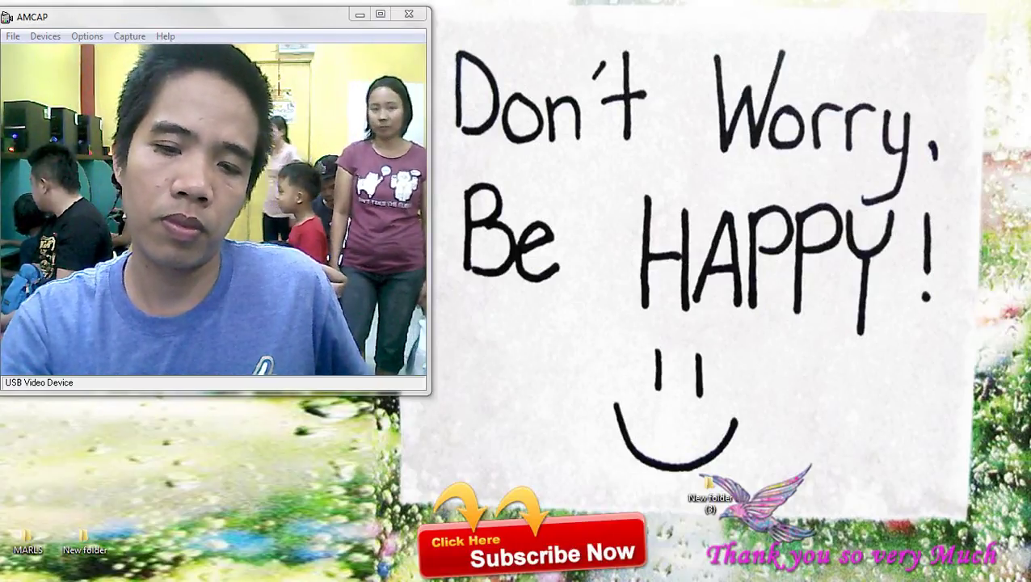
right_click(539, 191)
left_click(580, 232)
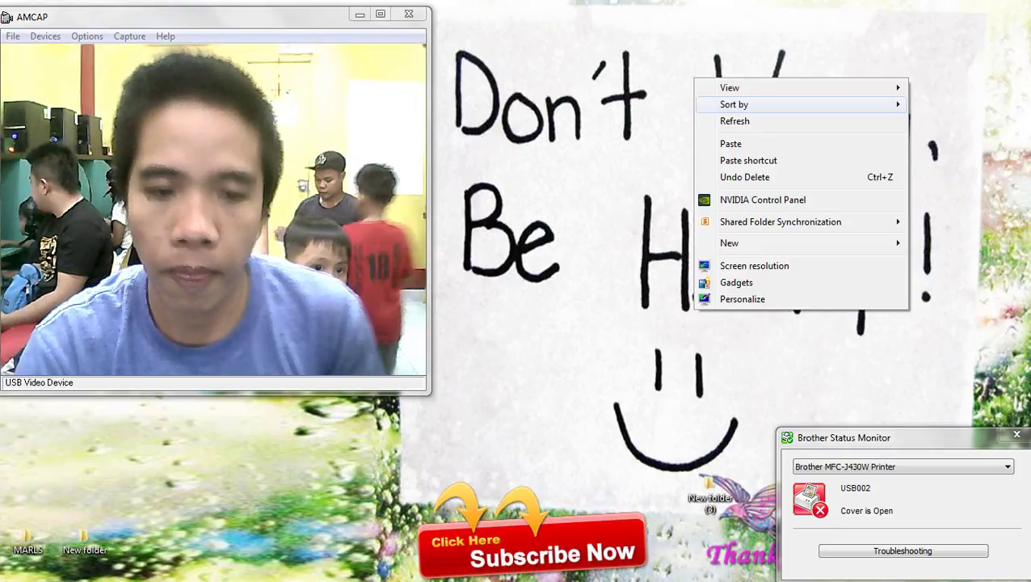
right_click(693, 77)
left_click(737, 121)
Show the computer's drives, refresh the list and open Removable Disk (F:)
key("super+e")
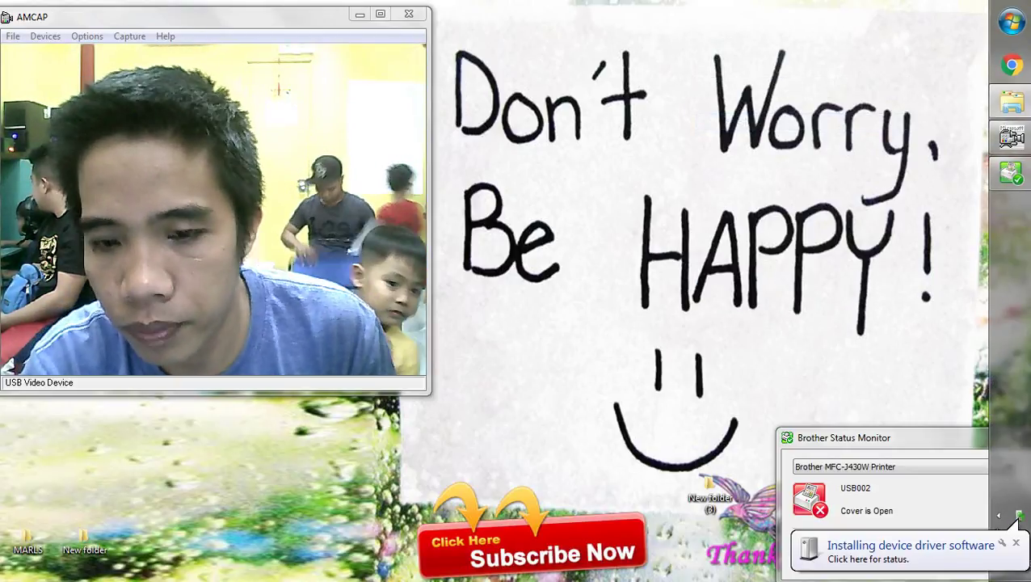
left_click_drag(547, 257, 547, 346)
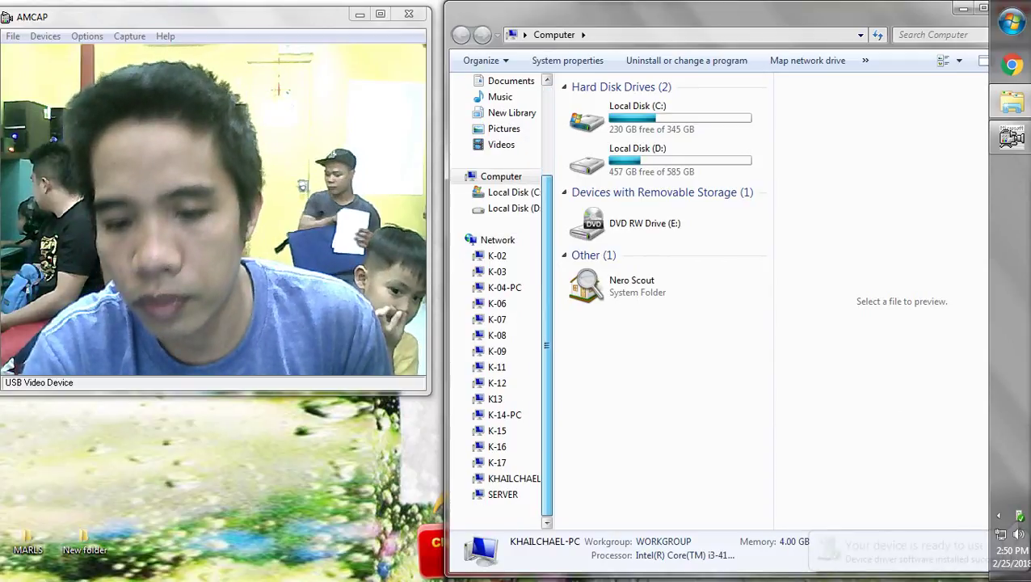
right_click(753, 387)
left_click(794, 445)
left_click(661, 266)
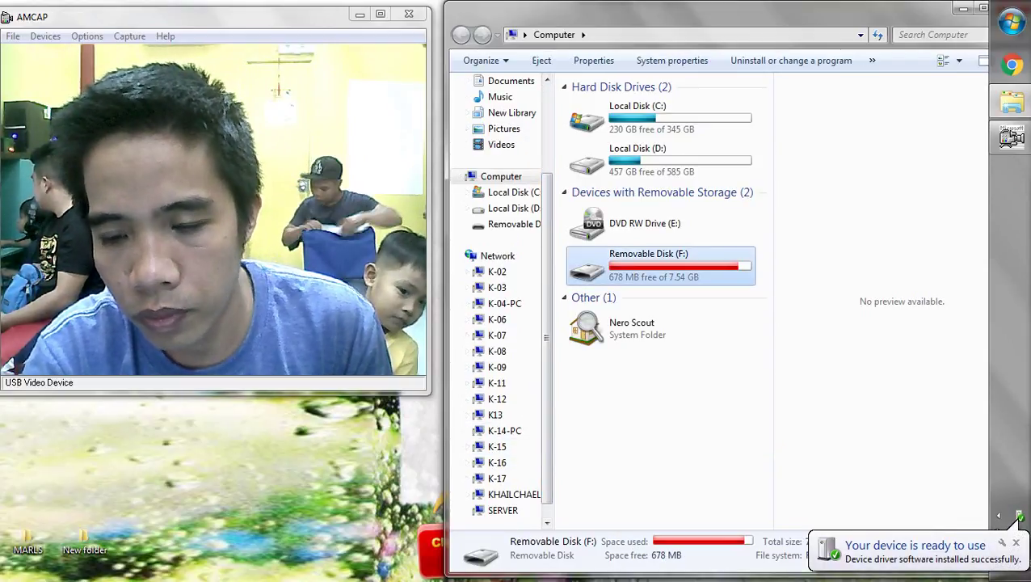
key("Return")
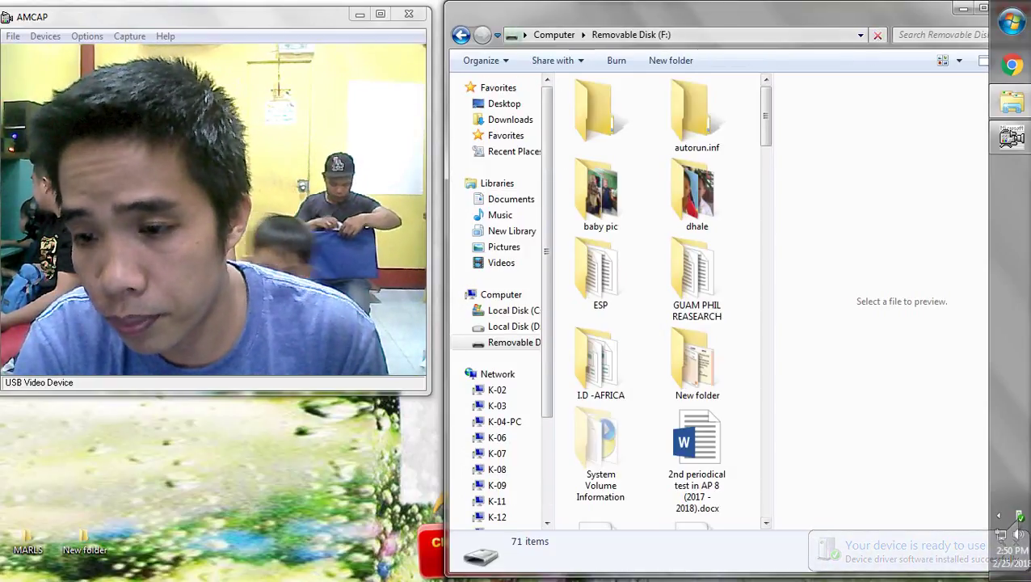
Try to open articles.docx from Removable Disk (F:), and close the folder window
scroll(837, 282, "down", 12)
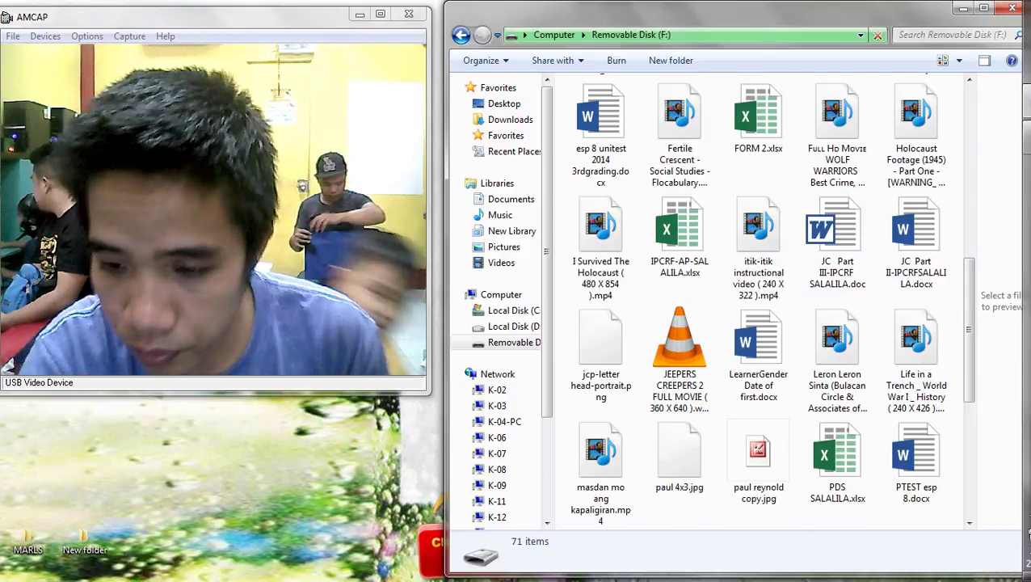
key("a")
key("a")
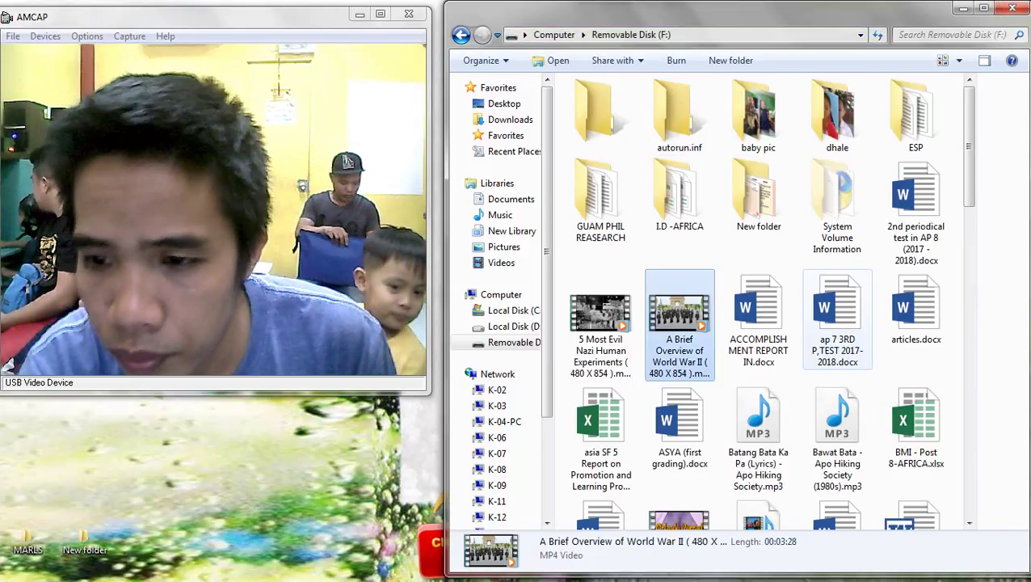
key("a")
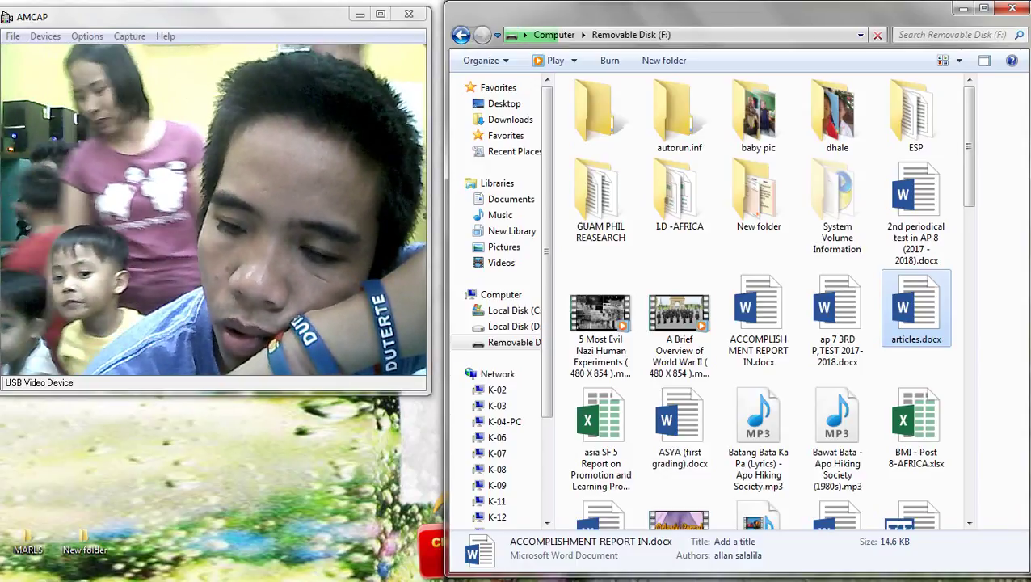
left_click(916, 311)
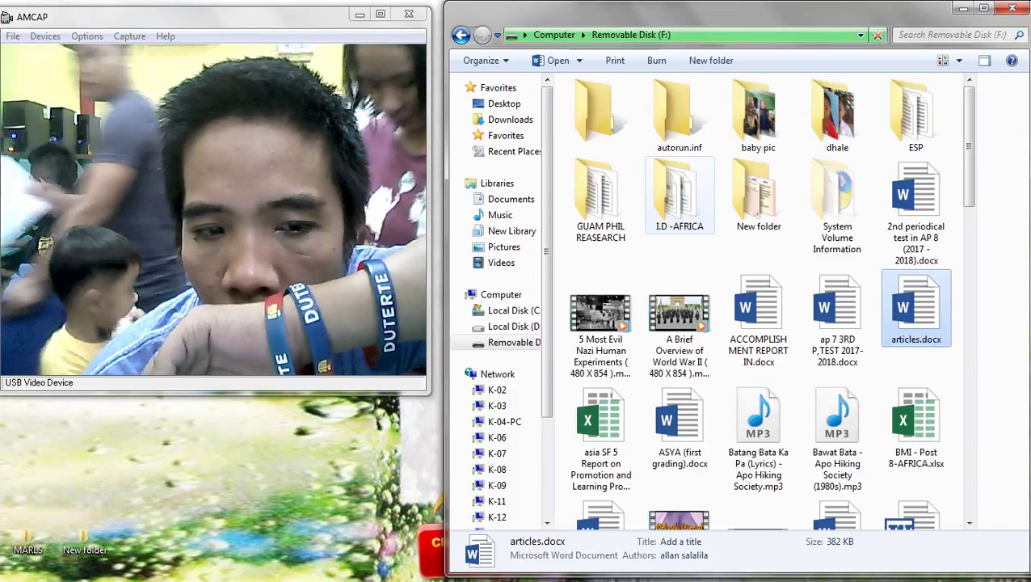
key("Right")
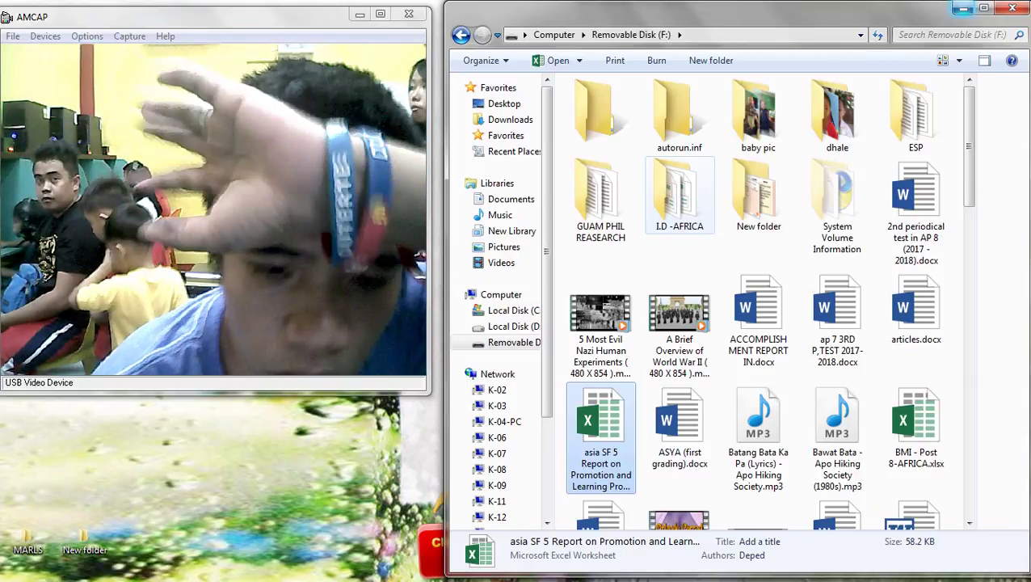
double_click(914, 308)
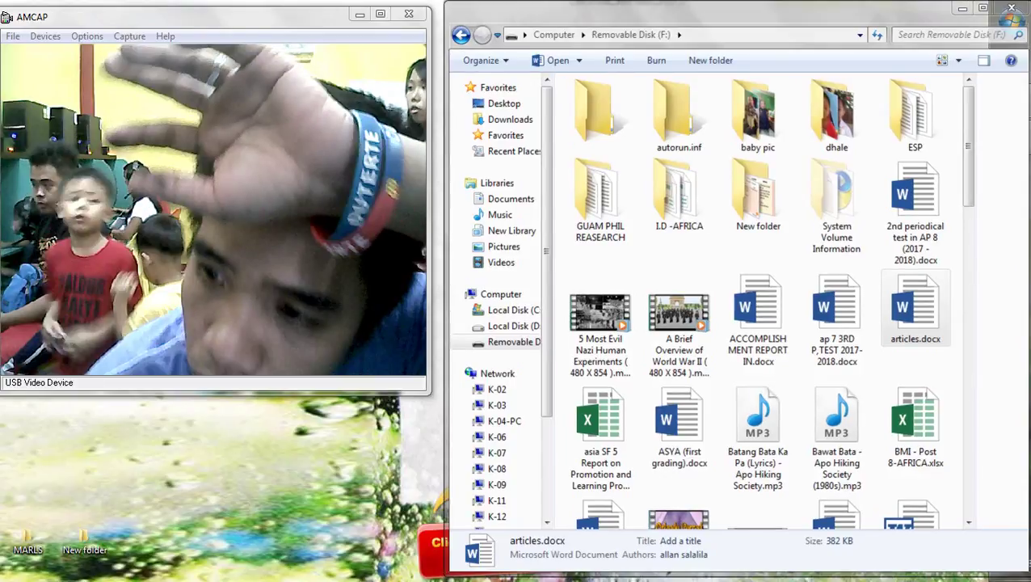
key("alt+F4")
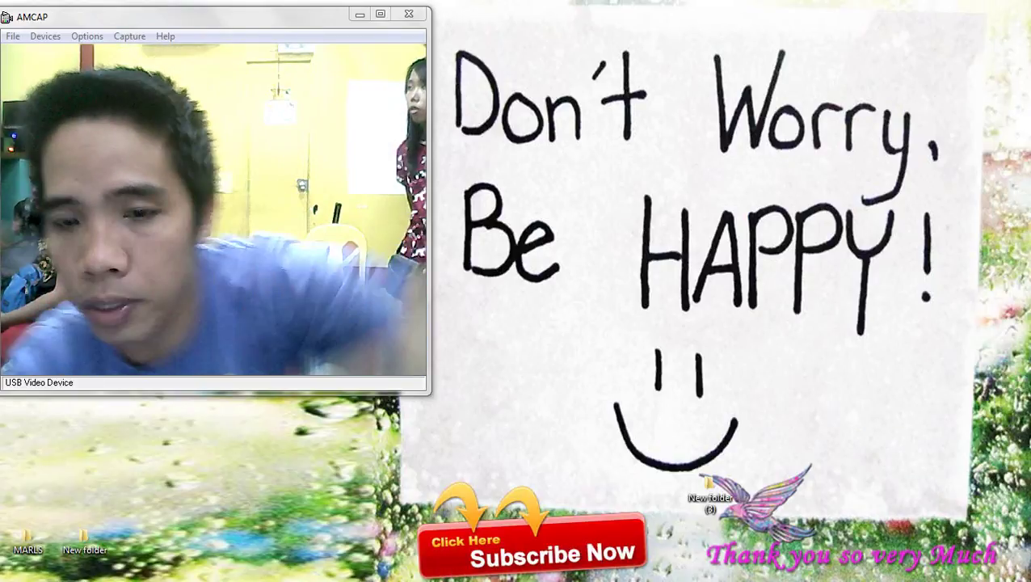
left_click(1012, 22)
left_click(952, 219)
Reopen Removable Disk (F:) from the computer's drives and open articles.docx in Word
key("super+e")
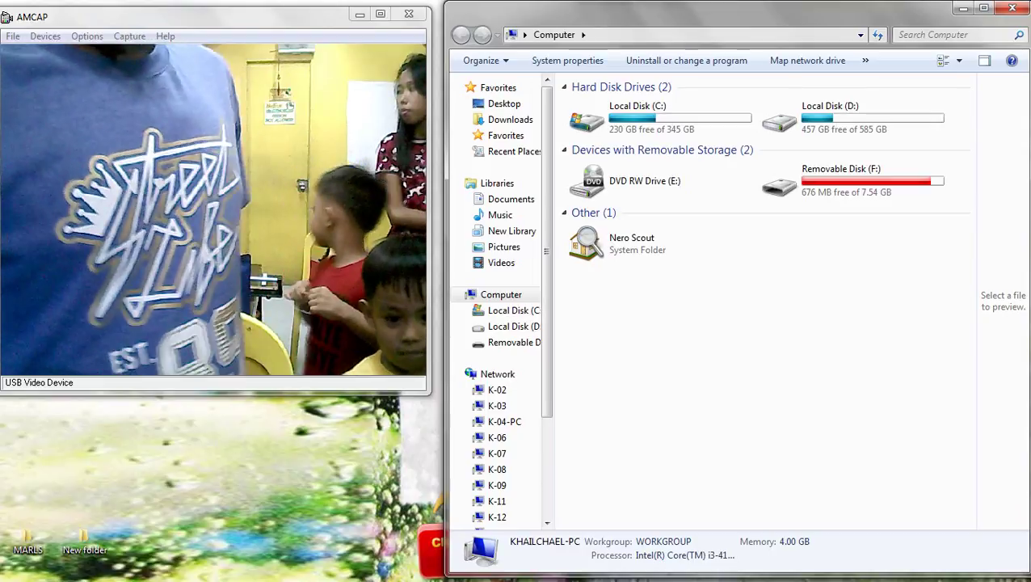
double_click(844, 182)
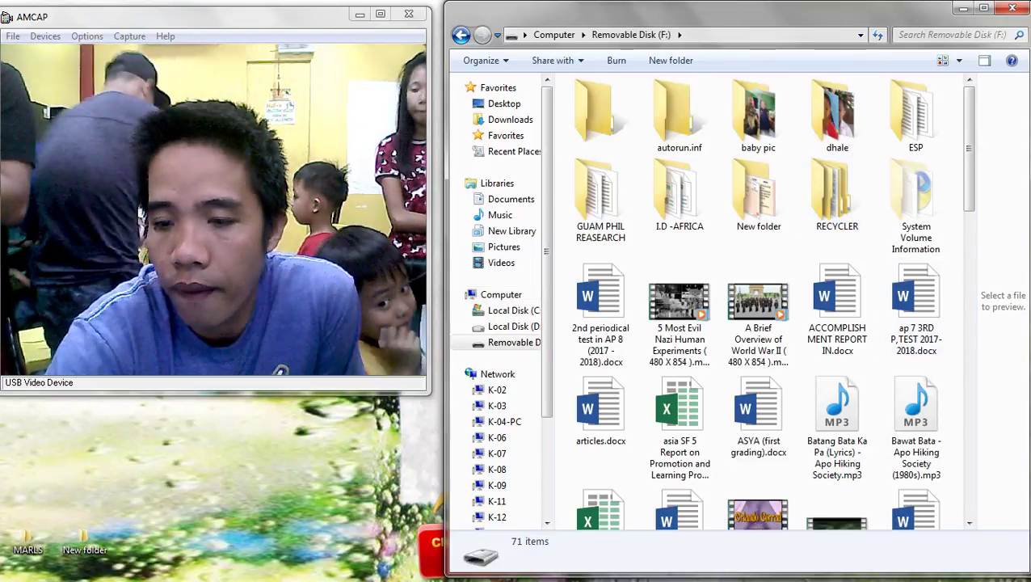
scroll(837, 388, "down", 10)
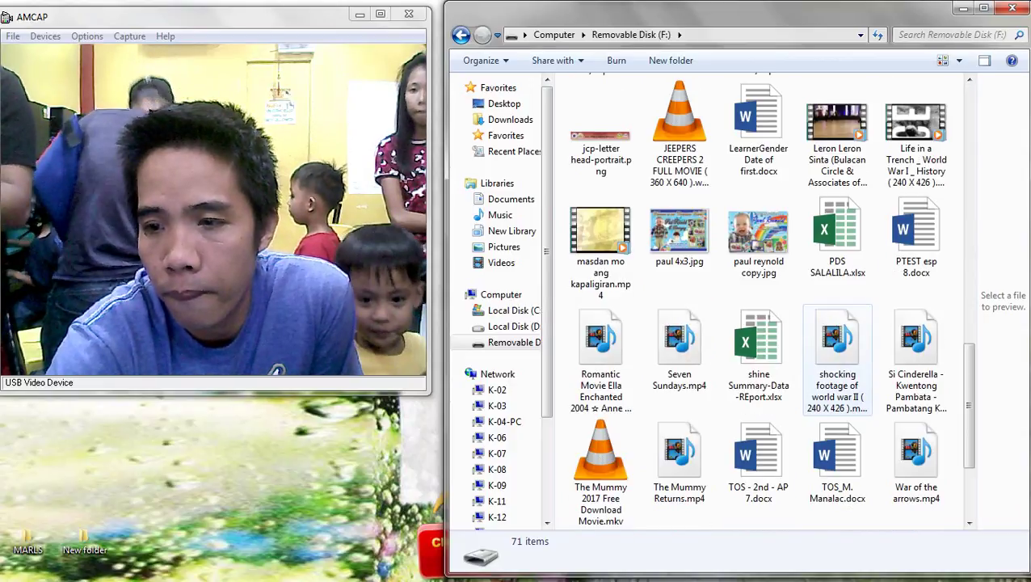
scroll(838, 364, "up", 6)
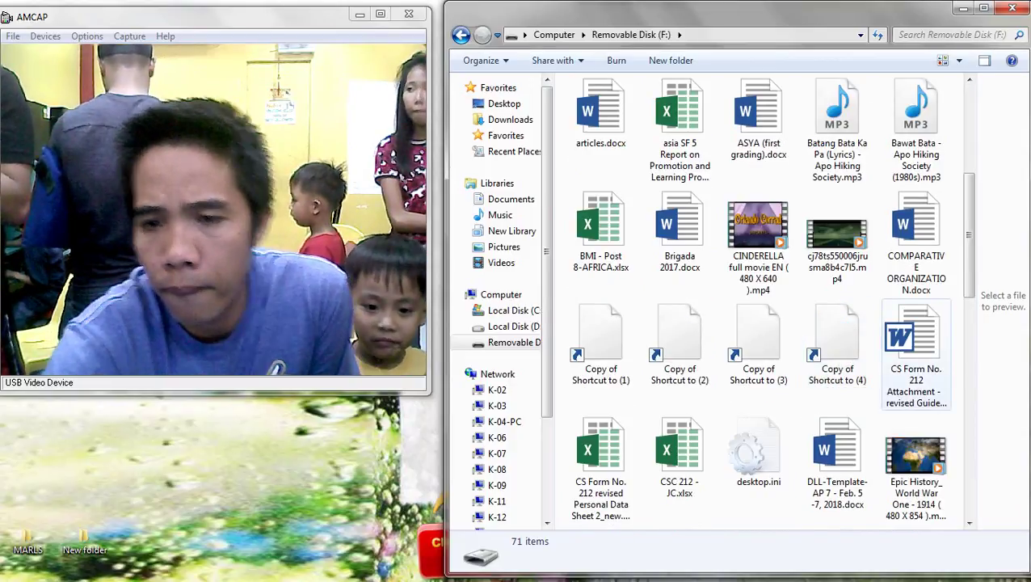
left_click(600, 113)
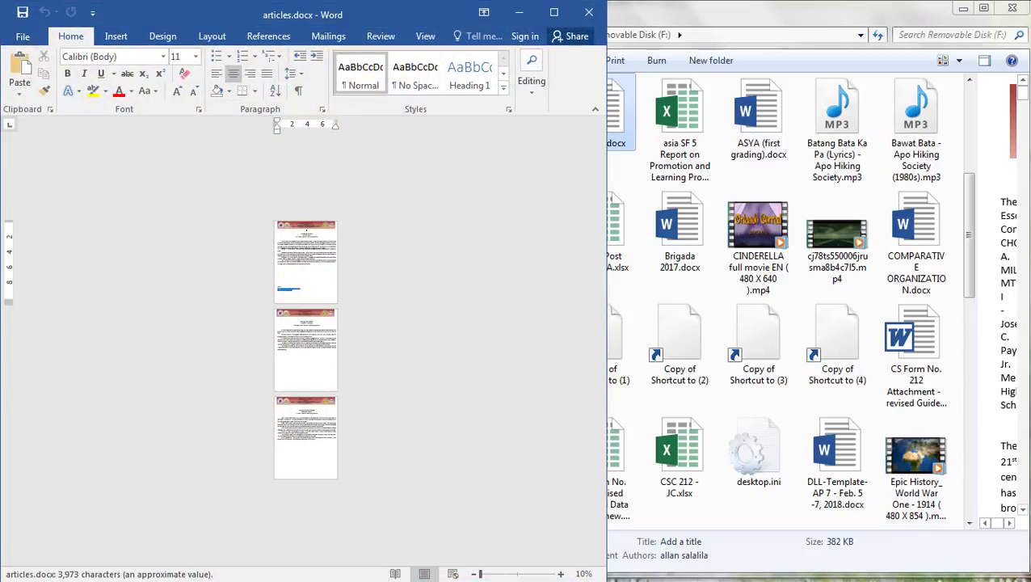
Move the Word window beside the webcam view and cut the entire first article, from its letterhead through the source links
left_click_drag(303, 14, 741, 16)
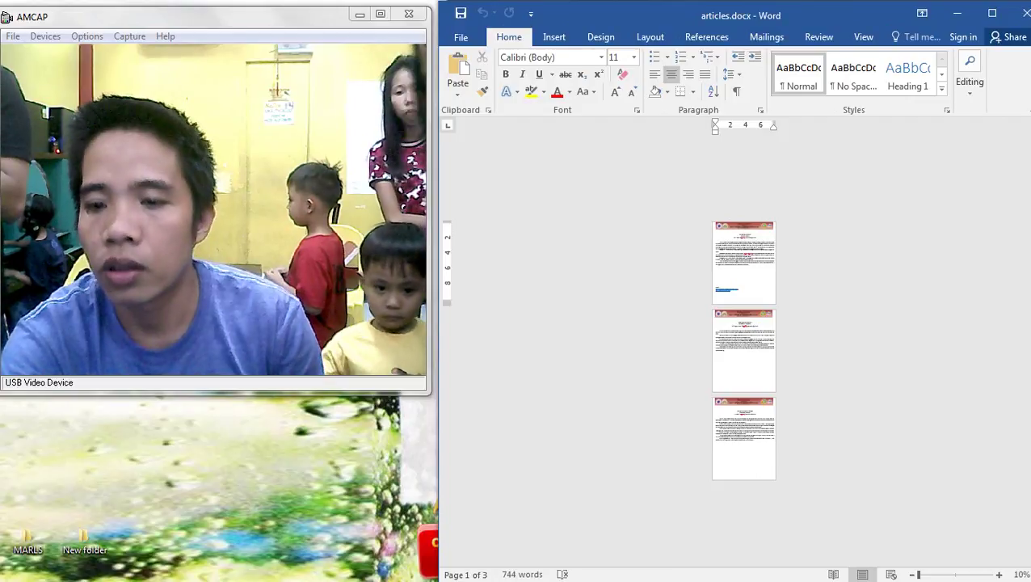
left_click(740, 288)
scroll(740, 288, "up", 4)
scroll(743, 347, "down", 3)
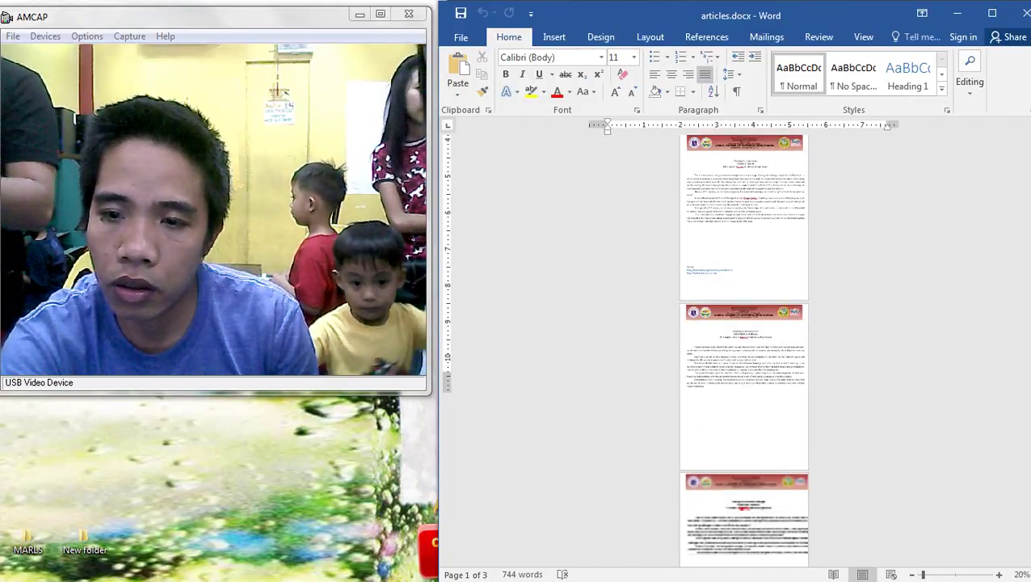
key("ctrl+shift+Home")
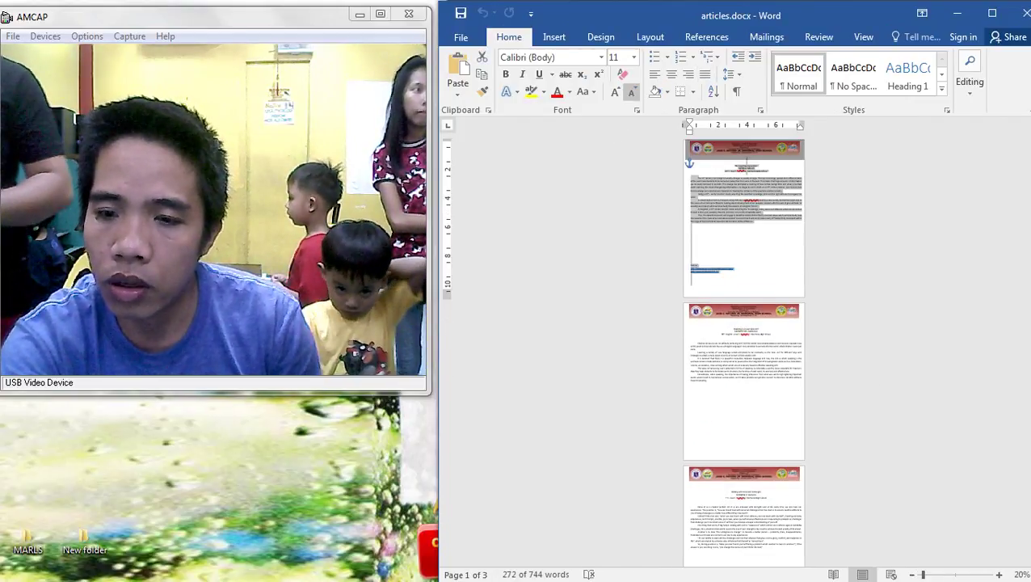
key("Delete")
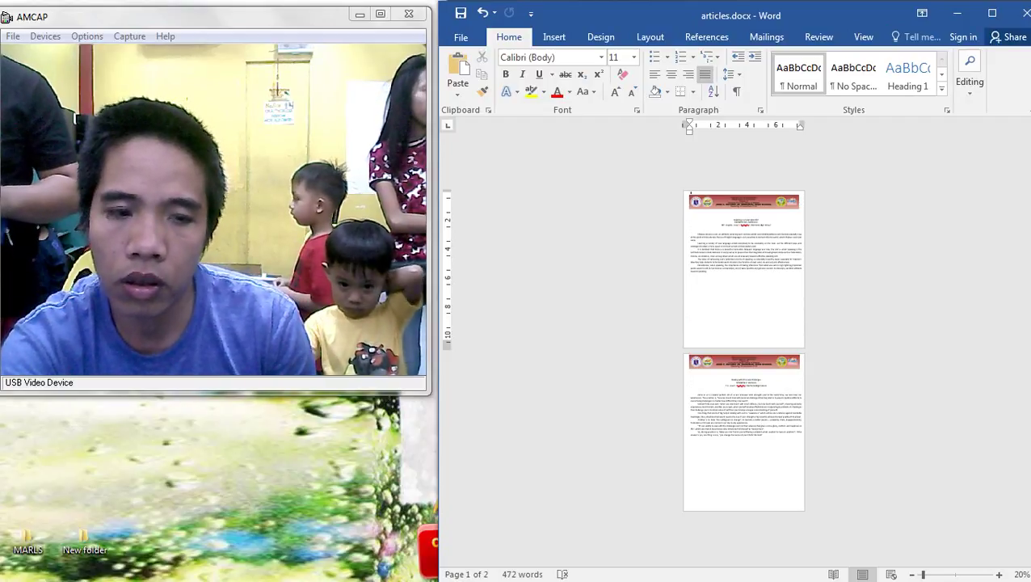
Create a new blank document, place its window beside the webcam view and paste the cut article into it
key("ctrl+n")
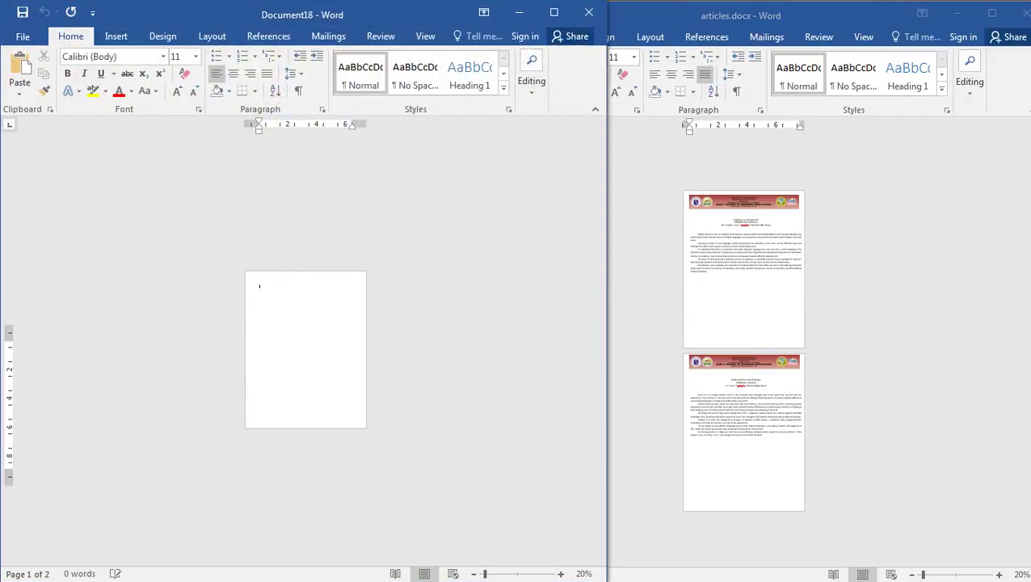
key("super+Right")
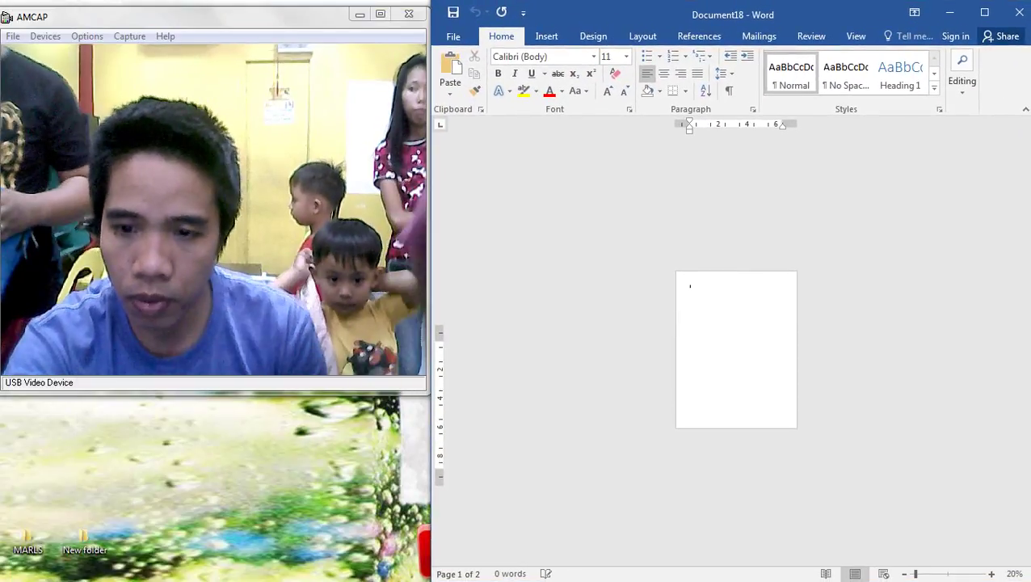
key("ctrl+v")
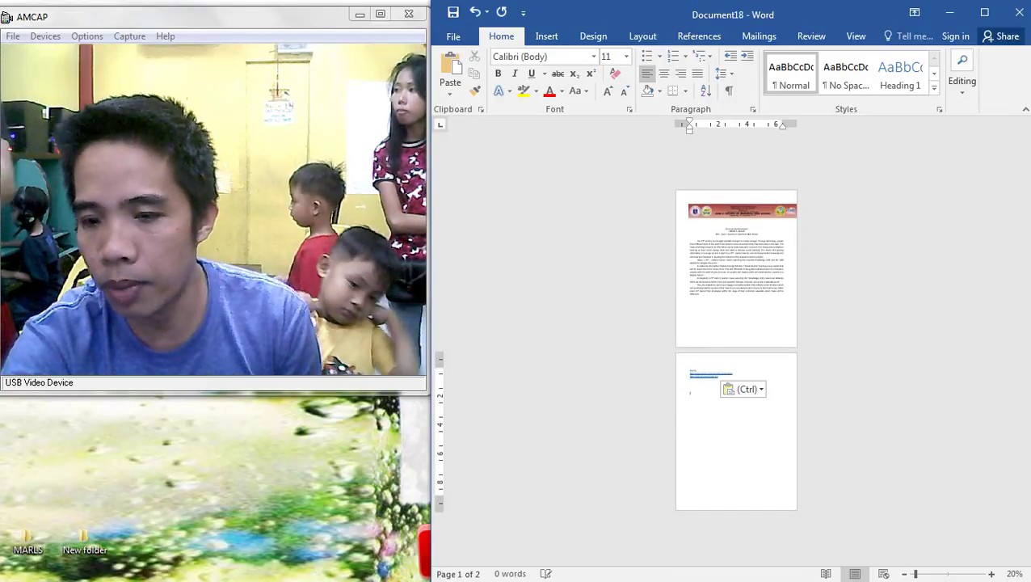
Remove blank lines between the article's last paragraph and the Source section so the sources fit on the first page
scroll(735, 347, "up", 3, "ctrl")
left_click_drag(619, 209, 622, 333)
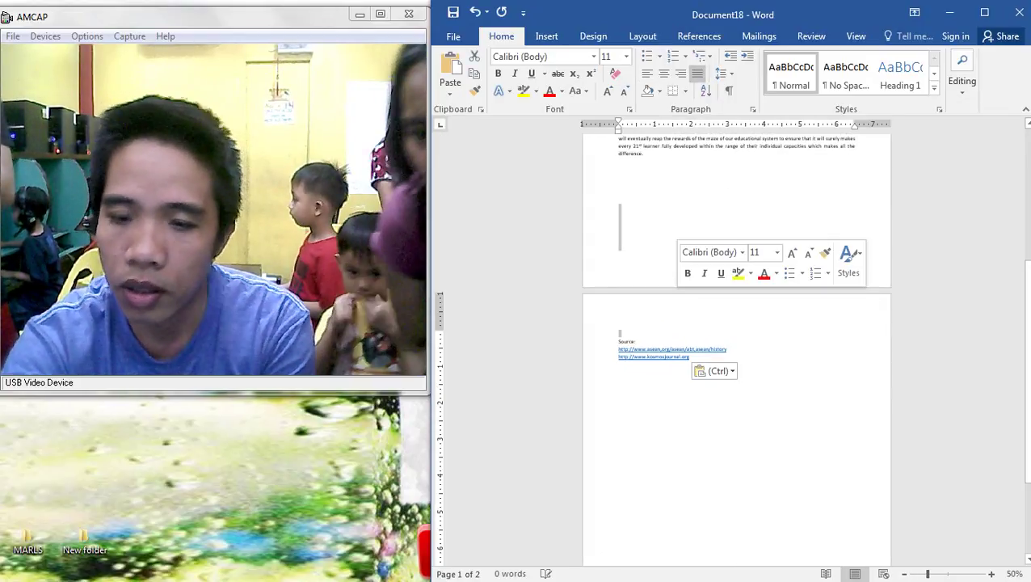
key("BackSpace")
key("ctrl+z")
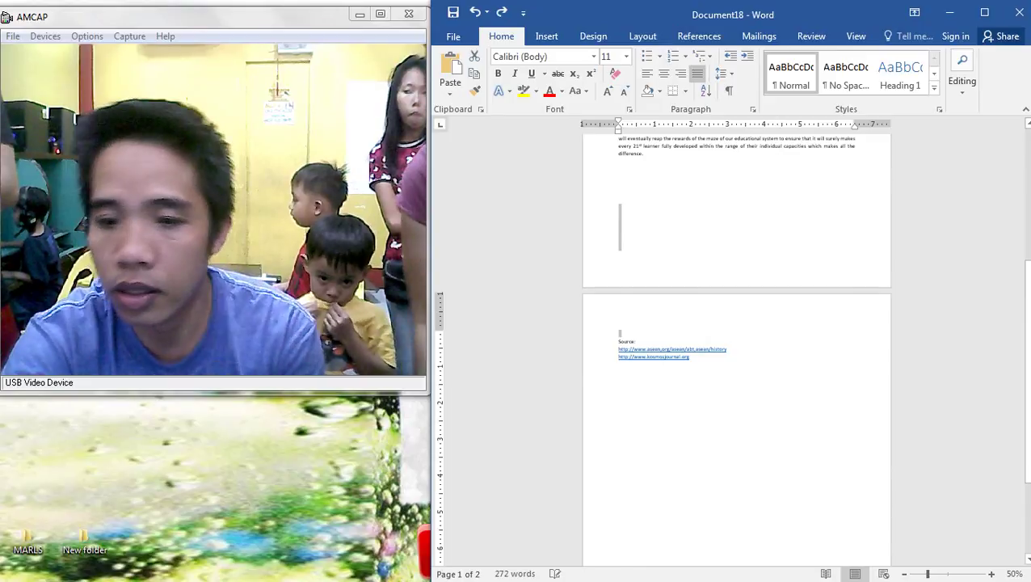
key("BackSpace")
key("BackSpace")
key("BackSpace")
key("BackSpace")
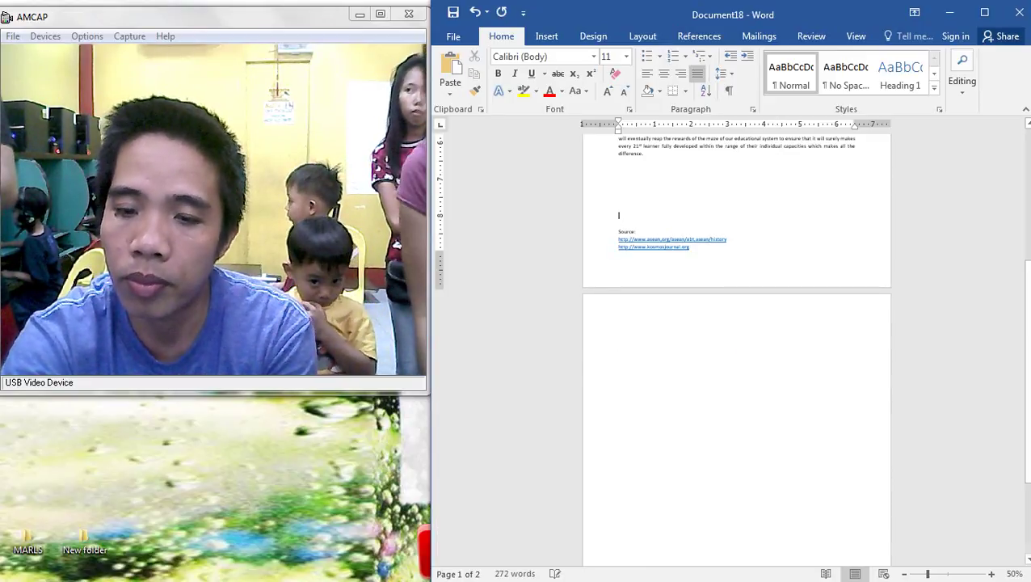
Delete the empty paragraphs after the last source link to remove the blank second page
left_click_drag(619, 333, 816, 390)
key("BackSpace")
key("BackSpace")
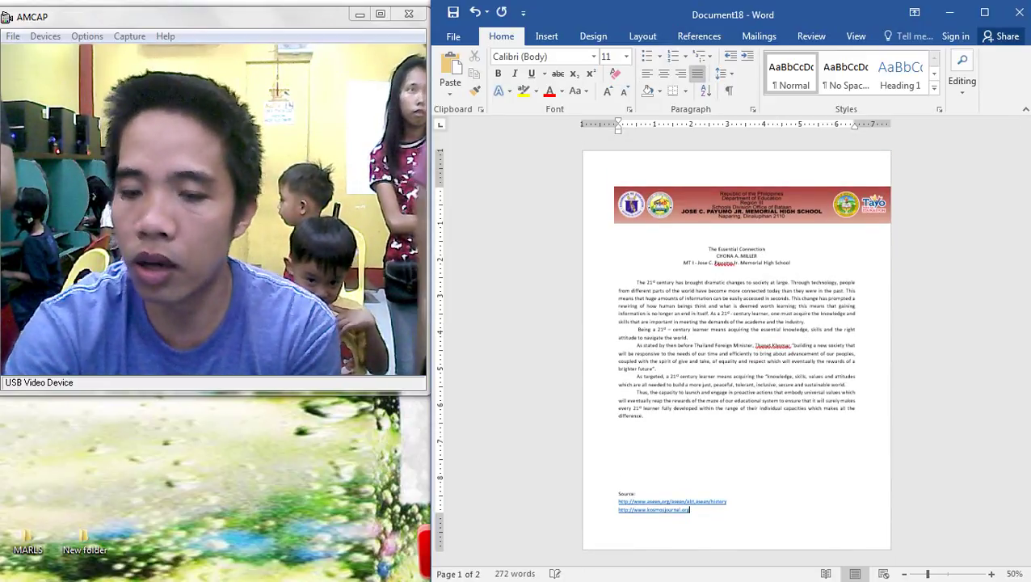
Shift the letterhead banner slightly so it sits centred between the page edges above the article
scroll(736, 350, "down", 1)
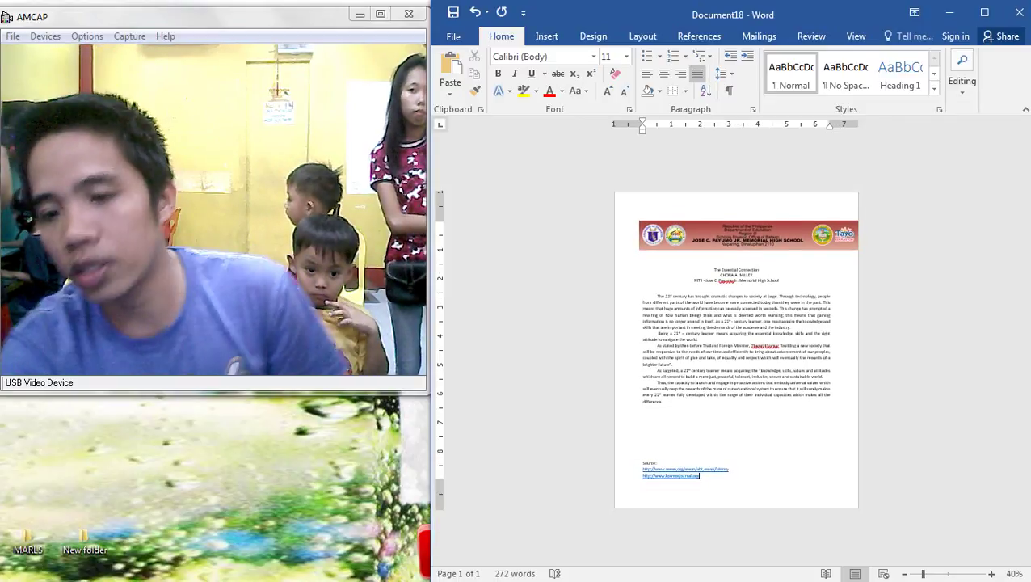
left_click_drag(748, 235, 733, 234)
left_click(734, 341)
scroll(733, 340, "up", 3)
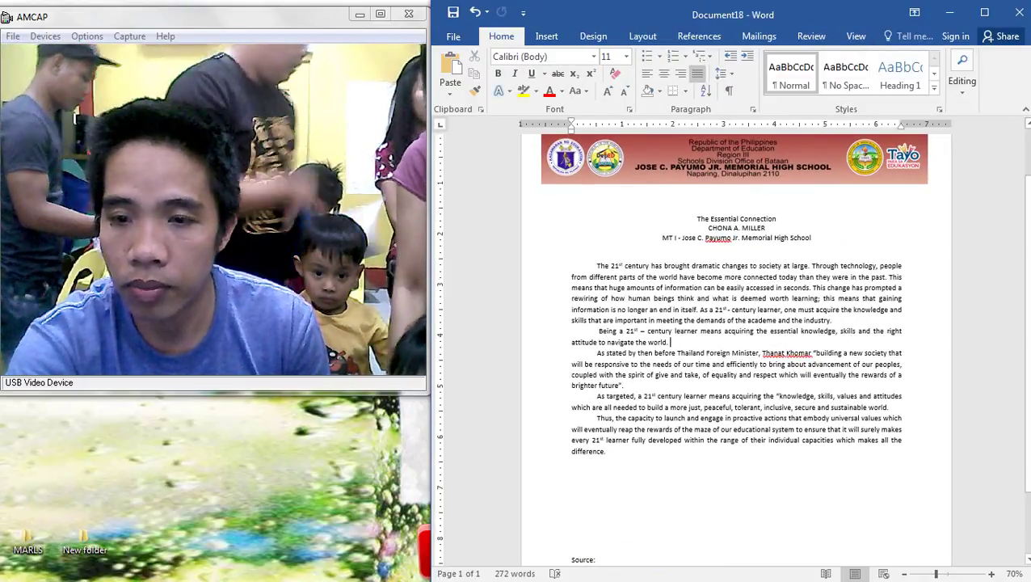
scroll(733, 340, "down", 4)
Create a new folder on the desktop and name it ARTICLE
right_click(180, 427)
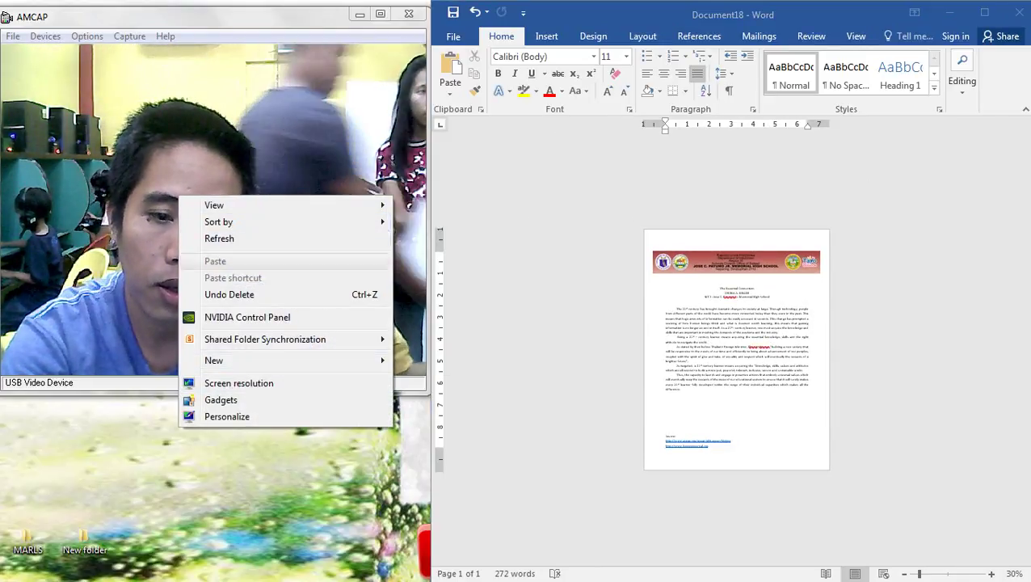
mouse_move(283, 361)
left_click(427, 138)
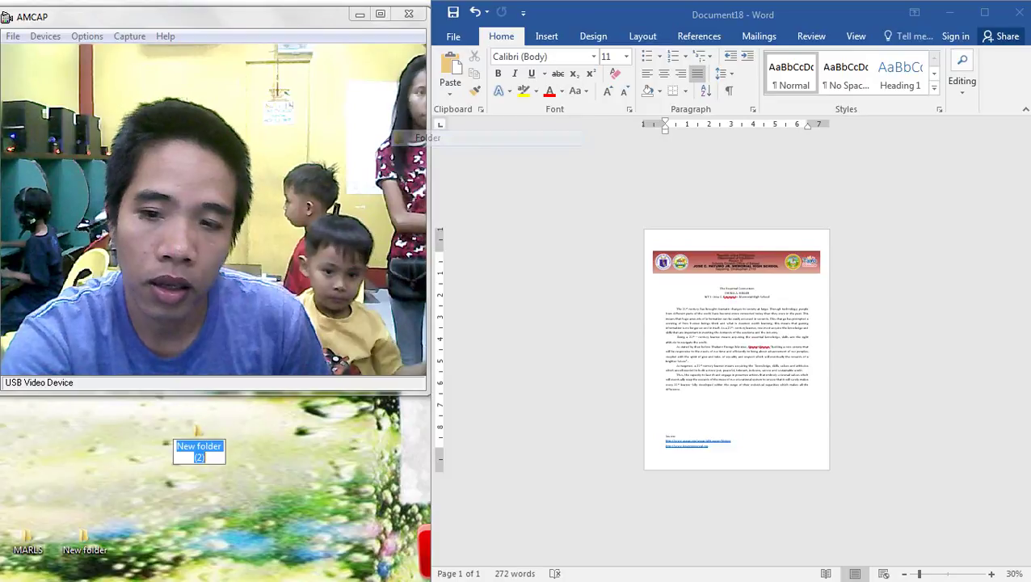
type("ARTICLE")
key("Return")
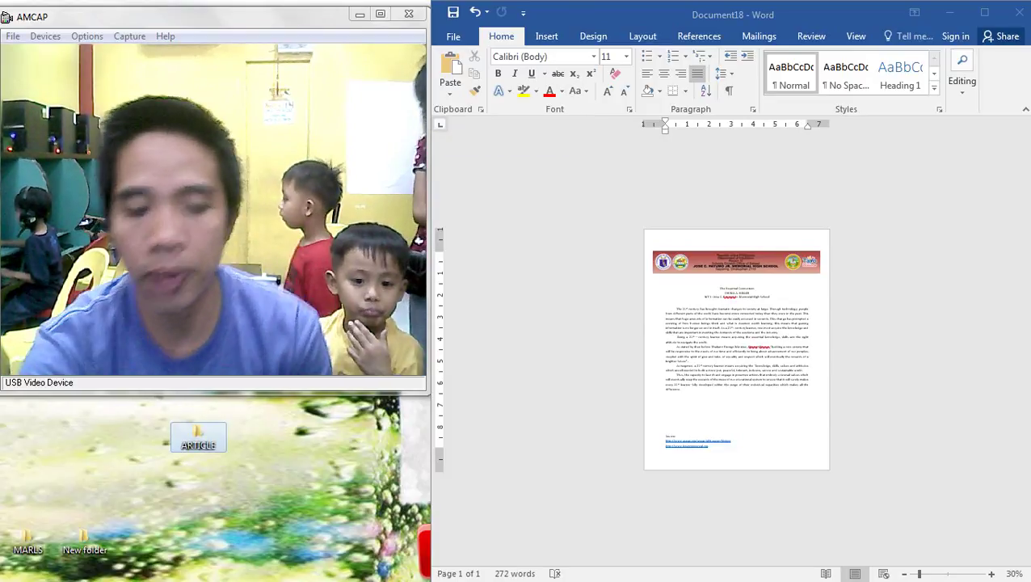
Set the letterhead picture's text wrapping to In Front of Text and move it up near the page's upper edge
left_click(737, 348)
scroll(737, 347, "up", 5)
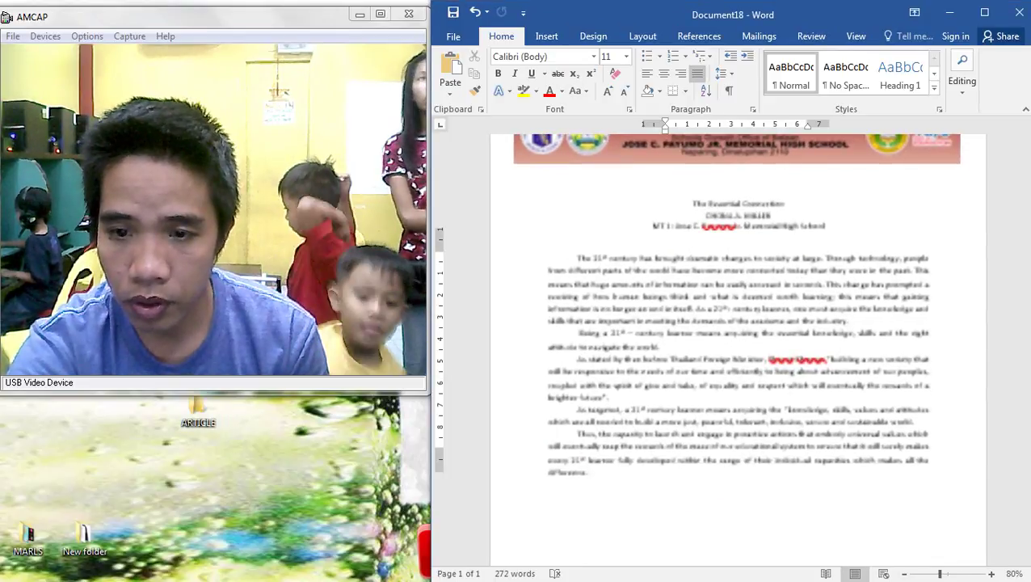
scroll(737, 347, "up", 3)
left_click(734, 232)
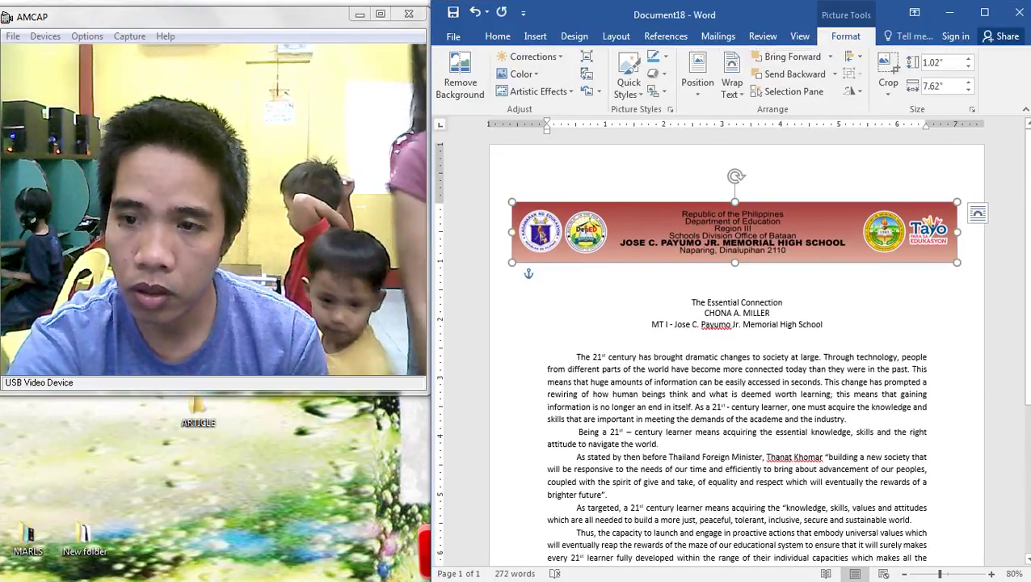
left_click(731, 82)
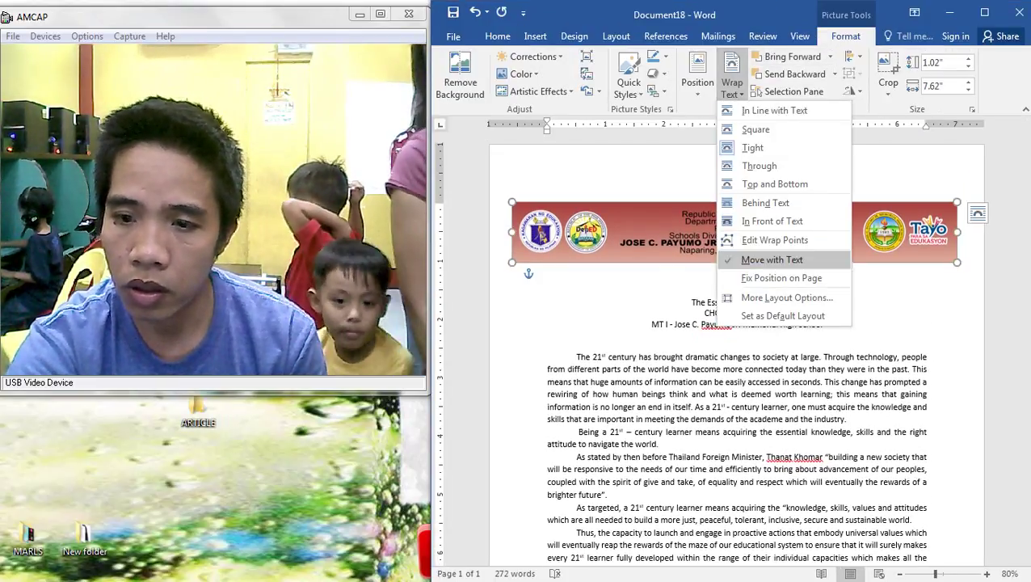
left_click(772, 221)
left_click_drag(772, 220, 771, 196)
left_click(928, 328)
left_click(808, 347)
scroll(808, 347, "down", 7)
scroll(808, 347, "up", 3)
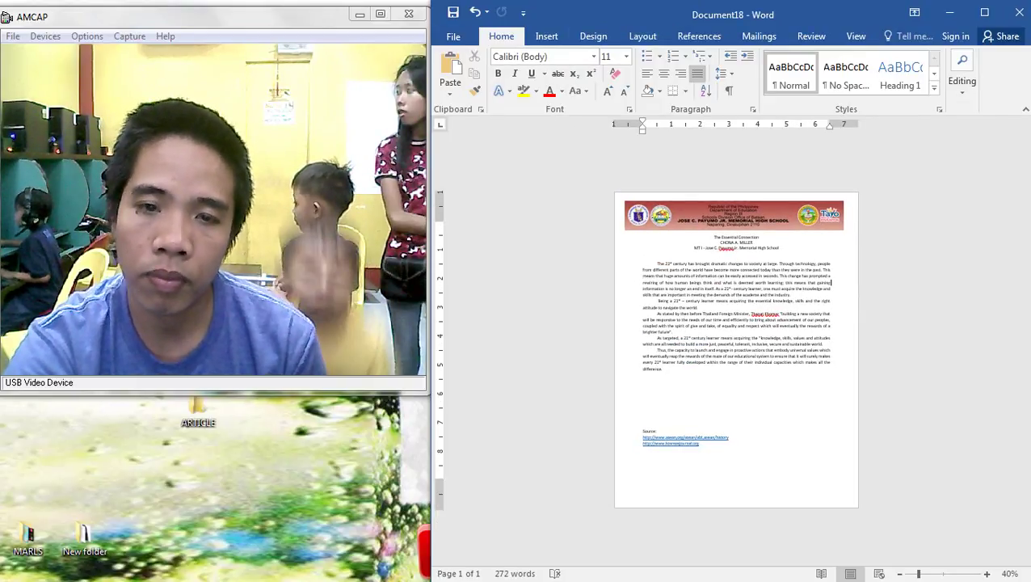
Save the one-page document as ARTICLE 1 in the desktop's ARTICLE folder
left_click(453, 37)
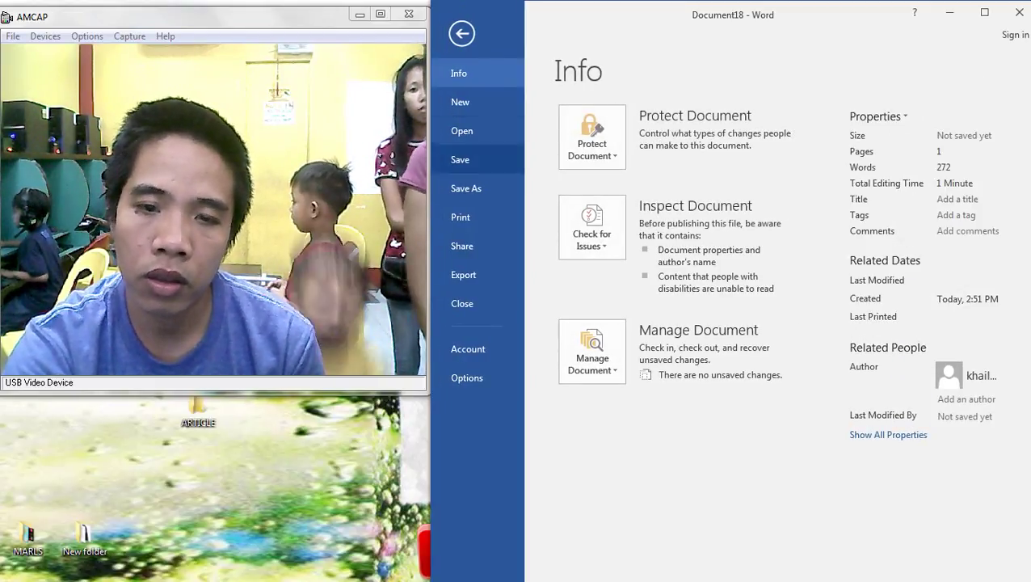
left_click(466, 188)
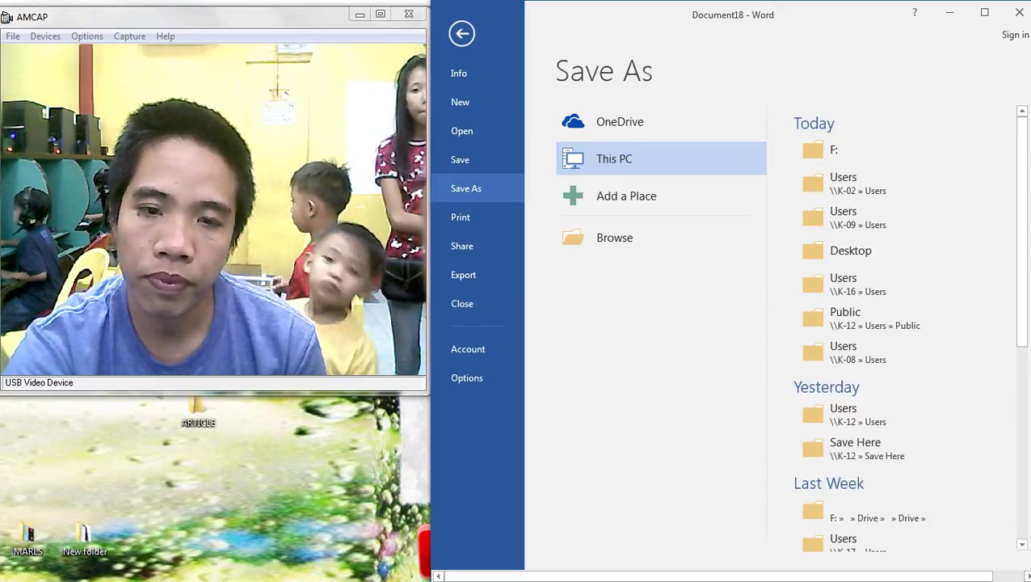
double_click(614, 159)
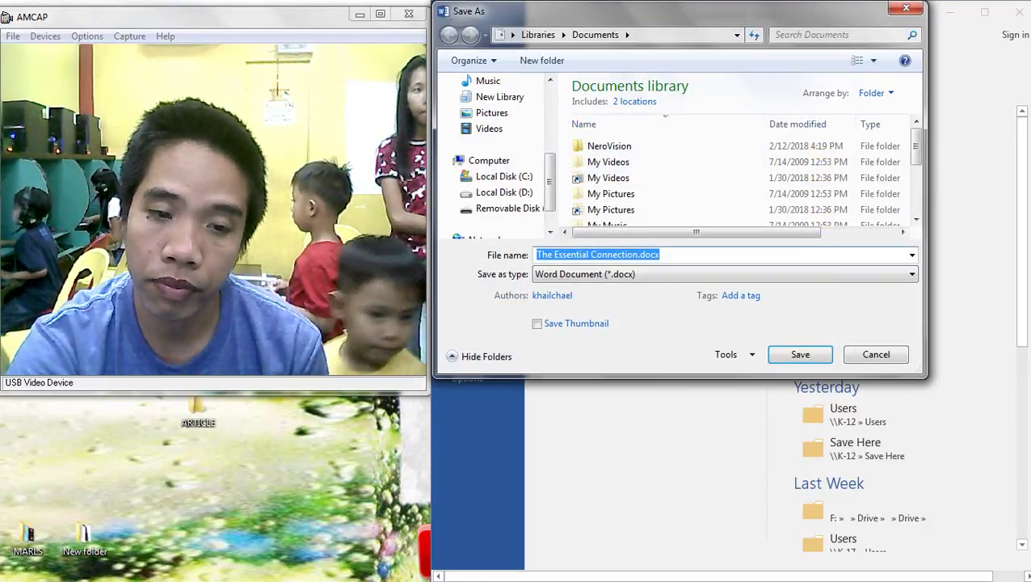
left_click(513, 34)
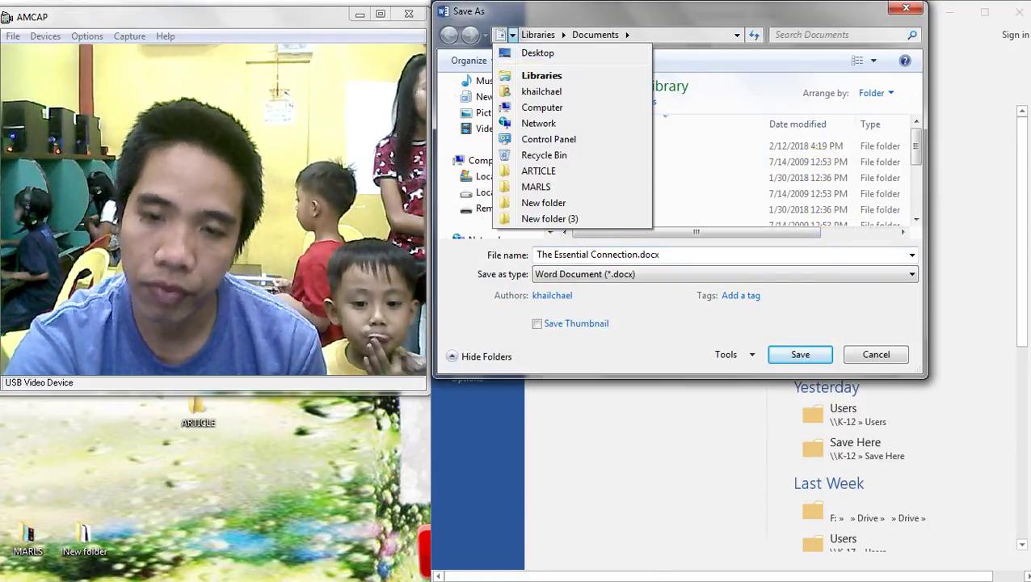
left_click(537, 53)
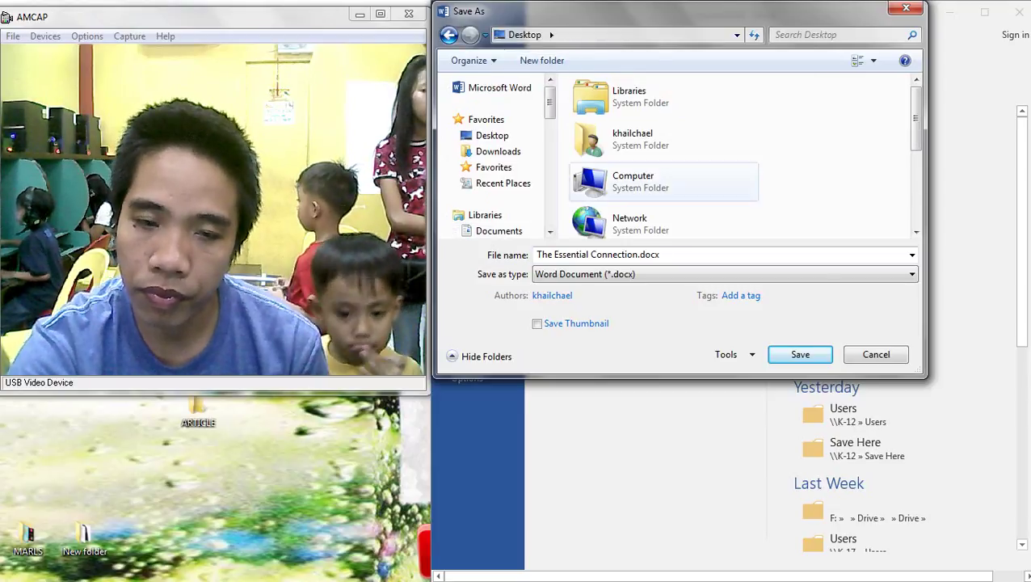
scroll(663, 215, "down", 3)
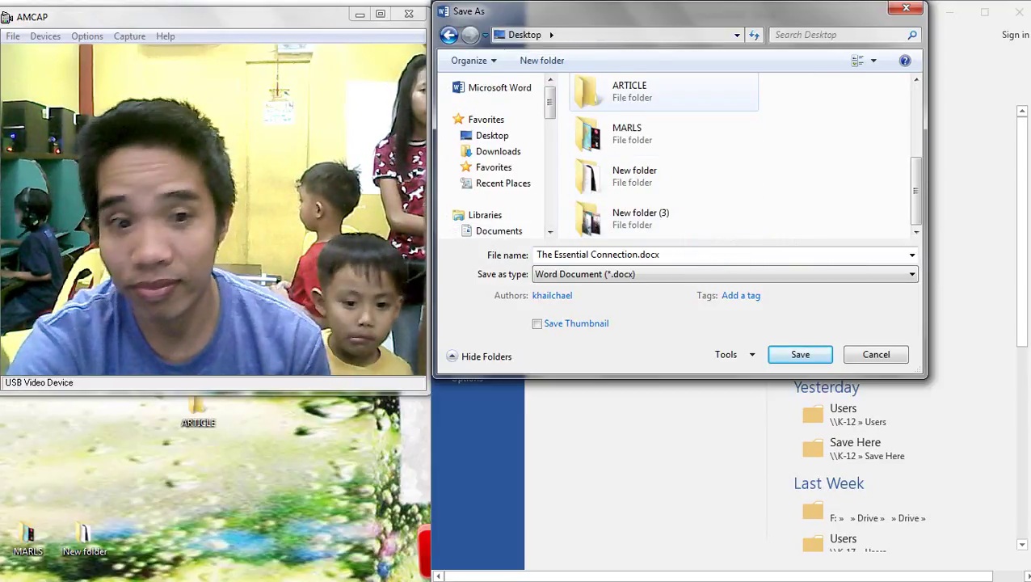
double_click(662, 91)
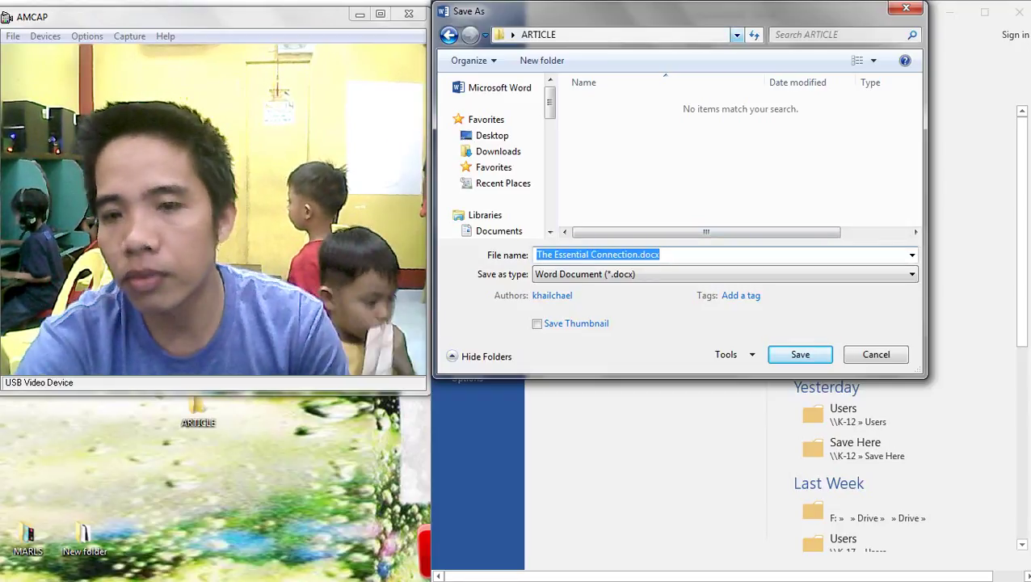
type("ARTICLE")
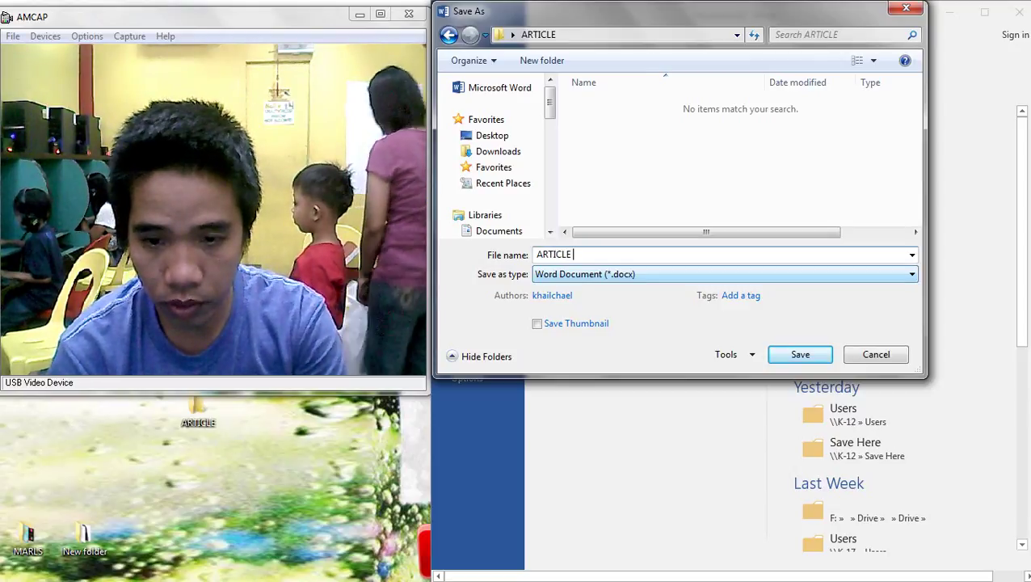
key("Return")
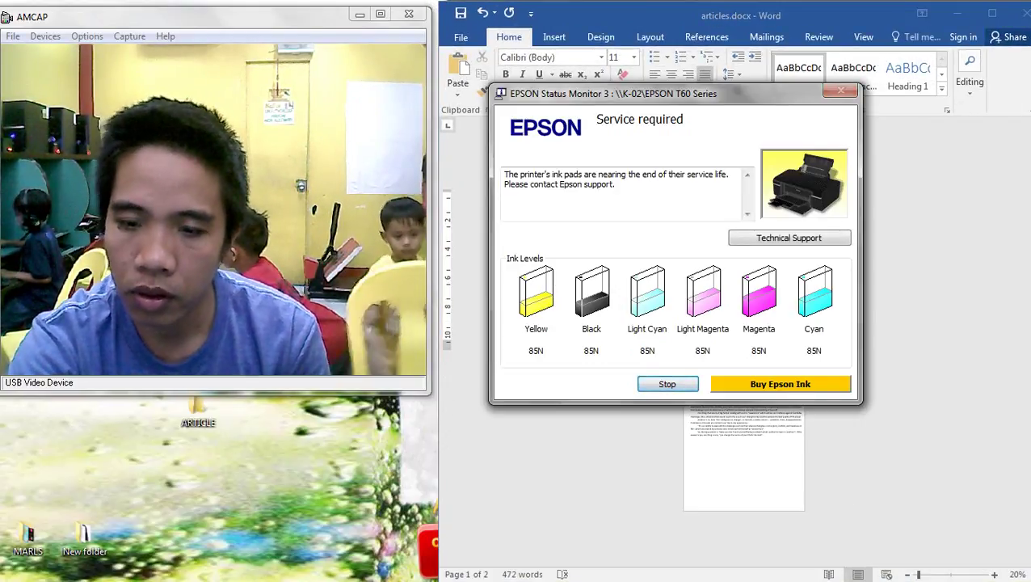
Dismiss the printer alert, cut the article "Speaking is a Learnable Skill" from articles.docx and remove the leftover blank space above the remaining letterhead
left_click(841, 91)
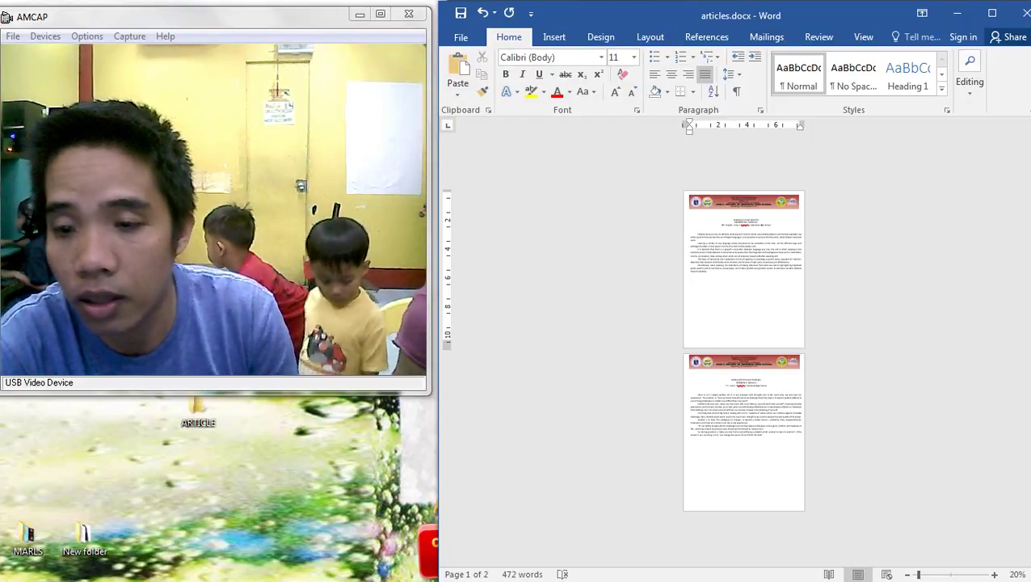
scroll(743, 350, "up", 2)
scroll(743, 350, "up", 1)
key("ctrl+shift+Home")
key("Delete")
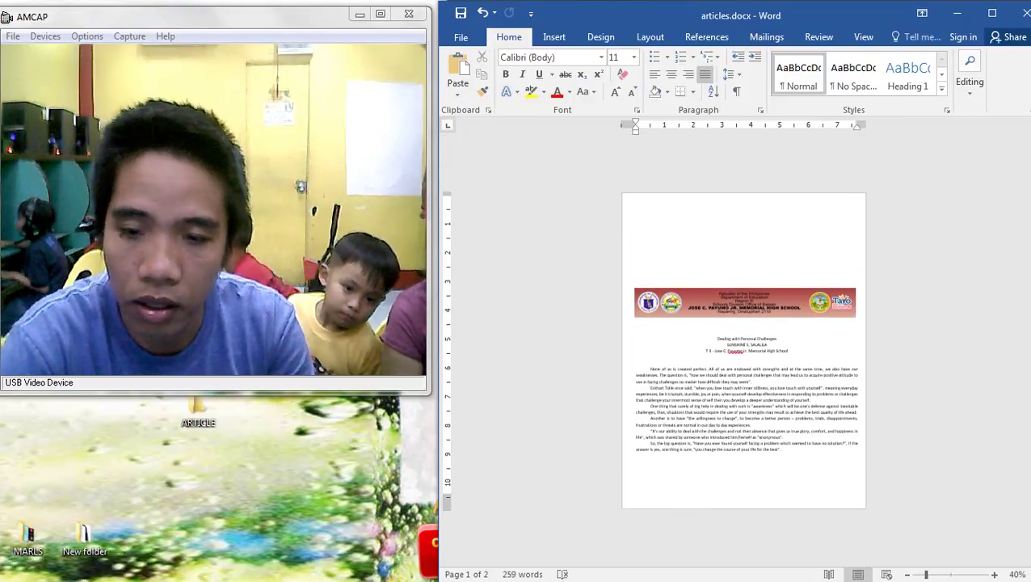
key("Delete")
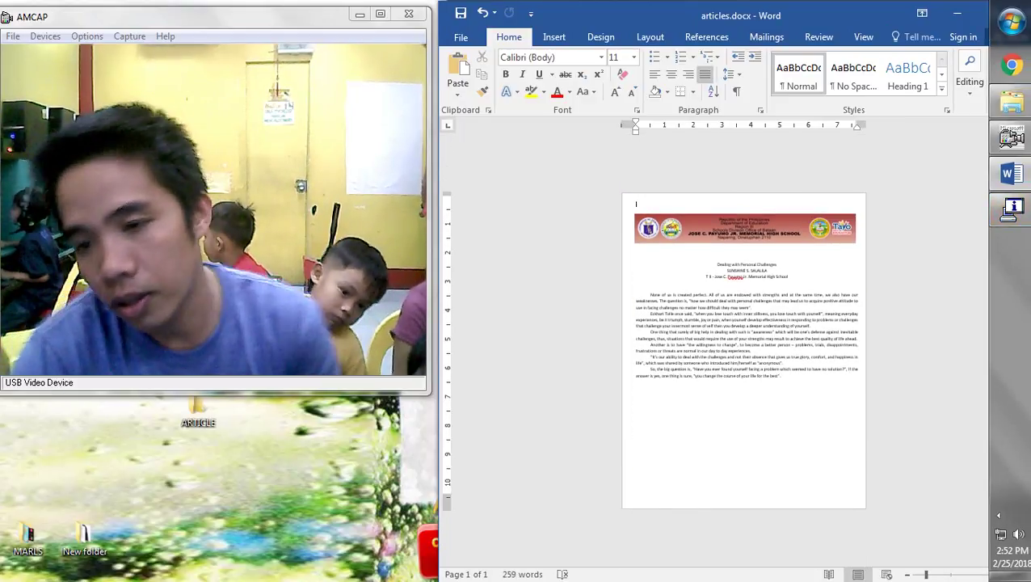
Set the remaining article's letterhead to In Front of Text and move it up near the page's upper edge
scroll(743, 349, "down", 2)
scroll(744, 350, "up", 3)
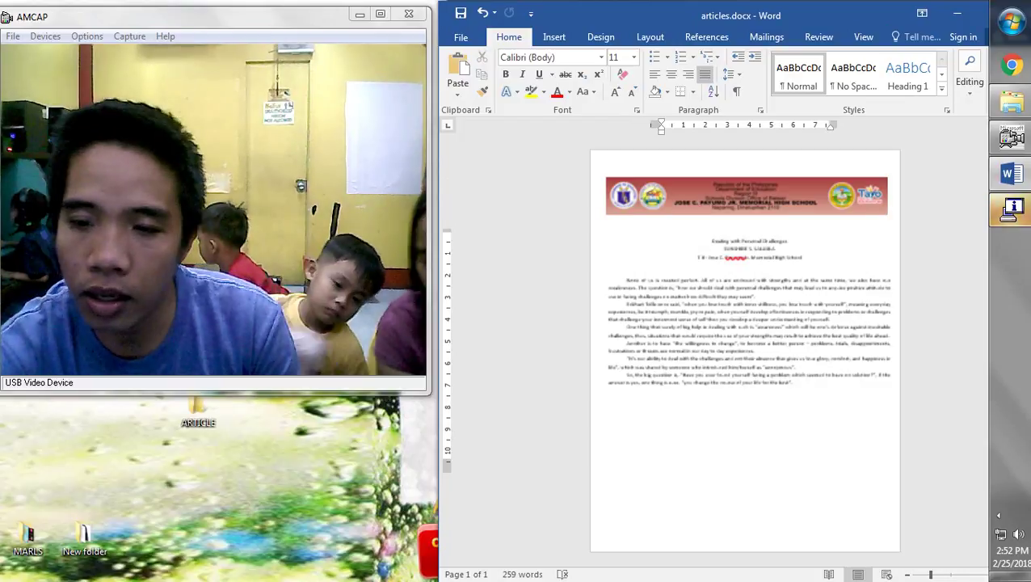
left_click(745, 203)
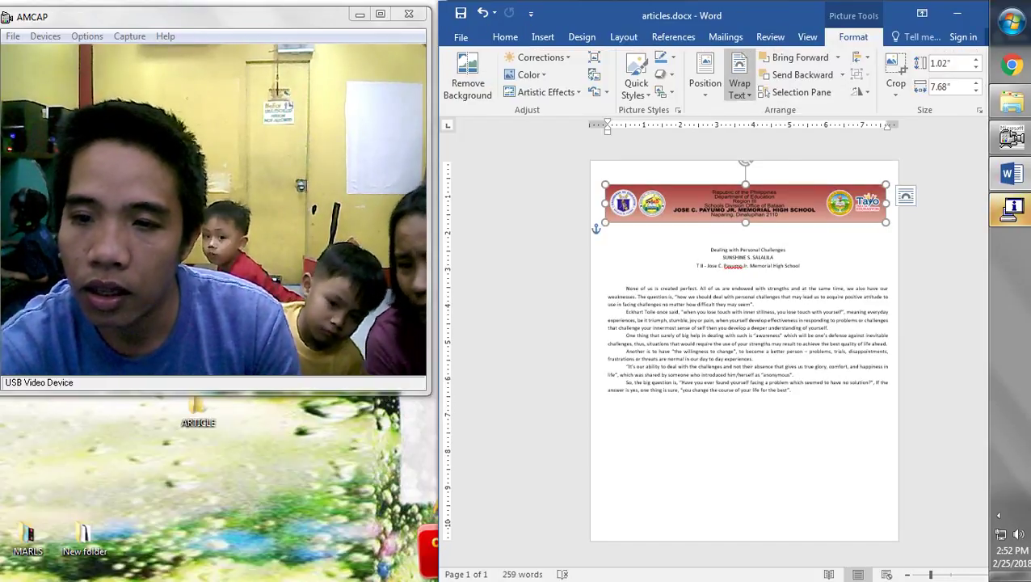
left_click(739, 85)
left_click(780, 223)
left_click_drag(767, 209, 766, 192)
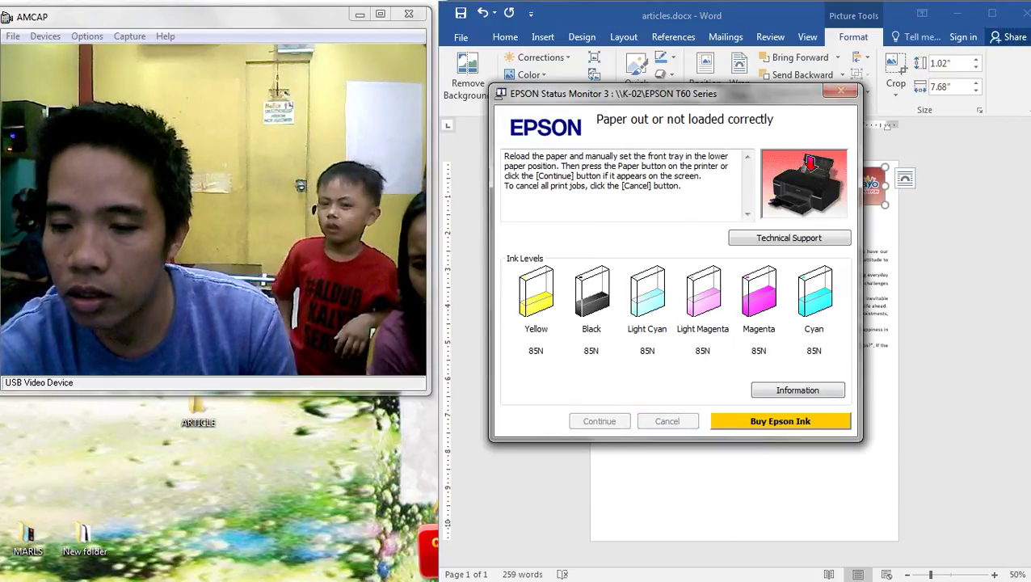
left_click(748, 236)
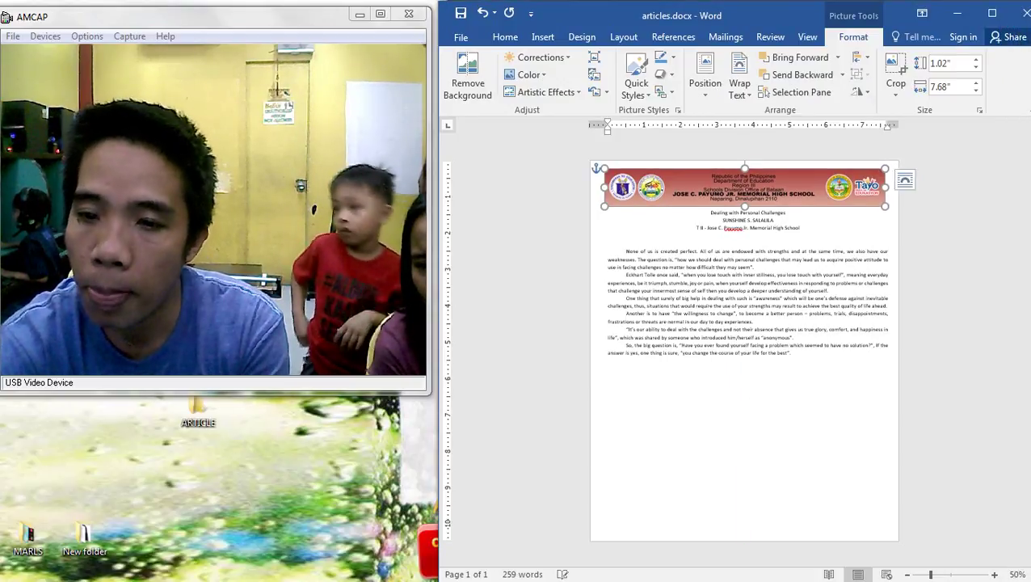
Insert three blank lines above the title "Dealing with Personal Challenges" to separate it from the letterhead
key("ctrl+z")
key("ctrl+z")
key("ctrl+z")
key("ctrl+z")
key("ctrl+z")
key("ctrl+z")
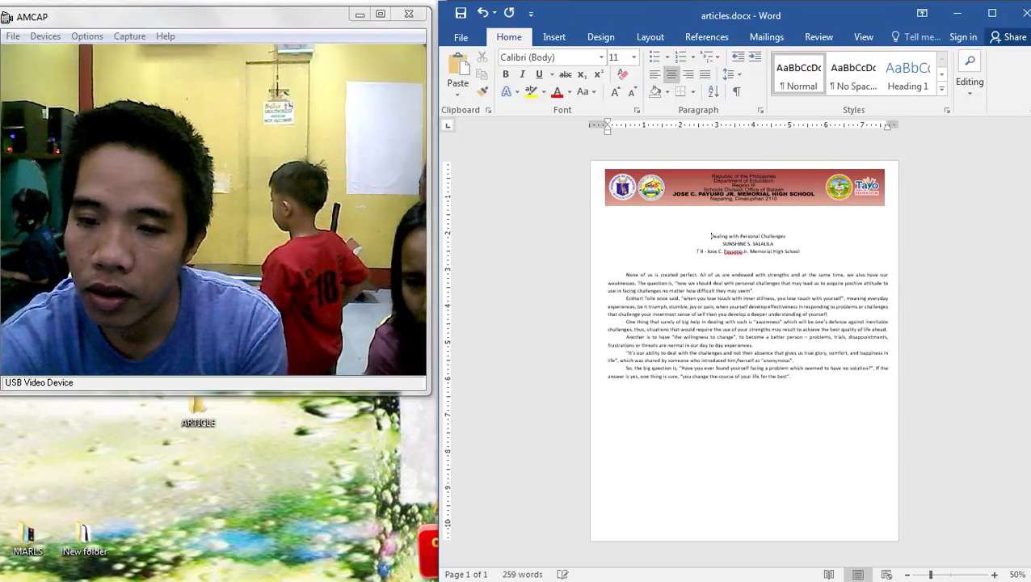
left_click(749, 263)
scroll(749, 265, "down", 1)
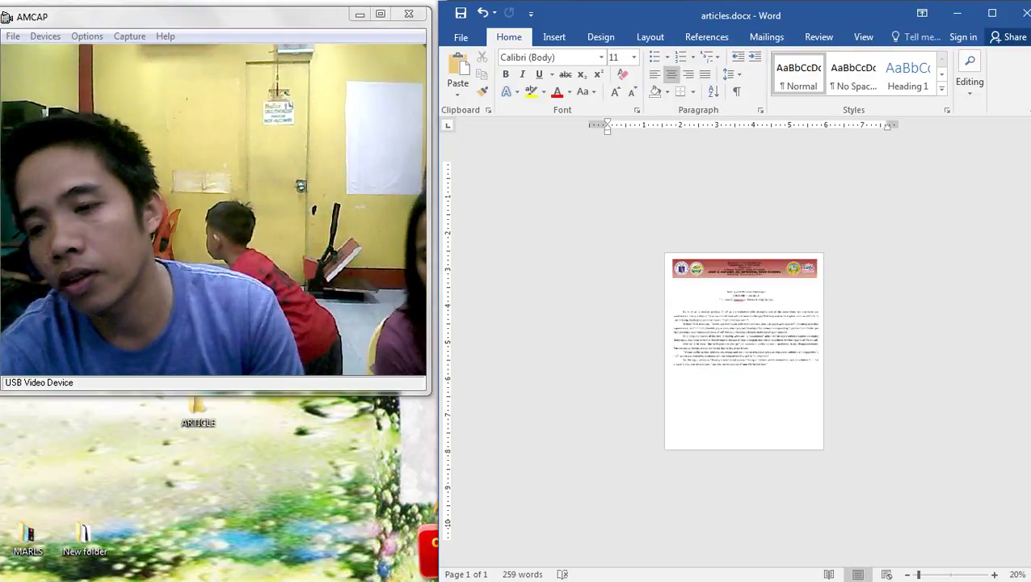
Save a copy of articles.docx as "articles 2" in the desktop's ARTICLE folder
left_click(460, 37)
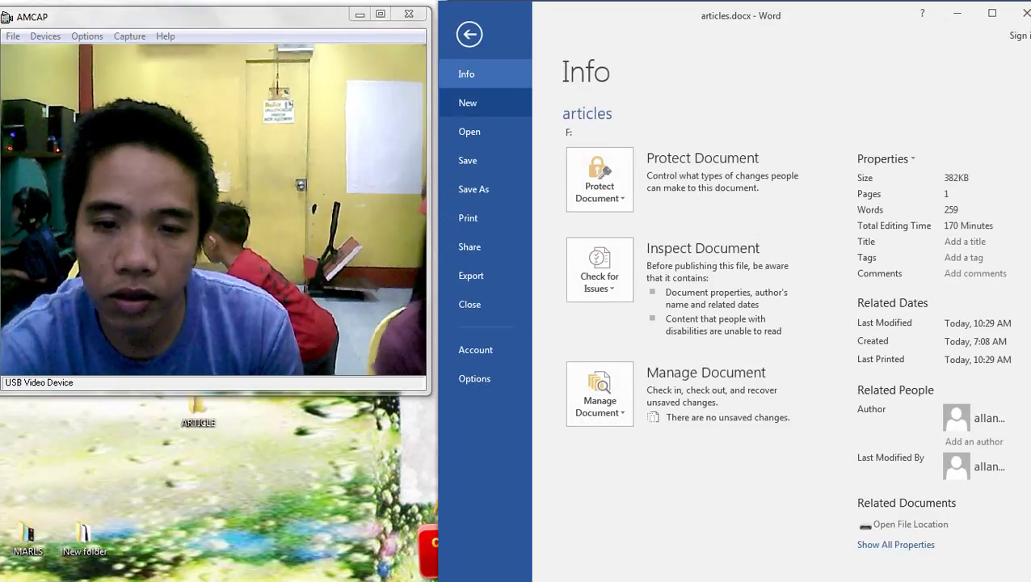
left_click(473, 189)
double_click(622, 159)
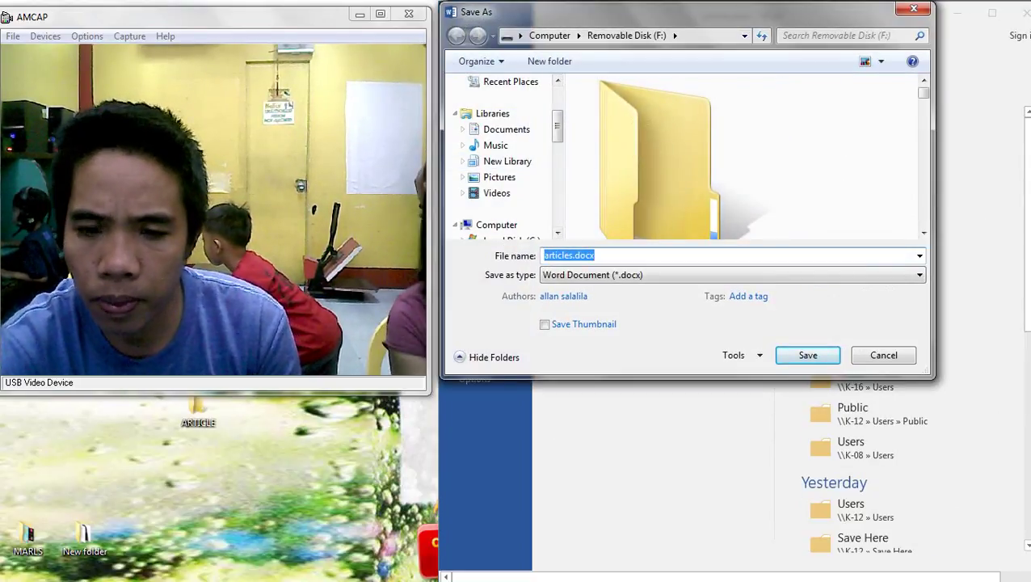
left_click_drag(557, 126, 558, 100)
left_click(500, 136)
left_click(658, 181)
scroll(658, 178, "down", 3)
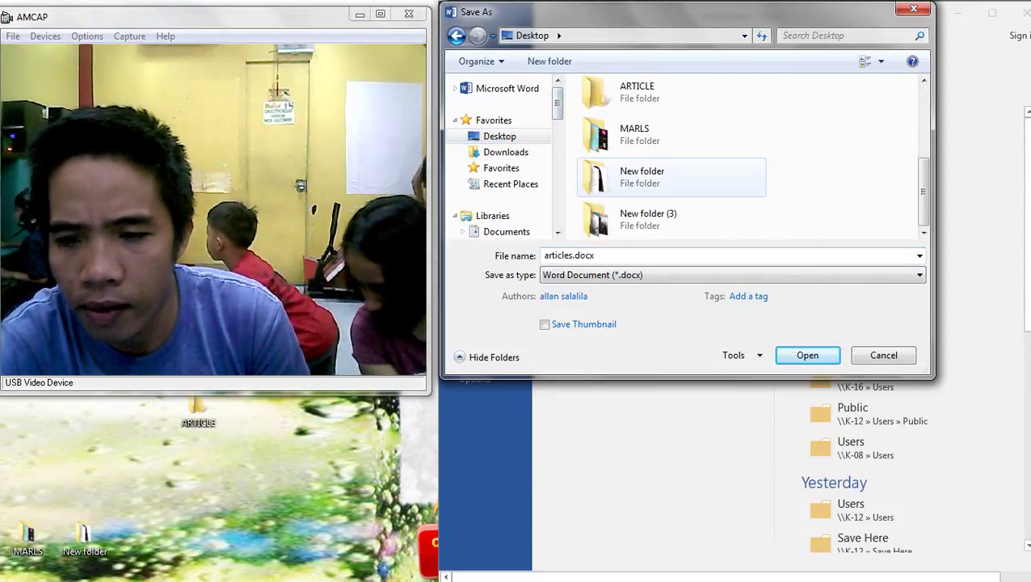
left_click(676, 135)
double_click(638, 92)
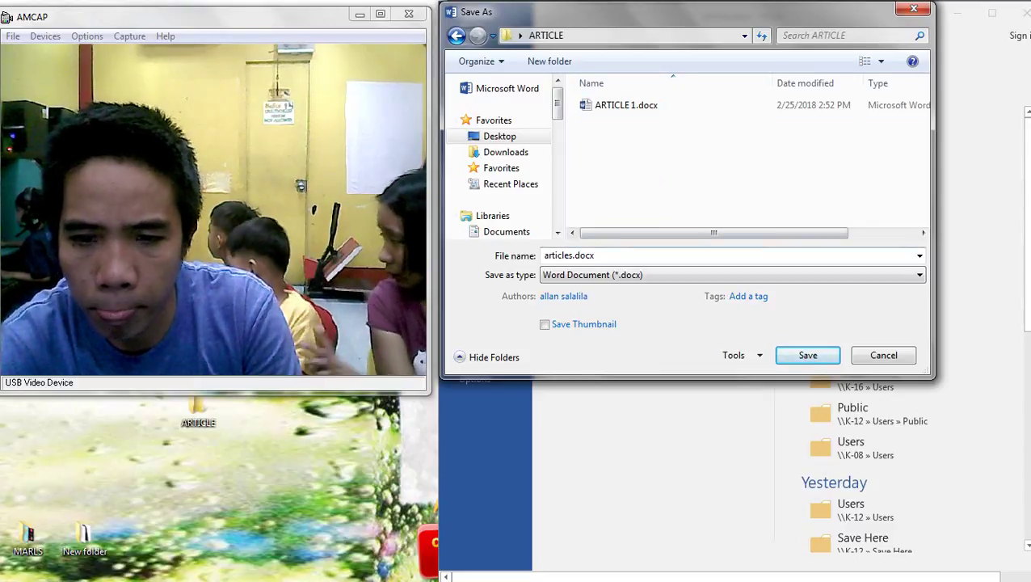
left_click(573, 255)
type("2")
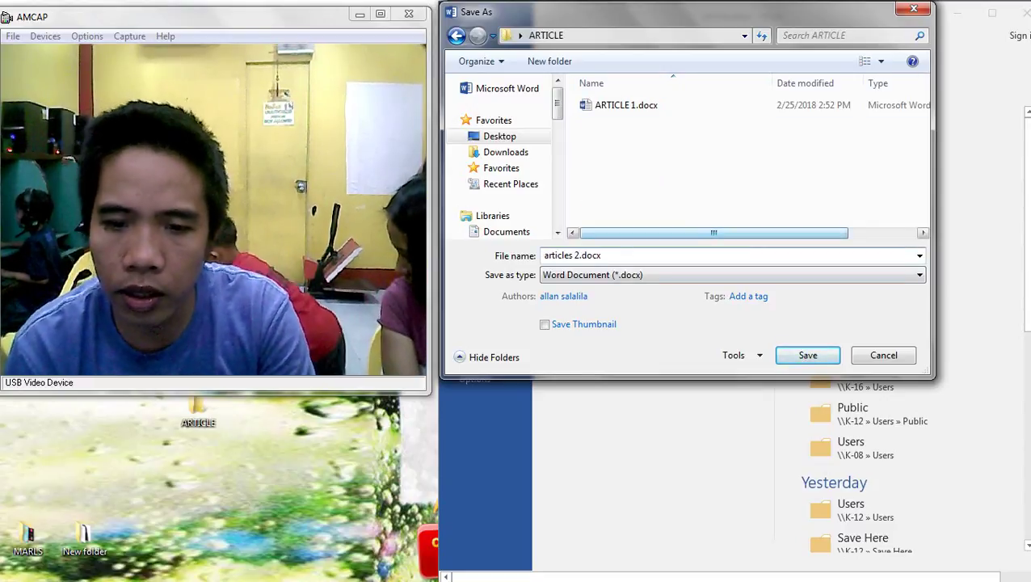
key("Return")
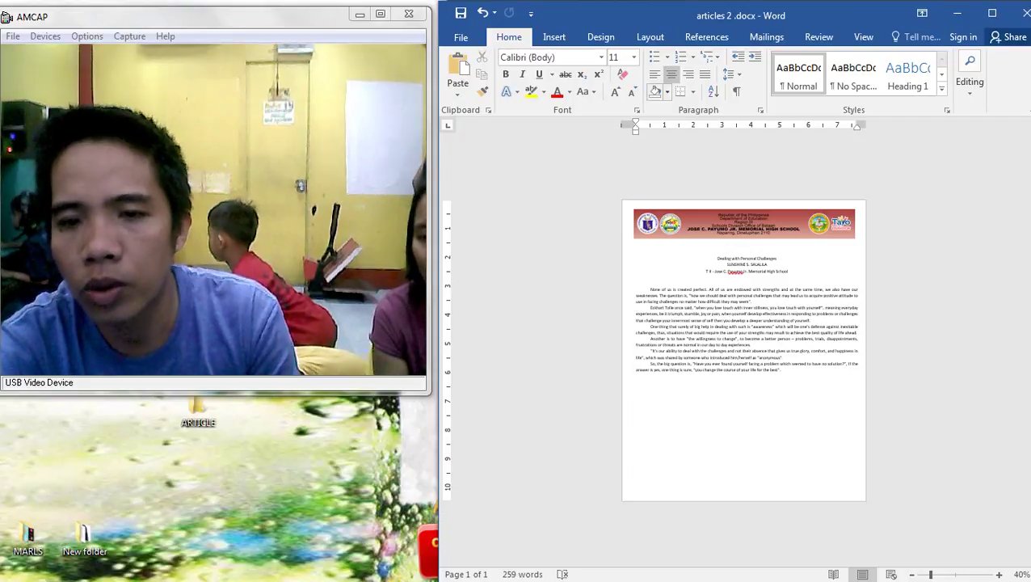
Replace the document's entire content with the cut article "Speaking is a Learnable Skill"
key("ctrl+a")
key("Delete")
key("ctrl+v")
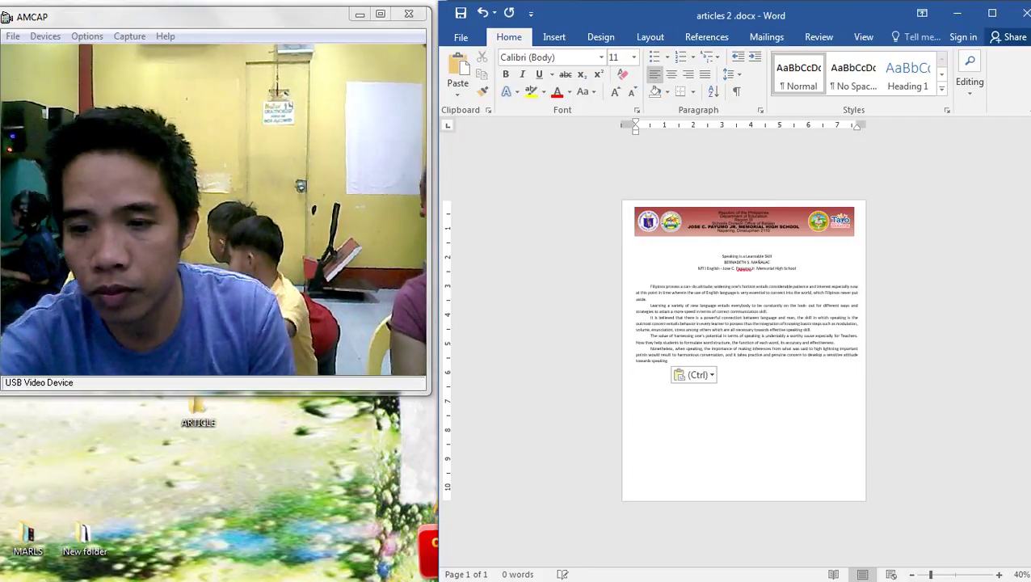
scroll(744, 347, "up", 4)
scroll(743, 347, "up", 2)
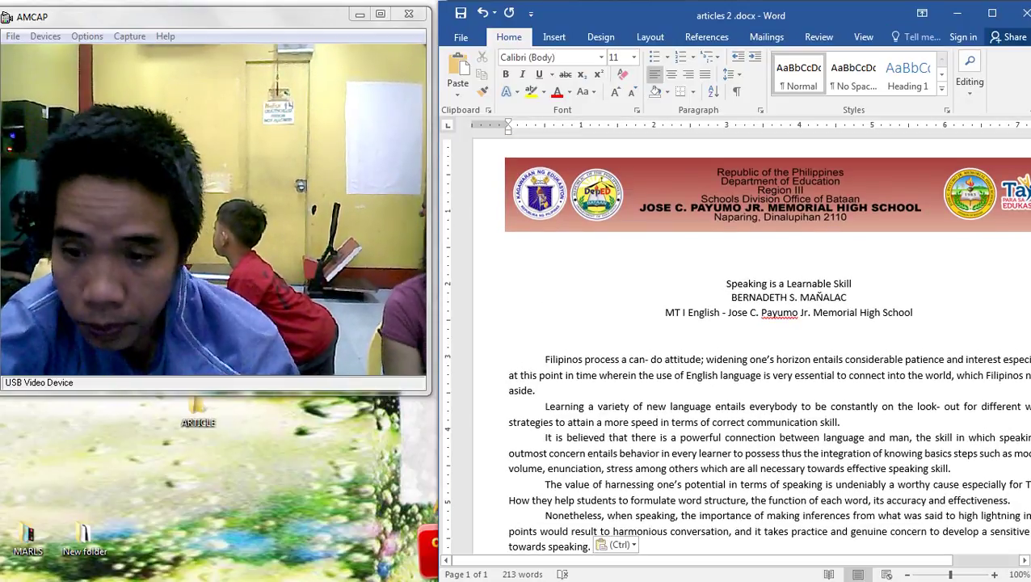
Clear the page, and undo the recent edits until the "Dealing with Personal Challenges" article is restored
key("ctrl+a")
key("Delete")
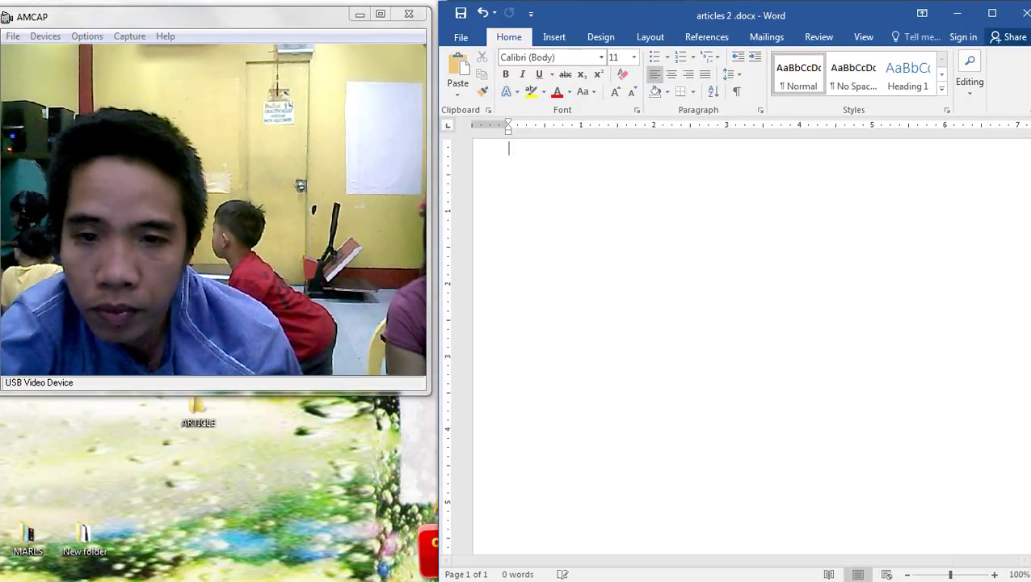
left_click(495, 13)
left_click(483, 13)
left_click(482, 13)
left_click(482, 13)
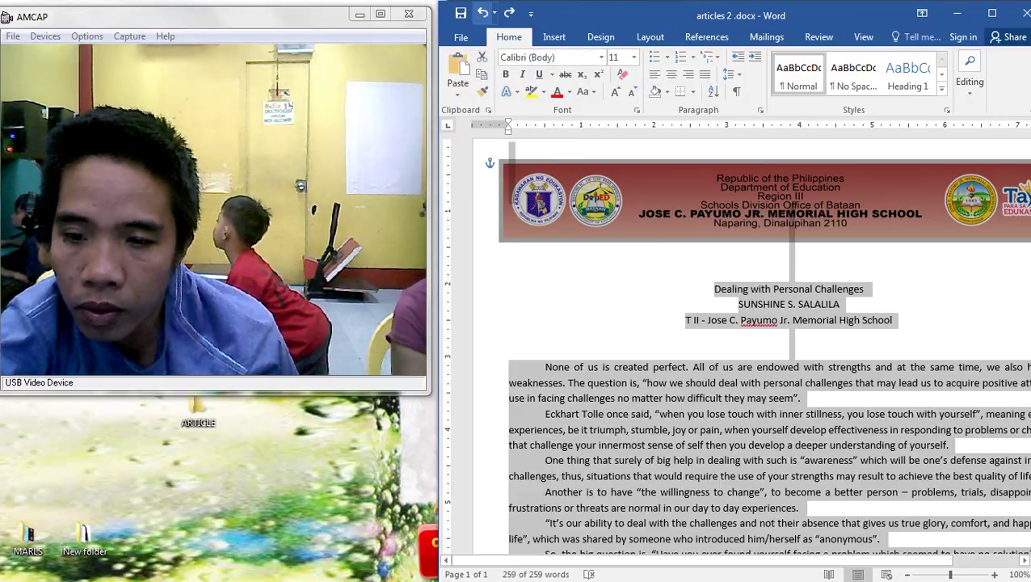
Delete the whole restored article and paste "Speaking is a Learnable Skill" with its letterhead in its place
left_click(790, 272)
key("ctrl+a")
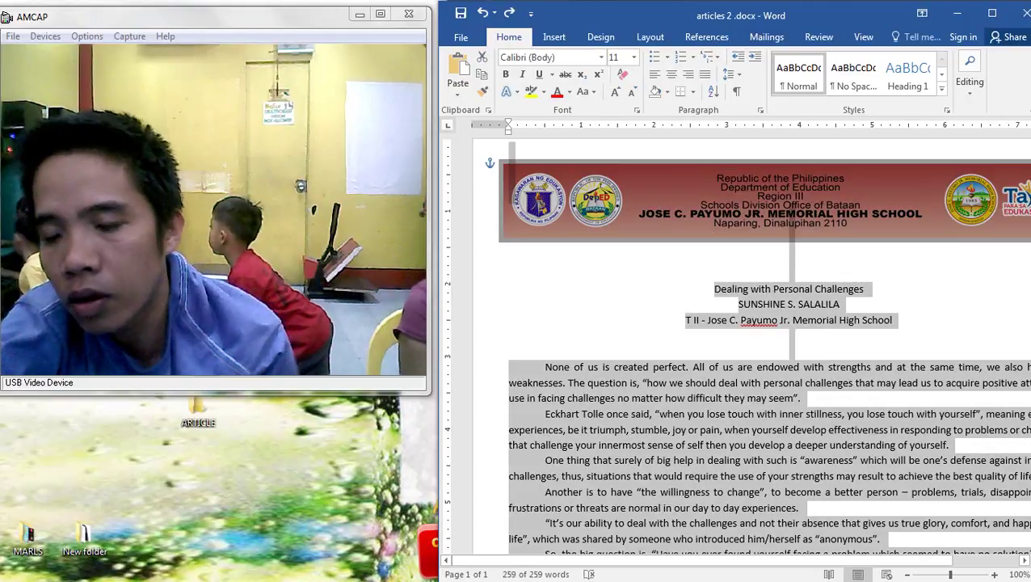
key("Delete")
key("ctrl+v")
scroll(743, 347, "down", 5)
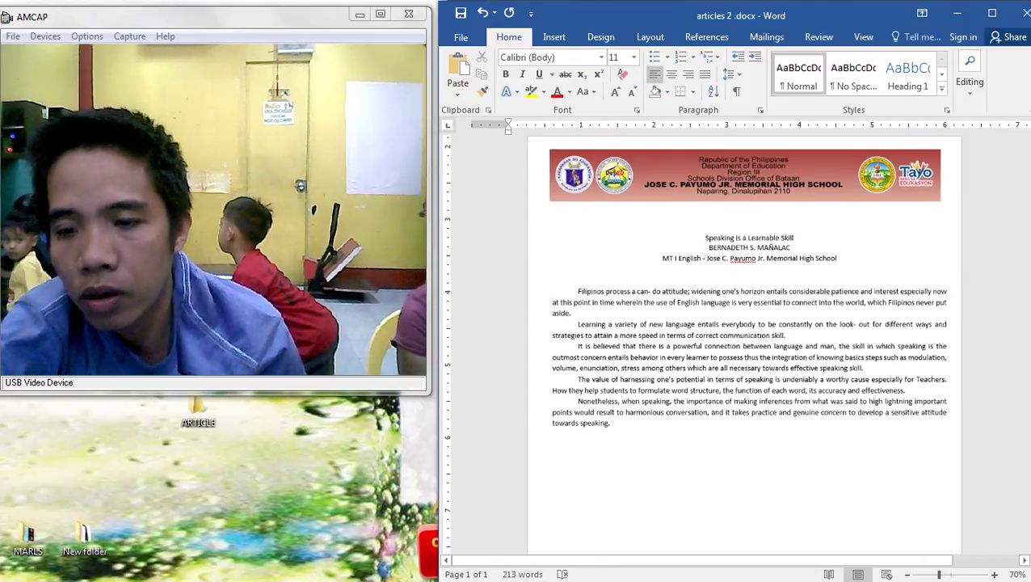
scroll(744, 347, "up", 2)
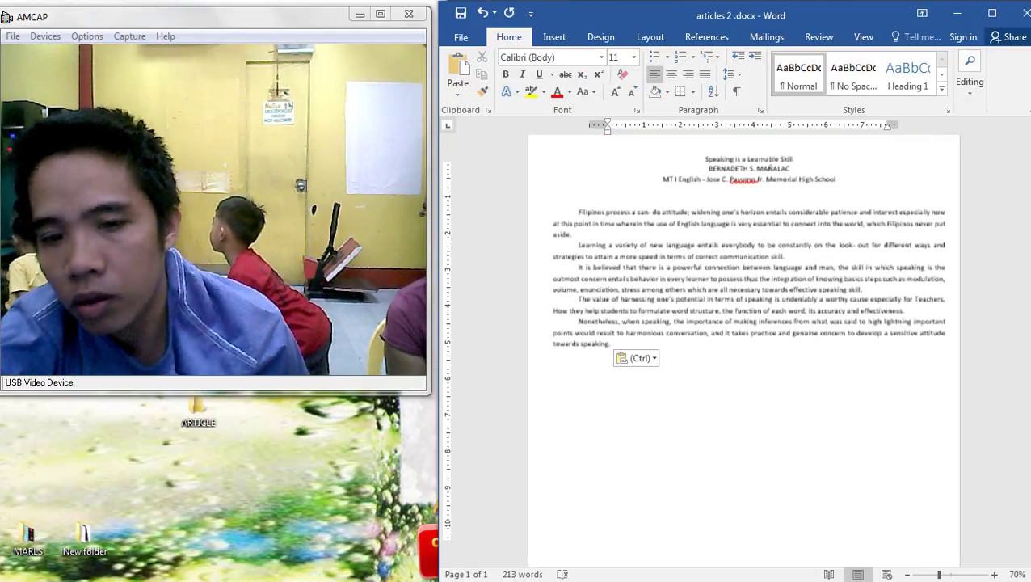
scroll(744, 348, "up", 3)
scroll(743, 347, "up", 4)
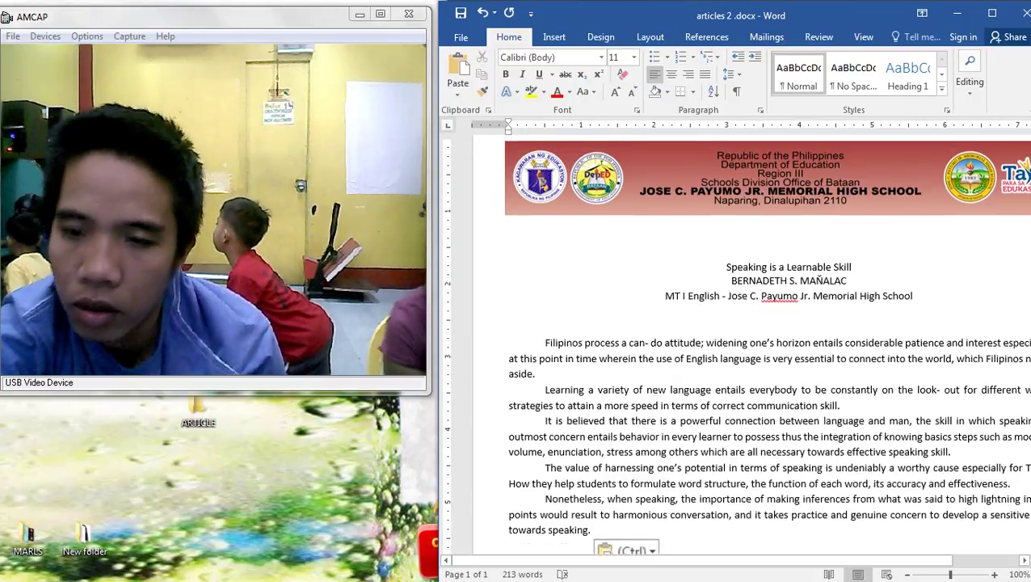
Select the letterhead above the title "Speaking is a Learnable Skill" and nudge it down in small increments
left_click(512, 239)
left_click(782, 195)
key("Down")
key("Down")
key("Down")
key("Down")
key("Down")
key("Down")
key("Down")
key("Down")
key("Down")
key("Down")
key("Down")
key("Down")
key("Down")
key("Down")
key("Down")
key("Down")
key("Down")
key("Down")
key("Down")
key("Down")
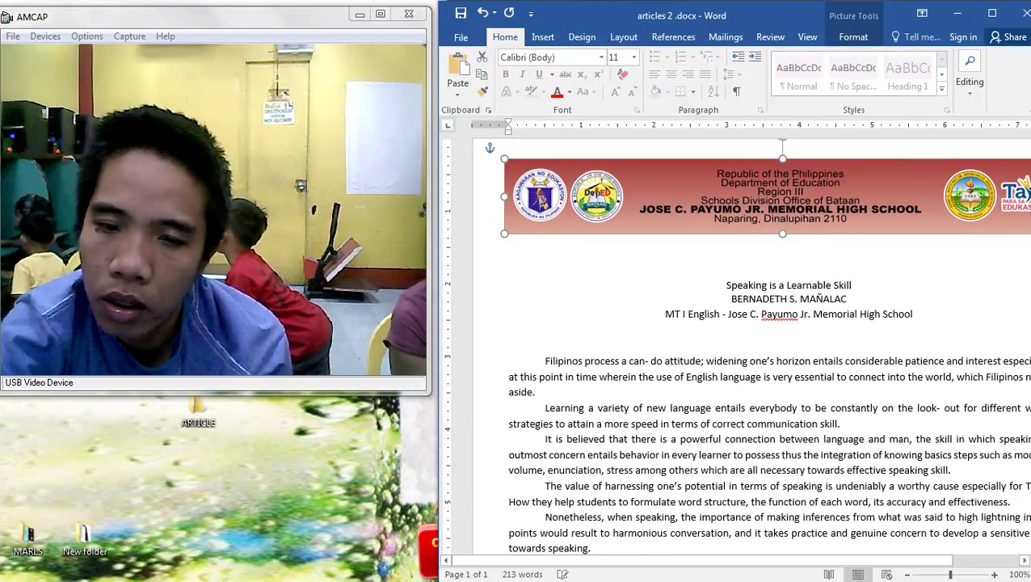
Set the letterhead's text wrapping to In Front of Text and move it up toward the page's upper edge
right_click(760, 215)
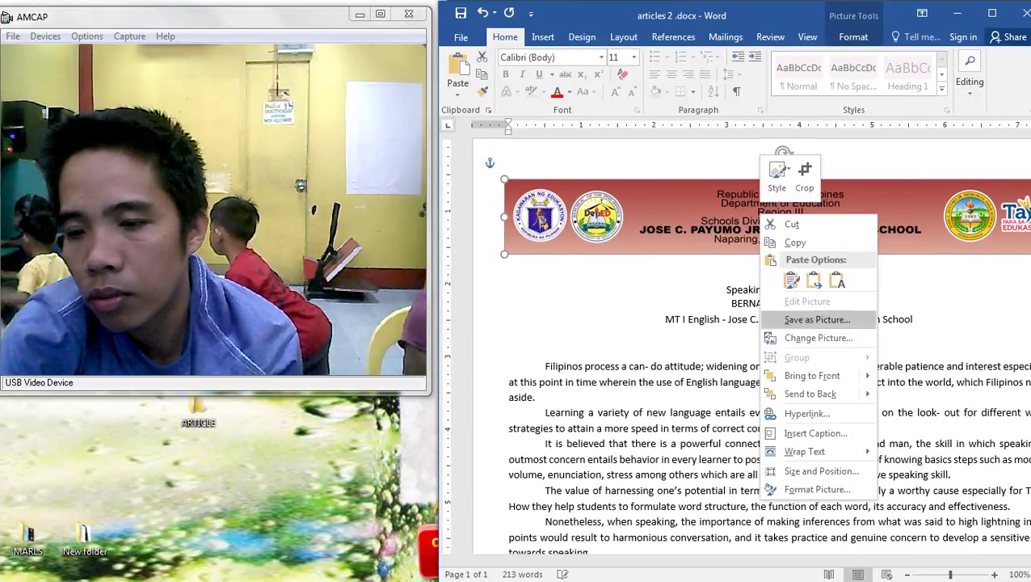
mouse_move(805, 451)
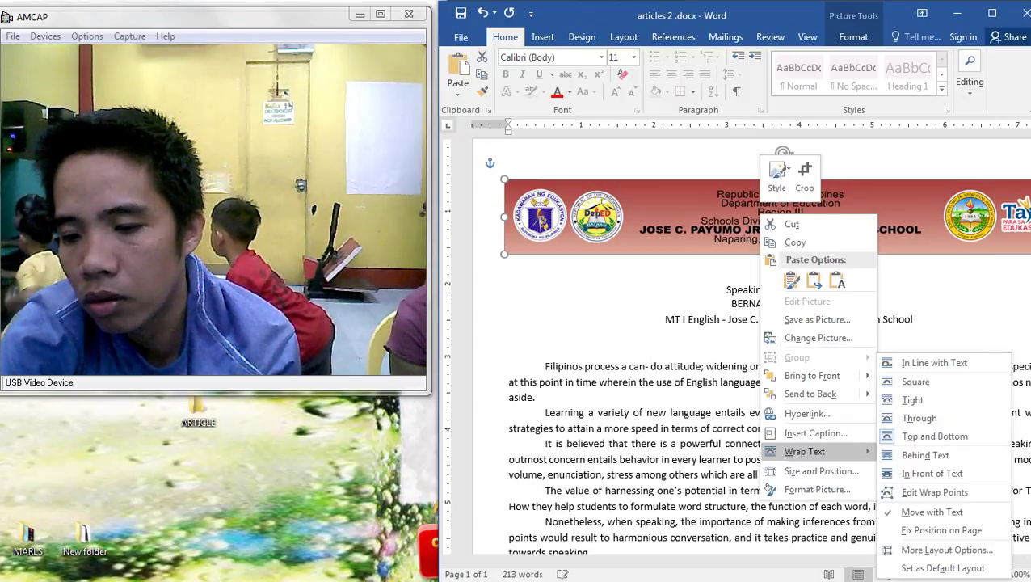
left_click(931, 473)
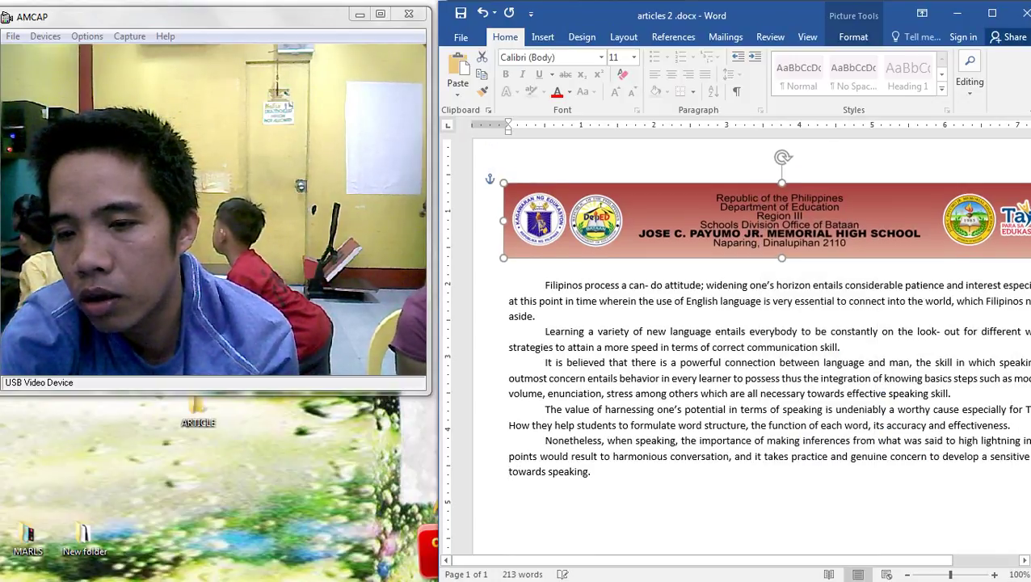
left_click_drag(782, 217, 693, 140)
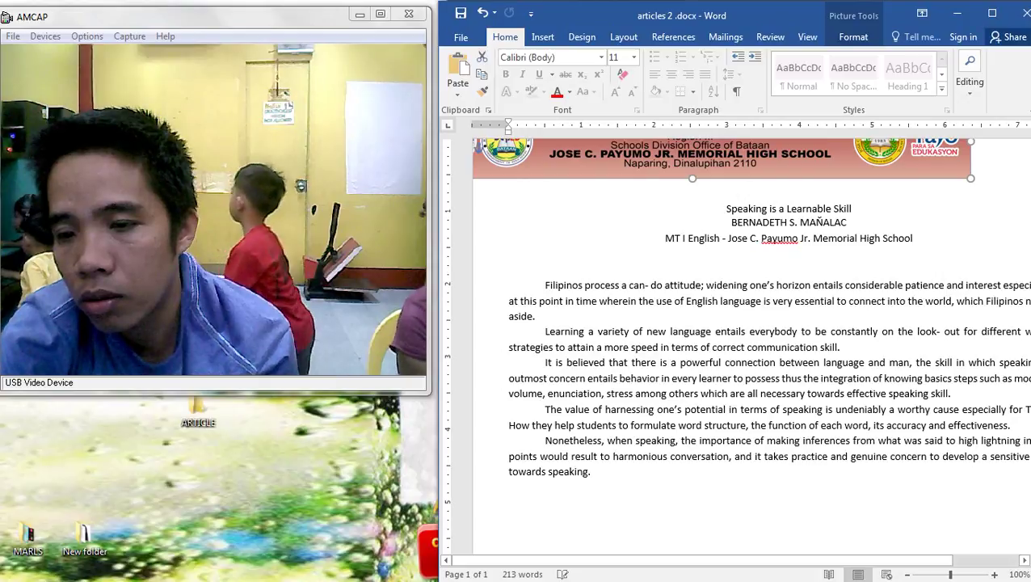
Insert four blank lines above the title "Speaking is a Learnable Skill" to make room for the letterhead
left_click(727, 209)
key("Return")
key("Return")
key("Return")
key("Return")
key("ctrl+y")
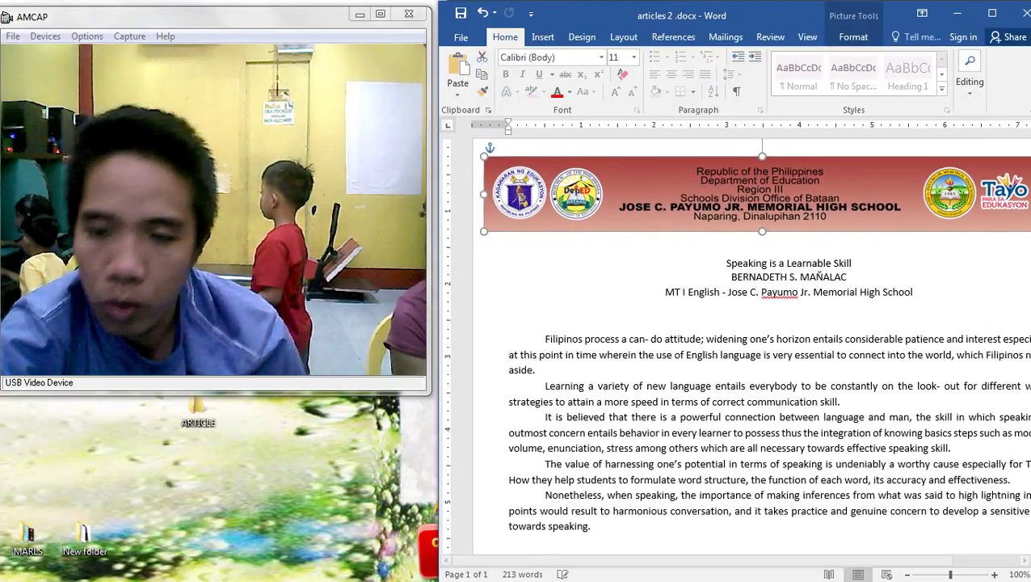
Shift the letterhead slightly toward the page's right margin
scroll(734, 179, "down", 4)
left_click_drag(734, 179, 766, 176)
left_click(785, 222)
Search the installed programs for "CA" and launch the match
key("super")
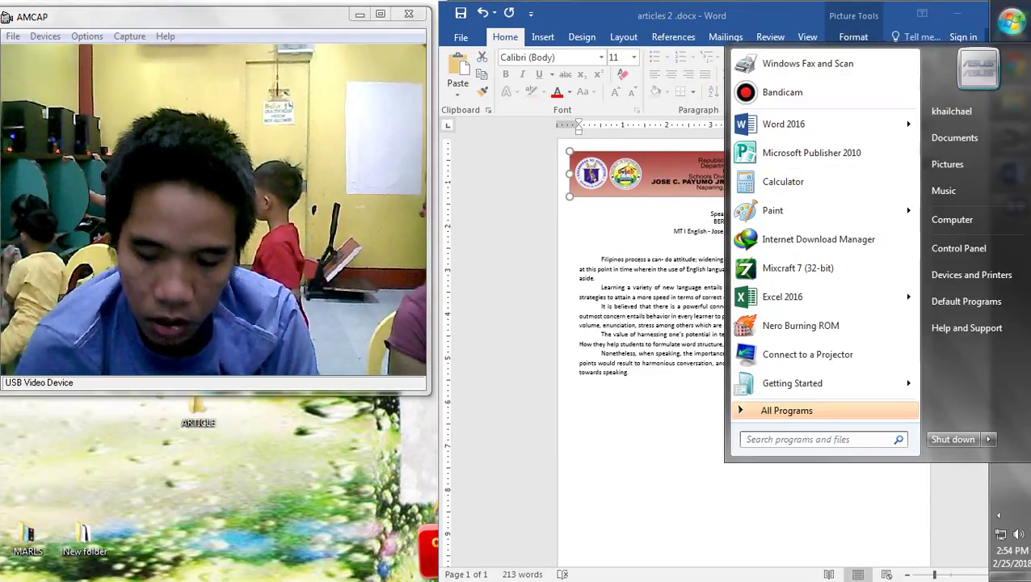
type("CA")
key("Return")
Fine-tune the letterhead's position so it sits centred across the width of the page
left_click_drag(766, 175, 752, 168)
left_click(603, 382)
scroll(743, 347, "down", 2)
scroll(743, 347, "up", 2)
left_click(752, 161)
left_click(612, 383)
scroll(732, 383, "up", 1)
scroll(732, 383, "up", 3)
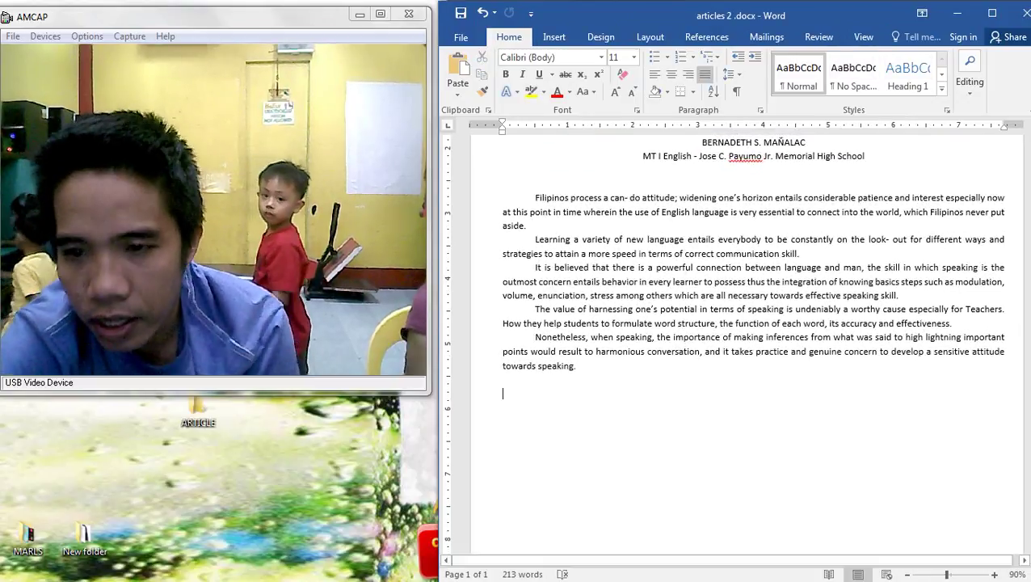
Undo the last edit, and add more space between the letterhead and the title below it
scroll(732, 383, "up", 1)
key("ctrl+z")
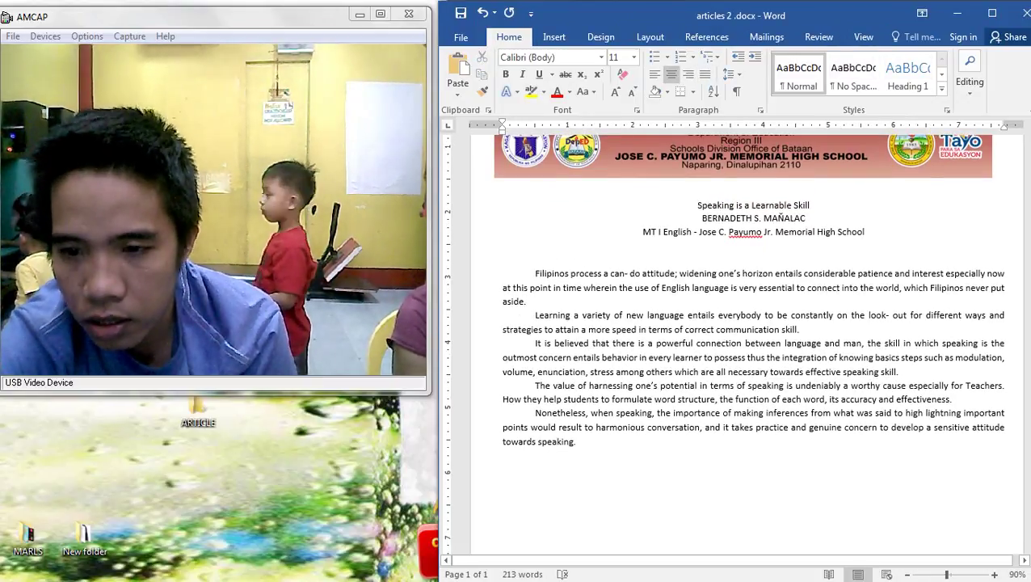
key("Return")
left_click_drag(752, 162, 750, 163)
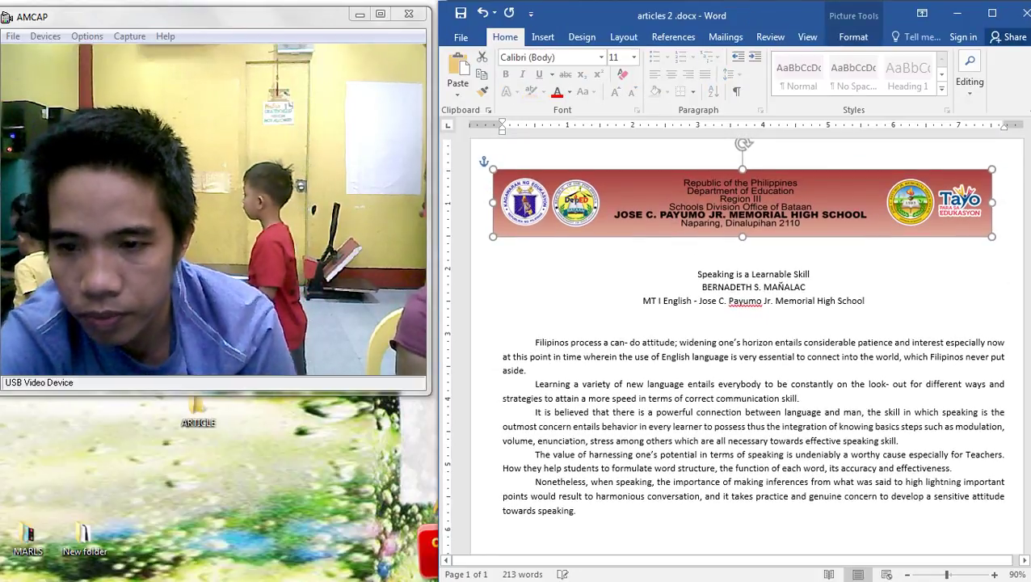
scroll(743, 339, "down", 2)
key("Delete")
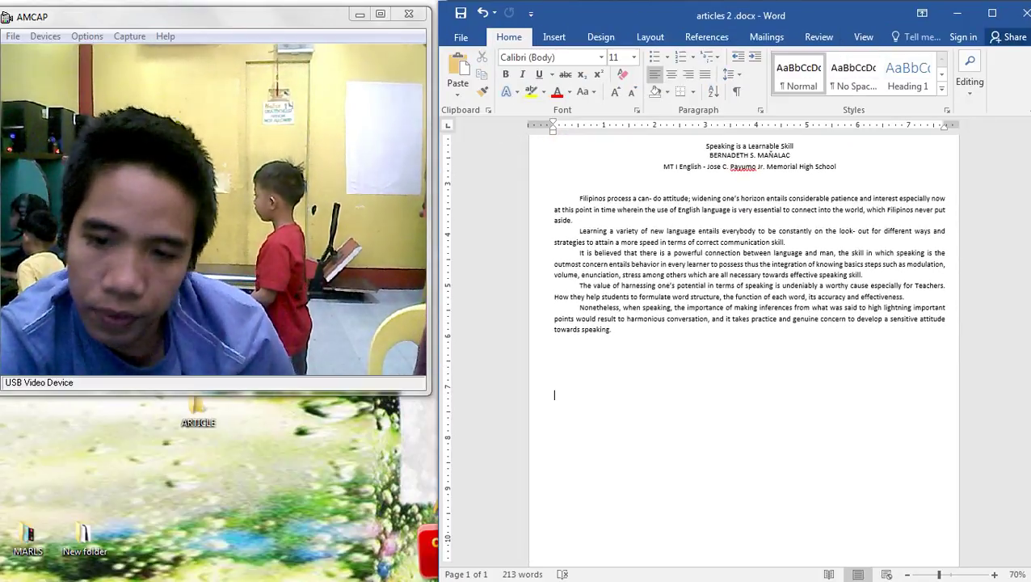
scroll(743, 340, "down", 2)
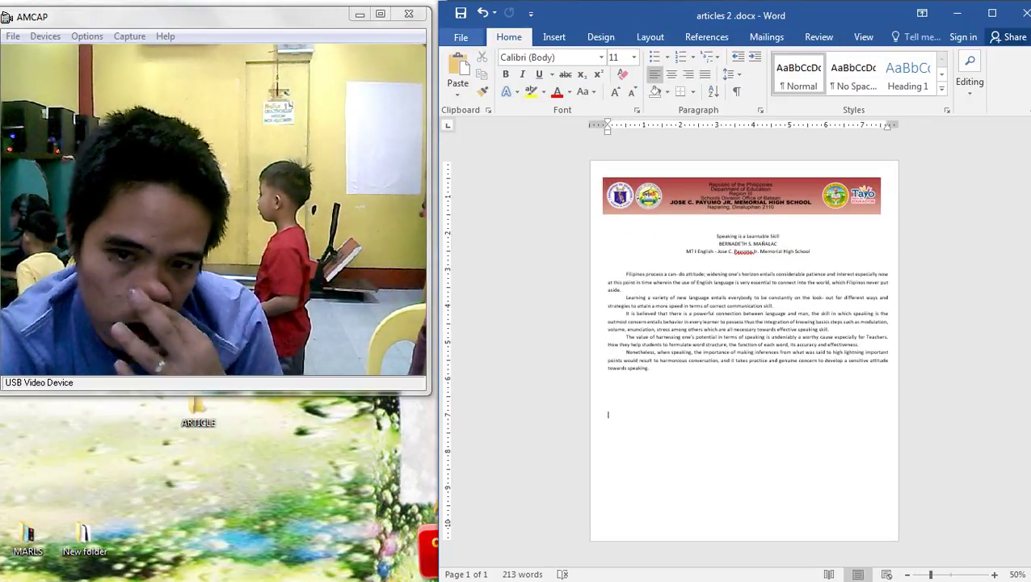
Save a copy of the document as "articles #3" in the desktop's ARTICLE folder
left_click(461, 38)
left_click(474, 189)
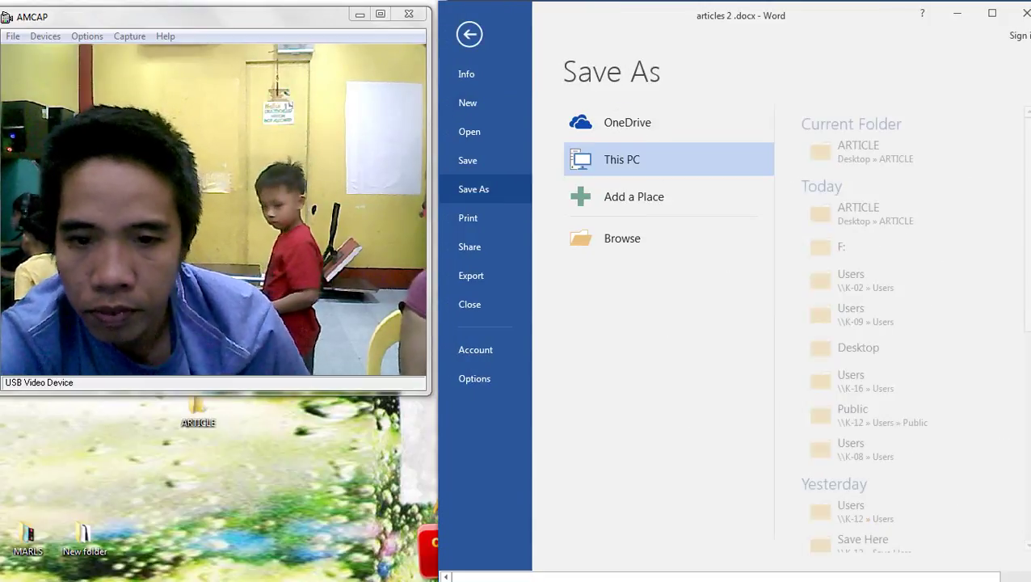
double_click(622, 159)
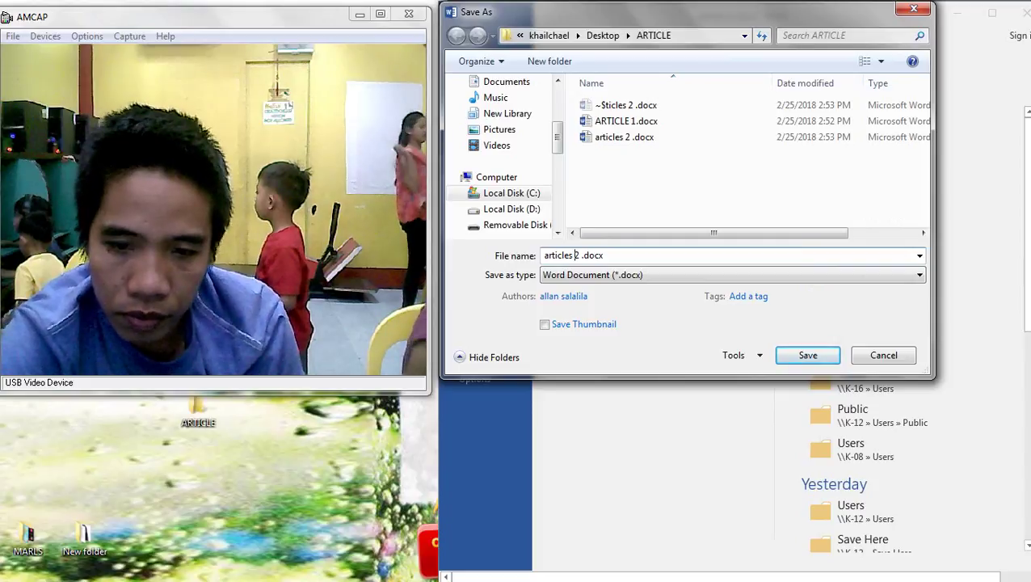
key("Tab")
key("BackSpace")
type("3")
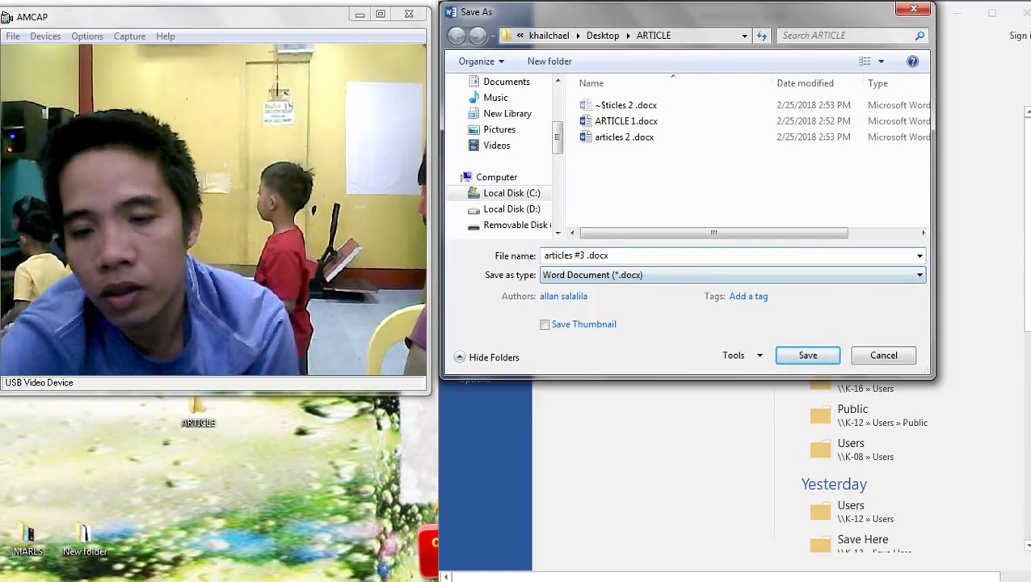
key("Return")
Close the saved document, the Epson status message and the removable disk's folder window
left_click(1023, 13)
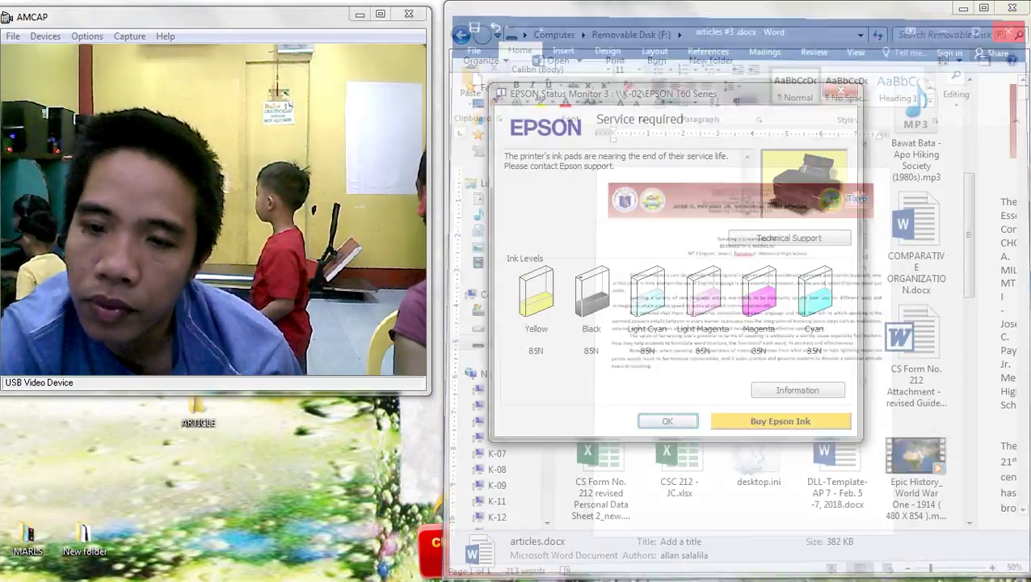
left_click(841, 91)
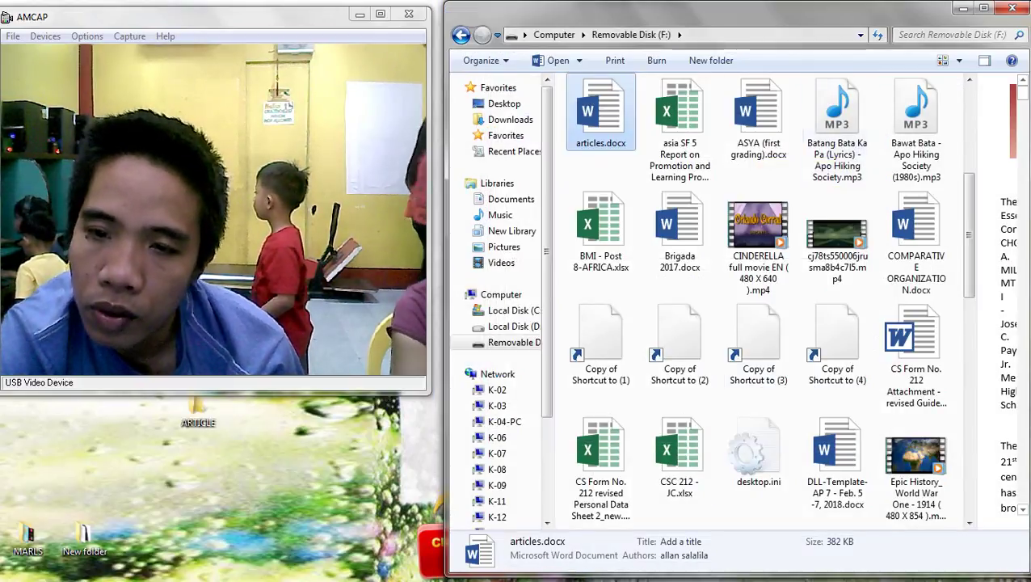
left_click(1012, 8)
key("alt+F4")
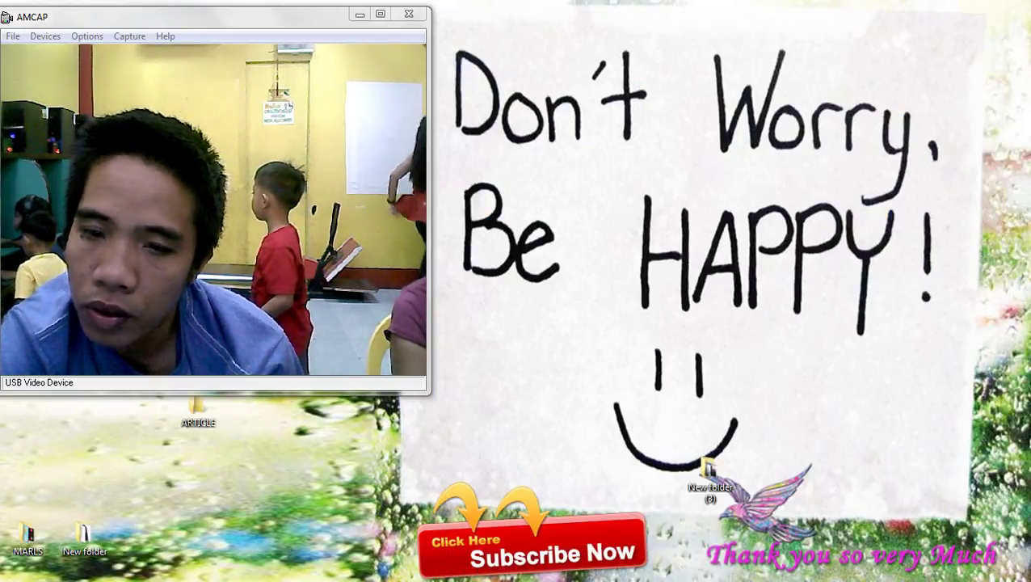
Open the desktop's ARTICLE folder and rename ARTICLE 1.docx as "ARTICLE #1.docx"
double_click(198, 413)
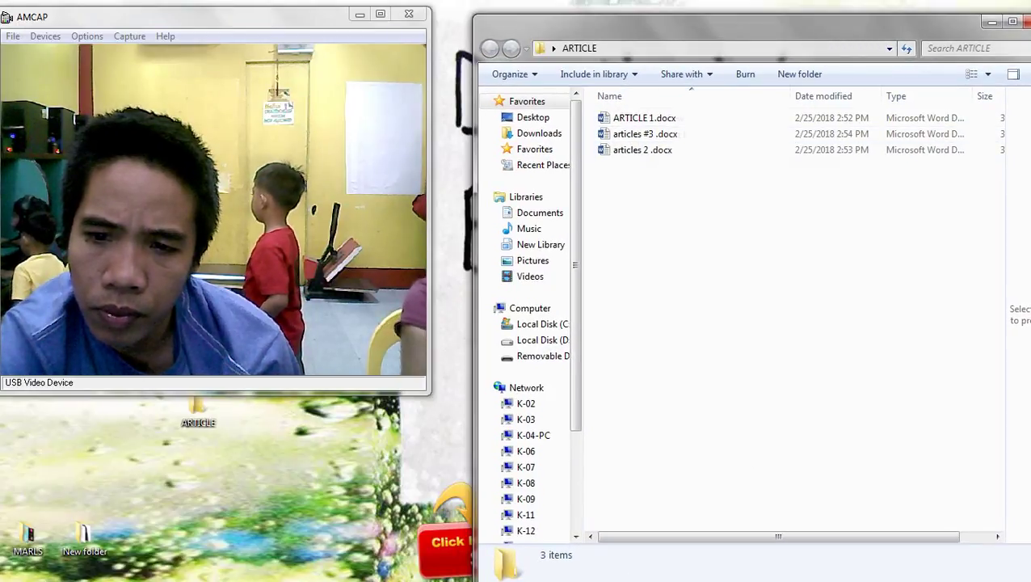
left_click(638, 118)
right_click(627, 119)
left_click(670, 449)
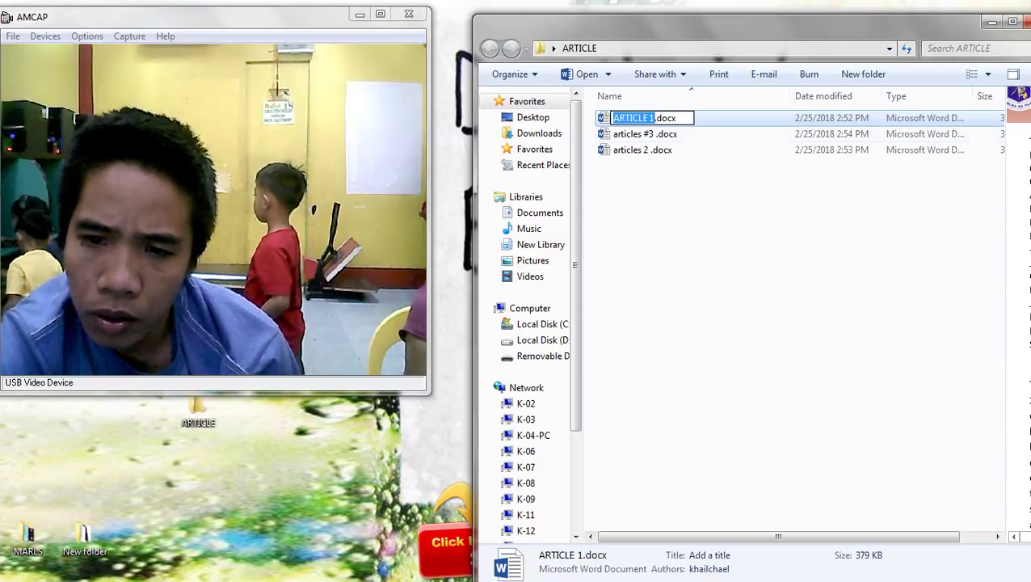
type("#")
left_click(654, 135)
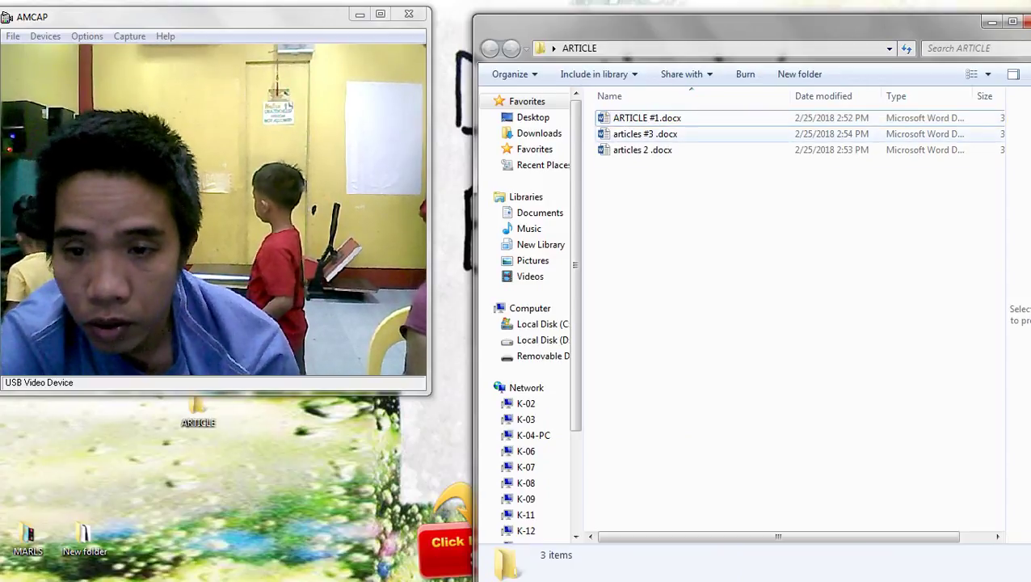
Rename "articles 2 .docx" as "articles #2 .docx" to match the other numbered articles
right_click(644, 153)
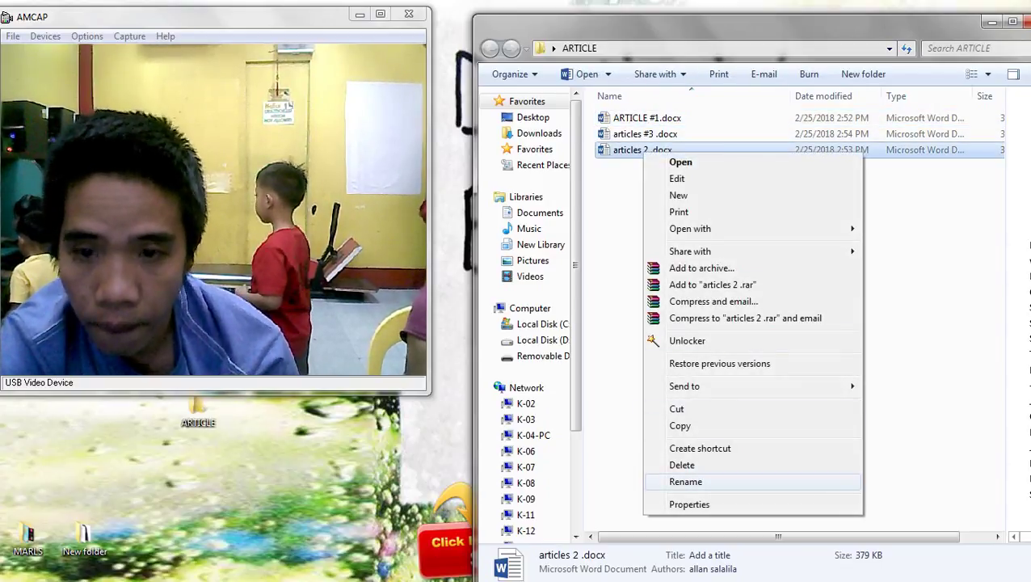
left_click(685, 482)
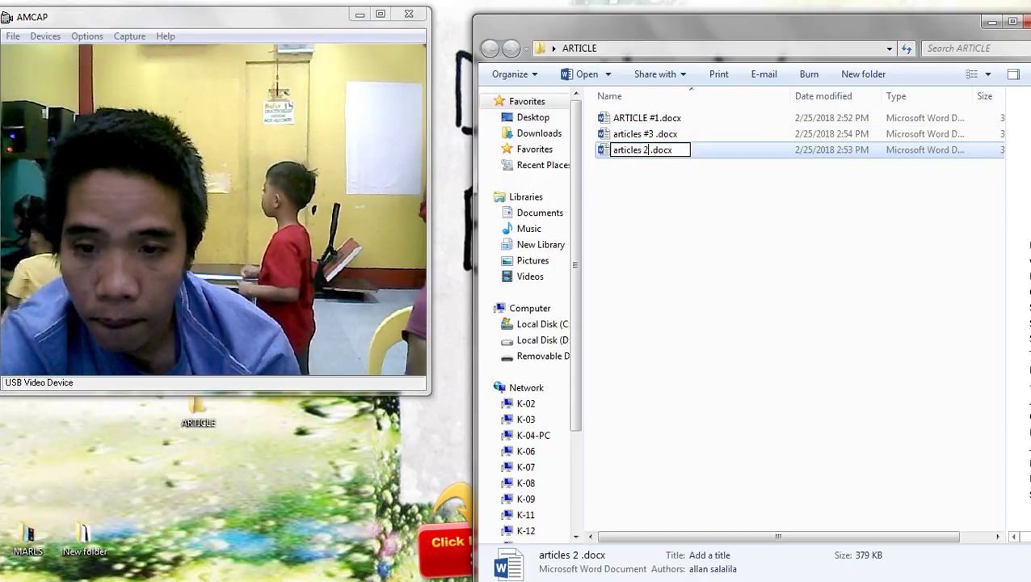
type("#")
key("Return")
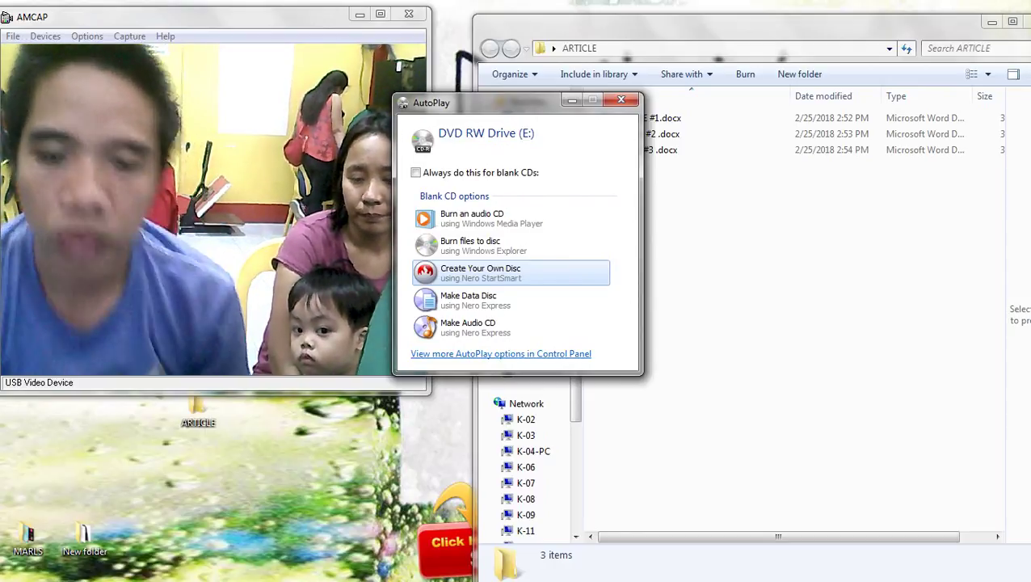
Start creating a disc from the blank CD in Nero StartSmart and launch Nero Burning ROM from its Rip and Burn applications
left_click(482, 272)
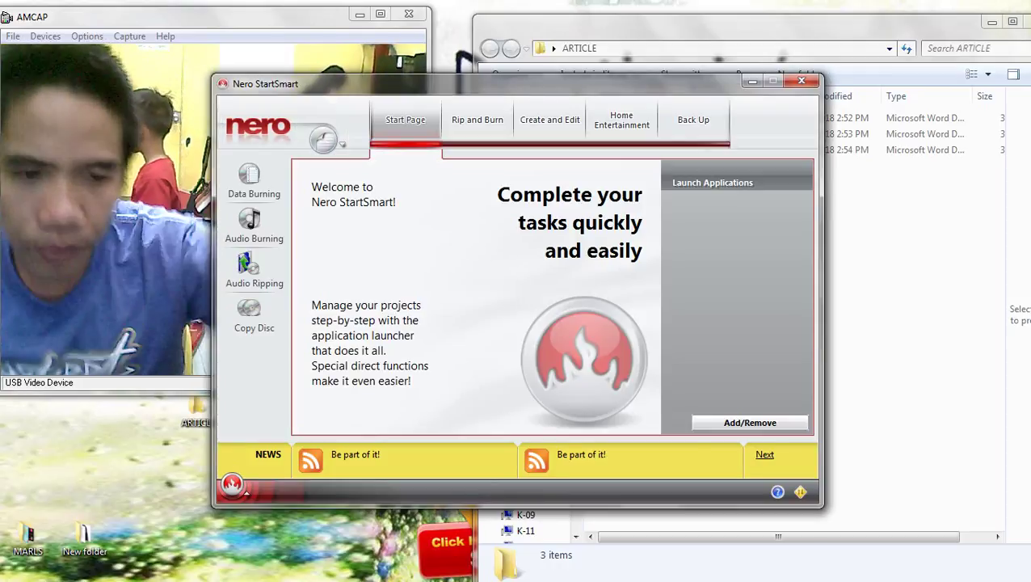
left_click_drag(485, 84, 727, 146)
left_click(720, 181)
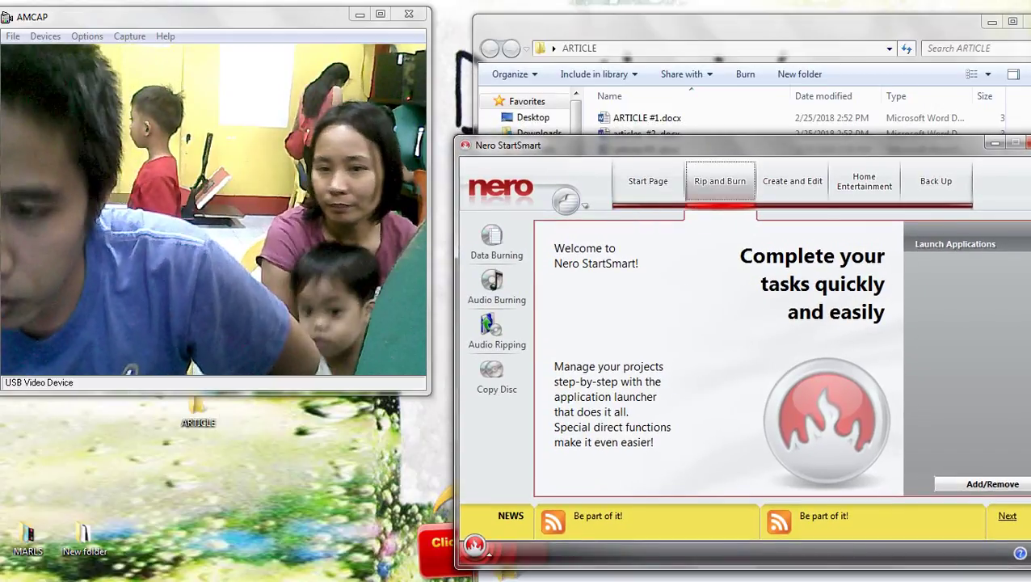
left_click(973, 304)
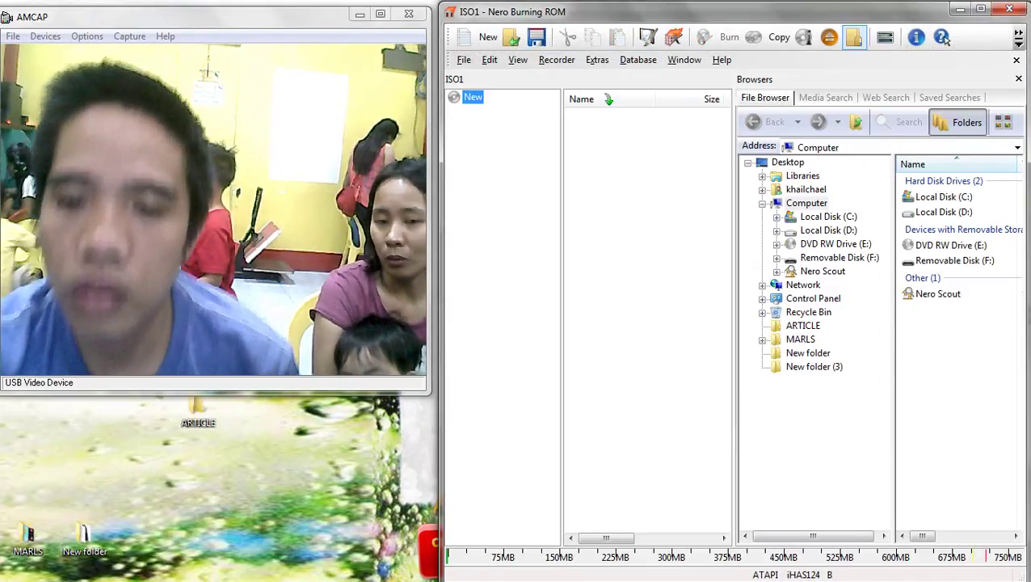
Add ARTICLE #1.docx from the ARTICLE folder to the ISO1 disc compilation
left_click_drag(687, 12, 883, 11)
left_click_drag(622, 118, 824, 194)
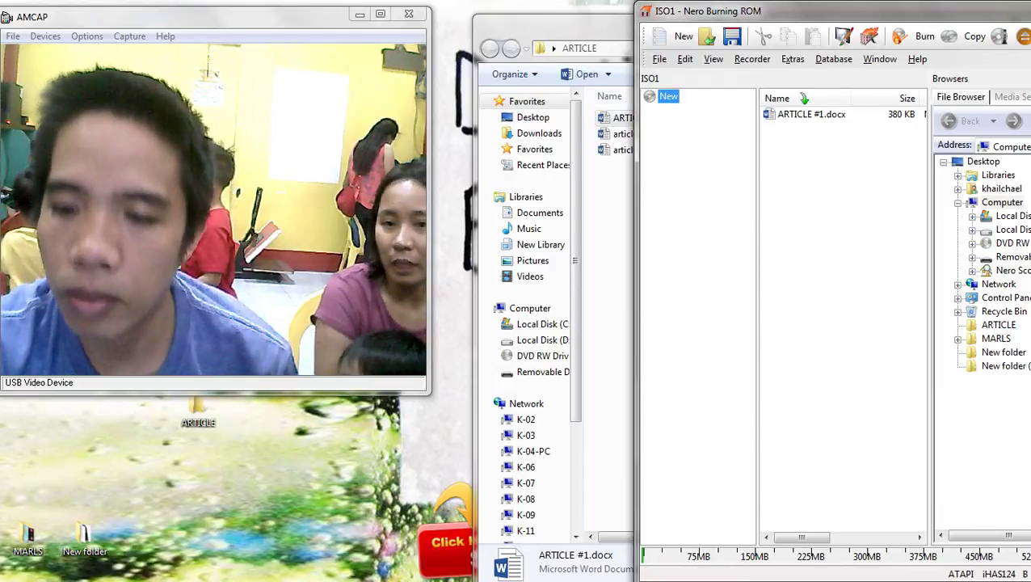
left_click_drag(871, 11, 648, 11)
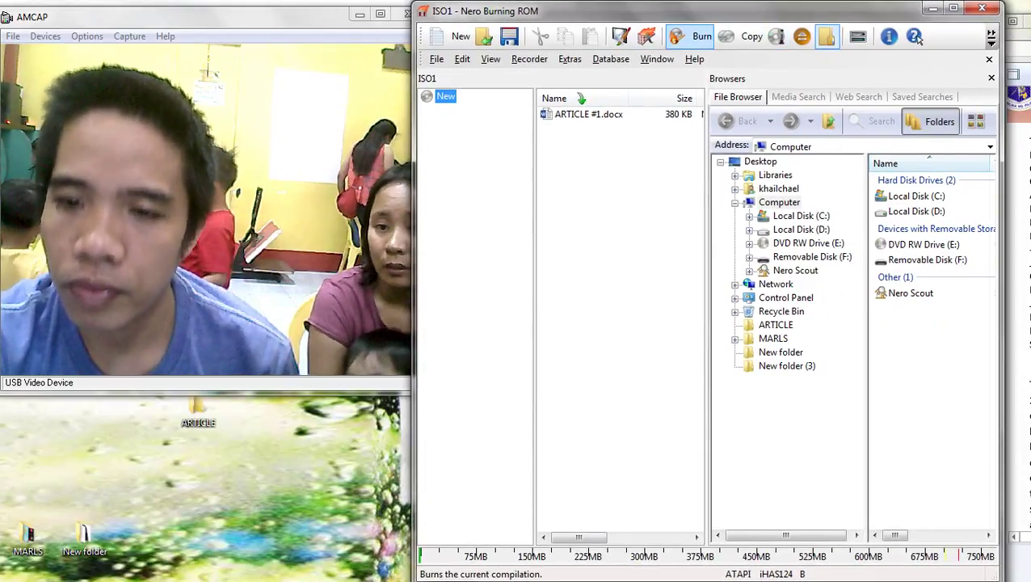
Burn the ISO1 compilation to the disc and dismiss the completion notice
left_click(691, 36)
left_click(692, 36)
key("Return")
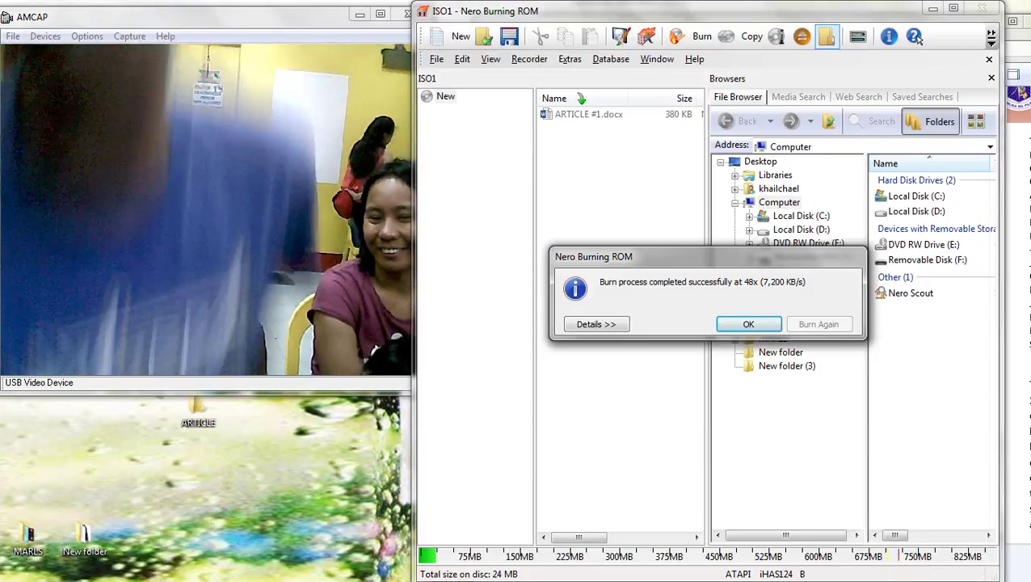
key("Return")
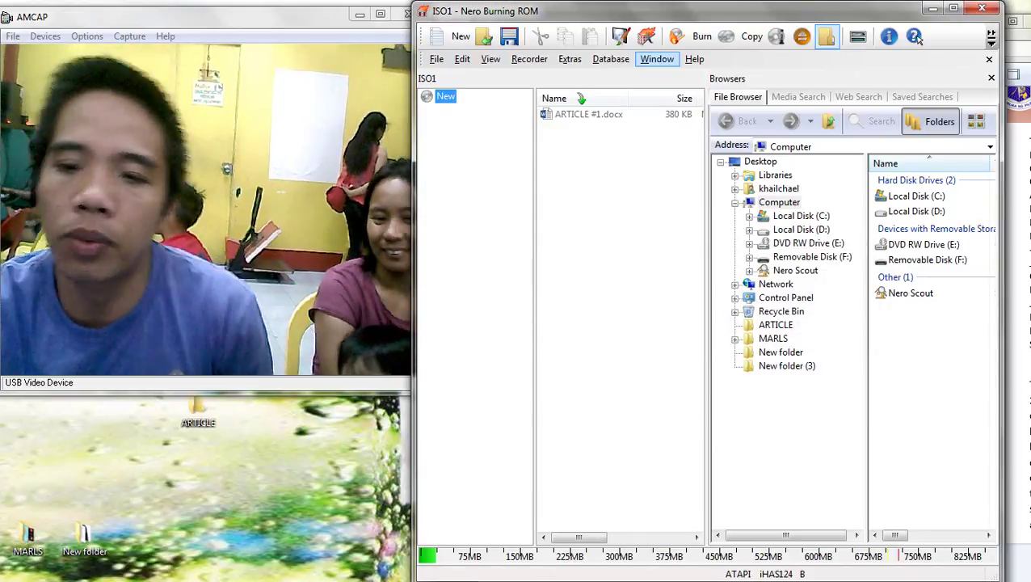
Launch Nero CoverDesigner, create an empty Standard data document, and enlarge its window
left_click(621, 37)
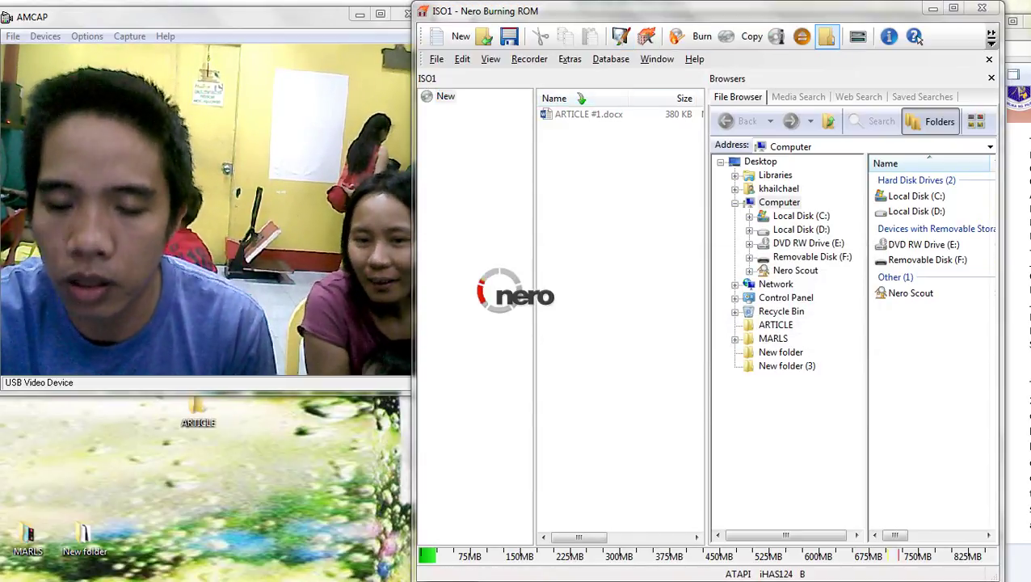
double_click(445, 214)
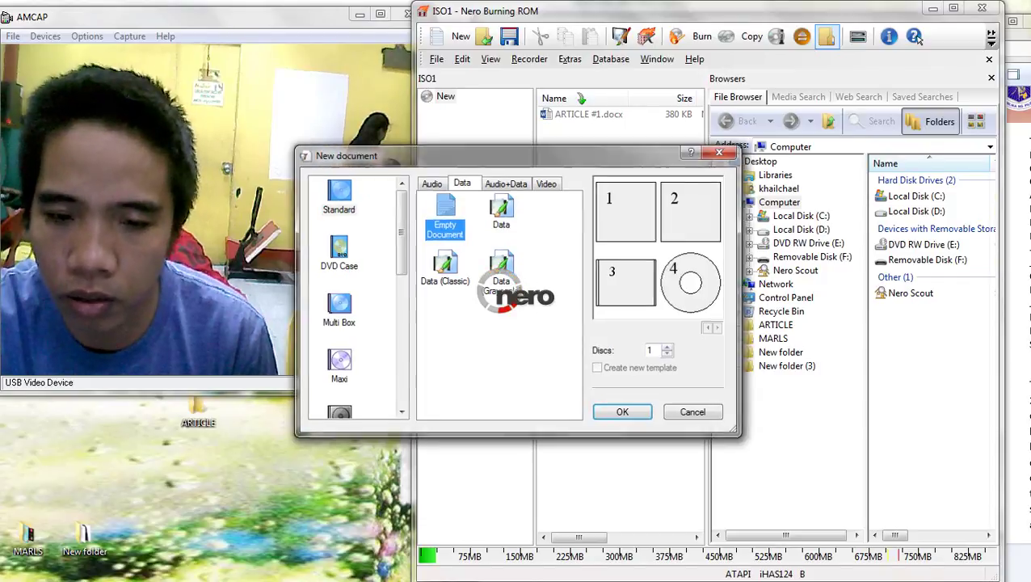
double_click(602, 8)
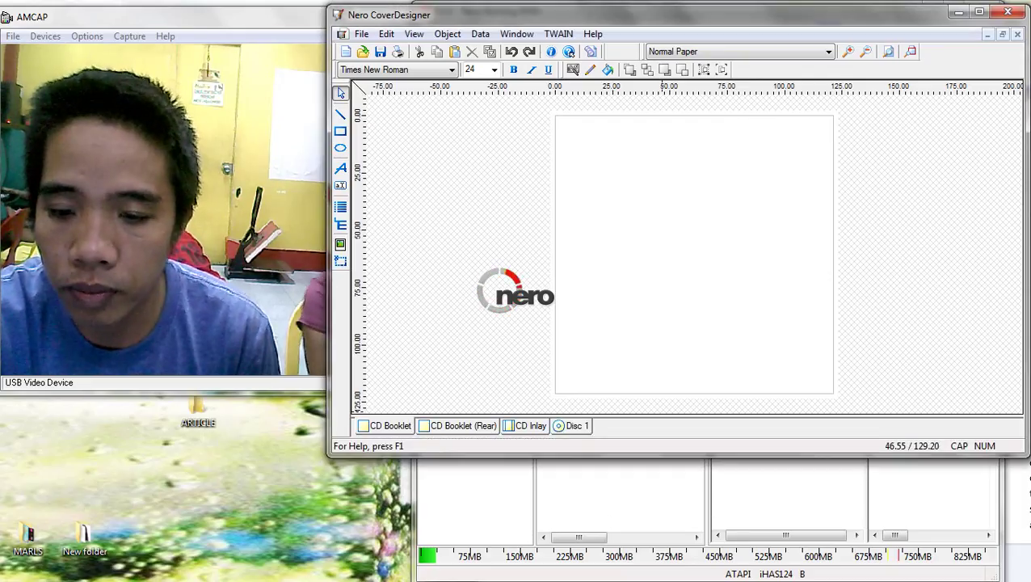
left_click_drag(664, 457, 669, 579)
Open ARTICLE #1.docx from the desktop's ARTICLE folder in Word and bring its heading into view
double_click(198, 414)
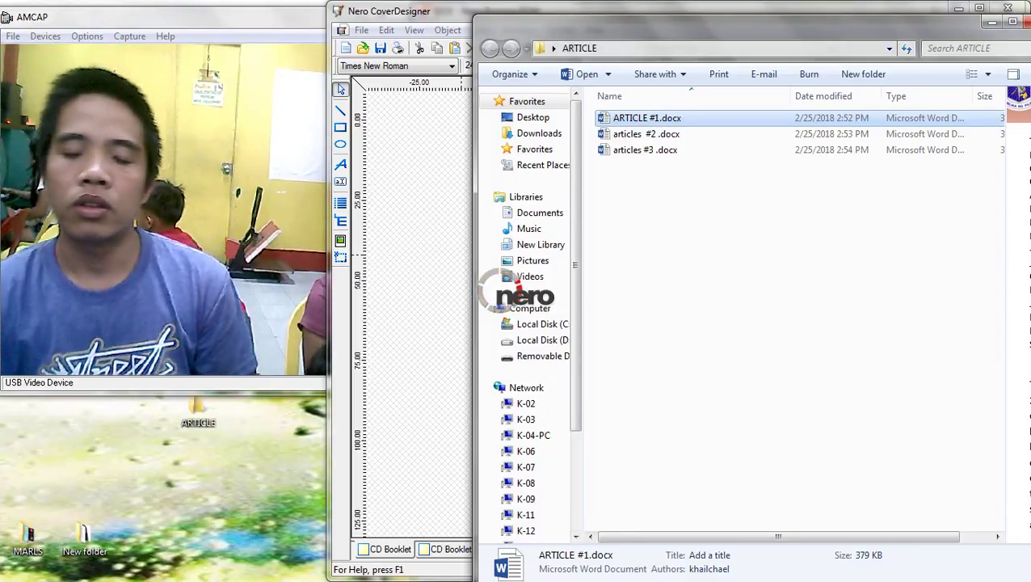
left_click(399, 228)
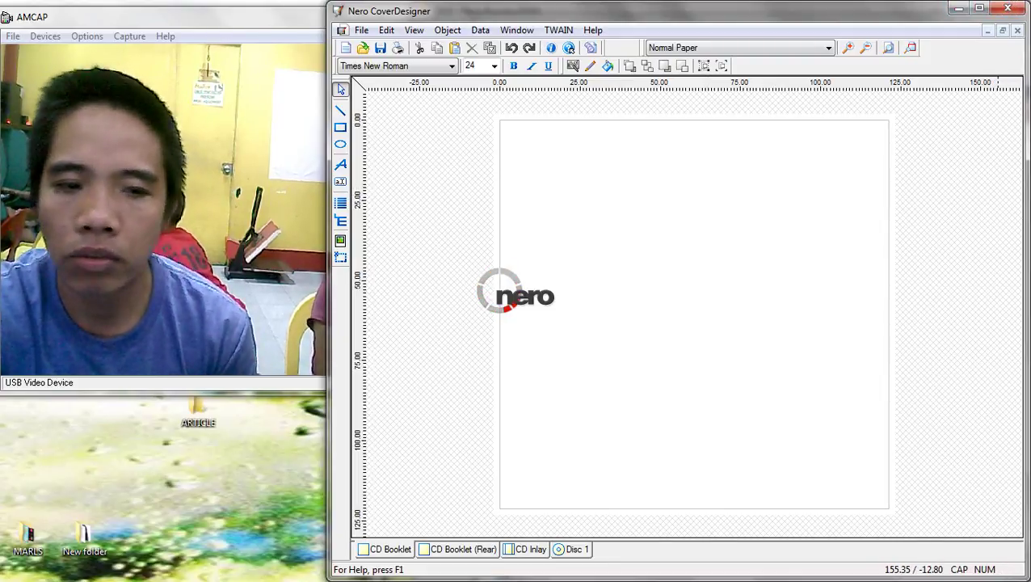
key("alt+Tab")
key("alt+Tab")
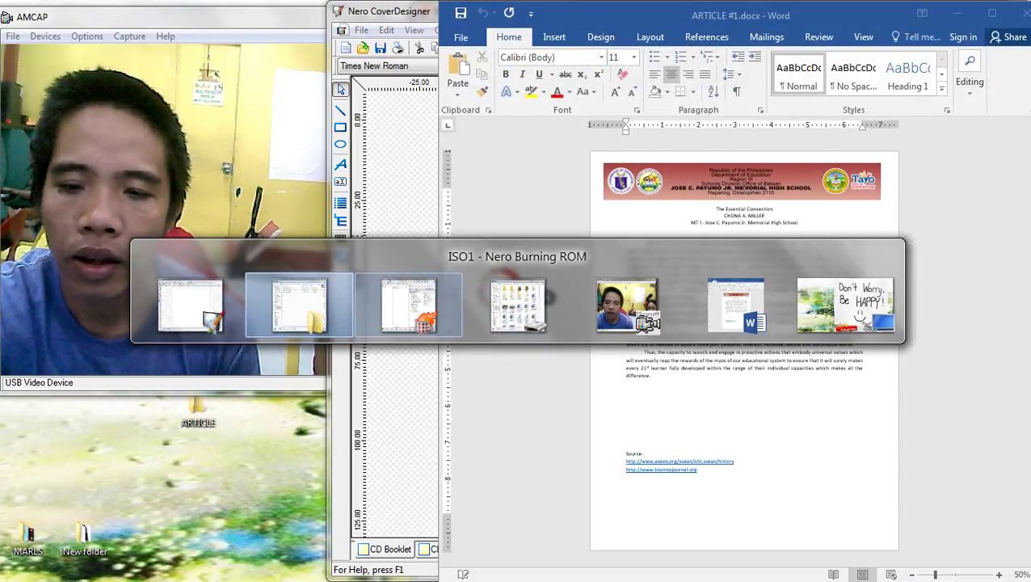
key("alt+Tab")
key("F2")
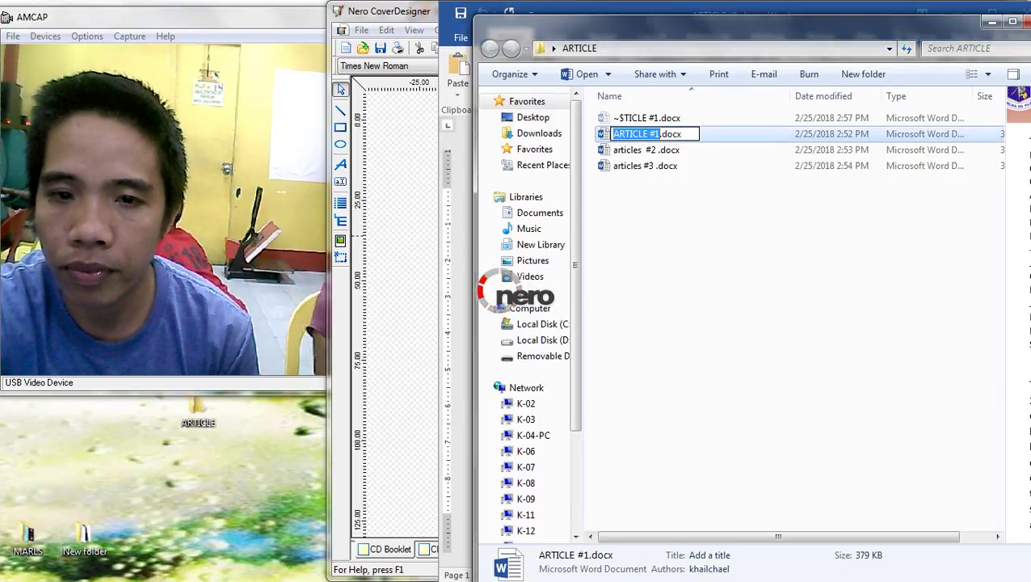
key("alt+space")
key("alt+Tab")
scroll(744, 192, "up", 8)
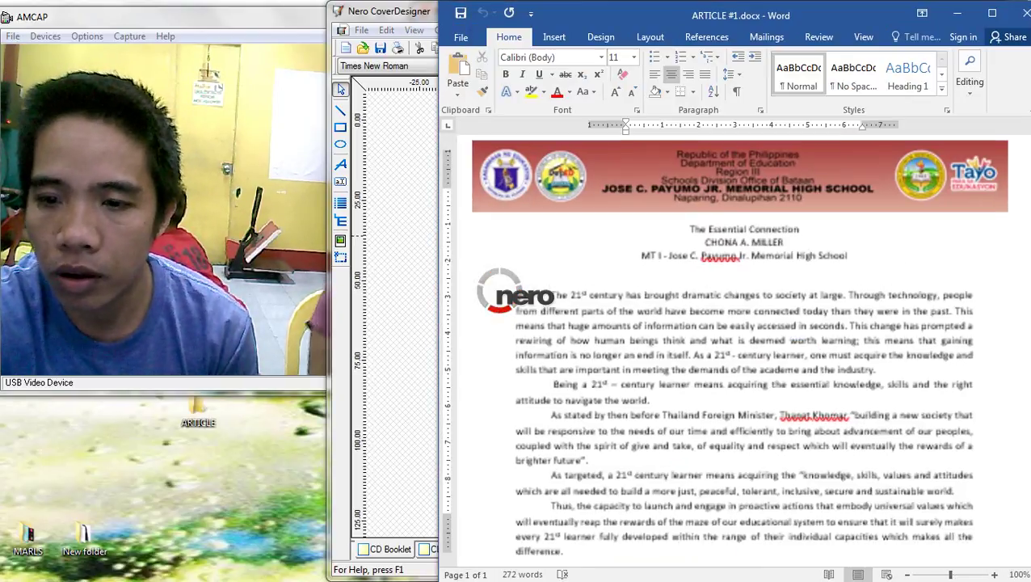
Copy the article's title, author and position lines below the letterhead in ARTICLE #1.docx
key("shift+Down")
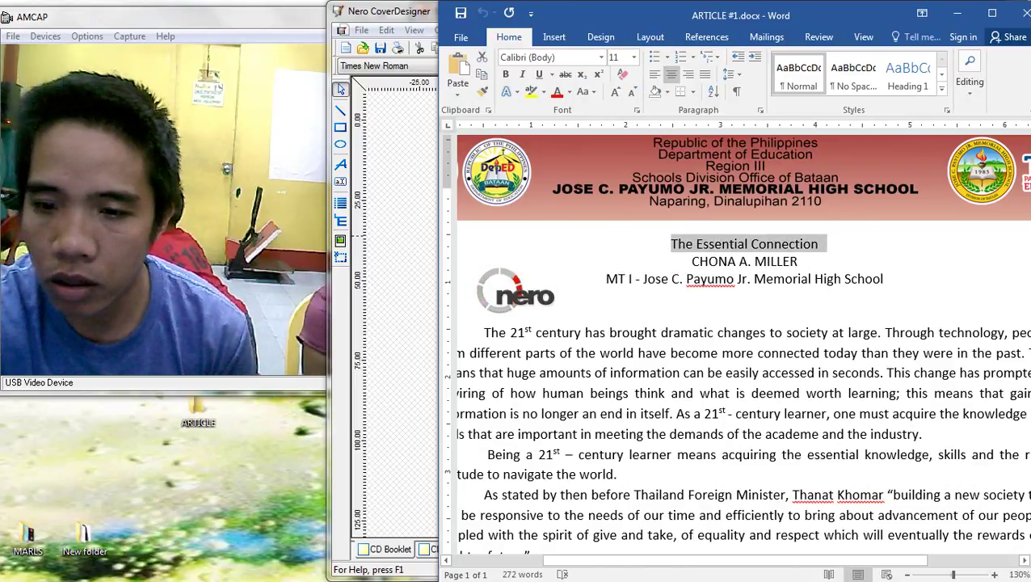
key("alt+Tab")
key("alt+Tab")
key("alt+shift+Tab")
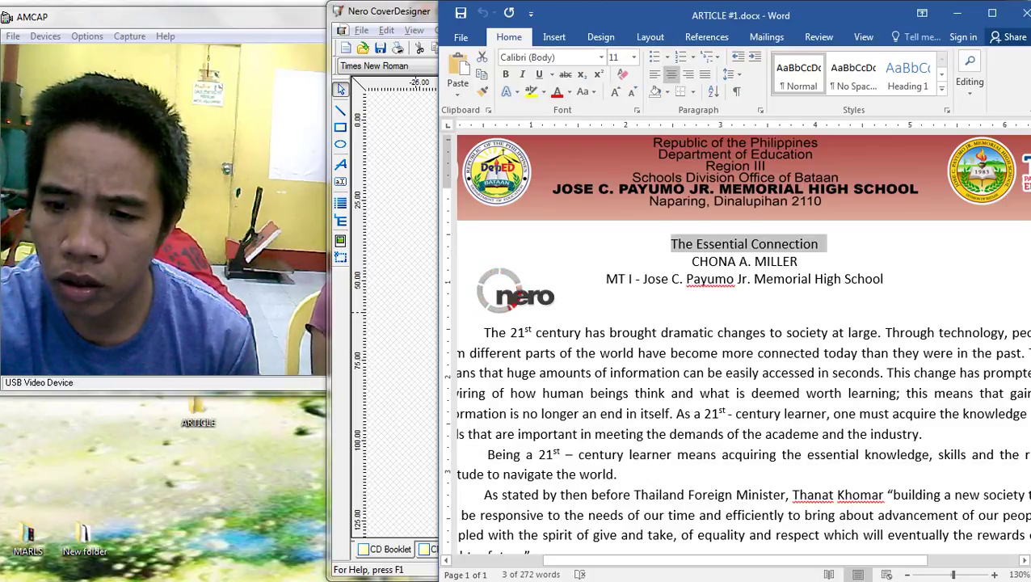
key("shift+Down")
key("shift+Down")
key("ctrl+c")
Try to place the copied article heading as artistic text near the upper edge of the CD booklet in Nero CoverDesigner
key("alt+Tab")
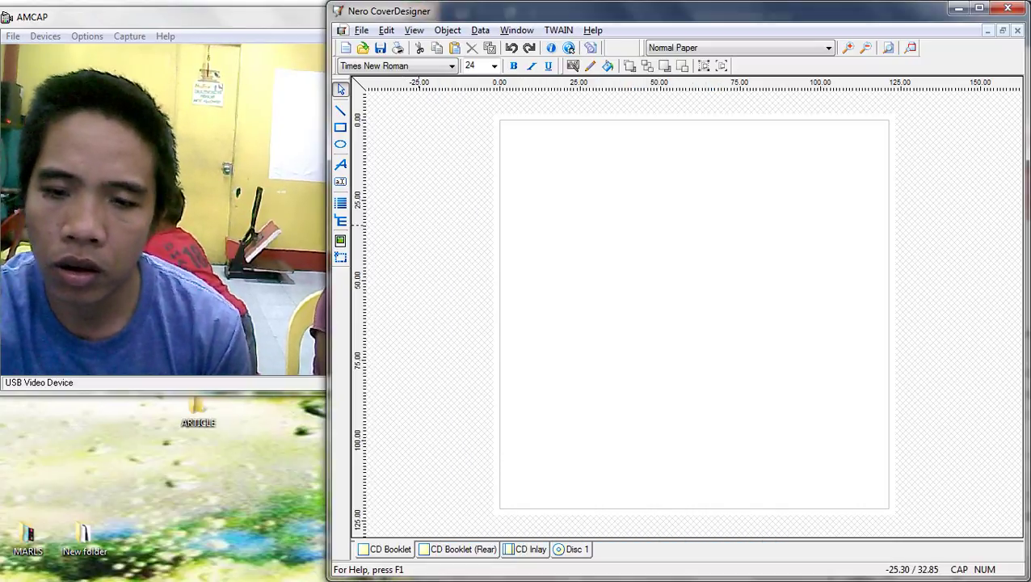
left_click(340, 164)
left_click(538, 192)
key("ctrl+v")
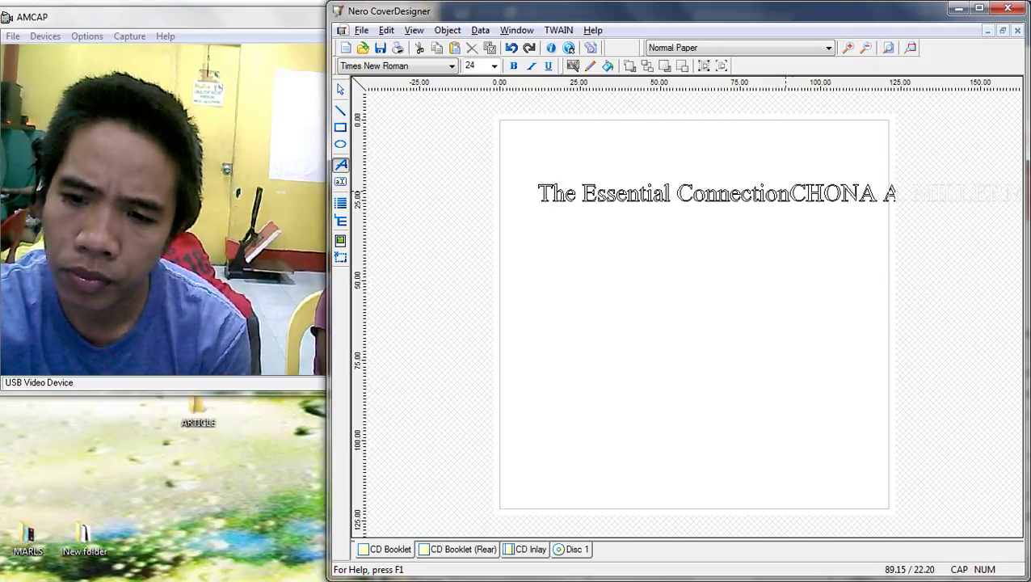
Delete the pasted heading from the CD booklet and close Nero CoverDesigner without saving
left_click(793, 193)
key("Delete")
left_click(1008, 8)
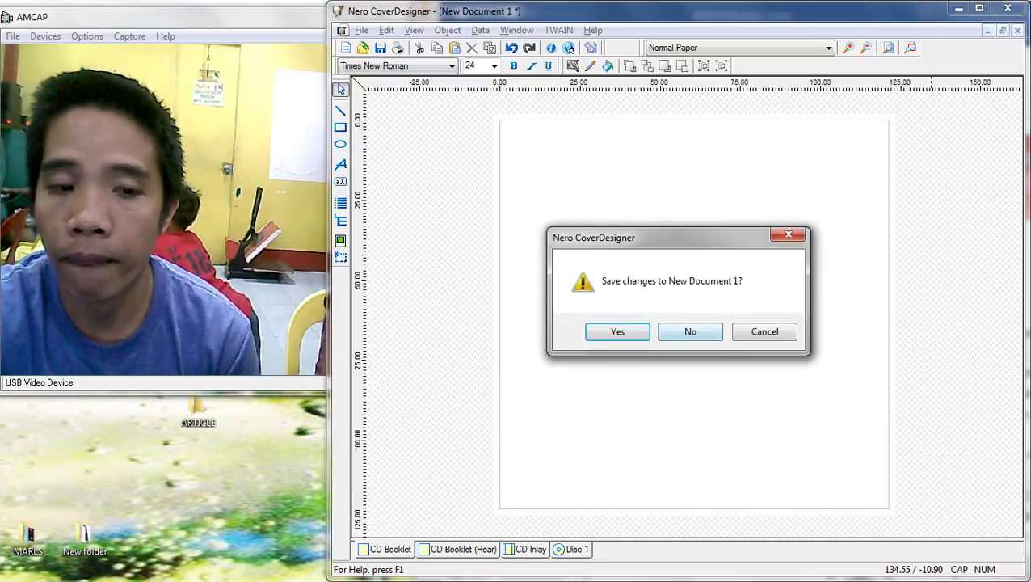
left_click(691, 331)
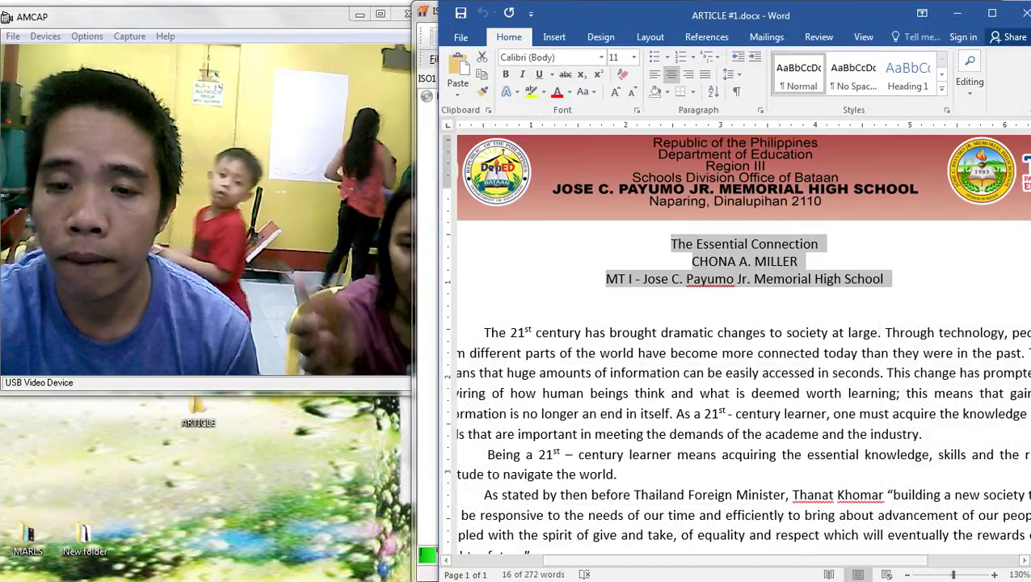
Replace the entire content of ARTICLE #1.docx with the copied heading lines and place the cursor below them
key("Delete")
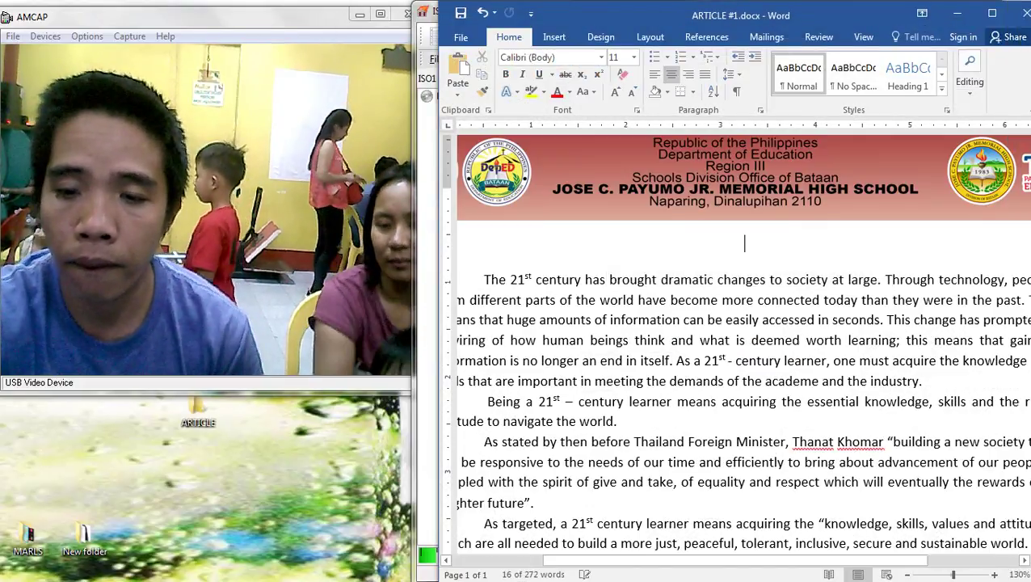
key("ctrl+a")
key("Delete")
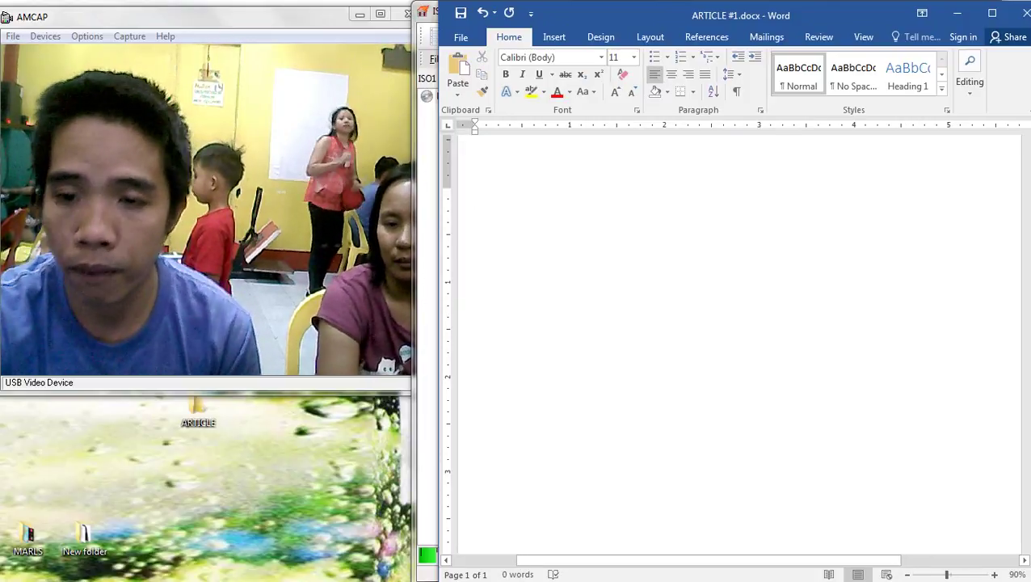
scroll(744, 340, "down", 4)
key("ctrl+v")
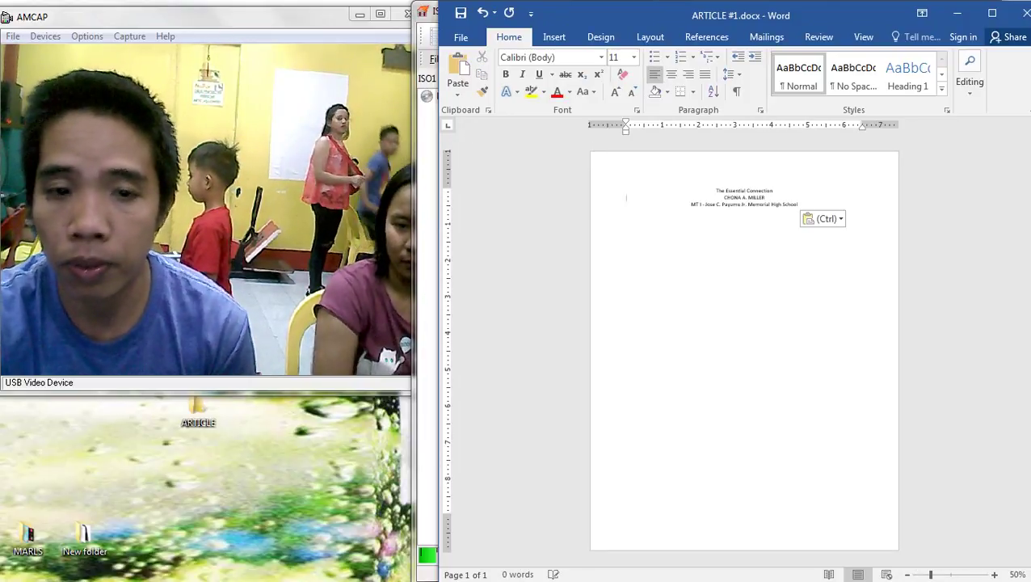
scroll(743, 339, "up", 4)
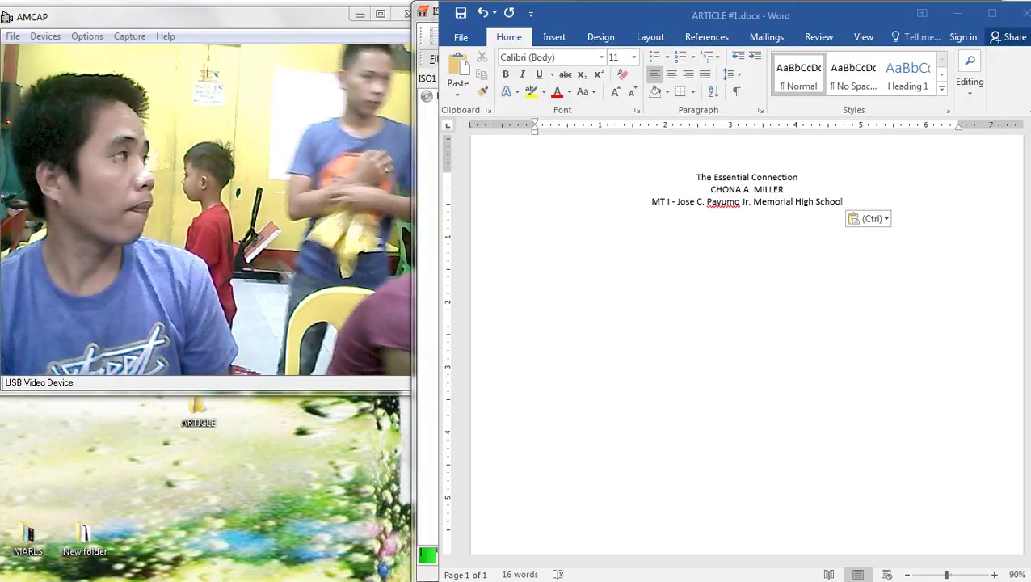
left_click(535, 214)
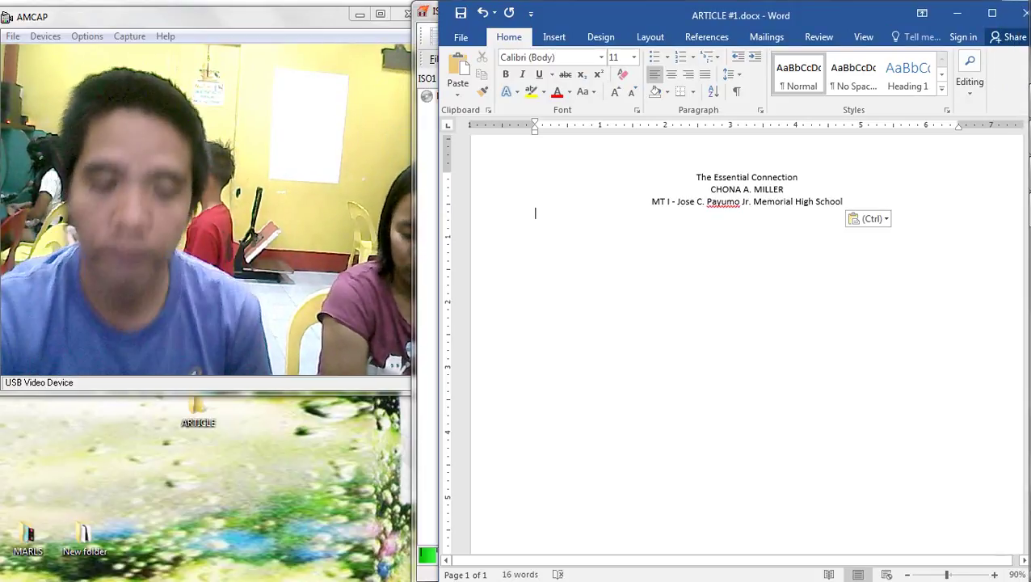
Switch to Google Chrome, opt to send feedback about the profile error, and go to Google.com
double_click(198, 411)
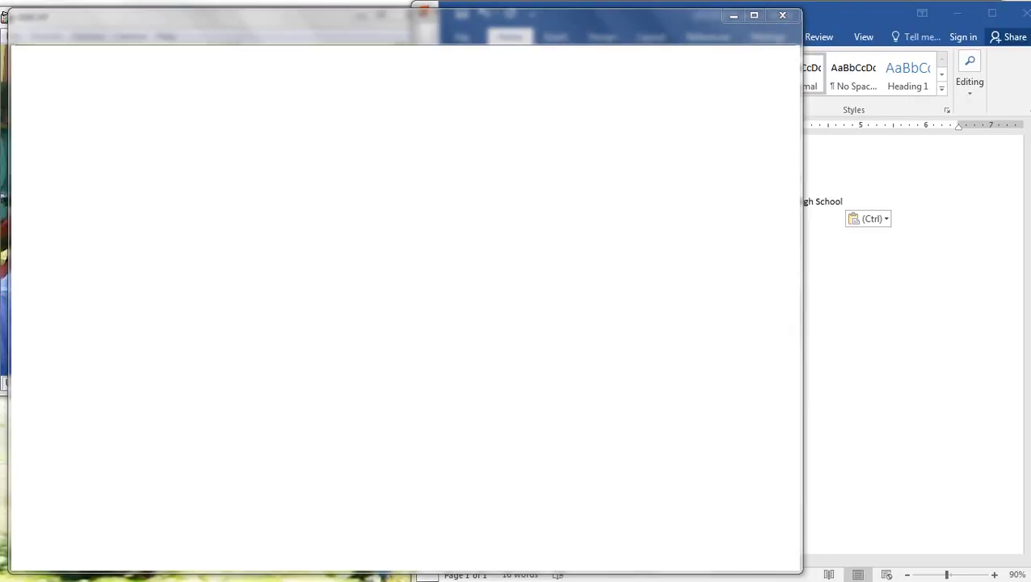
left_click_drag(364, 22, 483, 30)
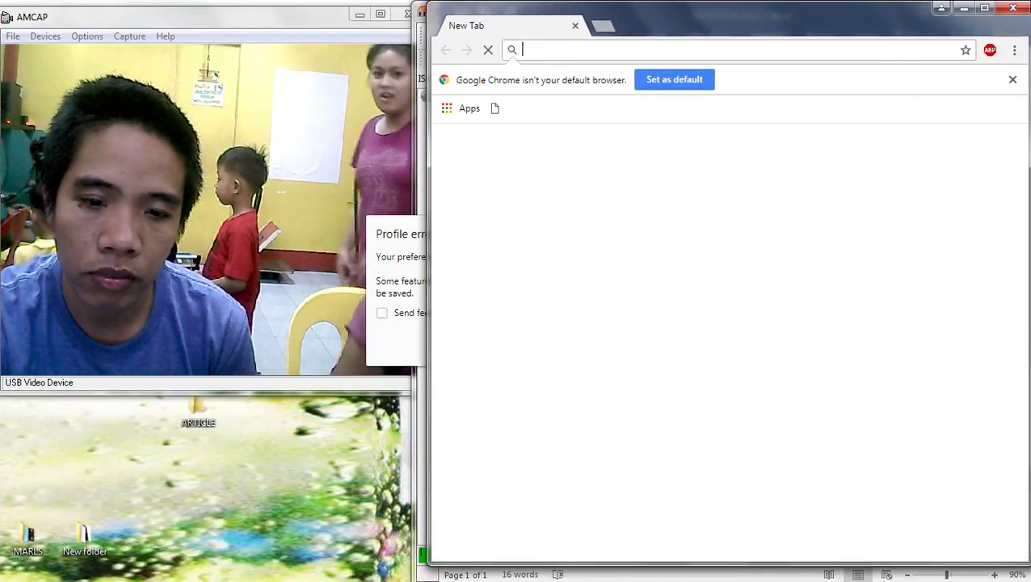
left_click(382, 312)
left_click(631, 343)
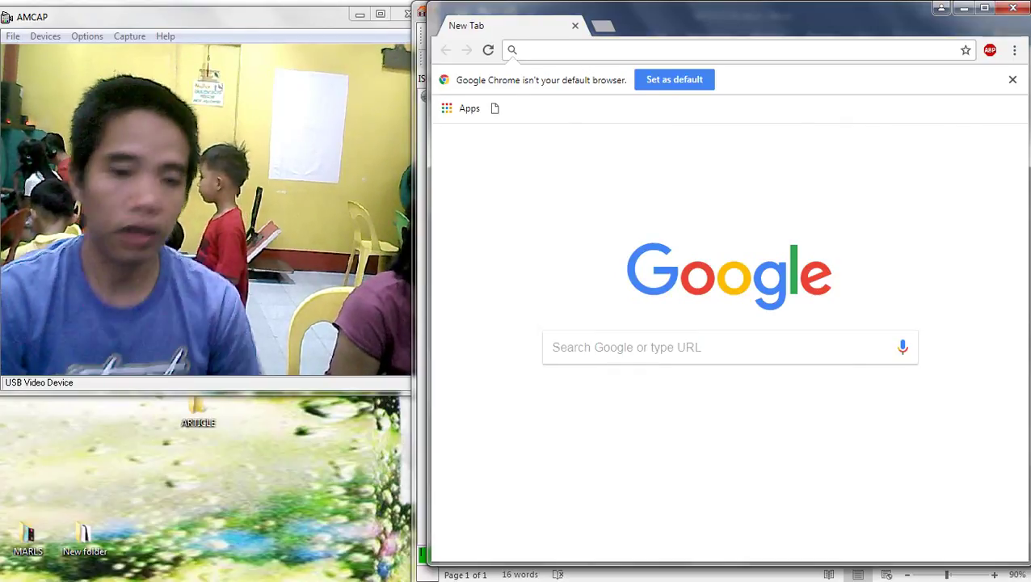
type("Google.com")
key("Return")
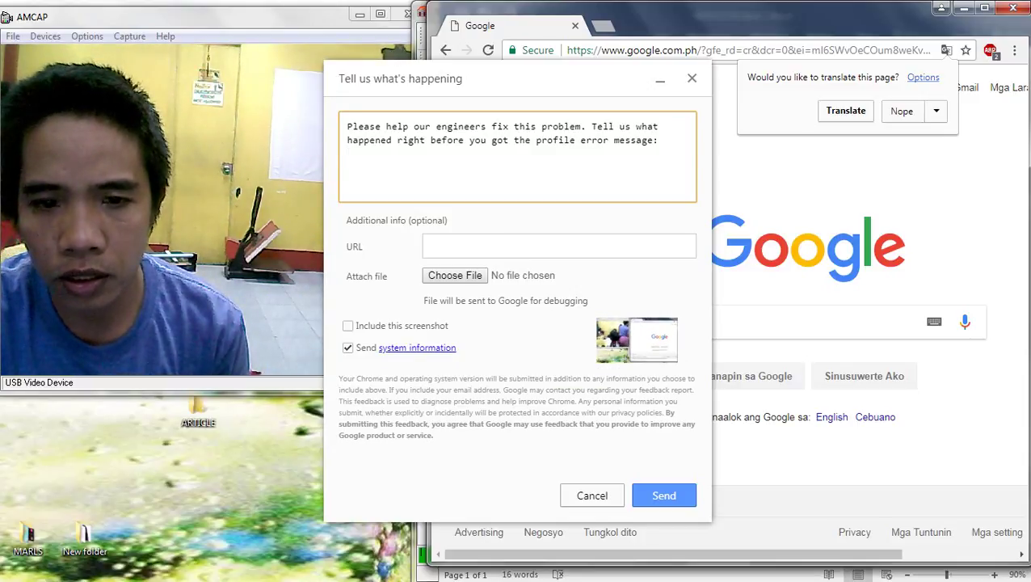
Send the profile error feedback report and load google.com in the tab that opens
left_click(664, 495)
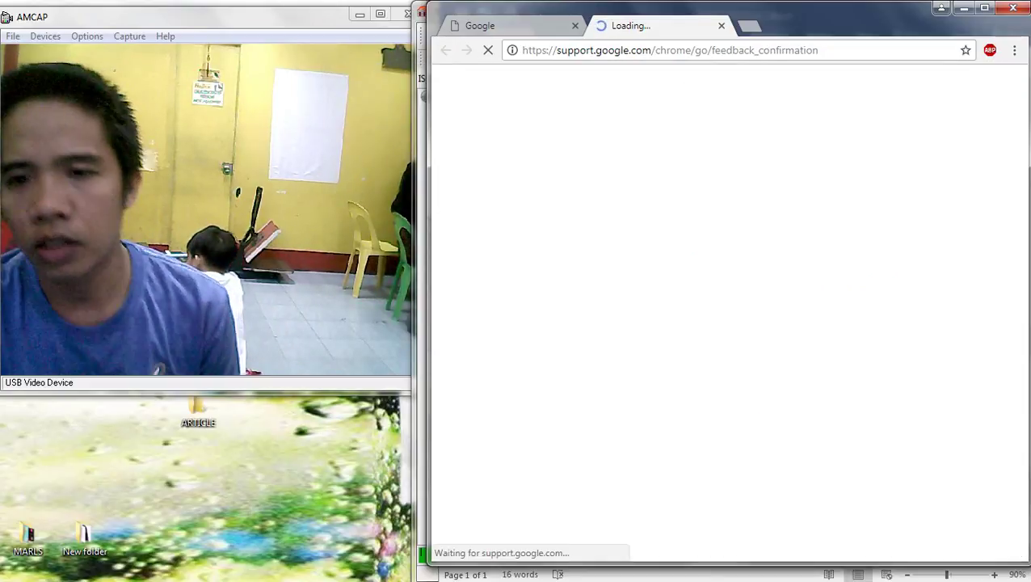
key("ctrl+l")
type("G")
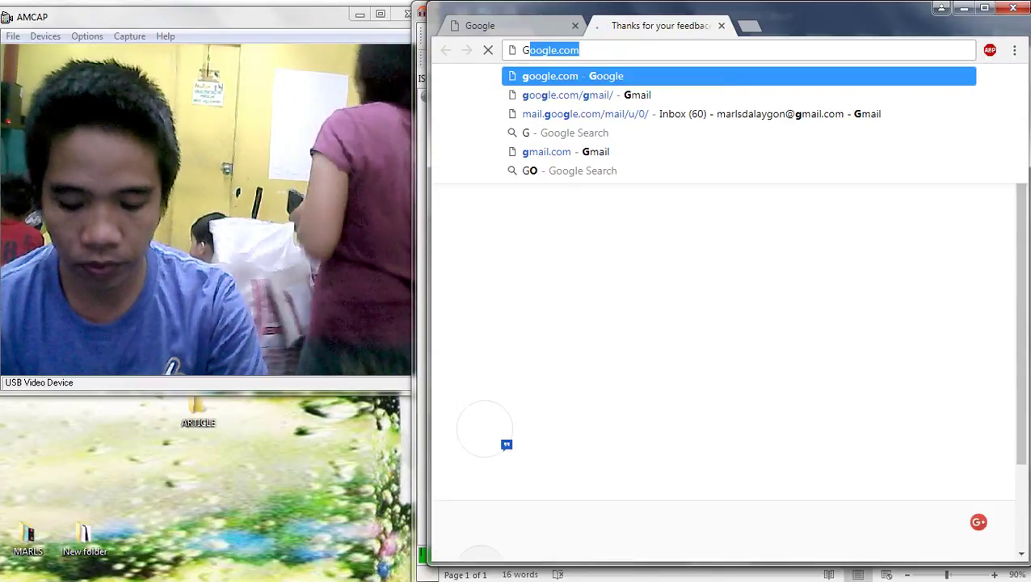
key("Return")
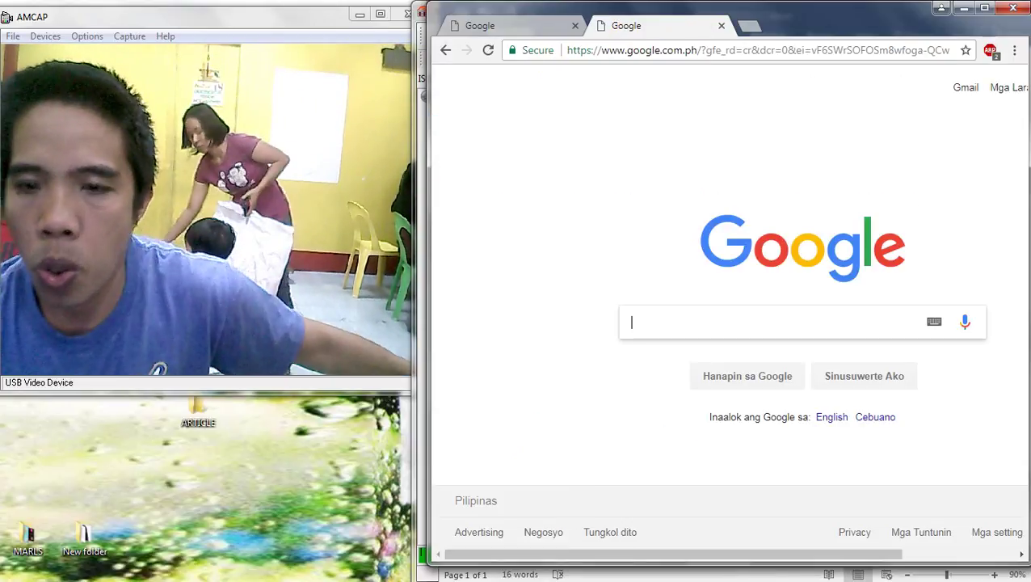
left_click(767, 322)
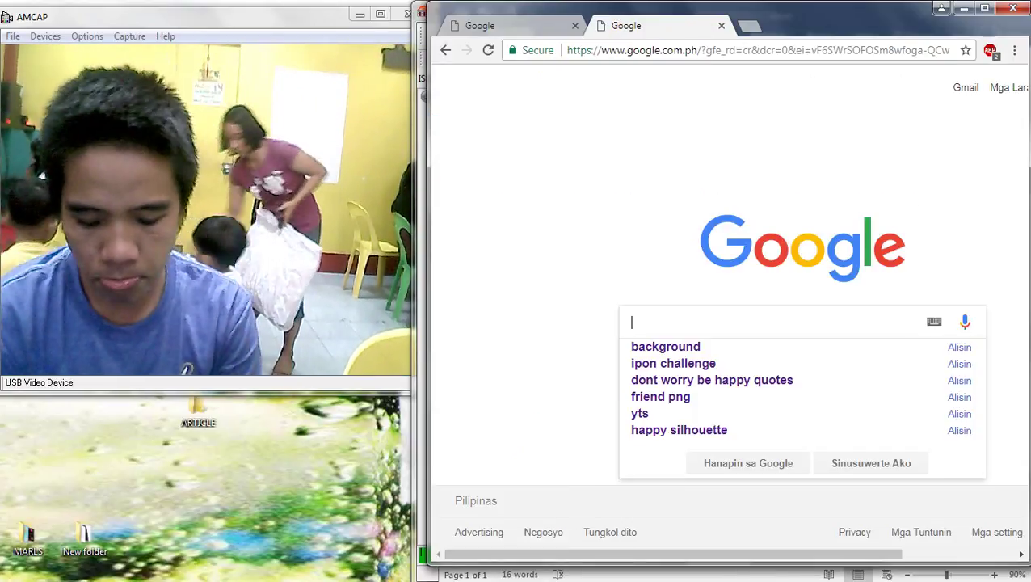
type("CUTE")
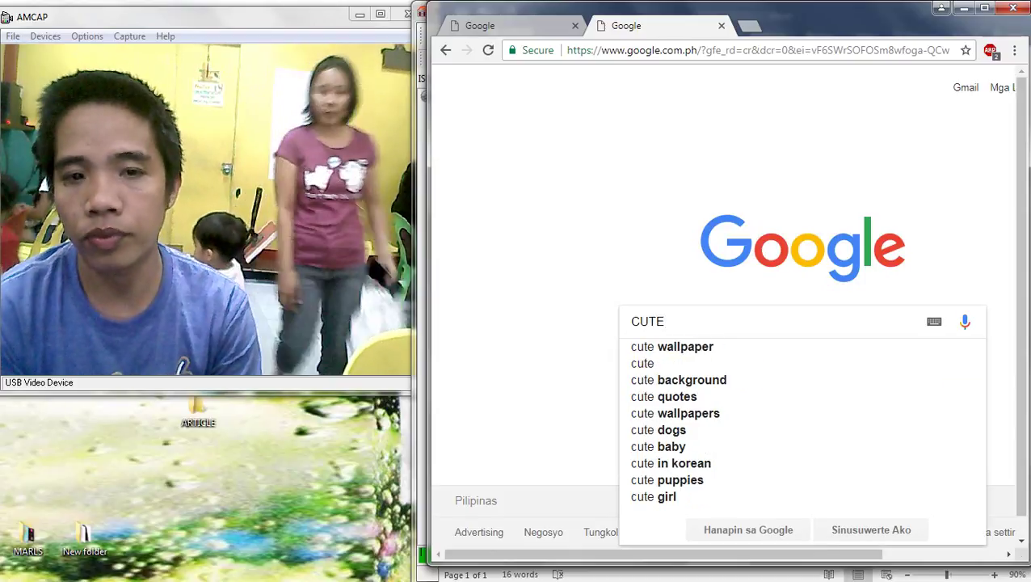
key("BackSpace")
key("BackSpace")
key("BackSpace")
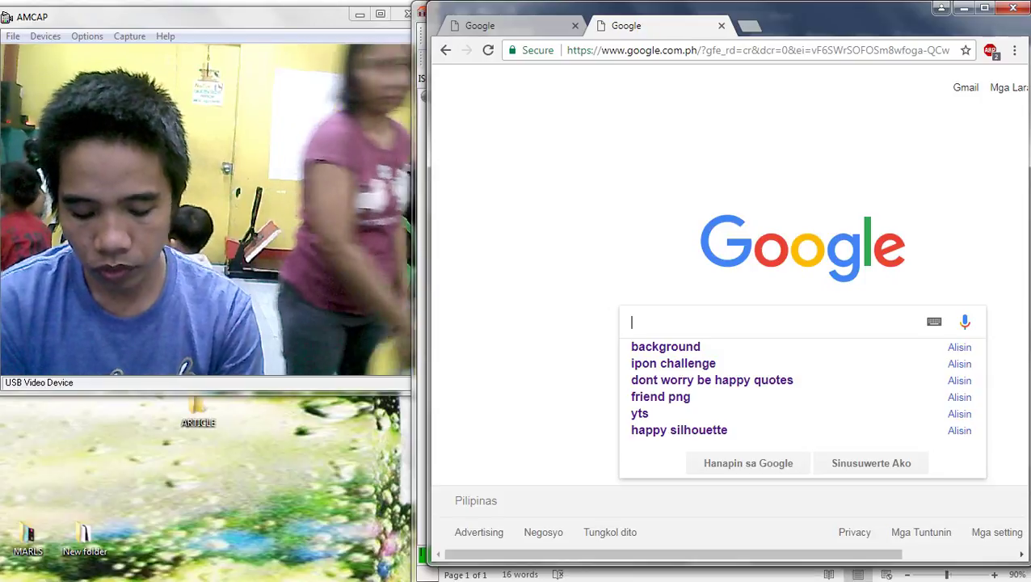
type("NAT")
key("BackSpace")
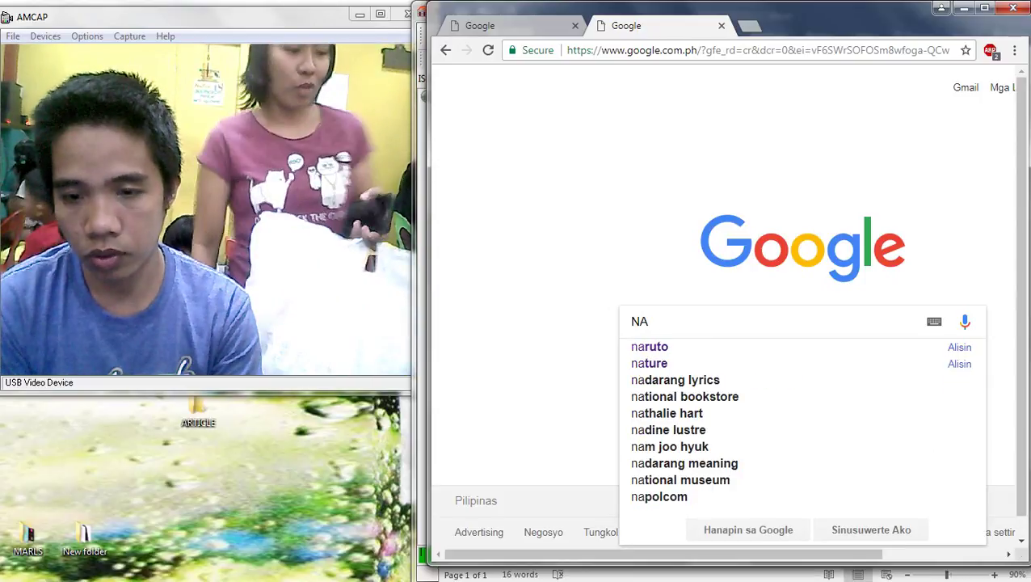
key("BackSpace")
key("BackSpace")
type("ART")
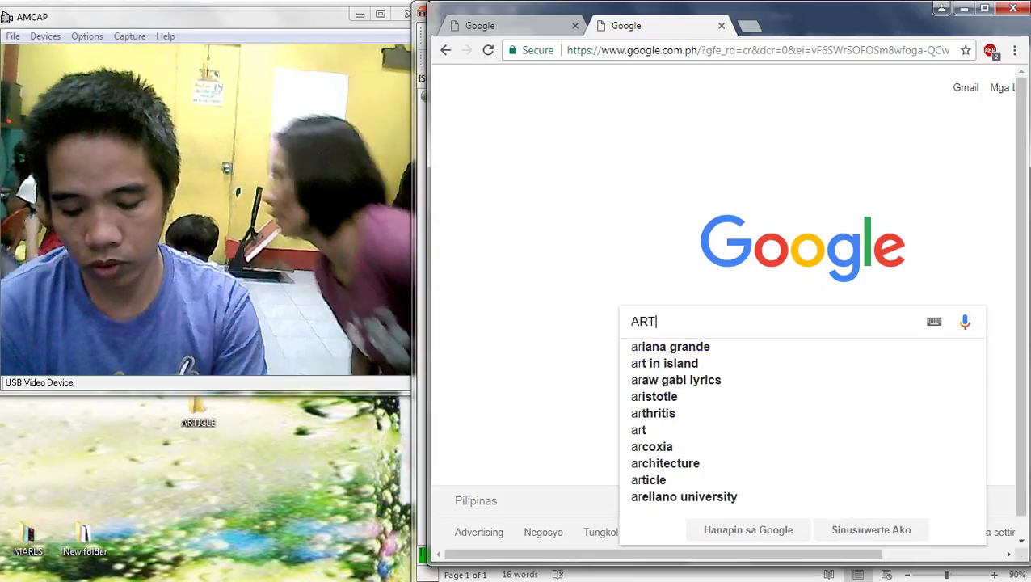
type("ICLE B")
key("BackSpace")
key("BackSpace")
key("BackSpace")
key("BackSpace")
key("BackSpace")
key("BackSpace")
key("BackSpace")
key("BackSpace")
key("BackSpace")
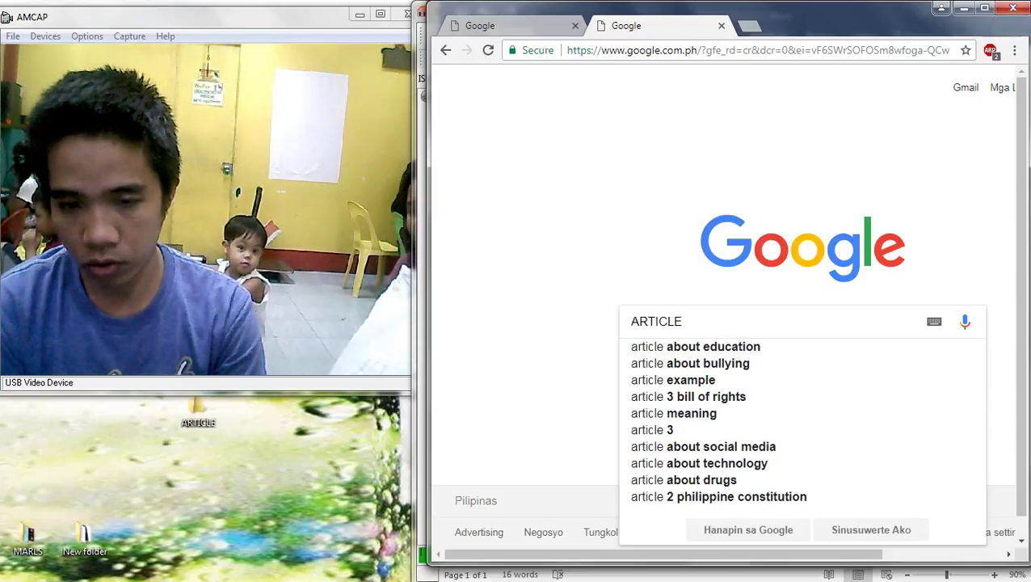
Search Google for "nature background" and show all of its image results
type("NATIO")
key("BackSpace")
key("BackSpace")
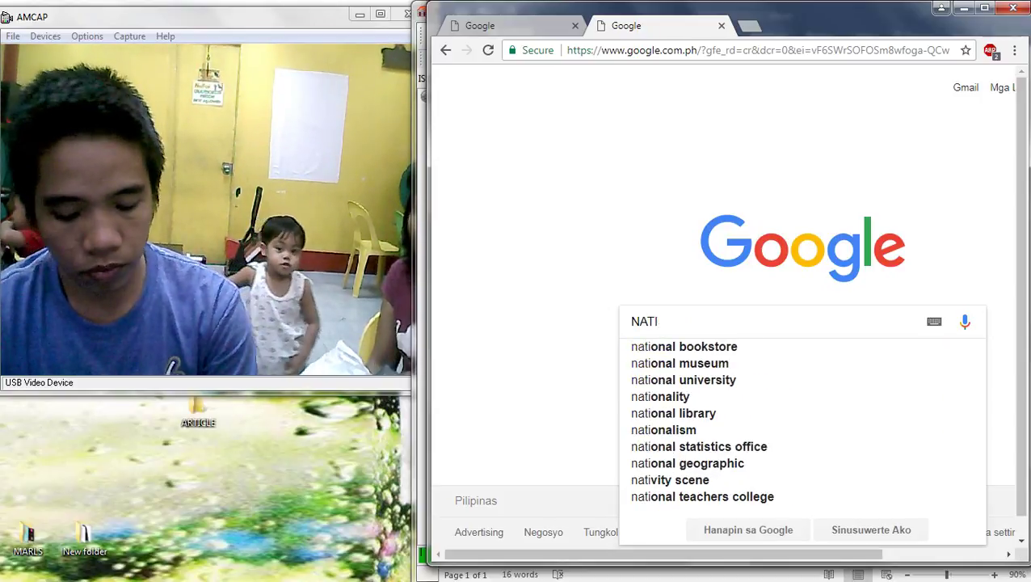
type("URE ")
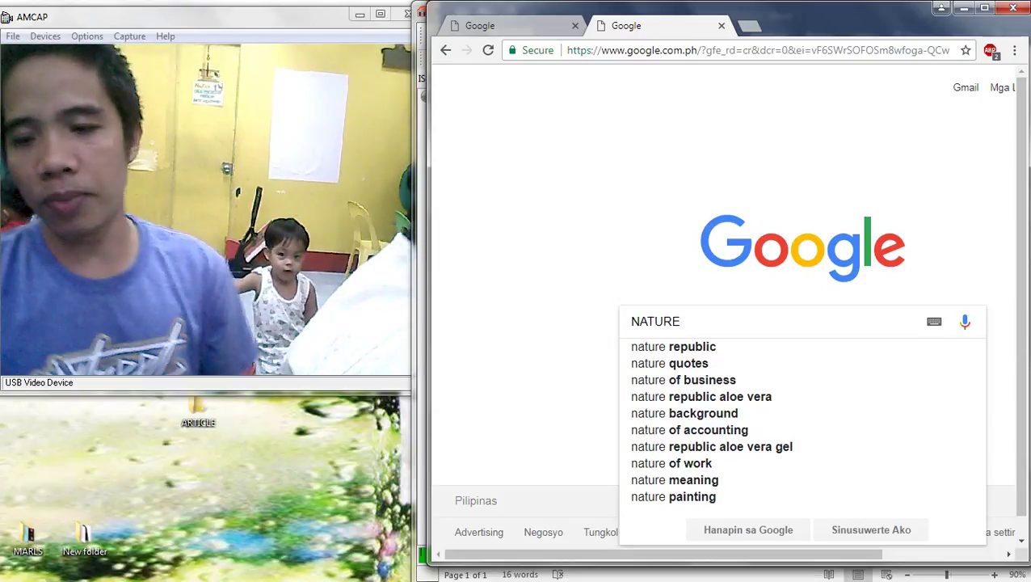
type("BA")
key("Down")
key("Return")
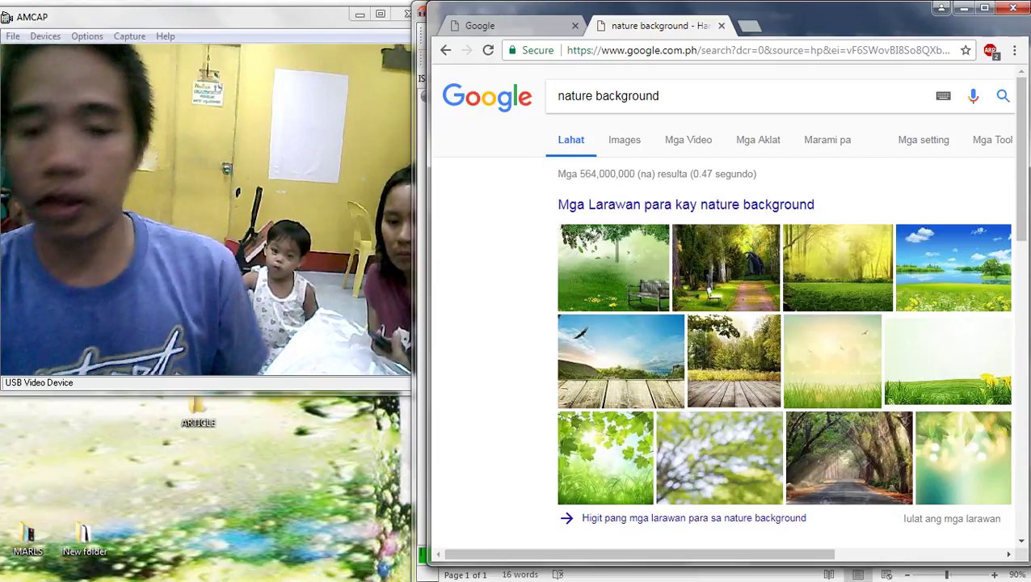
left_click(686, 204)
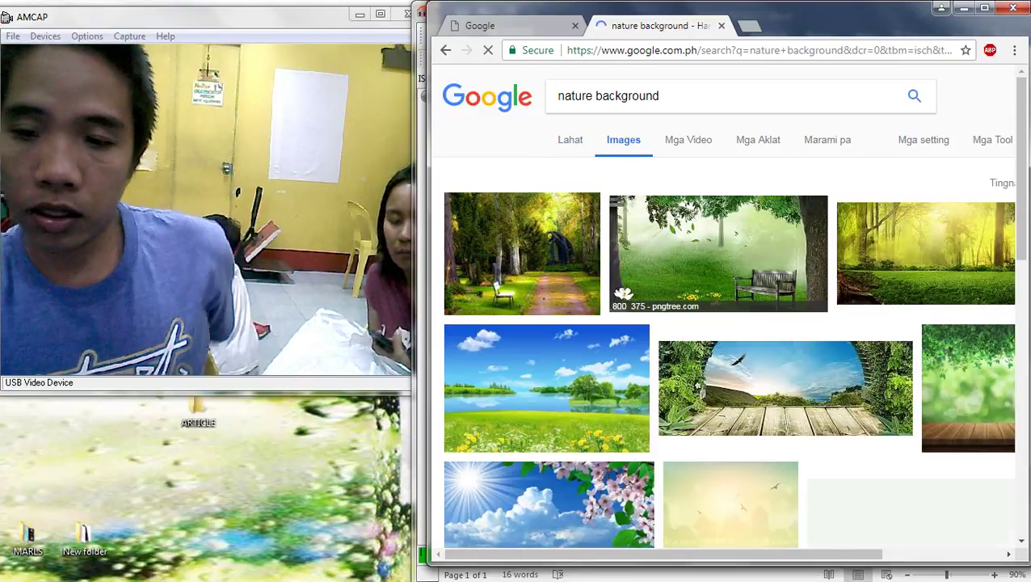
Copy the sunny daisy-meadow image from notgoaway.com, switch to Word and paste it below the heading in ARTICLE #1.docx
scroll(727, 307, "down", 5)
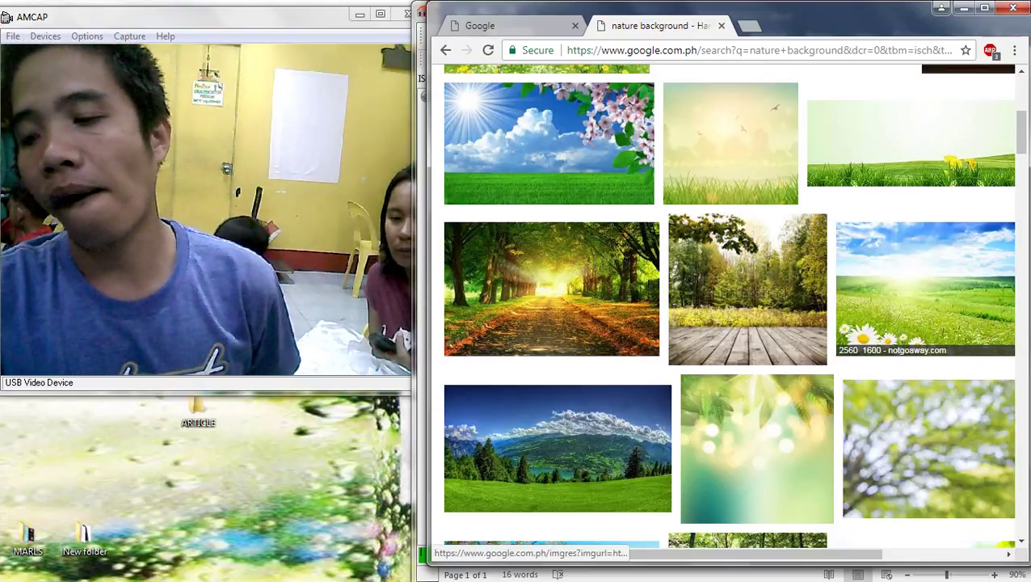
left_click(925, 287)
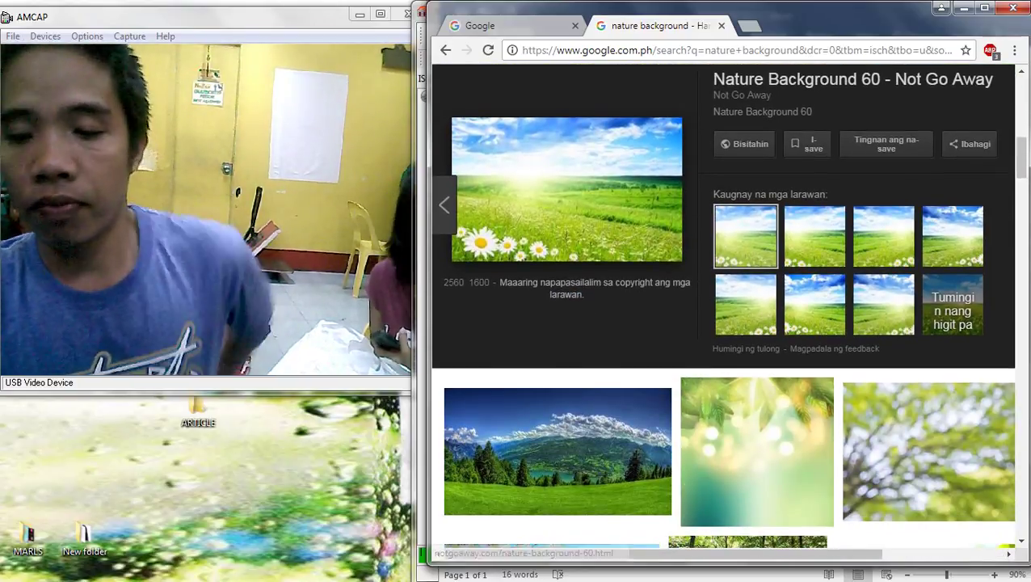
right_click(560, 181)
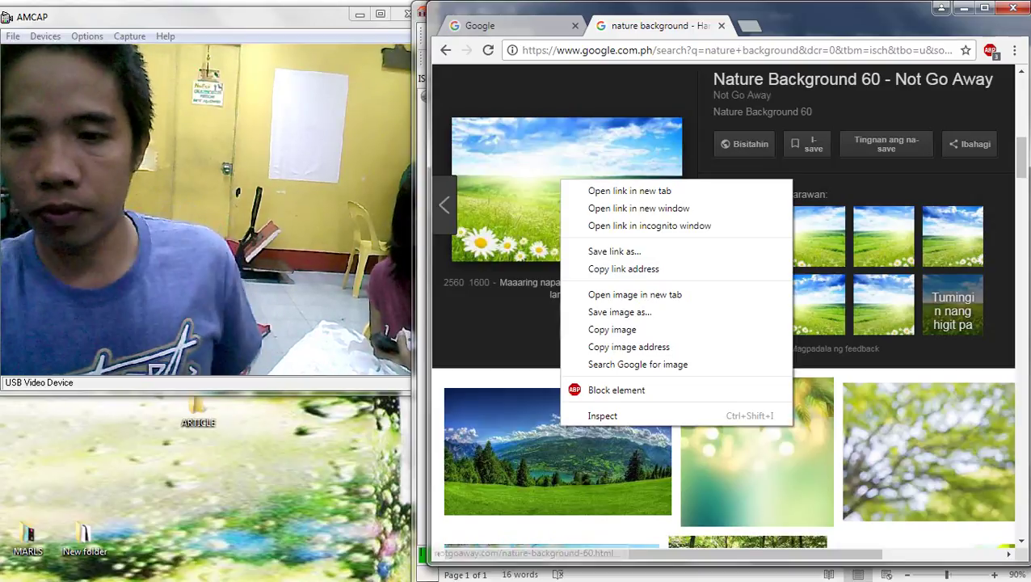
left_click(612, 329)
key("alt+Tab")
key("alt+Tab")
key("alt+shift+Tab")
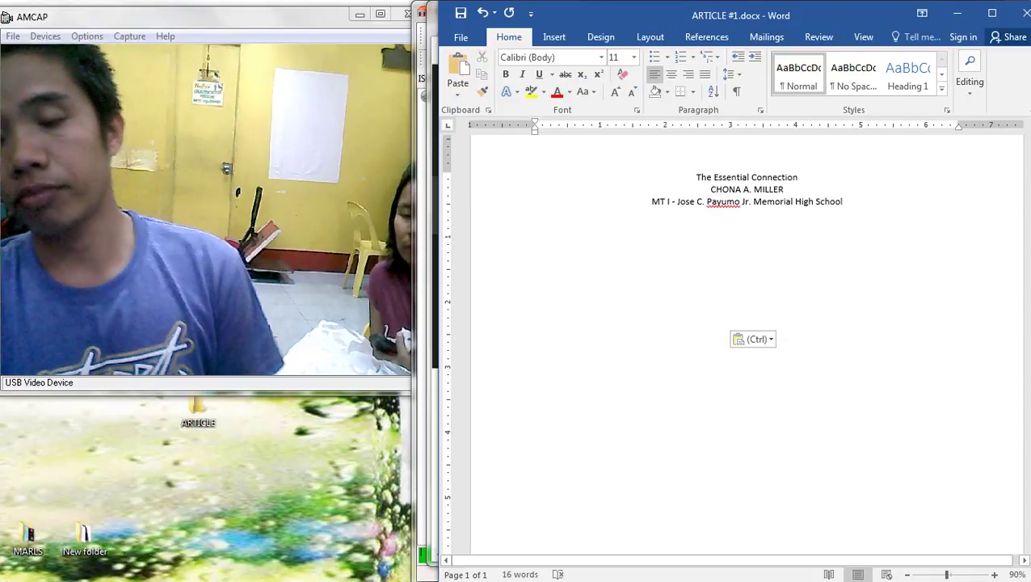
key("ctrl+v")
scroll(731, 348, "down", 1)
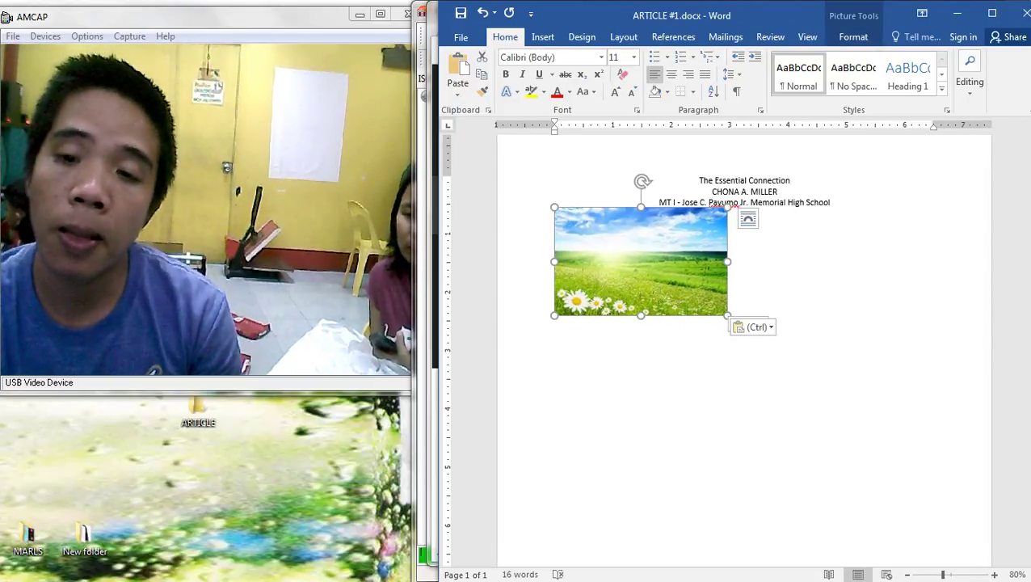
Set the meadow picture's text wrapping so that it floats in front of the text
right_click(649, 239)
left_click(703, 496)
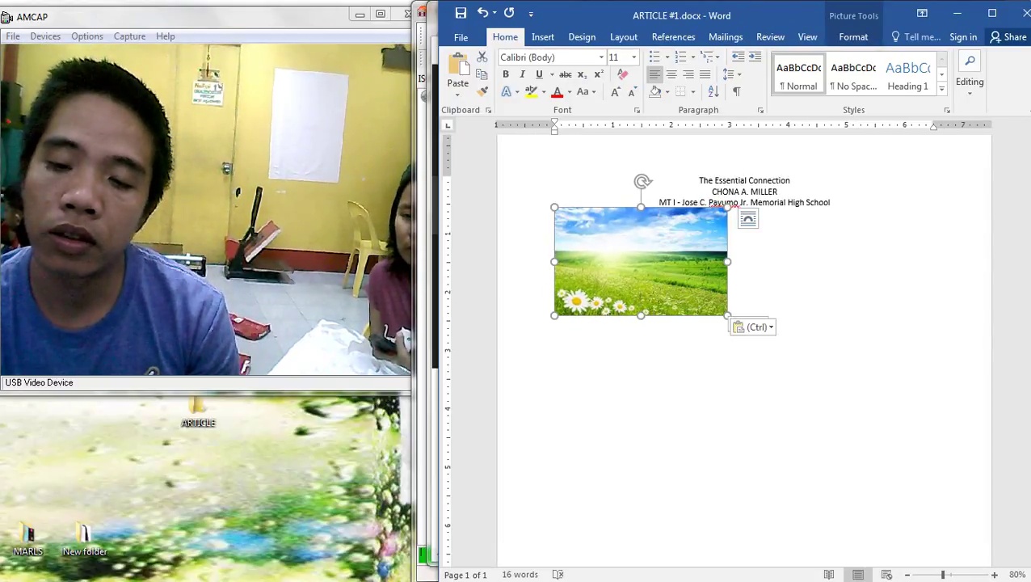
key("Escape")
right_click(644, 209)
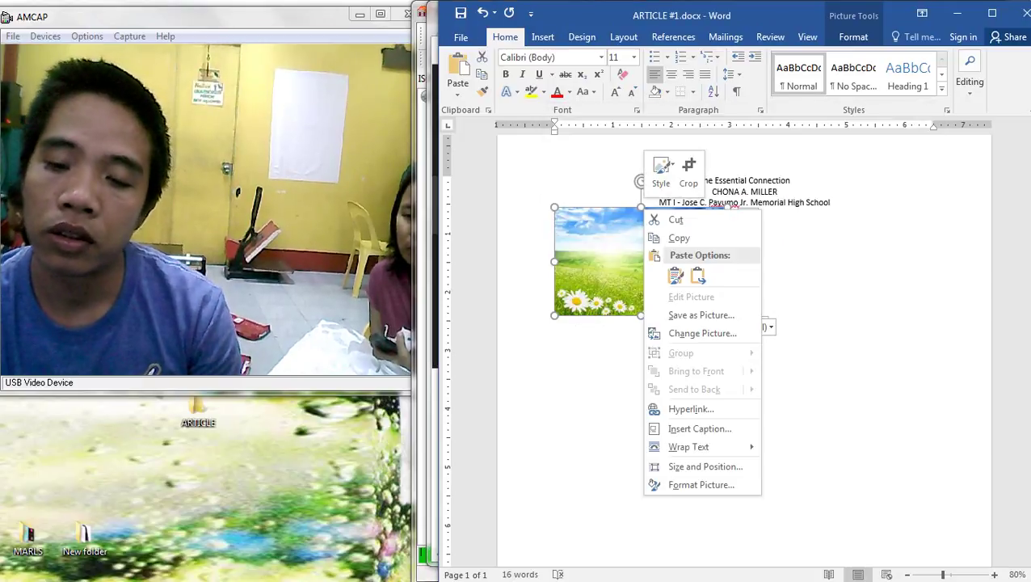
mouse_move(688, 446)
left_click(808, 472)
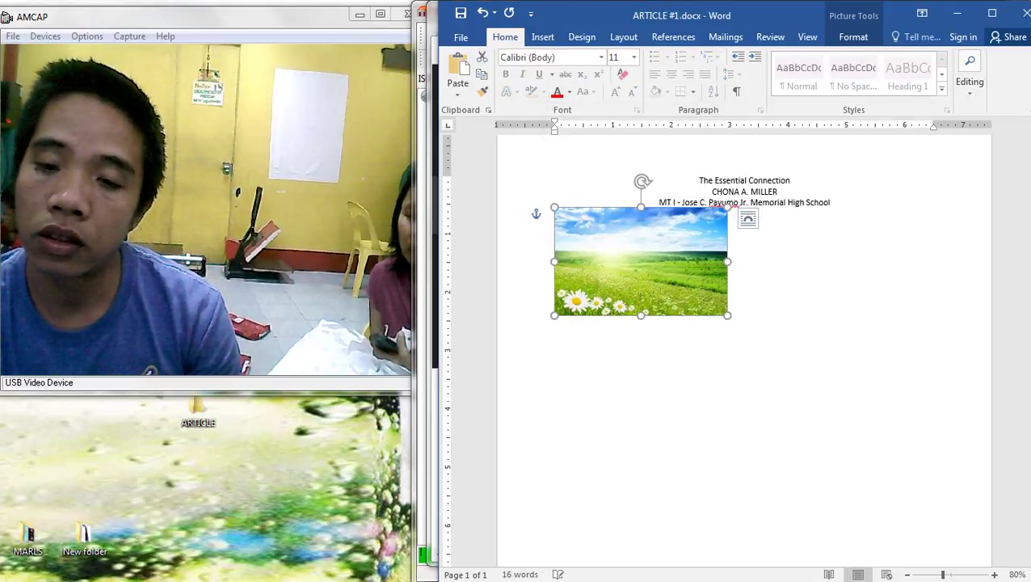
Resize the meadow picture to 4.8" high by 4.8" wide with the aspect ratio unlocked, and move it over the heading lines
right_click(614, 254)
left_click(674, 511)
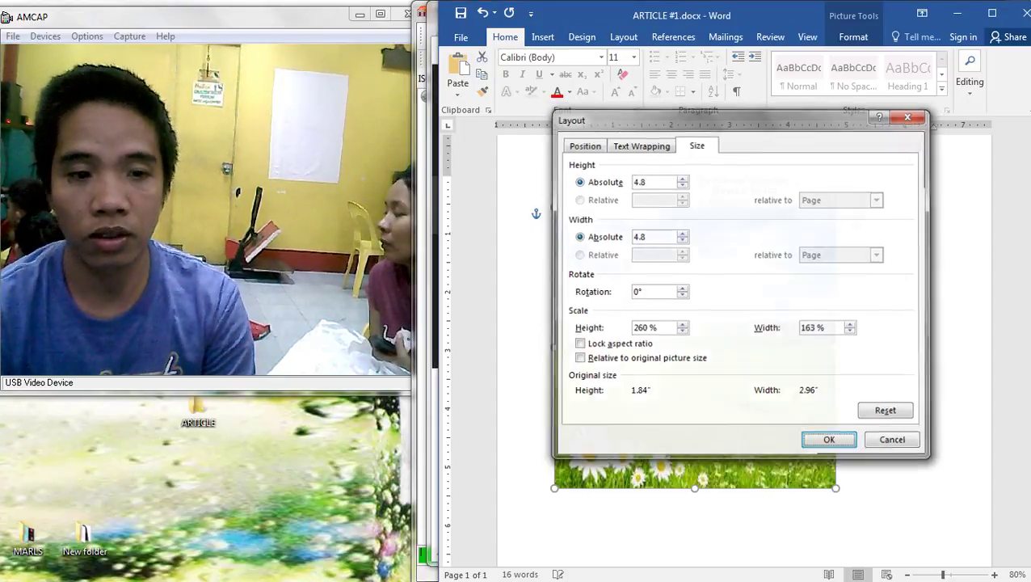
key("Return")
left_click_drag(695, 356, 738, 293)
Change the meadow picture's text wrapping to Behind Text
left_click(853, 37)
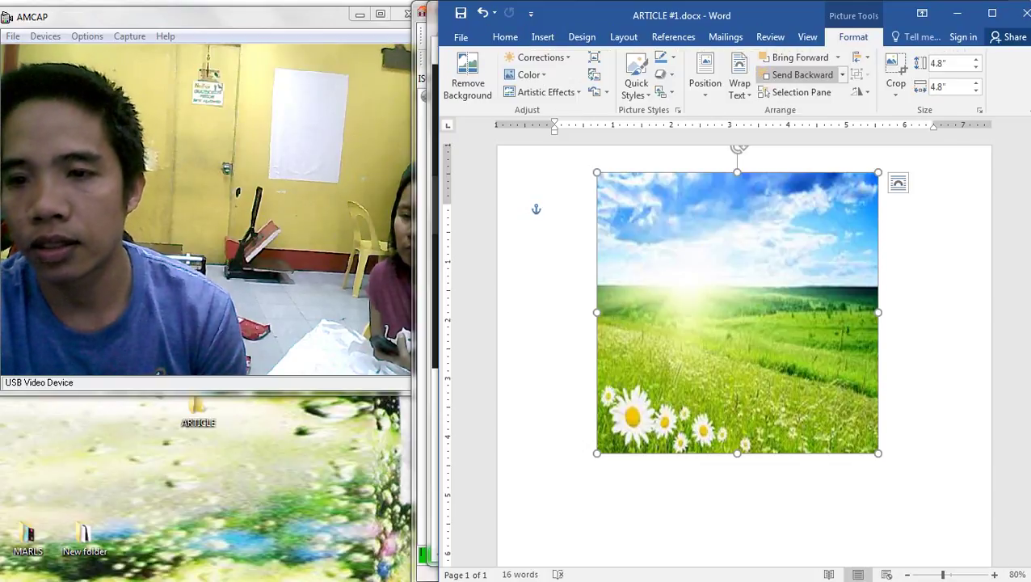
left_click(739, 84)
left_click(773, 203)
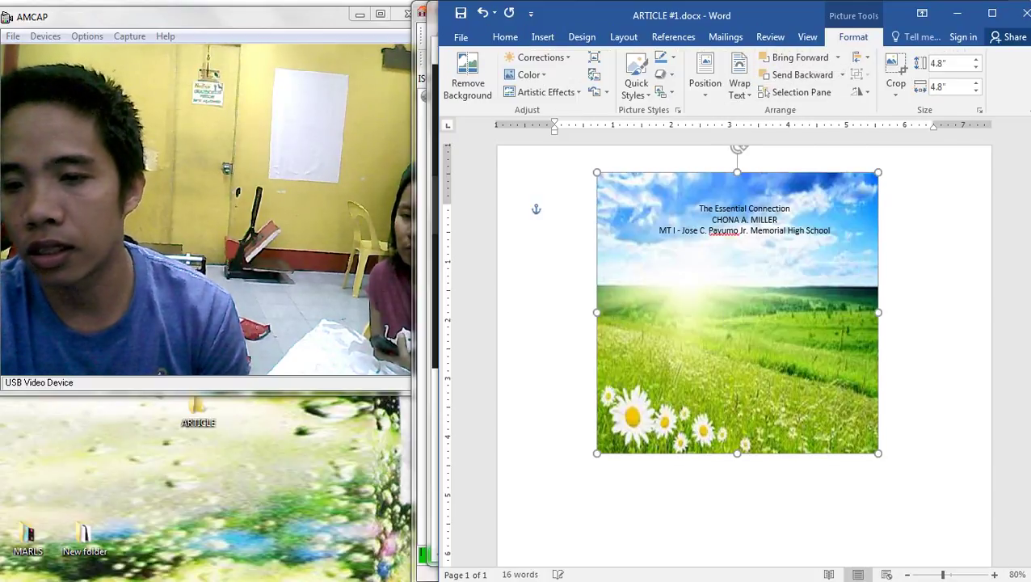
Enlarge all three heading lines on the picture to 16 pt
scroll(773, 204, "up", 2)
left_click_drag(891, 246, 724, 217)
key("ctrl+bracketright")
key("ctrl+bracketright")
key("ctrl+bracketright")
key("ctrl+bracketright")
key("ctrl+bracketright")
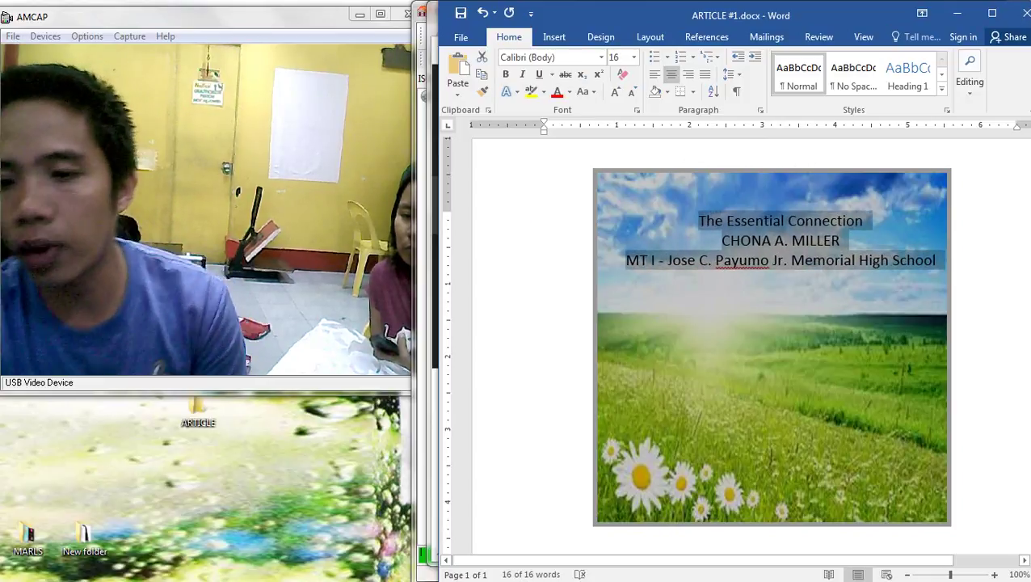
Shift the heading down the picture by adding three blank lines above "The Essential Connection"
left_click(691, 217)
left_click(706, 221)
key("Return")
key("BackSpace")
key("BackSpace")
key("Return")
key("Return")
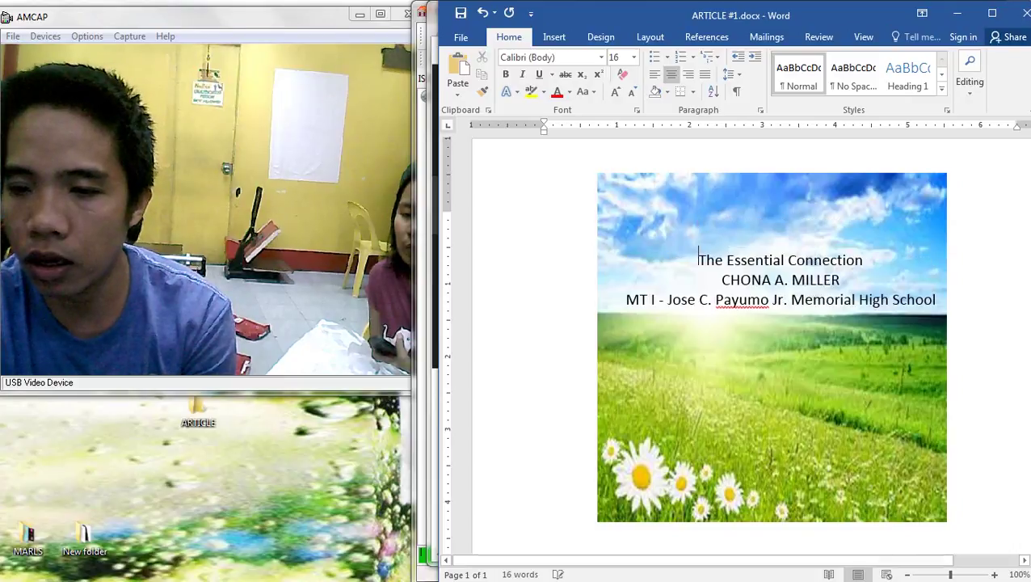
key("Return")
Make all the heading text red and bold
key("ctrl+a")
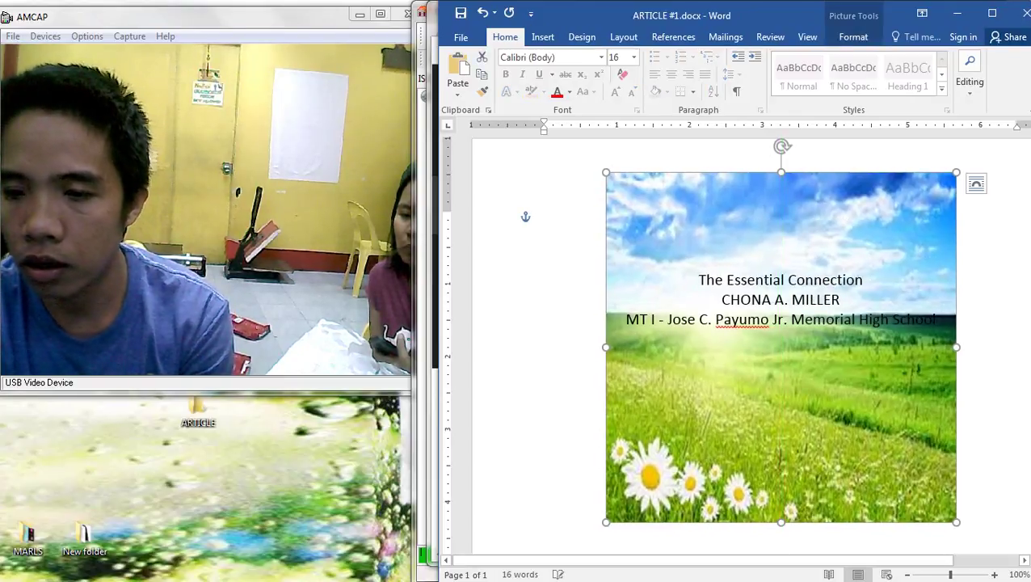
left_click(558, 92)
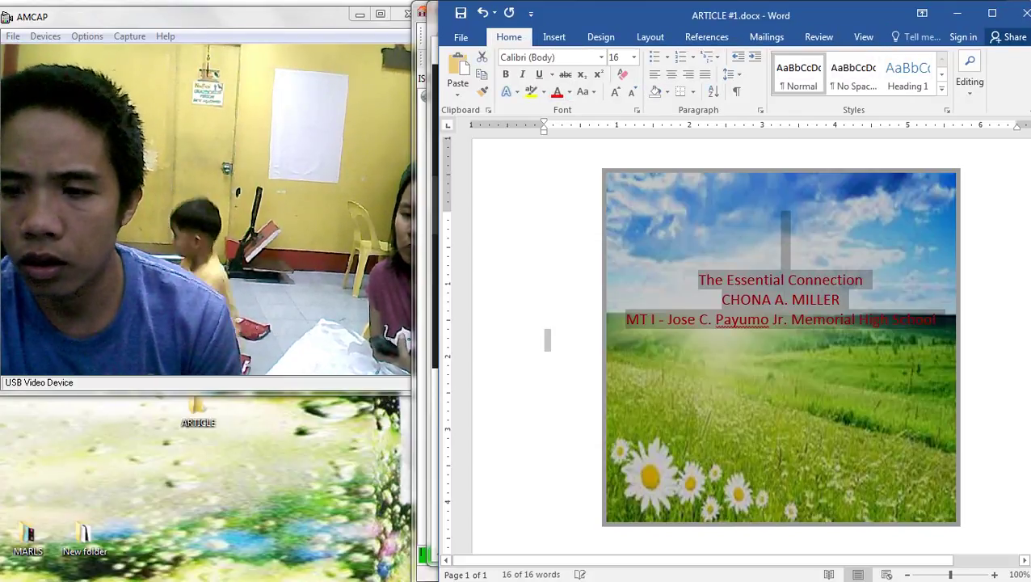
left_click(866, 279)
scroll(866, 279, "up", 3)
key("ctrl+a")
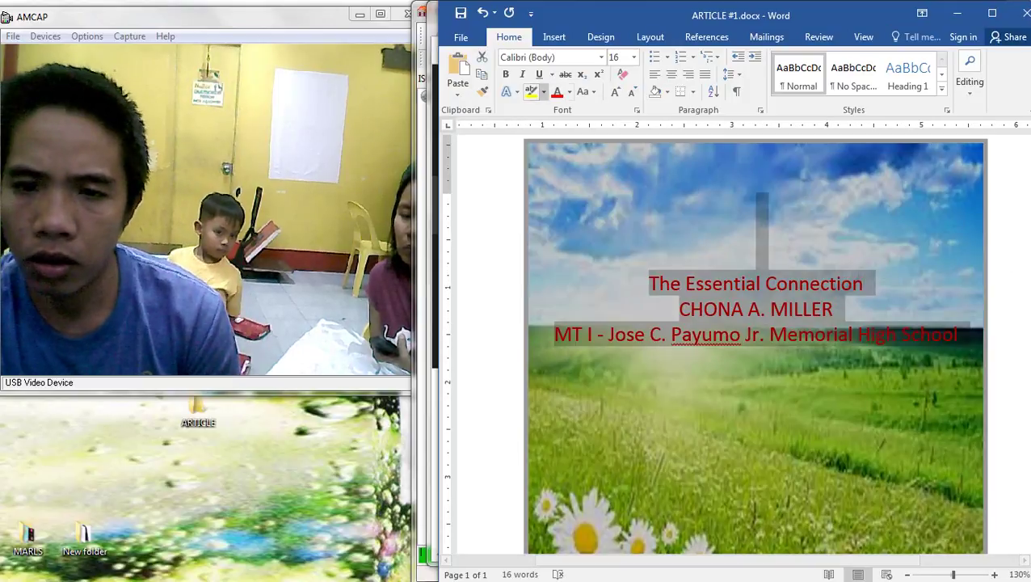
key("ctrl+b")
left_click(755, 436)
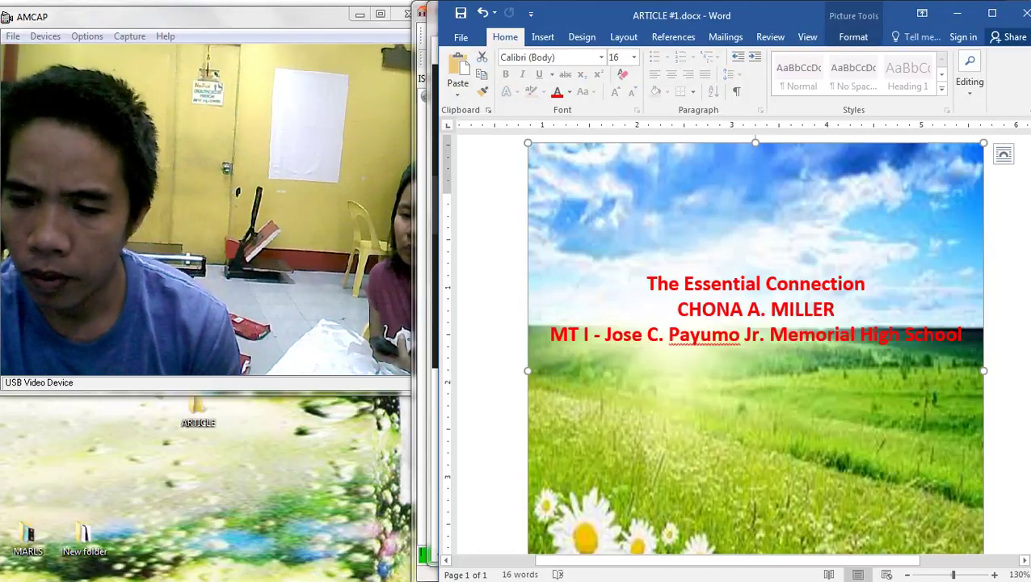
Nudge the meadow picture slightly to the right behind the heading
scroll(732, 386, "up", 3)
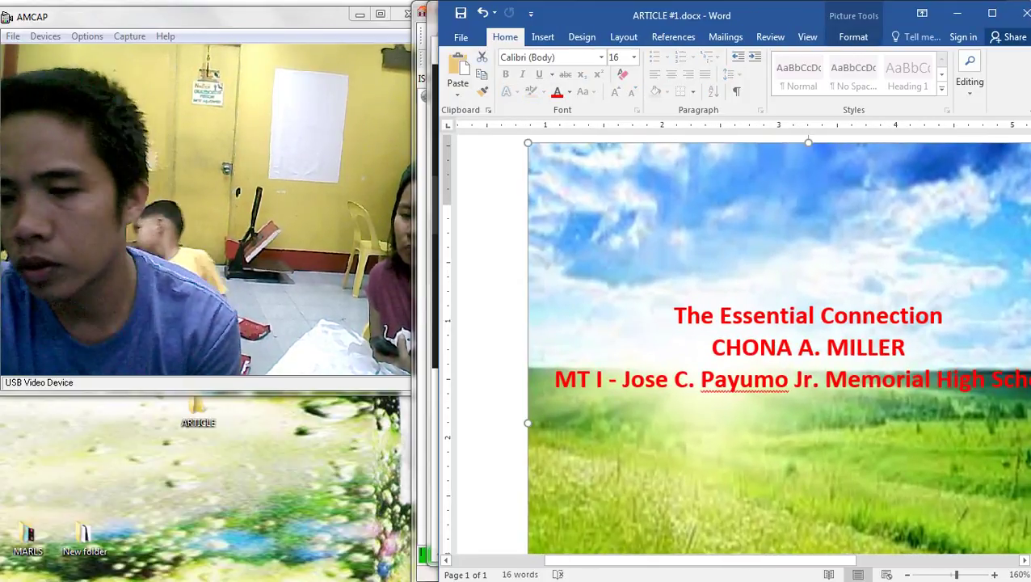
scroll(732, 386, "down", 6)
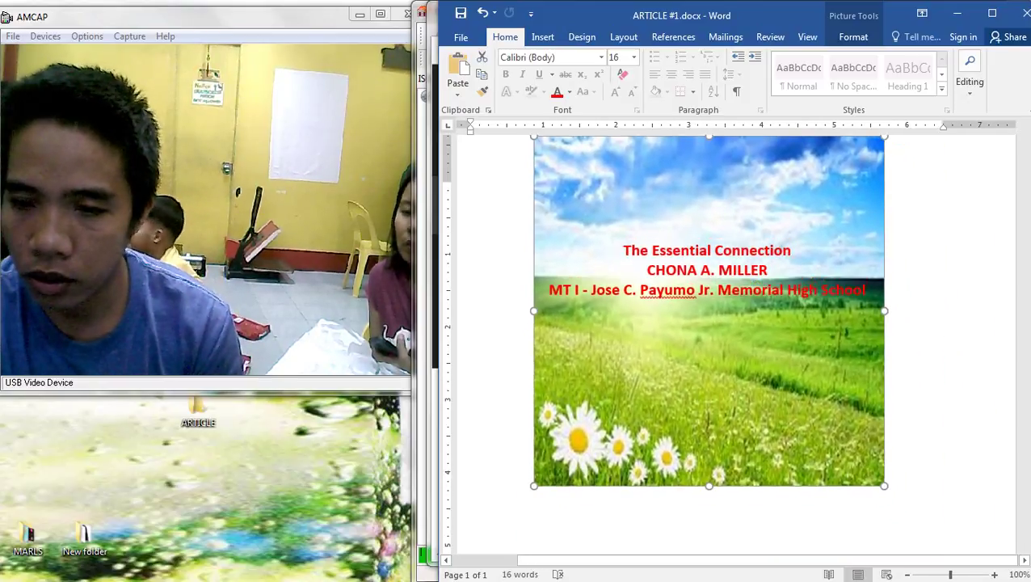
key("Right")
key("Right")
key("Right")
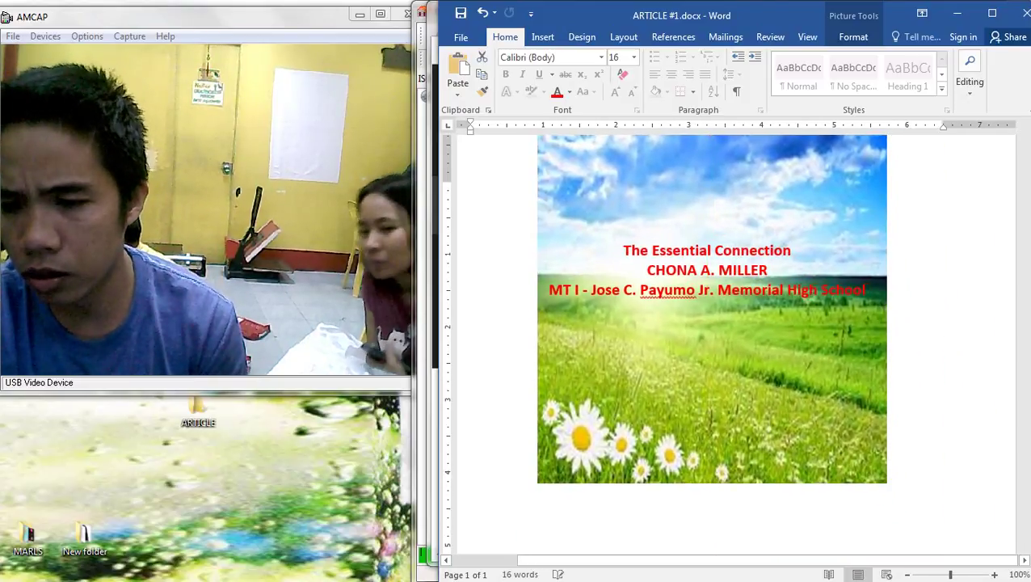
Enlarge the title line "The Essential Connection" so it is bigger than the two lines below it
left_click(946, 363)
scroll(732, 386, "down", 2)
scroll(732, 386, "up", 1)
left_click_drag(831, 256, 670, 255)
key("ctrl+bracketright")
key("ctrl+bracketright")
key("ctrl+bracketright")
key("ctrl+bracketright")
left_click(535, 320)
scroll(732, 347, "down", 2)
scroll(732, 347, "up", 1)
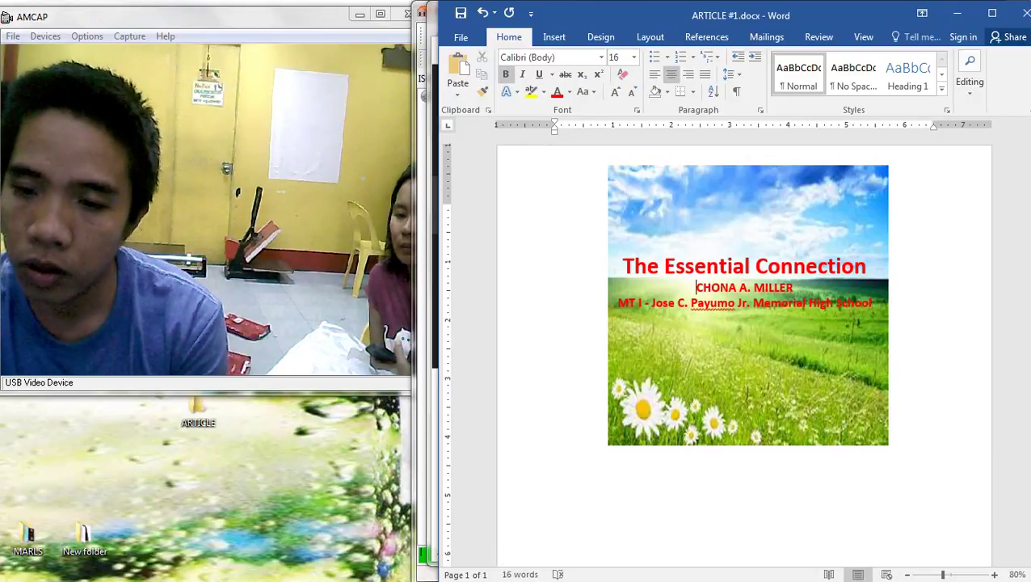
left_click_drag(866, 266, 665, 266)
Enlarge the author's name line to 21 pt and place the cursor outside the heading
left_click(697, 287)
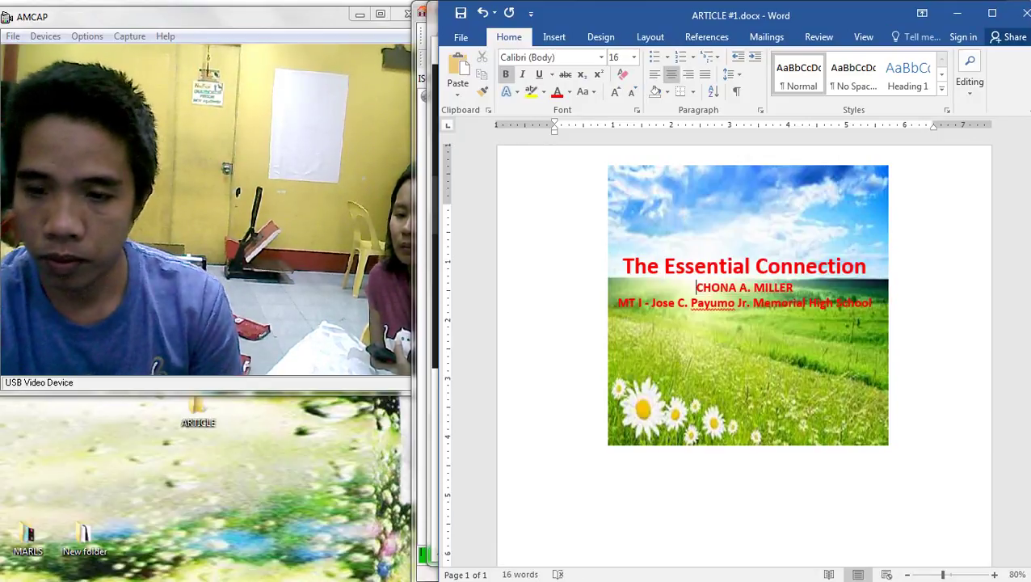
key("shift+End")
key("ctrl+shift+period")
key("ctrl+shift+period")
key("ctrl+shift+period")
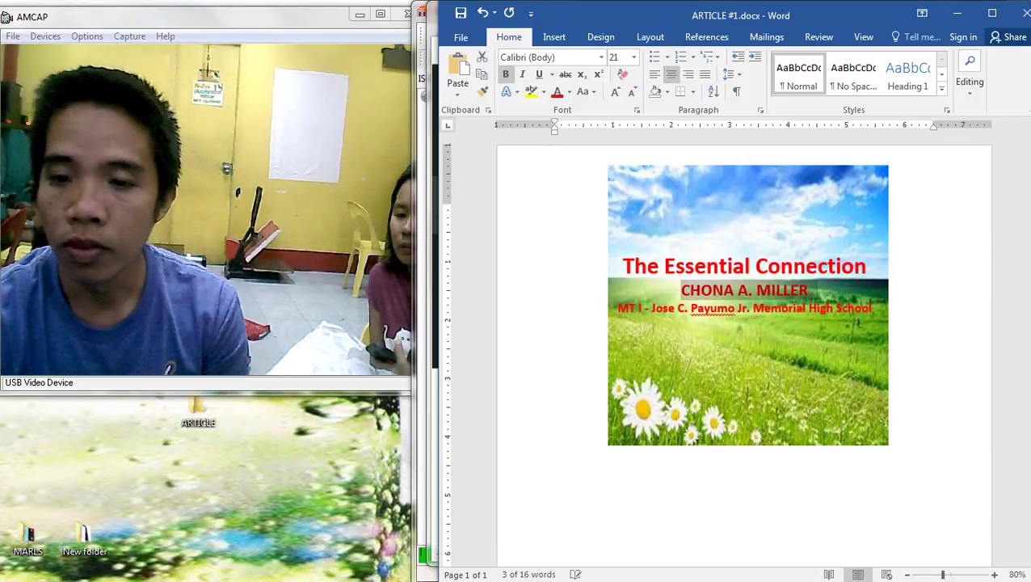
left_click(554, 321)
scroll(554, 322, "down", 4)
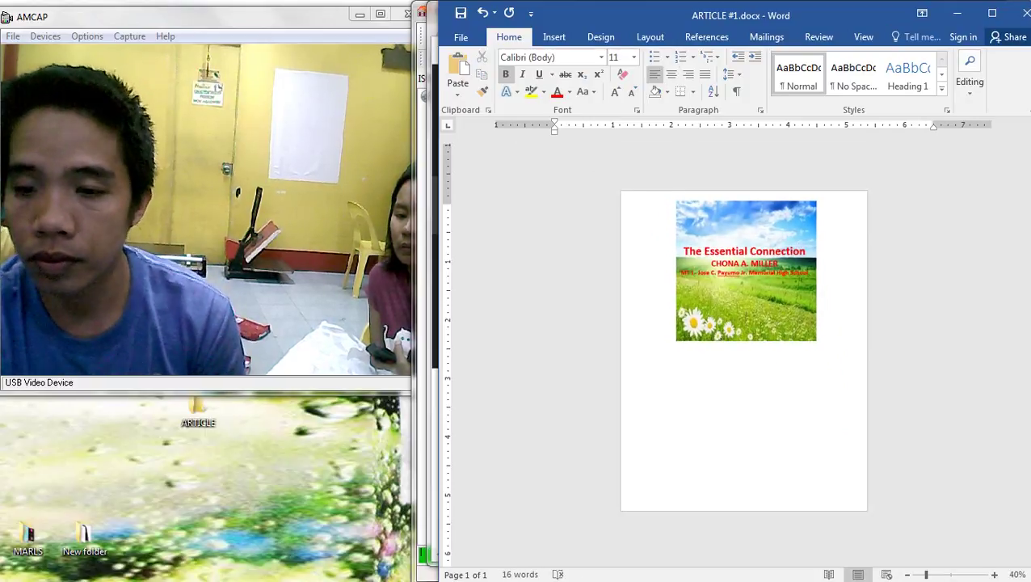
Switch to Google Chrome, copy the orange sunburst image with the daisy field, and paste it below the first cover in Word
key("alt+Tab")
scroll(727, 307, "down", 4)
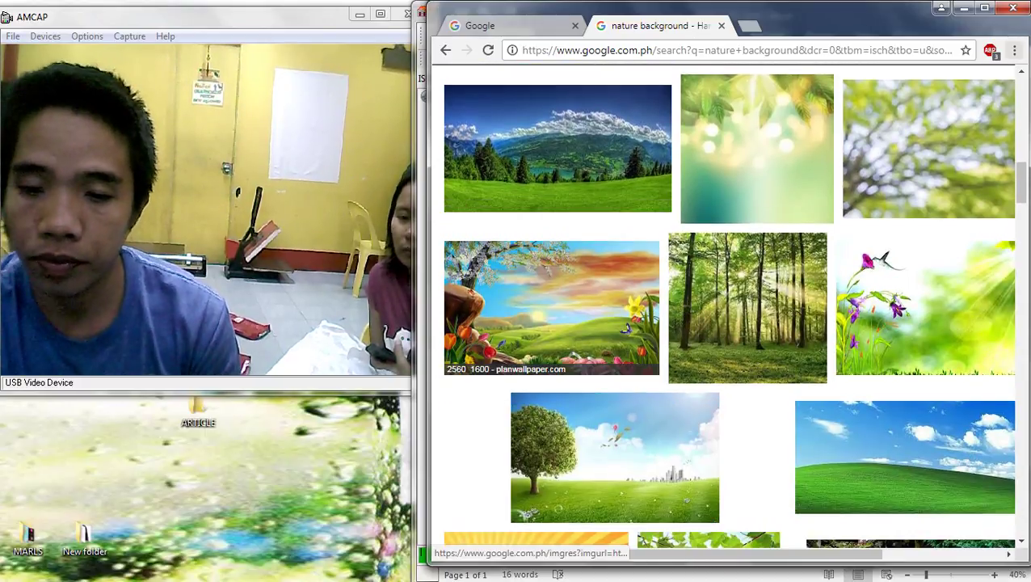
left_click(551, 315)
left_click(925, 121)
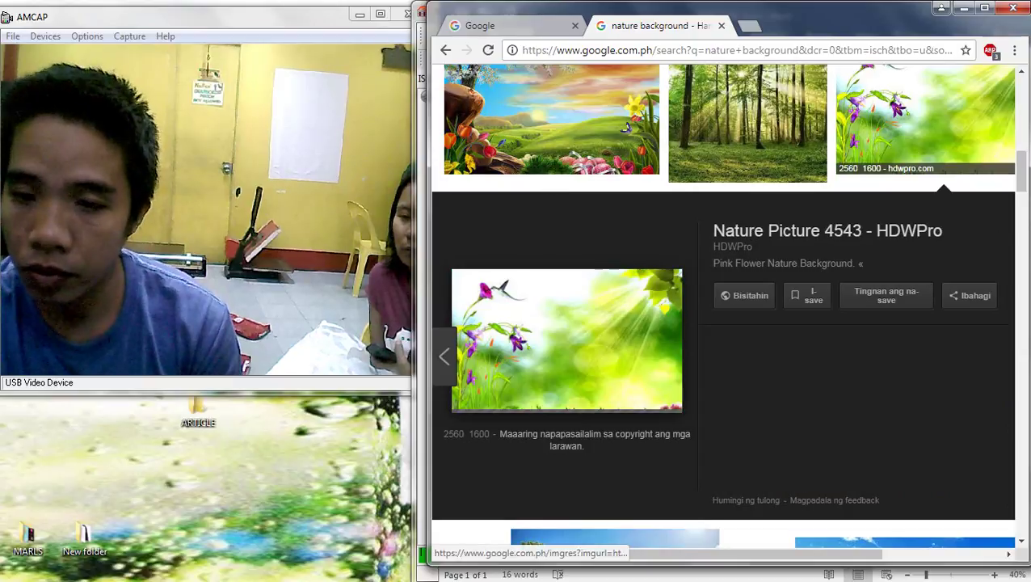
scroll(565, 339, "down", 4)
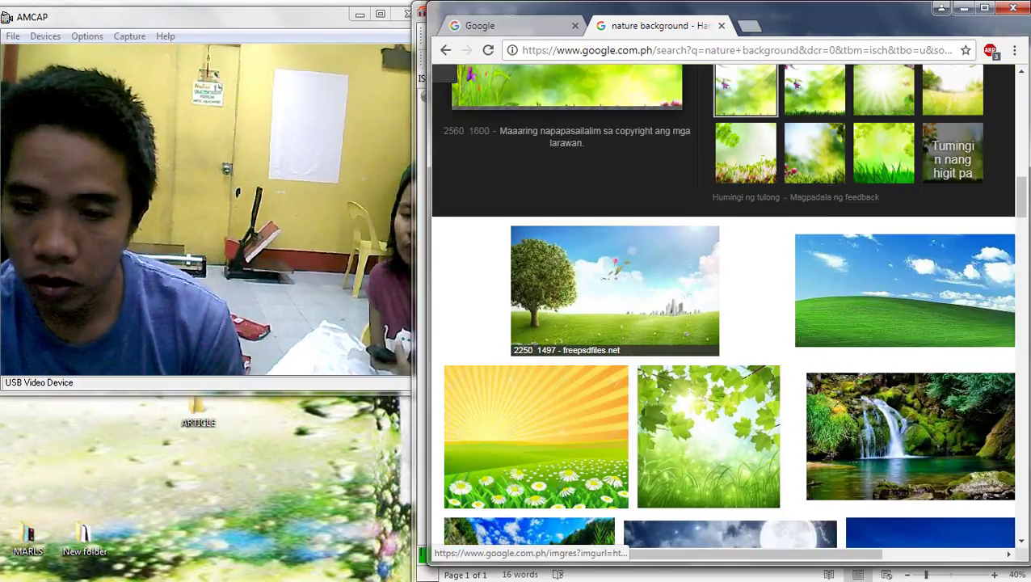
left_click(536, 437)
right_click(561, 277)
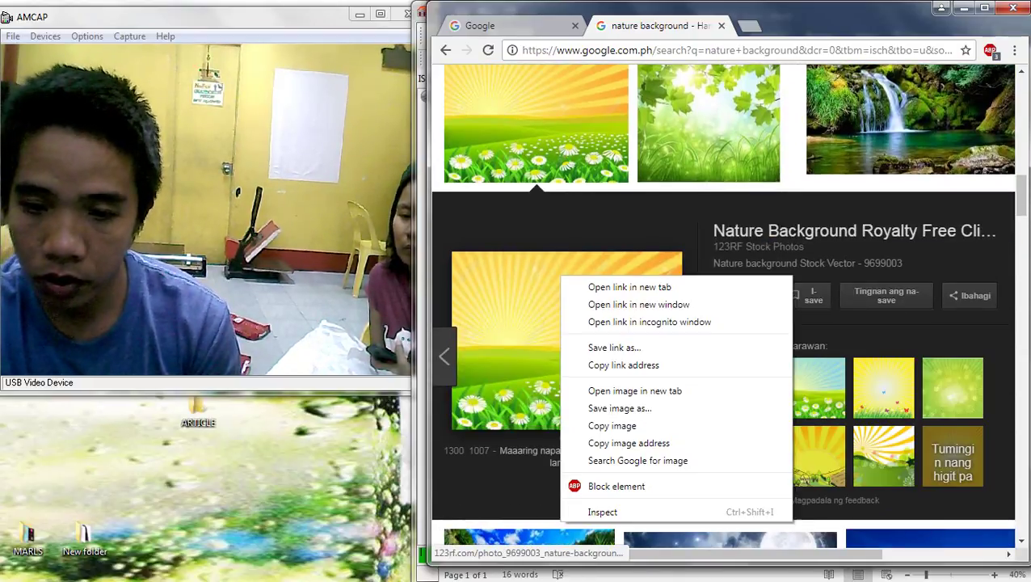
left_click(612, 425)
key("alt+Tab")
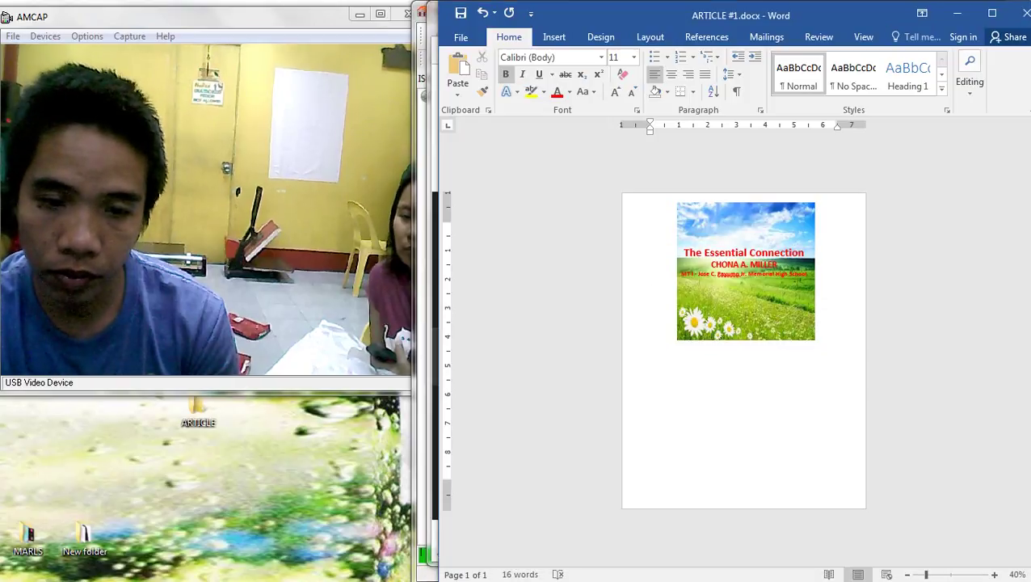
key("ctrl+v")
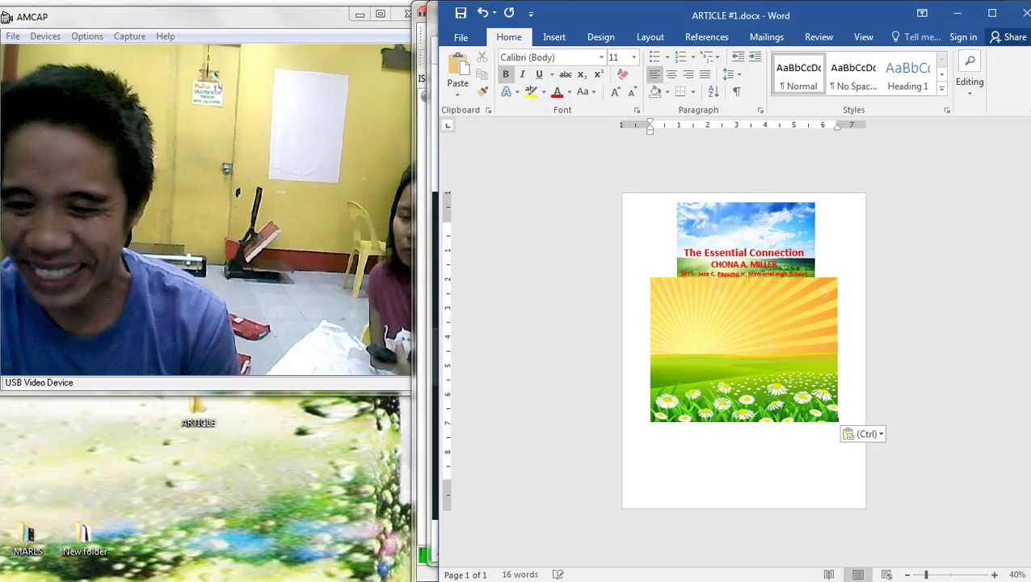
Resize the sunburst picture to 4.8" high by 4.8" wide
right_click(752, 344)
left_click(771, 320)
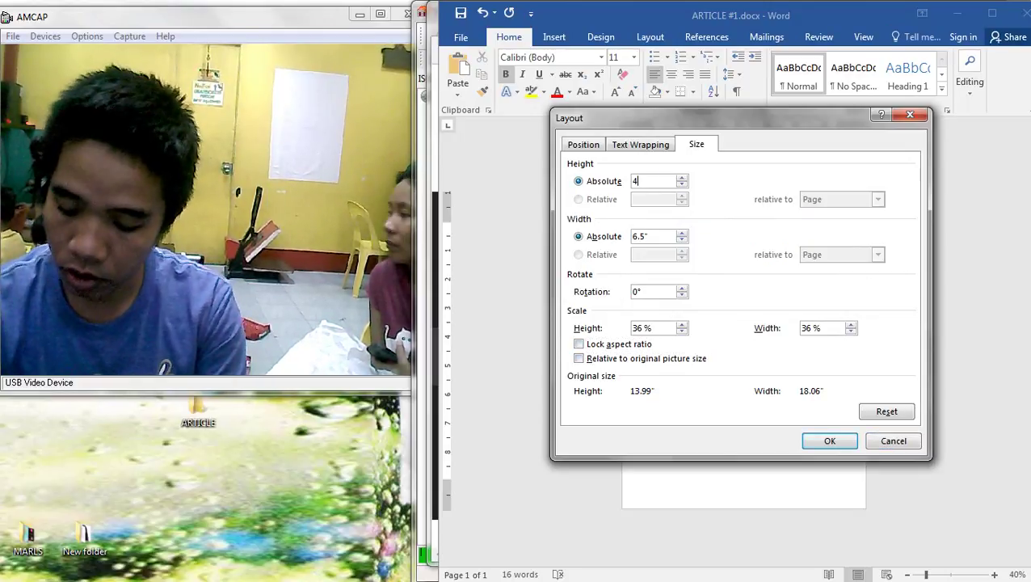
key("Return")
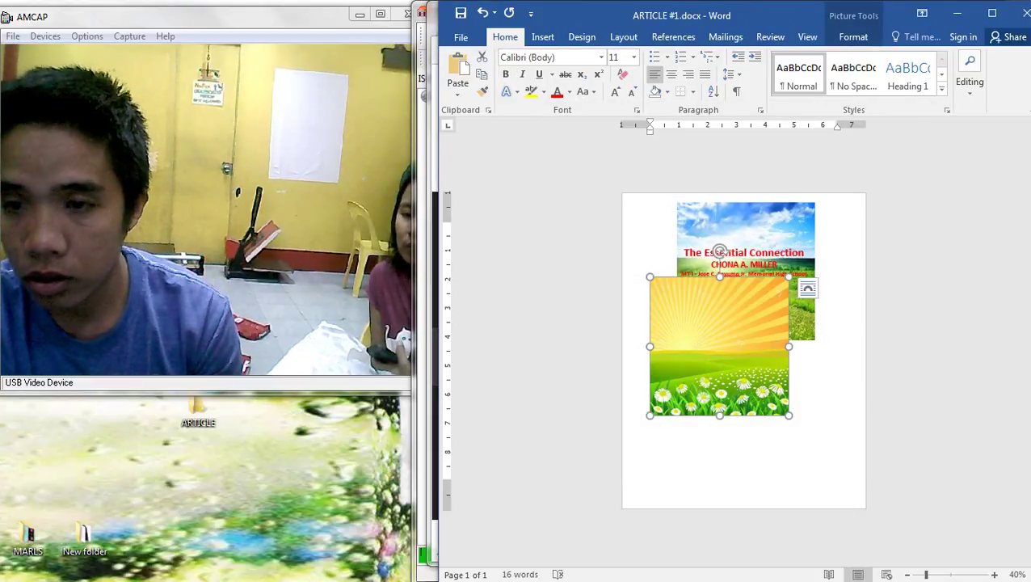
Set the sunburst picture's text wrapping to In Front of Text and move it below the meadow cover
left_click(853, 37)
scroll(719, 347, "up", 4)
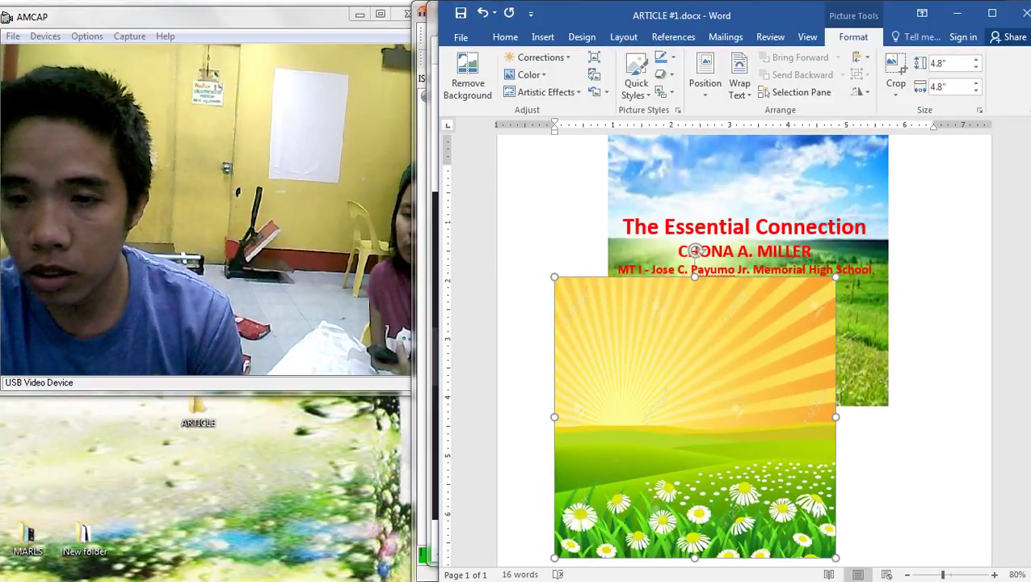
left_click(770, 37)
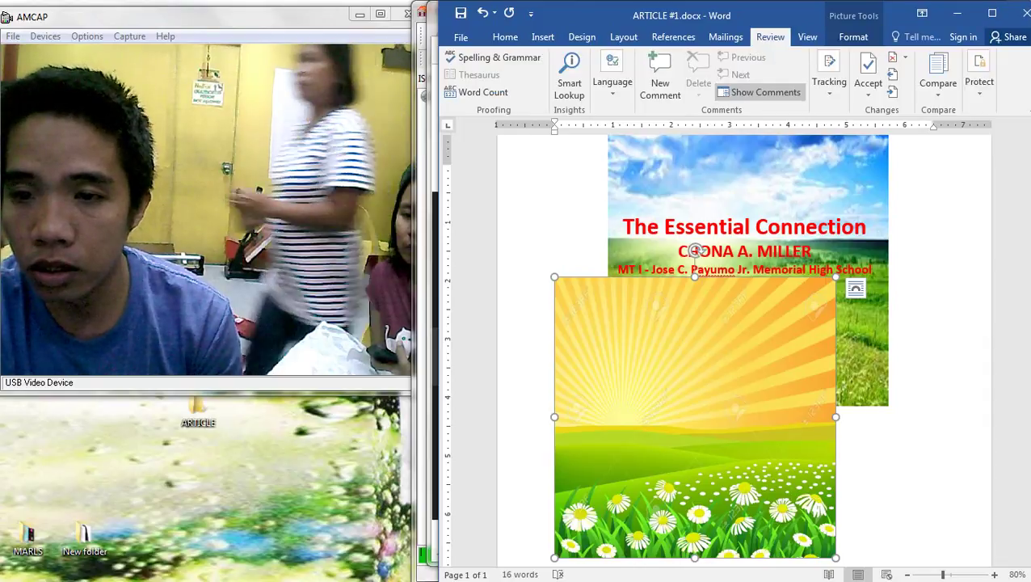
left_click(853, 36)
left_click(739, 88)
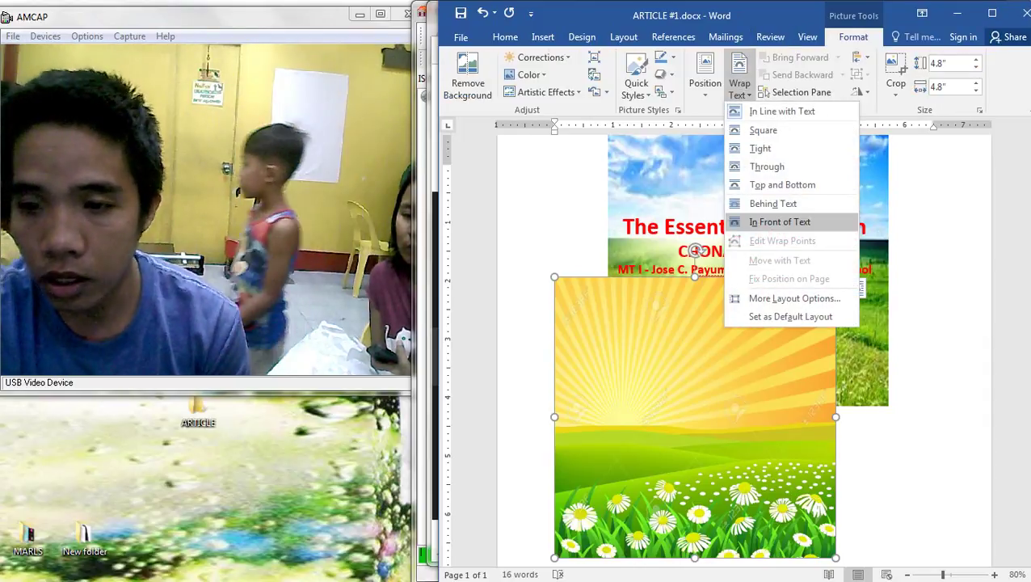
left_click(780, 217)
scroll(695, 323, "down", 3)
left_click_drag(695, 308, 745, 452)
scroll(745, 452, "up", 2)
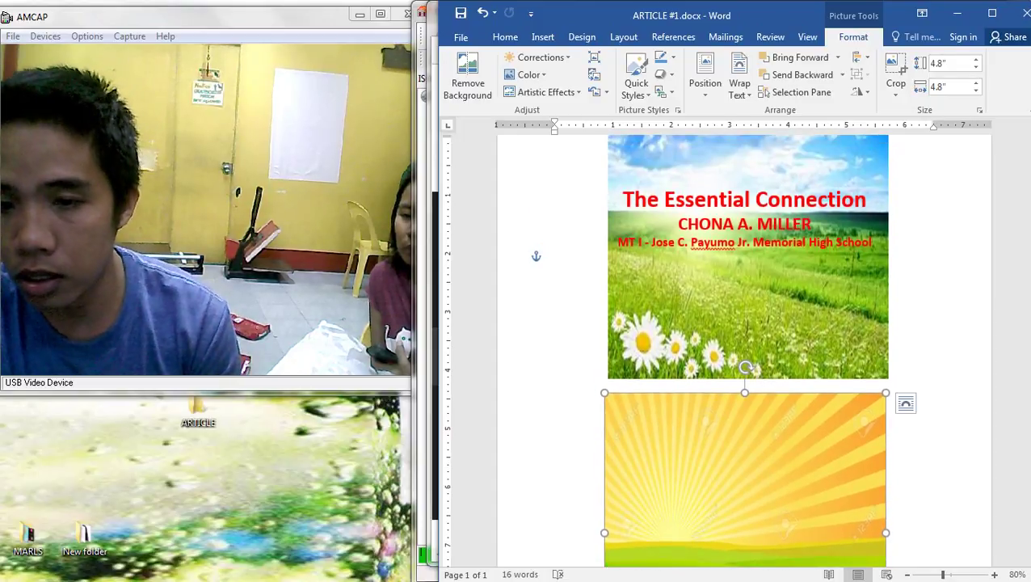
Select the three heading lines on the meadow cover and copy them
key("ctrl+a")
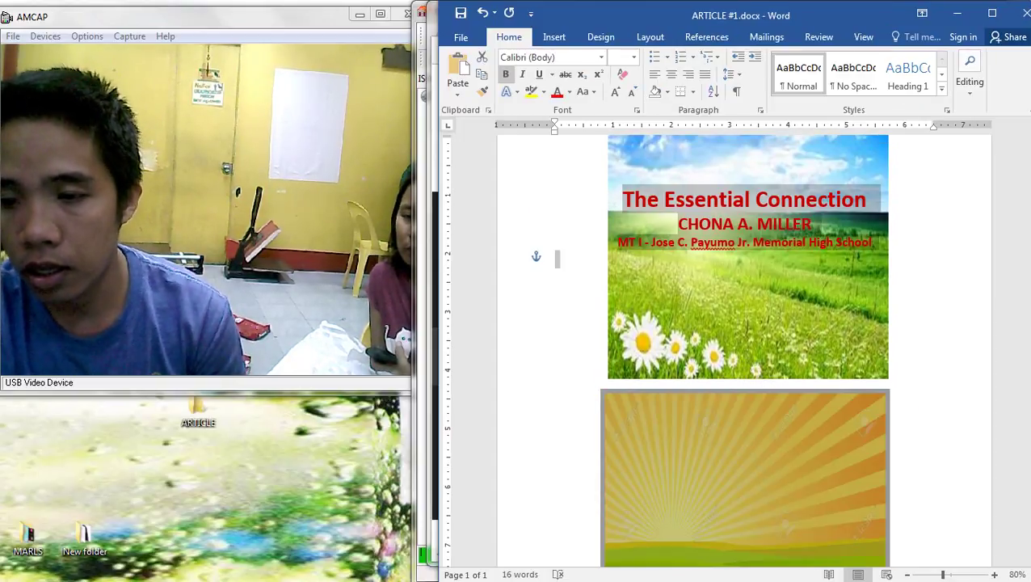
left_click(745, 469)
key("ctrl+a")
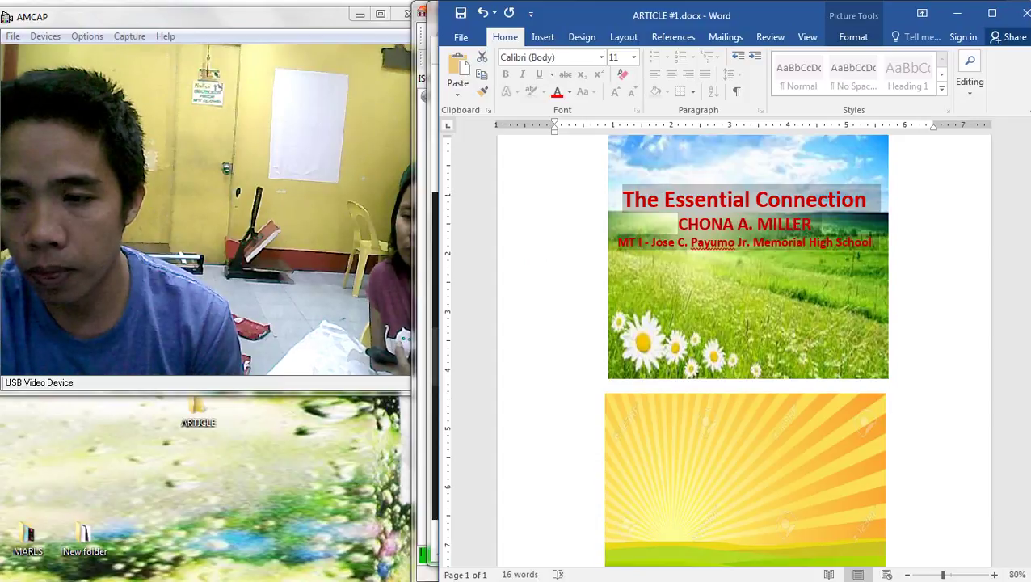
right_click(697, 202)
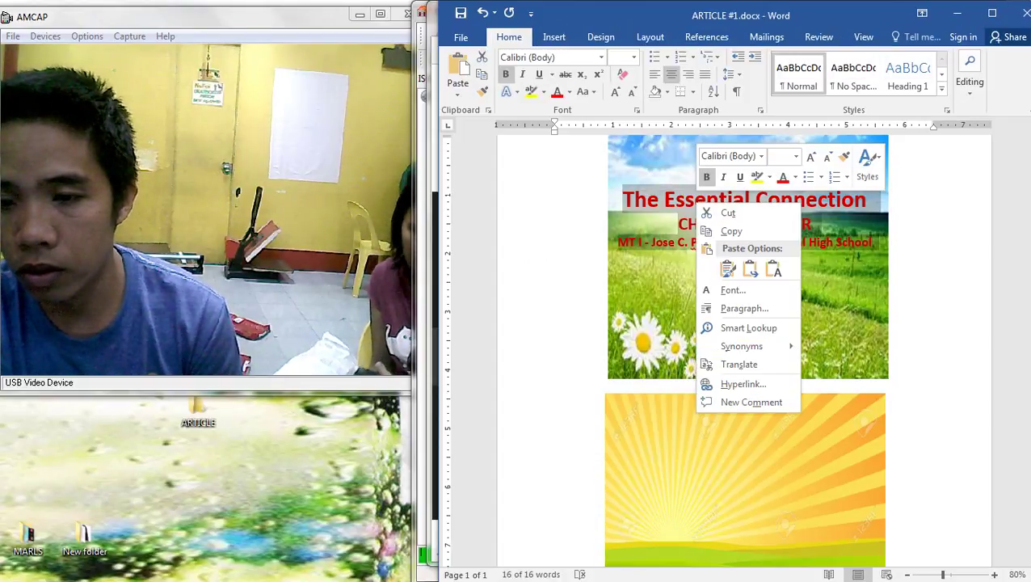
left_click(732, 231)
Move the sunburst picture aside and insert blank lines beneath the first heading, extending past the meadow picture
left_click_drag(739, 491, 902, 308)
left_click(555, 255)
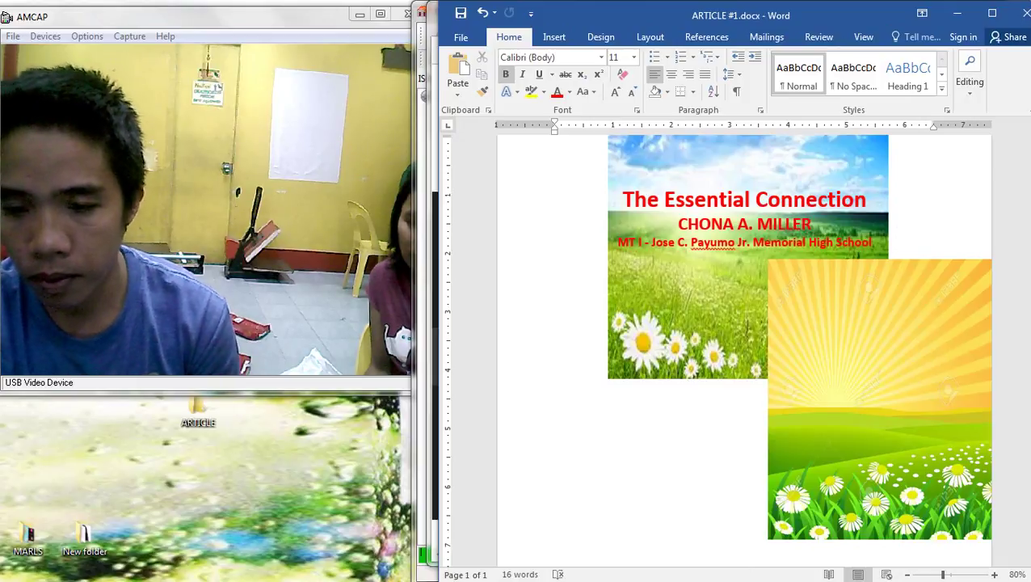
key("Return")
key("Return")
key("Return")
key("Return")
key("Return")
key("Return")
key("Return")
key("Return")
key("Return")
key("Return")
key("Return")
key("Return")
key("Return")
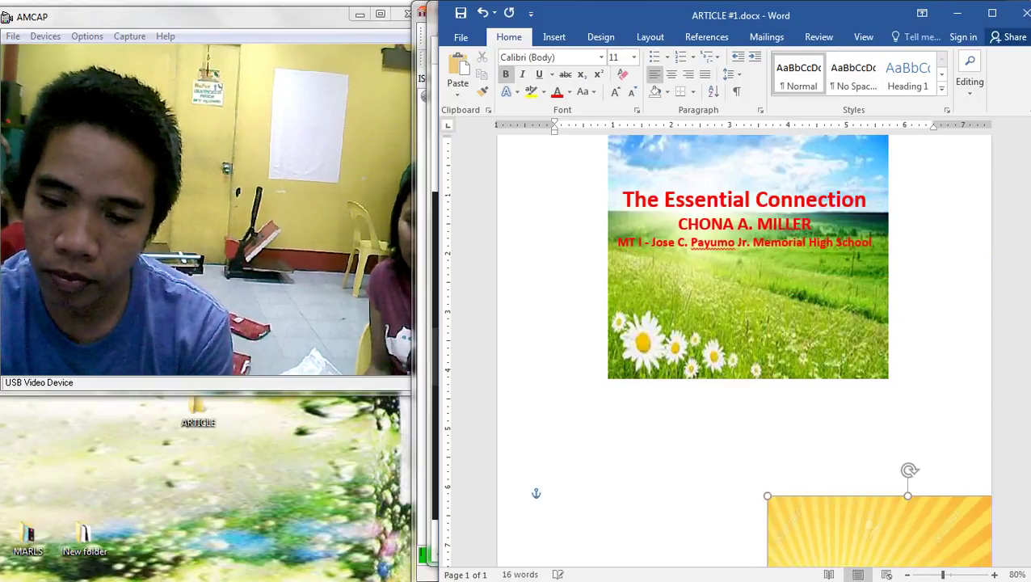
Shift the sunburst picture upward to clear the space and paste the copied heading below the meadow picture
left_click_drag(880, 531, 805, 245)
left_click(555, 436)
key("ctrl+v")
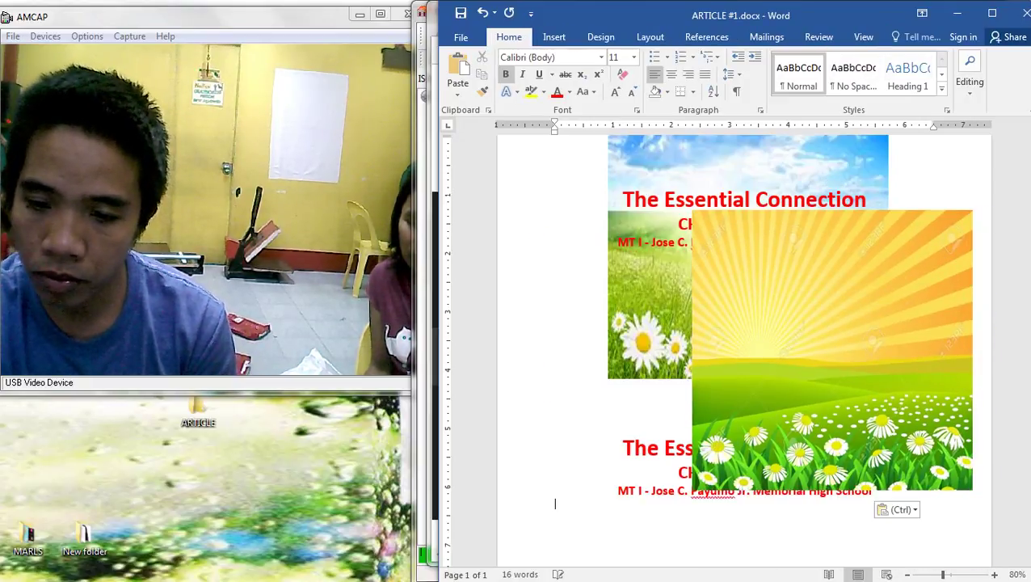
Align the sunburst picture directly under the meadow picture and set its wrapping to Behind Text
left_click_drag(800, 380, 720, 513)
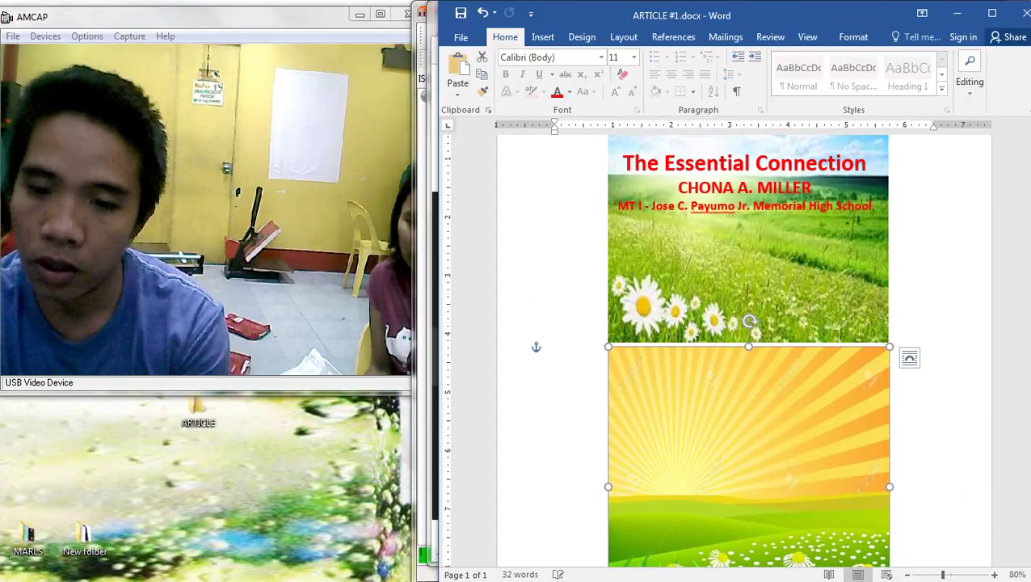
right_click(723, 418)
mouse_move(767, 368)
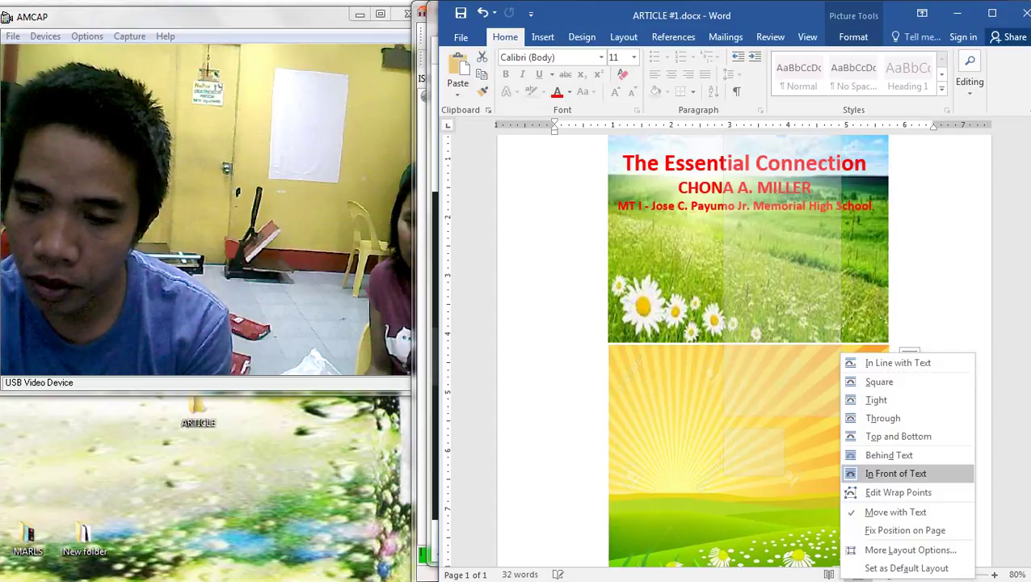
left_click(889, 455)
left_click(536, 347)
scroll(536, 347, "up", 3)
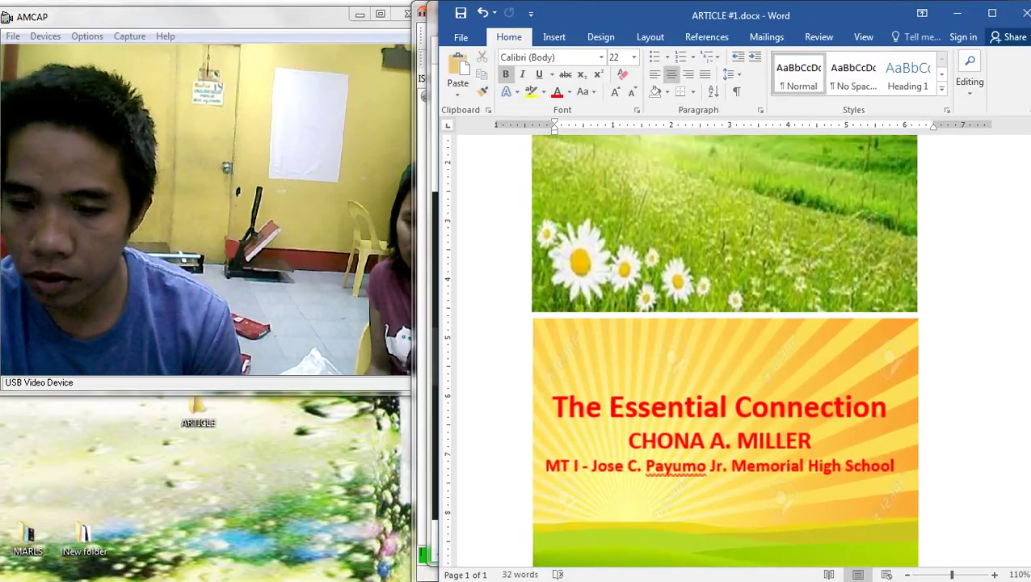
Insert a blank line before the second heading so it sits lower on the sunburst picture
scroll(725, 343, "down", 4)
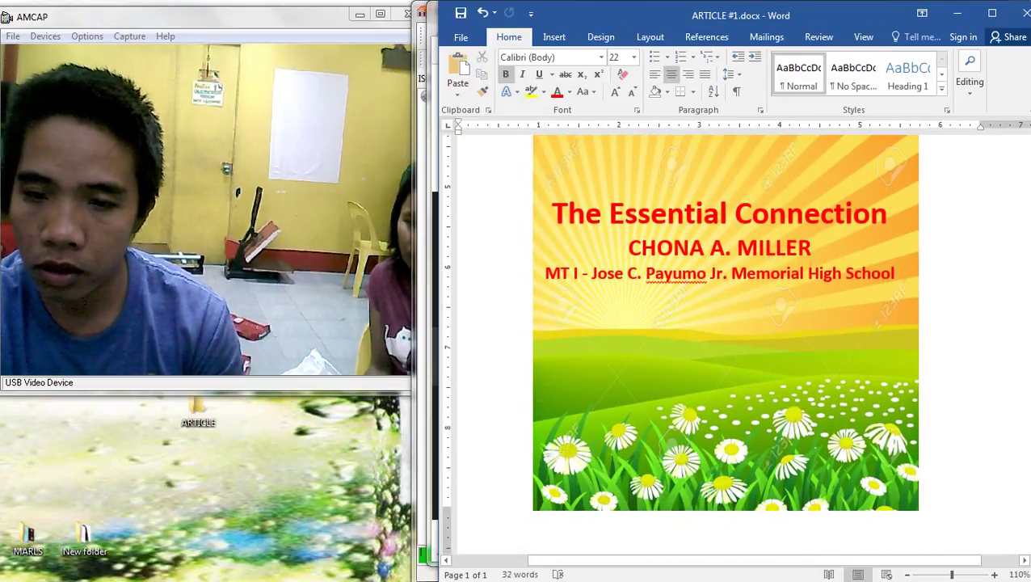
left_click(553, 214)
key("Return")
scroll(725, 343, "up", 4)
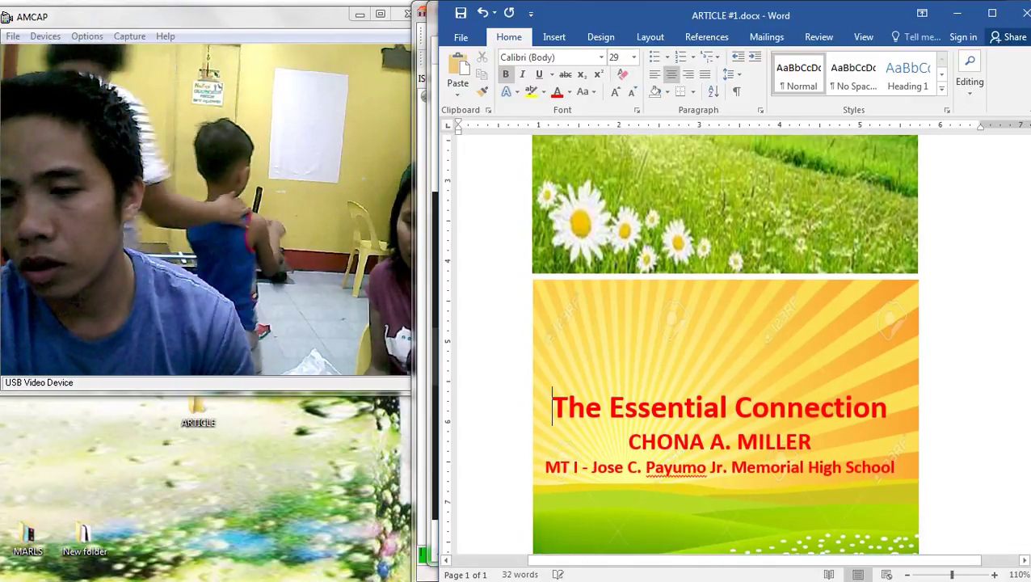
Open the document articles #2 .docx from the ARTICLE folder on the desktop
key("super+e")
left_click_drag(324, 11, 740, 0)
left_click(983, 5)
key("super+Right")
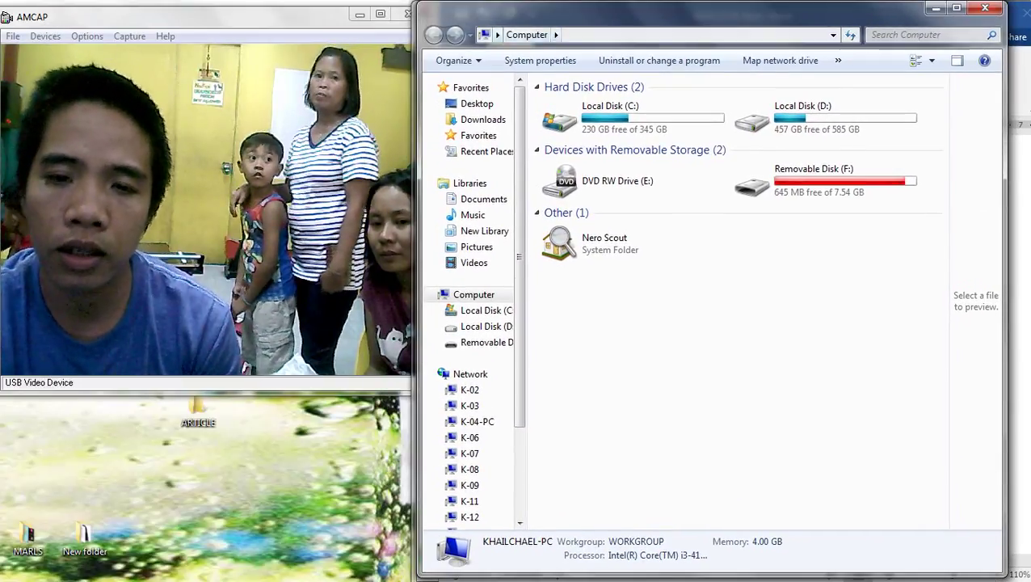
left_click(494, 35)
left_click(517, 51)
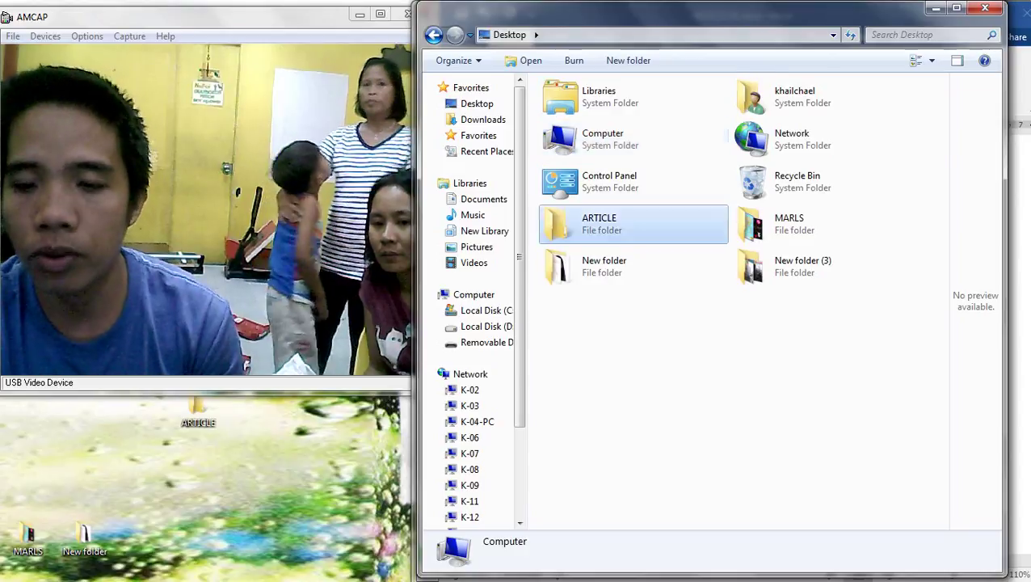
double_click(599, 224)
left_click(576, 138)
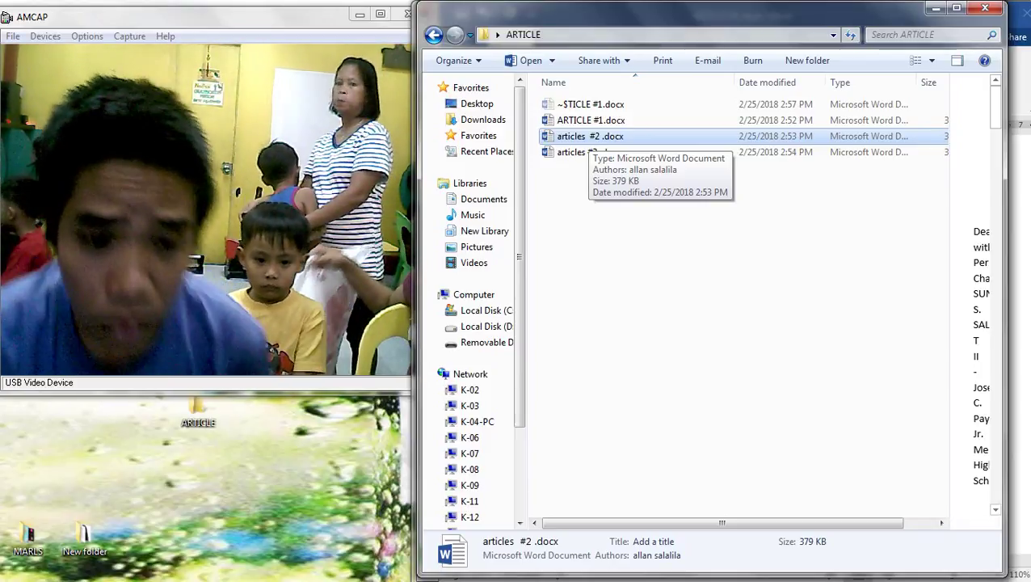
key("Return")
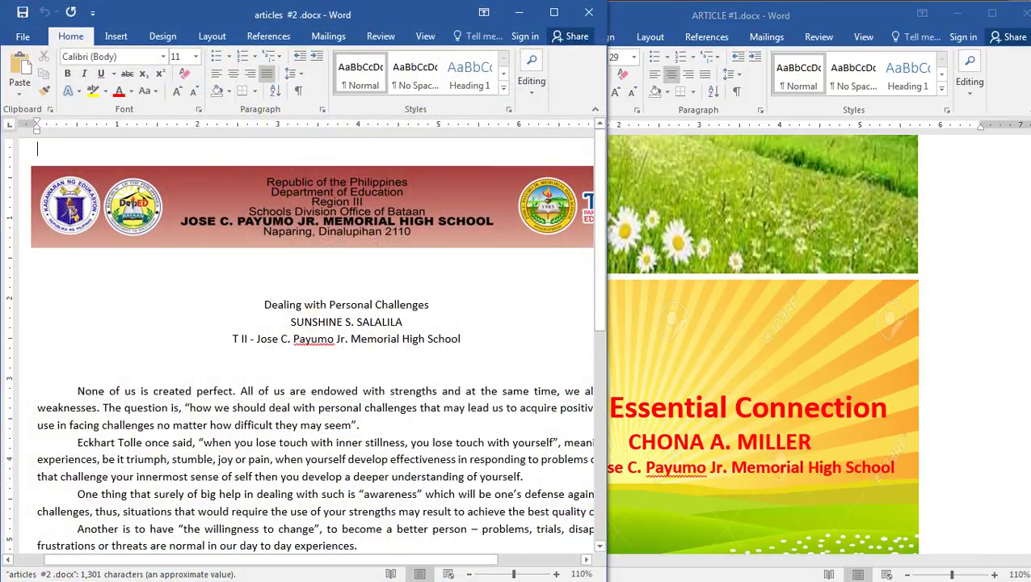
Copy the article title and author's name lines from articles #2 .docx and switch back to ARTICLE #1.docx
left_click_drag(303, 14, 663, 14)
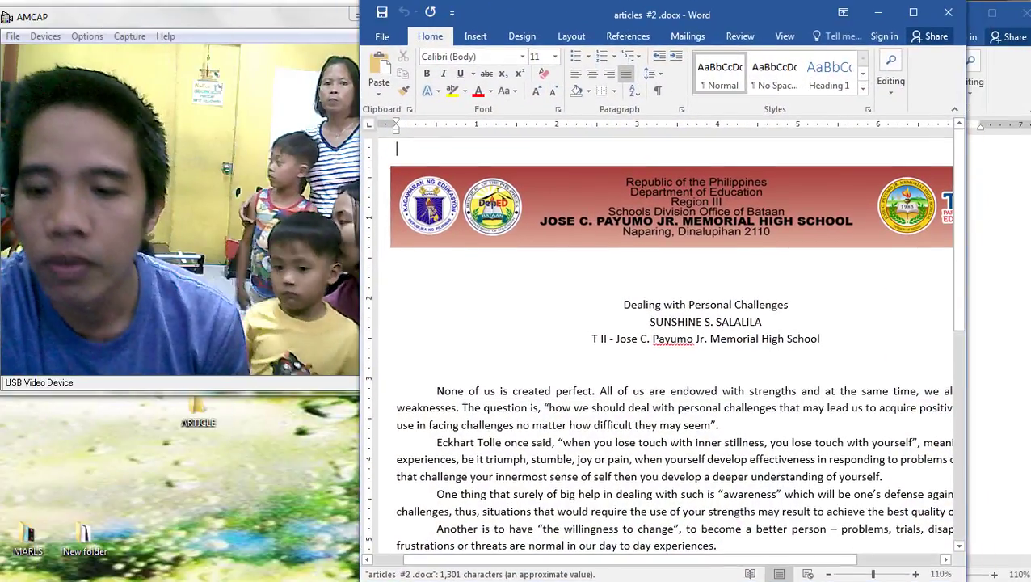
left_click_drag(701, 305, 755, 321)
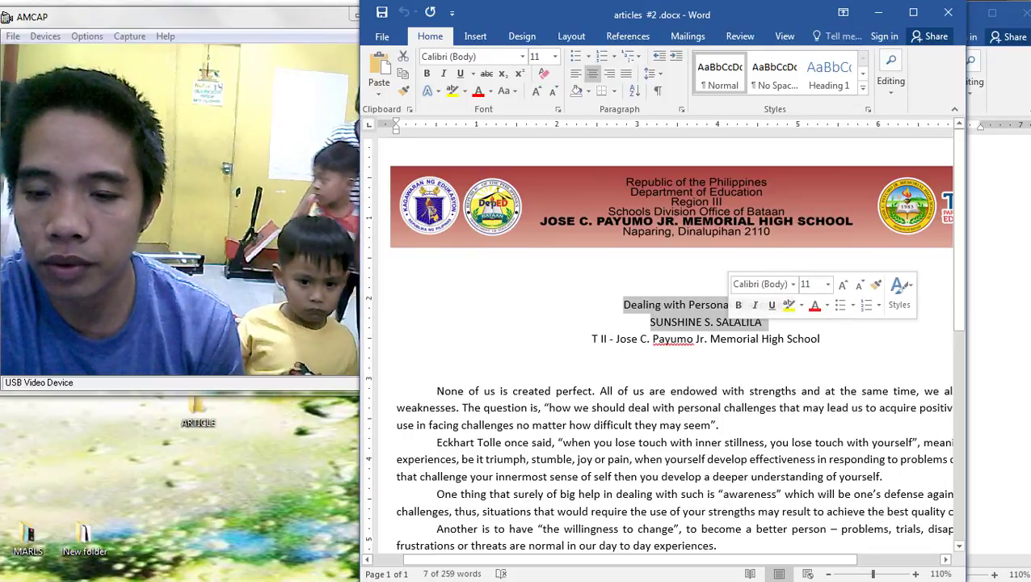
key("alt+Tab")
key("alt+Tab")
key("alt+shift+Tab")
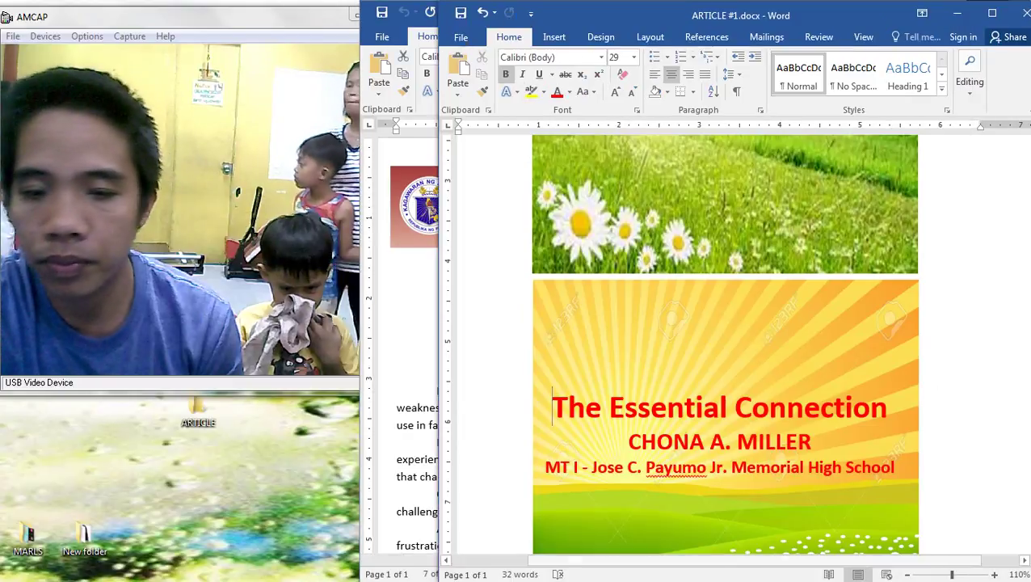
Replace the sunburst cover's title and author lines with the copied ones in the existing red style, keeping the school line separate
left_click_drag(817, 443, 557, 415)
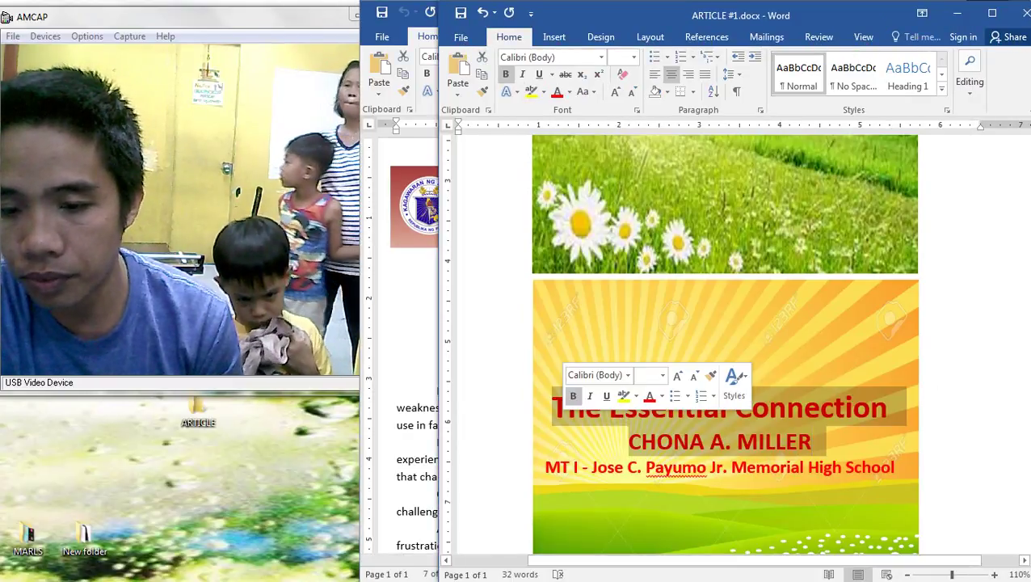
right_click(627, 420)
left_click(725, 275)
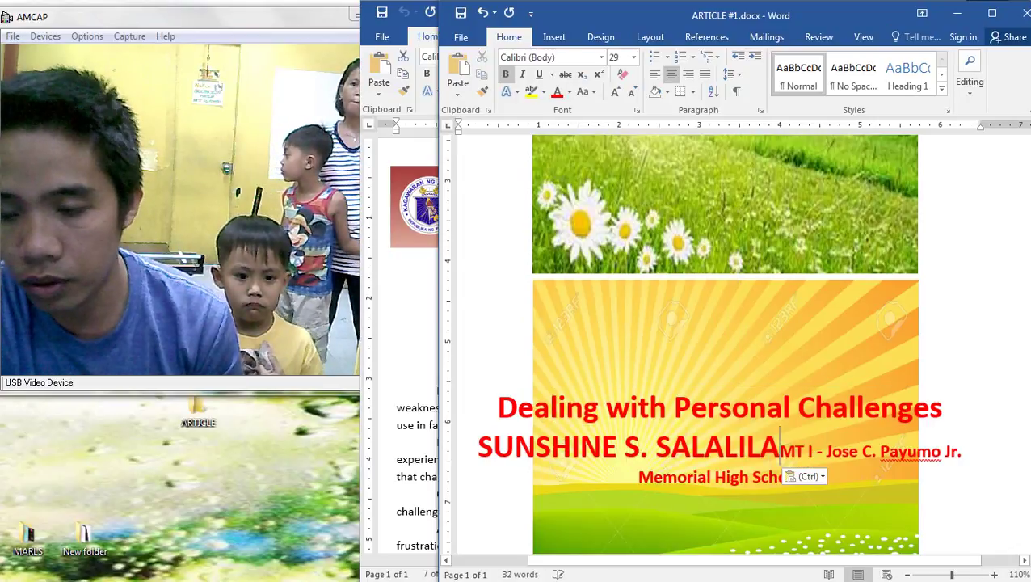
key("Return")
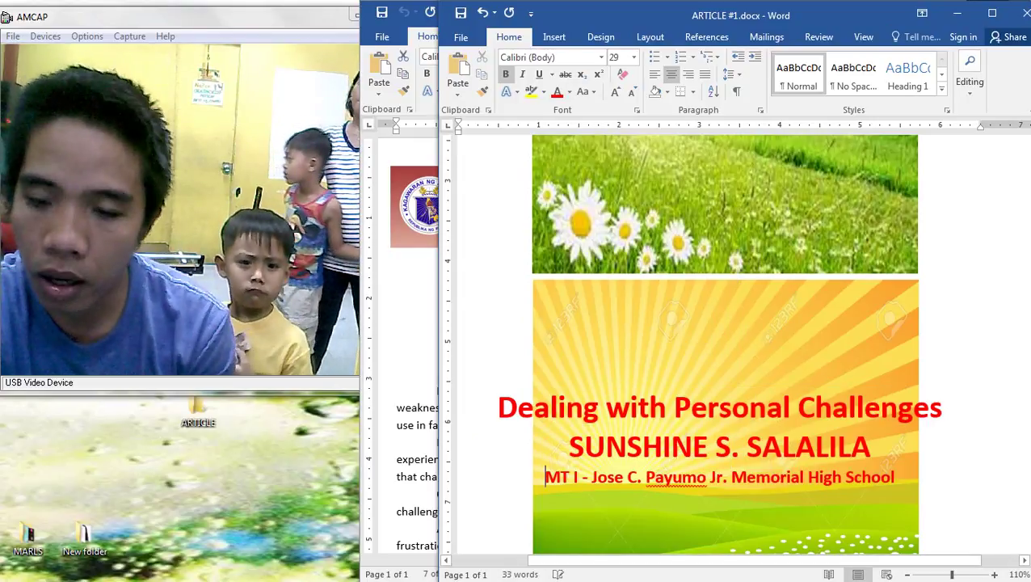
Reduce the "Dealing with Personal Challenges" title and author's name lines to 22 pt
left_click_drag(546, 477, 496, 409)
key("ctrl+[")
key("ctrl+[")
key("ctrl+[")
key("ctrl+[")
key("ctrl+bracketleft")
key("ctrl+bracketleft")
key("ctrl+bracketleft")
key("ctrl+bracketleft")
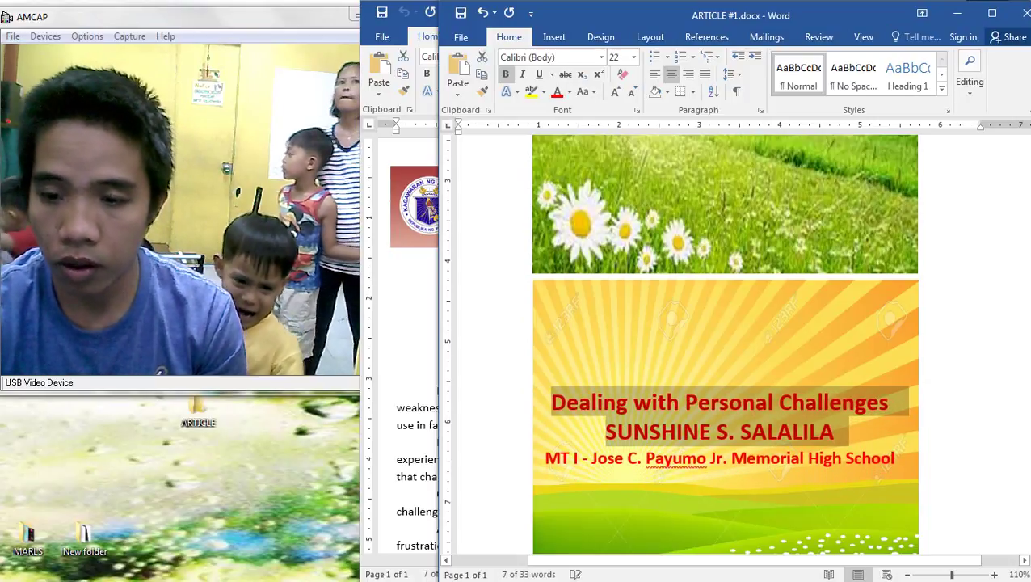
left_click(720, 368)
scroll(720, 367, "down", 3)
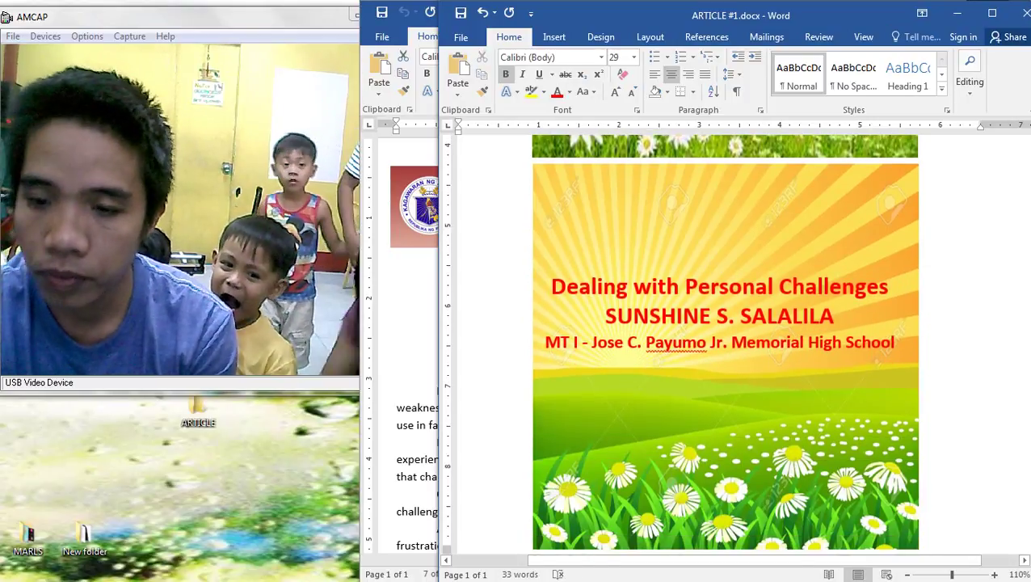
Reduce only the author's name line on the sunburst cover to 18 pt
scroll(720, 368, "up", 4)
scroll(725, 343, "down", 3)
scroll(743, 348, "up", 4)
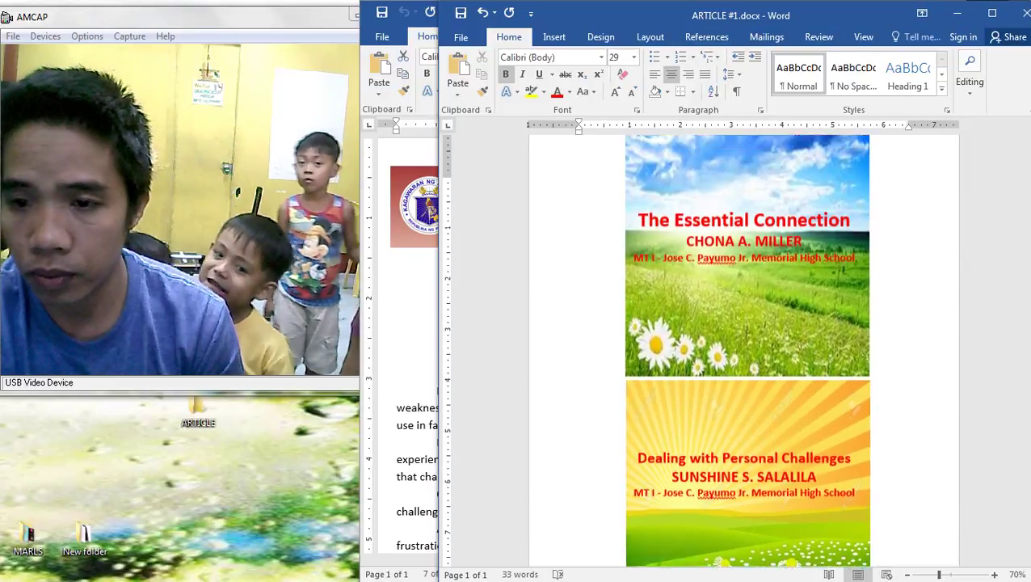
scroll(744, 347, "down", 2)
triple_click(795, 432)
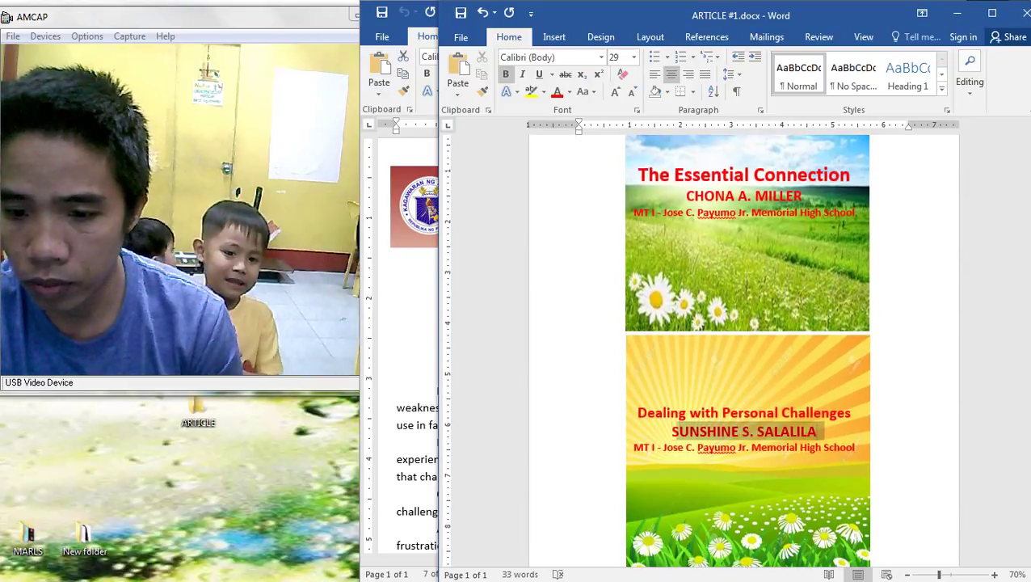
key("ctrl+[")
key("ctrl+[")
key("ctrl+[")
key("ctrl+bracketleft")
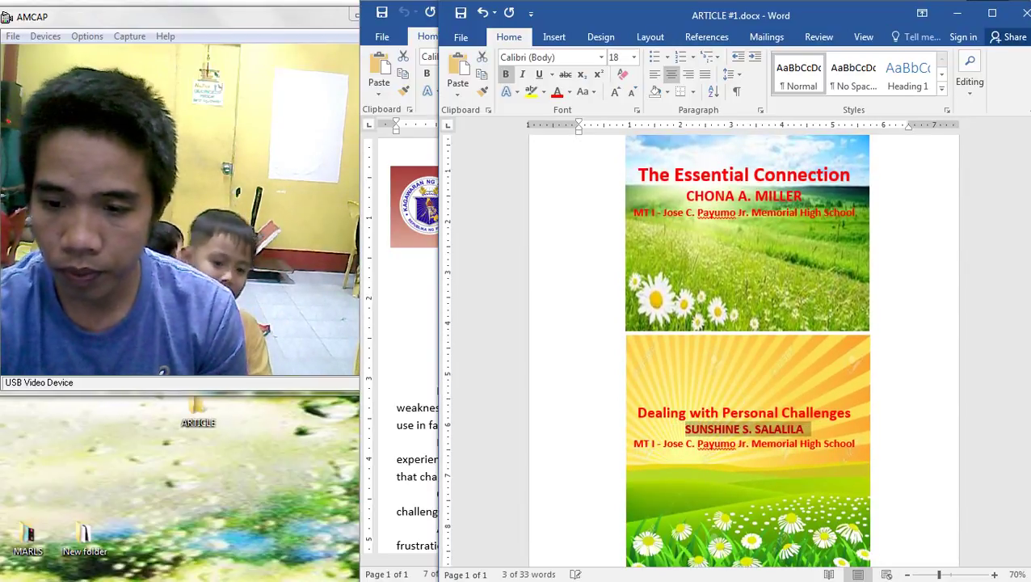
Change "MT I" to "MT 2" in the sunburst cover's school line and place the cursor outside the heading
left_click(657, 443)
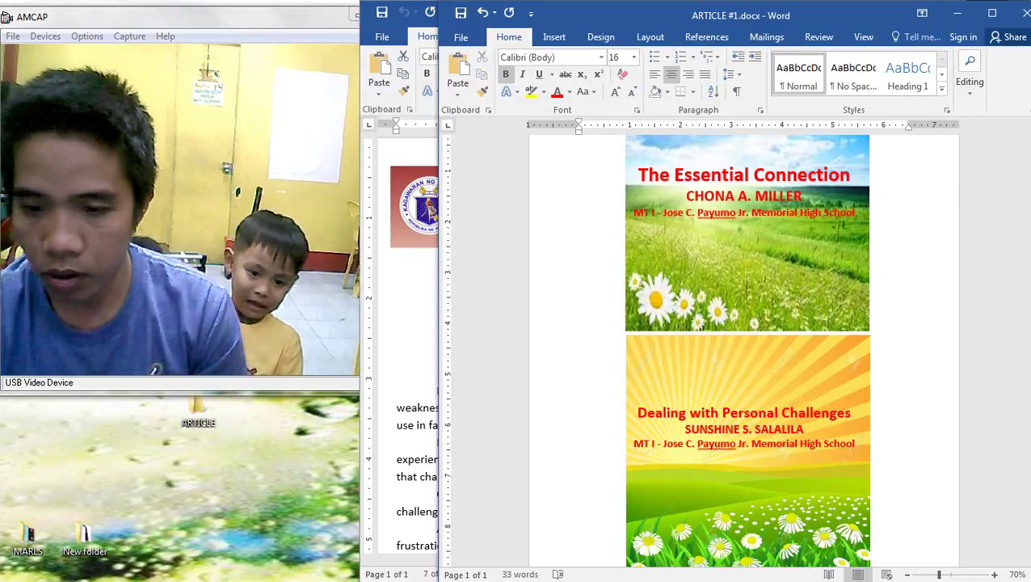
type("I")
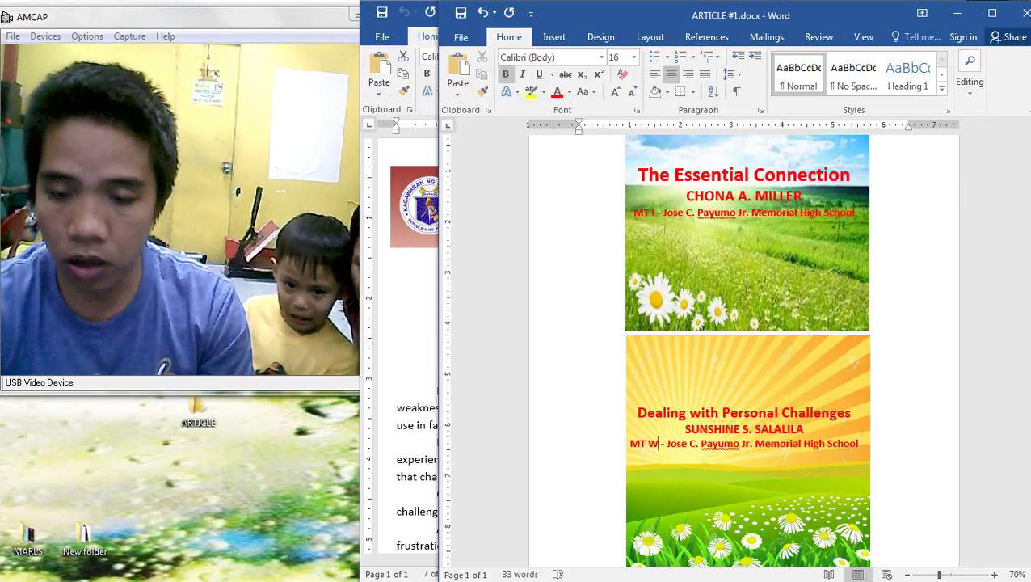
left_click(579, 301)
scroll(742, 349, "down", 2)
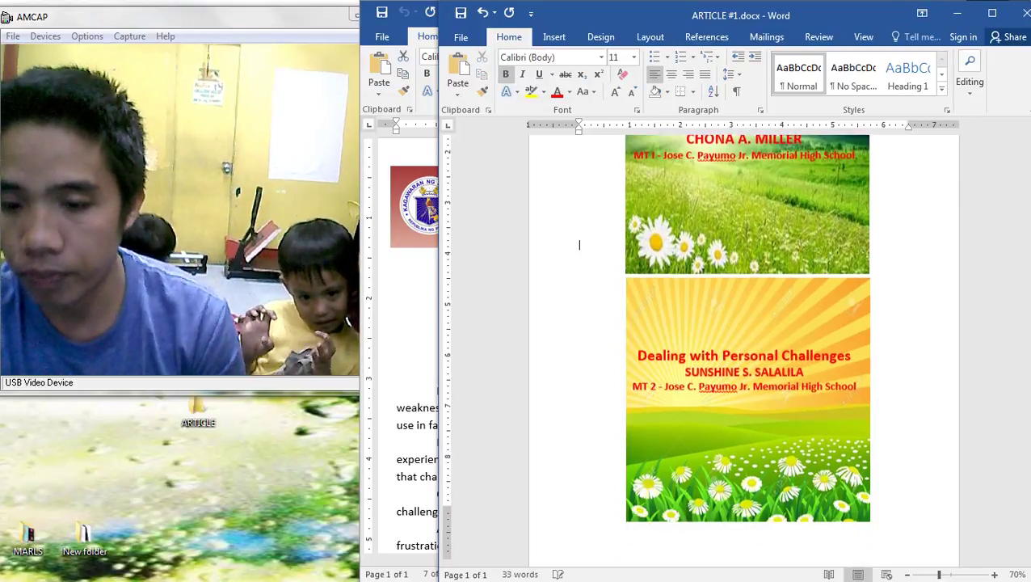
Delete the "M" from the sunburst cover's school line and copy the full "T II" school line from articles #2.docx
scroll(741, 347, "up", 3)
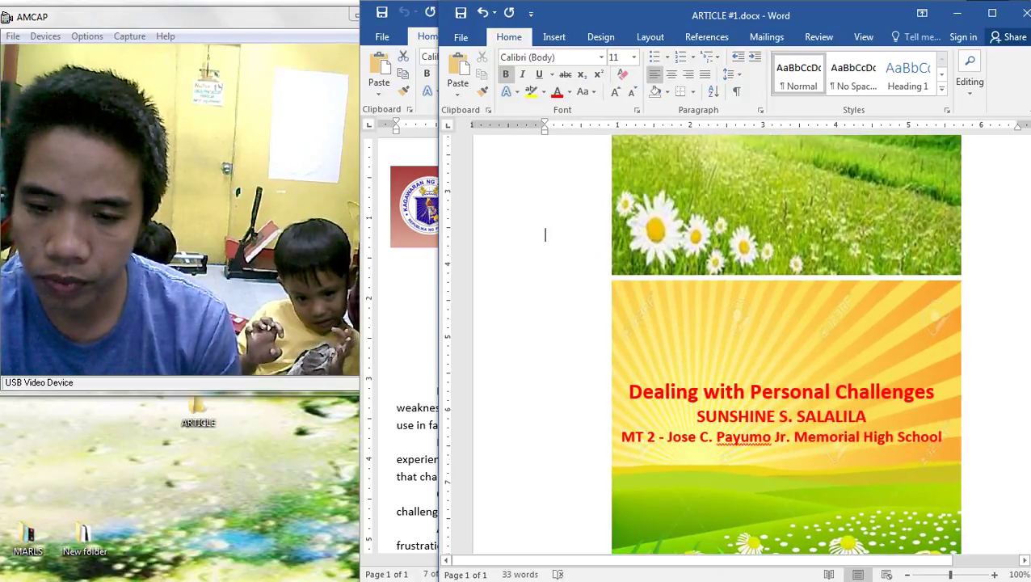
key("BackSpace")
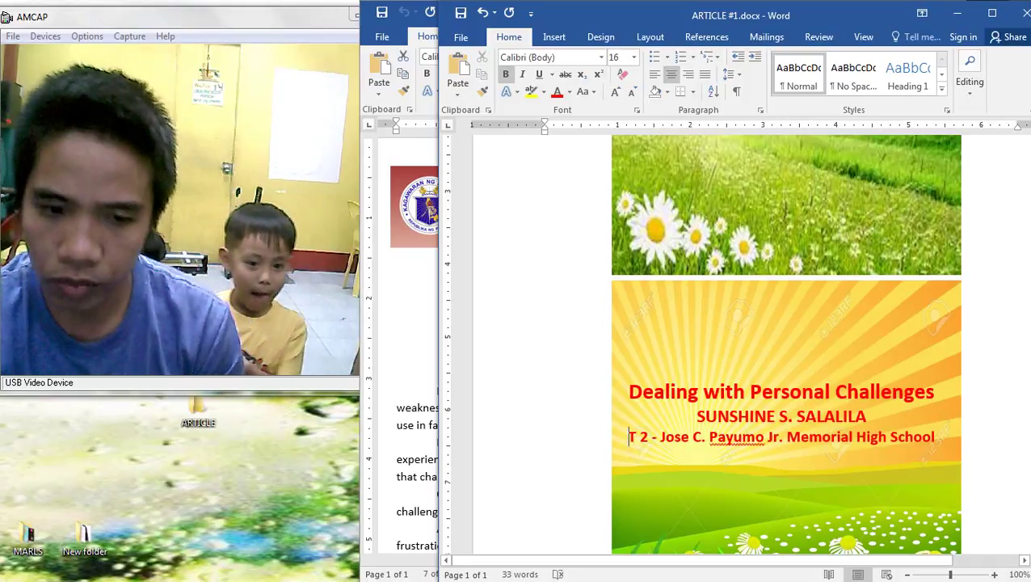
key("alt+Tab")
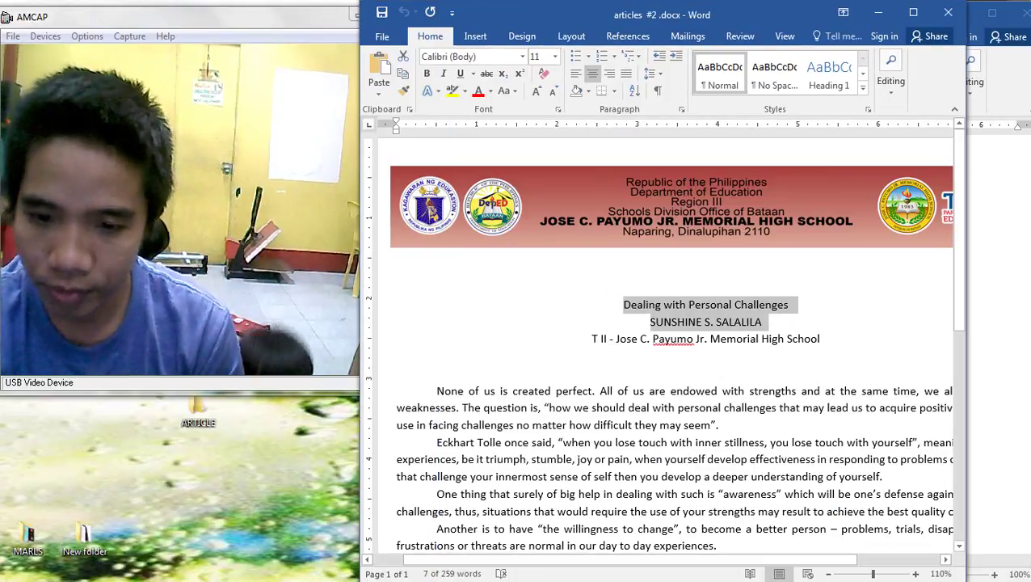
left_click(651, 321)
left_click_drag(822, 339, 592, 339)
key("super+c")
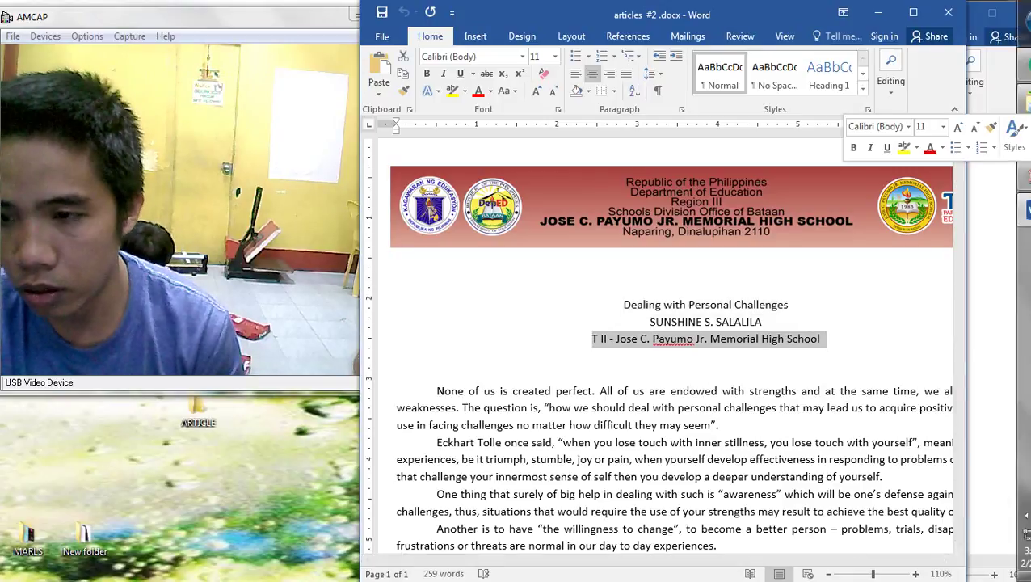
Replace the sunburst cover's school line in ARTICLE #1.docx with the copied "T II" line, keeping the red bold style
mouse_move(1009, 210)
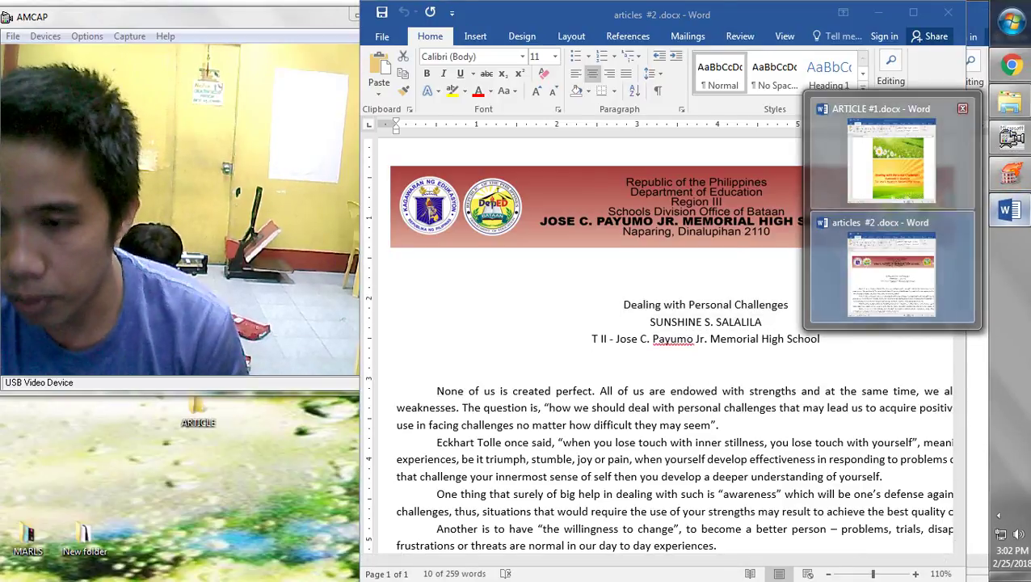
left_click(892, 157)
left_click_drag(935, 437, 641, 437)
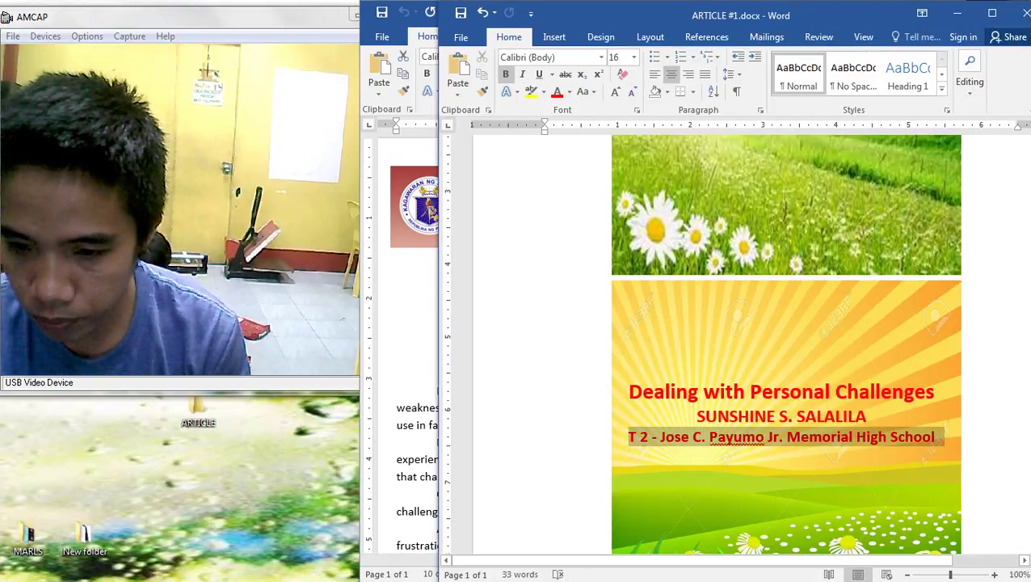
right_click(641, 436)
left_click(712, 288)
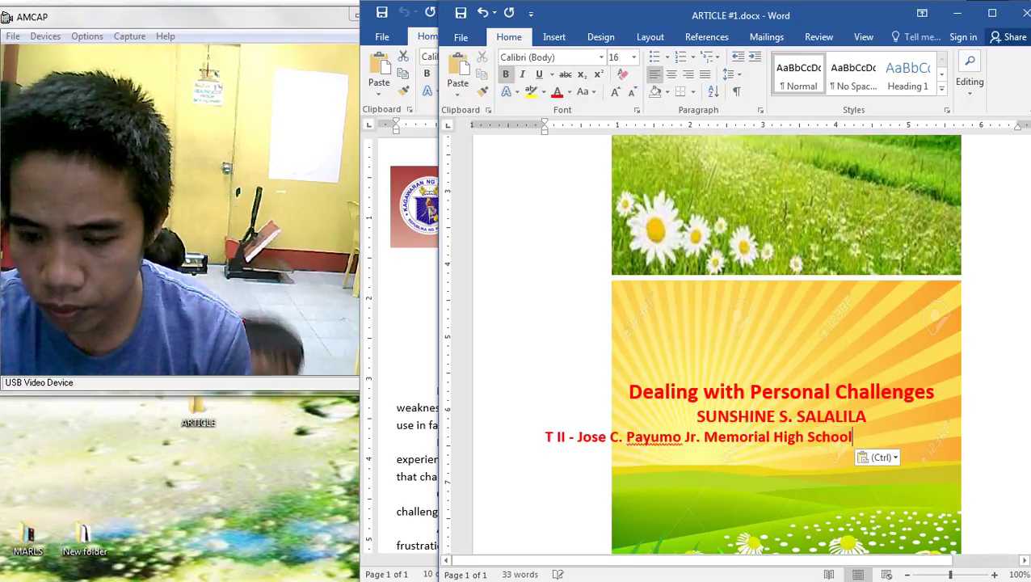
Center the pasted school line under the author's name and place the cursor above the heading
left_click_drag(546, 437, 858, 439)
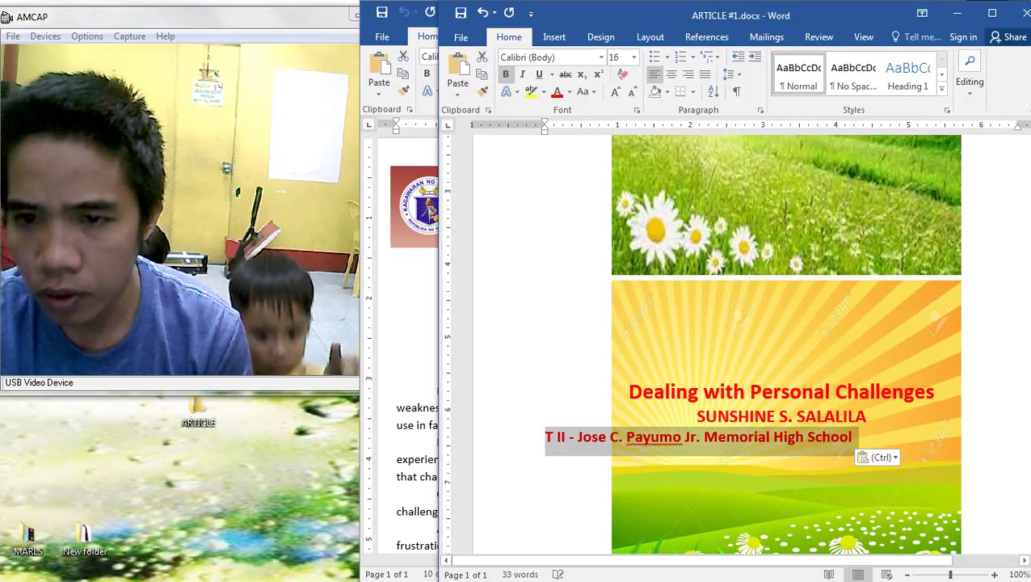
left_click(704, 75)
left_click(671, 73)
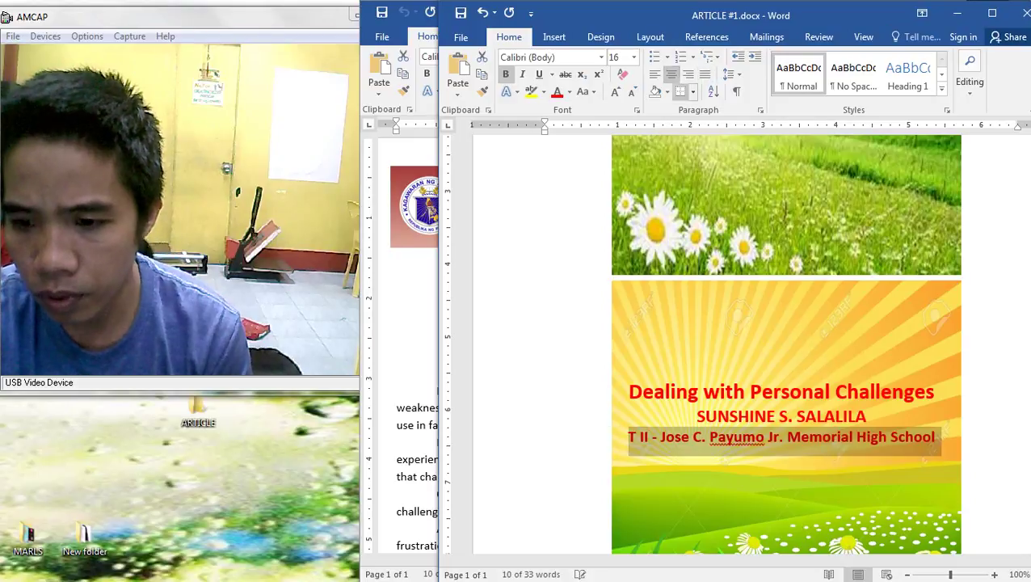
left_click(780, 358)
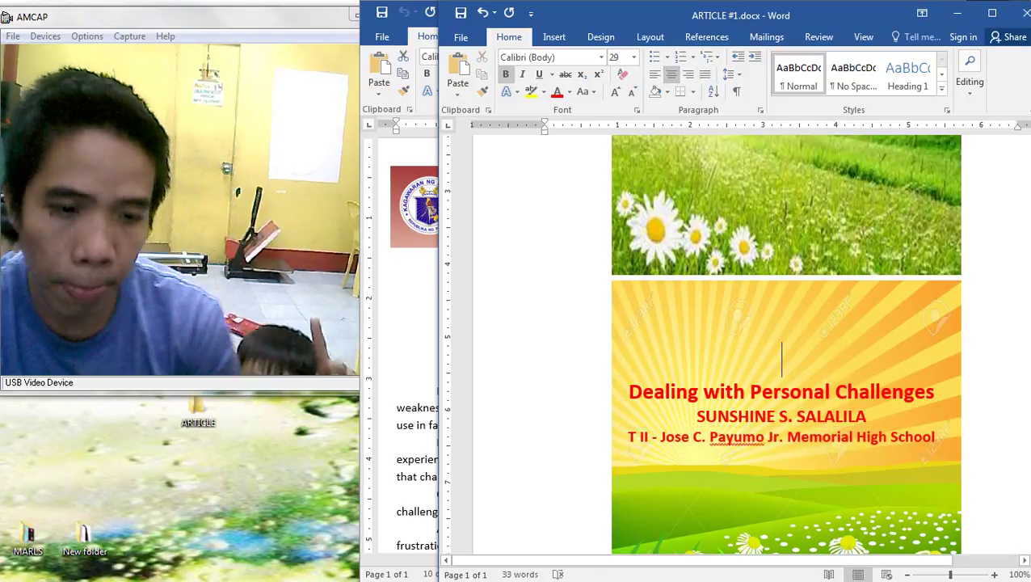
Add blank lines after the sunburst cover's school line until the cursor reaches a new second page
scroll(780, 358, "down", 4)
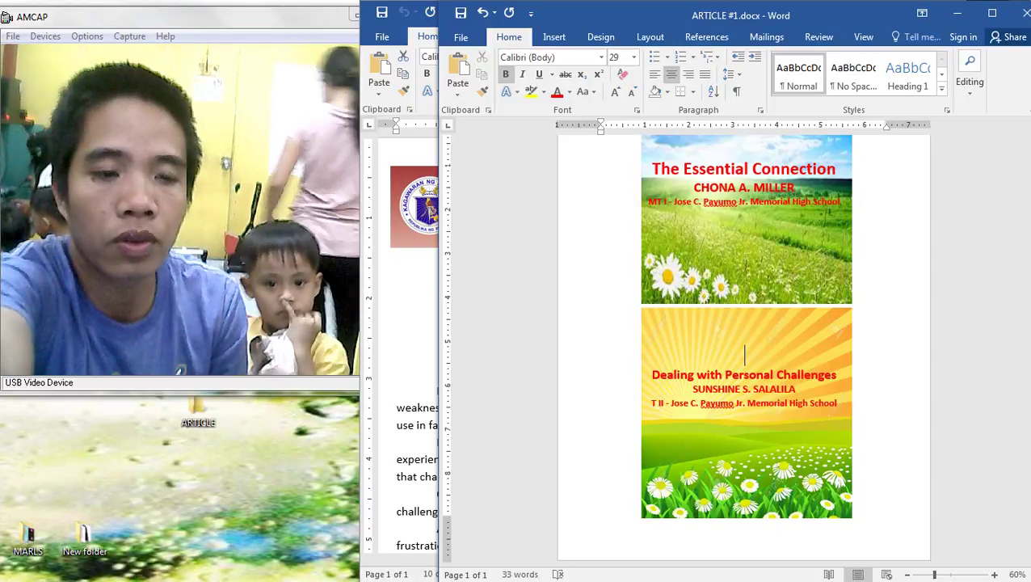
scroll(745, 368, "down", 3)
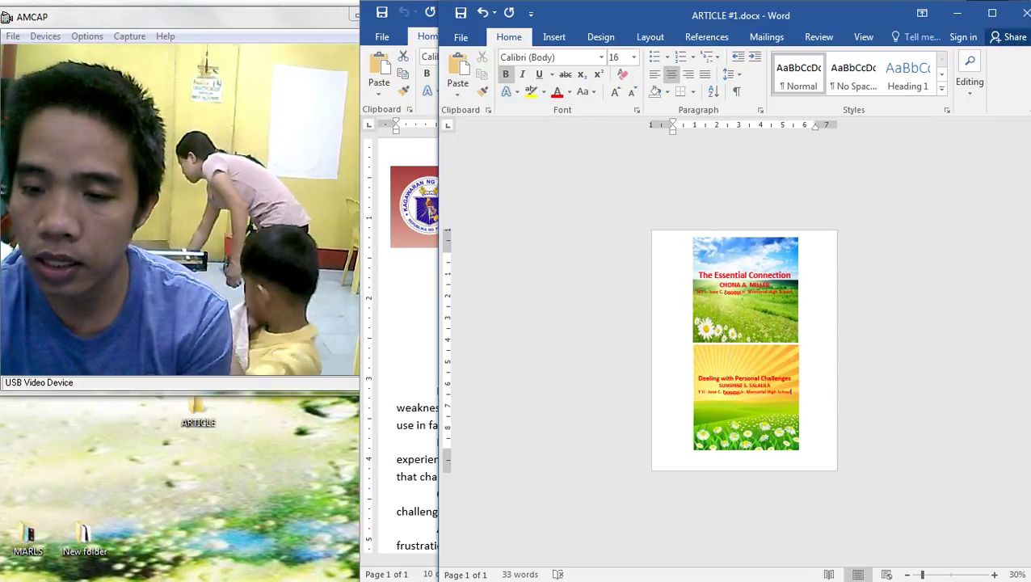
key("Return")
key("Return")
key("Return")
key("Return")
key("Return")
key("Return")
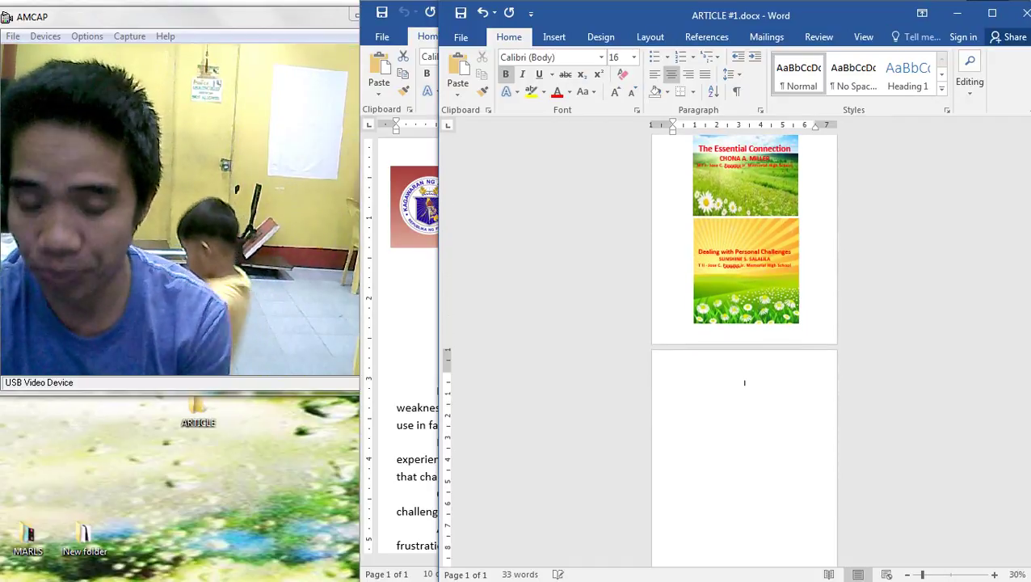
Switch to Chrome and browse the nature background image results, previewing the orange sunset picture with the tree
key("alt+Tab")
key("alt+shift+Tab")
key("alt+shift+Tab")
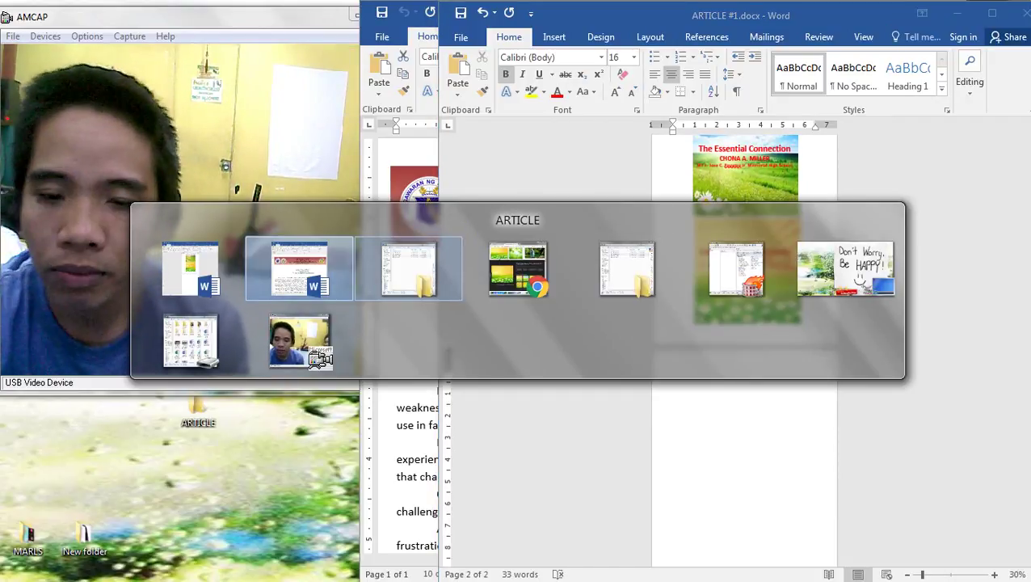
key("alt+Tab")
scroll(566, 356, "down", 5)
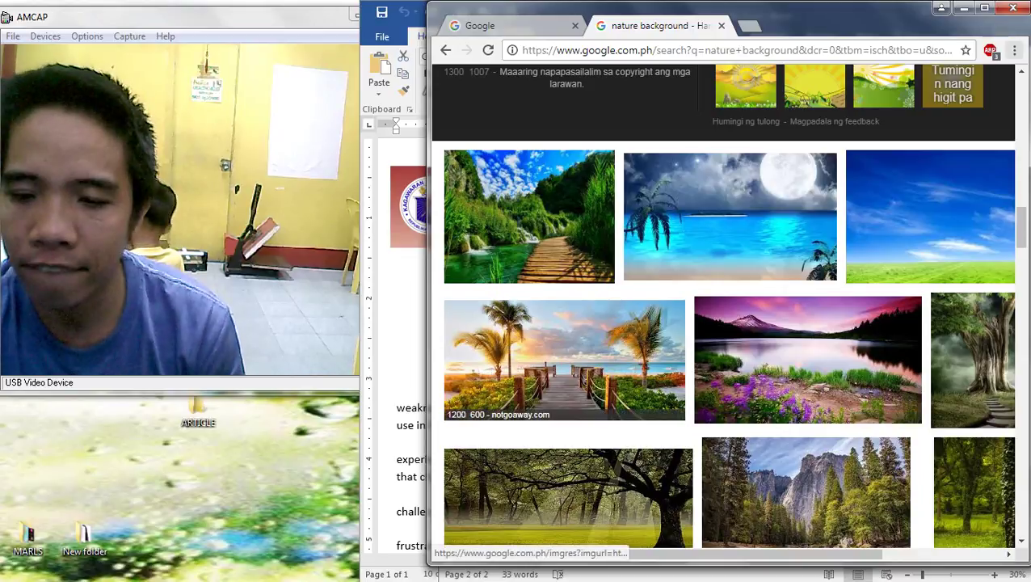
scroll(776, 356, "down", 2)
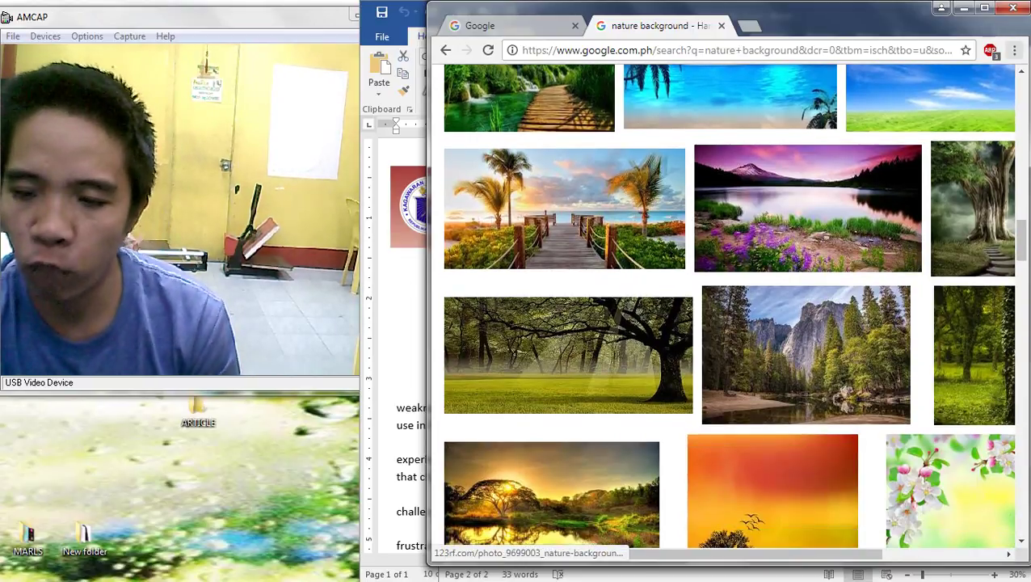
scroll(775, 356, "down", 2)
left_click(775, 356)
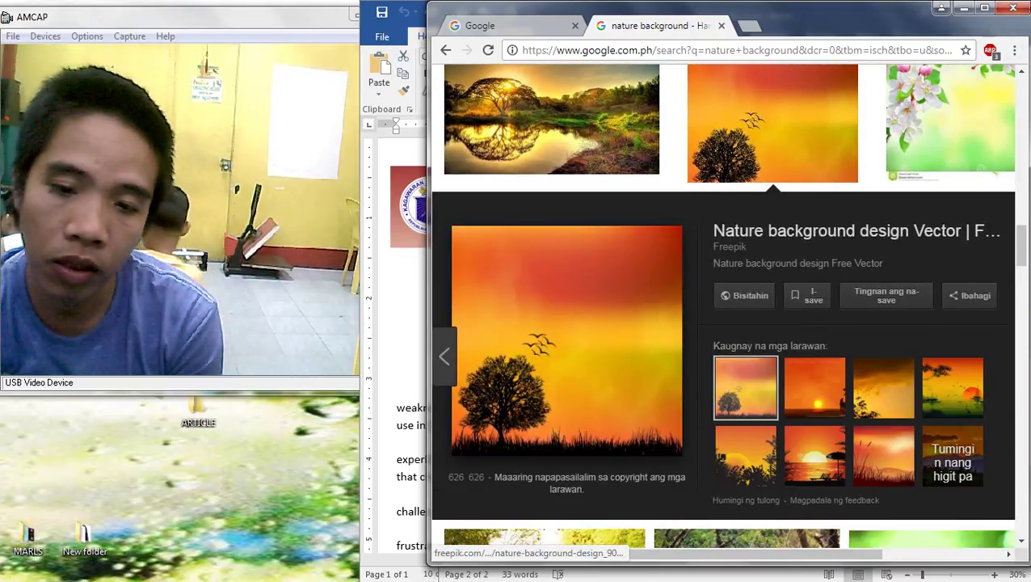
Preview the blurred green "Pollen Flying In Air Over Green Trees" picture and copy the image
scroll(565, 356, "down", 5)
scroll(566, 355, "up", 5)
scroll(566, 355, "down", 5)
left_click(931, 215)
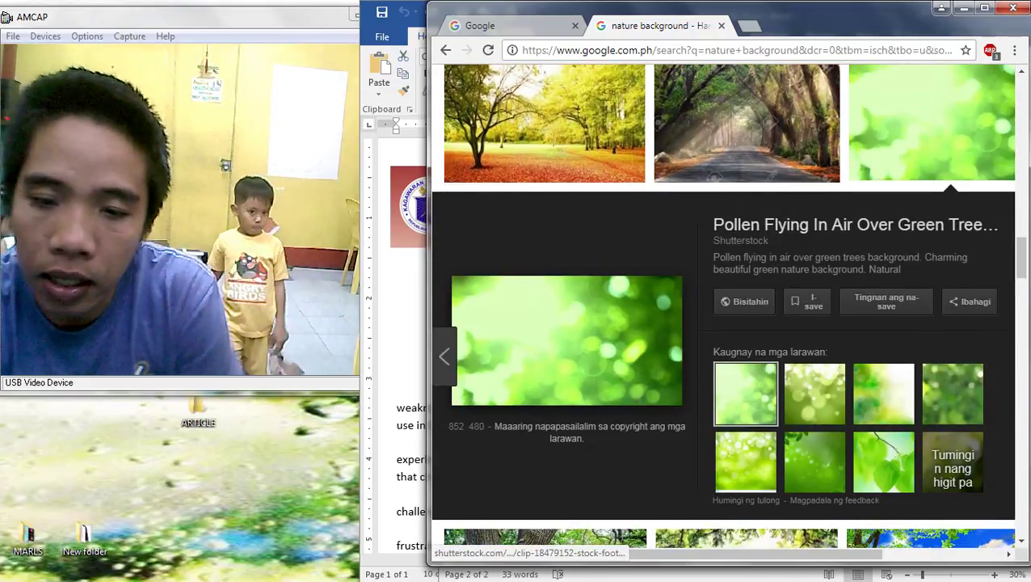
right_click(549, 317)
left_click(598, 464)
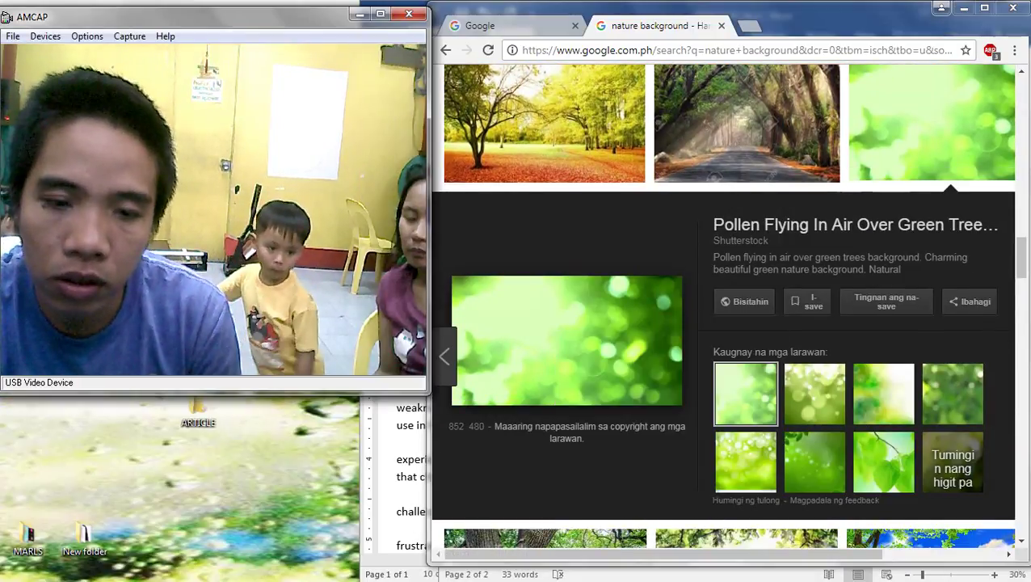
Paste the green picture onto the second page of ARTICLE #1.docx in Word and set its wrapping to In Front of Text
key("alt+Tab")
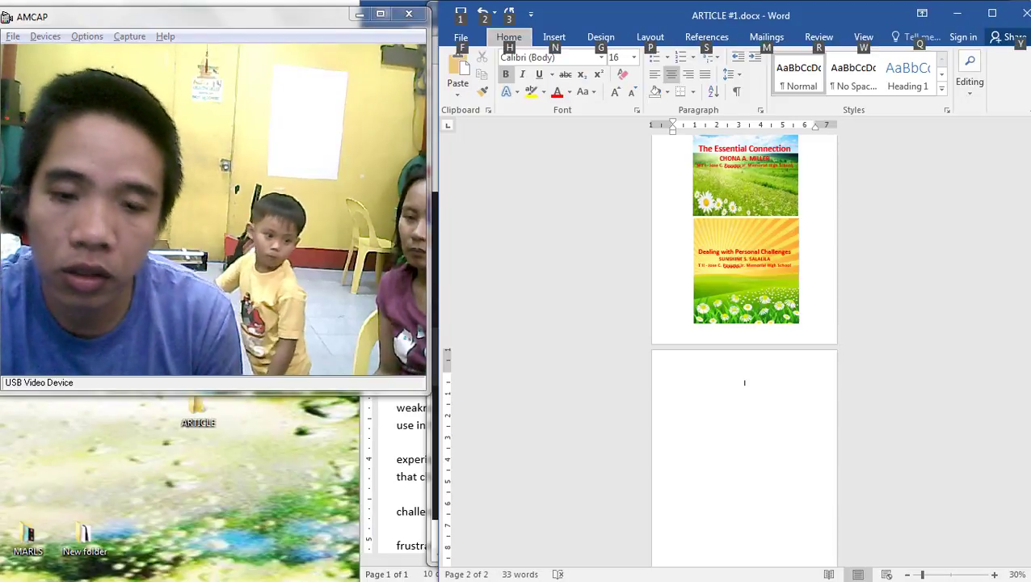
scroll(744, 373, "down", 1)
scroll(744, 364, "up", 4)
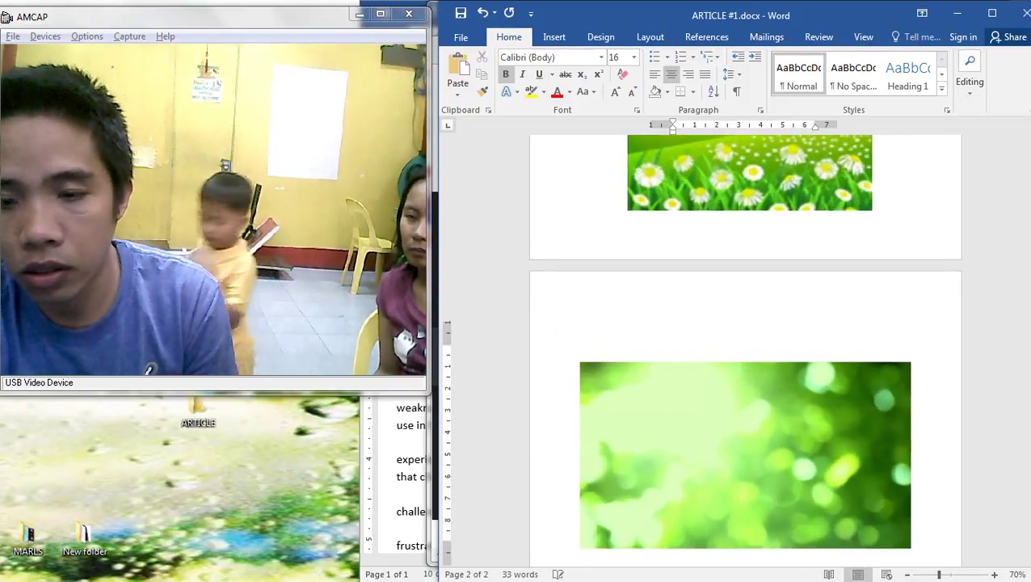
right_click(725, 394)
mouse_move(788, 340)
left_click(881, 451)
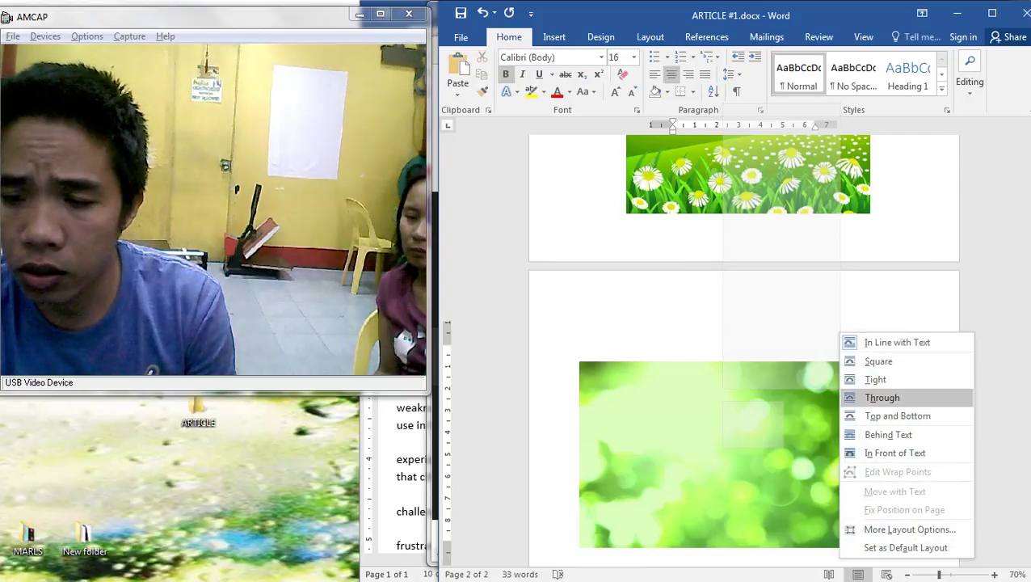
Resize the green picture to 4.8" high and 4.8" wide, with aspect ratio lock and original-size scaling off
right_click(735, 353)
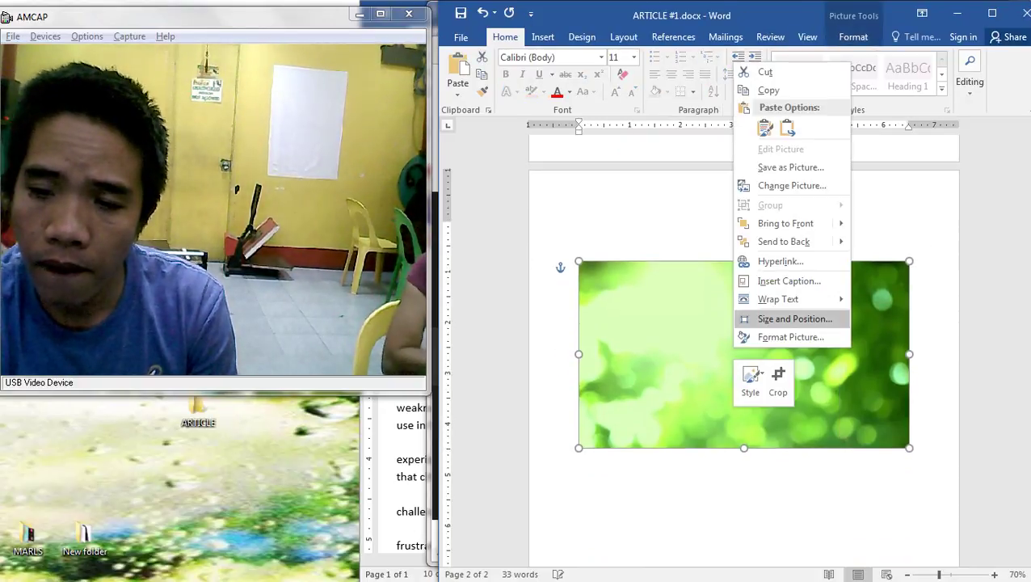
left_click(794, 319)
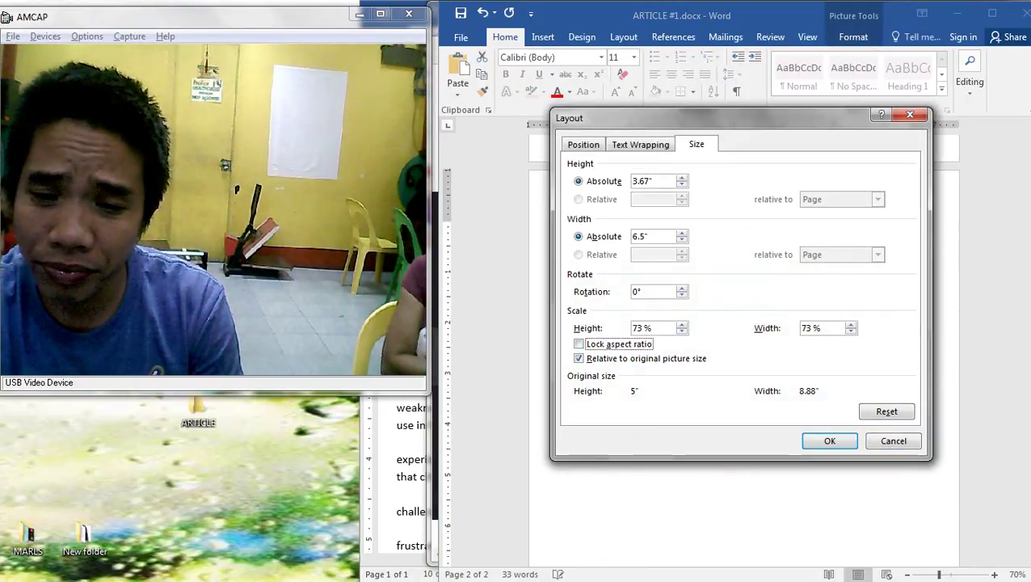
left_click(579, 358)
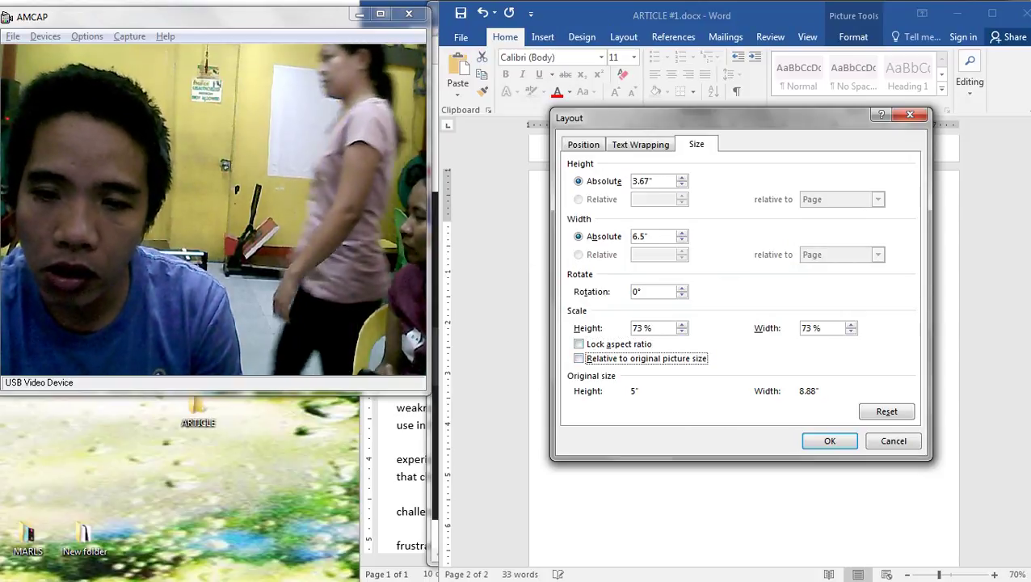
double_click(643, 181)
type("4")
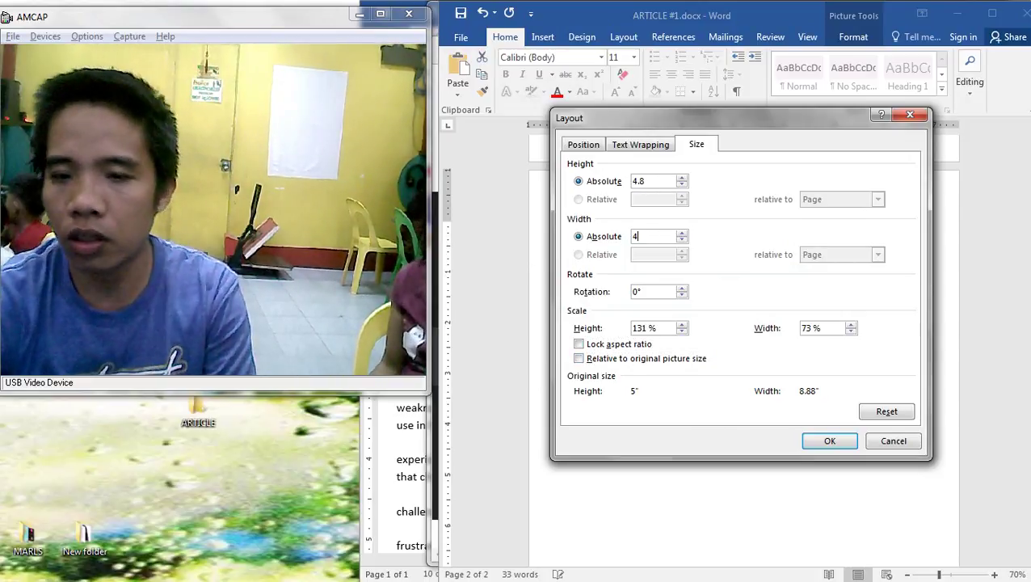
key("Return")
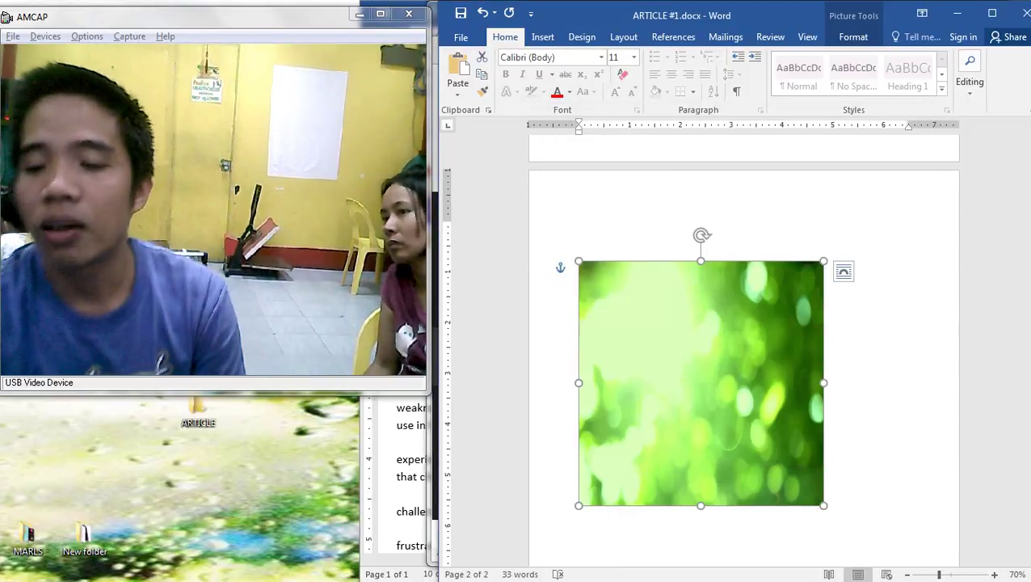
Center the green picture horizontally on the second page and deselect it
scroll(743, 348, "down", 2, "ctrl")
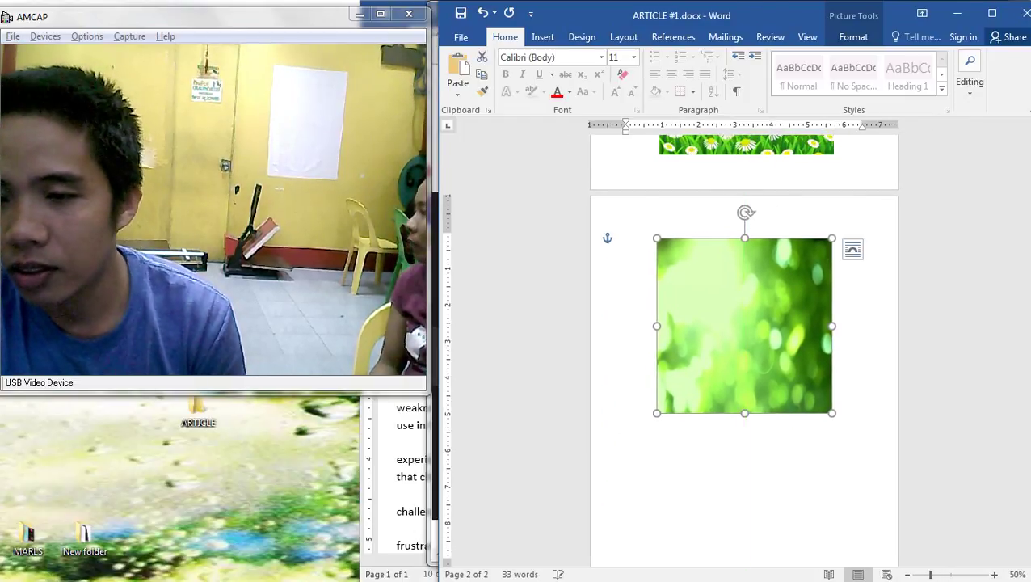
left_click(626, 326)
scroll(743, 348, "down", 4, "ctrl")
scroll(743, 348, "up", 3, "ctrl")
scroll(743, 348, "up", 2)
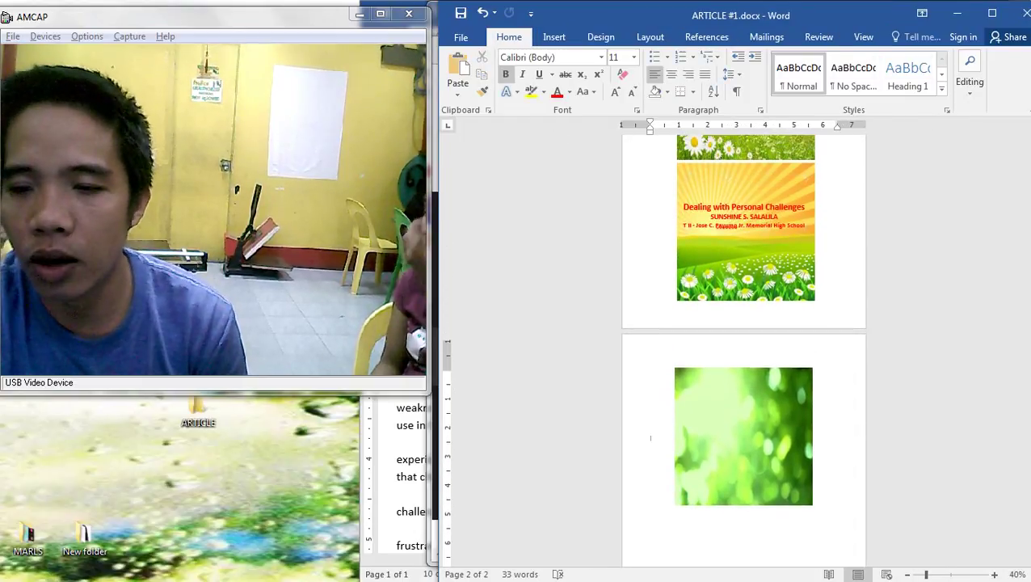
Duplicate the sunburst cover's three-line heading at the start of the second page, moving the green picture down to make room
scroll(650, 438, "up", 1)
left_click_drag(683, 213, 758, 372)
left_click_drag(750, 416, 748, 501)
left_click(653, 387)
key("ctrl+v")
scroll(743, 412, "up", 3, "ctrl")
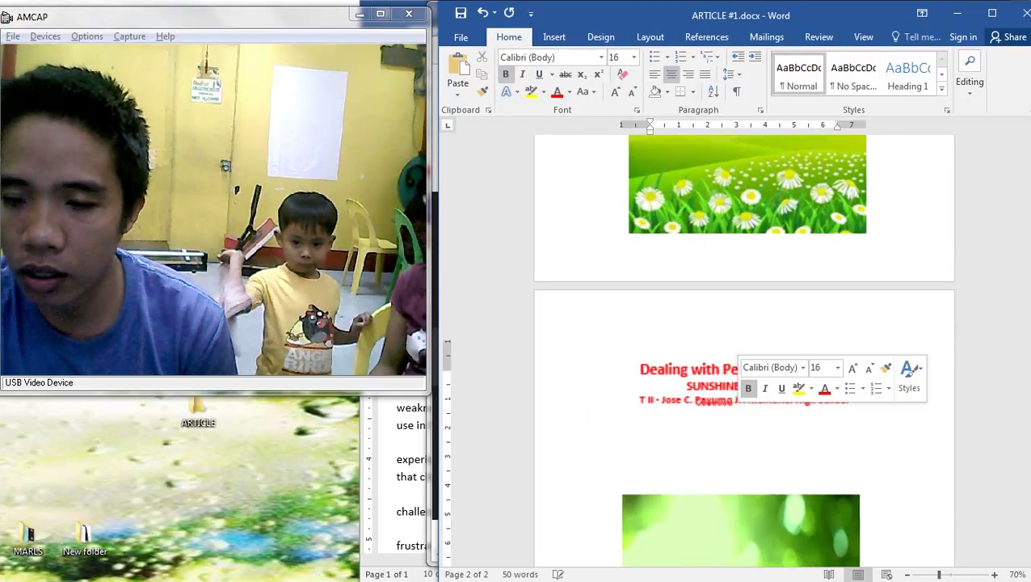
Insert two blank lines above the duplicated heading on the second page and select its title line
left_click(744, 419)
key("Return")
key("Return")
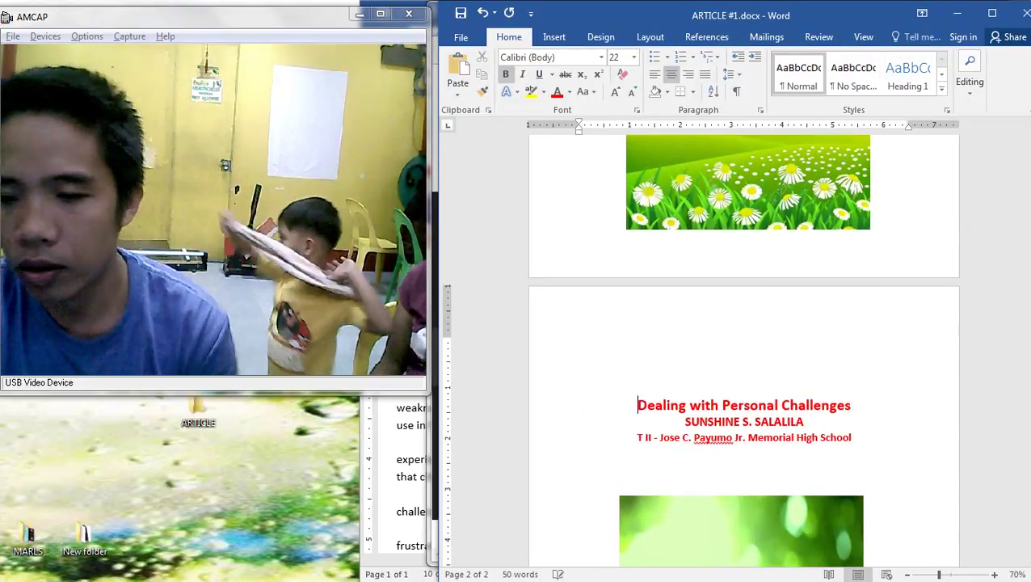
left_click(572, 404)
left_click(837, 437)
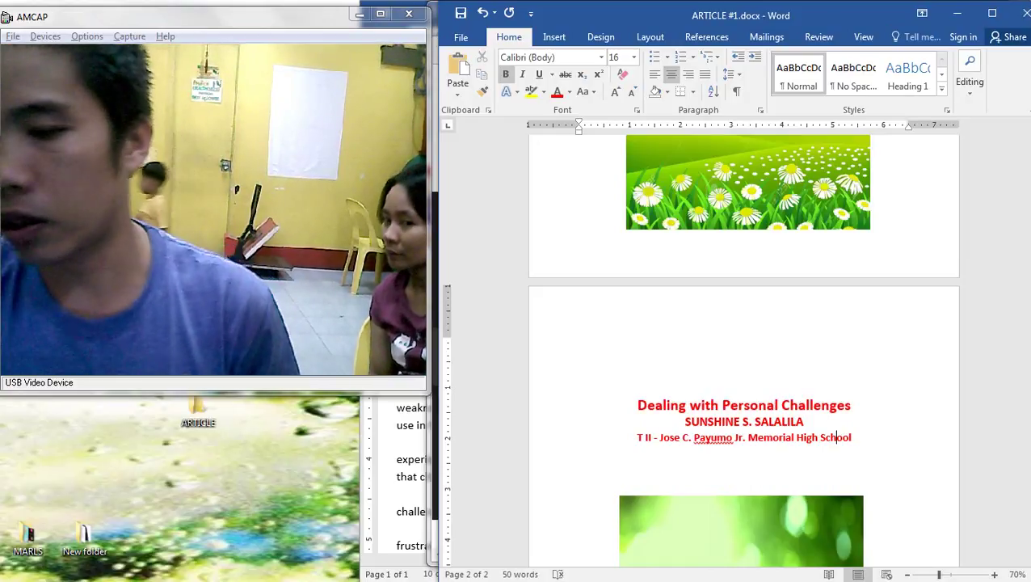
left_click_drag(637, 405, 780, 405)
left_click_drag(861, 405, 863, 405)
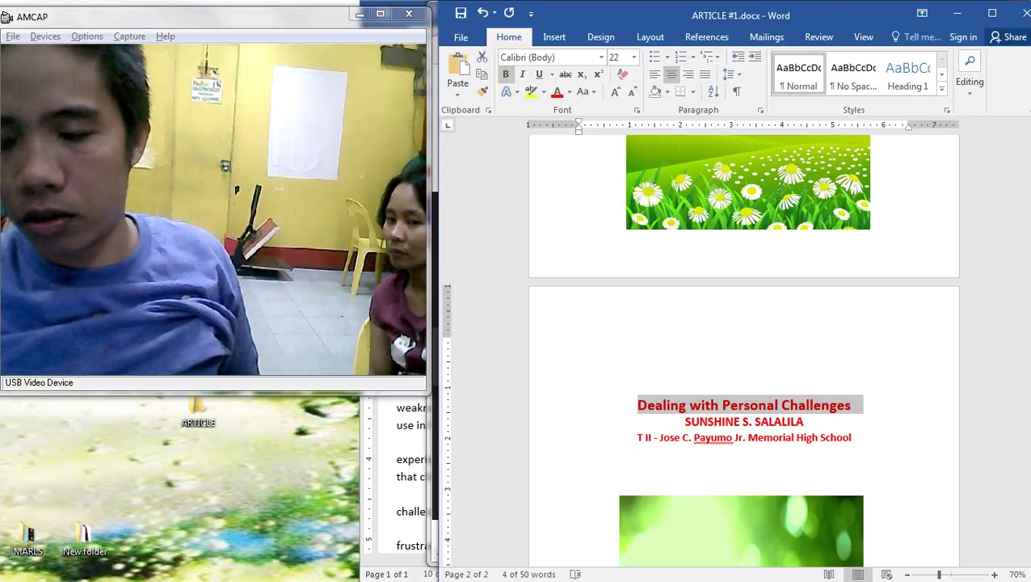
Move the green picture up over the second page's heading, set its text wrapping to Behind Text and deselect it
left_click_drag(741, 529, 744, 349)
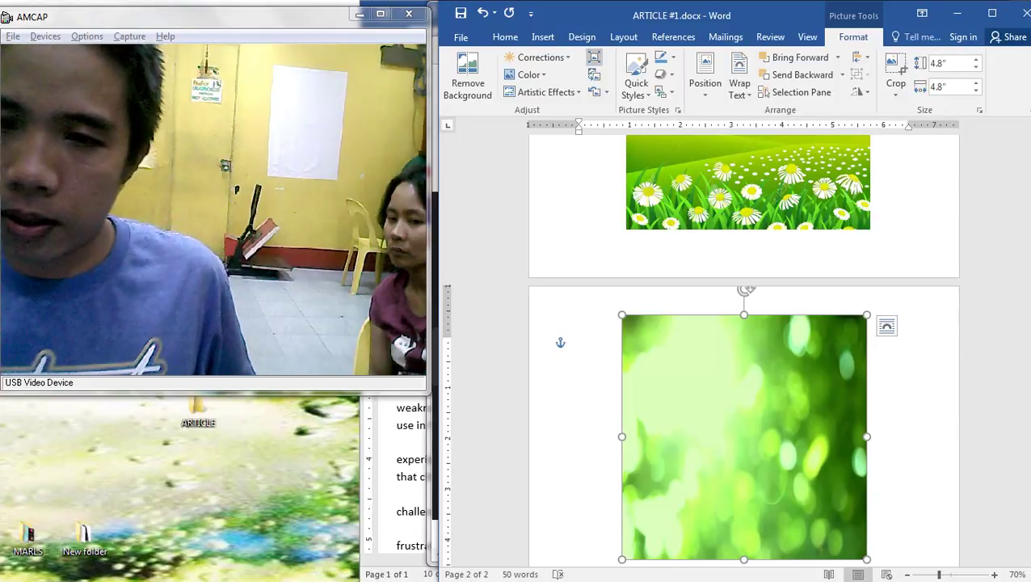
left_click(581, 37)
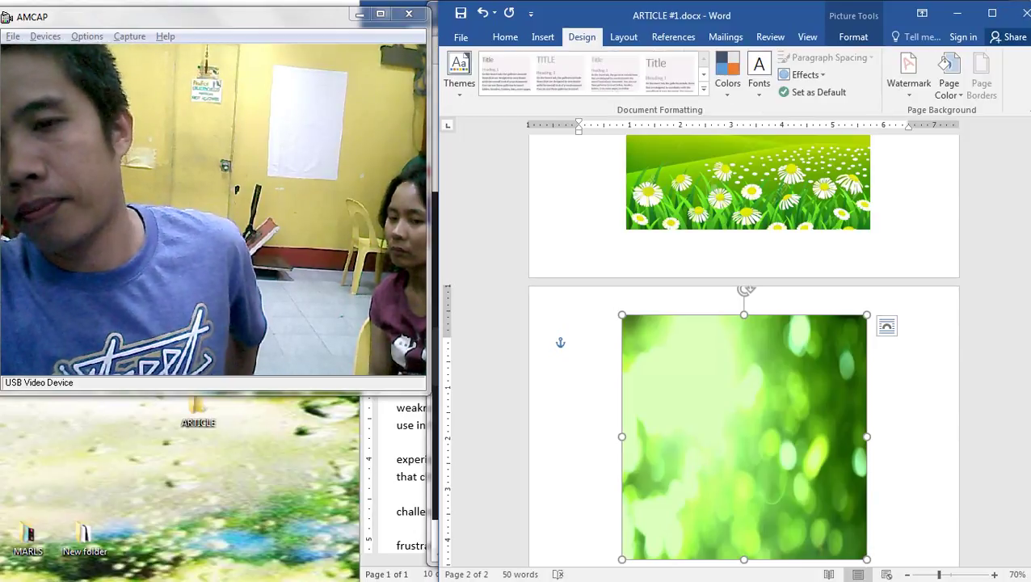
left_click(543, 36)
left_click(624, 37)
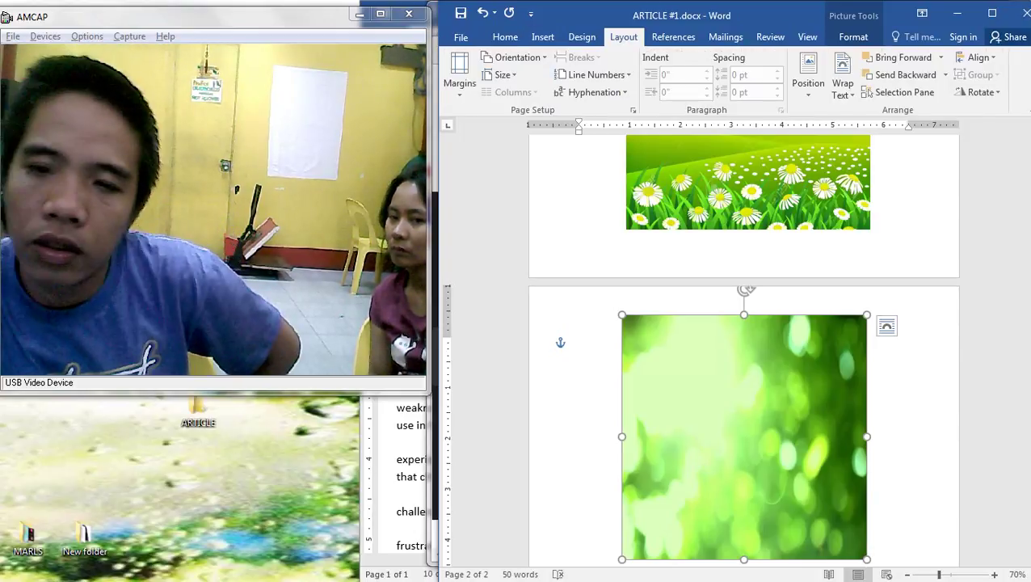
left_click(581, 37)
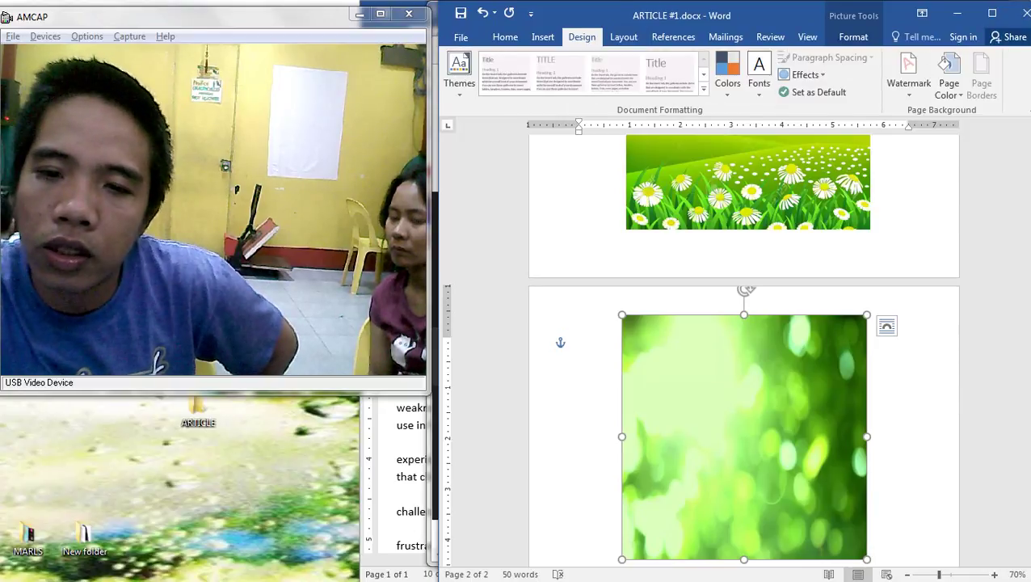
left_click(623, 37)
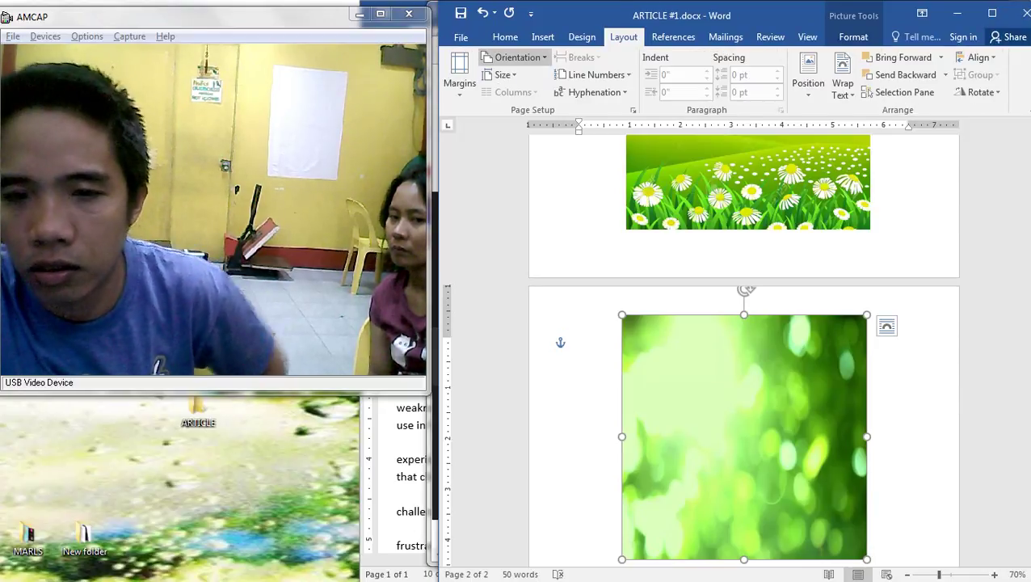
left_click(843, 83)
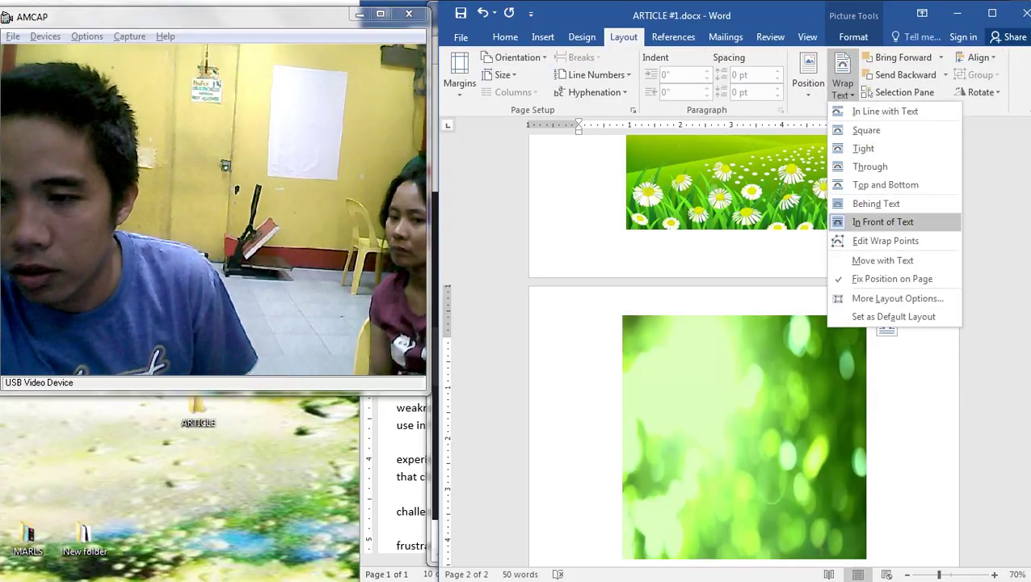
left_click(874, 202)
left_click(745, 366)
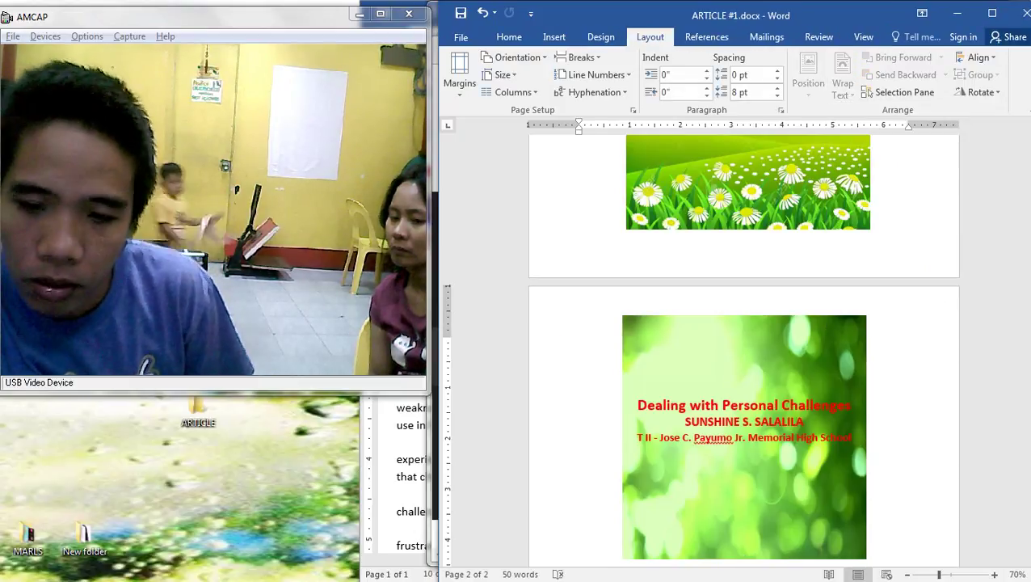
Close the articles #2 document and open articles #3 .docx from the desktop's ARTICLE folder
left_click(396, 485)
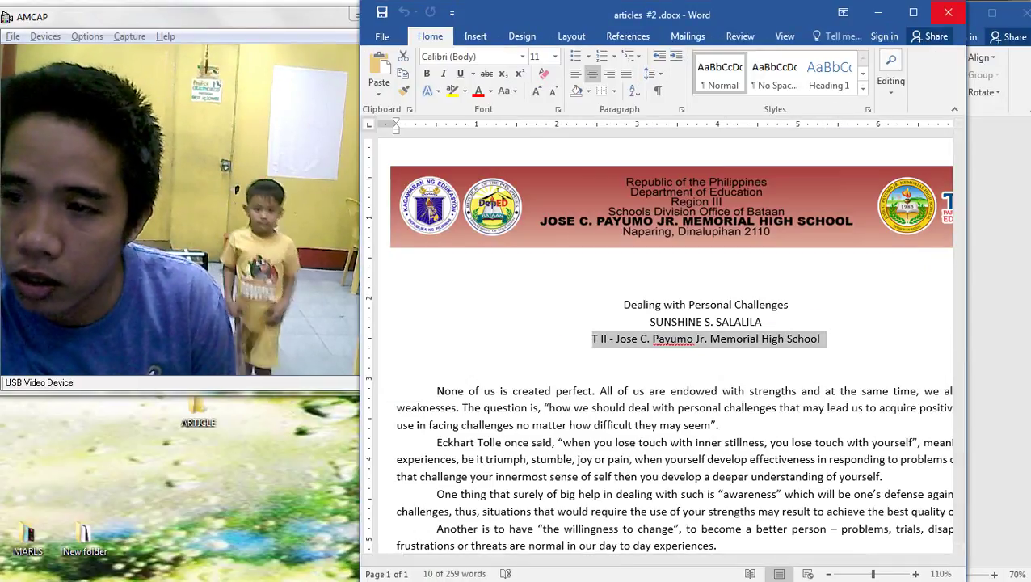
left_click(948, 12)
key("super+e")
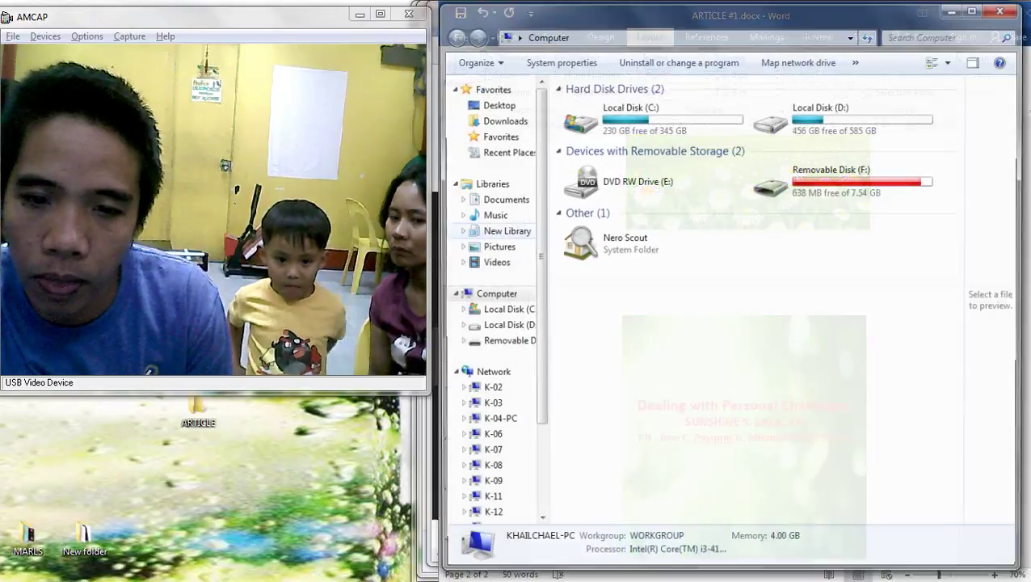
left_click(495, 104)
double_click(619, 223)
left_click(608, 152)
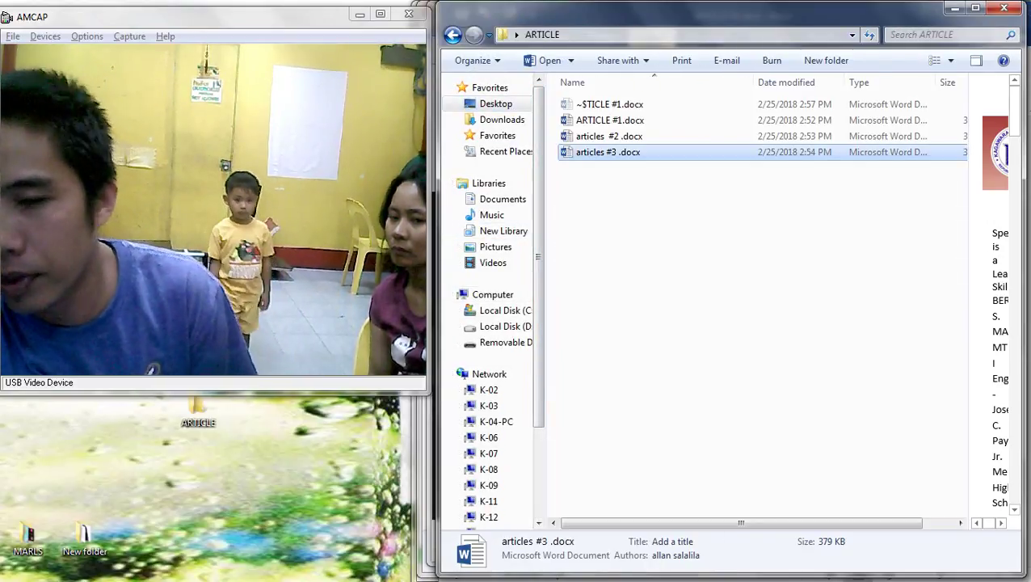
key("Return")
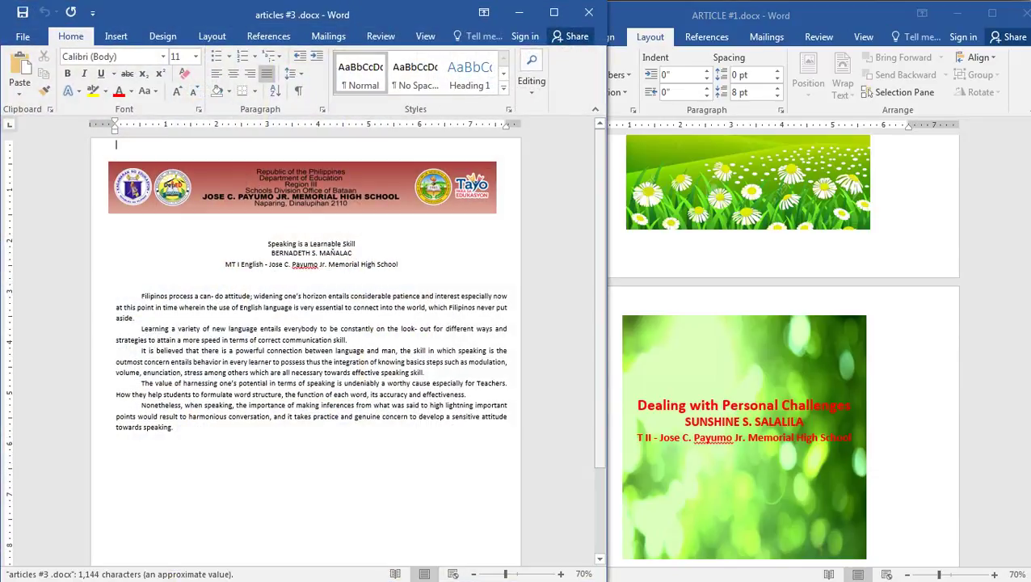
Select the author line under the title in articles #3 .docx and return to the cover document
left_click_drag(302, 14, 729, 24)
left_click_drag(826, 274, 699, 264)
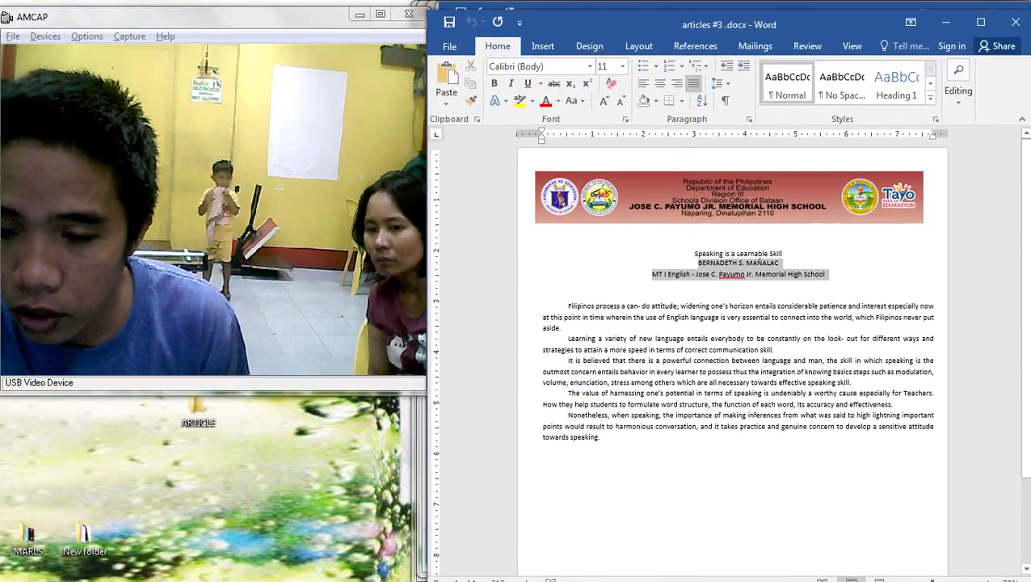
left_click(780, 274)
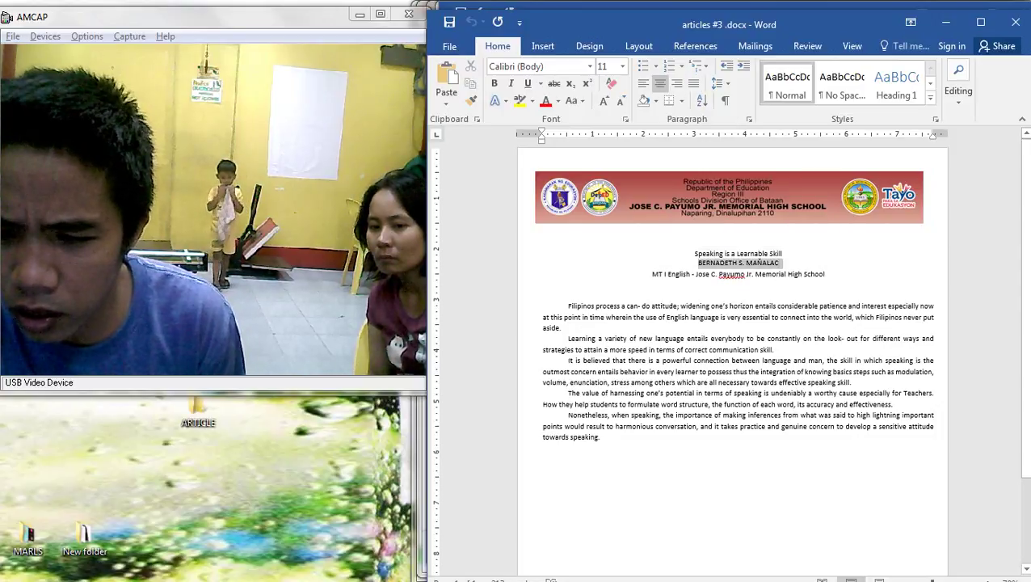
key("alt+Tab")
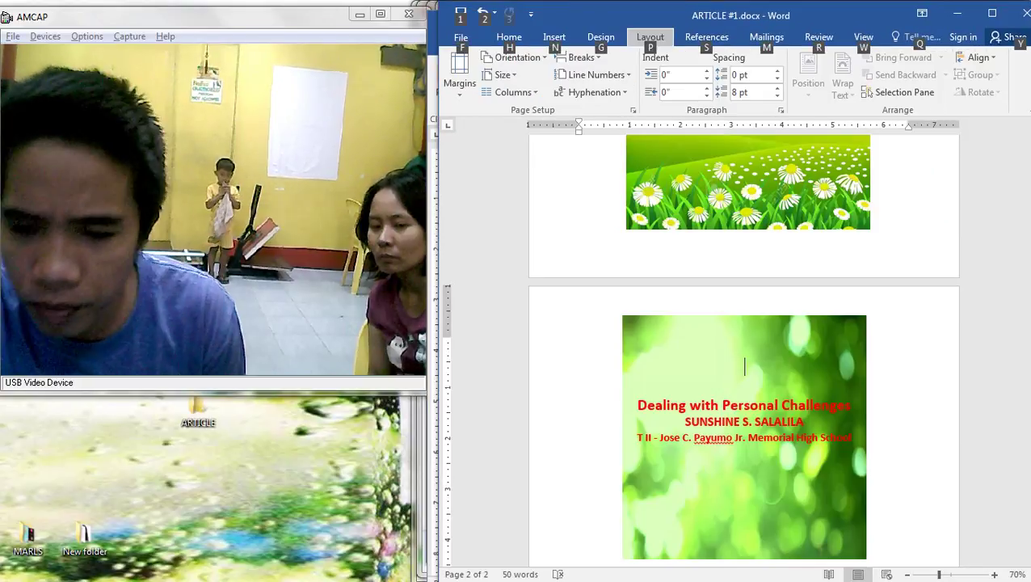
Undo the latest changes in the cover document, leaving the title and author lines on the green cover selected
key("ctrl+z")
key("ctrl+z")
key("ctrl+z")
key("ctrl+z")
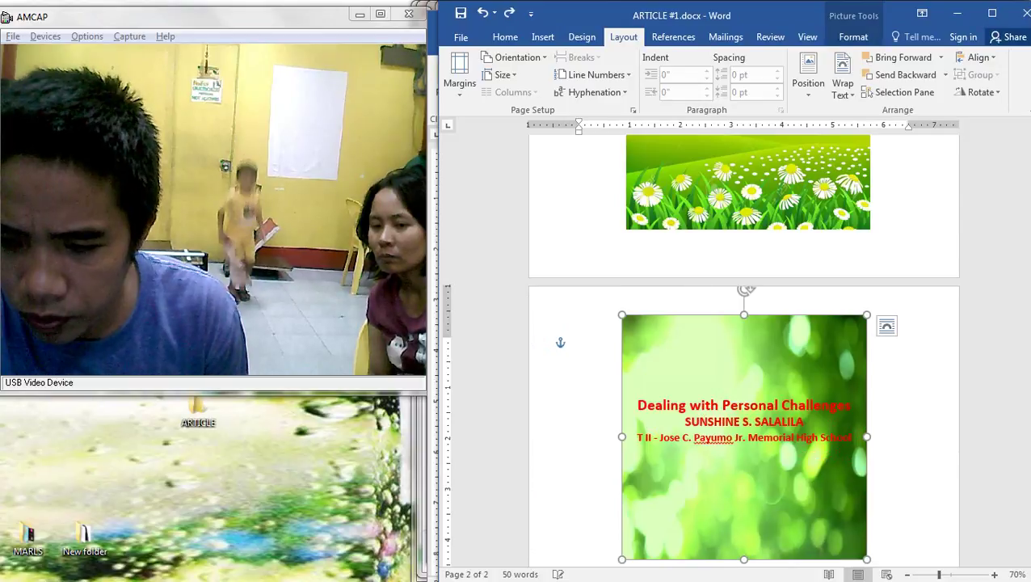
right_click(651, 404)
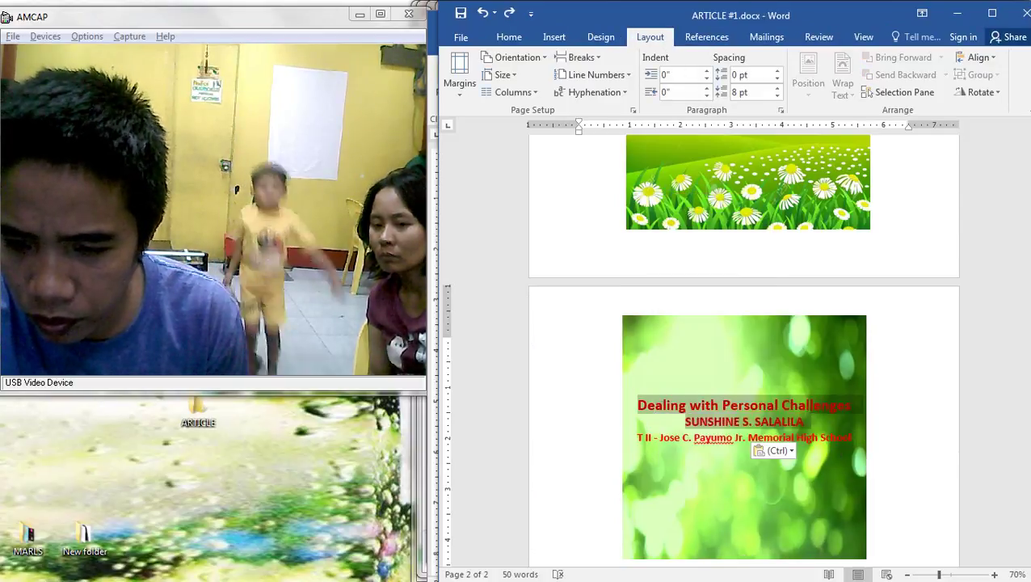
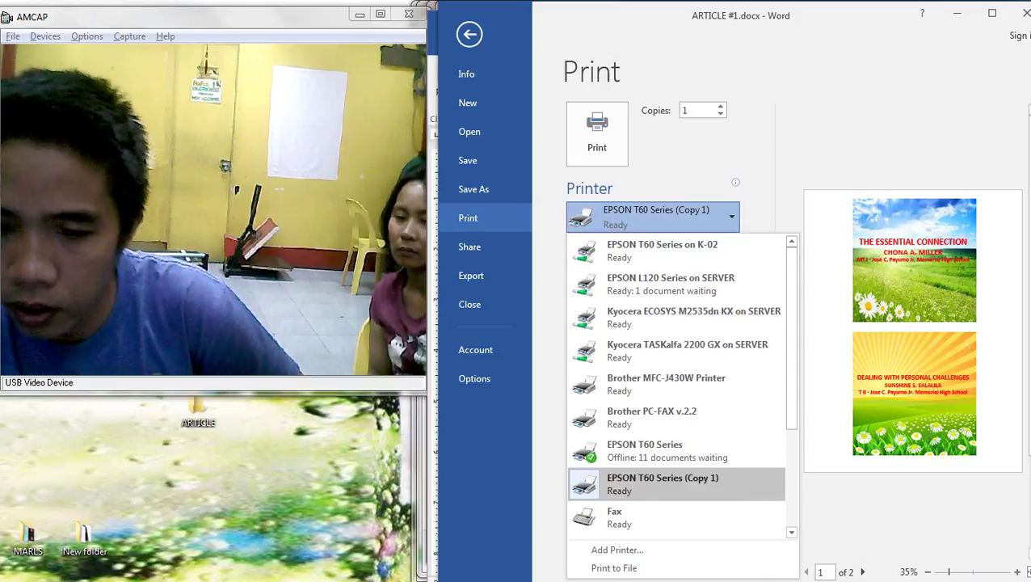
Print the cover document on the EPSON T60 Series on K-02 printer in Best Photo quality
left_click(646, 244)
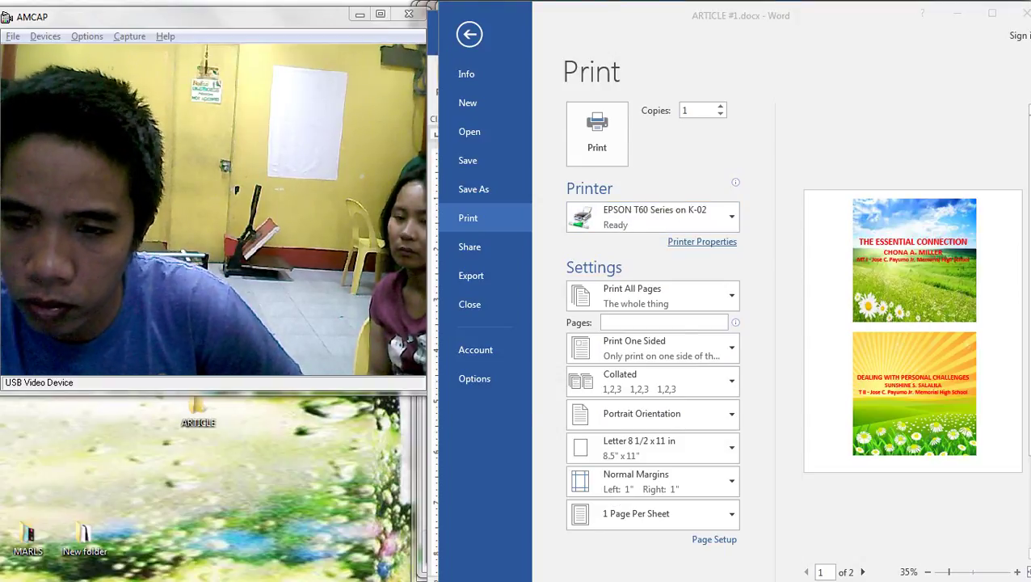
left_click(702, 241)
left_click(749, 97)
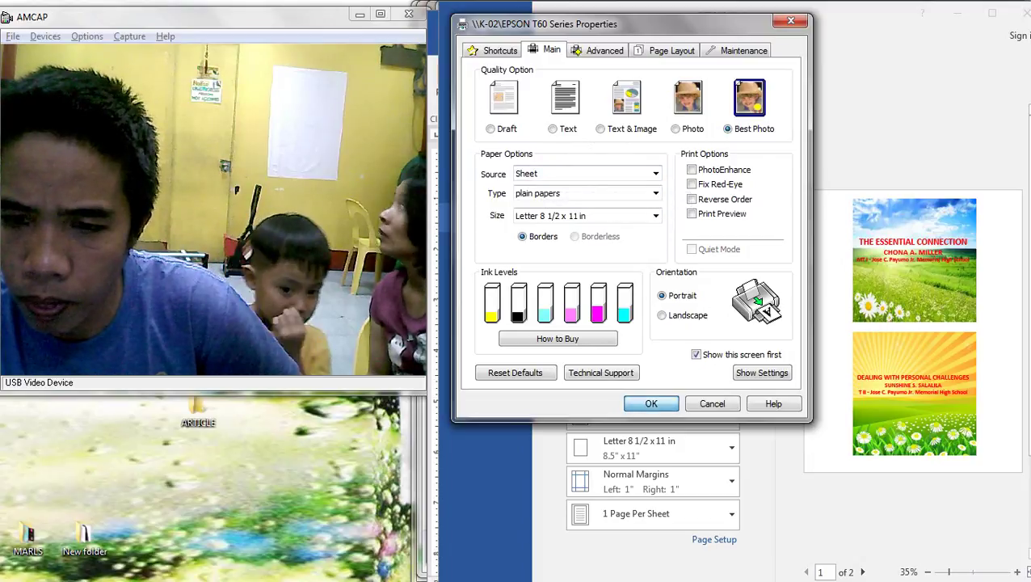
left_click(652, 403)
left_click(597, 133)
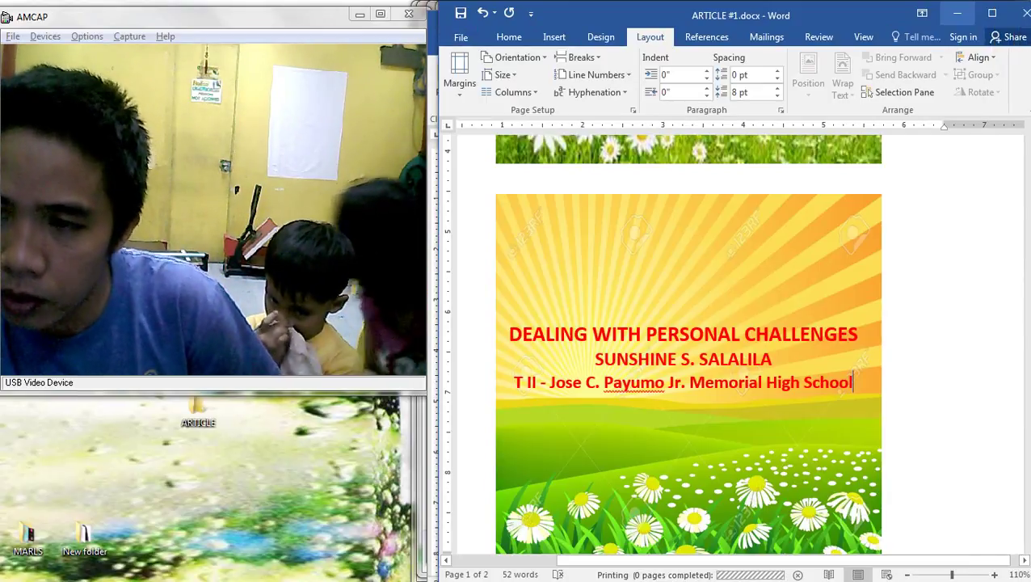
Switch to Nero Burning ROM, remove ARTICLE #1.docx from the compilation and dismiss the printer status message
left_click(958, 13)
key("alt+Tab")
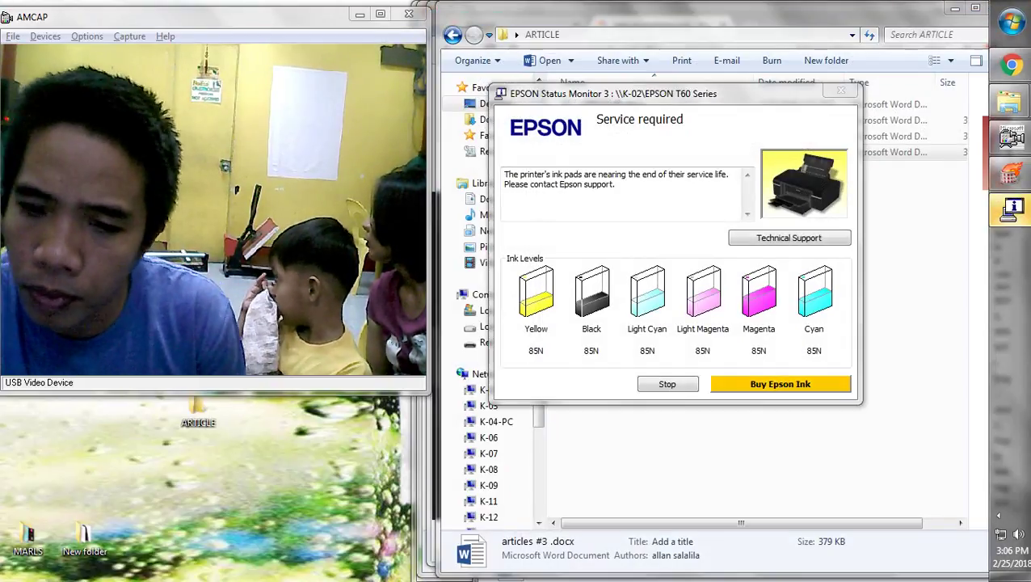
mouse_move(1010, 137)
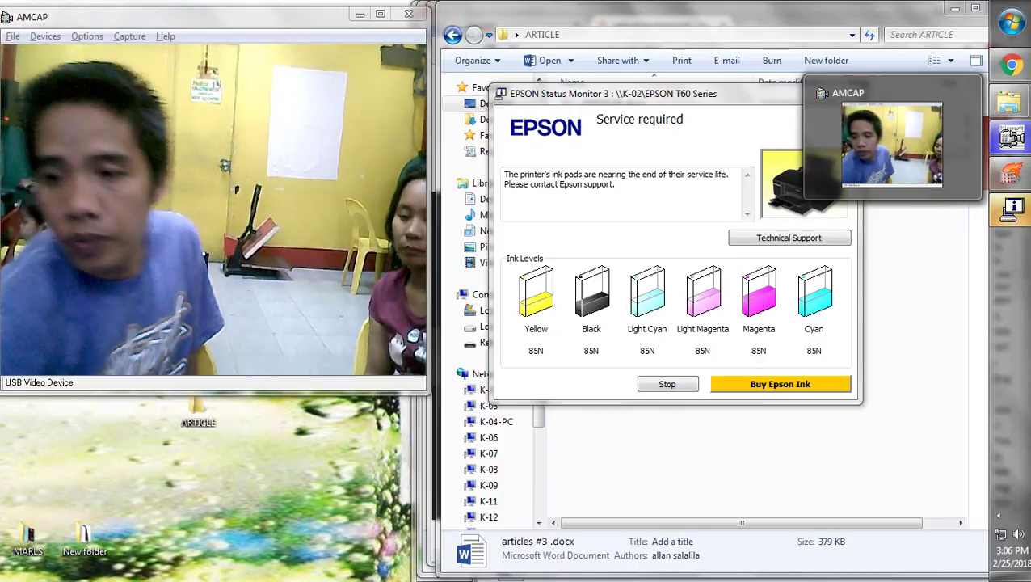
left_click(1012, 174)
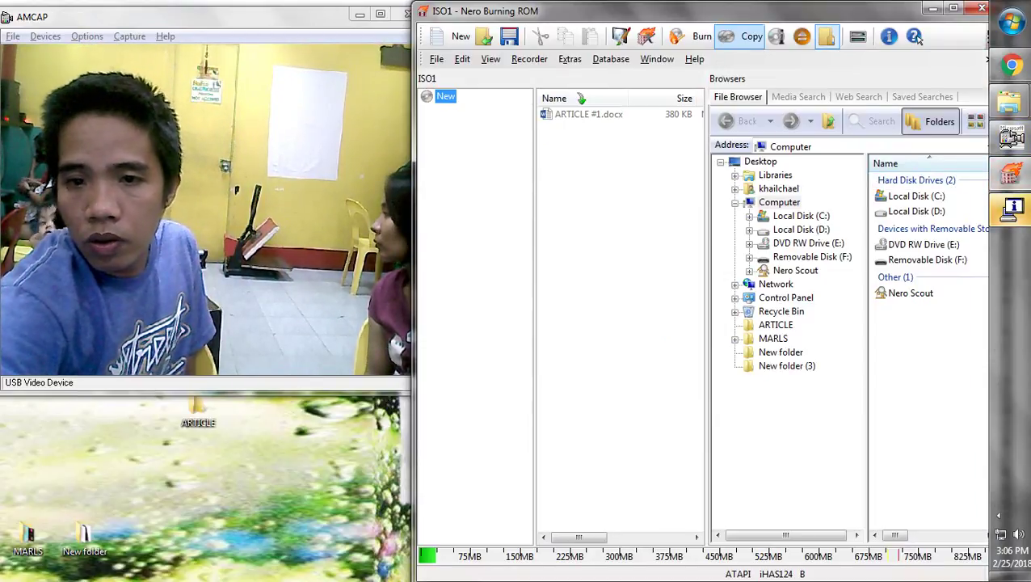
left_click(588, 114)
key("Delete")
key("Escape")
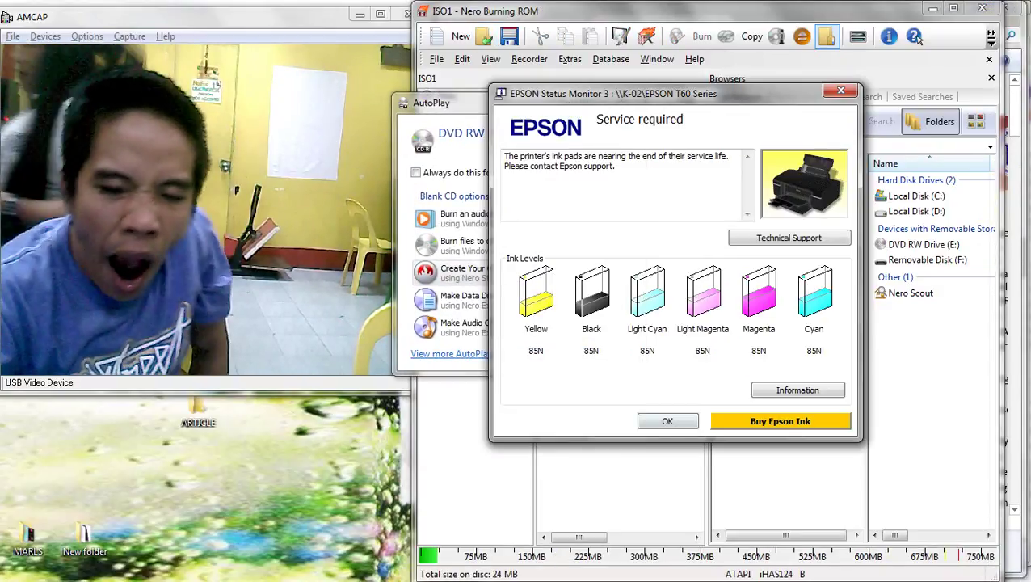
left_click(667, 421)
Arrange the ARTICLE folder above Nero and add articles #2 .docx to the disc compilation
left_click_drag(780, 11, 816, 230)
left_click(808, 12)
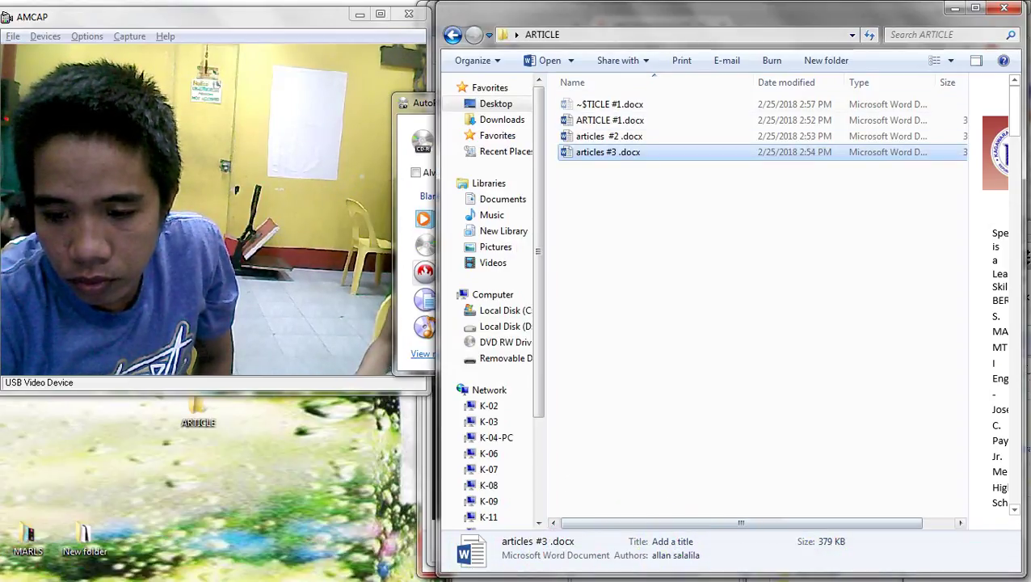
left_click_drag(687, 574, 687, 229)
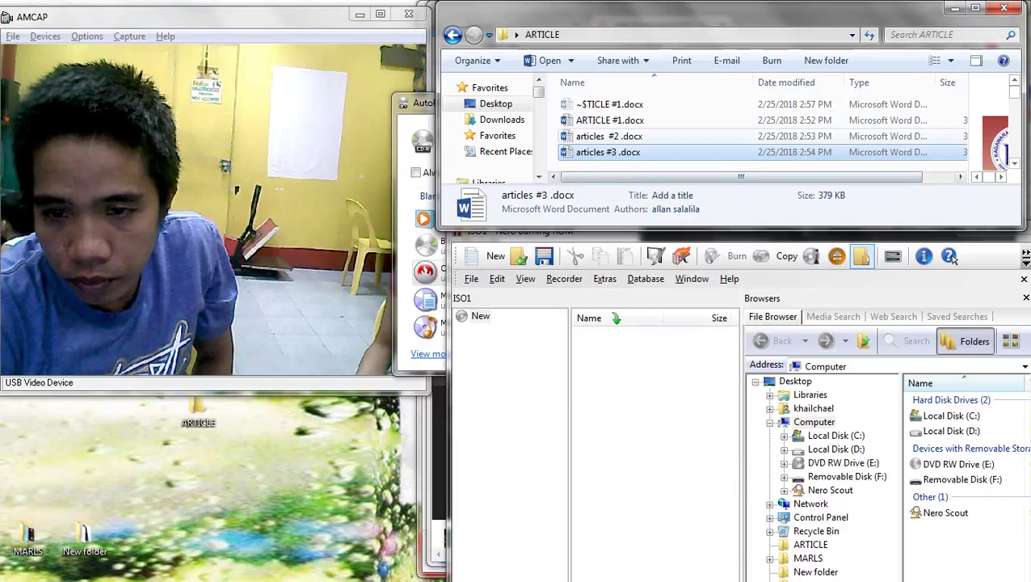
left_click(622, 137)
left_click_drag(614, 137, 634, 371)
left_click(324, 202)
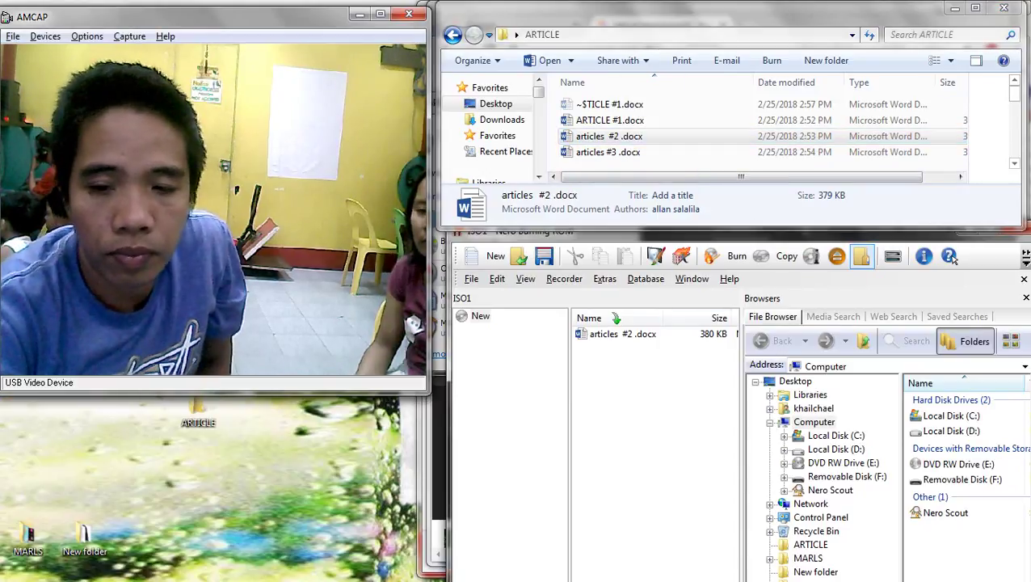
Try to burn the compilation with articles #2 .docx to the CD
left_click(687, 388)
left_click_drag(780, 232, 761, 12)
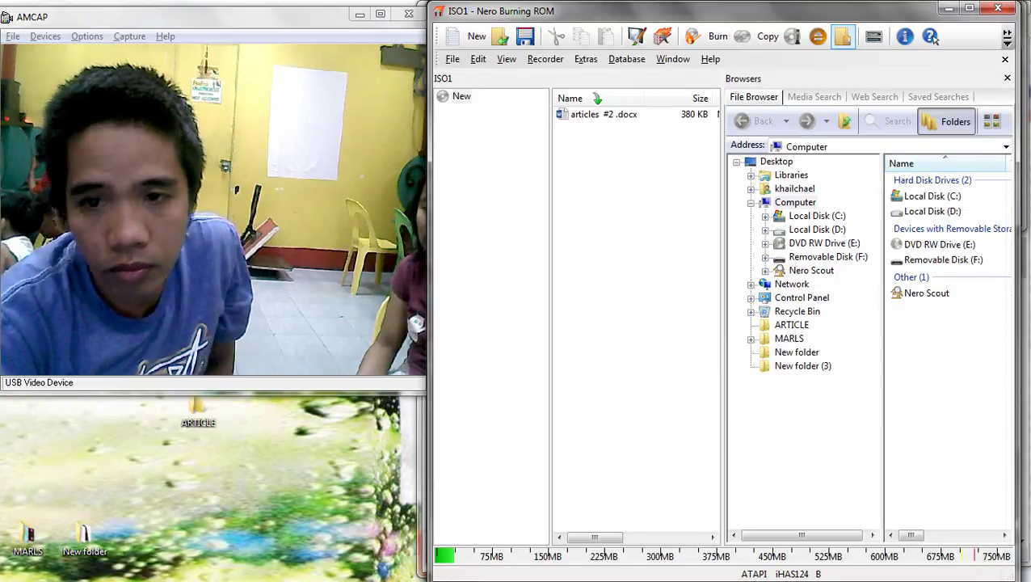
left_click(709, 36)
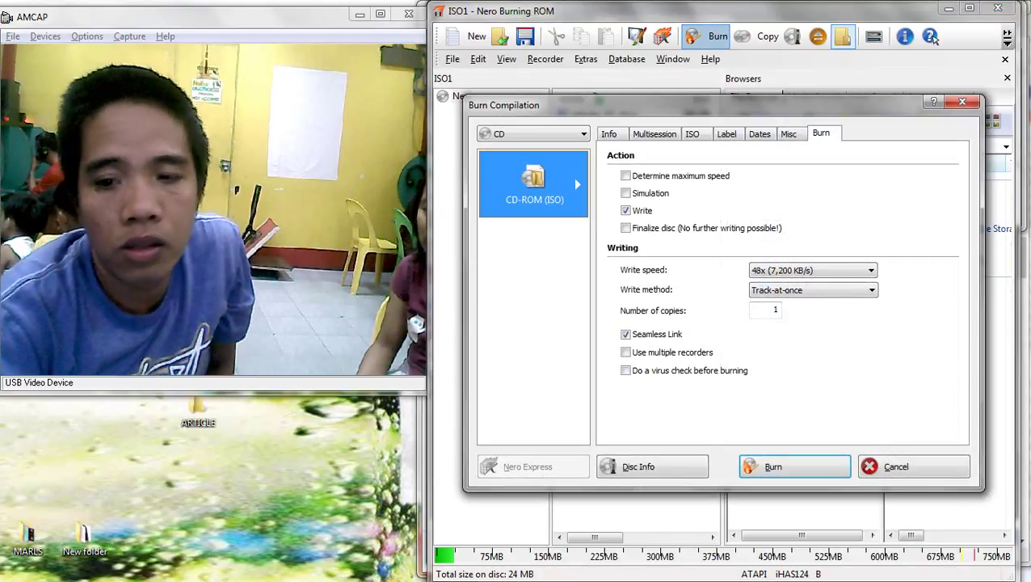
left_click(794, 467)
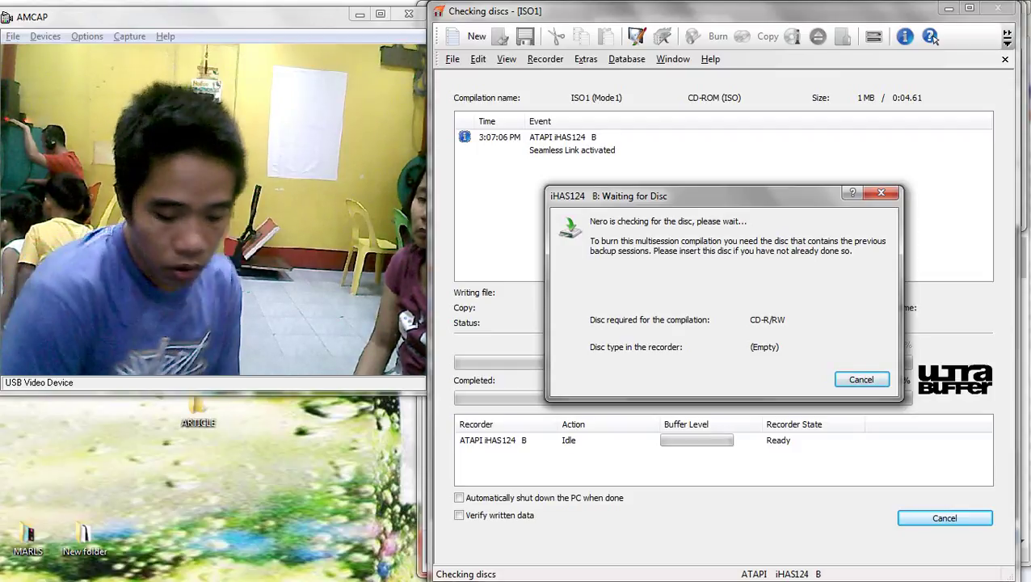
key("super+e")
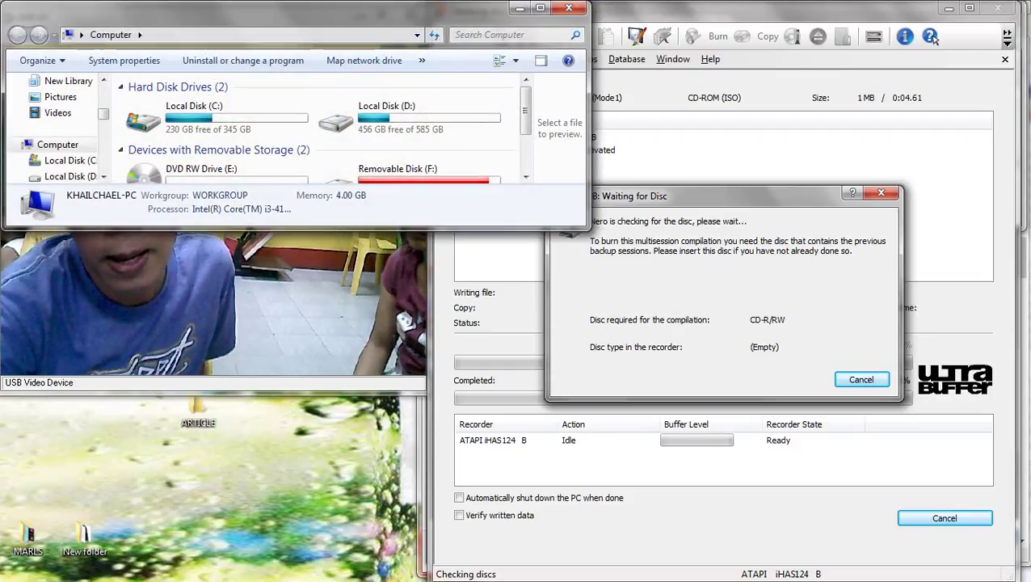
left_click_drag(290, 10, 664, 67)
left_click(942, 65)
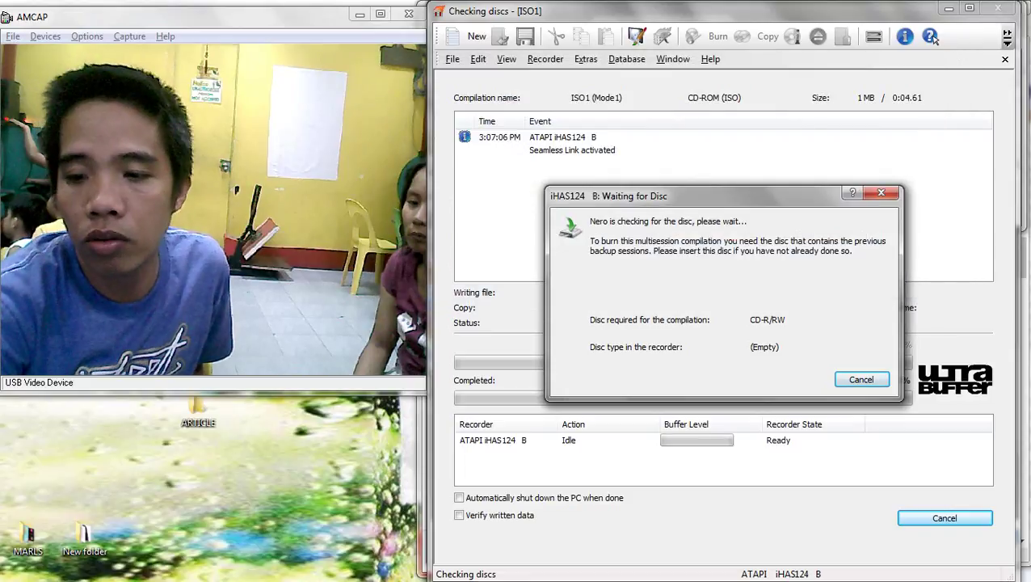
Cancel the pending burn and close Nero Burning ROM to return to Nero StartSmart
left_click(861, 379)
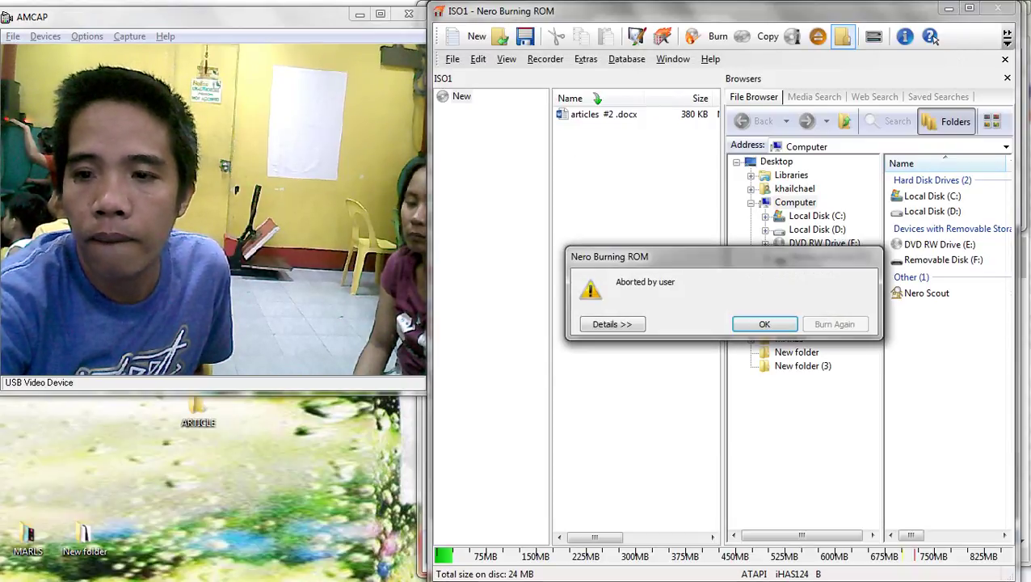
key("Return")
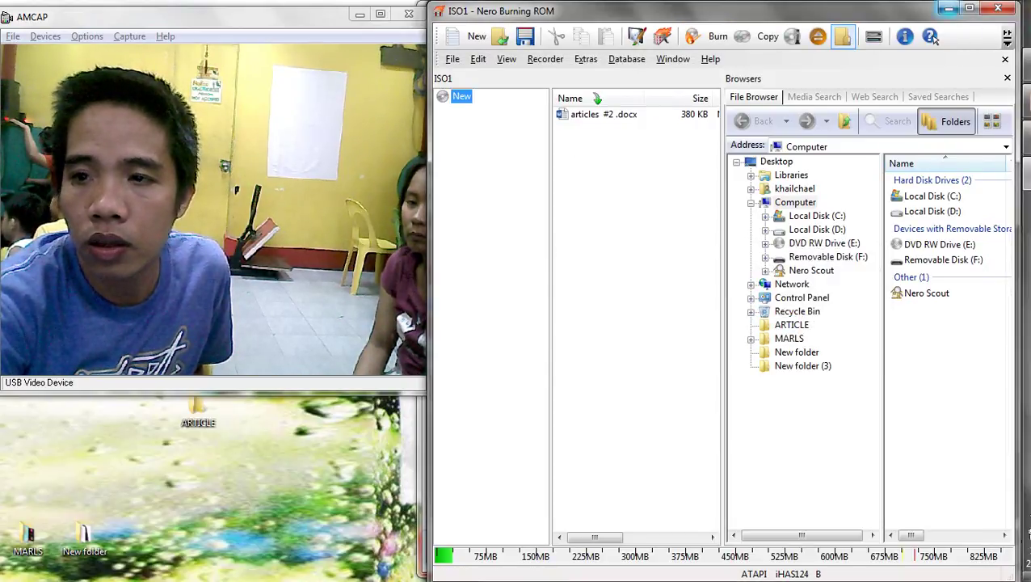
left_click(997, 8)
left_click(741, 332)
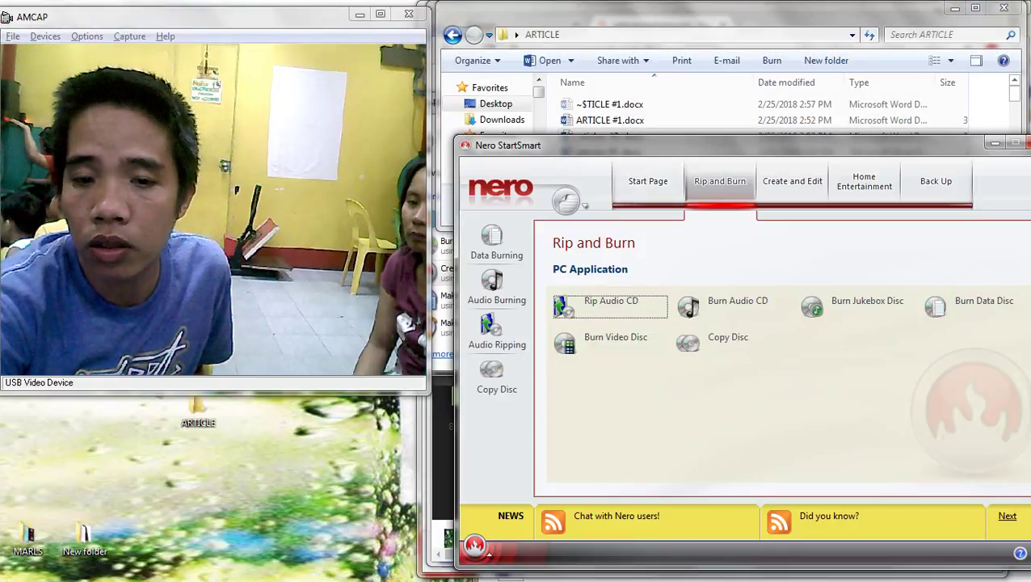
Start a new data disc compilation in Nero Burning ROM and add articles #2 .docx from the ARTICLE folder
left_click(983, 303)
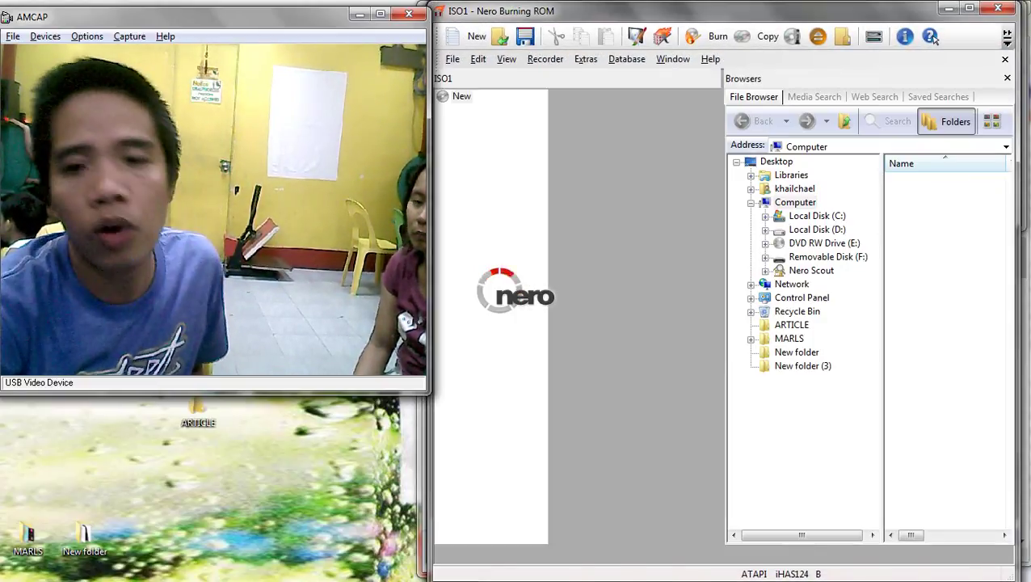
mouse_move(725, 1)
left_mouse_down()
mouse_move(724, 305)
mouse_move(725, 203)
left_mouse_up()
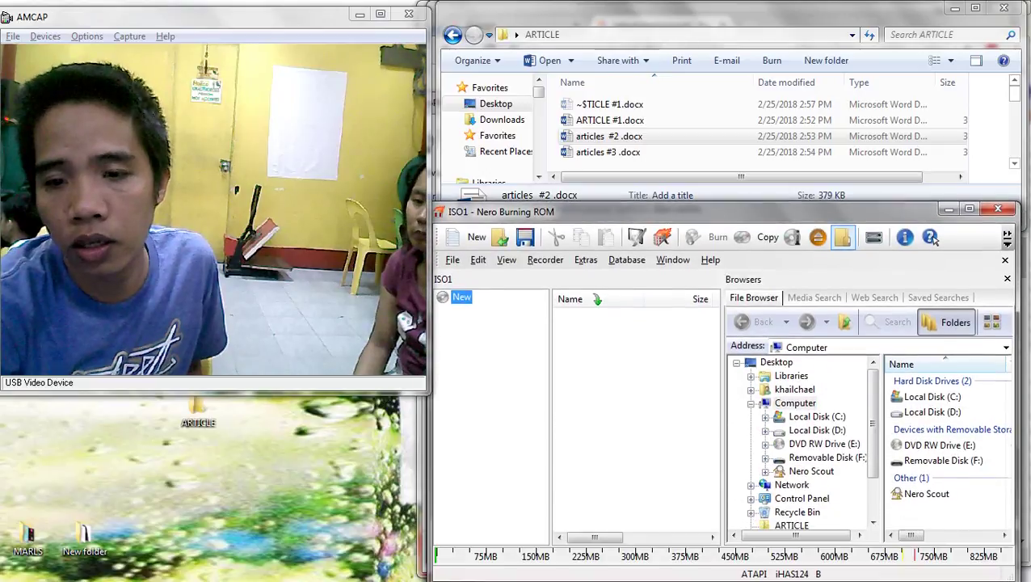
mouse_move(609, 137)
left_mouse_down()
mouse_move(622, 149)
mouse_move(631, 380)
left_mouse_up()
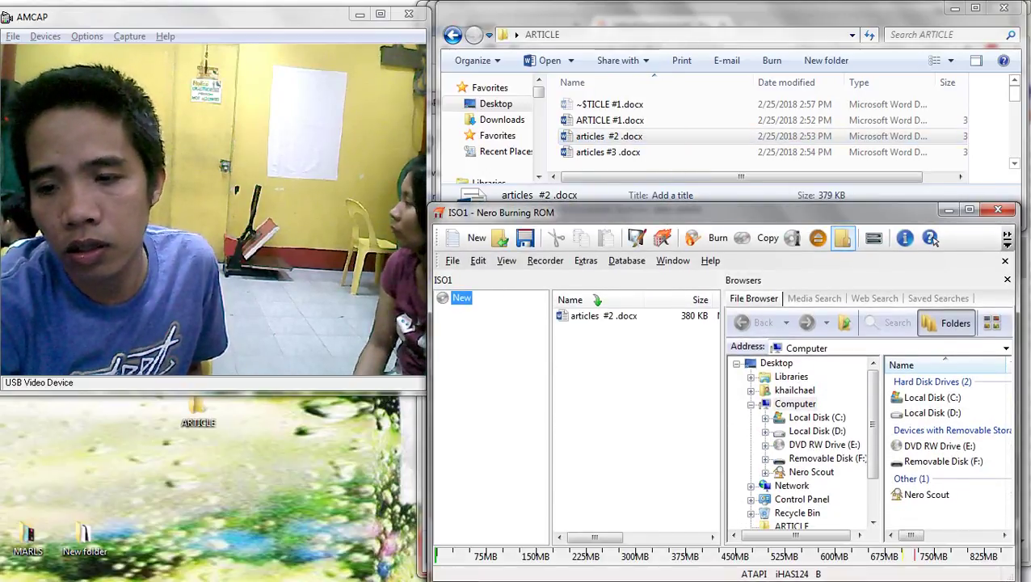
Burn the compilation with articles #2 .docx to the CD and dismiss the completion message
left_click_drag(686, 212, 696, 130)
left_click(716, 155)
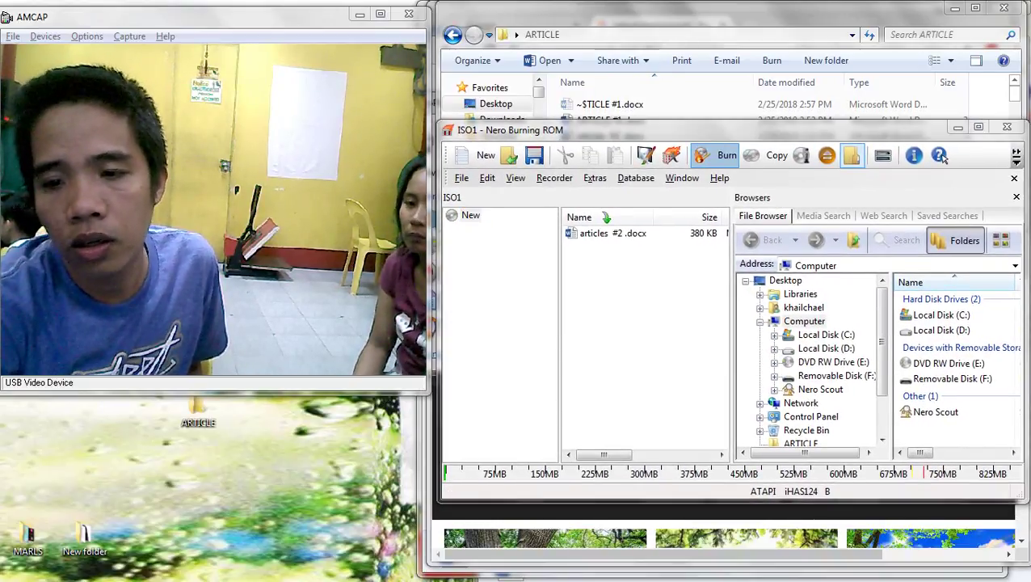
left_click(727, 155)
left_click(771, 486)
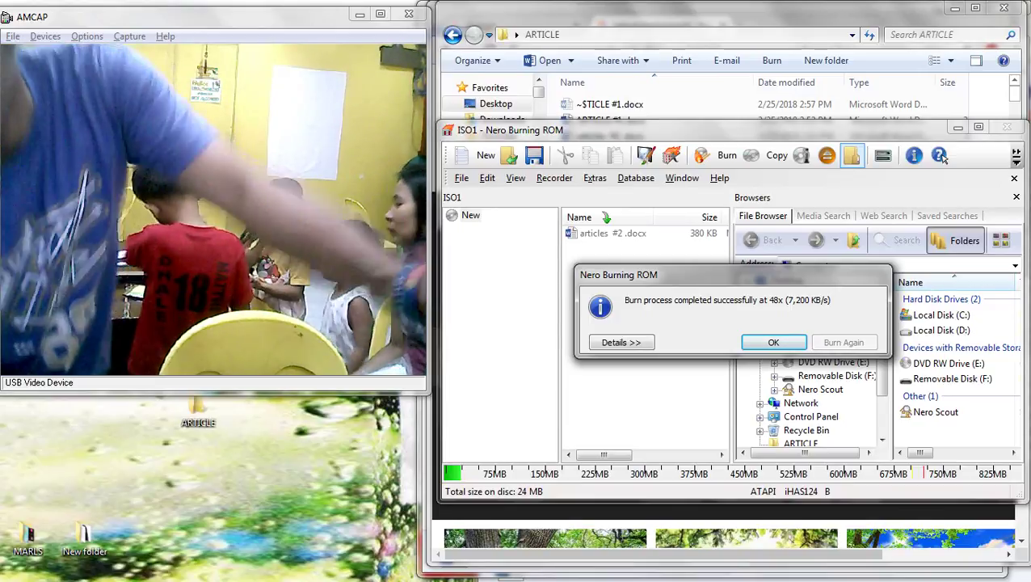
key("Return")
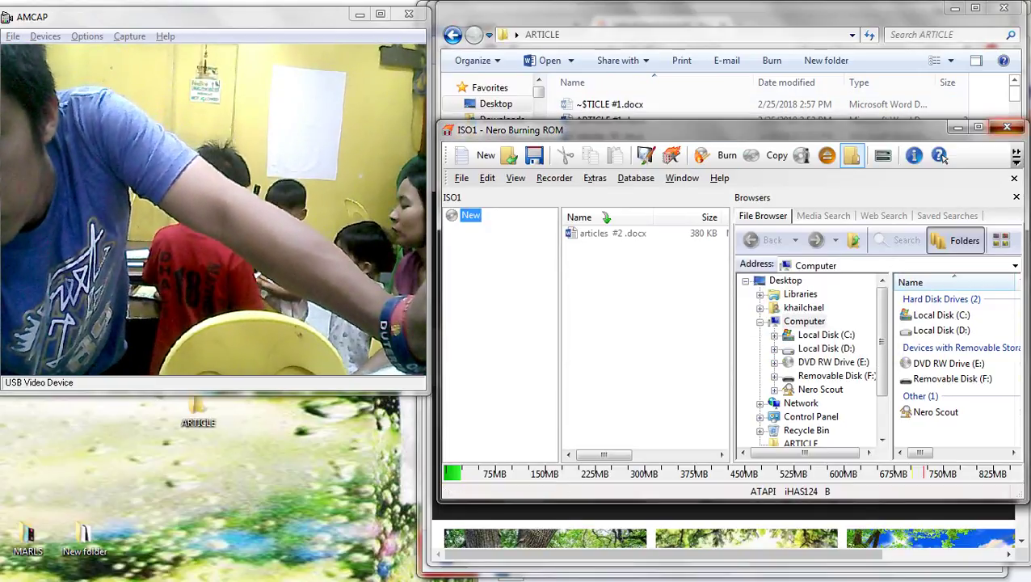
Close Nero Burning ROM without saving the compilation, and minimize Nero StartSmart
left_click(1007, 126)
left_click(751, 348)
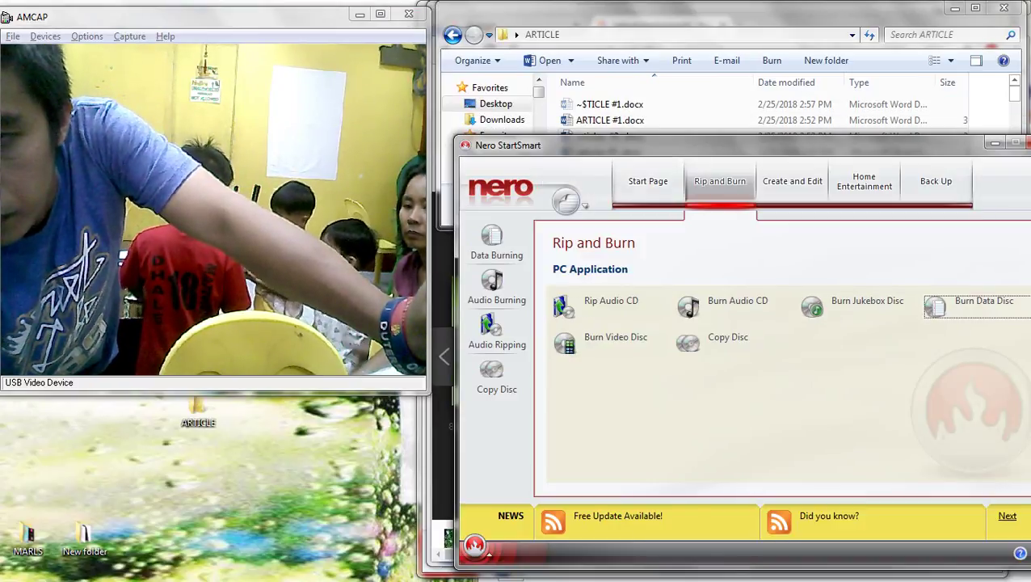
left_click(995, 143)
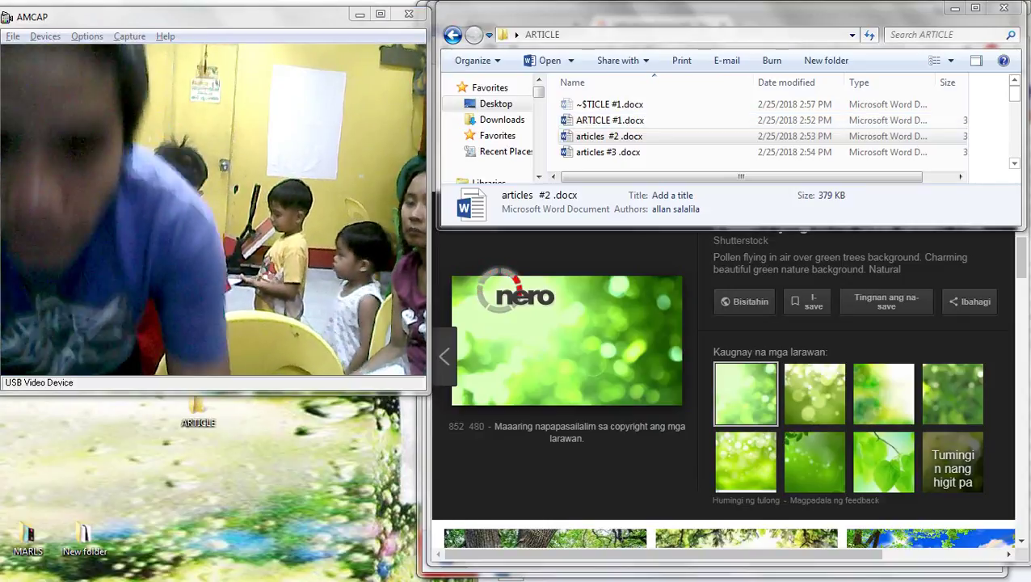
left_click(999, 516)
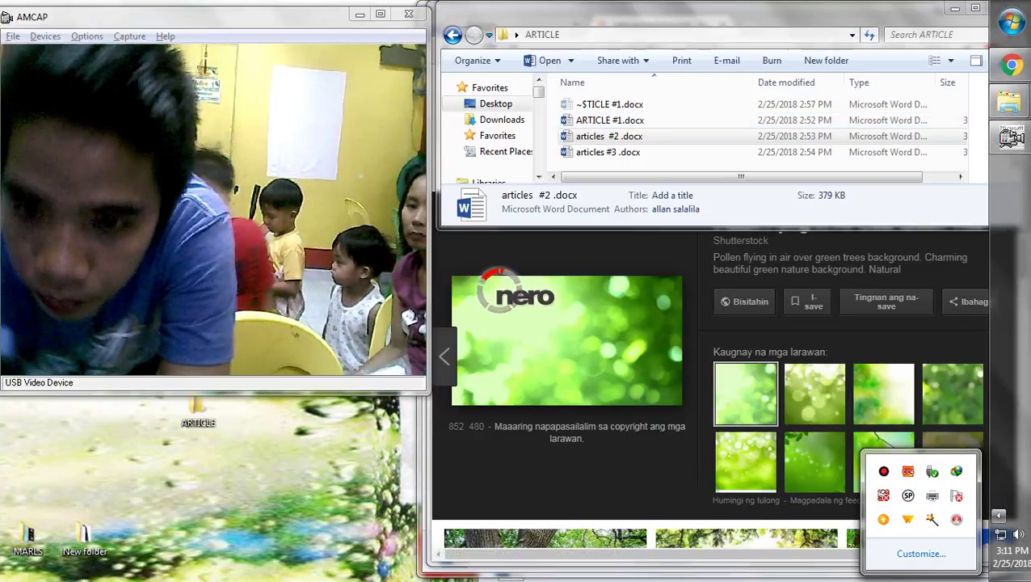
Close the nature background browser window and the duplicate ARTICLE folder windows, keeping the small ARTICLE window
left_click(775, 12)
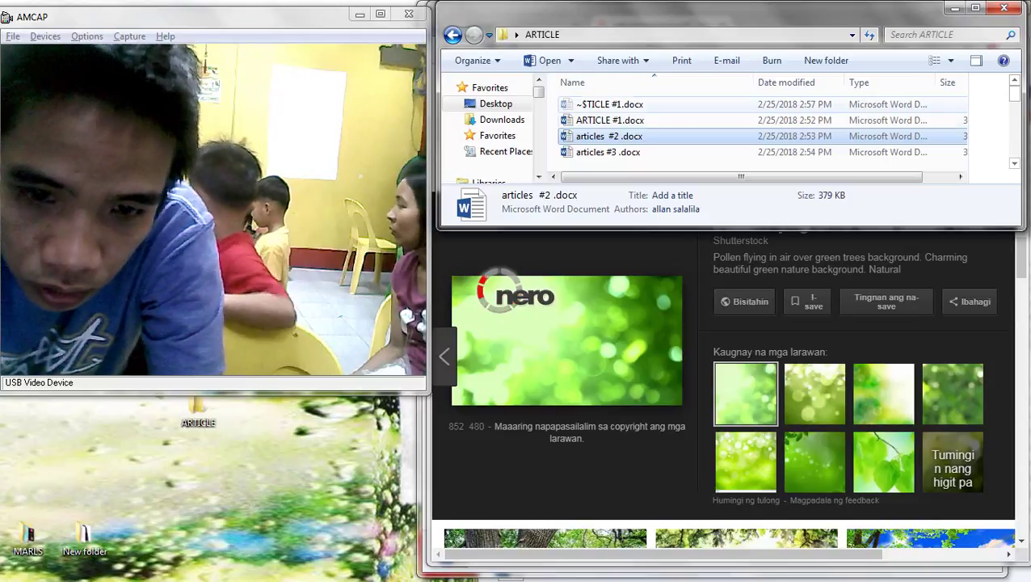
left_click(897, 257)
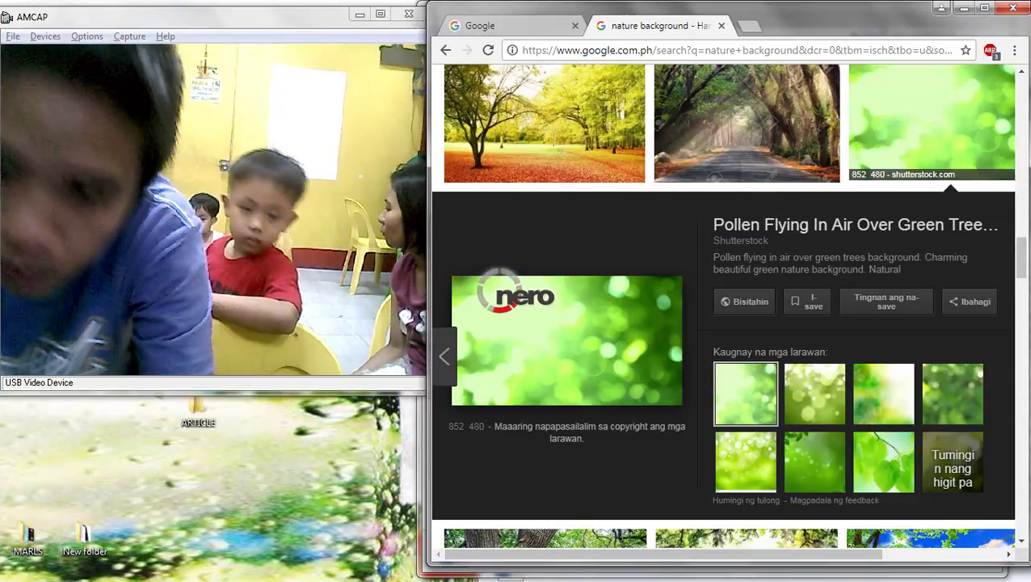
key("alt+Tab")
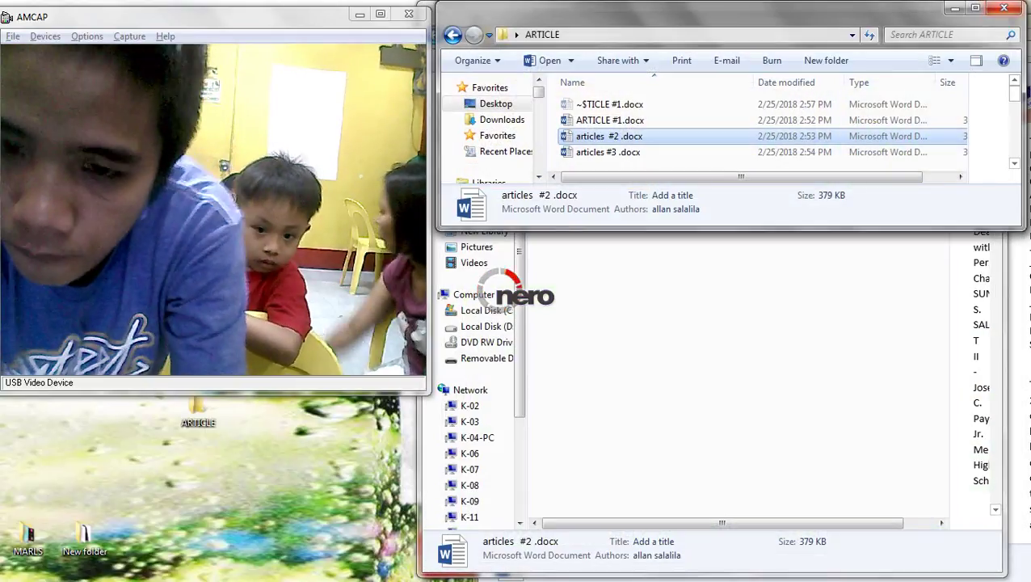
left_click(727, 323)
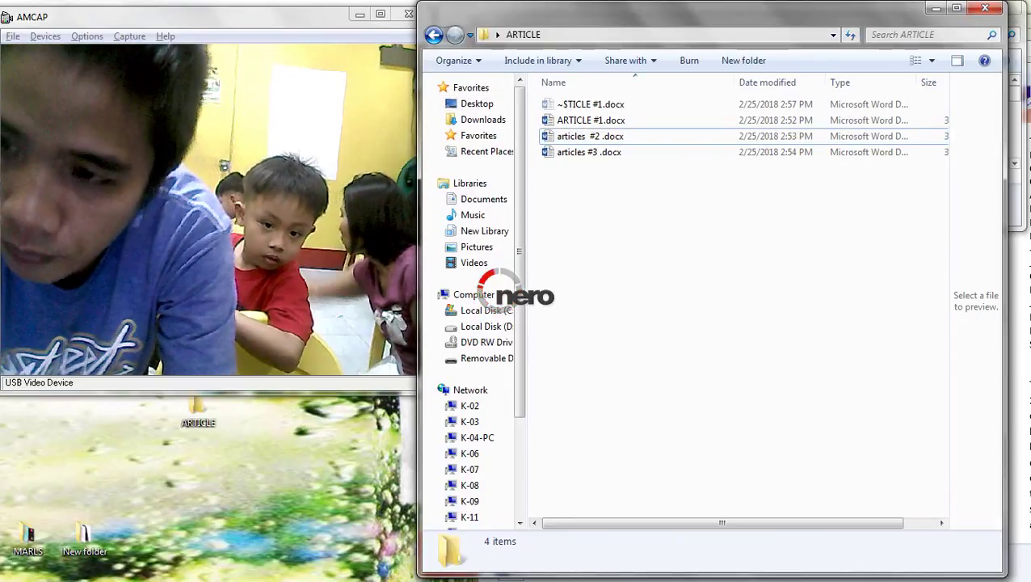
left_click(985, 8)
key("alt+Tab")
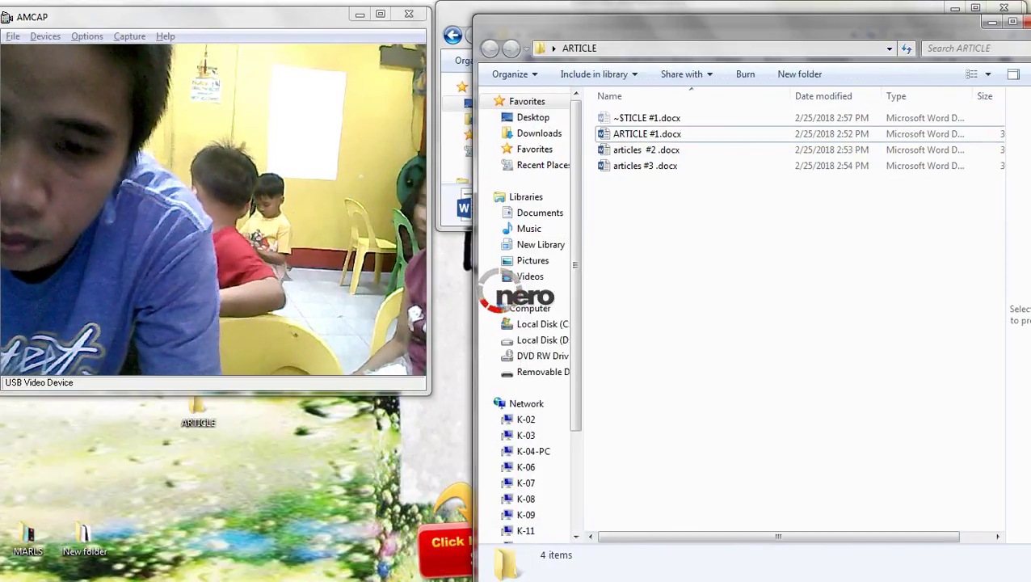
left_click(1025, 22)
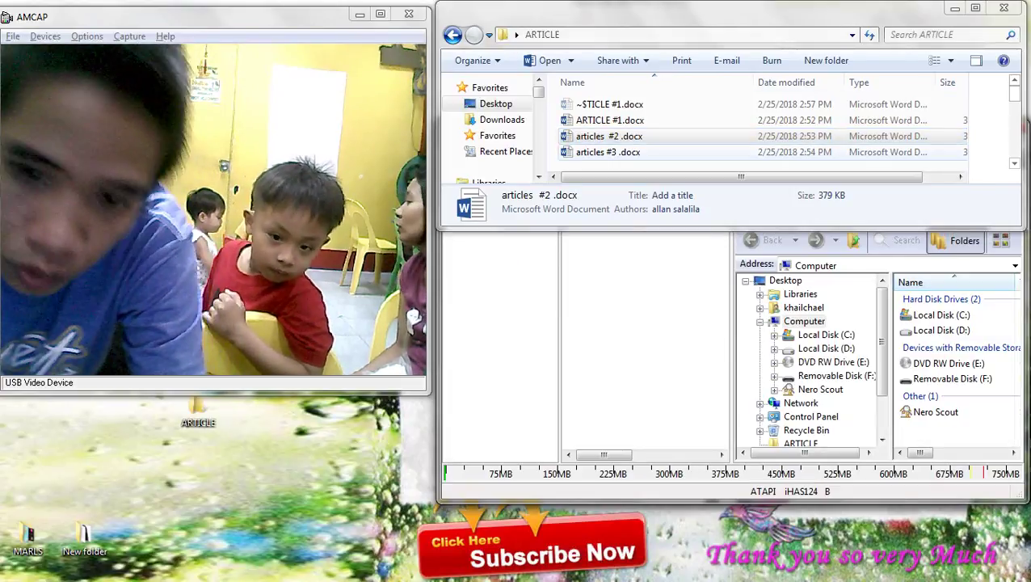
Switch to the empty Nero Burning ROM compilation and add articles #3 .docx from the ARTICLE folder
key("alt+Tab")
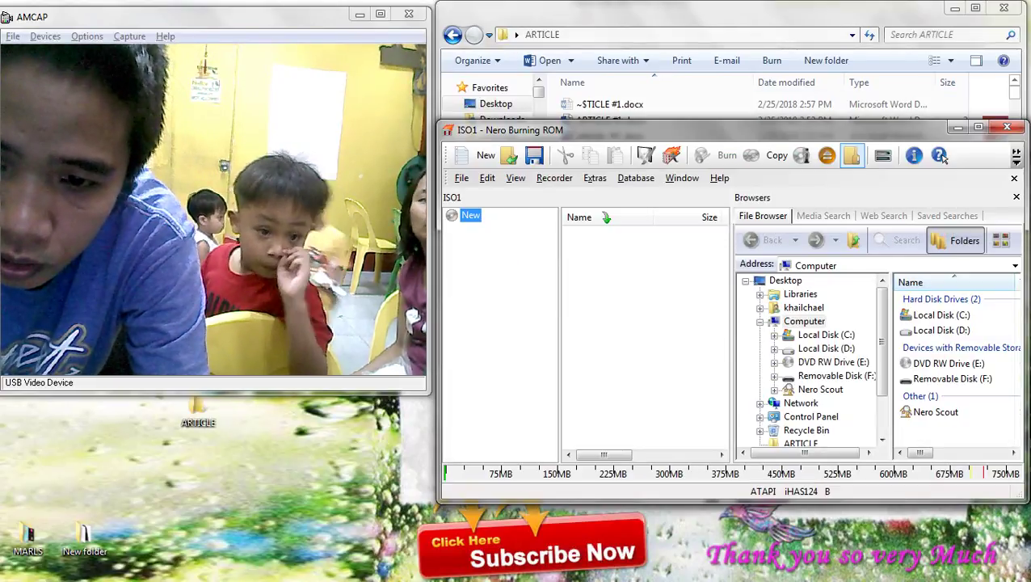
left_click_drag(610, 119, 707, 102)
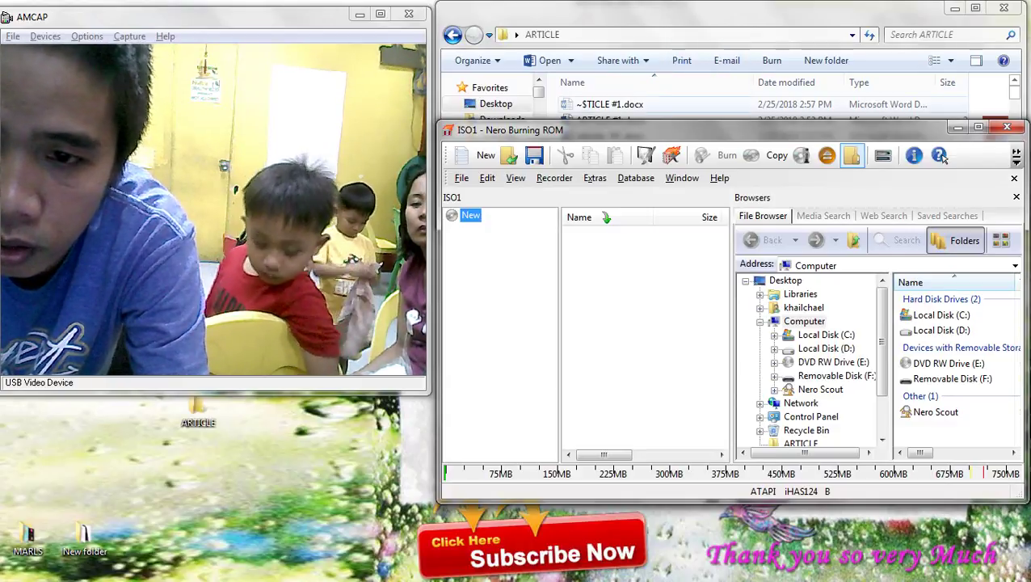
left_click(1010, 98)
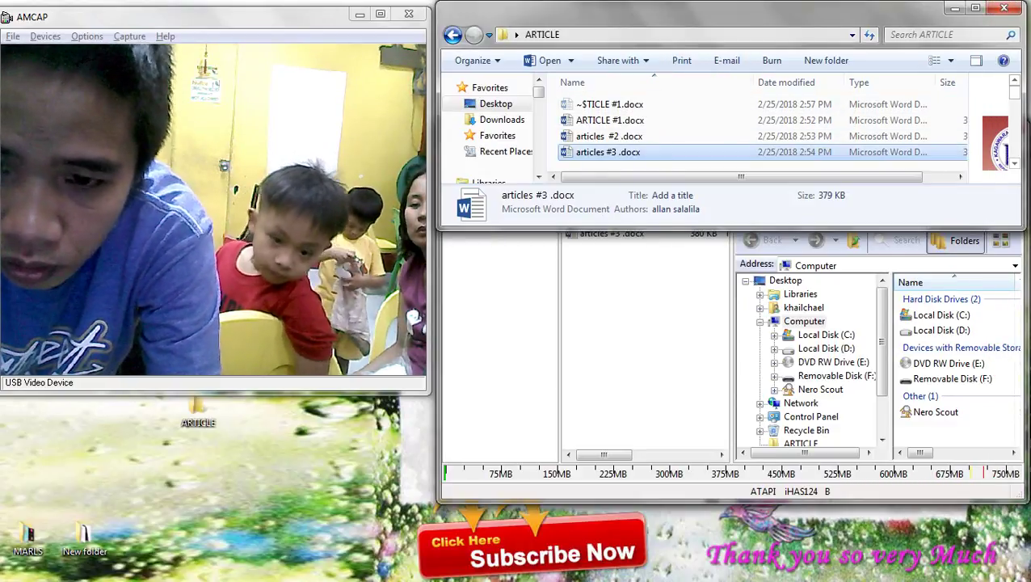
Burn the compilation with articles #3 .docx to a CD using the existing write settings
key("alt+Tab")
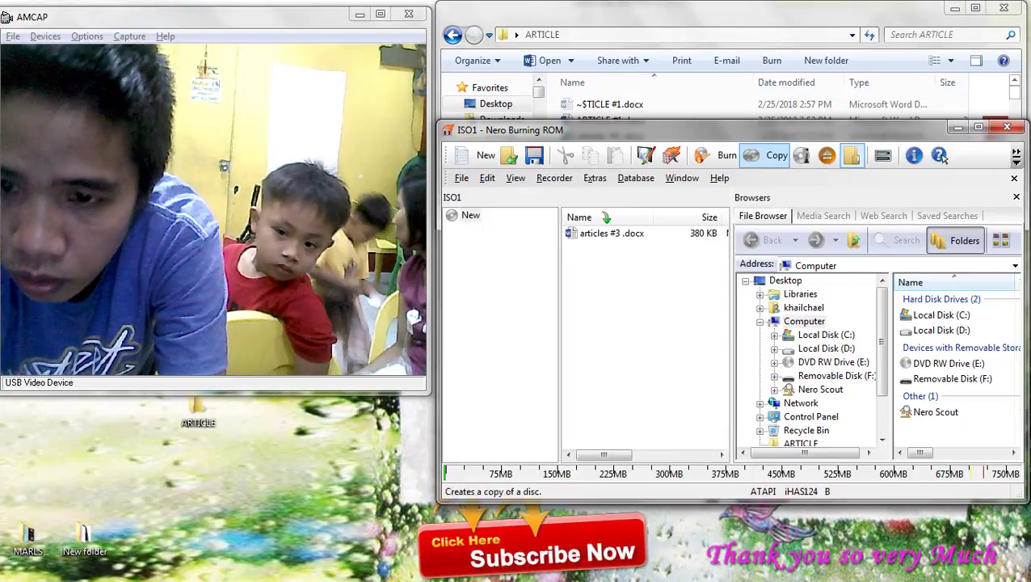
left_click(722, 156)
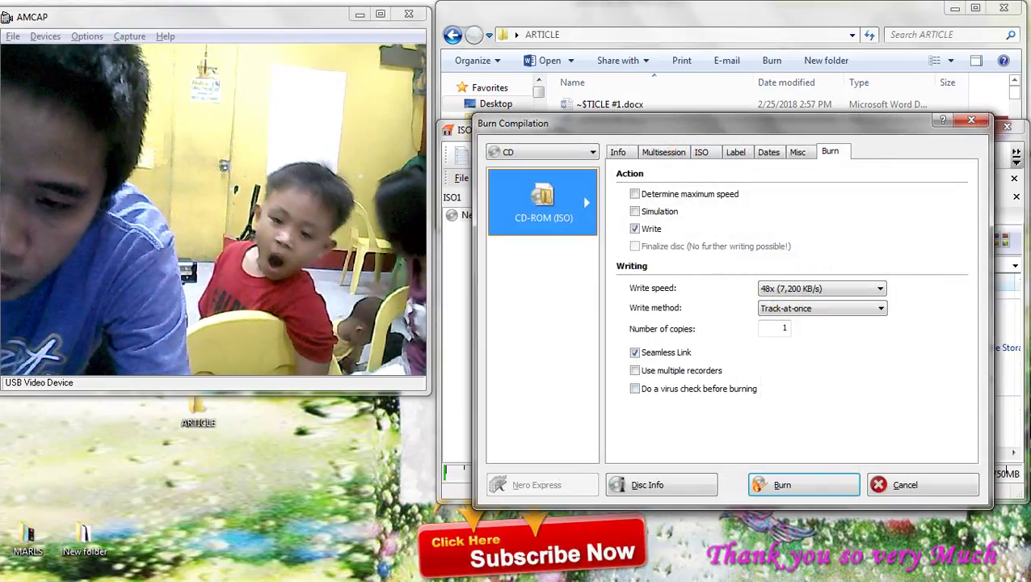
left_click(782, 485)
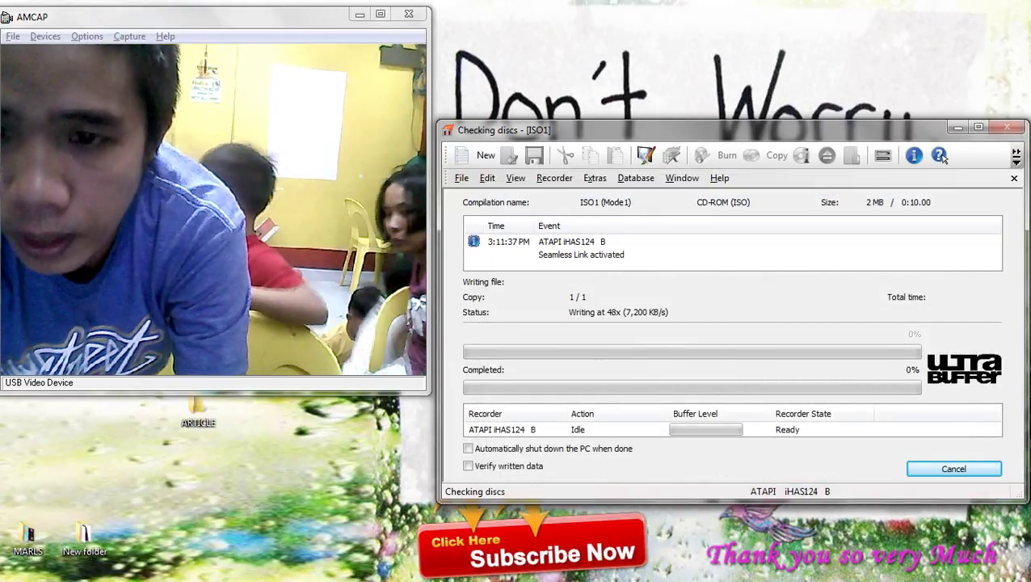
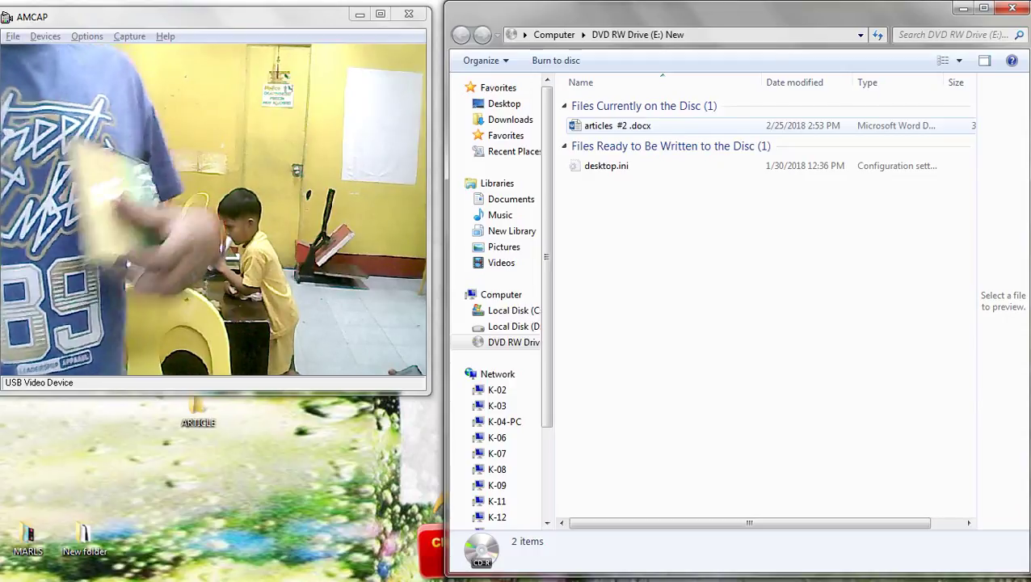
Check articles #2 .docx on the burned disc in Word, and close the document and the disc window
left_click(618, 126)
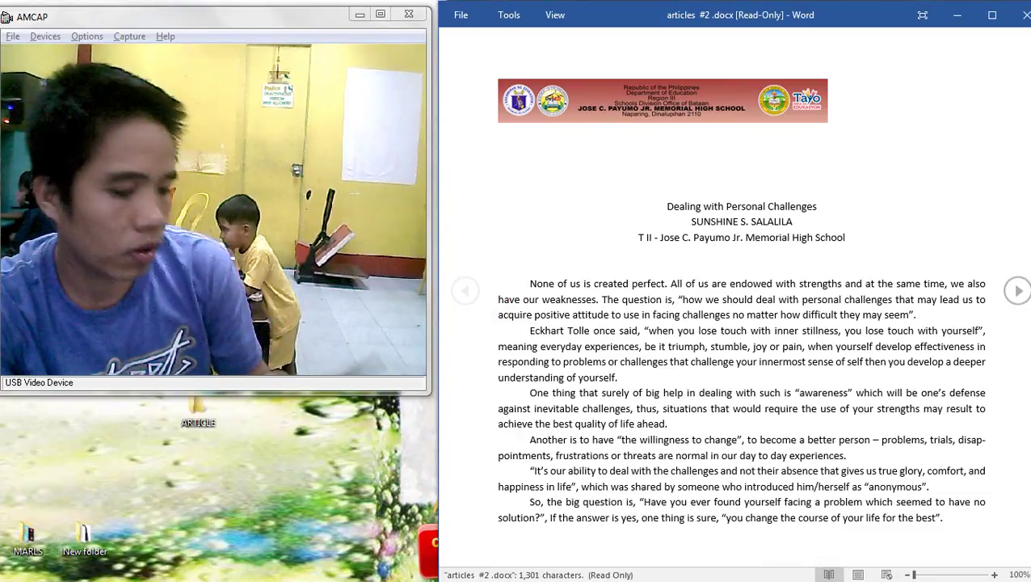
left_click(1026, 14)
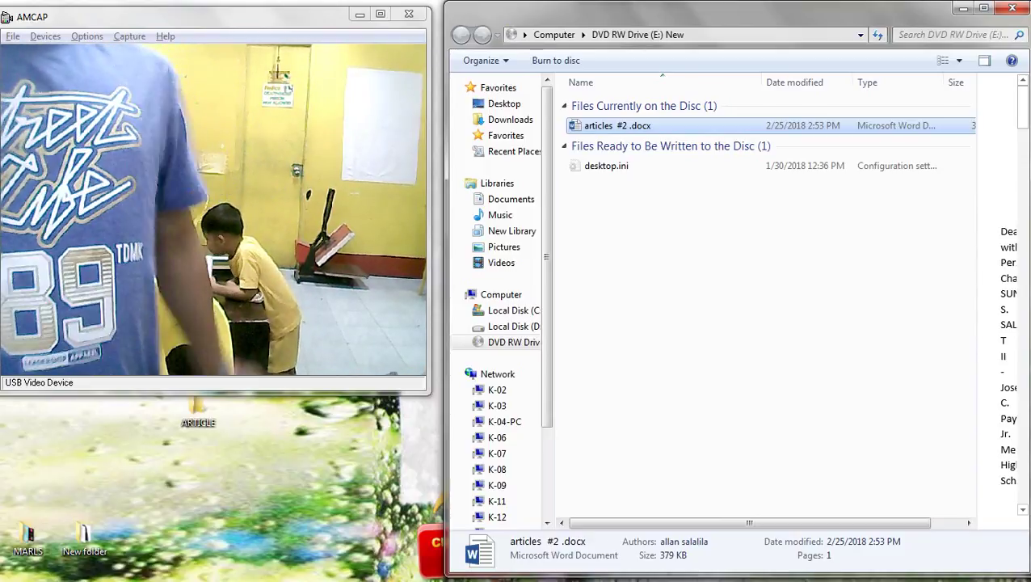
left_click(1012, 8)
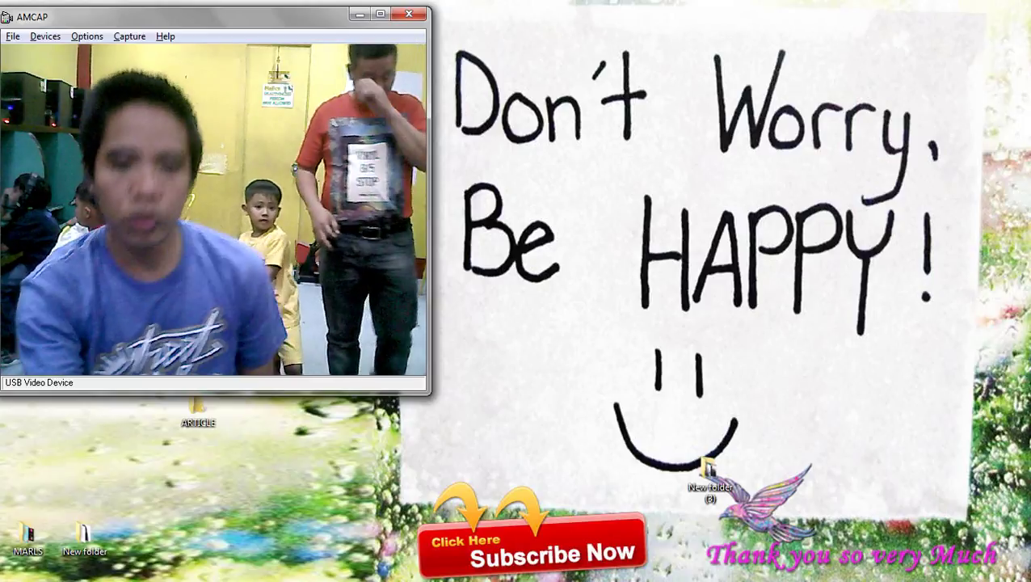
Browse the network to computer K-07 and open its shared Users folder
key("super")
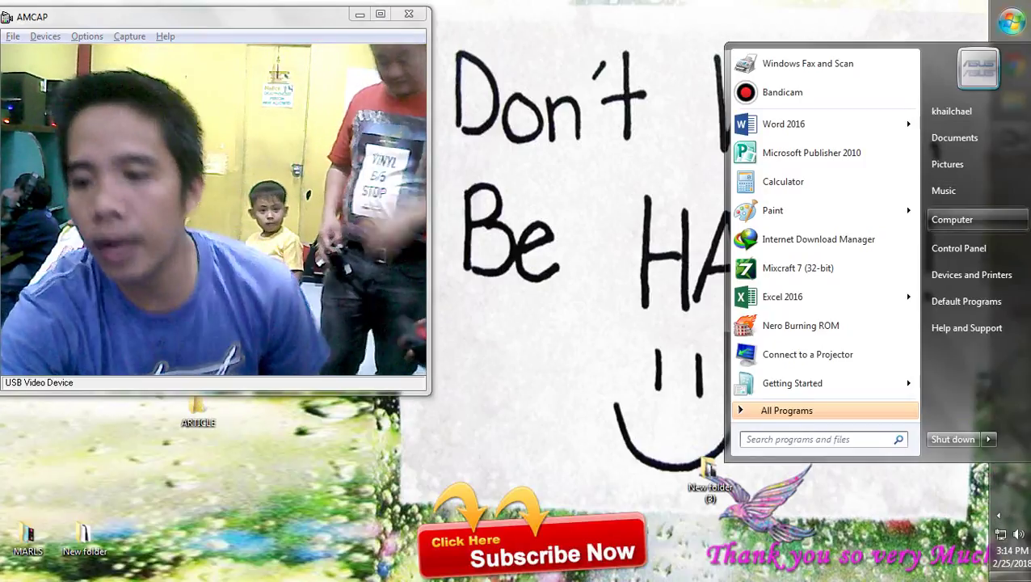
left_click(953, 220)
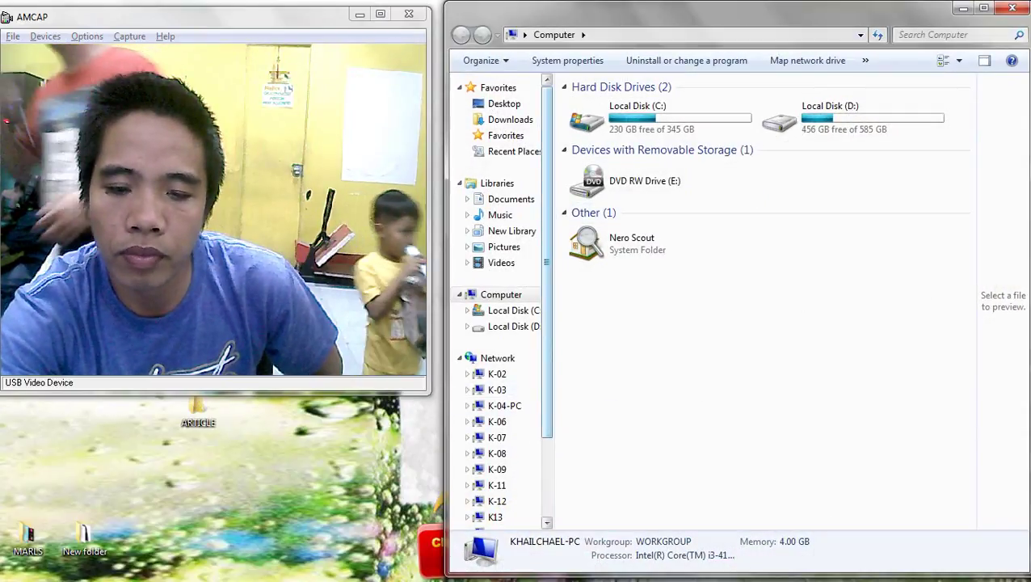
left_click_drag(548, 267, 547, 332)
left_click(497, 352)
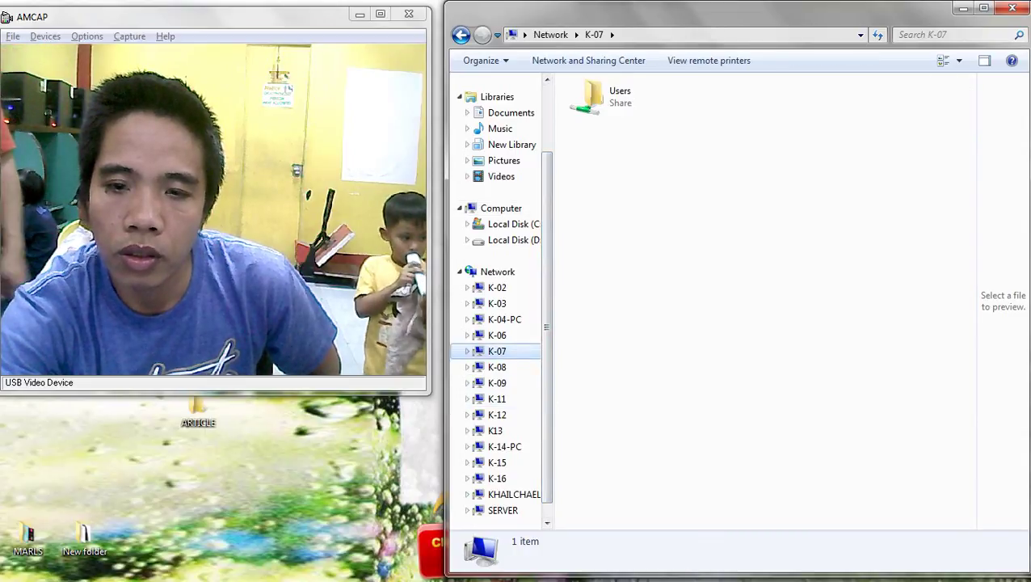
double_click(597, 96)
Start printing RENDERED IMAGE.jpg from the shared Users folder, and view the print settings without changing them
right_click(614, 183)
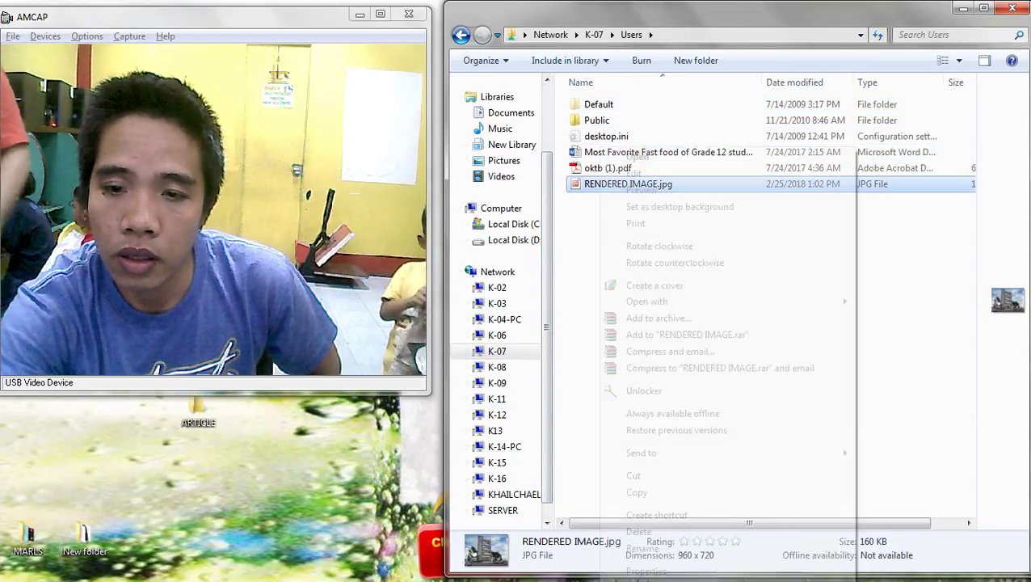
left_click(635, 223)
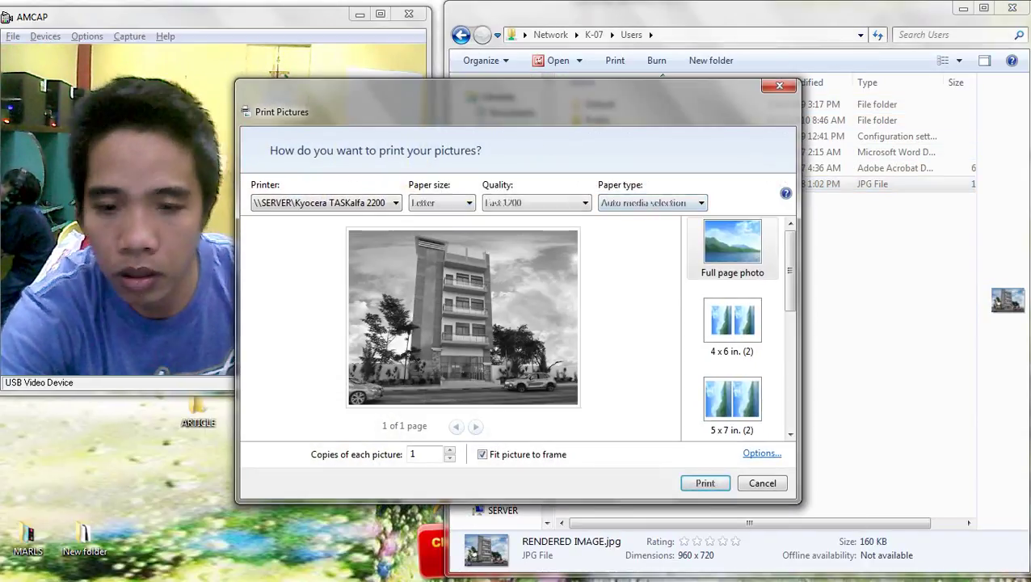
left_click(762, 453)
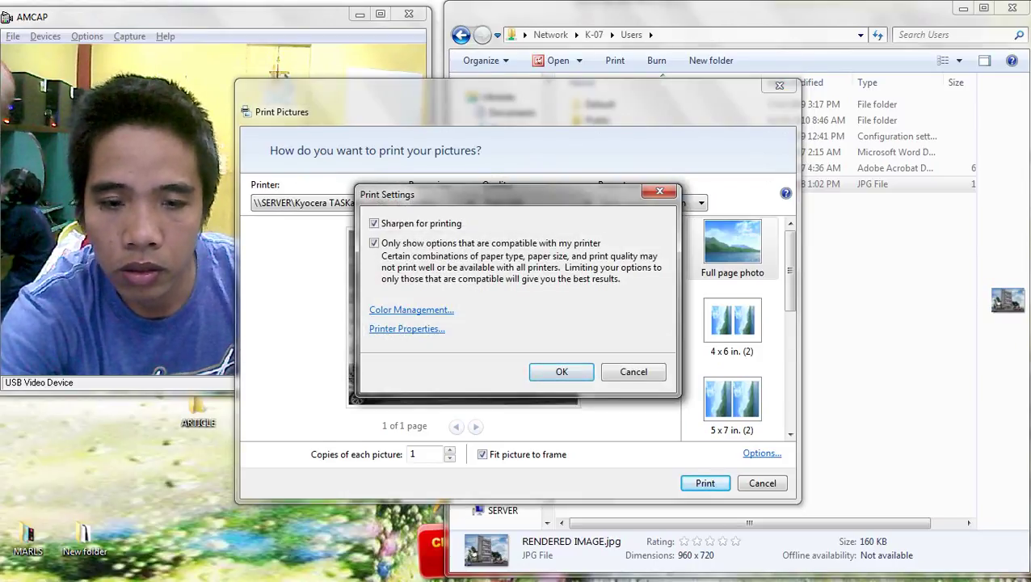
key("Escape")
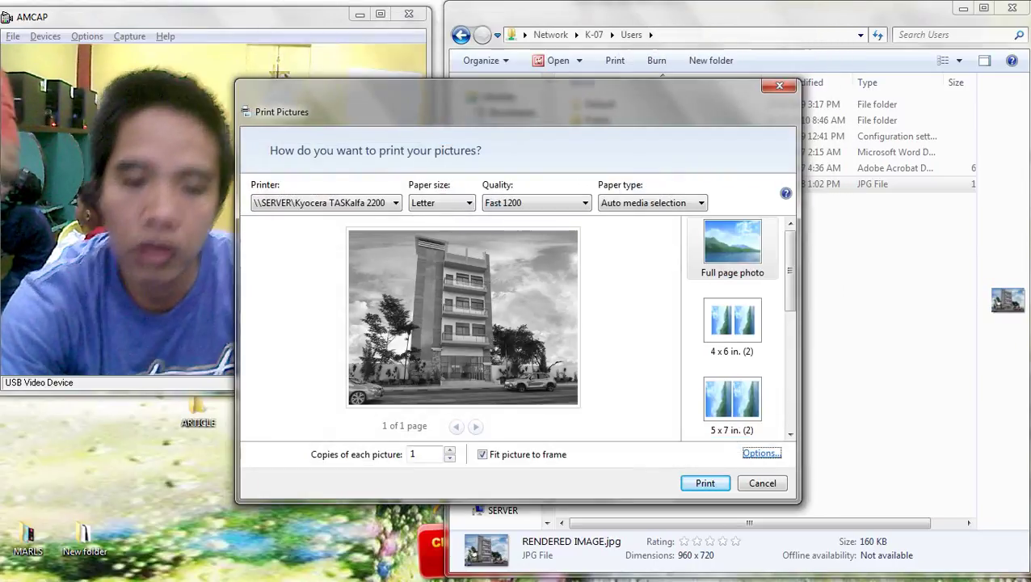
Select the EPSON L120 Series printer on SERVER for the picture and set its quality through More Settings, accepting the quality settings
key("alt+Down")
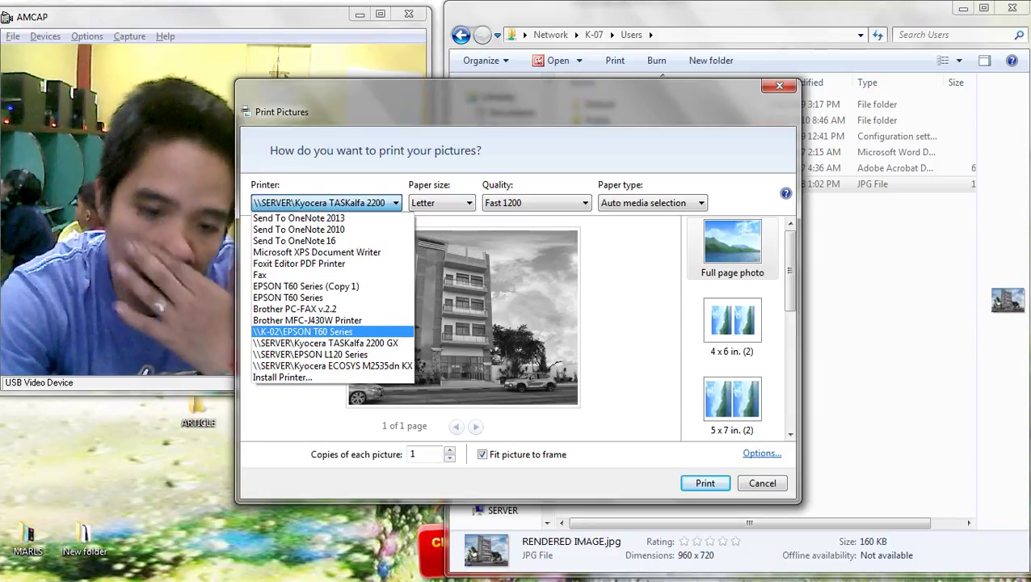
left_click(299, 354)
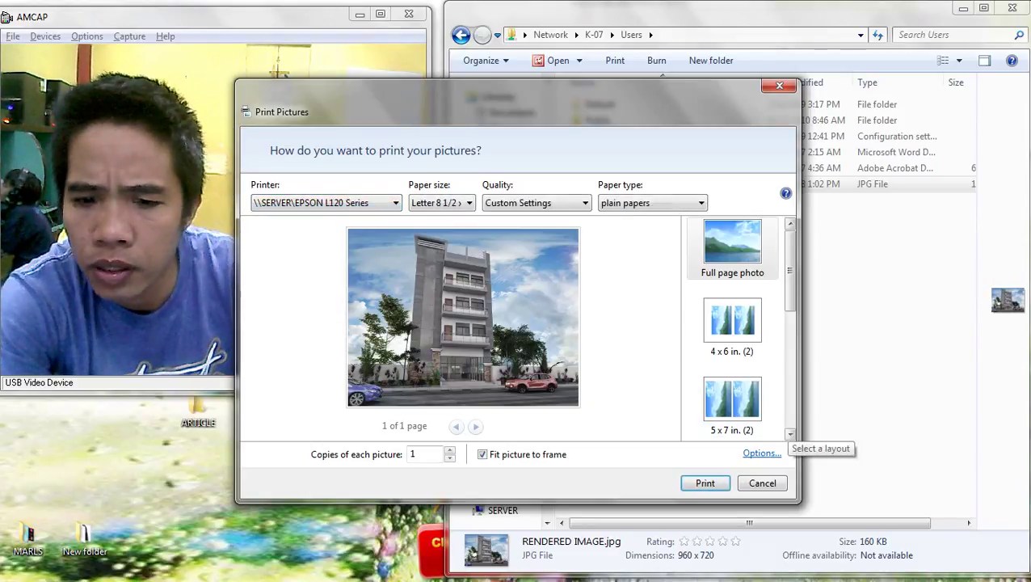
left_click(762, 454)
left_click(407, 329)
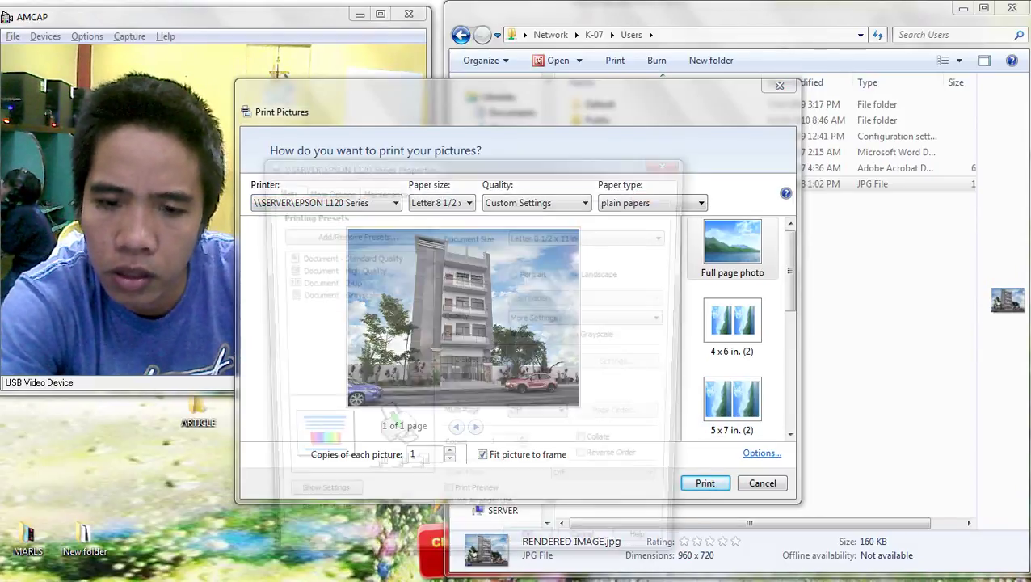
left_click(593, 319)
left_click(558, 351)
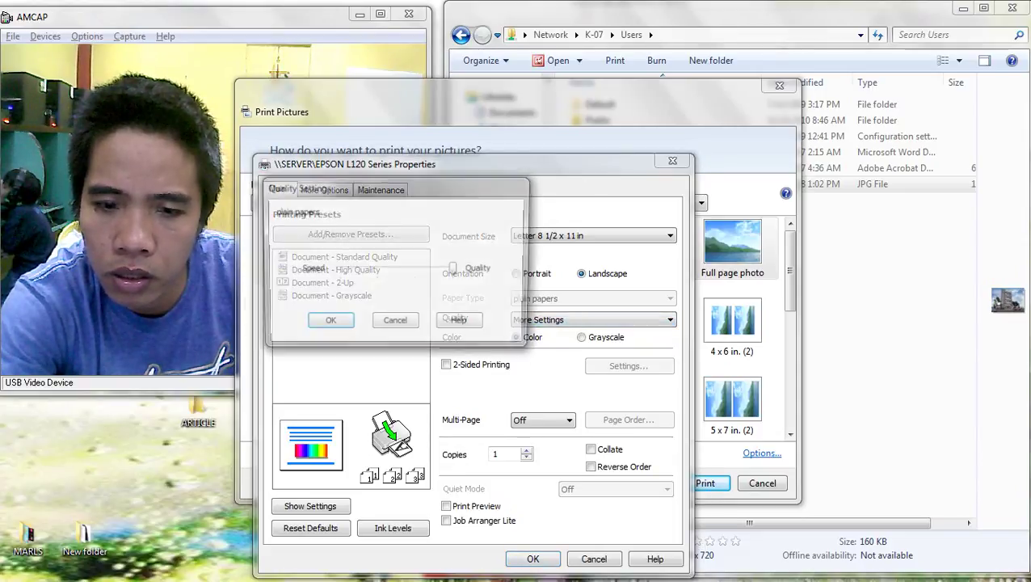
key("Return")
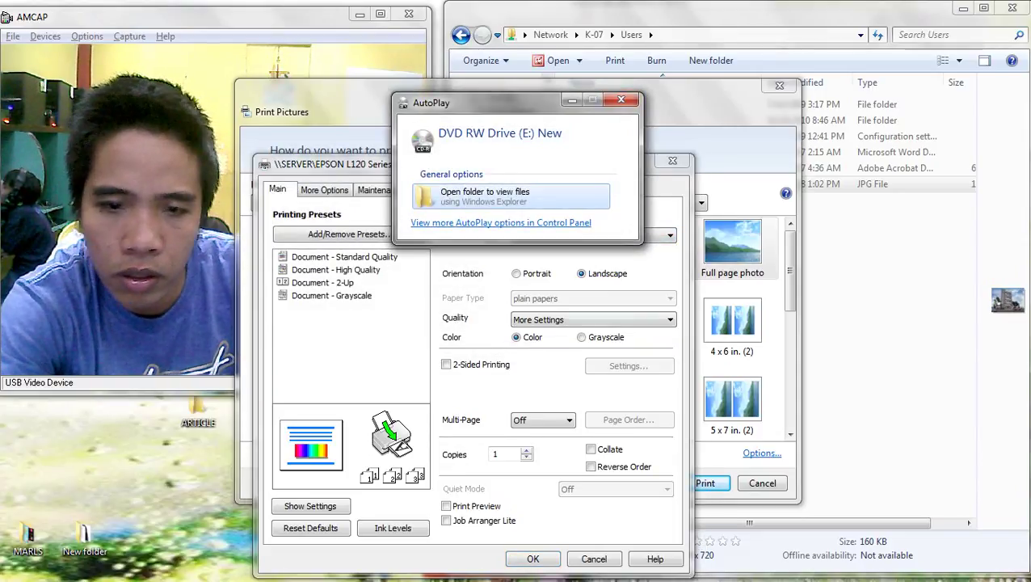
Set the printer's document size to A4 210 x 297 mm and print RENDERED IMAGE.jpg
left_click(565, 259)
left_click(593, 235)
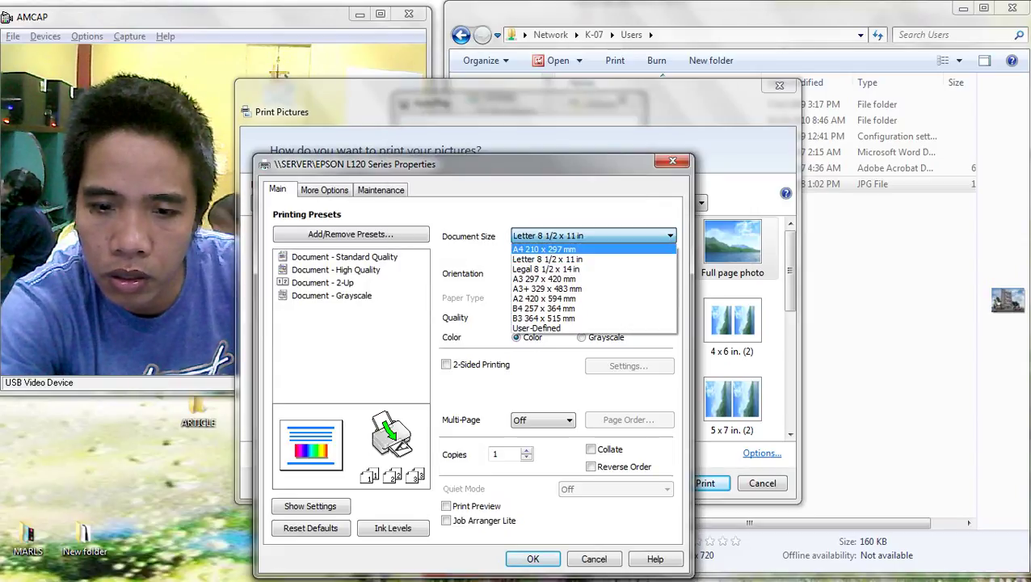
left_click(565, 248)
key("Return")
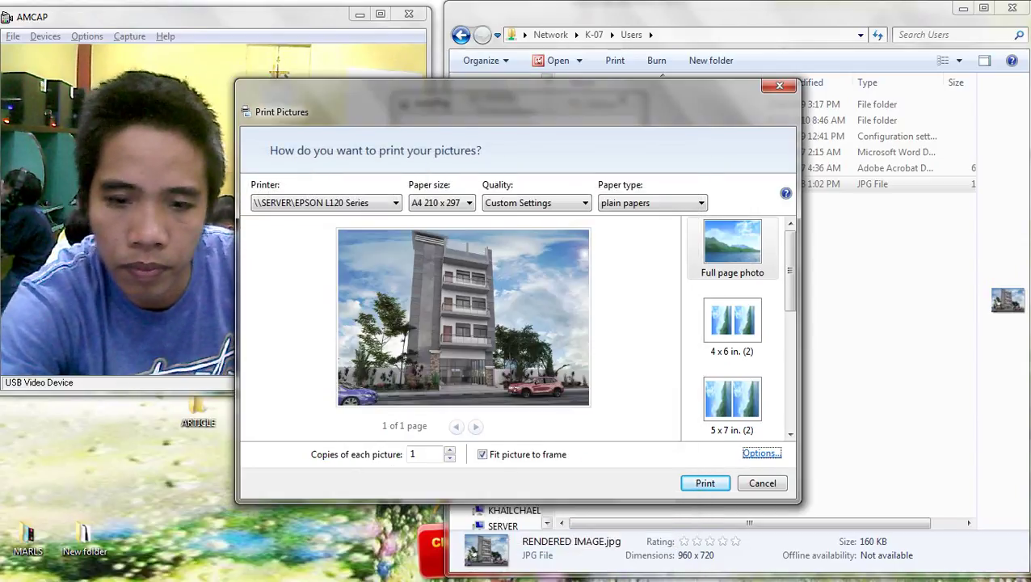
key("Return")
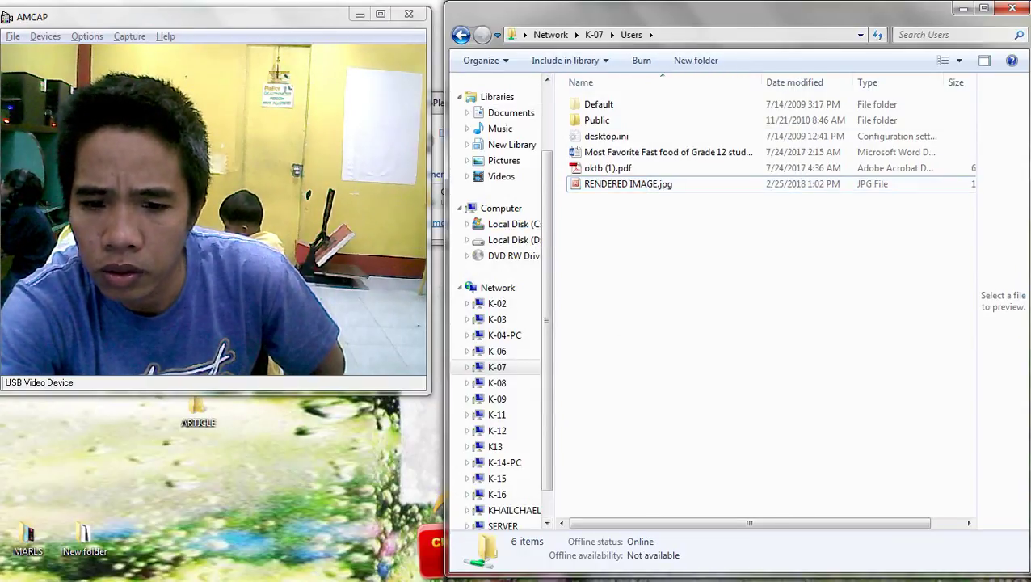
Check ARTICLE #1.docx on the burned disc in Word, and close the document and the disc window
mouse_move(1010, 101)
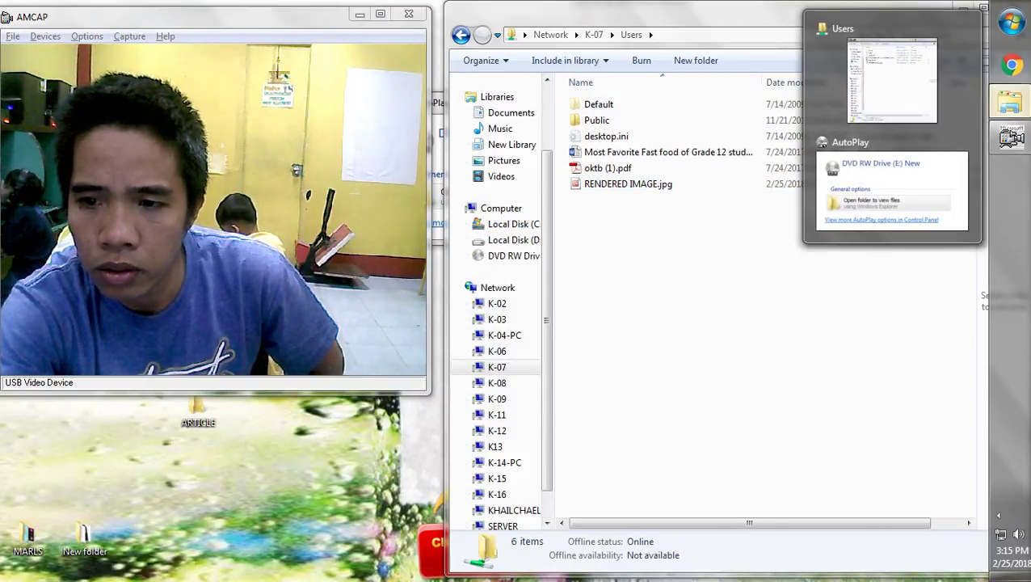
left_click(891, 191)
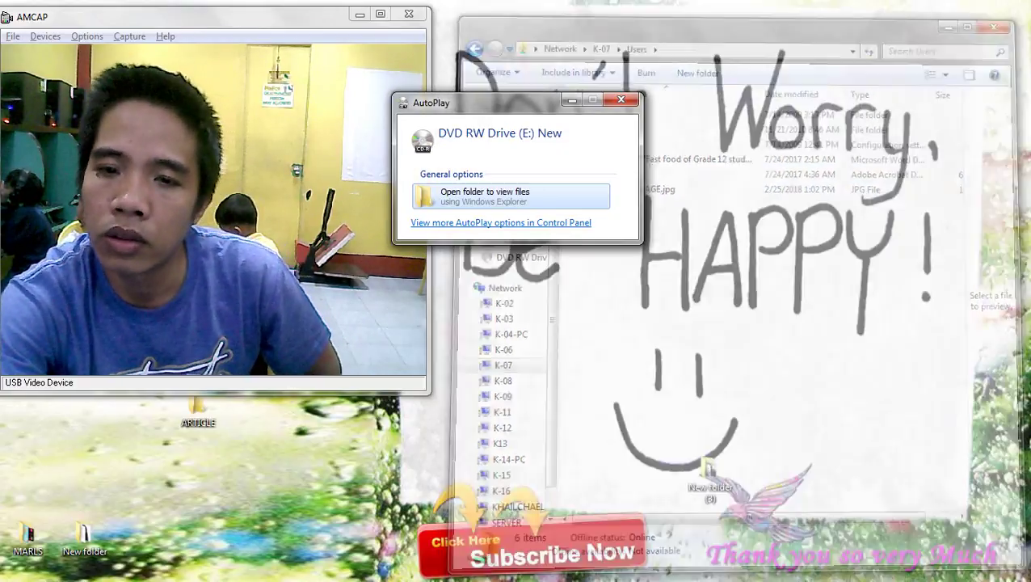
left_click(485, 195)
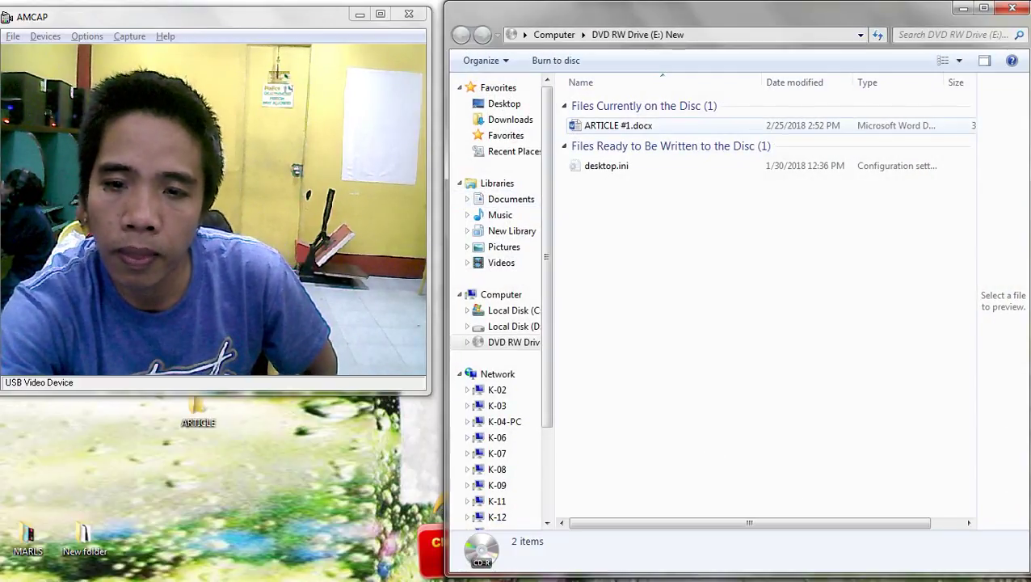
double_click(618, 125)
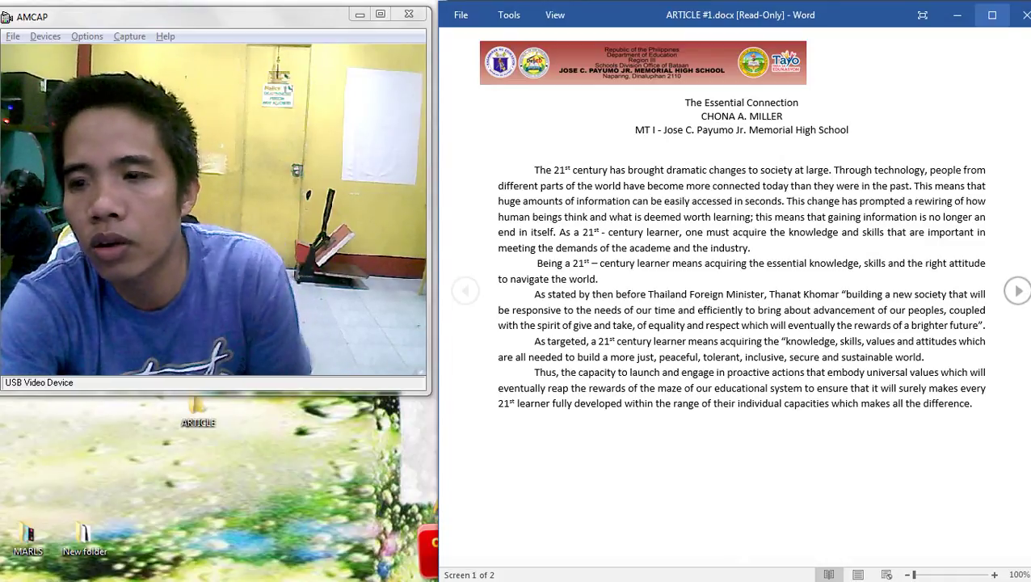
left_click(1026, 14)
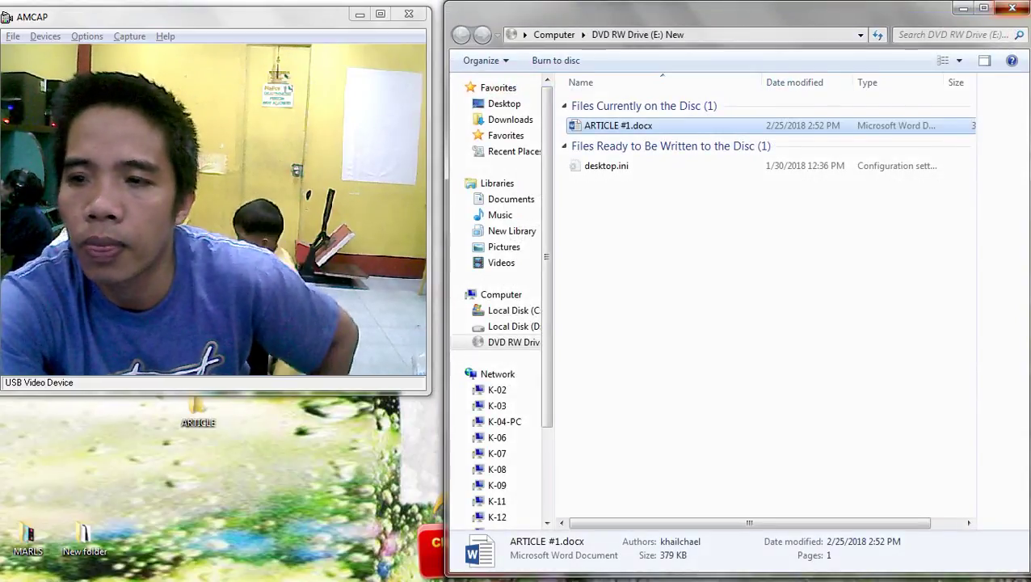
left_click(1012, 8)
right_click(557, 147)
left_click(599, 192)
right_click(645, 181)
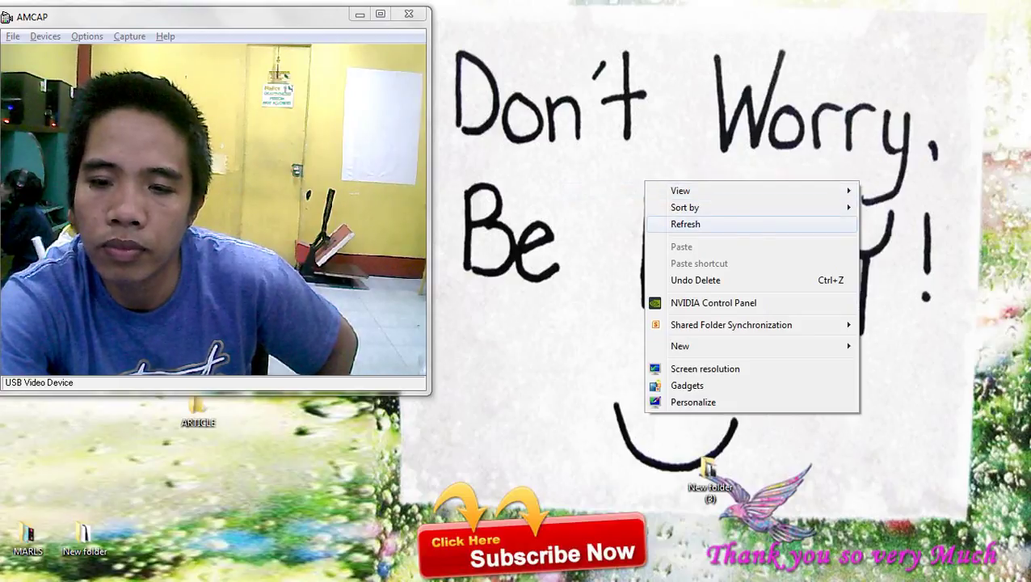
left_click(695, 224)
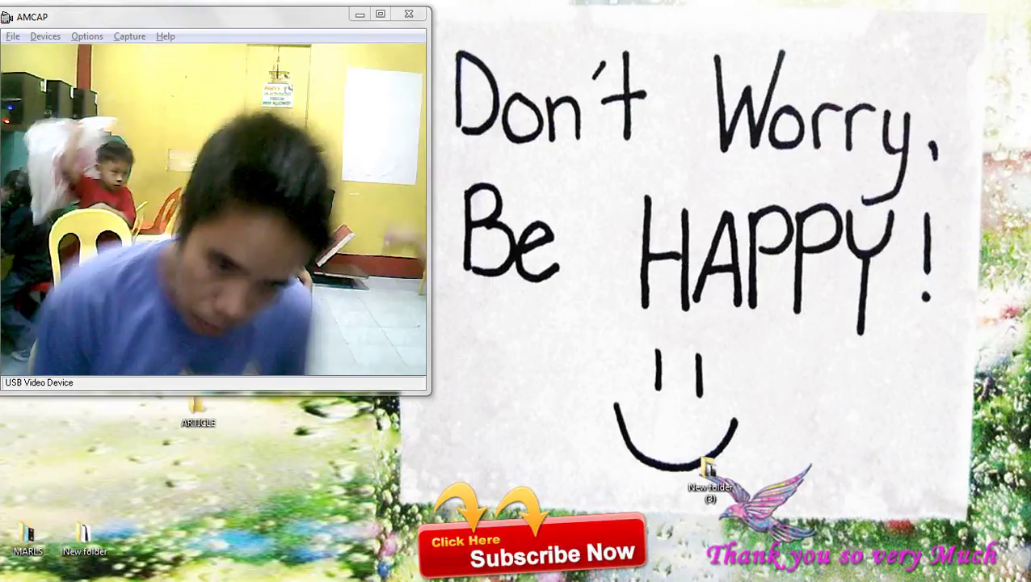
Open Introduction to Death penalty.docx from the shared Users folder on network computer K-12, and put the folder window away
left_click(1012, 16)
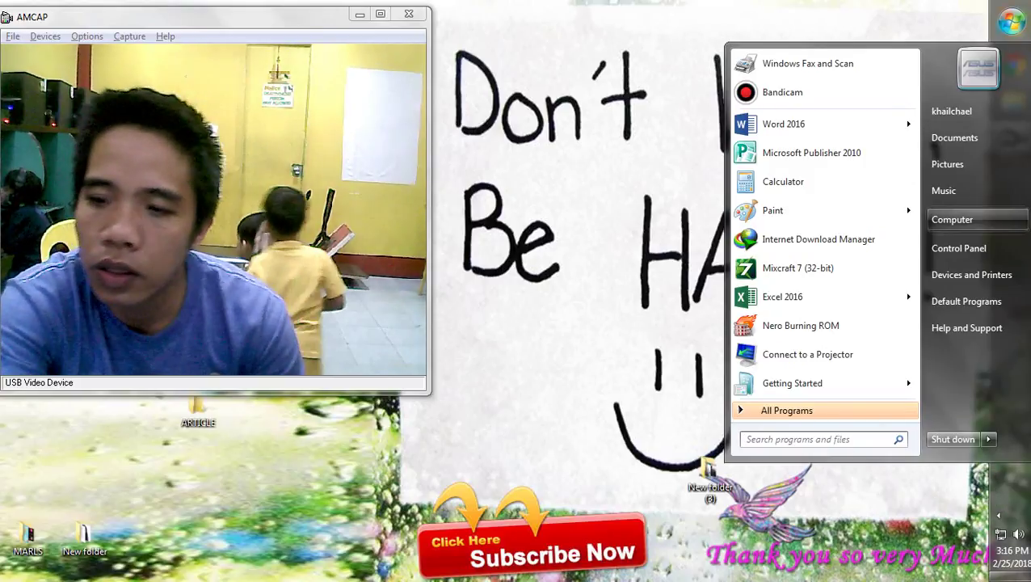
left_click(939, 218)
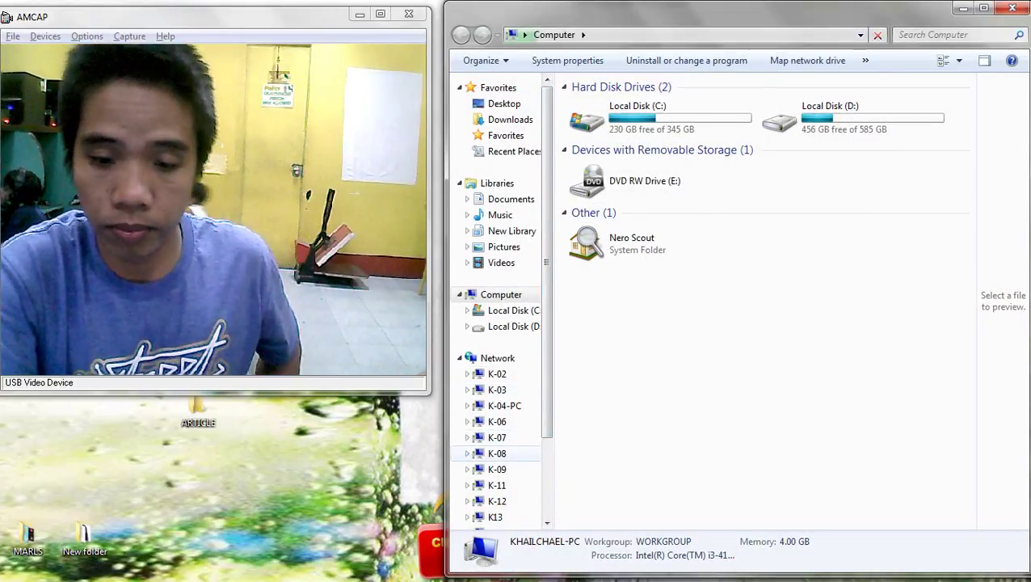
left_click(497, 501)
double_click(621, 129)
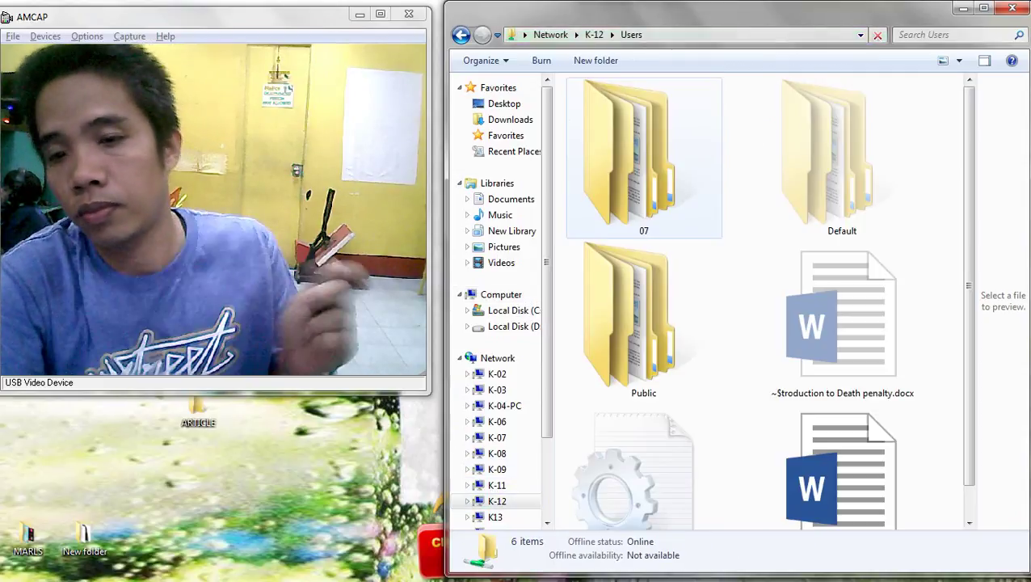
scroll(662, 186, "down", 1)
left_click(842, 457)
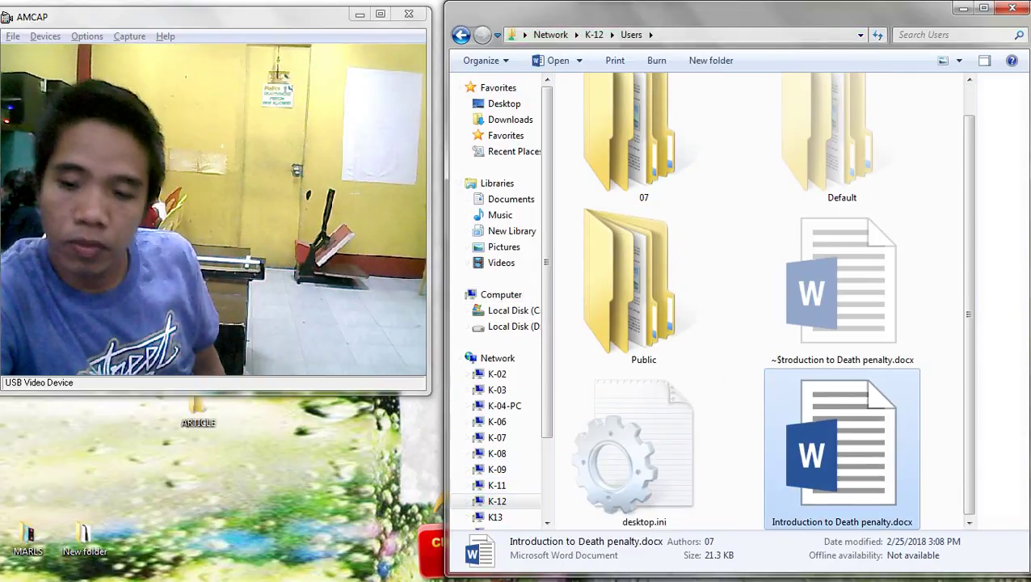
left_click(963, 8)
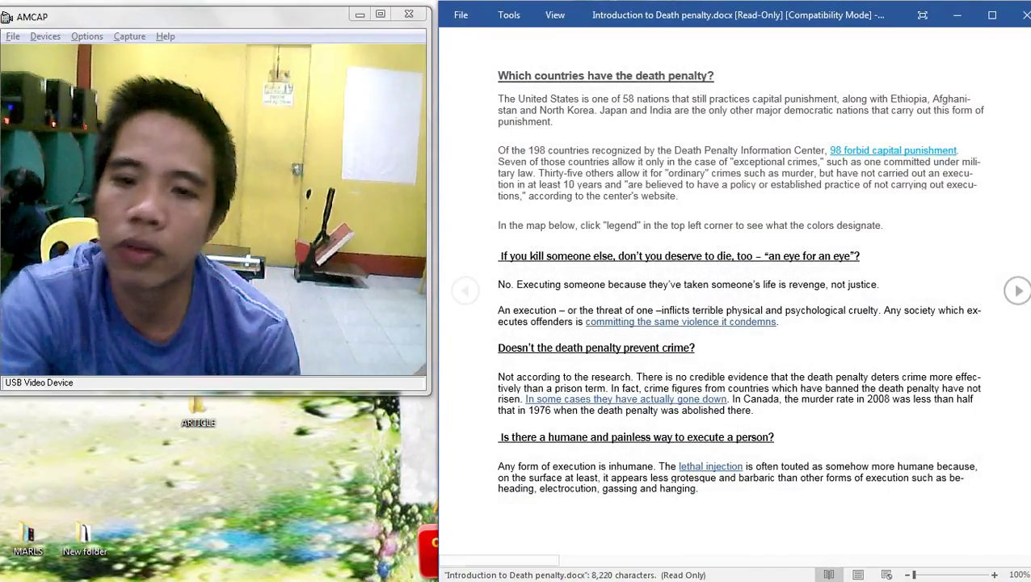
Switch the death penalty document to editing view, print all pages on the Kyocera TASKalfa 2200 GX, and close it
left_click(555, 14)
left_click(604, 43)
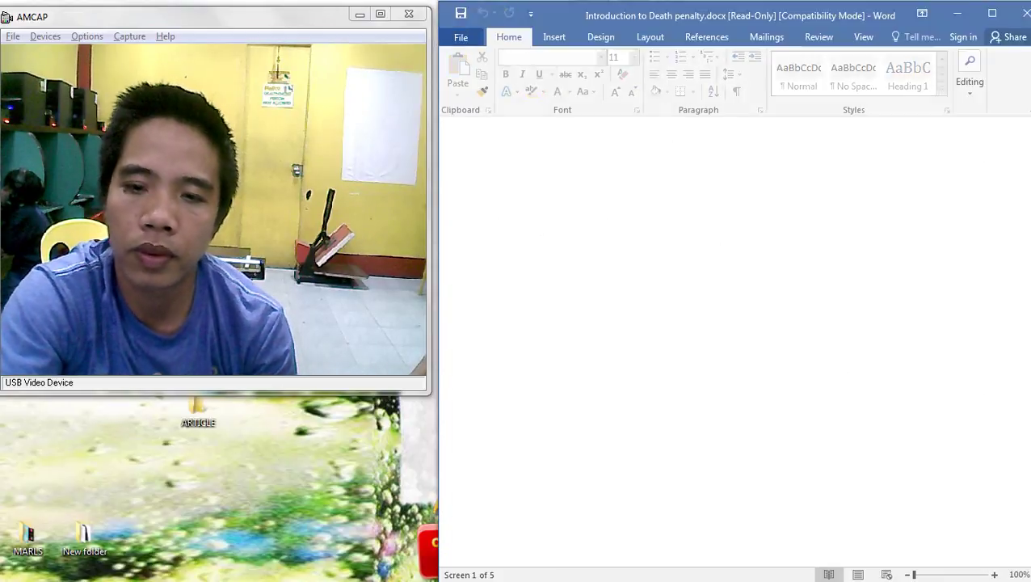
key("ctrl+p")
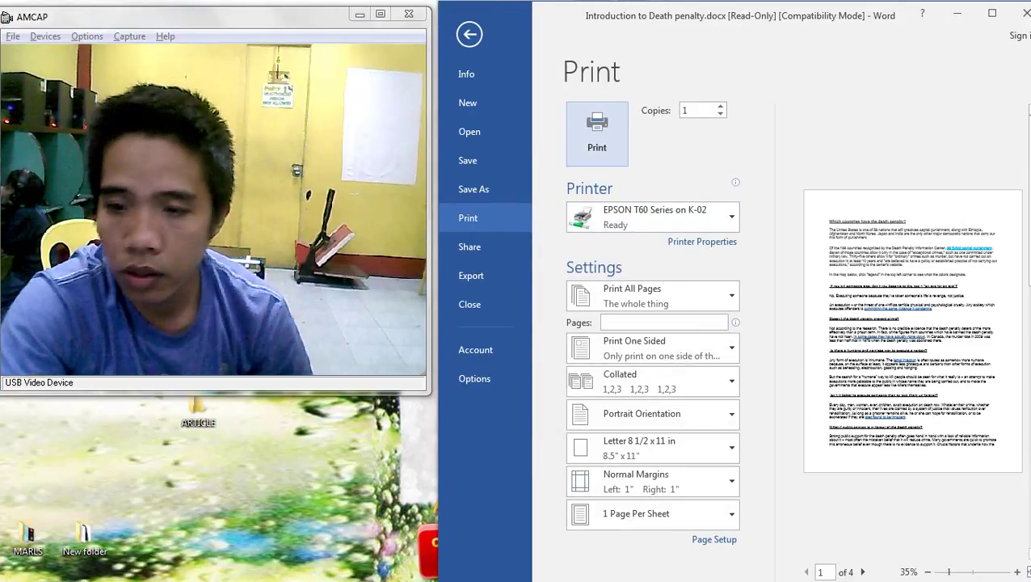
left_click(655, 216)
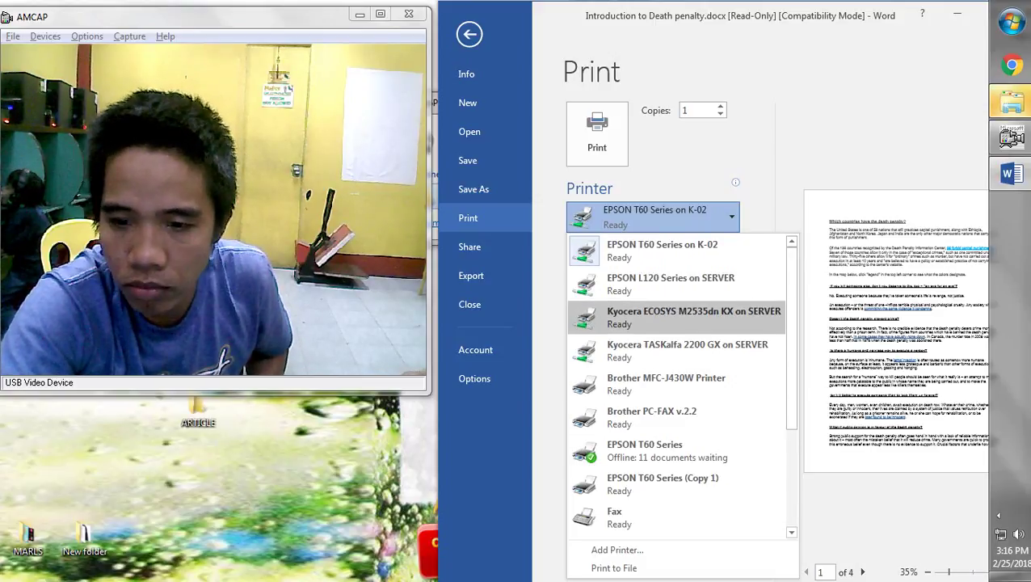
left_click(686, 350)
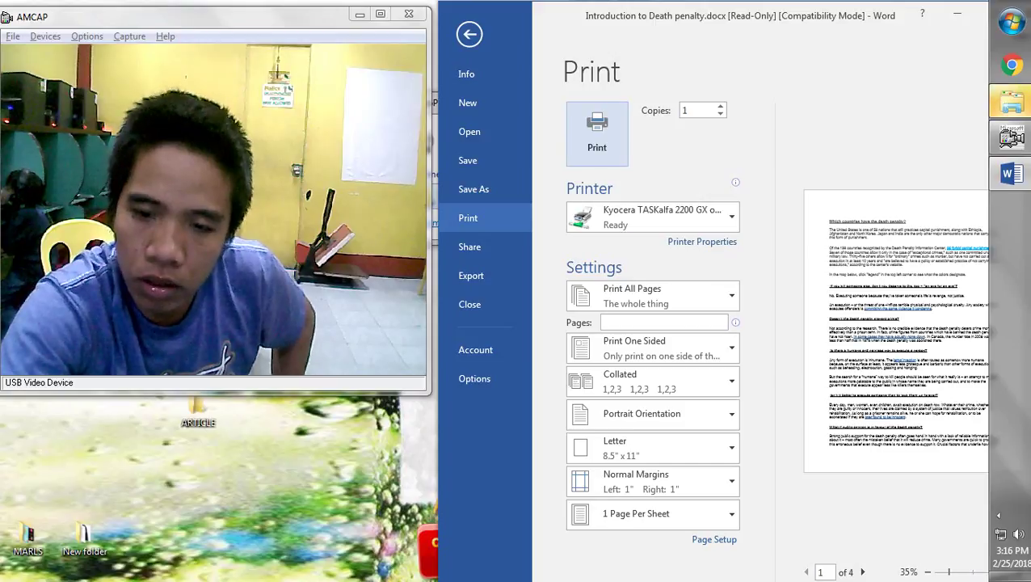
left_click(597, 134)
left_click_drag(909, 16, 583, 61)
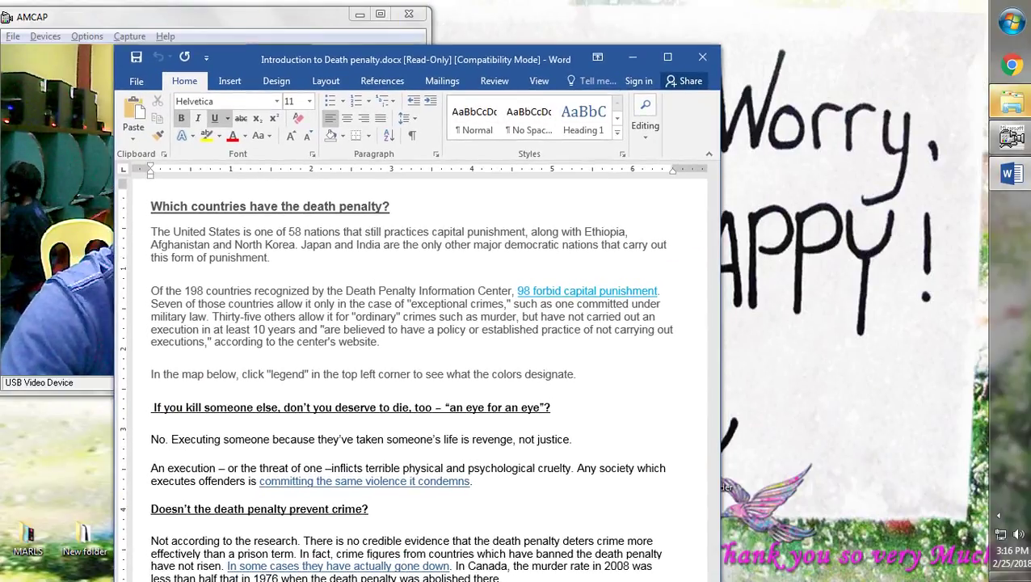
left_click(703, 58)
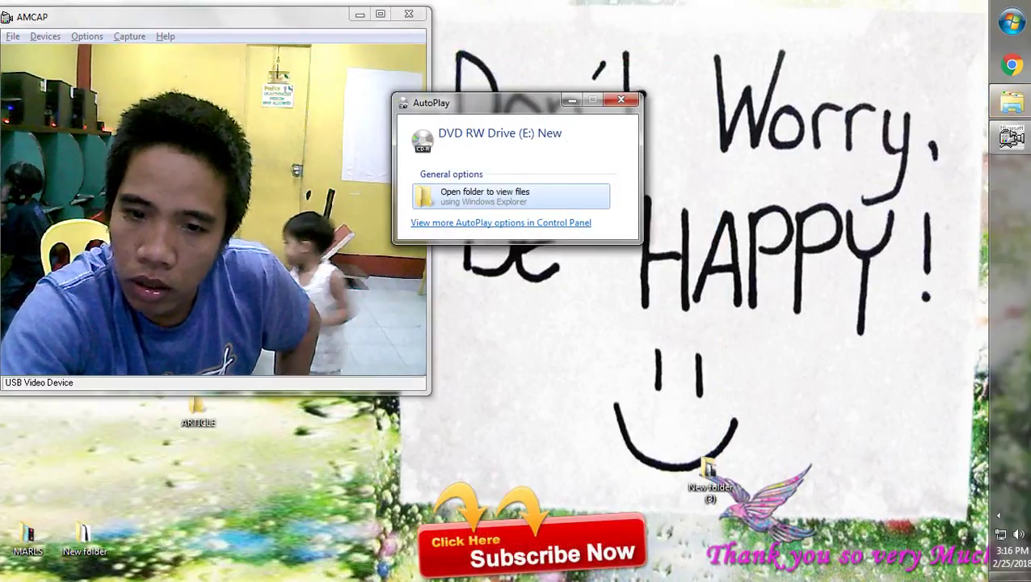
Open articles #3 .docx from the newly burned disc in Word and examine its contents
left_click(485, 196)
double_click(186, 126)
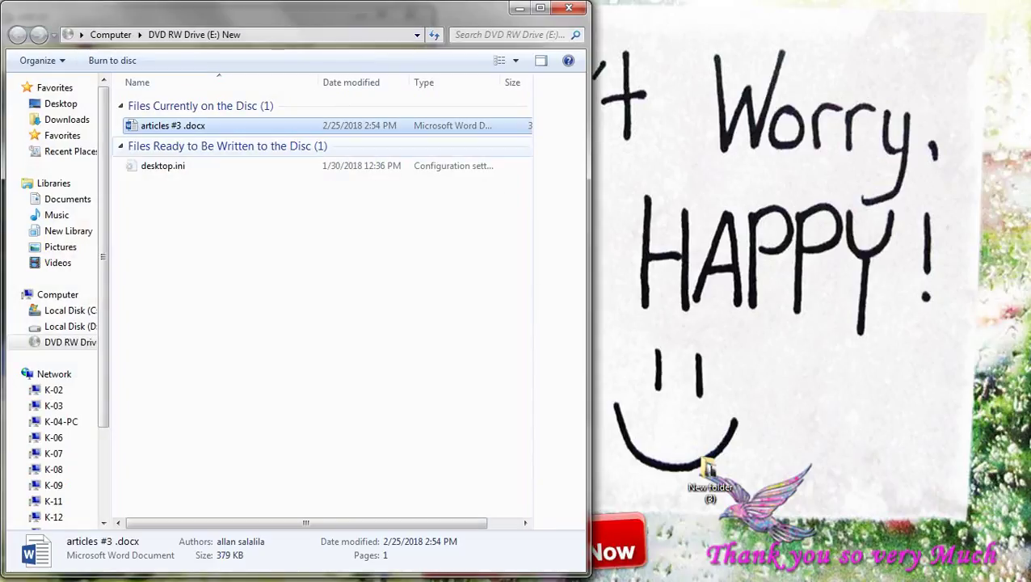
key("Return")
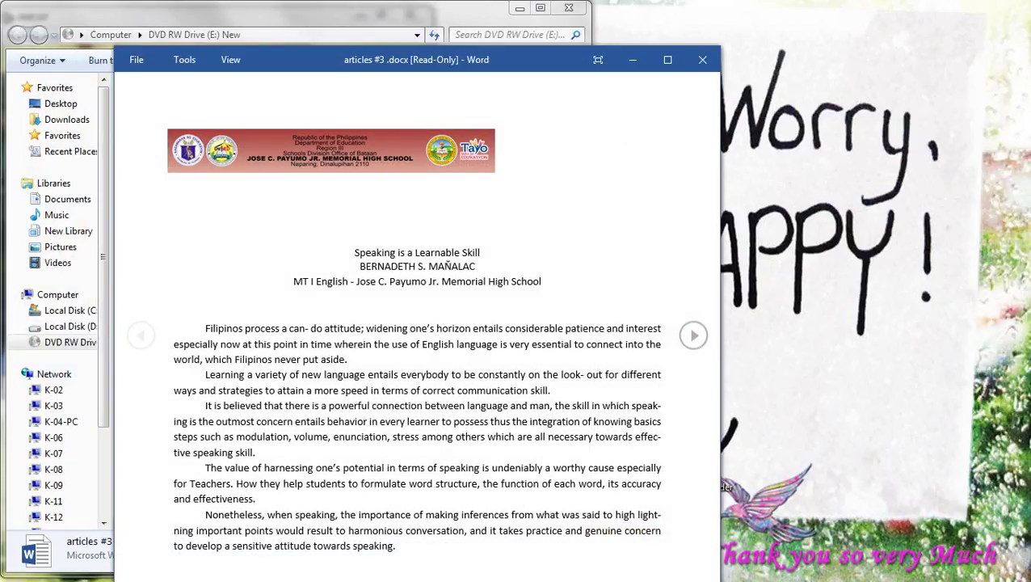
scroll(417, 324, "down", 1)
scroll(417, 323, "up", 1)
Switch articles #3 .docx to editing view, look over its page layout, and reduce the Word window from full screen
left_click(230, 59)
left_click(288, 89)
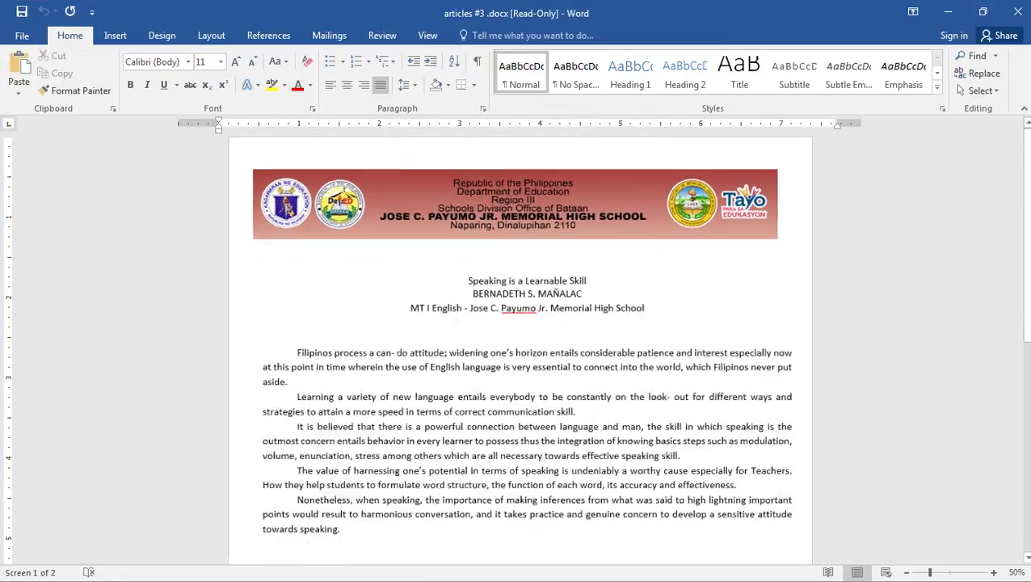
scroll(521, 347, "down", 4)
left_click(1011, 21)
left_click(1012, 135)
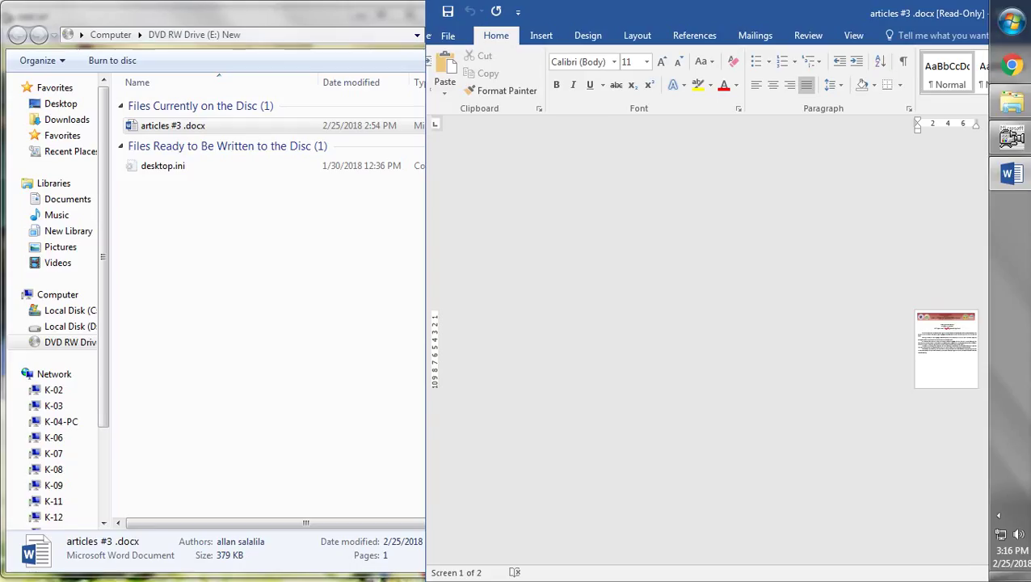
Clear the articles #3 document and disc folder from the screen, and open a file explorer window beside the webcam preview
key("super+Down")
left_click(782, 79)
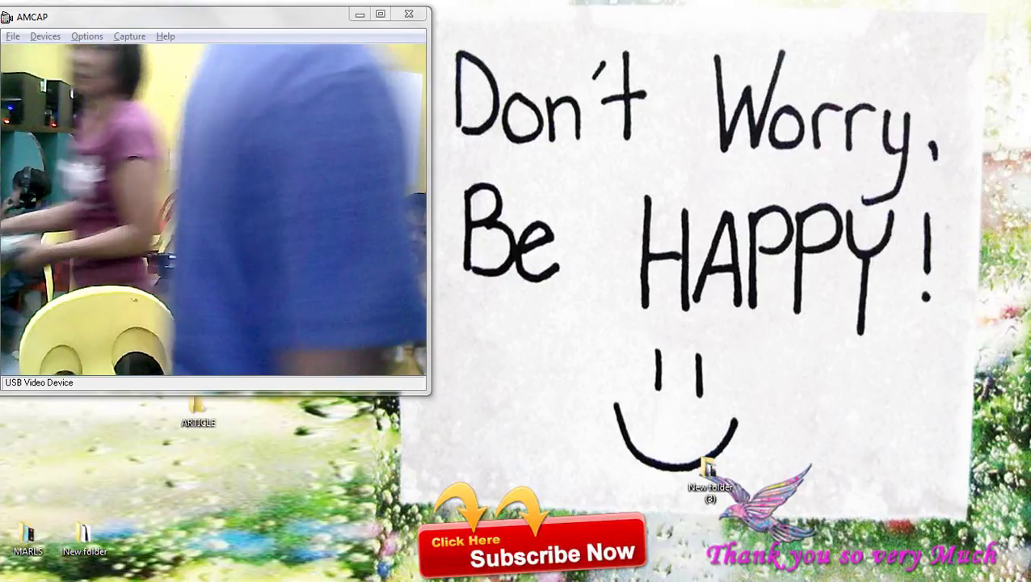
mouse_move(1028, 32)
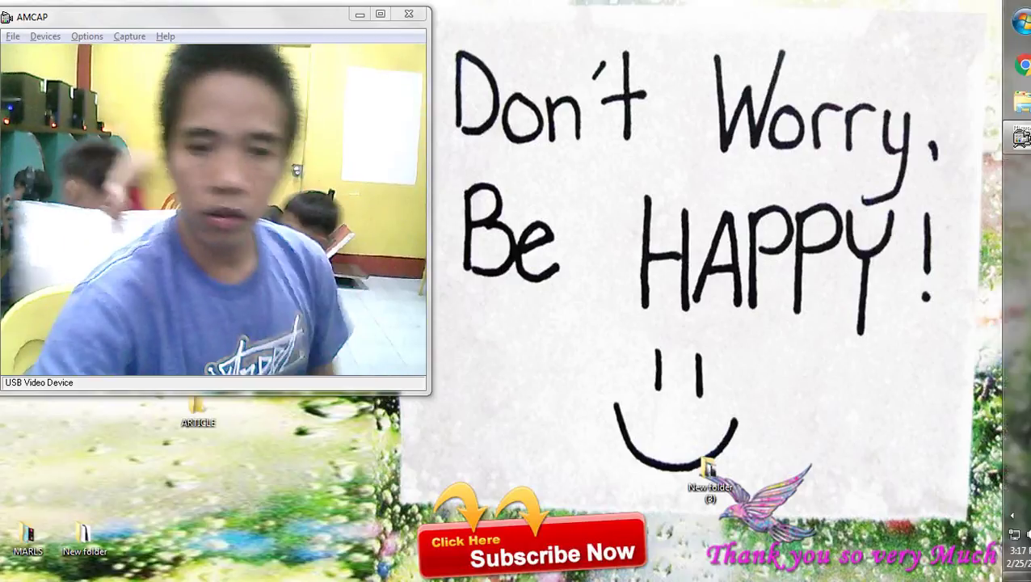
left_click(1011, 102)
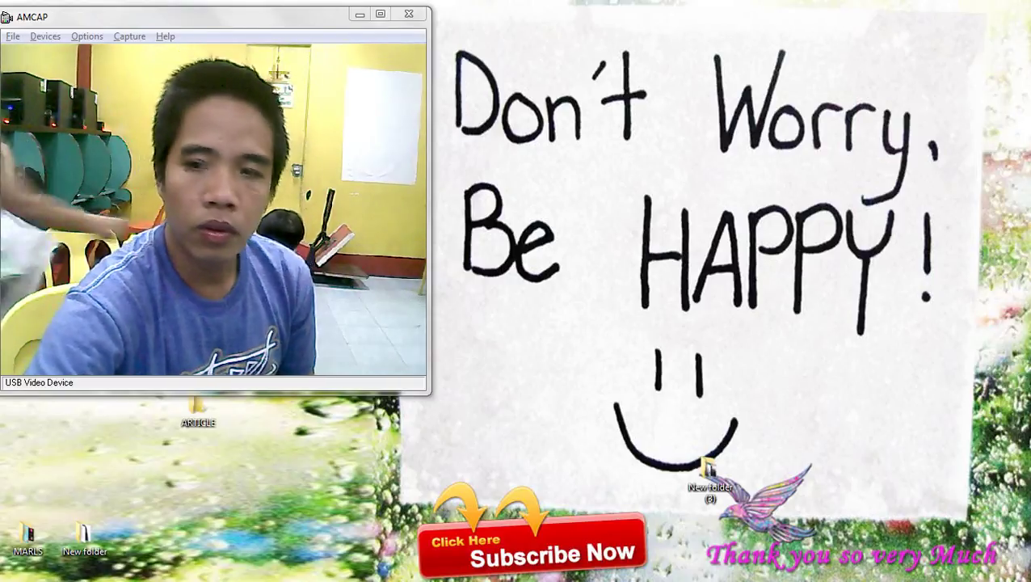
left_click_drag(356, 8, 748, 12)
left_click(392, 323)
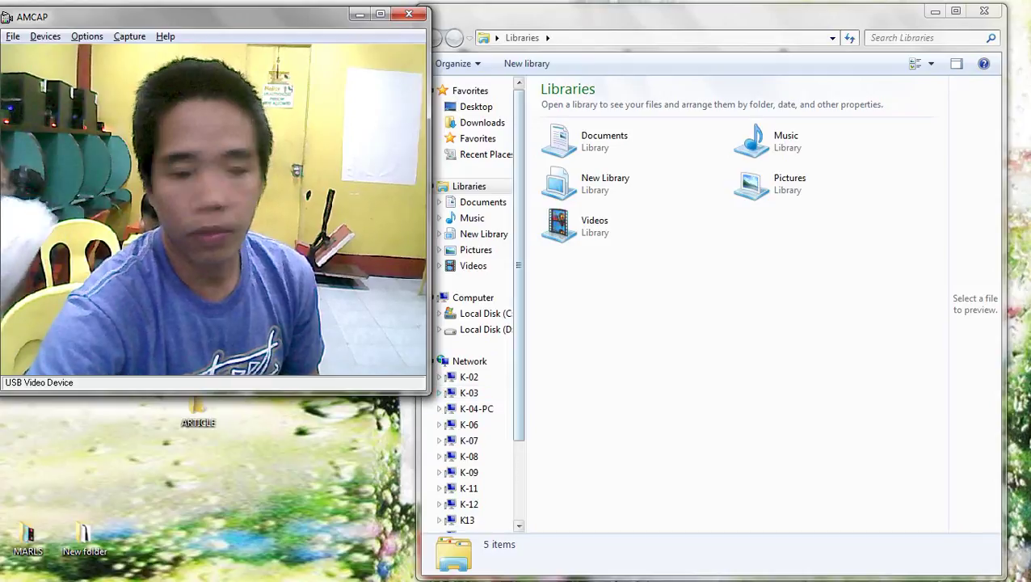
Browse the Users share on network computer K-12 and return to the computer's list of shares
left_click(469, 504)
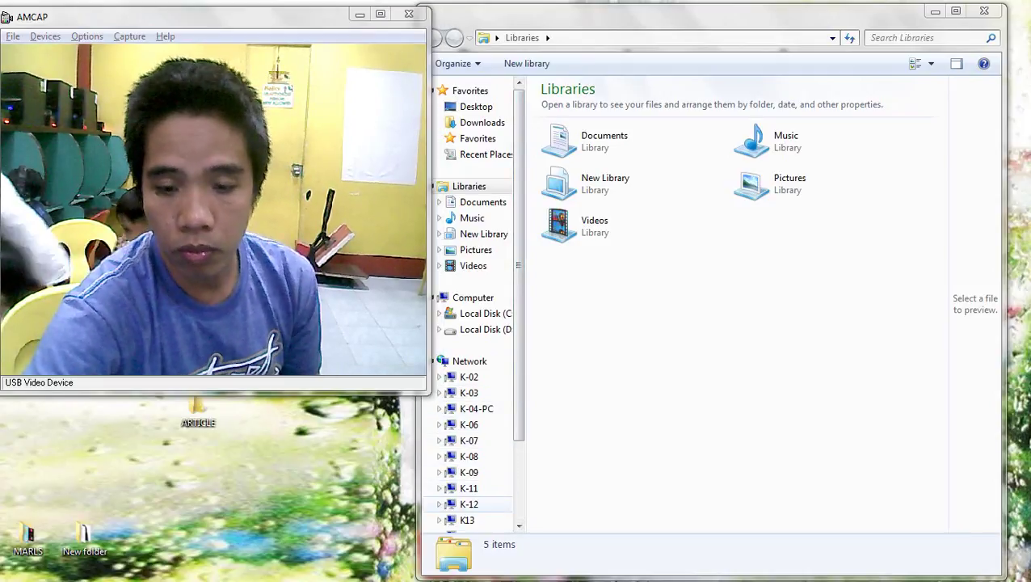
double_click(594, 142)
scroll(615, 323, "down", 1)
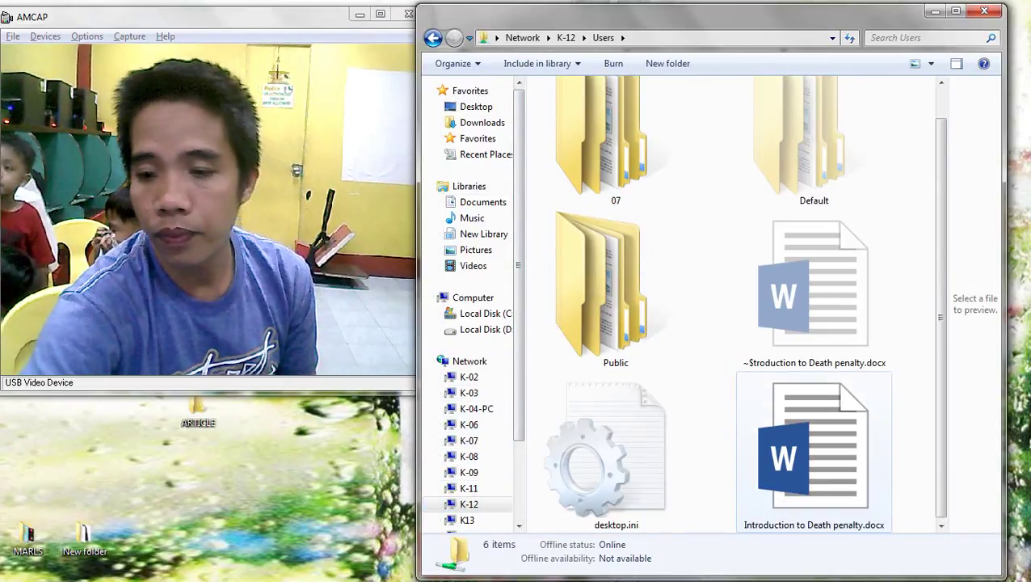
left_click(433, 38)
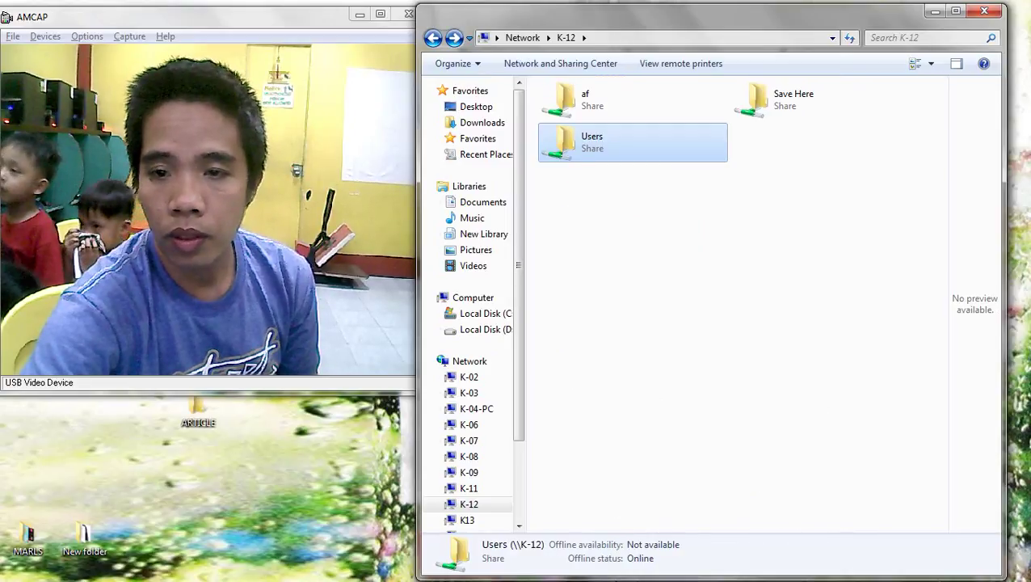
Open Introduction to Death penalty.docx from K-12's Save Here share and switch it from reading view to editing view
double_click(794, 100)
double_click(626, 139)
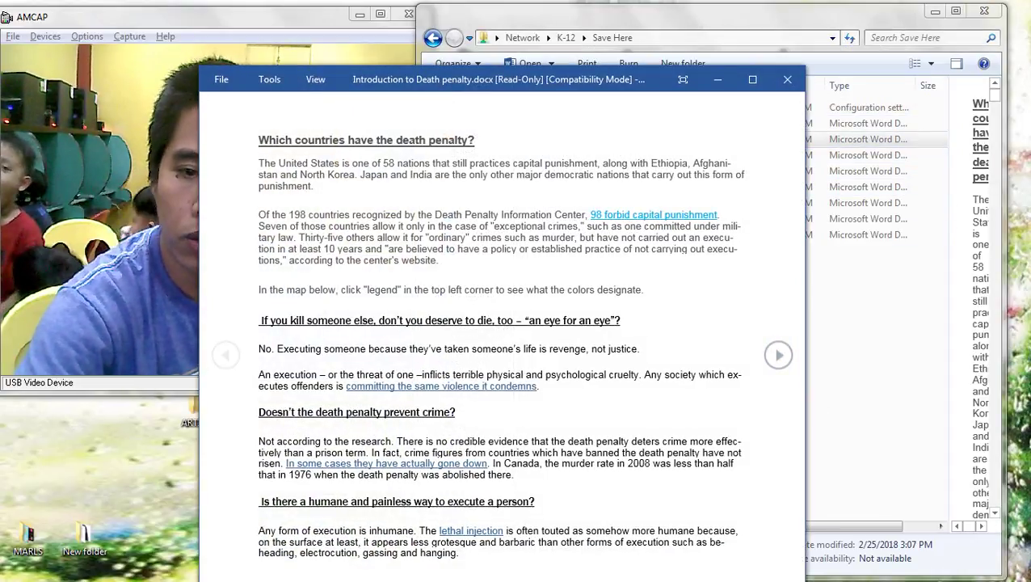
key("super+Right")
left_click(539, 44)
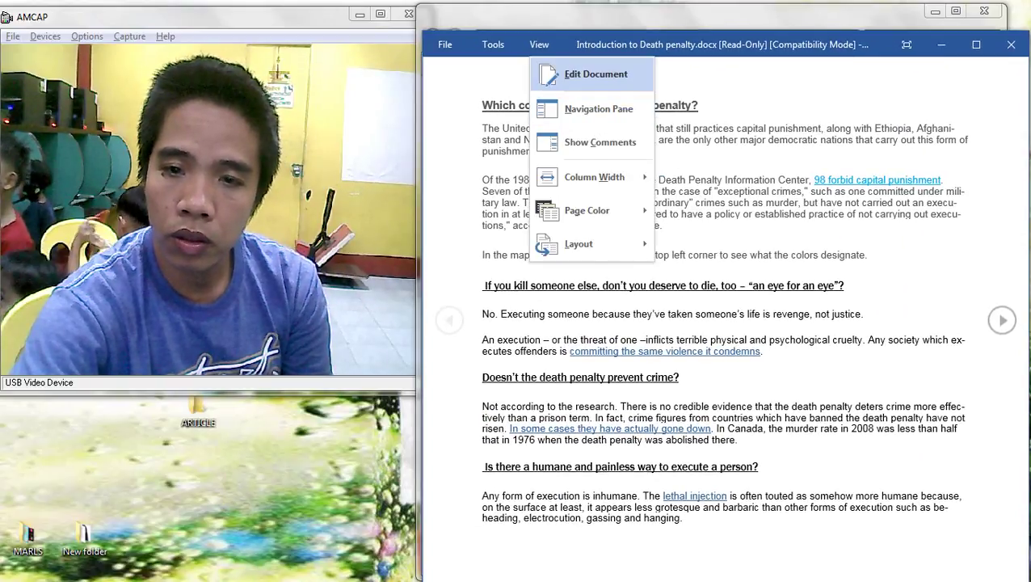
left_click(596, 74)
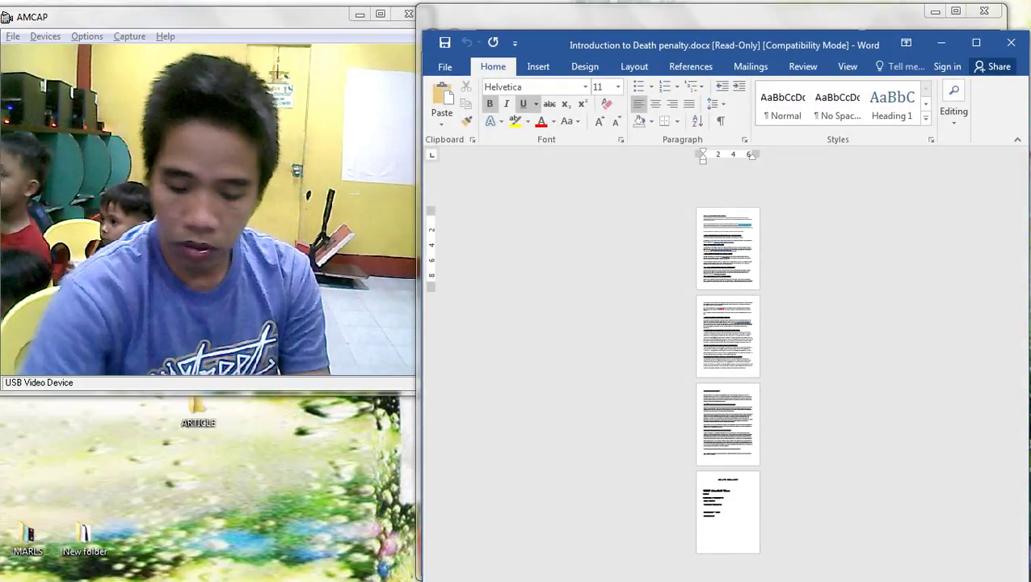
Print the Introduction to Death penalty document and close it
key("ctrl+p")
key("Return")
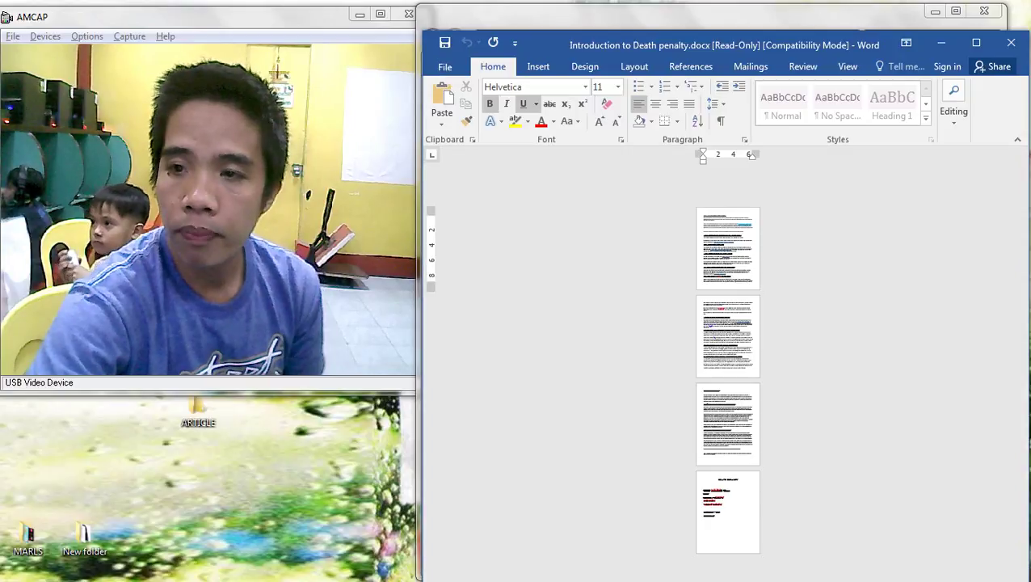
key("alt+F4")
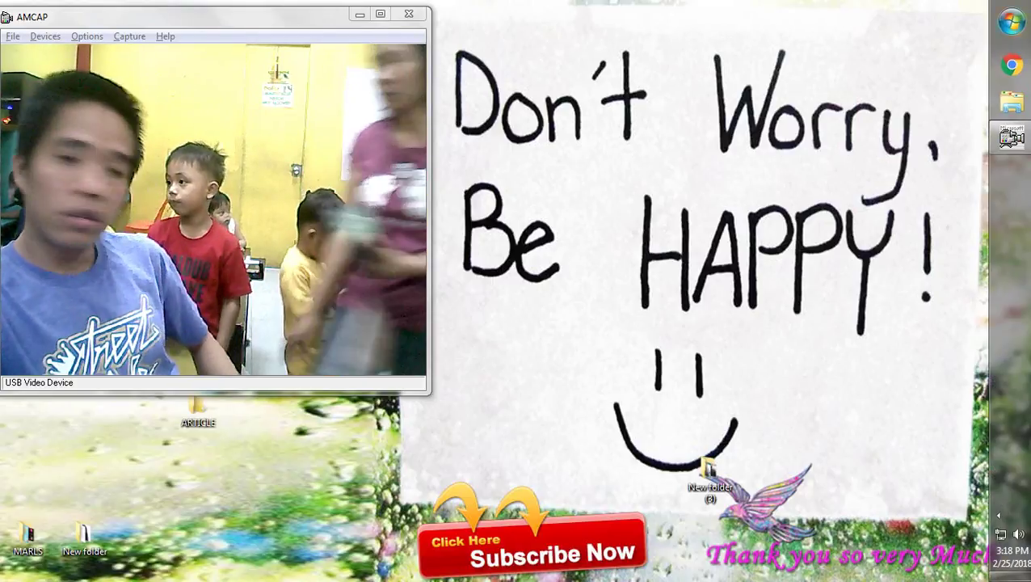
Launch Photoshop CS6 and fit its window beside the webcam preview, with the tools panel docked inside it
mouse_move(194, 558)
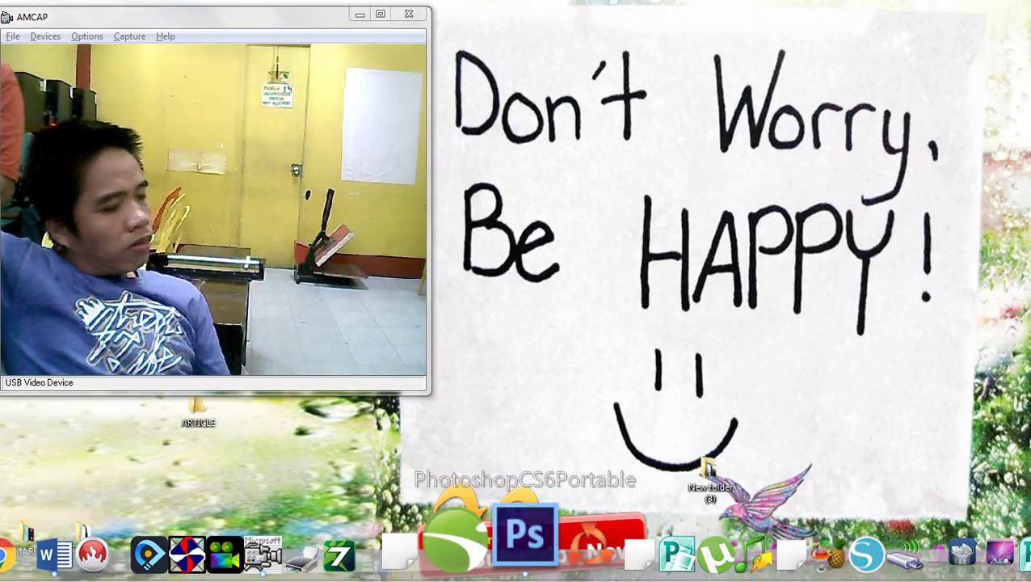
left_click(526, 533)
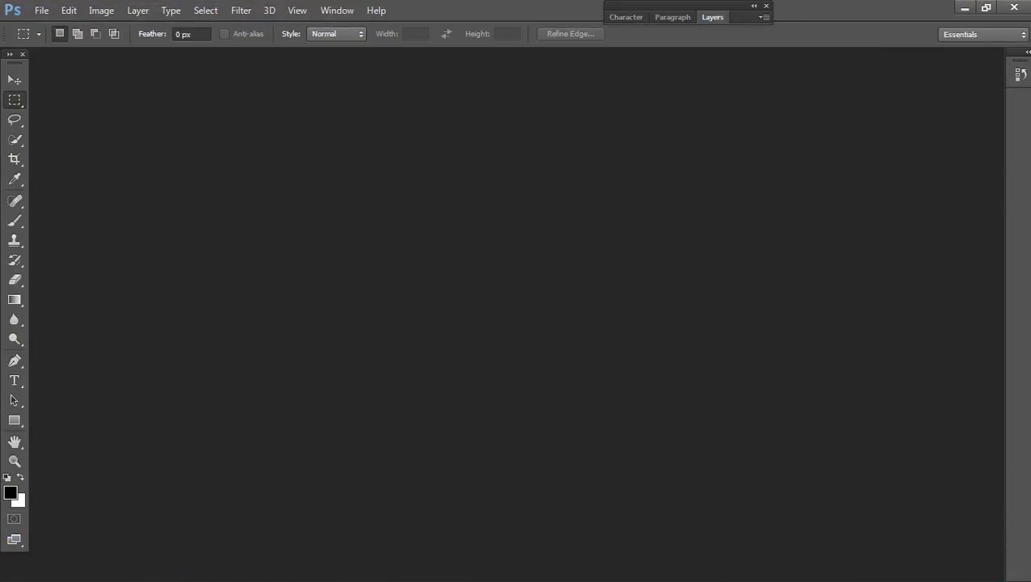
left_click(985, 7)
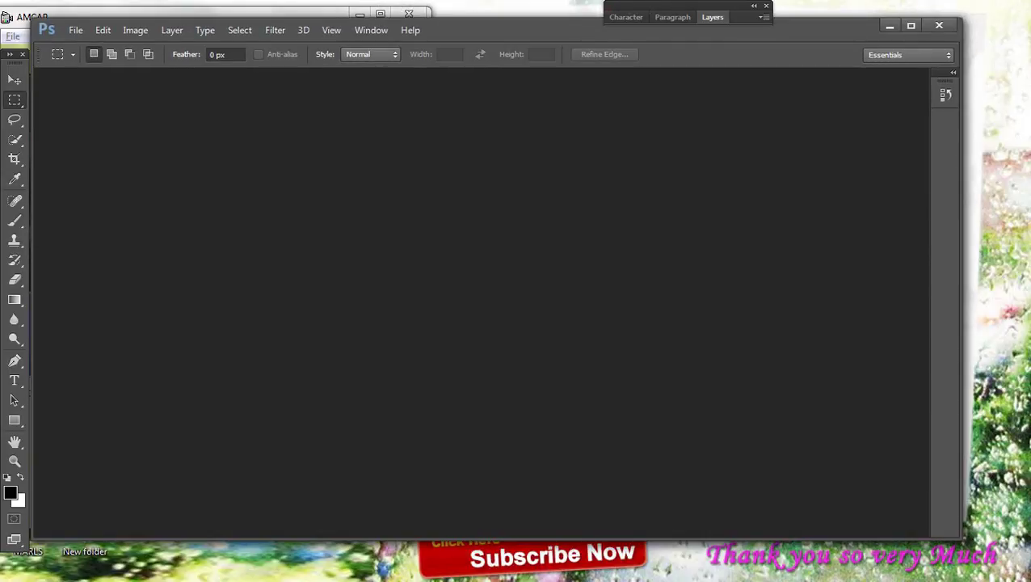
left_click_drag(517, 29, 598, 12)
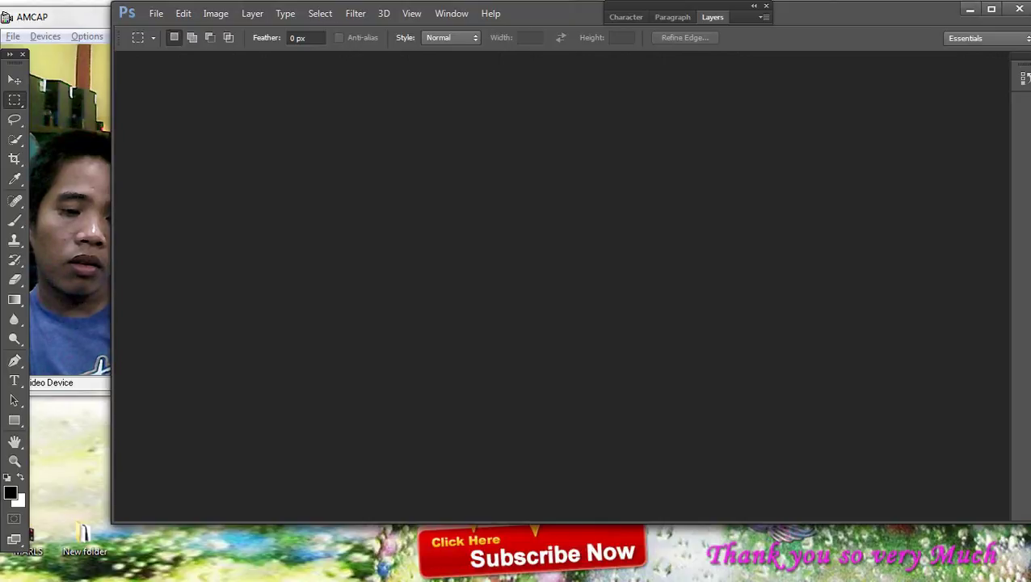
left_click_drag(113, 523, 434, 579)
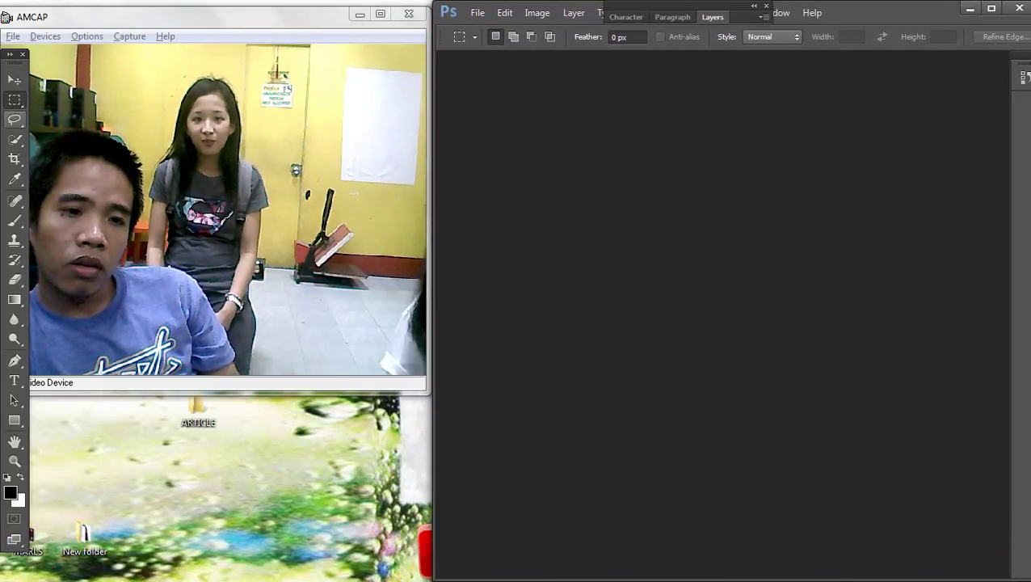
left_click_drag(15, 55, 444, 61)
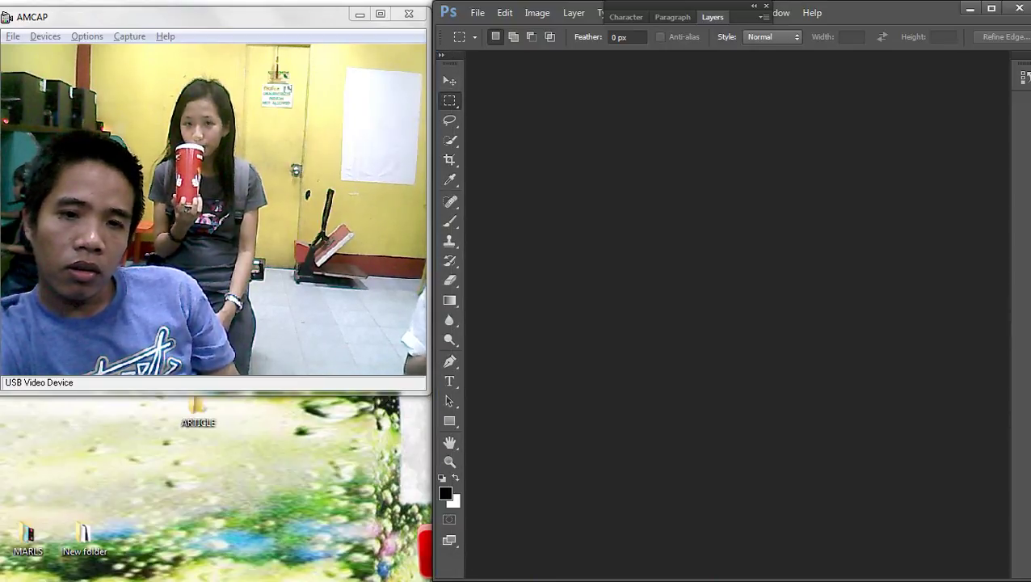
Shrink the webcam preview window and widen the Photoshop window to fill the freed space
left_click(243, 16)
left_click_drag(429, 394, 341, 331)
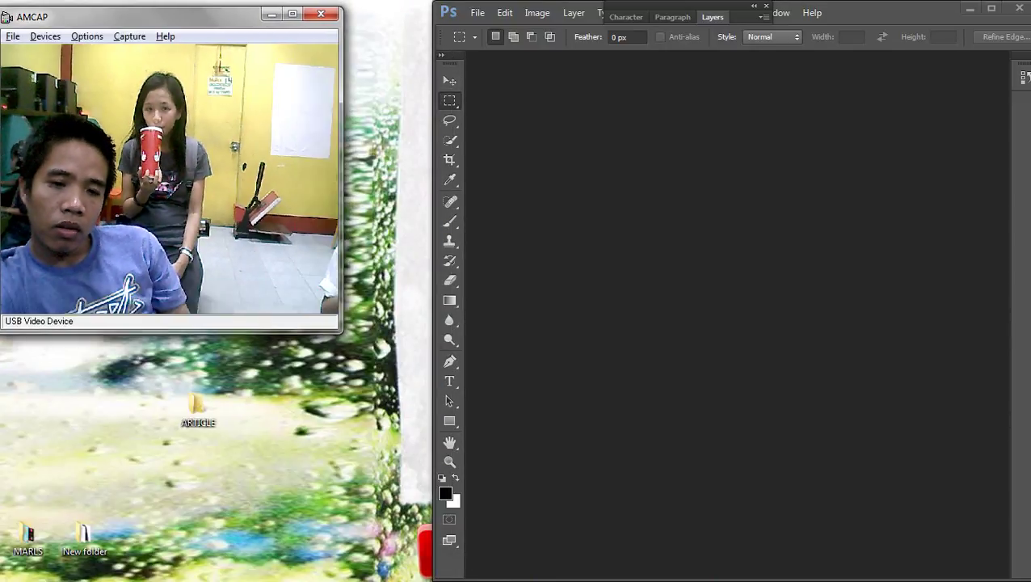
left_click(687, 283)
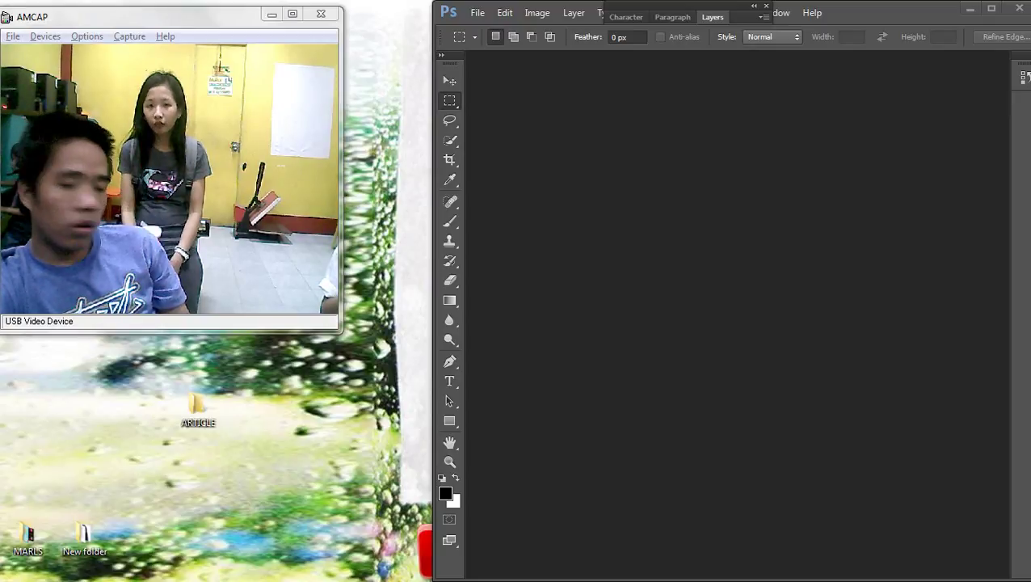
left_click_drag(434, 307, 340, 307)
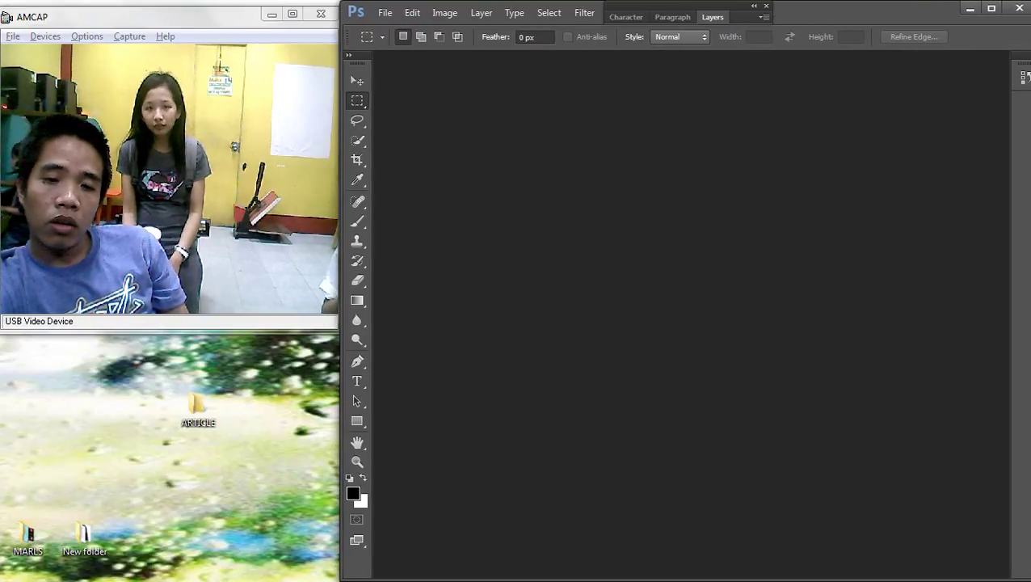
Create a new white RGB document 10 by 10 pixels at a resolution of 400 pixels/inch
left_click(385, 12)
left_click(420, 37)
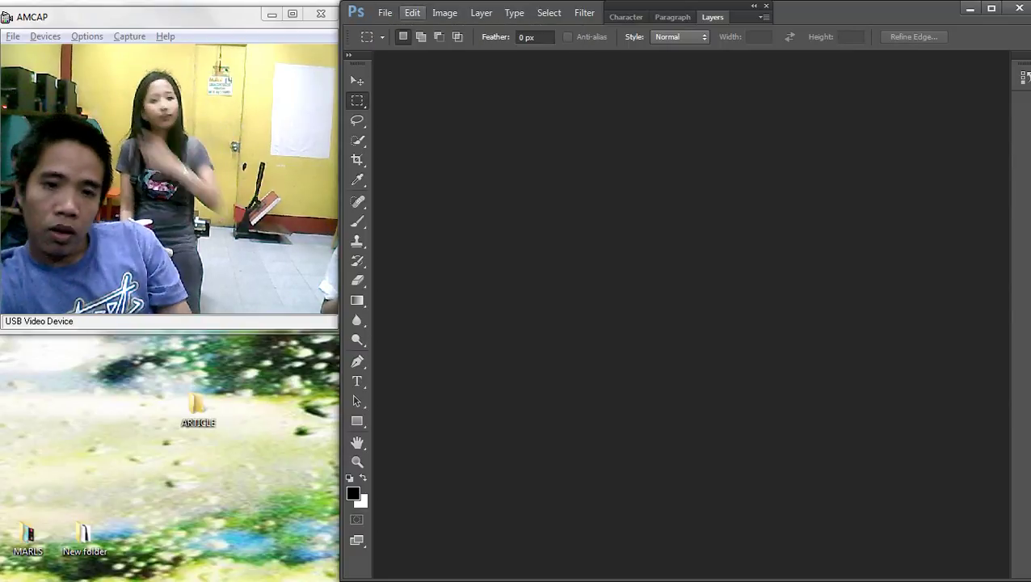
left_click(384, 12)
left_click(384, 12)
left_click(385, 12)
left_click(396, 29)
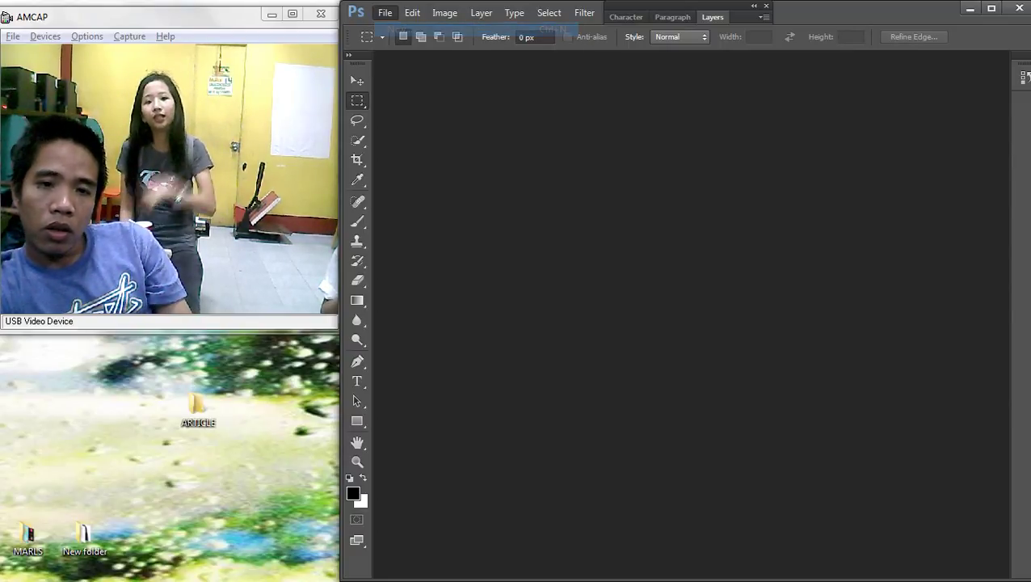
key("Tab")
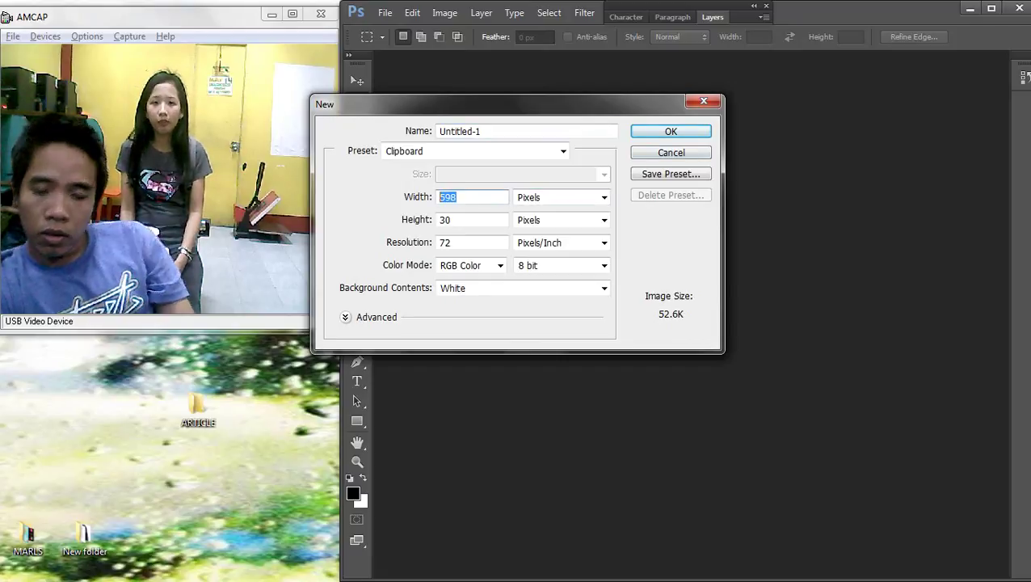
type("202")
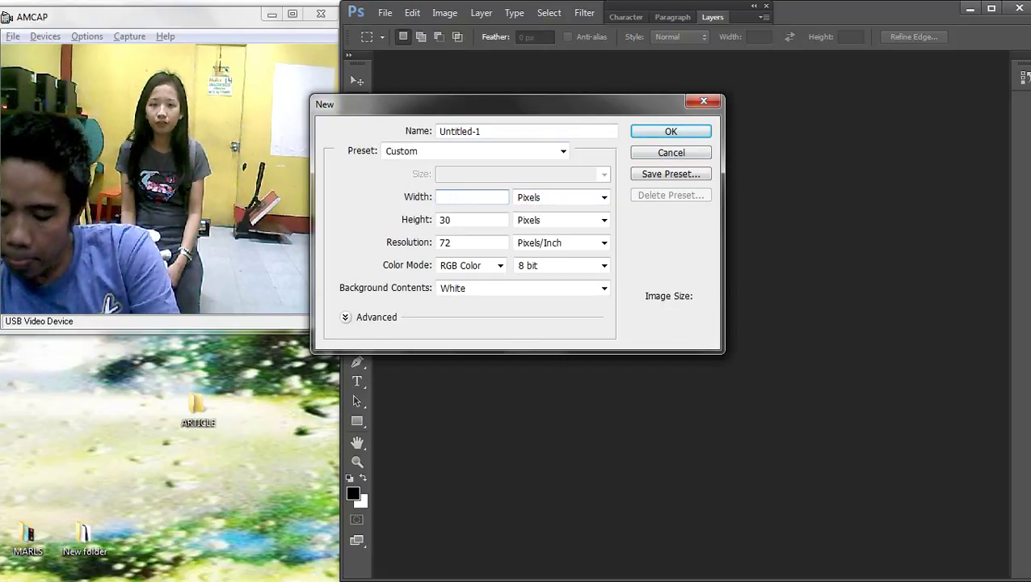
type("10")
key("Tab")
key("Tab")
type("1")
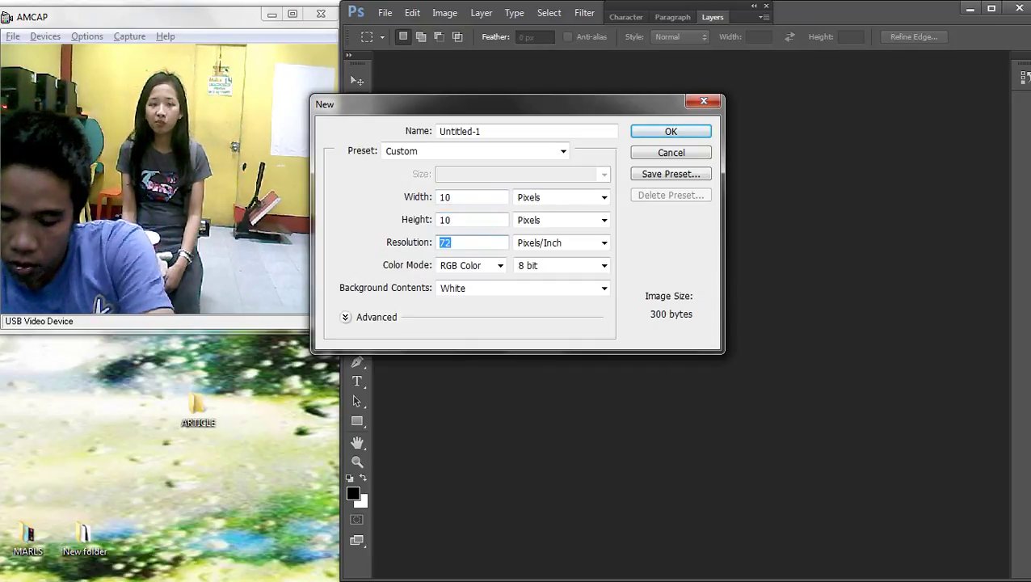
type("400")
key("Return")
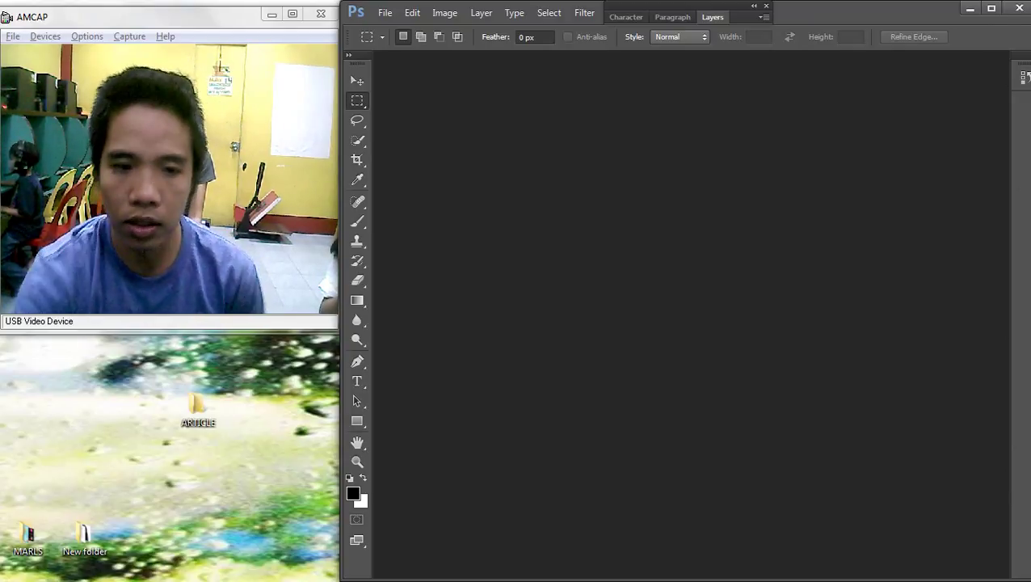
key("ctrl+alt+n")
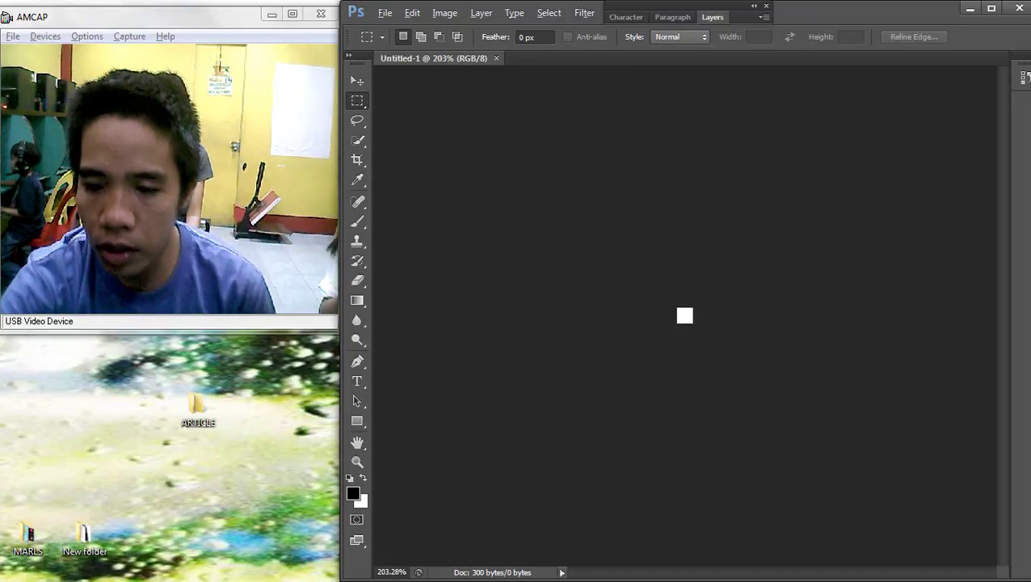
Resize the image to a document size of 10 by 10 inches with Constrain Proportions turned off
key("ctrl+plus")
key("ctrl+plus")
key("ctrl+plus")
key("ctrl+plus")
key("ctrl+plus")
key("ctrl+plus")
key("ctrl+plus")
key("ctrl+plus")
key("ctrl+plus")
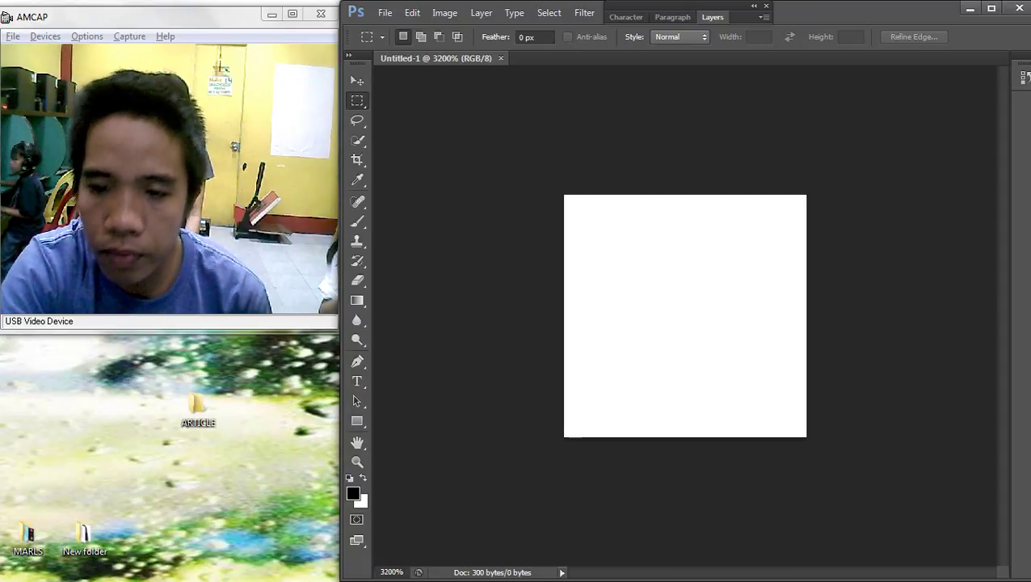
left_click(445, 13)
left_click(466, 121)
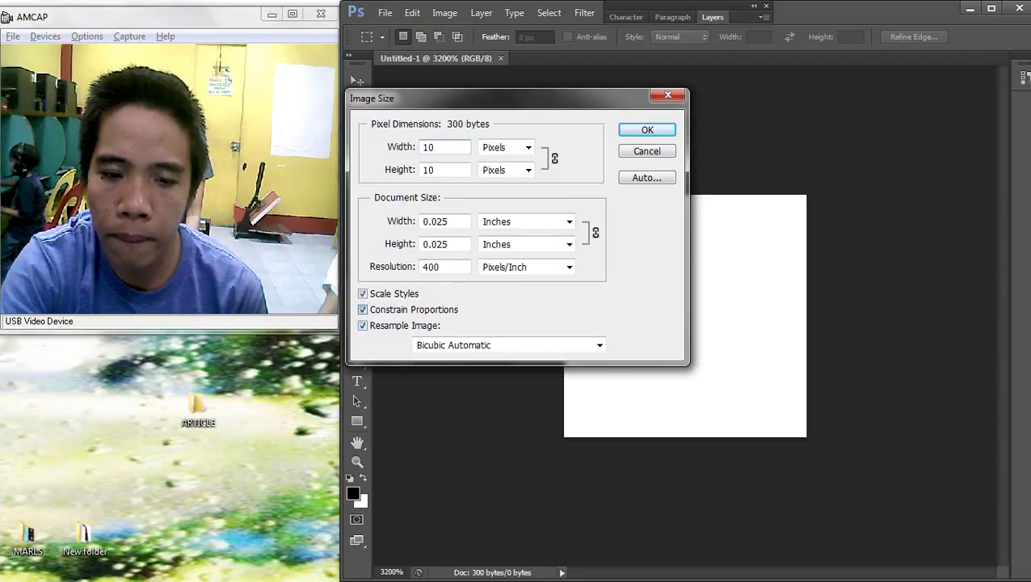
key("alt+c")
type("10")
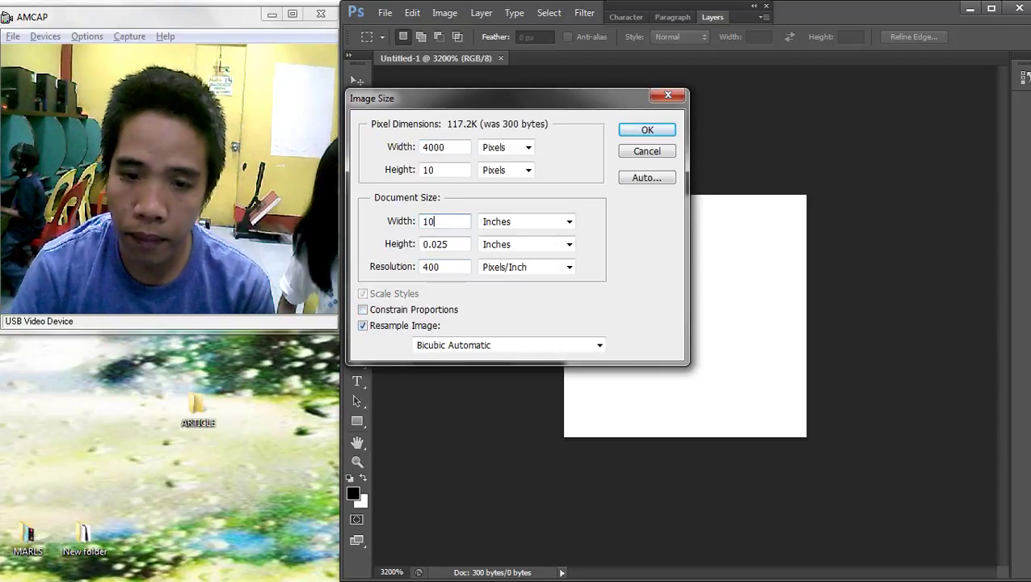
key("Tab")
type("10")
key("Return")
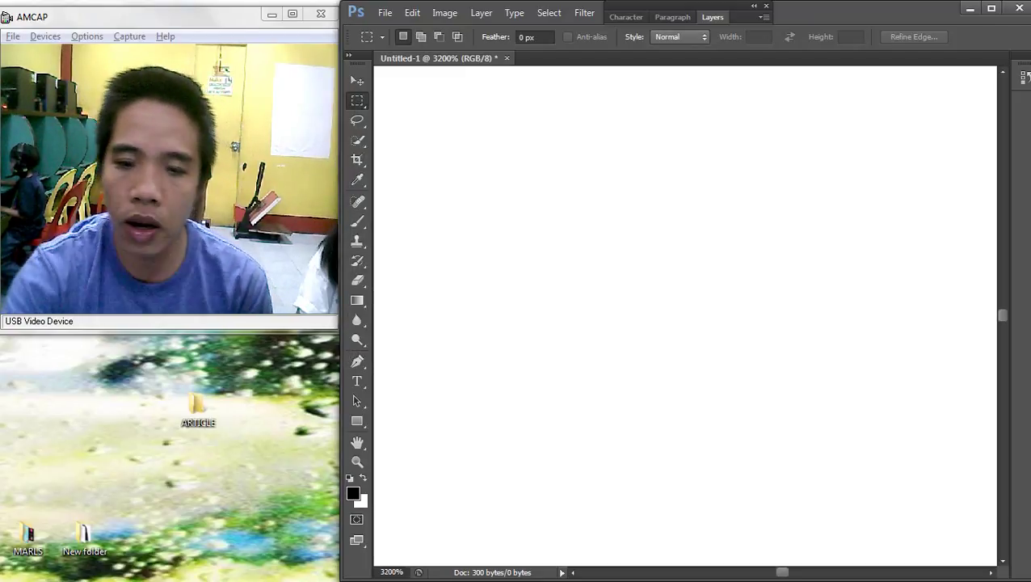
Bring the whole resized canvas into view at a comfortable size
scroll(685, 315, "down", 5)
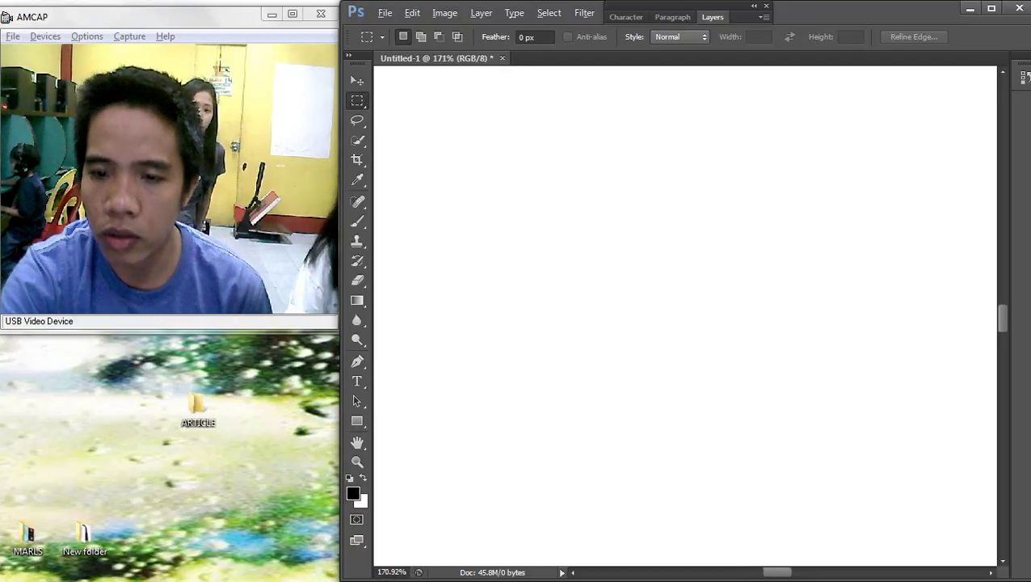
scroll(685, 315, "down", 8)
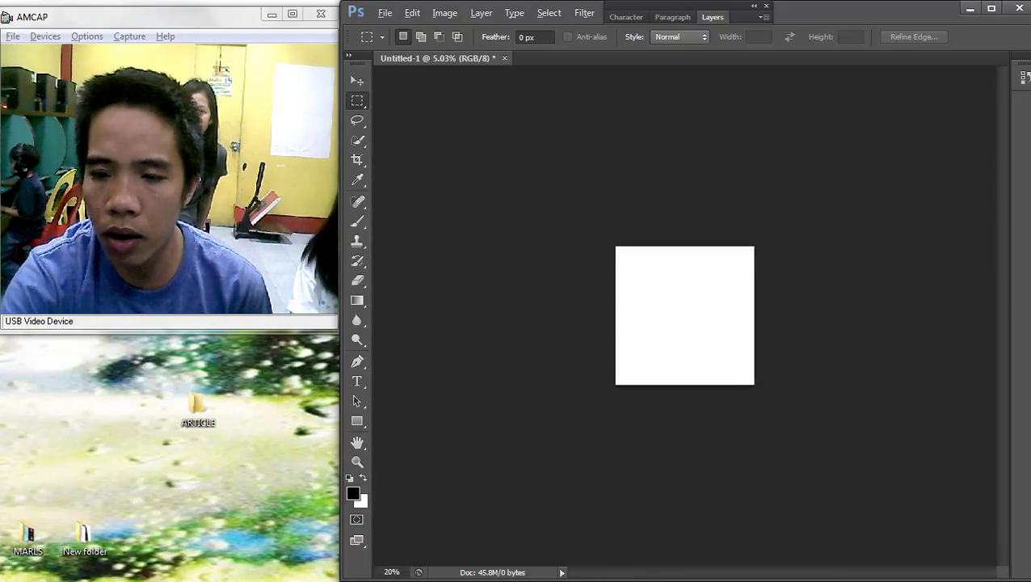
scroll(685, 315, "up", 4)
scroll(686, 315, "down", 2)
mouse_move(1026, 73)
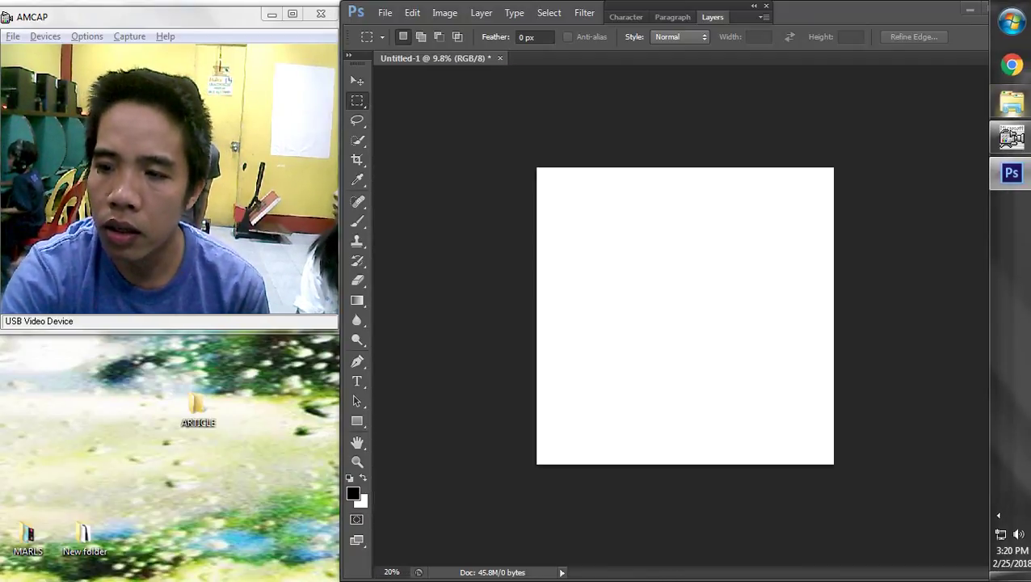
Check the Users folder on network computer K-12, including its Word documents, and close the window
left_click(1011, 101)
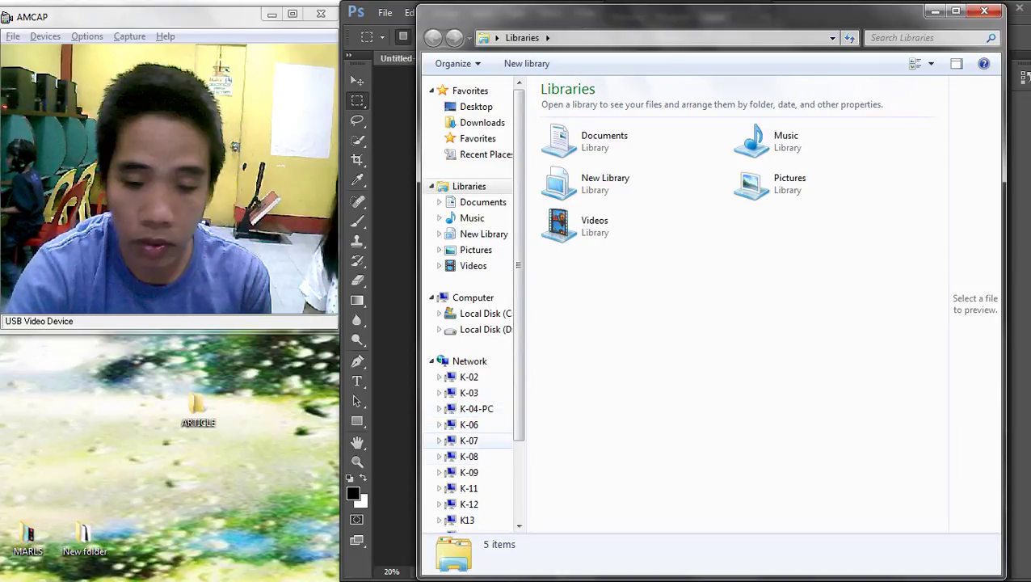
left_click(469, 504)
key("Return")
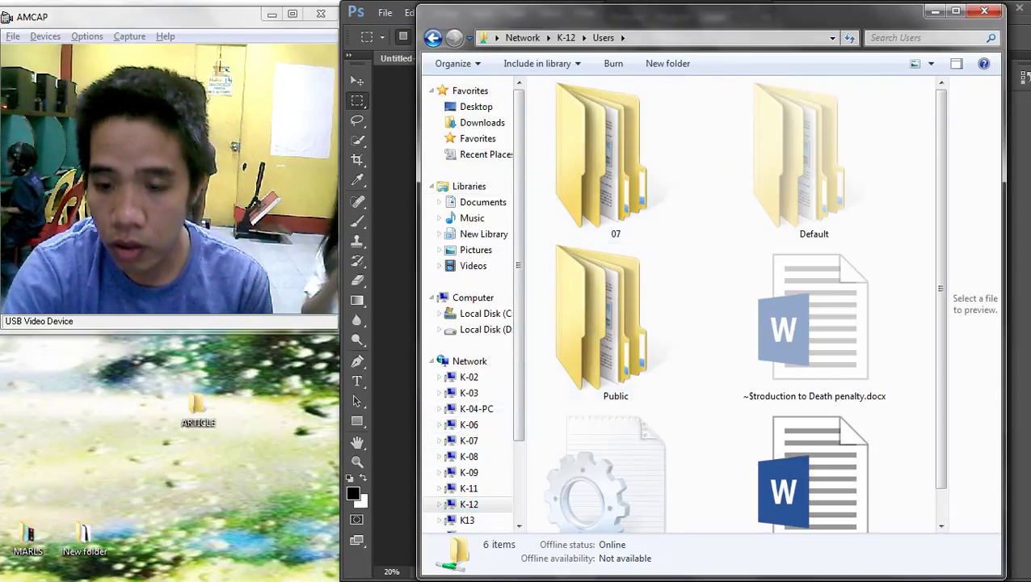
scroll(814, 452, "down", 1)
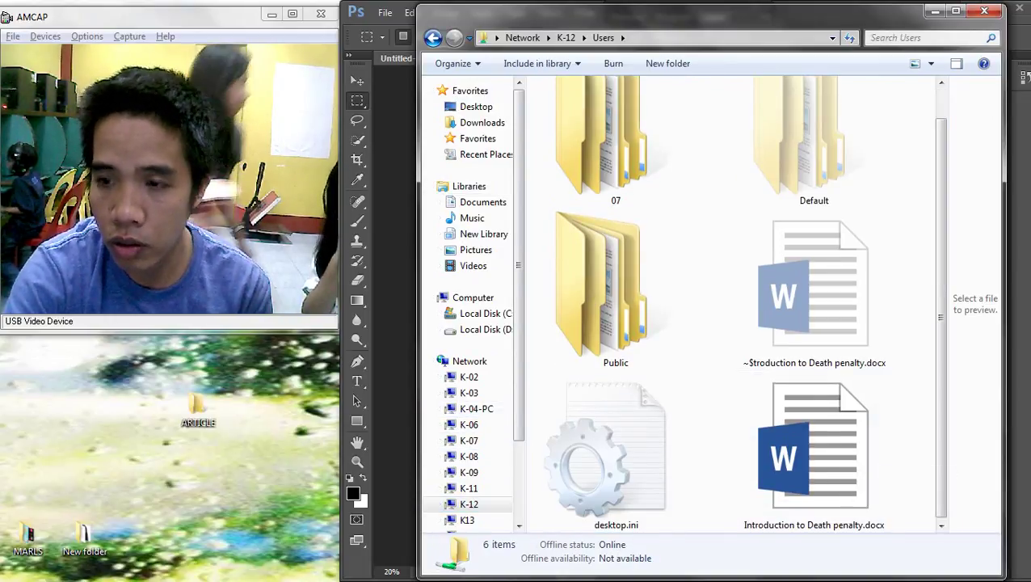
left_click(984, 11)
Resize the blank image to a document size of 5 by 5 inches
scroll(685, 316, "down", 5)
scroll(686, 316, "up", 11)
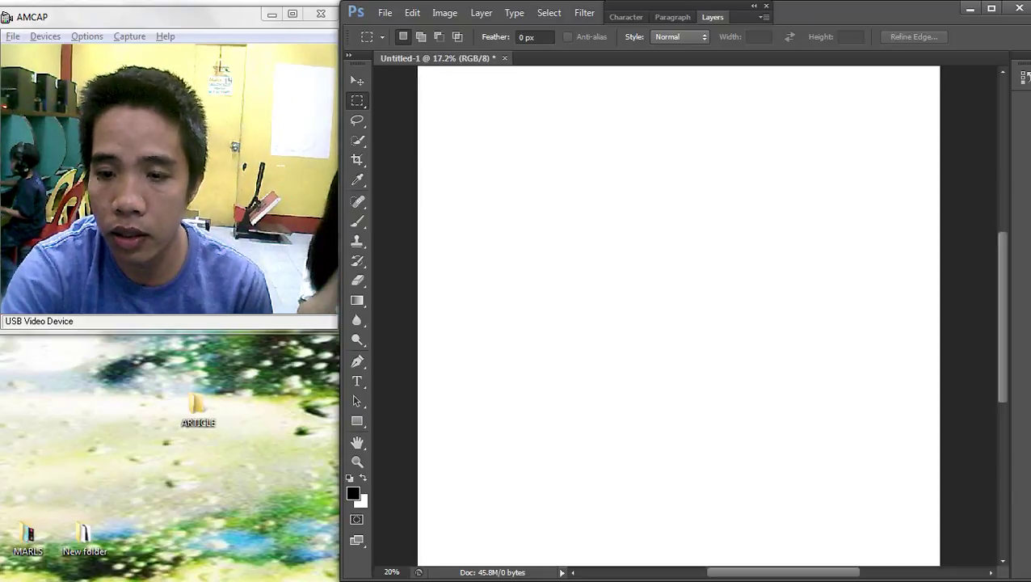
scroll(686, 316, "down", 5)
scroll(686, 316, "up", 2)
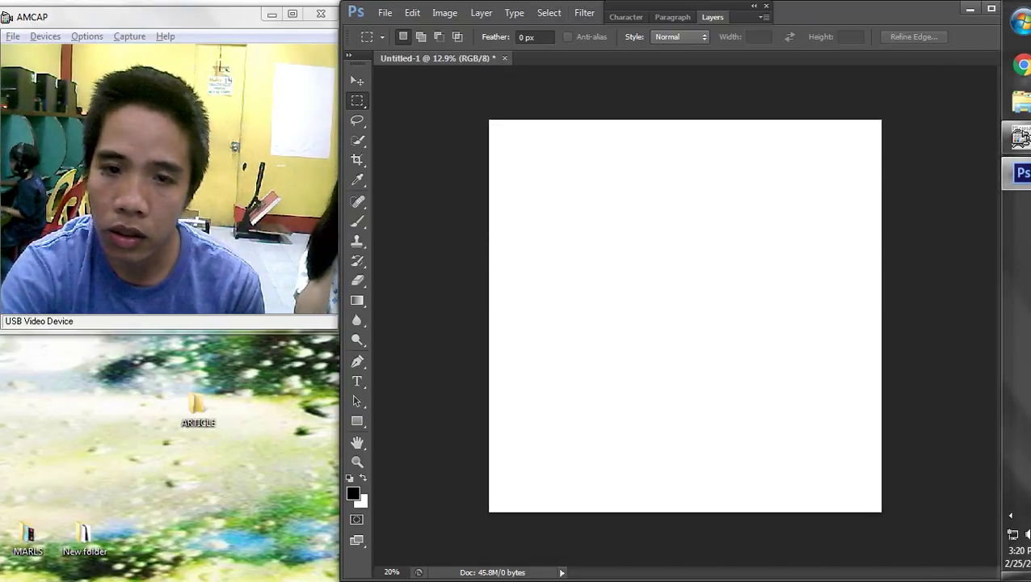
left_click(412, 13)
mouse_move(444, 13)
left_click(467, 122)
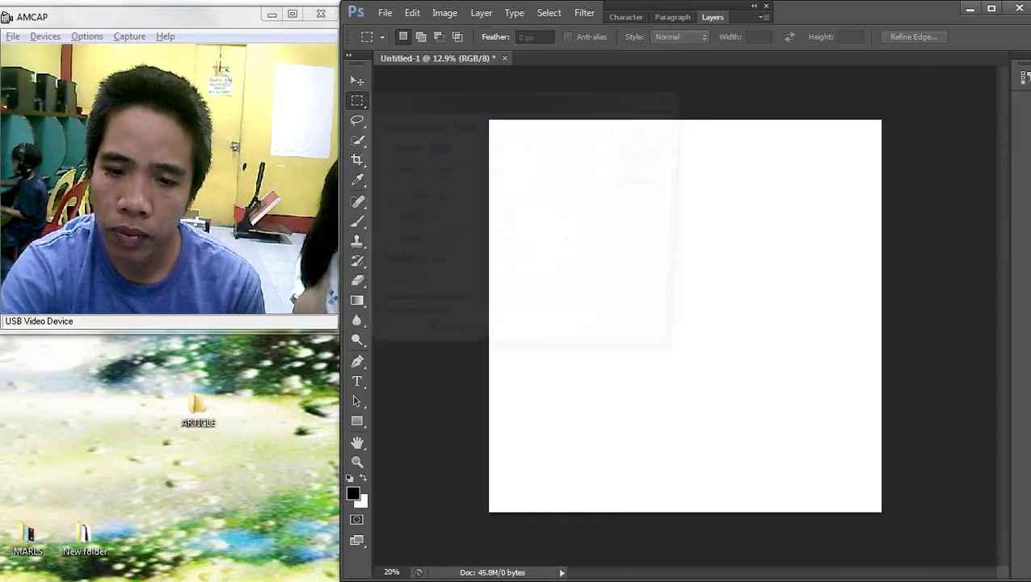
double_click(431, 222)
type("5")
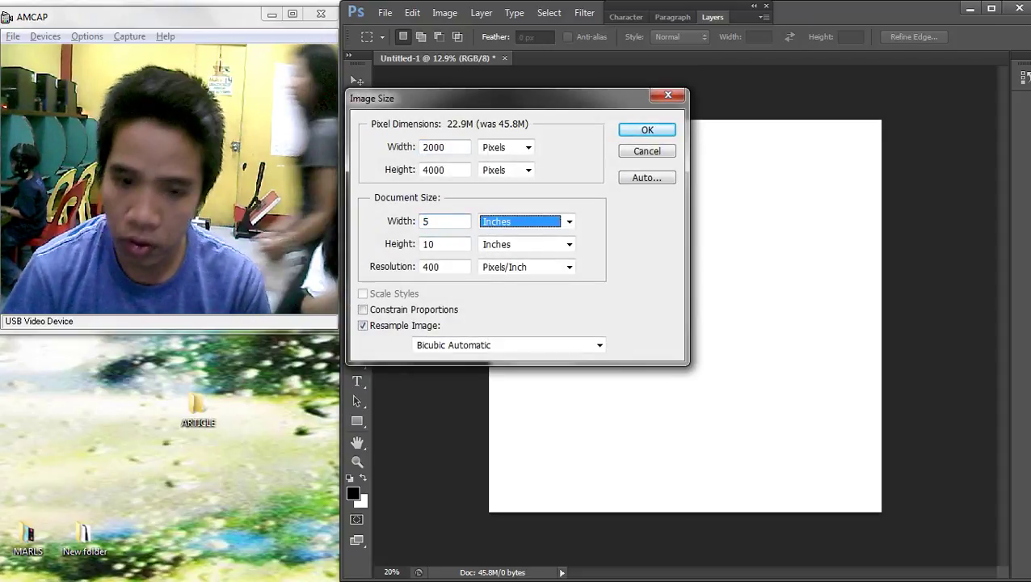
key("Tab")
type("5")
key("Return")
scroll(686, 315, "up", 3)
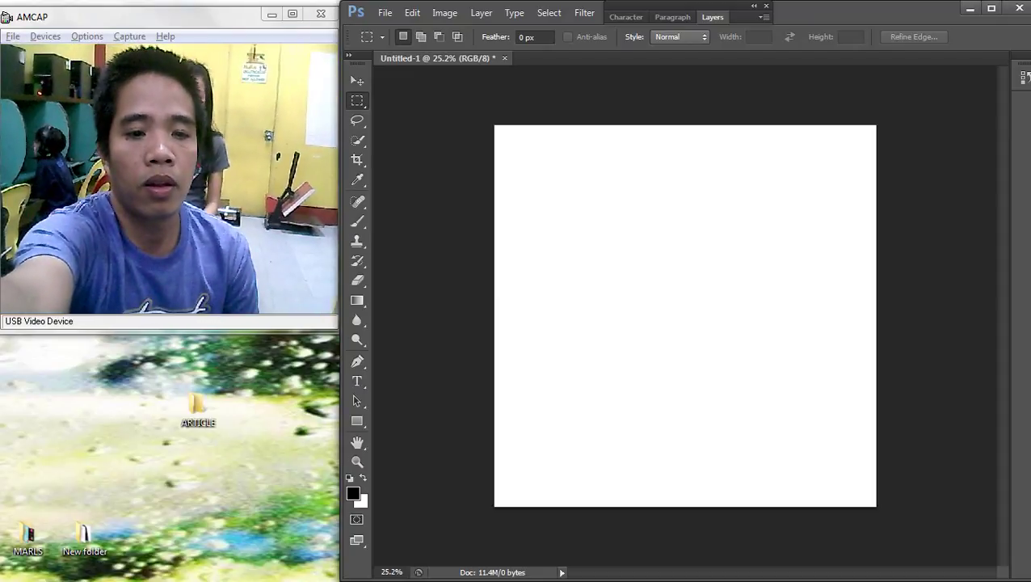
Switch to Chrome, search Google Images for "CLIPART DRESS", and widen the browser window
key("super+e")
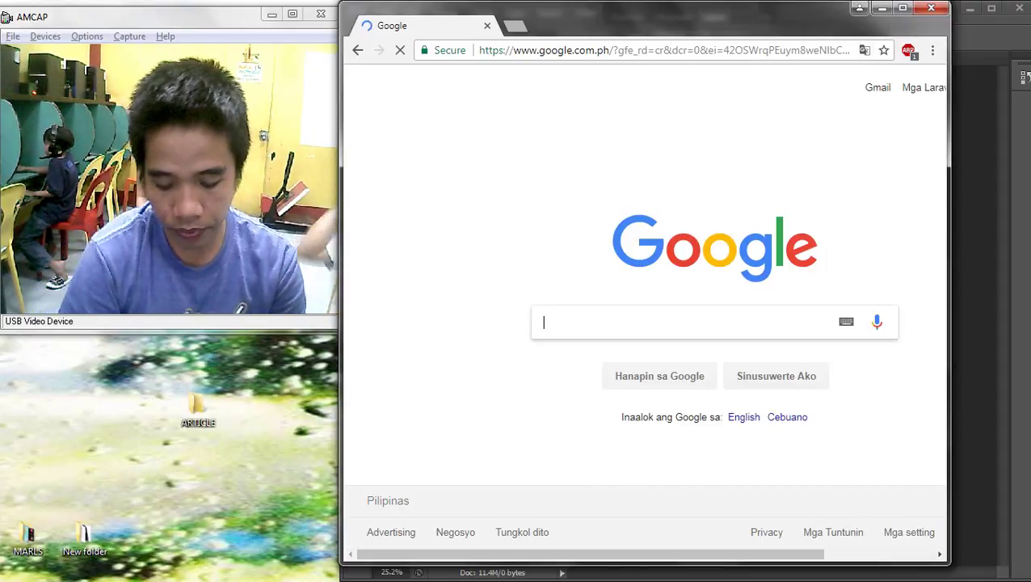
type("CLIPART DRESS")
key("Return")
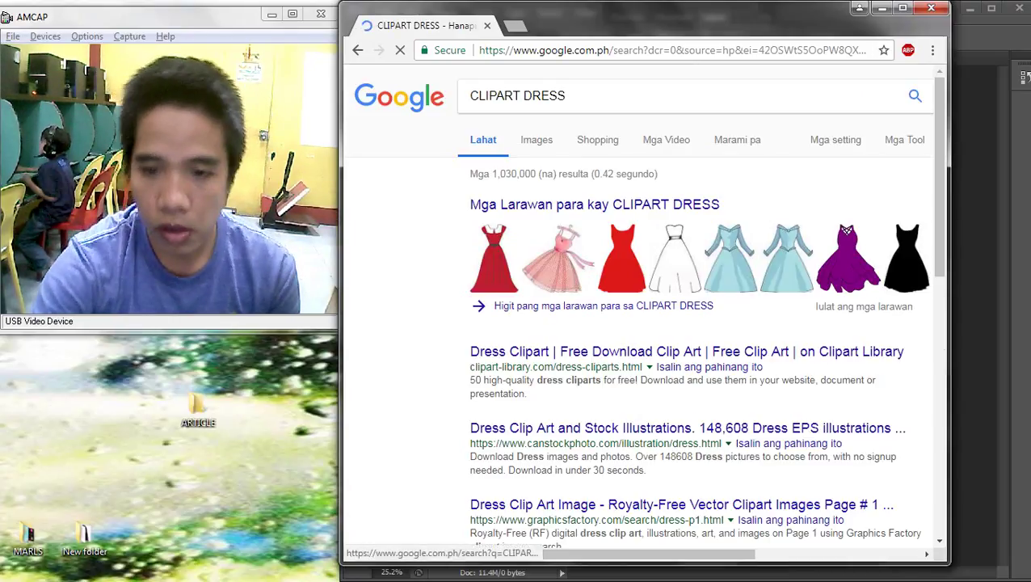
left_click(537, 139)
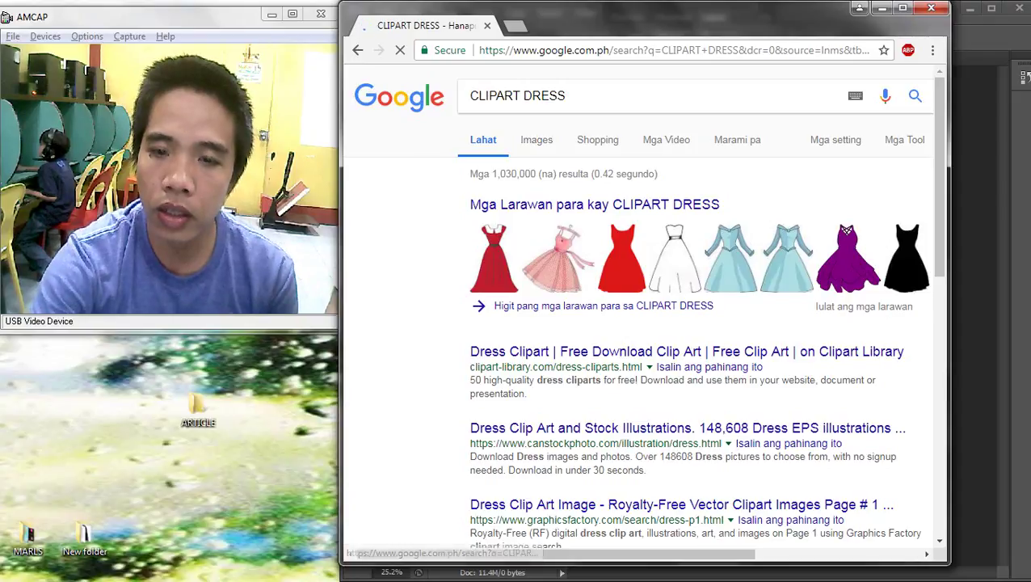
left_click_drag(950, 291, 1021, 290)
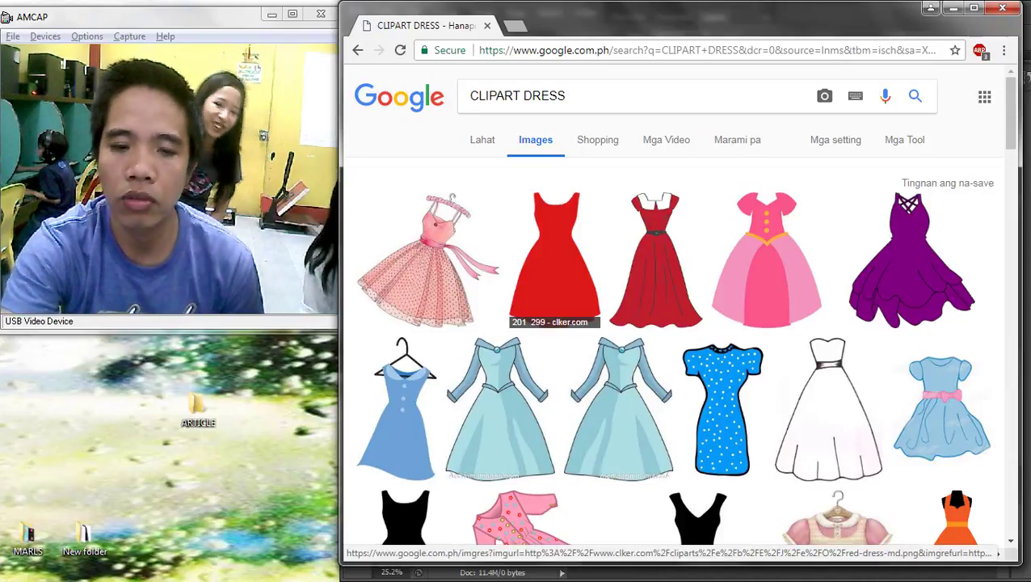
Copy the red dress clip art from Clker.com and paste it into the blank Photoshop document
left_click(555, 258)
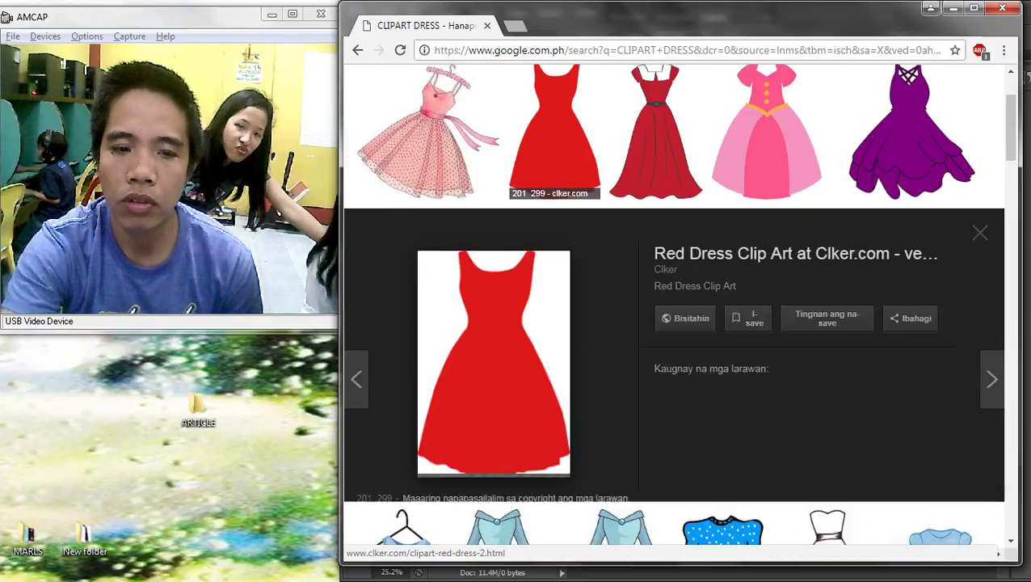
right_click(477, 325)
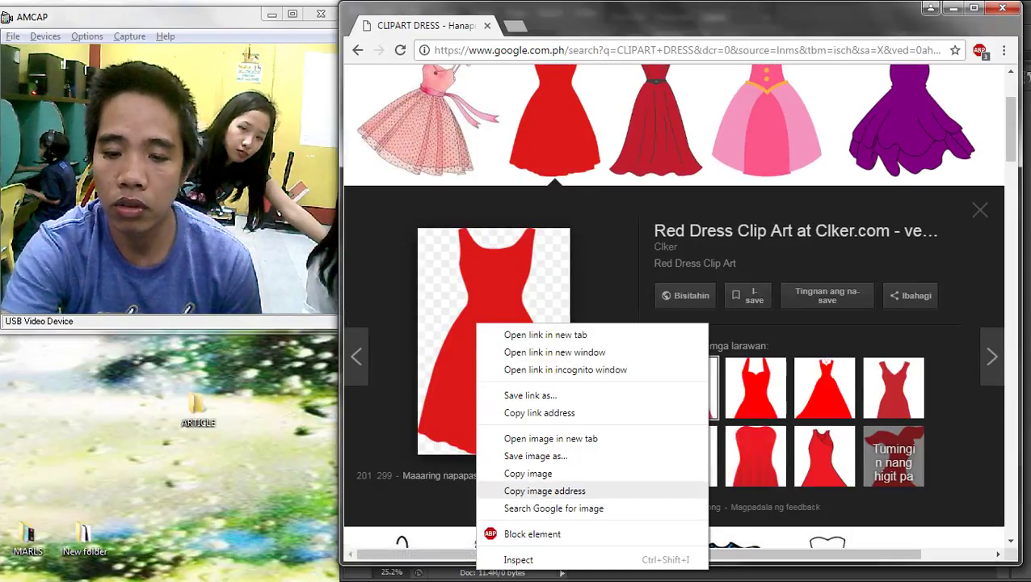
left_click(527, 473)
left_click(1008, 171)
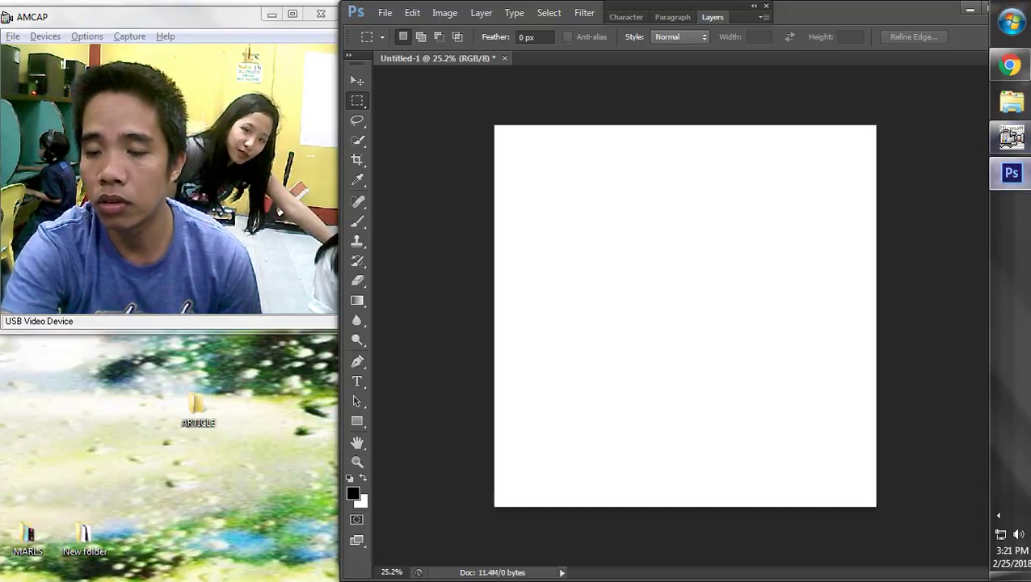
key("ctrl+v")
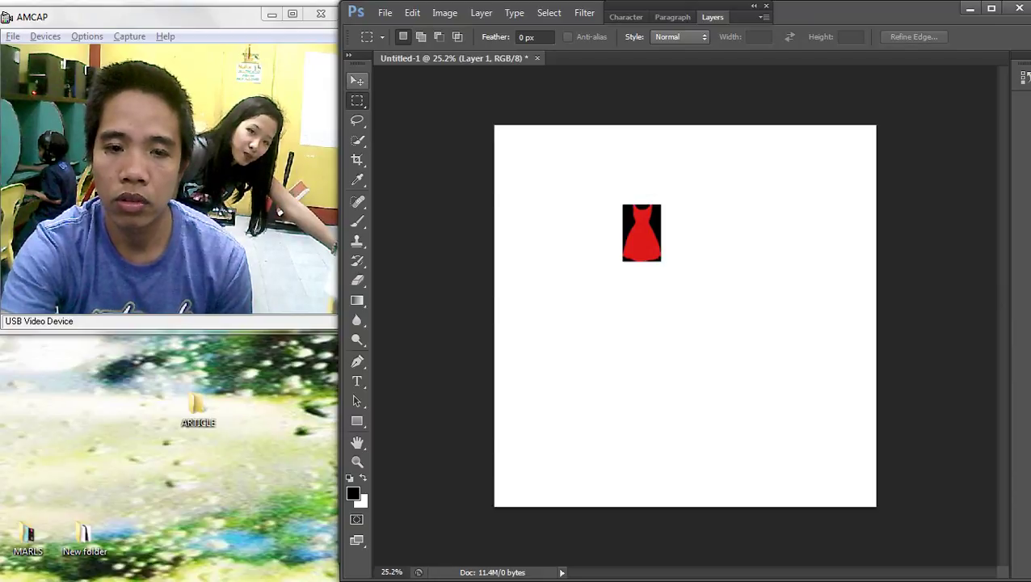
Erase all black background areas around the red dress with the Magic Eraser tool at tolerance 32
key("v")
key("ctrl+0")
scroll(653, 263, "up", 5)
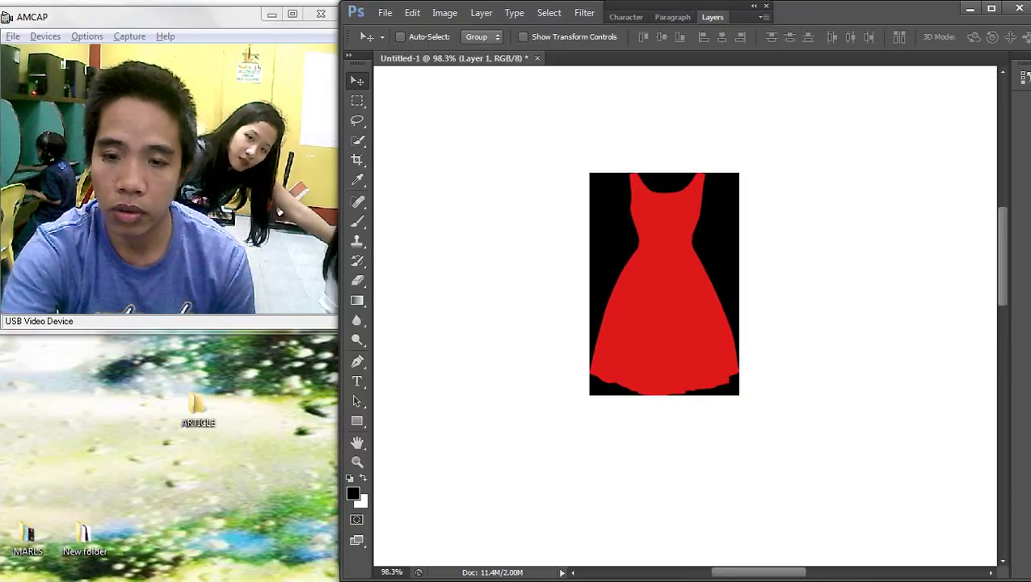
left_click(357, 280)
right_click(357, 279)
left_click(420, 308)
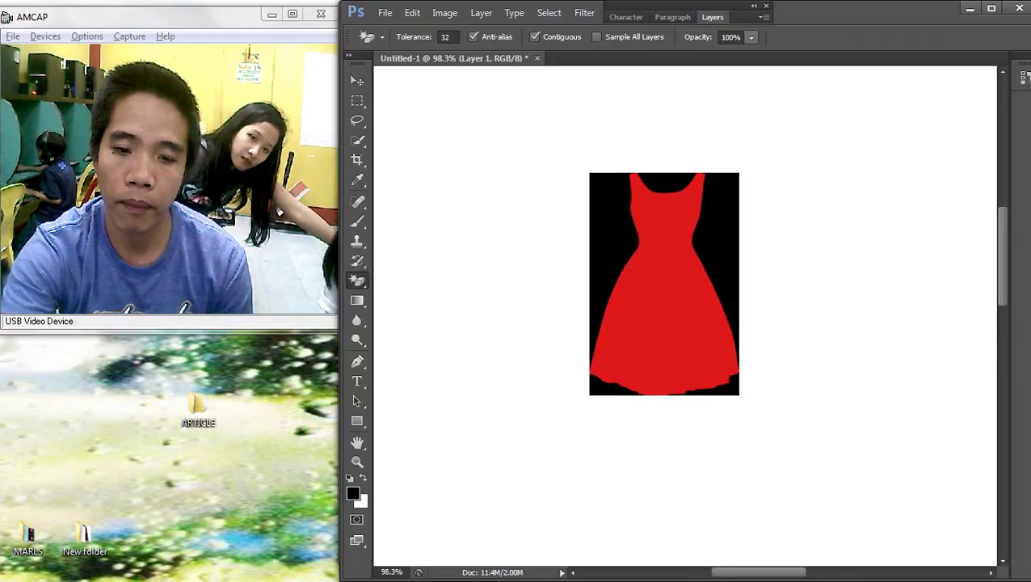
left_click(719, 226)
scroll(634, 246, "up", 2)
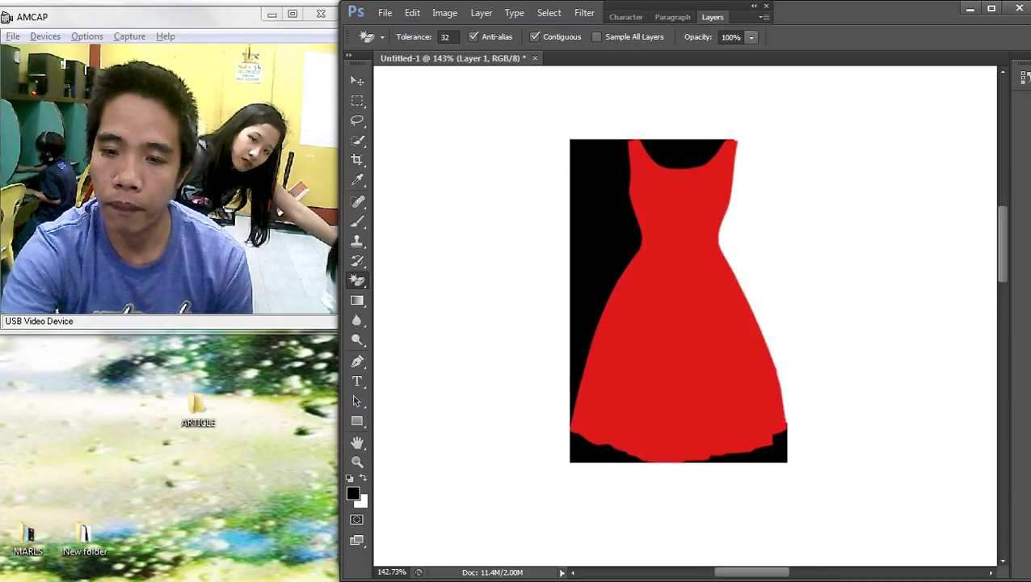
left_click(610, 222)
left_click(681, 155)
left_click(764, 454)
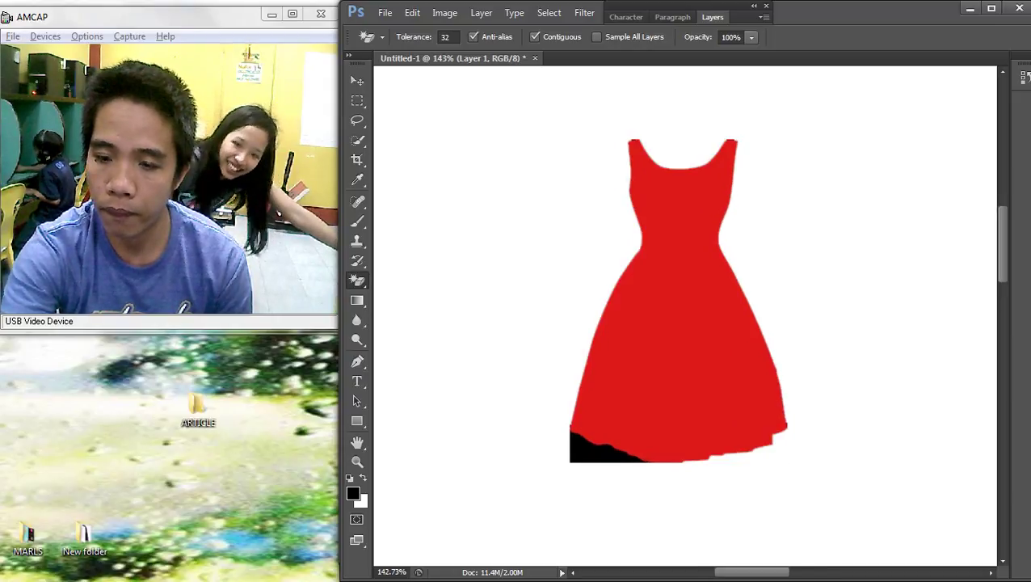
left_click(598, 449)
scroll(629, 375, "down", 3)
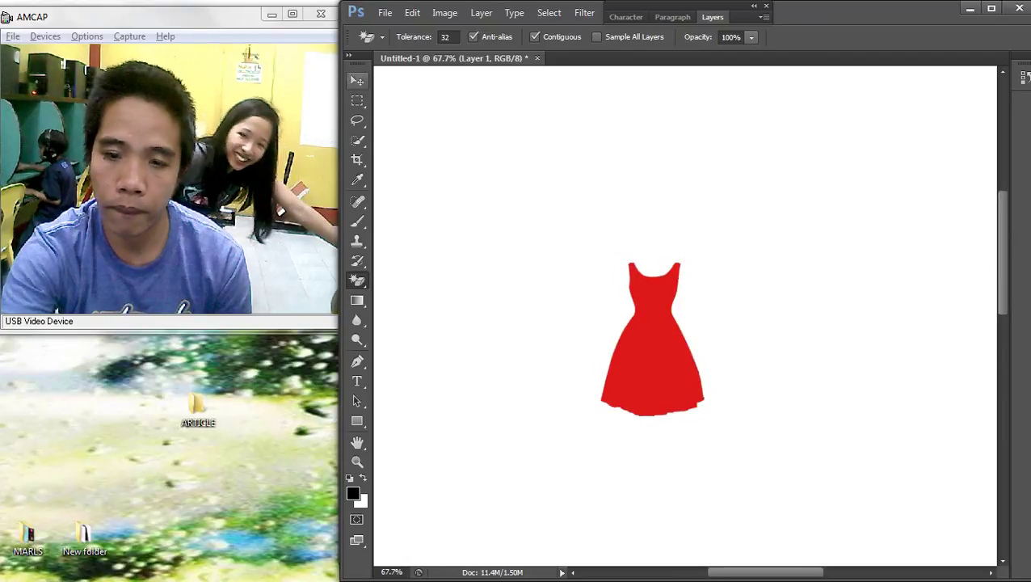
Move the red dress toward the upper-left corner of the canvas
key("v")
scroll(685, 314, "down", 2)
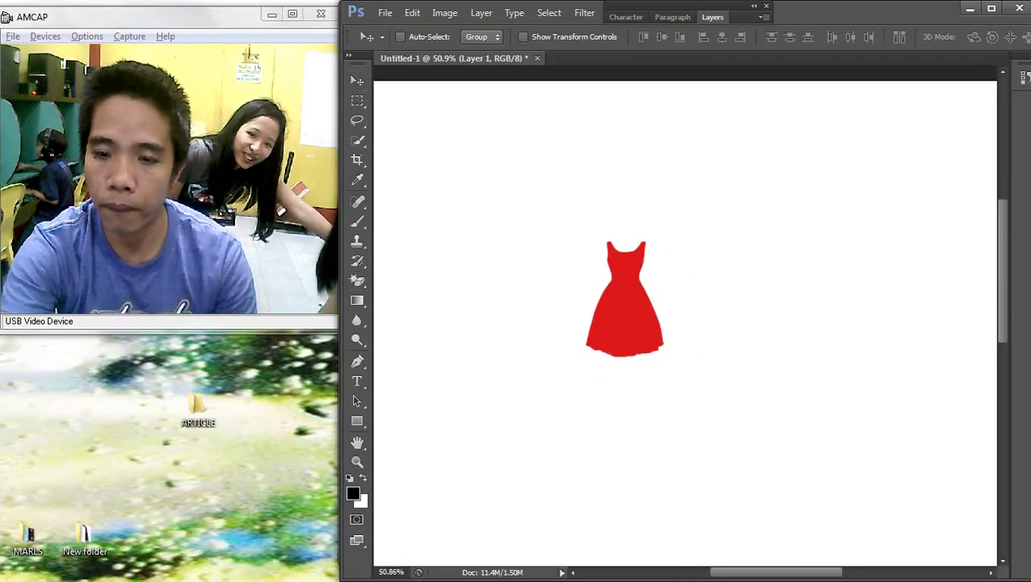
key("ctrl+t")
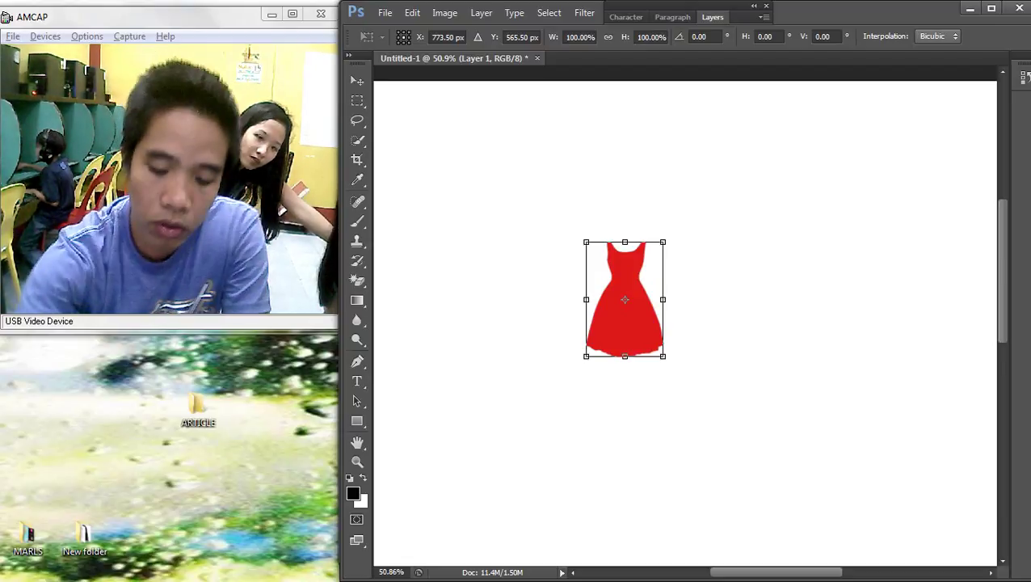
key("Return")
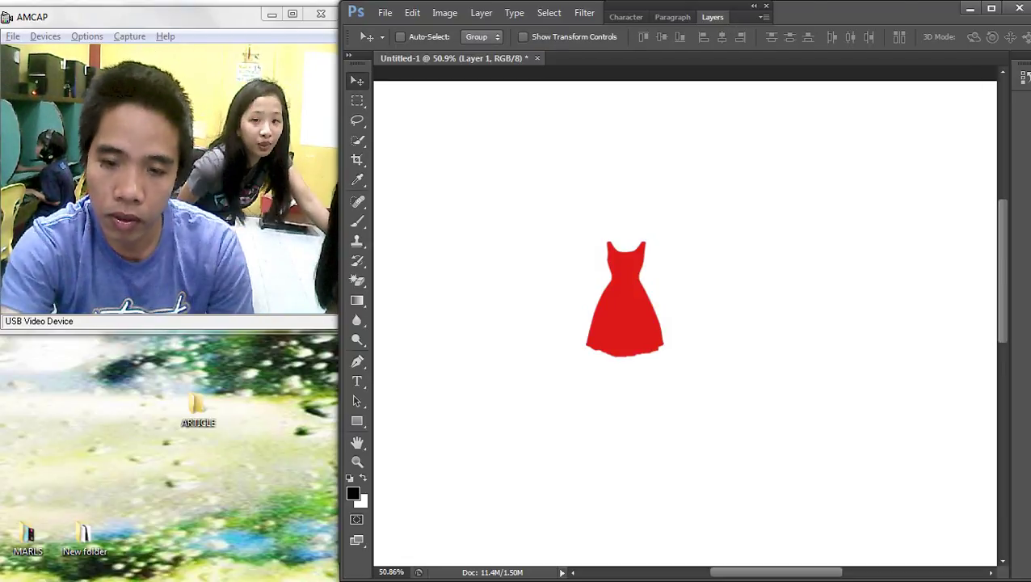
left_click_drag(633, 328, 480, 271)
scroll(554, 225, "down", 4)
scroll(554, 226, "up", 1)
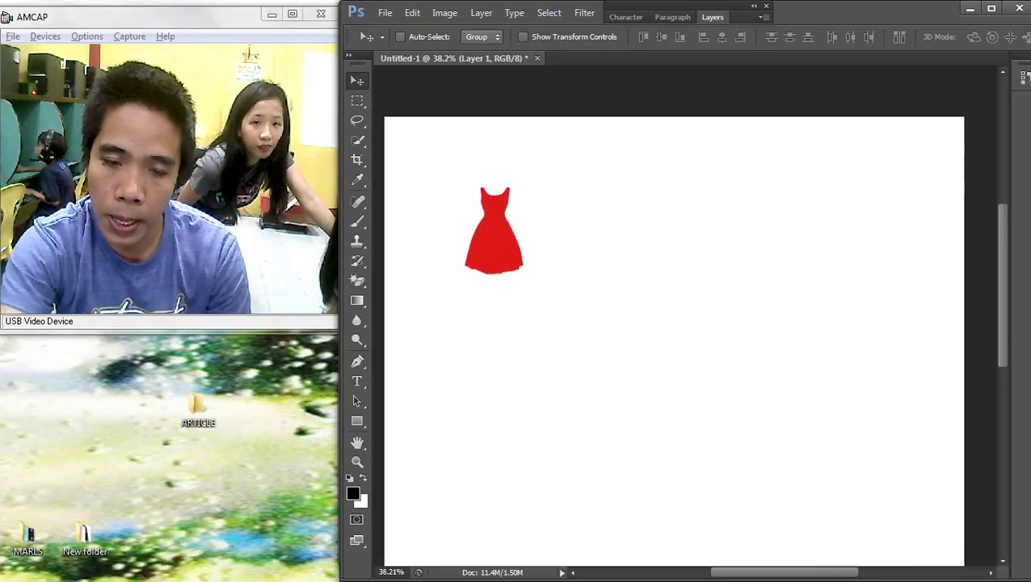
Enlarge the red dress with Free Transform to nearly half the canvas height and keep it in the upper-left area
key("ctrl+t")
left_click_drag(524, 231, 592, 314)
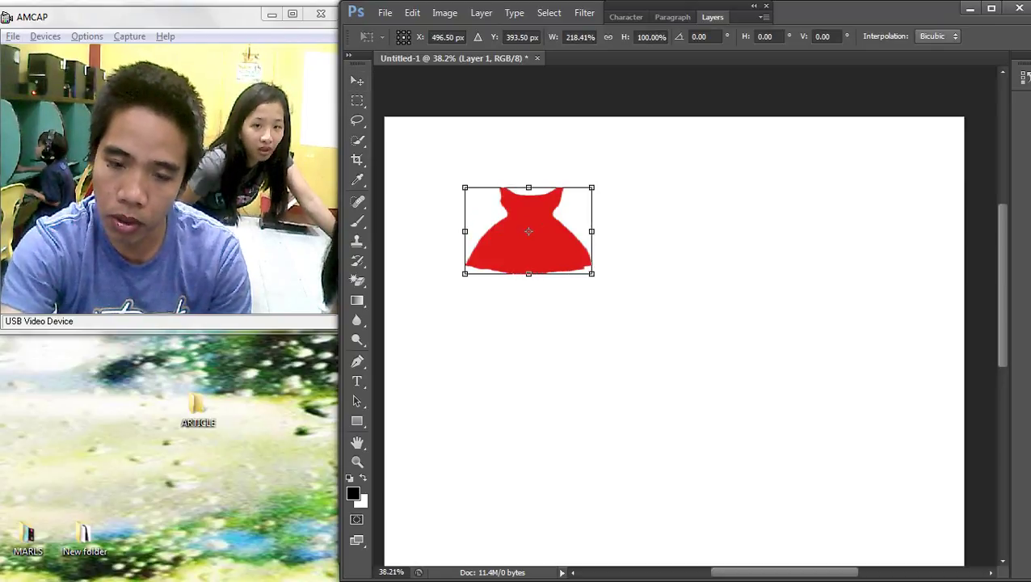
left_click_drag(592, 231, 525, 231)
left_click_drag(525, 275, 632, 438)
left_click_drag(570, 357, 556, 337)
key("Return")
scroll(557, 338, "down", 5)
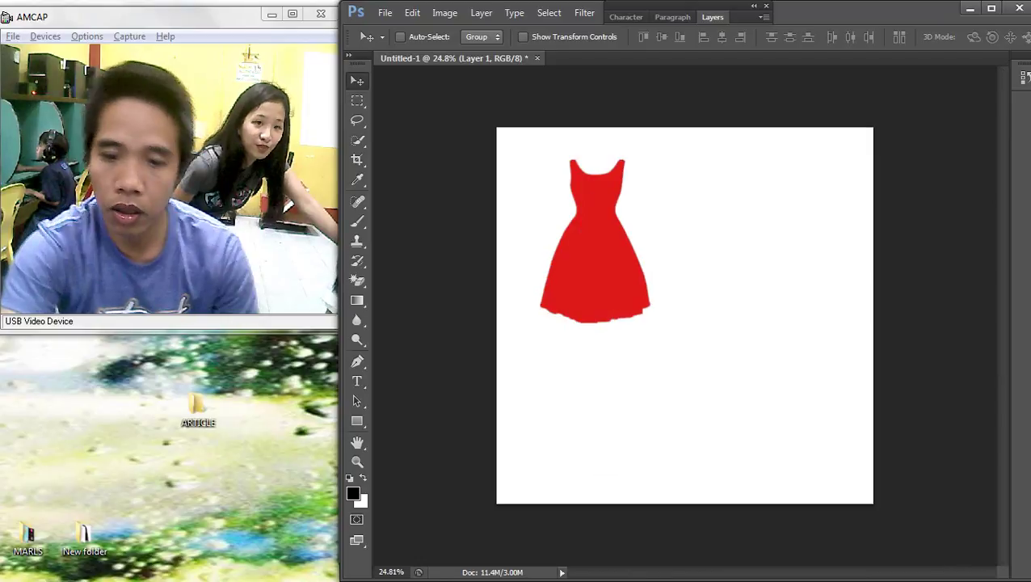
Shift the enlarged red dress slightly to the right on the canvas
scroll(593, 276, "down", 3)
scroll(593, 277, "up", 2)
left_click_drag(593, 276, 604, 278)
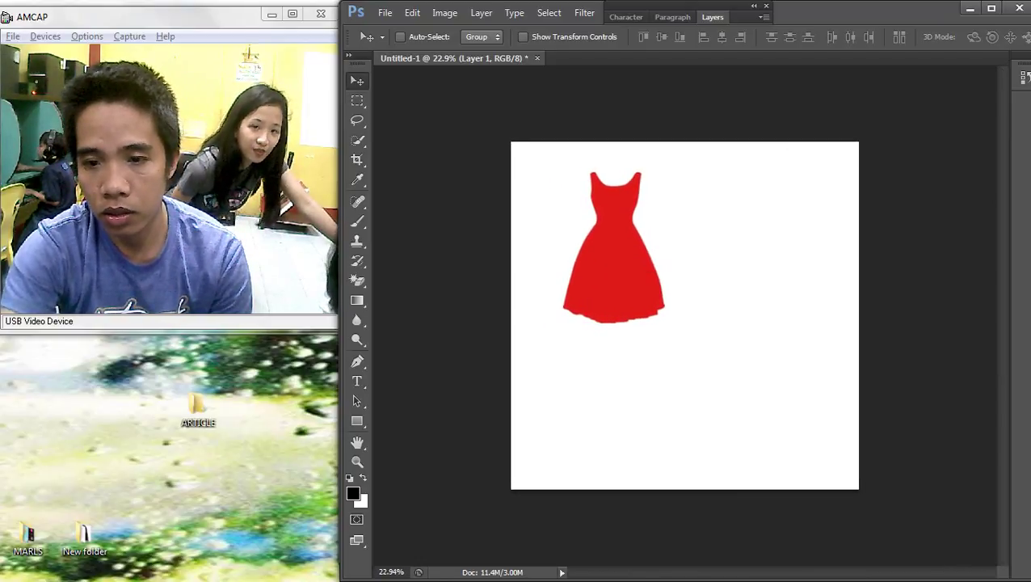
scroll(685, 289, "up", 2)
scroll(684, 289, "down", 3)
scroll(685, 288, "up", 2)
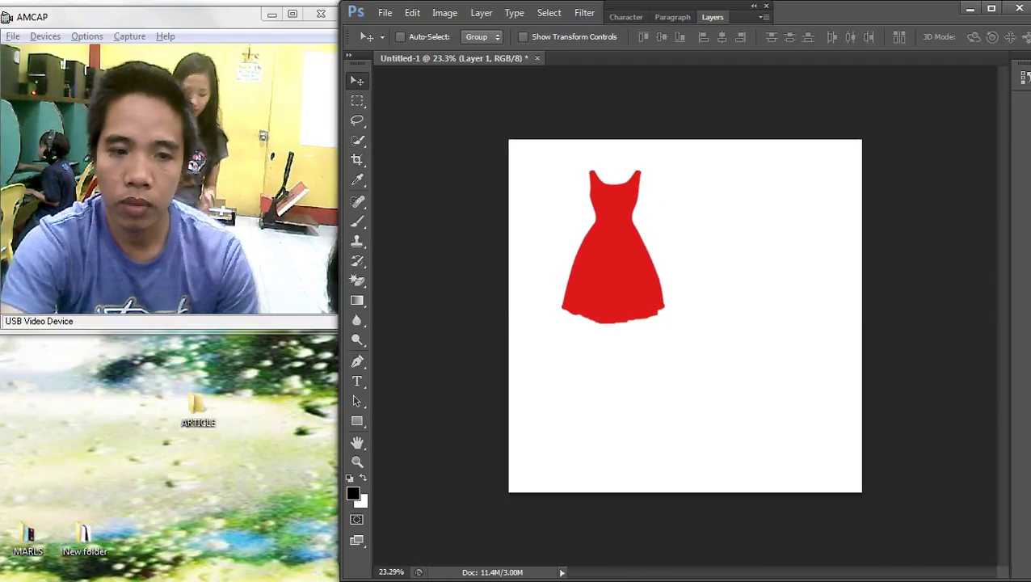
Switch to Chrome and replace the dress query with a Google Images search for "high heel"
key("Tab")
key("alt+Tab")
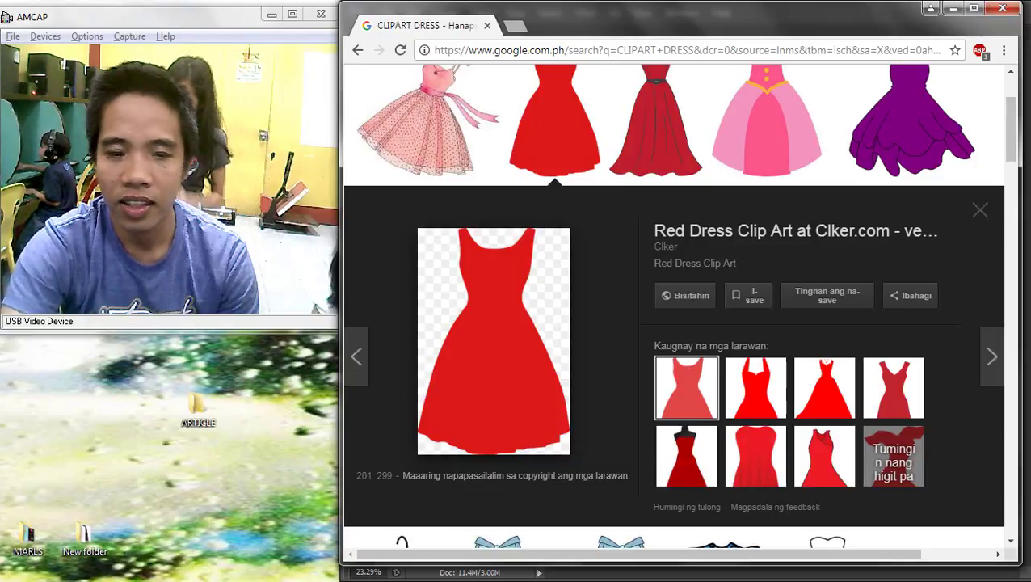
scroll(673, 307, "up", 2)
triple_click(525, 96)
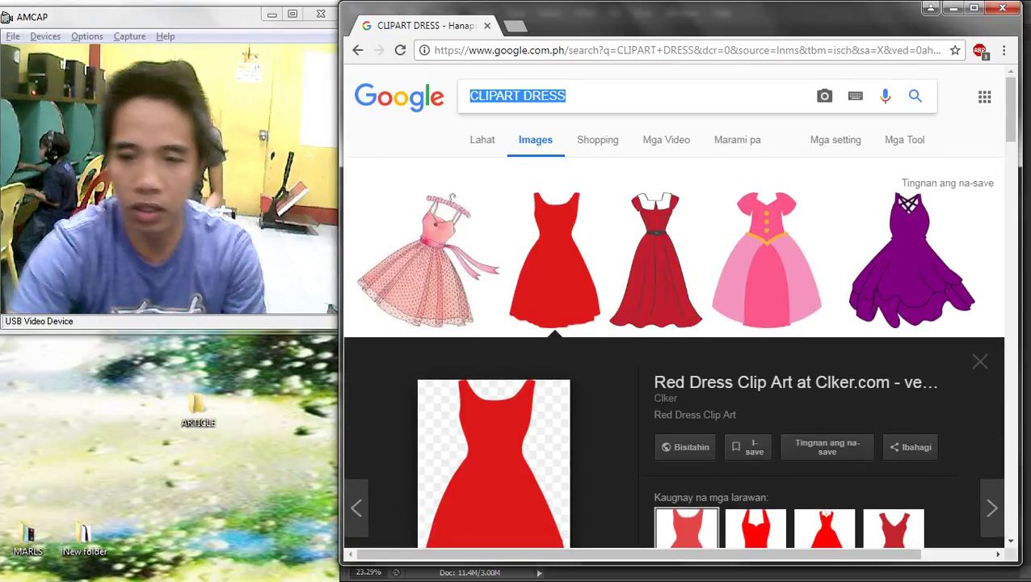
key("BackSpace")
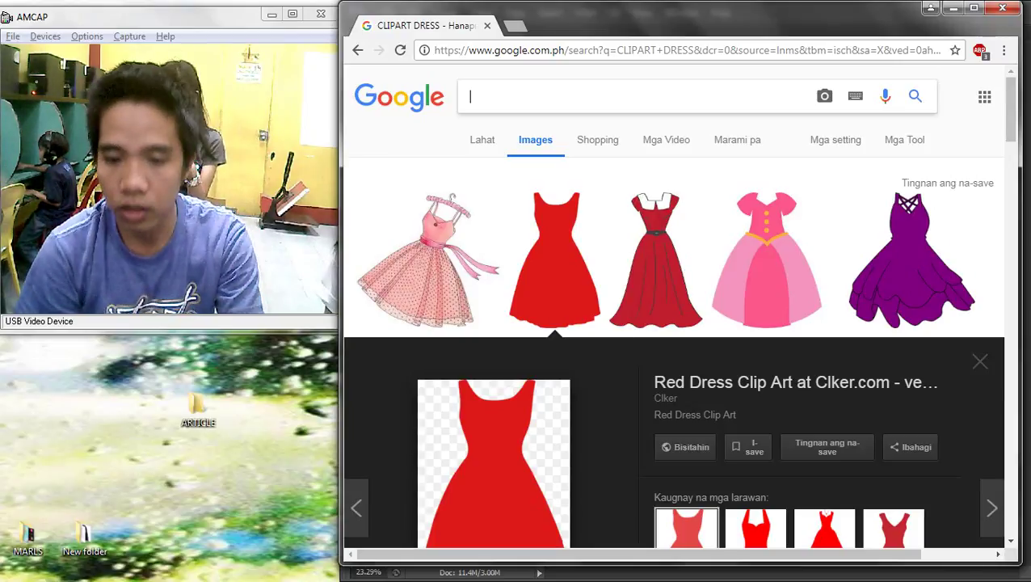
type("HIGH")
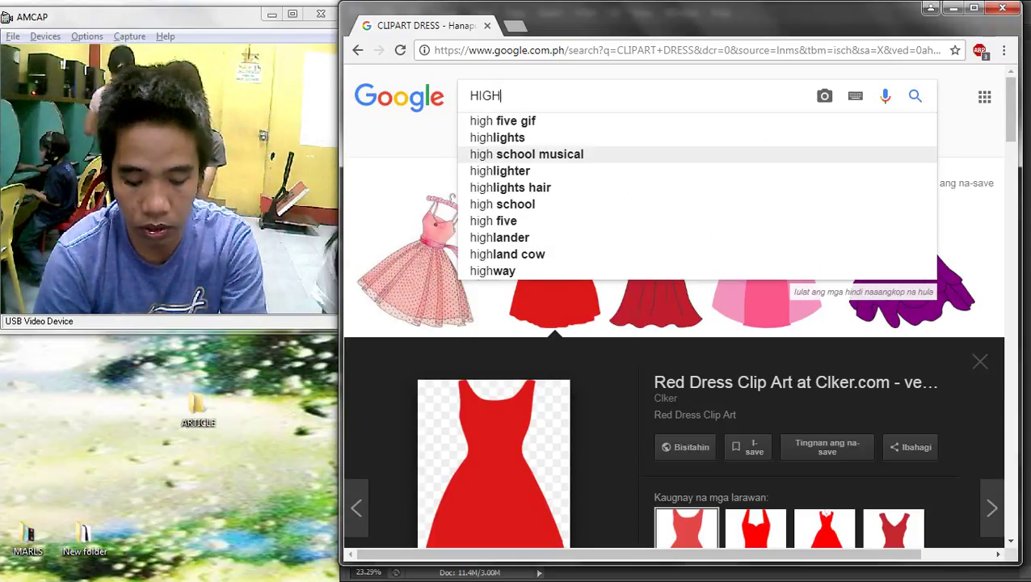
type(" S")
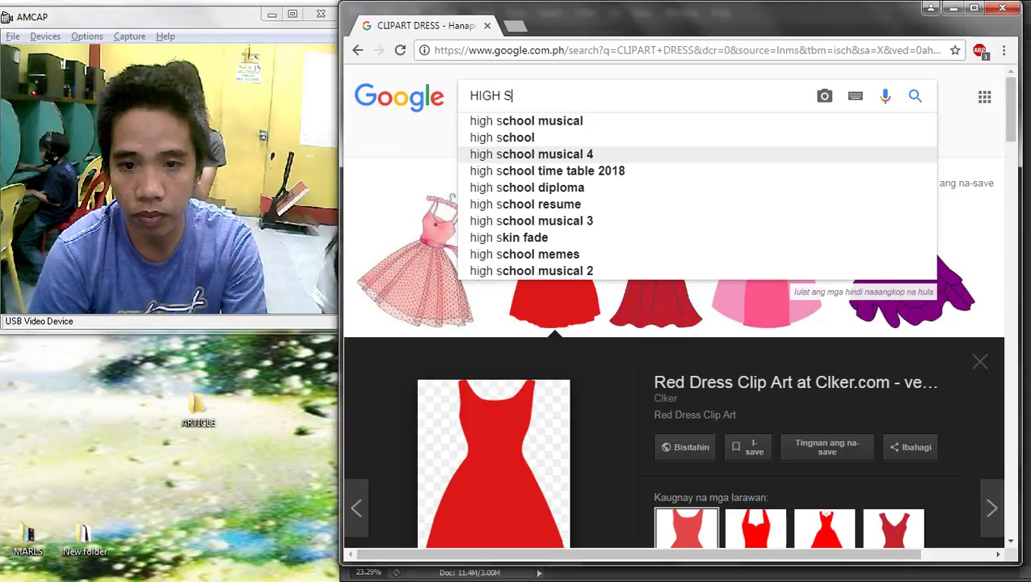
key("BackSpace")
type("HELL")
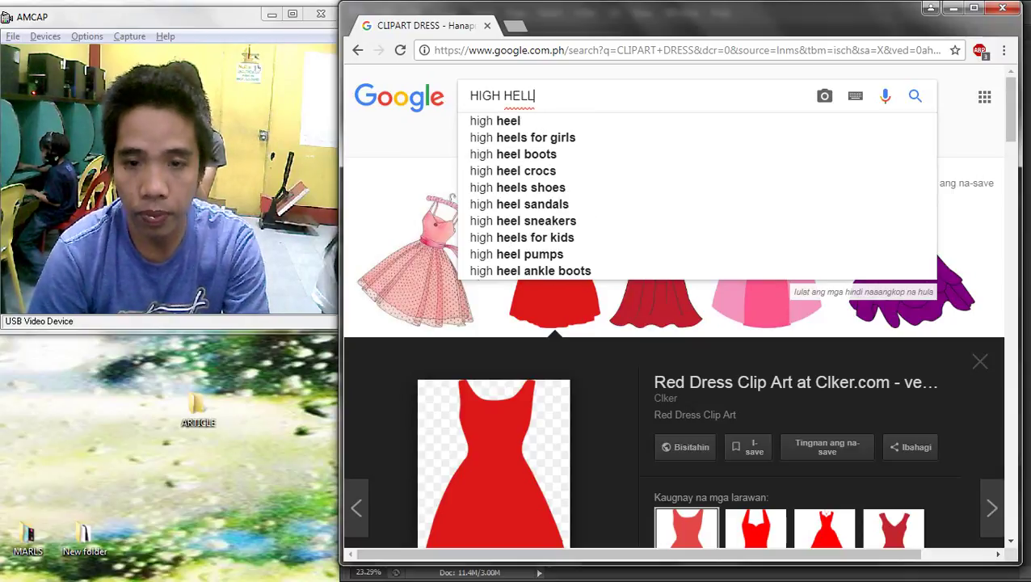
key("Down")
key("Return")
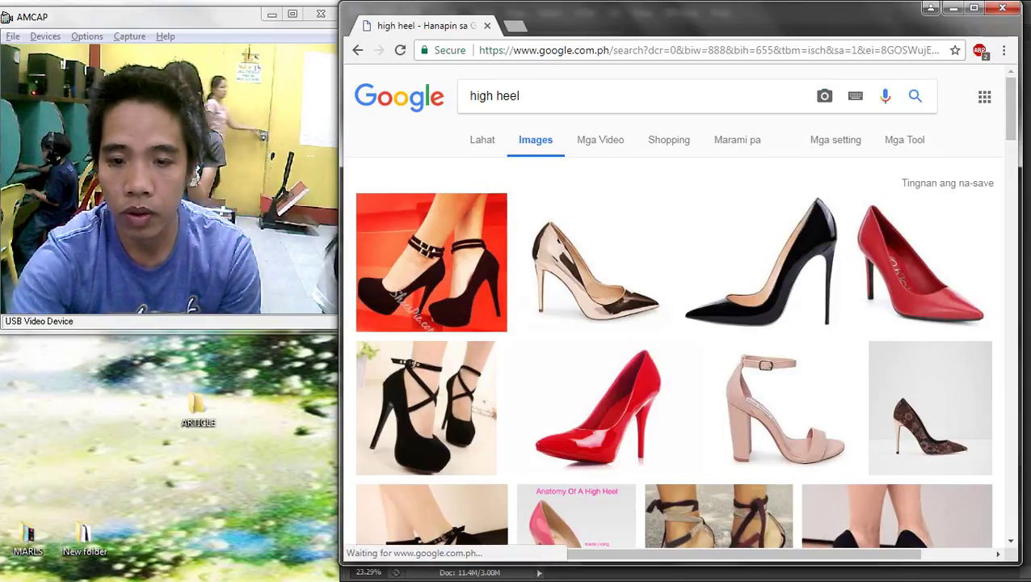
Refine the image search to "high heel clipart"
type("CLI")
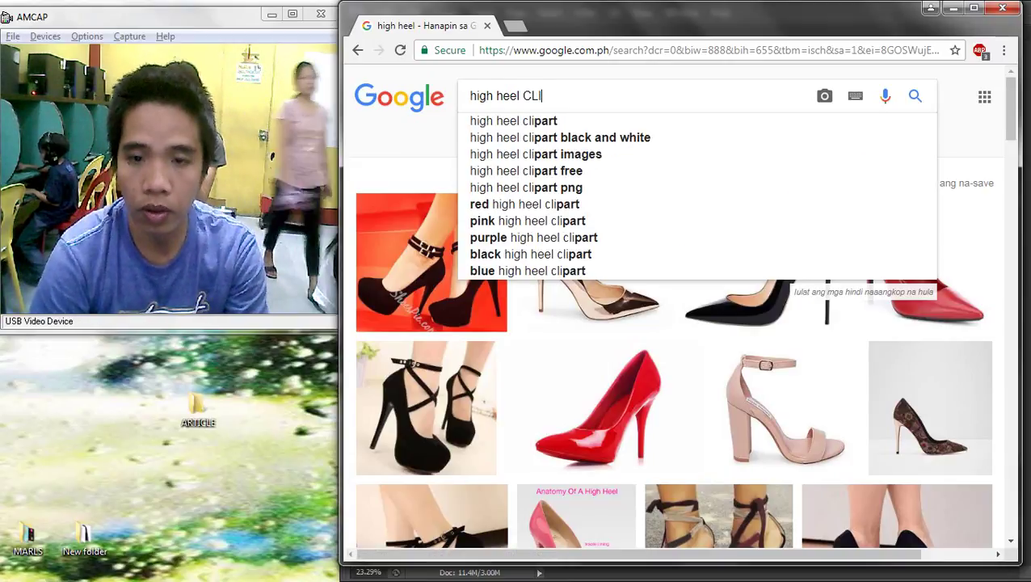
key("Down")
key("Return")
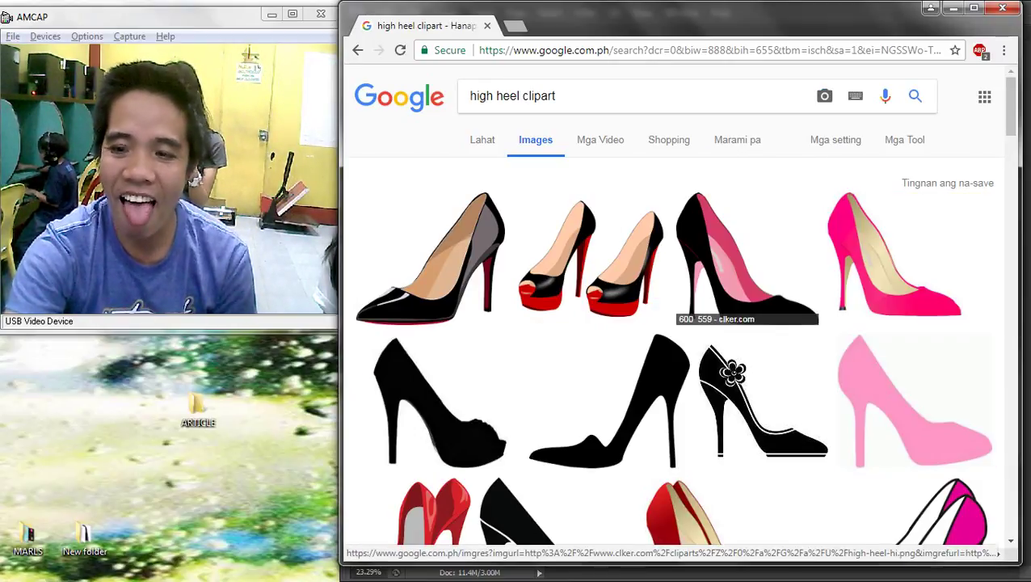
Preview the pink high heel clip art and the black-and-red peep-toe pair from OpenClipArt
left_click(893, 255)
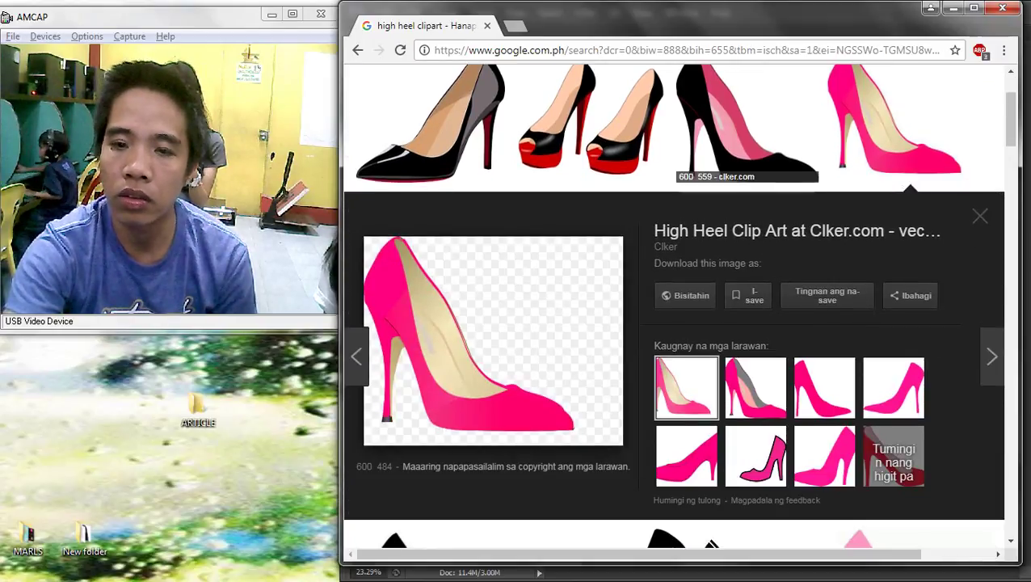
scroll(590, 162, "up", 2)
scroll(590, 162, "down", 3)
scroll(590, 162, "up", 3)
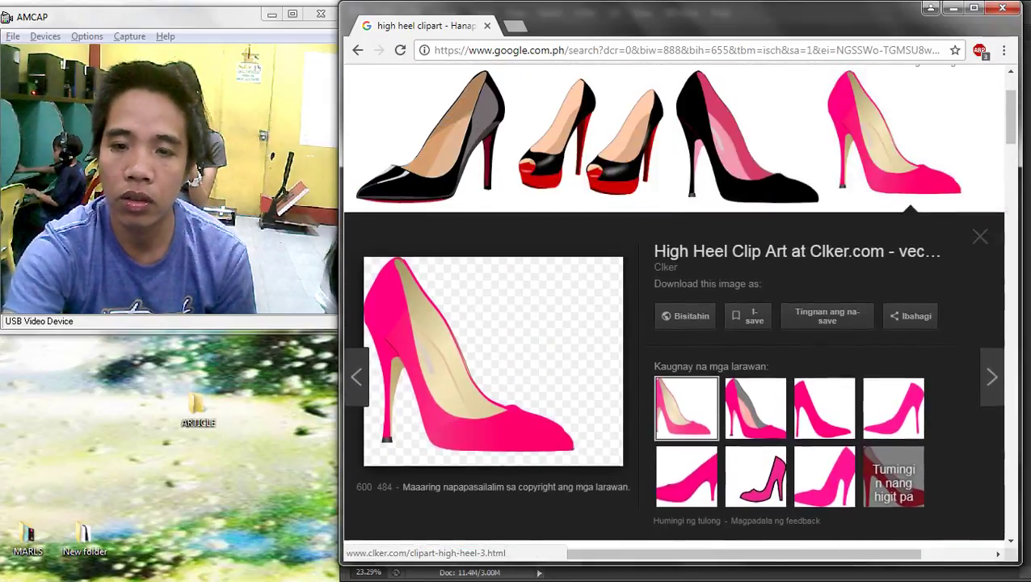
left_click(590, 162)
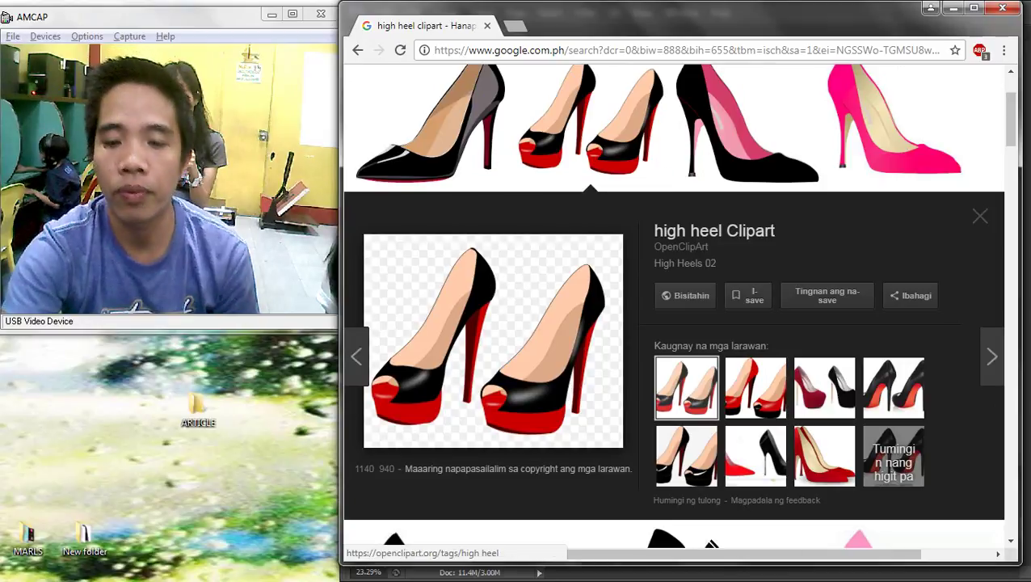
right_click(516, 269)
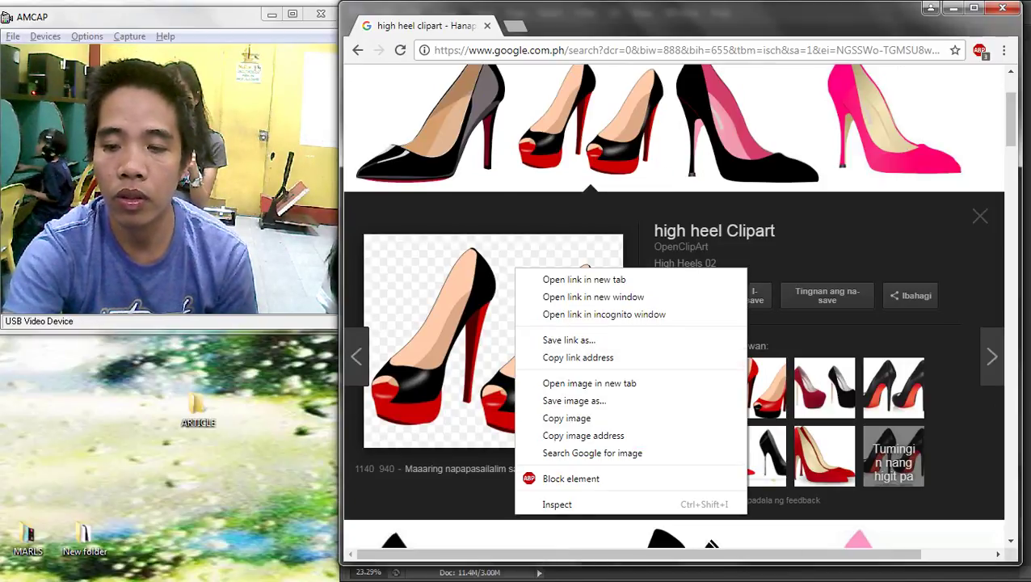
left_click(714, 231)
left_click(632, 26)
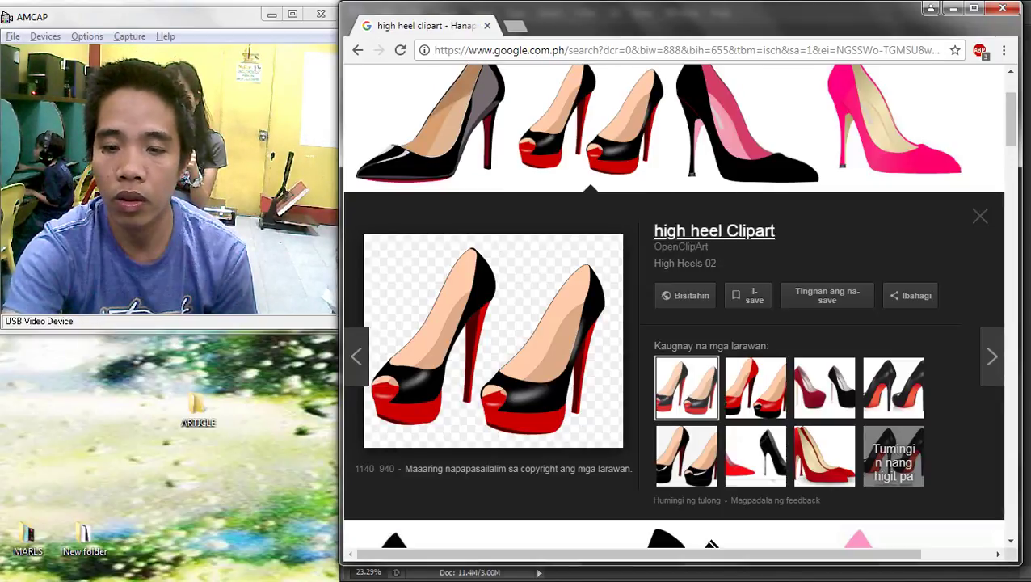
Look further down the results and preview the red platform high heel and the magenta pair
scroll(711, 233, "down", 3)
scroll(712, 243, "down", 3)
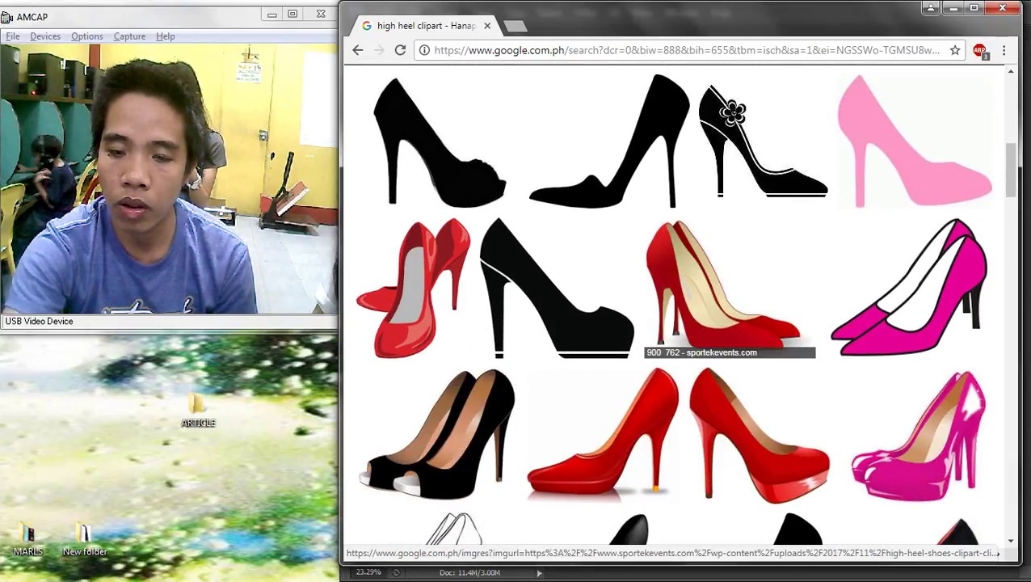
scroll(751, 324, "down", 1)
left_click(752, 323)
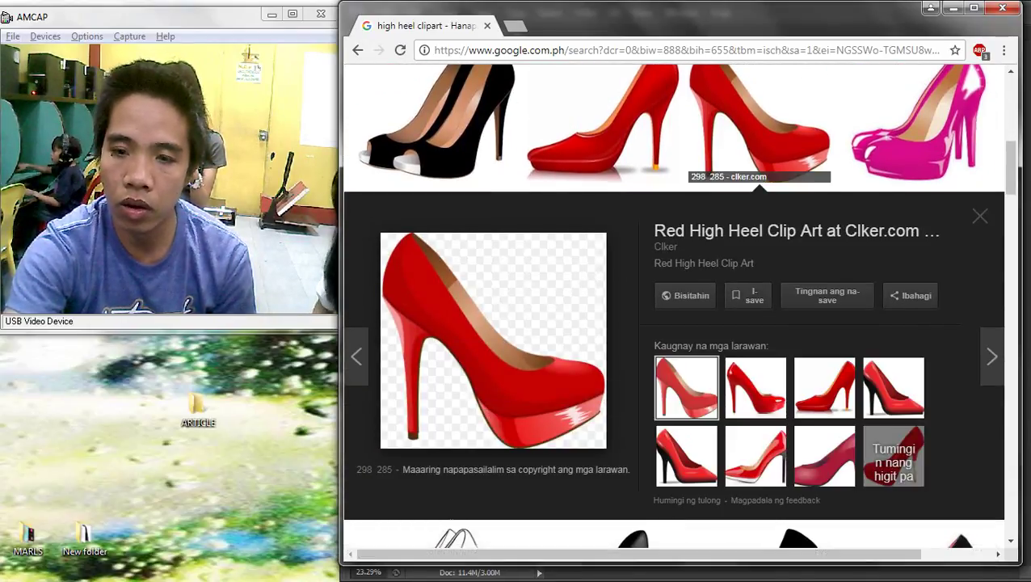
left_click(603, 125)
left_click(760, 125)
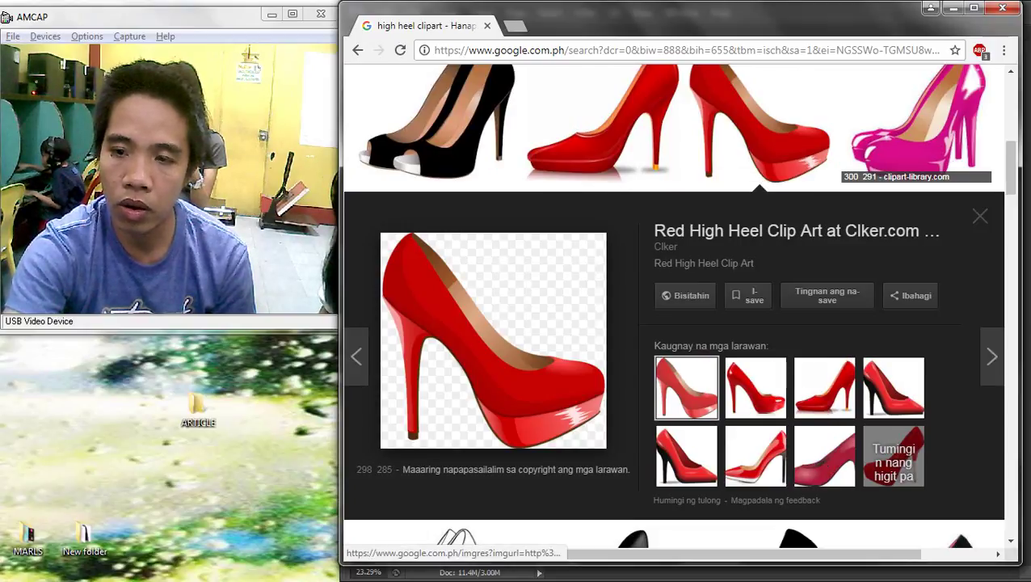
left_click(917, 121)
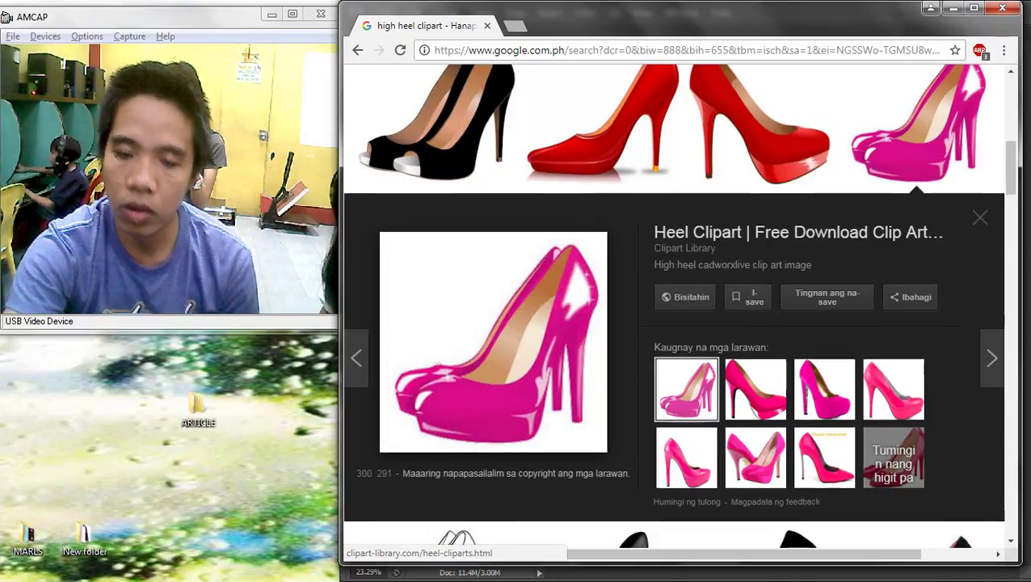
Reopen the black-and-red peep-toe pair in the results and save its image as BlackRed_Heels.svg
scroll(590, 307, "up", 6)
left_click(590, 259)
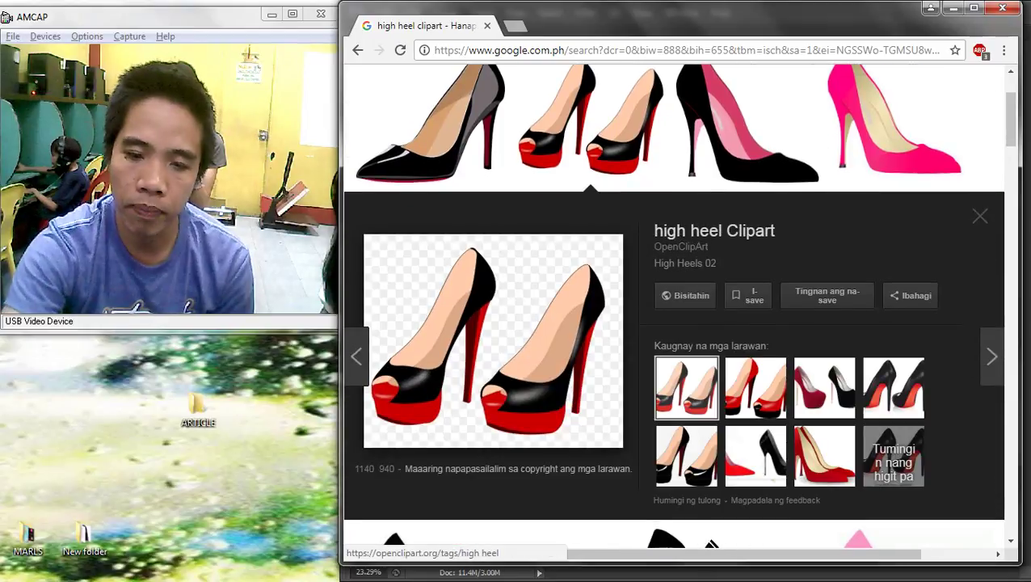
right_click(491, 315)
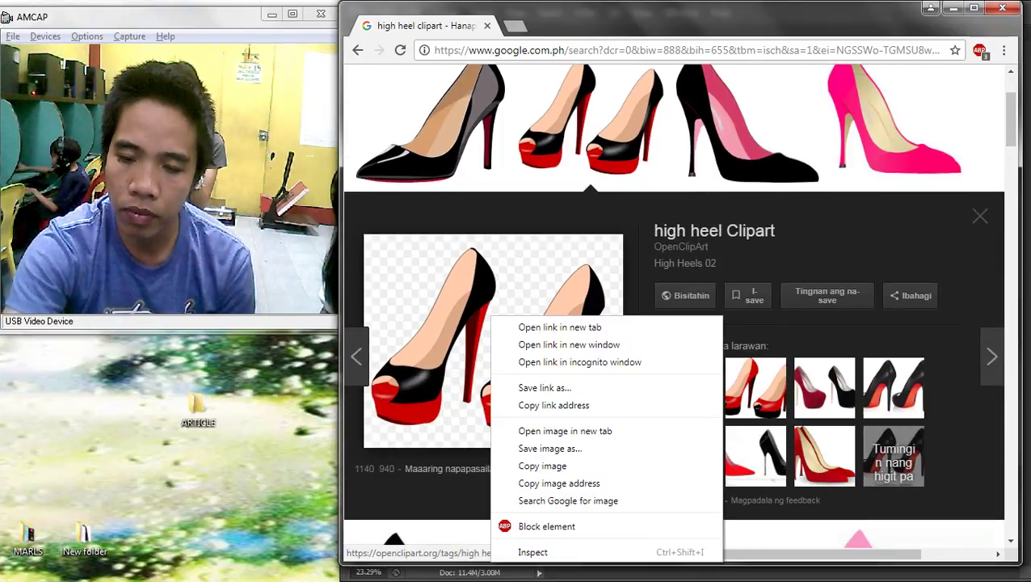
left_click(550, 449)
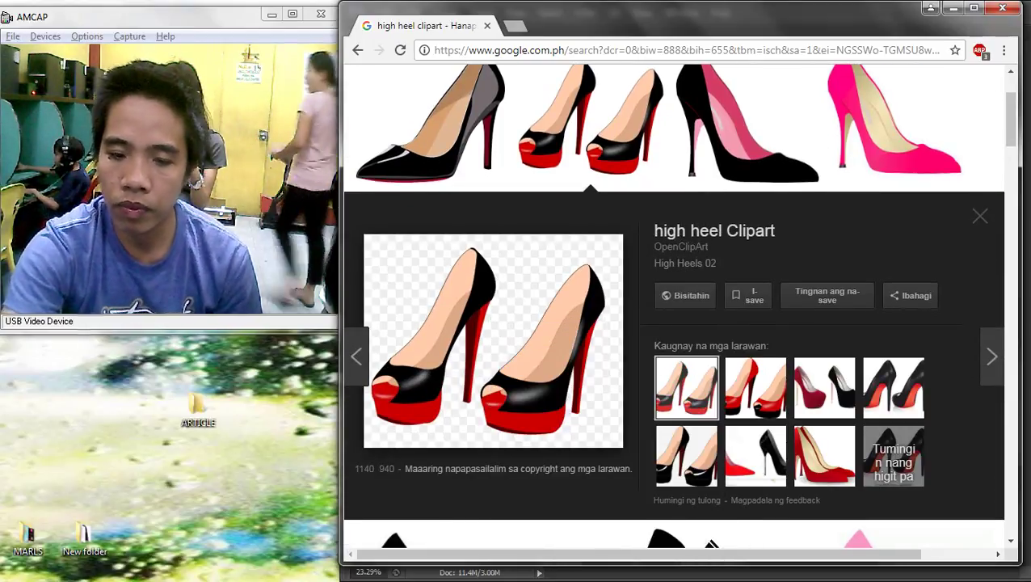
key("Return")
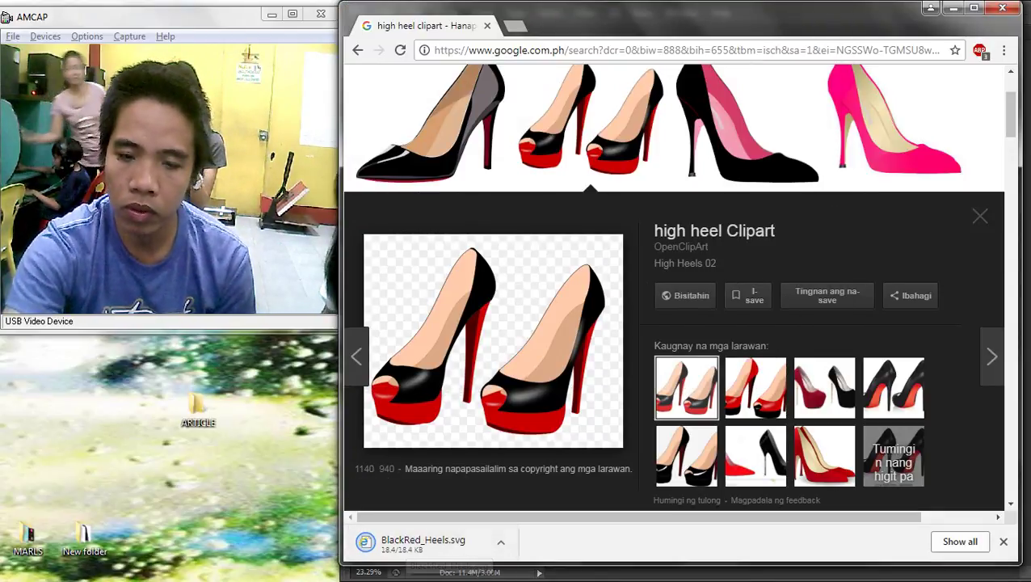
Browse more high heel results, open the glossy red high heel from All-free-download.com and copy its image
scroll(685, 305, "down", 2)
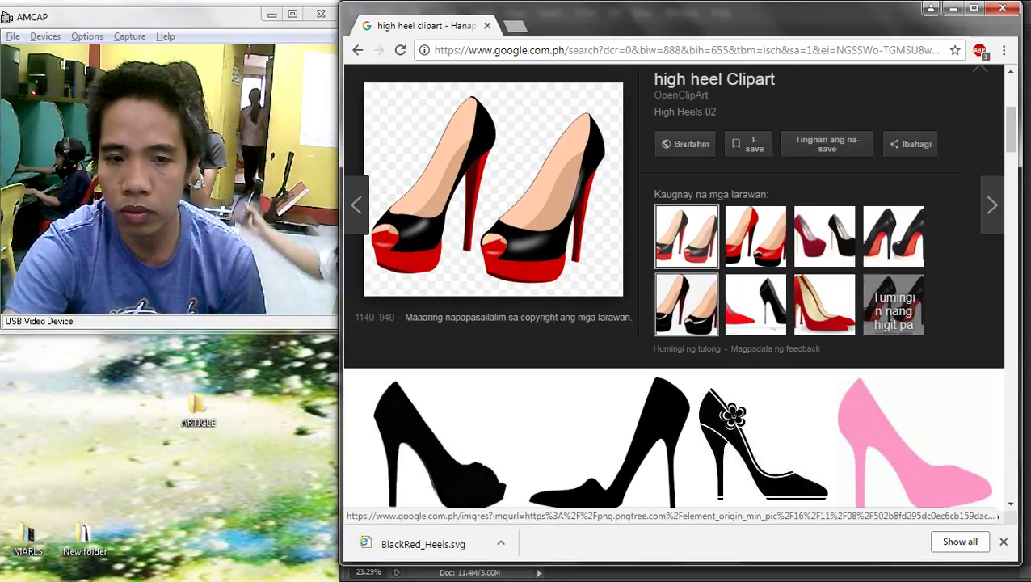
scroll(602, 363, "down", 5)
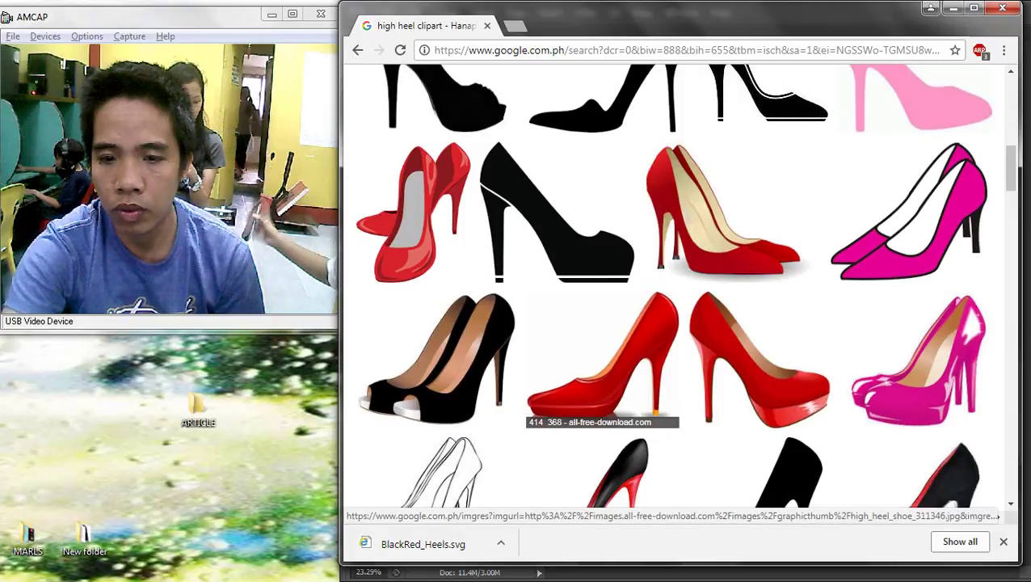
scroll(602, 364, "down", 5)
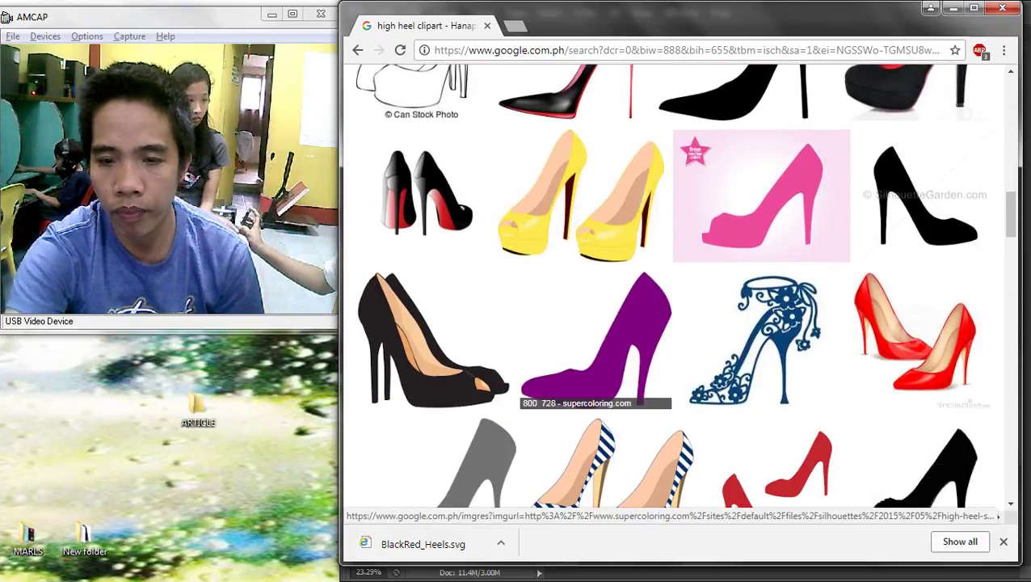
scroll(602, 364, "down", 10)
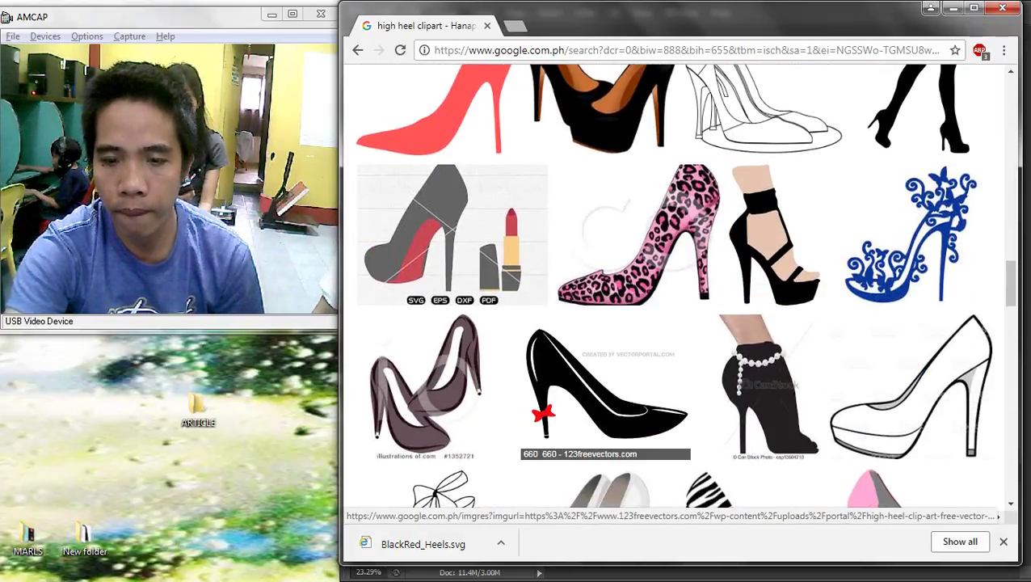
scroll(606, 380, "up", 10)
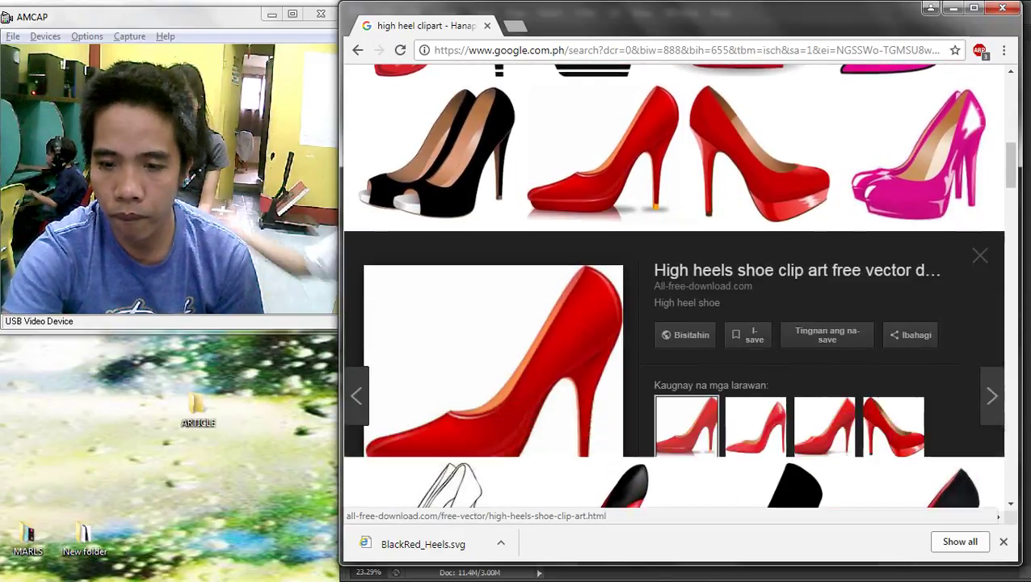
left_click(602, 282)
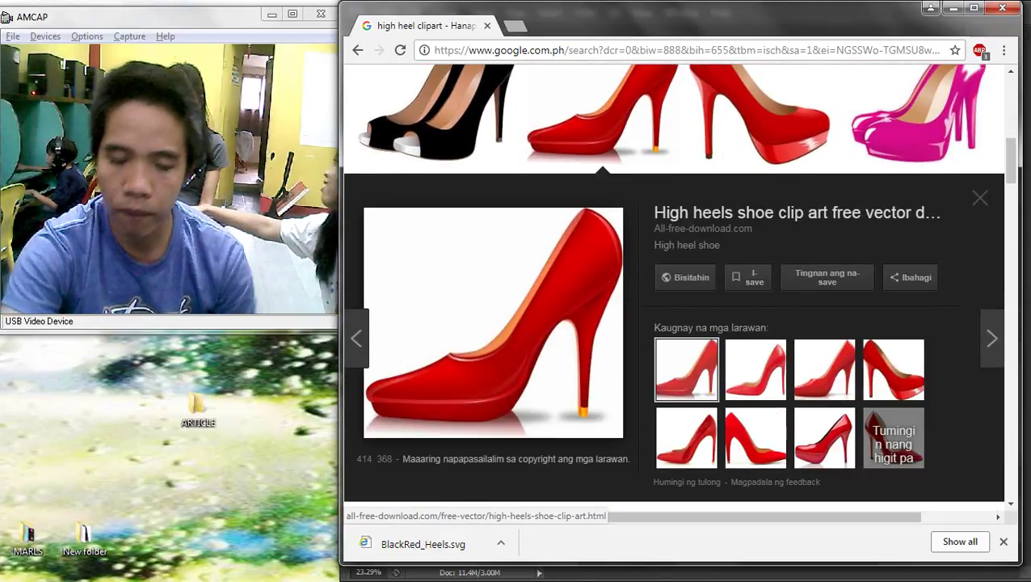
right_click(604, 340)
Switch to Photoshop, paste the red high heel into the design and place it just below the dress's hem
key("alt+Tab")
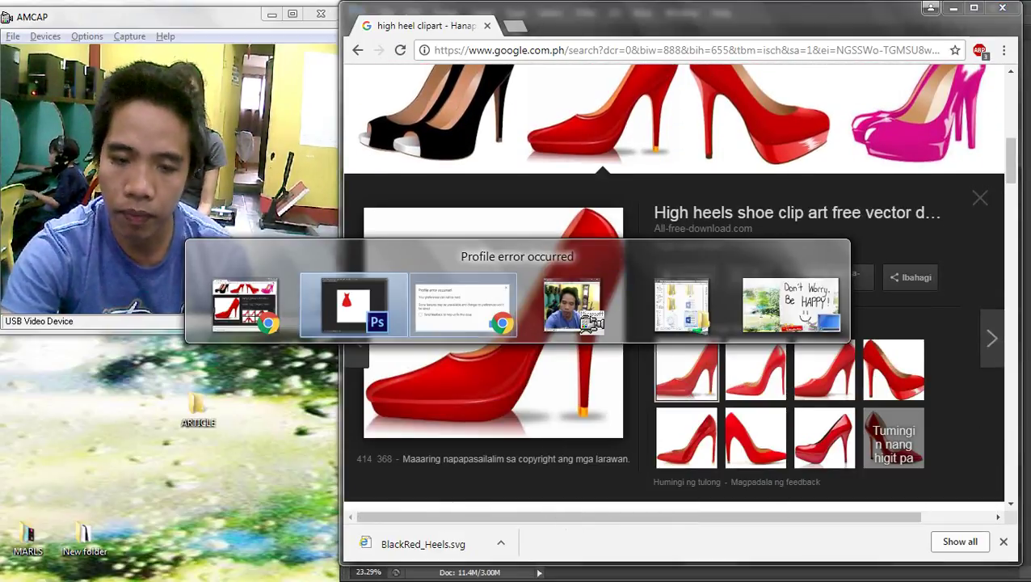
scroll(521, 335, "up", 4)
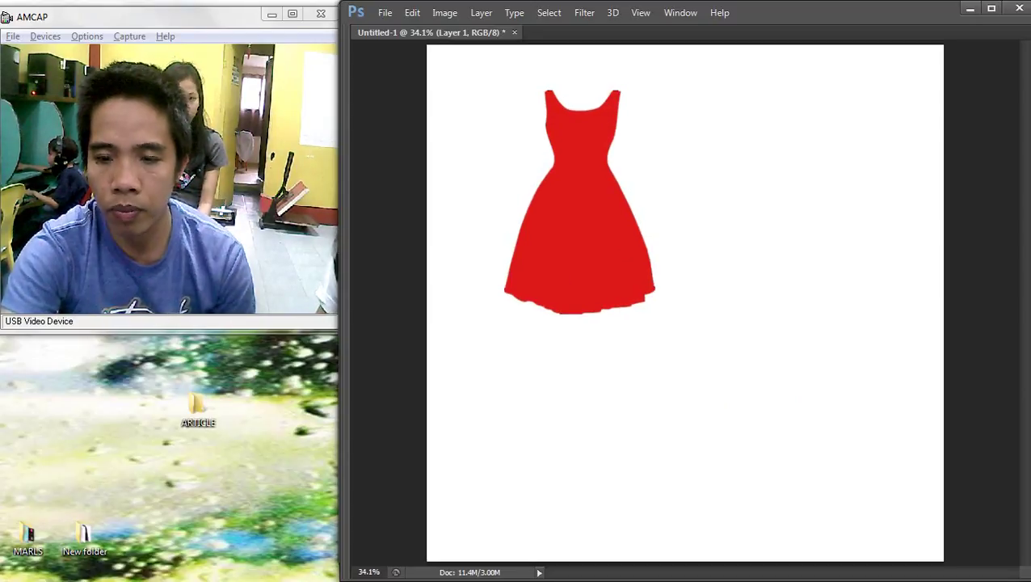
left_click(522, 336)
key("ctrl+v")
scroll(521, 335, "up", 3)
left_click_drag(718, 297, 494, 399)
left_click_drag(500, 363, 514, 347)
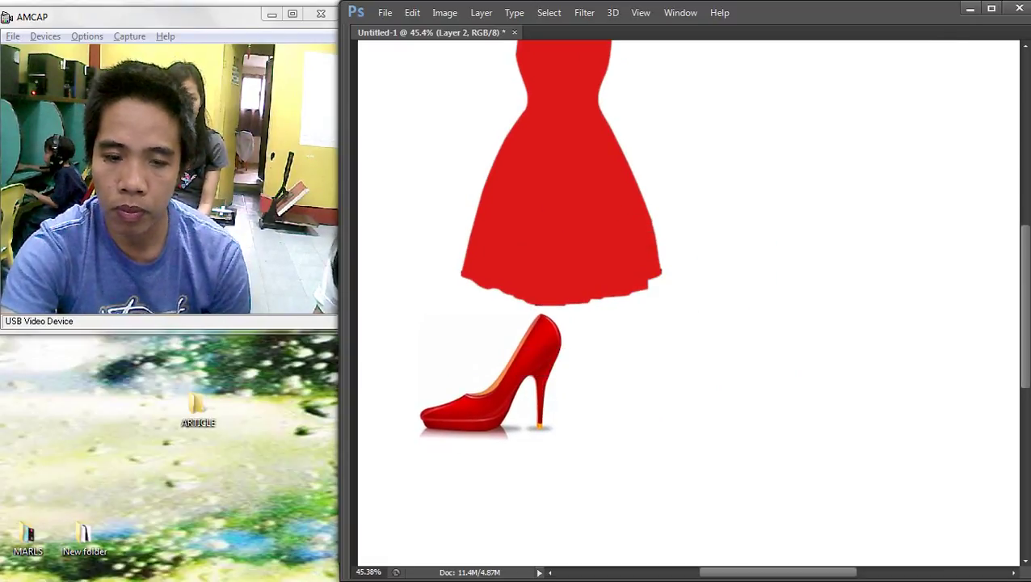
Switch the Photoshop workspace to New in CS6 to bring back the tools and options
left_click(680, 12)
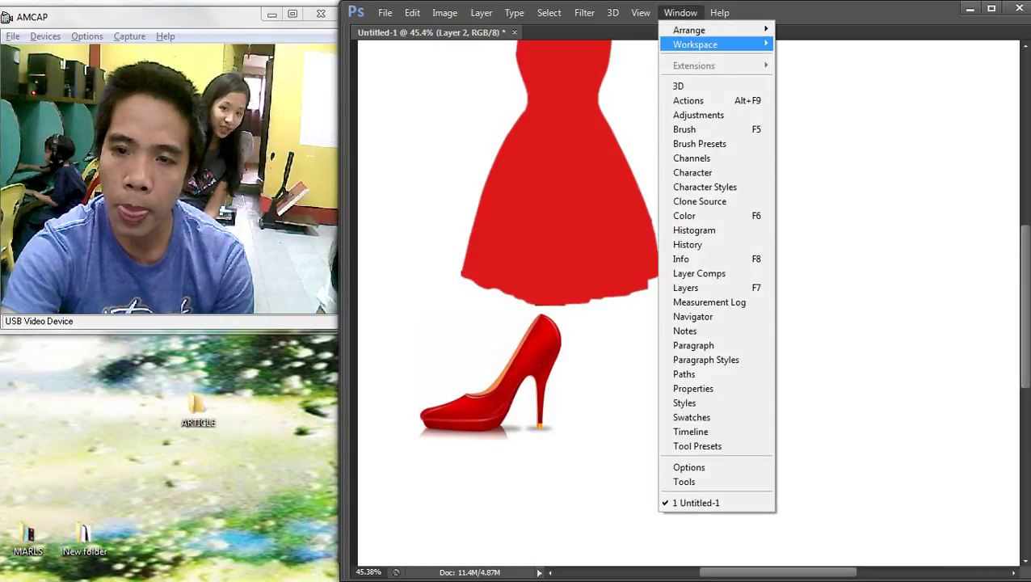
mouse_move(695, 45)
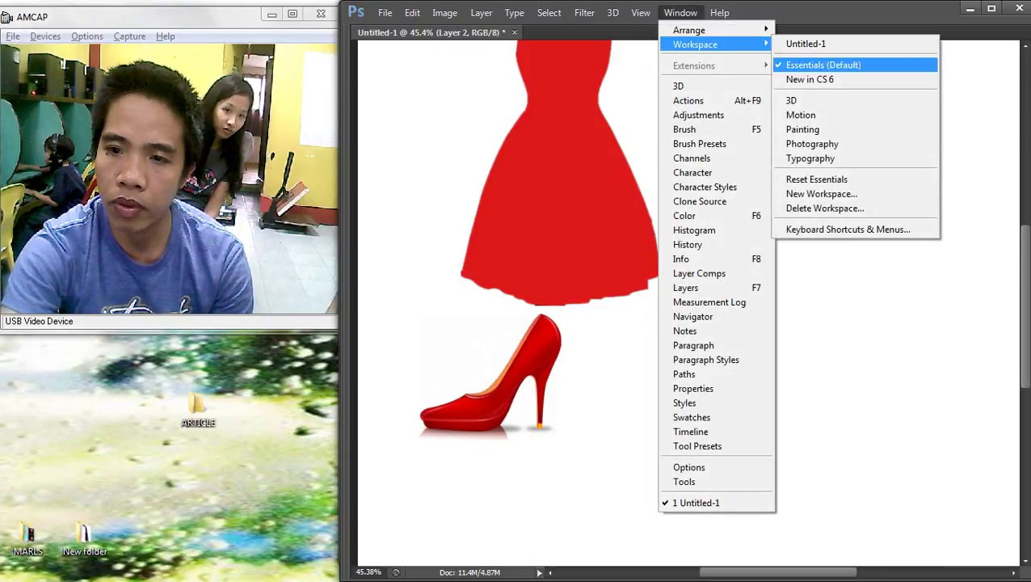
left_click(823, 65)
scroll(604, 327, "down", 6)
scroll(604, 327, "up", 7)
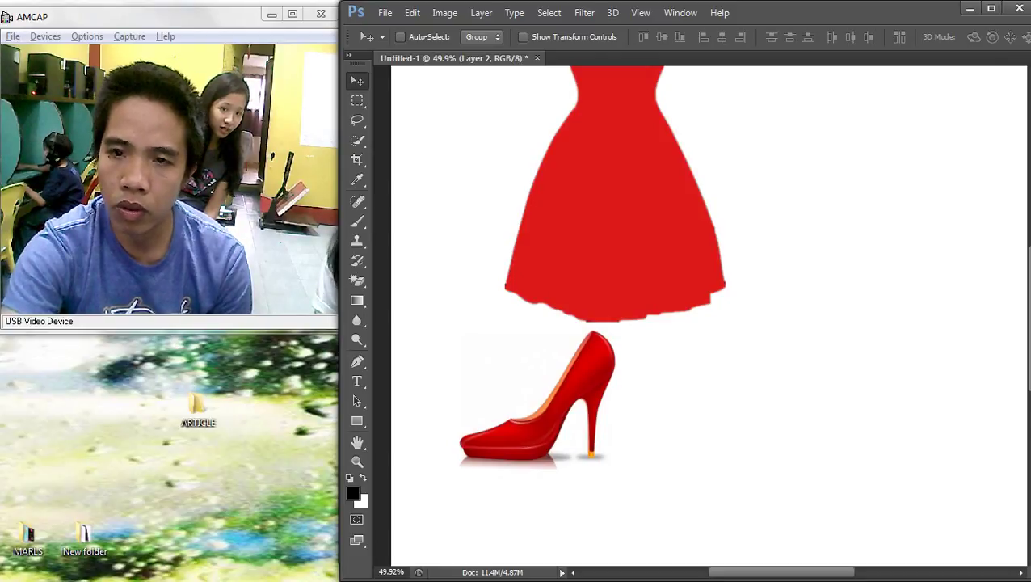
Switch the workspace to Essentials (Default) and fit the whole canvas in view
left_click(680, 12)
mouse_move(703, 45)
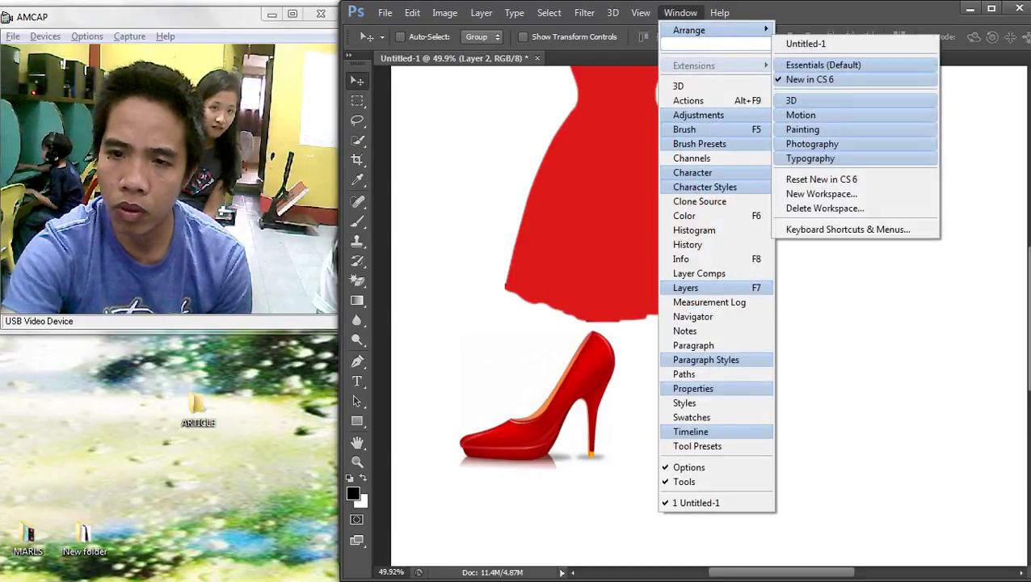
left_click(823, 64)
key("ctrl+0")
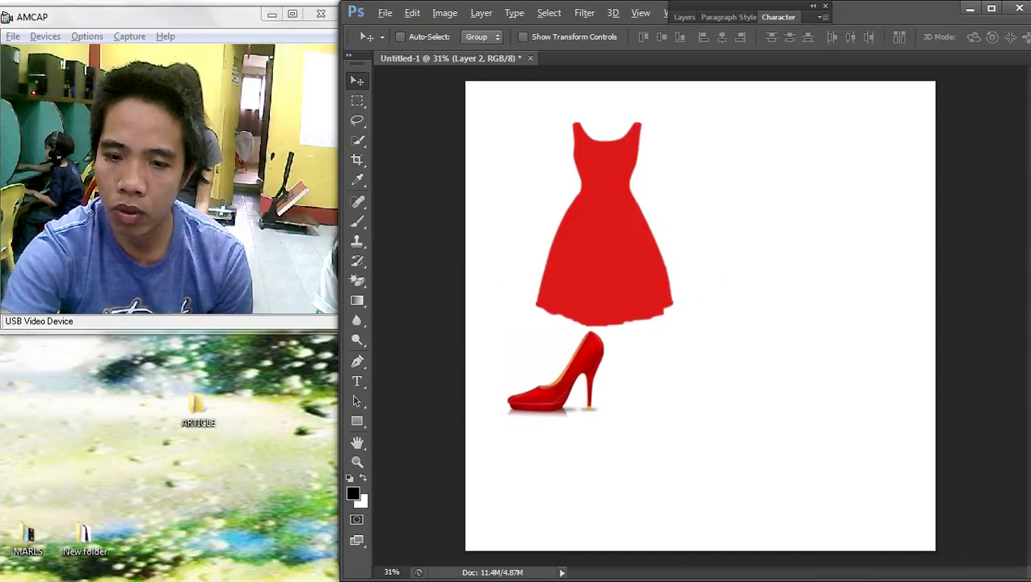
Erase the off-white background around the red high heel with the Magic Eraser at tolerance 32
scroll(471, 462, "up", 3)
left_click(358, 281)
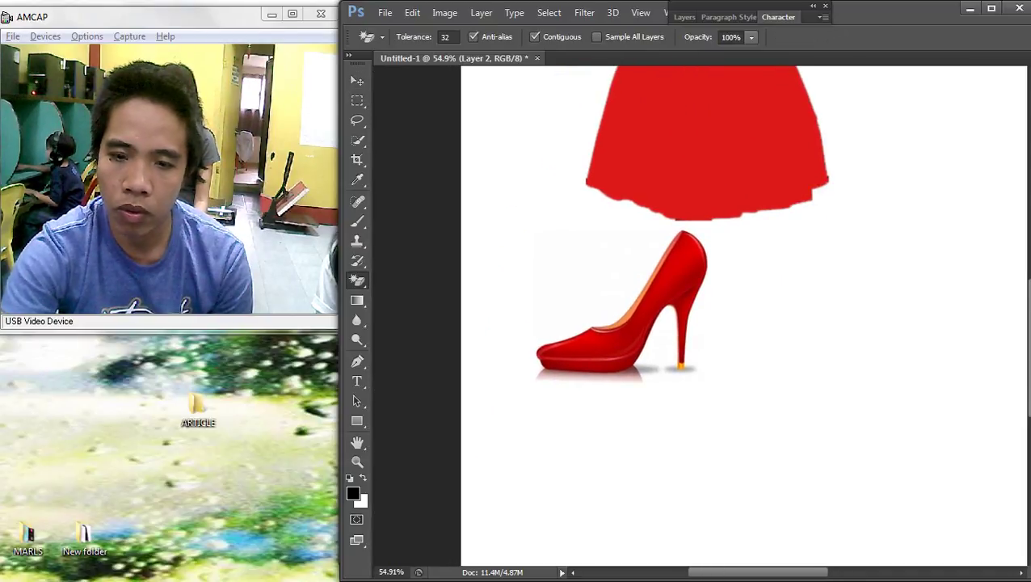
key("v")
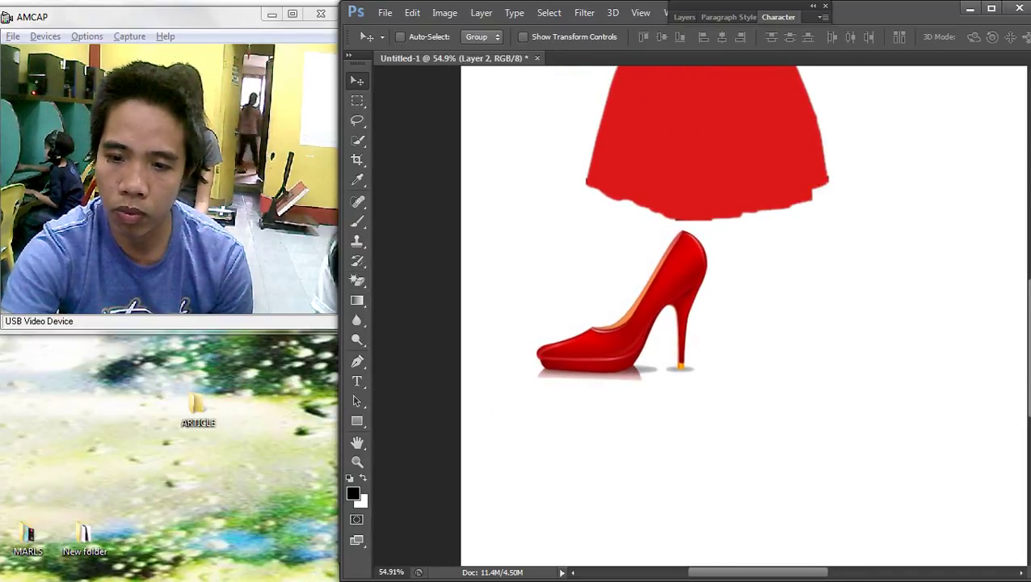
Select the red heel's layer and scale the heel down proportionally below the dress's hem
right_click(647, 282)
left_click(687, 292)
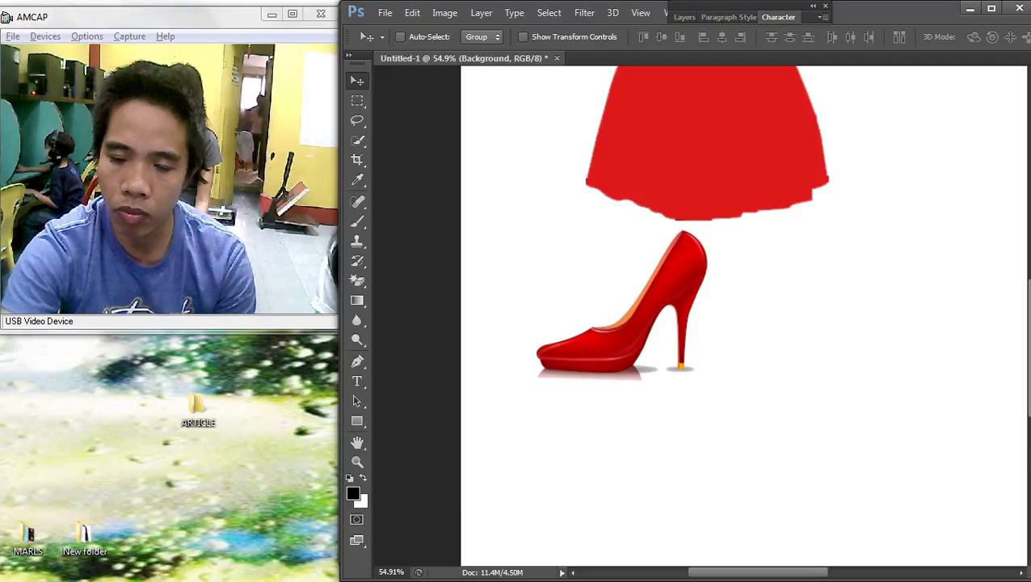
right_click(664, 285)
left_click(687, 293)
key("ctrl+t")
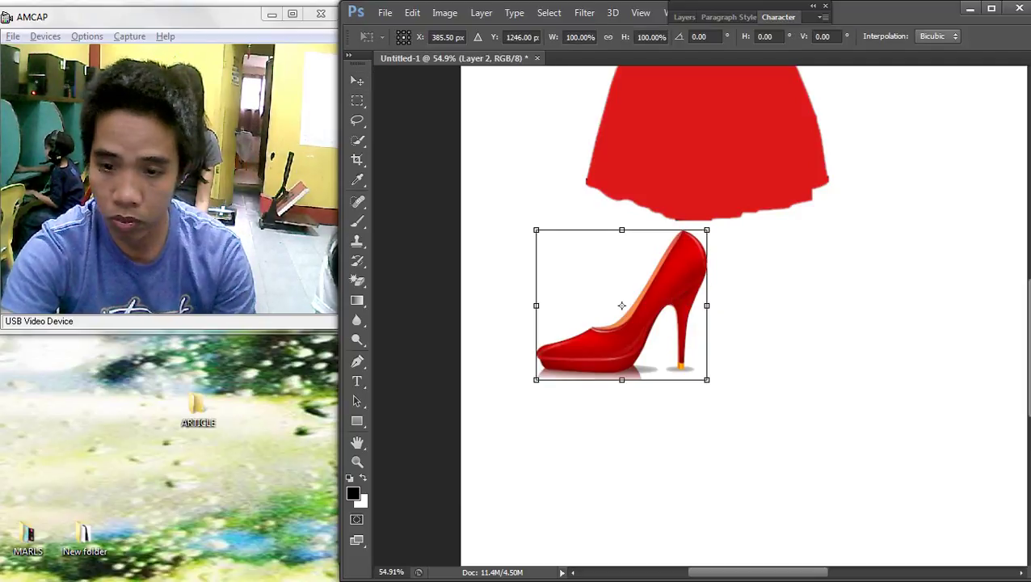
left_click_drag(707, 379, 681, 353)
key("Return")
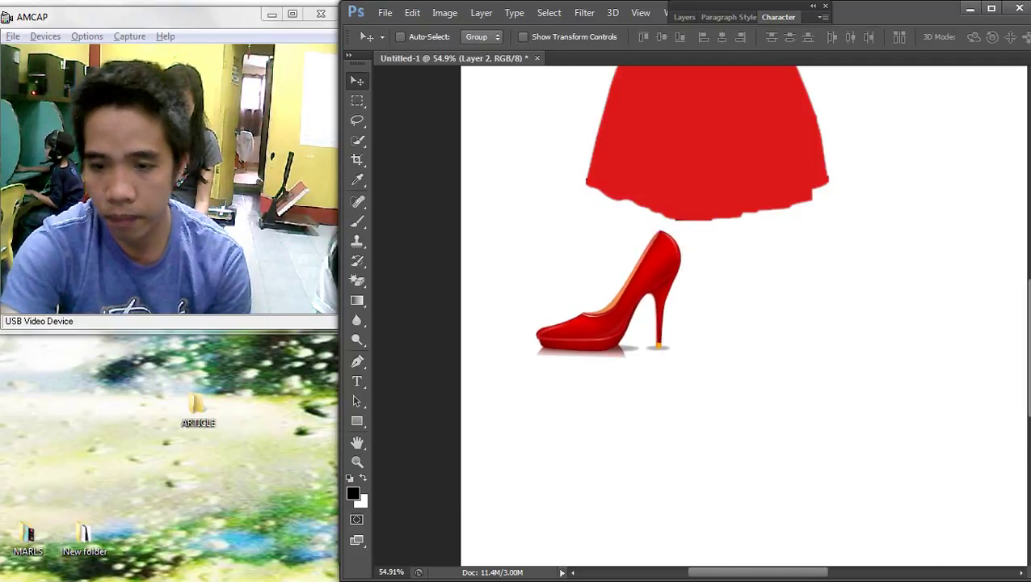
Duplicate the red heel, flip the copy horizontally and place it beside the original with the two heels back to back
key("ctrl+t")
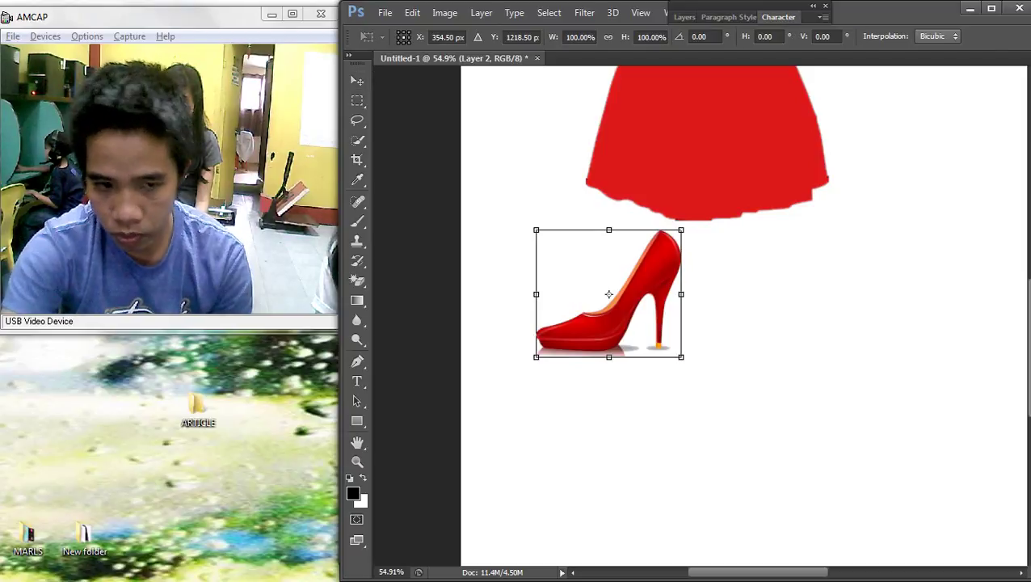
key("Return")
left_click_drag(608, 294, 623, 295)
key("ctrl+t")
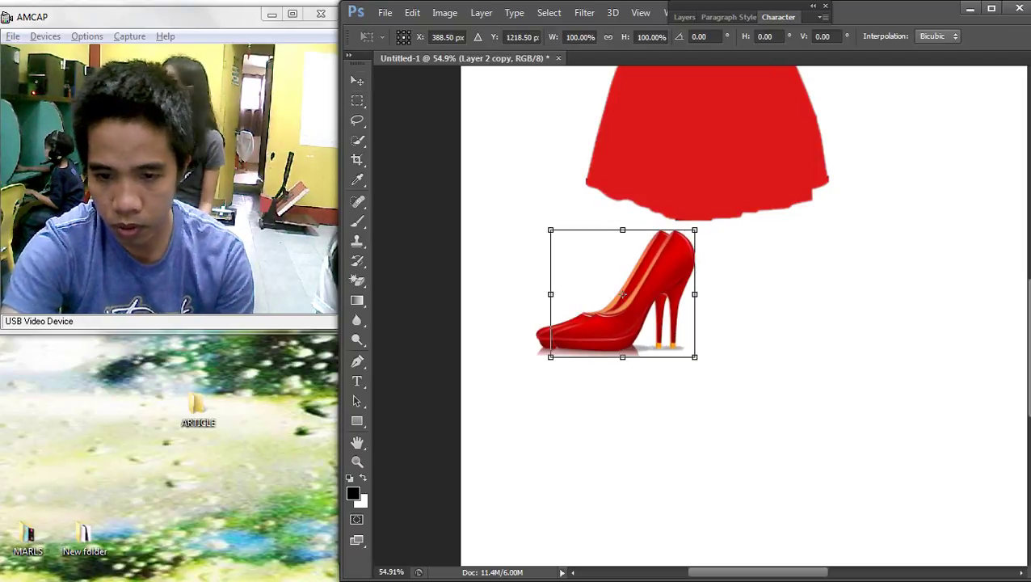
left_click_drag(551, 294, 846, 294)
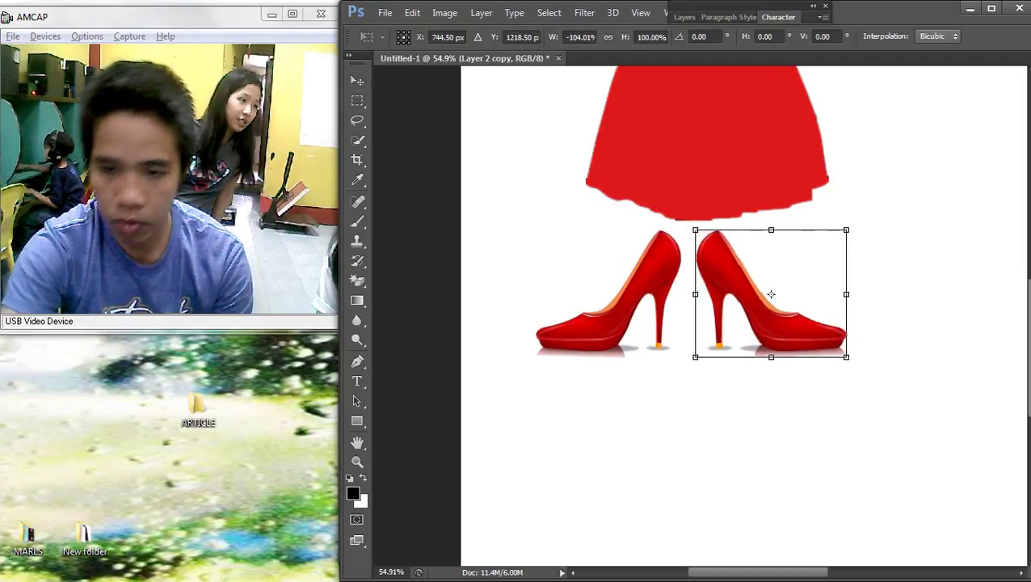
key("Return")
mouse_move(902, 354)
left_mouse_down()
mouse_move(759, 294)
mouse_move(901, 354)
left_mouse_up()
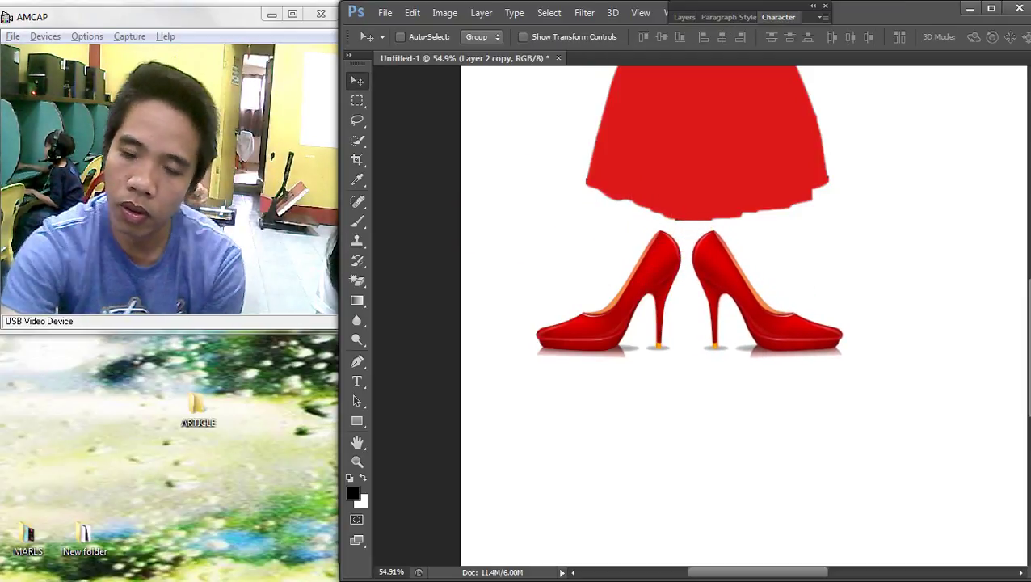
Nudge the mirrored heel and stretch its width to about 104%
key("Right")
key("ctrl+t")
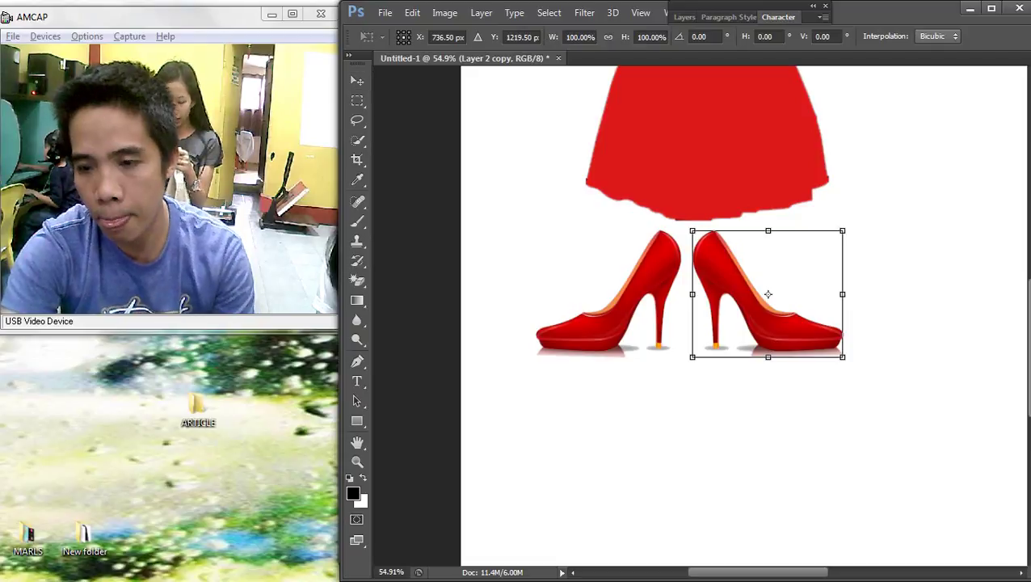
mouse_move(844, 294)
left_mouse_down()
mouse_move(862, 294)
mouse_move(849, 294)
left_mouse_up()
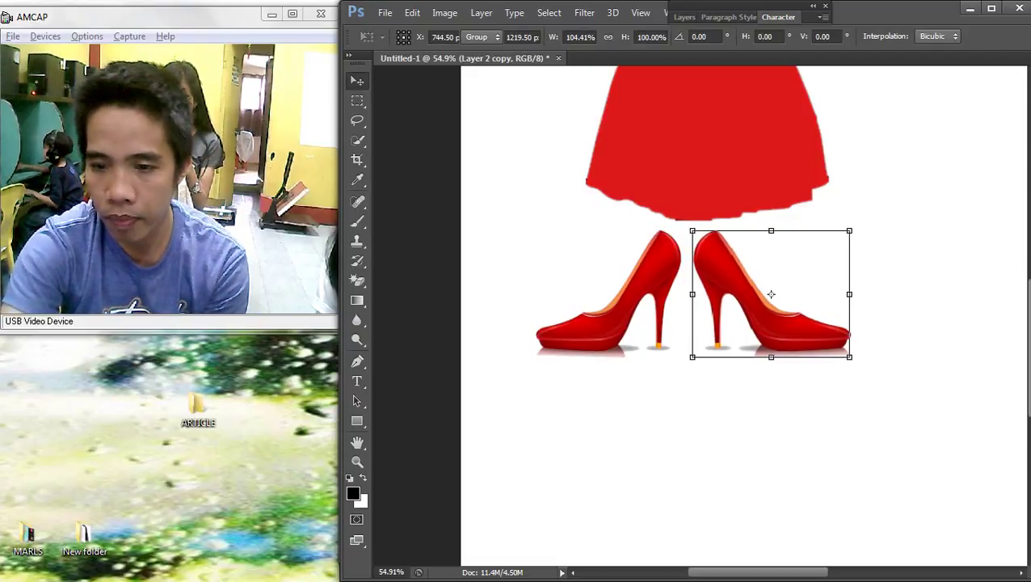
key("Return")
Select both heels together and position them beneath the dress with a small gap below the hem
scroll(912, 289, "down", 3)
left_click_drag(929, 337, 617, 282)
left_click_drag(800, 290, 814, 290)
left_click_drag(815, 252, 817, 252)
scroll(817, 252, "down", 3)
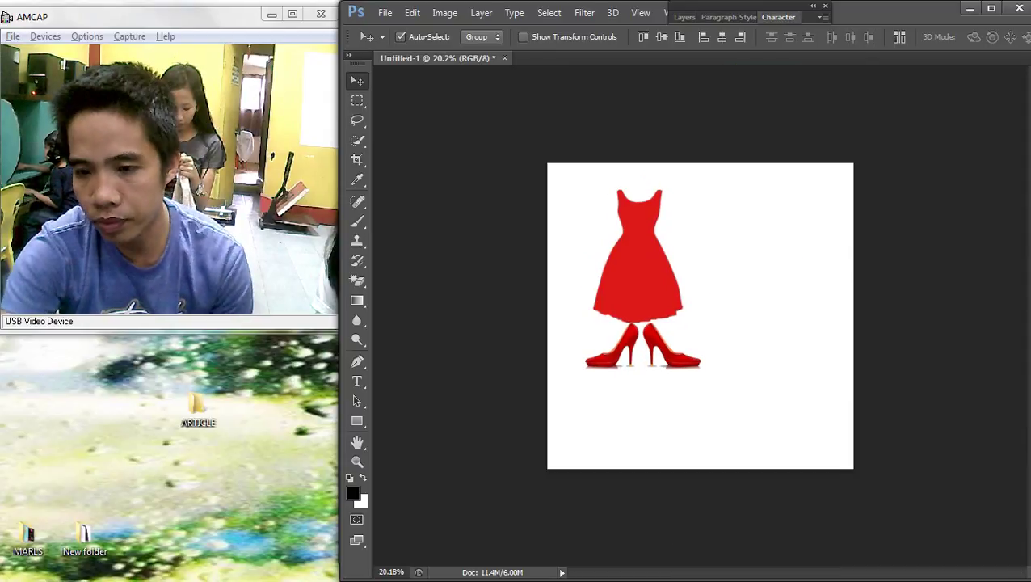
left_click_drag(738, 410, 547, 341)
left_click_drag(645, 347, 644, 358)
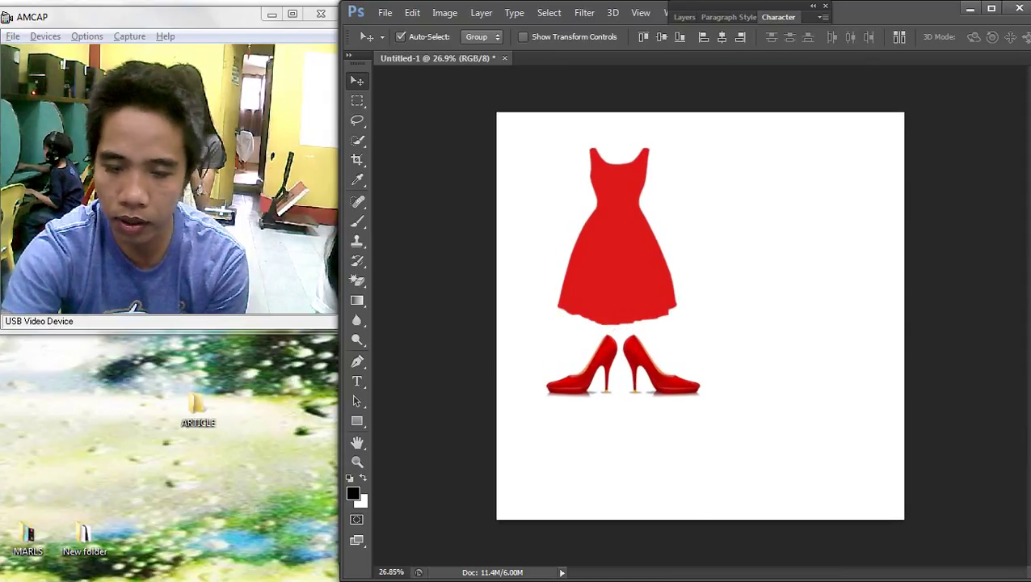
Scale both heels down to slightly less than the hem's width and move the mirrored heel slightly away from the other
scroll(695, 342, "up", 3)
key("ctrl+t")
left_click_drag(700, 373, 697, 373)
left_click_drag(697, 413, 629, 372)
key("Return")
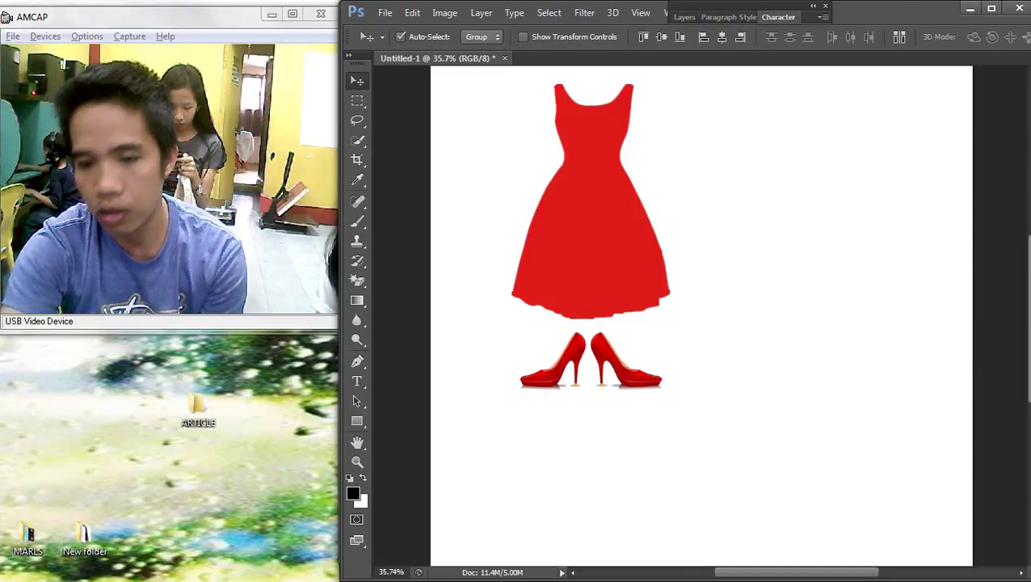
left_click_drag(701, 356, 612, 358)
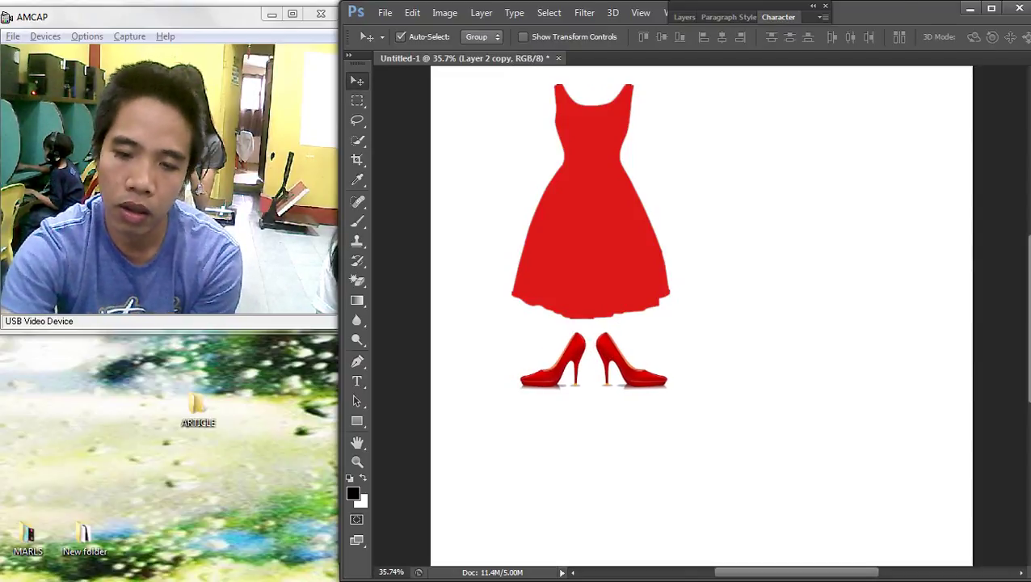
scroll(698, 330, "down", 2)
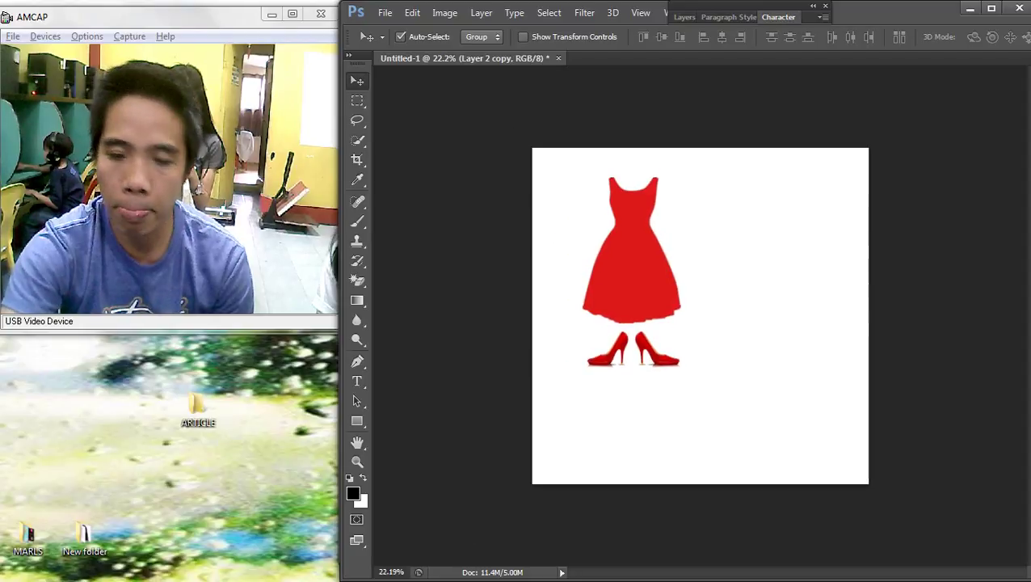
scroll(699, 316, "up", 2)
Select the dress and heels together, scale them to about 67% and move them into the canvas's upper-left corner
scroll(699, 316, "down", 2)
left_click_drag(783, 404, 531, 214)
key("ctrl+t")
left_click_drag(679, 364, 644, 301)
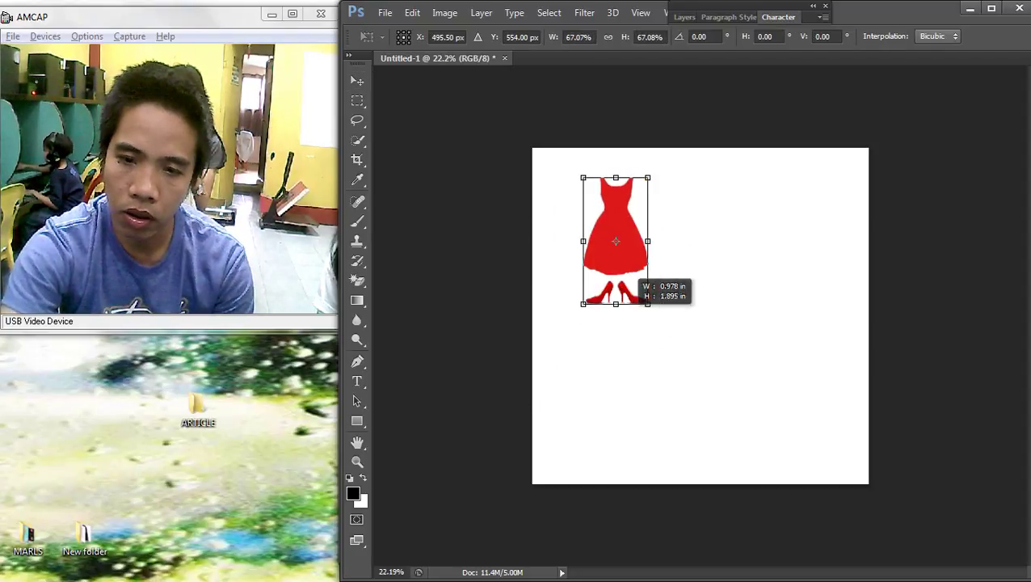
left_click_drag(634, 245, 606, 243)
key("Return")
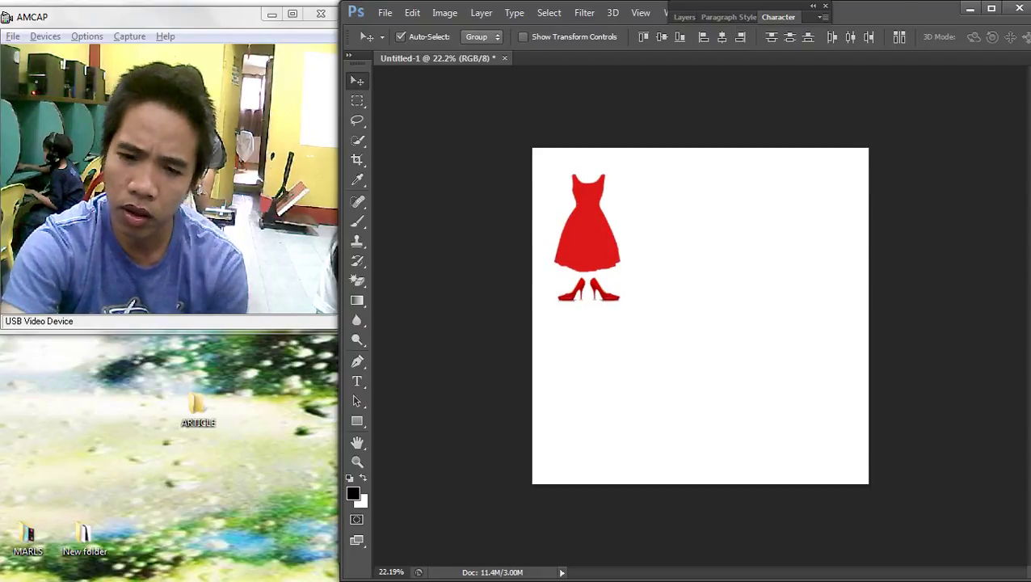
scroll(614, 324, "up", 4)
left_click_drag(614, 346, 479, 169)
mouse_move(533, 177)
left_mouse_down()
mouse_move(540, 213)
mouse_move(543, 158)
left_mouse_up()
scroll(543, 159, "up", 1)
Switch to Chrome and search Google Images for "polo shirts"
key("alt+Tab")
scroll(674, 282, "up", 8)
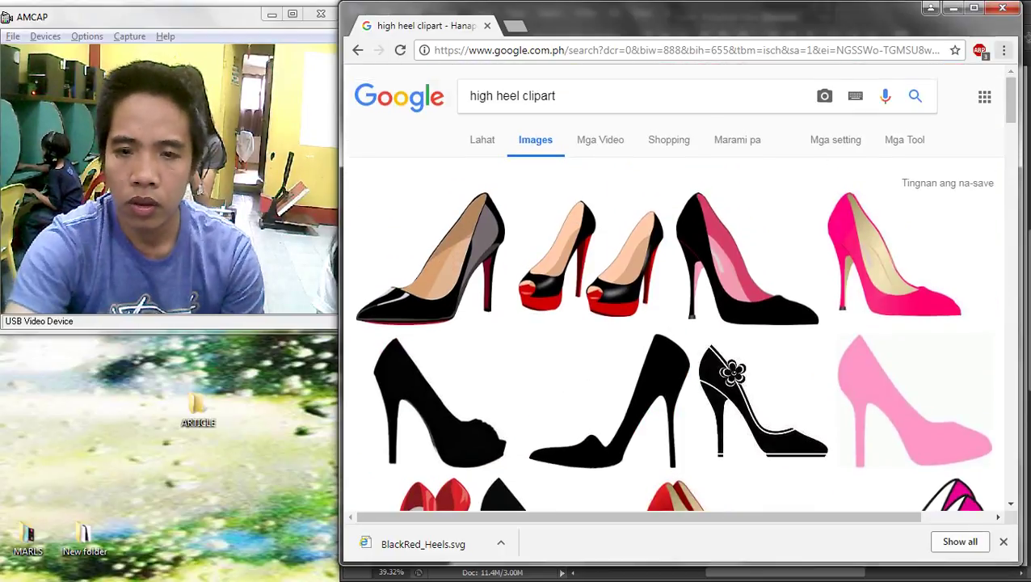
left_click_drag(564, 96, 467, 97)
type("POLO TS")
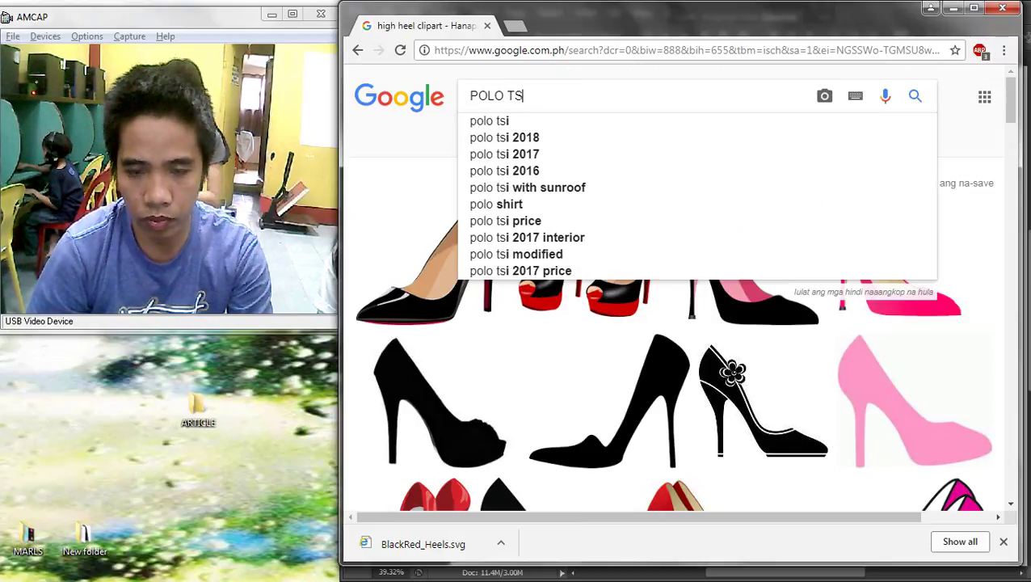
key("BackSpace")
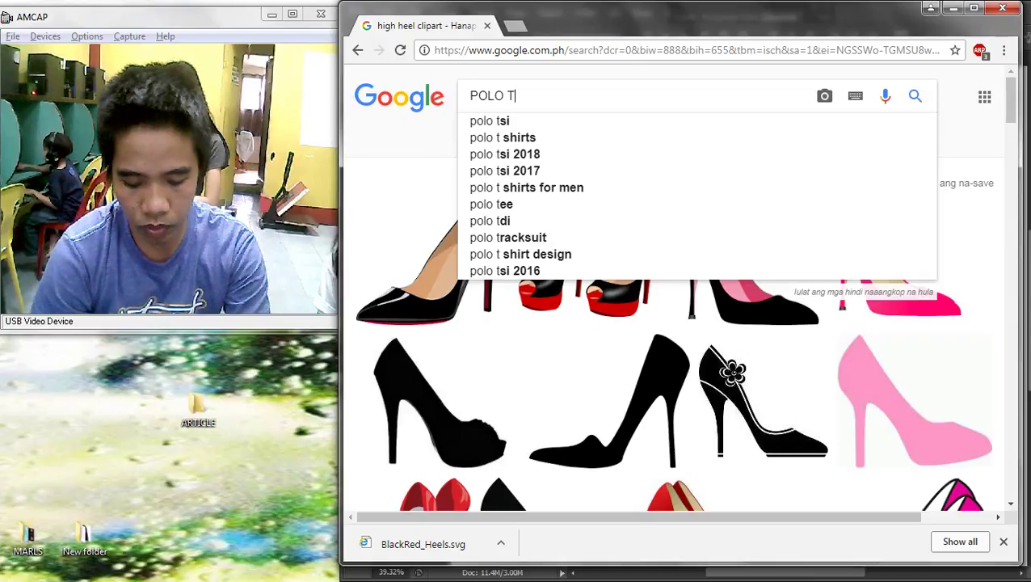
key("BackSpace")
type("shirt")
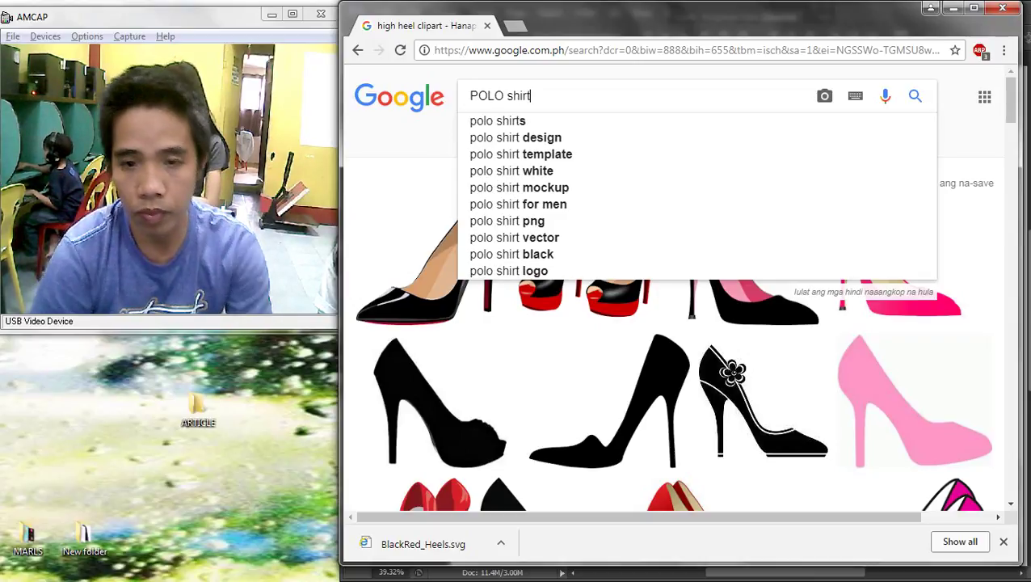
key("Down")
key("Return")
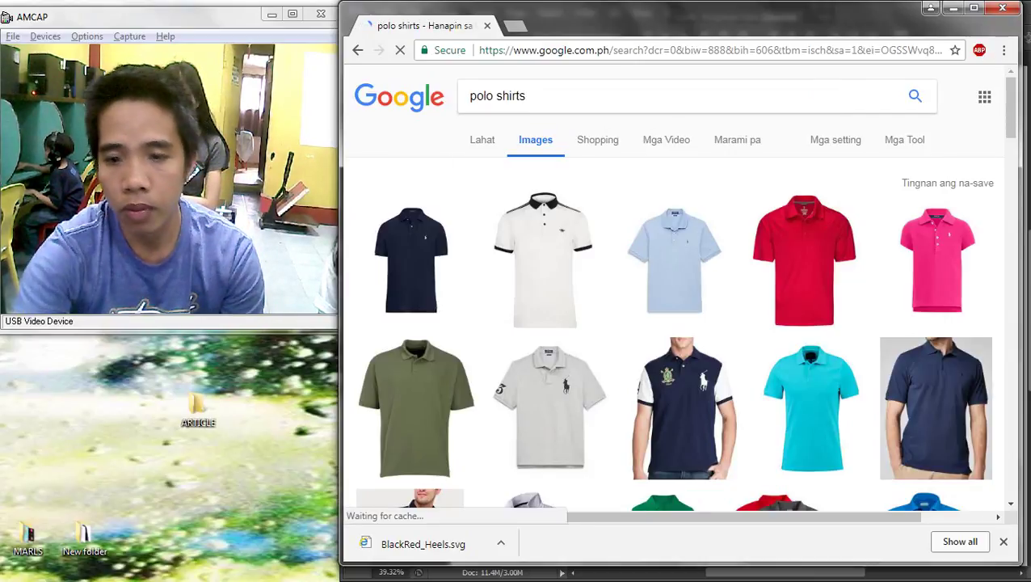
Look through the polo shirt images and refine the search to "polo shirts collar"
scroll(663, 404, "down", 2)
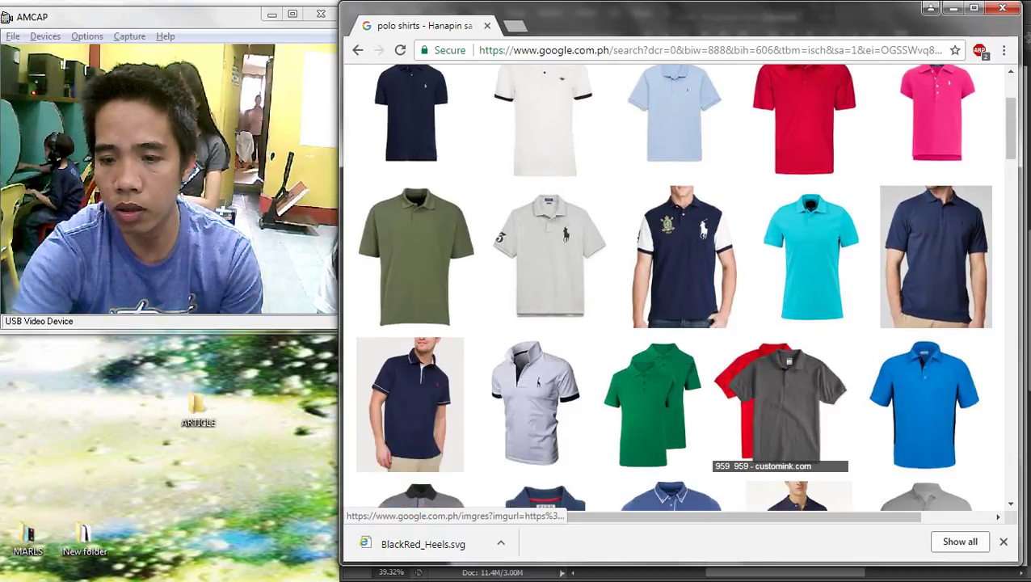
scroll(658, 346, "up", 2)
left_click(558, 96)
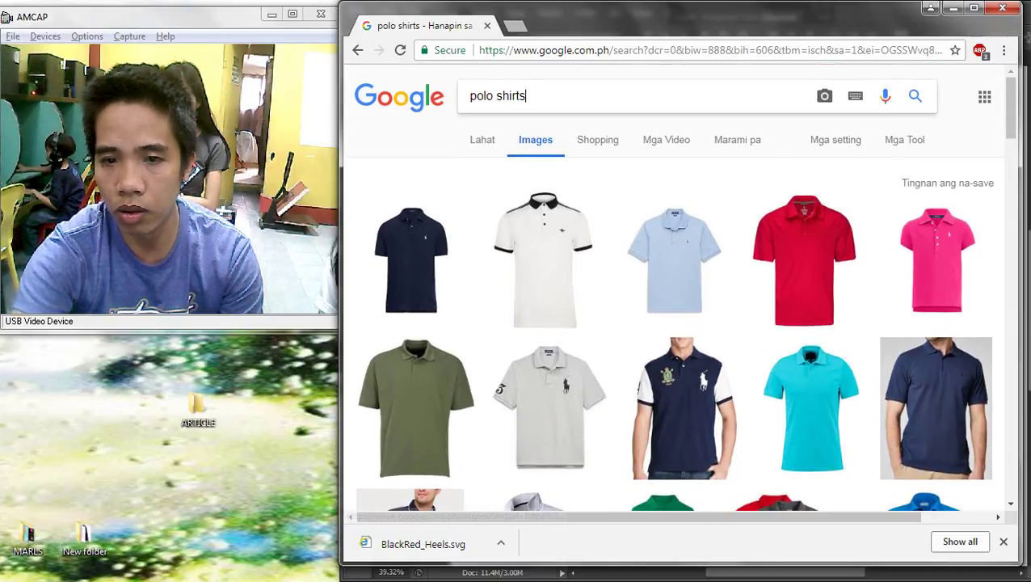
type("c")
key("Down")
key("Down")
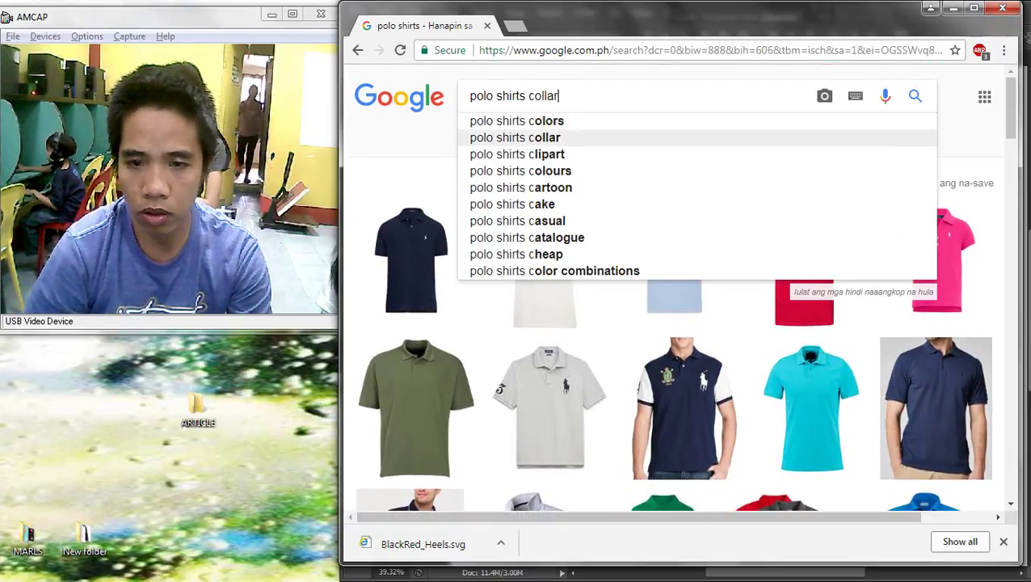
key("Return")
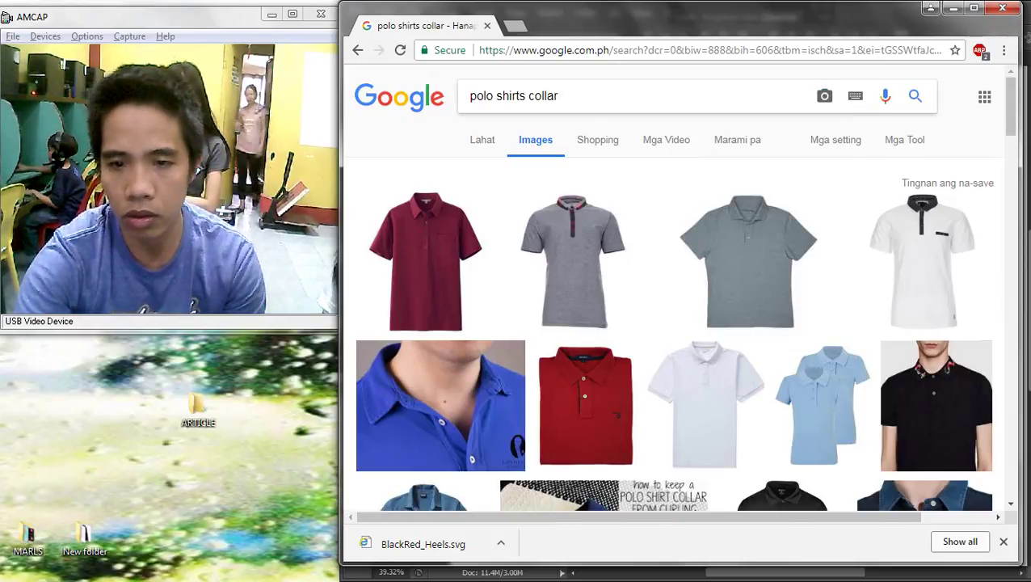
Refine the image search to "polo shirts clipart"
double_click(543, 95)
type("clip")
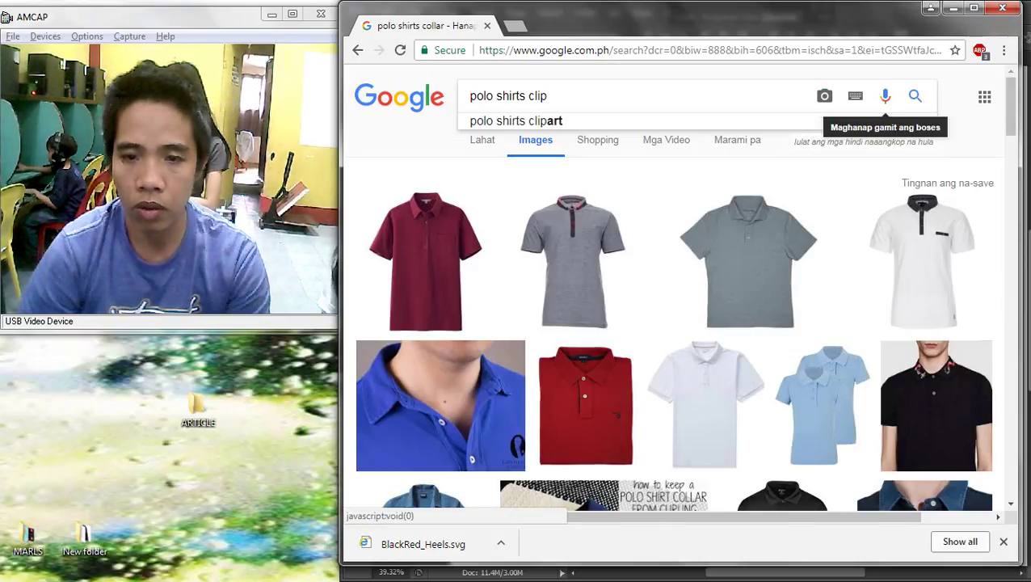
key("Down")
key("Return")
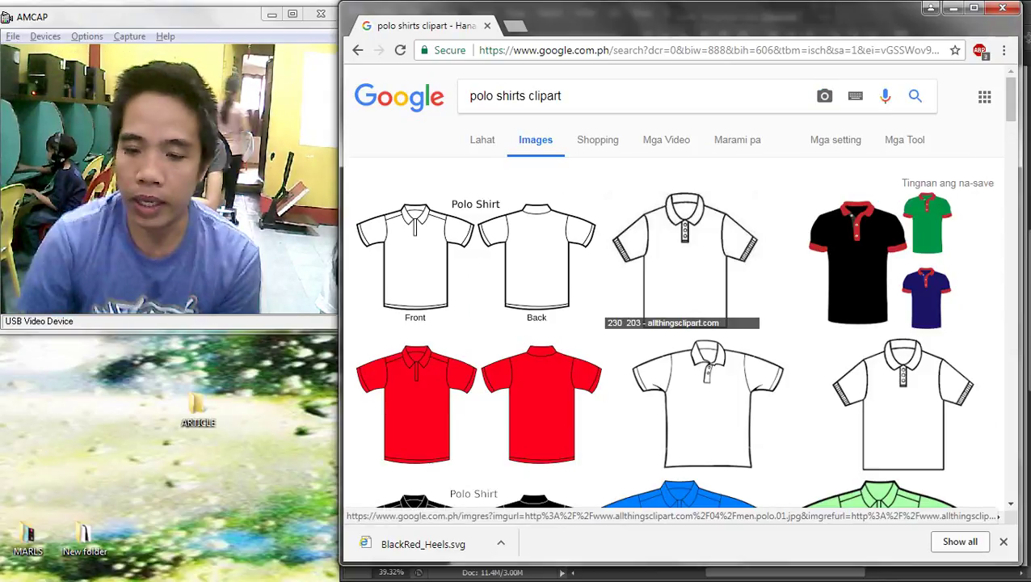
Find the red polo shirt with the white collar in the results and save its image as maroon-clipart-polo-shirt-7.png in Downloads
scroll(687, 364, "down", 4)
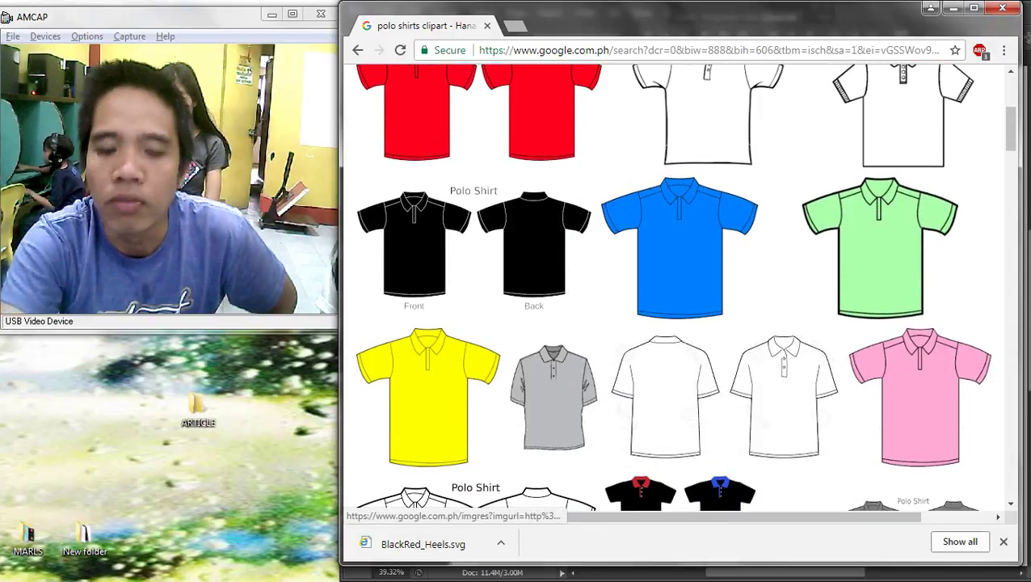
scroll(679, 324, "down", 5)
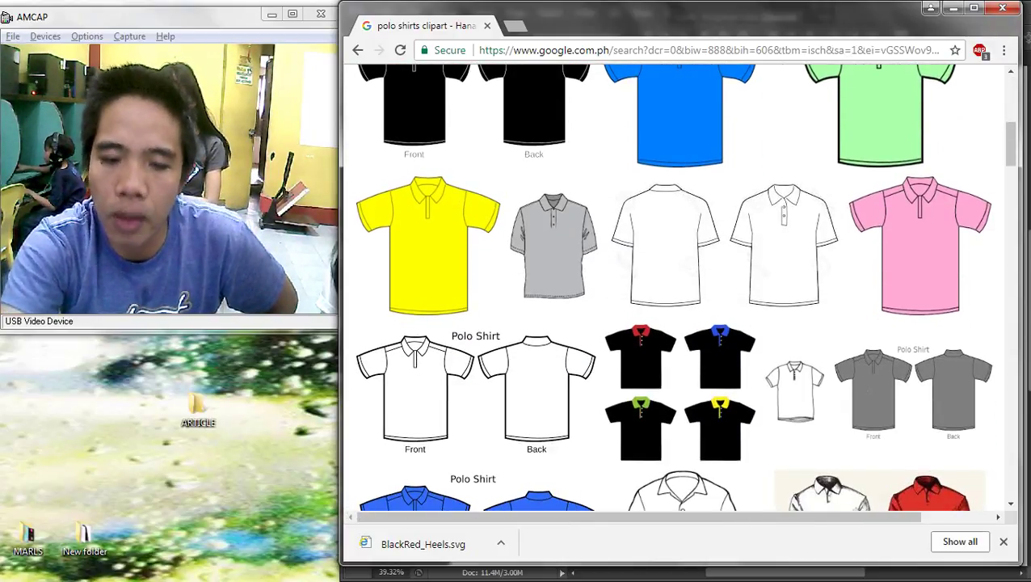
scroll(679, 291, "down", 2)
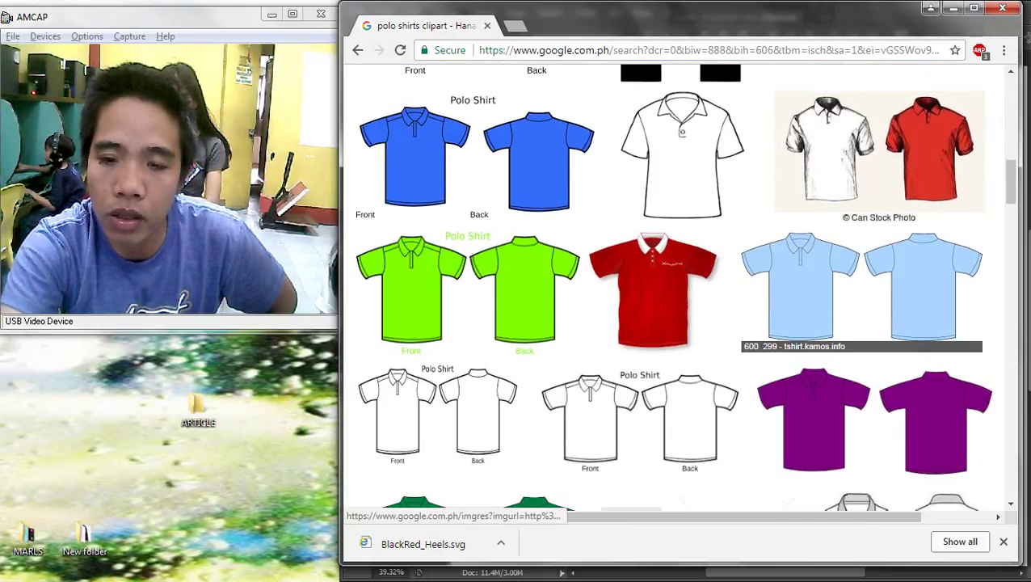
scroll(791, 283, "down", 6)
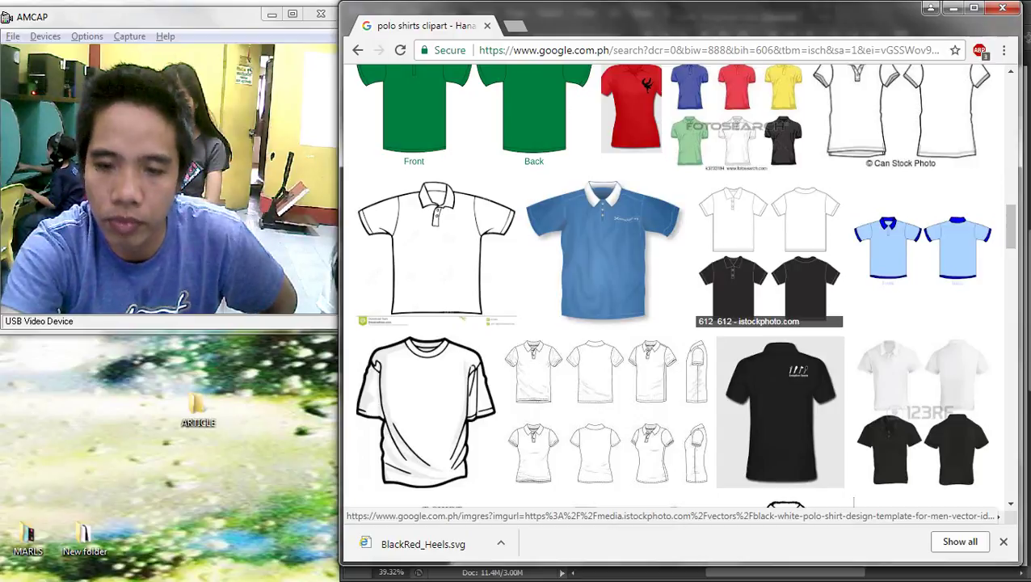
scroll(728, 279, "up", 4)
left_click(656, 146)
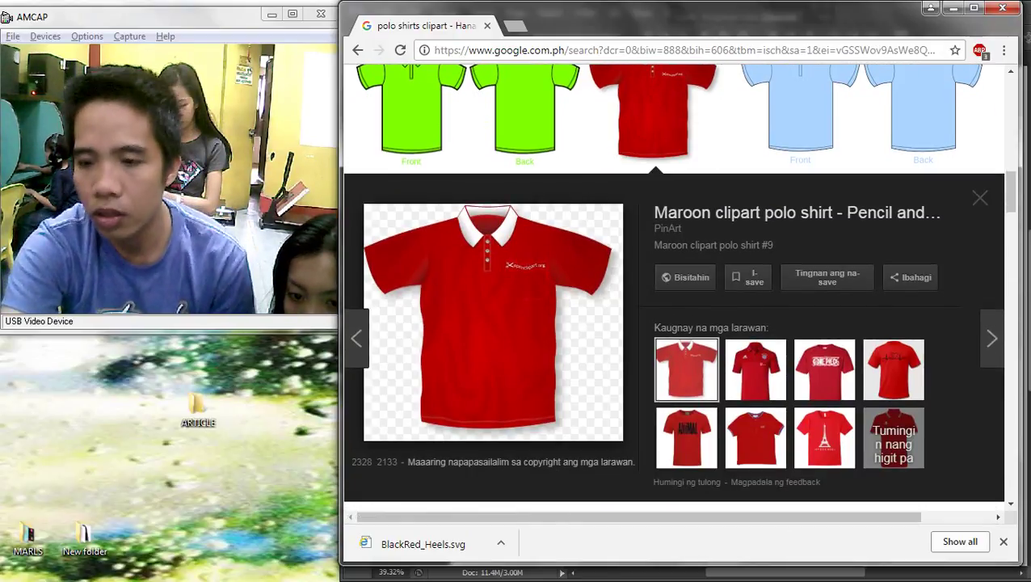
right_click(506, 290)
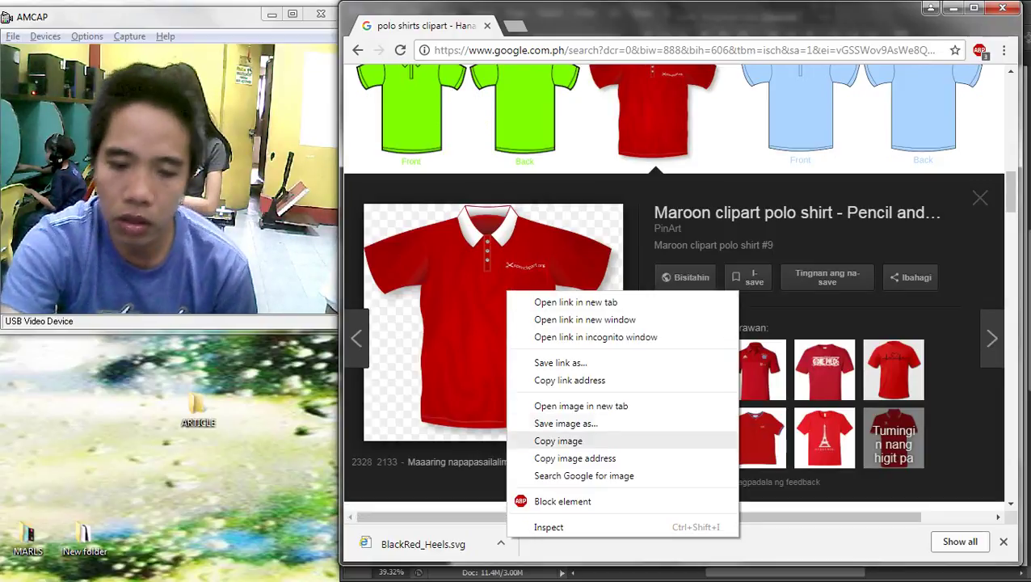
left_click(558, 421)
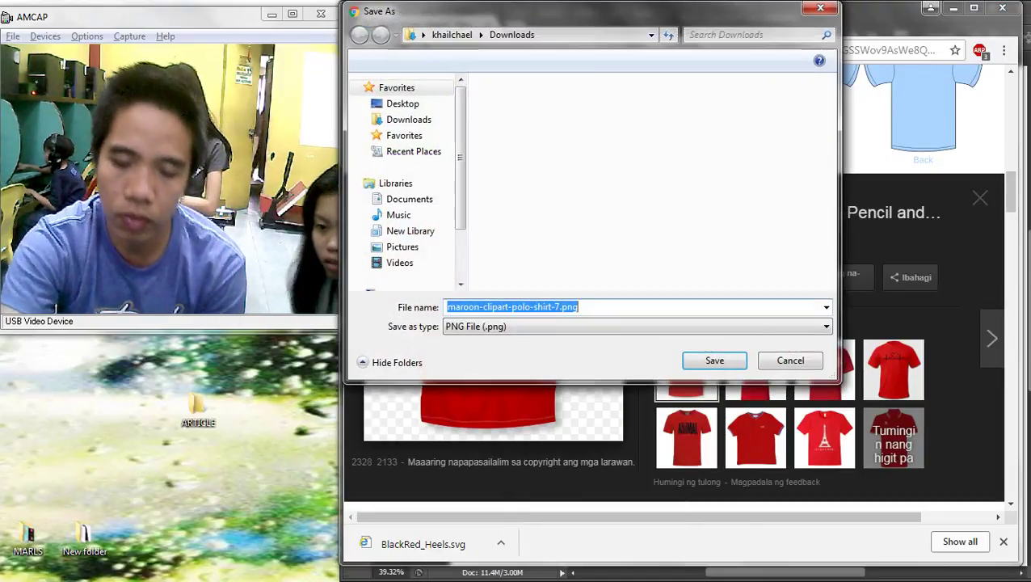
key("Return")
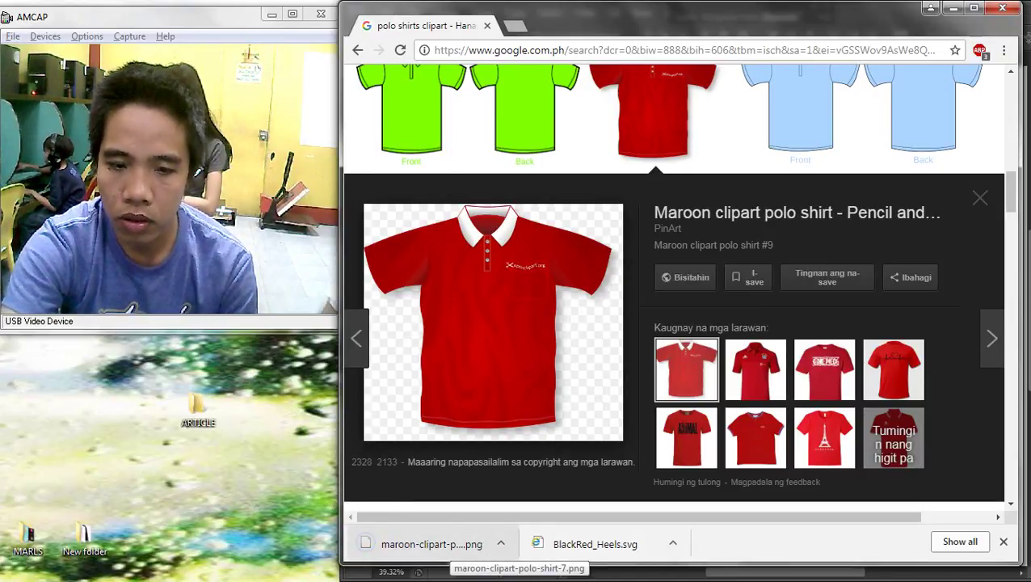
Place the downloaded shirt image in the Photoshop design, scale it down to slightly less than the dress's height and move it beside the dress
left_click_drag(449, 548, 775, 299)
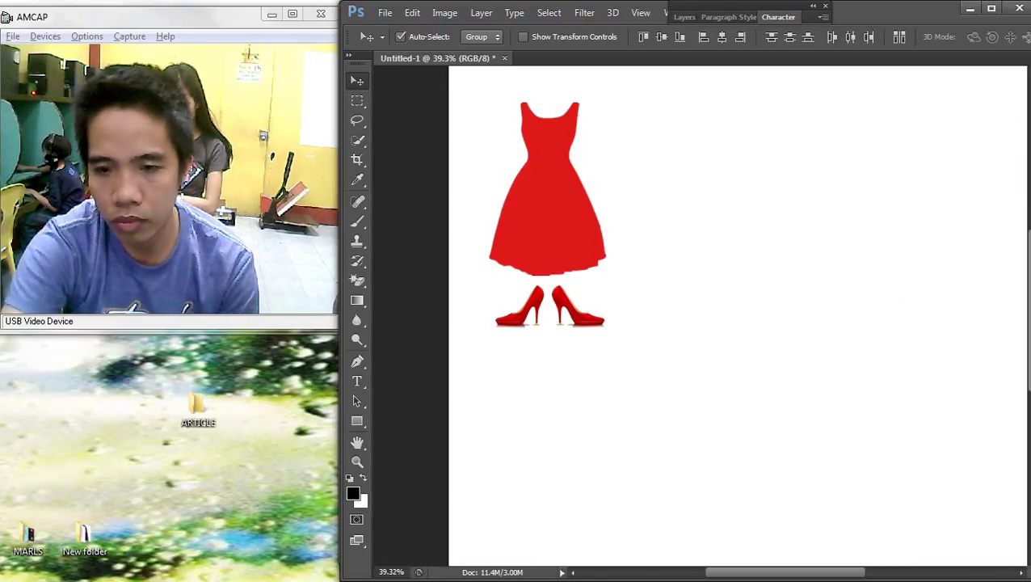
scroll(701, 315, "down", 3)
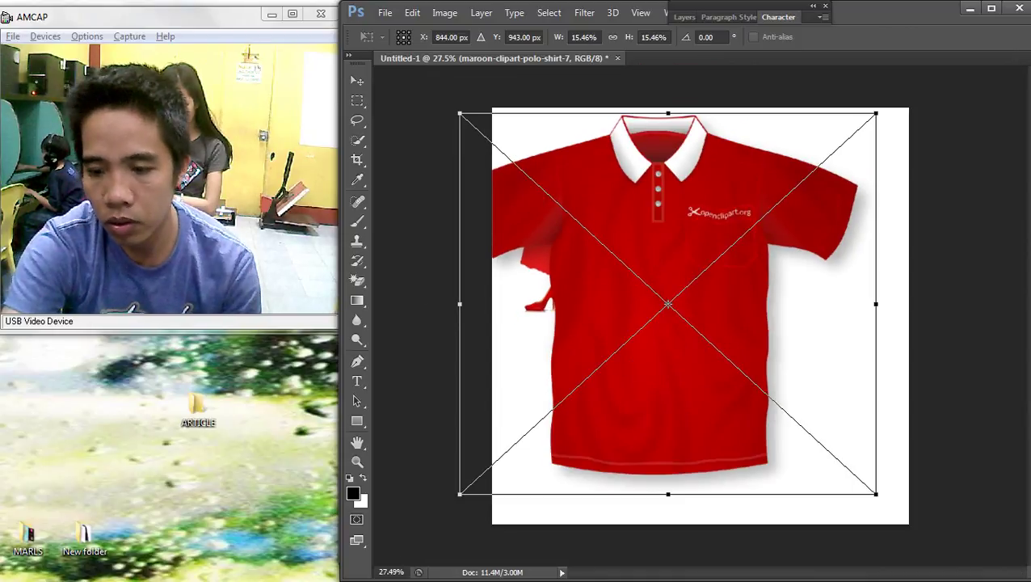
left_click_drag(872, 491, 692, 324)
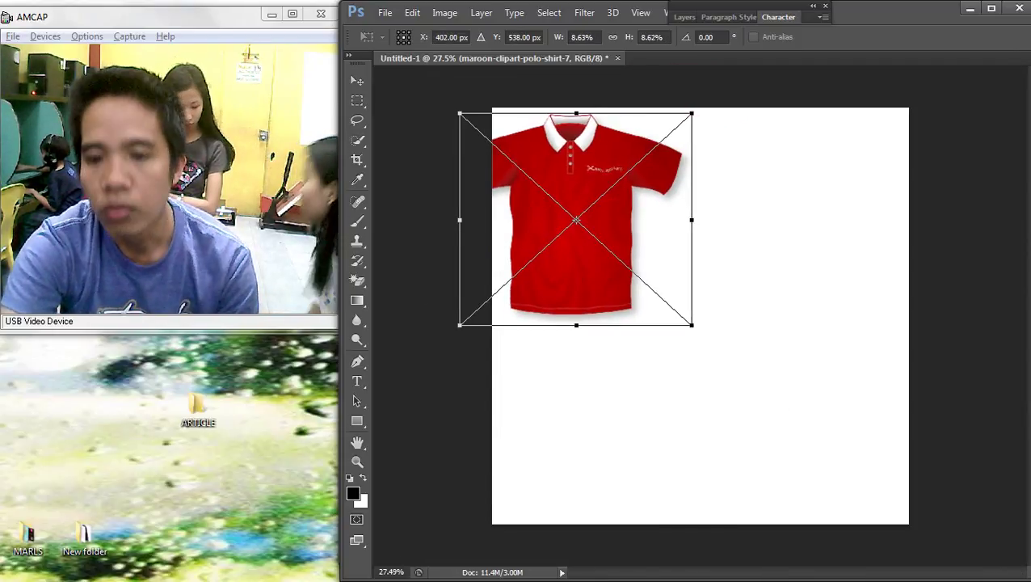
key("Return")
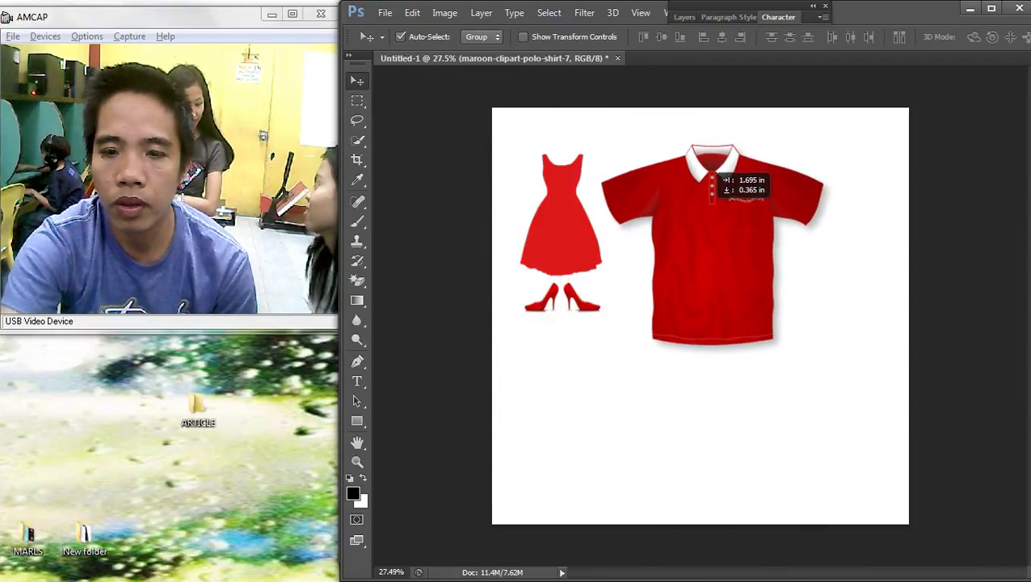
key("Return")
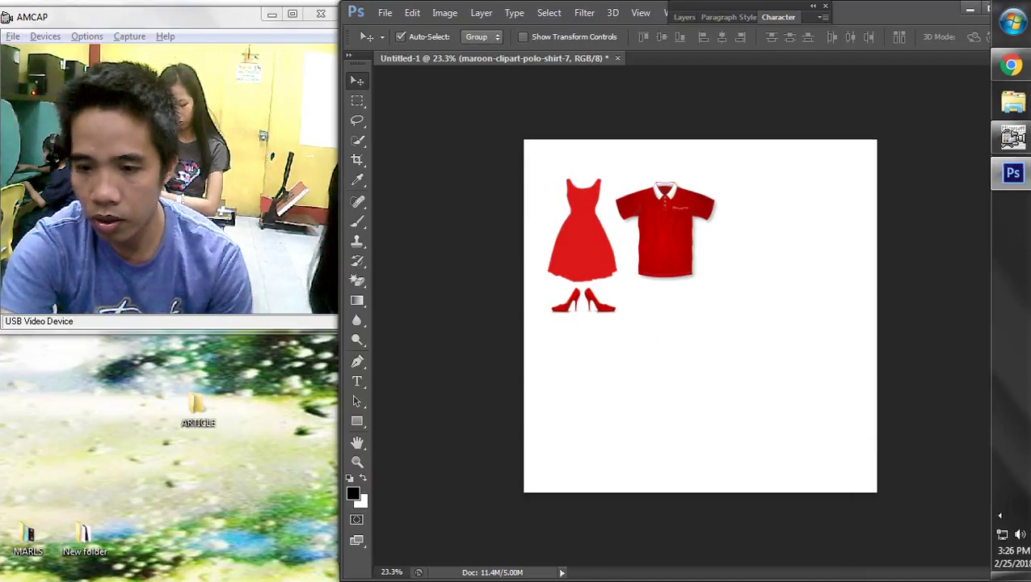
Nudge the polo shirt up slightly so its collar lines up with the top of the dress
scroll(701, 315, "up", 3)
right_click(634, 207)
left_click(671, 216)
key("Up")
key("Up")
key("Up")
key("Up")
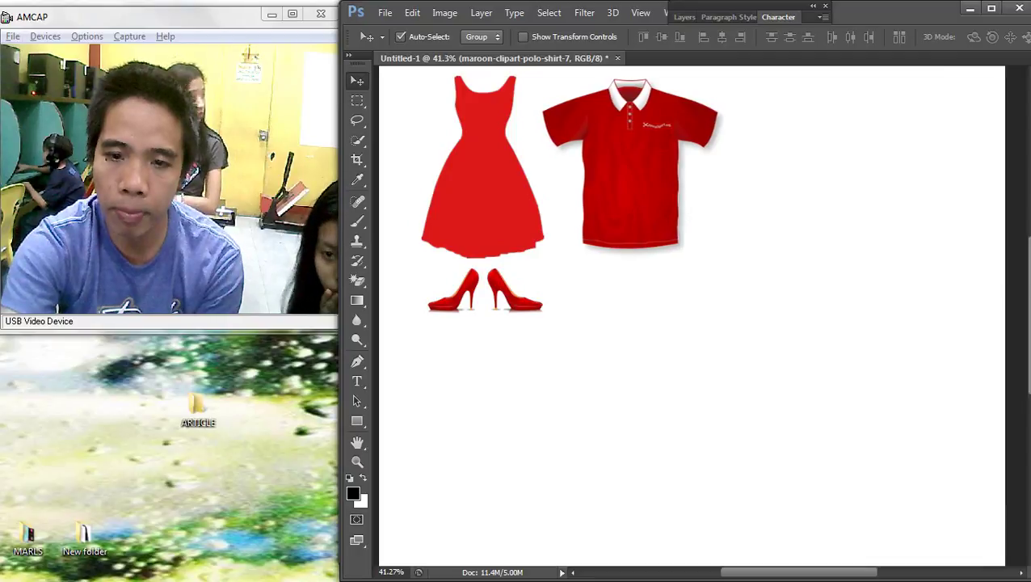
left_click_drag(659, 212, 658, 214)
scroll(700, 315, "down", 2)
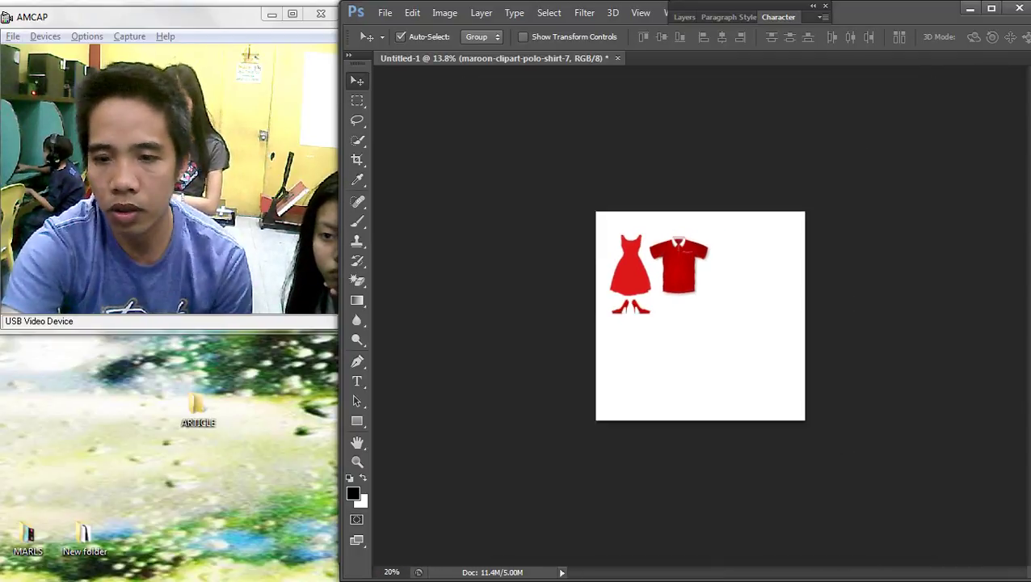
scroll(699, 315, "up", 4)
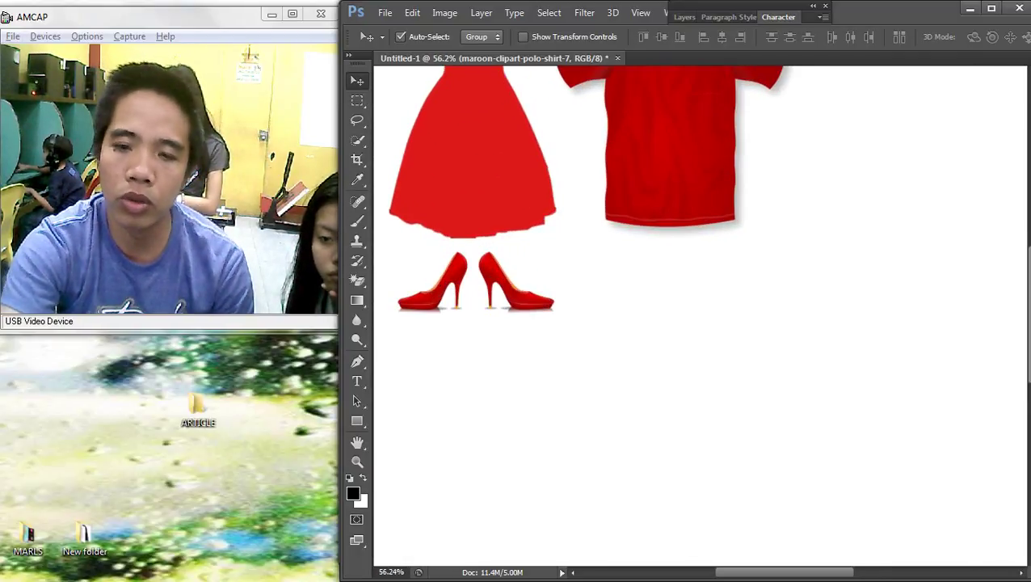
Switch to Chrome and look through the polo shirt clipart results for further images
key("alt+Tab")
scroll(679, 290, "down", 5)
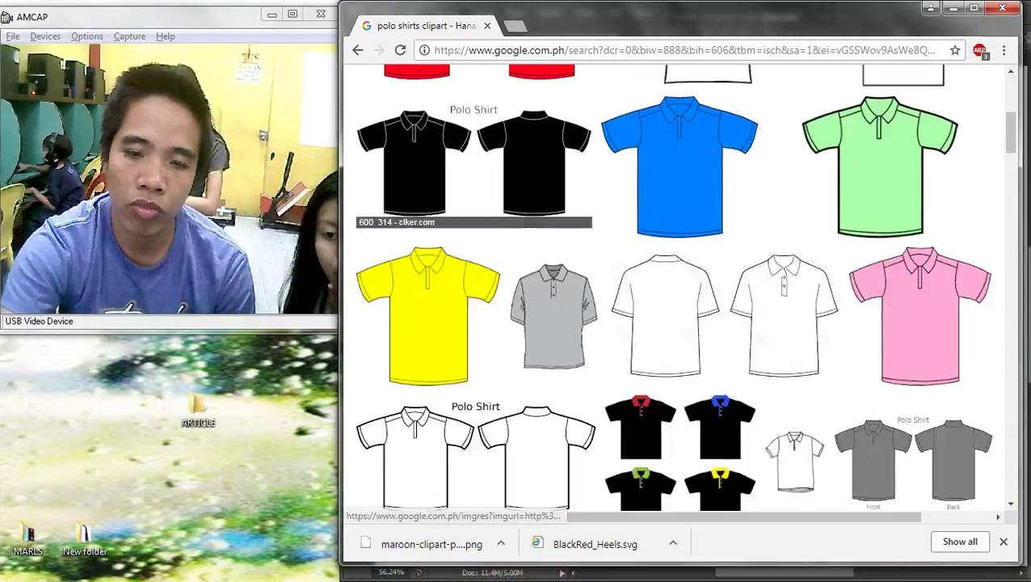
left_click(656, 121)
scroll(679, 290, "up", 3)
scroll(679, 291, "up", 1)
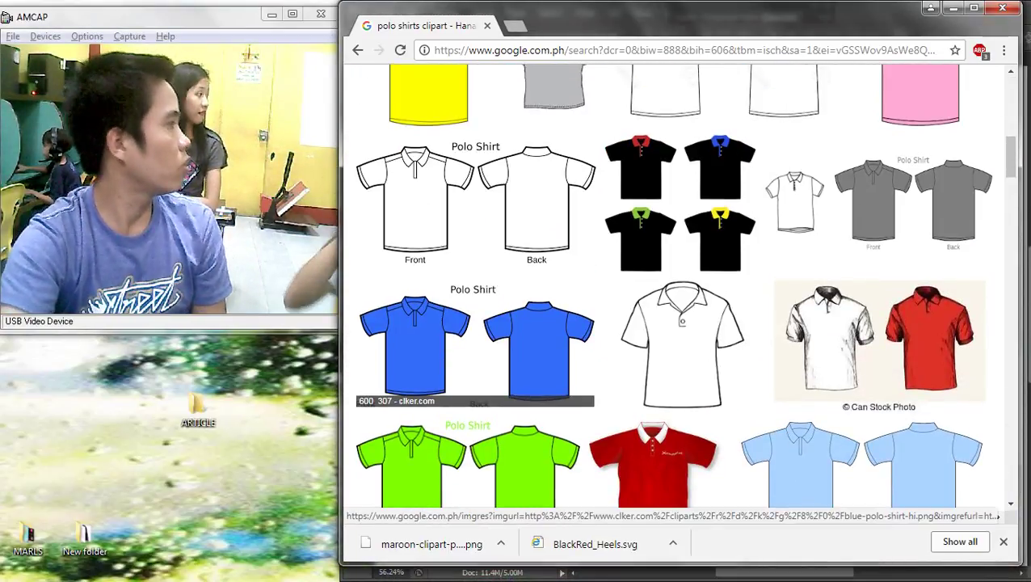
scroll(679, 291, "up", 5)
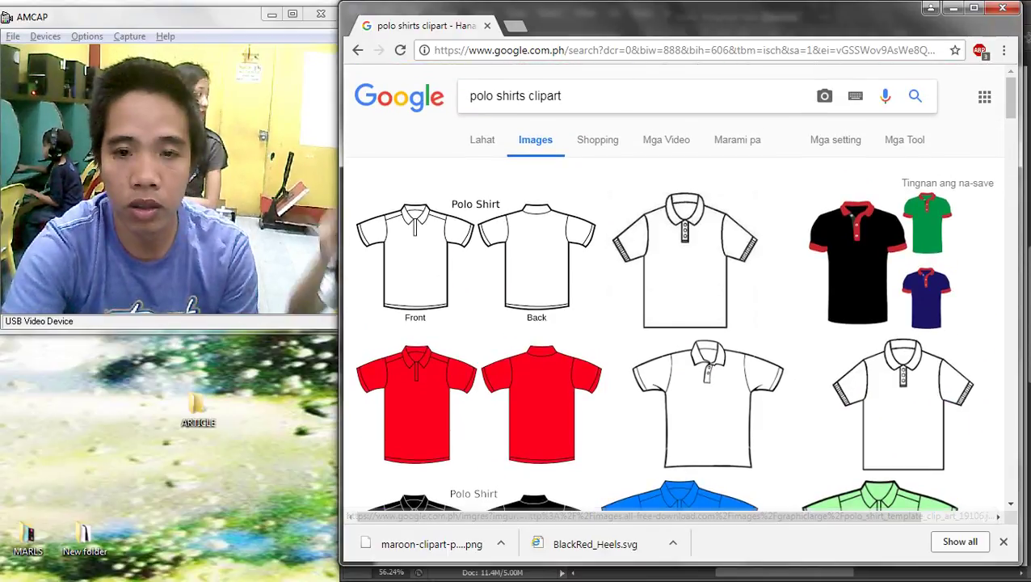
Search Google Images for "complete unit clipart" and scan the results
left_click_drag(564, 96, 468, 96)
type("complete")
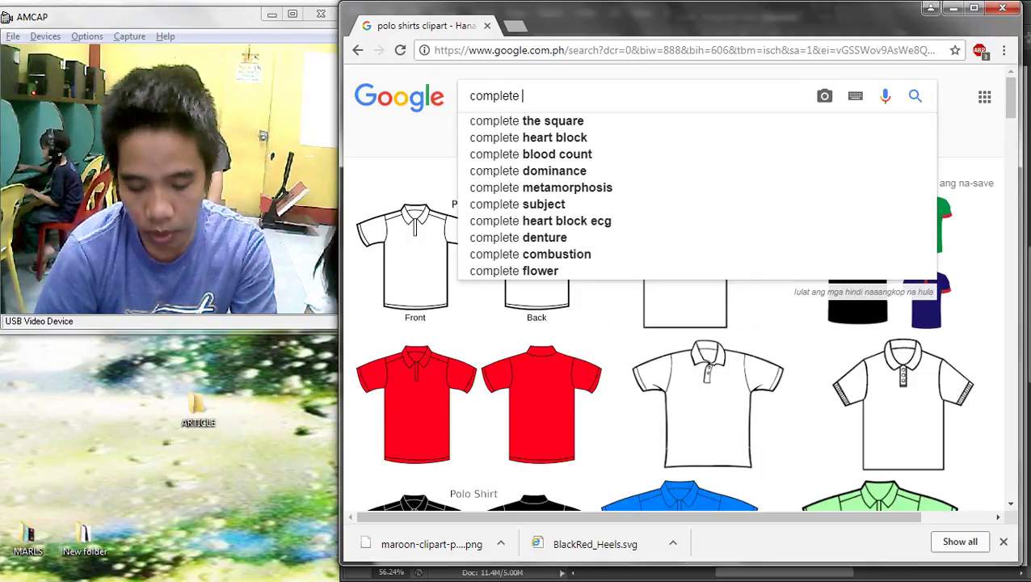
type(" unit circle")
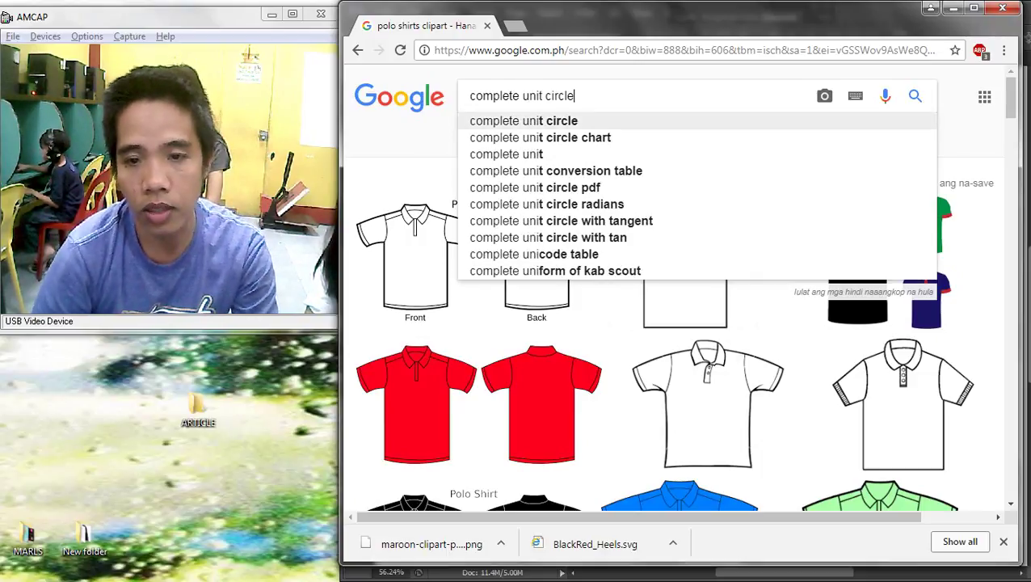
key("BackSpace")
key("BackSpace")
key("BackSpace")
key("BackSpace")
key("BackSpace")
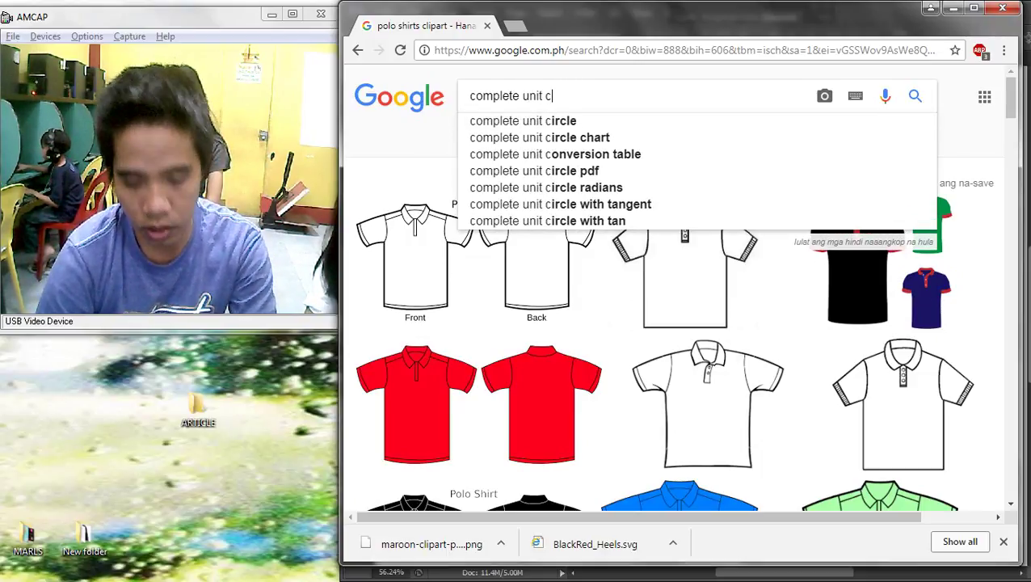
type("lipart")
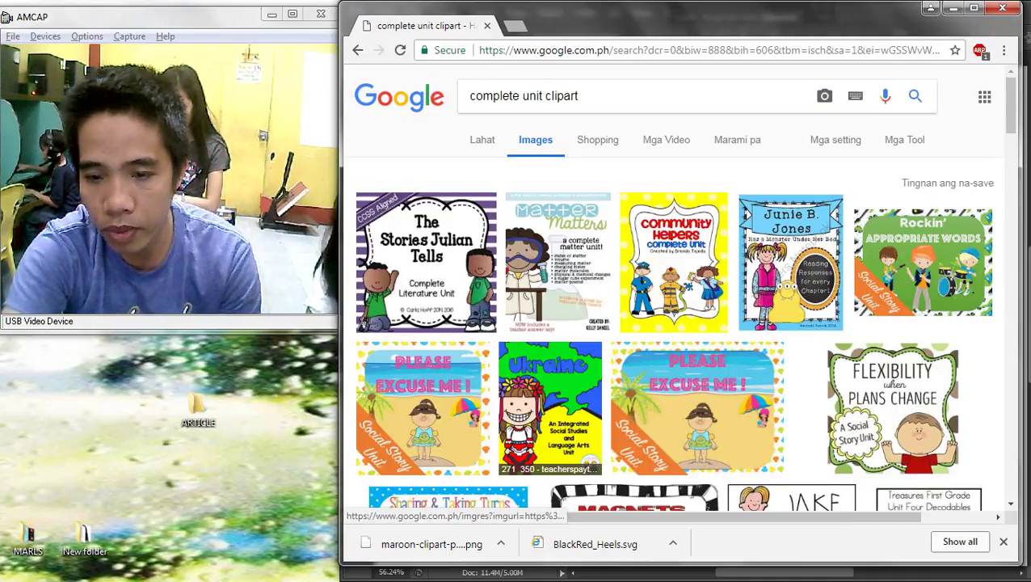
scroll(678, 323, "down", 4)
scroll(678, 323, "up", 4)
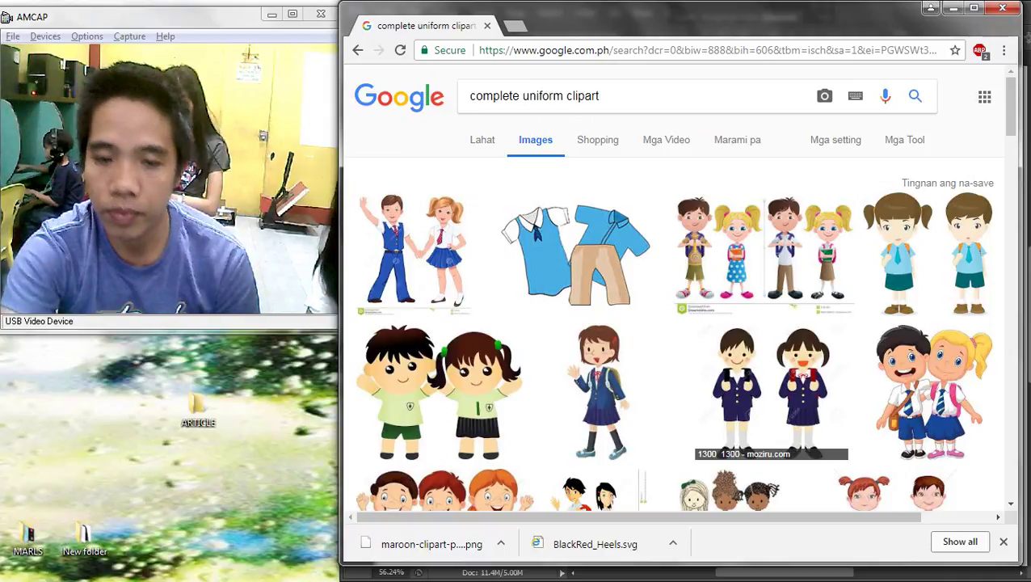
Look through the "complete uniform clipart" results and return to the earlier "polo shirts clipart" search
scroll(667, 234, "down", 5)
scroll(667, 234, "down", 3)
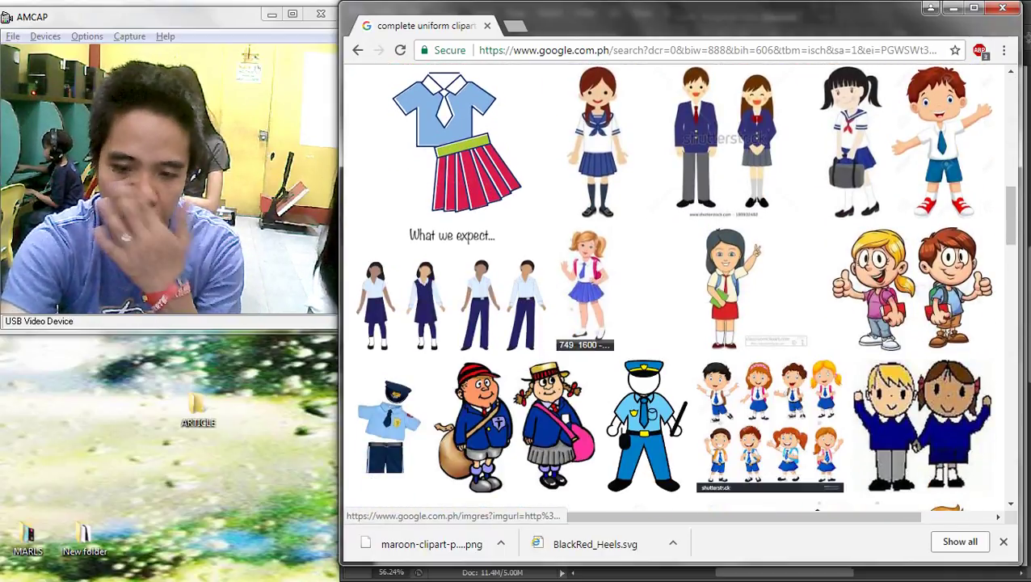
left_click(358, 50)
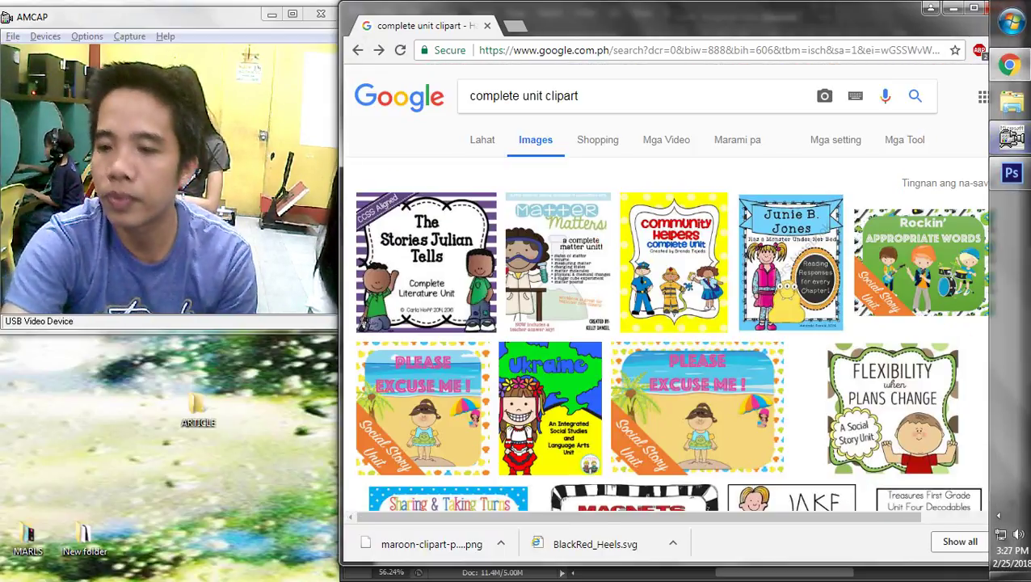
left_click(358, 50)
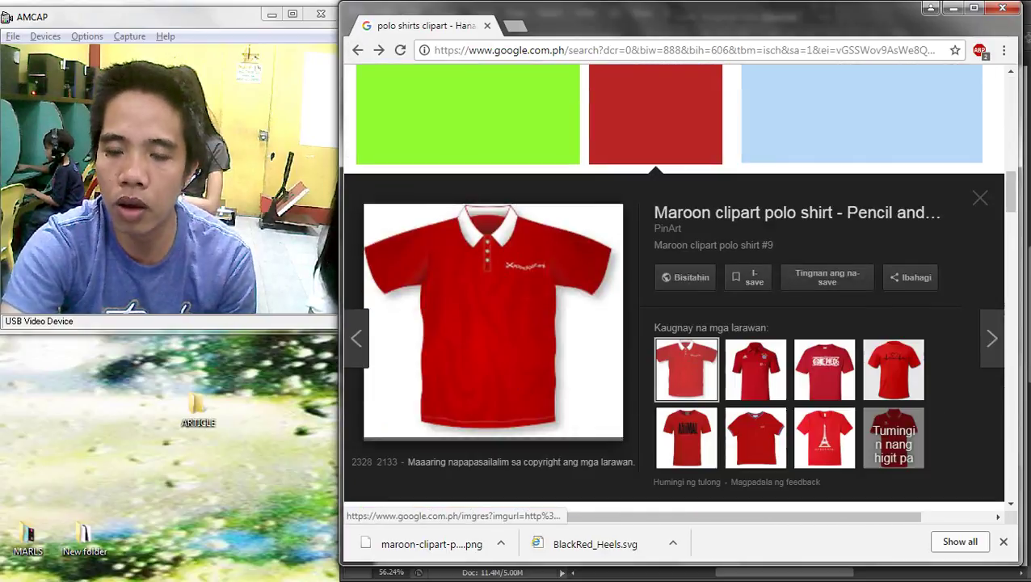
scroll(477, 170, "up", 11)
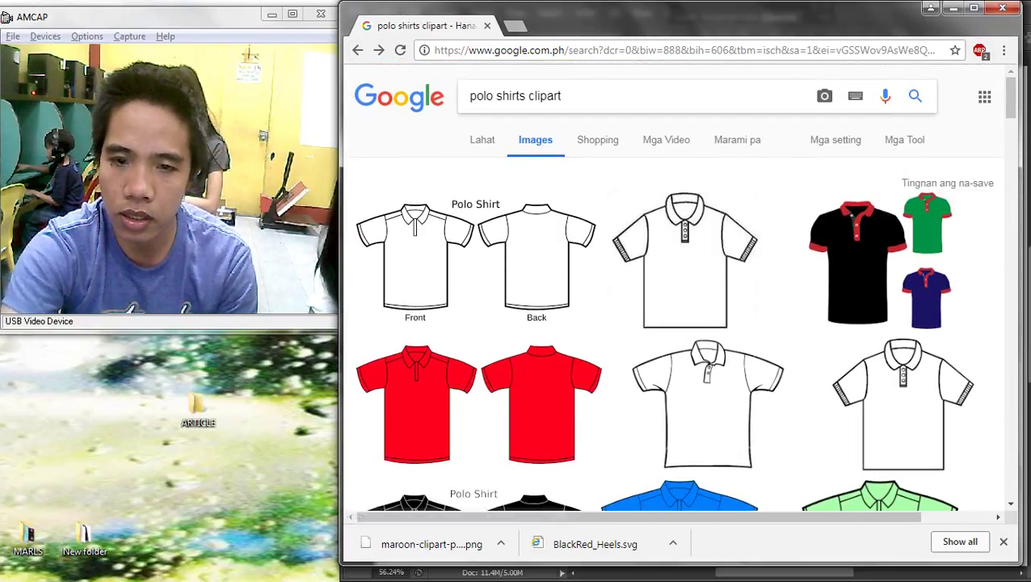
Change the image search from polo shirts to "pan clipart"
left_click_drag(502, 97, 467, 97)
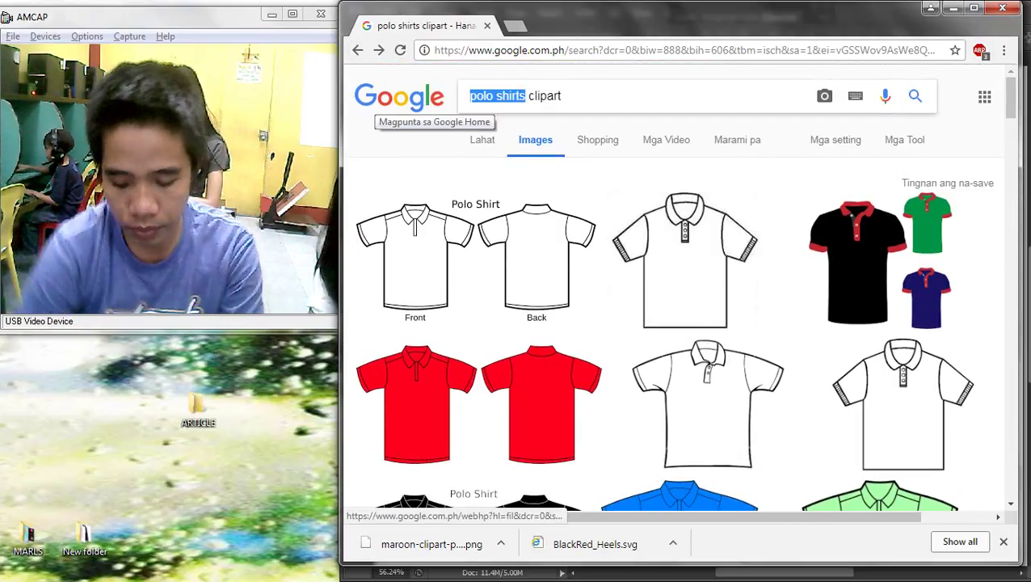
type("pan")
key("Return")
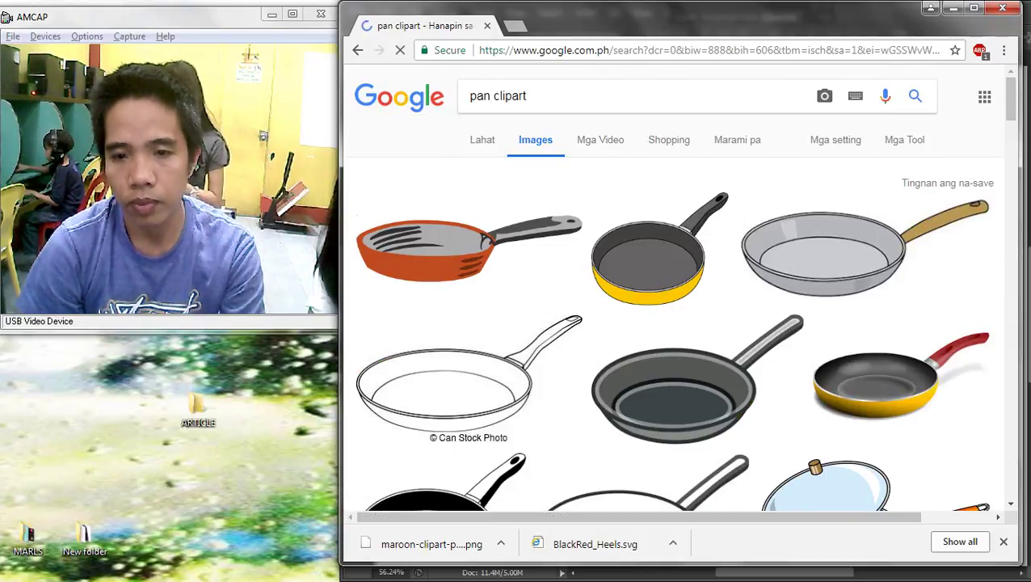
Change the image search from pans to "pants clipart" and view the results
left_click_drag(490, 96, 468, 96)
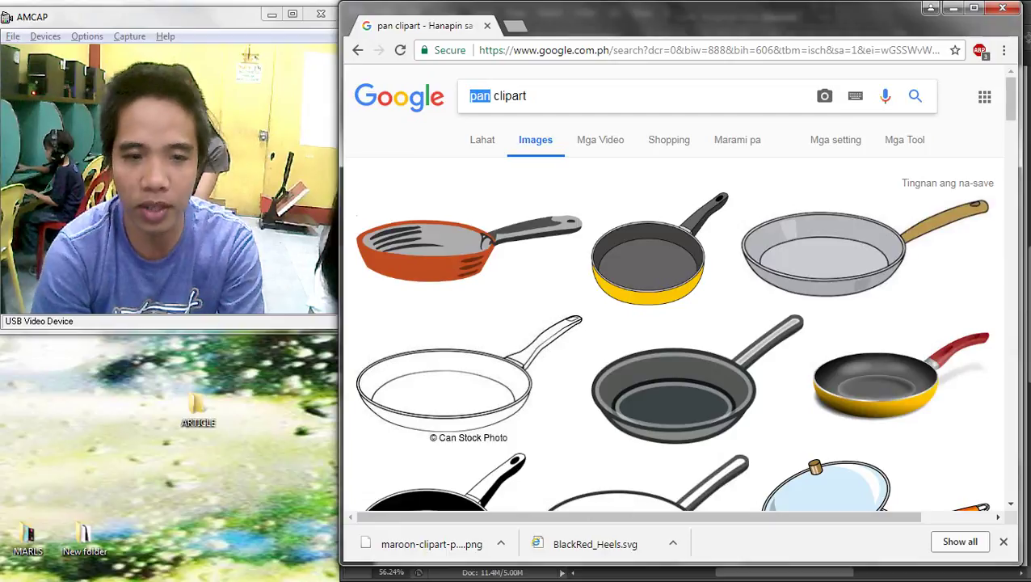
type("fa")
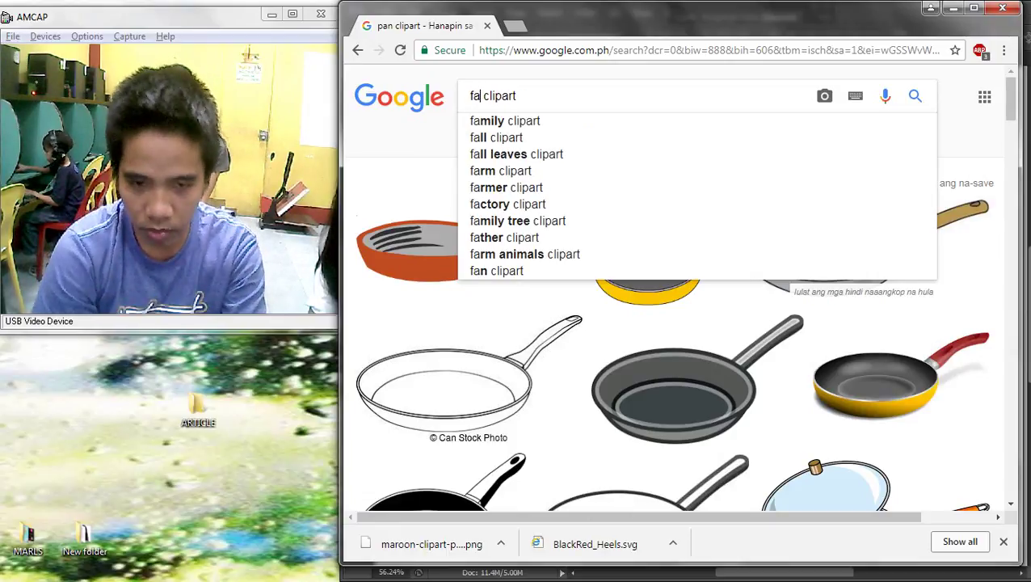
key("BackSpace")
key("BackSpace")
type("pan")
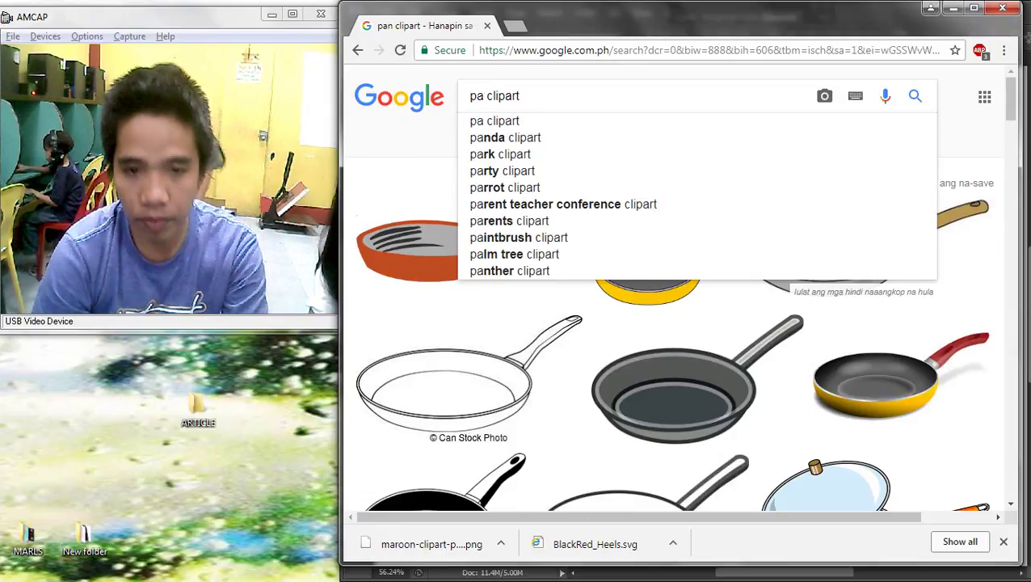
type("ts")
key("Return")
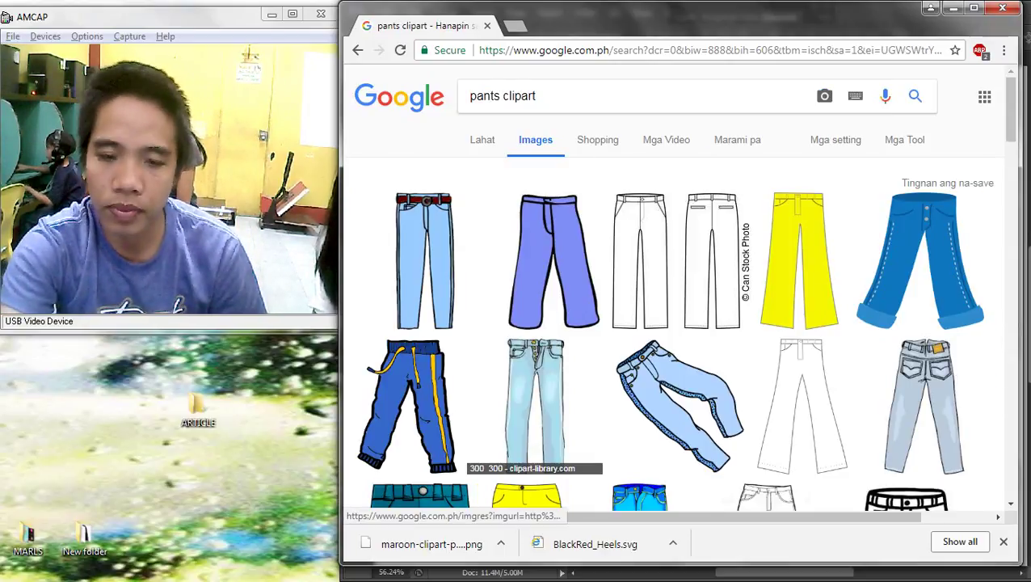
scroll(535, 410, "down", 2)
Open eto.docx from the Users share of network computer K-12 and minimize the folder window
left_click(1012, 22)
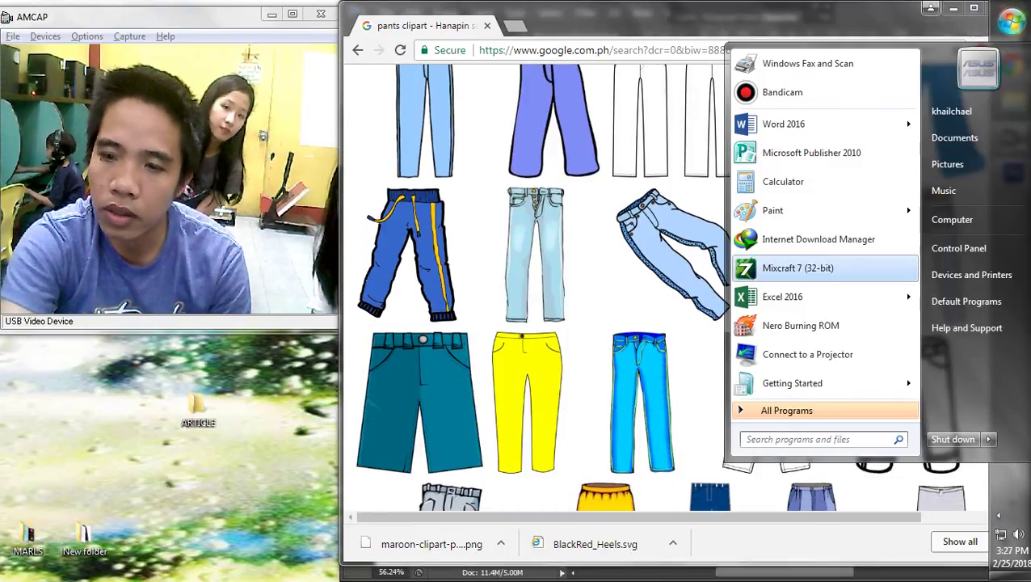
left_click(952, 219)
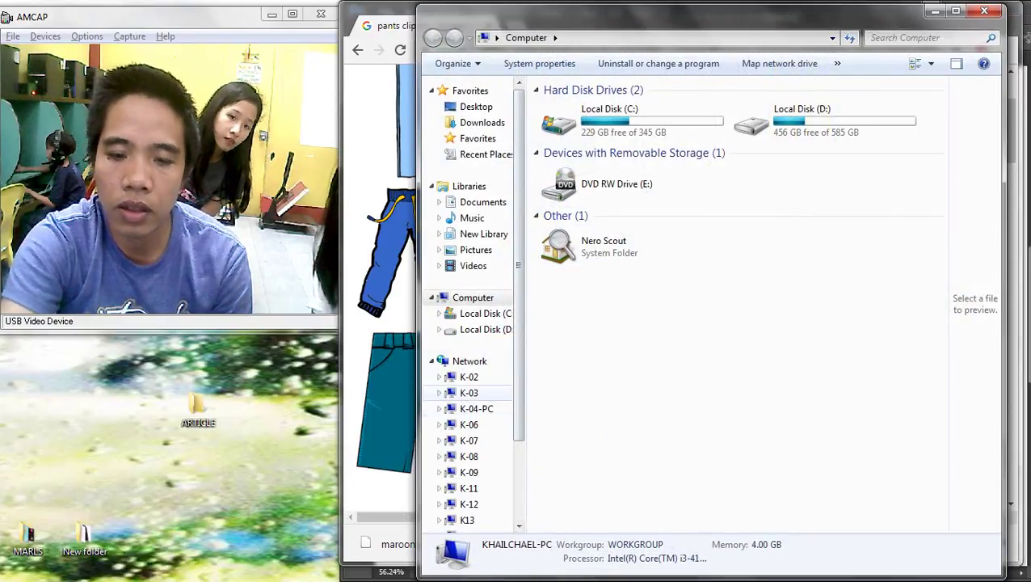
left_click_drag(519, 396, 519, 462)
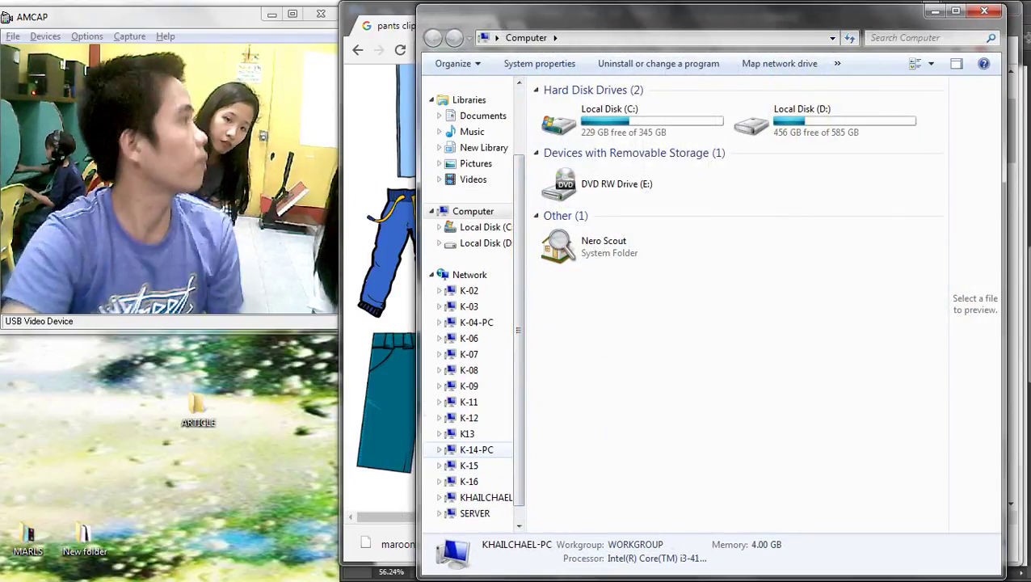
left_click(468, 418)
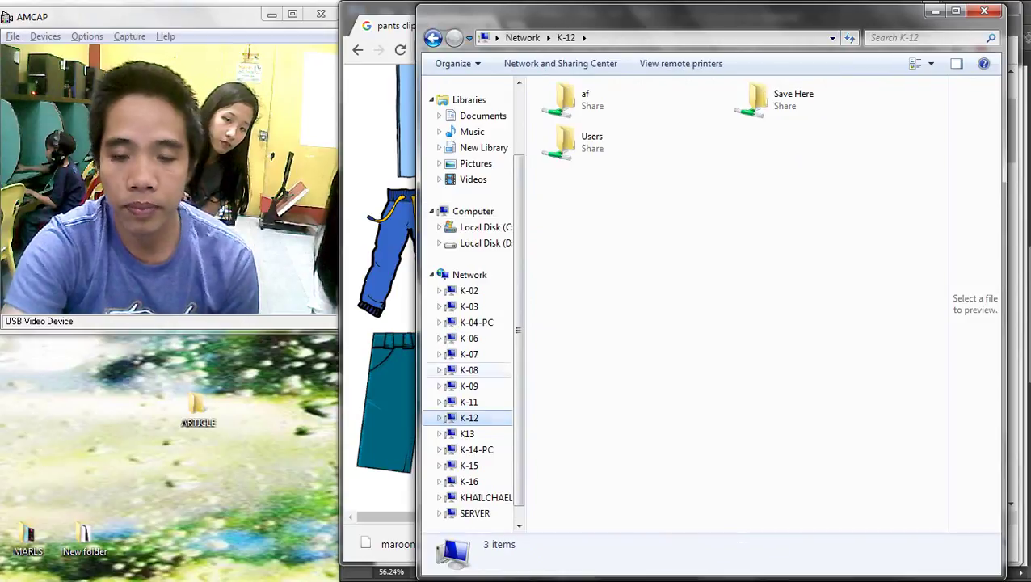
double_click(559, 143)
scroll(727, 299, "down", 2)
left_click(814, 289)
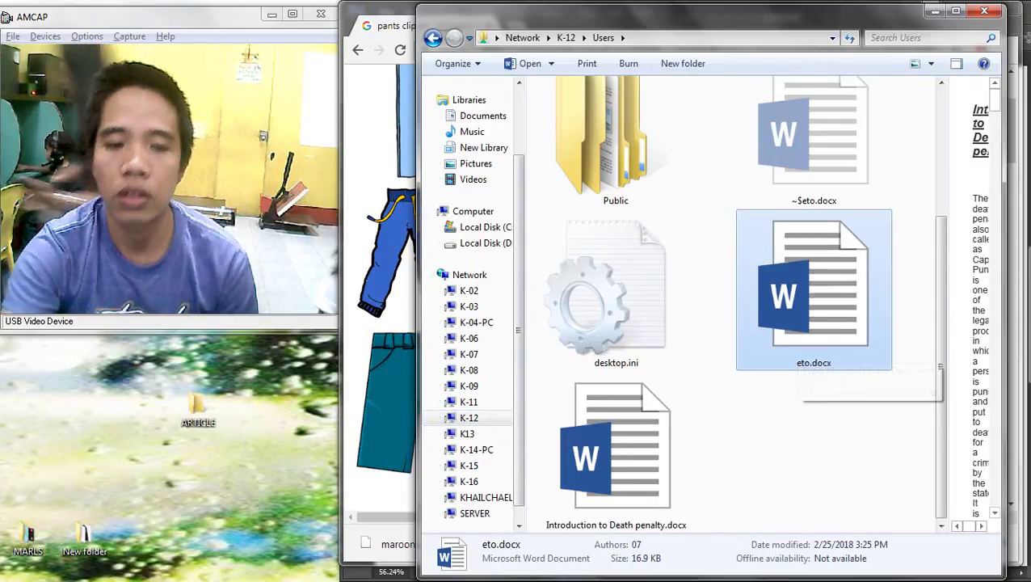
key("alt+Tab")
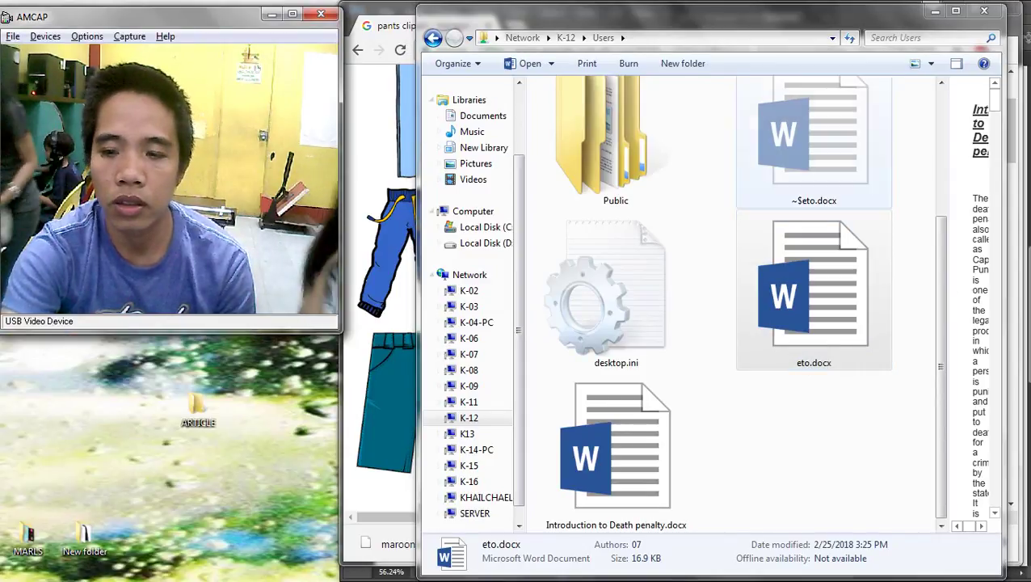
left_click(935, 11)
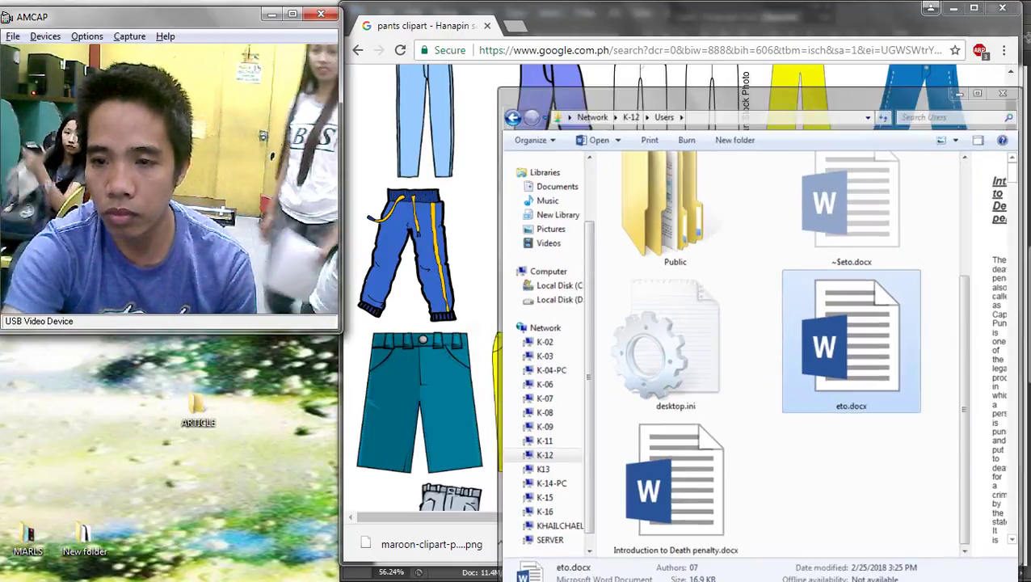
Look through the pants clipart results in Chrome, previewing the yellow pants and the teal shorts
left_click(542, 396)
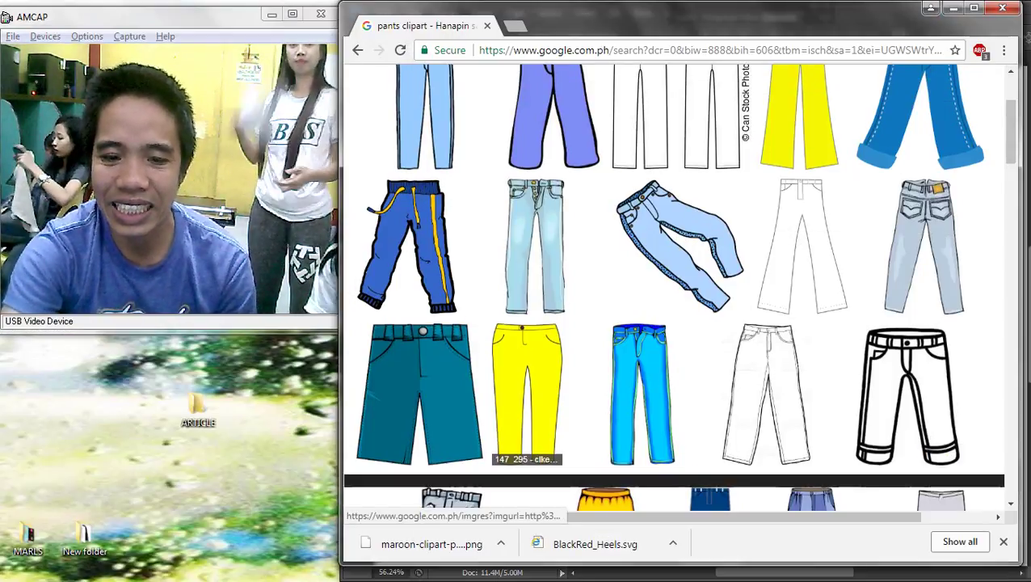
scroll(543, 392, "down", 3)
scroll(606, 348, "up", 3)
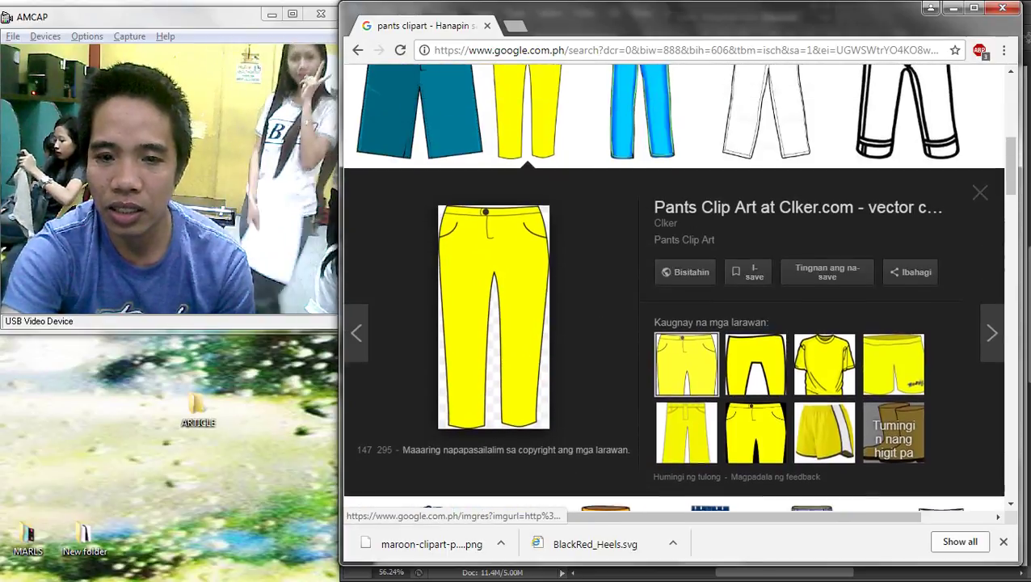
left_click(419, 113)
scroll(606, 339, "down", 3)
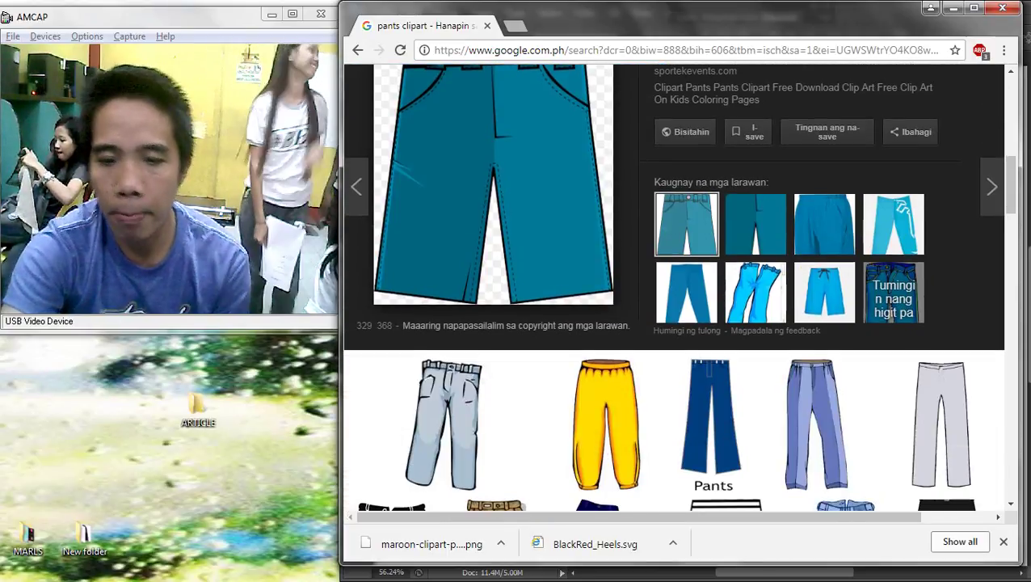
scroll(606, 347, "down", 4)
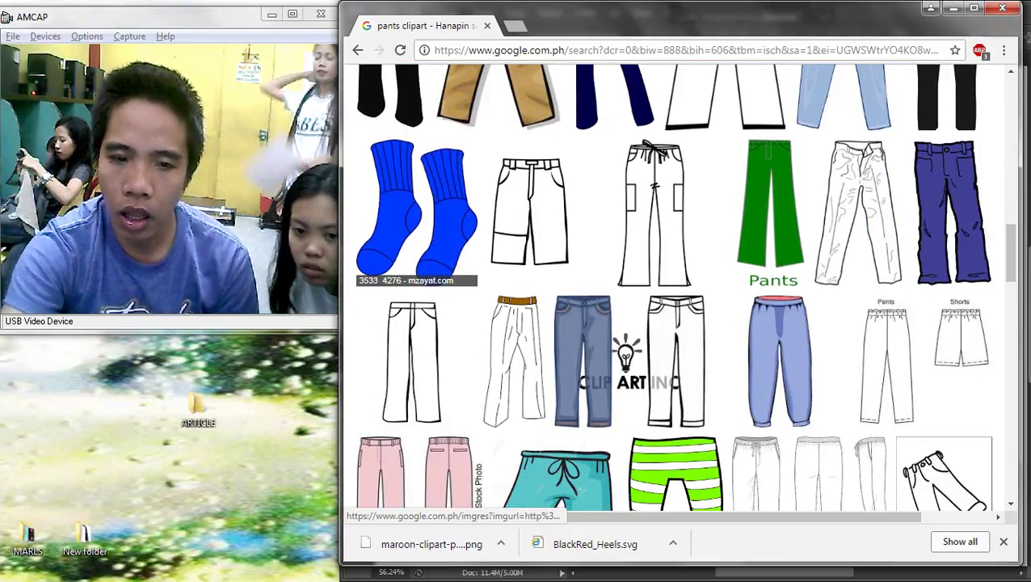
scroll(775, 364, "down", 3)
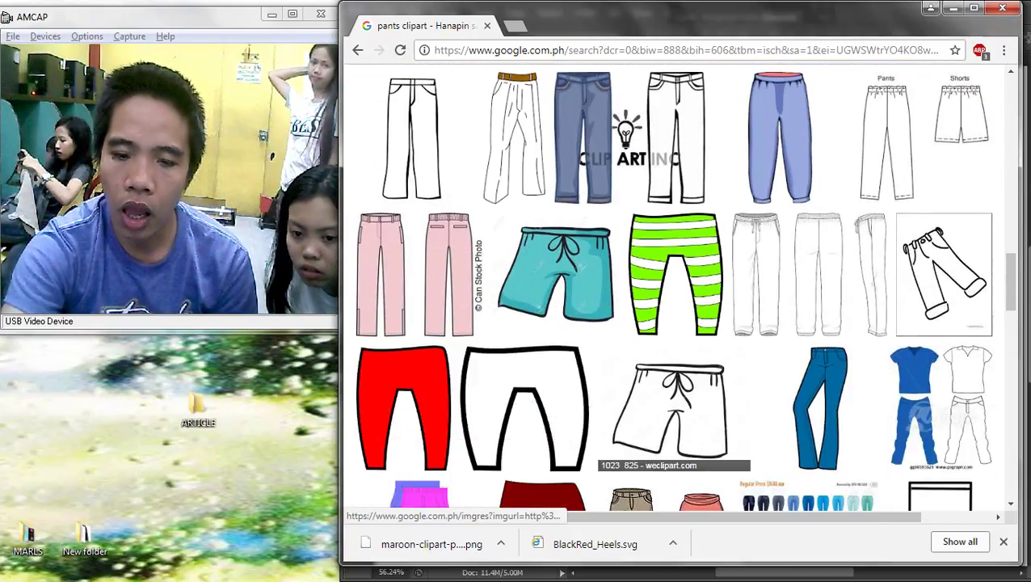
scroll(566, 363, "down", 3)
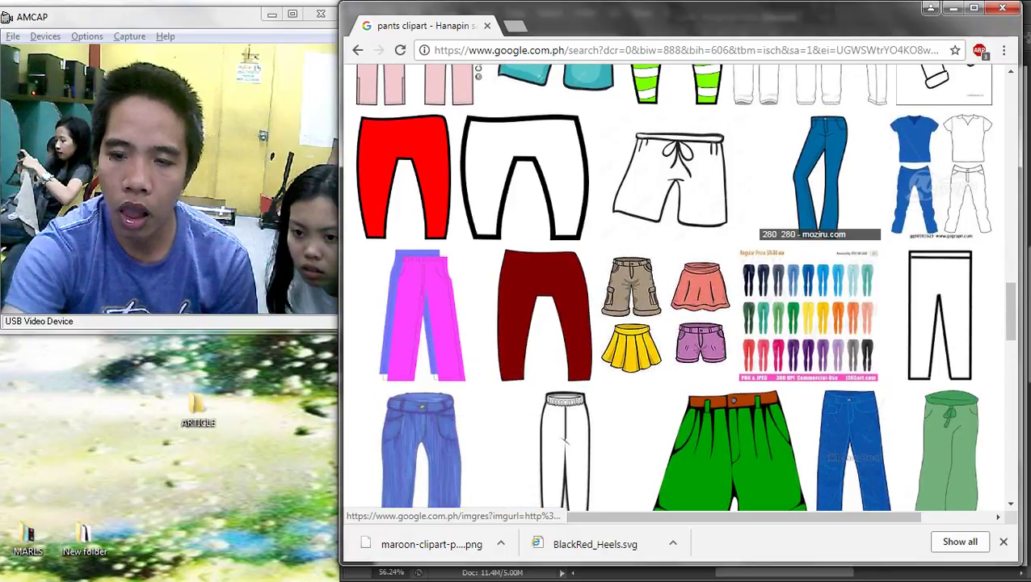
Preview the blue flared jeans and open the full page of images related to them
left_click(820, 174)
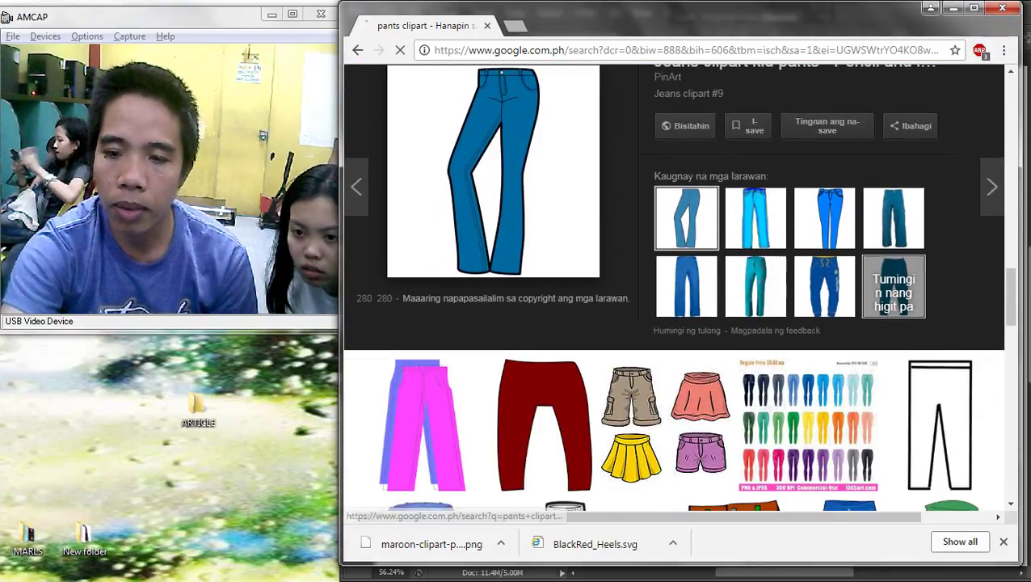
left_click(892, 286)
scroll(780, 258, "down", 2)
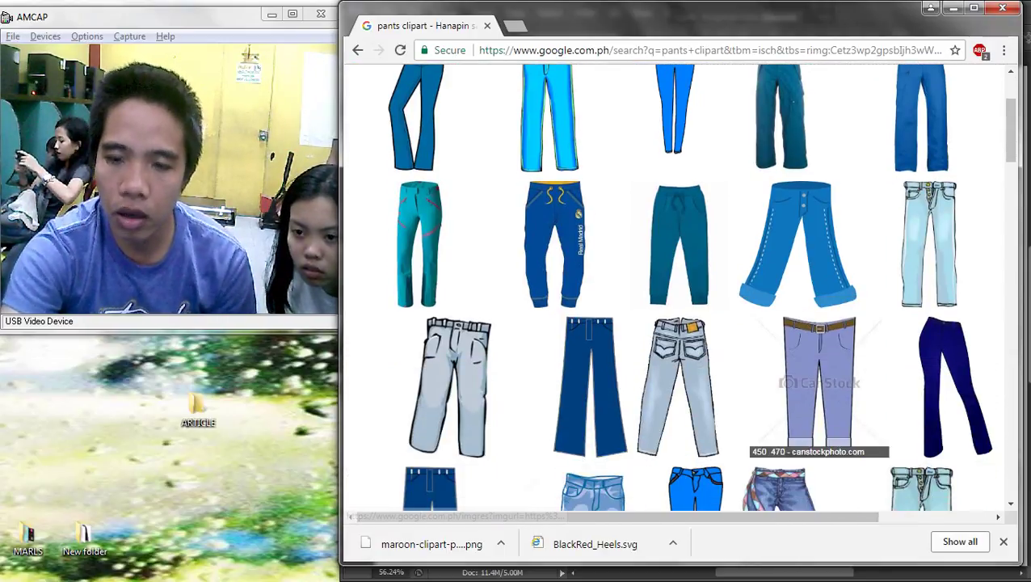
scroll(727, 202, "up", 1)
Examine the skinny blue jeans, the Real Madrid joggers and the teal joggers among the related images
left_click(675, 153)
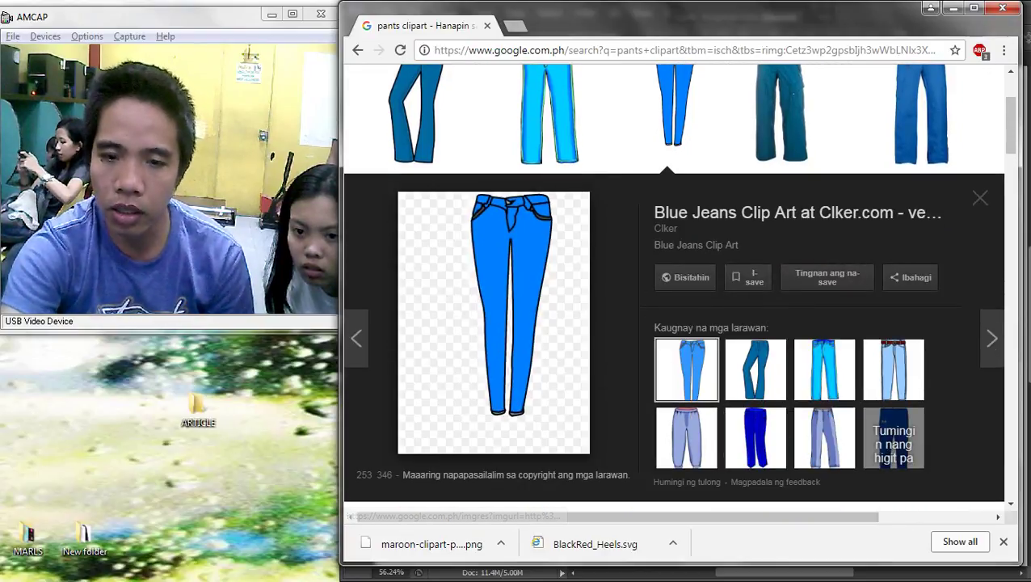
scroll(687, 279, "down", 2)
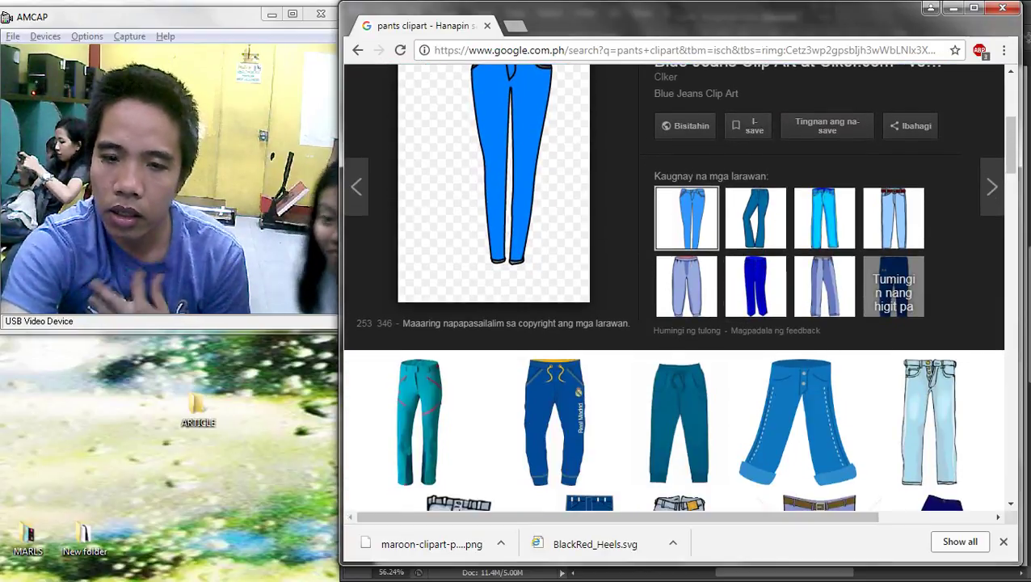
scroll(594, 324, "down", 3)
left_click(562, 215)
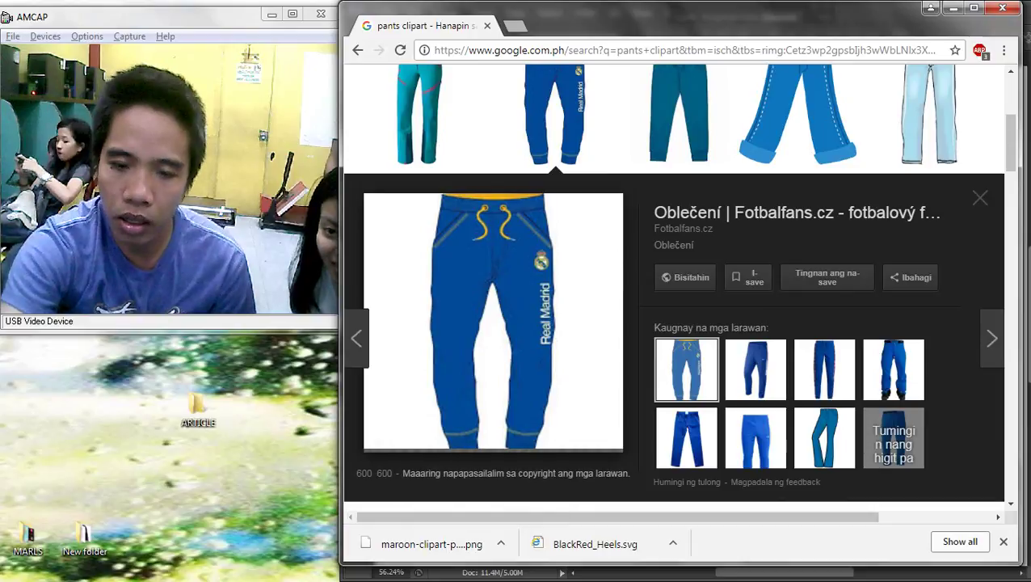
scroll(780, 259, "up", 4)
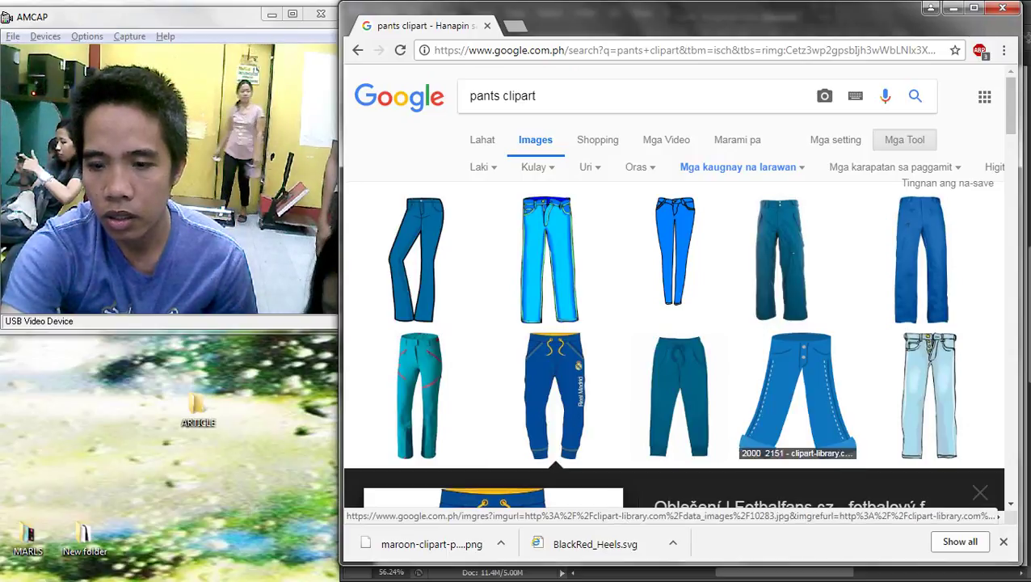
left_click(679, 396)
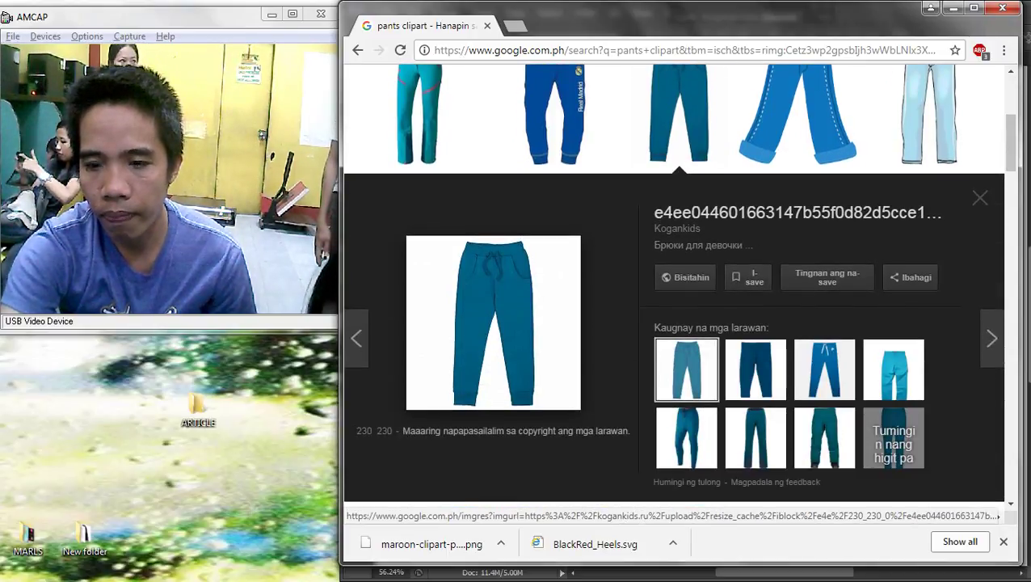
Preview the light-blue buttoned jeans and save the image under its suggested file name
left_click(929, 121)
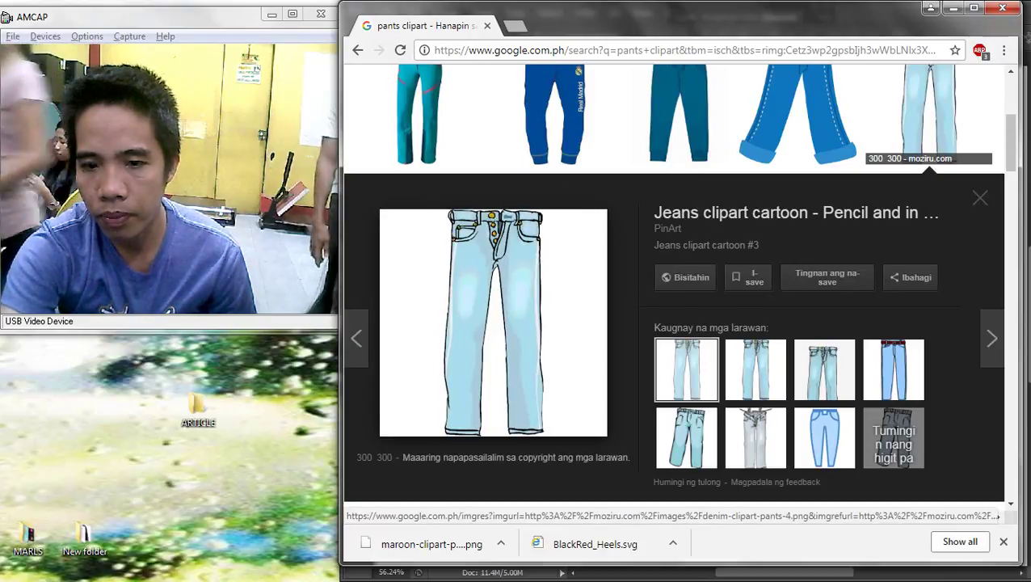
right_click(485, 284)
left_click(533, 416)
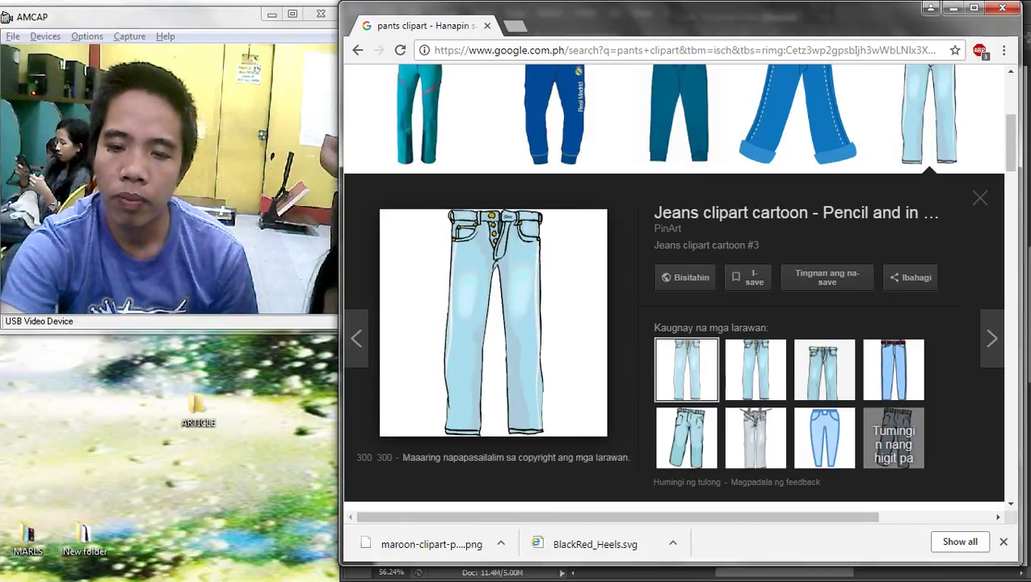
key("Return")
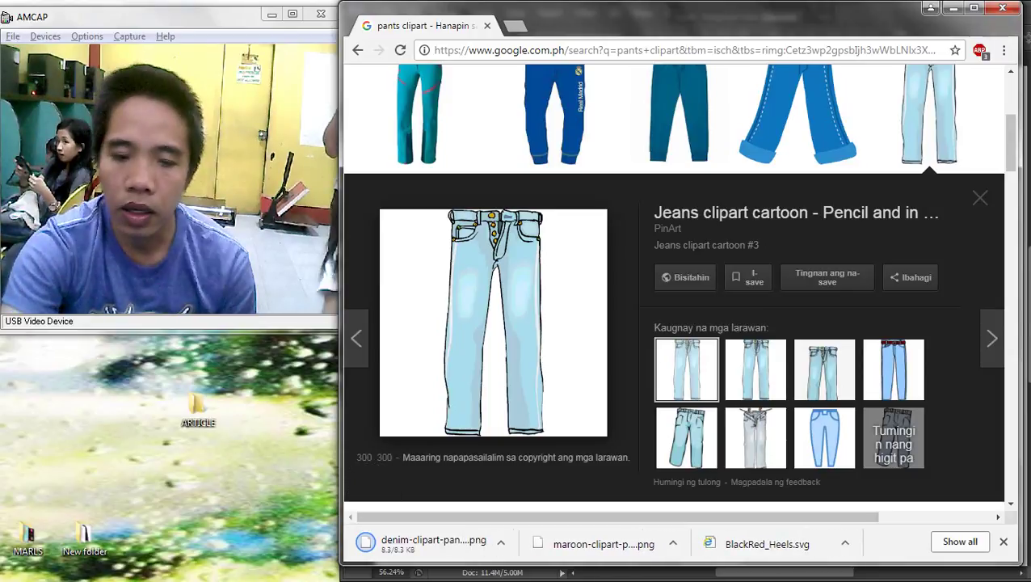
Place the downloaded denim pants image in the Photoshop design and scale it down toward its upper-left corner
left_click_drag(444, 540, 945, 186)
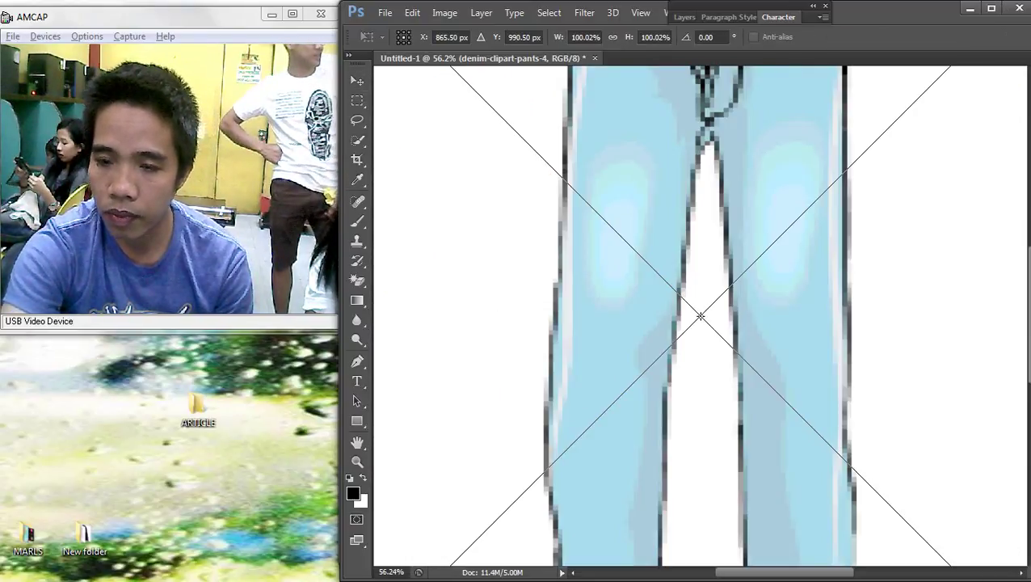
scroll(700, 316, "down", 5)
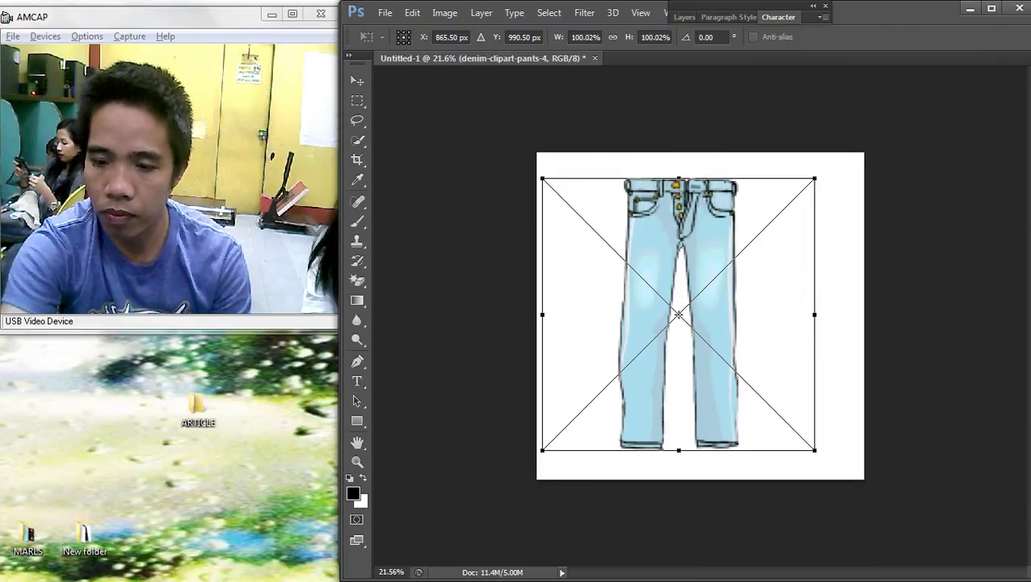
left_click_drag(815, 450, 655, 289)
key("Return")
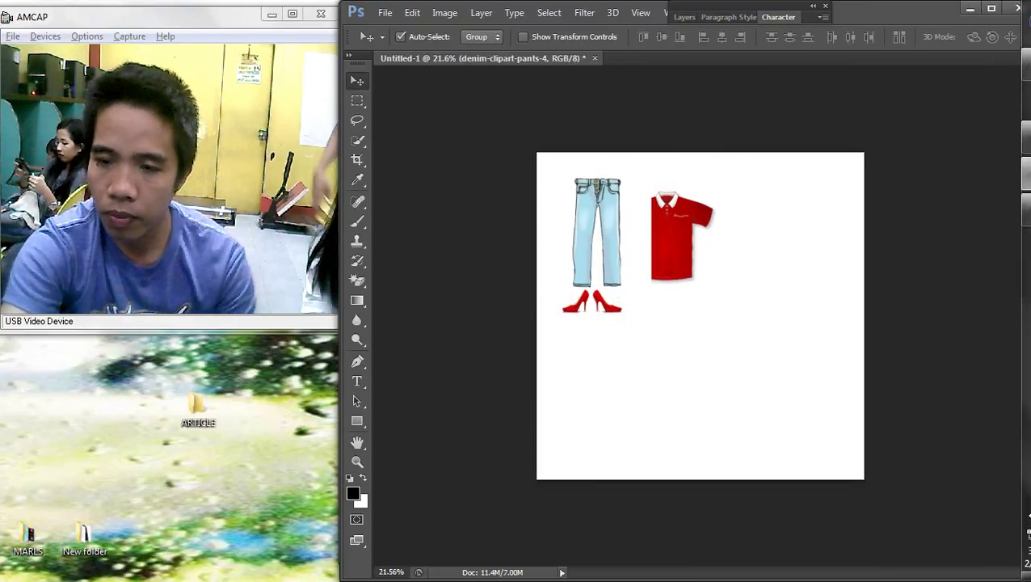
Switch to Word, put eto.docx in editing view and print one copy of the whole document
left_click(1010, 210)
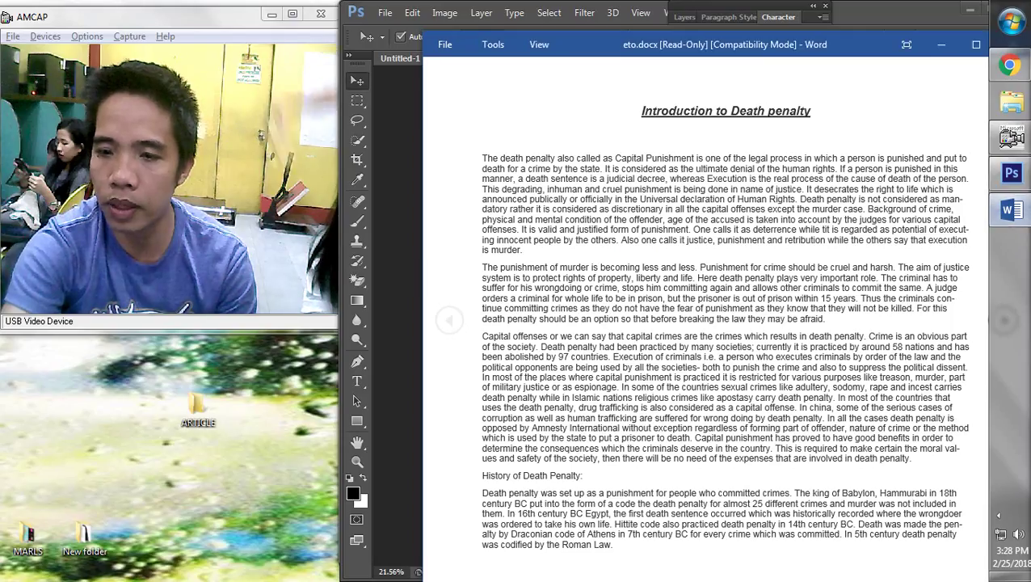
left_click(539, 45)
left_click(594, 73)
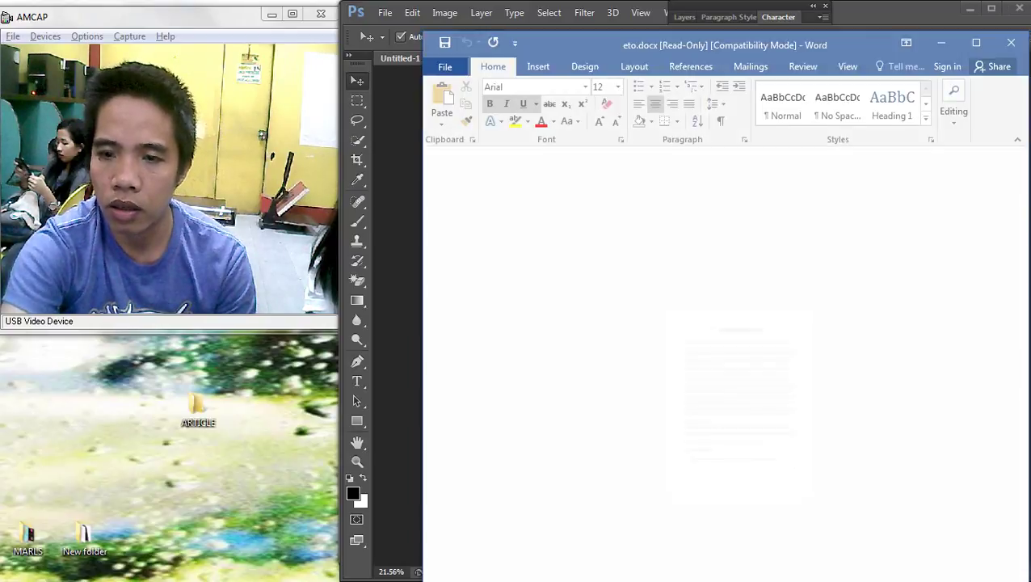
key("ctrl+p")
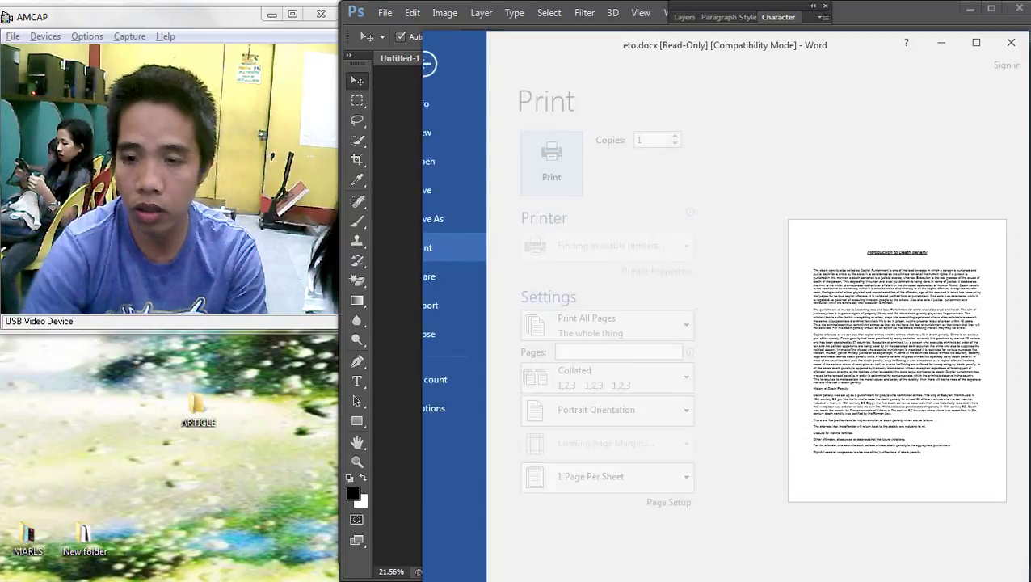
key("Return")
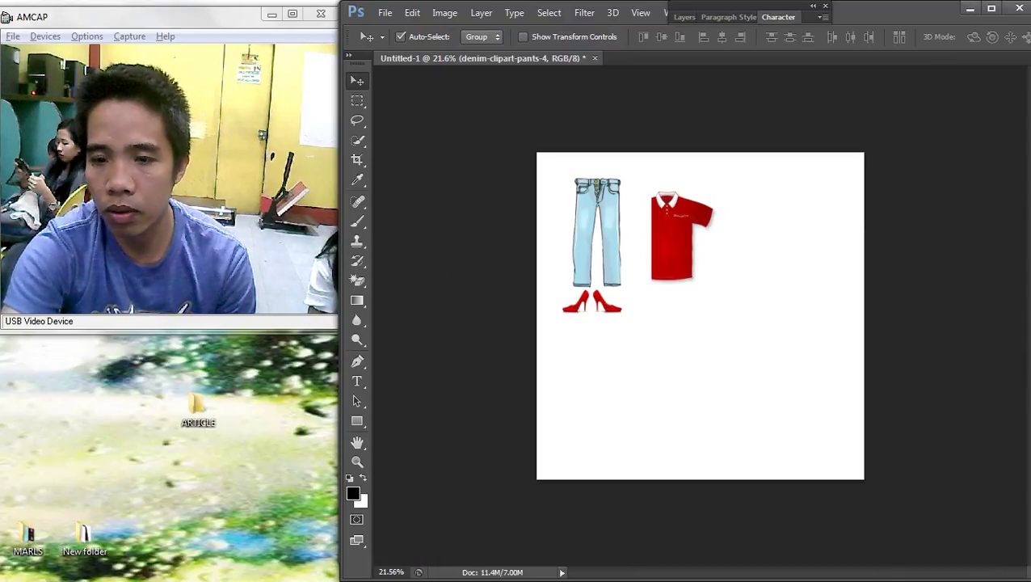
Move the light-blue jeans directly beneath the red polo shirt in the Photoshop design
scroll(687, 315, "up", 3)
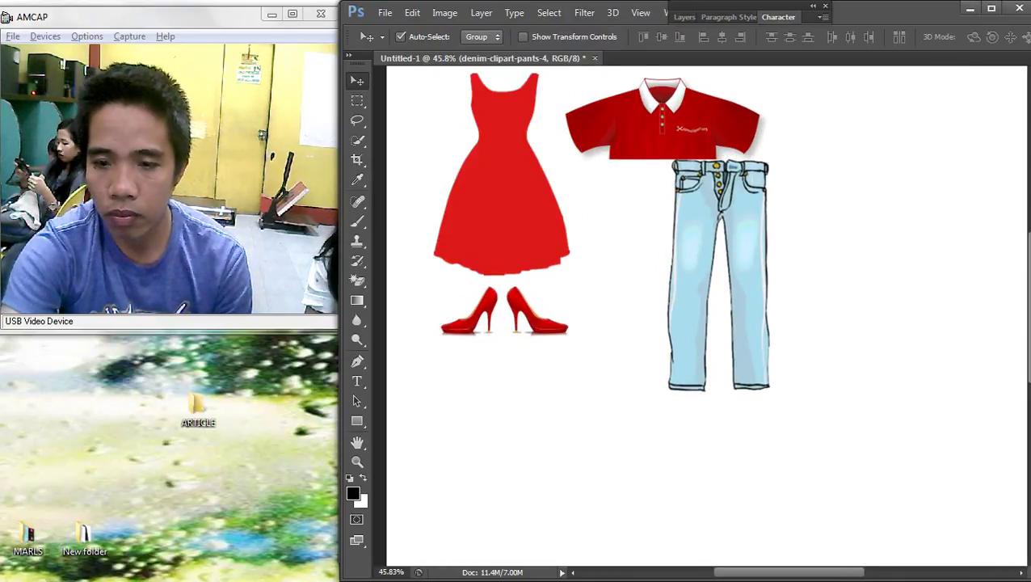
Remove the white background around the light-blue jeans and between their legs with the Magic Eraser
scroll(396, 267, "up", 3)
left_click(357, 280)
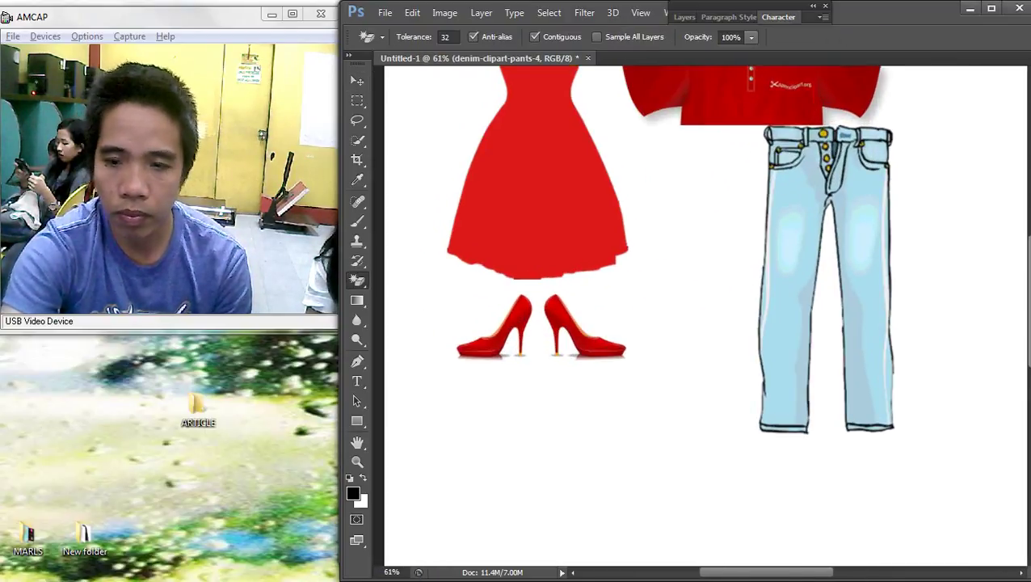
left_click(711, 210)
key("Return")
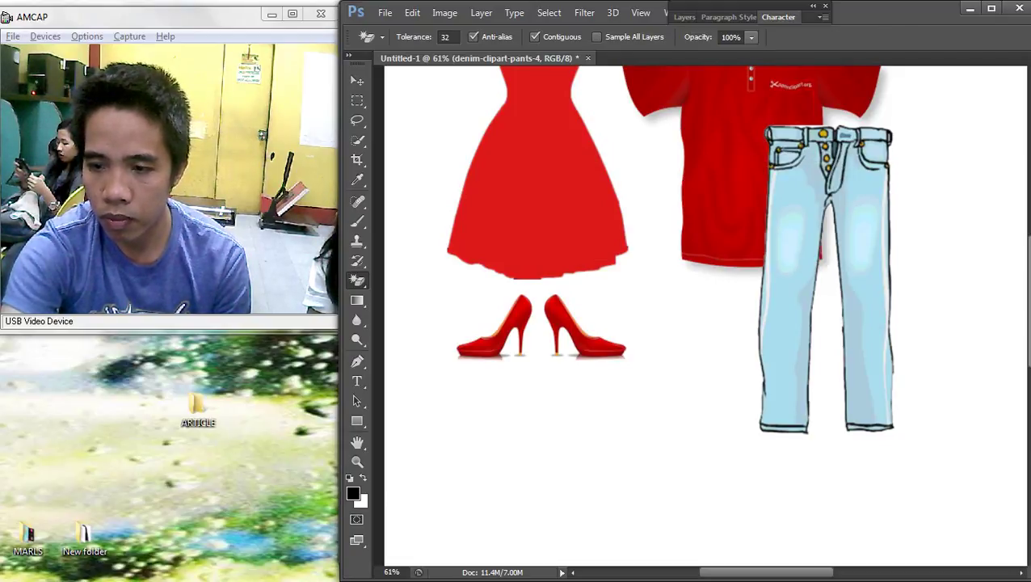
scroll(803, 122, "up", 3)
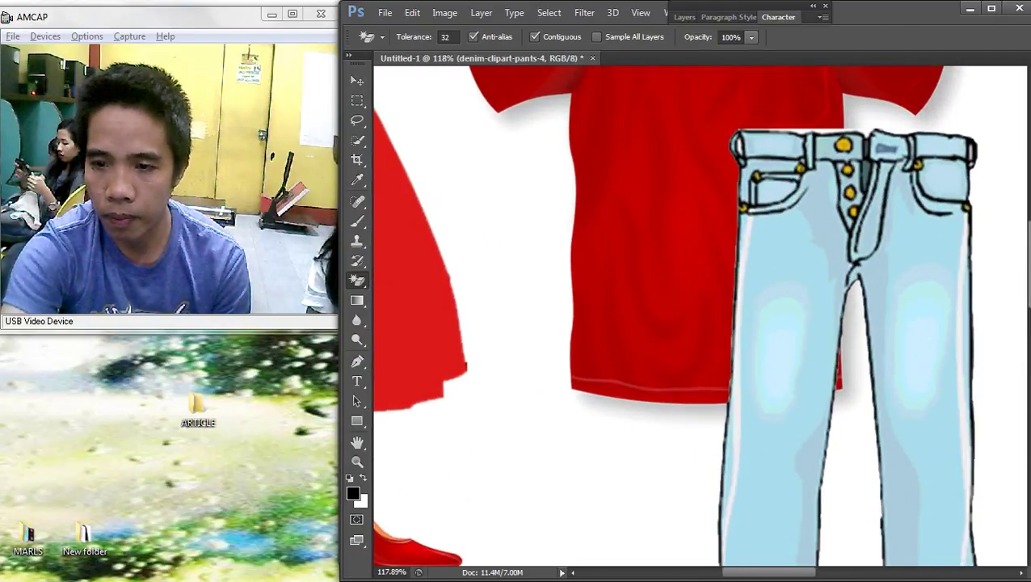
scroll(808, 89, "up", 2)
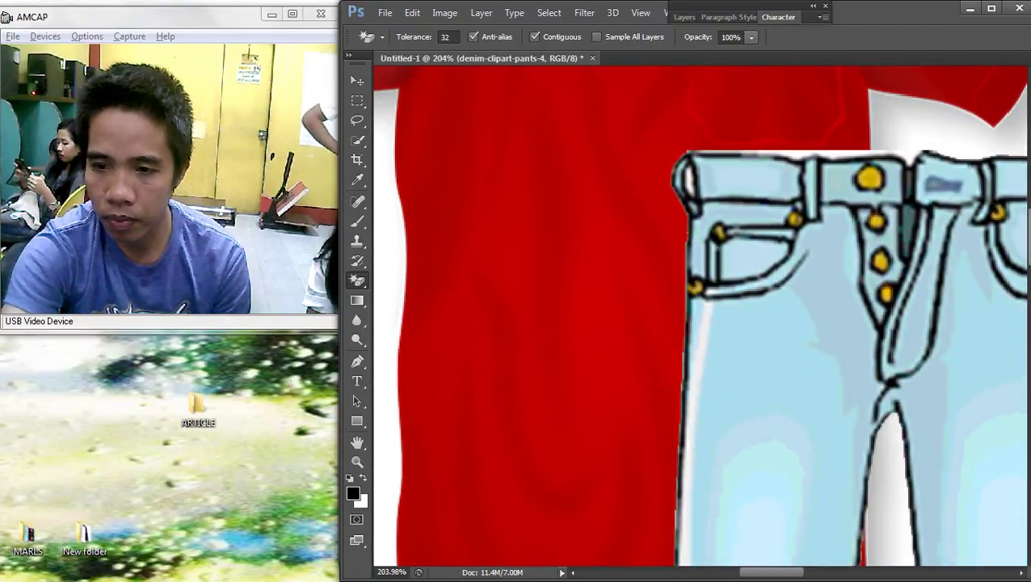
scroll(834, 97, "up", 3)
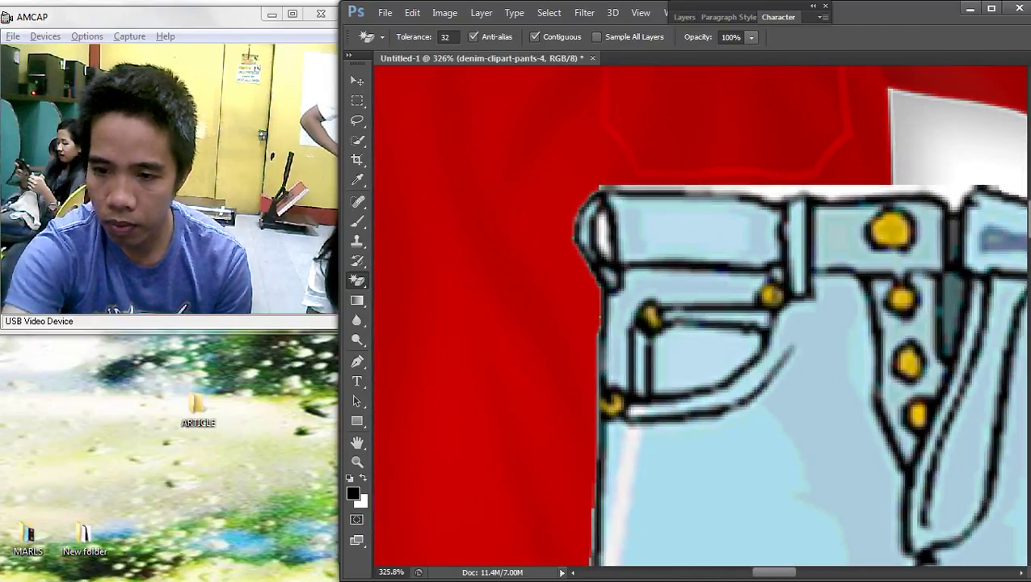
scroll(724, 185, "down", 8)
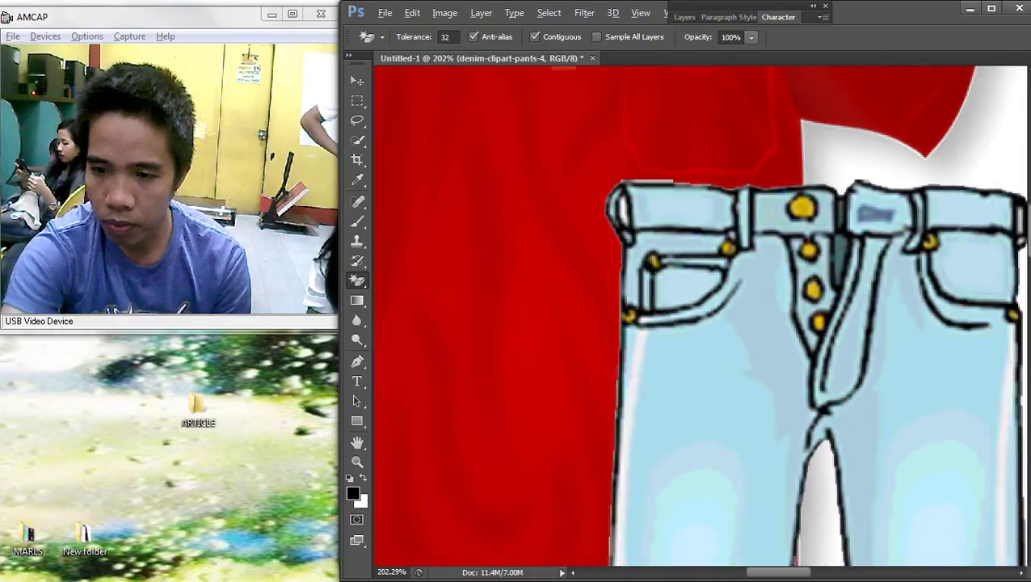
left_click(1000, 515)
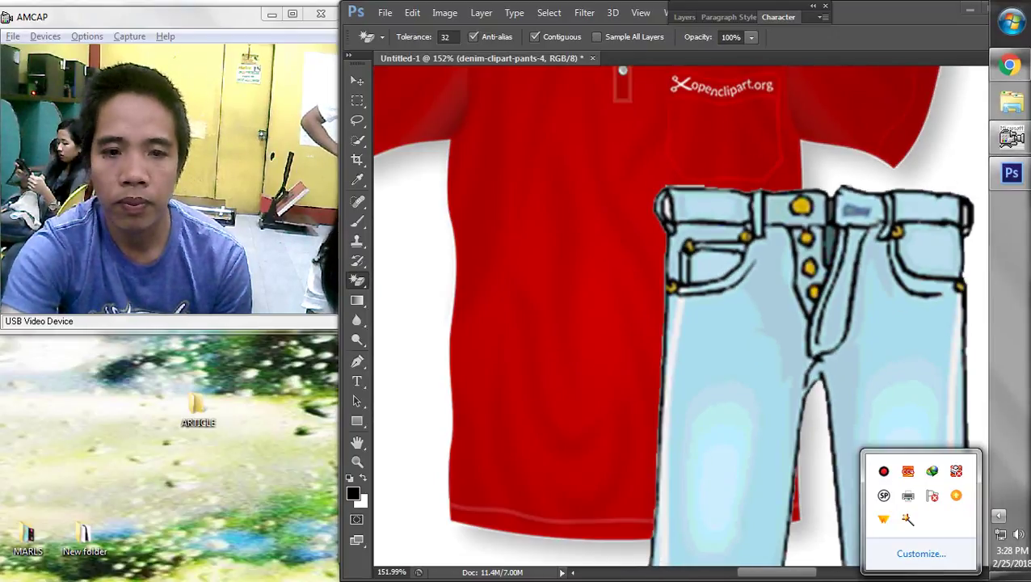
Scale the light-blue jeans down to about 96% of their height and place them over the lower part of the red polo shirt
left_click(357, 81)
scroll(684, 256, "down", 2)
key("ctrl+t")
scroll(797, 396, "down", 2)
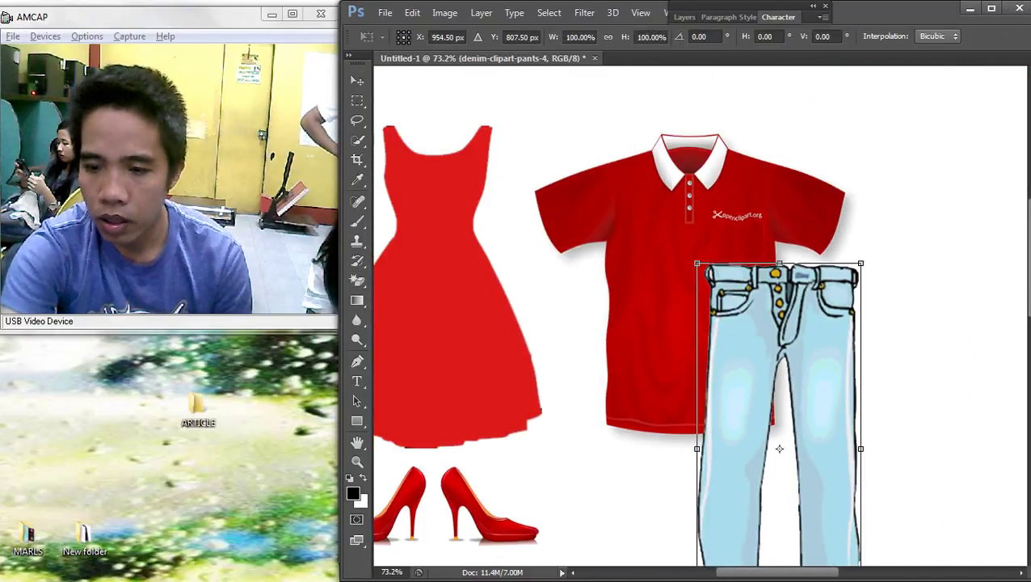
scroll(779, 449, "down", 2)
scroll(797, 440, "down", 1)
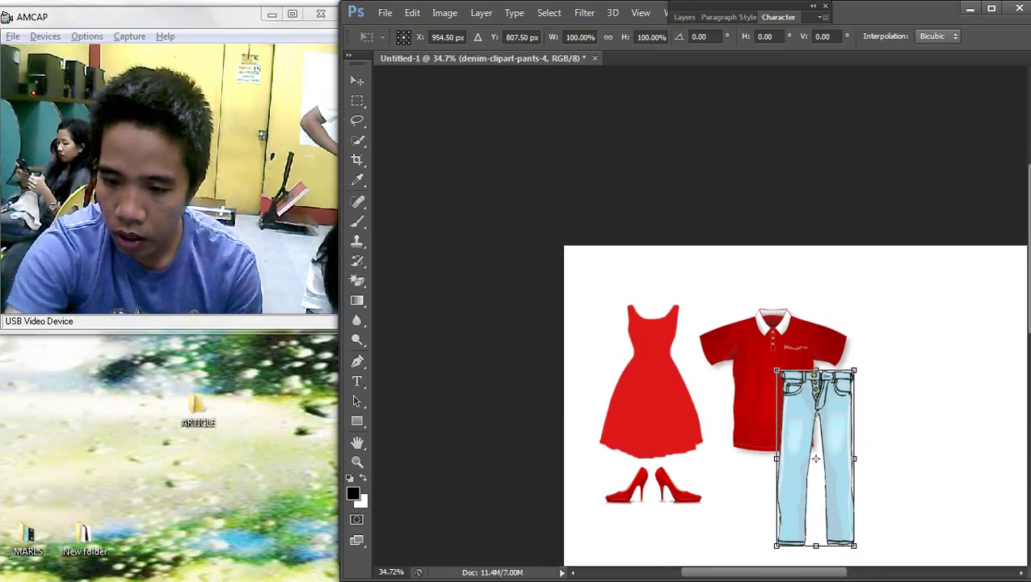
left_click_drag(854, 546, 845, 522)
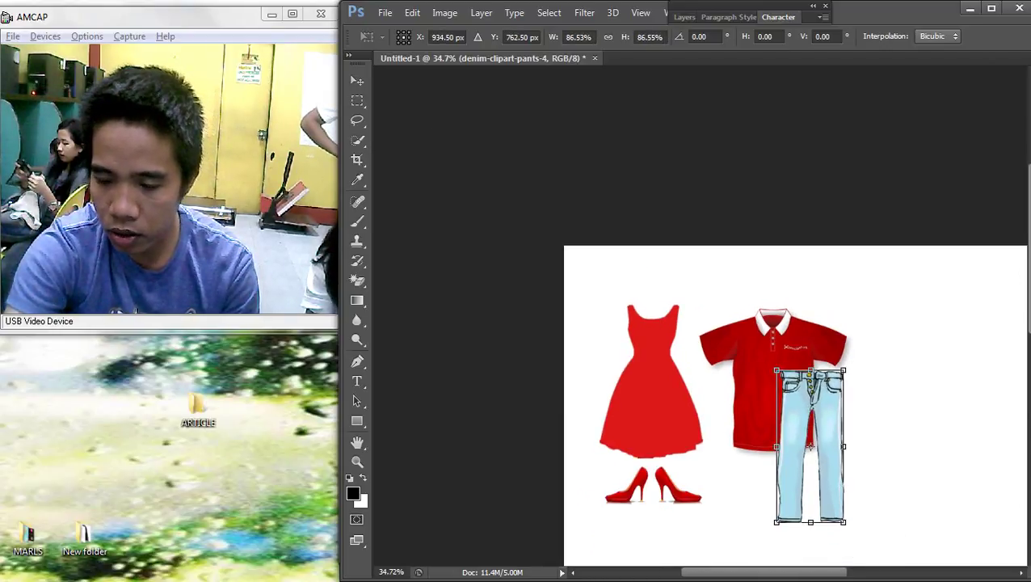
scroll(810, 445, "up", 1)
left_click_drag(799, 439, 743, 405)
left_click_drag(789, 505, 799, 528)
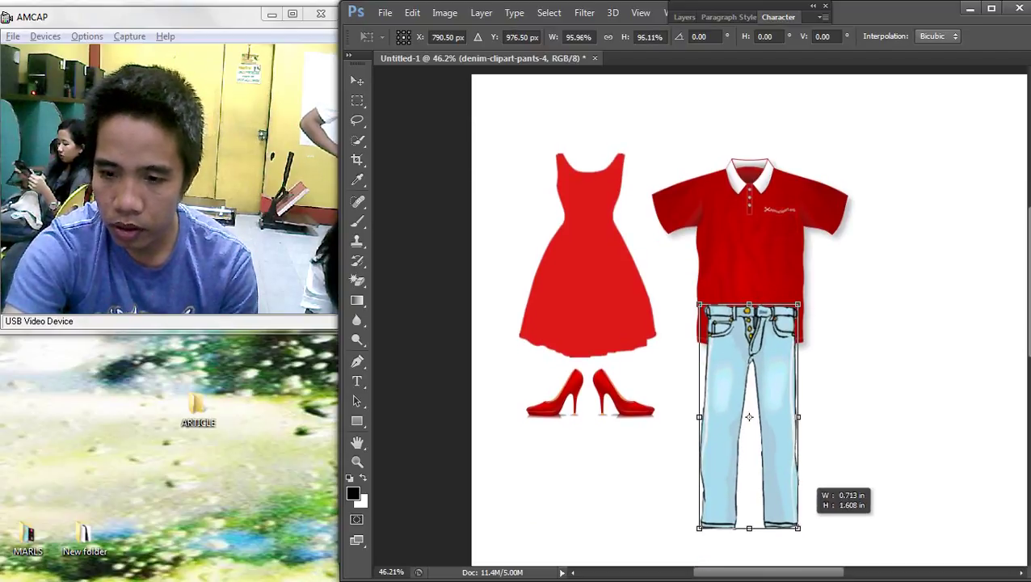
left_click_drag(798, 417, 787, 397)
key("Return")
Nudge the light-blue jeans to the right to centre them under the polo shirt
key("Right")
key("Right")
key("Right")
key("Right")
key("Right")
key("Right")
key("Right")
key("Right")
key("Right")
key("Right")
key("Right")
key("Right")
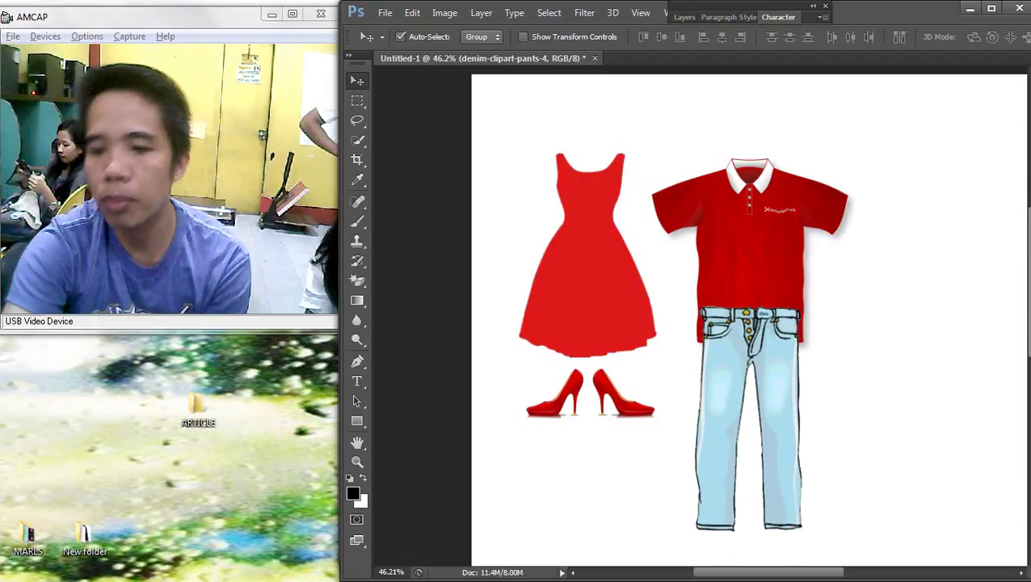
Select the denim-clipart-pants-4 layer and move the jeans down to just below the polo shirt's hem
right_click(753, 236)
left_click(767, 265)
scroll(781, 346, "up", 2)
right_click(779, 337)
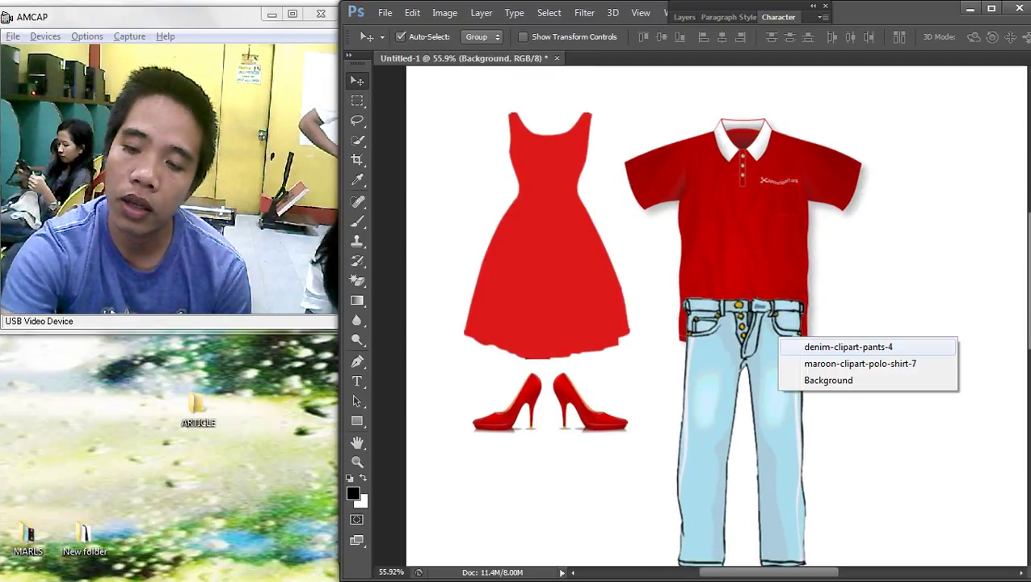
left_click(787, 347)
mouse_move(782, 343)
left_mouse_down()
mouse_move(787, 421)
mouse_move(781, 361)
left_mouse_up()
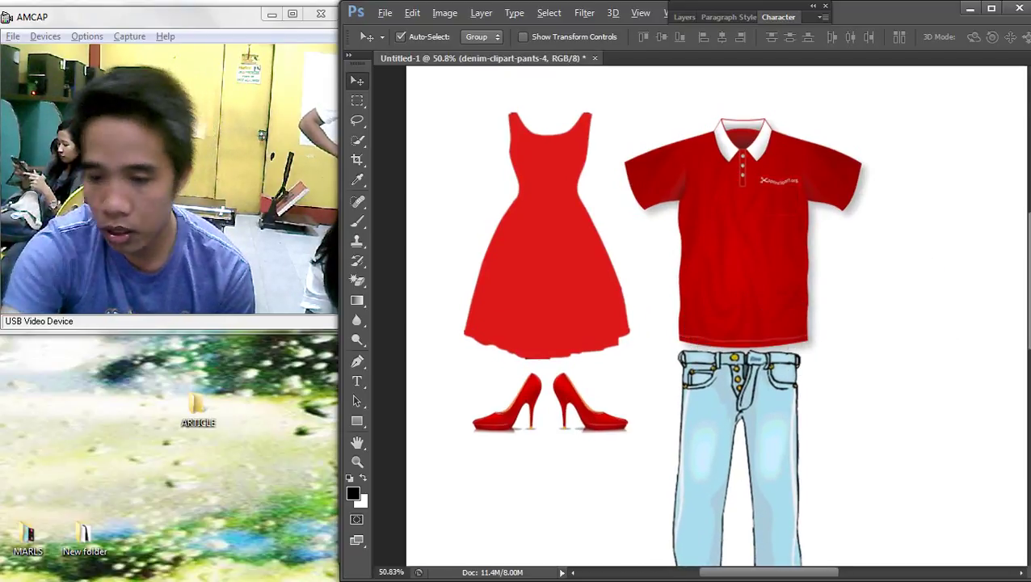
Widen the light-blue jeans to 105.5% while keeping their height, matching the polo shirt's body width
scroll(820, 373, "down", 2)
key("ctrl+t")
left_click_drag(807, 459, 812, 459)
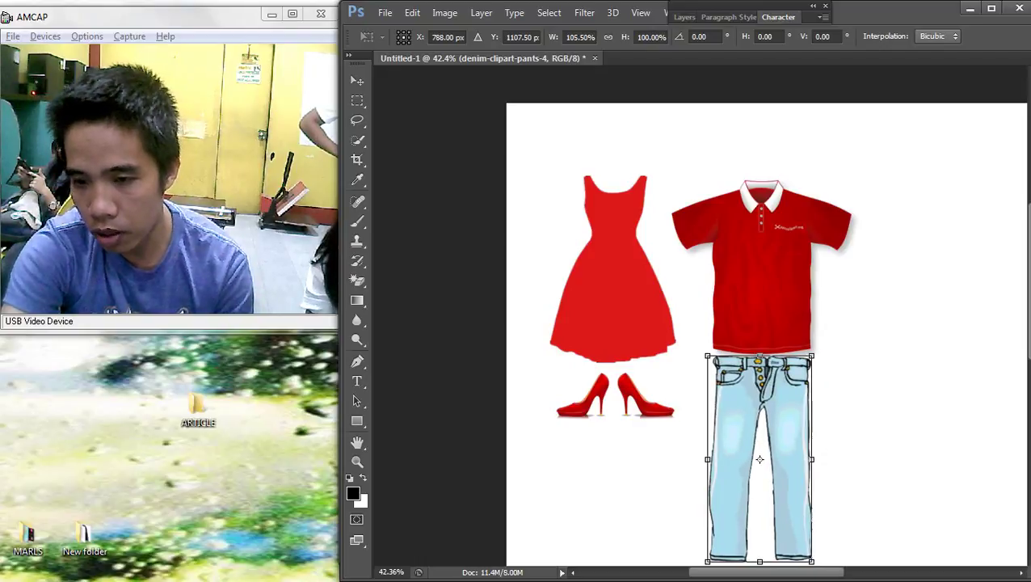
key("Return")
Select the polo shirt and jeans together, scale them proportionally to about 55% and place them beside the red dress
key("ctrl+minus")
left_click_drag(686, 309, 633, 197)
key("ctrl+t")
left_click_drag(722, 418, 668, 321)
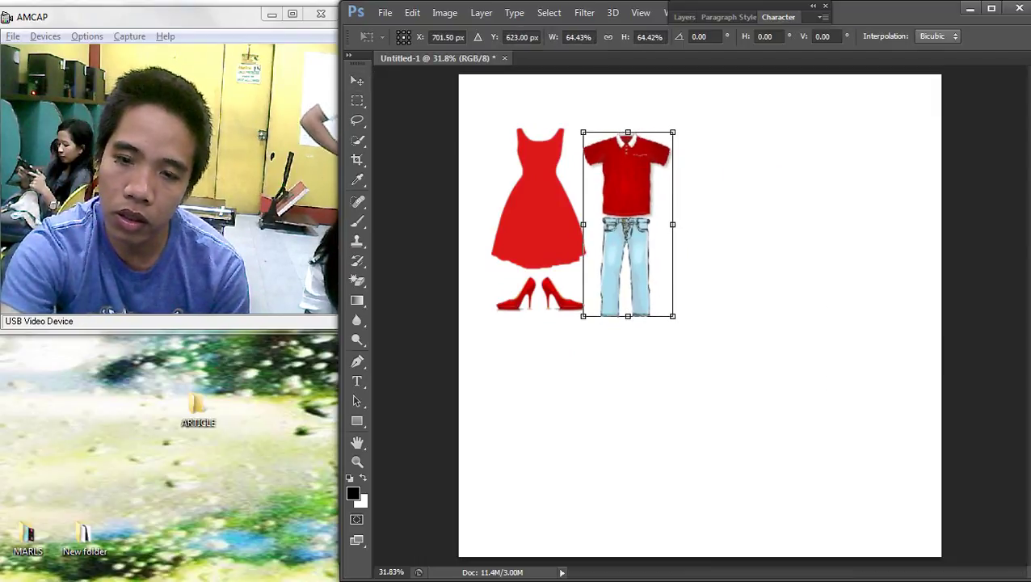
left_click_drag(628, 208, 644, 202)
left_click_drag(690, 310, 671, 283)
key("ctrl+plus")
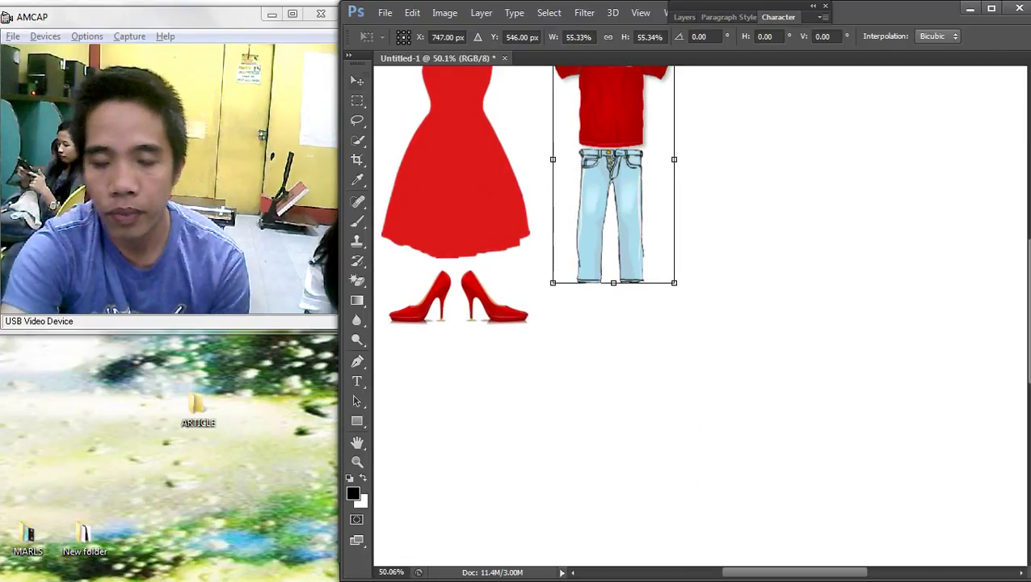
key("Return")
Shift the shirt-and-jeans outfit slightly closer to the red dress and scale it down a little further
scroll(525, 245, "up", 3)
left_click_drag(610, 172, 601, 173)
scroll(614, 171, "down", 3)
scroll(614, 171, "up", 2)
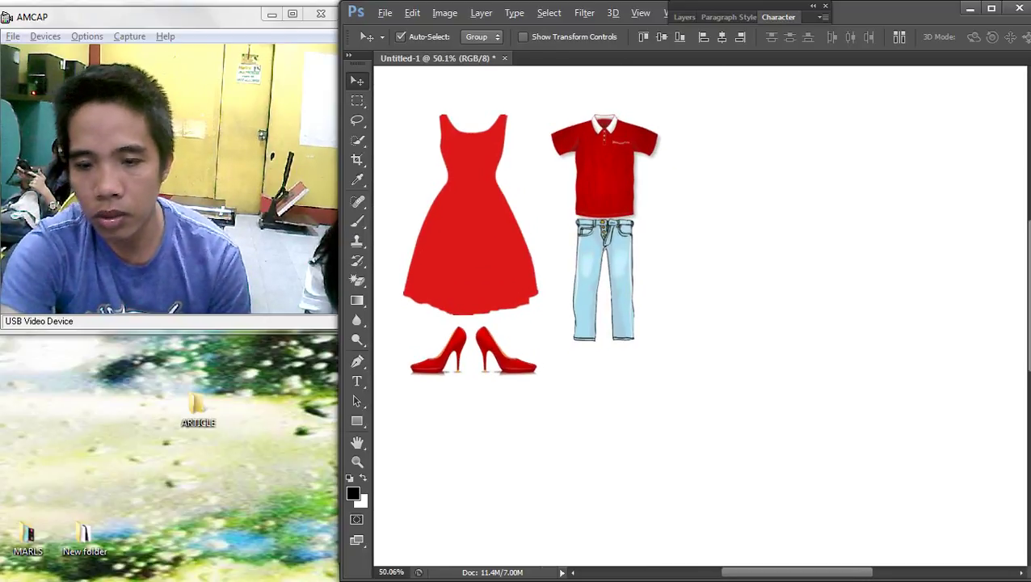
scroll(700, 315, "up", 1)
key("ctrl+t")
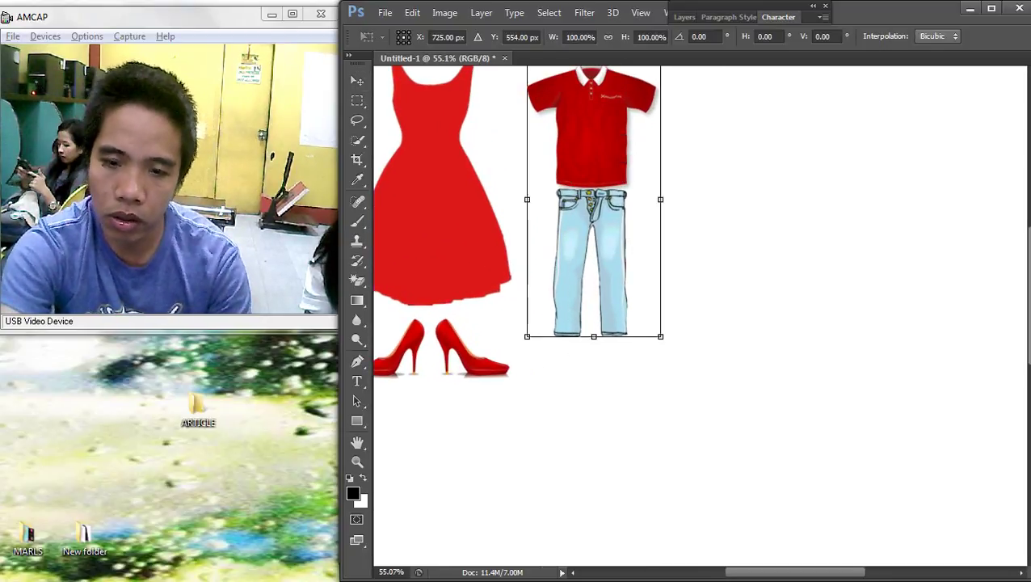
mouse_move(652, 329)
left_mouse_down()
mouse_move(636, 313)
mouse_move(653, 321)
left_mouse_up()
key("ctrl+z")
key("Return")
scroll(700, 315, "up", 1)
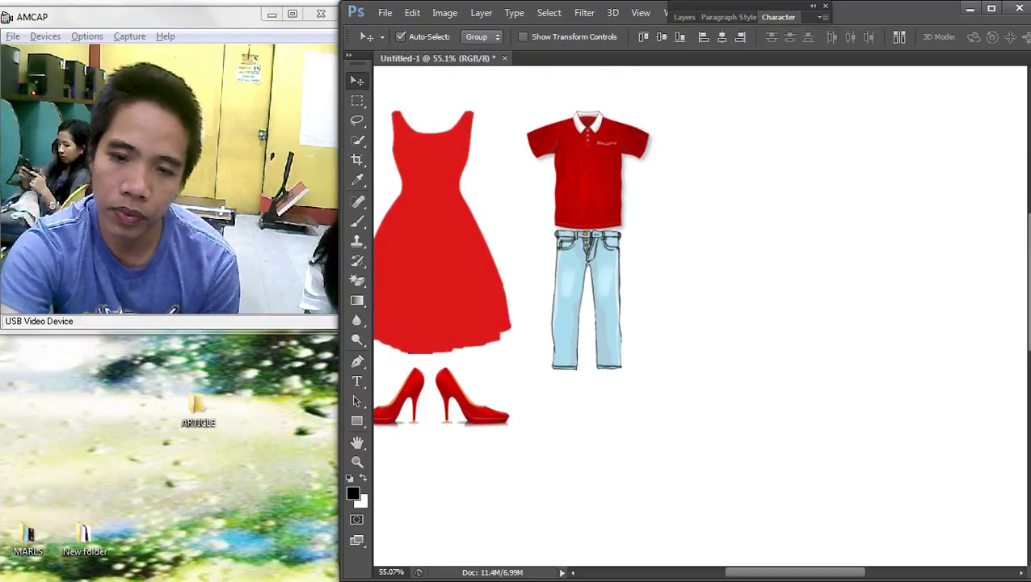
Switch to Chrome and search Google Images for shoes
key("Tab")
key("alt+Tab")
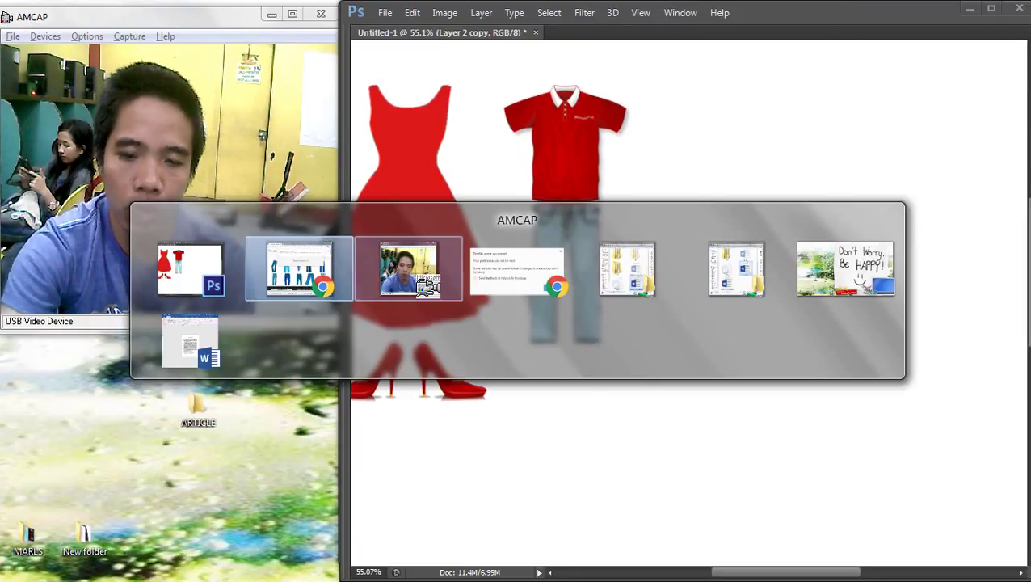
scroll(677, 287, "down", 4)
scroll(677, 287, "up", 4)
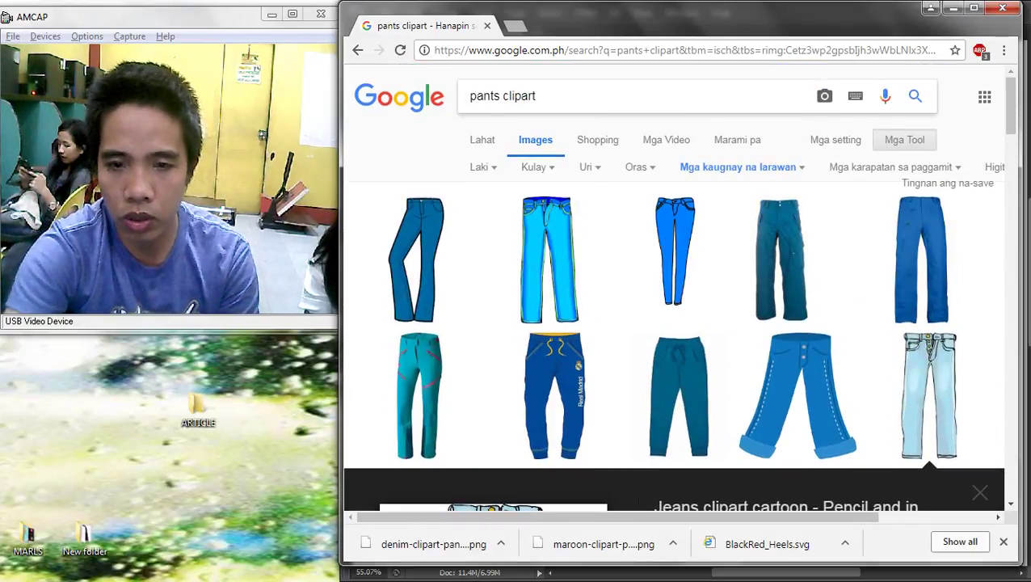
type("shoues")
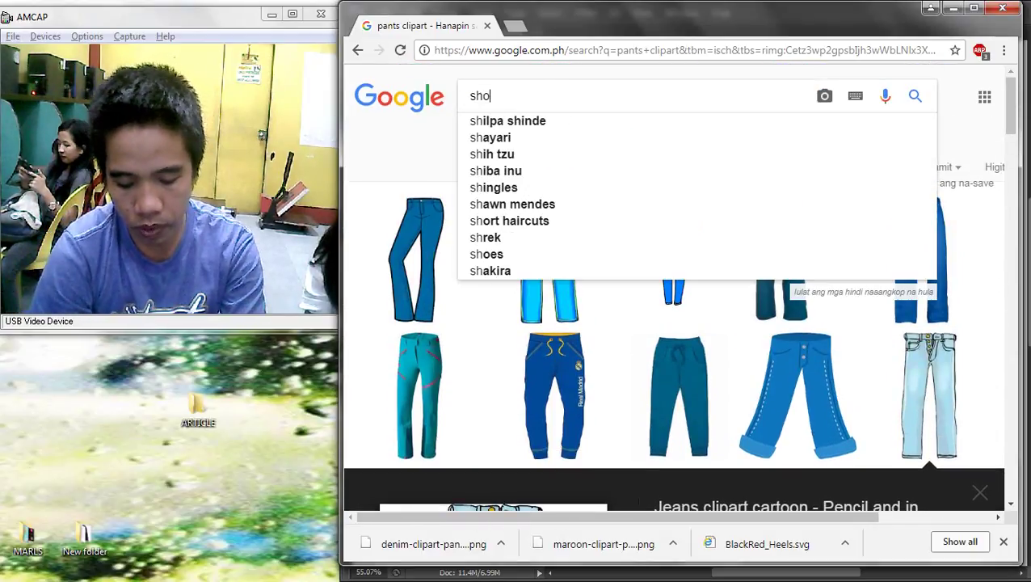
key("Return")
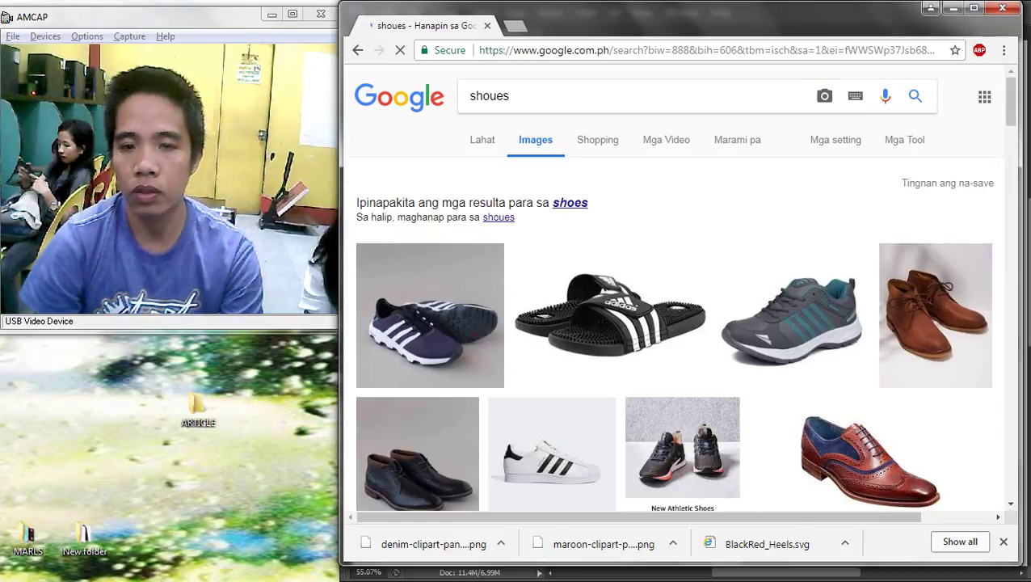
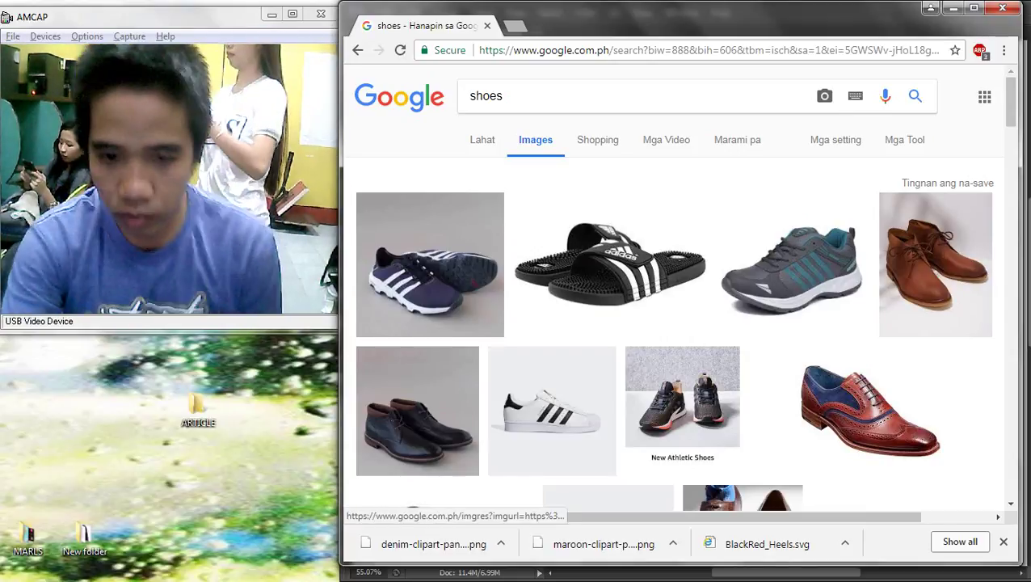
Refine the image search to "shoes clipart", correcting the spelling of the query
left_click(511, 97)
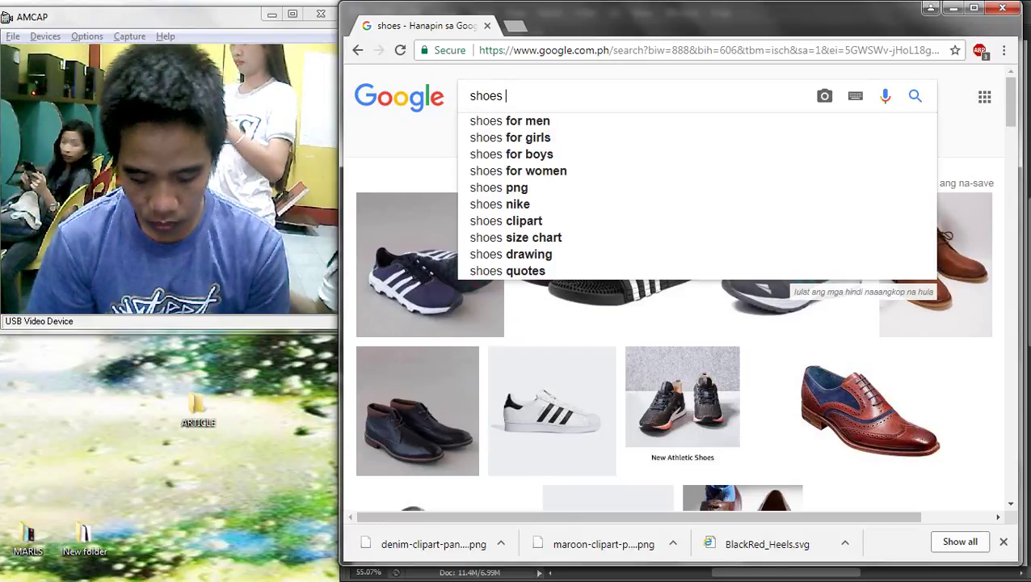
type("cli[art")
key("Return")
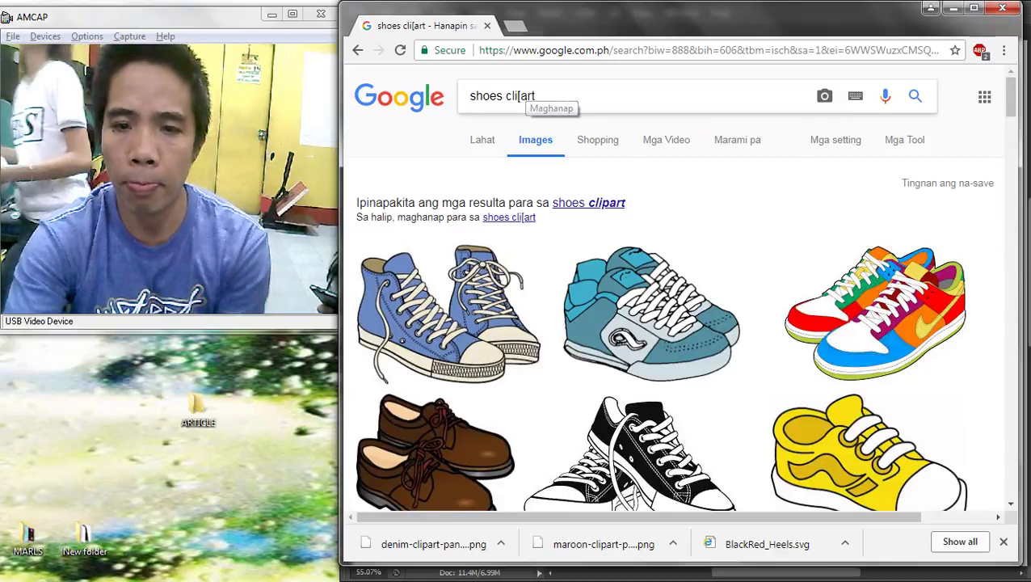
left_click(530, 95)
key("BackSpace")
key("Return")
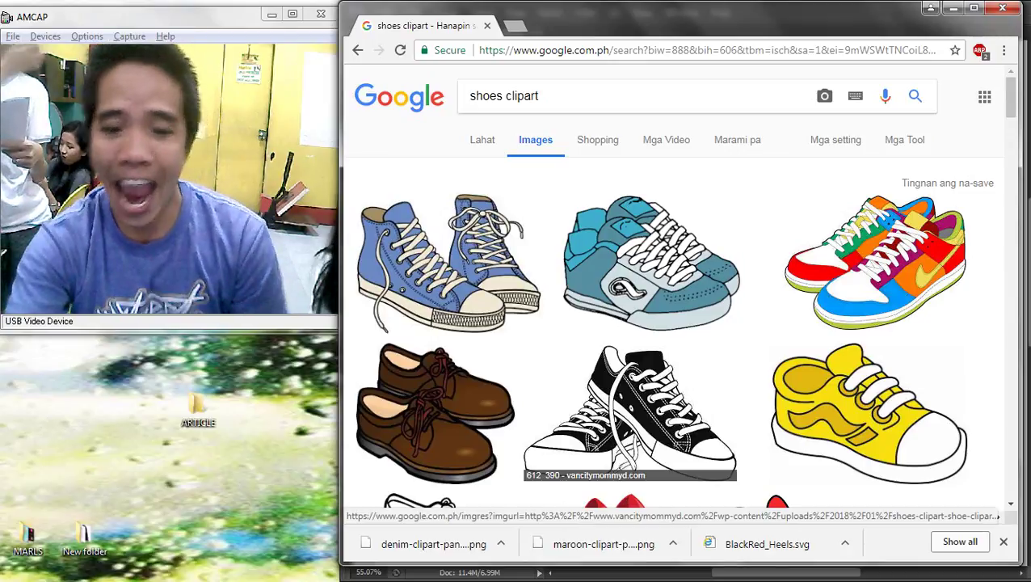
Browse the shoes clipart results and preview the red sneakers and the green sneaker images
scroll(695, 380, "down", 3)
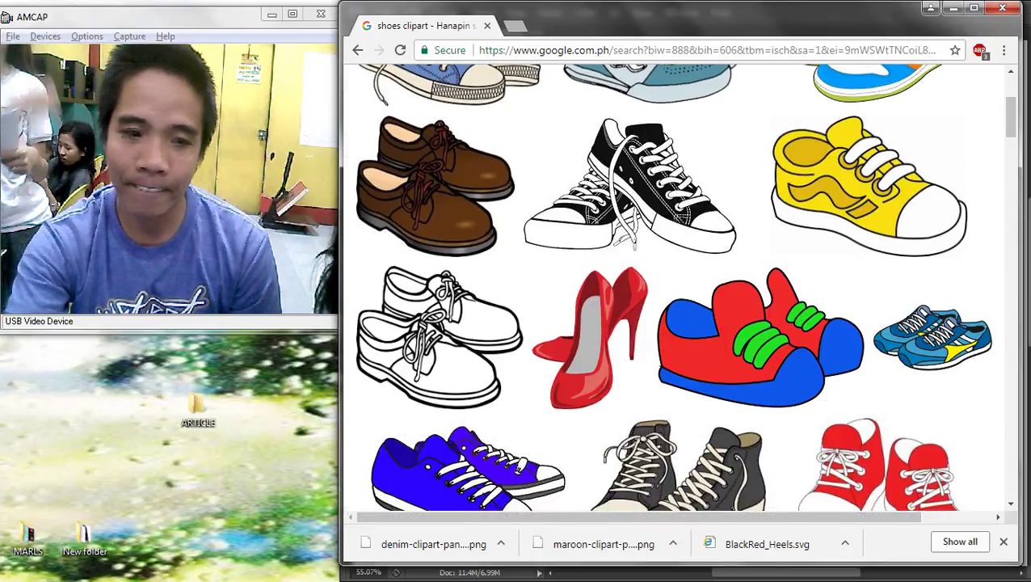
scroll(752, 339, "down", 2)
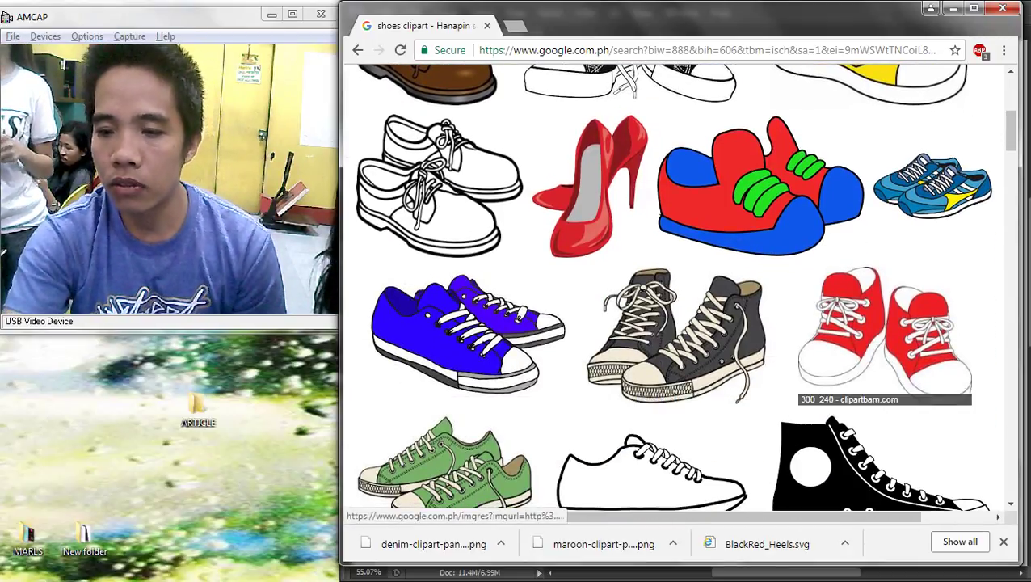
scroll(881, 371, "down", 3)
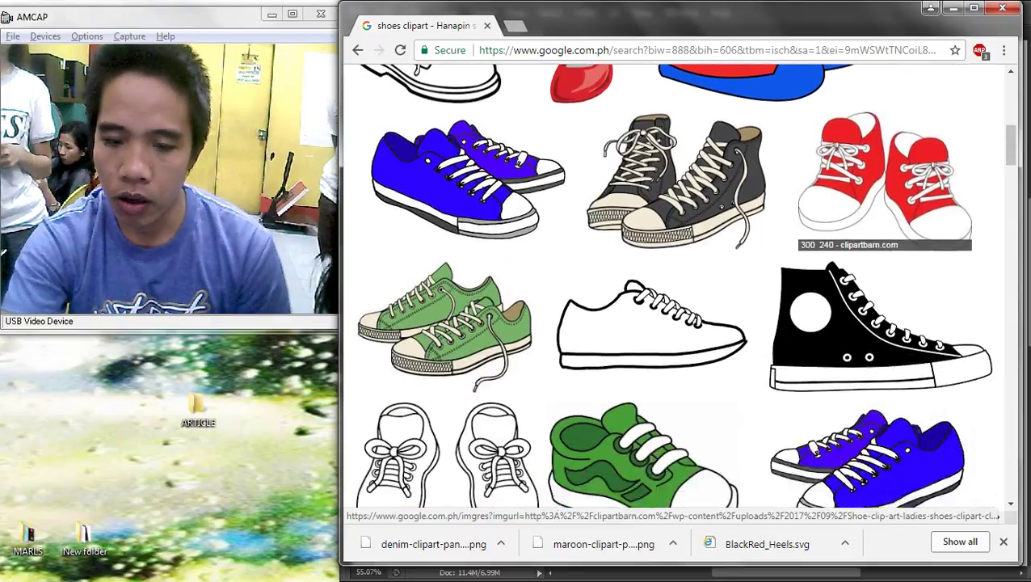
scroll(873, 388, "up", 1)
left_click(881, 194)
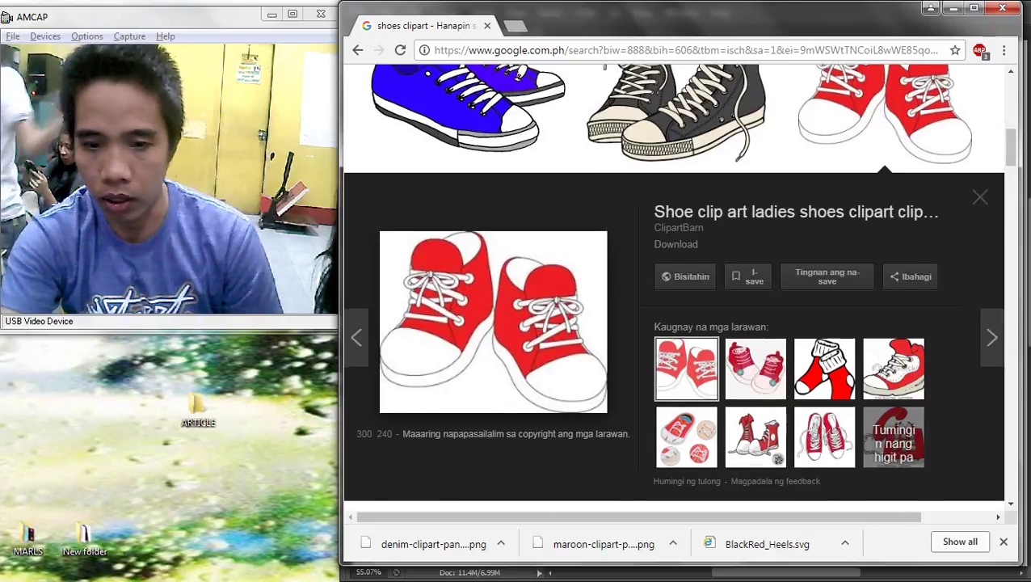
scroll(652, 275, "down", 4)
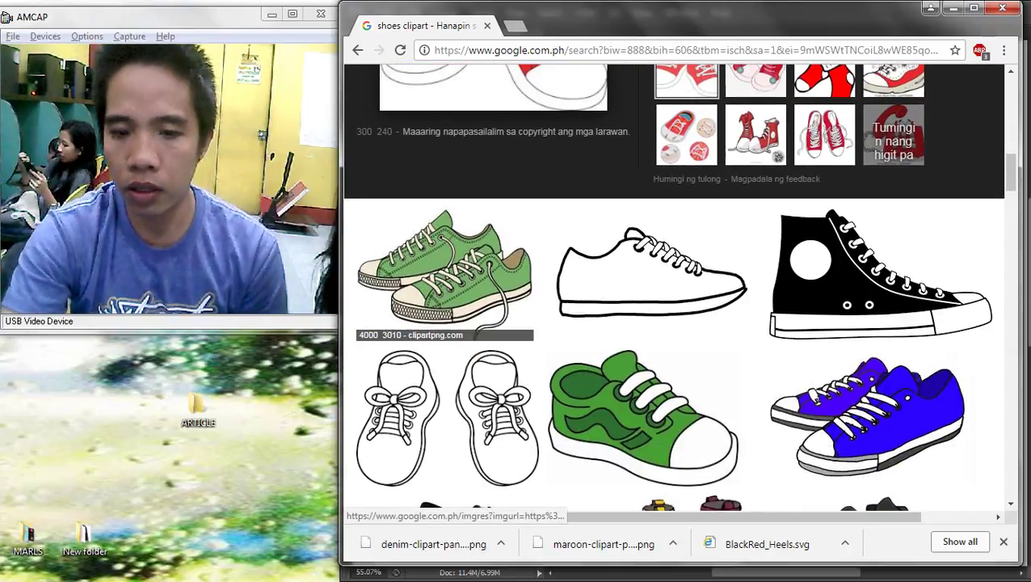
left_click(445, 274)
left_click(755, 369)
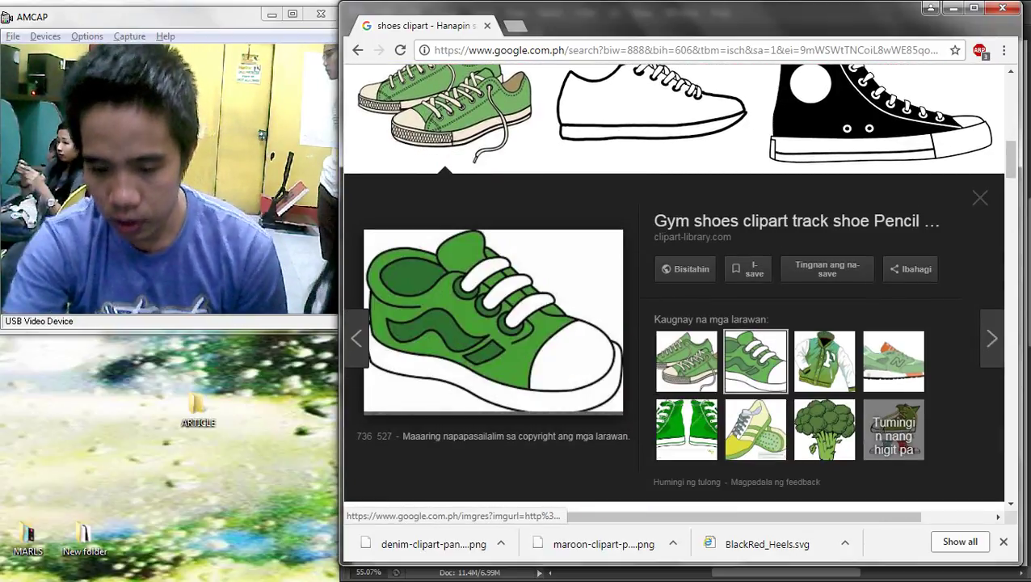
scroll(728, 340, "down", 4)
Return to the first results and preview the blue high-tops and the multicoloured sneakers
scroll(720, 335, "up", 7)
scroll(652, 323, "up", 10)
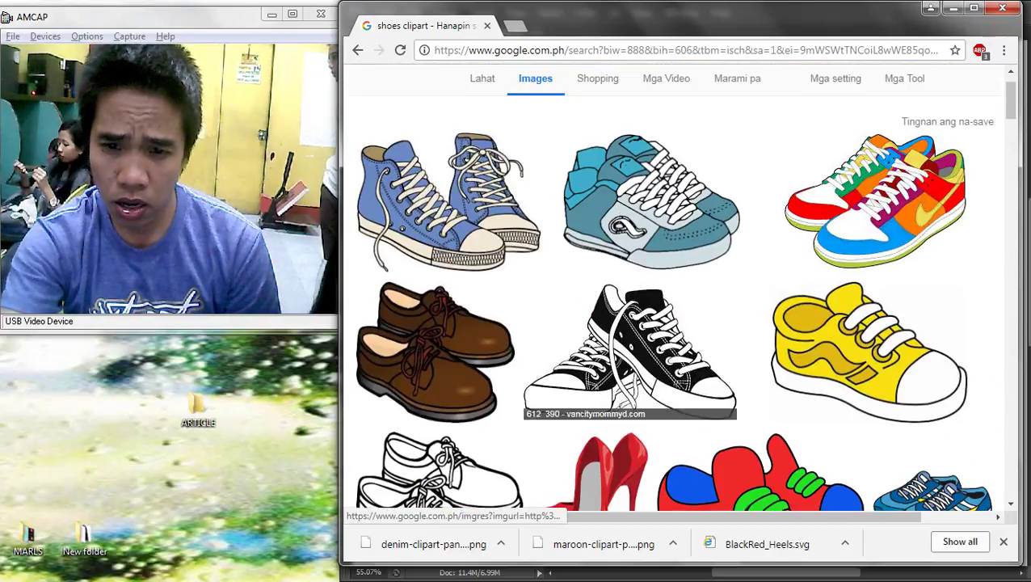
left_click(444, 267)
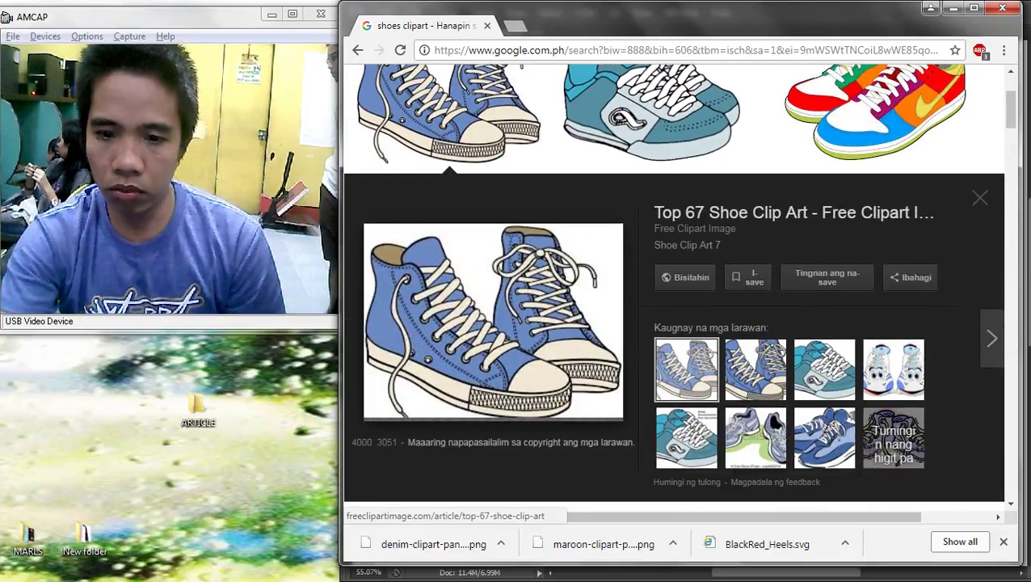
left_click(652, 113)
left_click(448, 113)
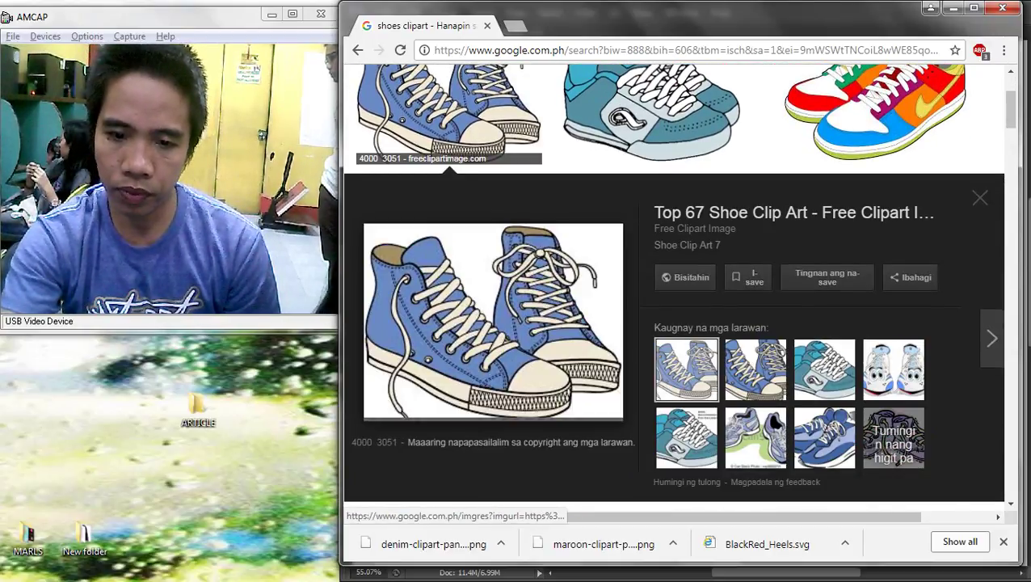
left_click(872, 113)
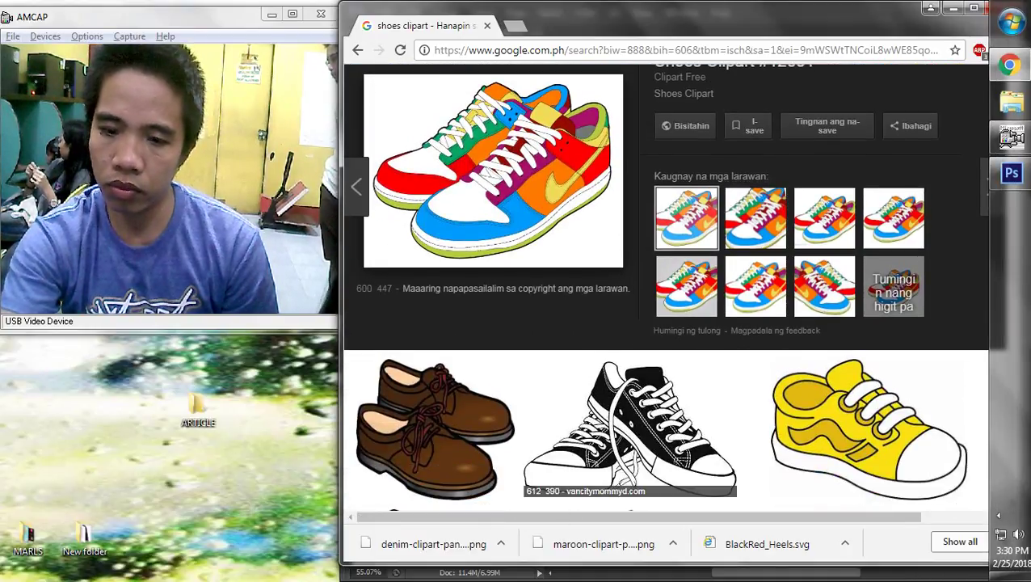
Open the images related to the black-and-white sneakers and preview the 800 × 510 picture of the pair
left_click(549, 493)
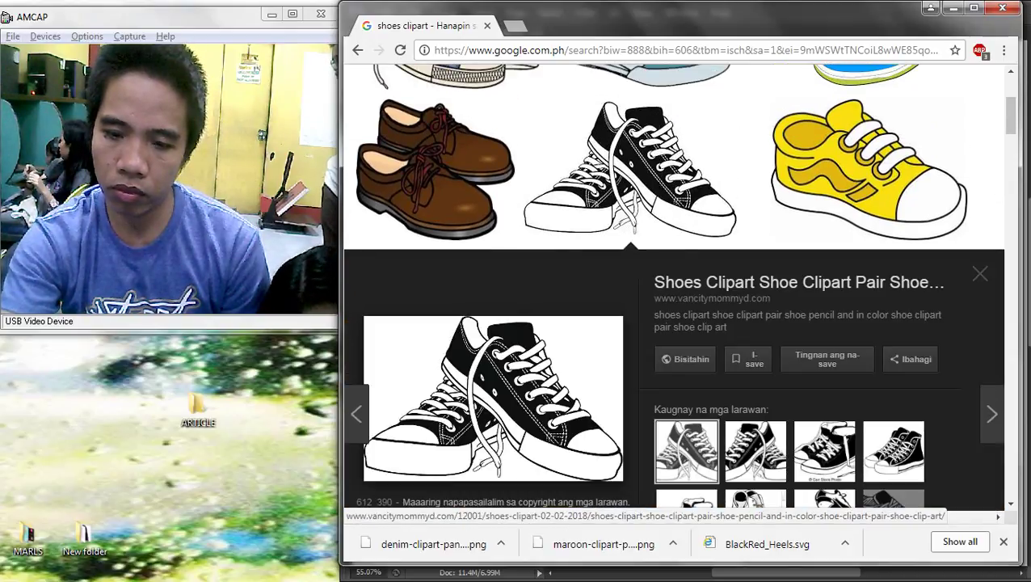
left_click(756, 451)
scroll(894, 369, "down", 2)
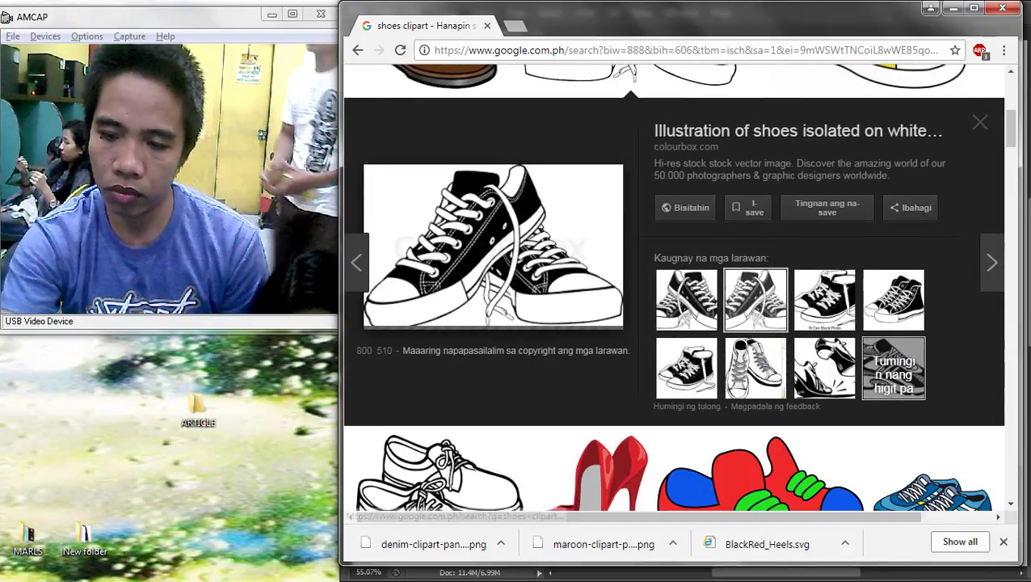
left_click(894, 368)
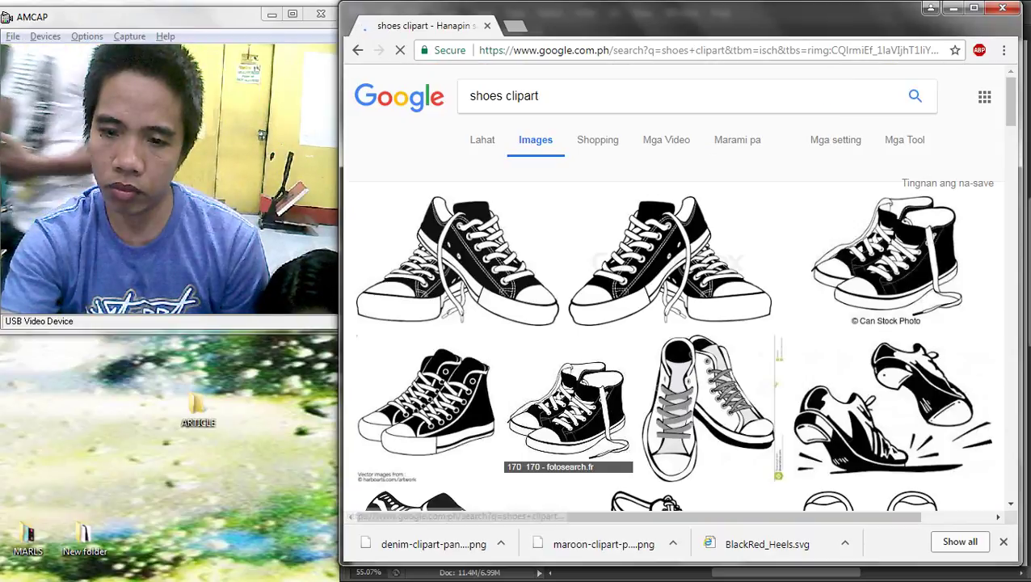
scroll(610, 420, "down", 2)
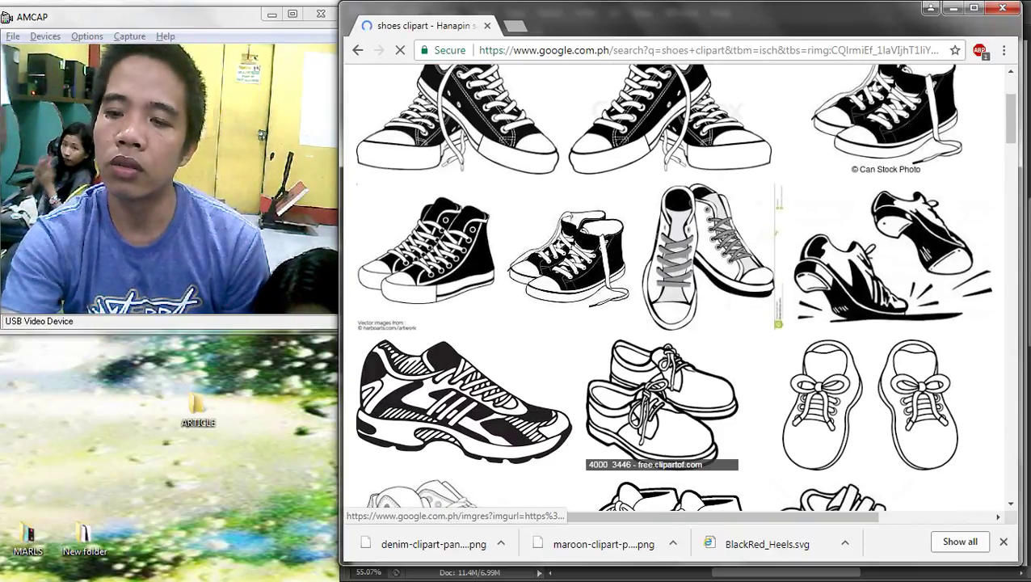
scroll(646, 404, "down", 2)
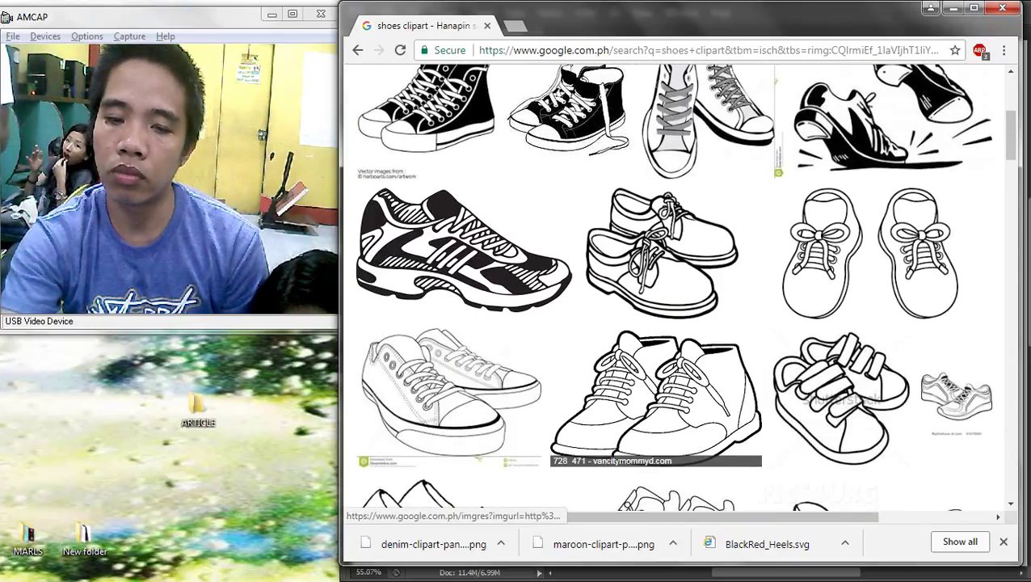
scroll(647, 364, "up", 5)
left_click(667, 182)
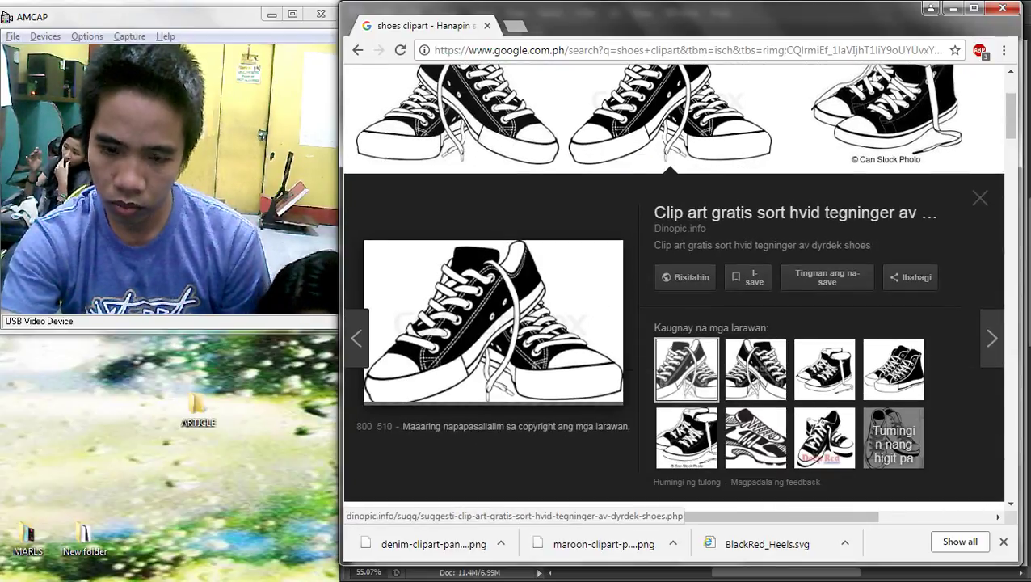
Save the previewed black-and-white sneakers image to the computer as 800px_COLOURBOX9322509.jpg
right_click(459, 280)
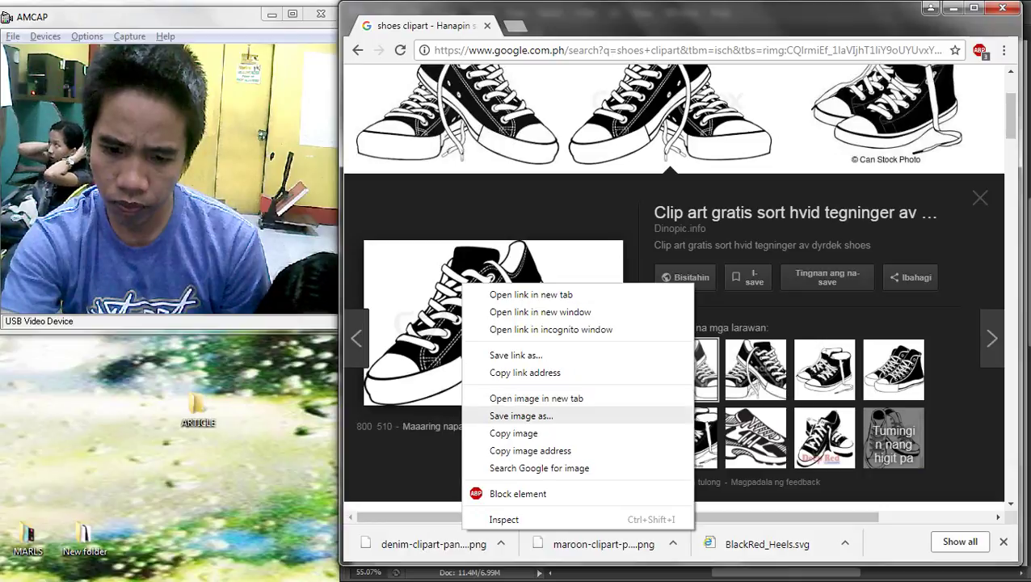
left_click(525, 415)
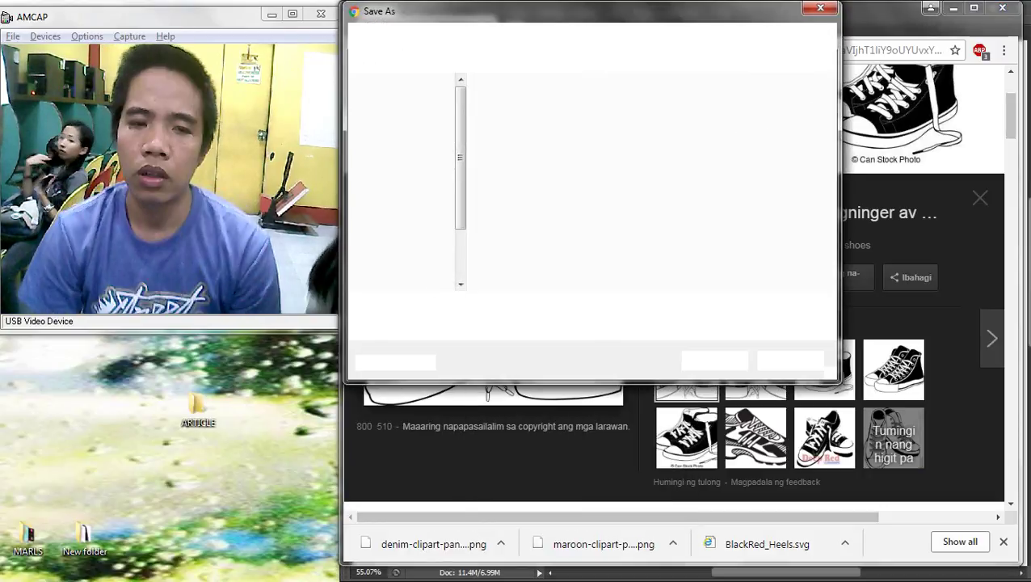
scroll(404, 185, "down", 3)
key("Return")
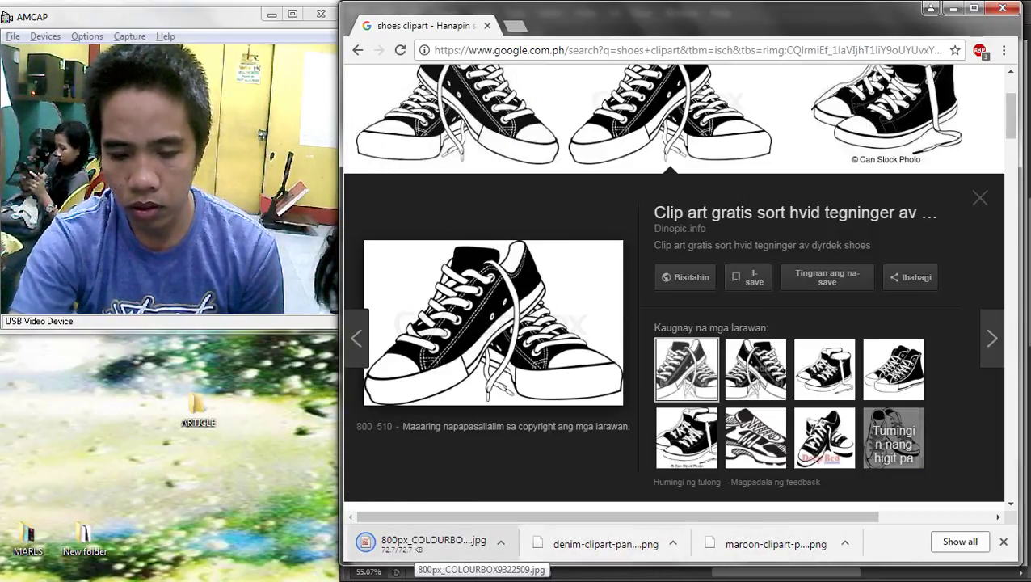
Place the downloaded sneakers image into the open Photoshop design with the dress and outfit
left_click_drag(415, 547, 780, 178)
left_click_drag(727, 242, 727, 242)
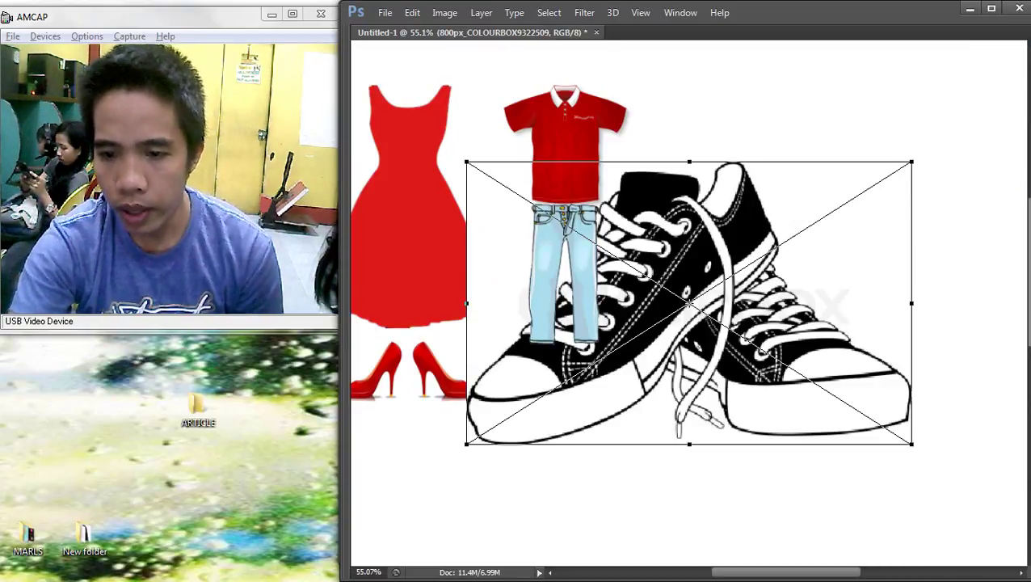
key("Return")
Restore the hidden tools and panels by switching to the New in CS6 workspace and on to the Untitled-1 workspace
left_click(680, 12)
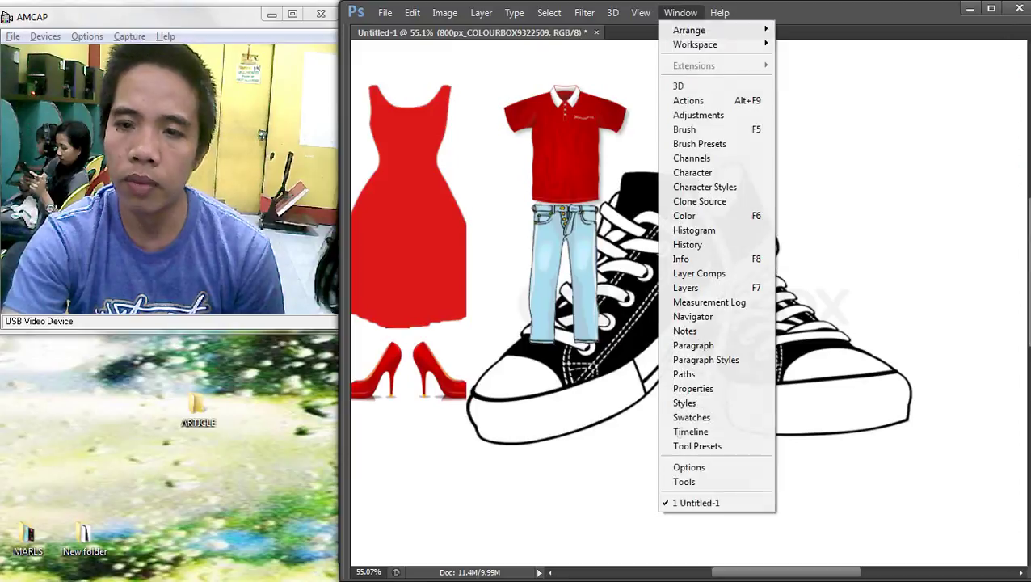
mouse_move(697, 45)
left_click(809, 79)
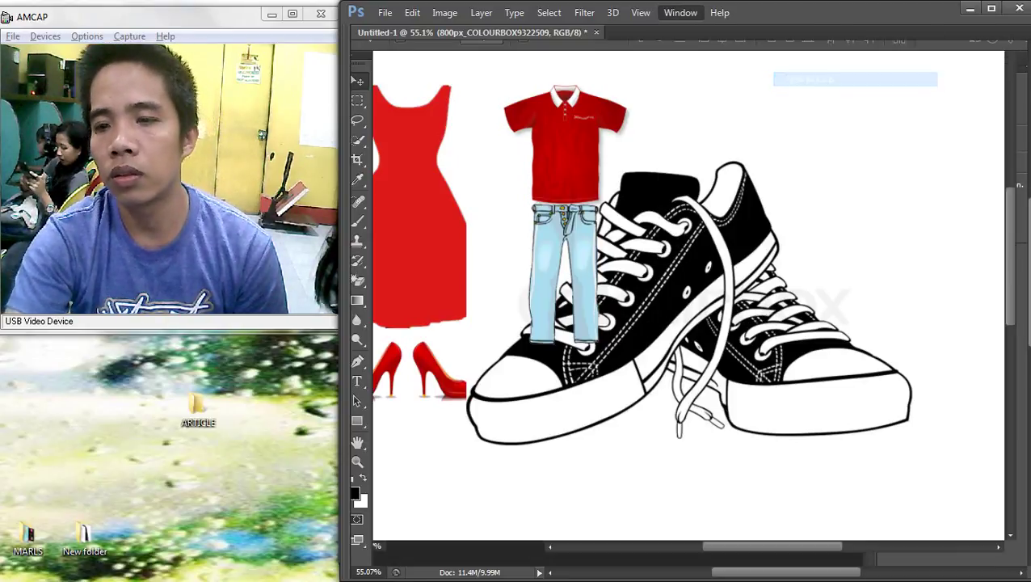
left_click(680, 12)
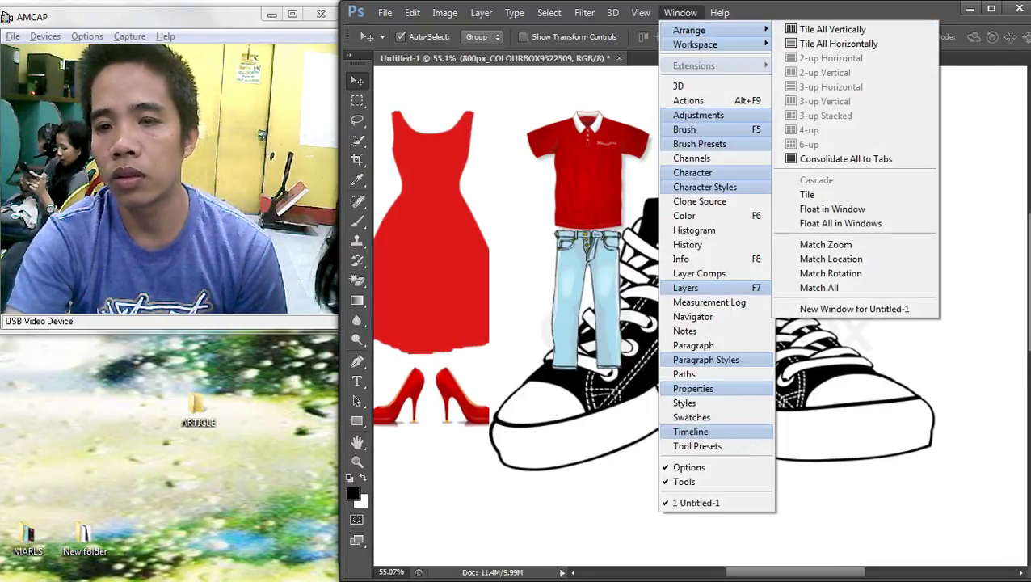
mouse_move(696, 30)
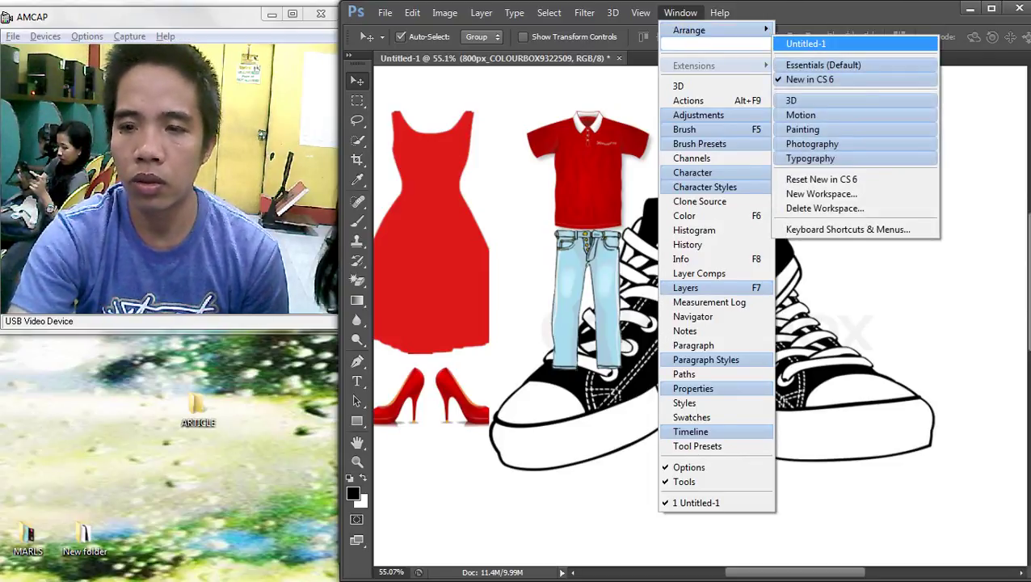
left_click(810, 44)
Scale the sneakers layer down proportionally and position it directly beneath the legs of the jeans
right_click(766, 263)
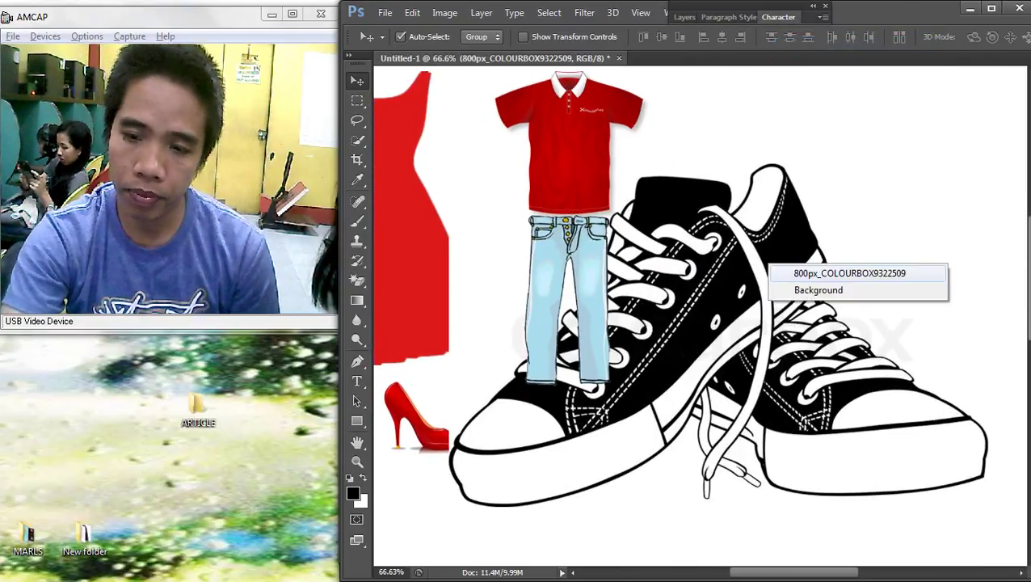
left_click(816, 273)
key("ctrl+t")
scroll(937, 476, "down", 1)
left_click_drag(971, 497, 729, 343)
left_click_drag(687, 293, 626, 406)
scroll(748, 534, "up", 3)
left_click_drag(565, 373, 588, 360)
key("Return")
Erase the faint watermark around the sneakers with the Magic Eraser tool and return to the Move tool
scroll(535, 341, "up", 5)
left_click(358, 281)
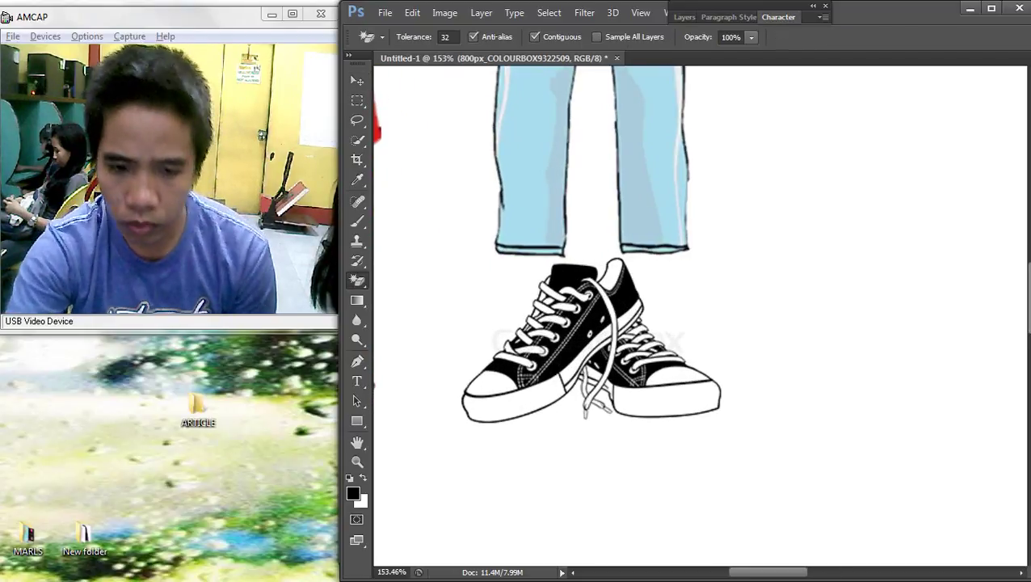
left_click(493, 316)
key("Return")
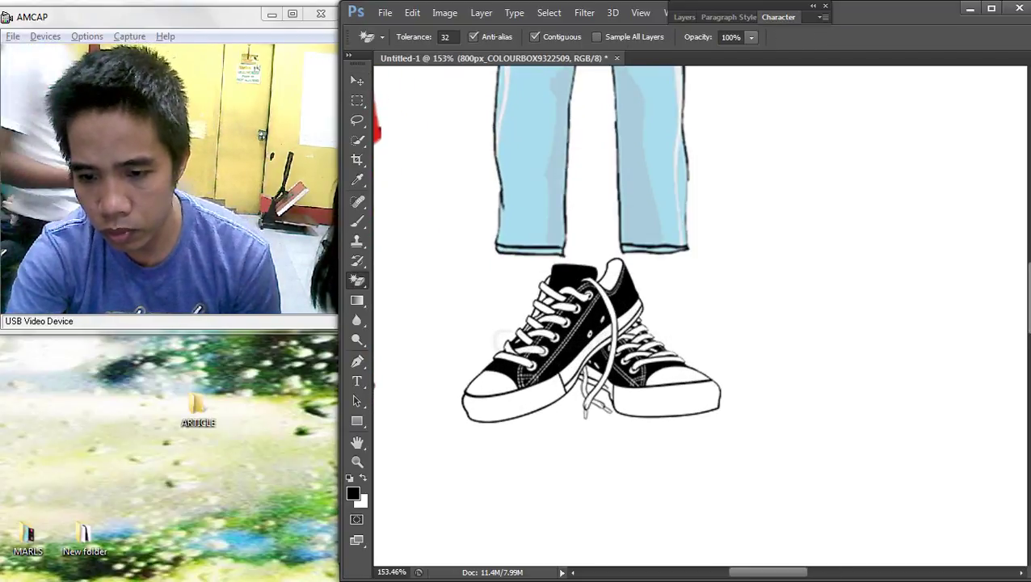
key("v")
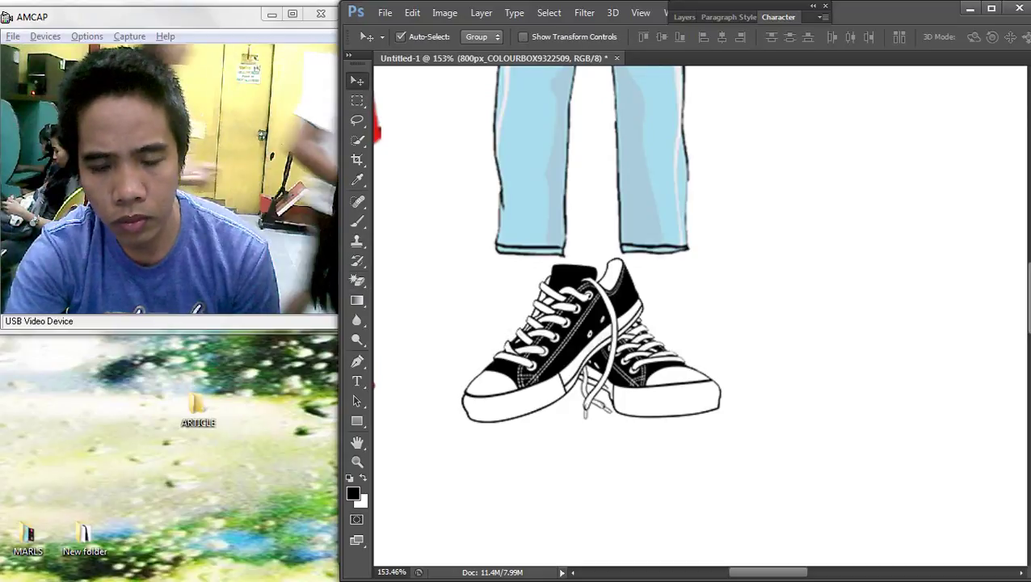
scroll(672, 428, "down", 2)
scroll(629, 429, "down", 2)
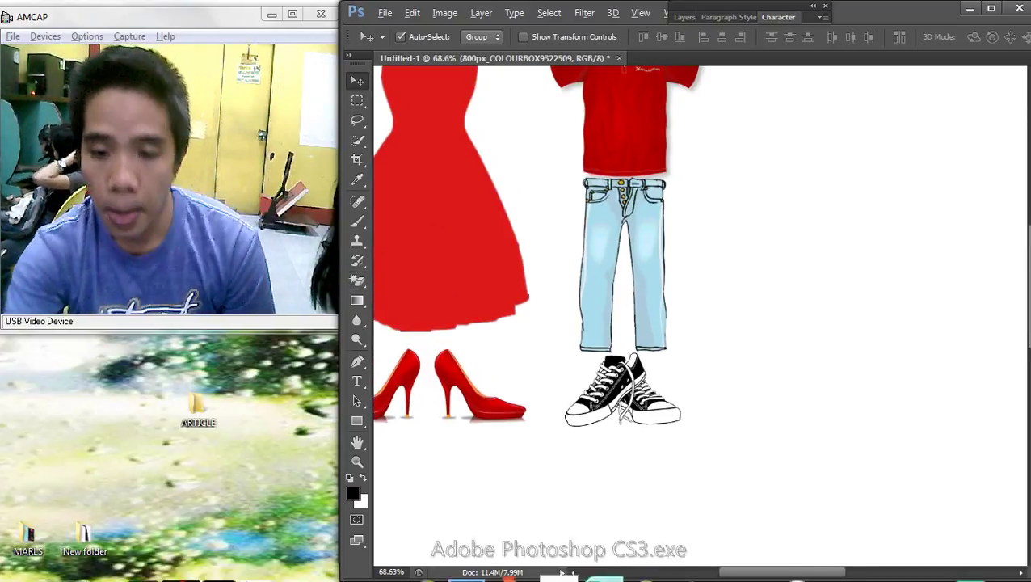
scroll(629, 404, "down", 1)
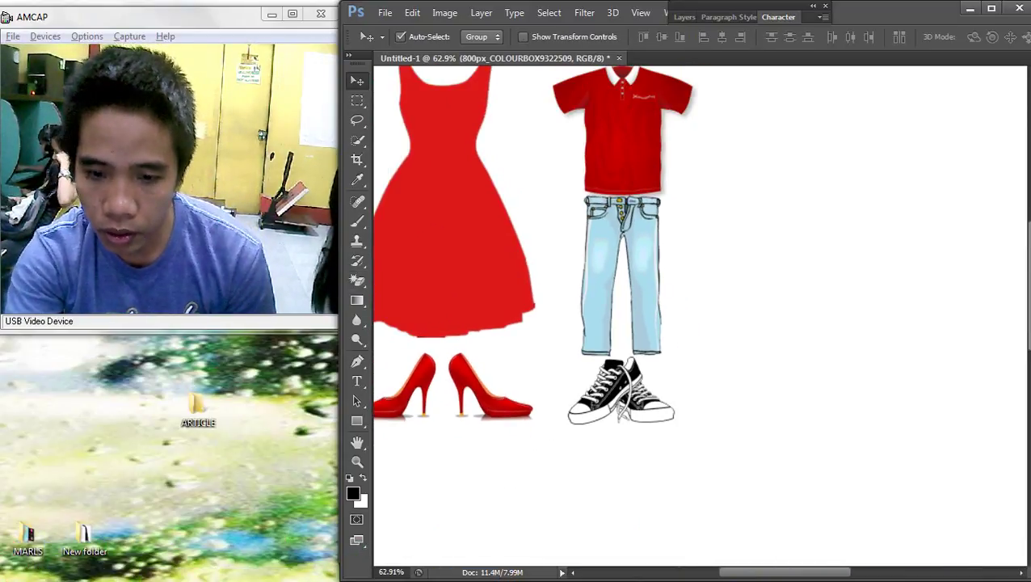
scroll(629, 404, "down", 2)
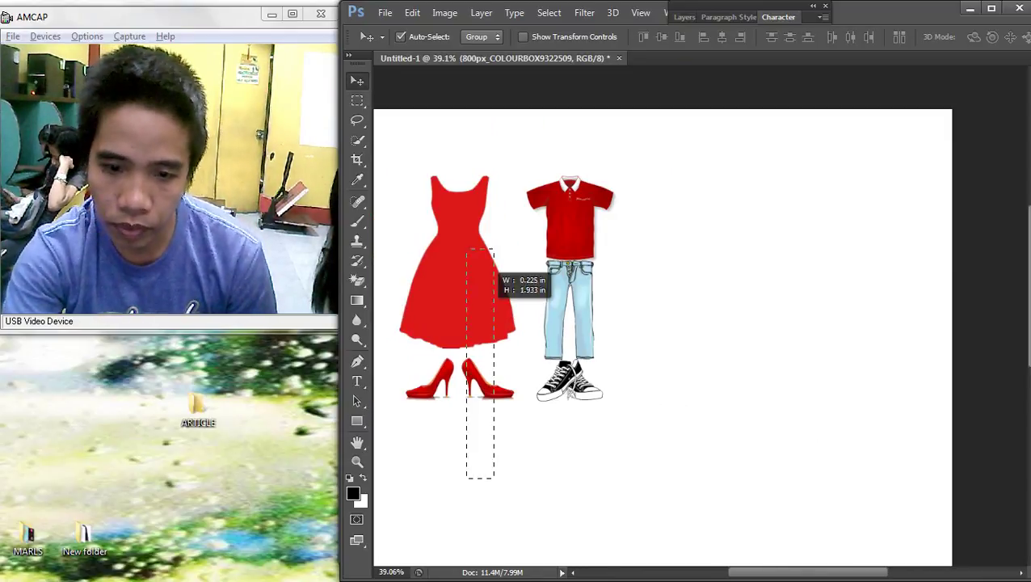
left_click_drag(495, 251, 495, 182)
key("ctrl+t")
left_click_drag(514, 299, 509, 297)
key("Escape")
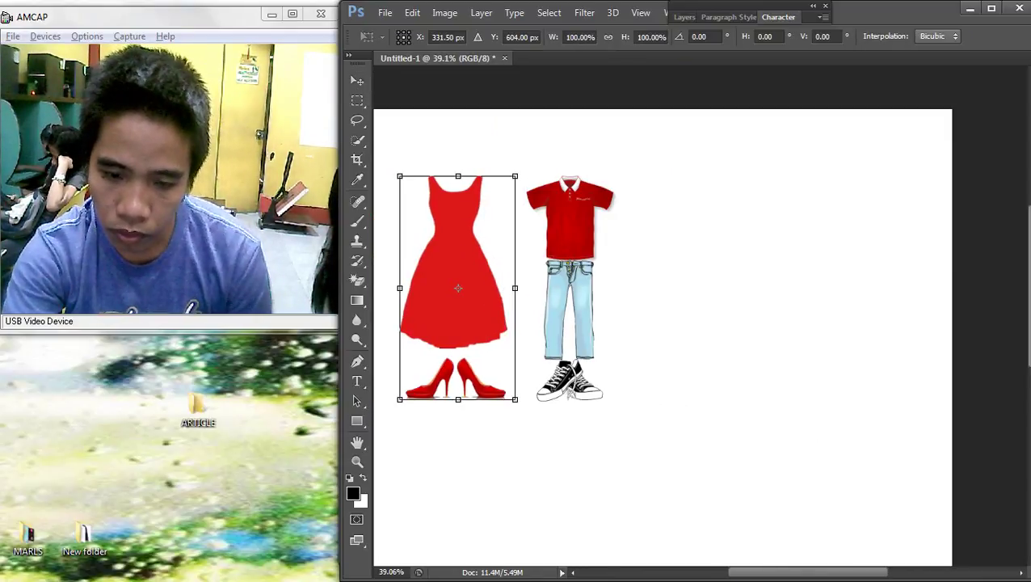
Narrow the red dress and heels together to about 94% width and shift them slightly toward the polo outfit
left_click_drag(496, 475, 403, 289)
key("ctrl+t")
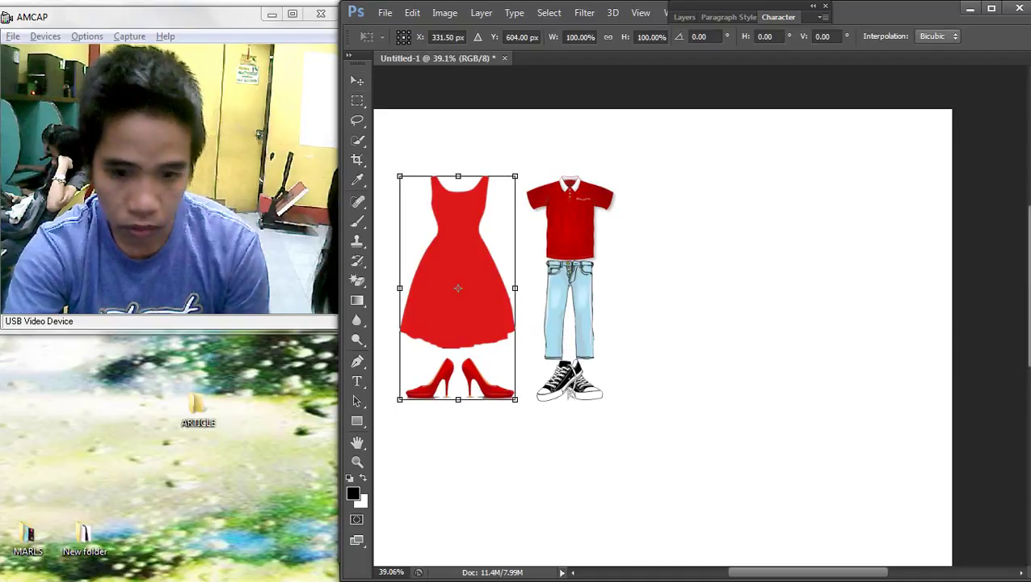
left_click_drag(514, 287, 505, 288)
key("ctrl+z")
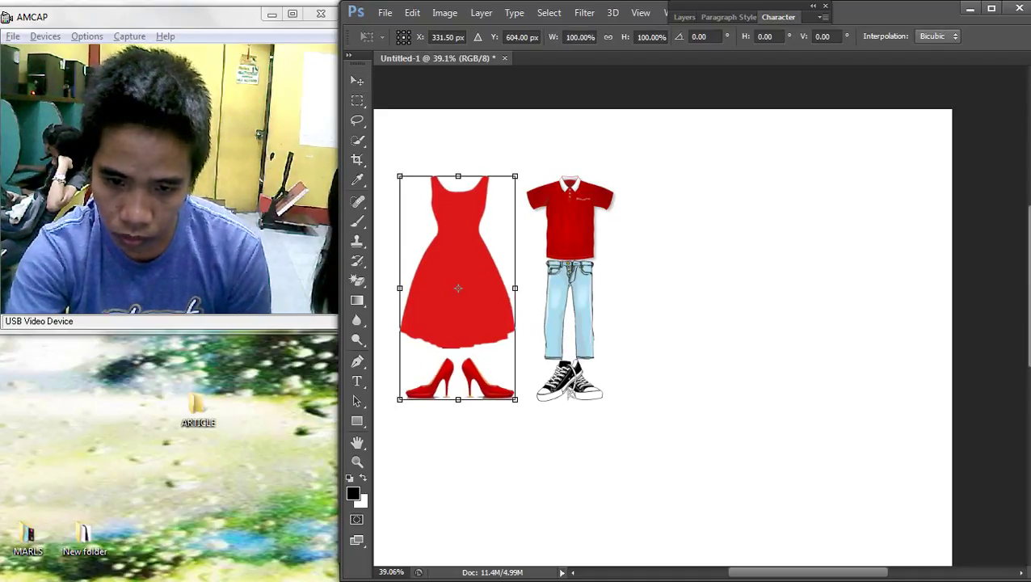
left_click_drag(515, 400, 454, 400)
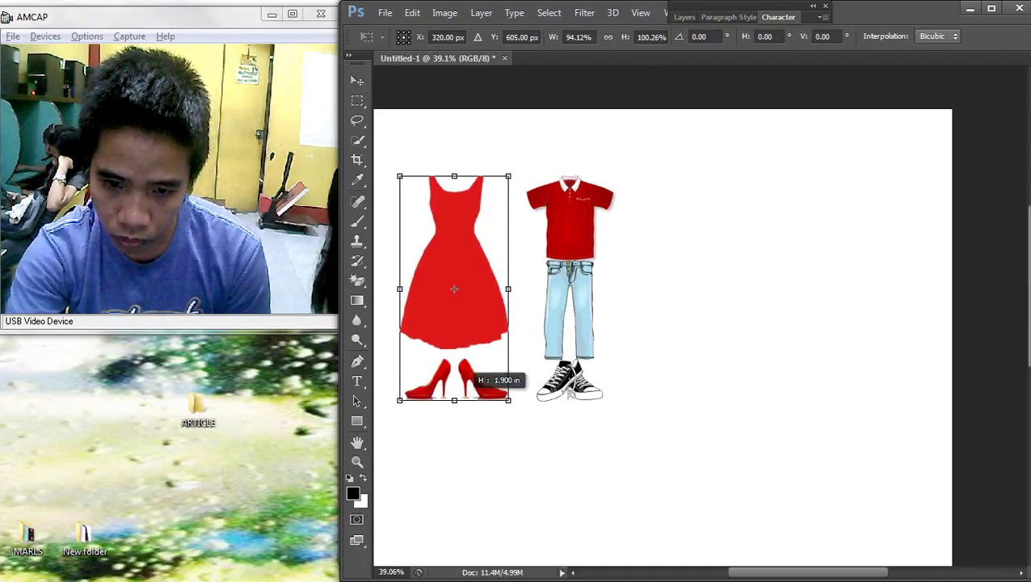
left_click_drag(454, 289, 460, 289)
key("Return")
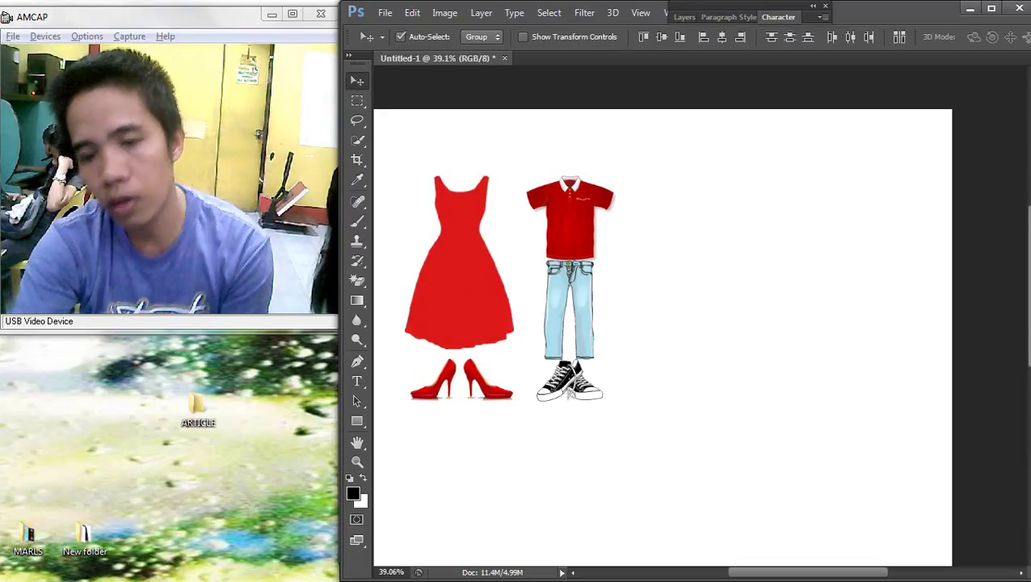
Delete the black-and-white sneakers layer beneath the jeans
scroll(686, 246, "down", 4)
scroll(686, 247, "up", 3)
left_click_drag(711, 171, 737, 301)
scroll(737, 301, "down", 5)
scroll(655, 330, "up", 8)
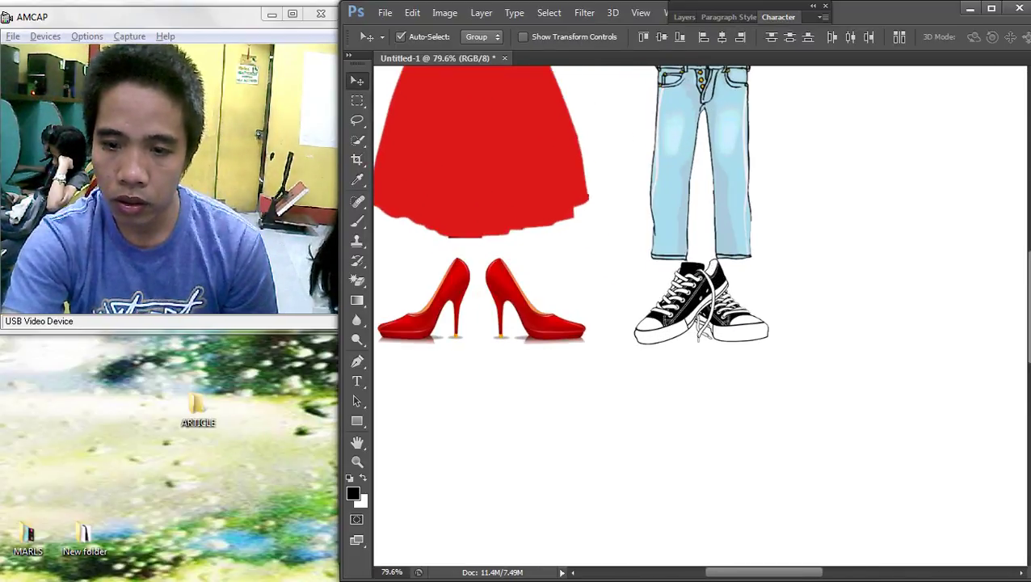
right_click(710, 297)
left_click(743, 304)
key("Delete")
Switch to Chrome and look through the related shoes clipart images for replacement sneakers
key("alt+Tab")
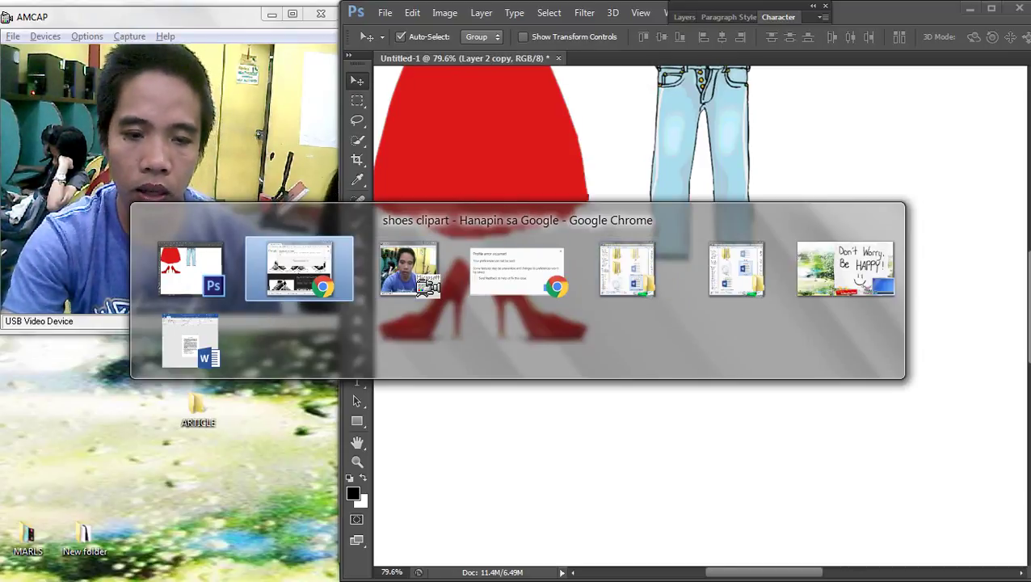
scroll(670, 283, "down", 2)
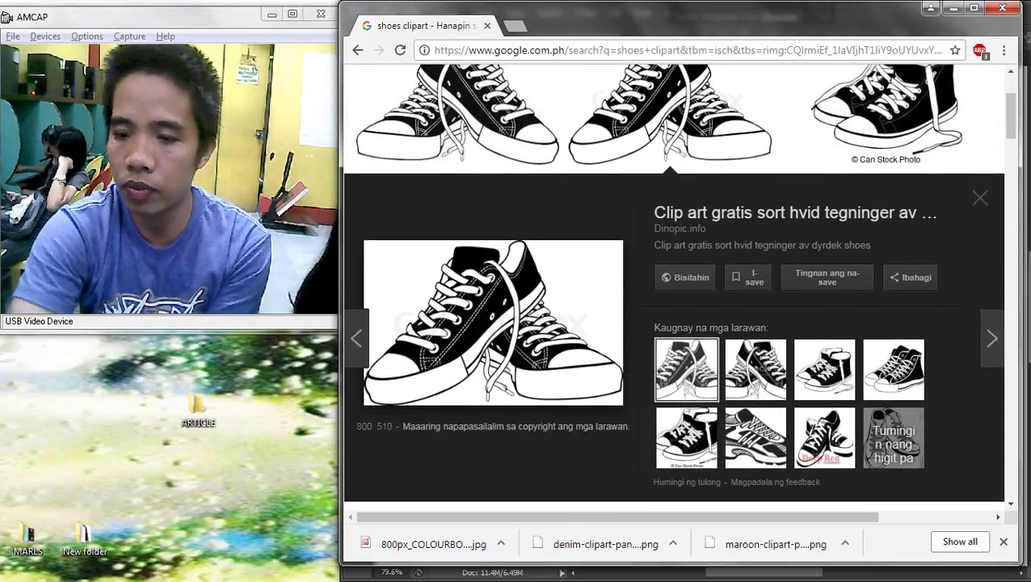
scroll(821, 436, "down", 4)
scroll(822, 428, "down", 4)
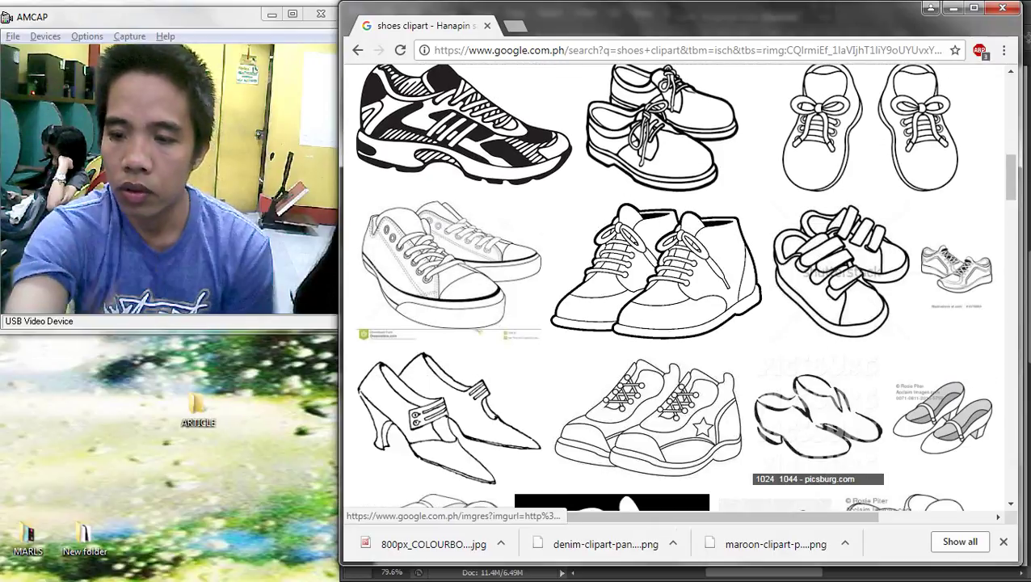
scroll(816, 428, "down", 4)
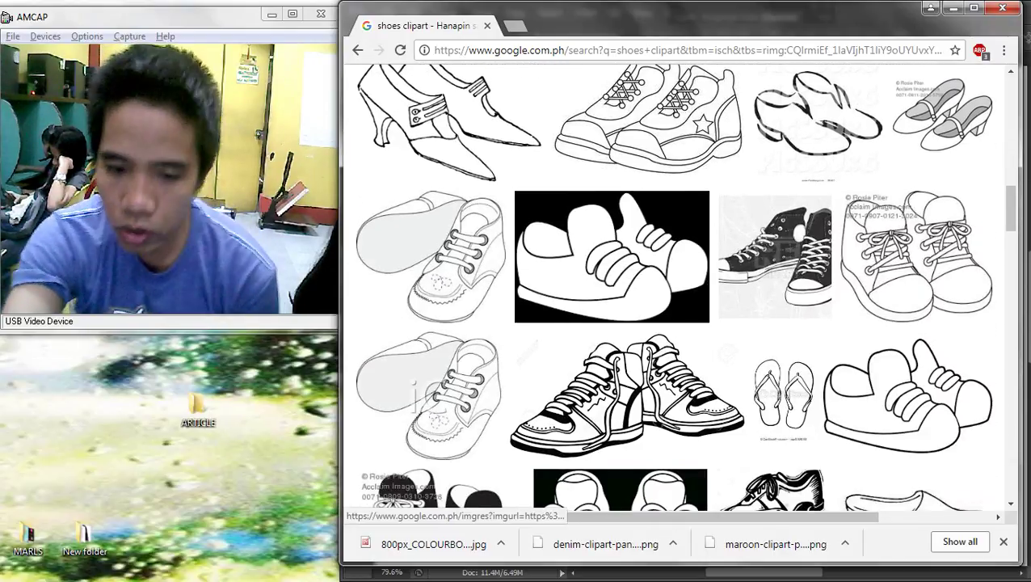
scroll(776, 396, "down", 5)
scroll(776, 396, "up", 3)
scroll(627, 244, "up", 15)
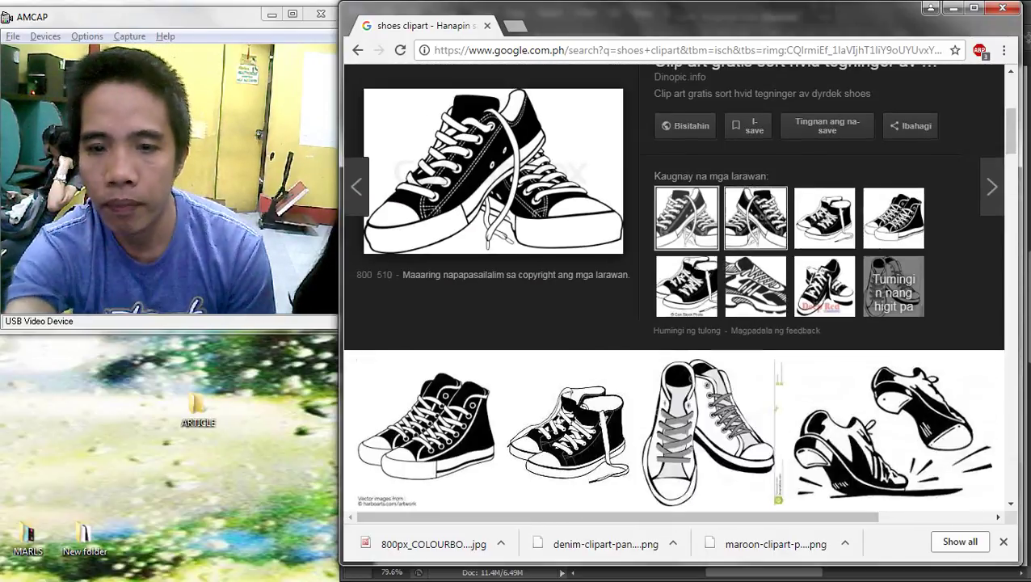
Search Google Images for "partner shoes clipart"
left_click(470, 96)
type("parshoes clipart")
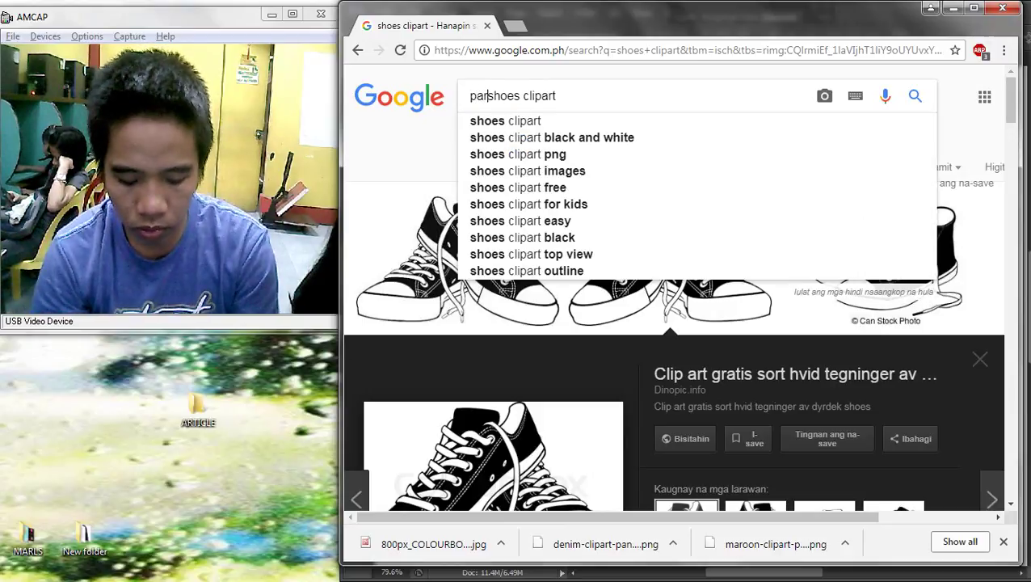
key("Escape")
type("tner")
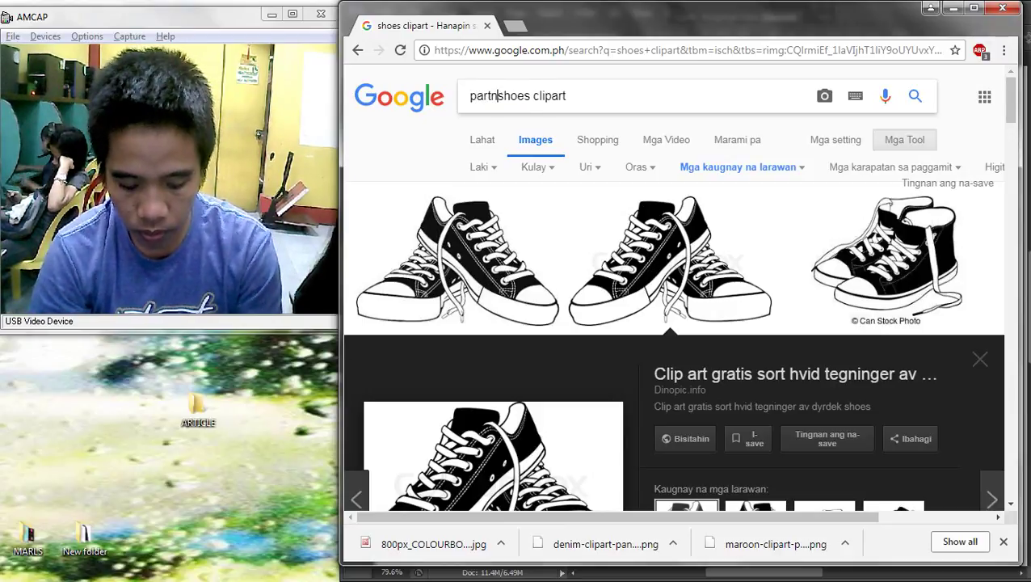
key("Return")
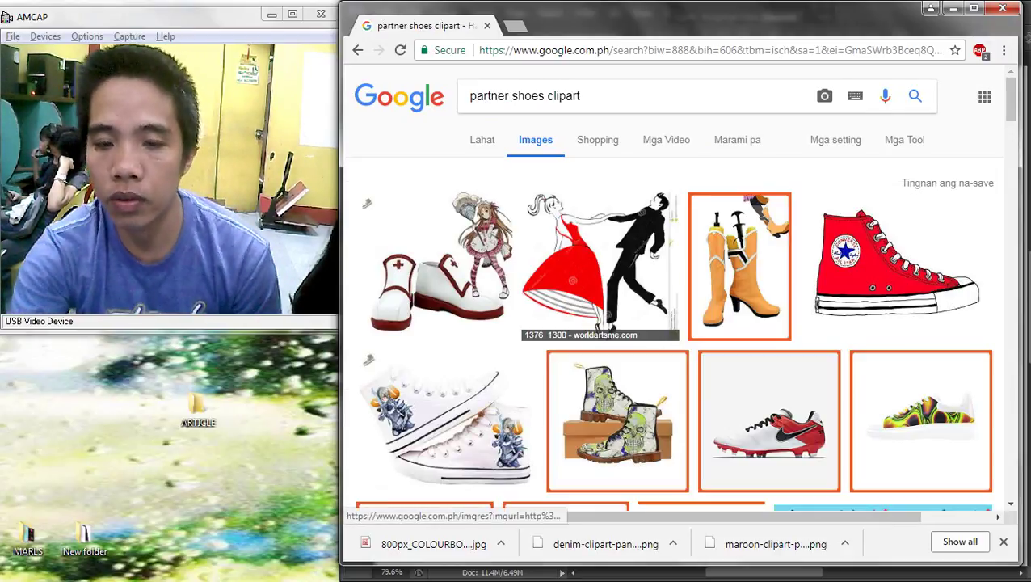
Examine the partner shoes results, previewing the multicoloured shoe pairs and the red high-top sneakers with their related images
scroll(654, 307, "down", 6)
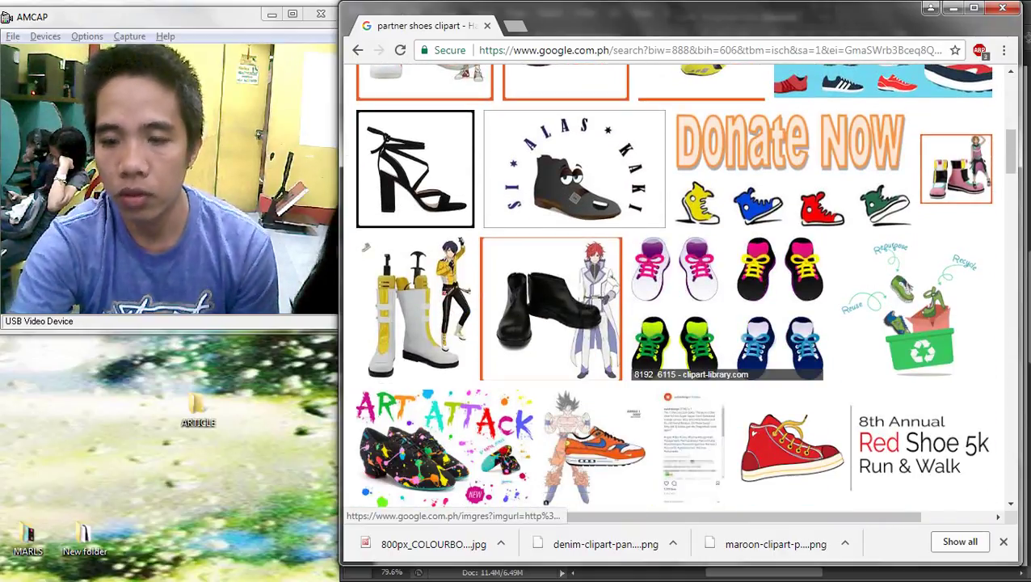
left_click(727, 308)
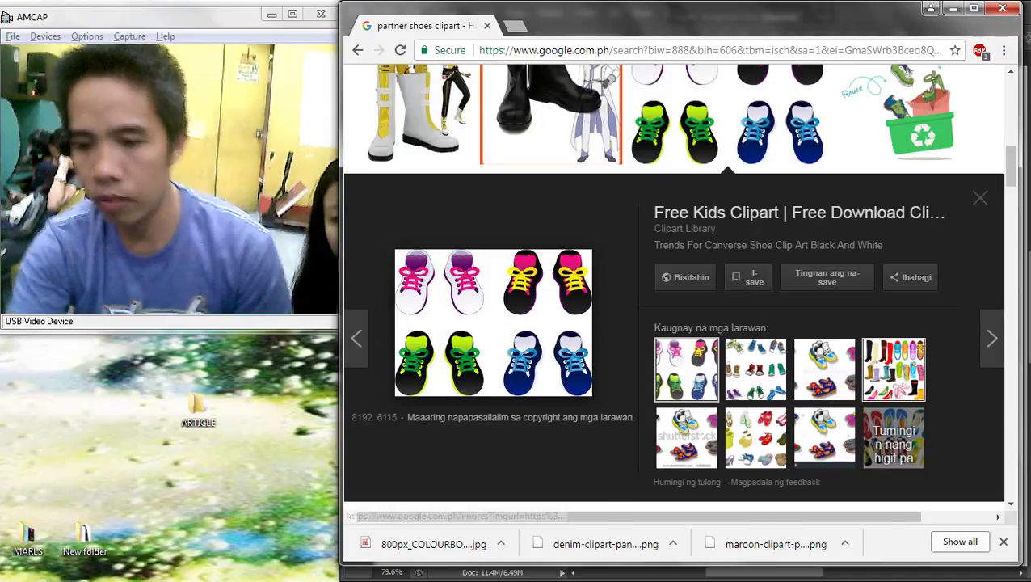
scroll(791, 404, "up", 5)
scroll(670, 291, "up", 4)
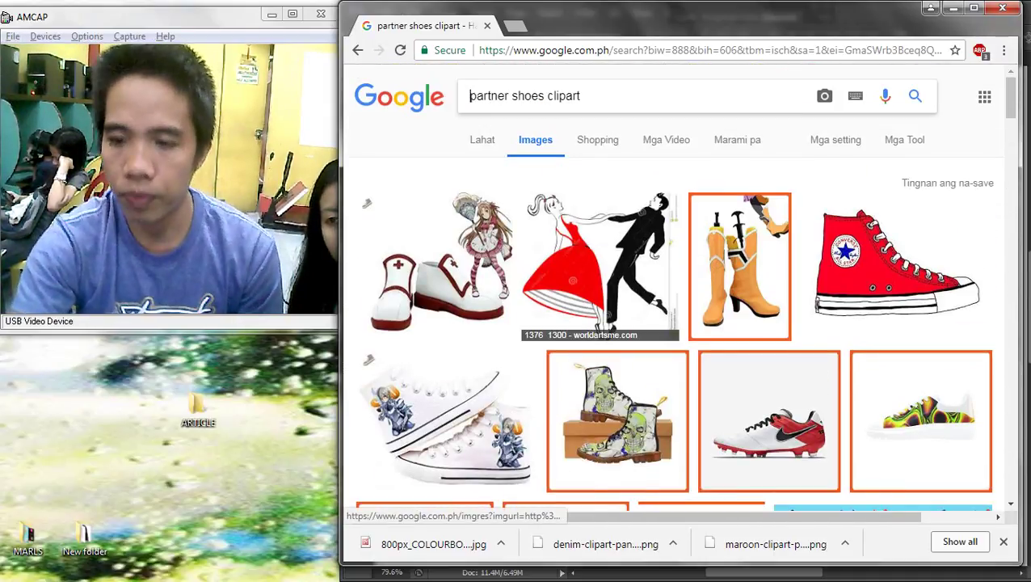
left_click(921, 288)
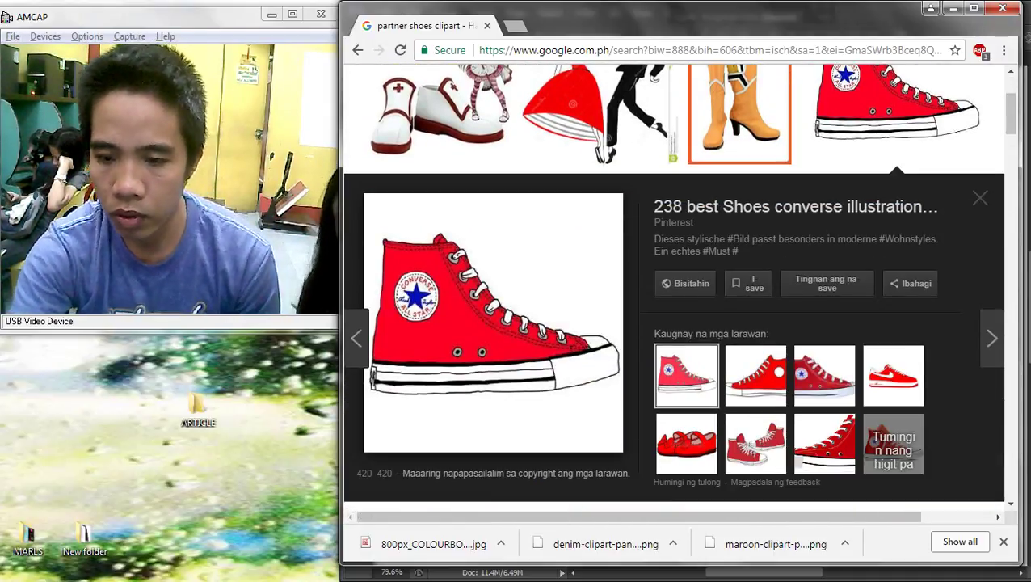
left_click(755, 443)
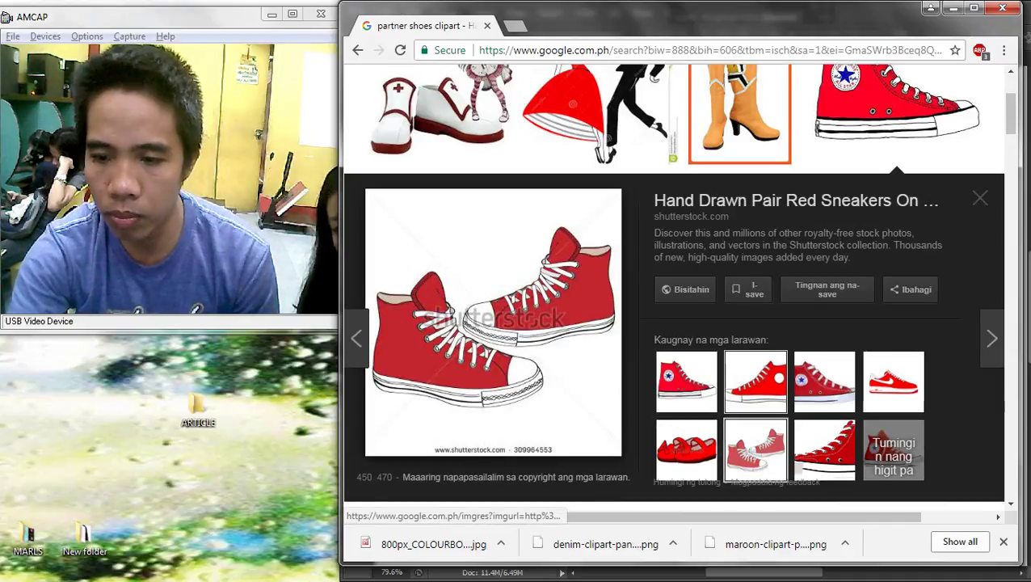
left_click(755, 382)
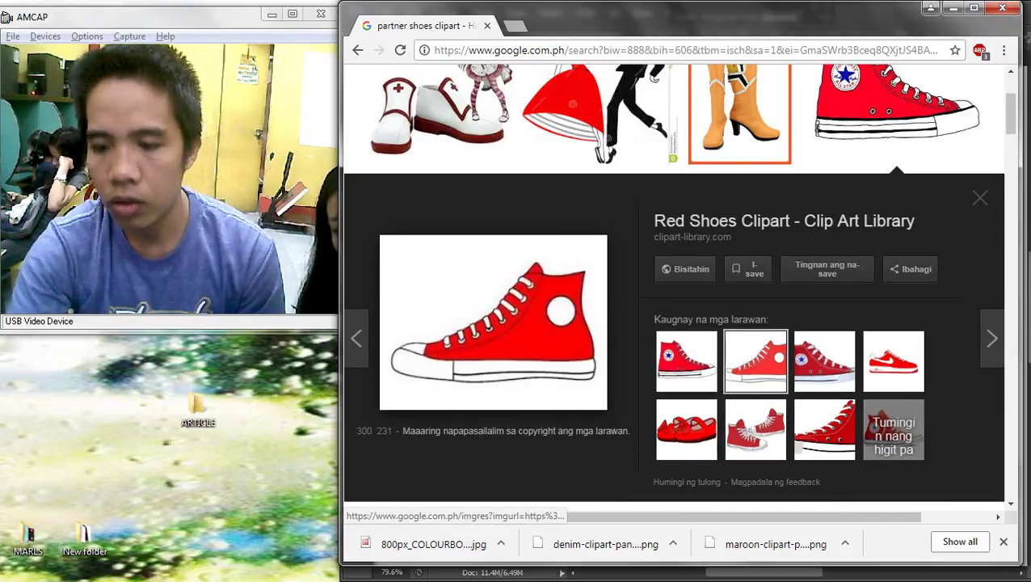
left_click(893, 361)
Return to the original "shoes clipart" image results and browse the coloured sneakers
left_click(358, 50)
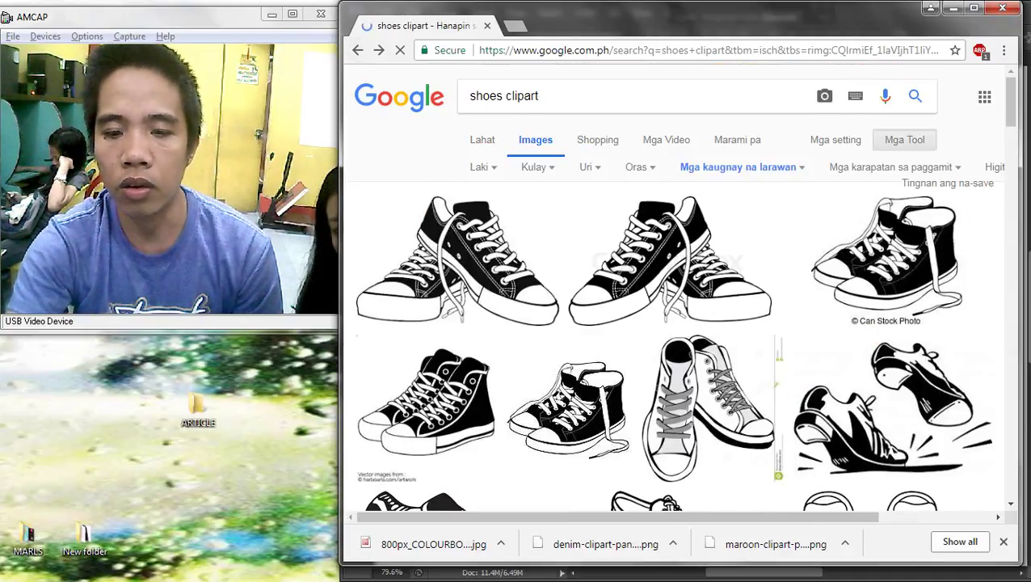
left_click(358, 50)
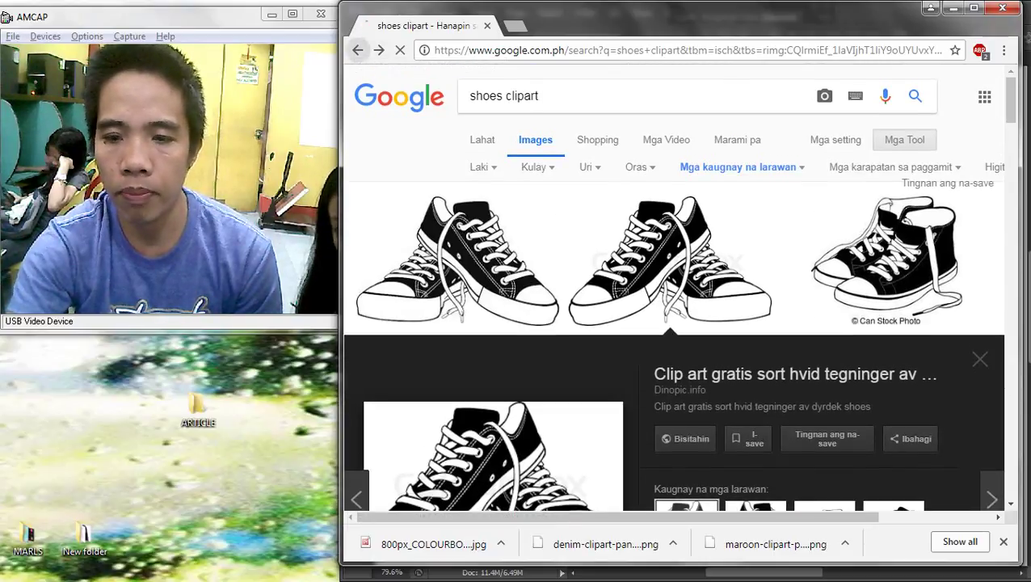
scroll(673, 275, "up", 3)
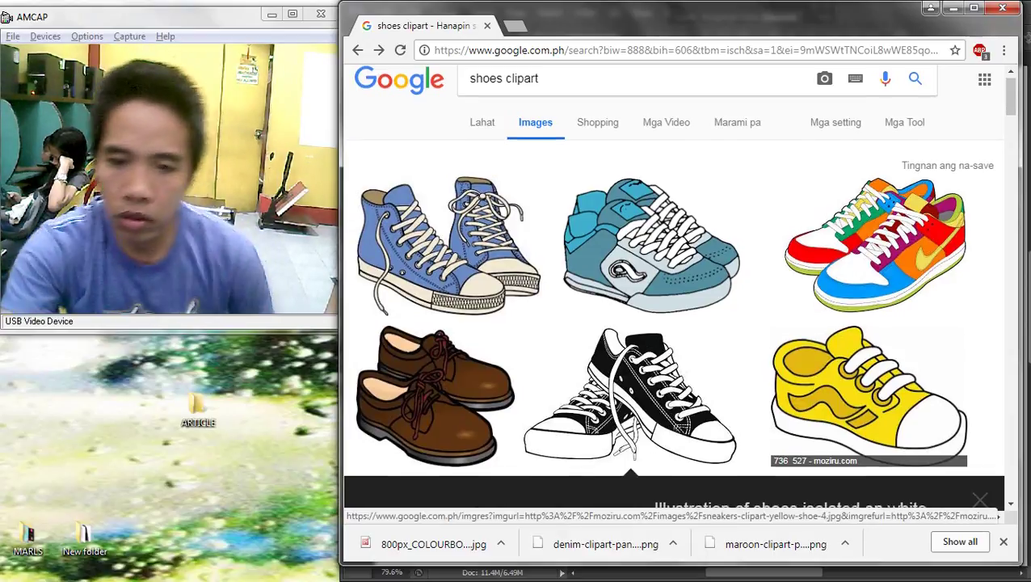
scroll(674, 291, "down", 5)
scroll(674, 275, "down", 3)
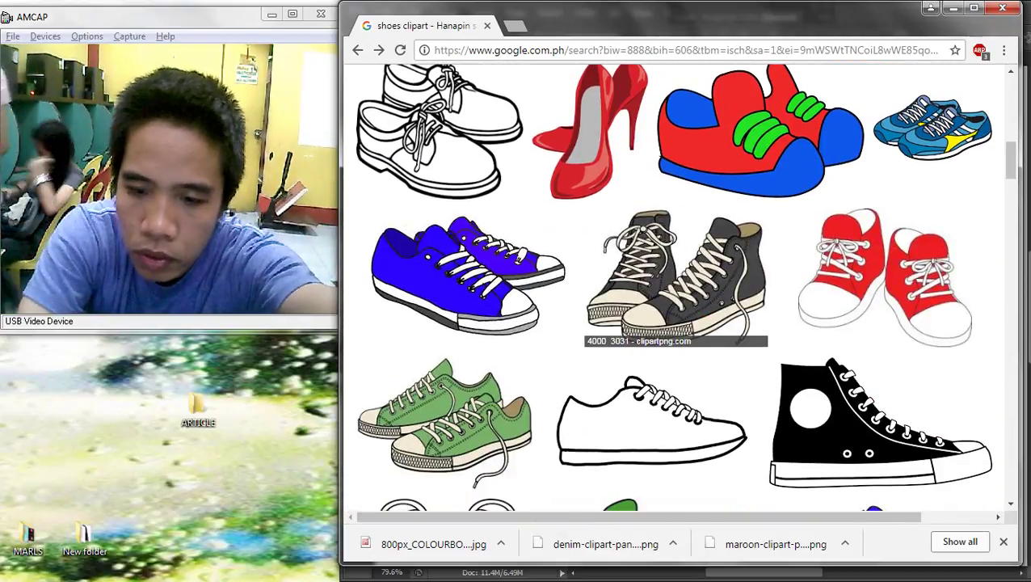
scroll(674, 283, "down", 1)
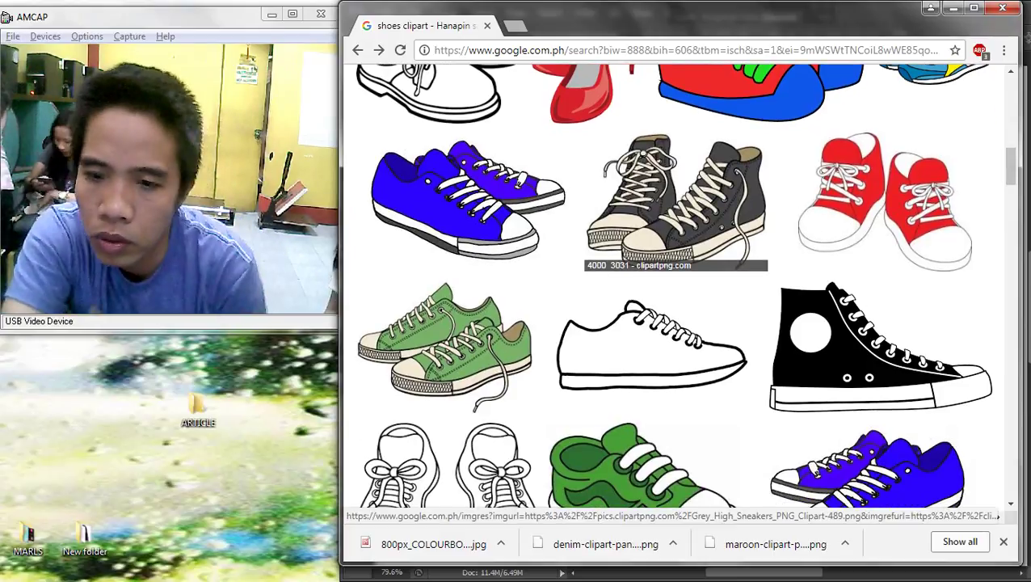
Preview the Grey High Sneakers PNG Clipart and its blue variant, and save the grey version as Grey_High_Sneakers_PNG_Clipart-489.png
left_click(676, 198)
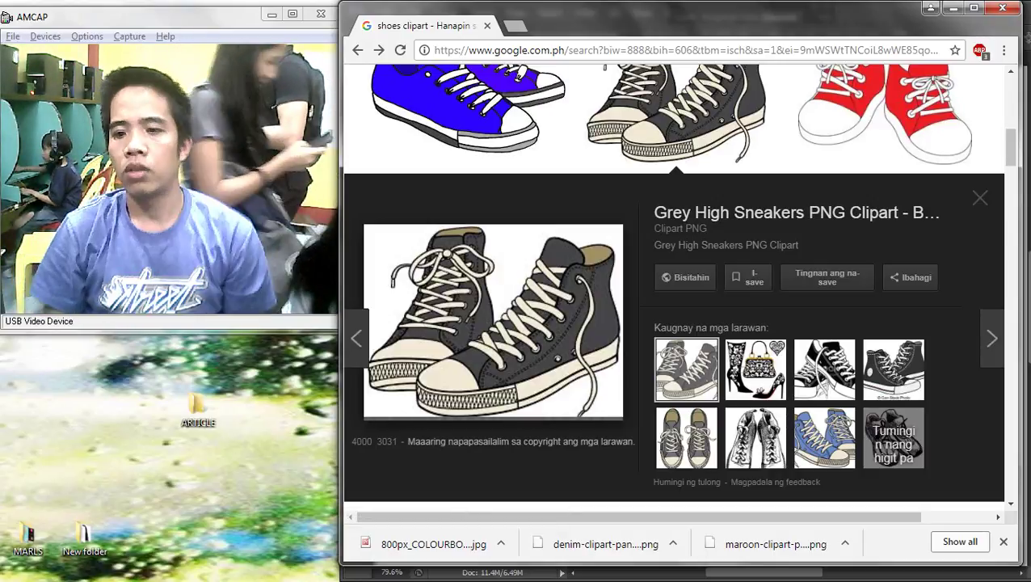
left_click(824, 437)
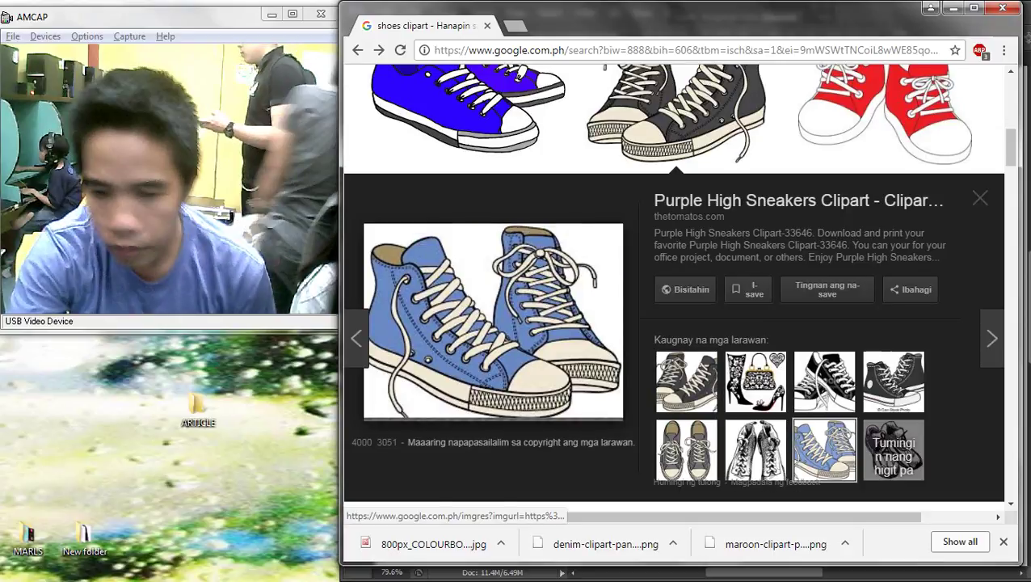
left_click(687, 382)
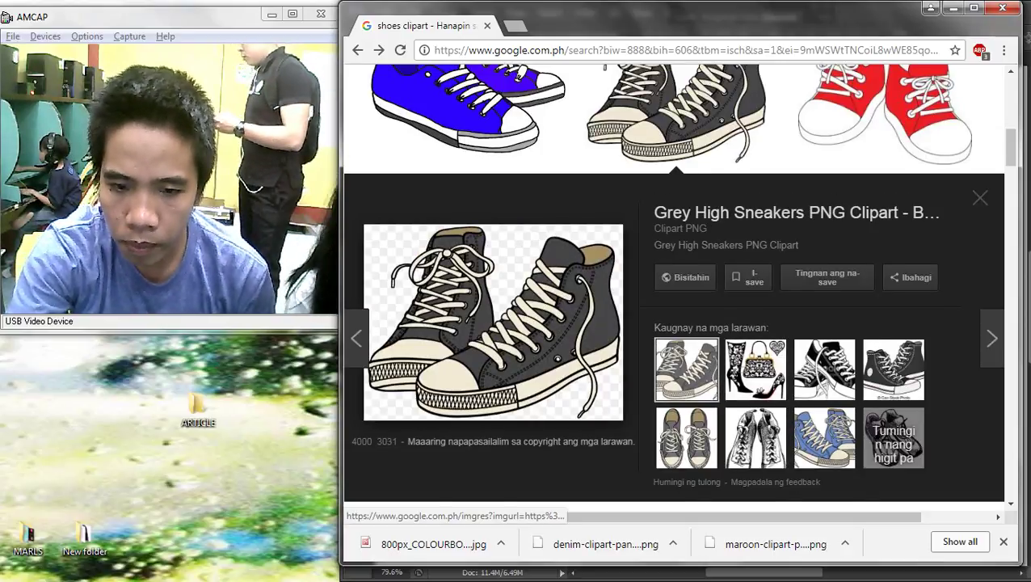
right_click(520, 309)
left_click(566, 441)
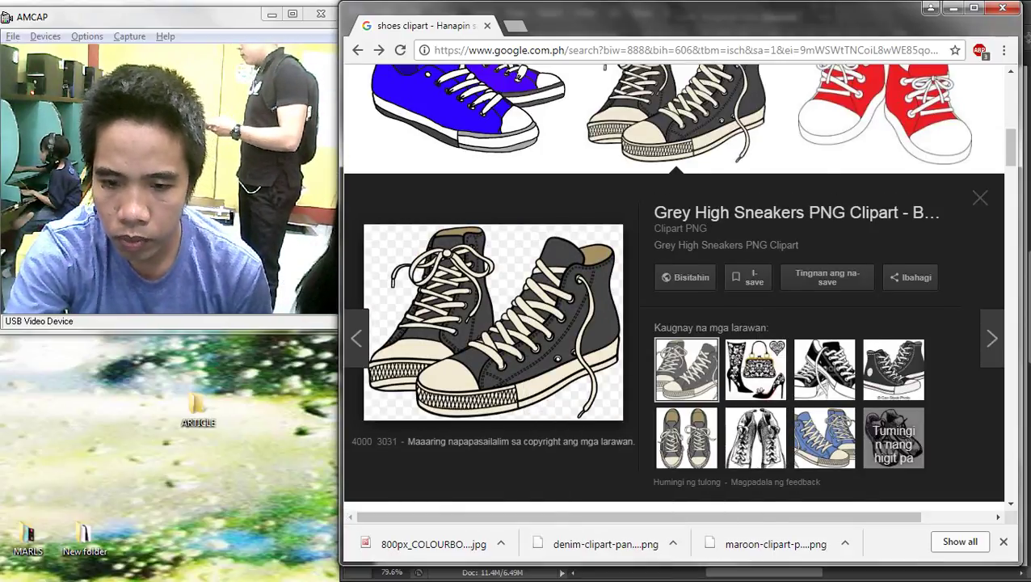
key("Return")
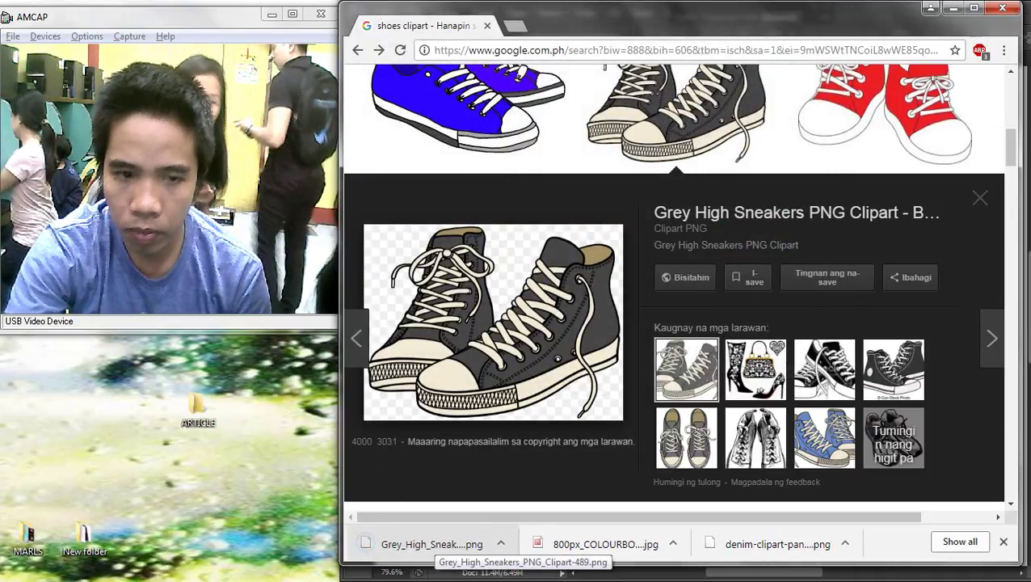
Place the downloaded grey sneakers image into the Photoshop design and scale it down to about 3.15% near the jeans
left_click_drag(432, 545, 687, 283)
scroll(687, 283, "down", 10)
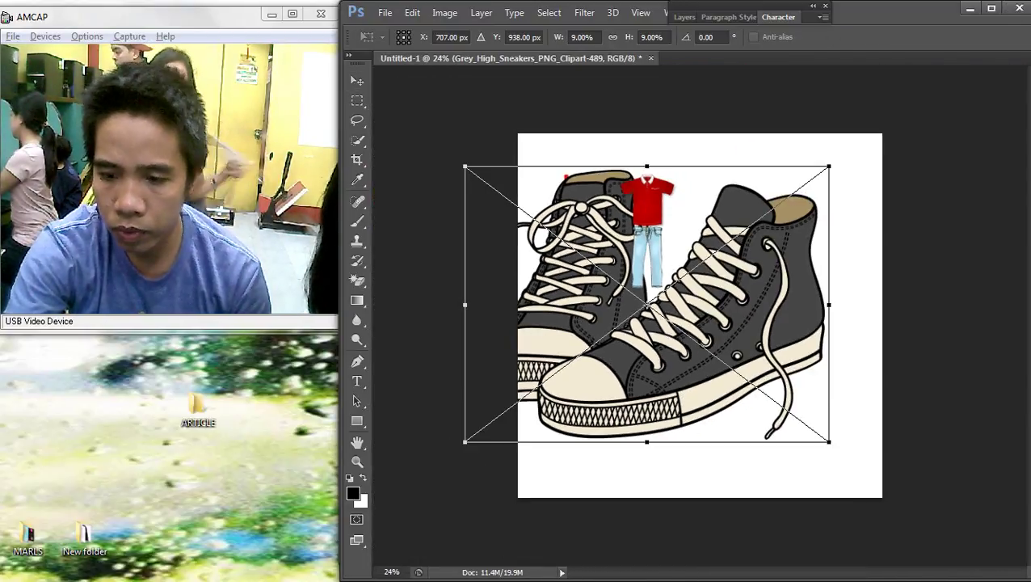
left_click_drag(829, 441, 594, 282)
left_click_drag(568, 177, 681, 268)
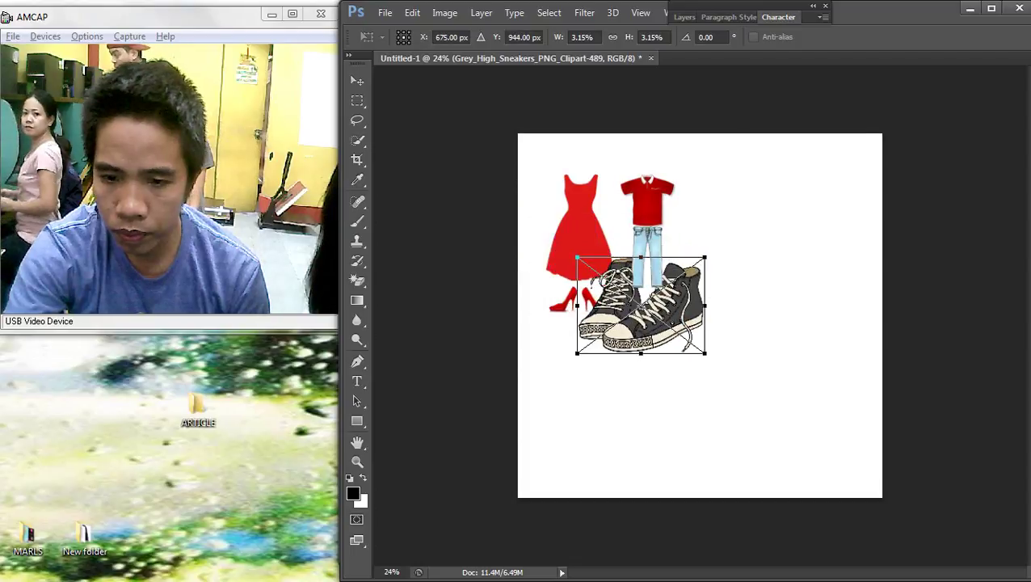
Scale the grey sneakers down to about 1.01% and place them directly beneath the legs of the jeans
scroll(693, 309, "up", 4)
left_click_drag(732, 415, 603, 306)
left_click_drag(556, 250, 639, 303)
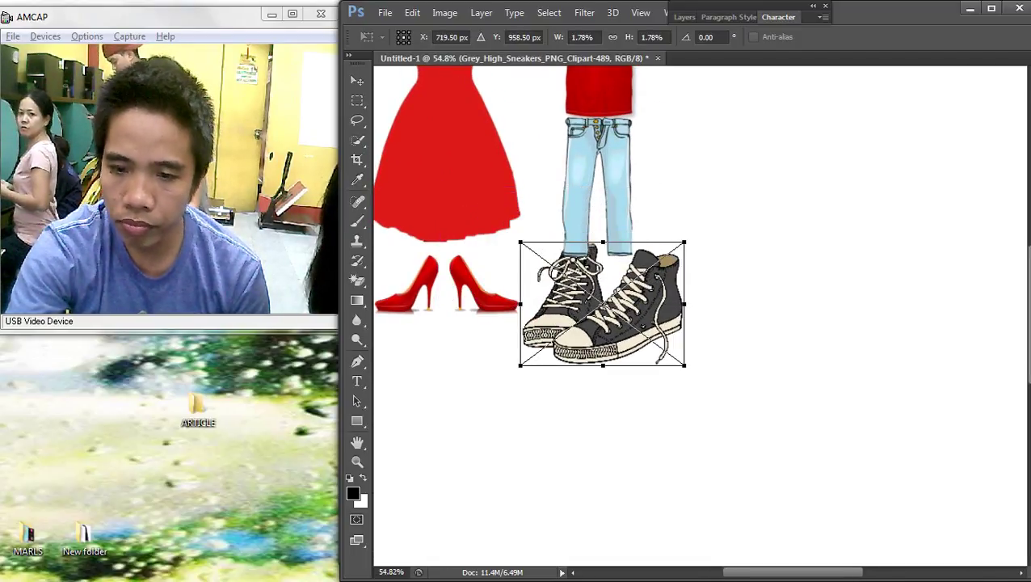
left_click_drag(685, 365, 647, 337)
left_click_drag(596, 281, 597, 294)
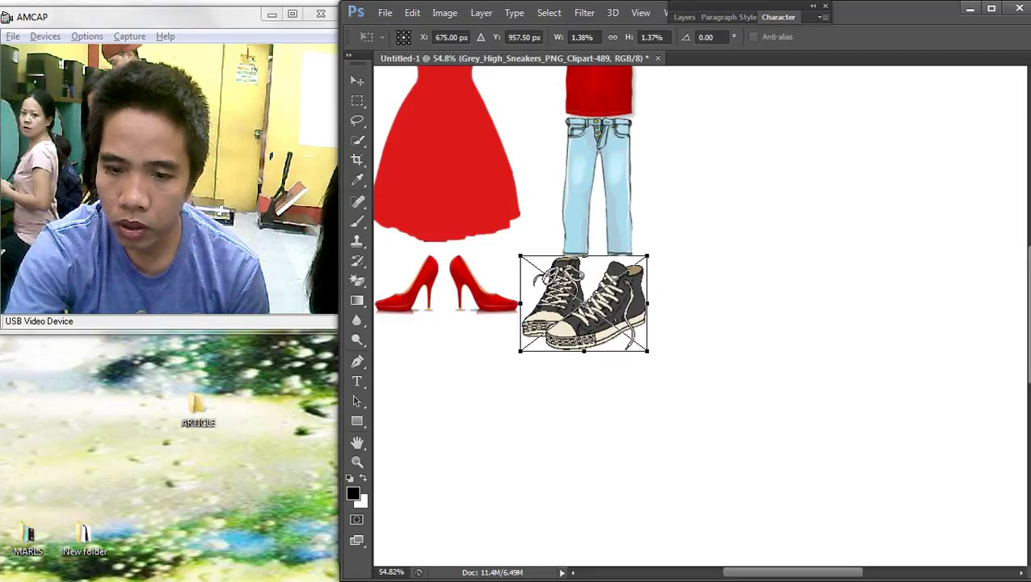
left_click_drag(647, 351, 614, 325)
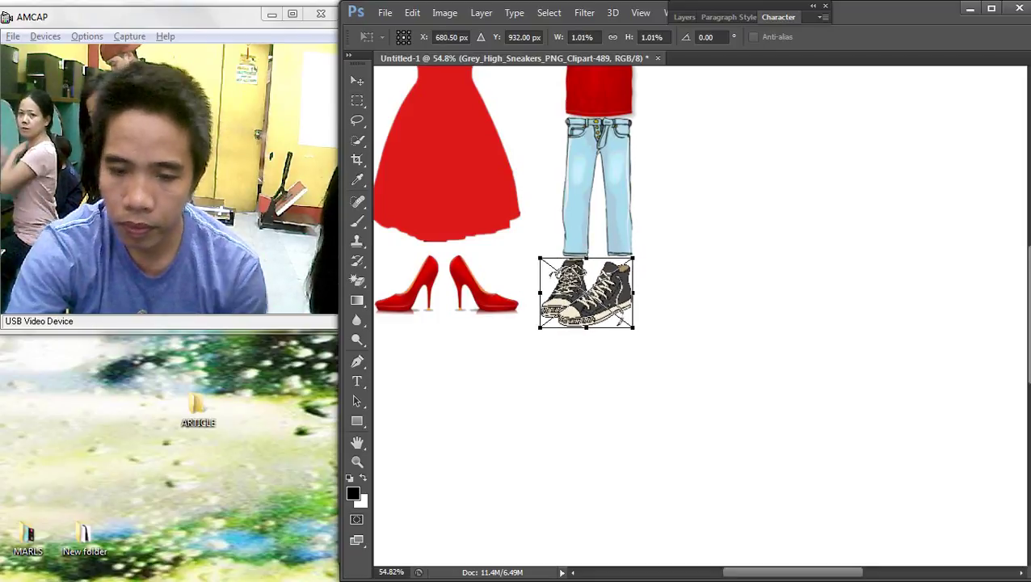
key("Return")
scroll(580, 302, "up", 5)
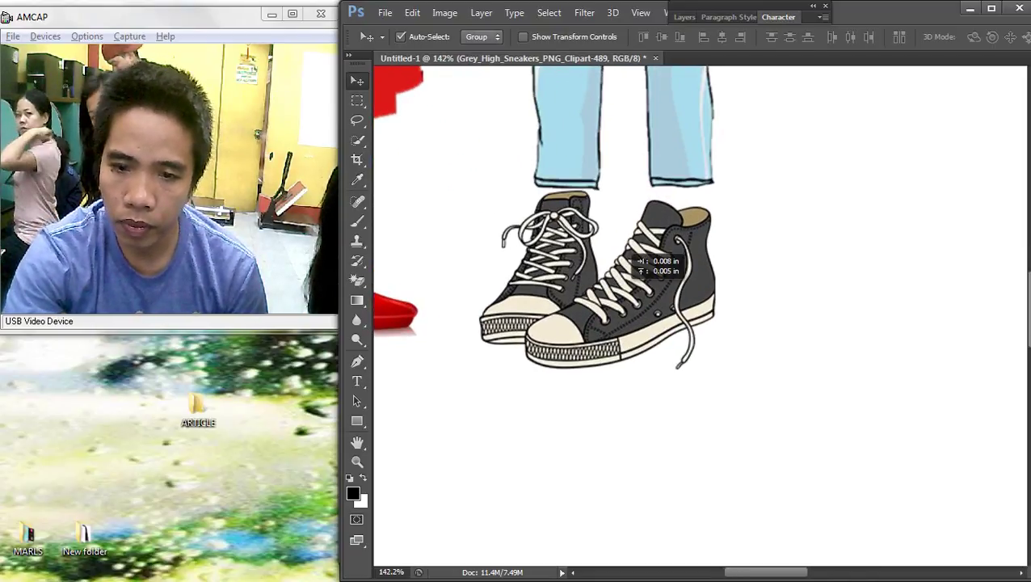
Scale the grey sneakers down to about 0.91% wide and 0.88% high, positioned directly beneath the legs of the jeans
scroll(669, 322, "down", 8)
scroll(669, 327, "up", 3)
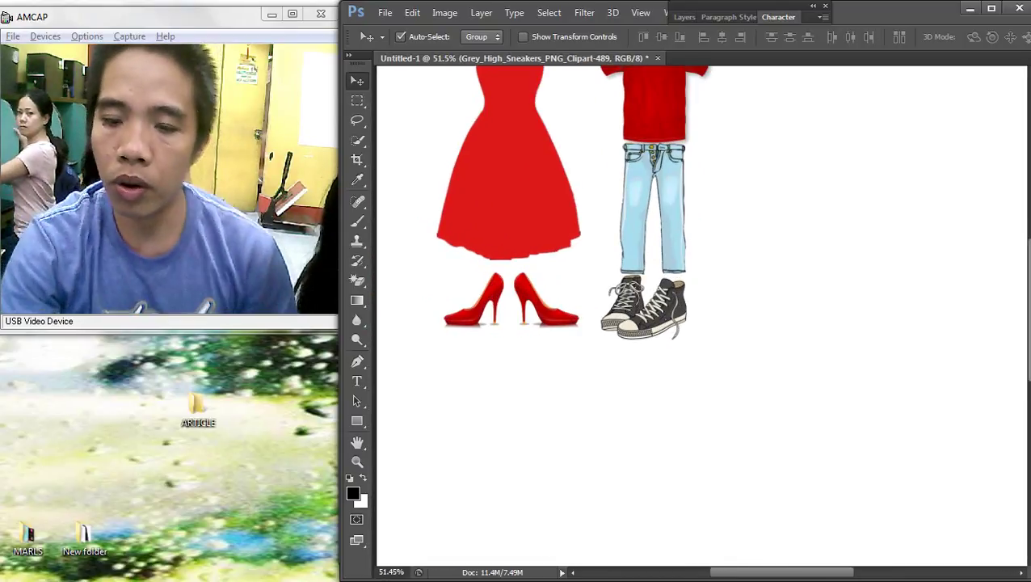
scroll(644, 307, "up", 3)
key("ctrl+t")
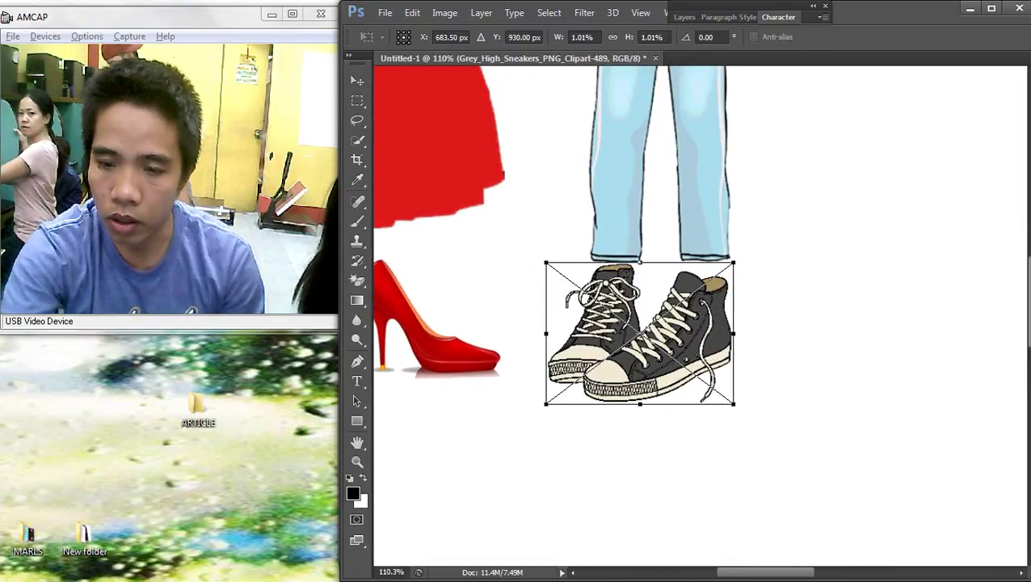
left_click_drag(731, 401, 716, 388)
left_click_drag(667, 330, 684, 331)
key("Return")
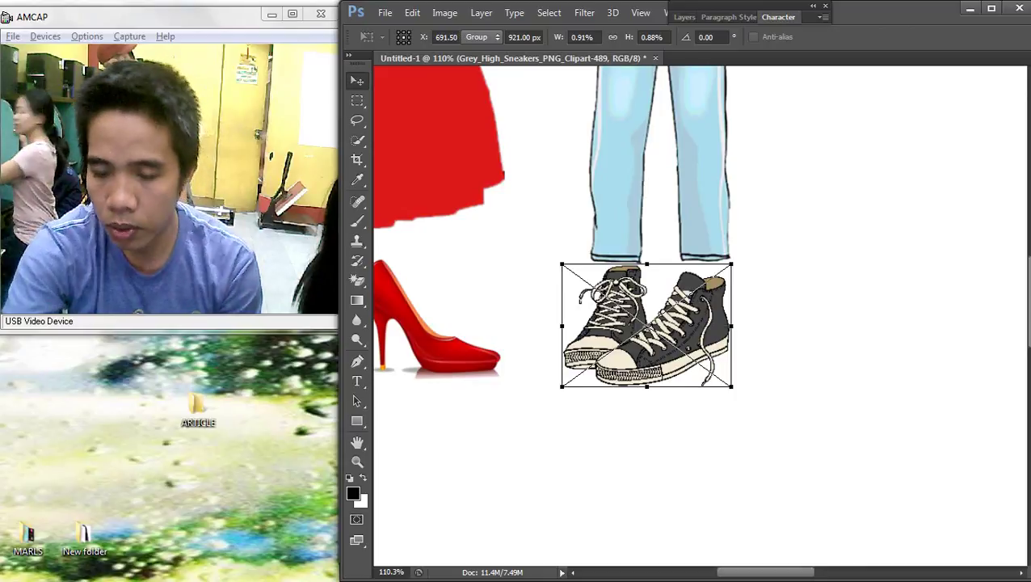
Examine how the red dress outfit and the polo shirt outfit sit together on the whole page
scroll(647, 323, "down", 4)
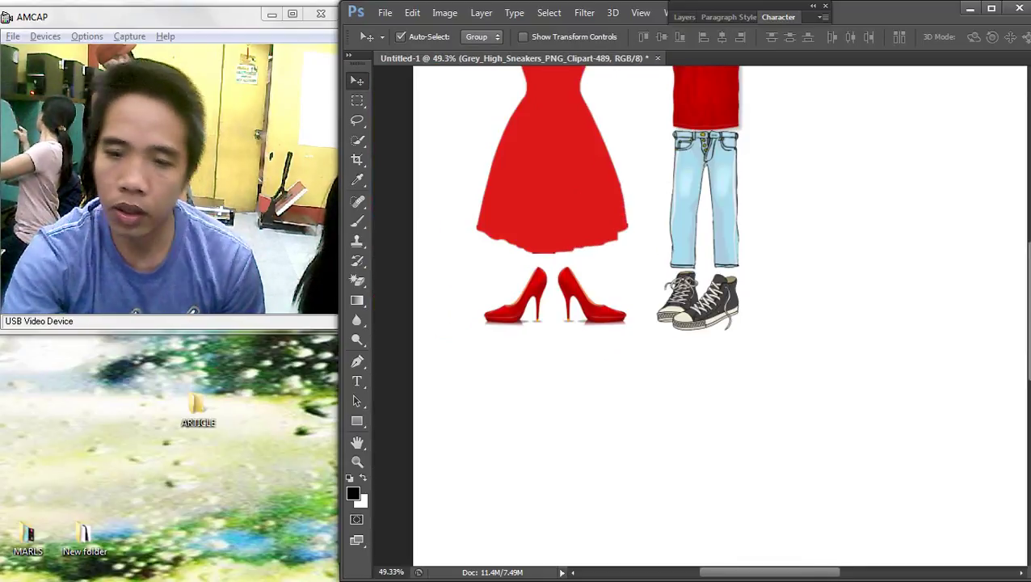
scroll(647, 267, "up", 2)
left_click_drag(646, 266, 679, 471)
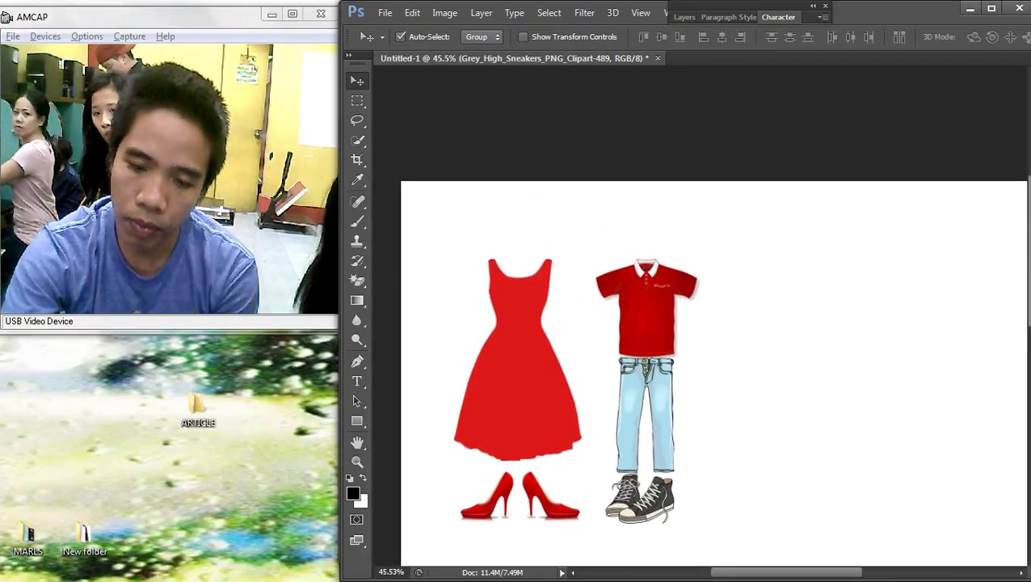
scroll(700, 315, "down", 2)
scroll(700, 315, "up", 1)
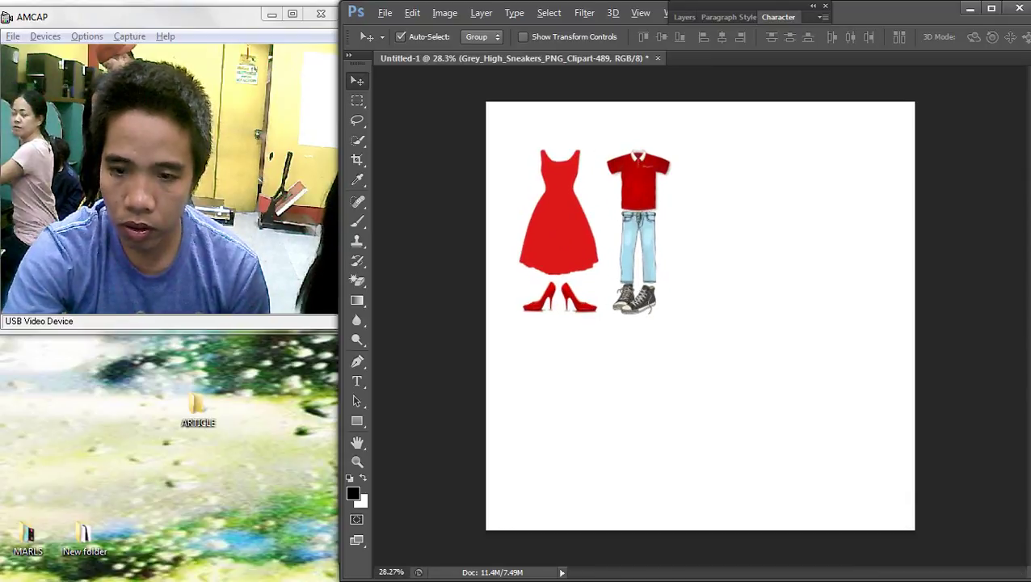
scroll(700, 315, "down", 2)
scroll(696, 331, "up", 3)
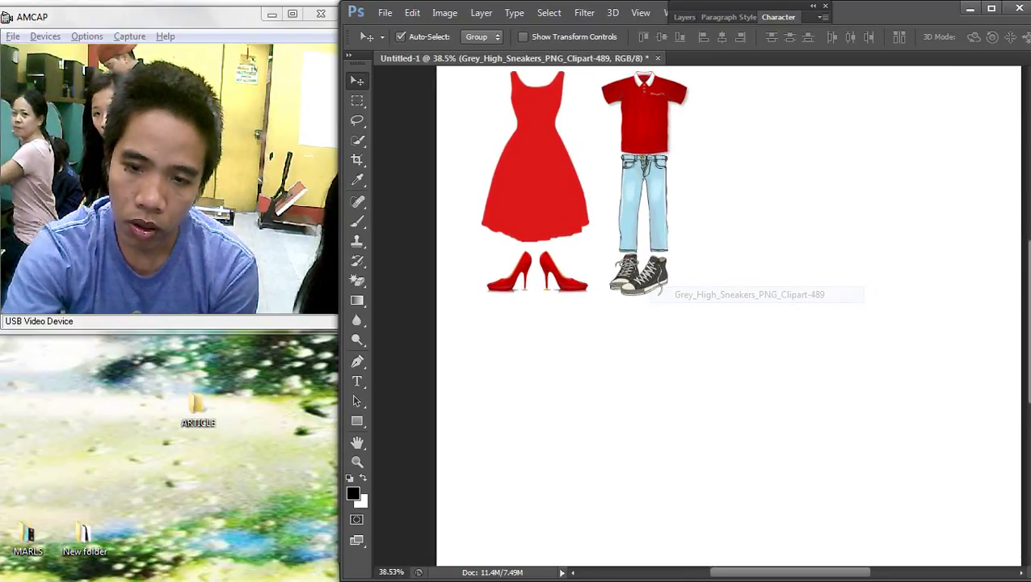
scroll(700, 316, "down", 2)
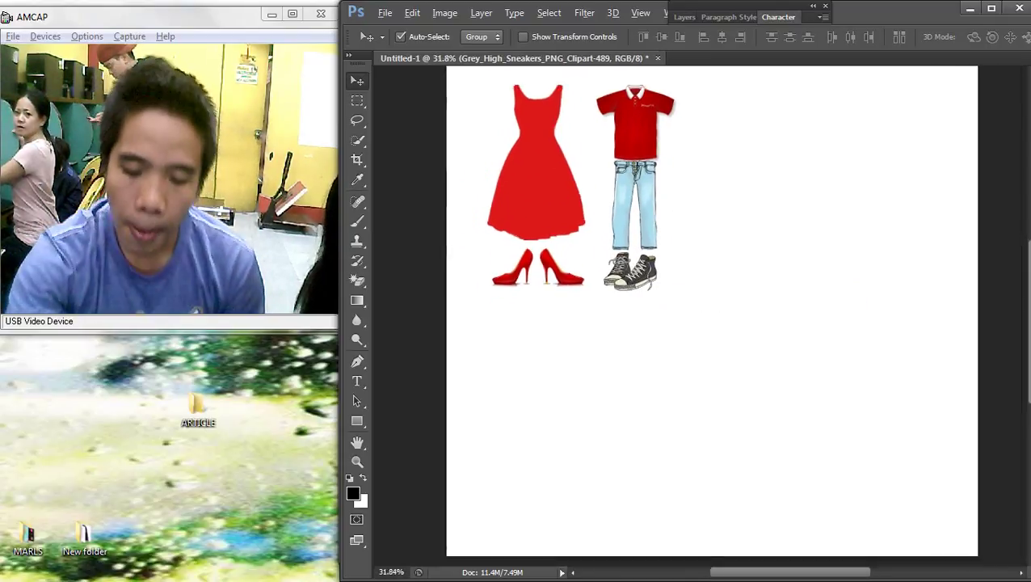
scroll(700, 315, "up", 1)
scroll(700, 315, "down", 1)
scroll(672, 294, "up", 1)
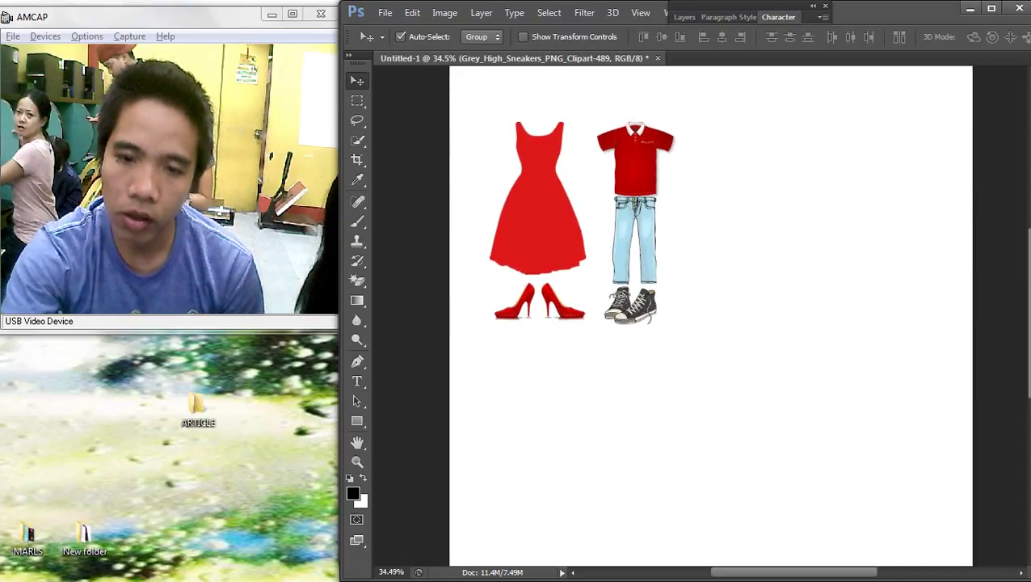
Select all the clothing and shoe items together and move them as a group closer to the page's centre
left_click_drag(795, 375, 388, 117)
left_click_drag(531, 191, 546, 215)
left_click(469, 144)
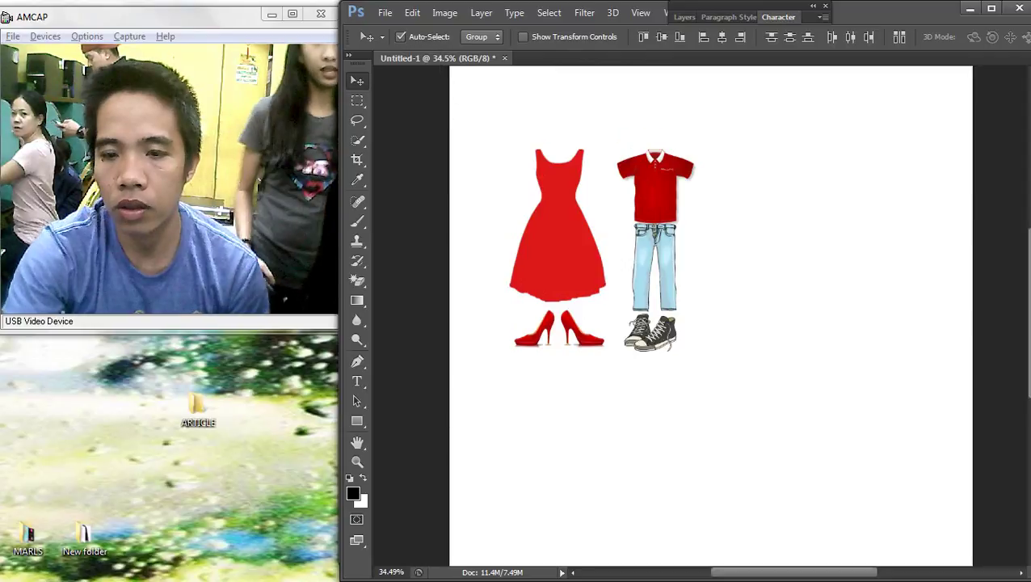
scroll(699, 315, "down", 6)
scroll(718, 302, "up", 3)
scroll(756, 363, "down", 2)
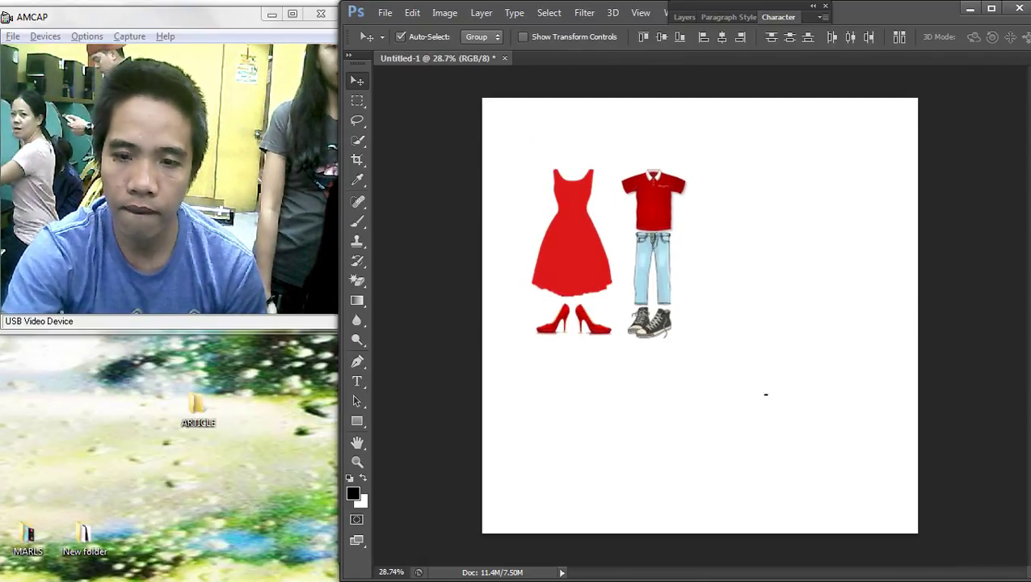
left_click_drag(769, 394, 546, 209)
left_click_drag(570, 251, 607, 274)
left_click(768, 323)
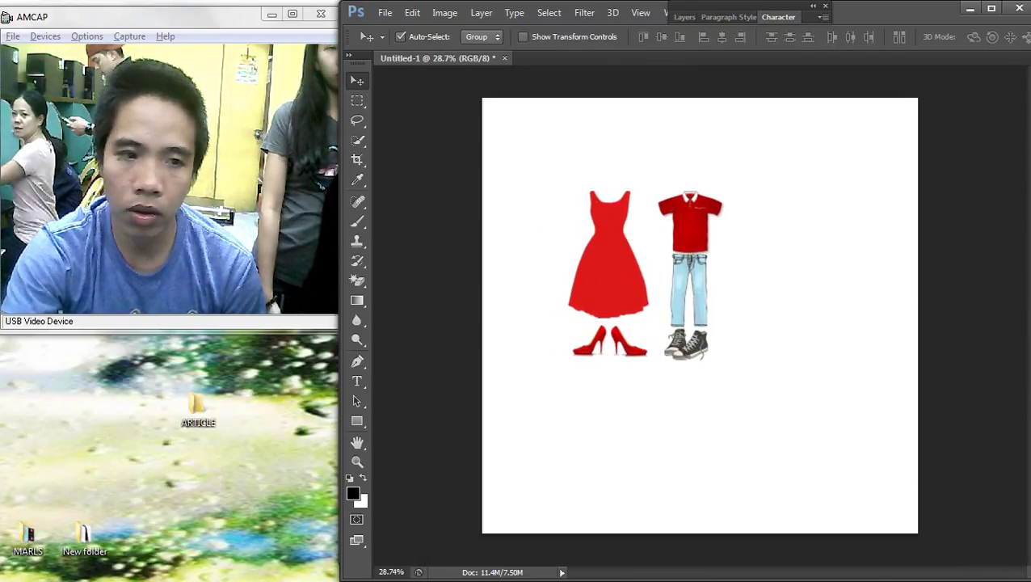
Draw a nearly circular selection enclosing both outfits with the Elliptical Marquee Tool and adjust its position around them
left_click(357, 100)
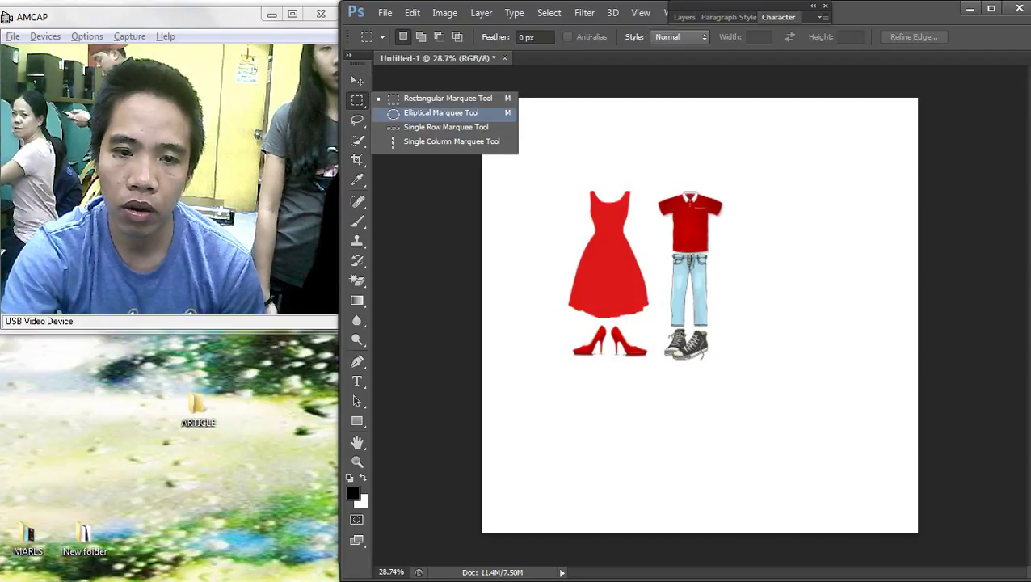
left_click(420, 115)
left_click_drag(559, 202, 784, 409)
left_click_drag(744, 331, 742, 329)
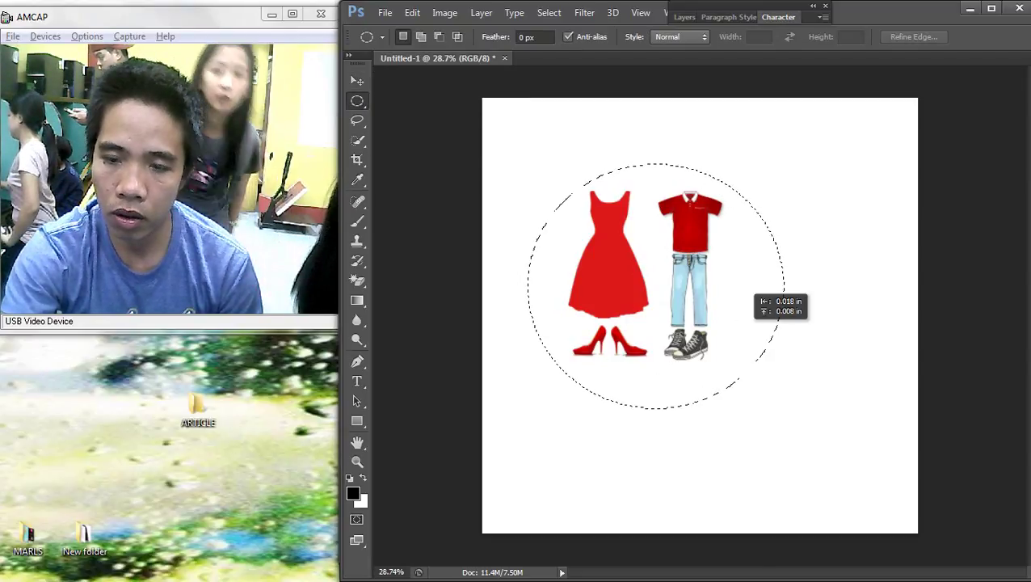
left_click_drag(745, 291, 744, 290)
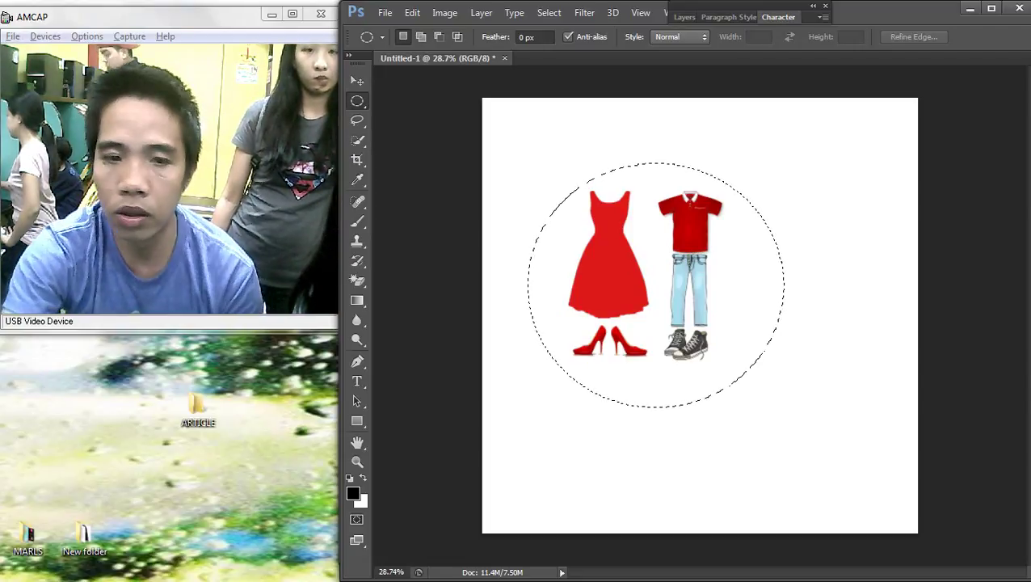
Copy the circular selection from the Background layer onto a new layer
left_click(357, 81)
right_click(791, 182)
left_click(842, 192)
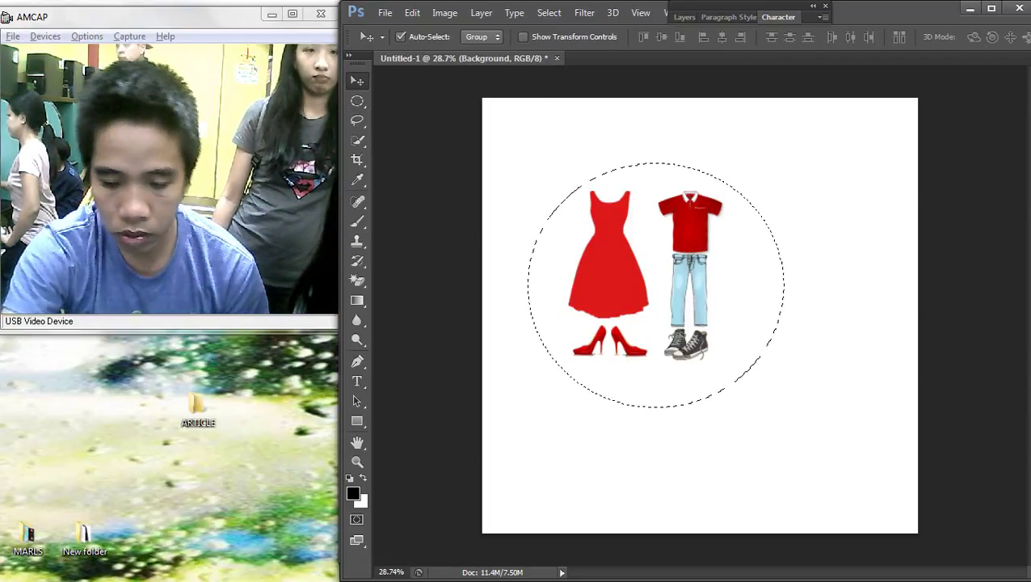
key("ctrl+j")
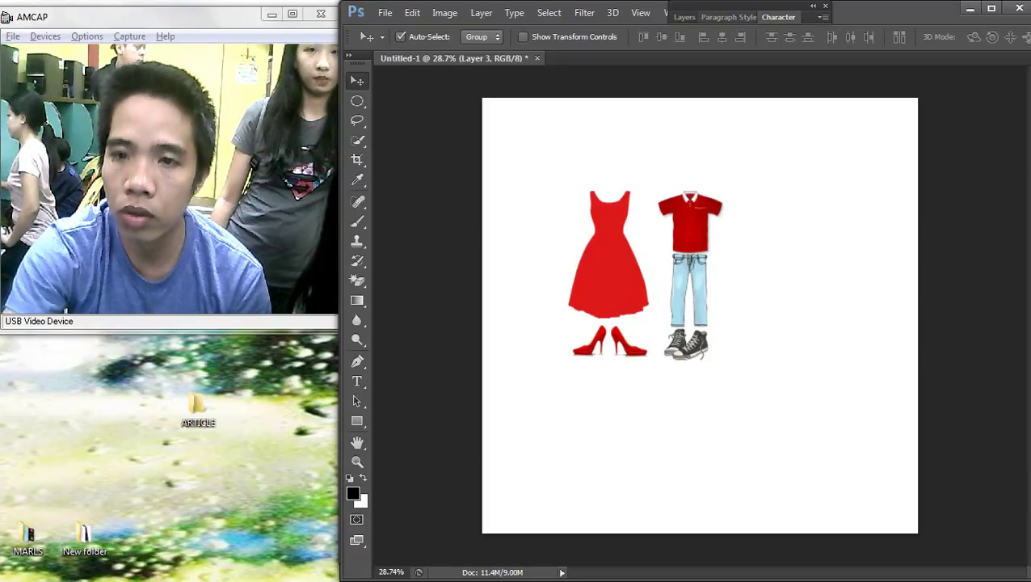
Add a Color Overlay effect to the new circle layer and set its colour to bright yellow
left_click(685, 17)
double_click(780, 281)
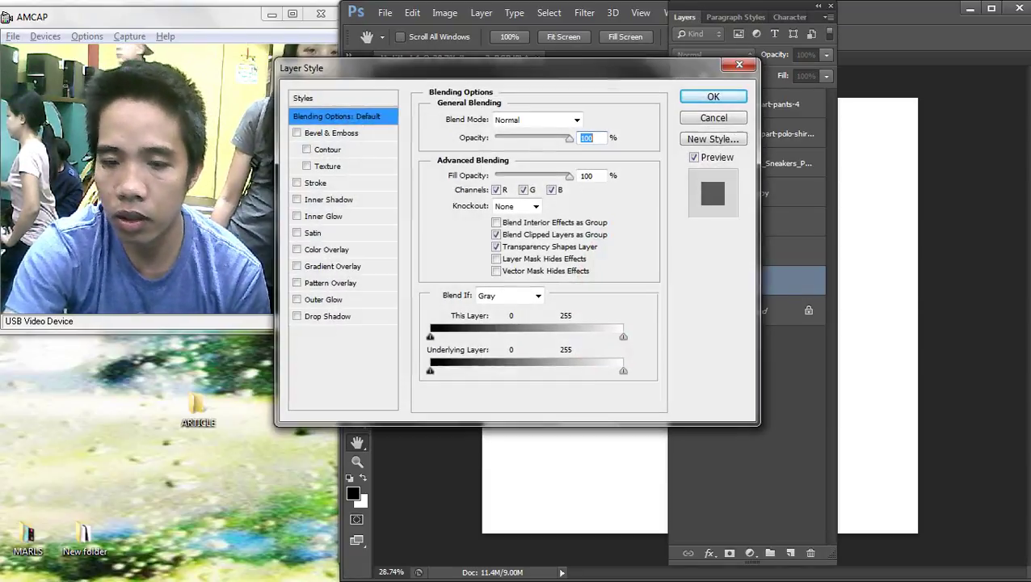
left_click(327, 250)
left_click_drag(363, 67, 574, 216)
left_click(796, 267)
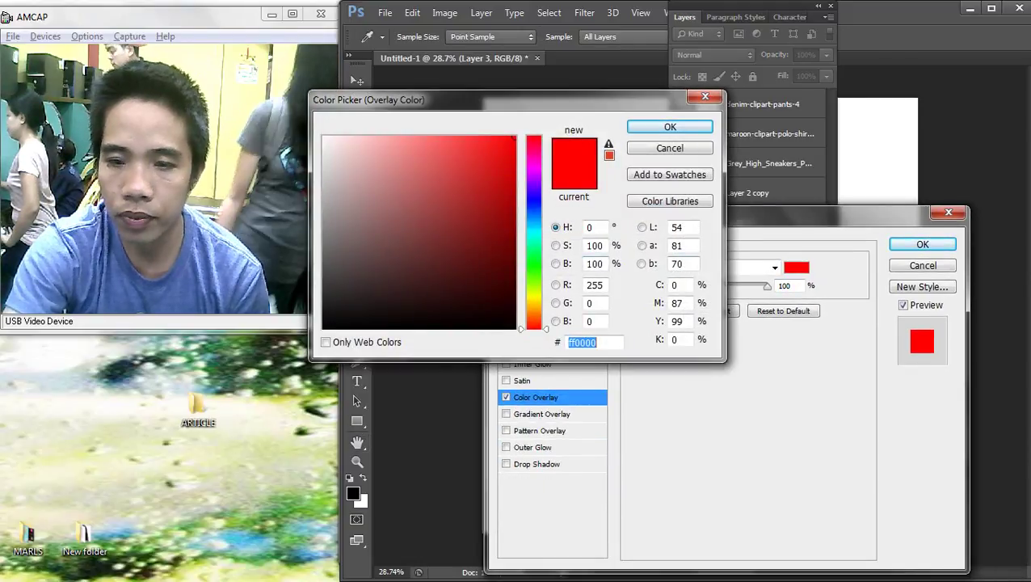
left_click(533, 277)
left_click_drag(533, 277, 533, 295)
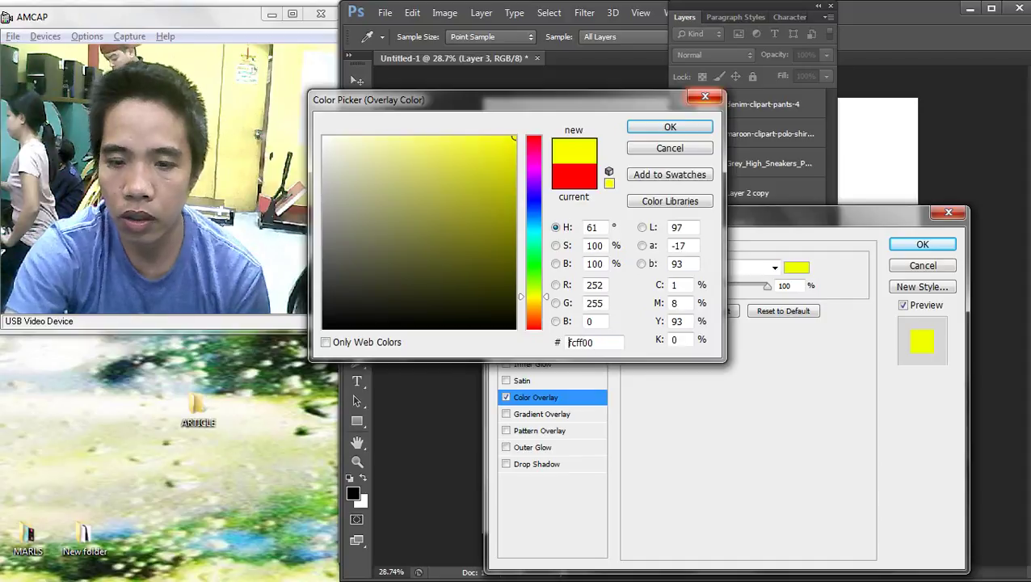
key("Return")
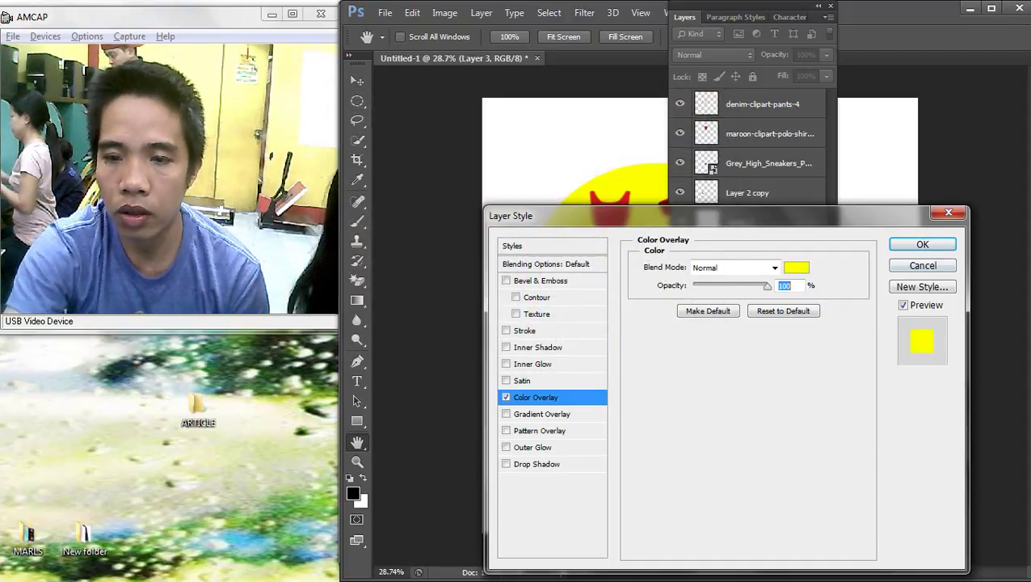
Change the circle's Color Overlay to bright cyan, apply the layer style and collapse the layer list
left_click_drag(565, 216, 676, 78)
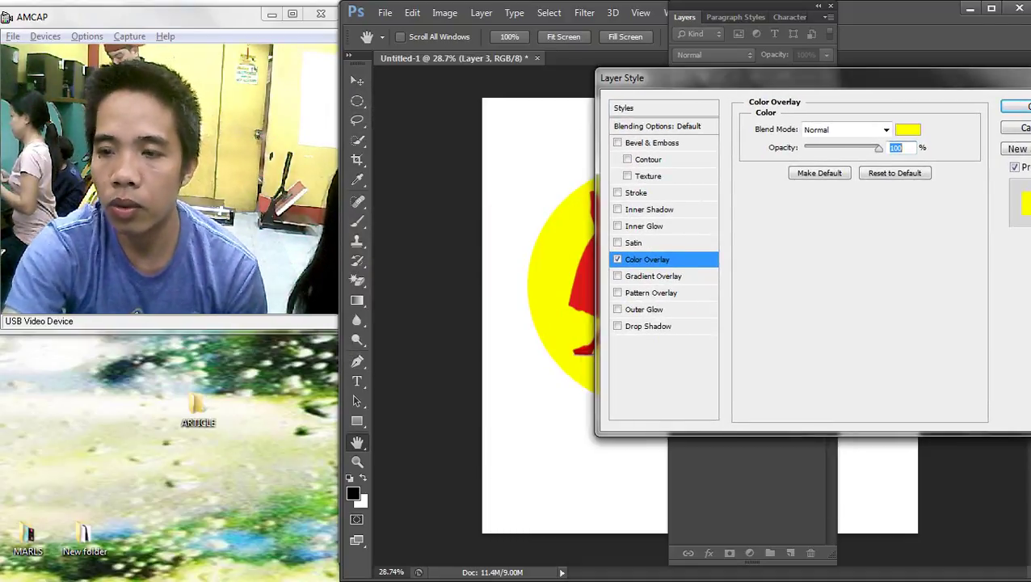
left_click(908, 129)
left_click(534, 222)
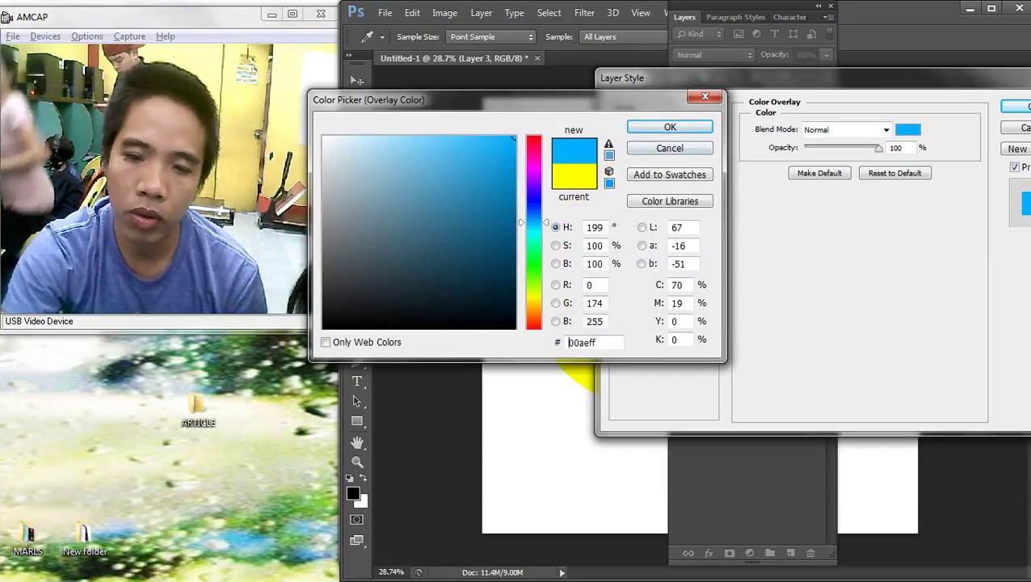
left_click(534, 227)
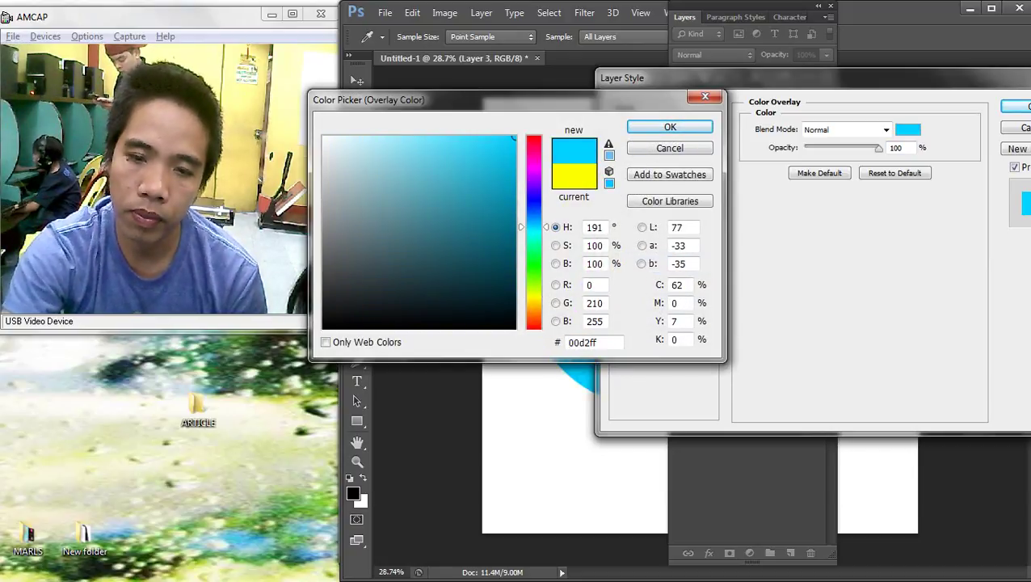
left_click_drag(534, 227, 535, 231)
key("Return")
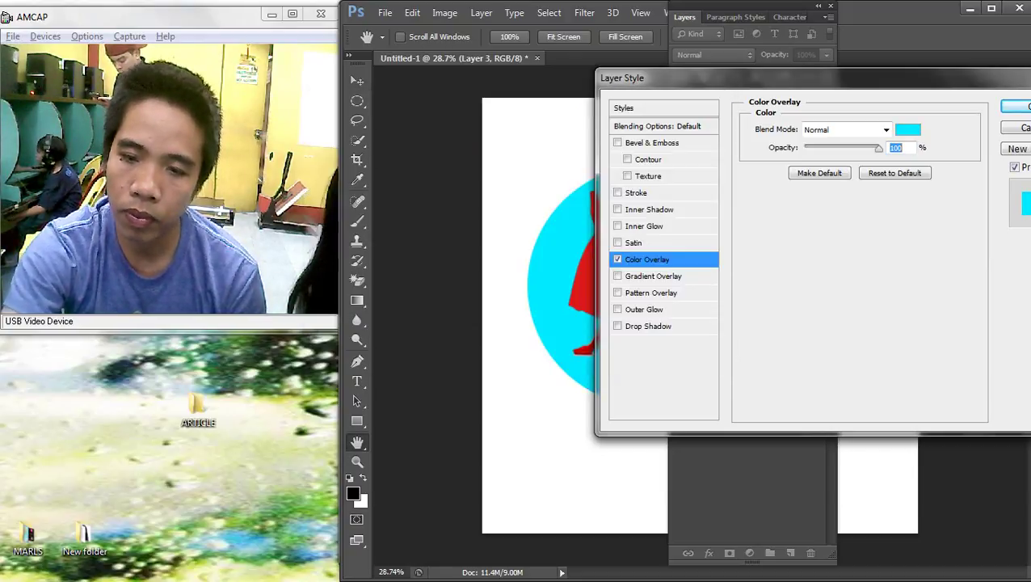
key("Return")
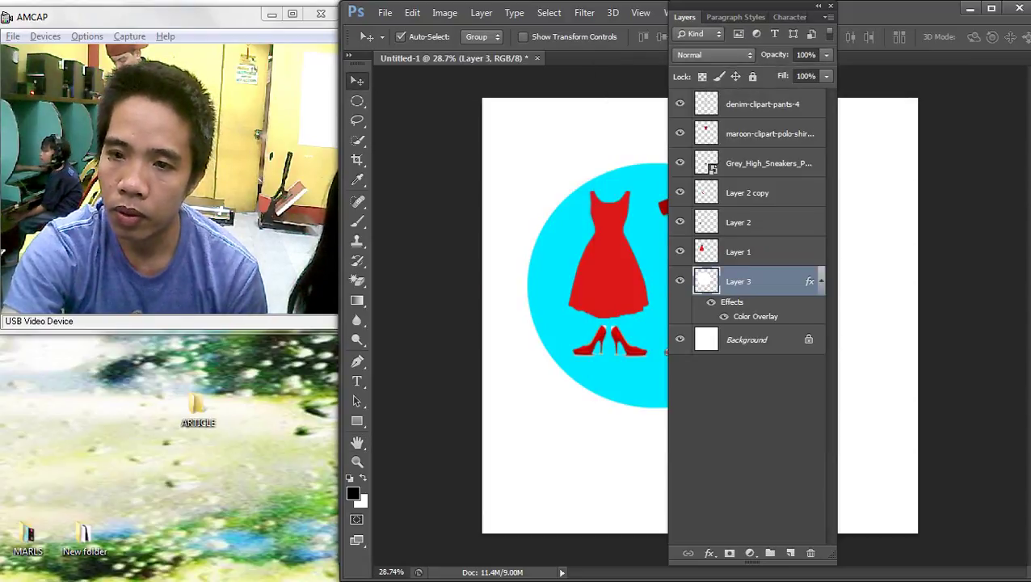
double_click(685, 17)
Try moving the cyan circle away from behind the outfits, and undo the move
scroll(698, 315, "down", 2)
scroll(699, 315, "up", 6)
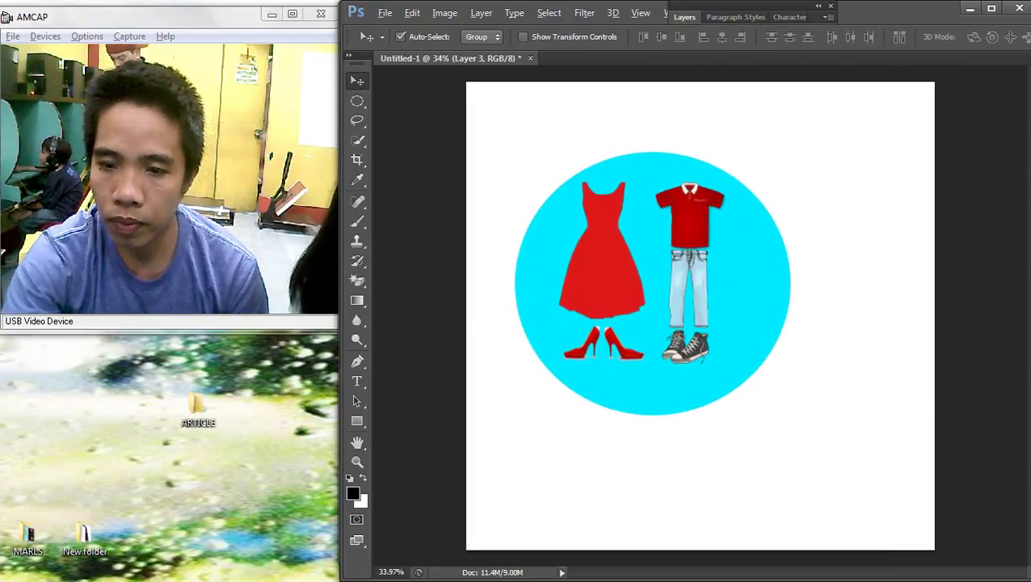
left_click_drag(718, 364, 612, 274)
key("ctrl+z")
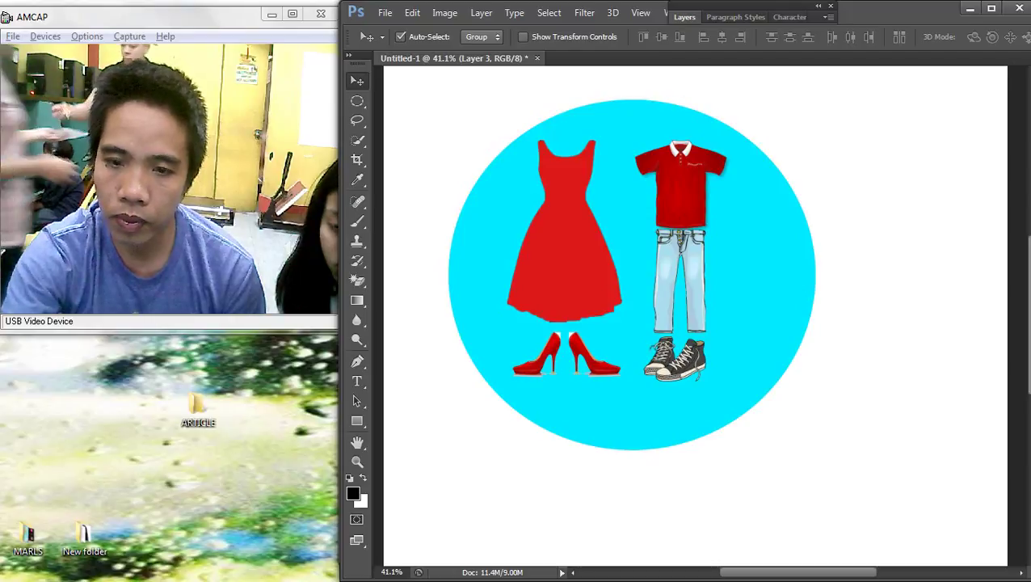
right_click(753, 256)
right_click(789, 222)
left_click_drag(785, 234, 1011, 472)
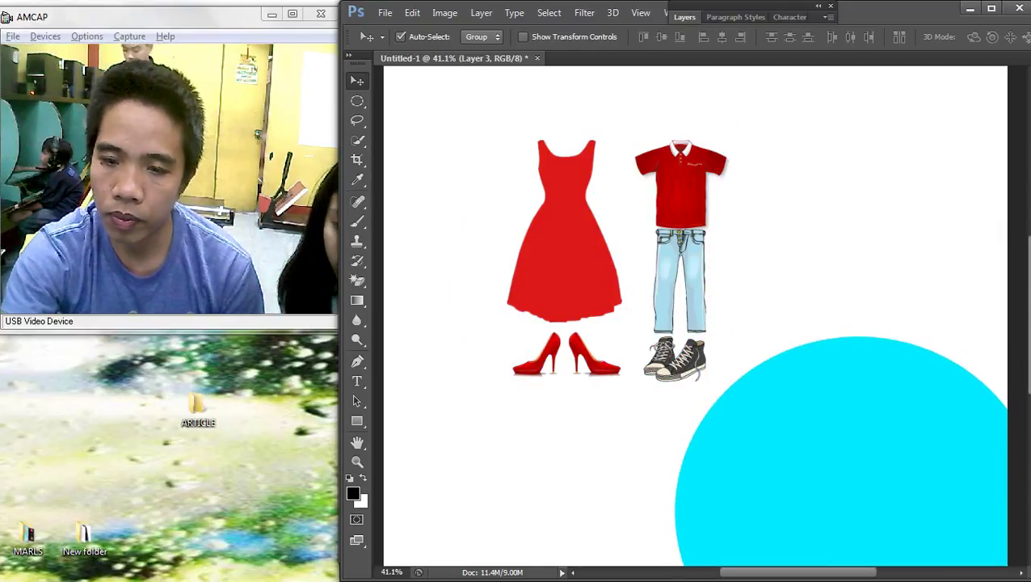
key("ctrl+z")
Scale the cyan circle down with Free Transform to fit more closely around both outfits and nudge it sideways
right_click(765, 282)
left_click(796, 294)
key("ctrl+t")
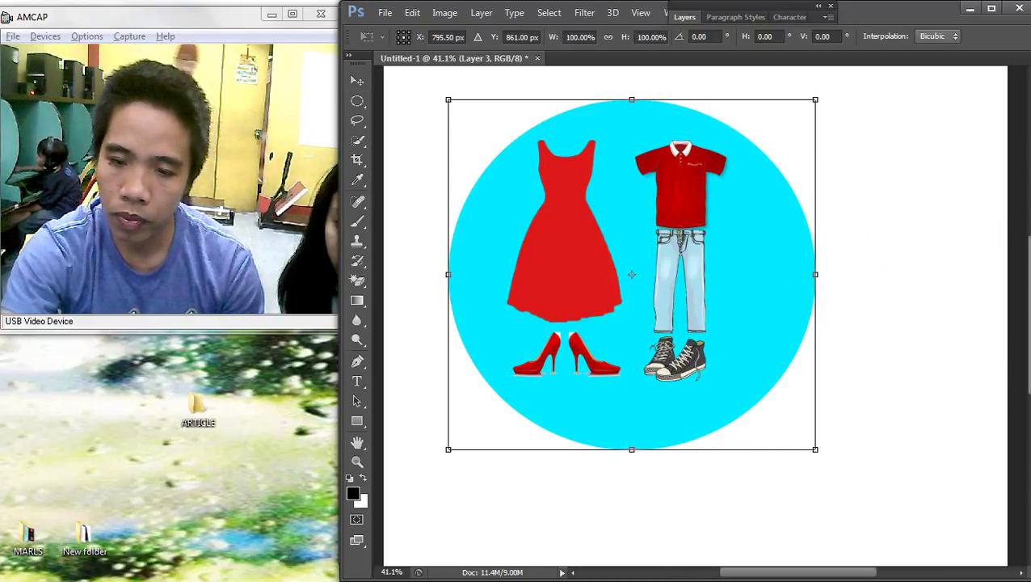
left_click_drag(815, 449, 762, 396)
mouse_move(721, 259)
left_mouse_down()
mouse_move(740, 277)
mouse_move(724, 279)
left_mouse_up()
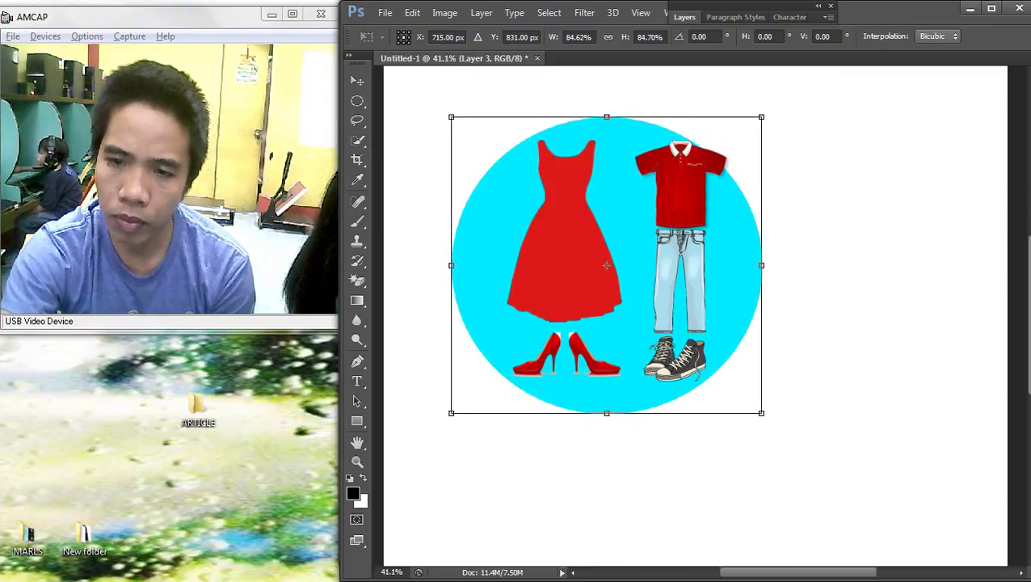
left_click_drag(761, 117, 774, 105)
key("Return")
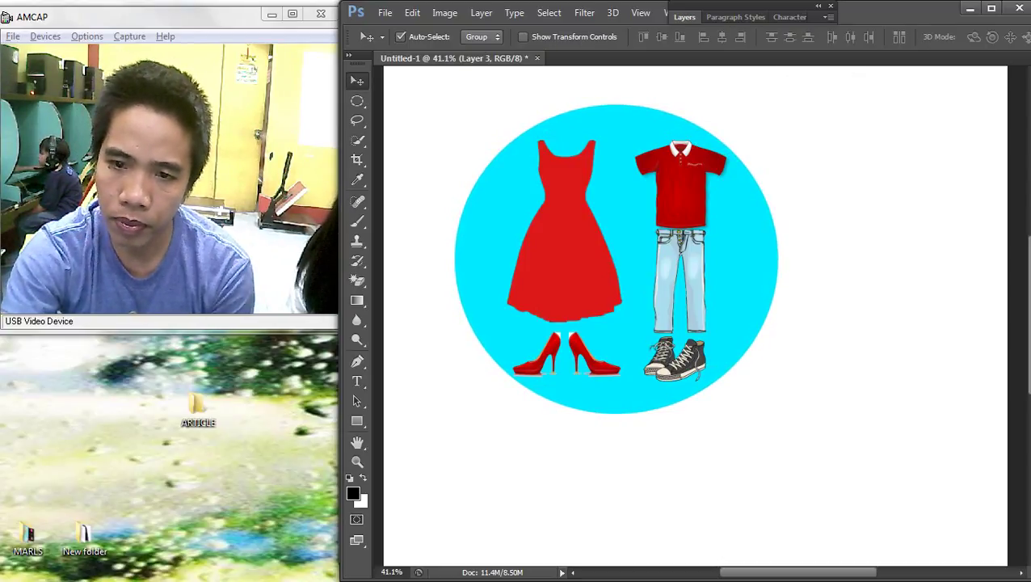
key("shift+Left")
Erase the white patch behind the upper heel of the left red shoe on Layer 2 with the Magic Eraser at tolerance 32
scroll(538, 371, "up", 9)
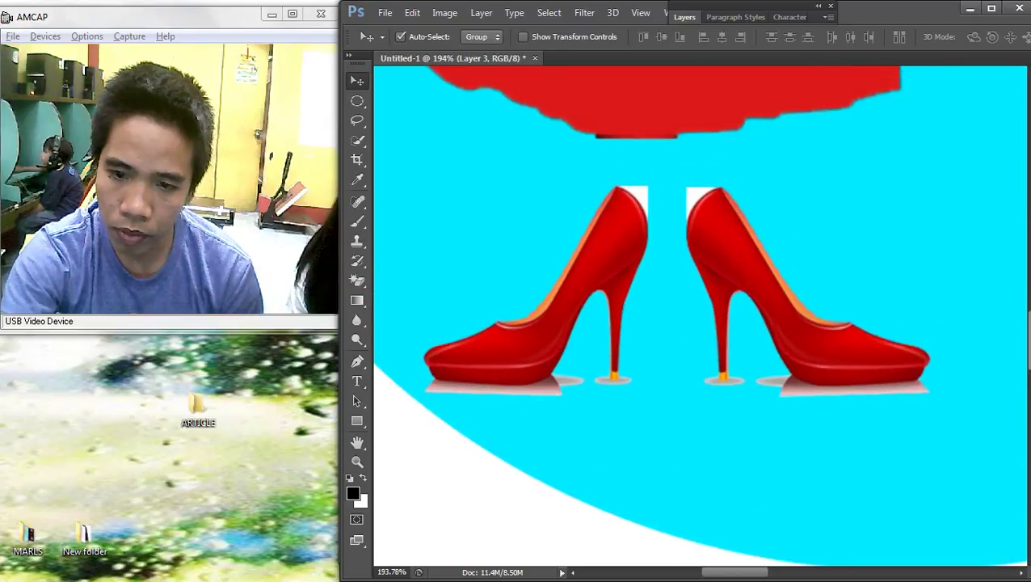
right_click(618, 264)
left_click(646, 275)
left_click(357, 279)
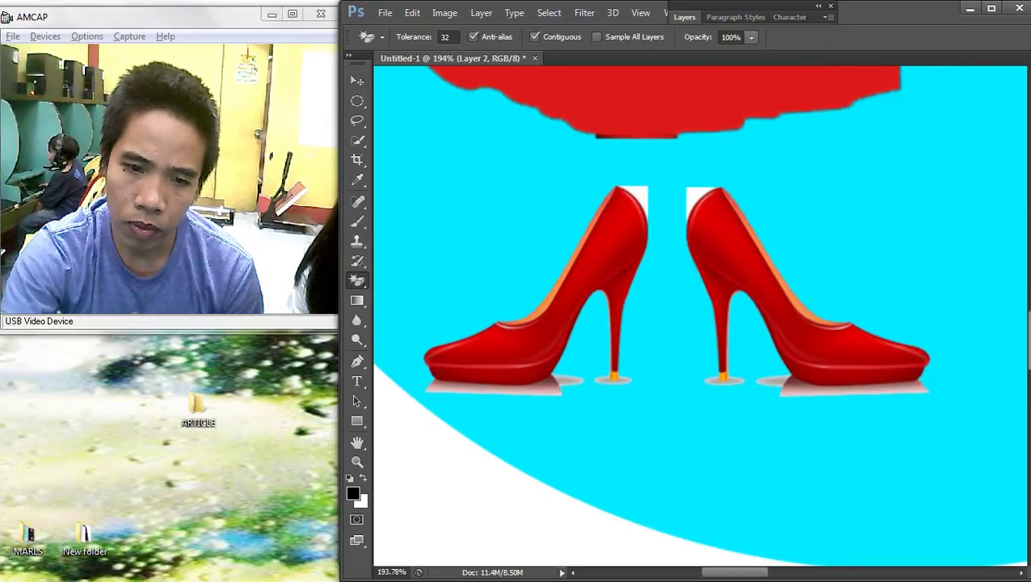
scroll(646, 194, "up", 1)
left_click(631, 196)
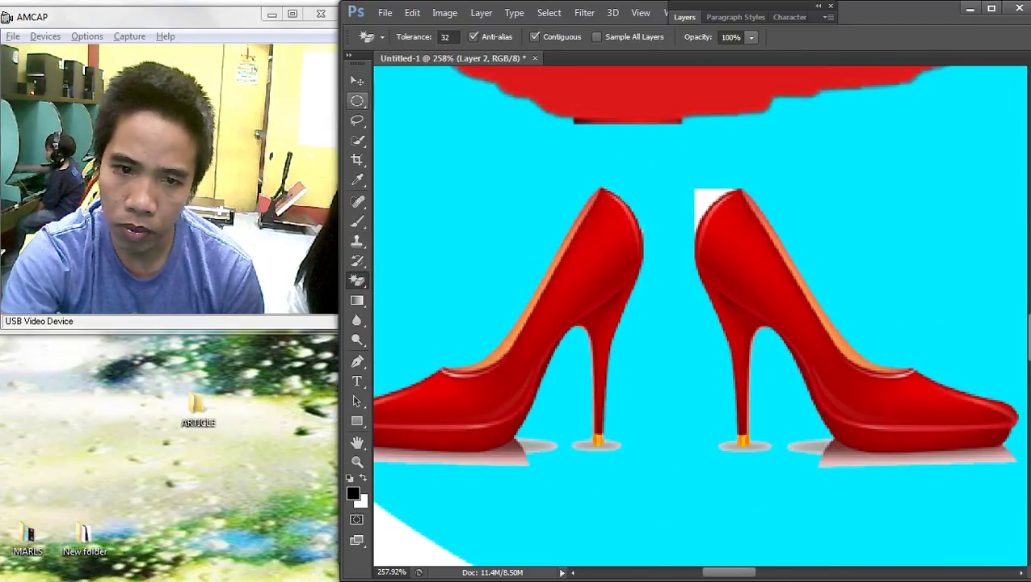
Erase the white patch behind the right red shoe's heel and the pale reflection under its sole on Layer 2 copy with the Magic Eraser
key("v")
right_click(725, 239)
left_click(753, 251)
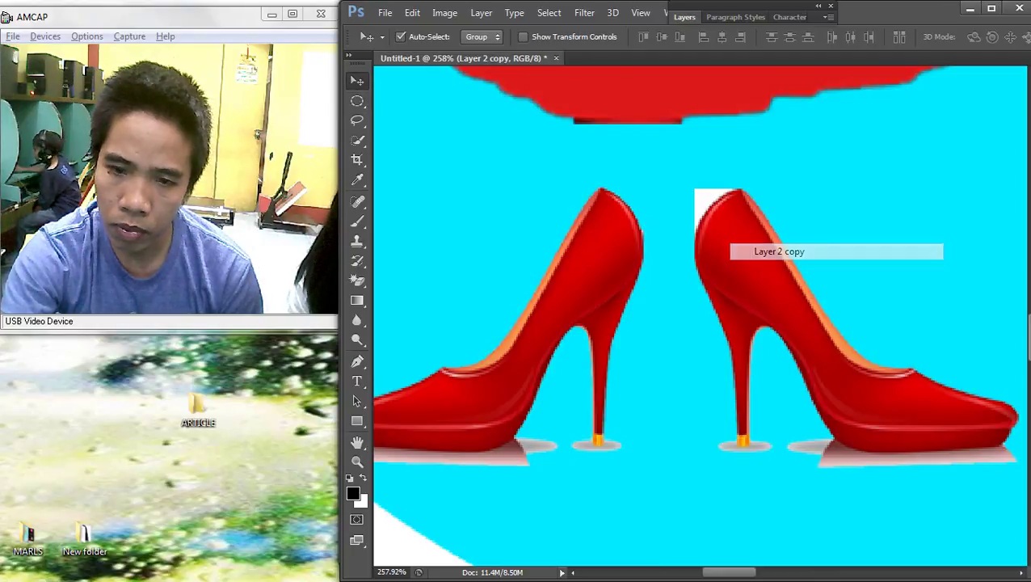
left_click(357, 280)
left_click(706, 199)
scroll(693, 334, "down", 5)
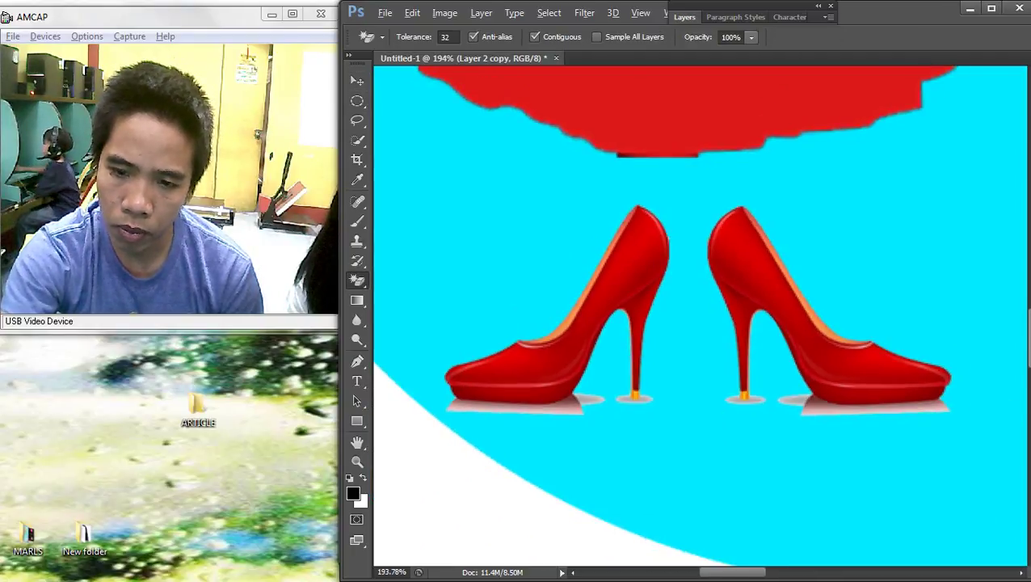
scroll(771, 379, "up", 5)
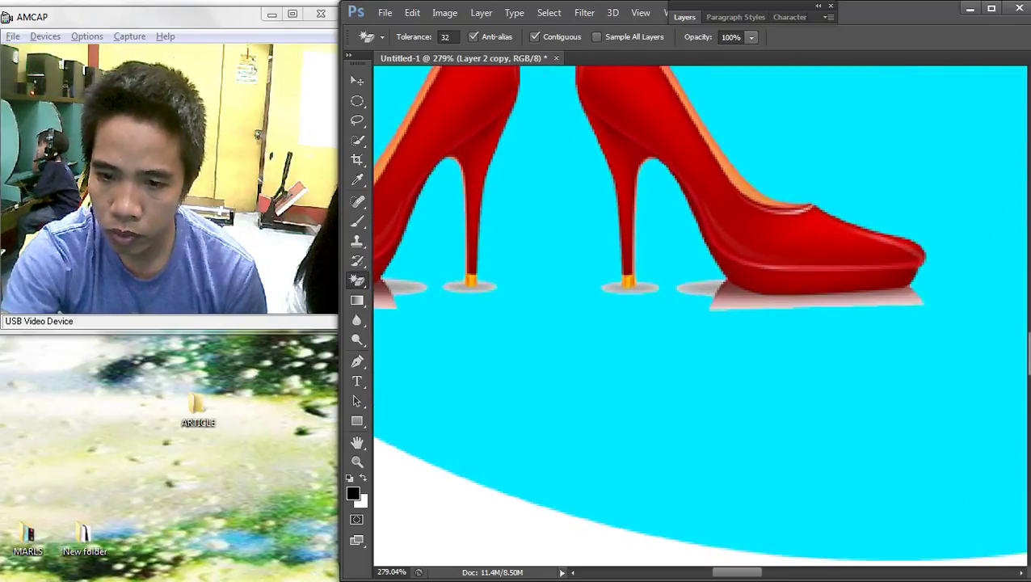
left_click(814, 303)
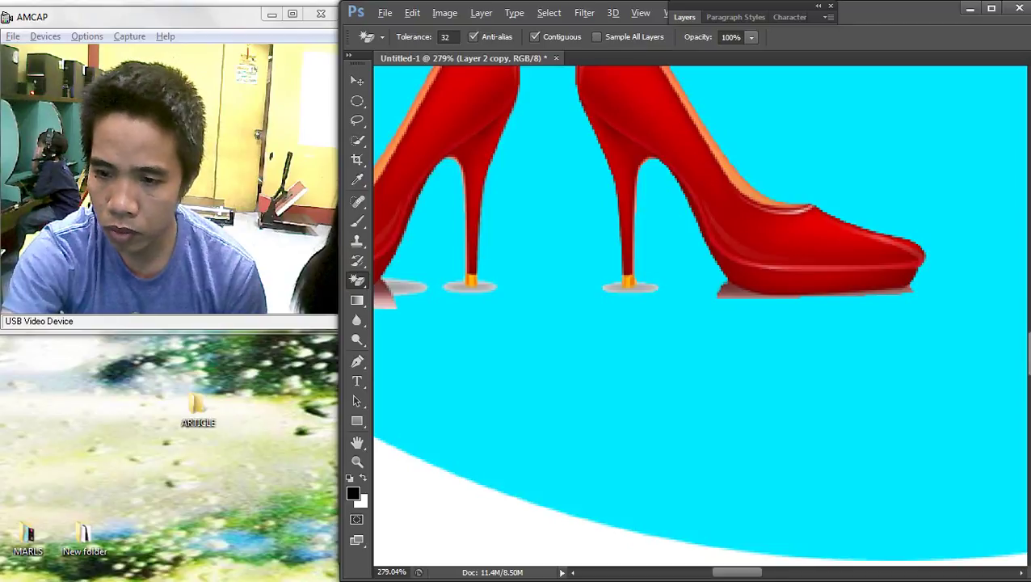
Erase the pale reflection beneath the left red shoe's sole on Layer 2 with the Magic Eraser at tolerance 32
scroll(795, 316, "down", 3)
scroll(643, 303, "up", 2)
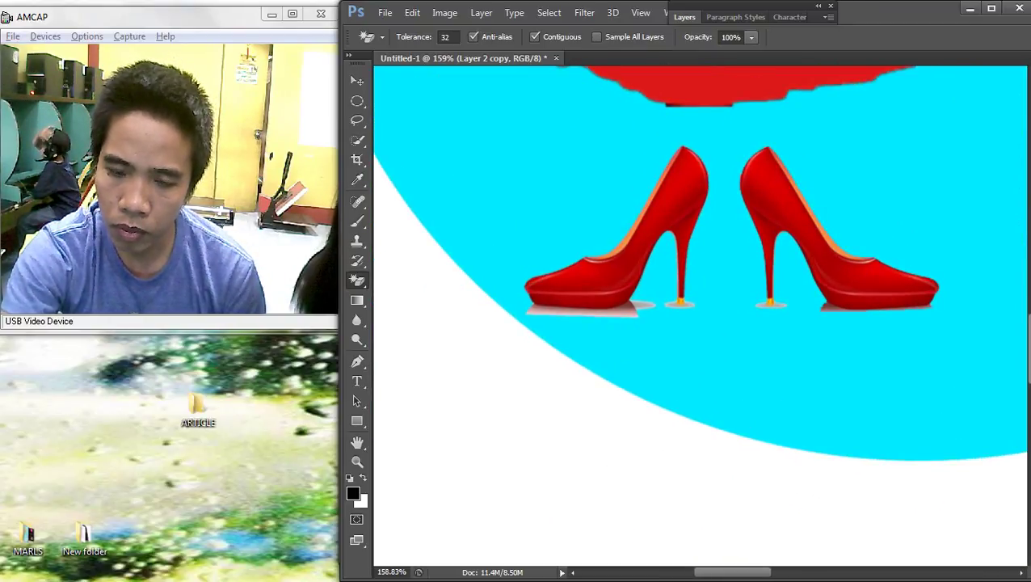
key("v")
right_click(618, 194)
right_click(669, 173)
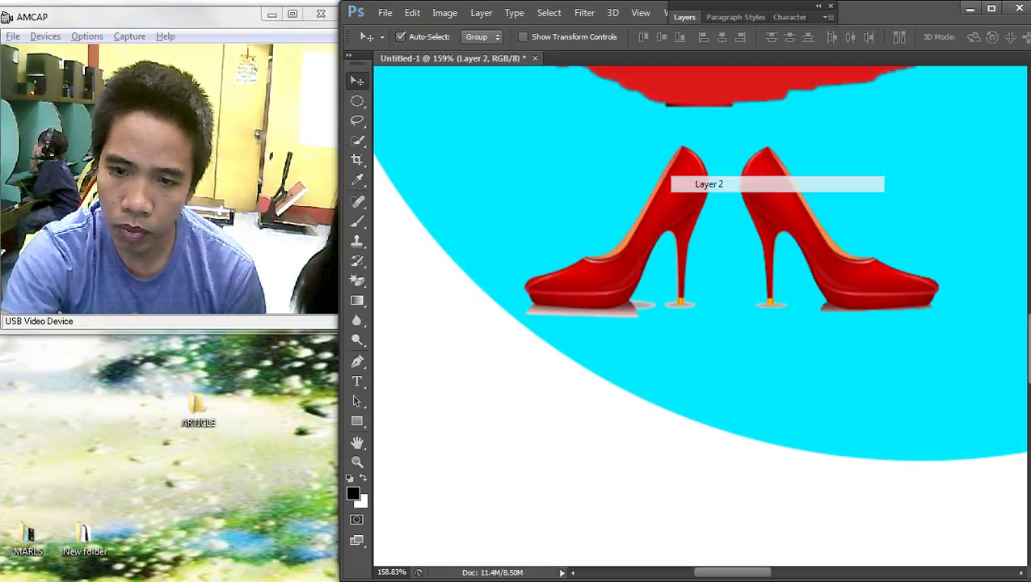
left_click(703, 182)
key("s")
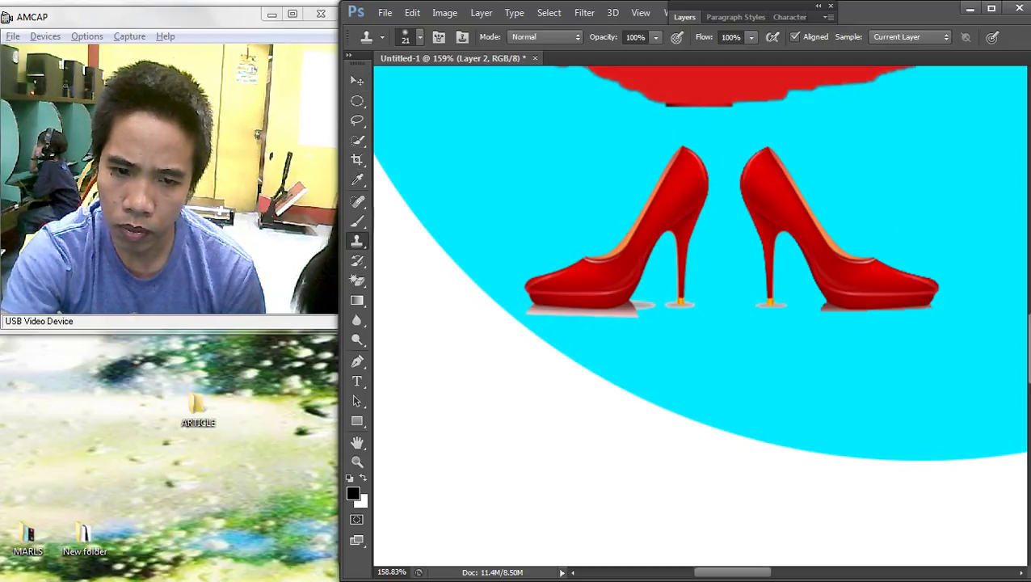
right_click(358, 281)
left_click(435, 307)
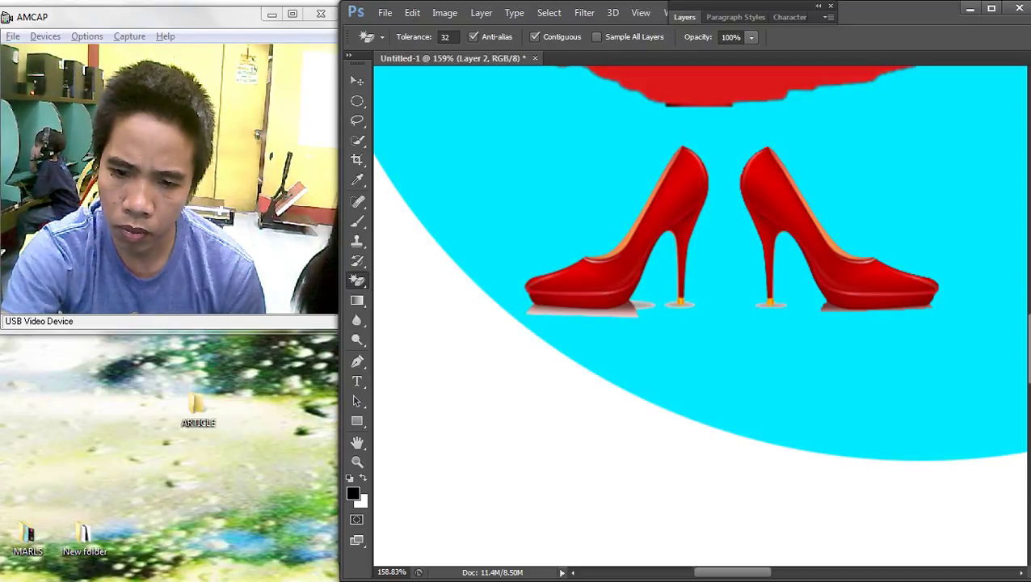
left_click(582, 314)
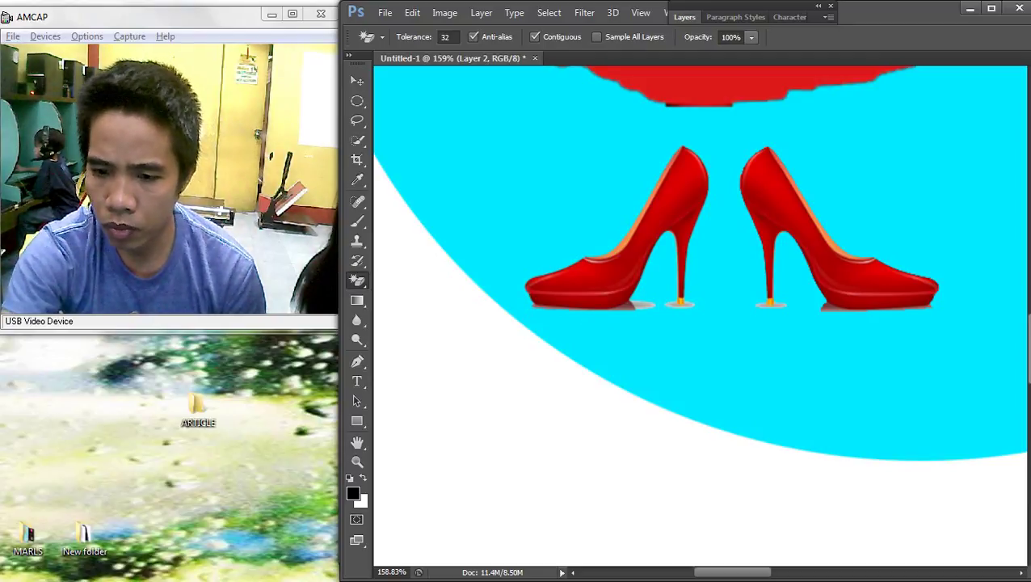
Duplicate the cyan circle behind the outfits and offset the copy slightly to the right of the original
scroll(800, 311, "down", 15)
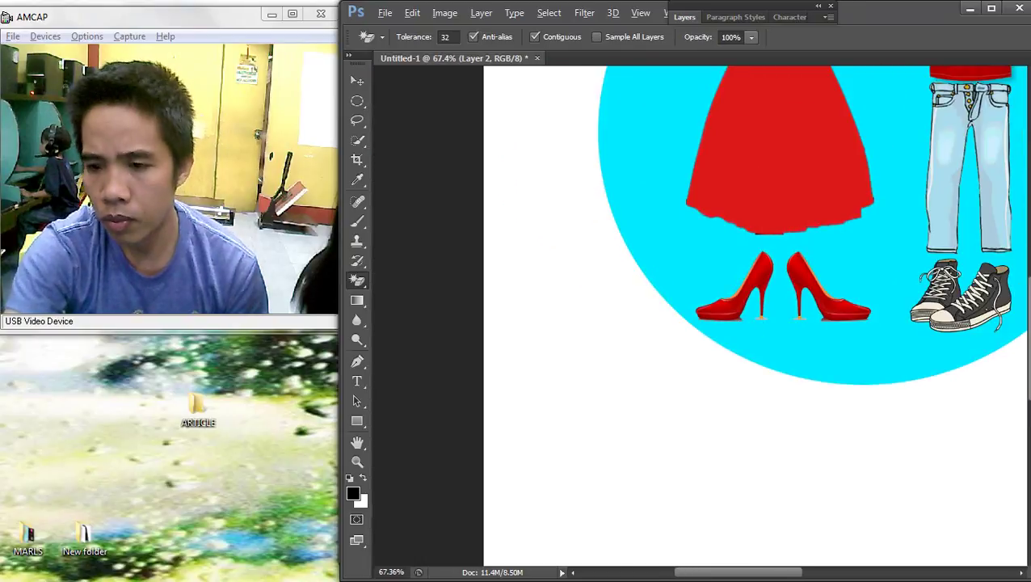
scroll(800, 311, "up", 4)
key("v")
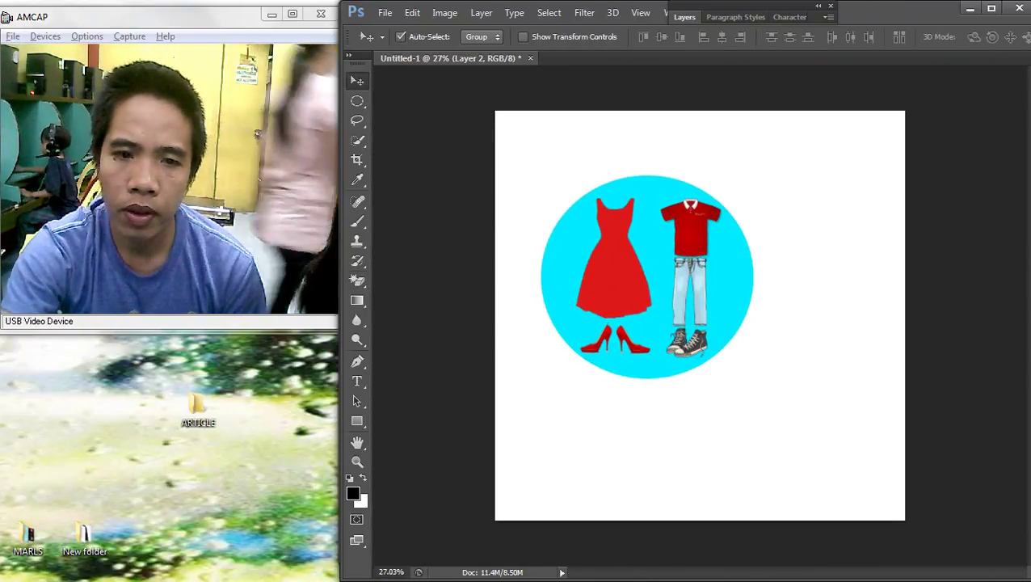
scroll(746, 326, "up", 4)
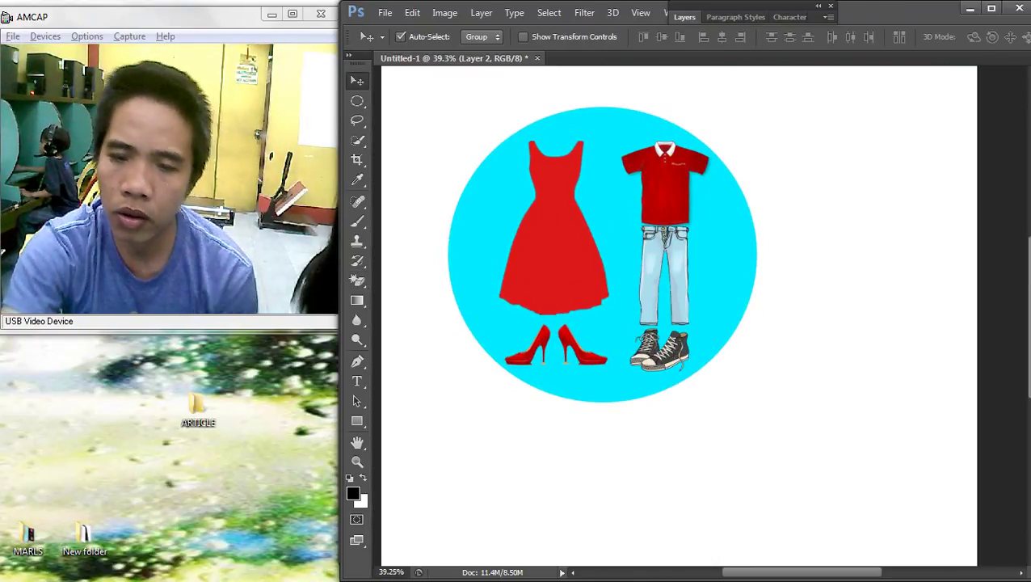
scroll(744, 326, "down", 4)
right_click(725, 255)
left_click(741, 265)
left_click_drag(738, 261, 743, 261)
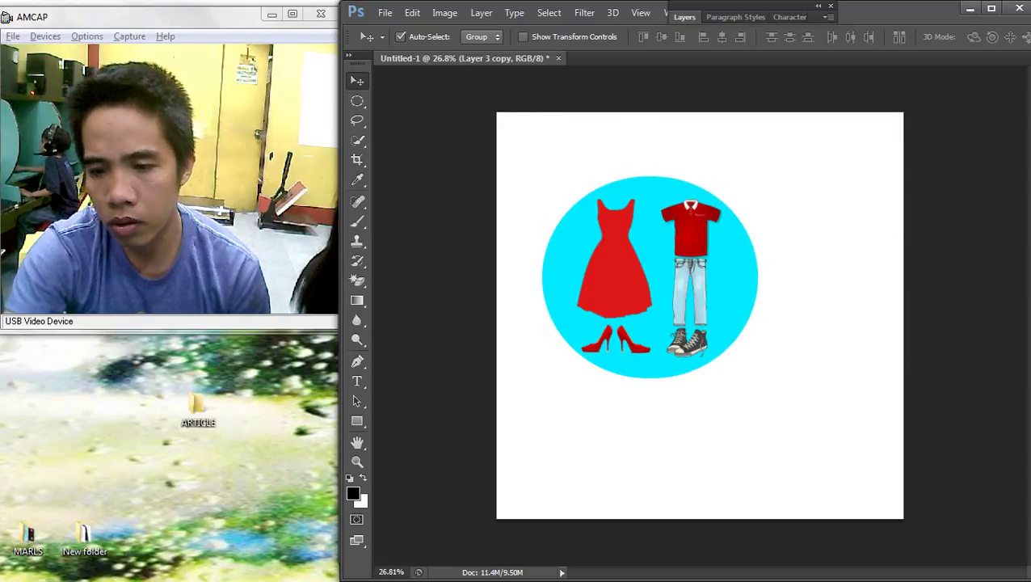
Leave Free Transform on the duplicated circle without applying changes and expand the layer list
key("ctrl+t")
key("Escape")
left_click(684, 17)
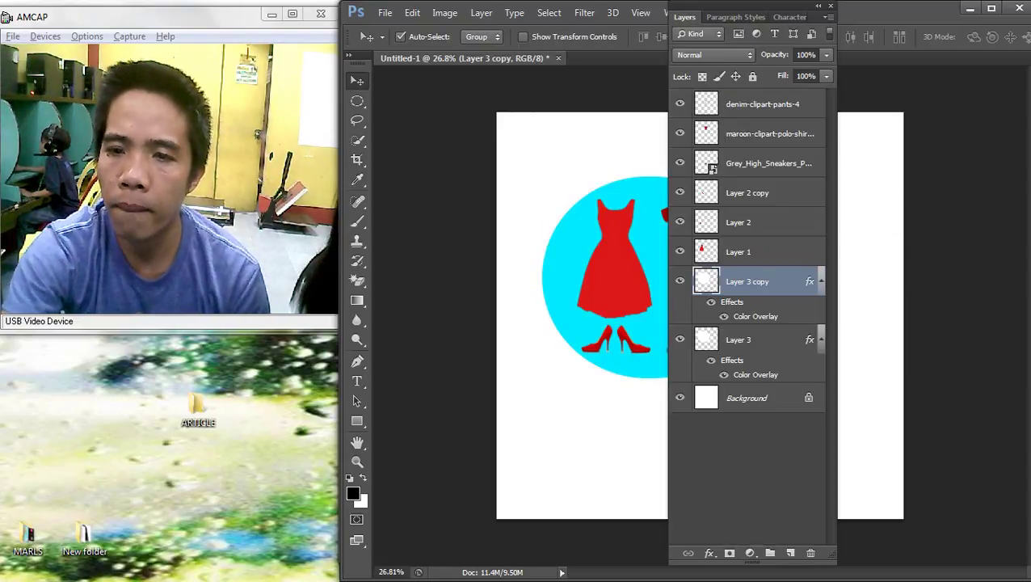
Set the colour overlay of Layer 3 copy to blue #0084ff
double_click(706, 282)
left_click(647, 259)
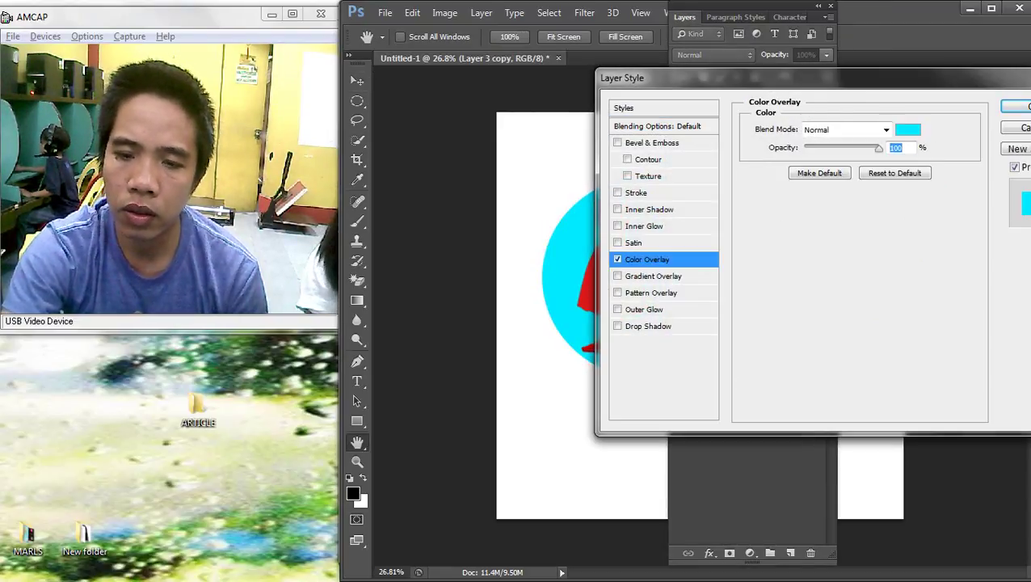
left_click(909, 129)
left_click(534, 216)
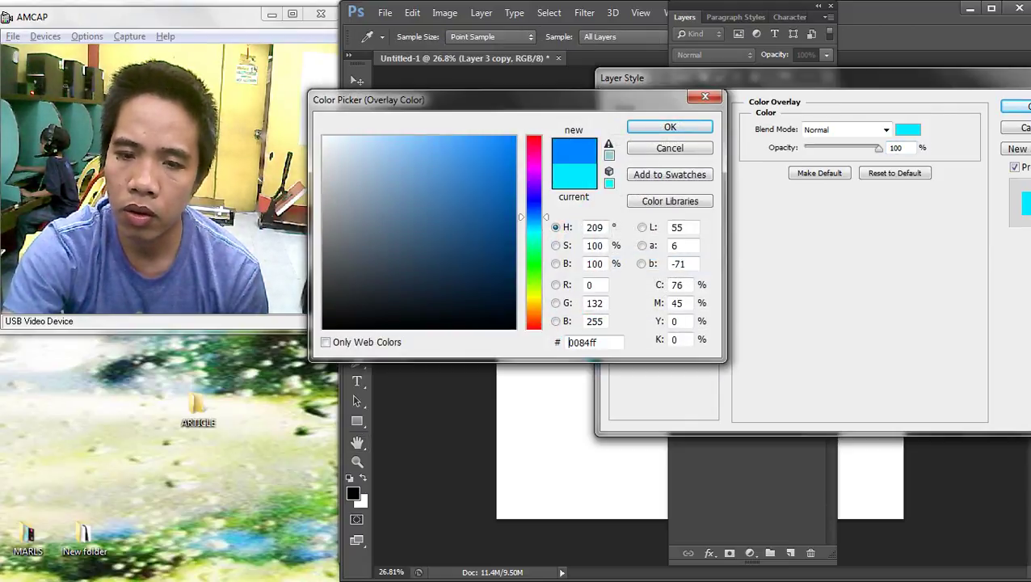
left_click(669, 127)
key("Return")
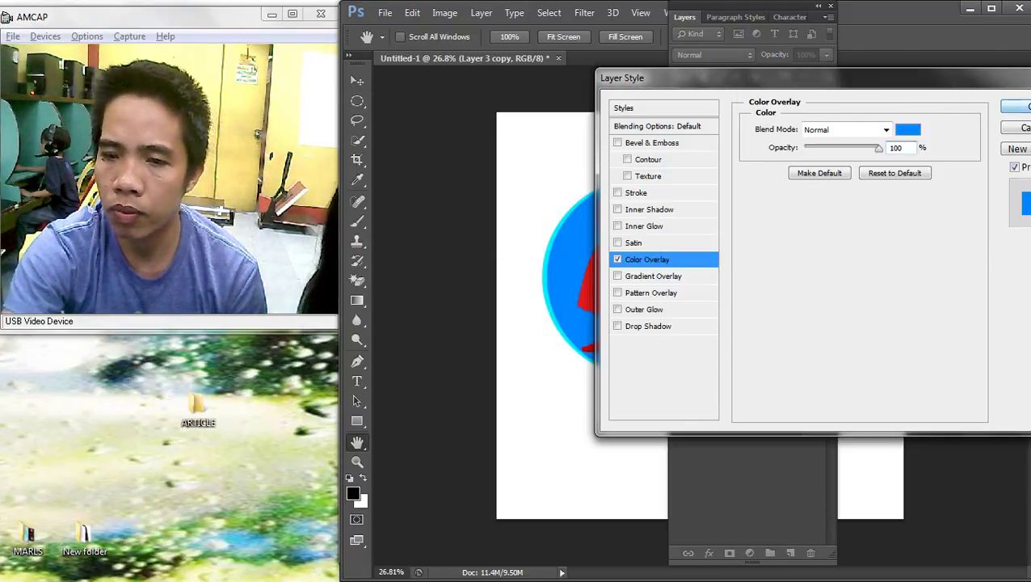
key("Return")
double_click(685, 16)
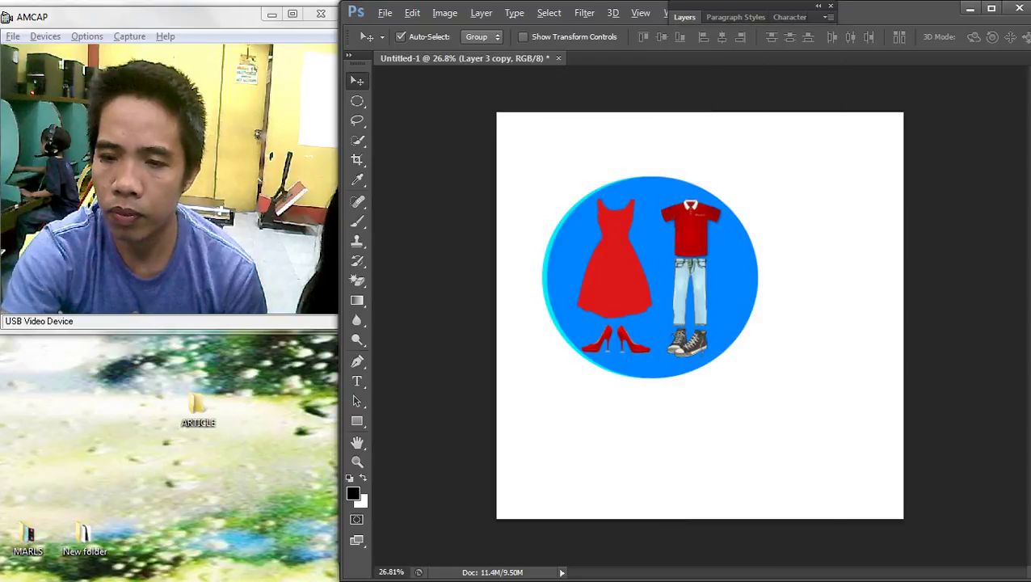
Enlarge the cyan circle on Layer 3 to about 122% and centre it behind the blue circle as an even ring
scroll(750, 211, "up", 3)
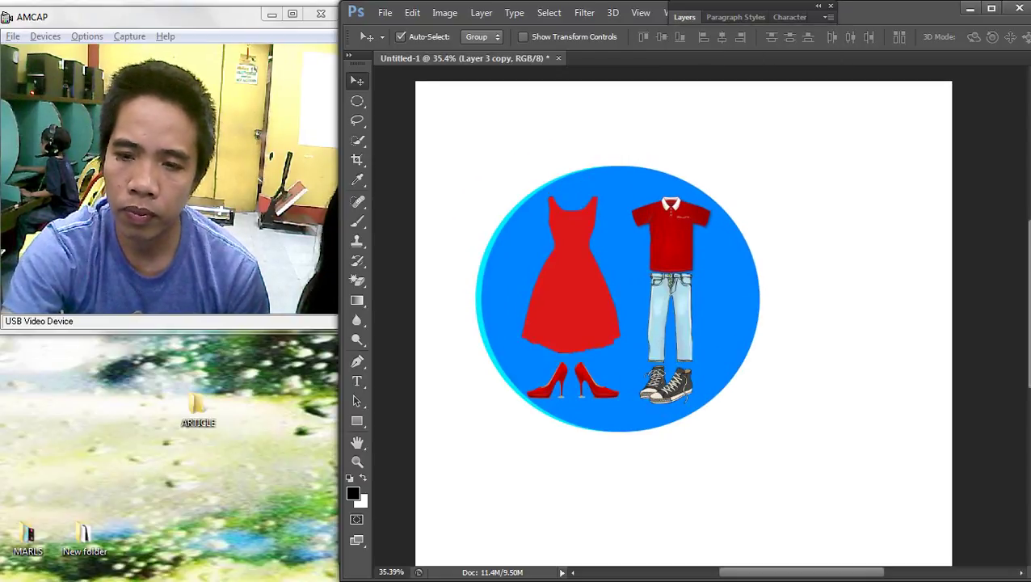
scroll(497, 118, "up", 1)
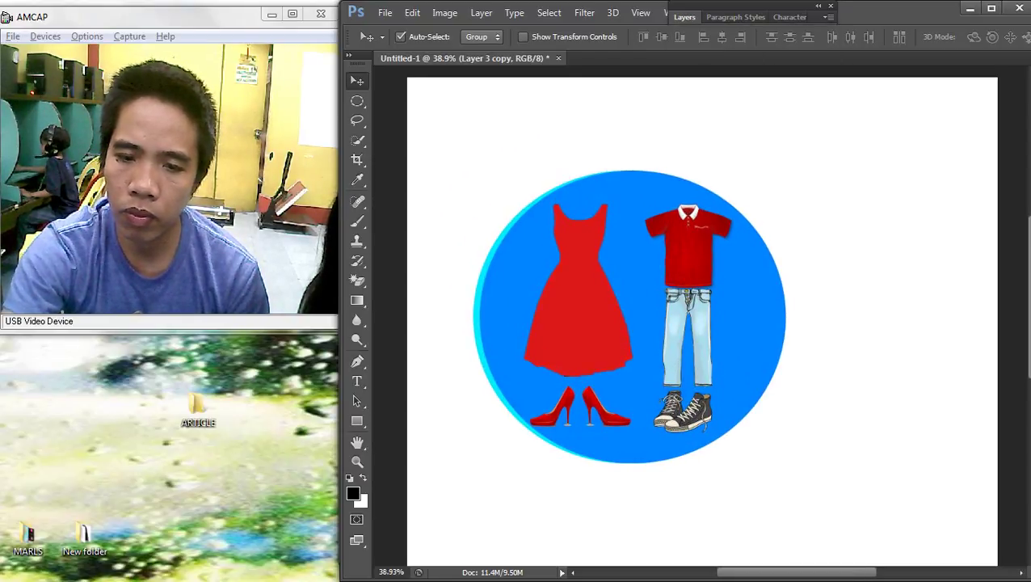
key("ctrl+e")
key("ctrl+t")
left_click_drag(778, 171, 800, 149)
left_click_drag(800, 462, 847, 508)
left_click_drag(791, 407, 764, 395)
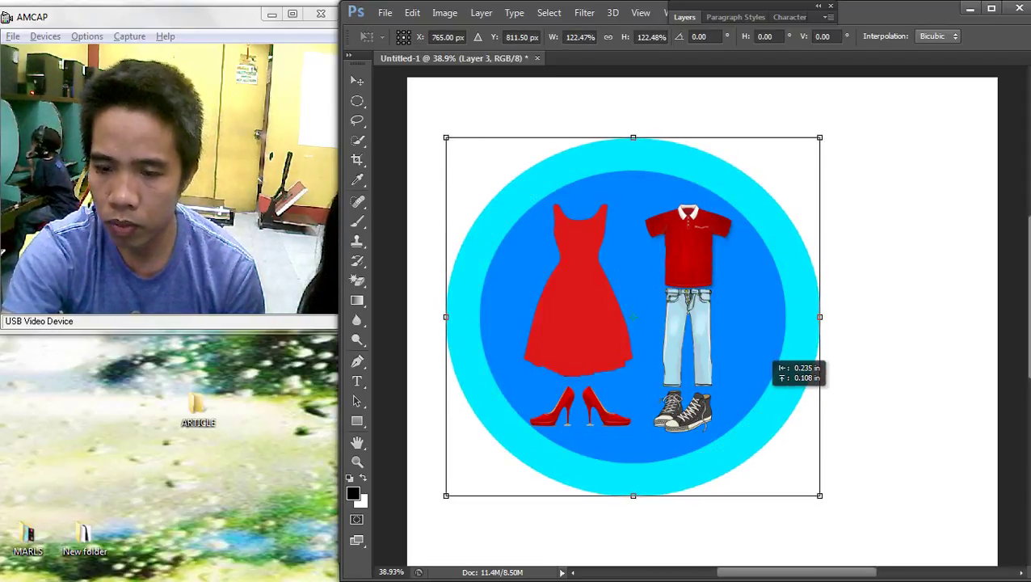
key("Return")
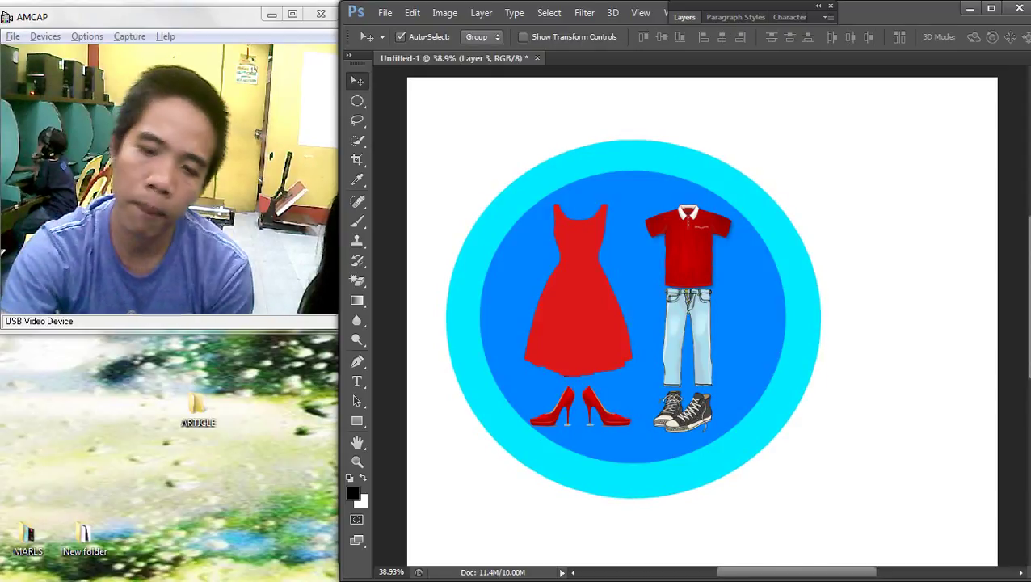
Fine-tune the cyan outer circle's scale to about 101% to even out the ring around the blue circle
scroll(687, 324, "down", 3)
scroll(687, 324, "up", 3)
key("ctrl+t")
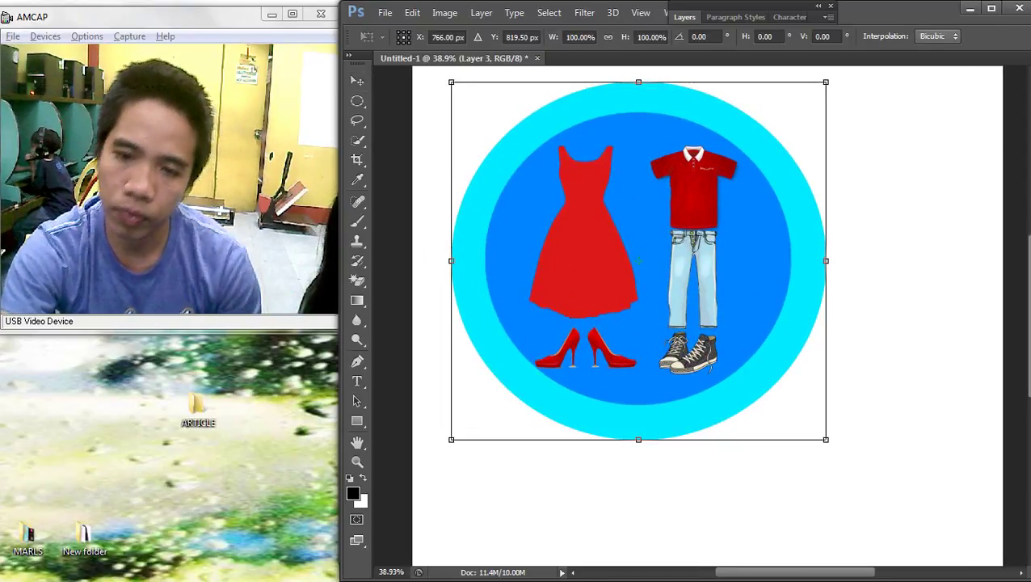
scroll(687, 323, "down", 3)
left_click_drag(507, 141, 503, 137)
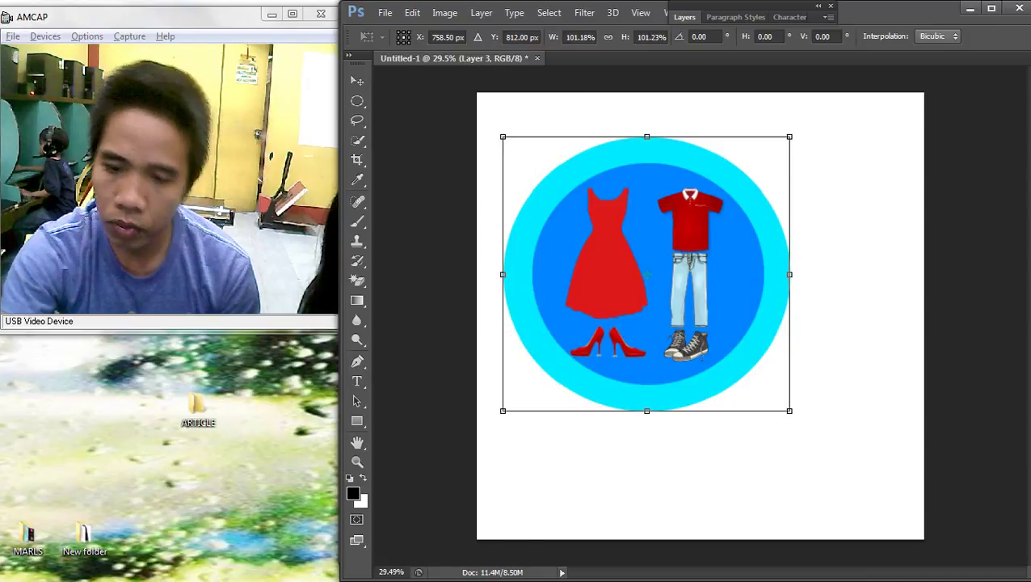
key("Return")
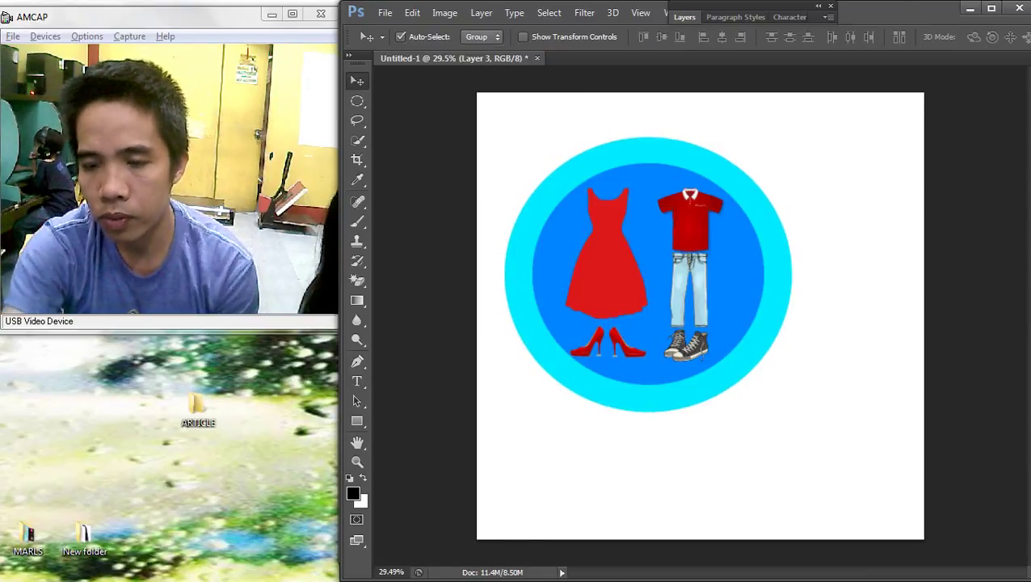
key("ctrl+0")
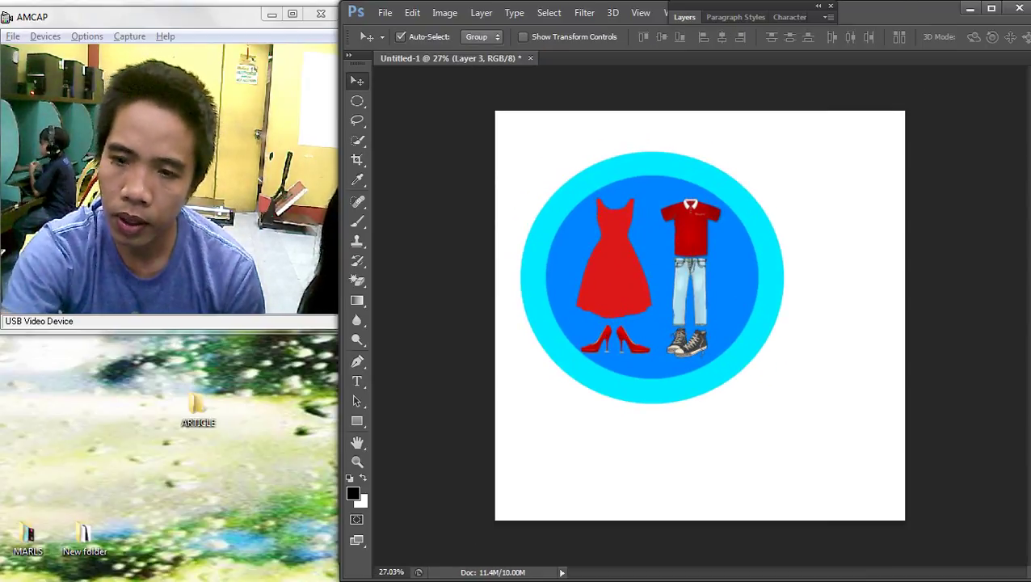
Set the image's document size to 10 by 10 inches
right_click(809, 175)
left_click(848, 187)
scroll(848, 187, "down", 3)
left_click(444, 13)
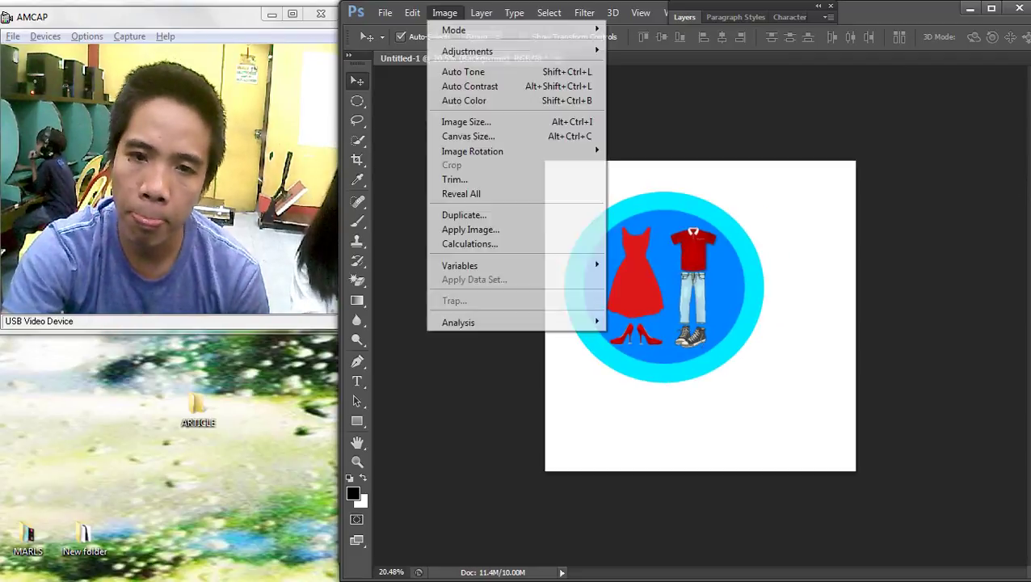
left_click(466, 121)
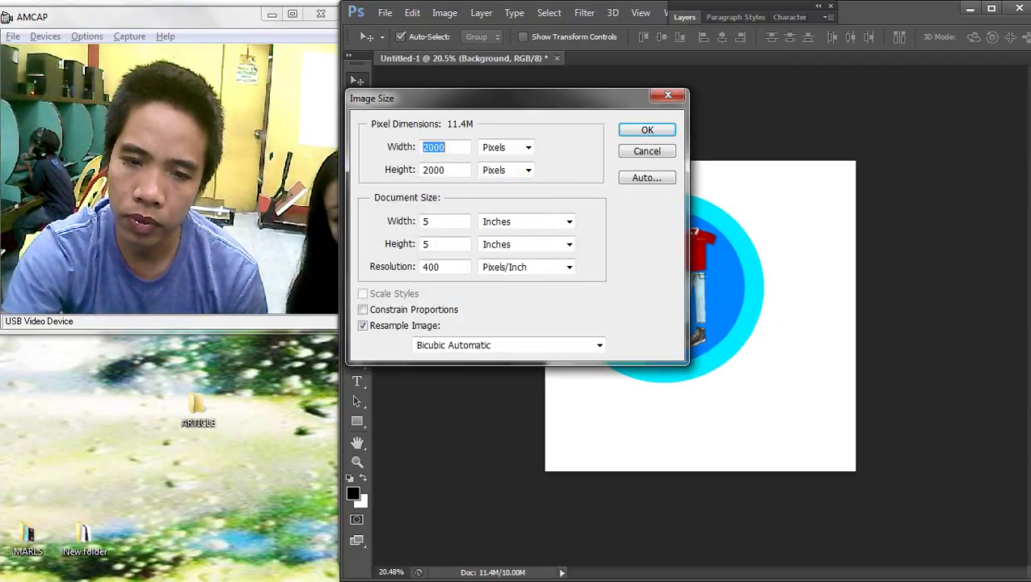
key("Tab")
key("Tab")
type("10")
key("Tab")
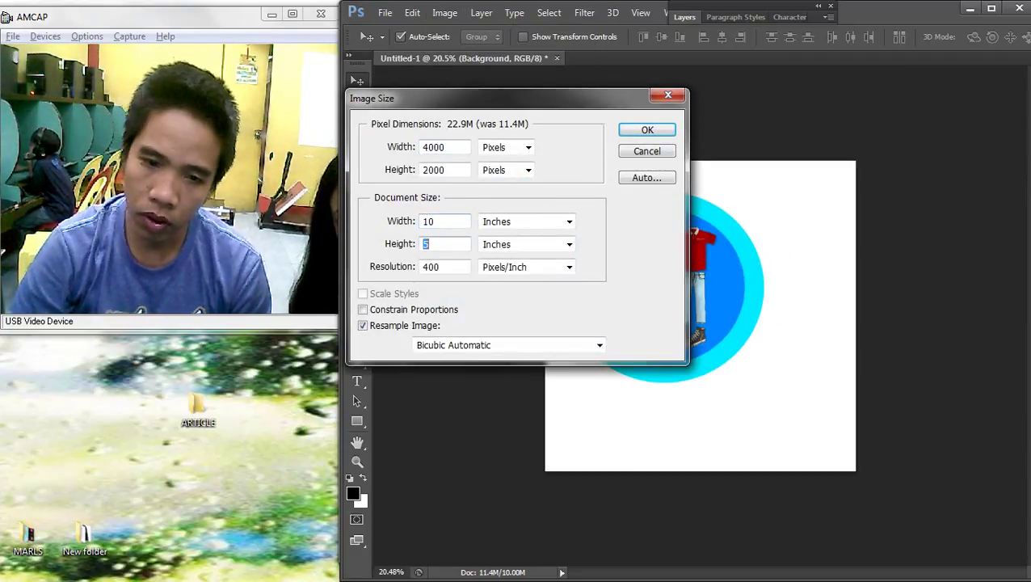
type("10")
key("Return")
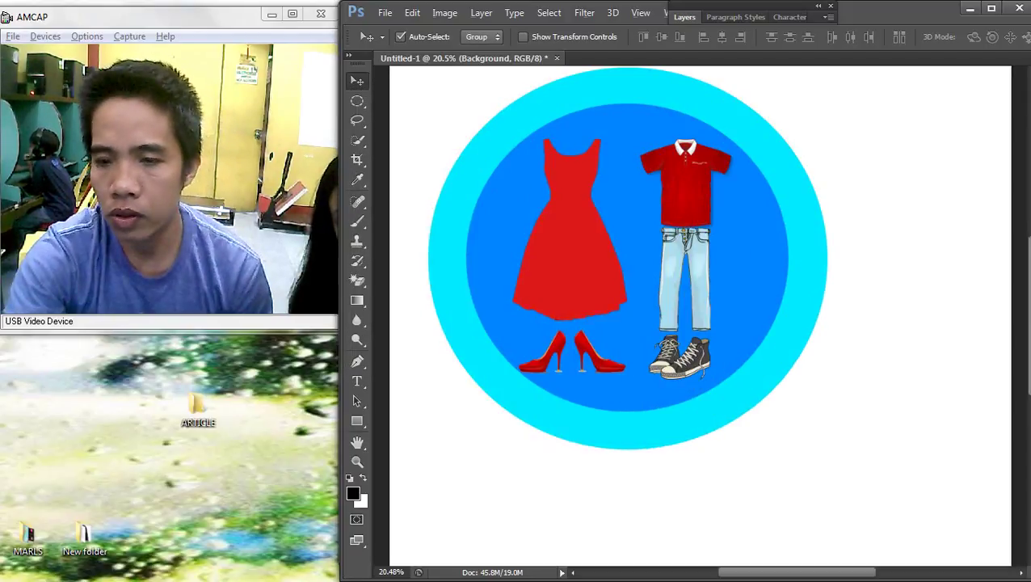
Select all the logo artwork above the background and scale it down slightly toward its upper-left corner
scroll(759, 373, "down", 4)
scroll(760, 373, "up", 1)
left_click_drag(763, 379, 594, 249)
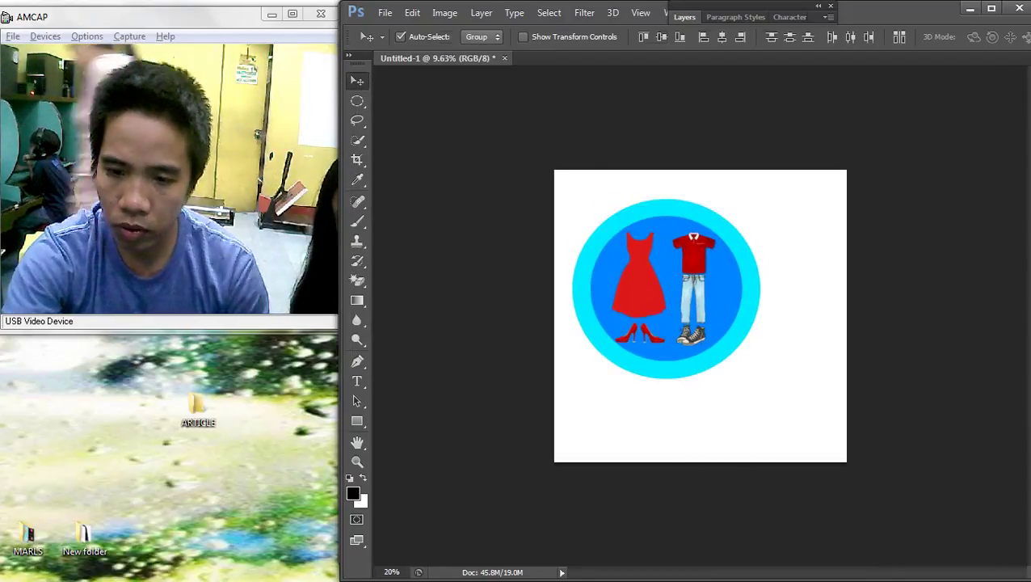
key("ctrl+t")
left_click_drag(760, 376, 730, 348)
key("Return")
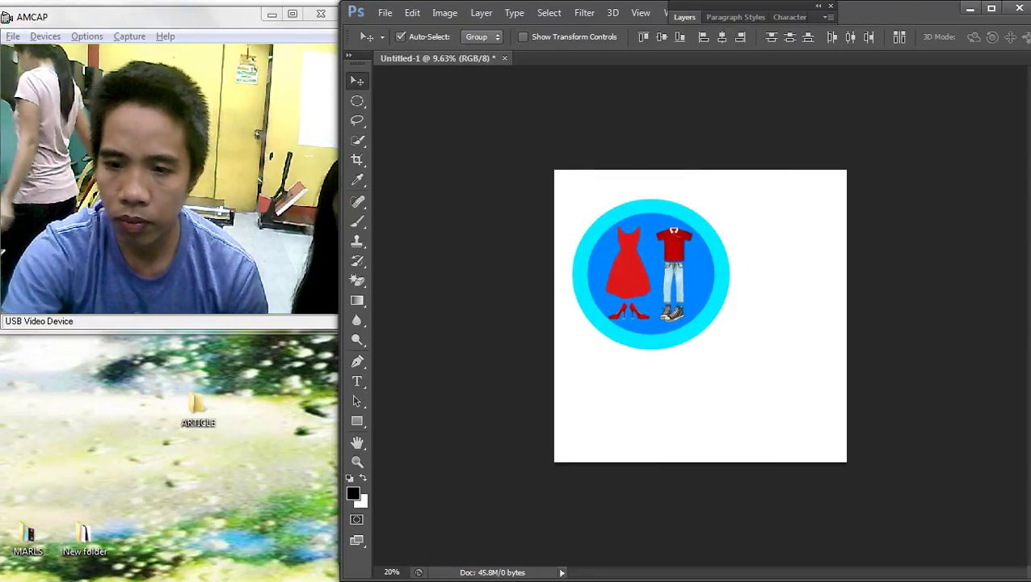
Set the image's document width to 20 inches without constraining proportions
left_click(444, 13)
key("i")
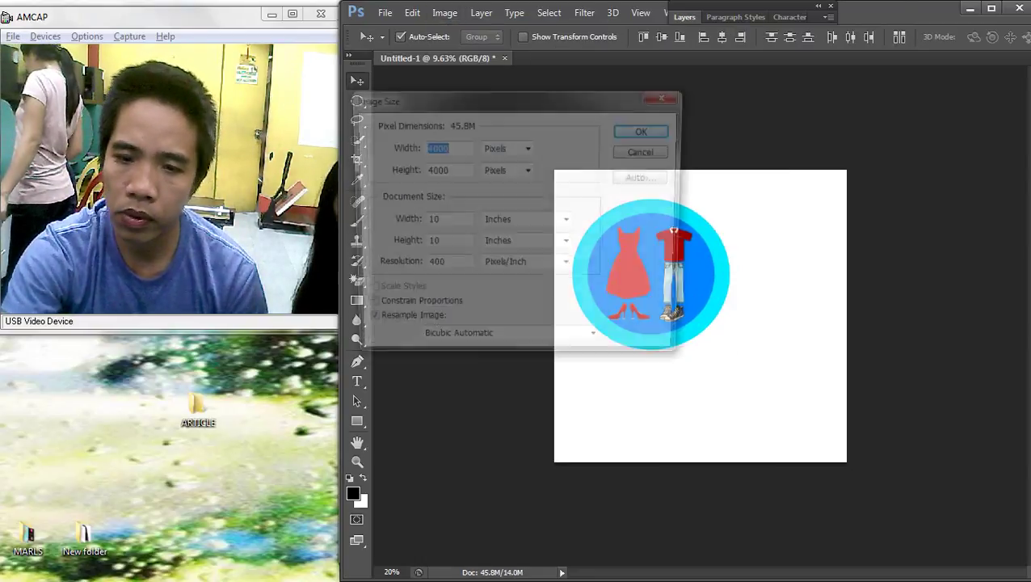
double_click(440, 222)
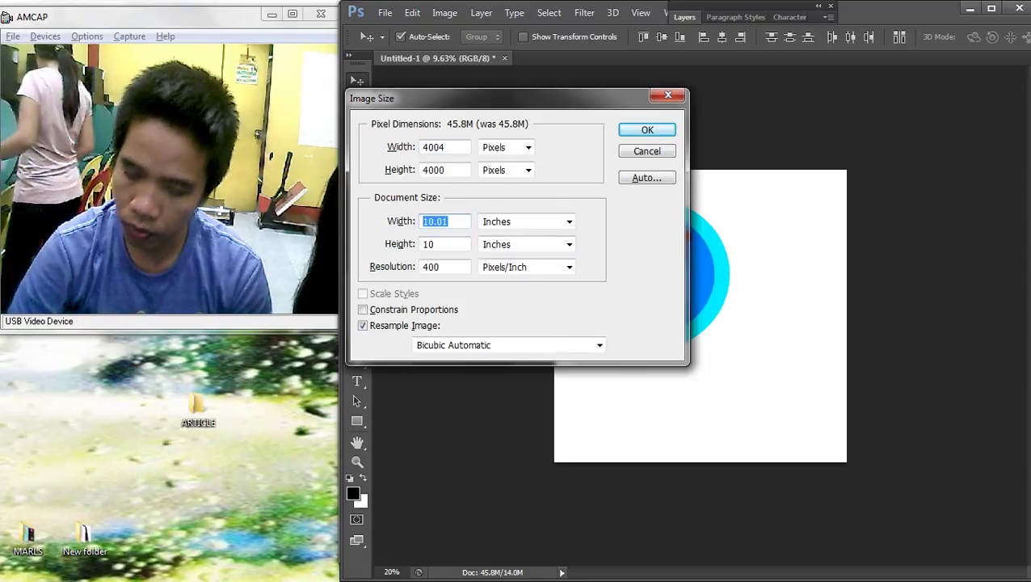
type("20")
key("Return")
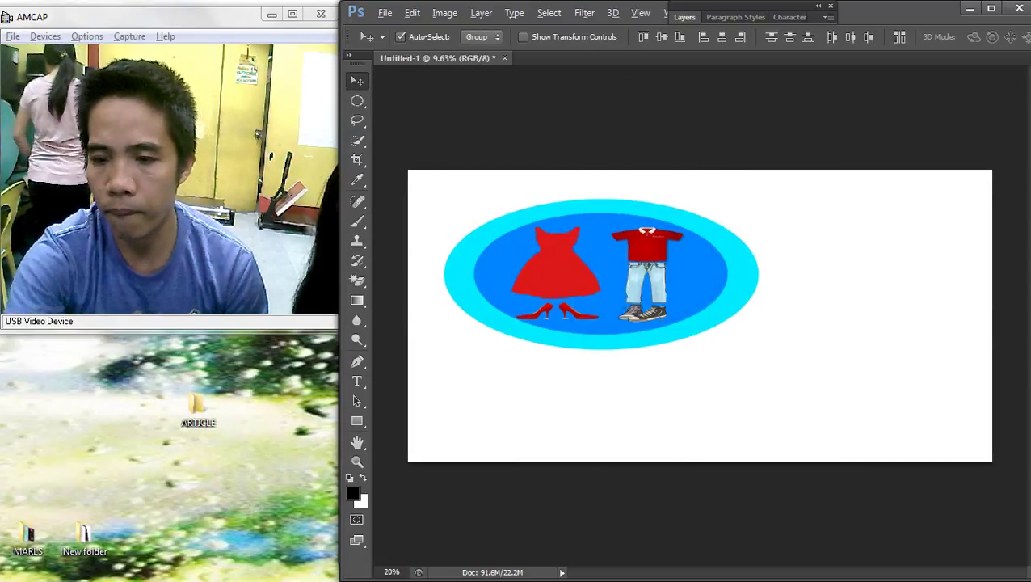
Transform the stretched logo artwork to about 63% width and increase its height so the circles look nearly round
key("ctrl+t")
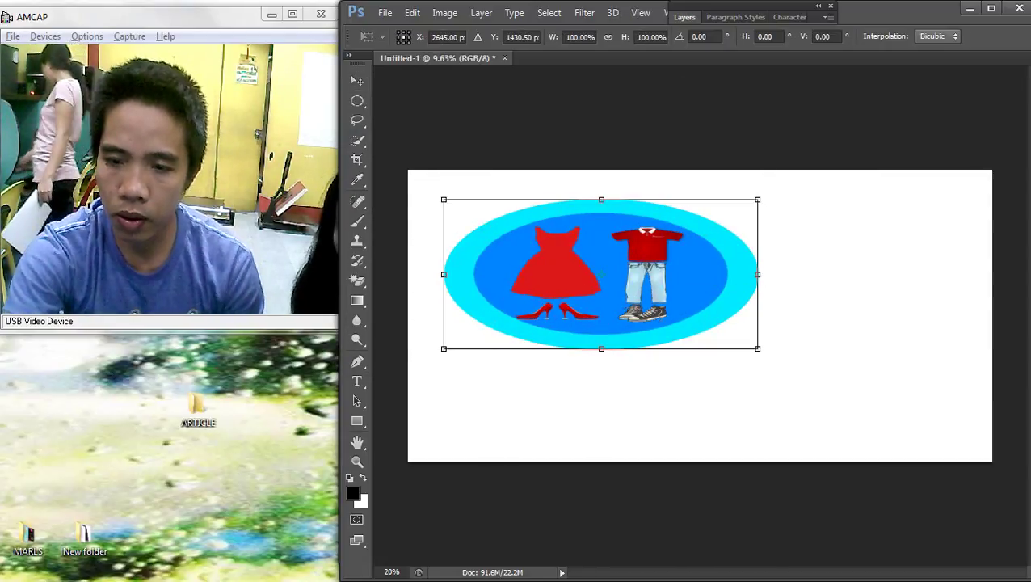
left_click_drag(760, 274, 612, 274)
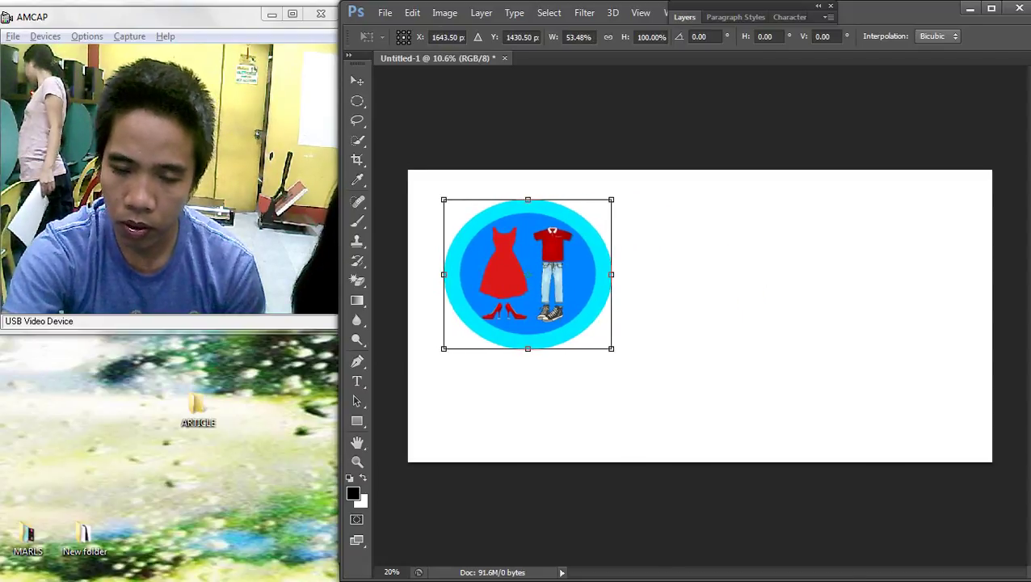
scroll(565, 334, "up", 3)
left_click_drag(655, 362, 708, 414)
key("ctrl+minus")
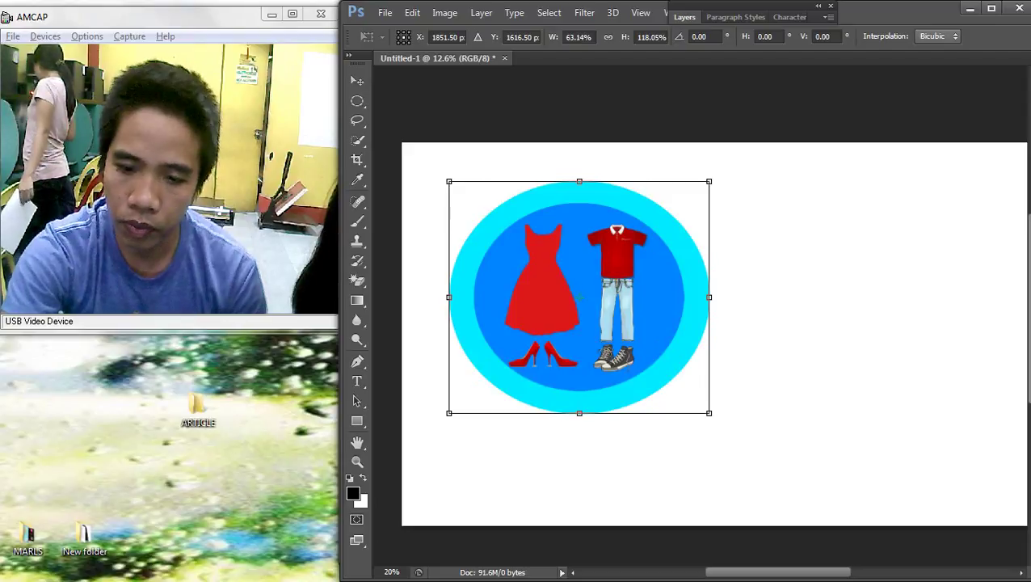
left_click_drag(580, 413, 579, 426)
key("Return")
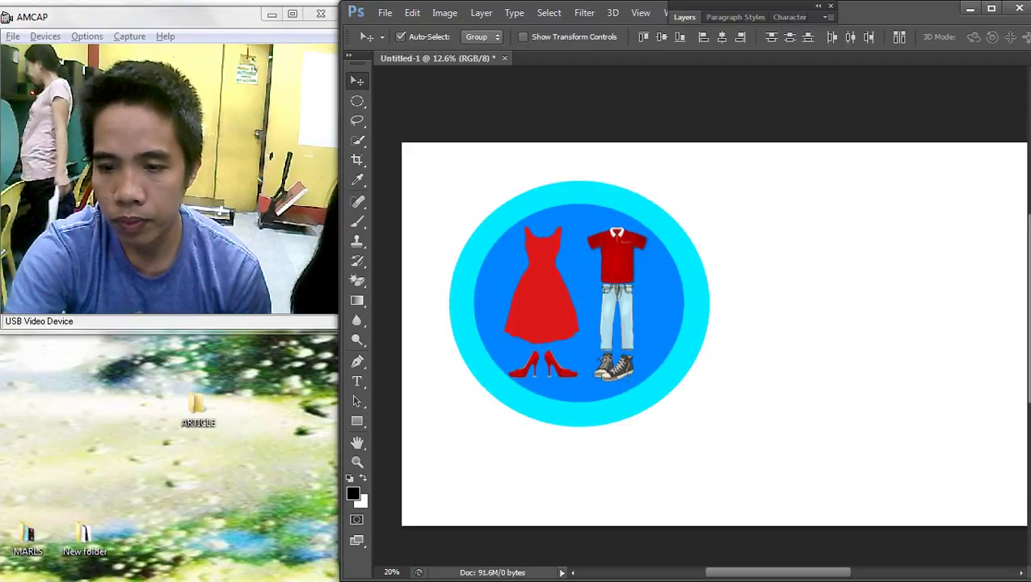
key("ctrl+plus")
scroll(695, 320, "down", 4)
scroll(695, 320, "up", 3)
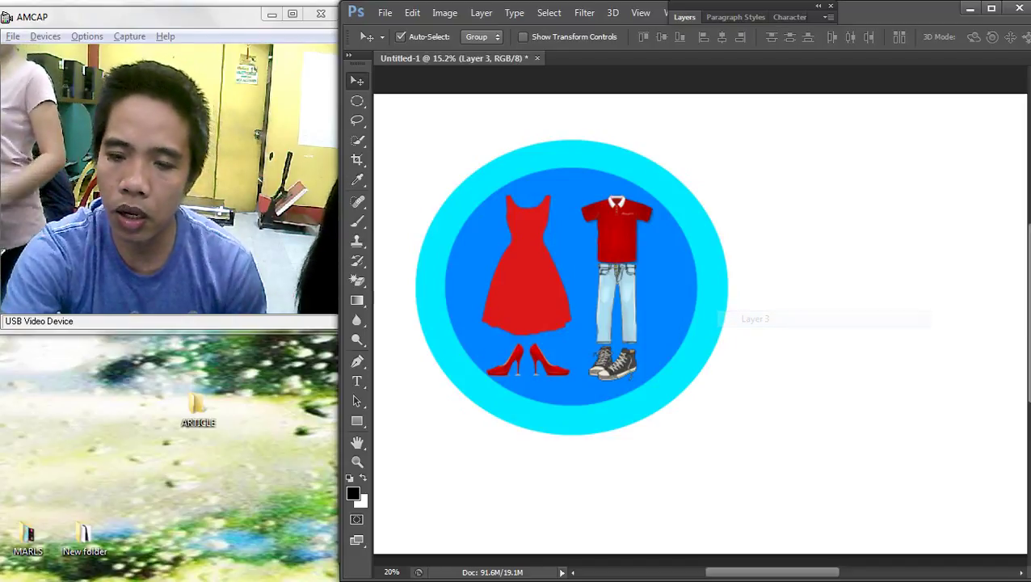
key("ctrl+t")
key("Return")
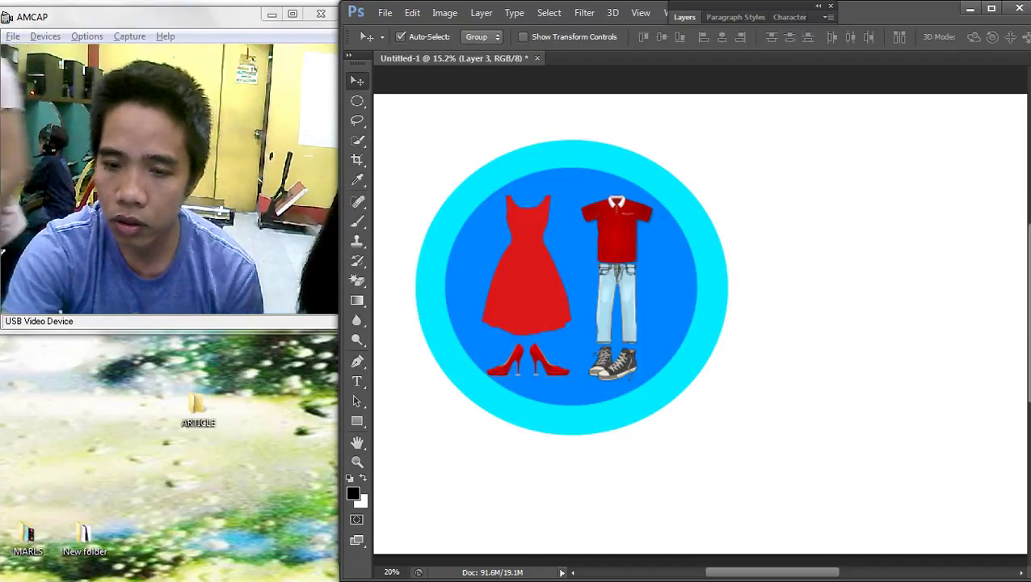
key("ctrl+t")
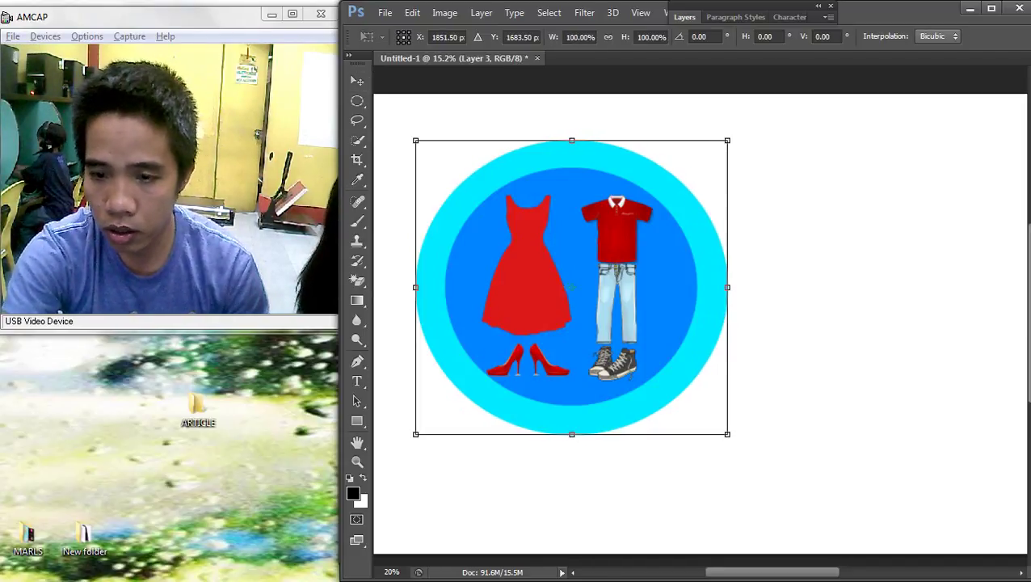
key("Return")
Select all the logo artwork together and narrow it slightly to make the circles rounder
left_click_drag(822, 431, 452, 173)
left_click_drag(800, 456, 398, 129)
key("ctrl+t")
left_click_drag(727, 287, 900, 332)
key("Return")
Add a black outside stroke to the cyan outer circle on Layer 3 and thicken it beyond the default size
scroll(681, 300, "down", 5)
scroll(681, 300, "up", 8)
right_click(763, 185)
left_click(785, 194)
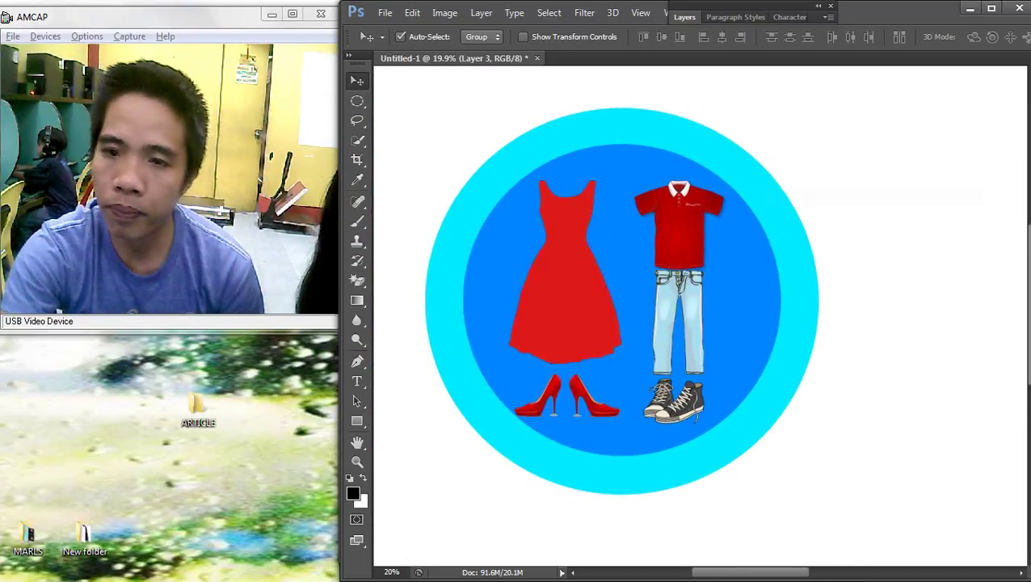
left_click(685, 17)
double_click(778, 254)
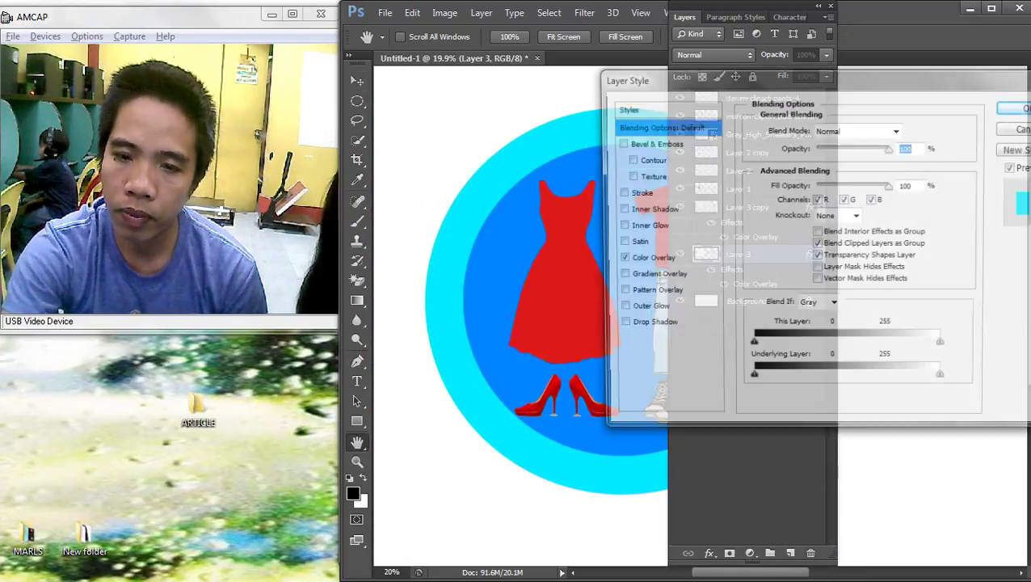
left_click(636, 193)
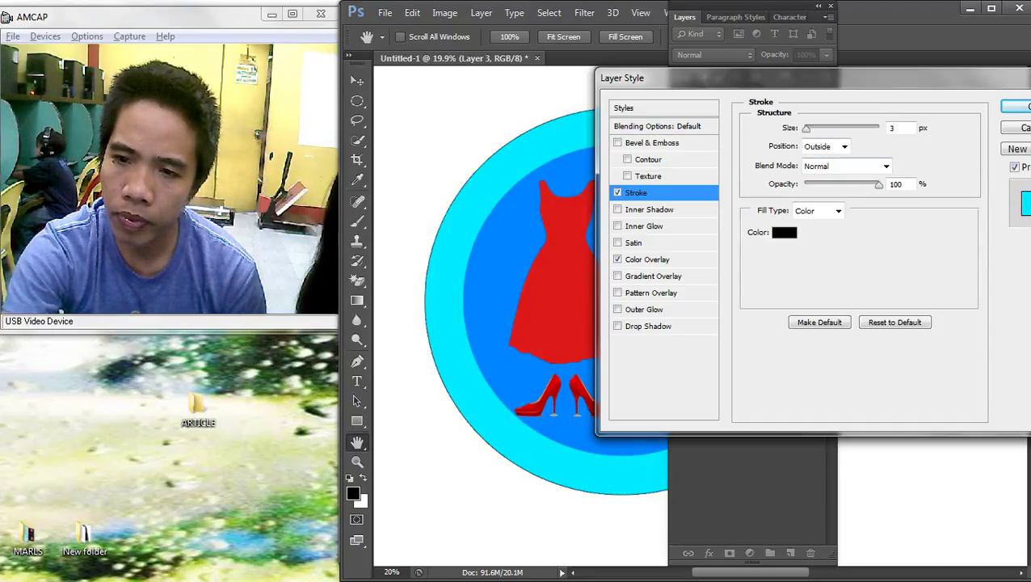
left_click_drag(806, 128, 814, 129)
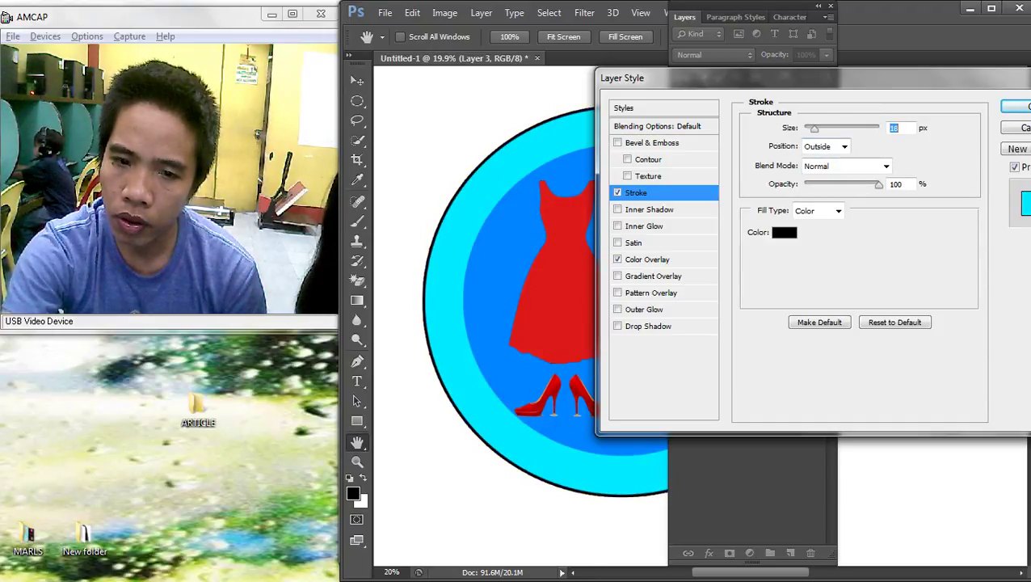
key("Return")
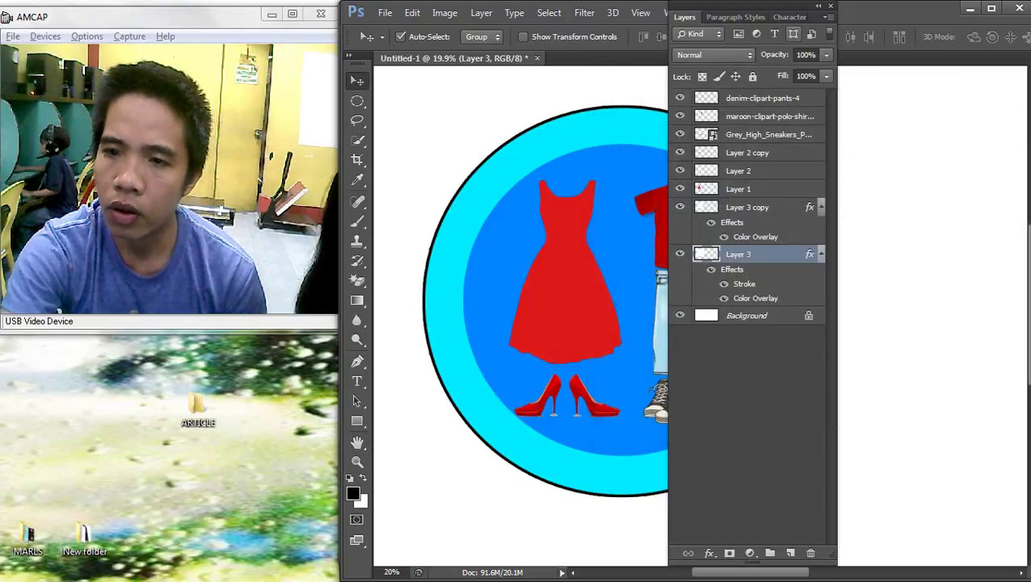
double_click(685, 17)
Add a 21 px black outside stroke to the blue inner circle on Layer 3 copy
scroll(588, 162, "up", 1)
right_click(588, 161)
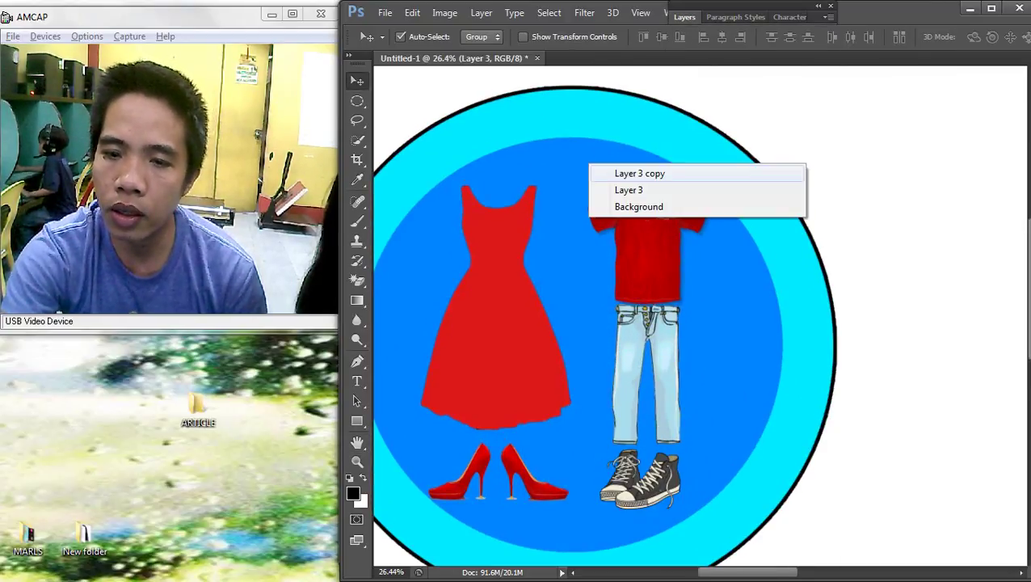
left_click(639, 174)
key("F7")
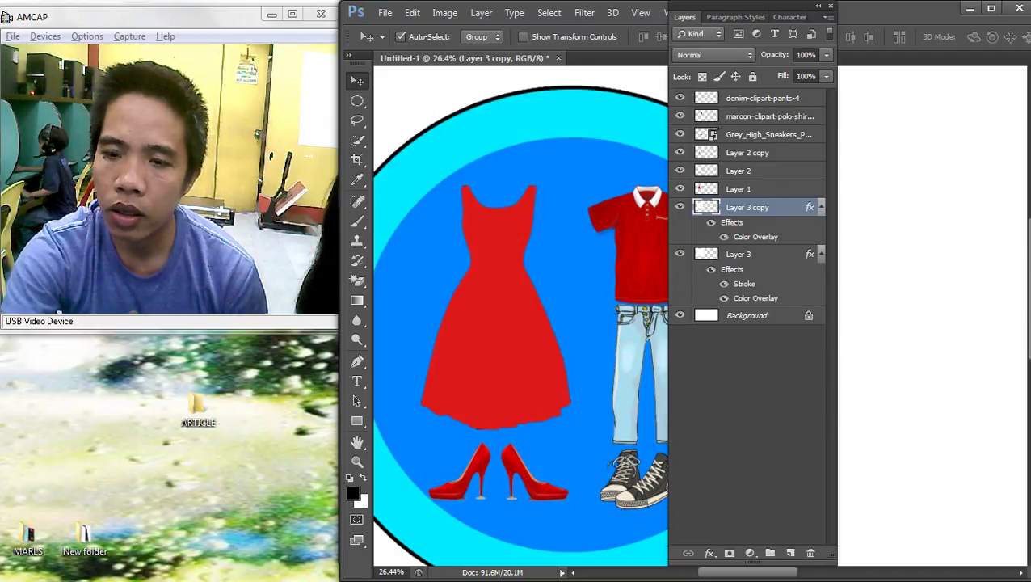
double_click(785, 208)
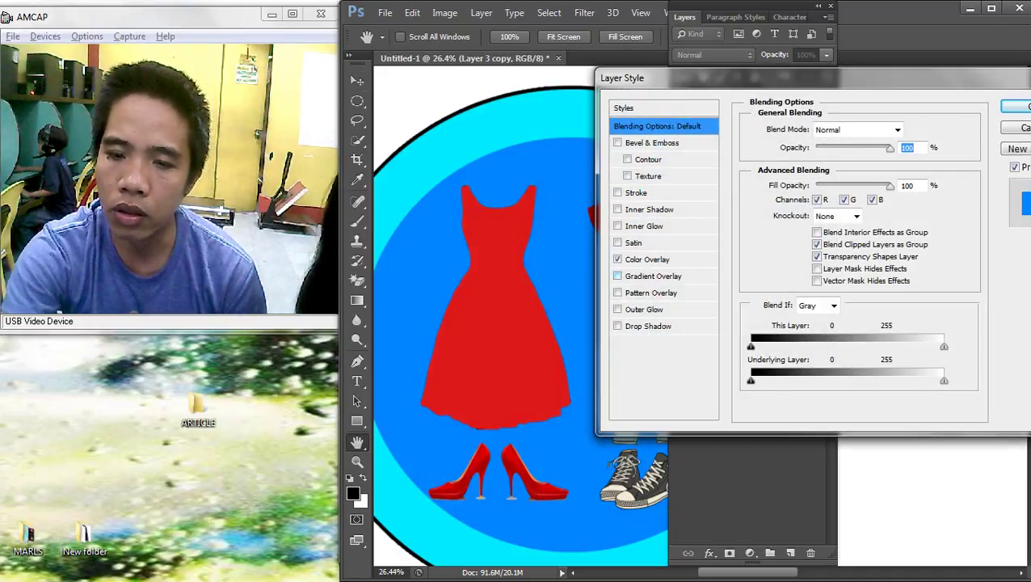
left_click(636, 193)
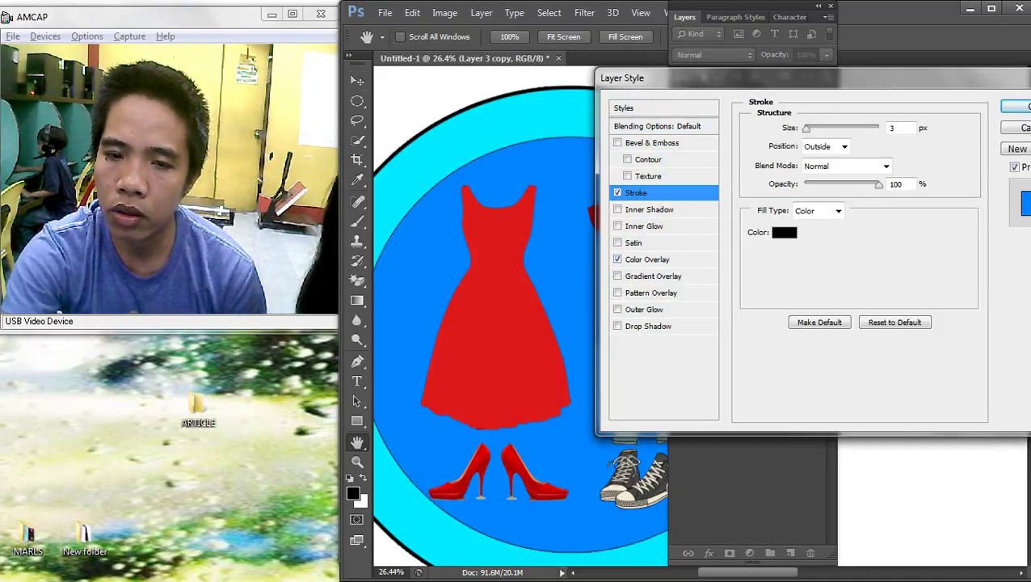
left_click_drag(806, 129, 815, 130)
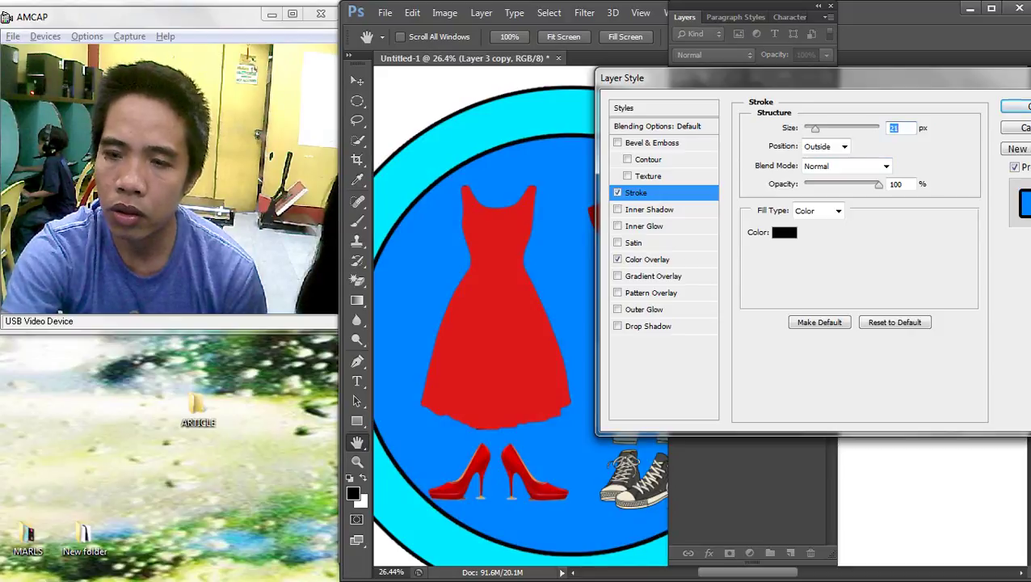
left_click(1017, 107)
double_click(684, 17)
scroll(816, 162, "down", 4)
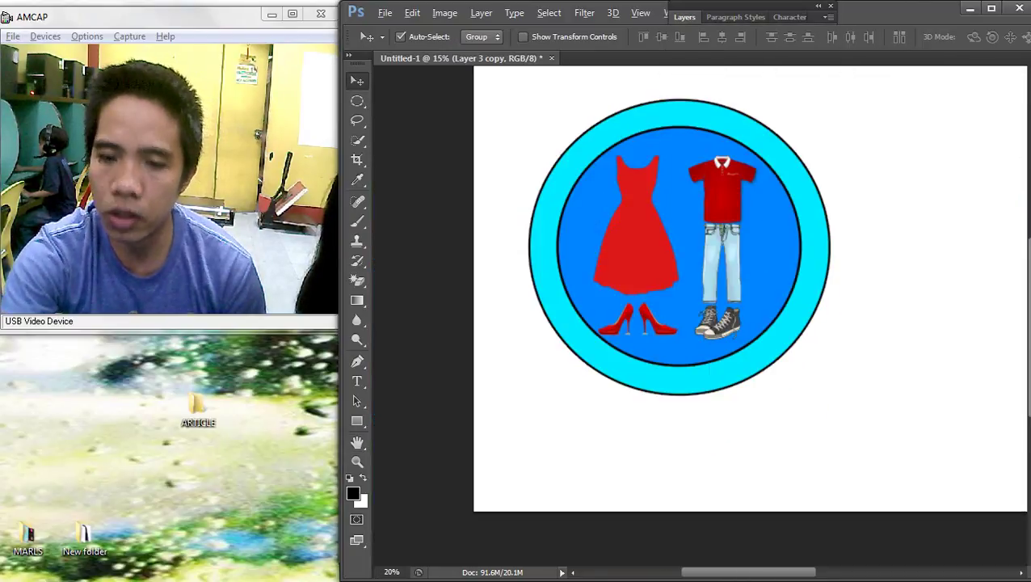
Select the cyan outer circle on Layer 3 and scale it up to about 103.6% to widen its ring
scroll(643, 314, "up", 2)
left_click_drag(780, 573, 737, 572)
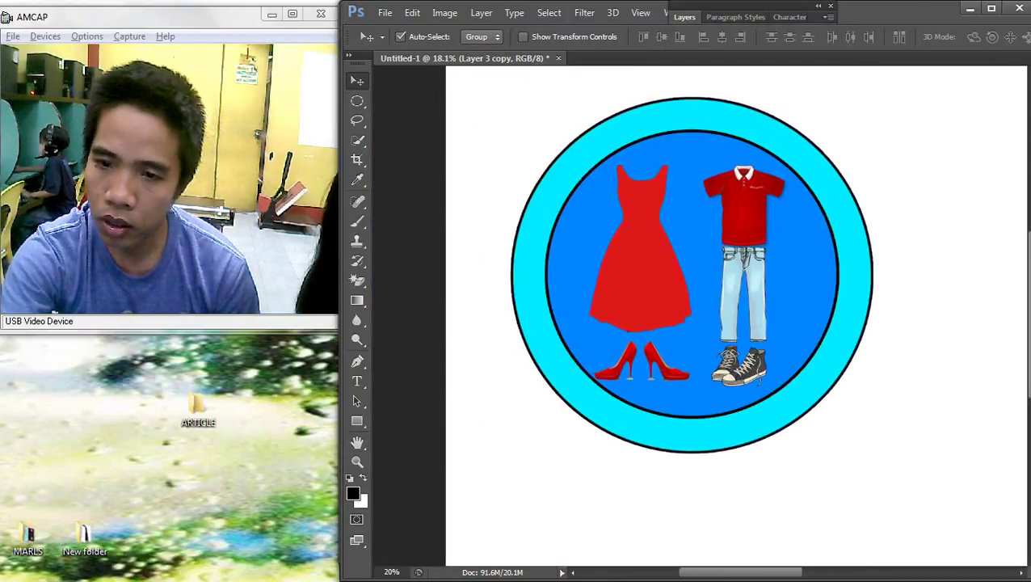
right_click(811, 153)
left_click(841, 163)
key("ctrl+t")
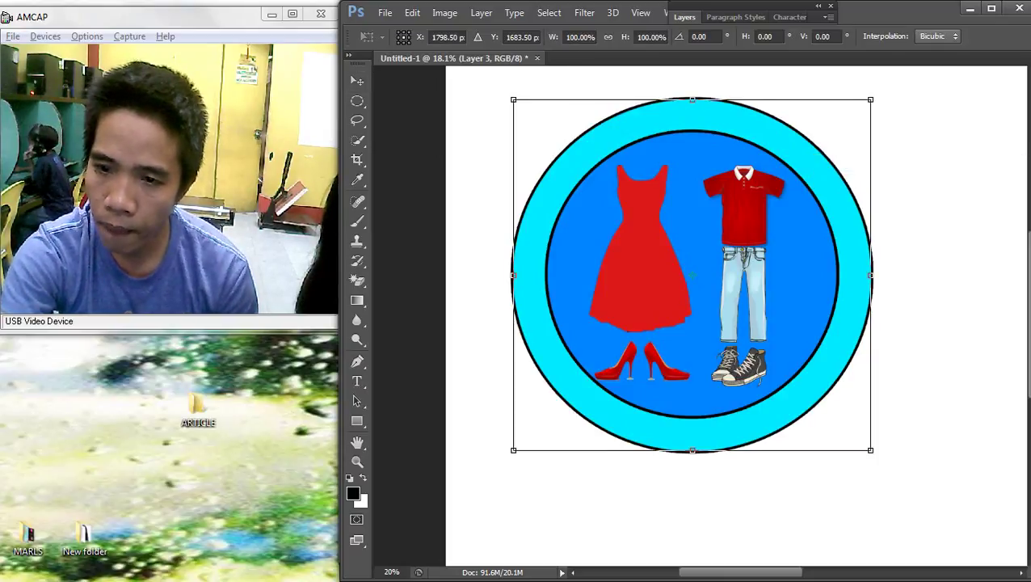
left_click_drag(871, 100, 874, 95)
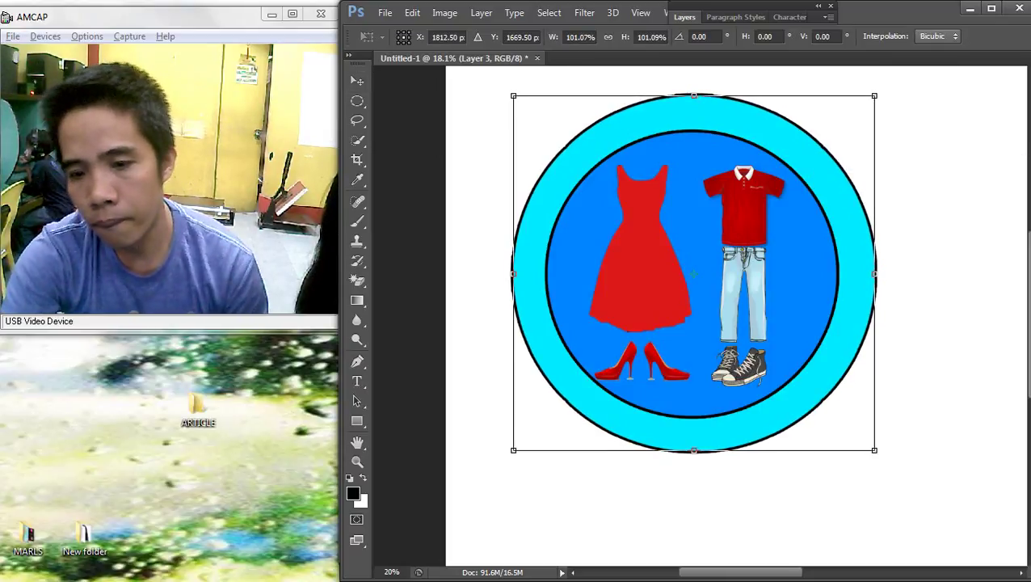
left_click_drag(513, 450, 508, 454)
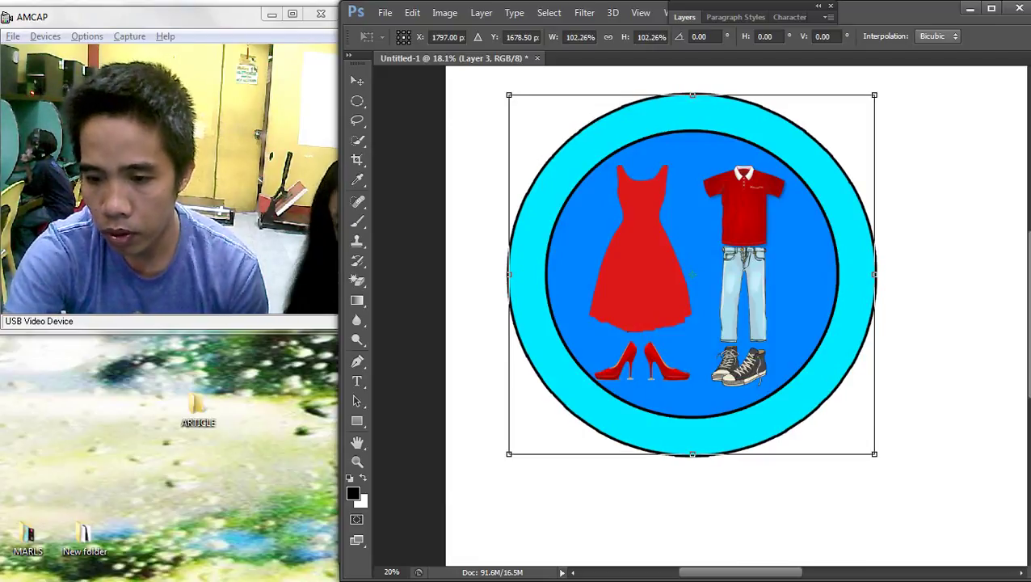
left_click_drag(874, 453, 878, 458)
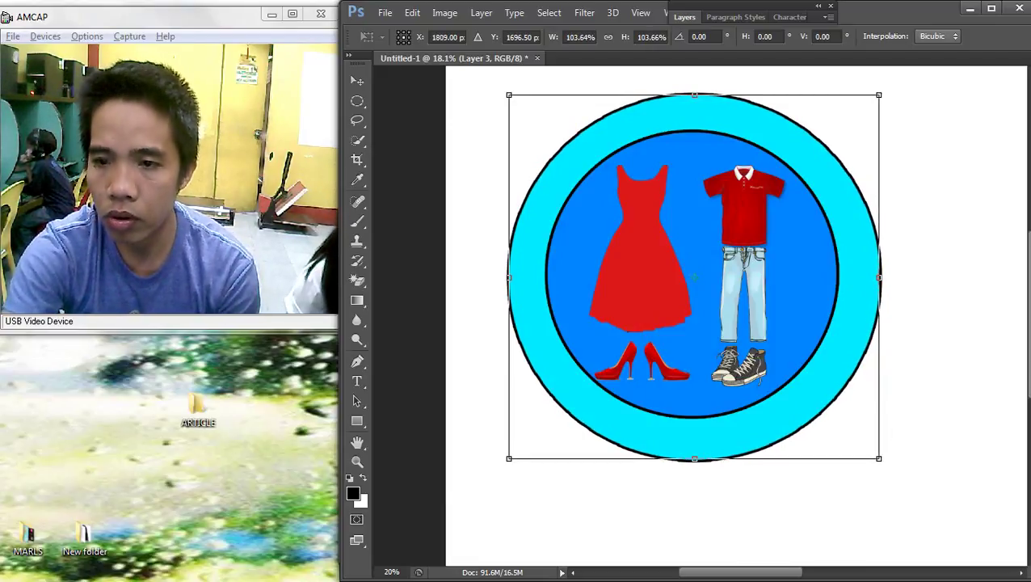
key("Return")
Nudge the cyan outer circle so it sits evenly around the blue inner circle
key("ctrl+0")
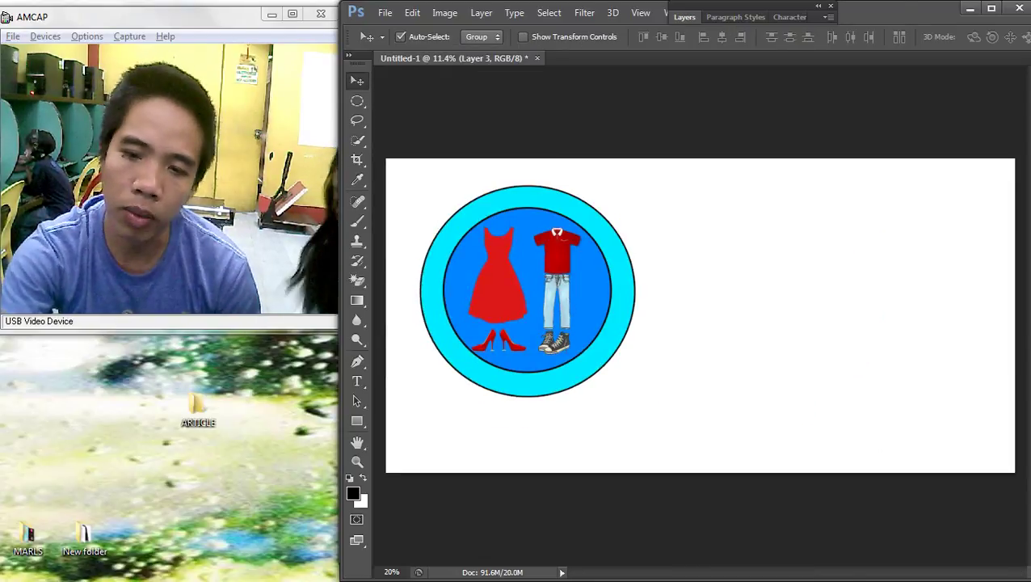
scroll(610, 396, "up", 5)
scroll(611, 396, "down", 5)
scroll(602, 396, "up", 3)
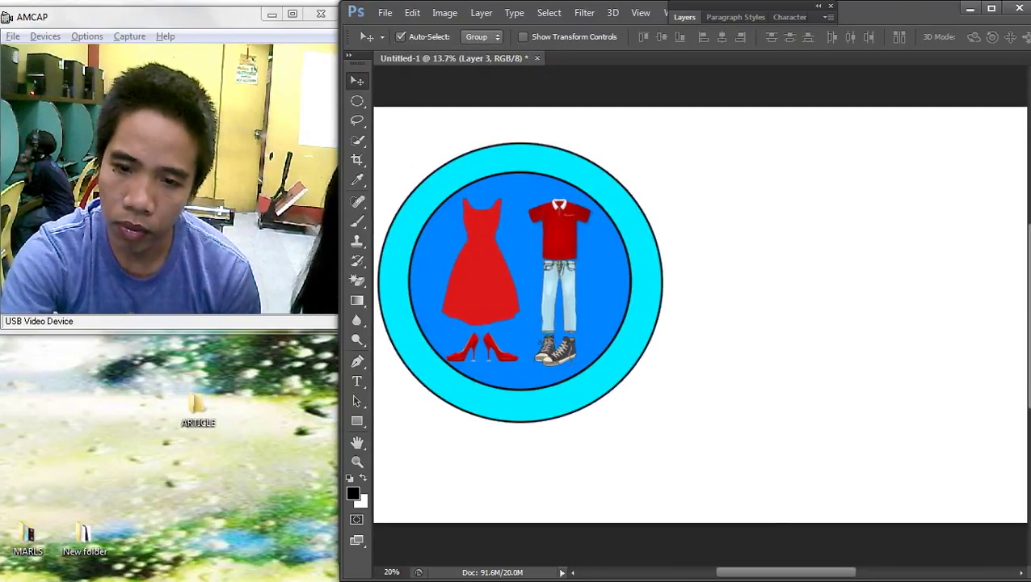
left_click_drag(602, 396, 678, 389)
right_click(725, 243)
left_click(765, 255)
key("Right")
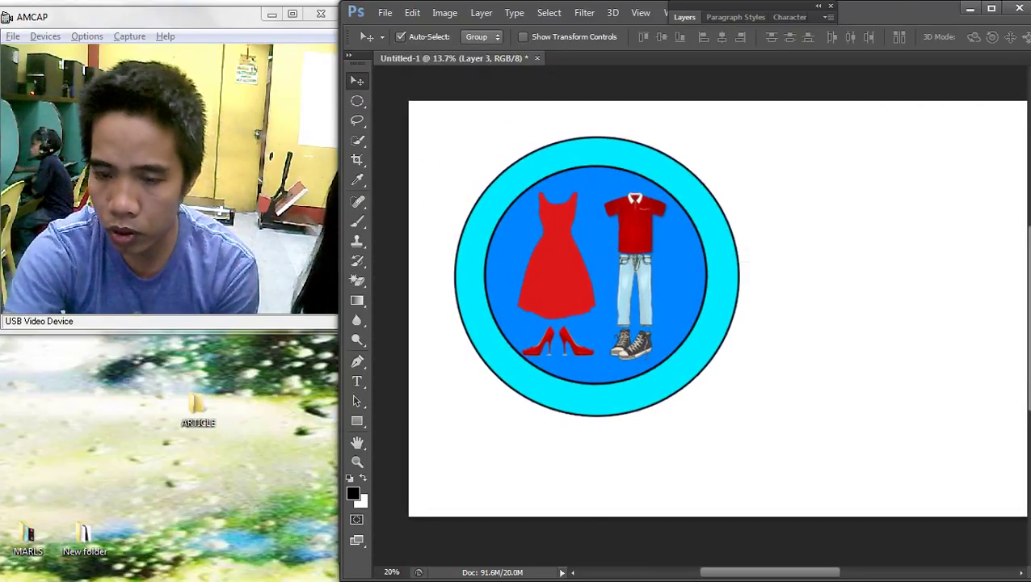
Enlarge the cyan outer circle slightly more with Free Transform to thicken the ring around the blue circle
scroll(700, 316, "down", 1)
scroll(483, 288, "up", 2)
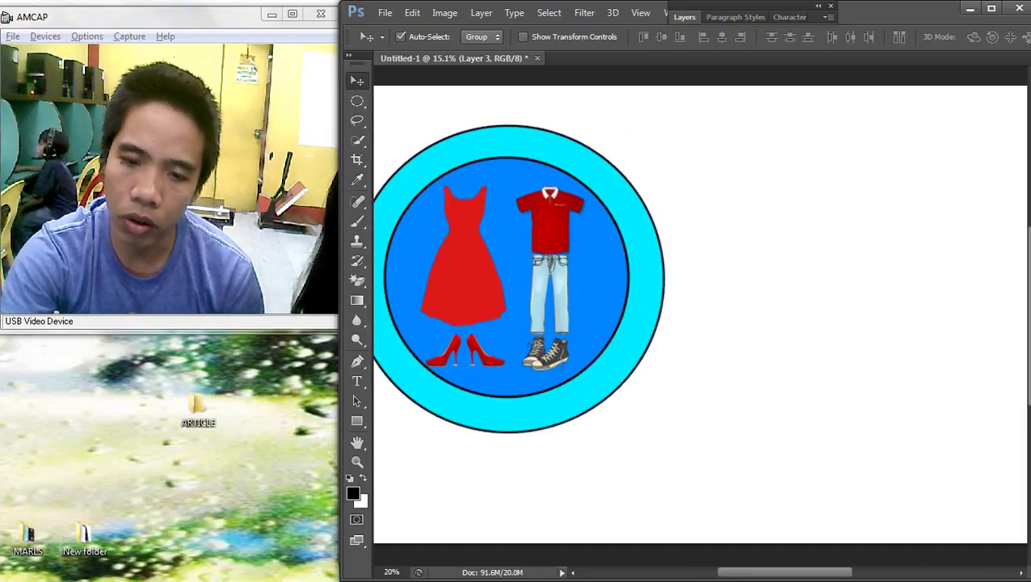
scroll(653, 285, "down", 2)
key("ctrl+t")
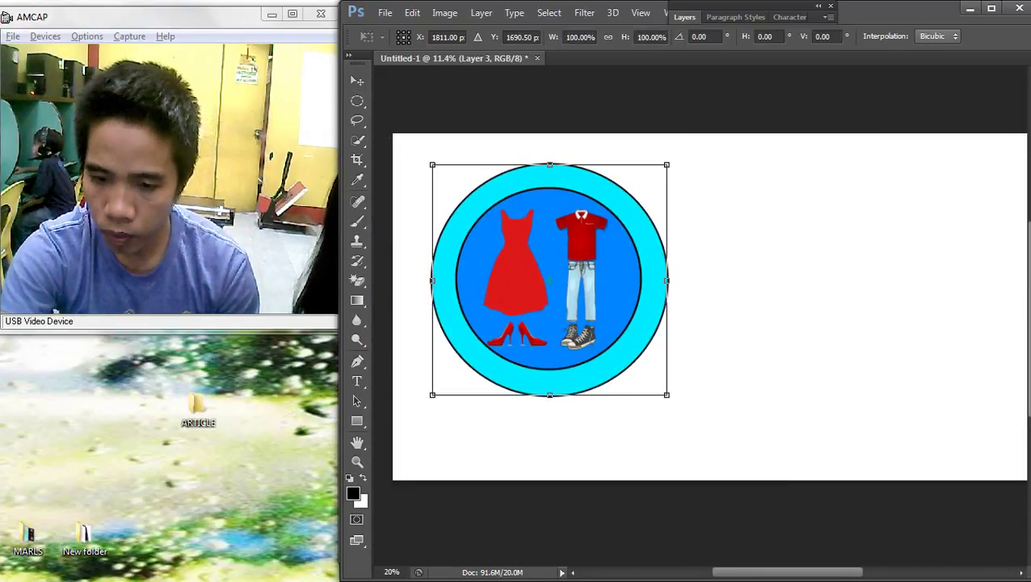
key("Return")
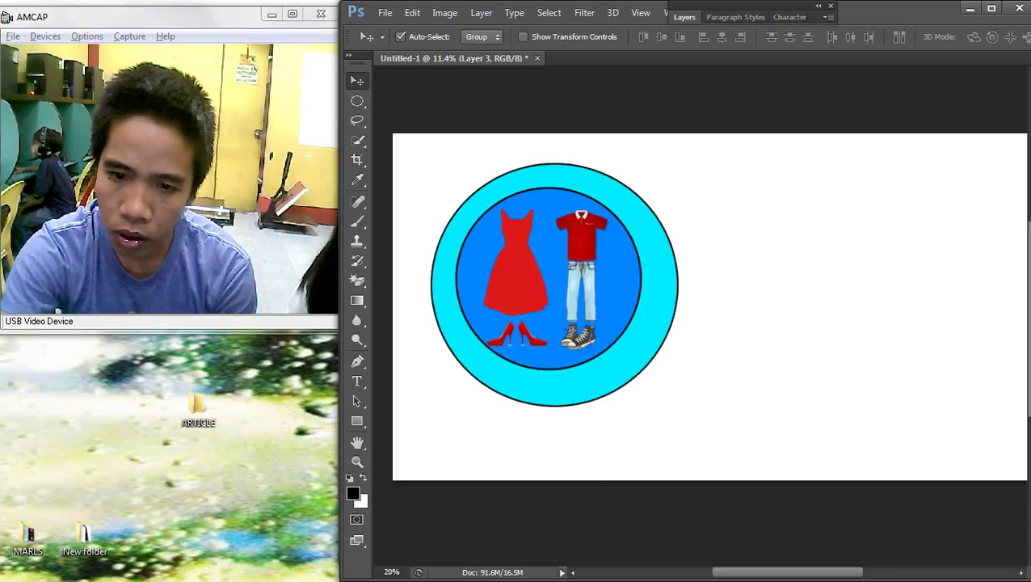
Recentre the enlarged cyan circle around the blue inner circle in small nudges
key("Down")
key("Down")
key("Down")
key("Right")
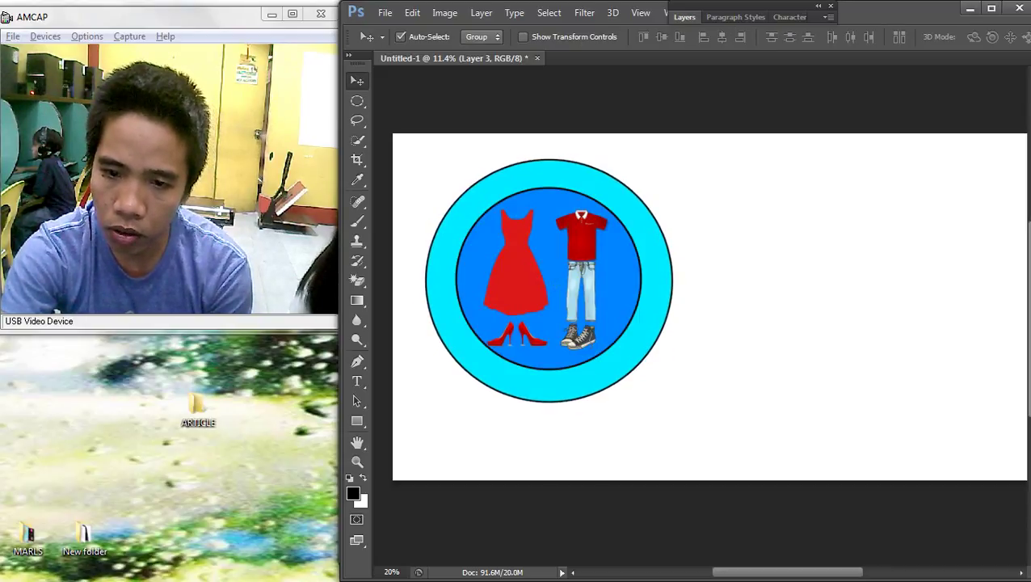
key("Down")
key("Down")
key("Right")
key("Up")
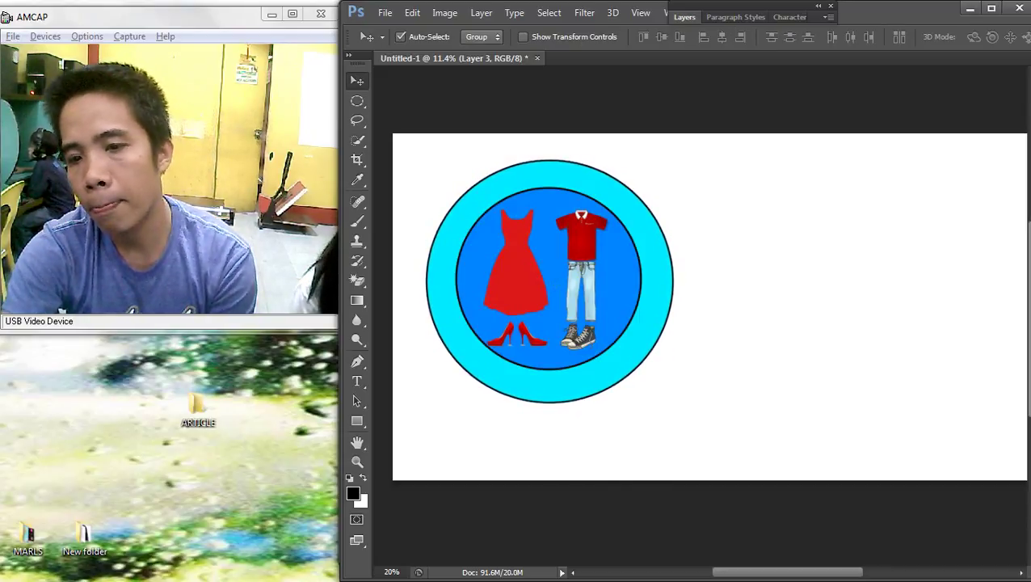
Select all the logo artwork, scale it to about 92% and nudge it down 10 px
scroll(700, 307, "down", 1)
left_click_drag(686, 405, 511, 276)
key("ctrl+t")
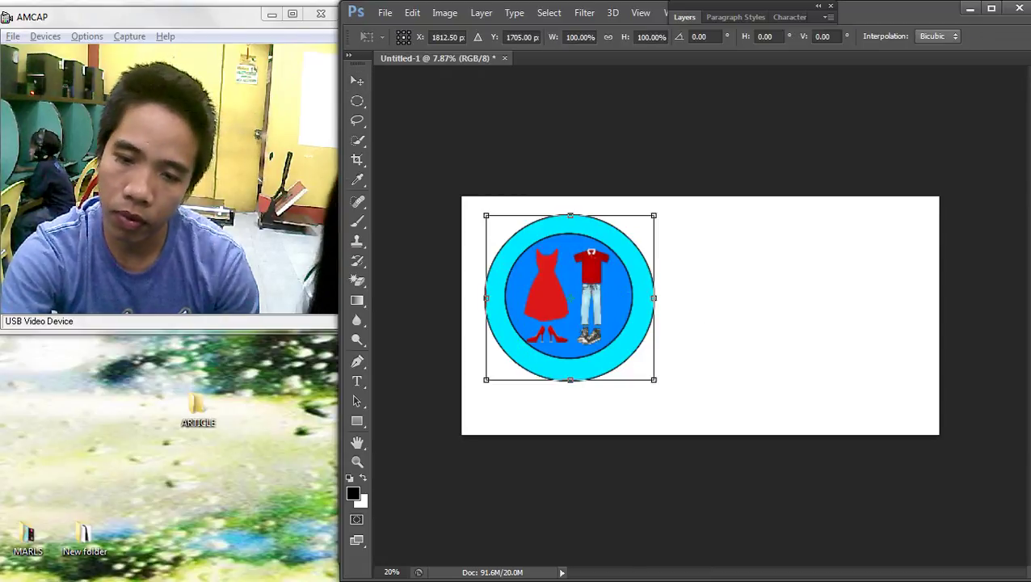
left_click_drag(654, 379, 641, 367)
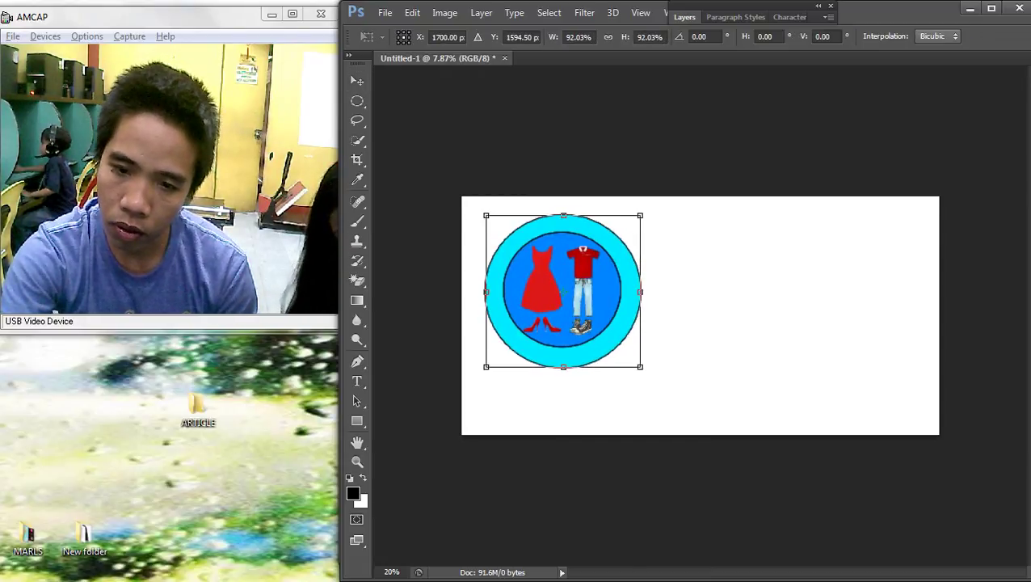
scroll(640, 367, "up", 1)
key("shift+Down")
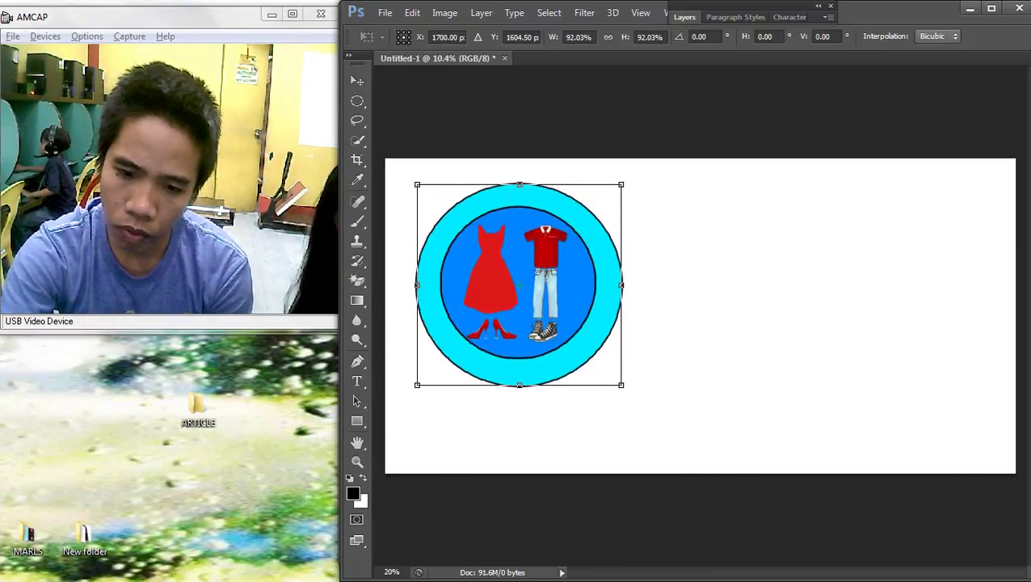
key("Return")
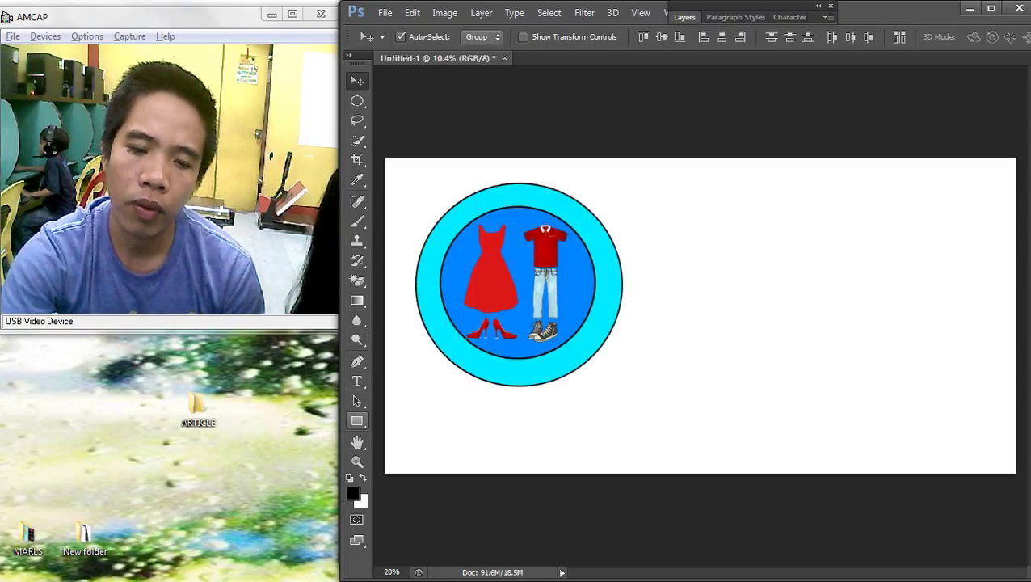
Draw a black filled circle about 2886 by 2895 px with the Ellipse tool in the blank area beside the logo
left_click(357, 420)
left_click(423, 446)
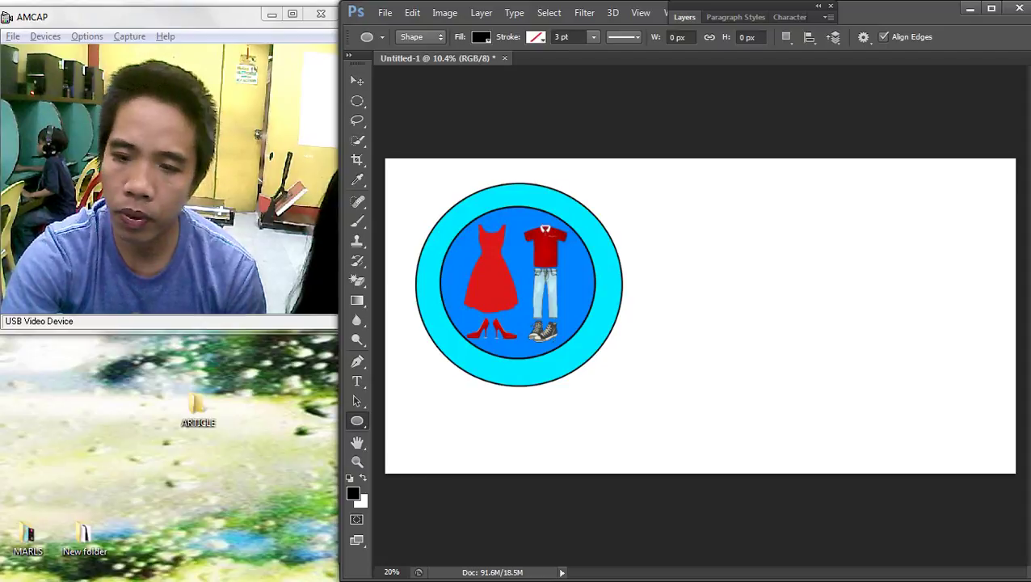
left_click_drag(671, 211, 899, 441)
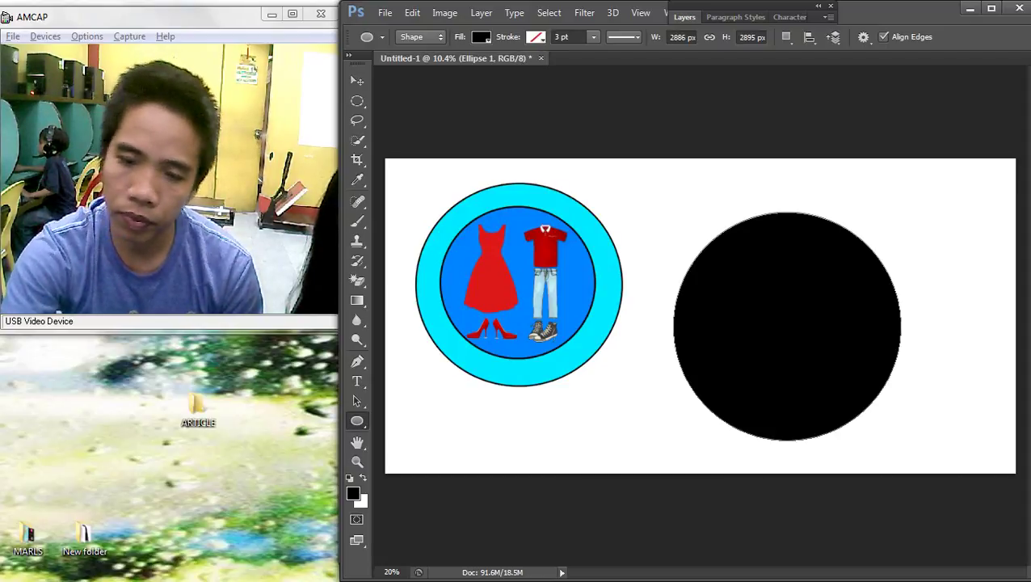
Add the path text "TRIFT" along the black circle's outer edge in Tahoma and set its size to 51 pt
left_click(357, 381)
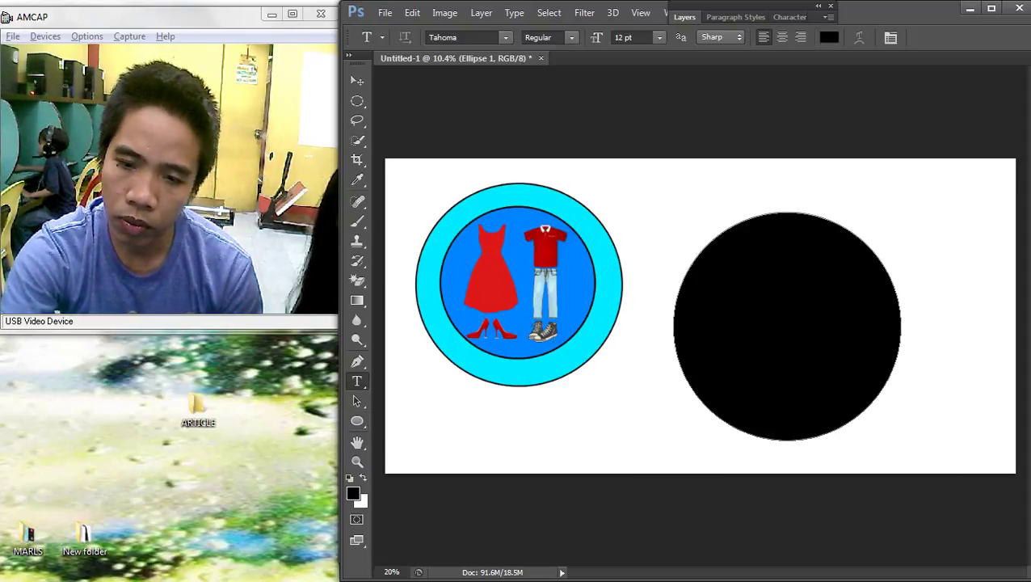
left_click(673, 340)
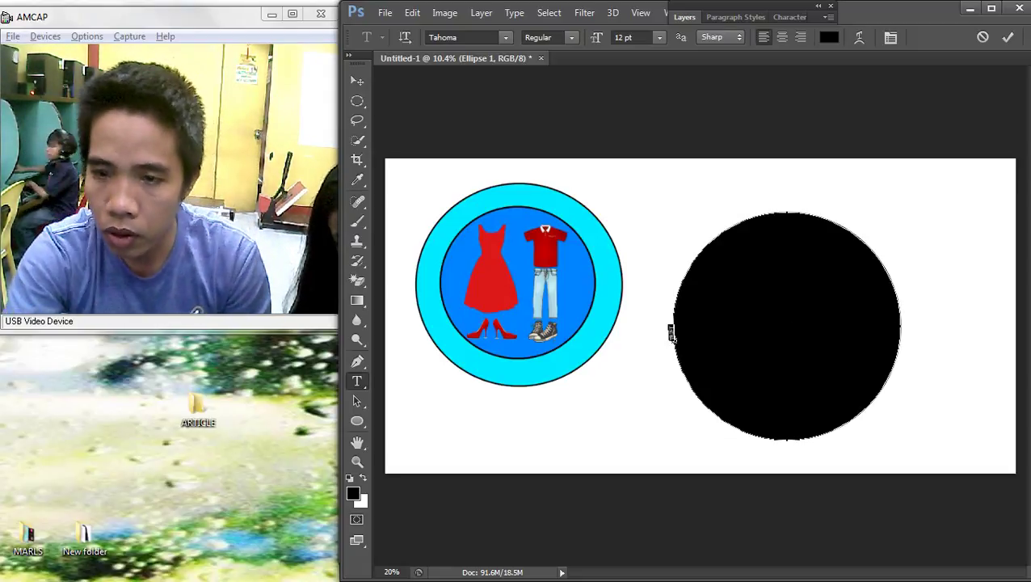
left_click(629, 37)
scroll(629, 38, "up", 20)
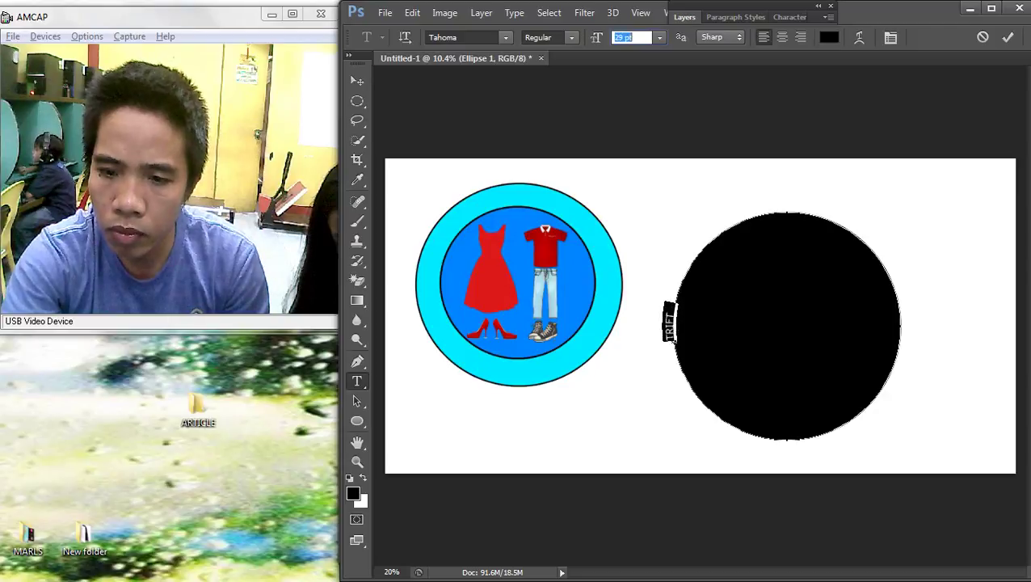
scroll(628, 37, "up", 20)
left_click(357, 81)
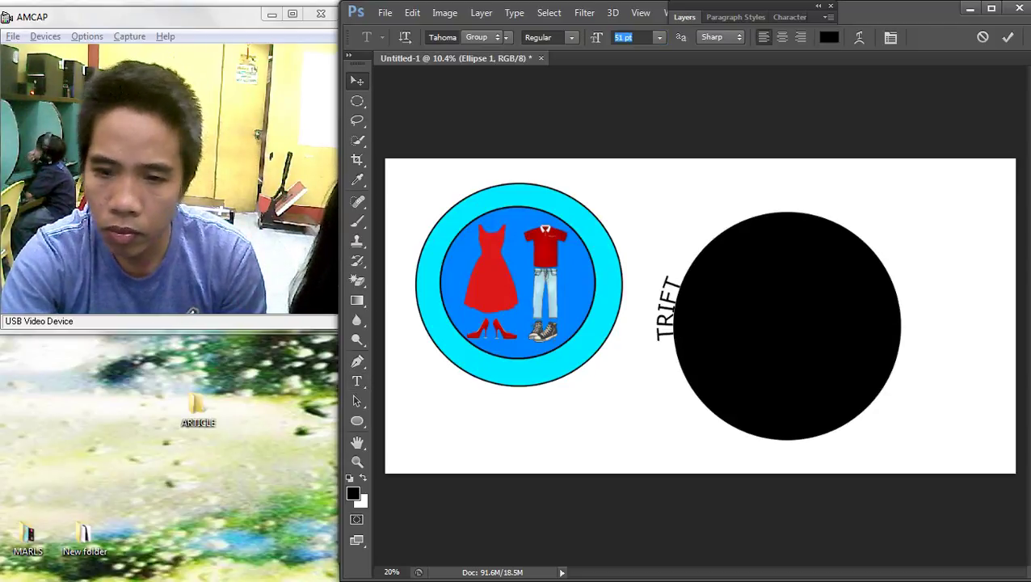
Delete the black circle shape, keeping the curved text
right_click(734, 280)
left_click(774, 289)
key("Delete")
Edit the curved text to read "THRIFT TRIP SHOP"
scroll(676, 290, "up", 4)
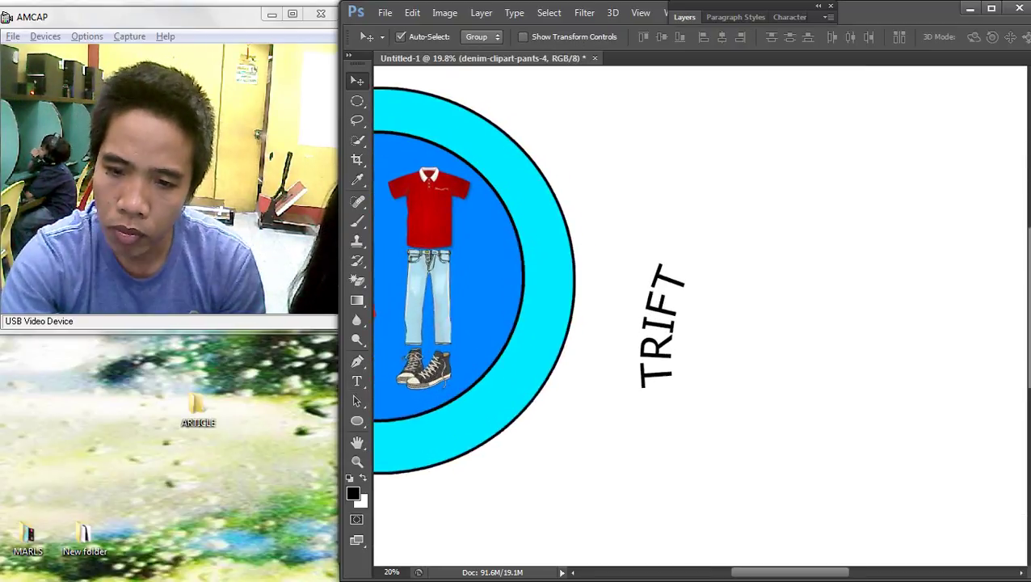
left_click(357, 381)
left_click(688, 320)
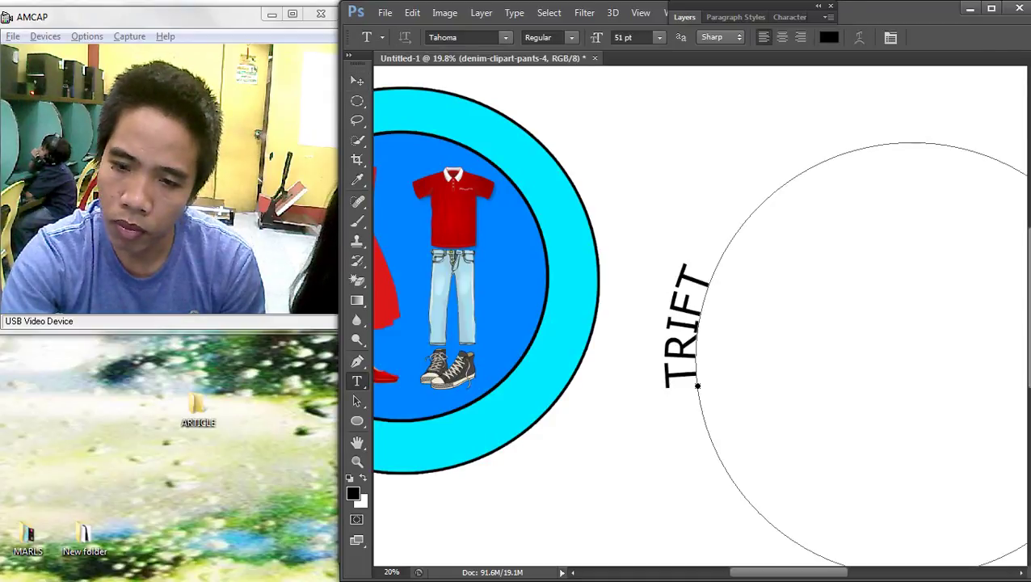
key("ctrl+minus")
key("ctrl+minus")
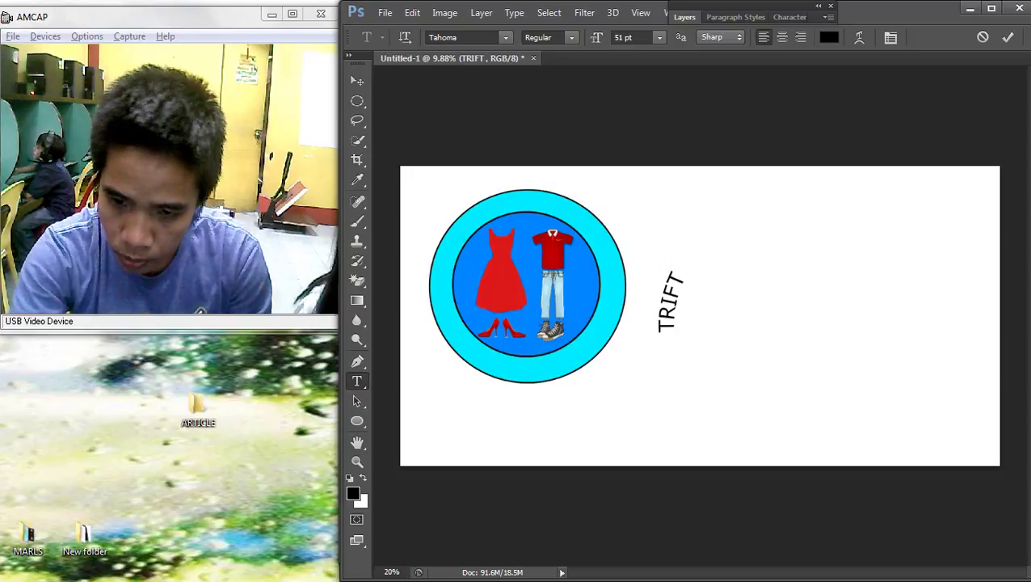
type("H")
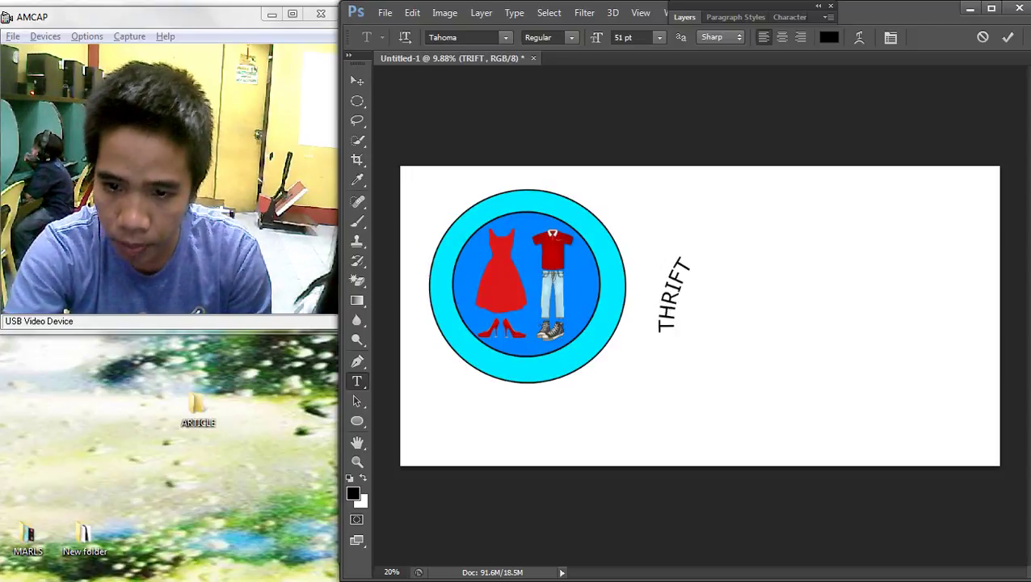
type(" TRI")
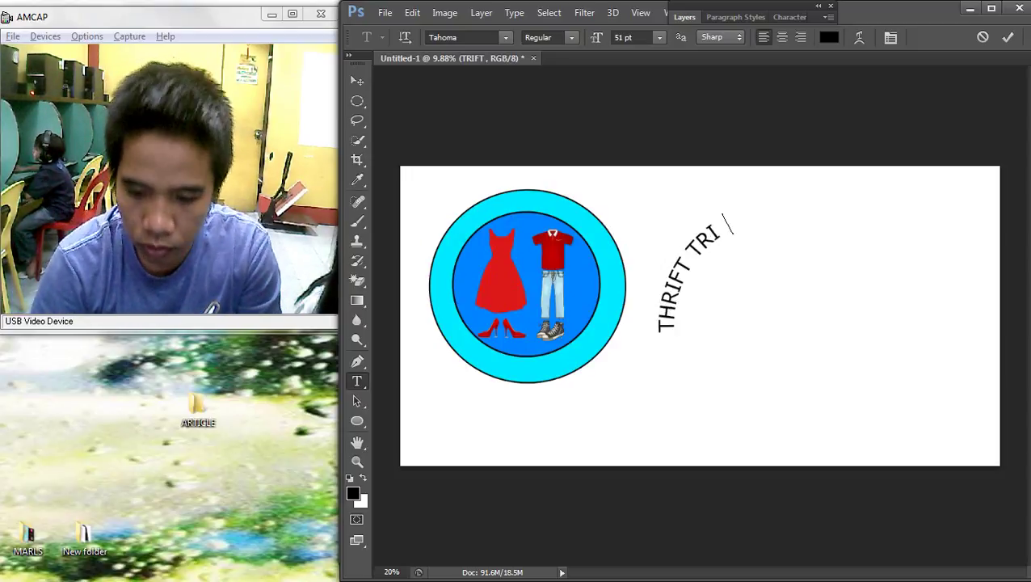
type("P SHOP")
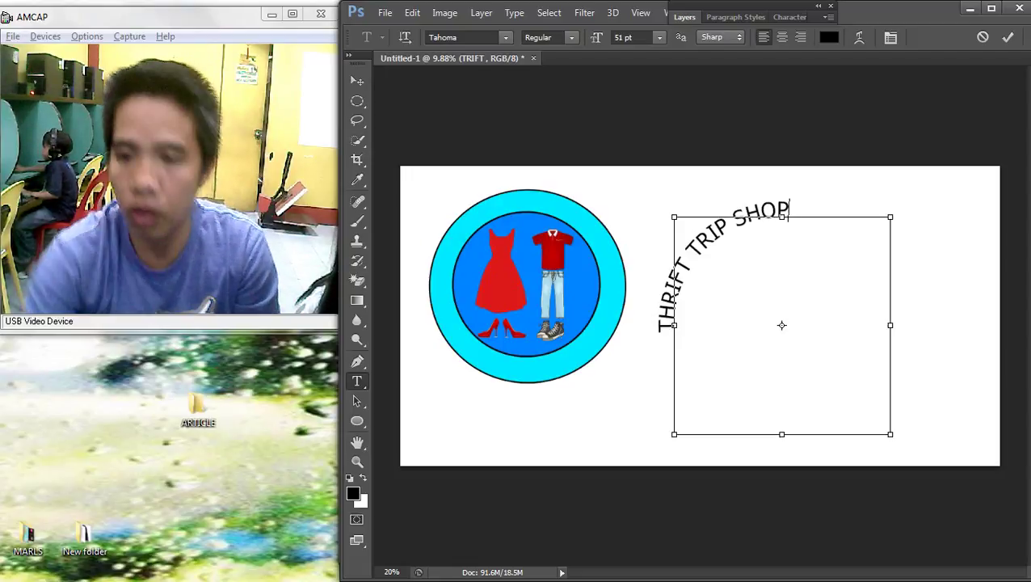
Set the curved "THRIFT TRIP SHOP" text size to 88 pt
key("ctrl+a")
left_click(634, 37)
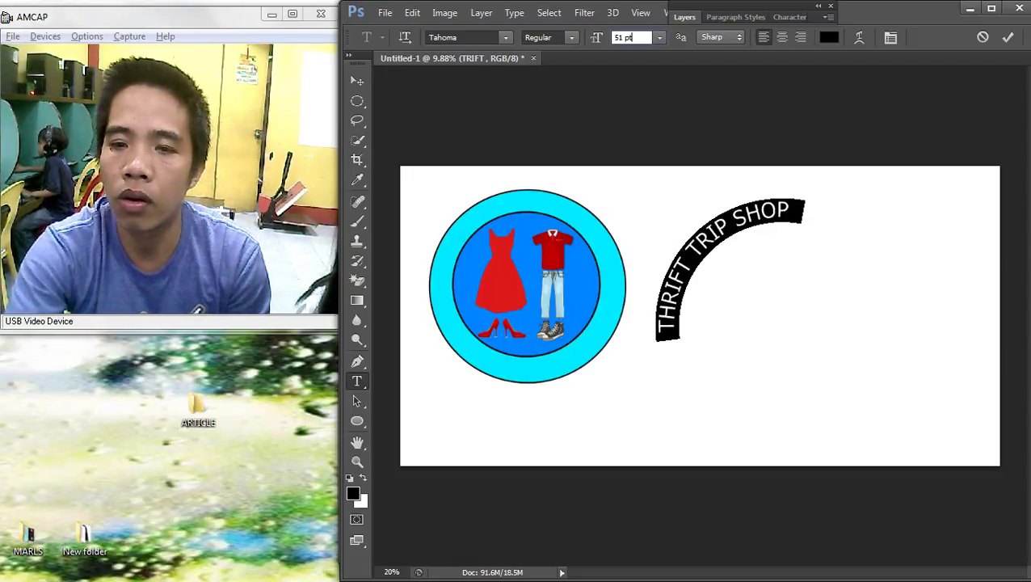
key("Up")
key("Up")
key("Up")
key("Up")
key("Up")
key("Up")
key("Up")
key("Up")
key("Up")
key("Up")
key("Up")
key("Up")
key("Up")
key("Up")
key("Up")
key("Up")
key("Up")
key("Up")
key("Up")
key("Up")
key("Up")
key("Up")
key("Up")
key("Up")
key("Up")
key("Up")
key("Up")
key("Up")
key("Up")
key("Up")
key("Up")
key("Up")
key("Up")
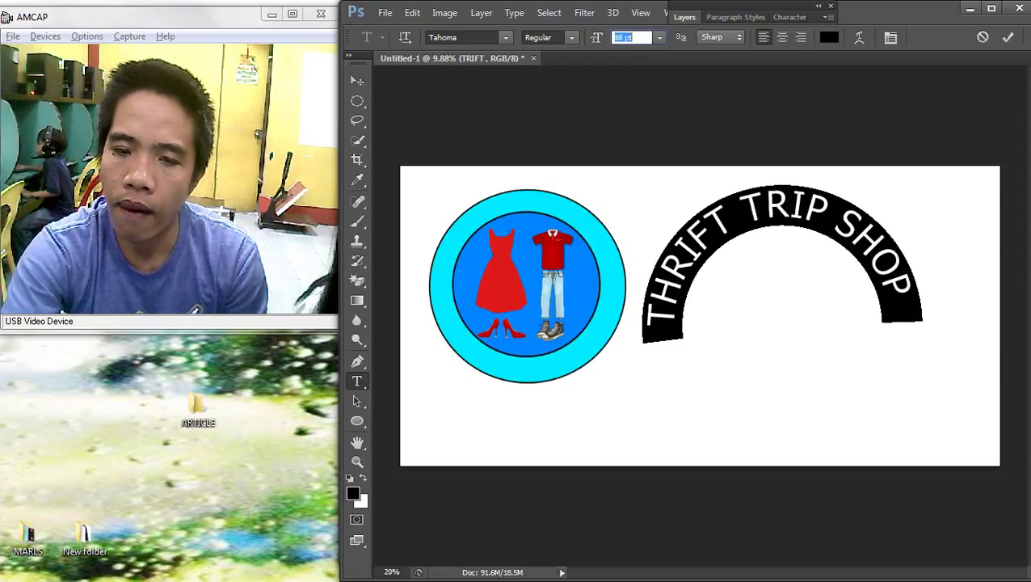
left_click(357, 80)
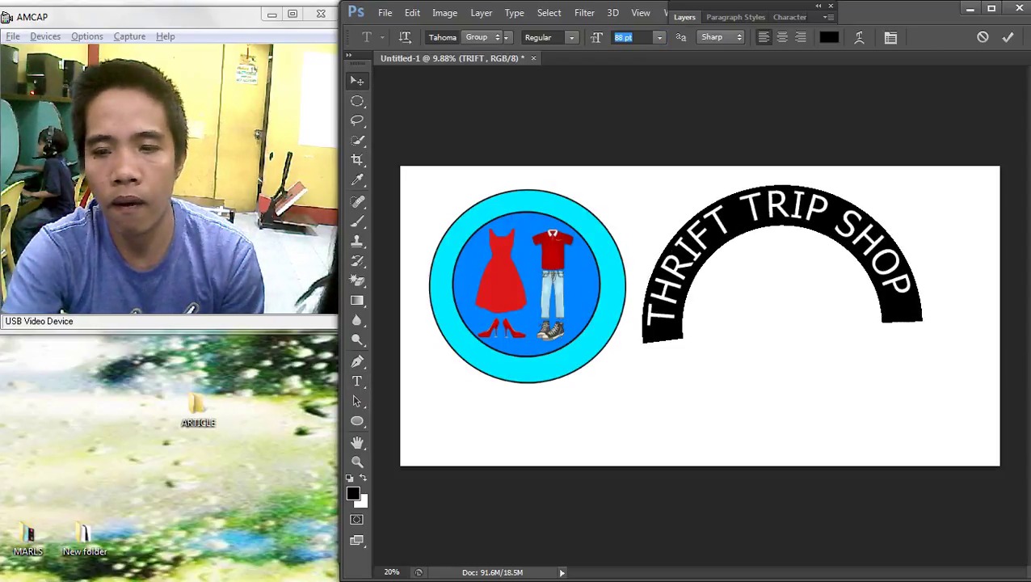
Rotate the curved text about a quarter turn counterclockwise so it runs along the circle path's left side
scroll(700, 315, "down", 2)
key("ctrl+t")
left_click_drag(875, 252, 707, 152)
key("Return")
mouse_move(686, 320)
left_mouse_down()
mouse_move(668, 315)
mouse_move(687, 314)
left_mouse_up()
scroll(687, 313, "up", 2)
Reduce the size of the curved "THRIFT TRIP SHOP" text to 59 pt
left_click(357, 361)
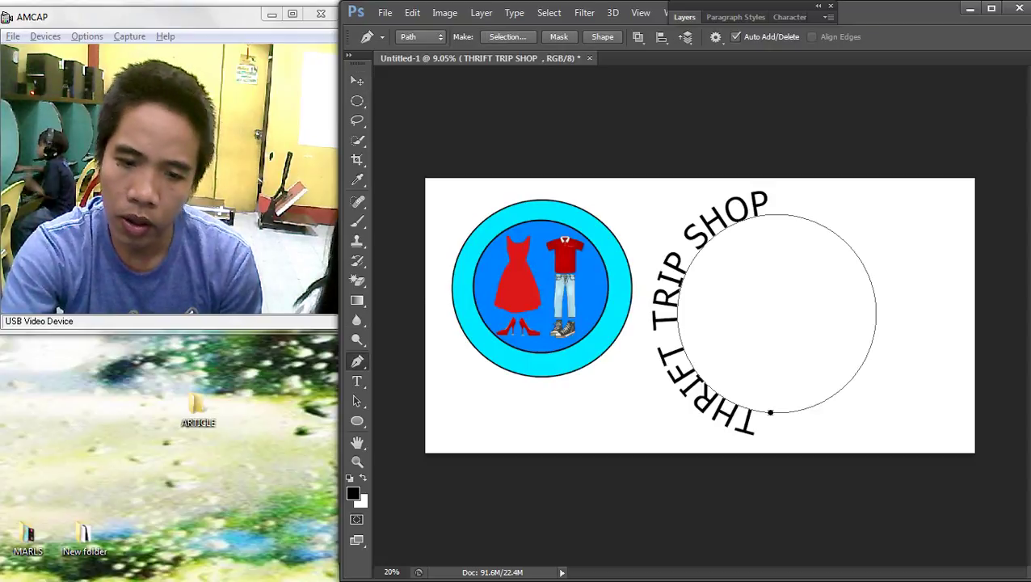
left_click(357, 381)
left_click(679, 296)
left_click(627, 38)
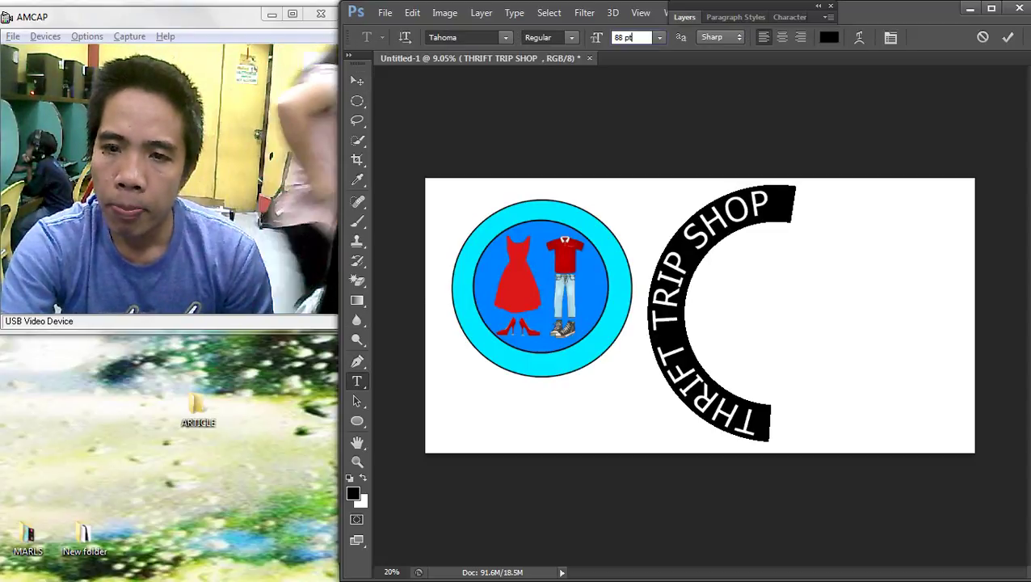
key("Down")
key("Down")
key("Down")
key("Down")
key("Down")
key("Down")
key("Down")
key("Down")
key("Down")
key("Down")
key("Down")
key("Down")
key("Down")
key("Down")
key("Down")
key("Down")
key("Down")
key("Down")
key("Down")
key("Down")
key("Down")
key("Down")
key("Down")
key("Down")
key("Down")
key("Down")
key("Down")
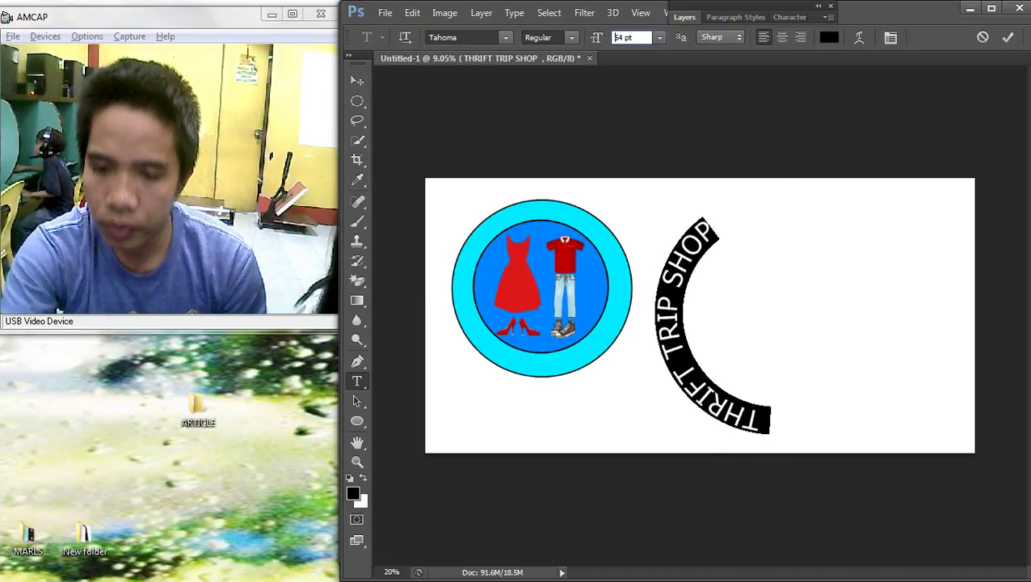
key("Down")
key("Down")
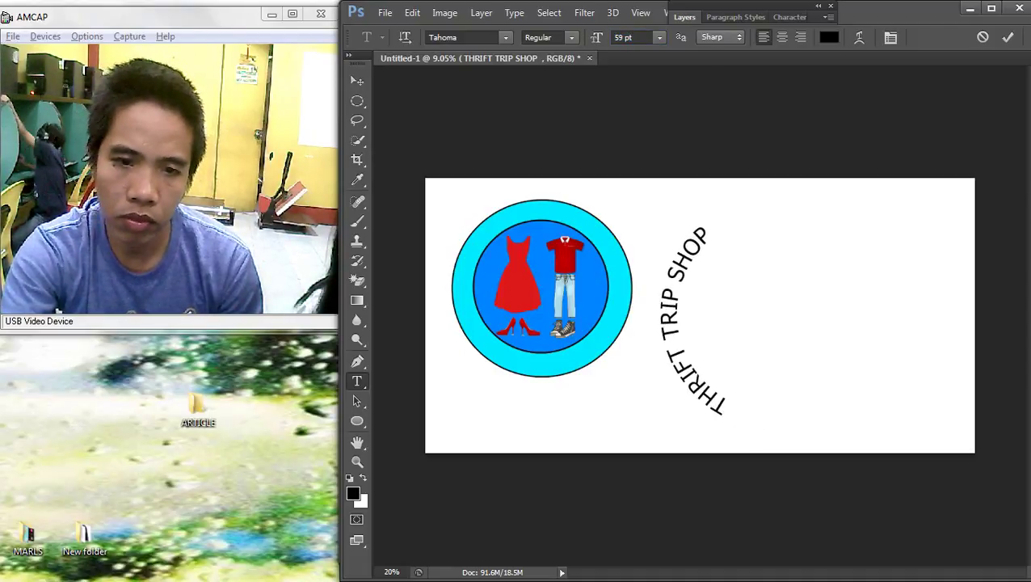
Move the curved text onto the logo, over the left part of the cyan ring
left_click(357, 81)
scroll(717, 357, "up", 4)
left_click_drag(717, 357, 875, 376)
left_click_drag(813, 361, 536, 307)
left_click_drag(543, 270, 518, 309)
scroll(518, 310, "up", 3)
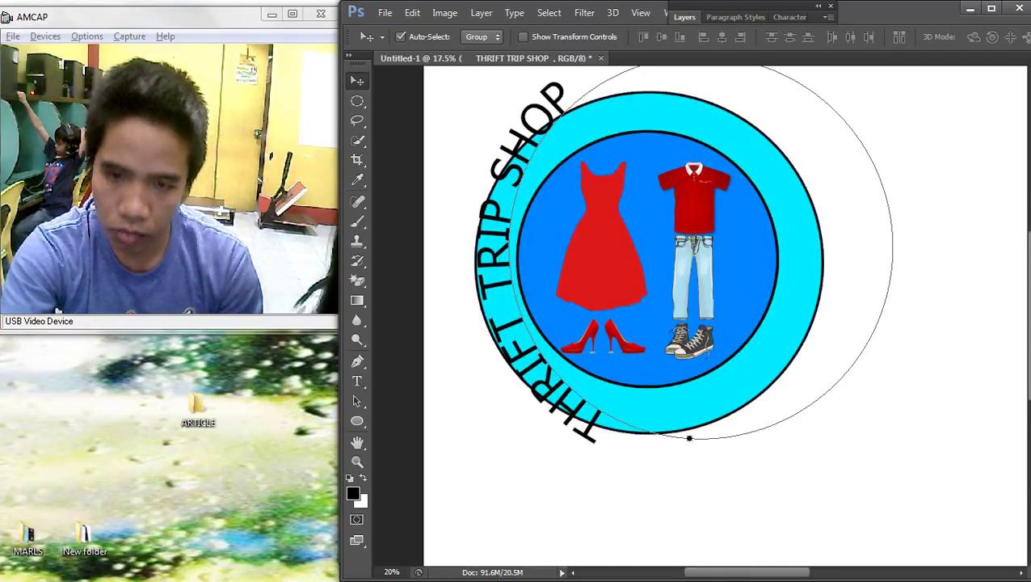
Scale the text's circular path to about 74.85% width and 75.07% height, fitting it just outside the blue circle
key("ctrl+t")
scroll(720, 371, "down", 1)
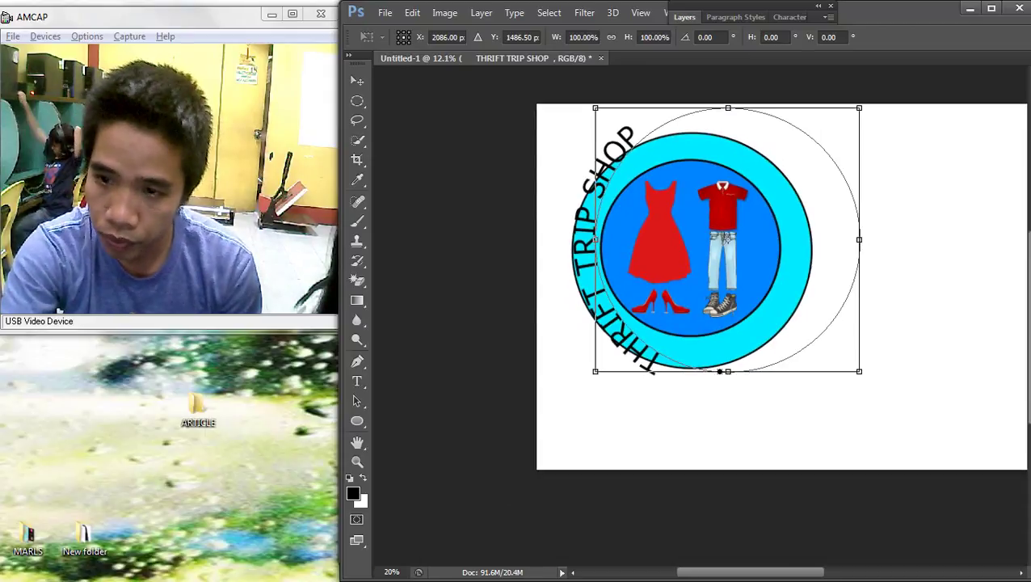
left_click_drag(859, 107, 790, 173)
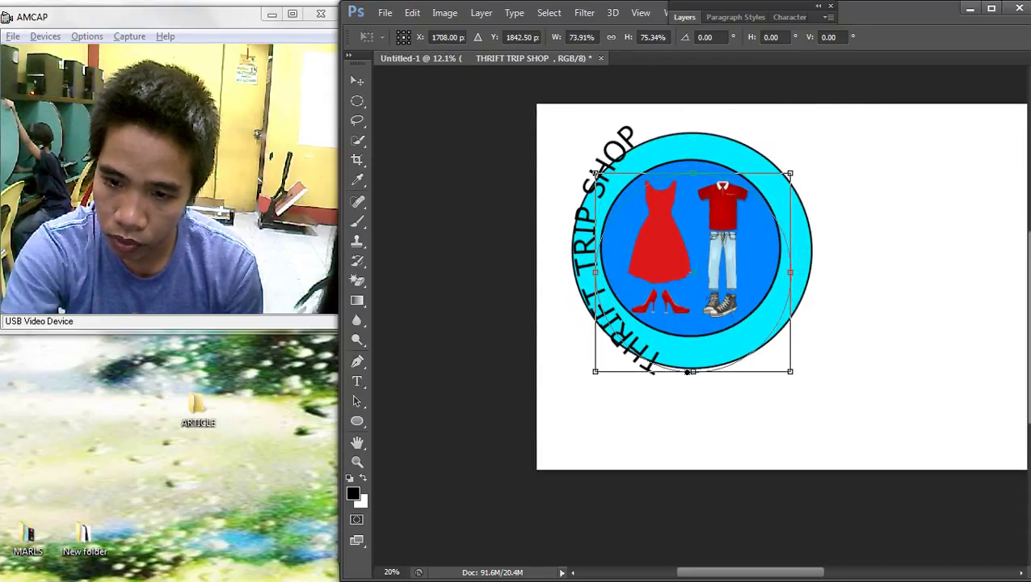
left_click_drag(789, 272, 778, 272)
left_click_drag(687, 371, 686, 346)
left_click_drag(687, 172, 687, 149)
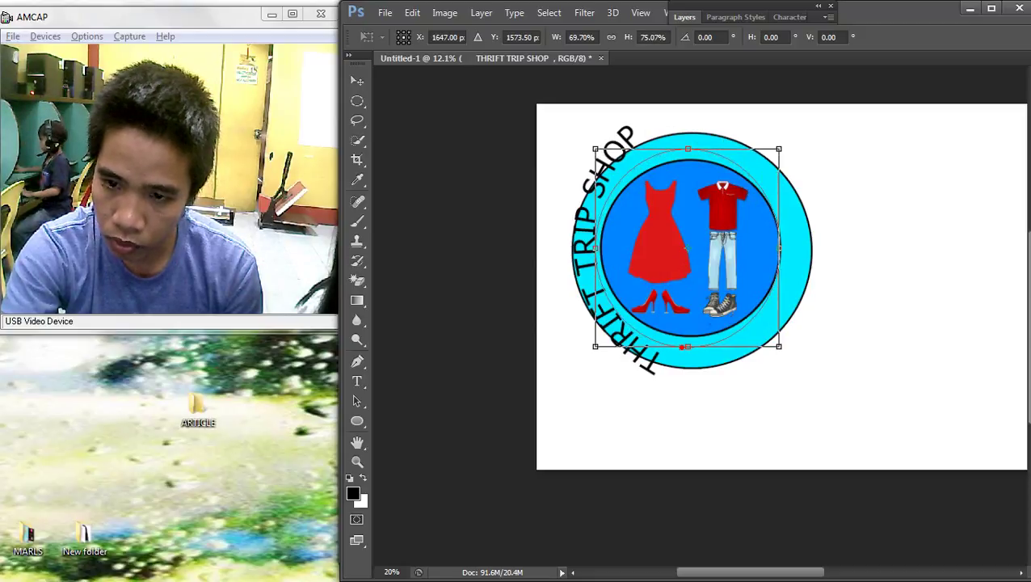
left_click_drag(778, 247, 789, 248)
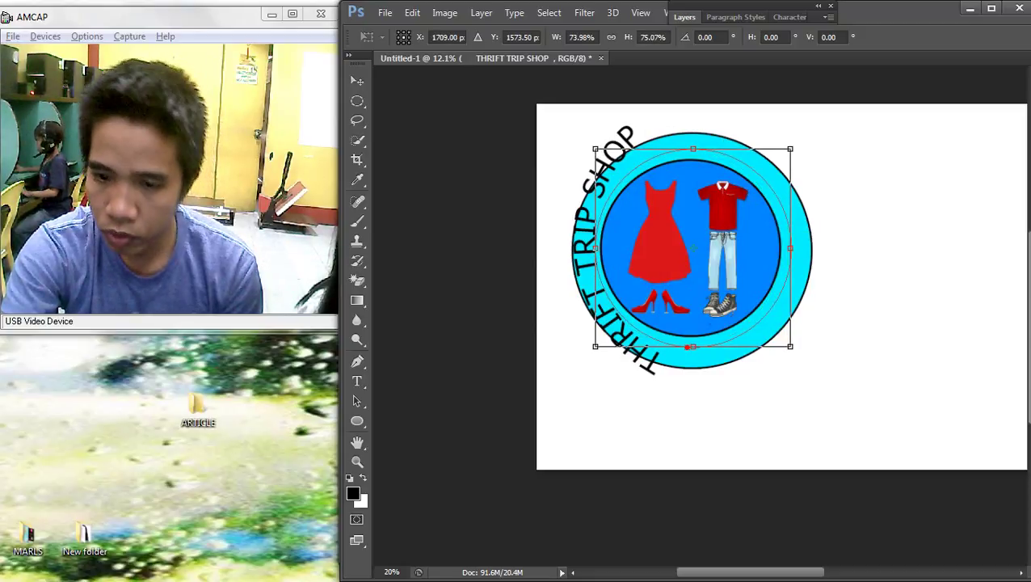
left_click_drag(596, 248, 593, 248)
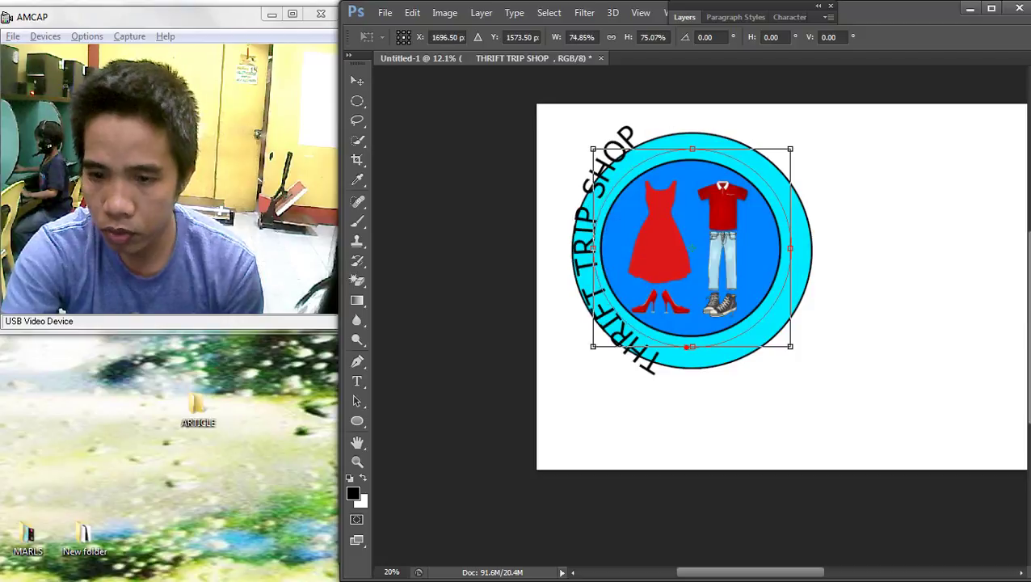
key("Return")
Shrink the text's circular path slightly from its upper-left corner to draw the lettering further into the cyan ring
scroll(665, 289, "down", 4)
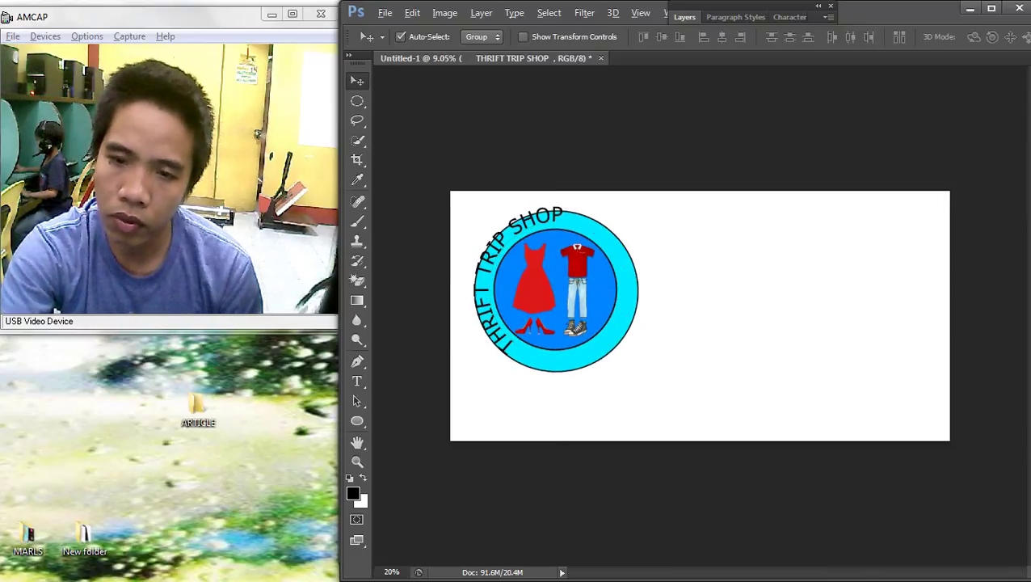
scroll(665, 289, "up", 4)
key("ctrl+minus")
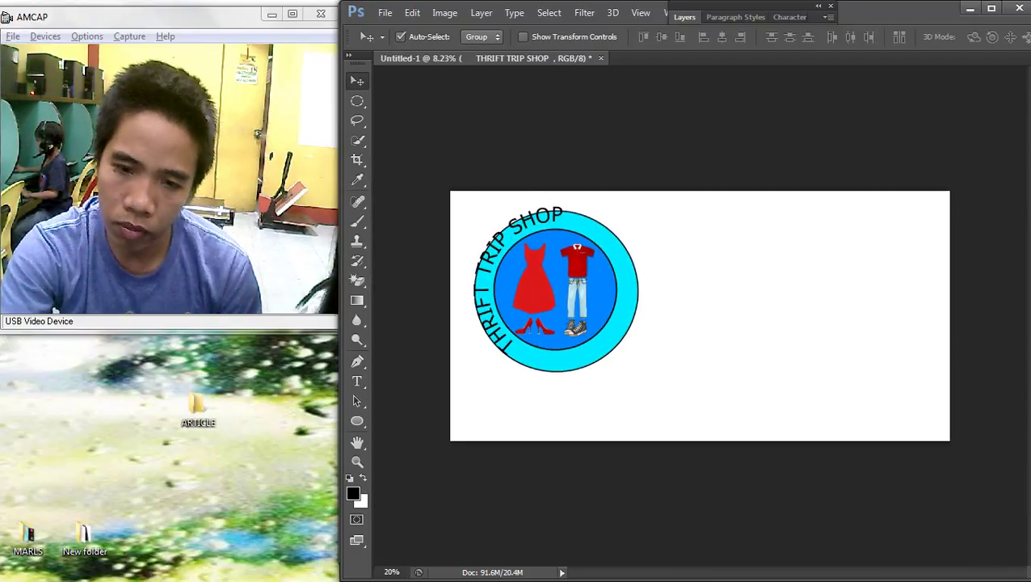
key("ctrl+t")
left_click_drag(488, 221, 490, 224)
key("Return")
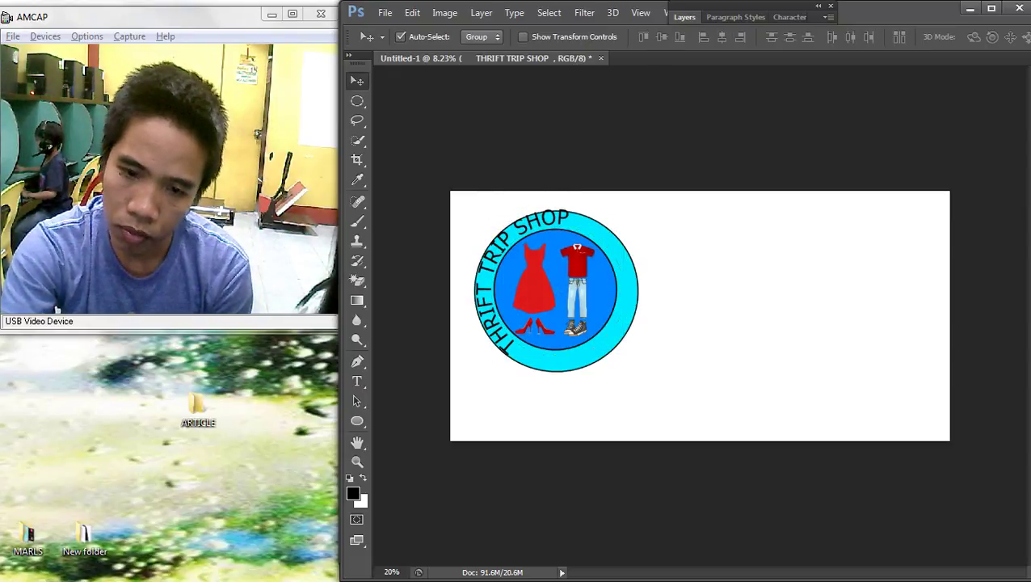
Change the font style of the whole curved text to Bold
key("t")
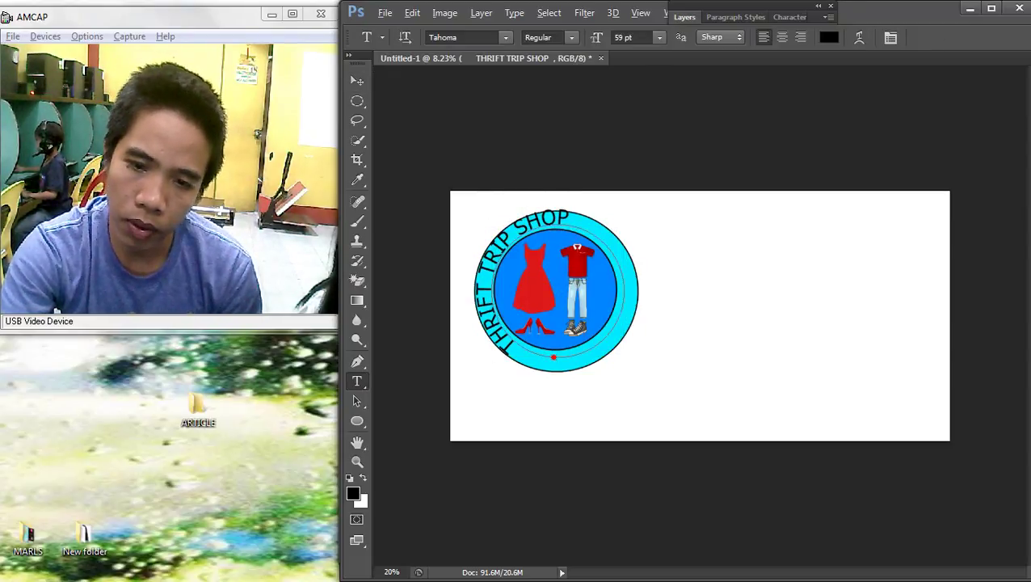
key("ctrl+plus")
left_click(477, 204)
key("ctrl+a")
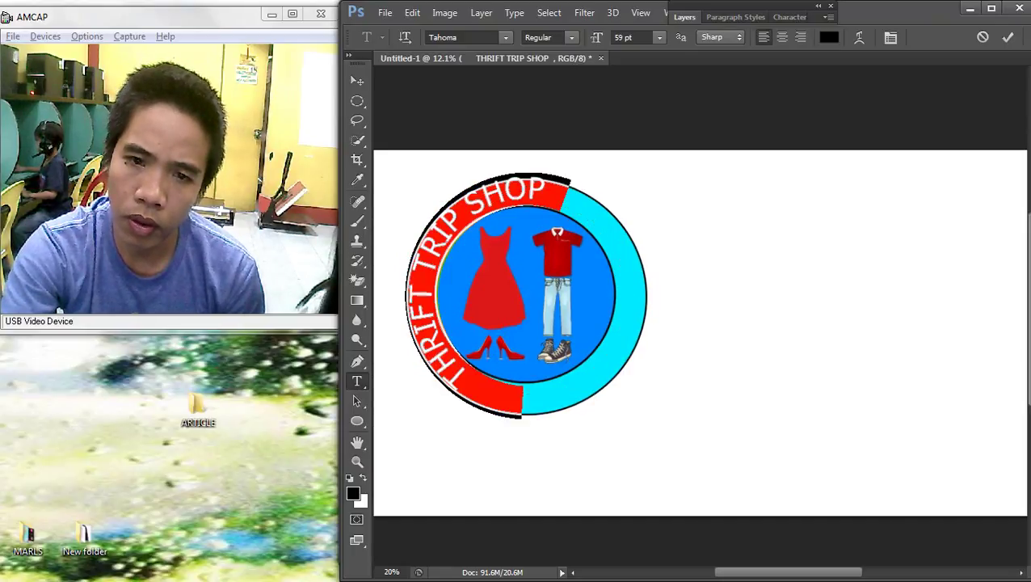
left_click(505, 37)
left_click(572, 37)
left_click(572, 38)
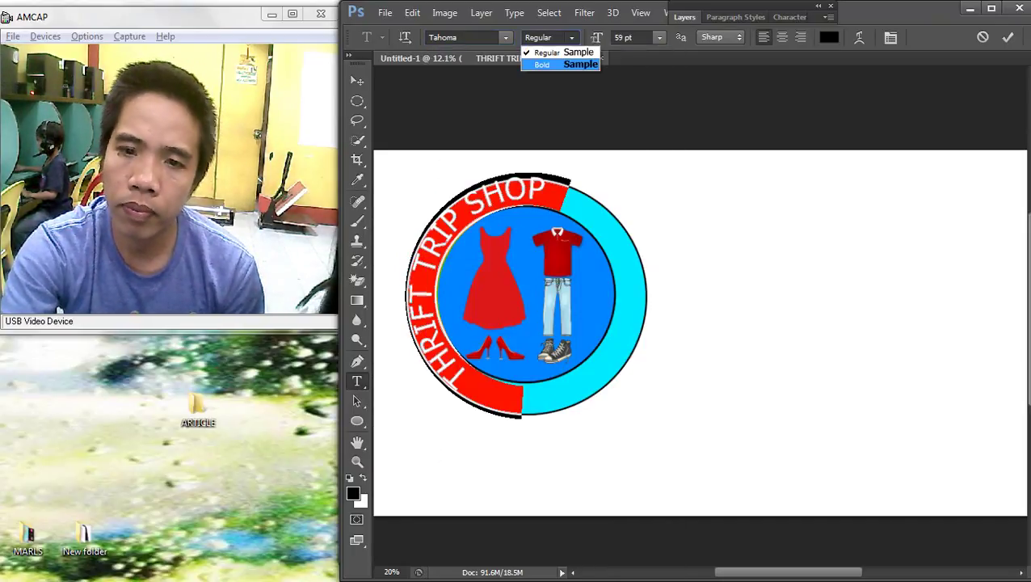
left_click(541, 65)
Set the bold curved text's size to 49 pt so the letters fit within the cyan ring
left_click(633, 37)
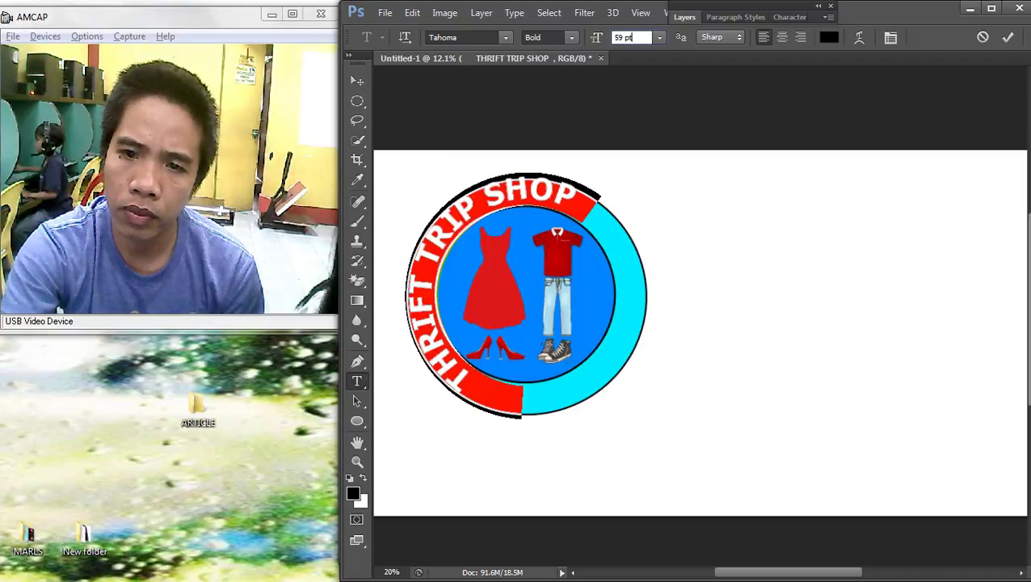
key("Down")
key("Down")
key("Down")
key("Down")
key("Down")
key("Down")
key("Down")
key("Down")
key("Down")
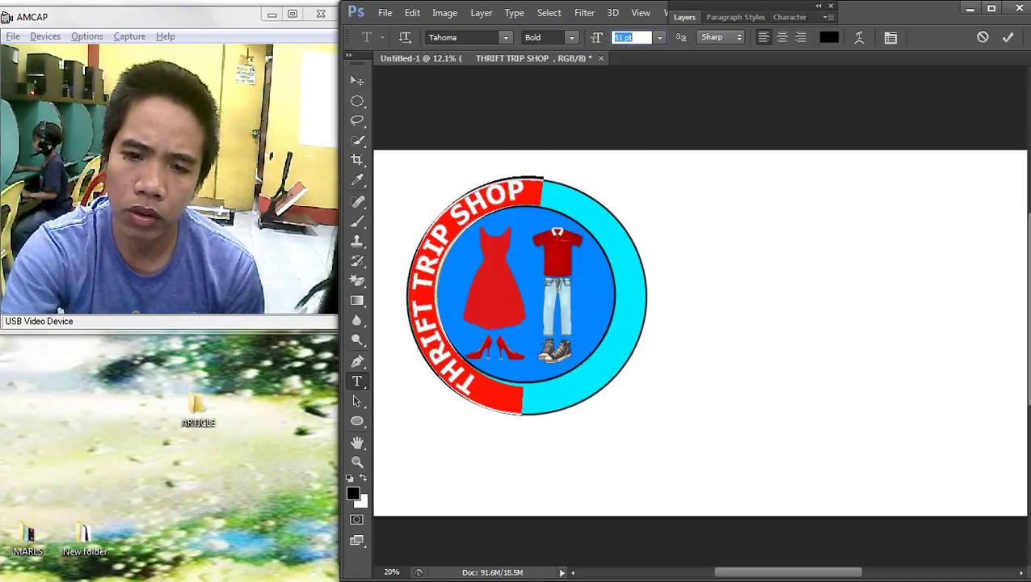
key("Down")
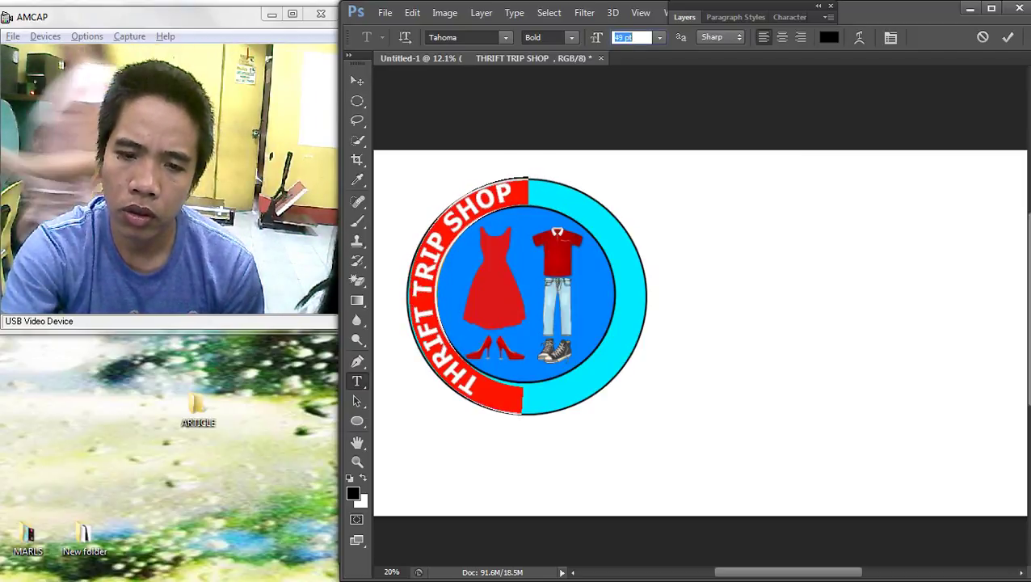
Insert an extra space between the words of the curved text and commit the edit
left_click(446, 229)
left_click(423, 296)
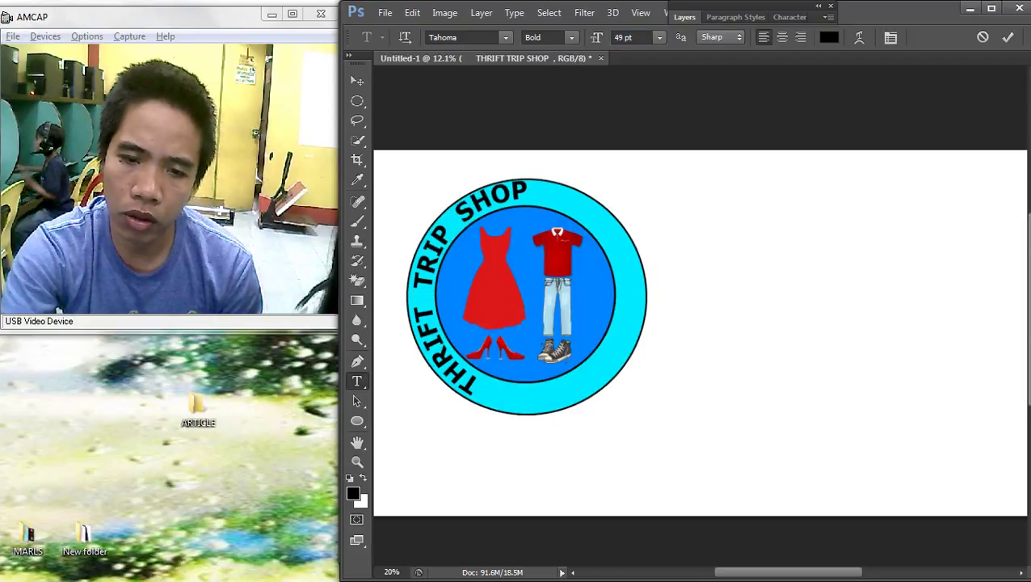
left_click(357, 81)
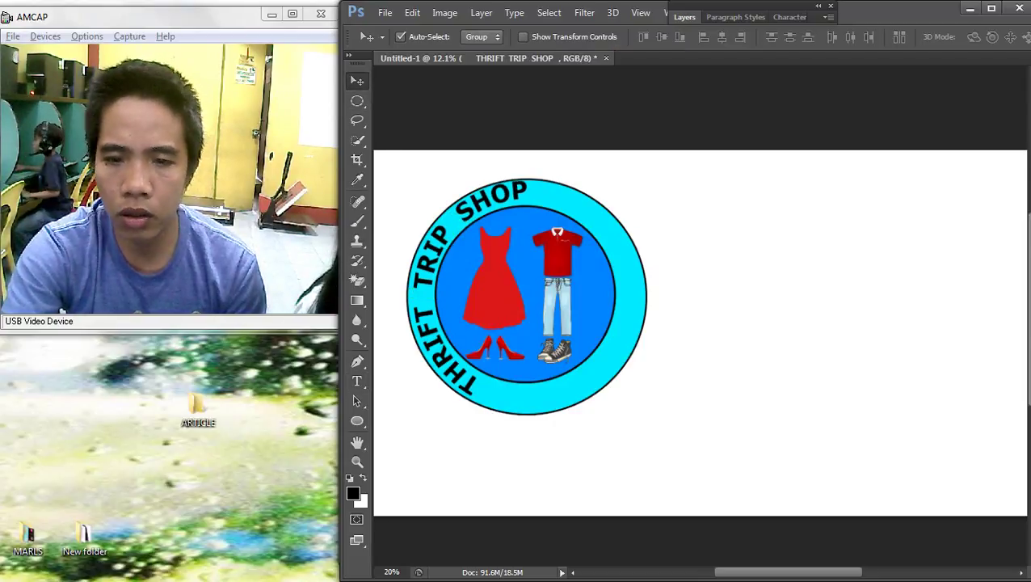
Fine-tune the curved text's path at its top and bottom edges, scaling its height to 98.20% with a 0.70° horizontal skew
scroll(448, 151, "up", 3)
key("ctrl+t")
left_click_drag(554, 215, 557, 218)
key("Return")
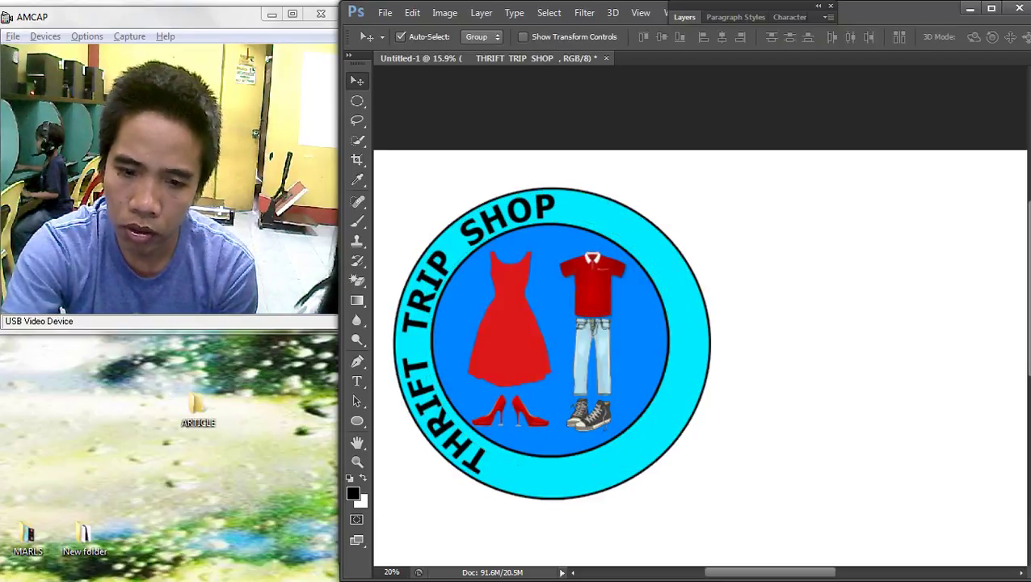
key("ctrl+t")
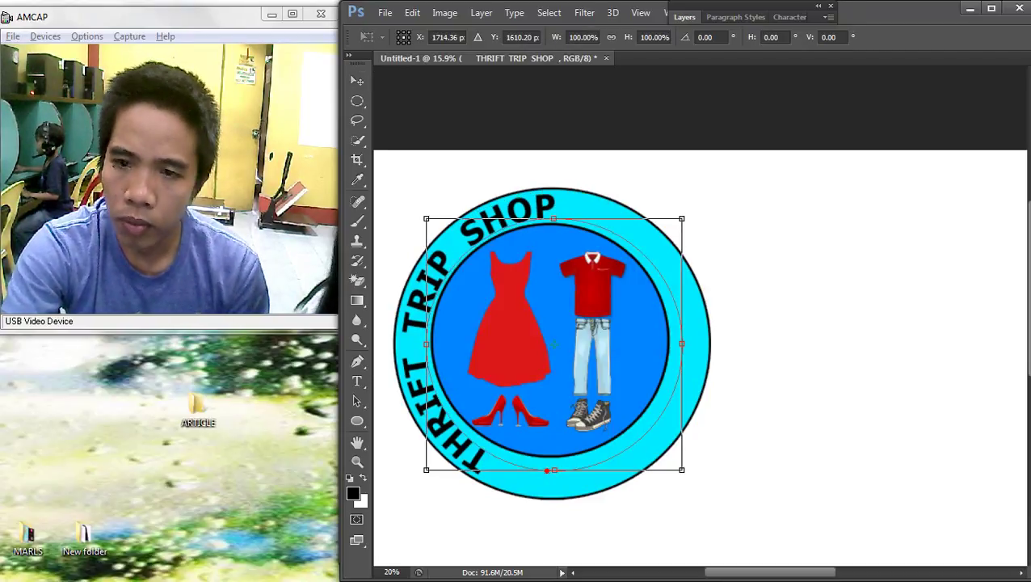
left_click_drag(554, 470, 557, 466)
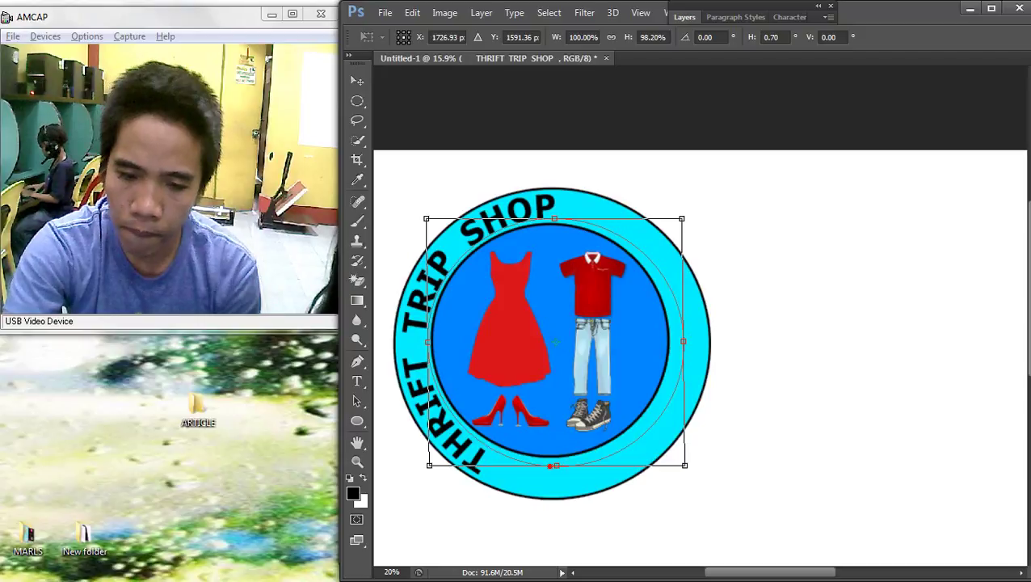
key("Return")
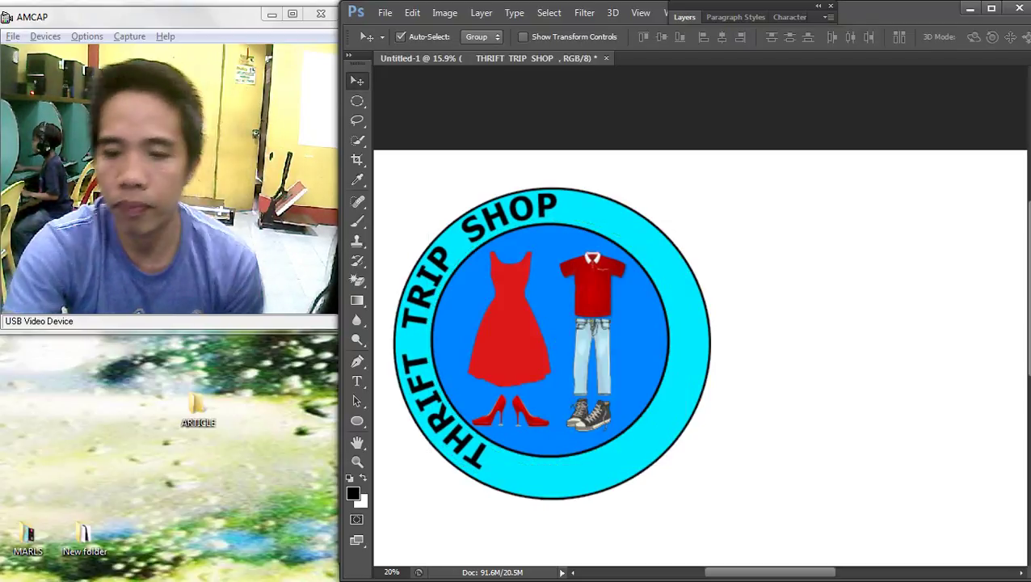
Rotate the curved text slightly counterclockwise in two passes to balance it on the left side of the cyan ring
key("ctrl+t")
left_click_drag(740, 203, 705, 202)
key("Return")
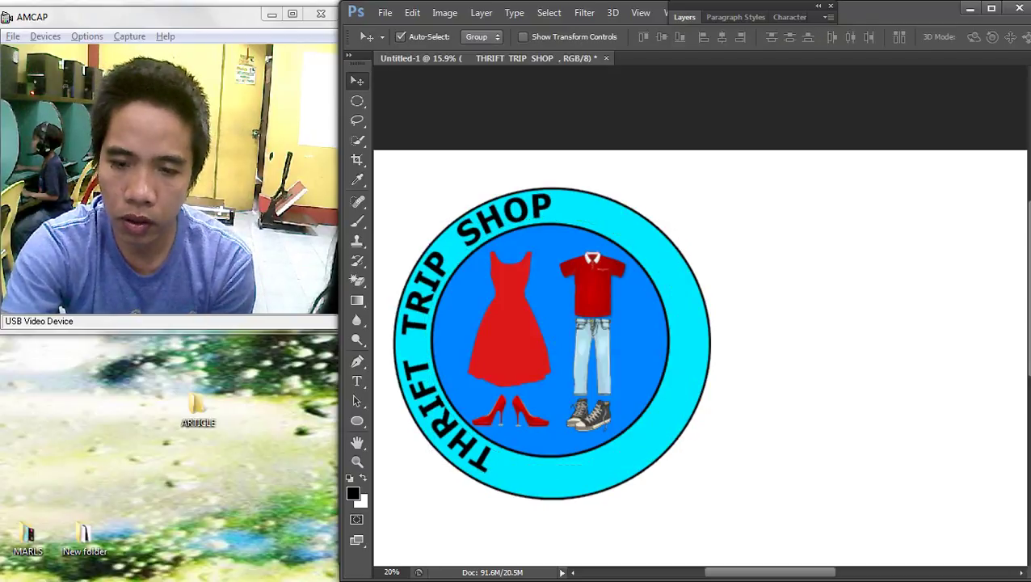
left_click(776, 243)
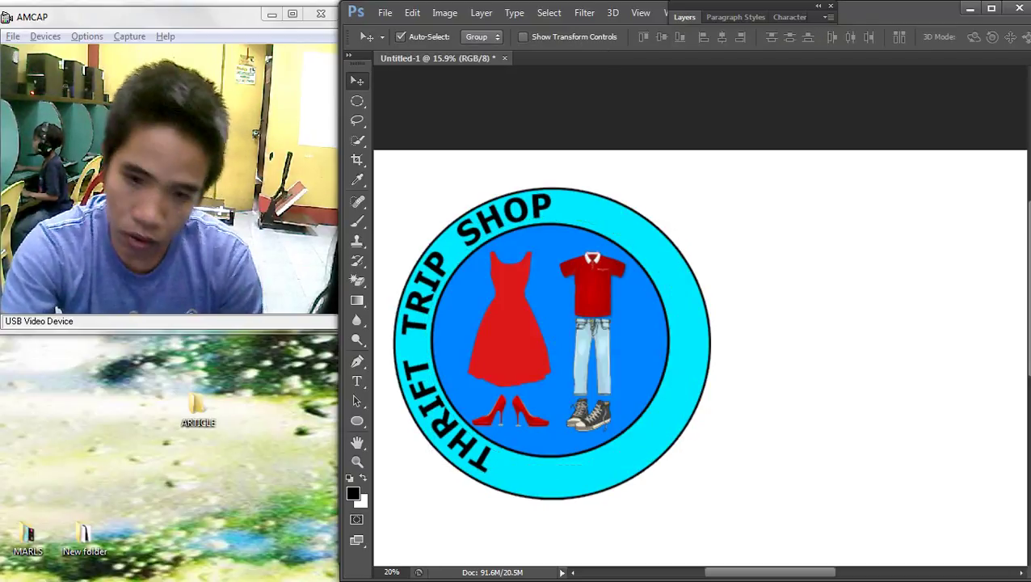
left_click(736, 186)
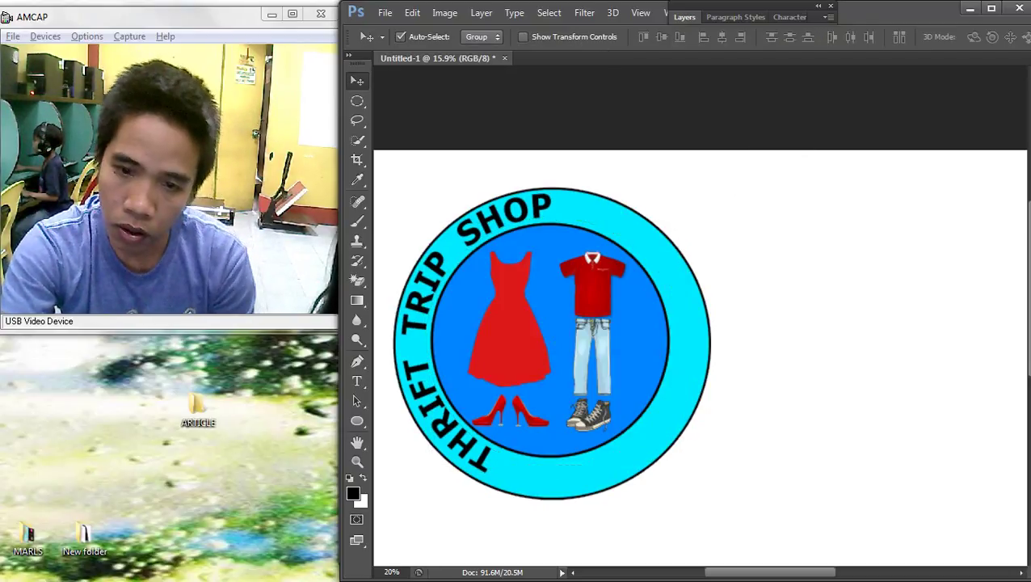
right_click(464, 220)
left_click(509, 230)
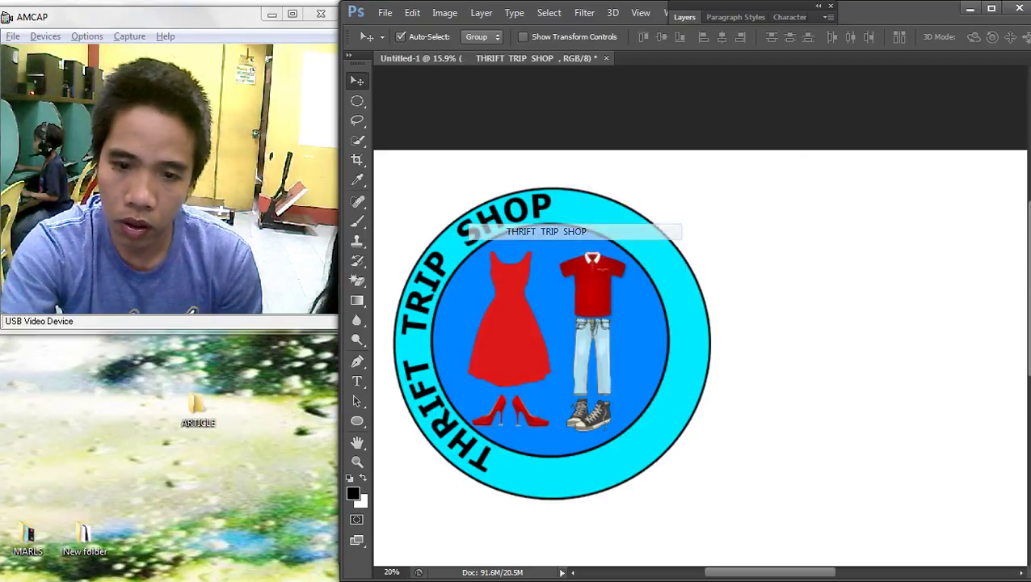
key("ctrl+t")
left_click_drag(682, 186, 677, 173)
key("Return")
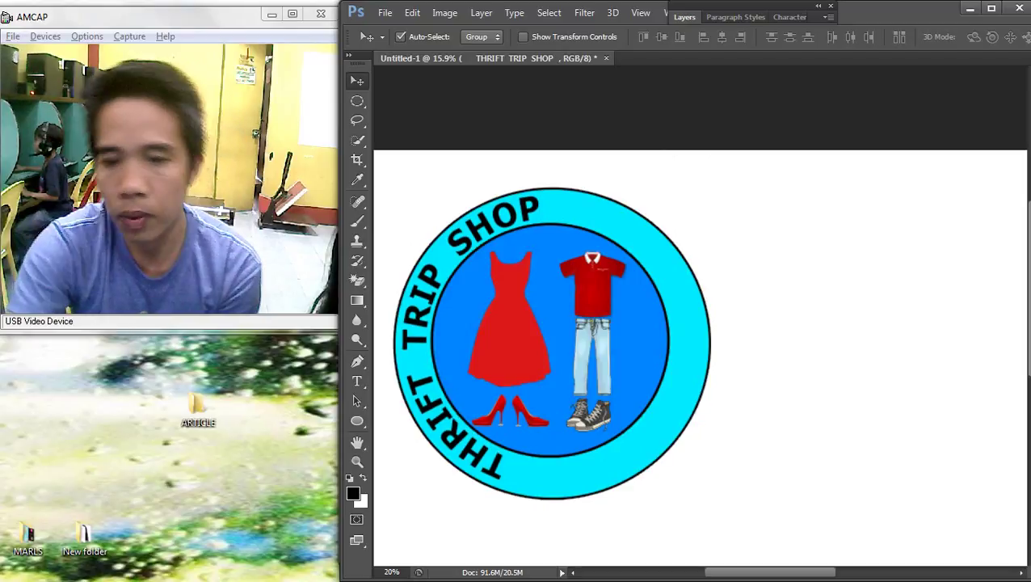
Adjust the number of spaces between the words of the curved THRIFT TRIP SHOP text
scroll(472, 230, "down", 5)
scroll(472, 230, "up", 5)
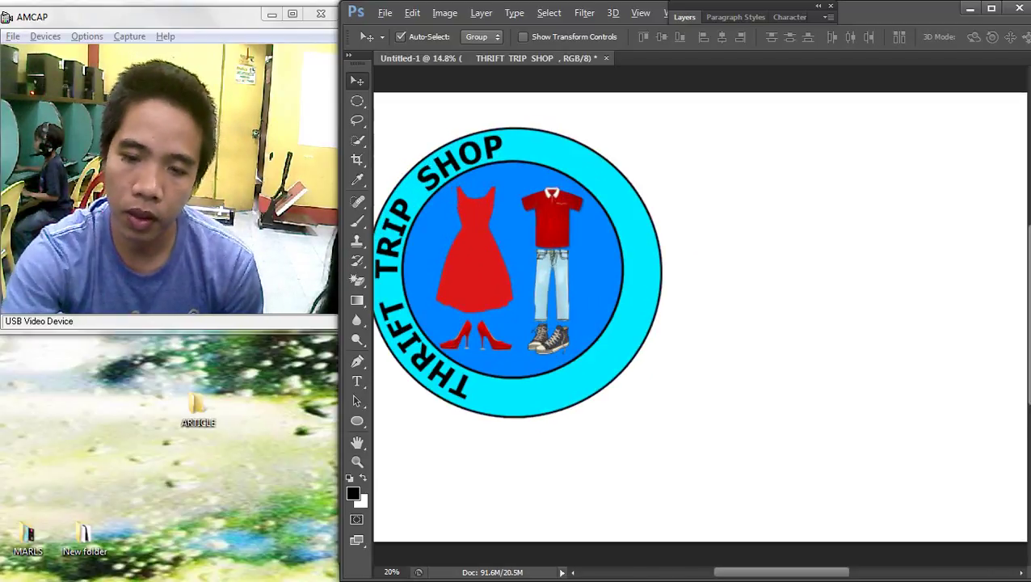
left_click_drag(517, 275, 621, 288)
key("t")
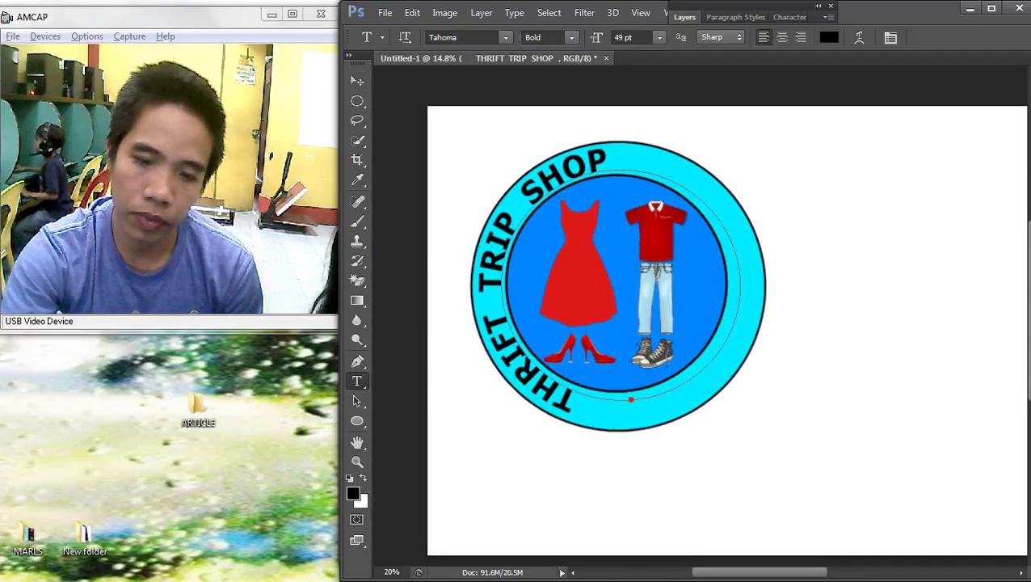
left_click(491, 304)
left_click(518, 205)
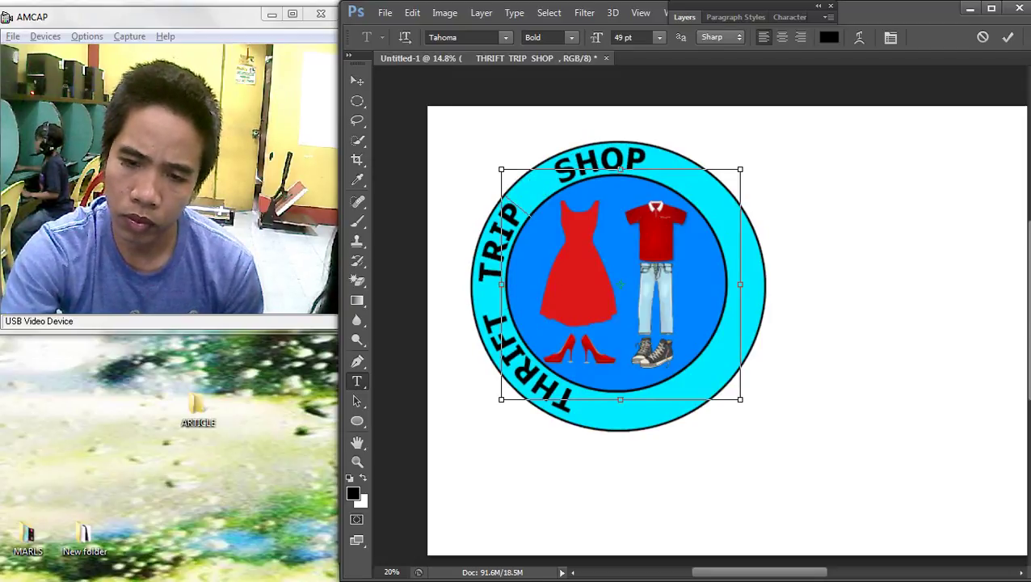
key("BackSpace")
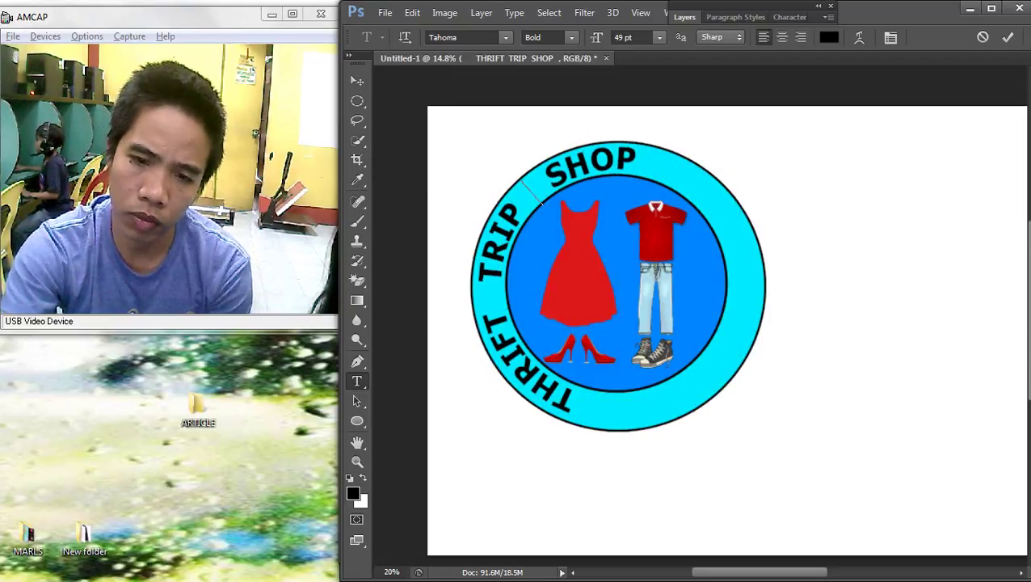
key("BackSpace")
key("BackSpace")
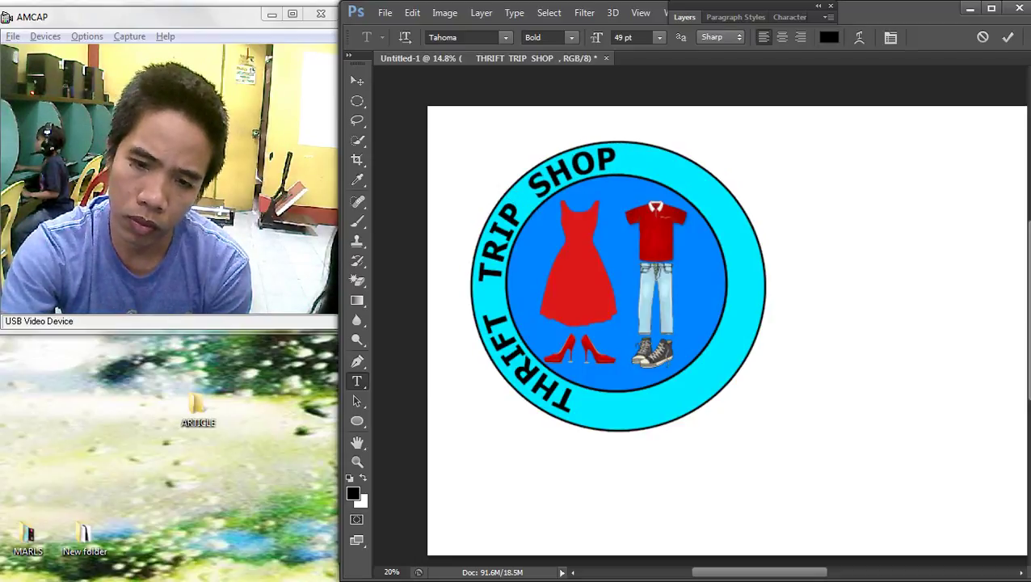
Set the tracking of the whole curved text to 240 and commit the edit
left_click_drag(575, 401, 637, 160)
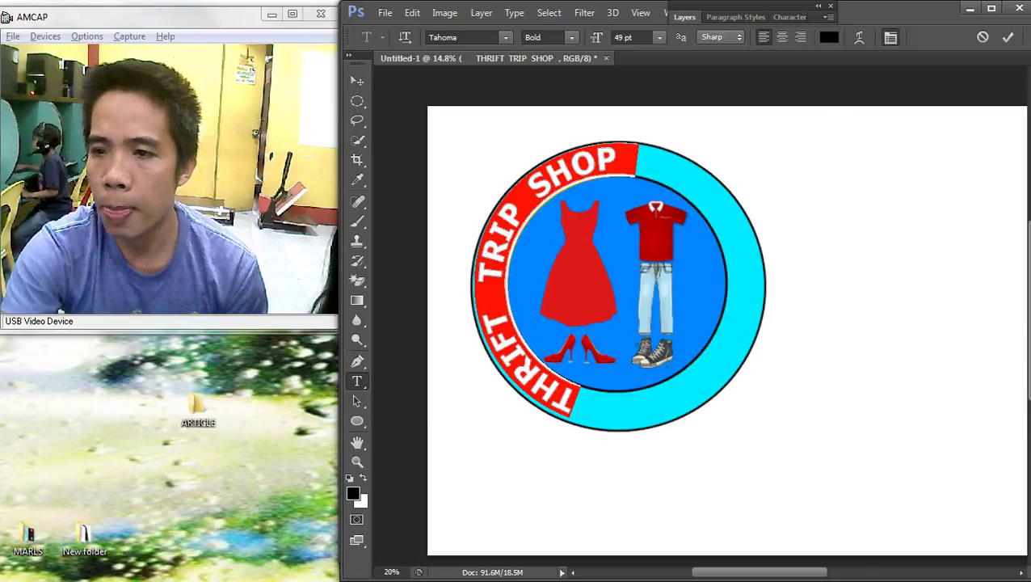
key("ctrl+t")
left_click(788, 76)
key("shift+Up")
key("shift+Up")
key("shift+Up")
key("shift+Up")
key("shift+Up")
key("shift+Up")
key("shift+Up")
key("shift+Up")
key("shift+Up")
key("shift+Up")
key("shift+Up")
key("shift+Up")
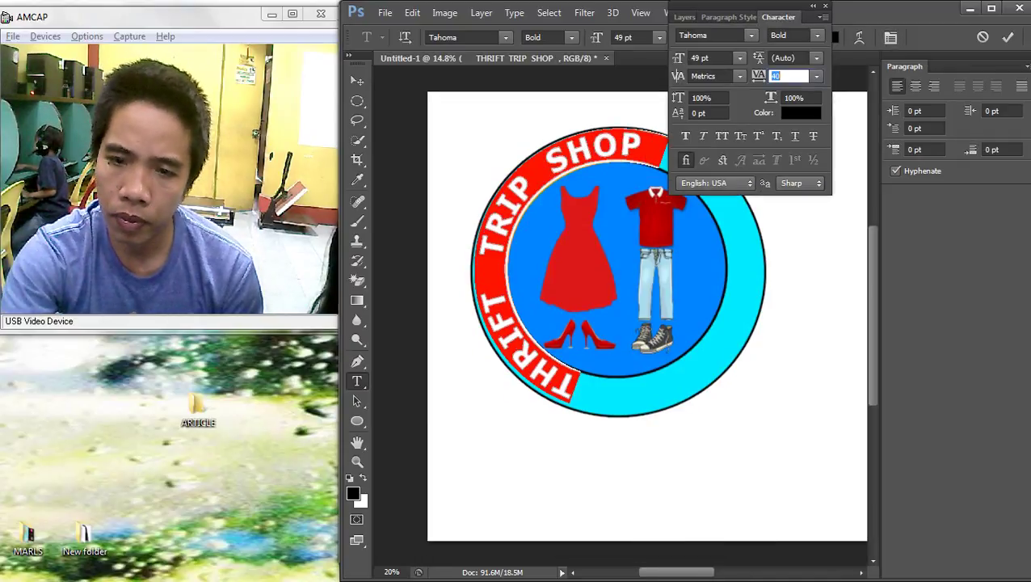
key("Up")
key("Up")
key("Up")
key("Up")
key("Up")
key("Up")
key("Up")
key("Up")
key("Up")
key("Up")
key("Up")
key("Up")
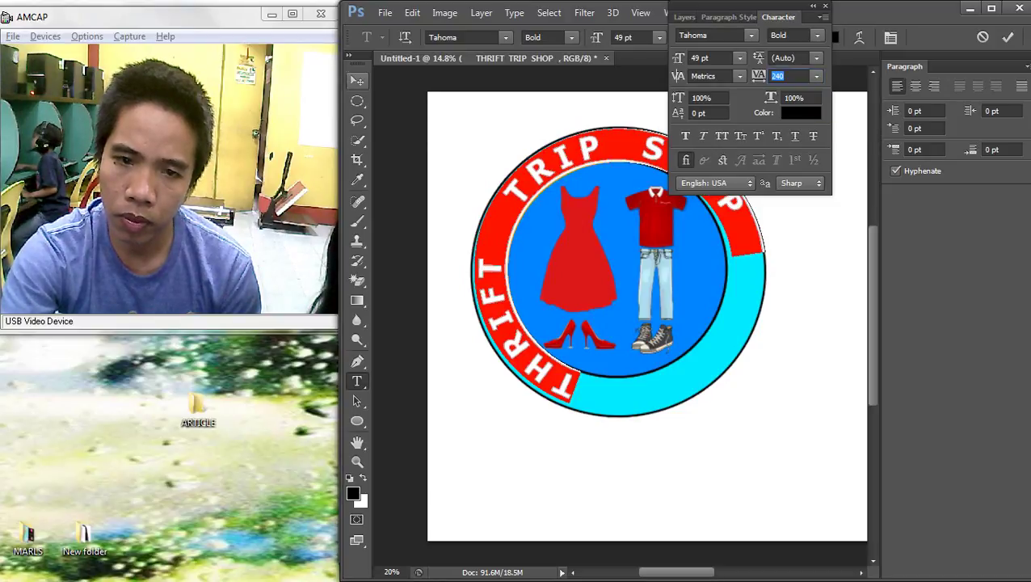
key("ctrl+Return")
double_click(778, 17)
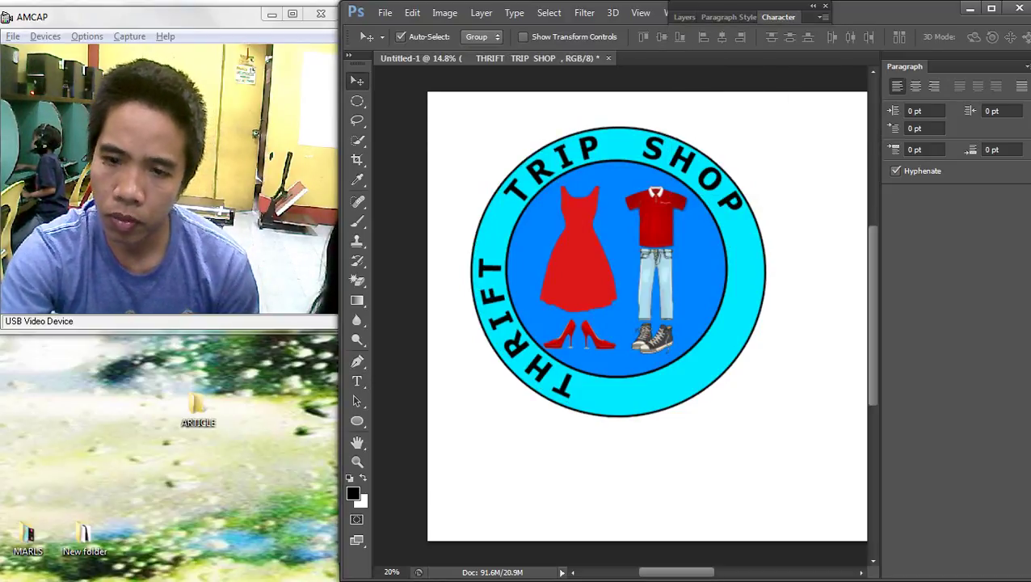
Rotate the curved text counterclockwise around the cyan ring, then partly back clockwise to balance it on the left side
key("ctrl+t")
left_click_drag(798, 186, 734, 62)
key("Return")
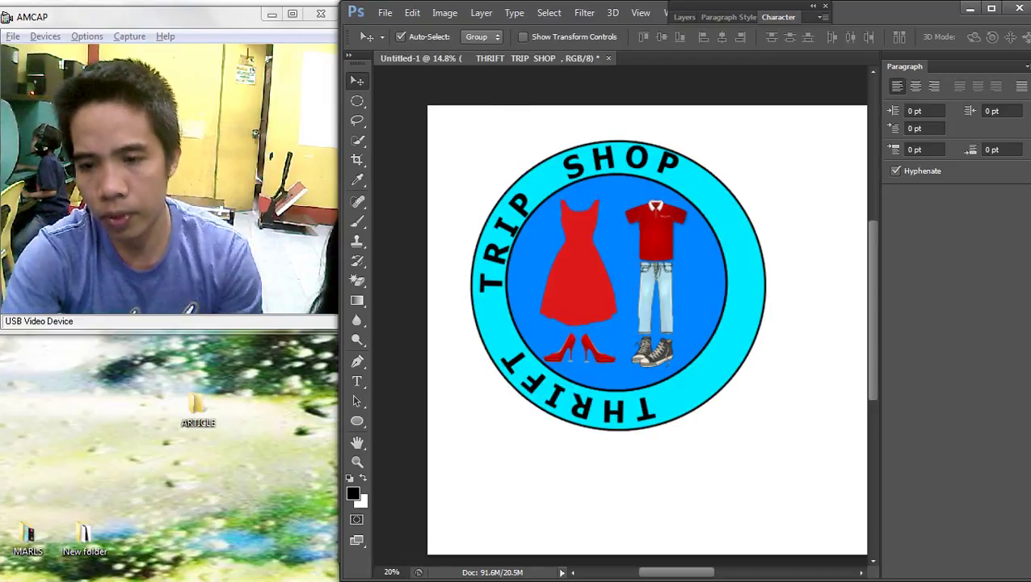
key("ctrl+t")
left_click_drag(766, 110, 792, 164)
key("Return")
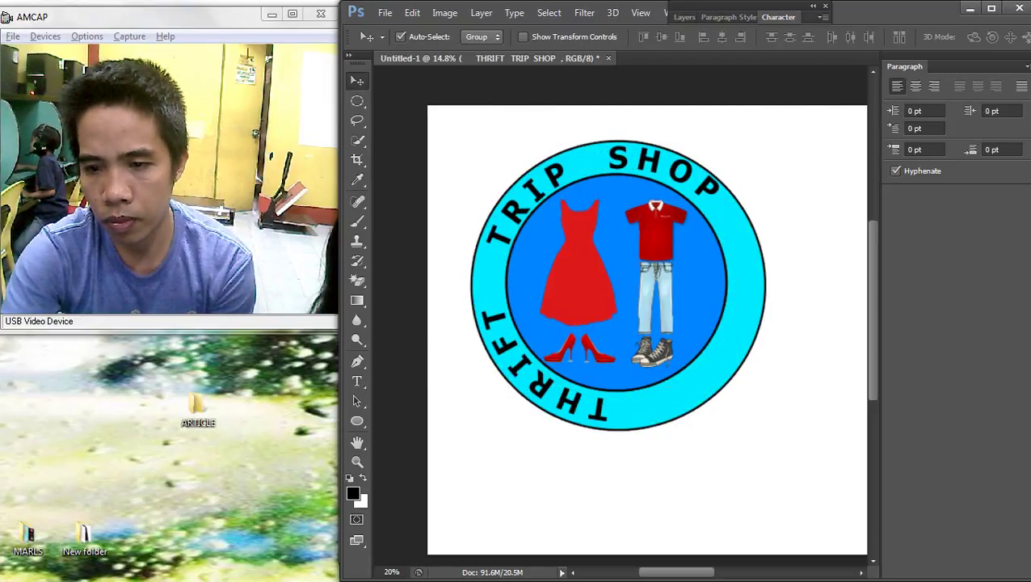
Delete the extra spaces between THRIFT, TRIP and SHOP in the curved text and commit the edit
left_click(357, 381)
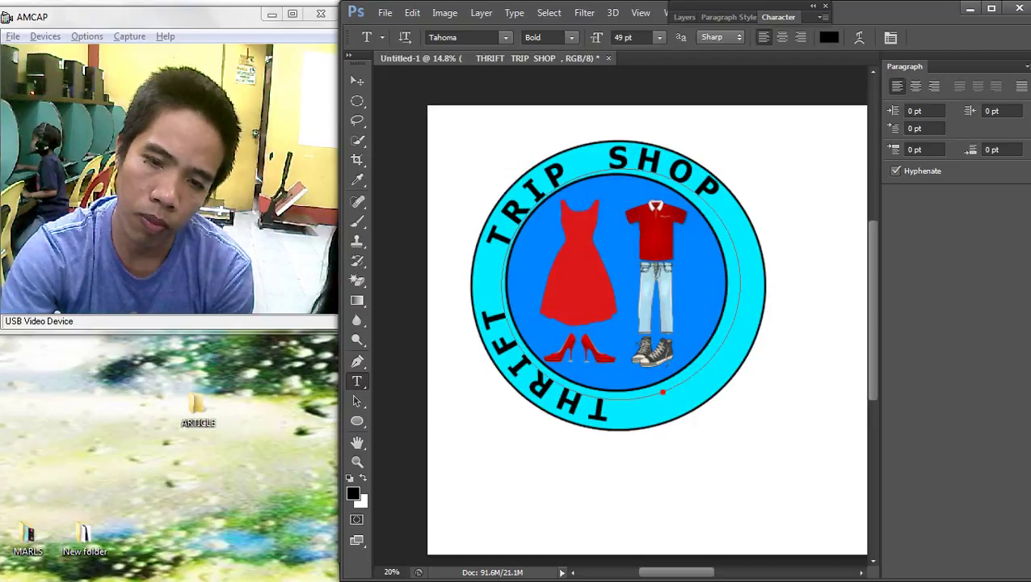
left_click(492, 266)
key("BackSpace")
key("BackSpace")
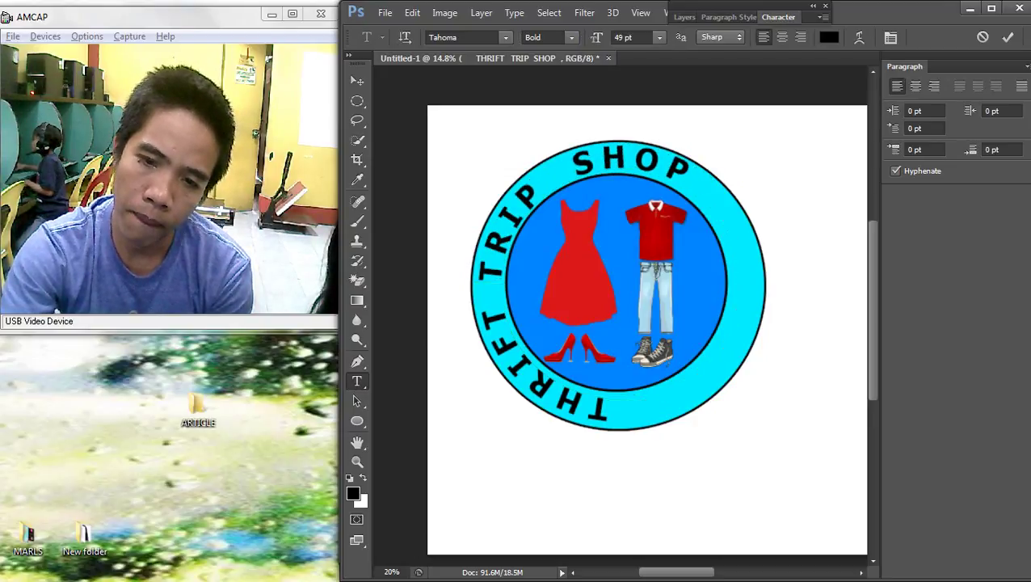
key("ctrl+alt+z")
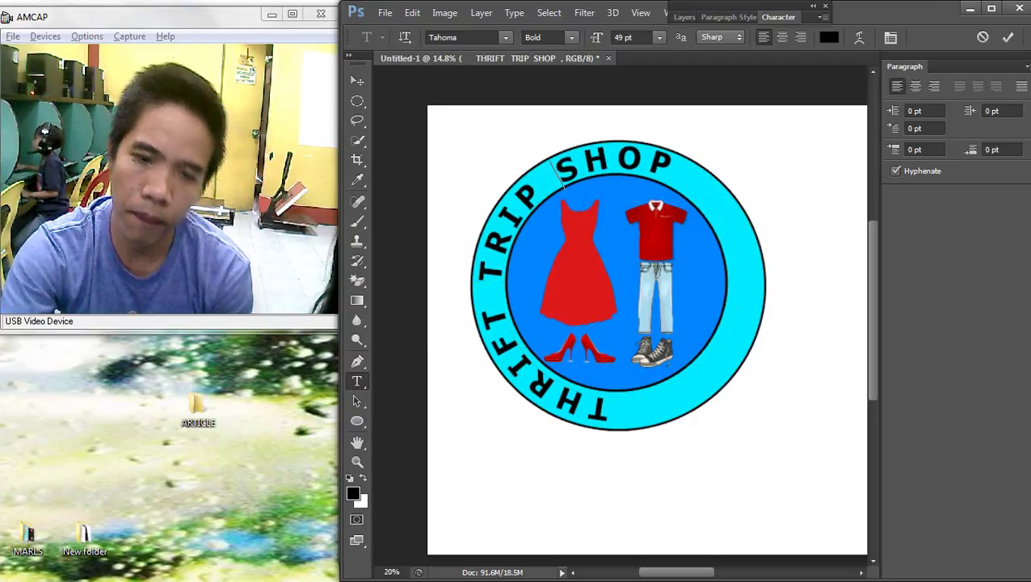
left_click(357, 81)
scroll(646, 178, "down", 2)
scroll(630, 202, "up", 2)
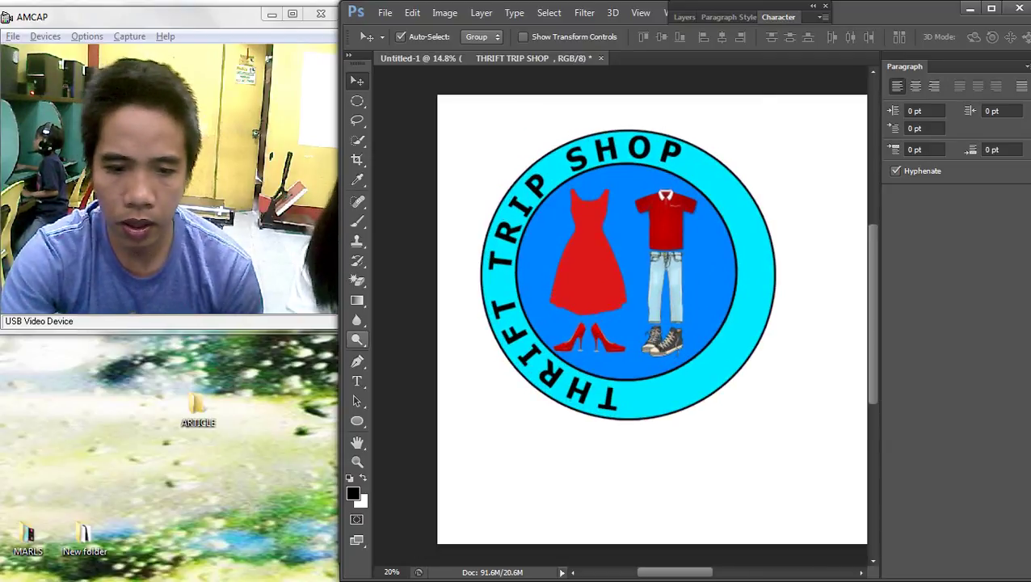
Select all of the curved text for editing and remove the docked paragraph settings from the workspace
left_click(357, 380)
left_click(676, 390)
key("ctrl+a")
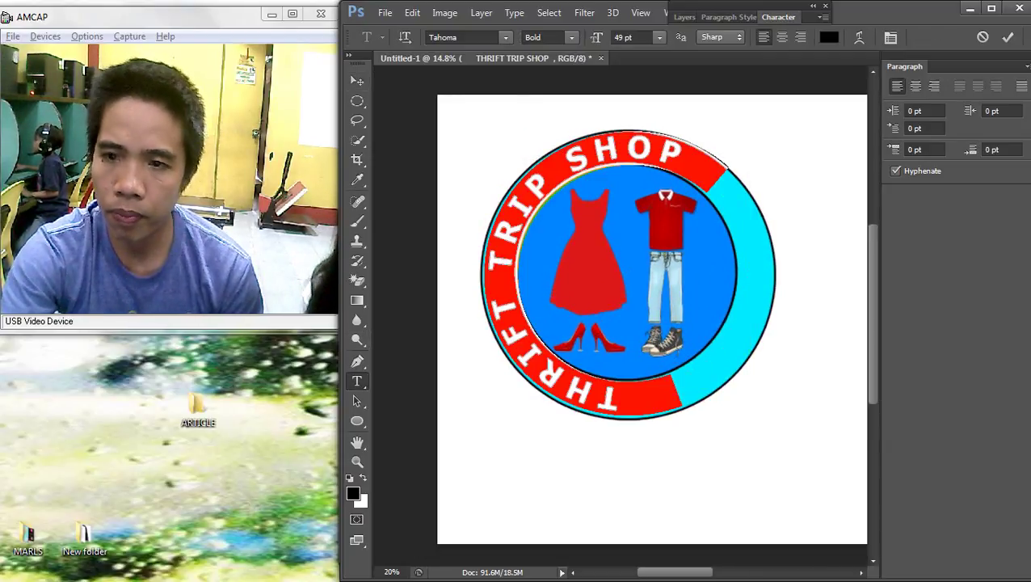
left_click(1026, 67)
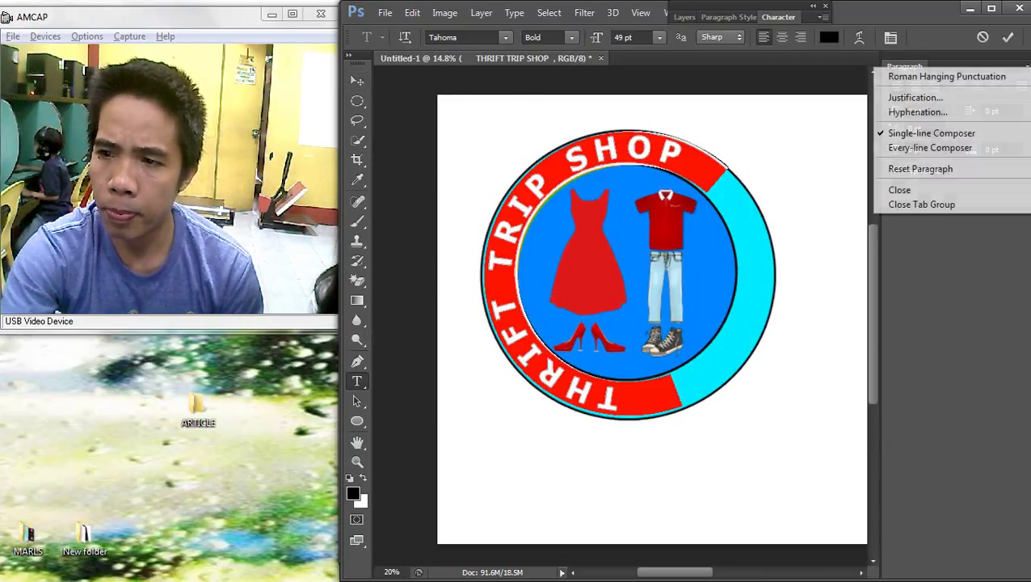
left_click(909, 203)
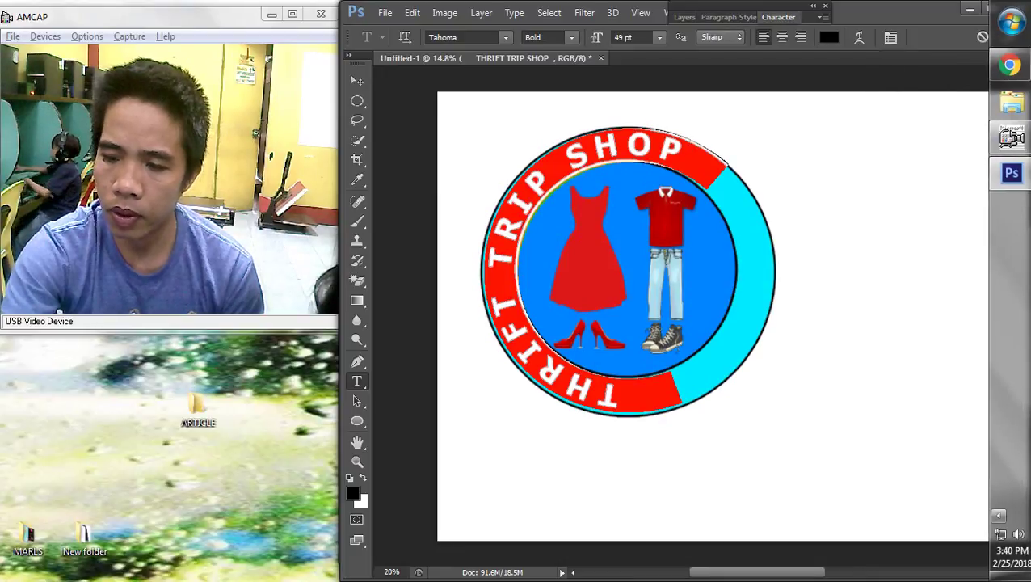
left_click(997, 515)
Set the tracking of the whole curved text to 370 and commit the edit
left_click(727, 17)
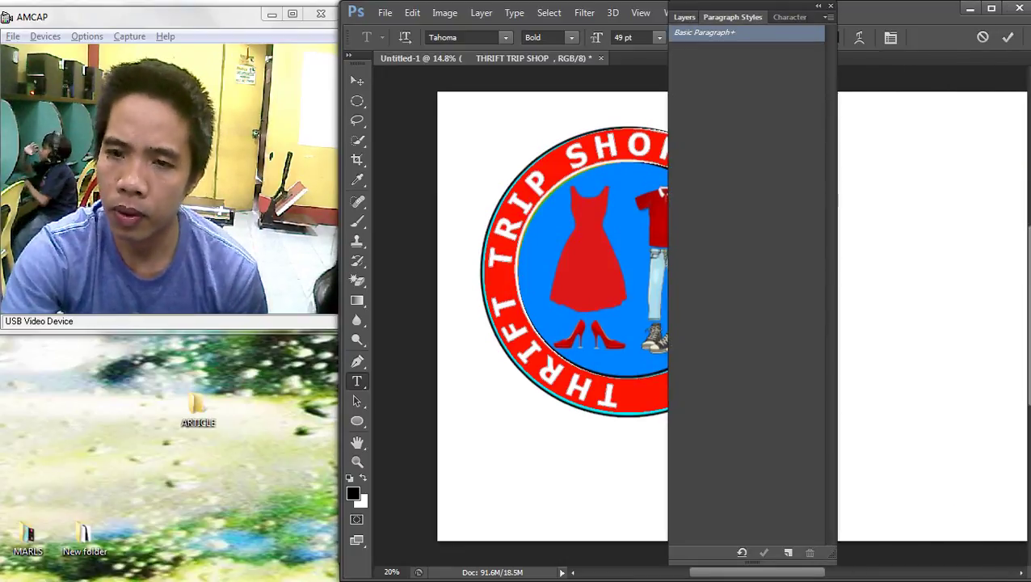
left_click(685, 16)
left_click(790, 16)
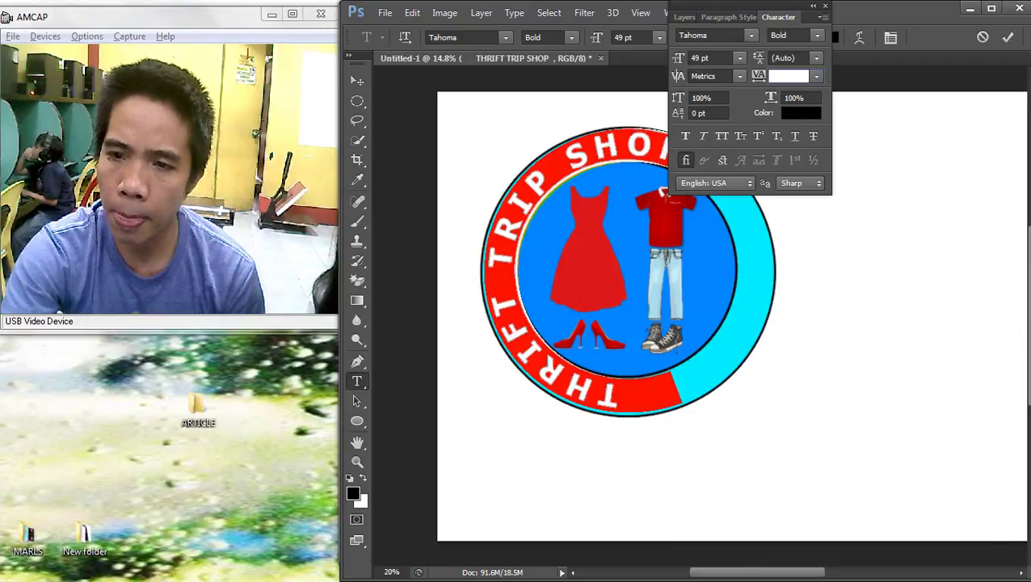
left_click(816, 76)
left_click(799, 238)
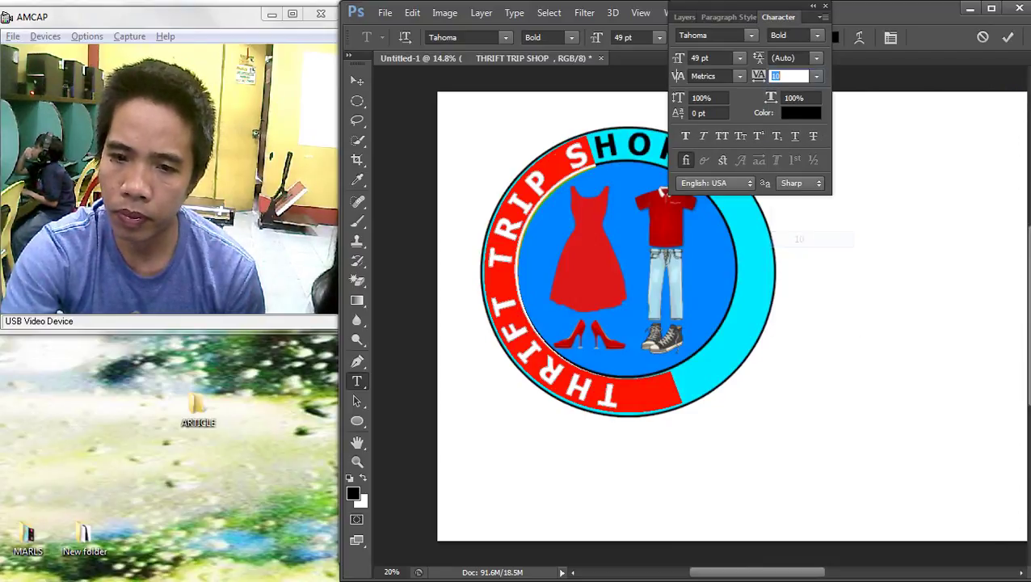
key("Up")
key("Up")
key("Up")
key("Up")
key("Up")
key("Up")
key("Up")
key("Up")
key("Up")
key("Up")
key("Up")
key("Up")
key("Up")
key("Up")
key("Up")
key("Up")
key("Up")
key("Up")
key("Up")
key("Up")
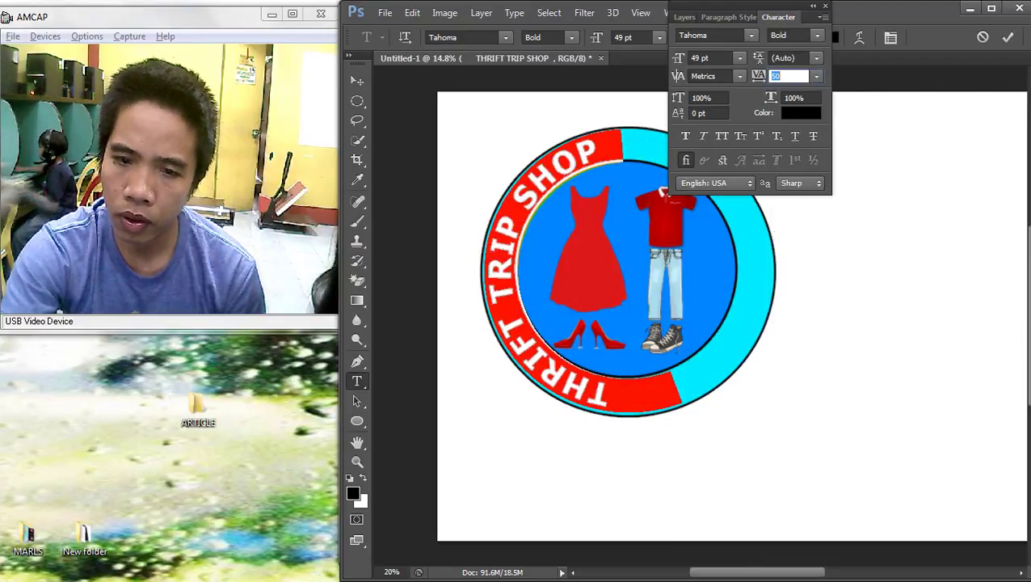
key("shift+Up")
key("shift+Up")
key("shift+Up")
key("shift+Up")
key("shift+Up")
key("shift+Up")
key("shift+Up")
key("shift+Up")
key("shift+Up")
key("shift+Up")
key("shift+Up")
key("shift+Up")
key("shift+Up")
key("shift+Up")
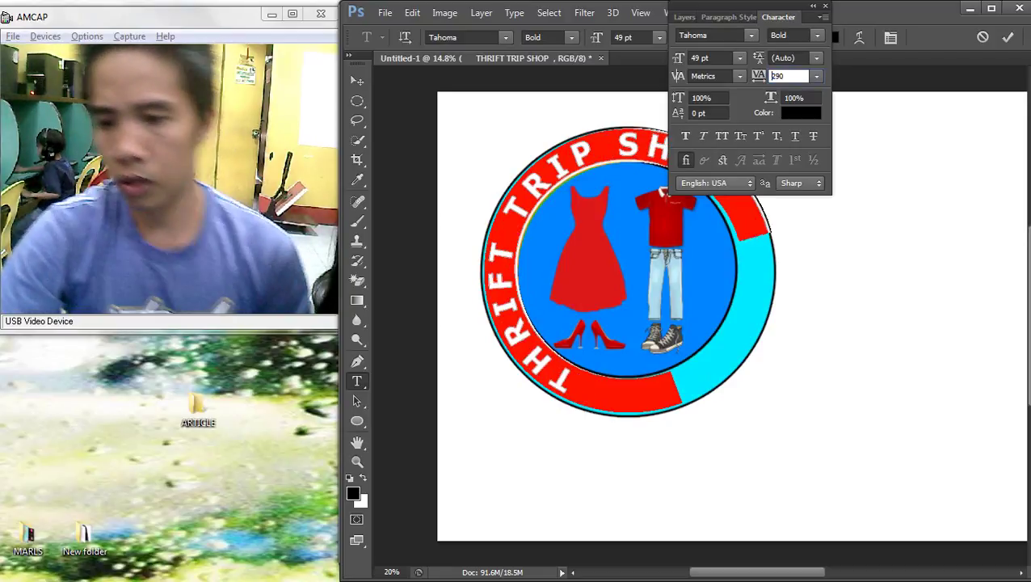
key("shift+Down")
key("shift+Down")
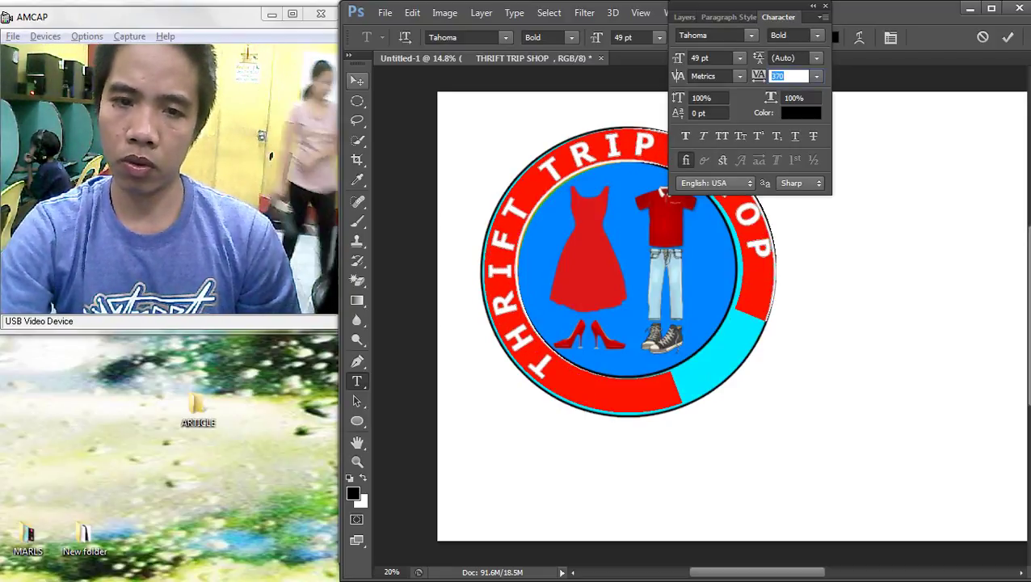
left_click(357, 81)
double_click(780, 17)
Rotate the widely tracked curved text counterclockwise so it starts at the lower part of the cyan ring
key("ctrl+t")
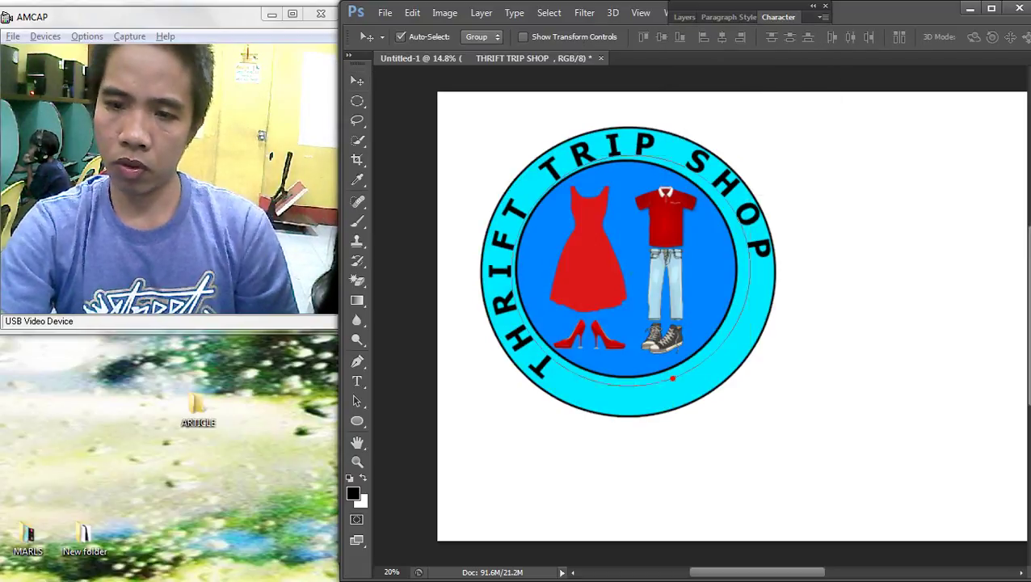
left_click_drag(783, 162, 638, 111)
key("Return")
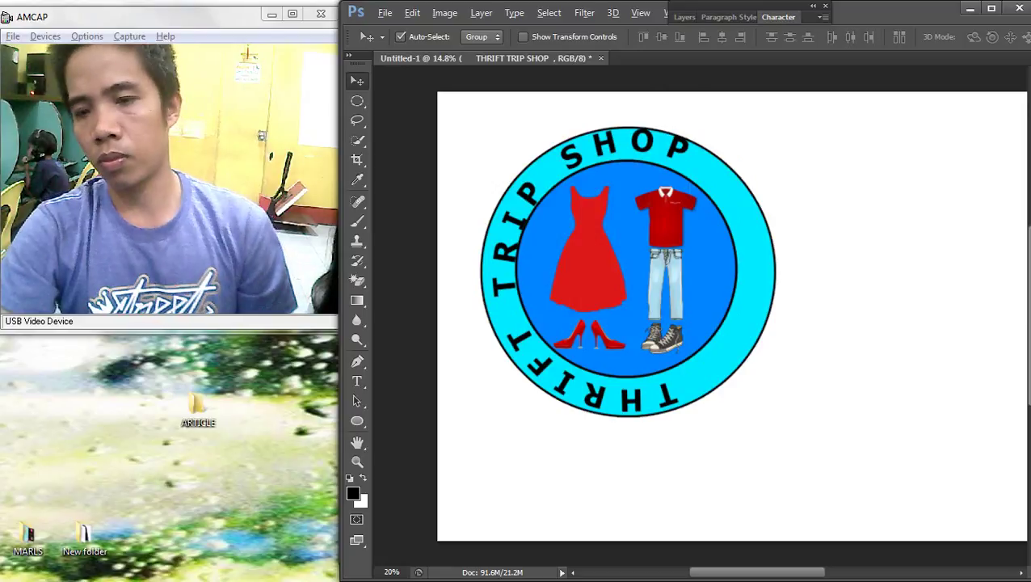
Nudge the left edge of the curved text's path outward, scaling its width to 101.19% with a 0.67° vertical skew
scroll(692, 191, "up", 1)
key("ctrl+t")
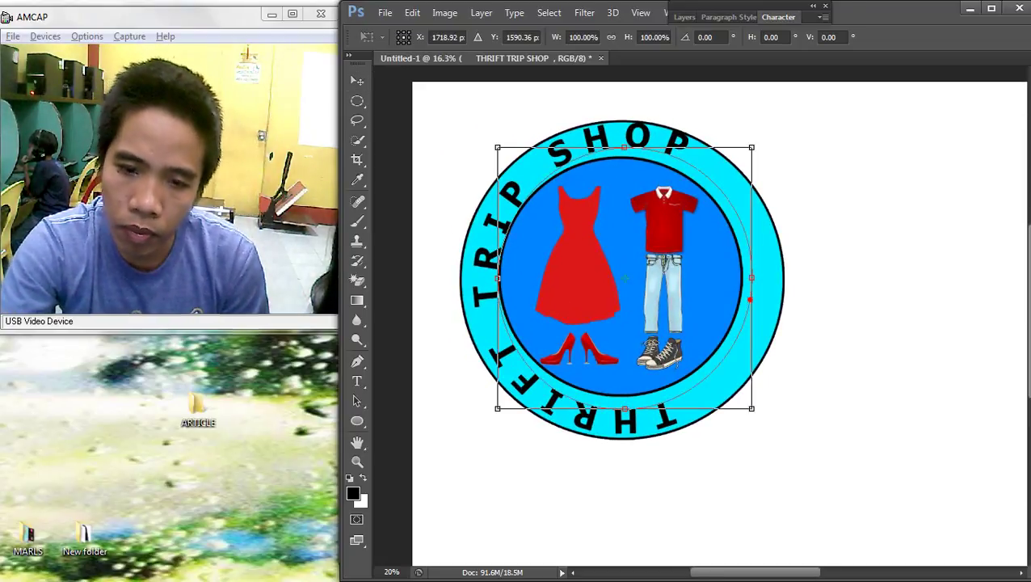
left_click_drag(498, 278, 494, 275)
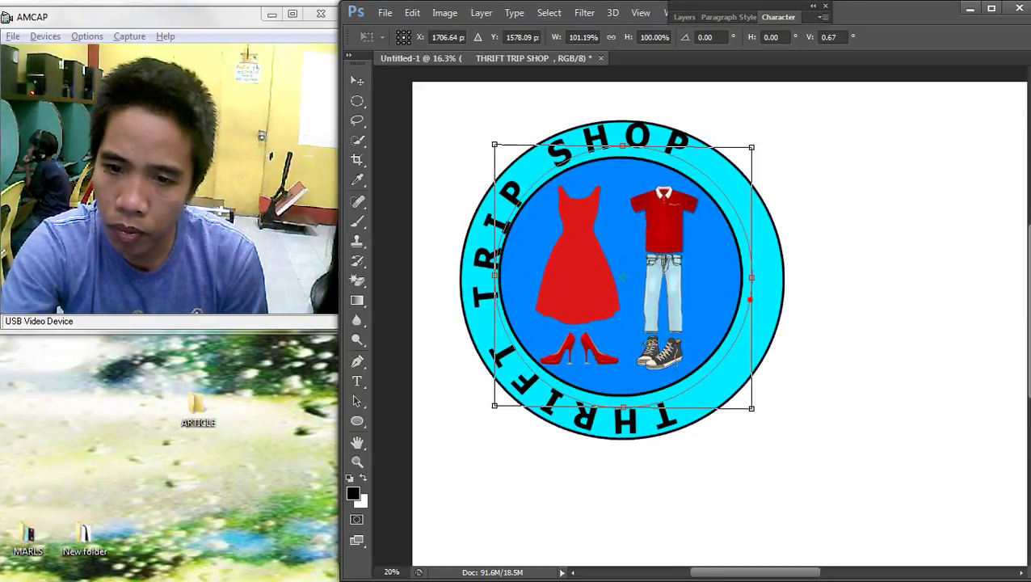
key("Return")
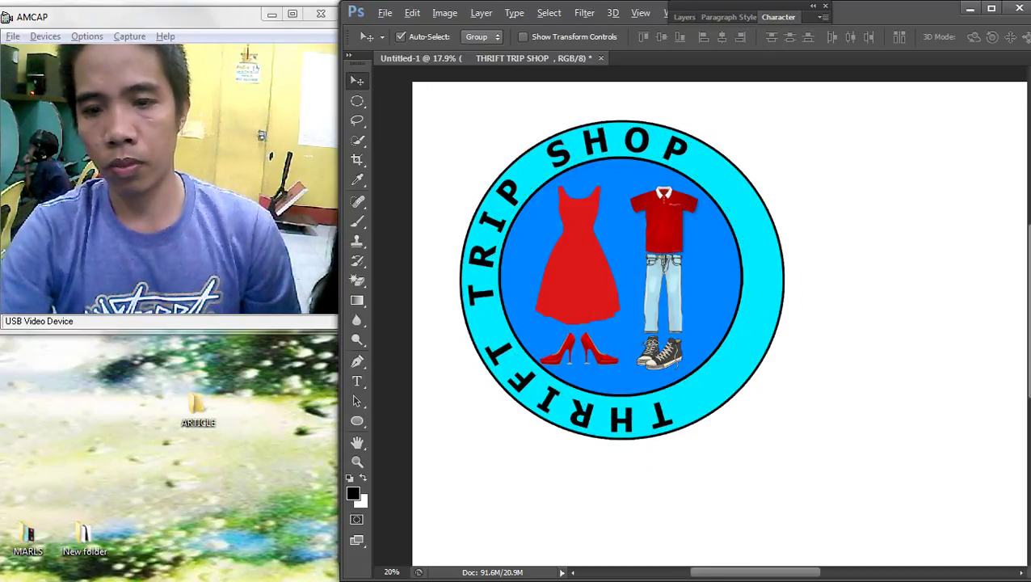
Set the tracking of the whole curved THRIFT TRIP SHOP text to 590 and commit the edit
scroll(659, 234, "up", 2)
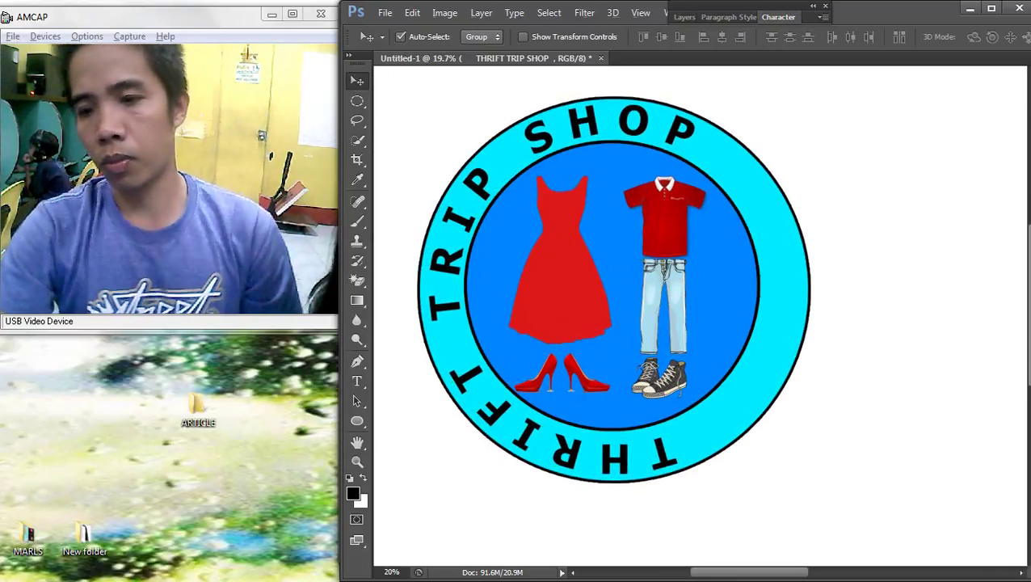
scroll(669, 243, "down", 12)
scroll(669, 242, "up", 8)
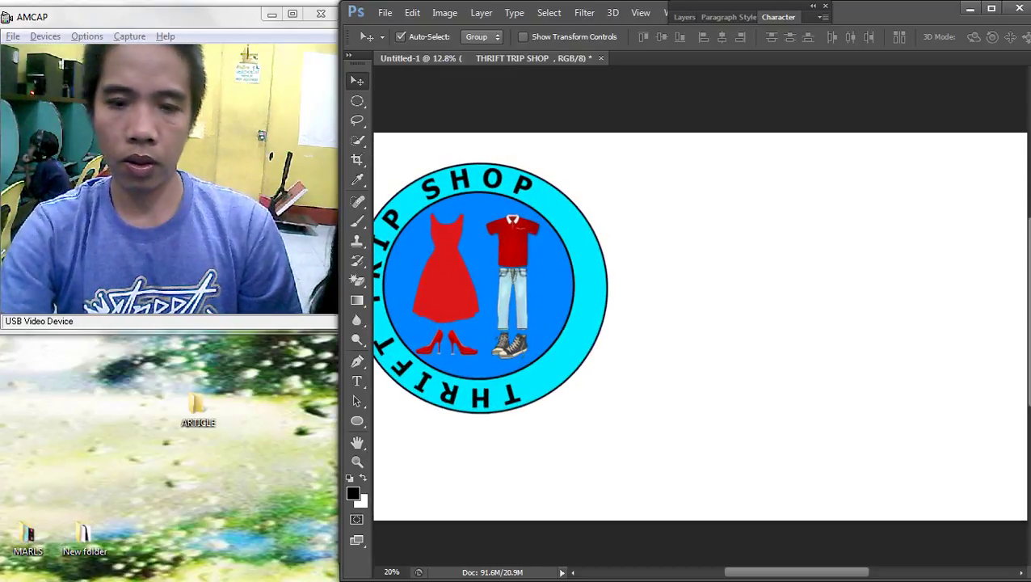
left_click(357, 382)
left_click(402, 368)
key("ctrl+a")
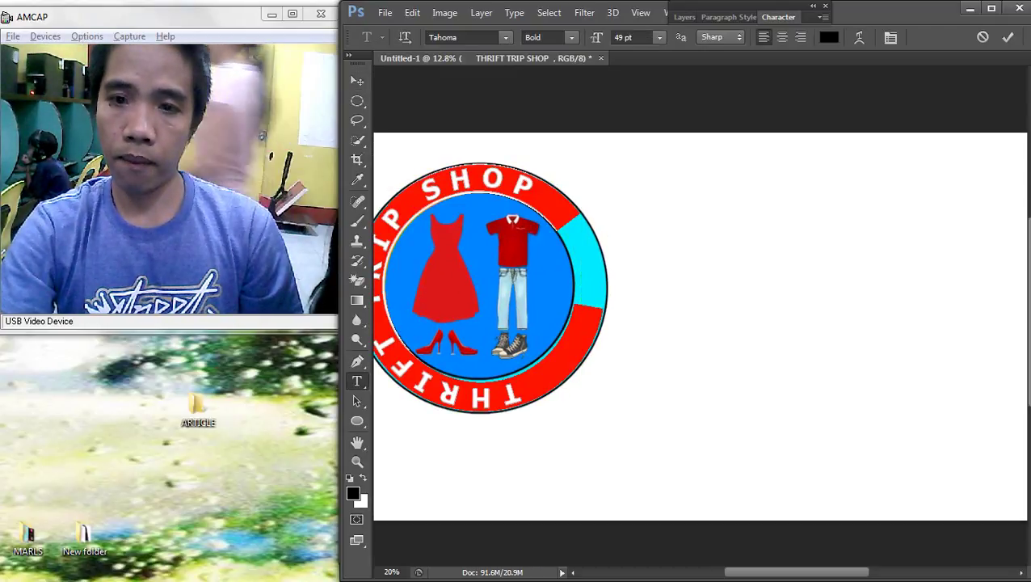
left_click(634, 38)
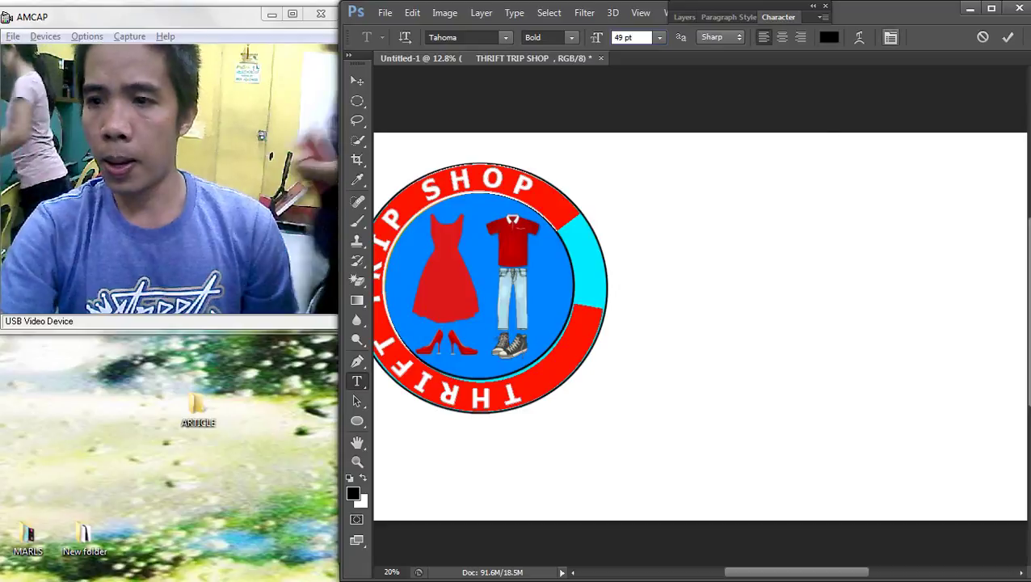
left_click(890, 37)
left_click(786, 76)
key("Up")
key("Up")
key("Up")
key("Up")
key("Up")
key("Up")
key("Up")
key("Up")
key("Up")
key("Up")
key("Up")
key("Up")
key("Up")
key("Up")
key("Up")
key("Up")
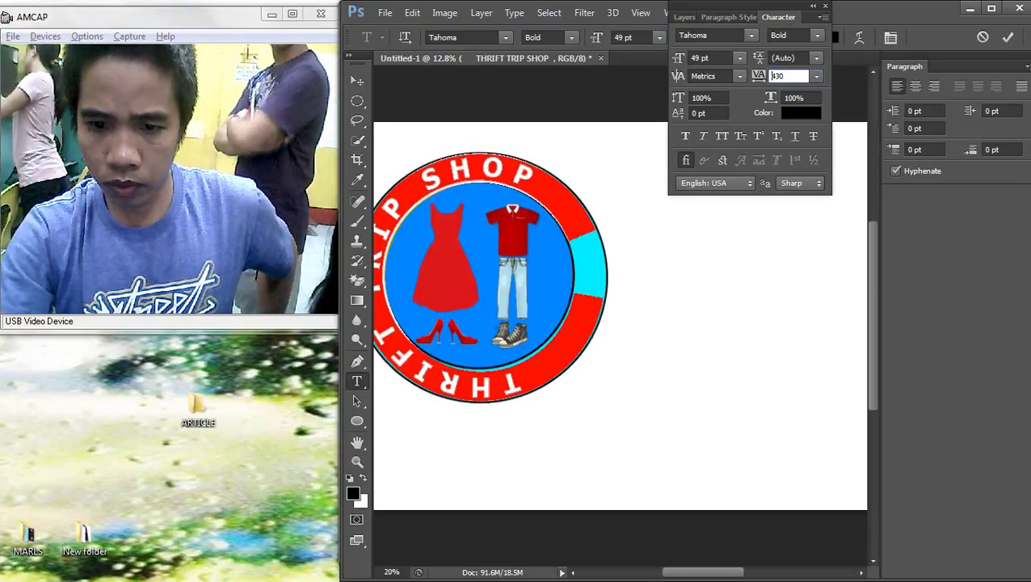
key("Up")
key("Up")
key("Up")
key("Up")
key("Up")
key("Up")
key("Up")
key("Up")
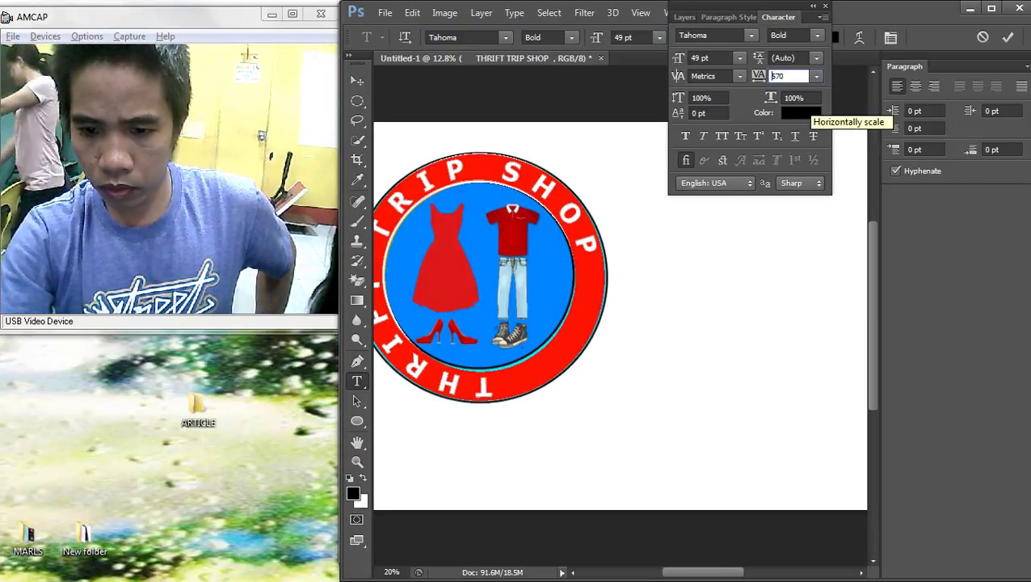
key("Return")
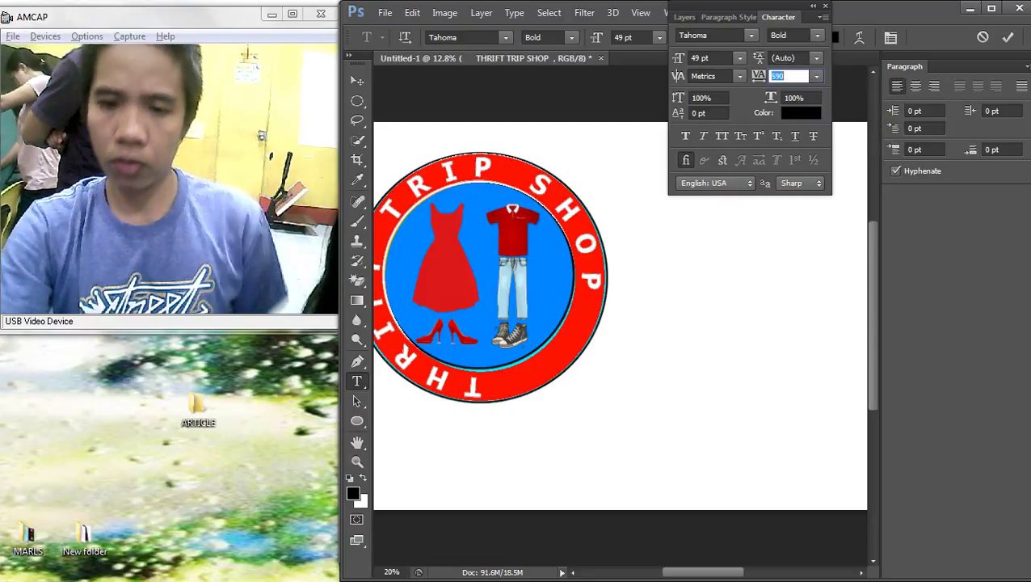
left_click(531, 182)
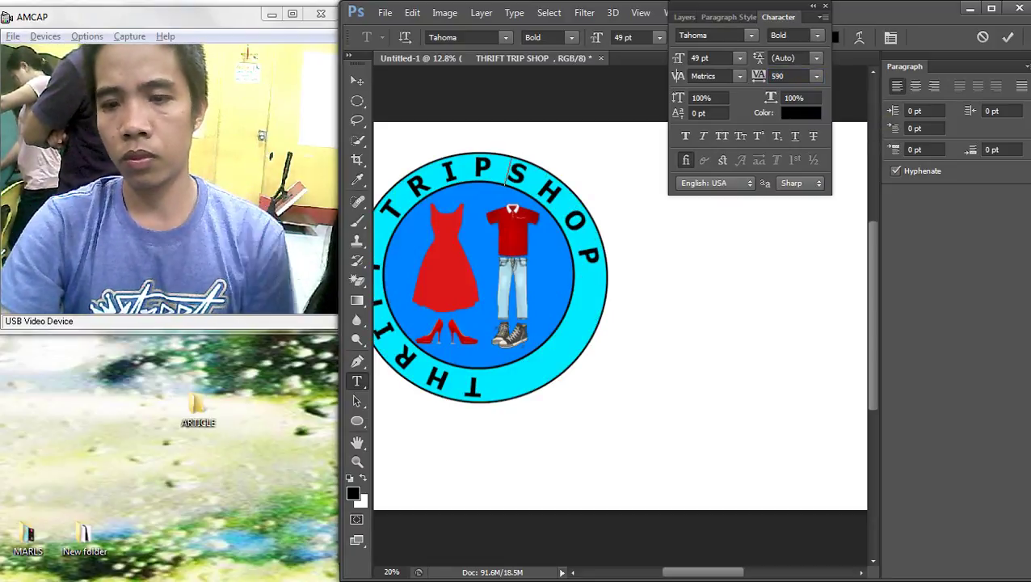
left_click(357, 81)
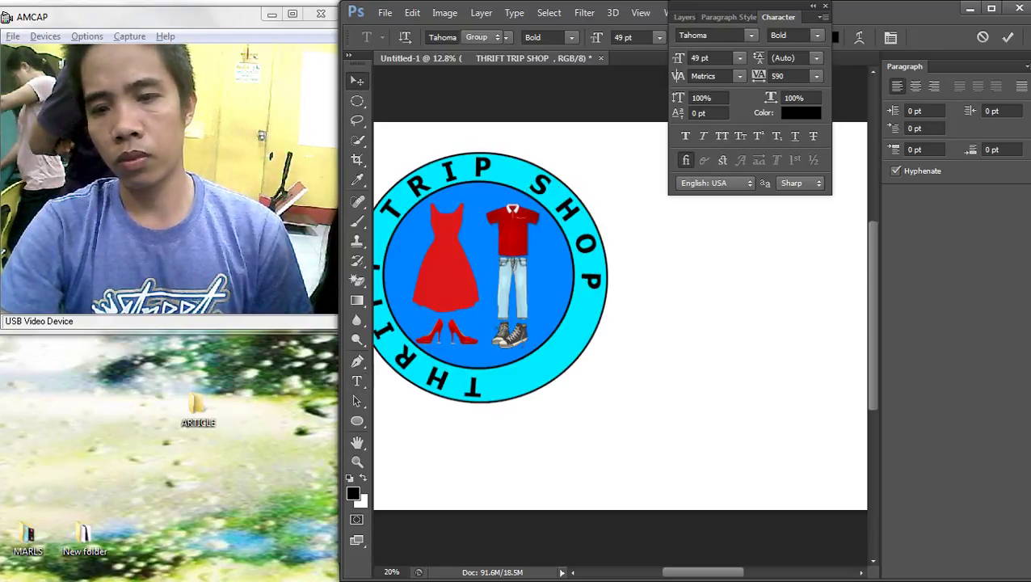
Rotate the curved text counterclockwise so the gap between TRIP and SHOP sits at the top of the ring
scroll(647, 263, "down", 2)
scroll(646, 262, "up", 1)
key("ctrl+t")
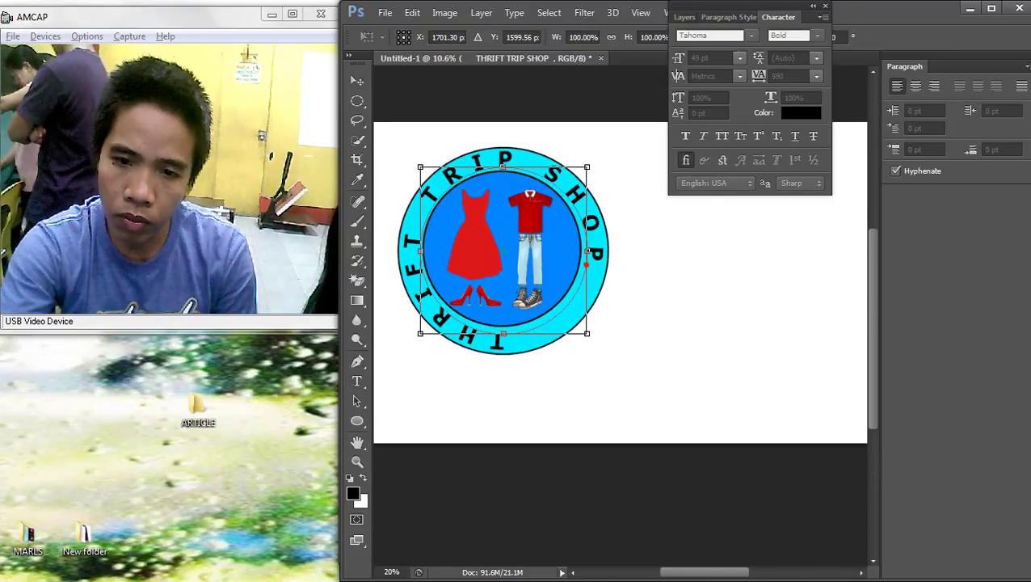
left_click_drag(638, 194, 653, 160)
key("Return")
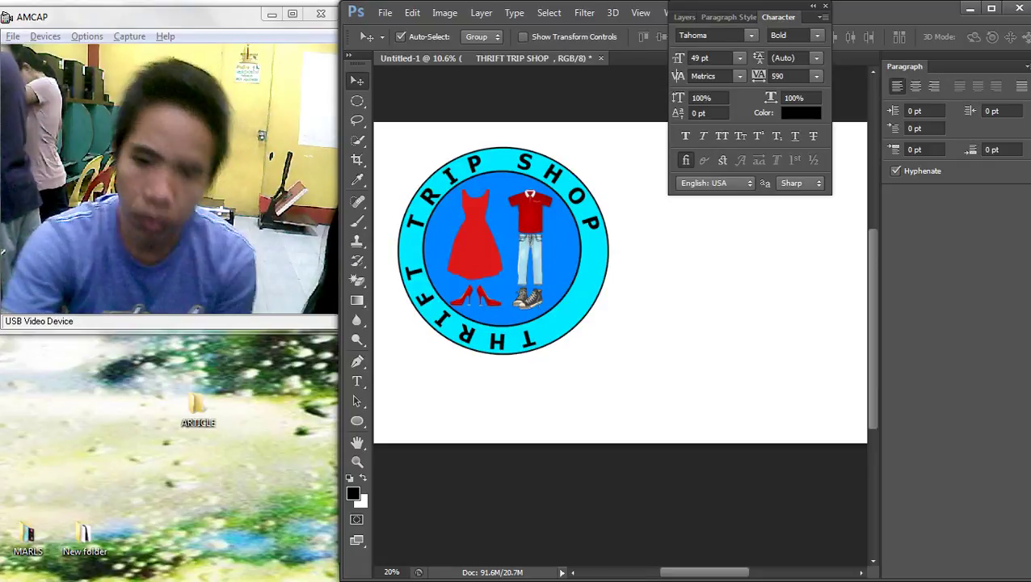
Rotate the curved text slightly further counterclockwise in two passes, bringing the S of SHOP to the ring's top centre
scroll(640, 239, "down", 1)
scroll(640, 239, "up", 4)
scroll(639, 239, "left", 5)
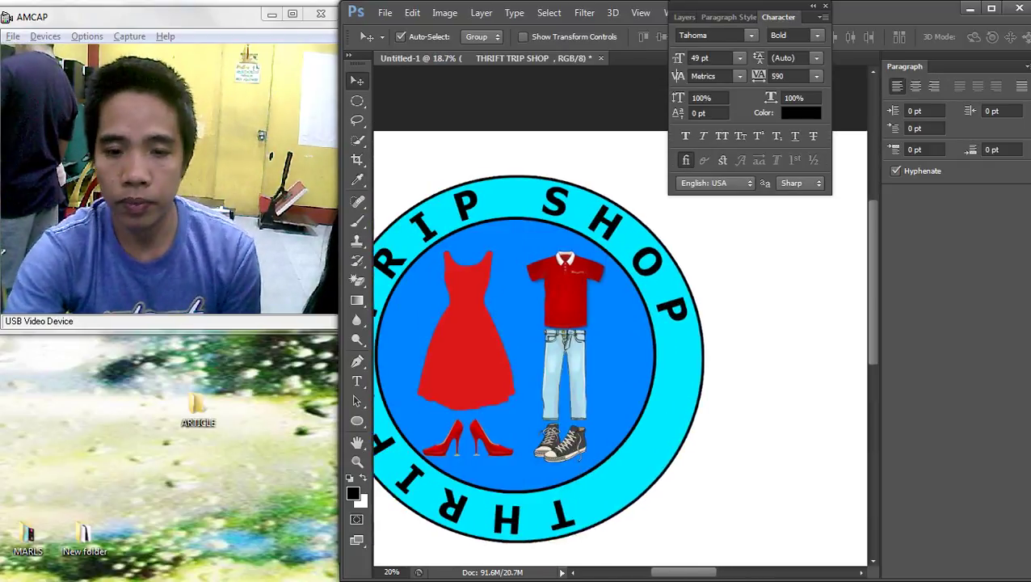
scroll(644, 282, "down", 2)
key("ctrl+t")
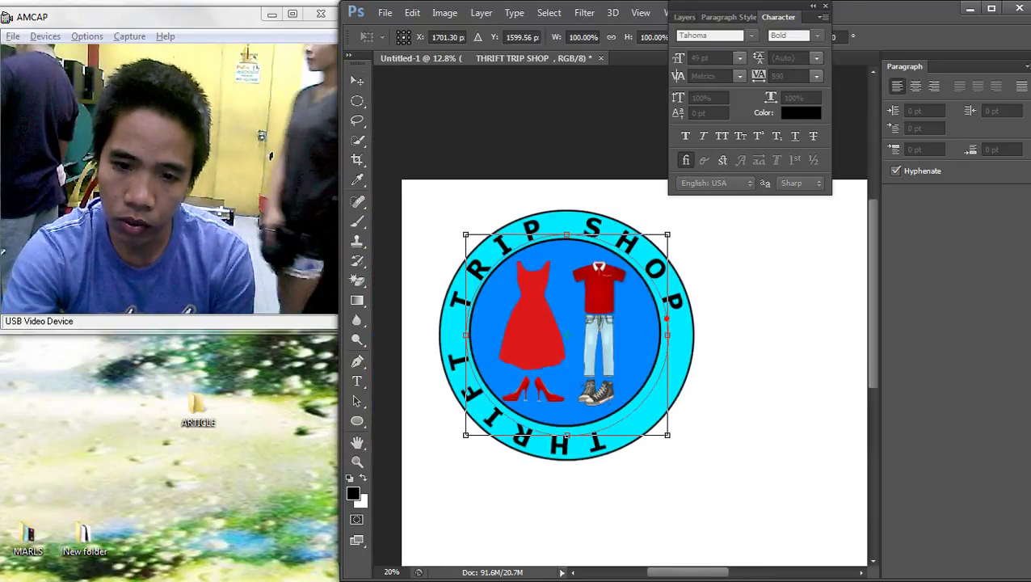
left_click_drag(758, 266, 749, 241)
key("Return")
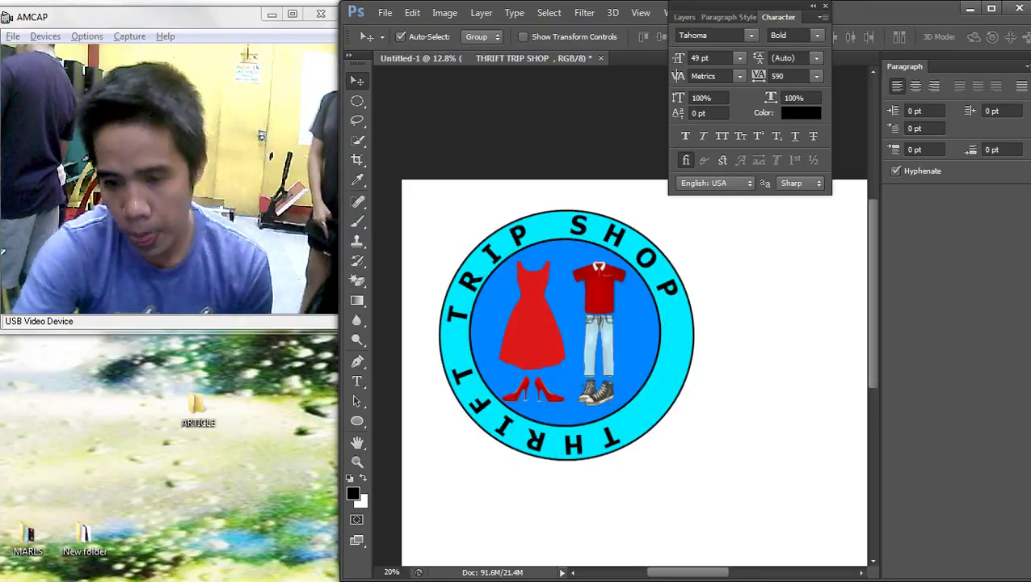
key("ctrl+t")
left_click_drag(759, 247, 747, 226)
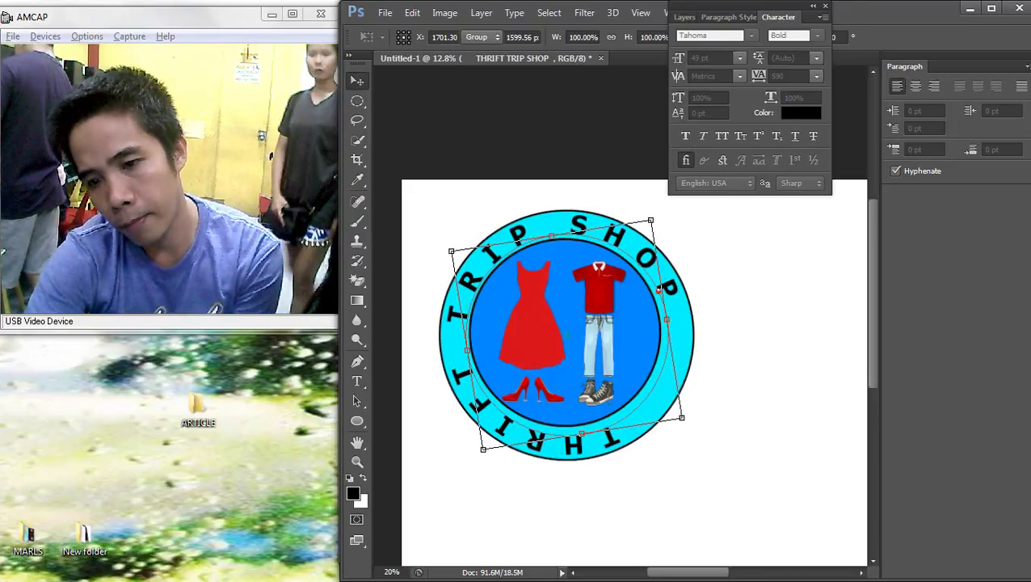
key("Return")
Add a 6 px black outside stroke to the curved text layer
scroll(494, 271, "down", 5)
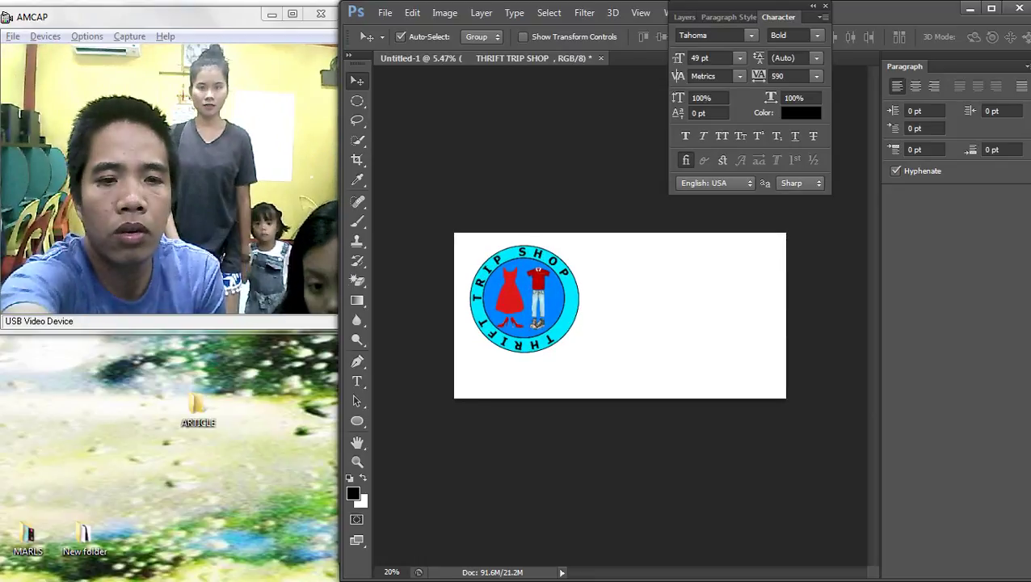
scroll(510, 264, "up", 3)
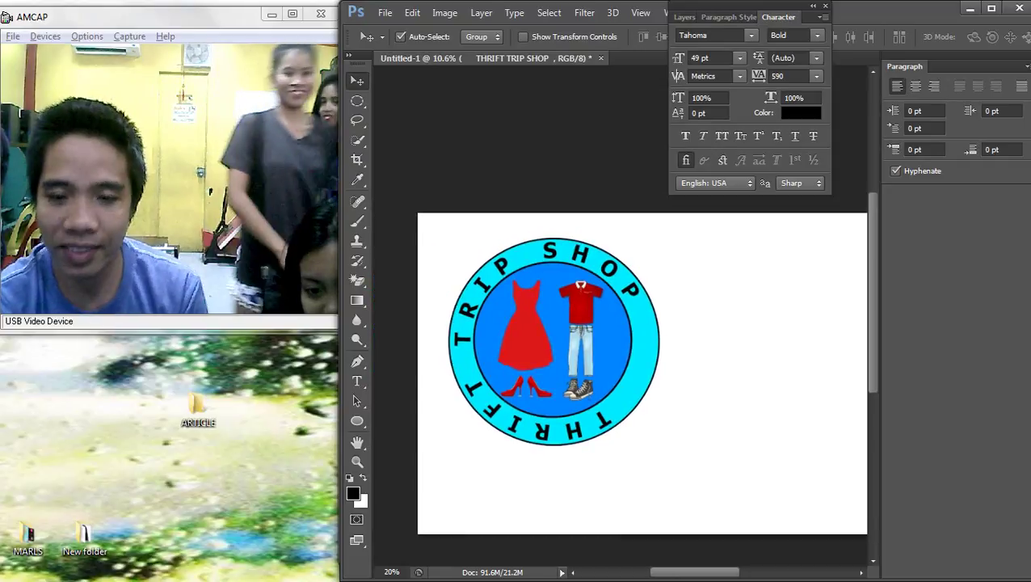
scroll(582, 279, "up", 1)
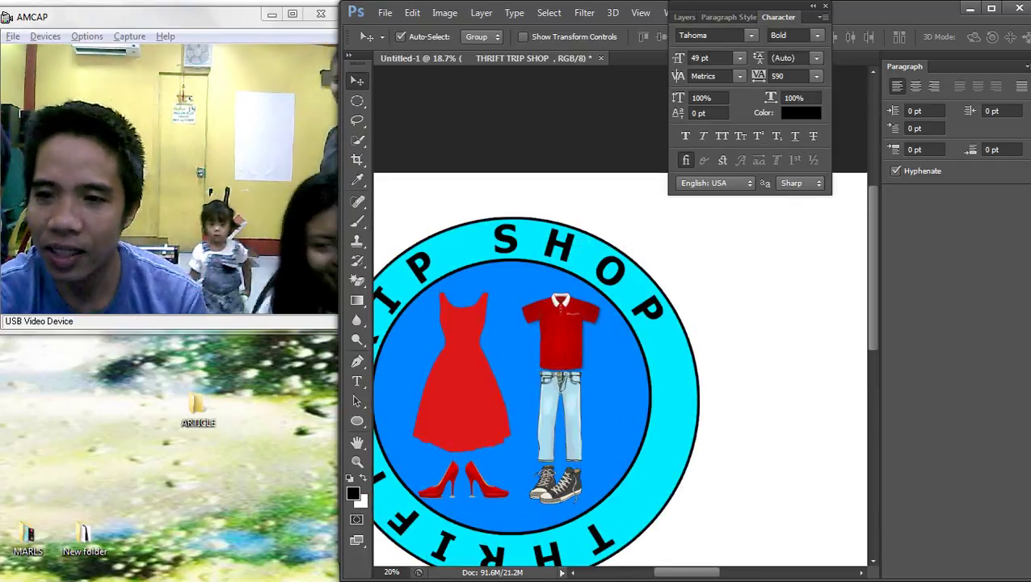
left_click(684, 17)
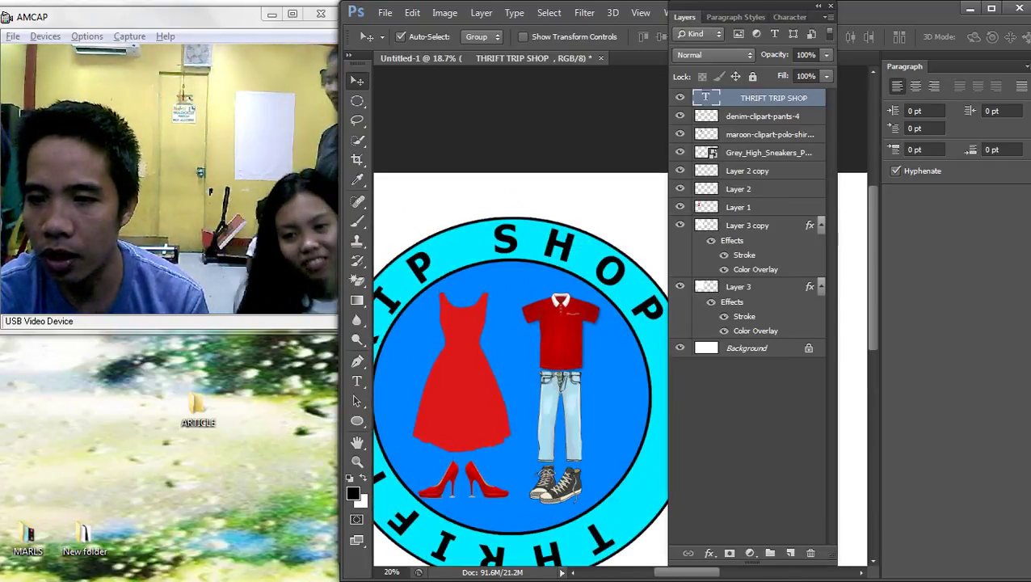
double_click(707, 117)
key("Escape")
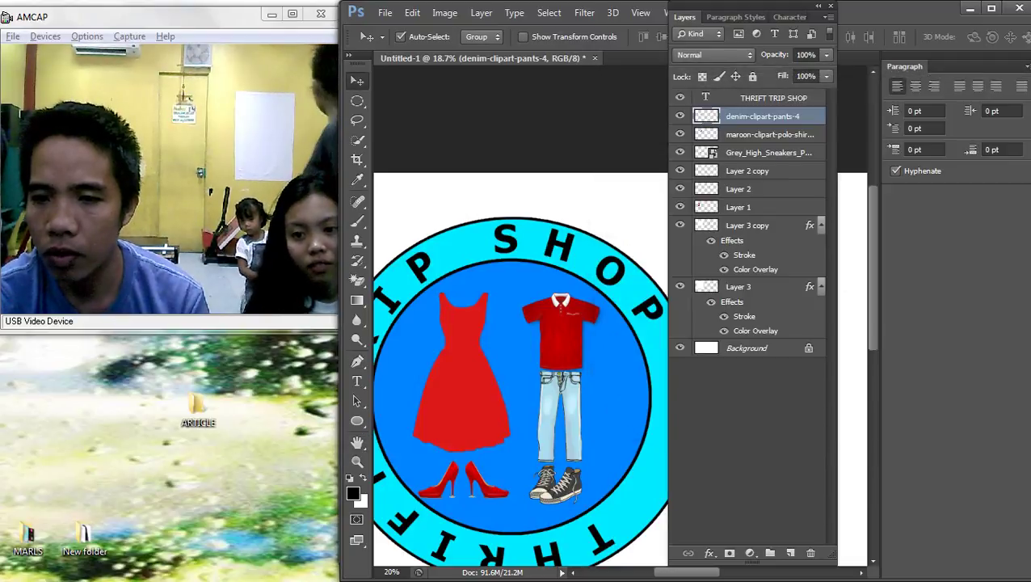
left_click(707, 98)
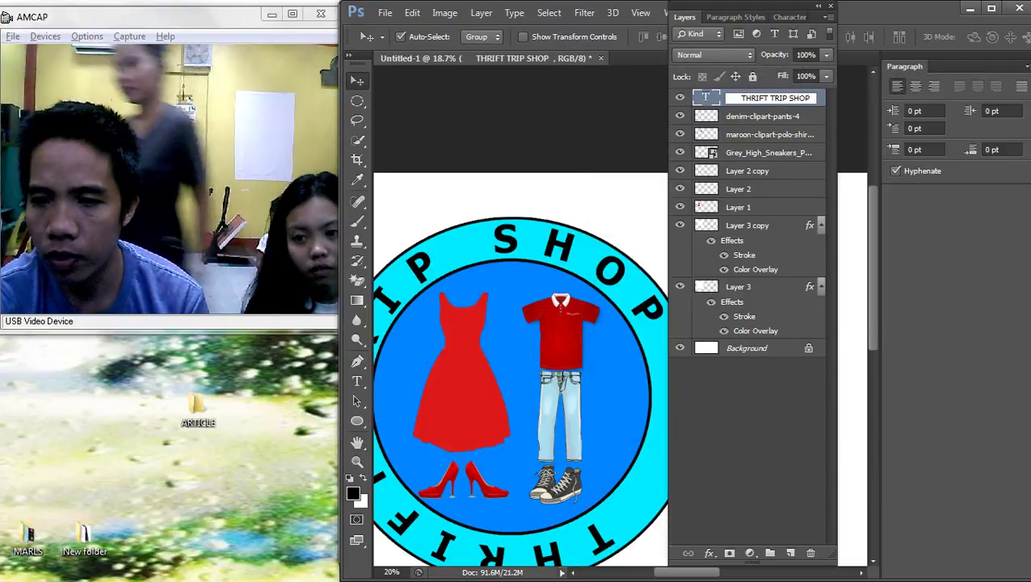
double_click(815, 98)
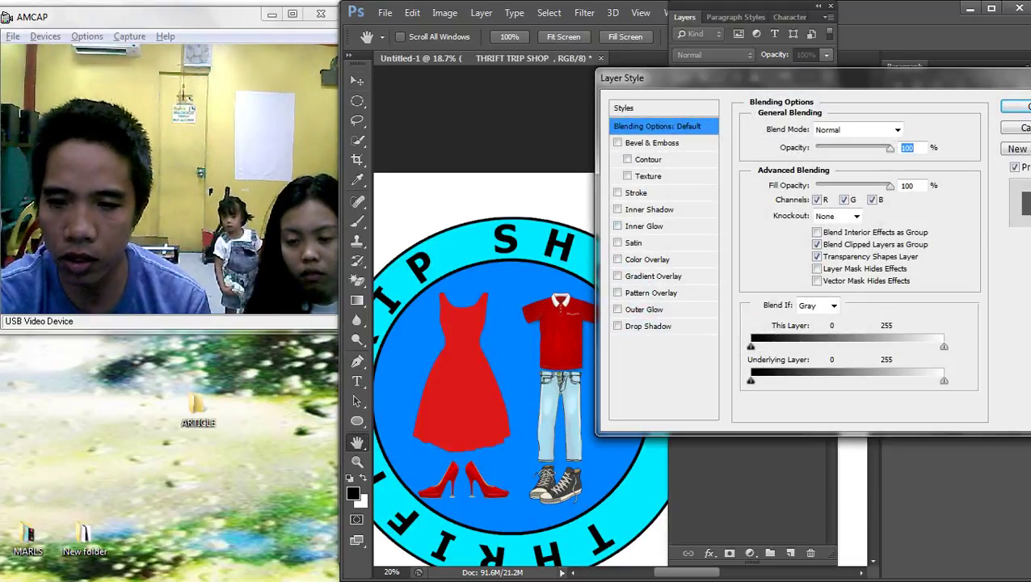
left_click(636, 193)
left_click_drag(805, 129, 809, 129)
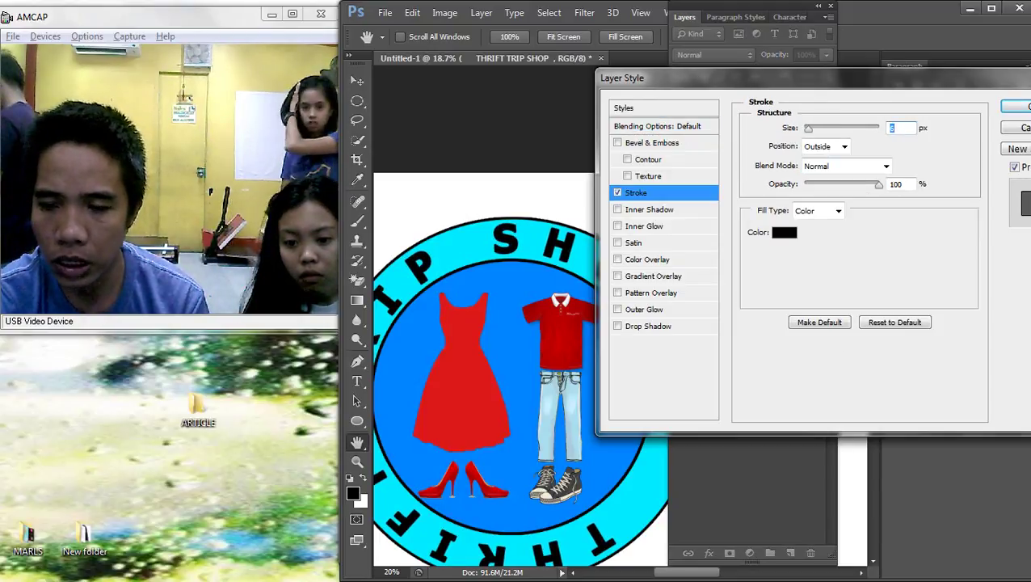
key("Return")
double_click(685, 17)
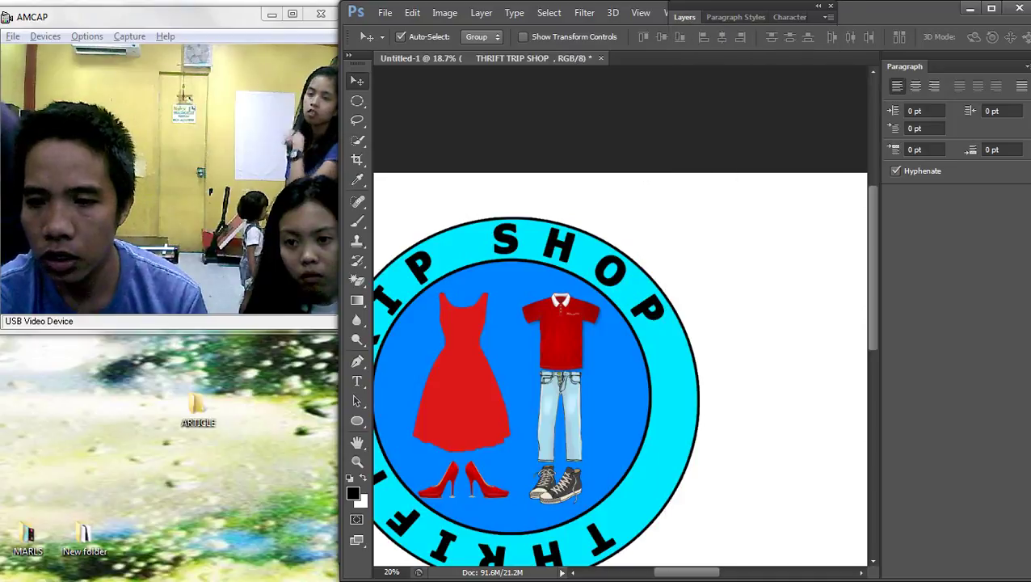
Examine the outlined lettering around the cyan ring at several zoom levels
scroll(808, 218, "down", 5)
scroll(578, 367, "up", 4)
left_click_drag(412, 323, 430, 404)
scroll(623, 344, "down", 5)
scroll(430, 412, "up", 2)
scroll(609, 361, "up", 4)
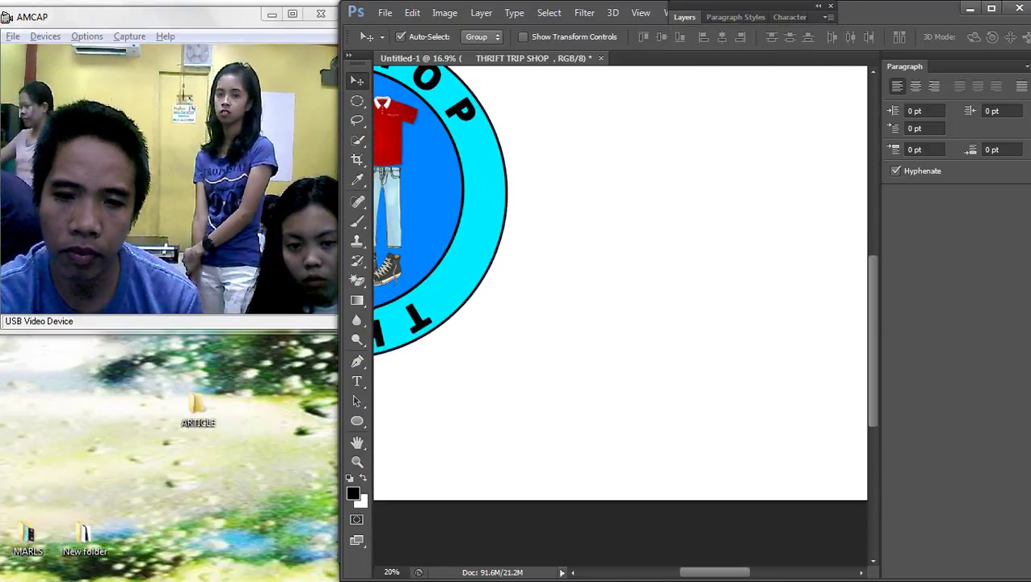
left_click_drag(508, 269, 619, 313)
scroll(619, 313, "down", 5)
mouse_move(1028, 141)
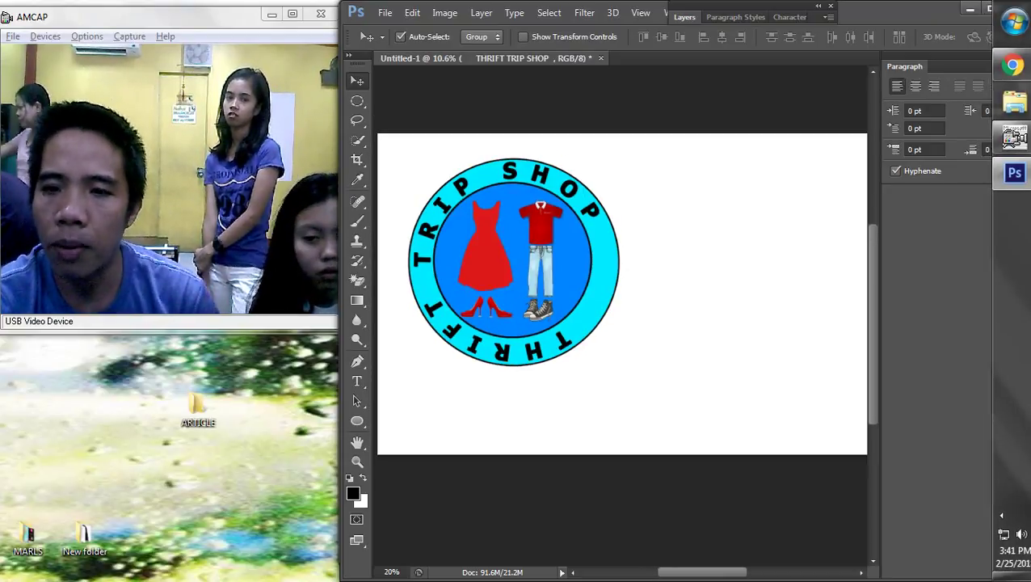
Apply a red color overlay at 100% opacity in Normal blend mode to the curved text
left_click(687, 18)
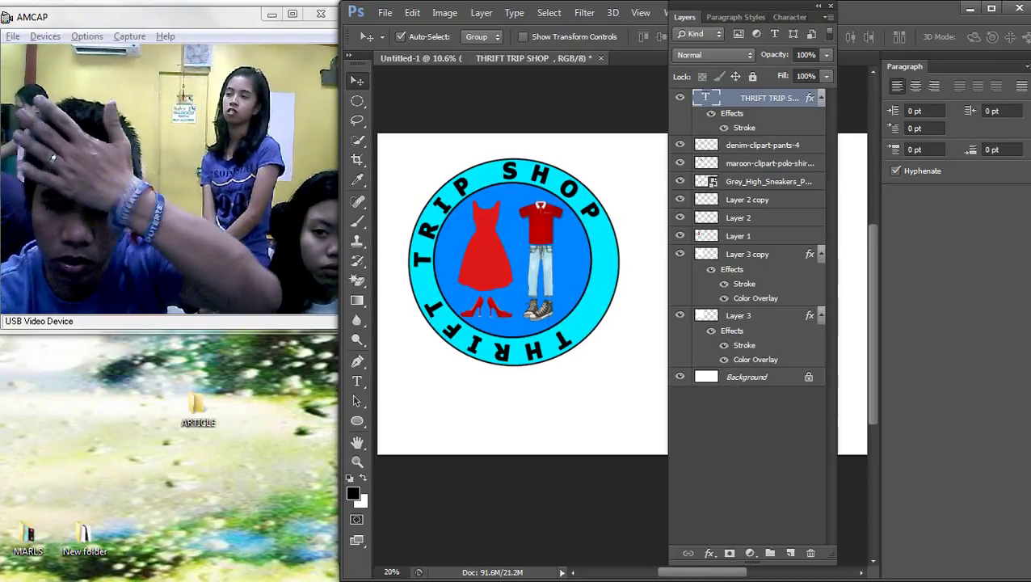
double_click(808, 98)
left_click(647, 260)
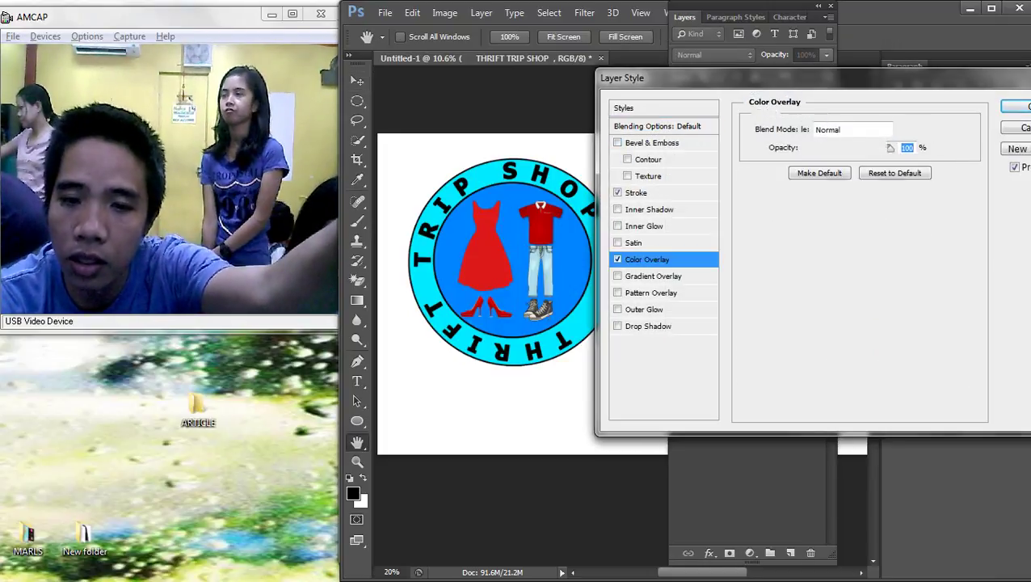
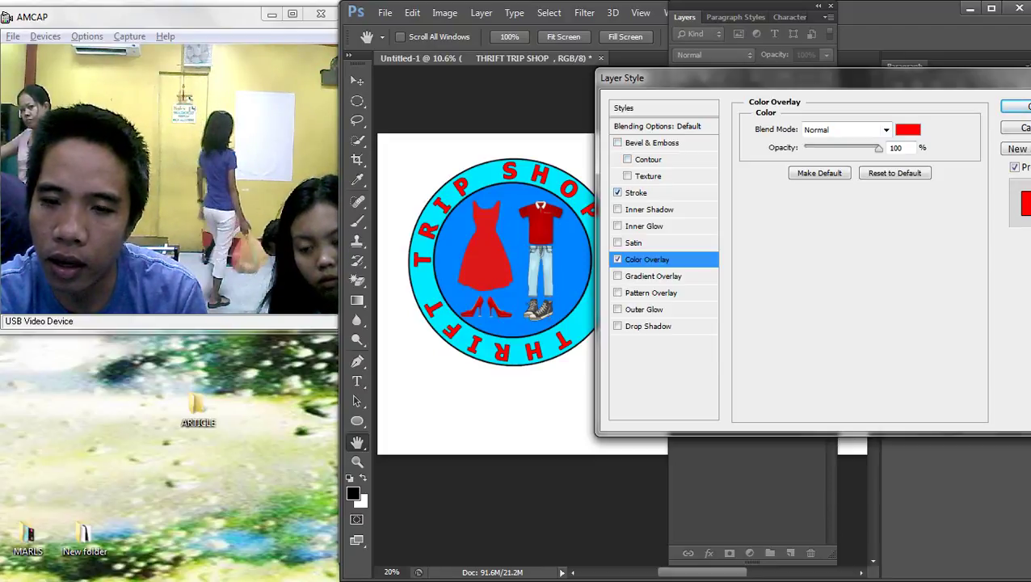
Recolor the curved text's stroke to blue 0084ff, widen it to 16 px, and apply the layer style
left_click(636, 193)
type("8")
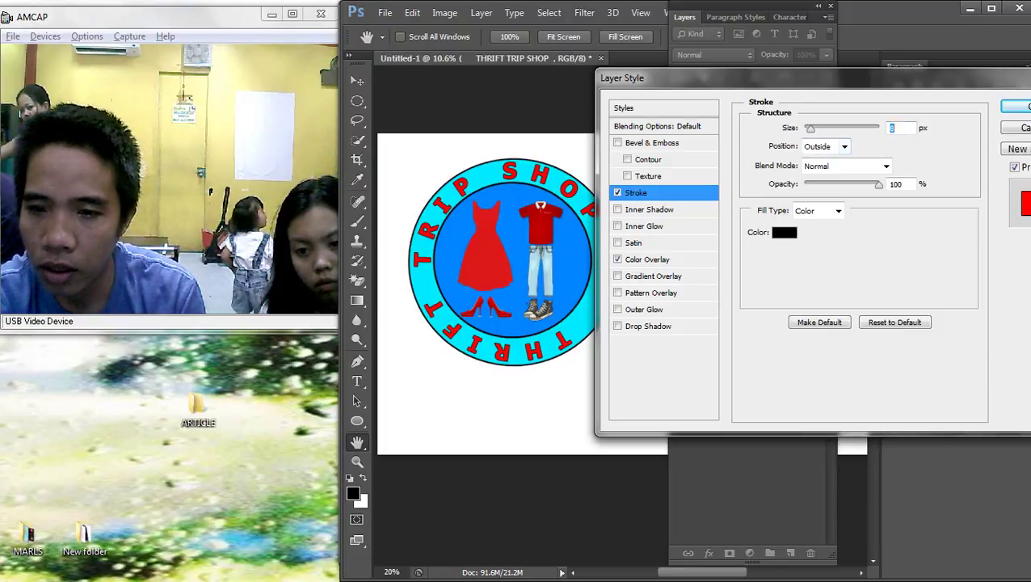
left_click(784, 232)
left_click_drag(452, 99, 770, 112)
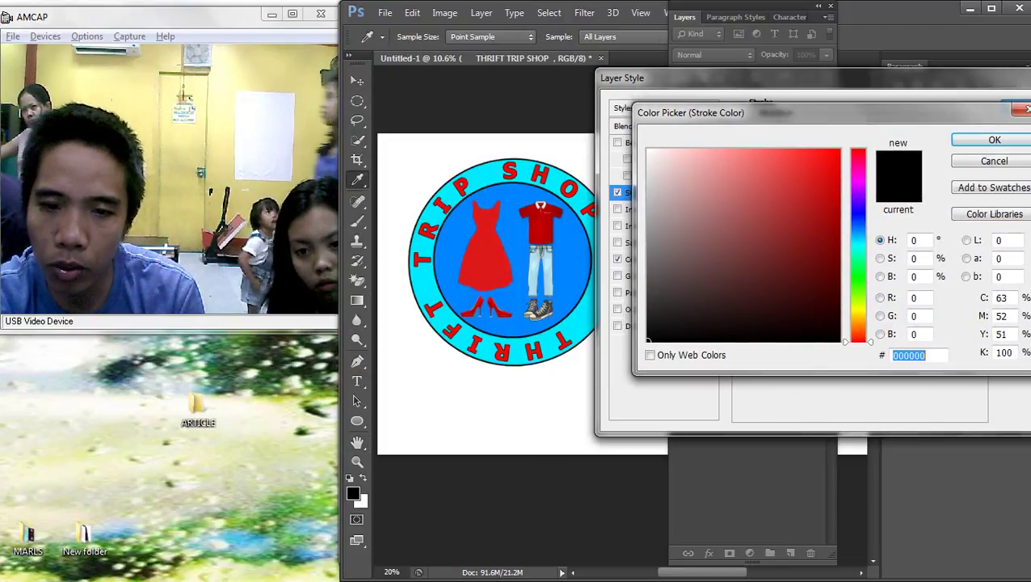
type("0084ff")
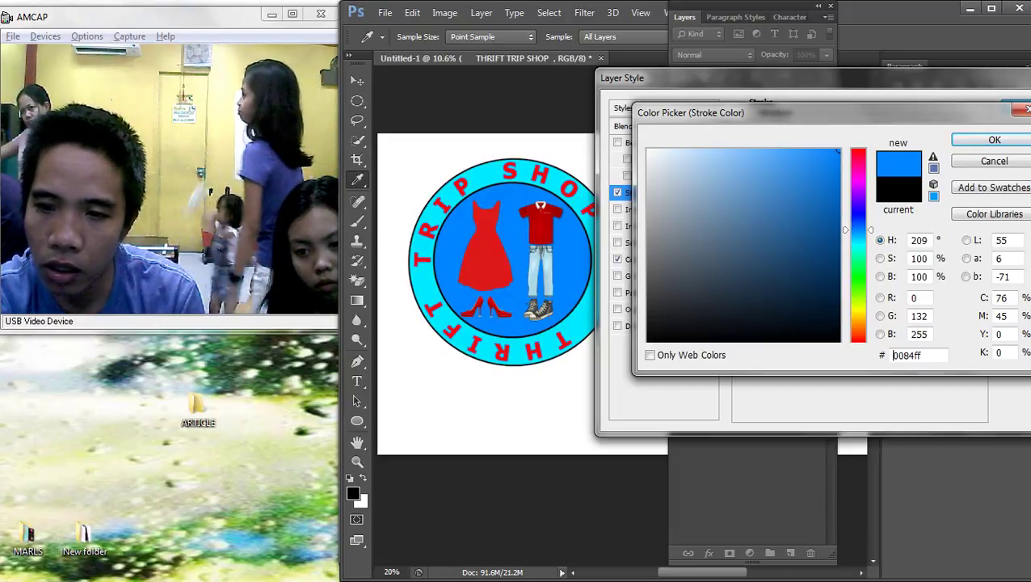
key("Return")
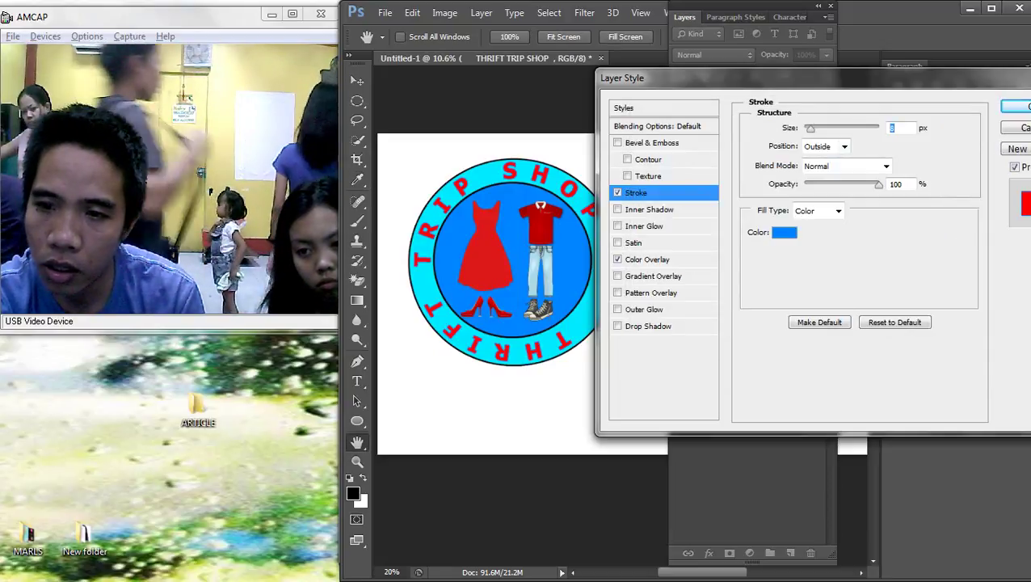
left_click_drag(820, 129, 816, 129)
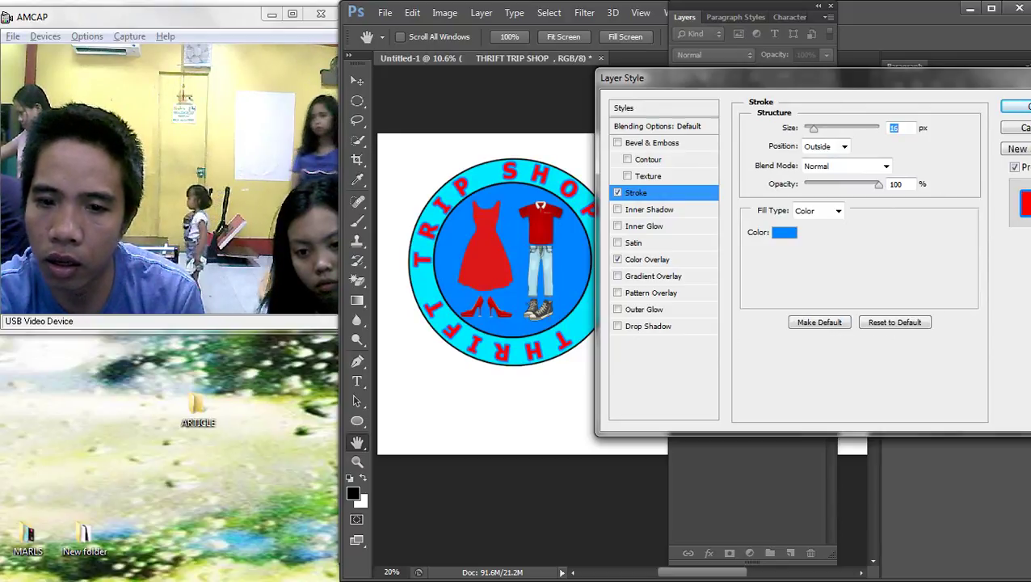
key("Return")
double_click(684, 17)
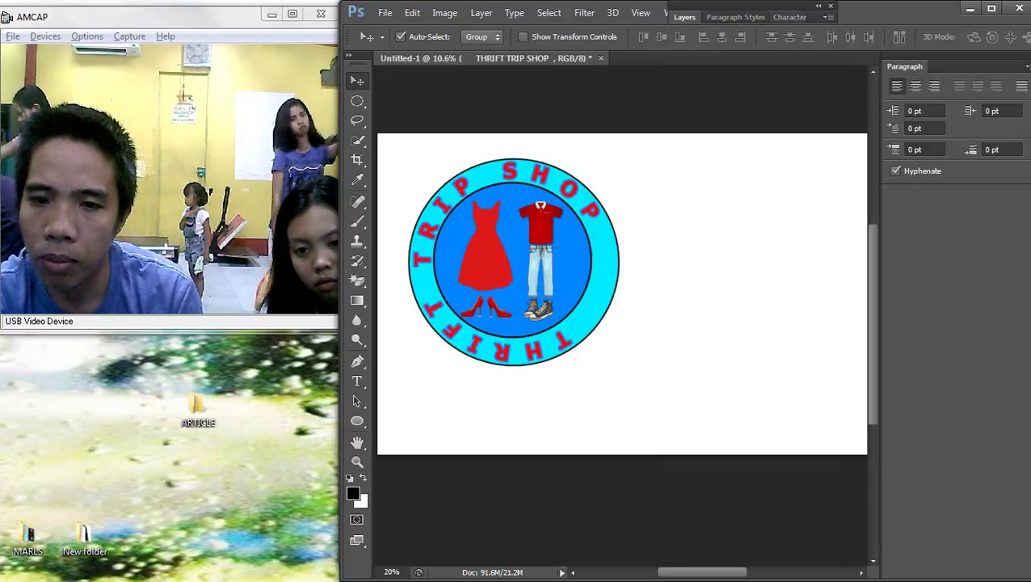
Examine the red, blue-stroked lettering and the outfit artwork on the circular logo at several zoom levels
scroll(465, 145, "up", 5)
scroll(620, 347, "down", 5)
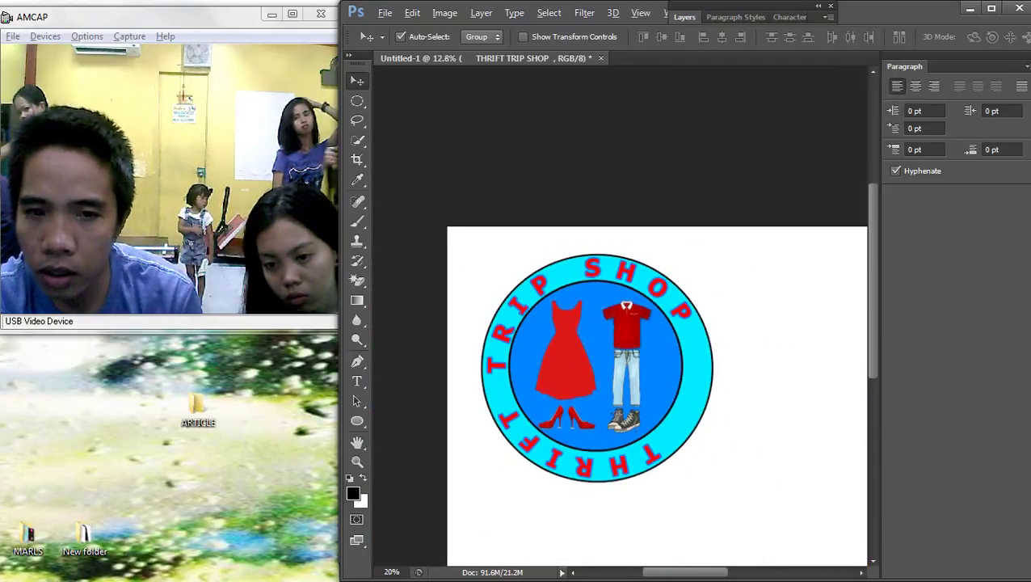
scroll(619, 347, "up", 3)
scroll(727, 295, "down", 4)
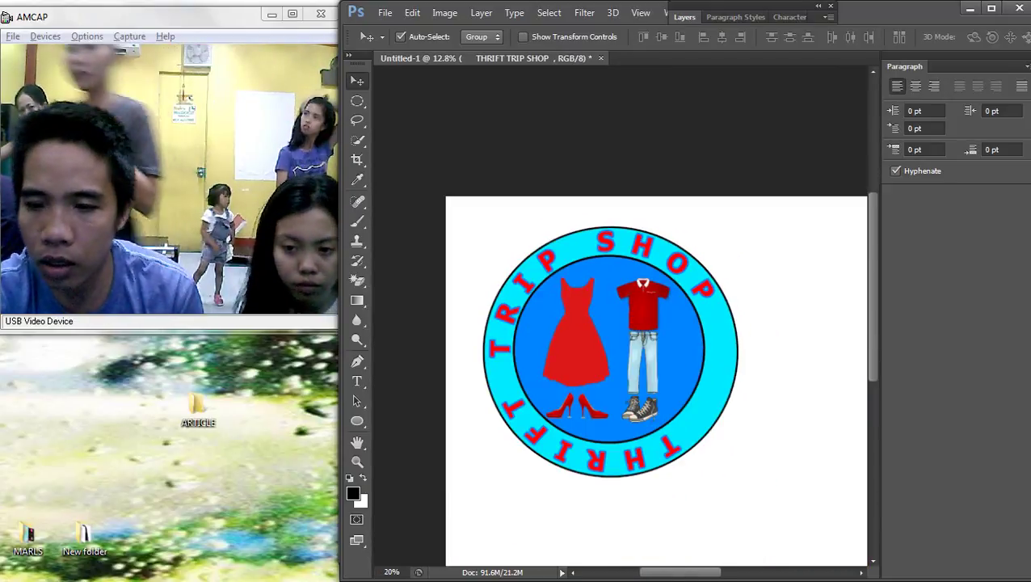
right_click(782, 327)
left_click(832, 334)
scroll(664, 345, "down", 4)
scroll(663, 345, "up", 7)
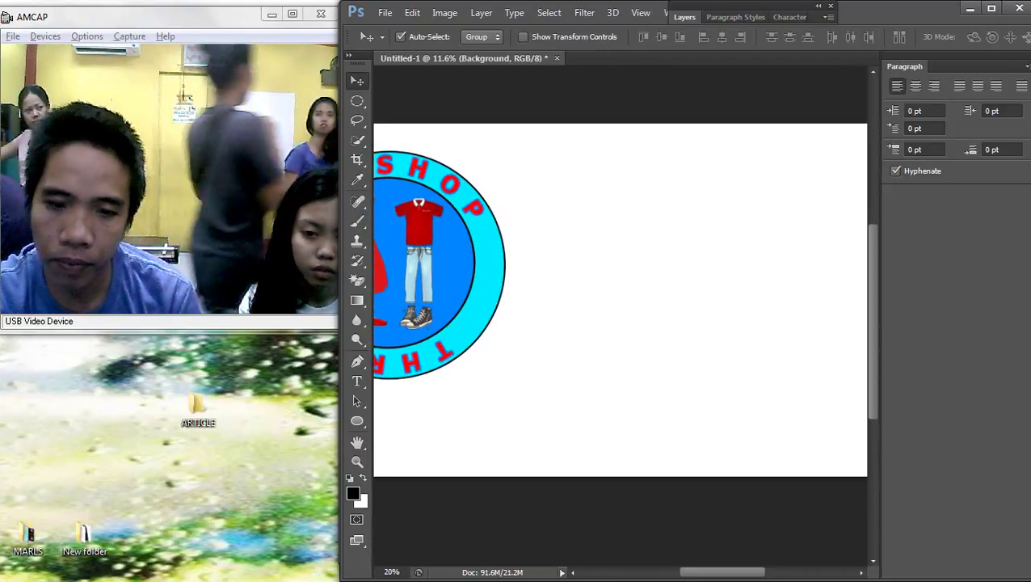
left_click_drag(540, 300, 703, 292)
scroll(703, 292, "up", 4)
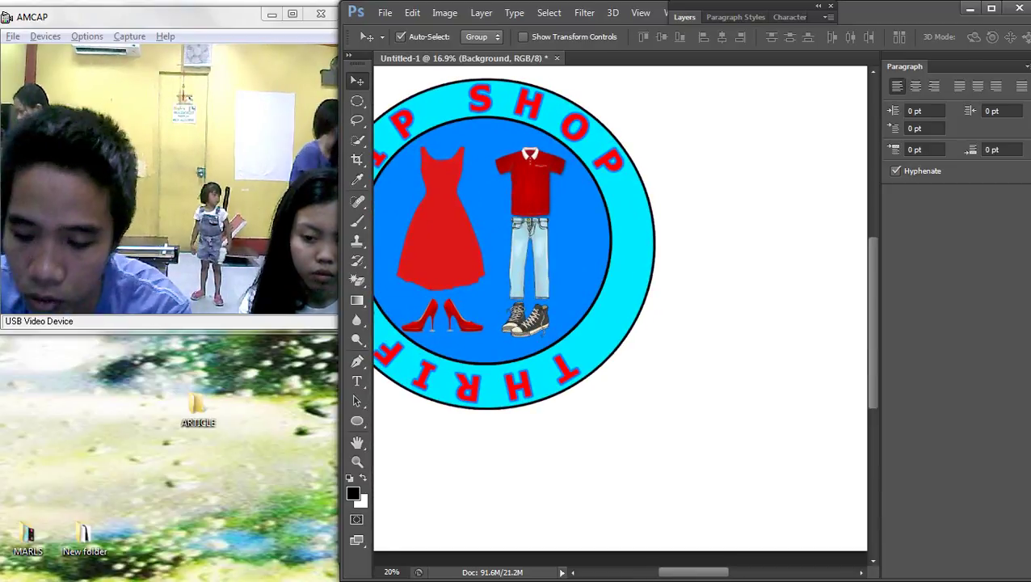
Switch to Chrome and search Google Images for school supplies
key("alt+Tab")
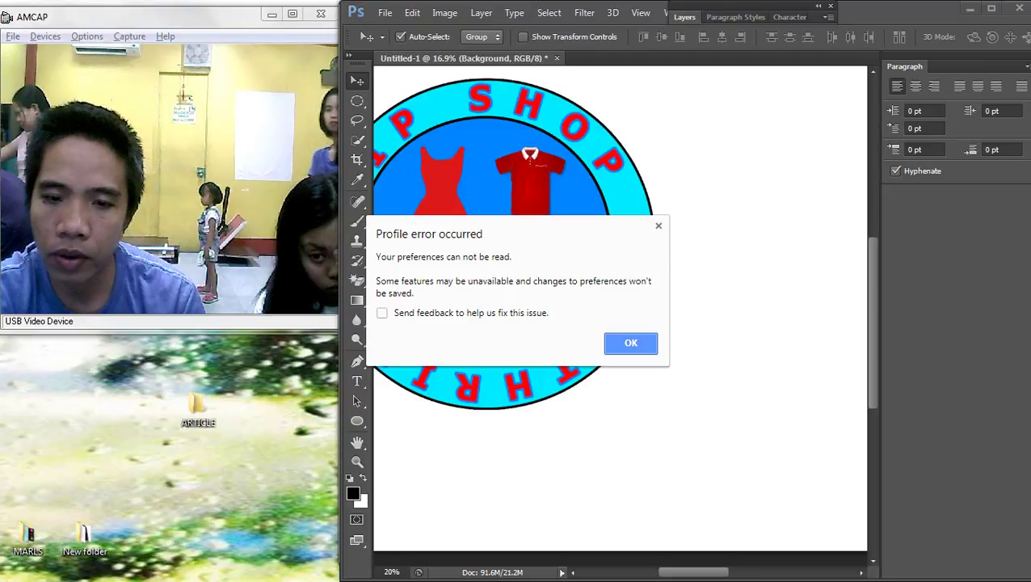
key("Return")
key("alt+Tab")
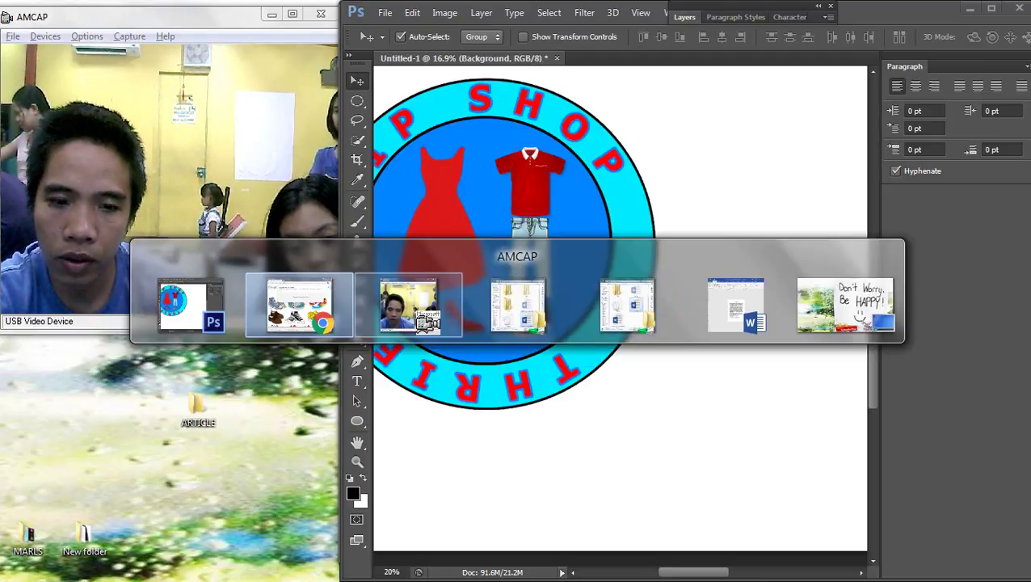
scroll(687, 290, "down", 4)
scroll(687, 291, "up", 4)
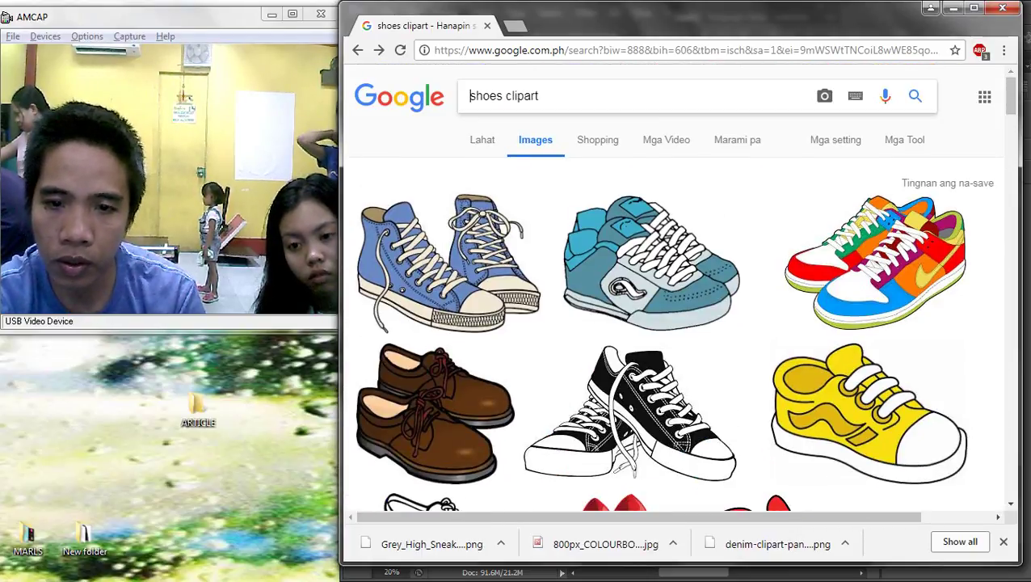
key("ctrl+a")
type("SCG")
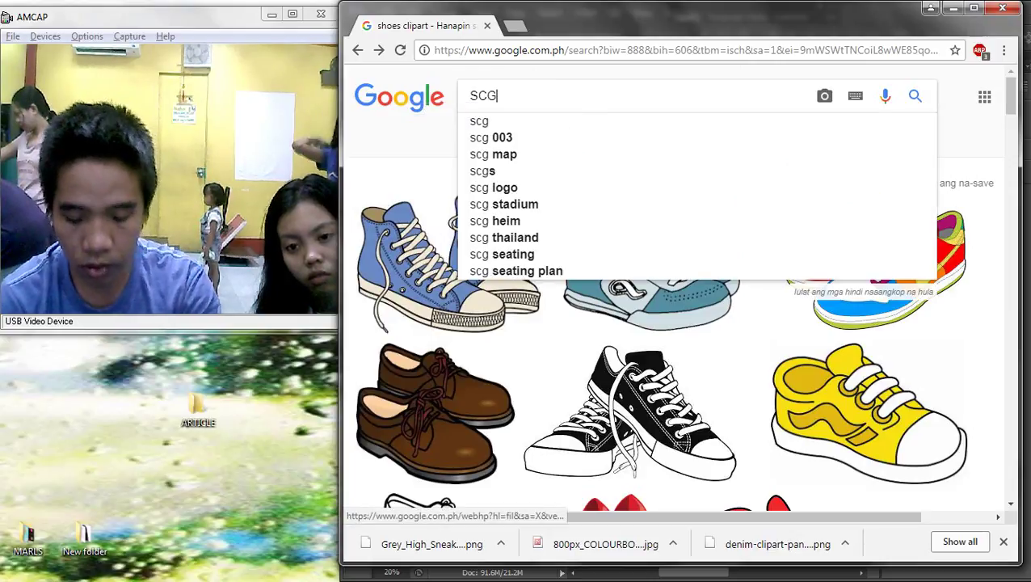
key("BackSpace")
type("HOOL")
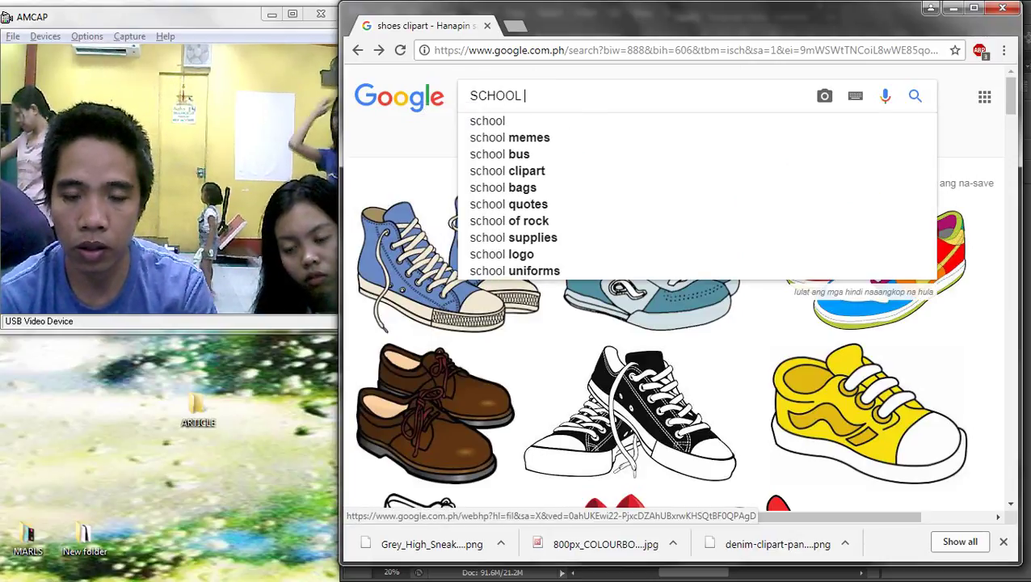
type(" S")
key("Down")
key("Return")
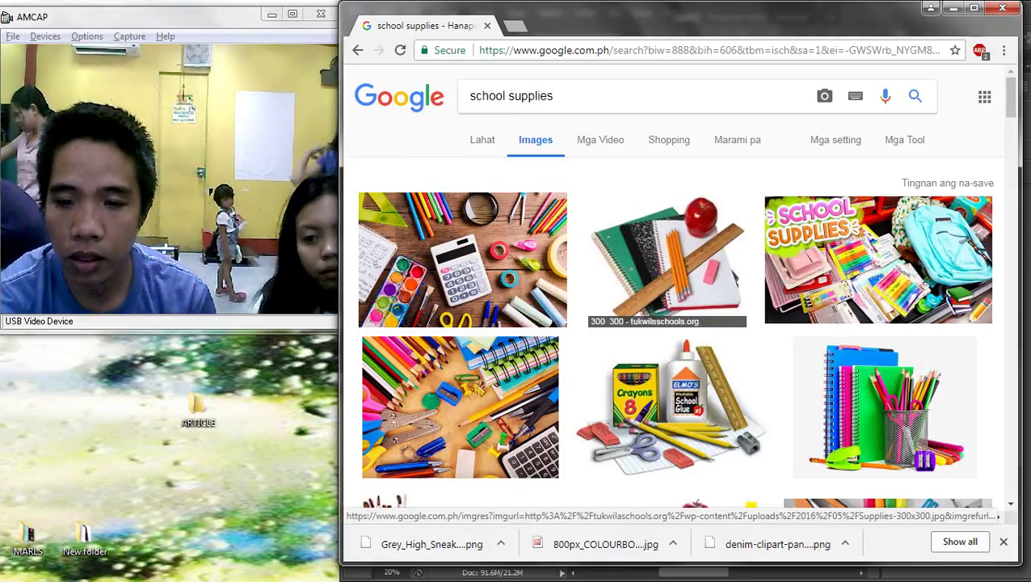
Save the crayons, school glue and ruler picture to Downloads as supplies.jpg
left_click_drag(670, 271, 675, 220)
left_click(672, 408)
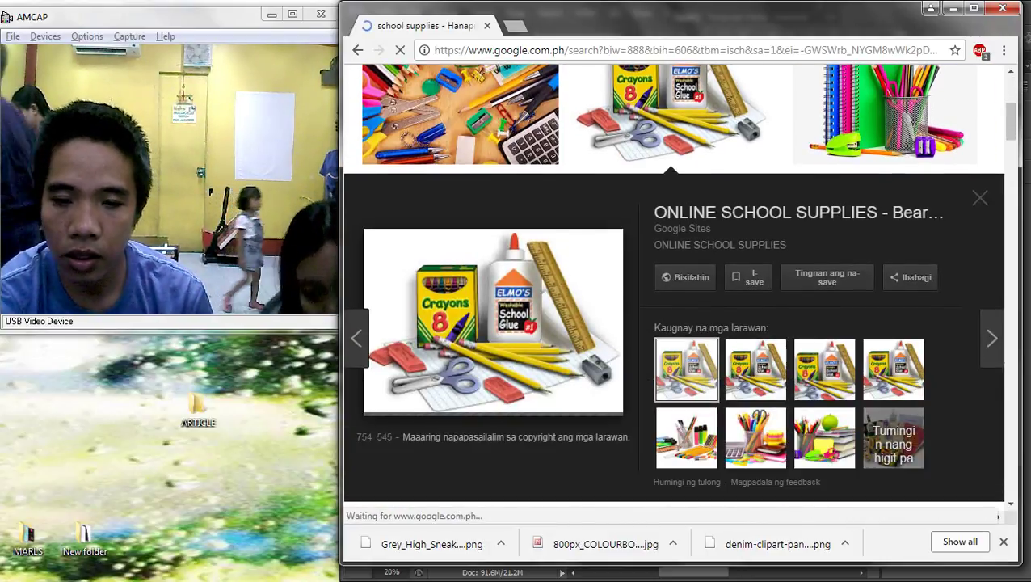
right_click(492, 287)
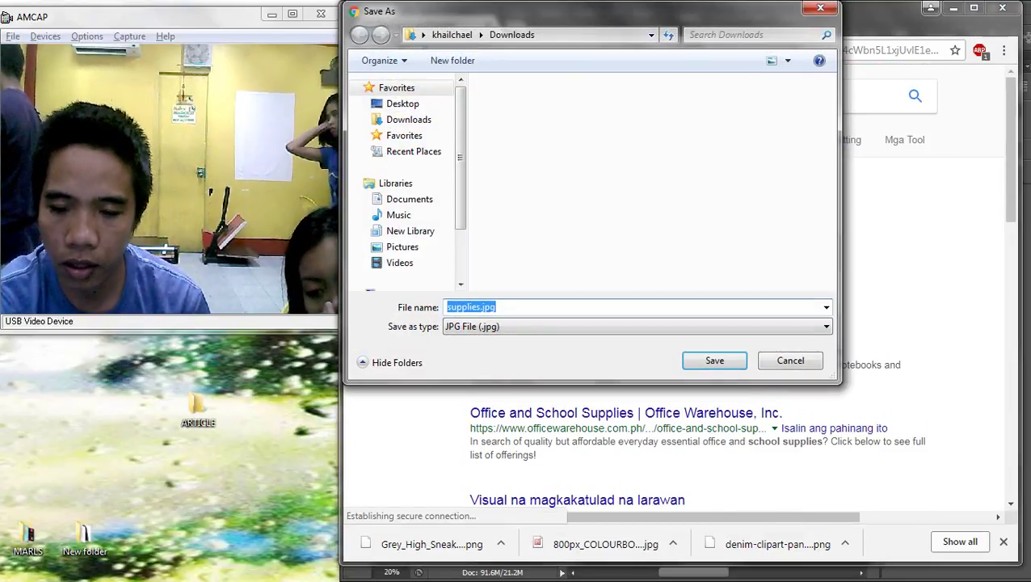
key("Return")
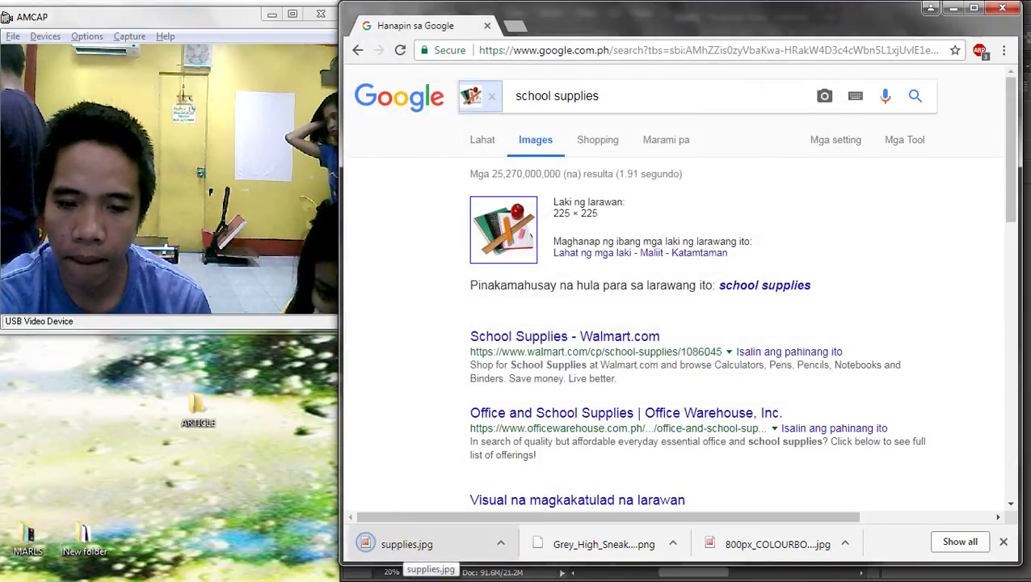
Place supplies.jpg into the Photoshop logo document and bring its layer to the front
left_click_drag(406, 548, 776, 234)
scroll(698, 239, "down", 4)
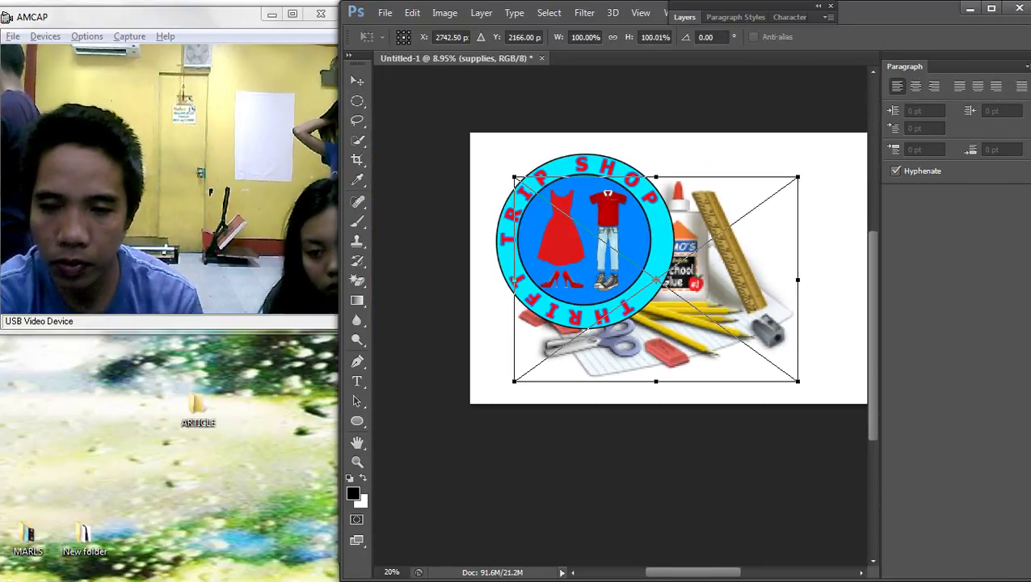
key("Return")
left_click(481, 13)
mouse_move(494, 364)
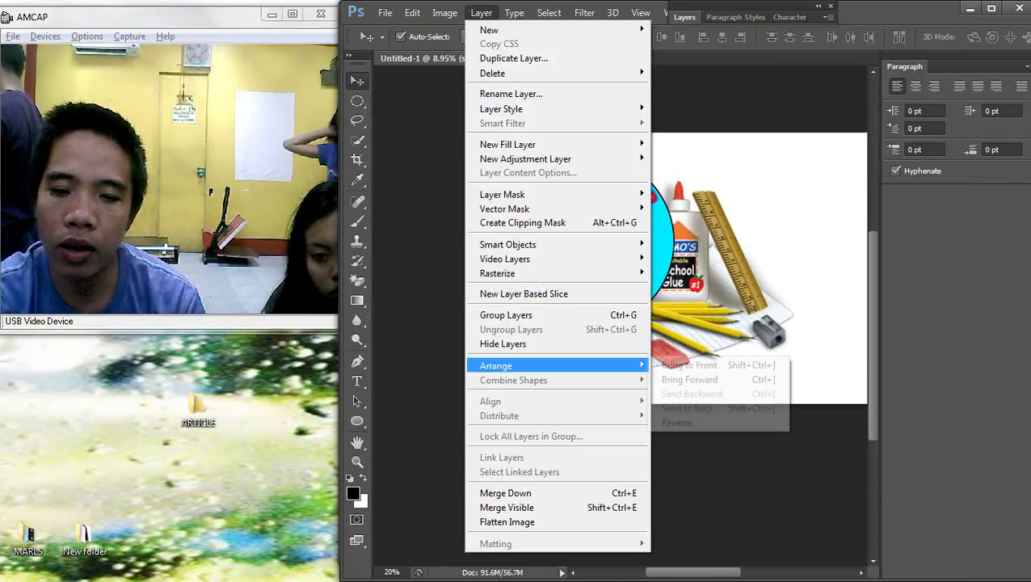
left_click(687, 363)
Scale the school supplies picture to about 43.5% and move it over the right edge of the circular logo
key("ctrl+t")
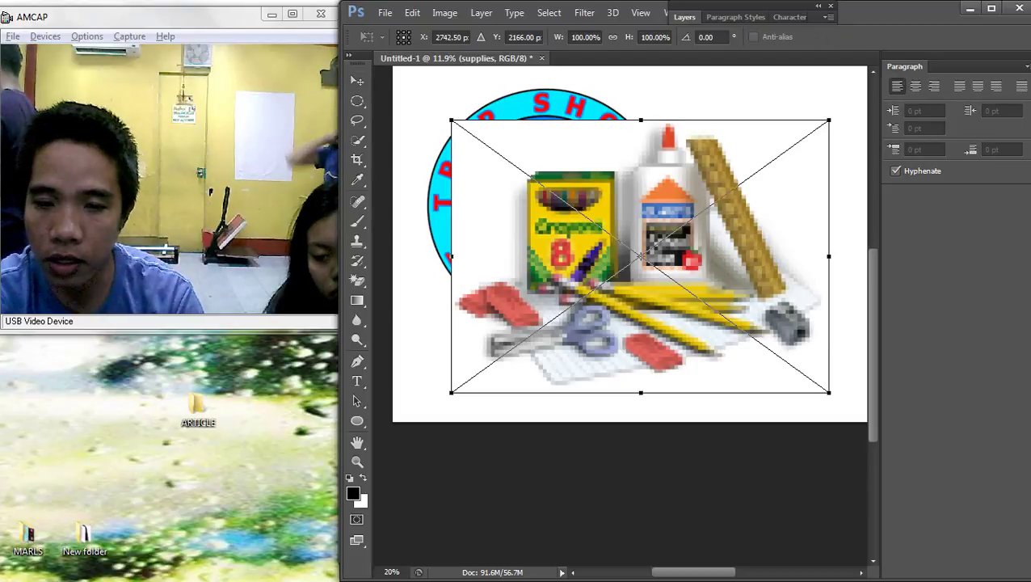
left_click_drag(452, 393, 665, 238)
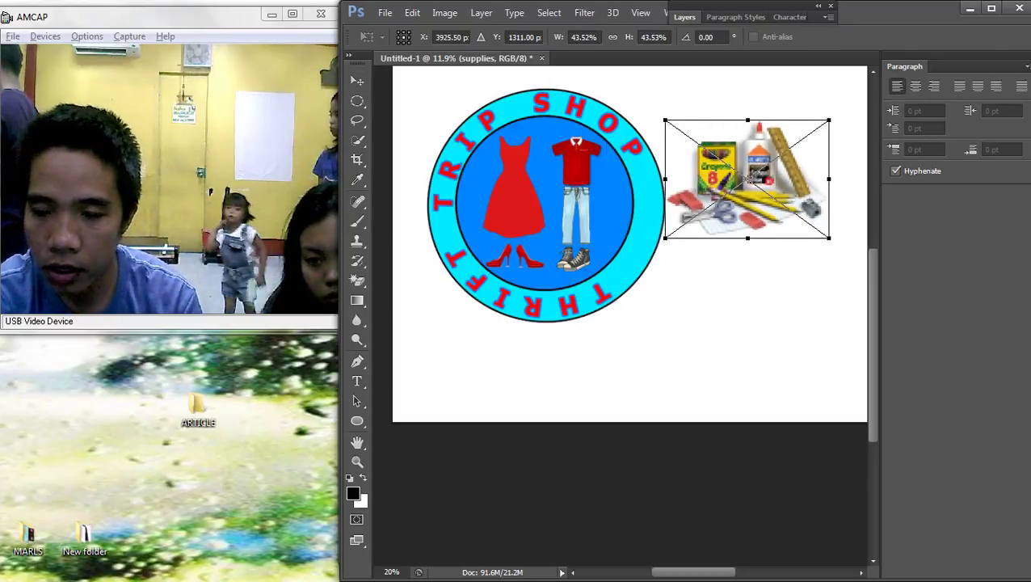
key("Return")
left_click_drag(732, 176, 645, 233)
scroll(646, 215, "up", 5)
scroll(631, 241, "up", 1)
scroll(630, 242, "up", 1)
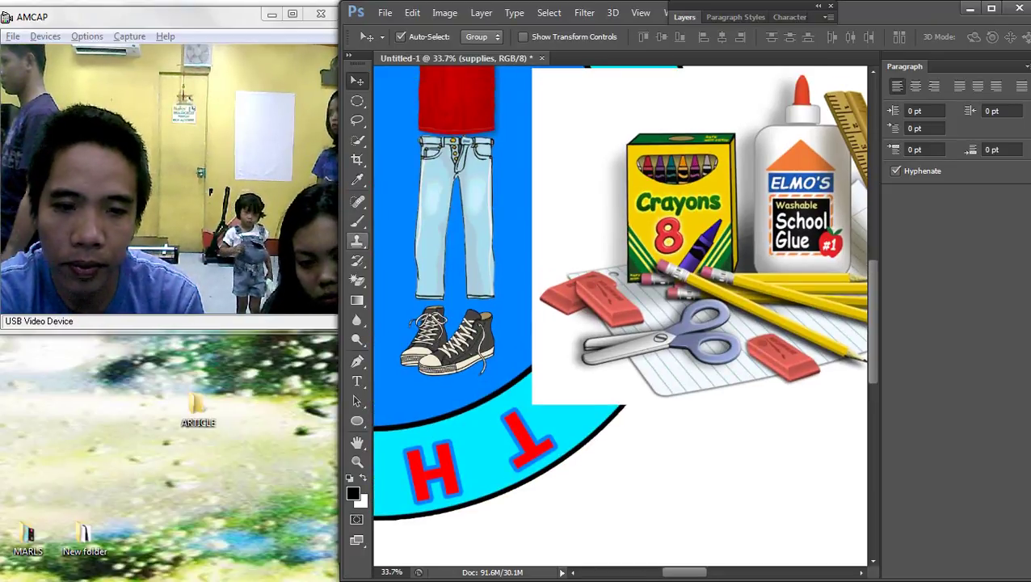
Rasterize the school supplies smart object so it can be edited with the Magic Eraser
left_click(357, 241)
left_click(589, 234)
left_click(681, 239)
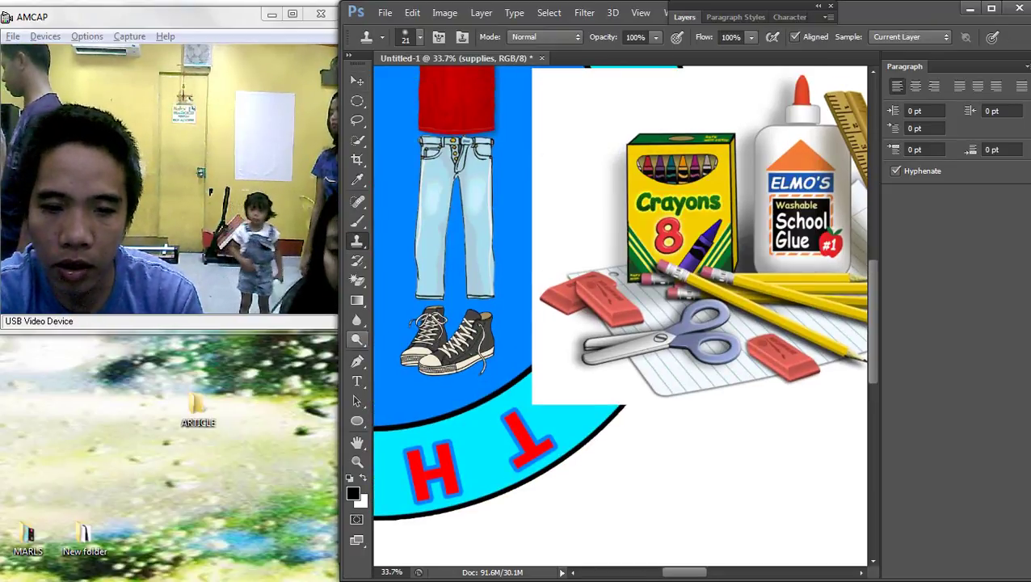
left_click(357, 301)
left_click(357, 280)
left_click(583, 202)
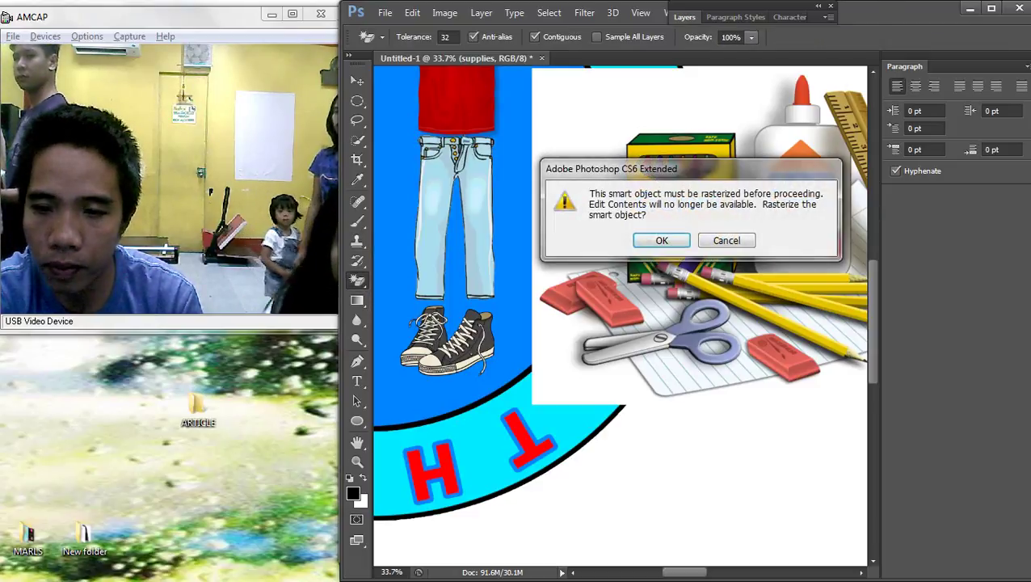
left_click(662, 240)
Darken the school supplies picture with a Curves adjustment
left_click(358, 81)
scroll(572, 208, "down", 4)
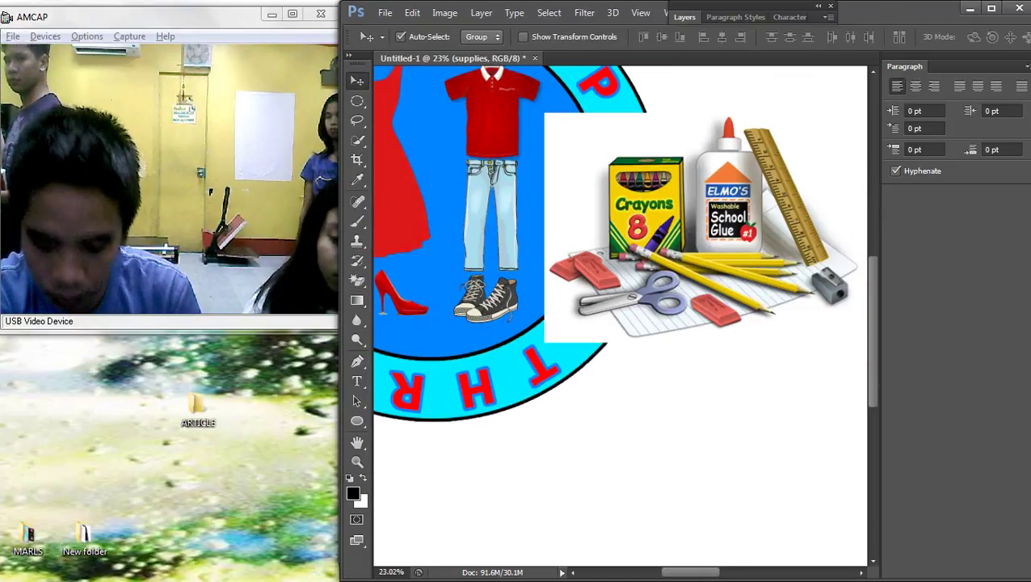
key("ctrl+m")
left_click_drag(830, 259, 833, 303)
key("Return")
scroll(736, 248, "up", 2)
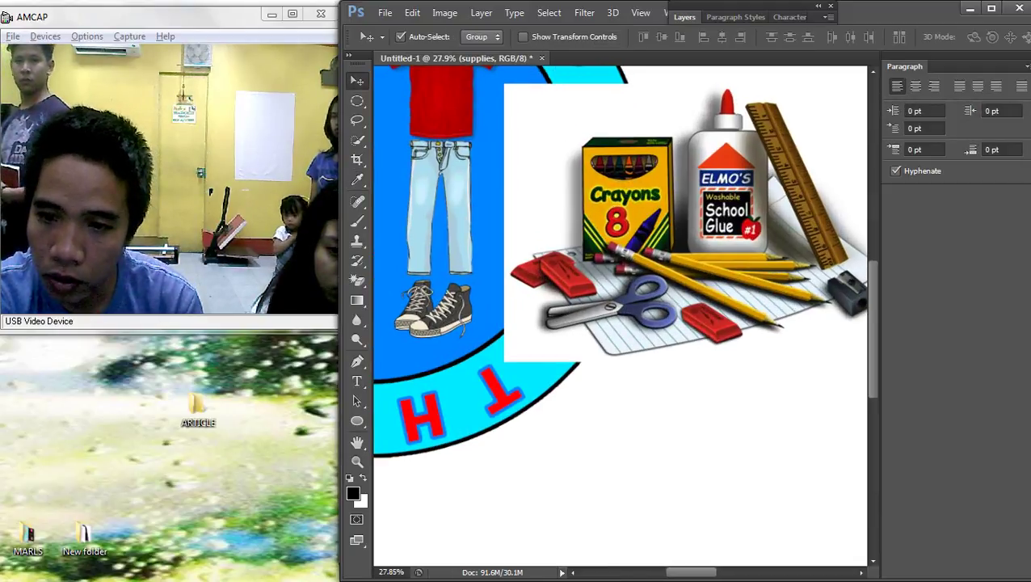
Erase the white background around the school supplies with the Magic Eraser at tolerance 32
left_click(357, 280)
left_click(539, 188)
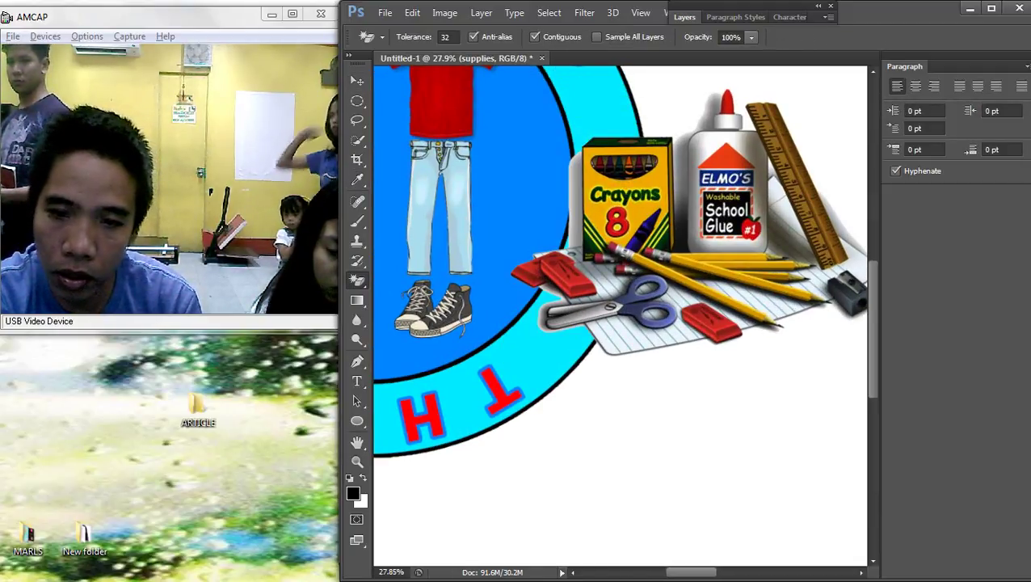
scroll(669, 288, "down", 3)
scroll(718, 234, "up", 2)
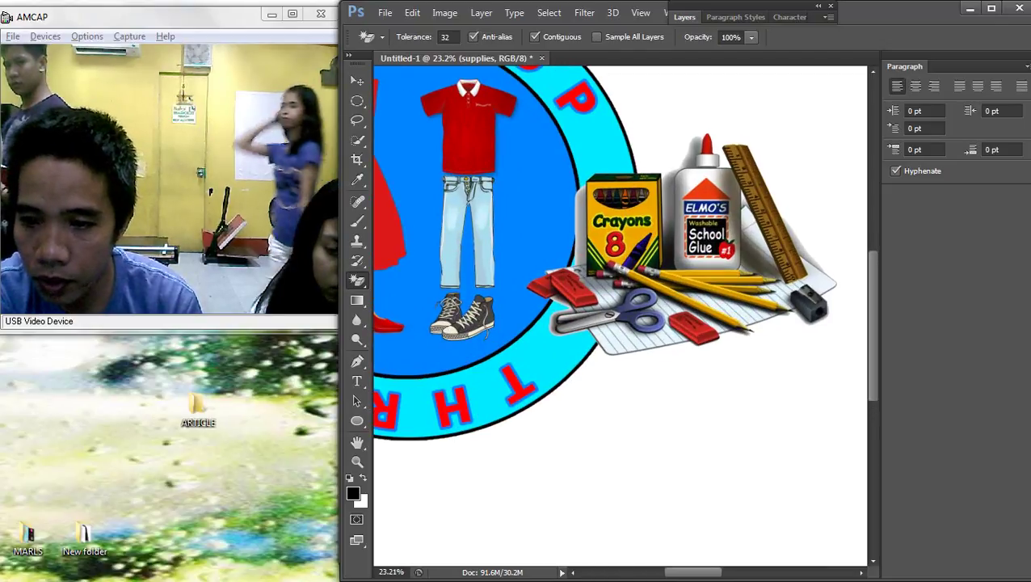
scroll(678, 242, "down", 1)
Enlarge the school supplies cutout to about 140% and position it overlapping the right side of the ring
key("v")
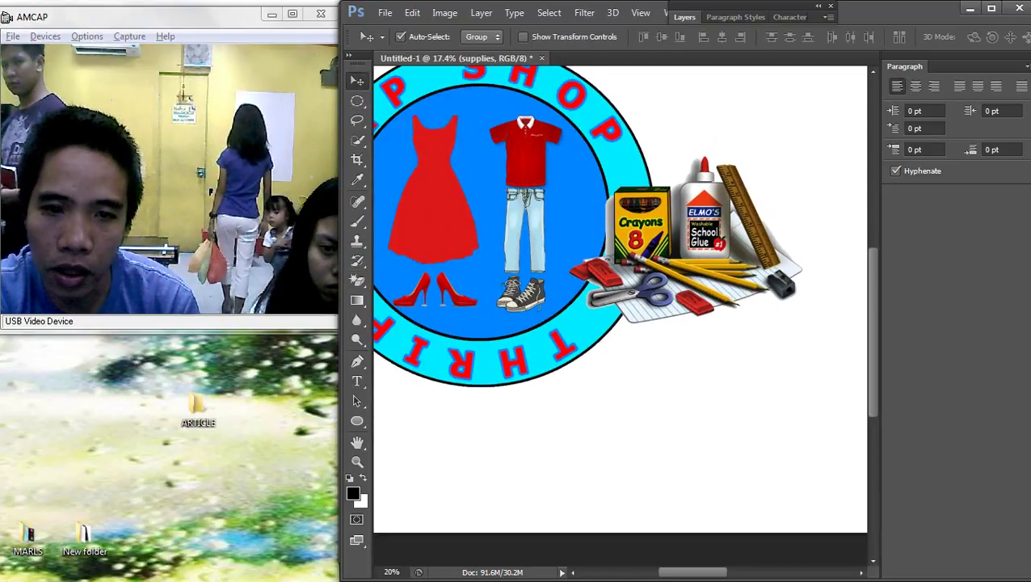
scroll(620, 299, "down", 1)
mouse_move(660, 236)
left_mouse_down()
mouse_move(645, 225)
mouse_move(656, 229)
left_mouse_up()
key("ctrl+t")
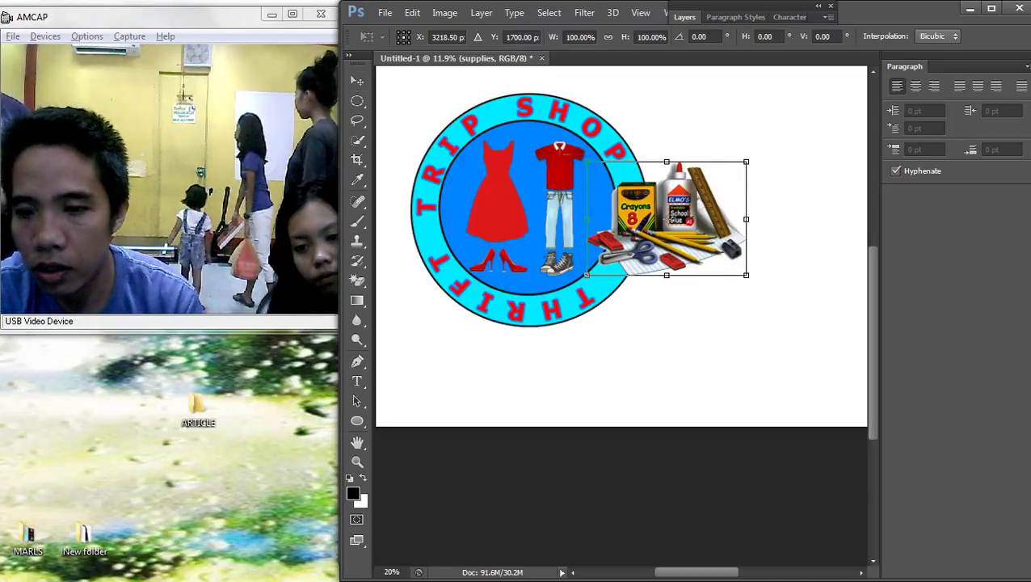
mouse_move(747, 275)
left_mouse_down()
mouse_move(810, 321)
mouse_move(748, 260)
left_mouse_up()
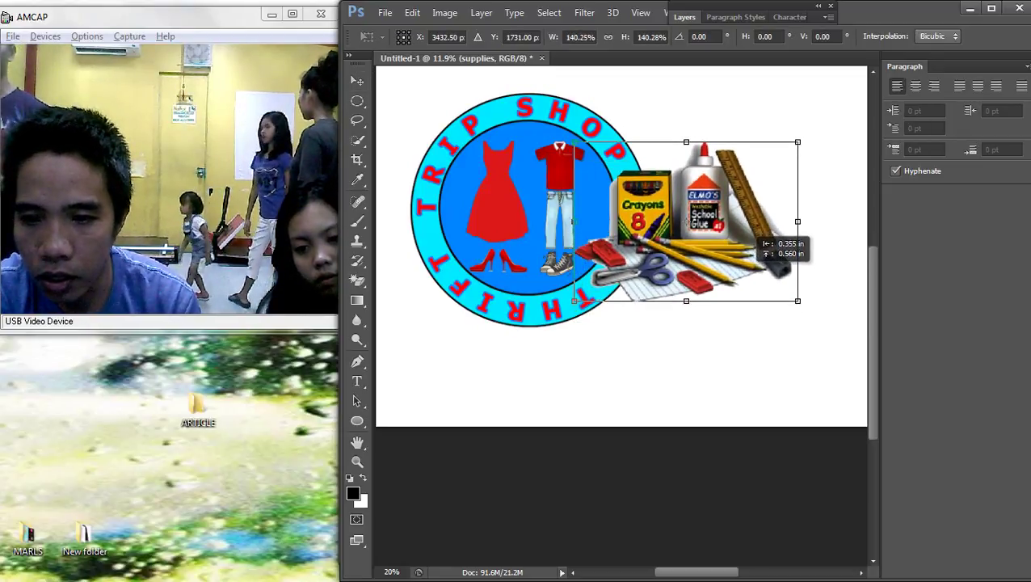
key("Return")
Add an outer glow to the school supplies layer with 4% spread and 68 px size
scroll(623, 333, "down", 5)
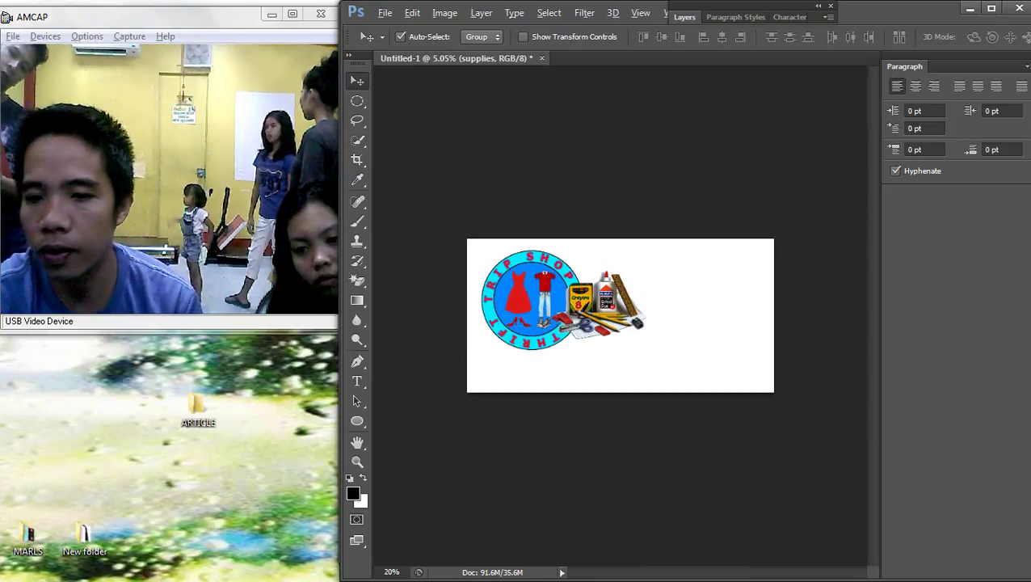
scroll(623, 333, "up", 5)
left_click_drag(623, 333, 666, 366)
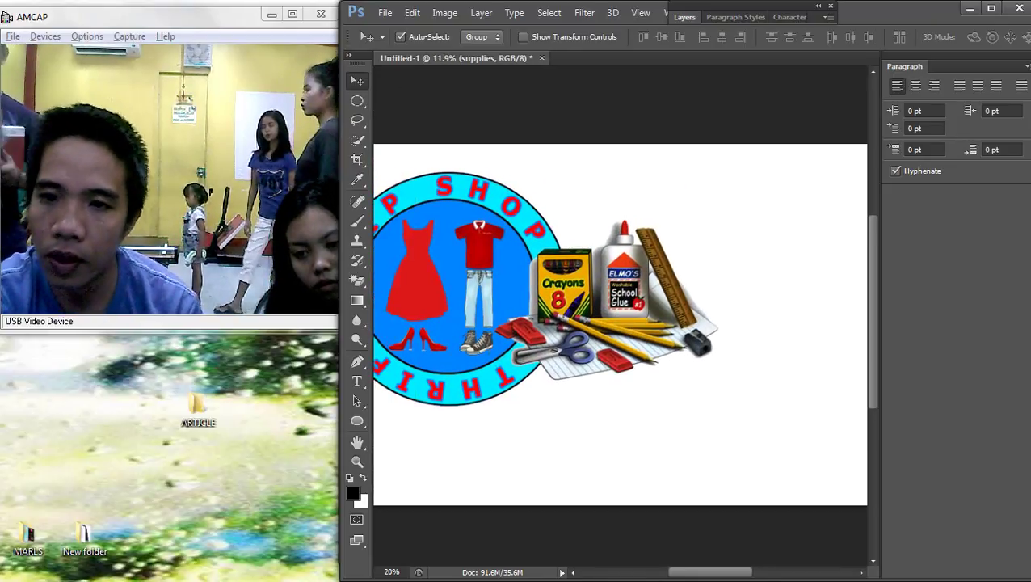
left_click(685, 17)
double_click(785, 99)
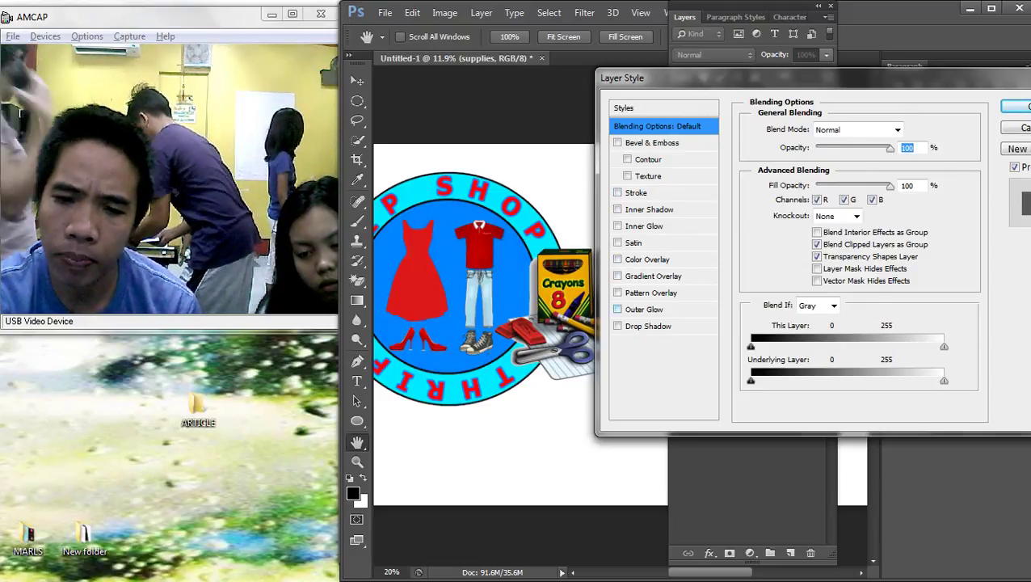
left_click(644, 310)
mouse_move(808, 261)
left_mouse_down()
mouse_move(829, 260)
mouse_move(825, 243)
mouse_move(808, 244)
left_mouse_up()
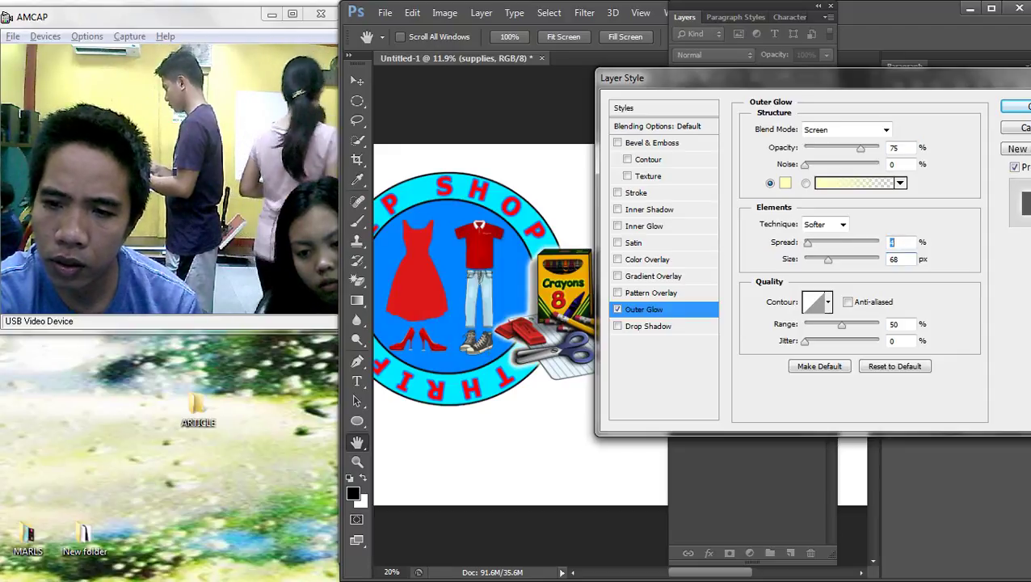
Set the outer glow color to yellow ecec00, apply the layer style, and collapse the layer list
left_click(861, 182)
left_click(648, 340)
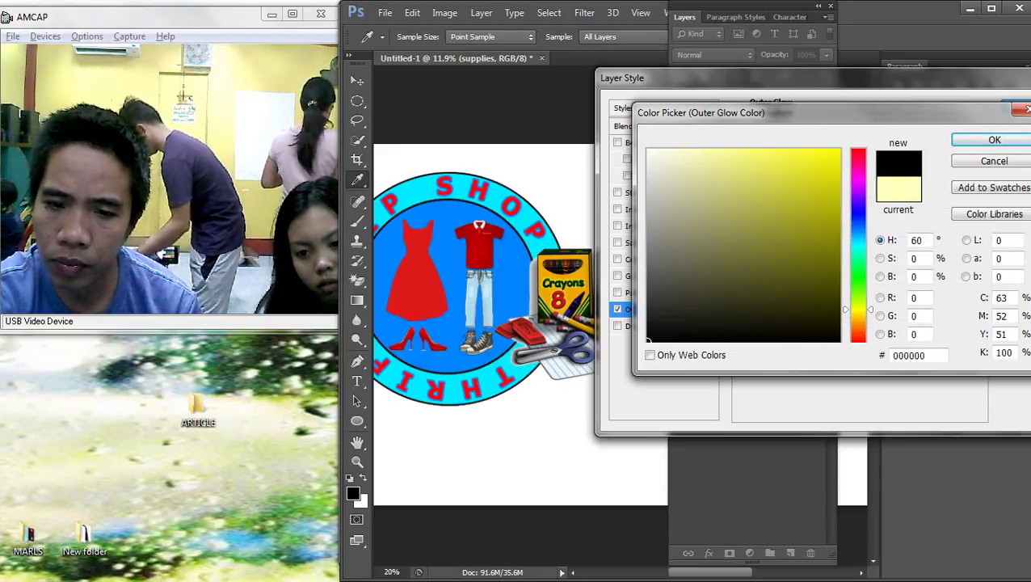
left_click(647, 164)
mouse_move(647, 164)
left_mouse_down()
mouse_move(822, 258)
mouse_move(838, 163)
left_mouse_up()
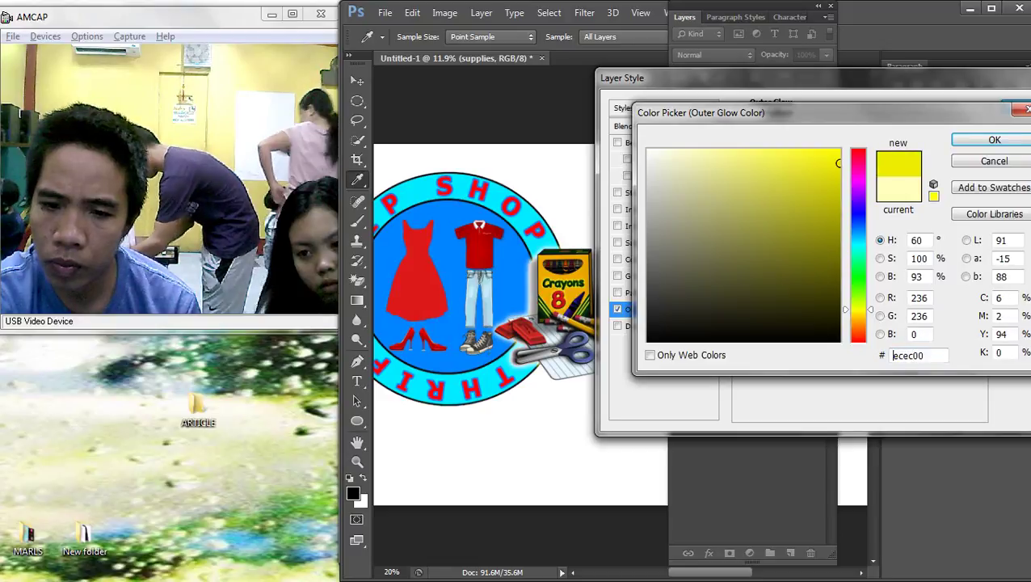
key("Return")
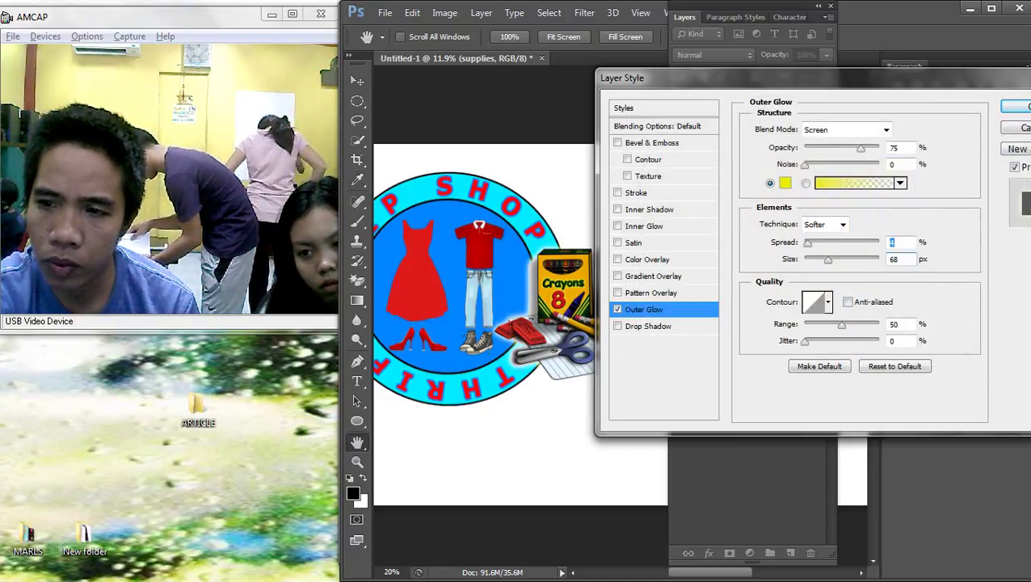
key("Return")
scroll(605, 291, "down", 2)
double_click(815, 17)
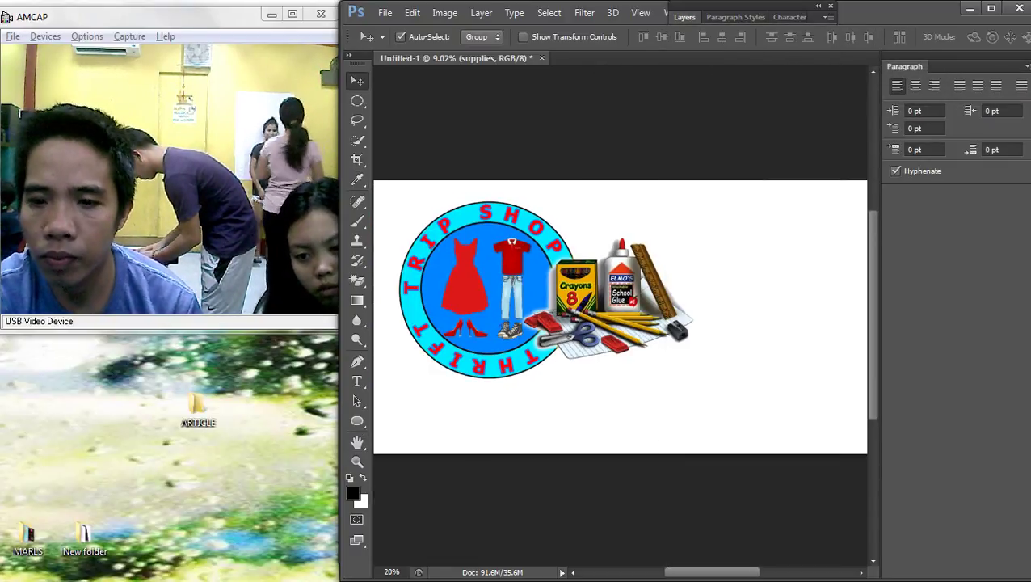
Try brightening the school supplies layer by raising the RGB midtones in Curves, and undo the curve change
scroll(739, 315, "up", 2)
right_click(610, 291)
left_click(647, 302)
key("ctrl+m")
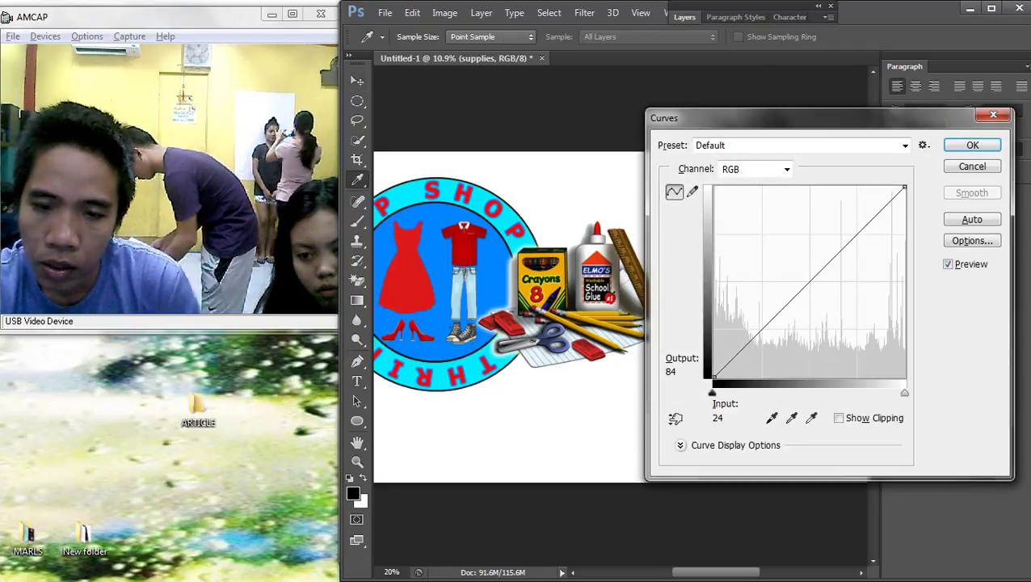
left_click_drag(799, 292, 789, 261)
key("ctrl+z")
left_click(972, 146)
scroll(607, 285, "down", 4)
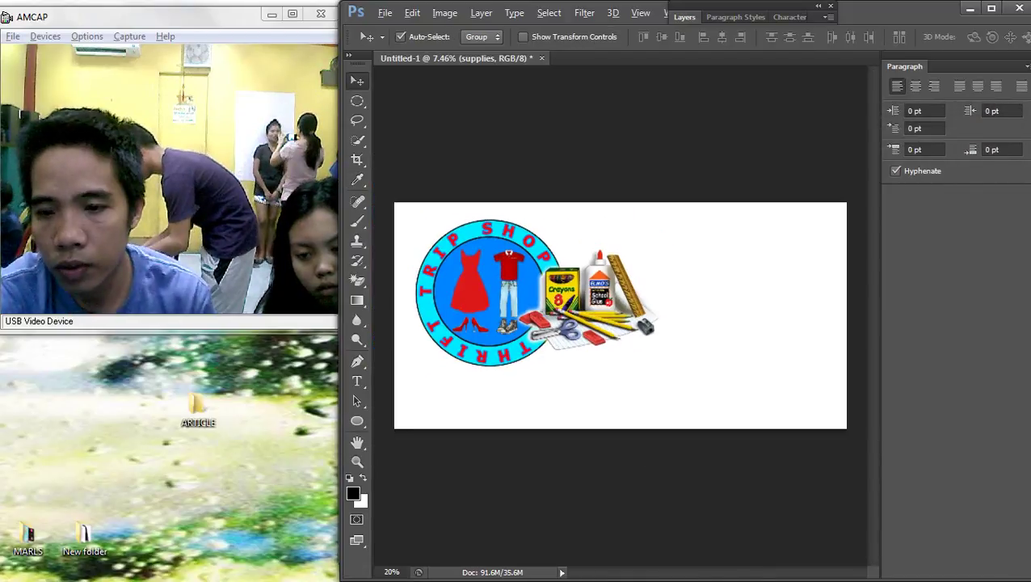
scroll(608, 285, "up", 3)
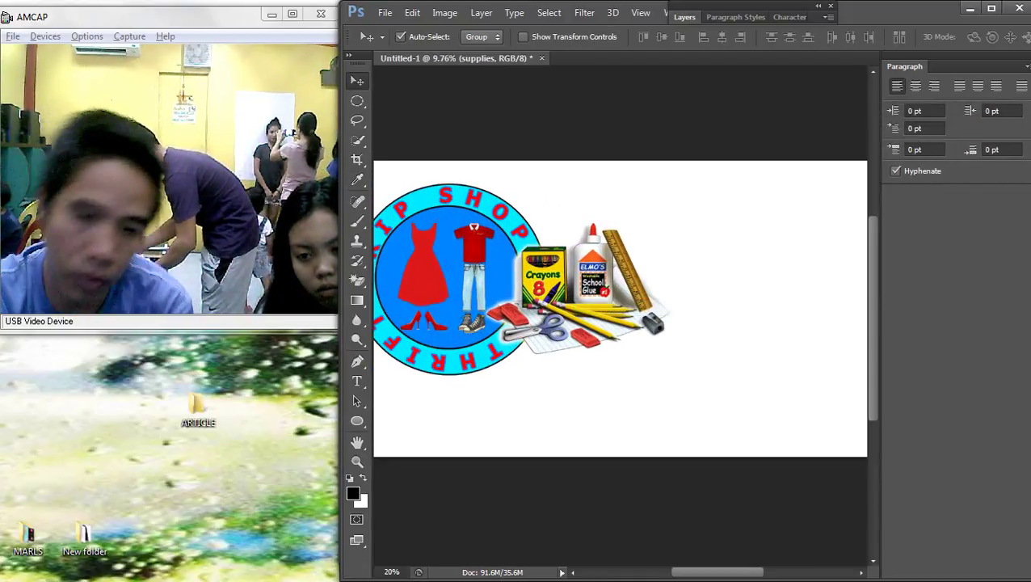
key("ctrl+minus")
key("ctrl+plus")
key("ctrl+minus")
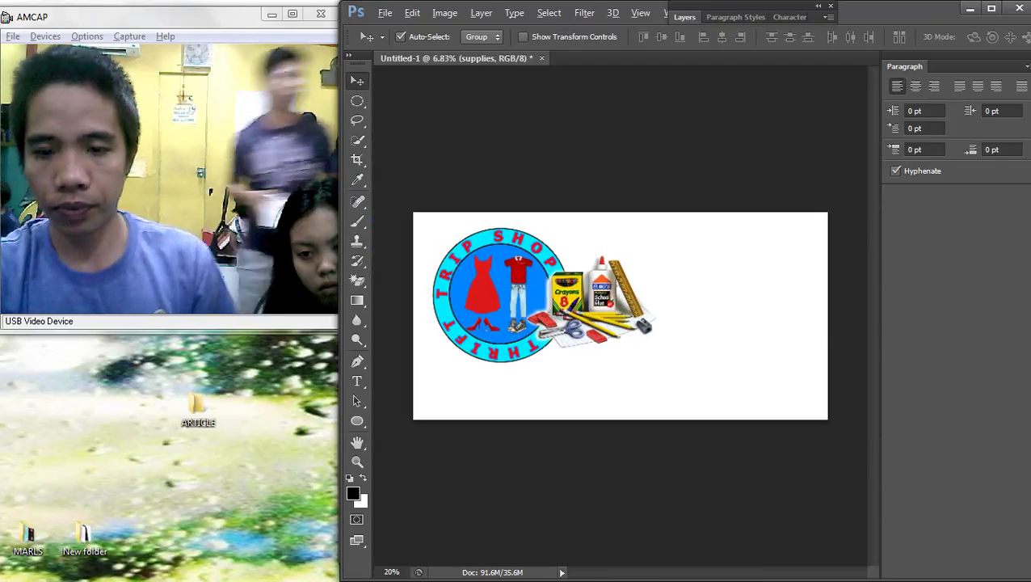
key("ctrl+plus")
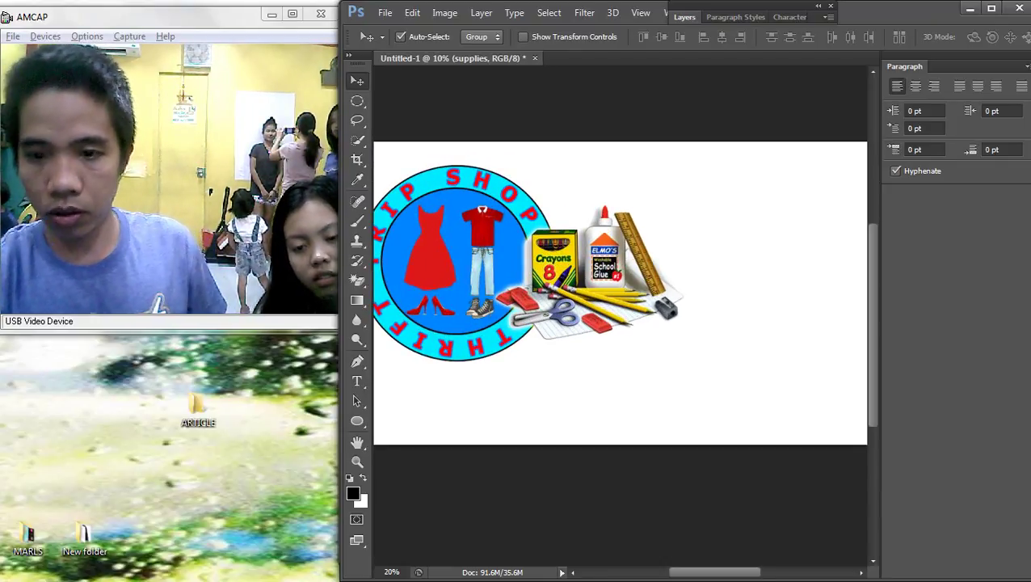
scroll(620, 323, "down", 4)
scroll(620, 324, "up", 3)
Select all parts of the logo together and move them slightly right toward the middle of the canvas
scroll(620, 324, "down", 3)
left_click_drag(640, 396, 446, 272)
left_click_drag(509, 266, 538, 273)
Try enlarging the whole logo with Free Transform, and undo the scaling
key("ctrl+t")
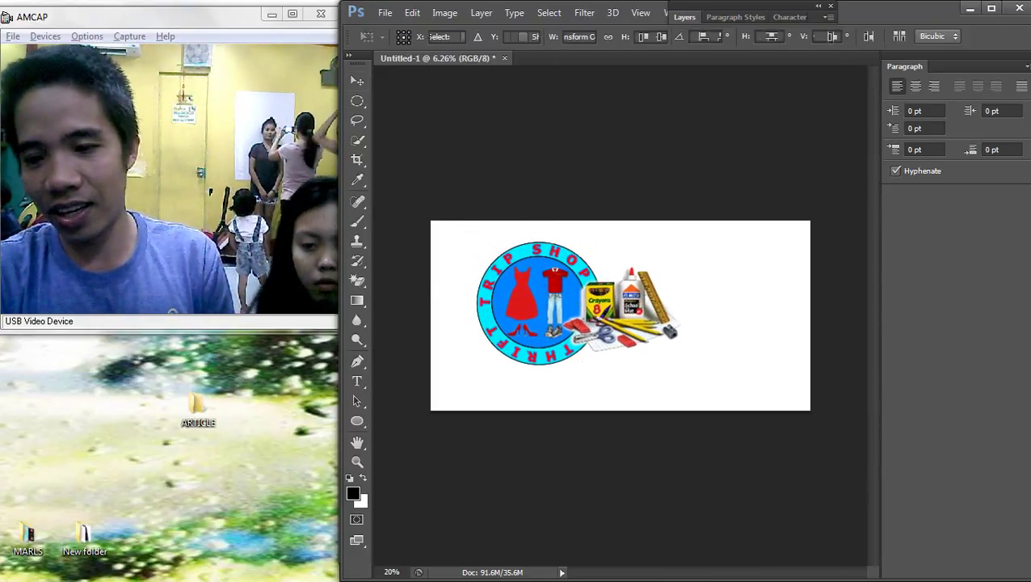
left_click_drag(681, 363, 732, 395)
key("ctrl+z")
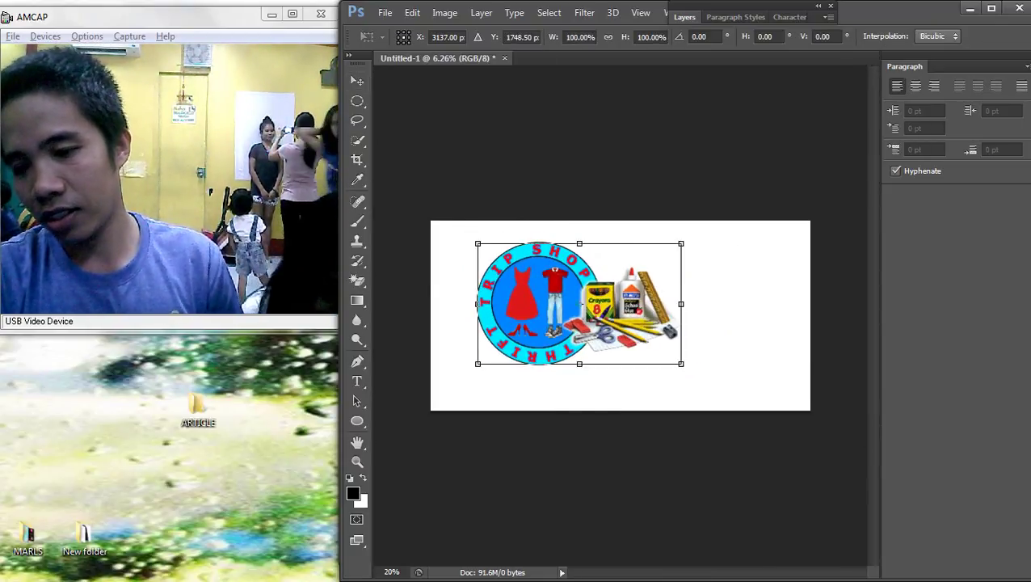
key("Return")
Select all of the curved THRIFT TRIP SHOP text for editing with the Type tool
key("ctrl+plus")
key("ctrl+plus")
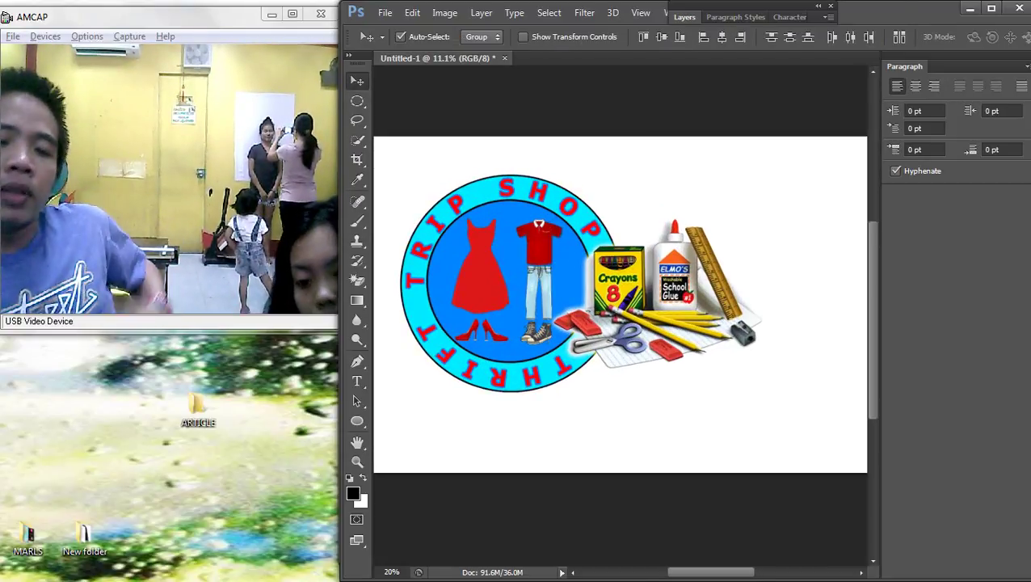
left_click(358, 380)
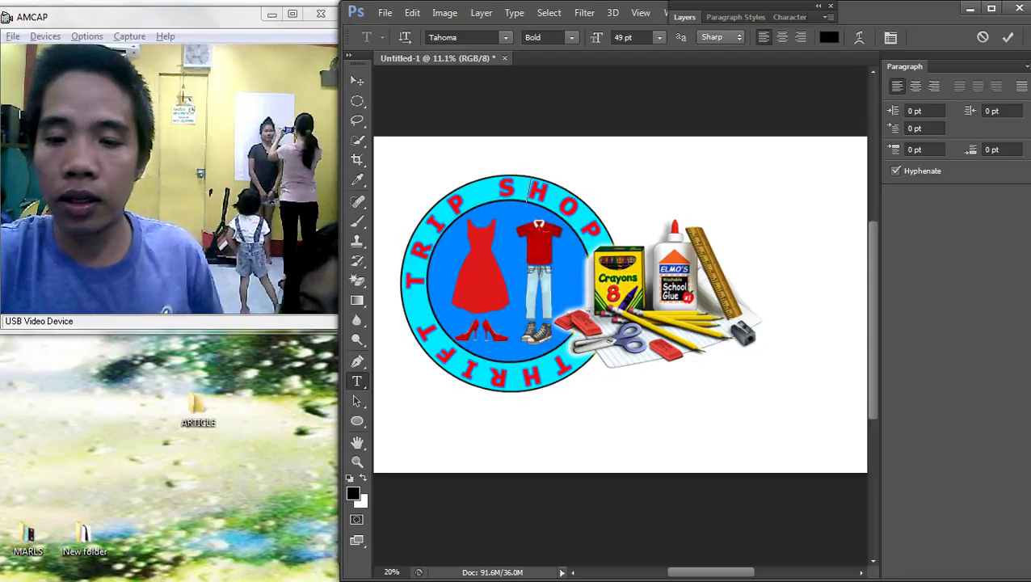
triple_click(529, 191)
left_click(528, 191)
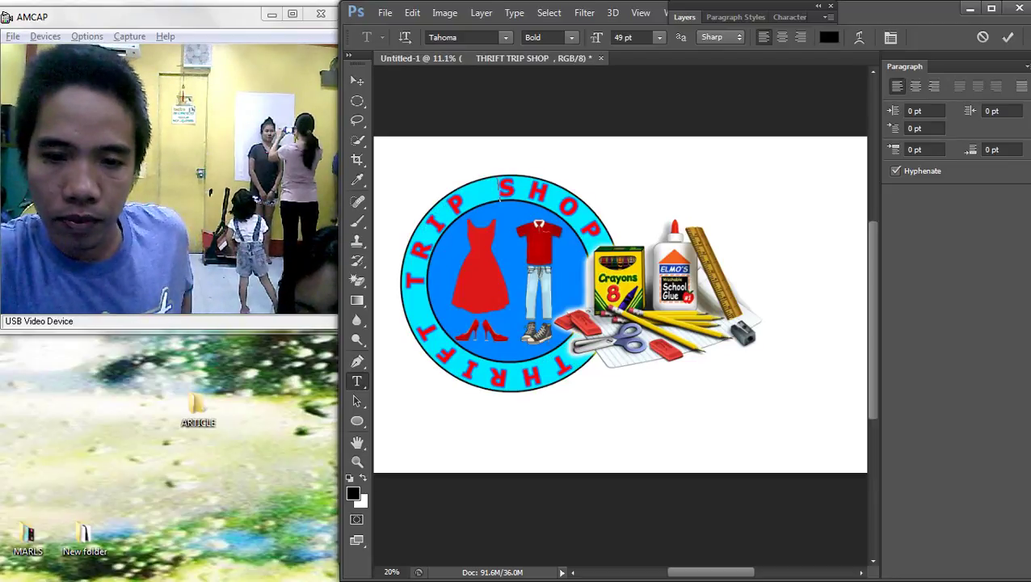
key("ctrl+a")
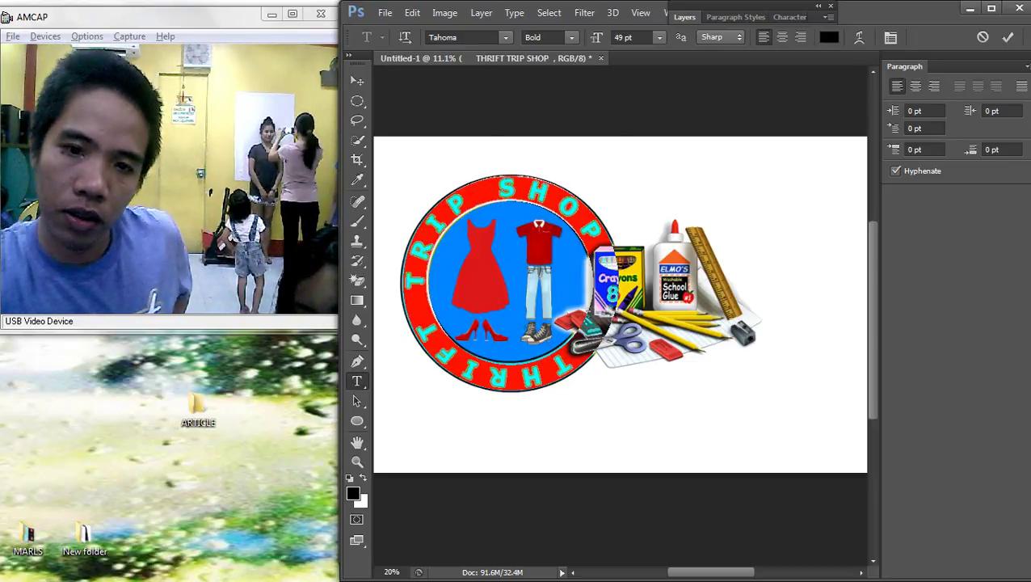
Try the Spring font on the curved text
left_click(506, 37)
scroll(517, 257, "up", 4)
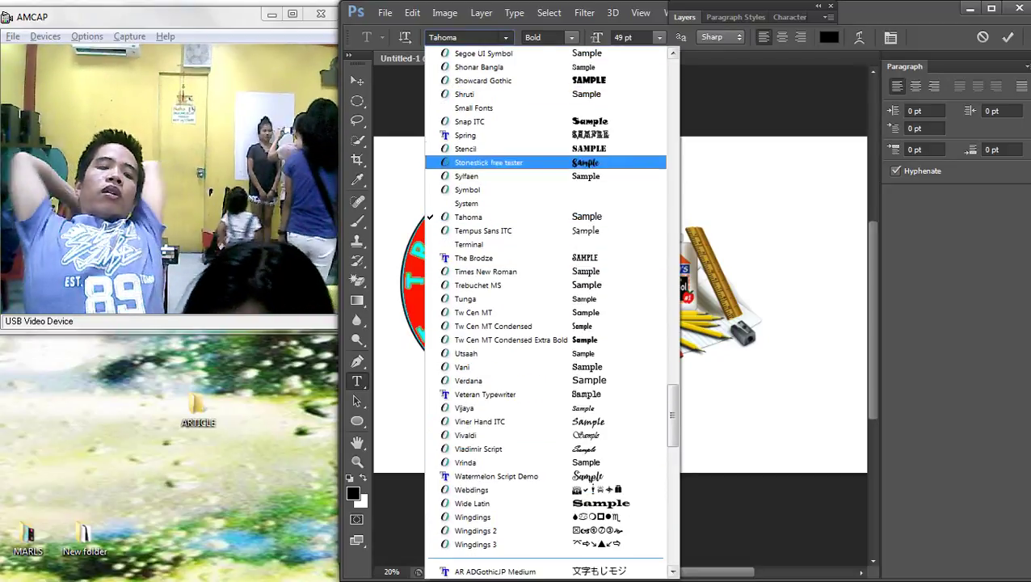
left_click(517, 135)
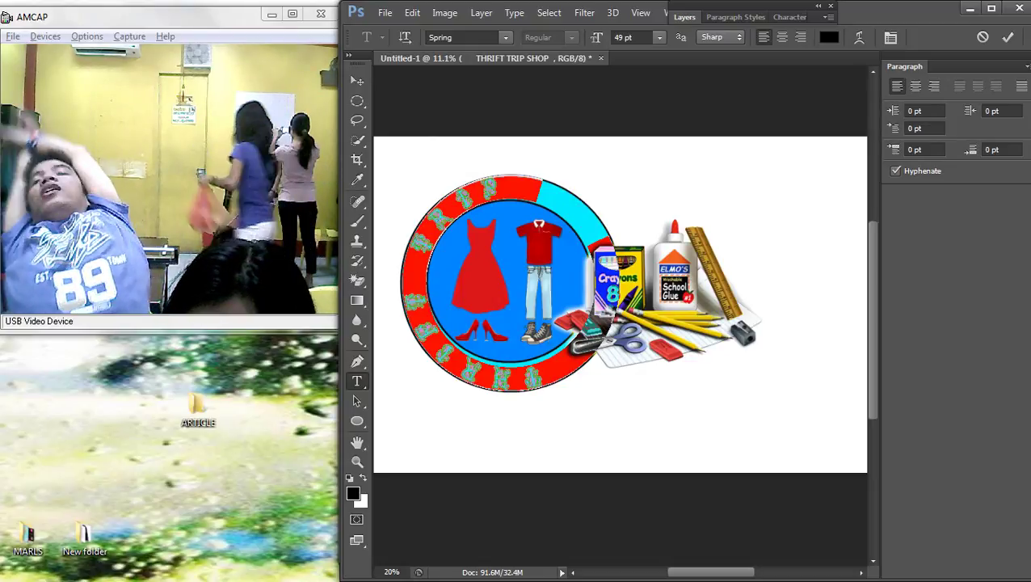
Browse the available fonts and try Segoe Script on the curved text
left_click(506, 38)
scroll(517, 332, "down", 8)
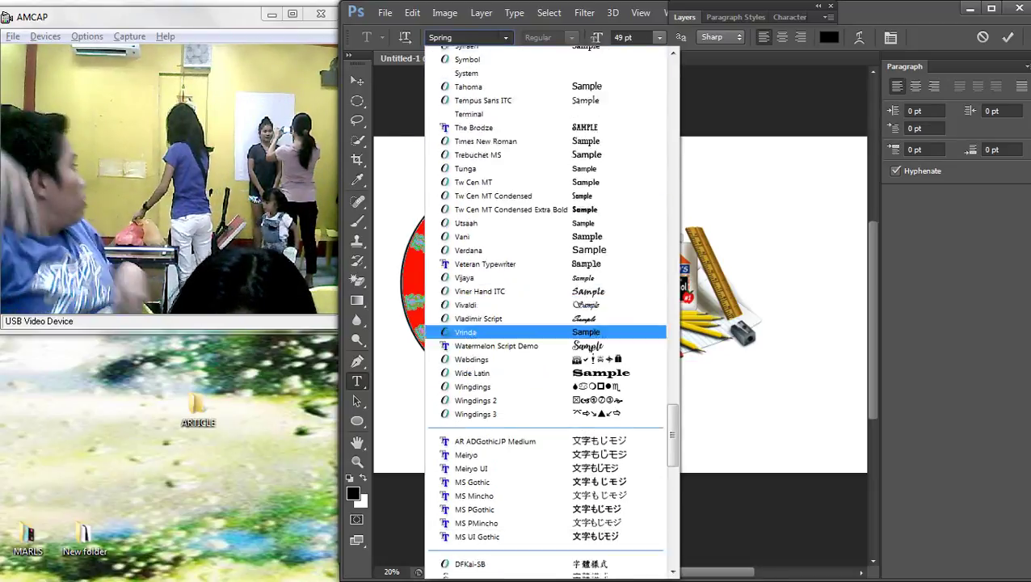
scroll(545, 452, "down", 13)
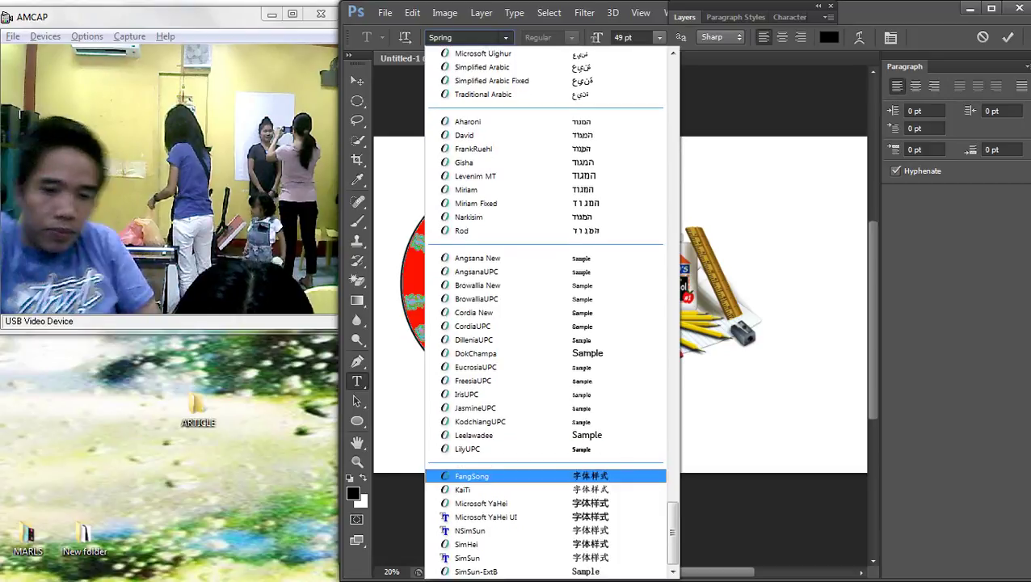
scroll(545, 484, "up", 20)
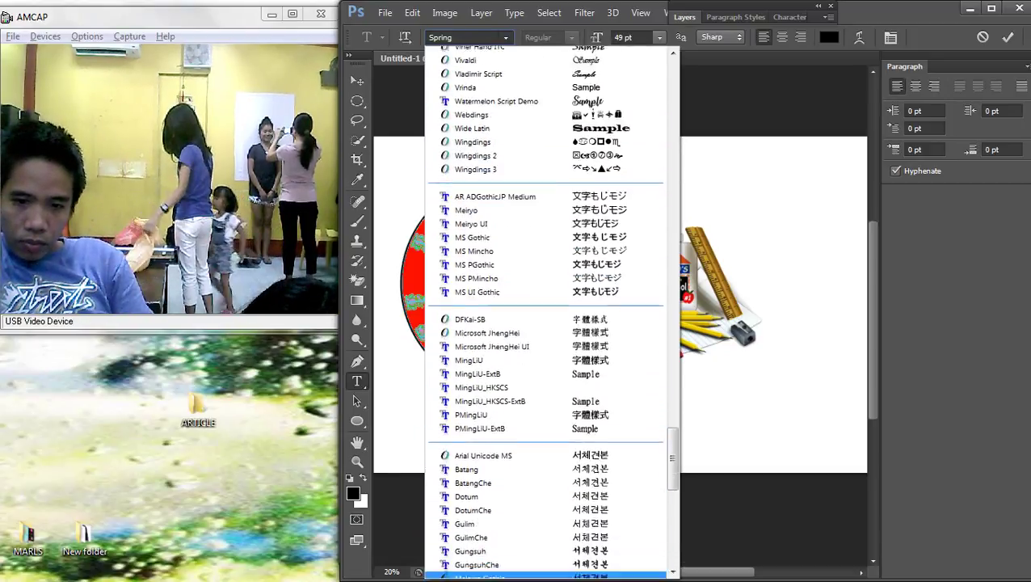
scroll(546, 307, "up", 4)
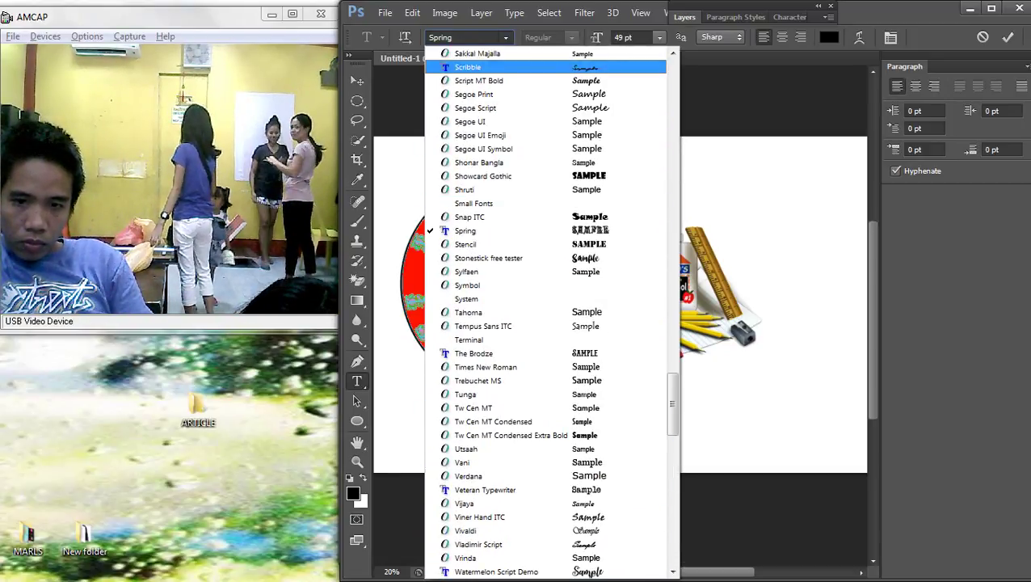
left_click(484, 107)
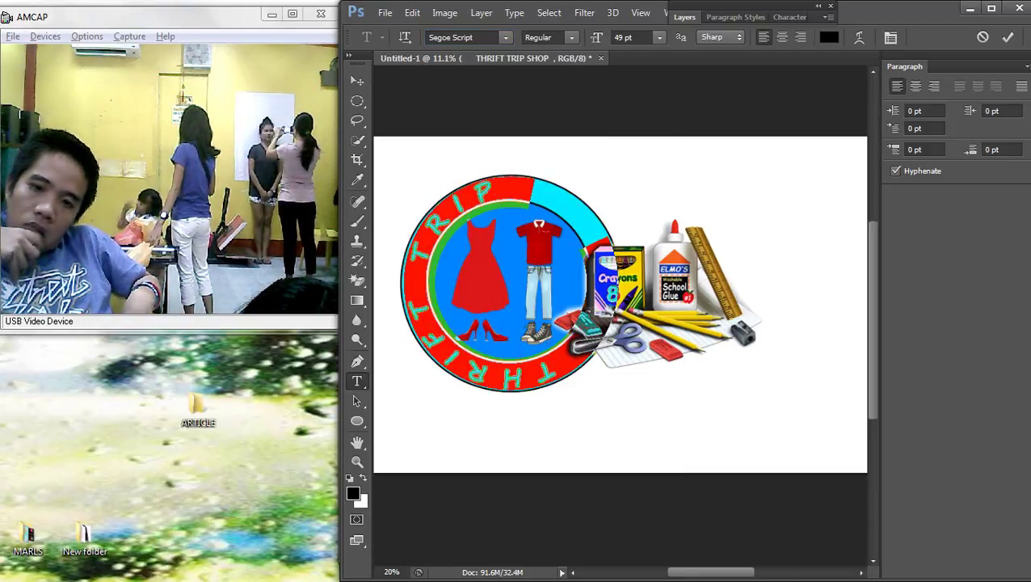
Try the Vivaldi font on the curved text
left_click(506, 38)
scroll(506, 244, "down", 1)
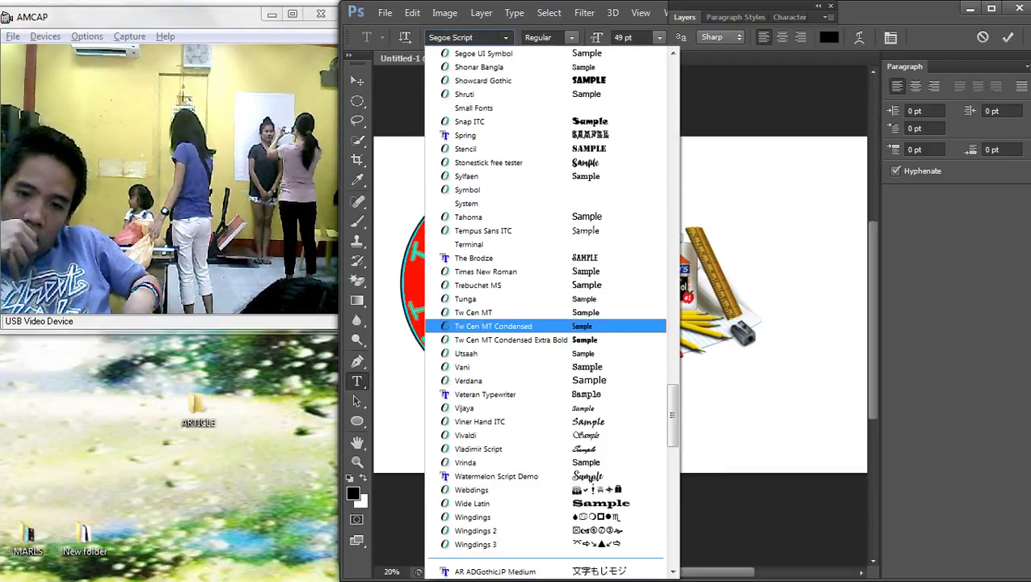
scroll(545, 325, "down", 1)
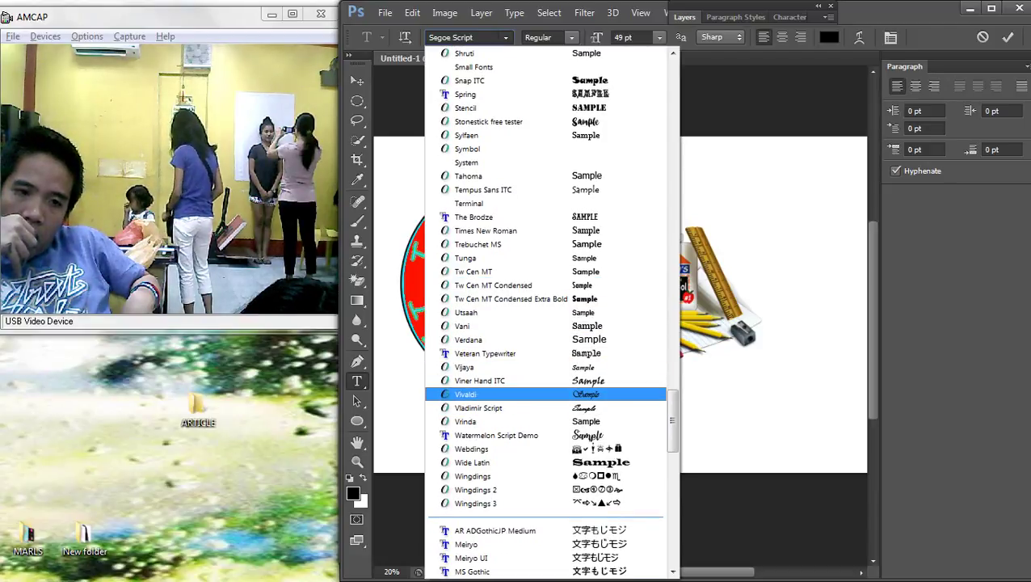
left_click(545, 394)
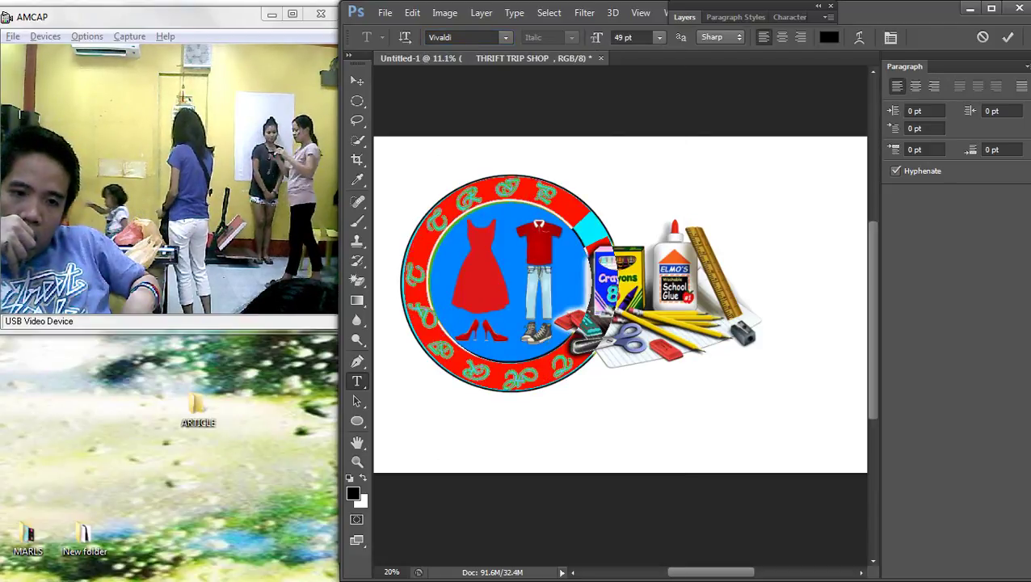
Try the Watermelon Script Demo font on the curved text
left_click(506, 38)
scroll(546, 326, "down", 2)
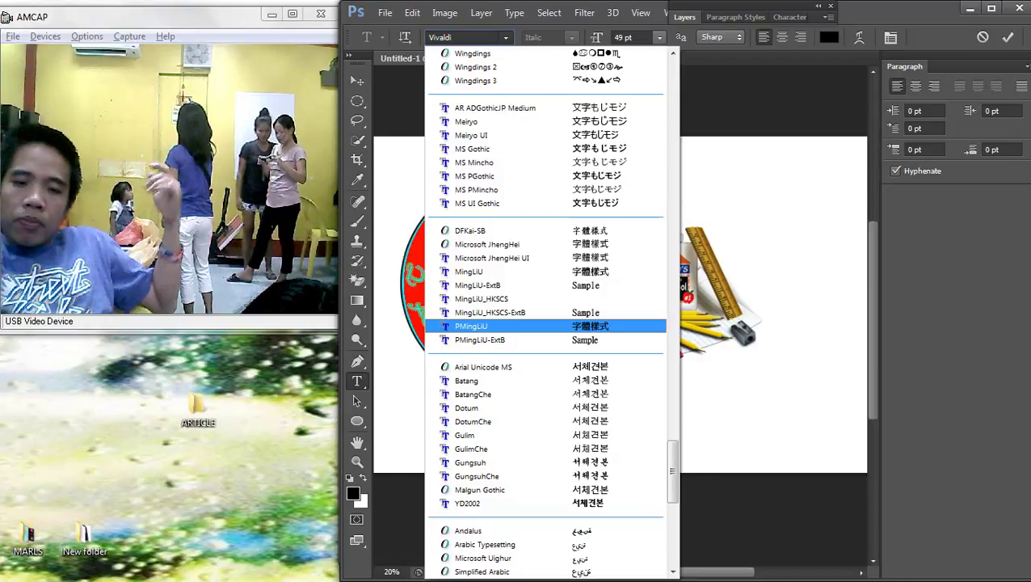
scroll(546, 326, "down", 2)
scroll(545, 326, "up", 9)
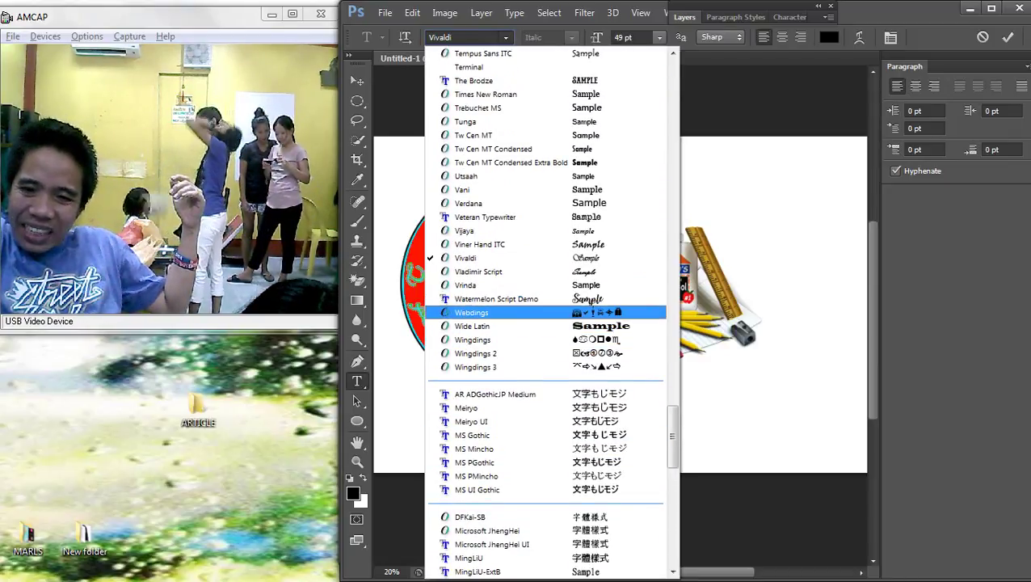
left_click(533, 299)
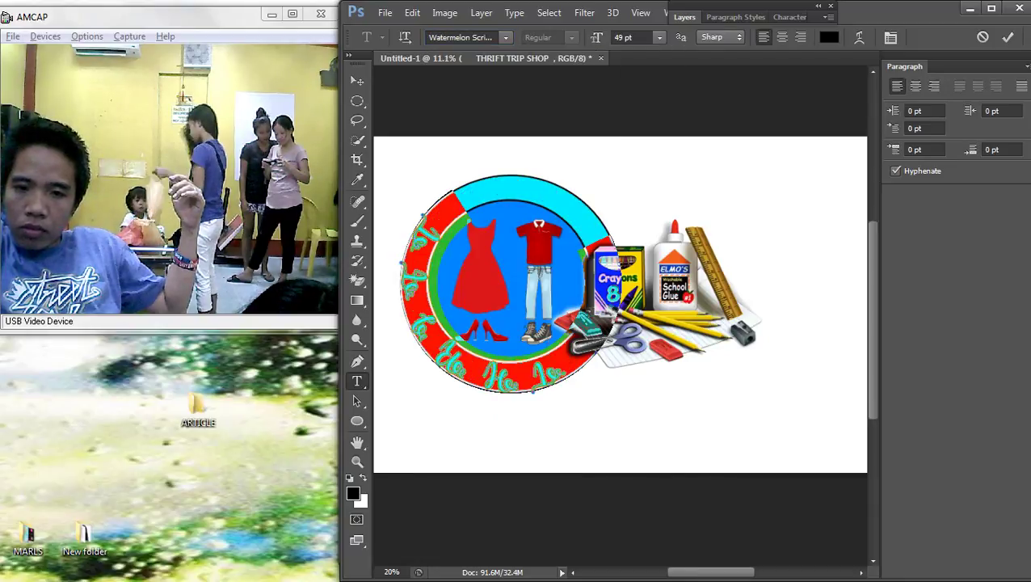
Set the curved THRIFT TRIP SHOP text to The Brodze font and commit the text edit
scroll(545, 326, "up", 7)
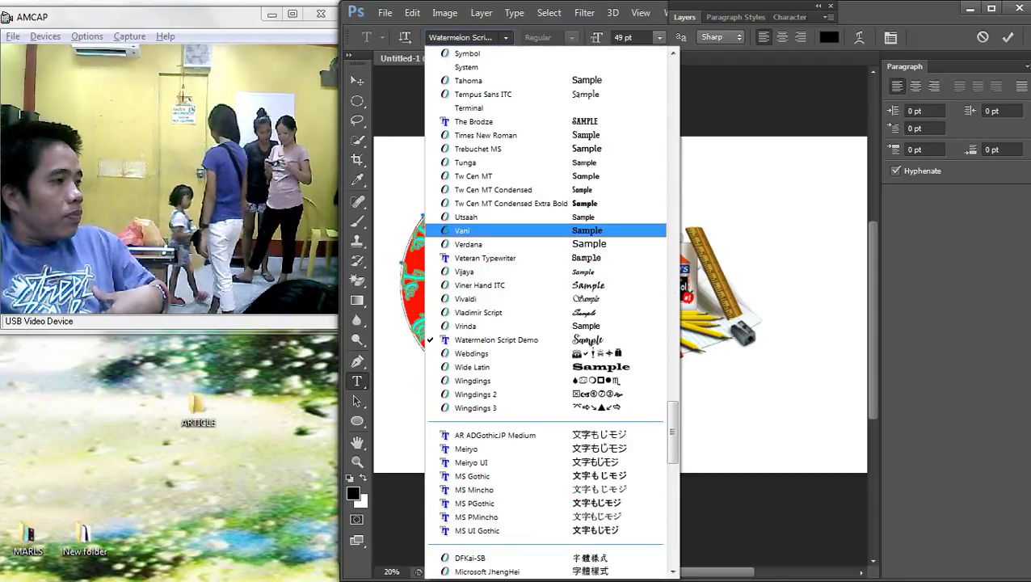
key("Down")
key("Down")
key("Down")
key("Down")
key("Up")
key("Up")
key("Up")
key("Up")
key("Down")
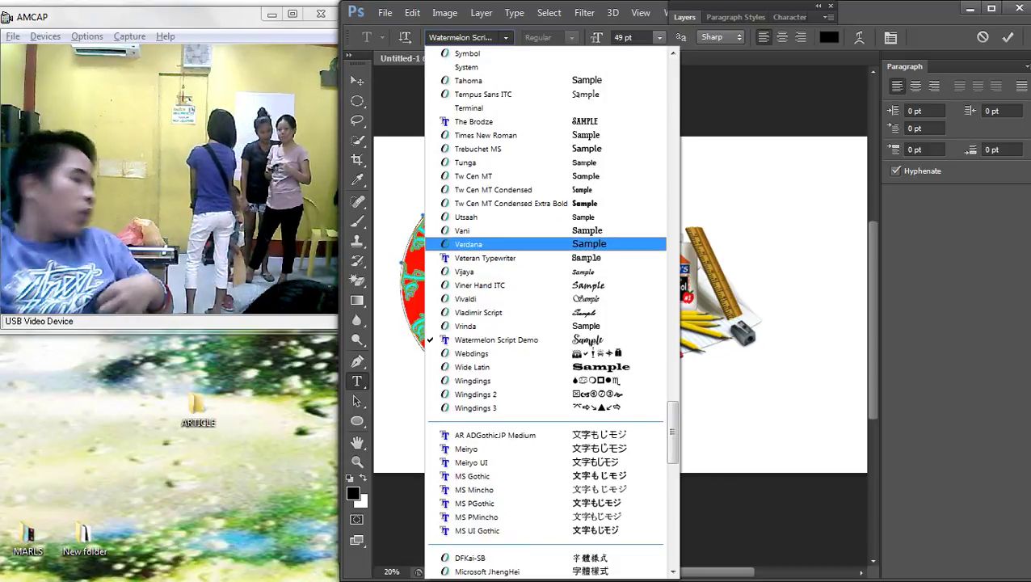
key("Up")
key("Up")
key("Up")
key("Up")
key("Up")
key("Up")
key("Up")
key("Up")
key("Up")
key("Return")
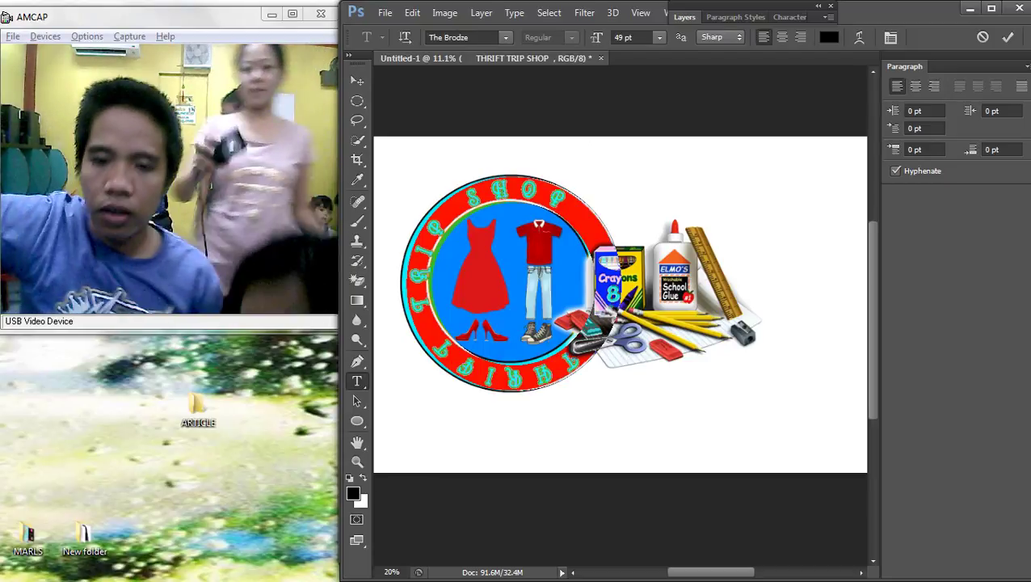
left_click(357, 80)
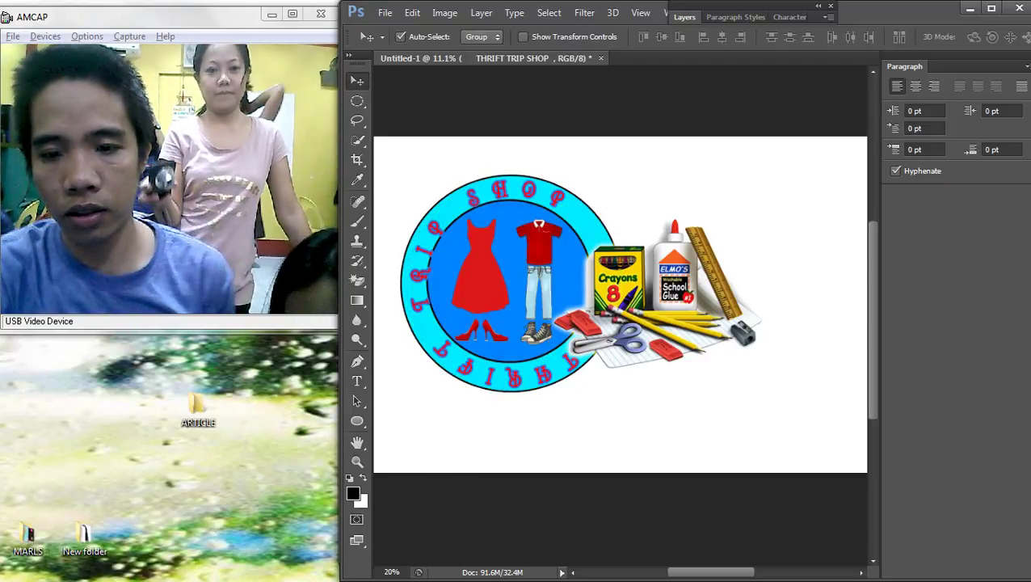
Rotate the curved text slightly clockwise around the ring with Free Transform
scroll(501, 178, "up", 5)
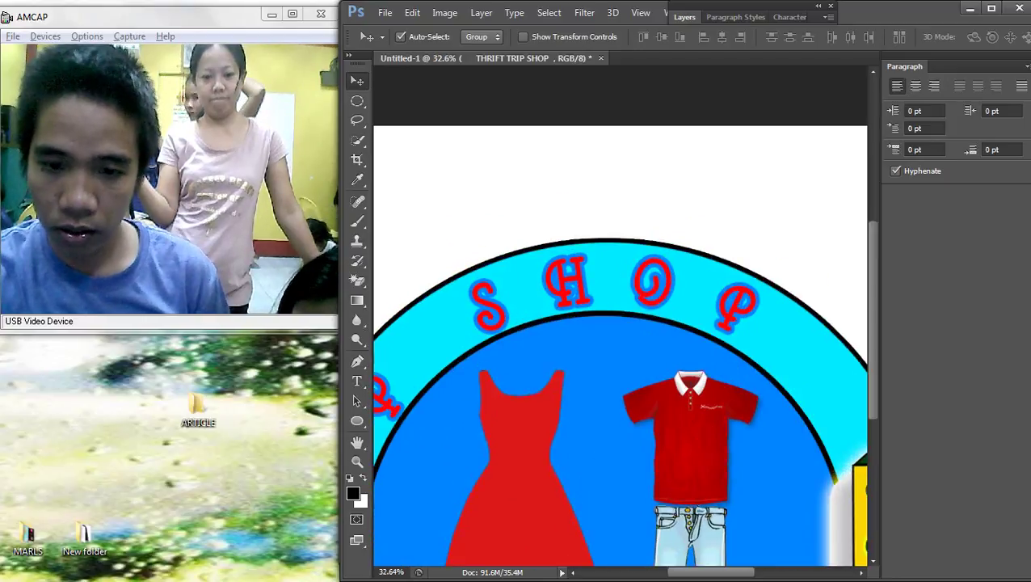
scroll(620, 324, "down", 3)
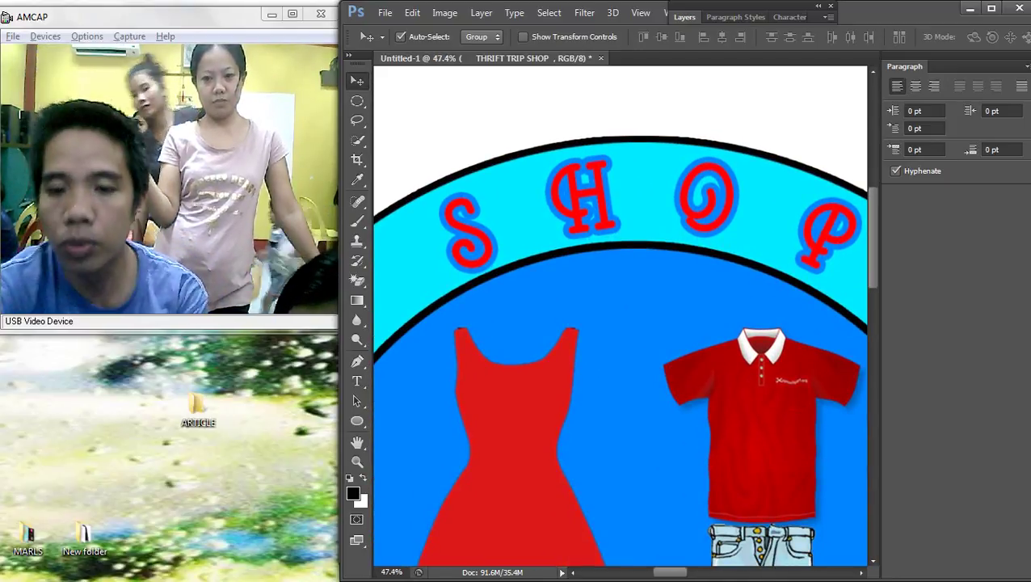
scroll(620, 323, "down", 5)
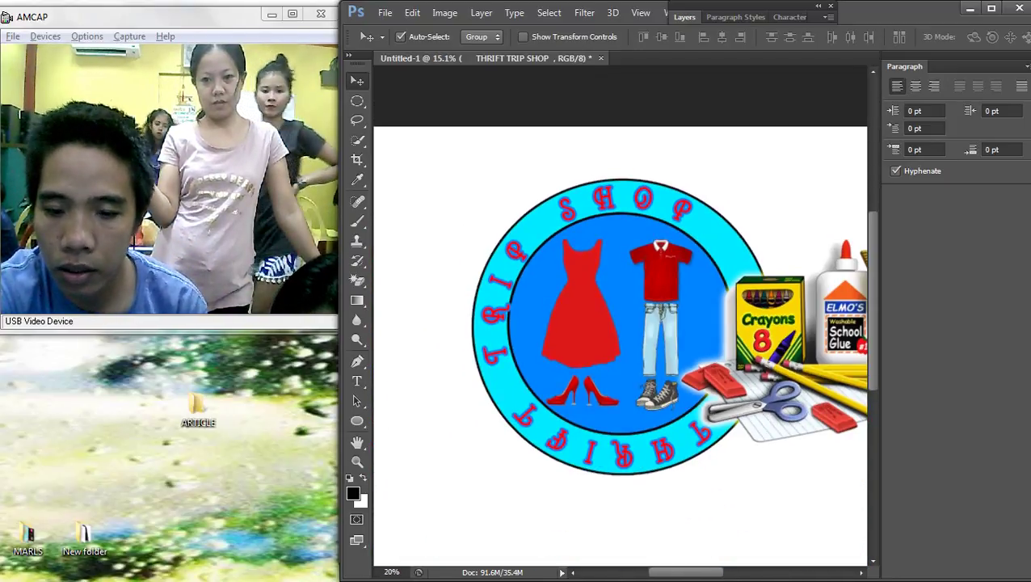
key("ctrl+t")
left_click_drag(777, 205, 788, 222)
key("Return")
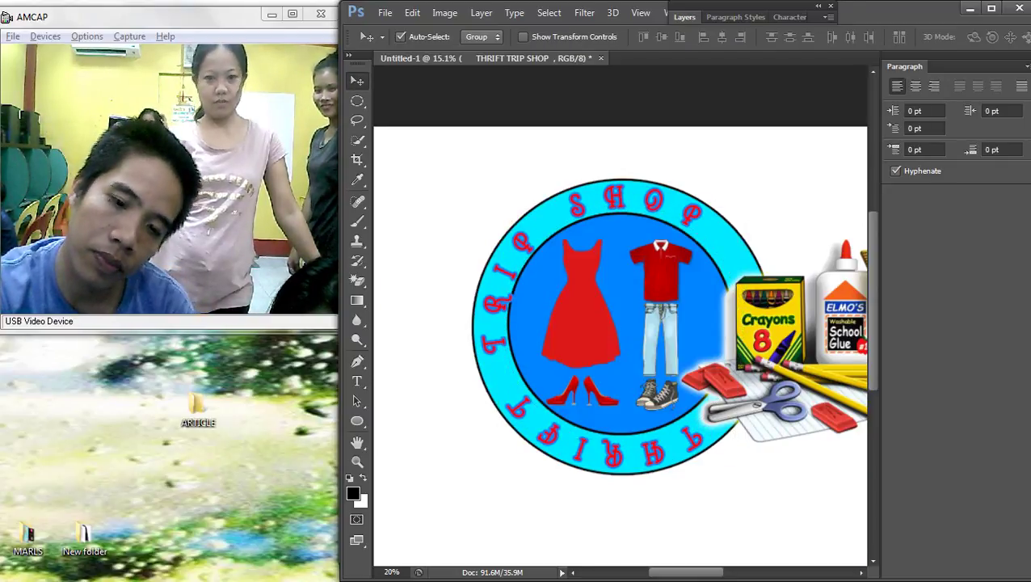
Stretch the curved text slightly toward the ring's left side, to about 101% width, and apply the transform
key("ctrl+t")
scroll(484, 298, "up", 4)
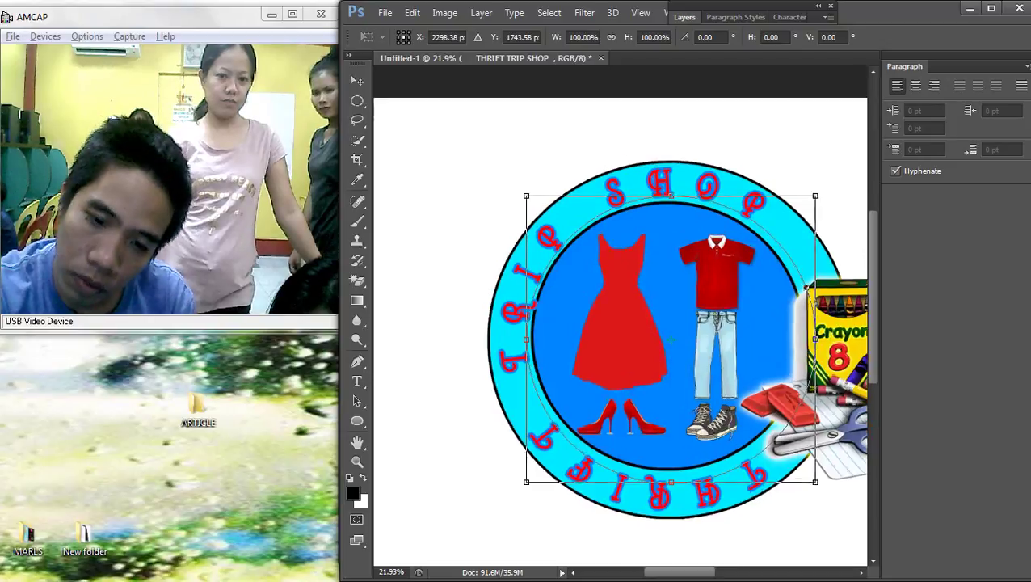
left_click_drag(528, 359, 522, 359)
key("Return")
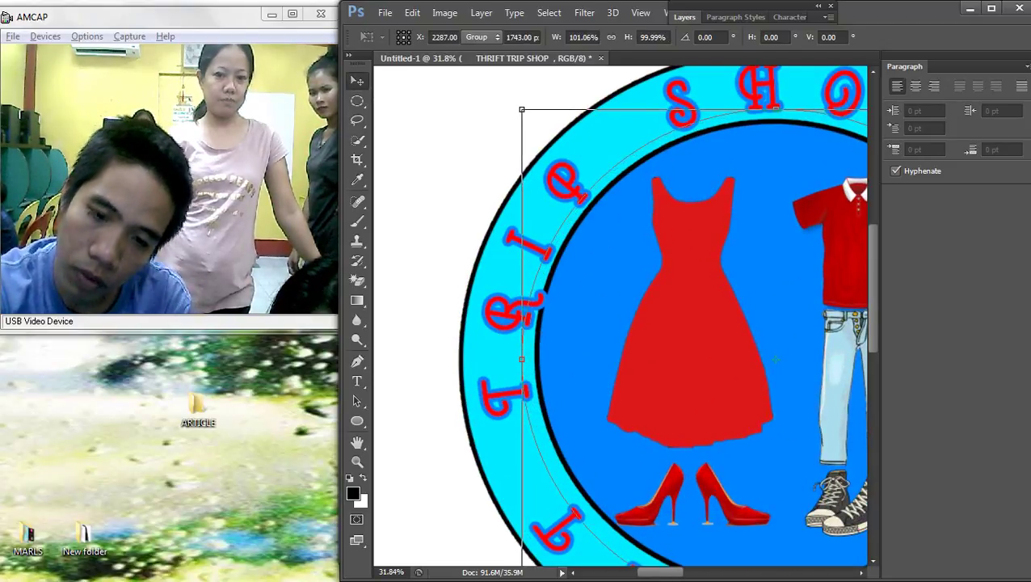
scroll(620, 316, "down", 3)
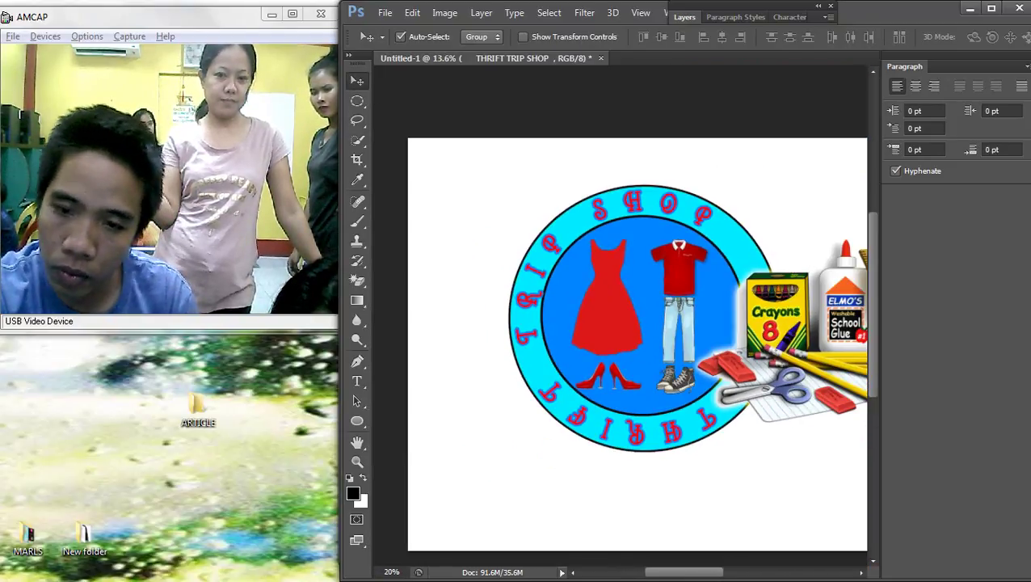
Rotate the curved THRIFT TRIP SHOP text clockwise around the ring in two small Free Transform passes
key("ctrl+t")
left_click_drag(777, 160, 784, 166)
key("Return")
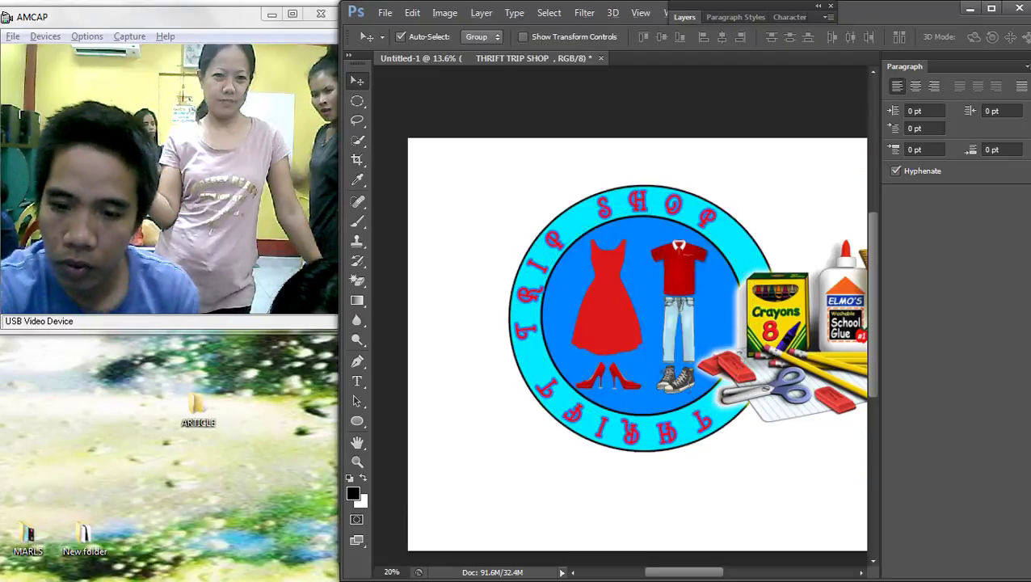
scroll(626, 327, "down", 1)
scroll(627, 327, "up", 2)
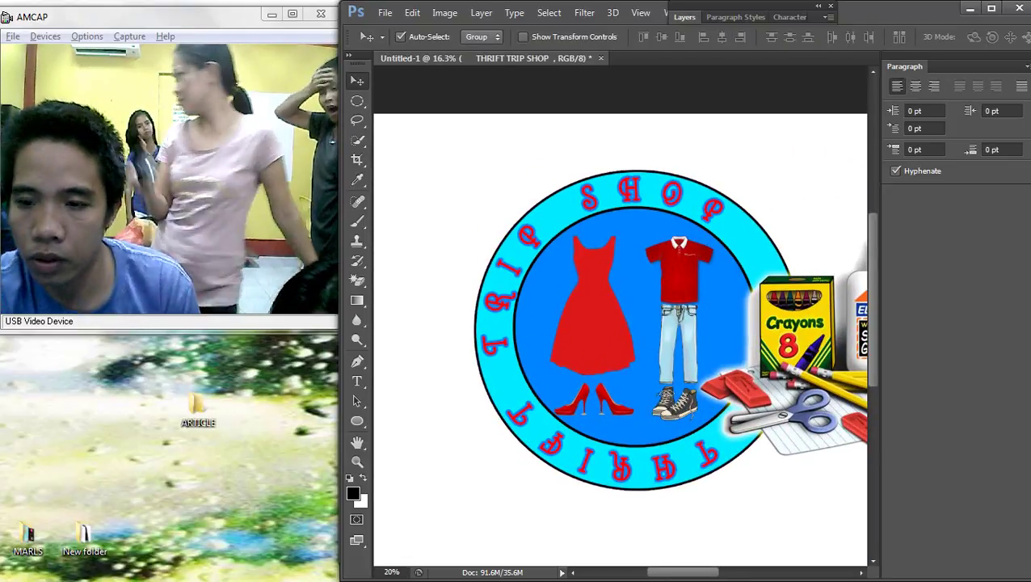
key("ctrl+t")
left_click_drag(795, 166, 804, 176)
key("Return")
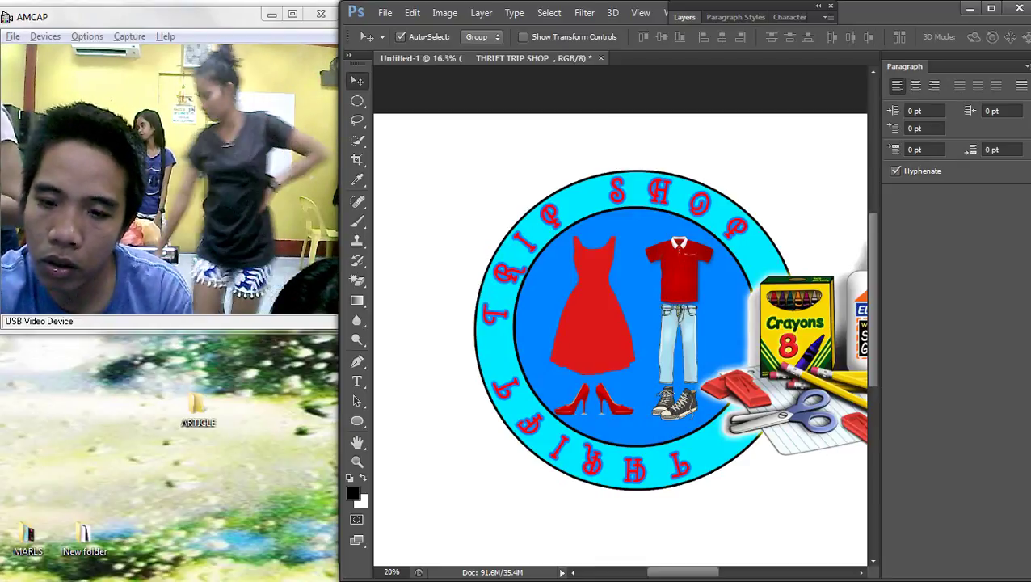
Rotate the curved text slightly counterclockwise with Free Transform and apply it
key("ctrl+t")
left_click_drag(809, 173, 796, 168)
key("Return")
scroll(763, 208, "up", 1)
scroll(715, 217, "down", 9)
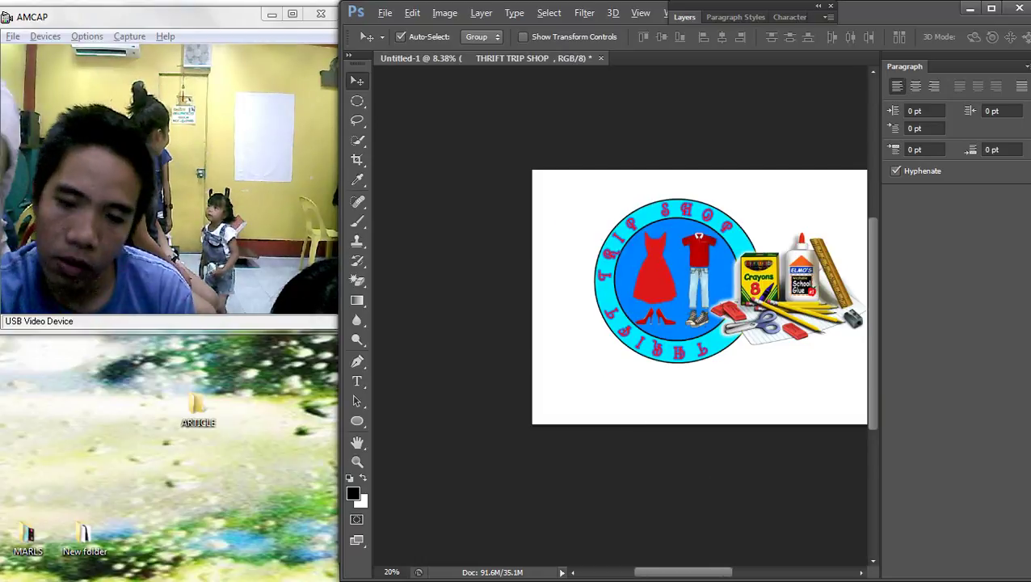
scroll(684, 226, "up", 7)
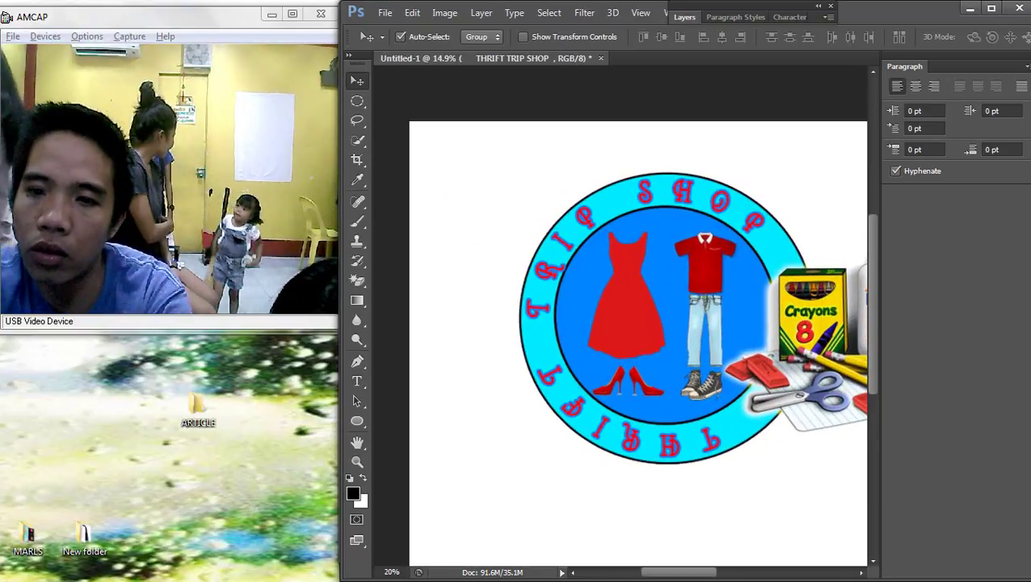
Set the Color Overlay of the curved text layer to bright green 00ff0c
left_click(686, 17)
double_click(809, 145)
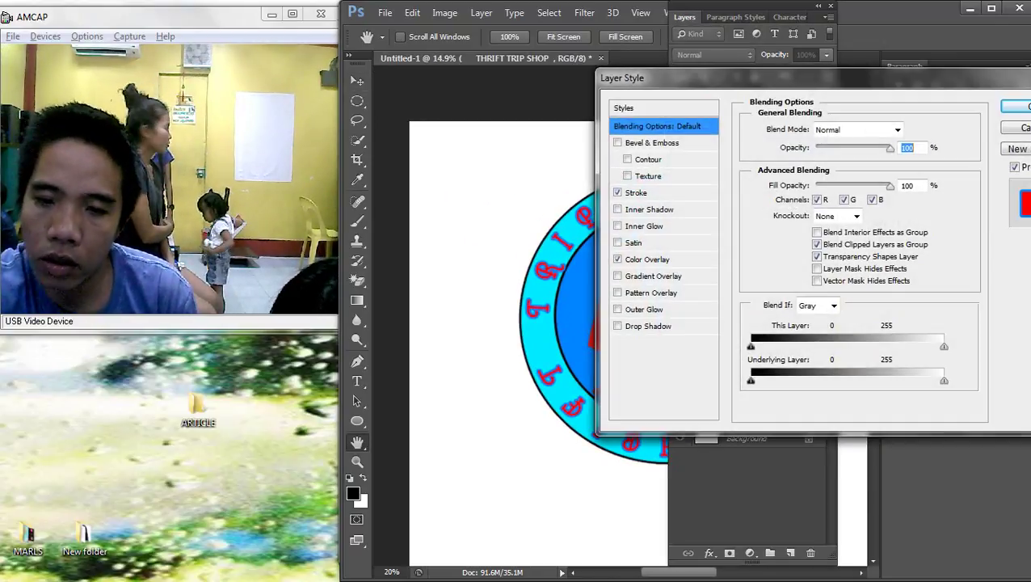
left_click(647, 259)
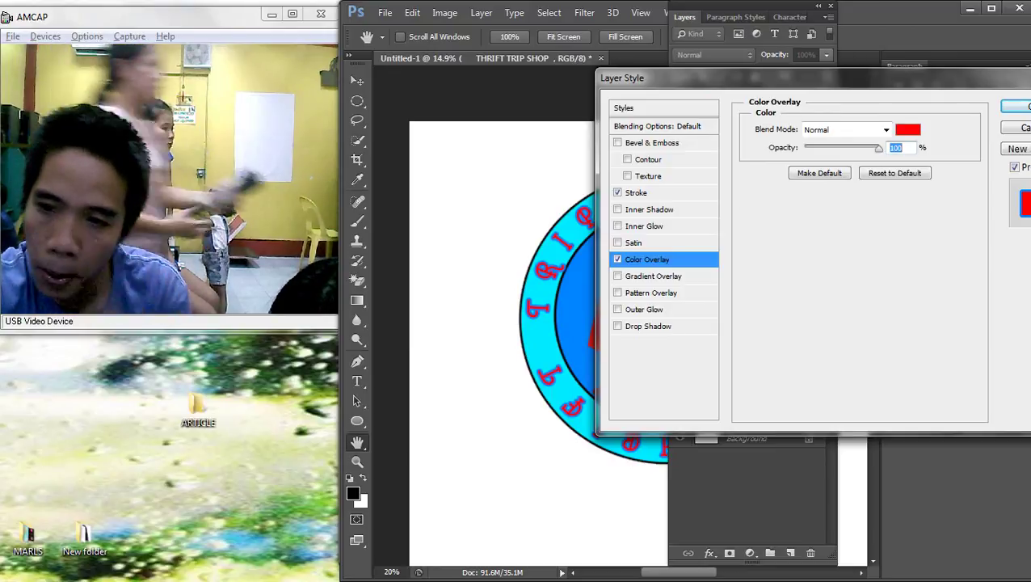
left_click(907, 130)
left_click(858, 276)
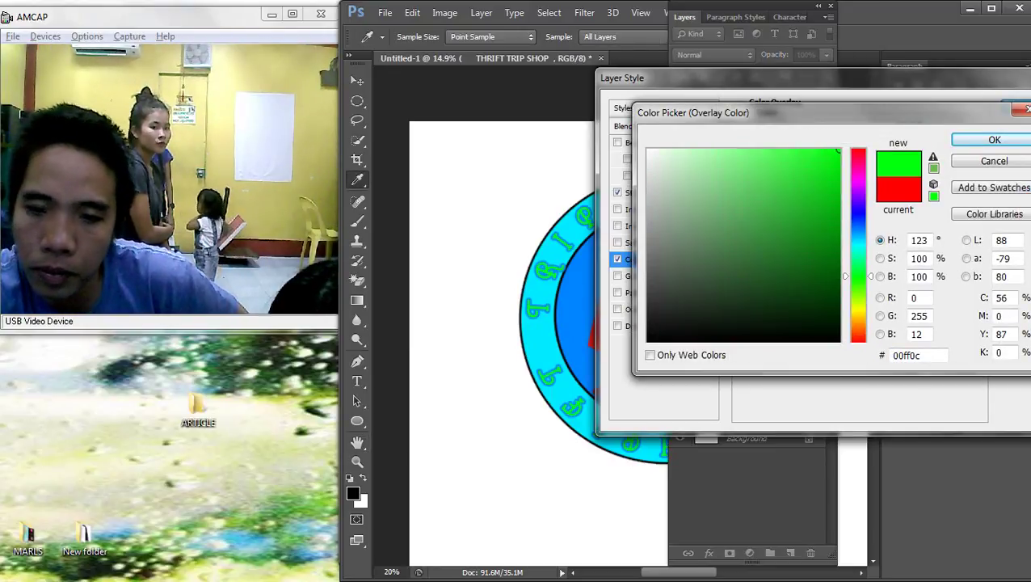
left_click_drag(783, 202, 840, 148)
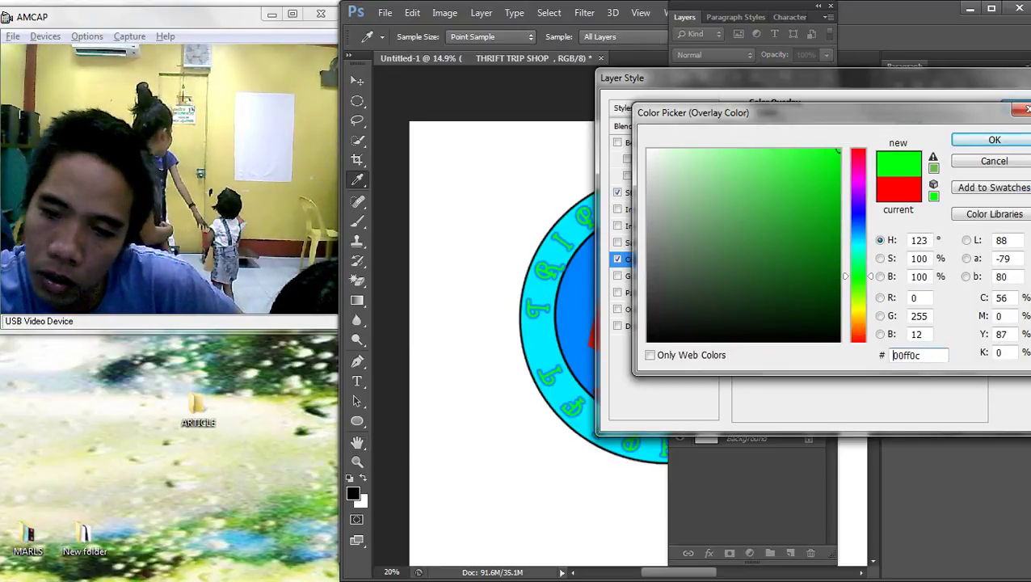
left_click(995, 140)
Set the curved text's stroke color to black 000000 and apply the layer style
left_click(637, 193)
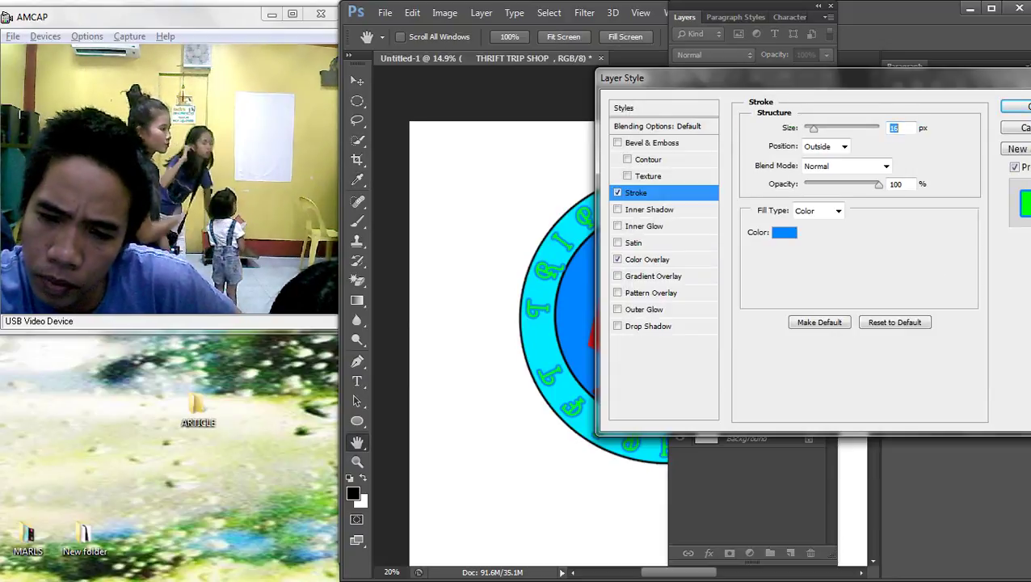
left_click(784, 232)
left_click(647, 341)
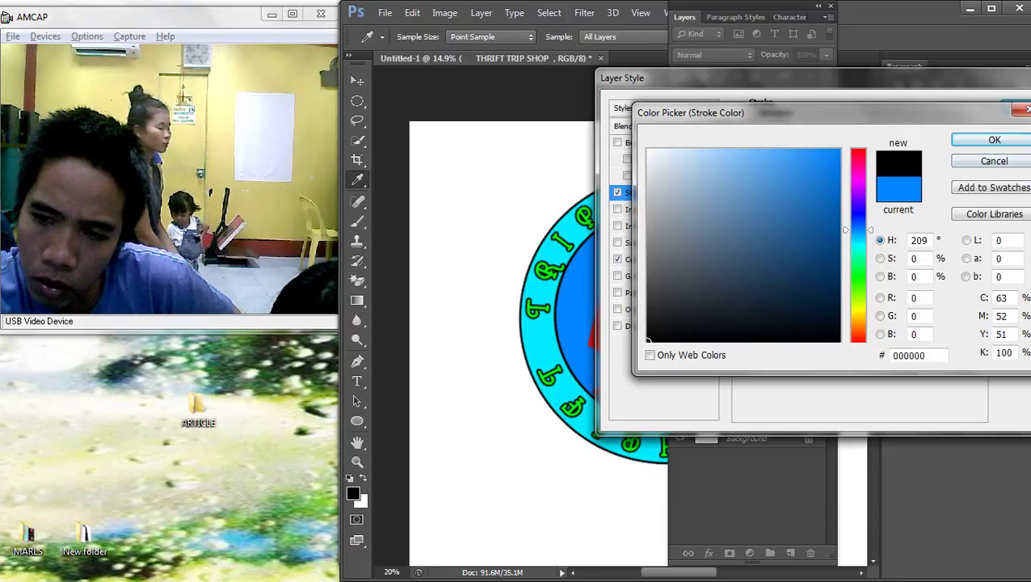
left_click(994, 140)
left_click(1013, 106)
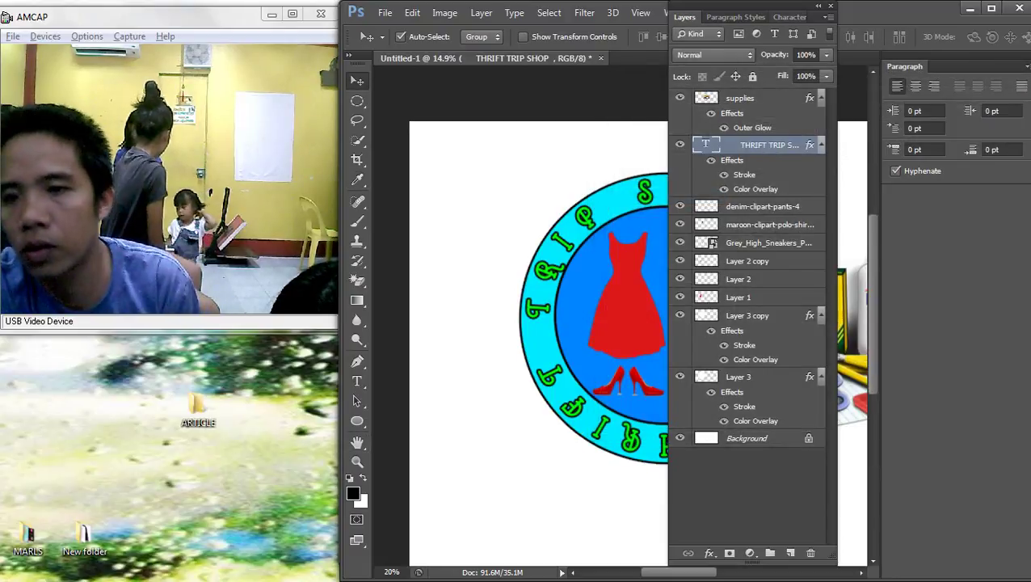
left_click(827, 17)
left_click(827, 17)
double_click(814, 16)
scroll(743, 132, "down", 5)
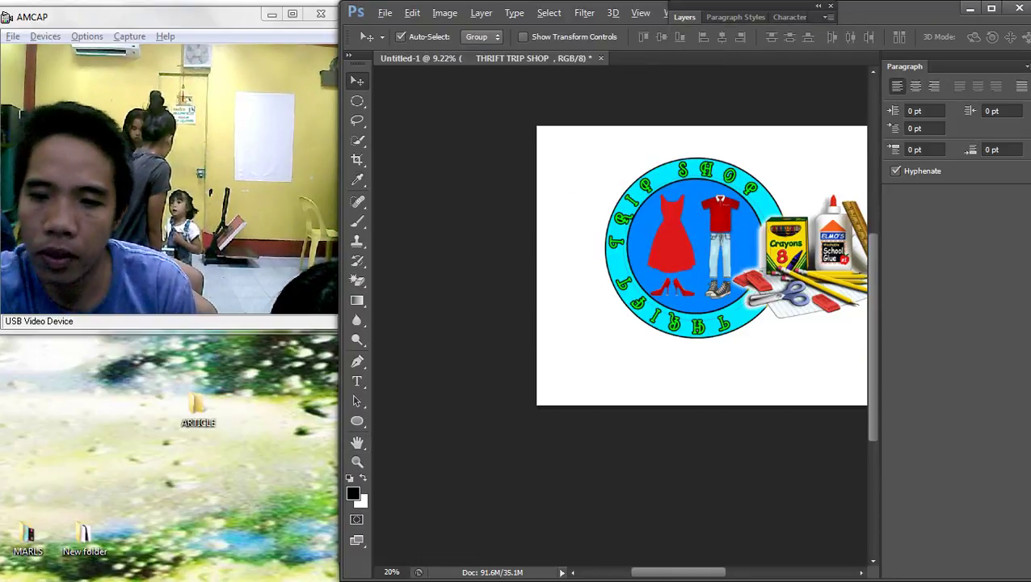
Skew the curved text vertically by about 0.95° with Free Transform and apply it
scroll(620, 234, "up", 9)
scroll(620, 235, "down", 6)
scroll(620, 235, "up", 4)
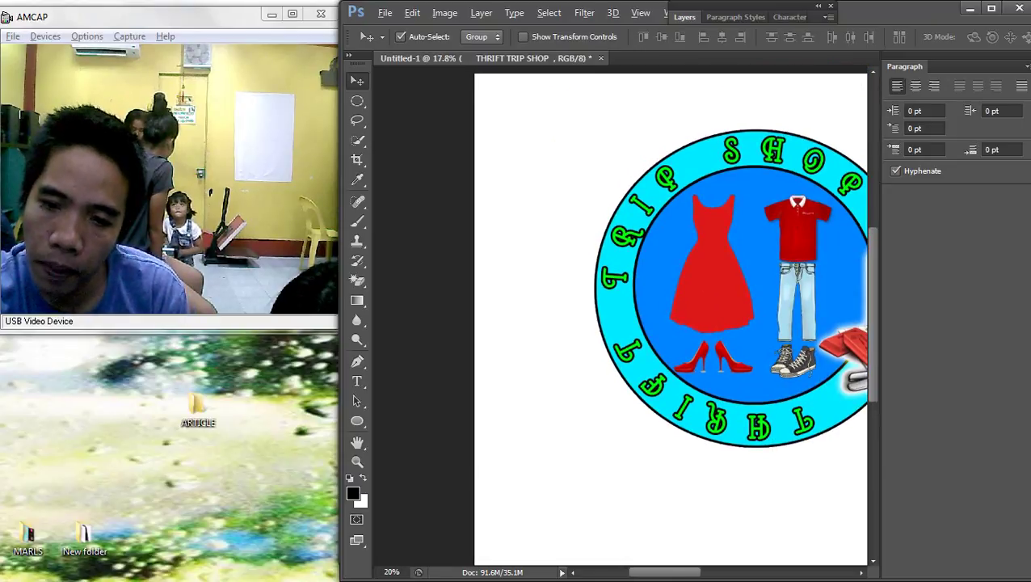
scroll(711, 307, "up", 1)
key("ctrl+t")
scroll(711, 307, "up", 1)
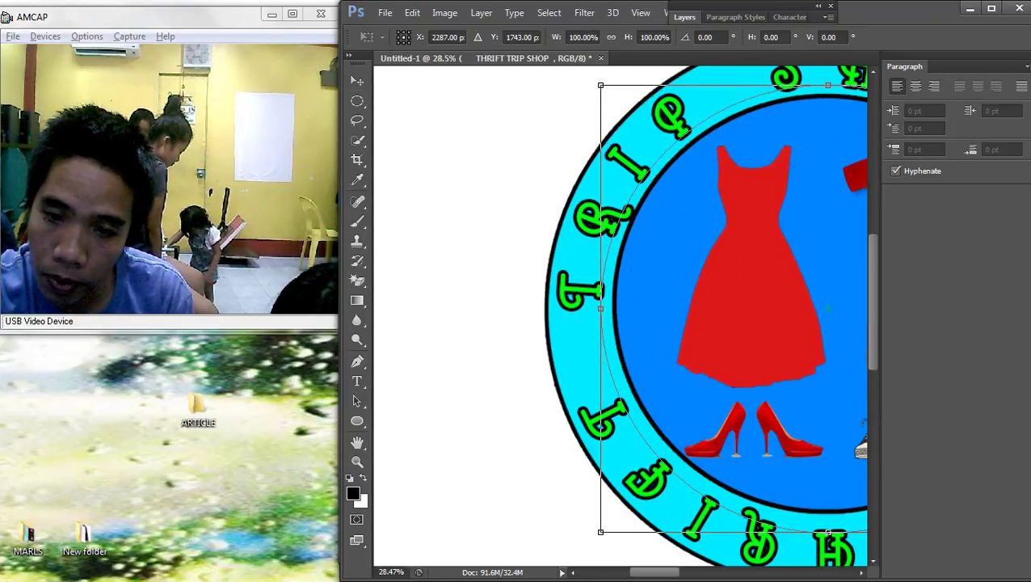
left_click_drag(601, 309, 601, 300)
key("Return")
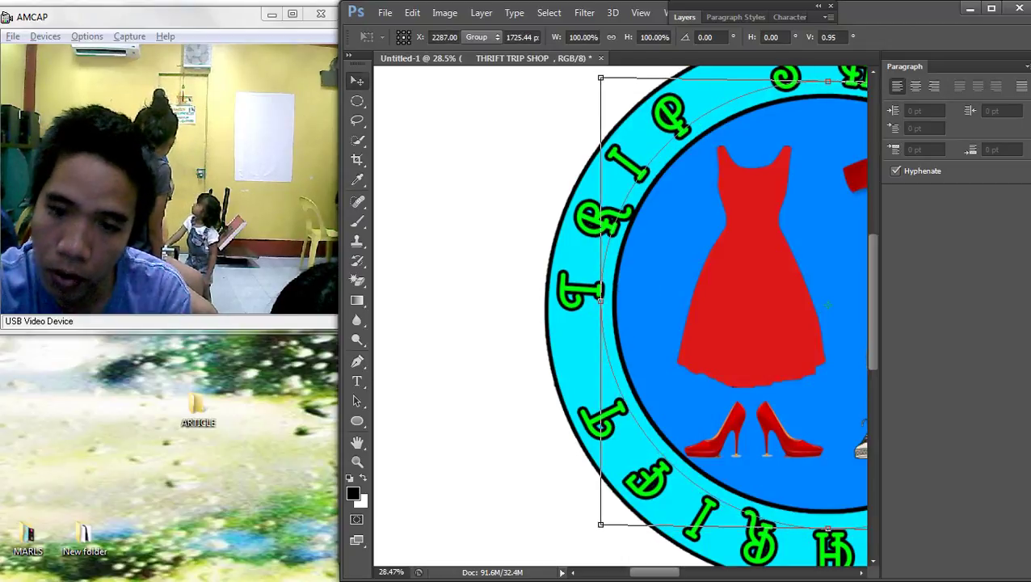
scroll(621, 315, "down", 1)
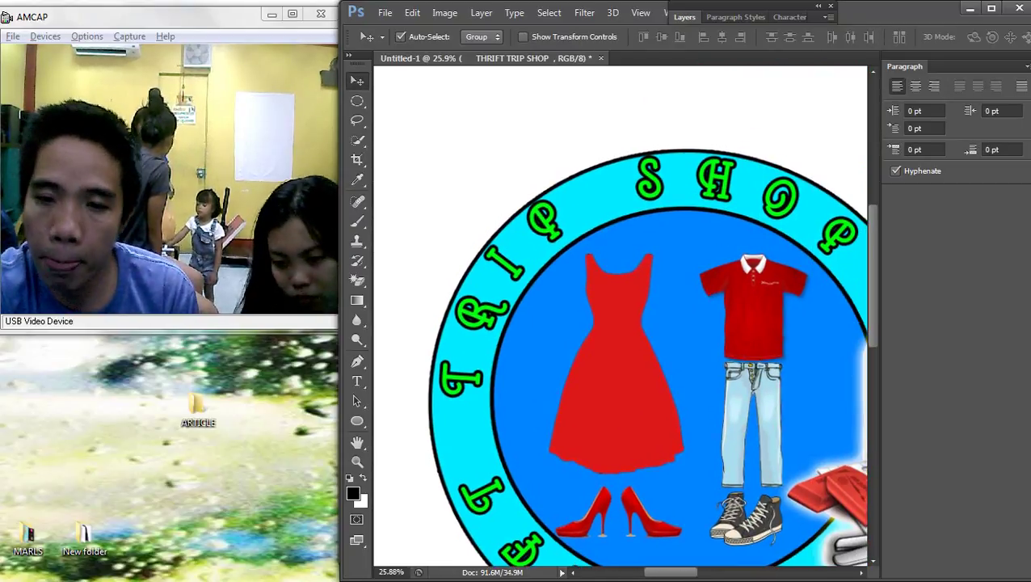
Shift the top edge of the curved text slightly to the right with Free Transform and apply it
key("ctrl+t")
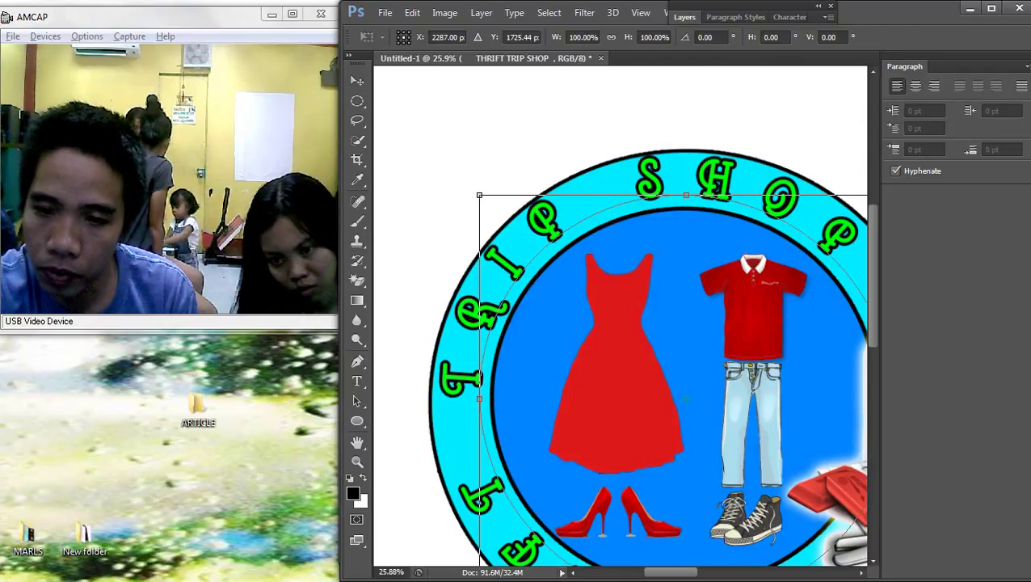
left_click_drag(686, 195, 696, 198)
key("Return")
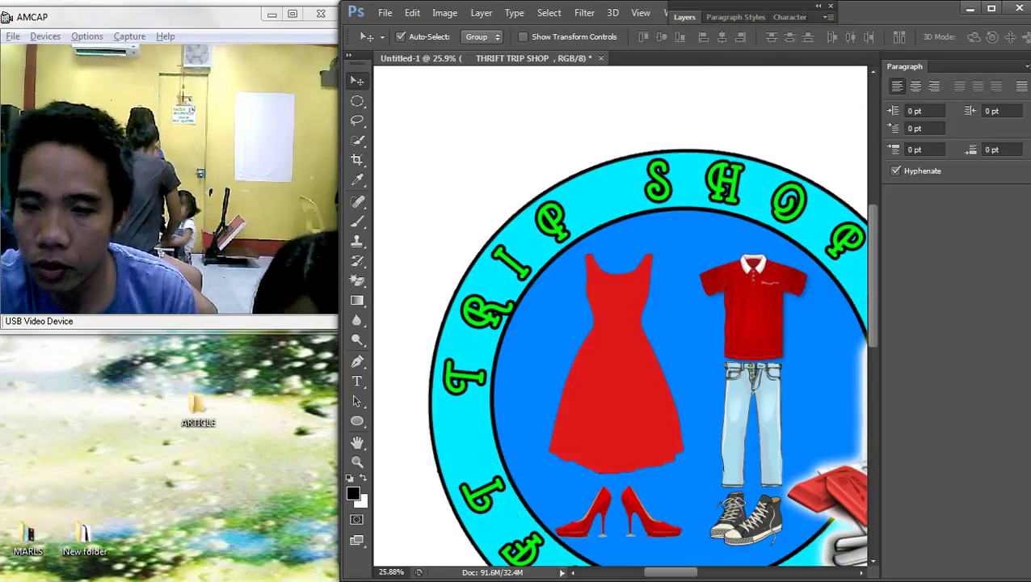
scroll(711, 235, "down", 5)
scroll(711, 234, "up", 3)
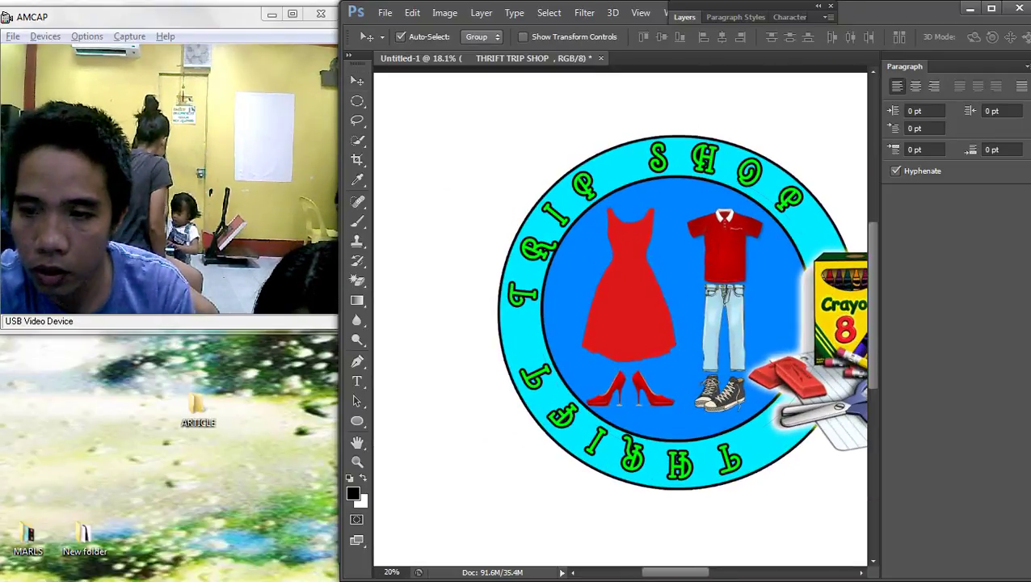
Fine-tune the curved text's fit in the ring with Free Transform, finishing with a slight counterclockwise rotation
key("ctrl+t")
left_click_drag(822, 291, 819, 287)
key("Return")
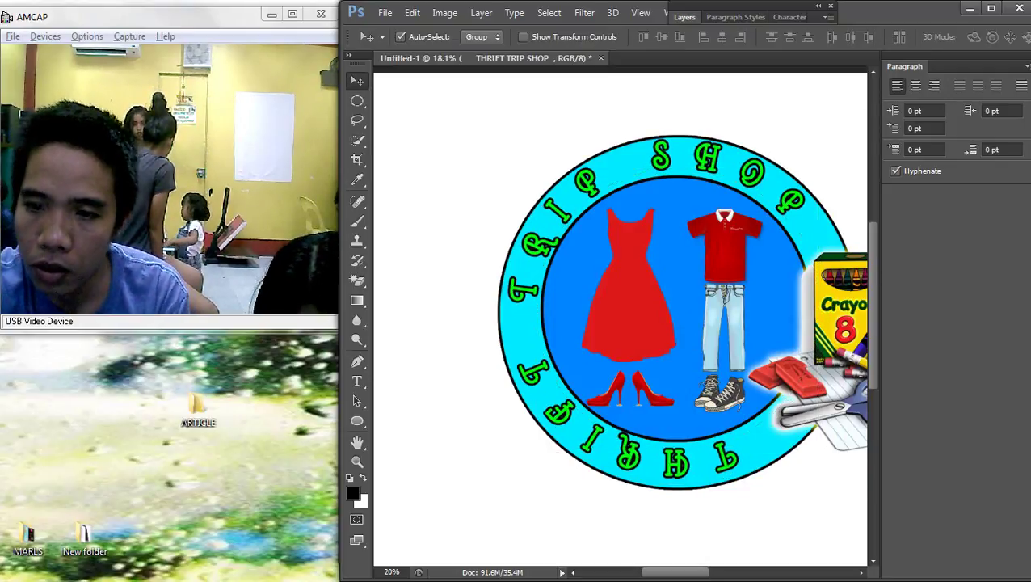
key("ctrl+t")
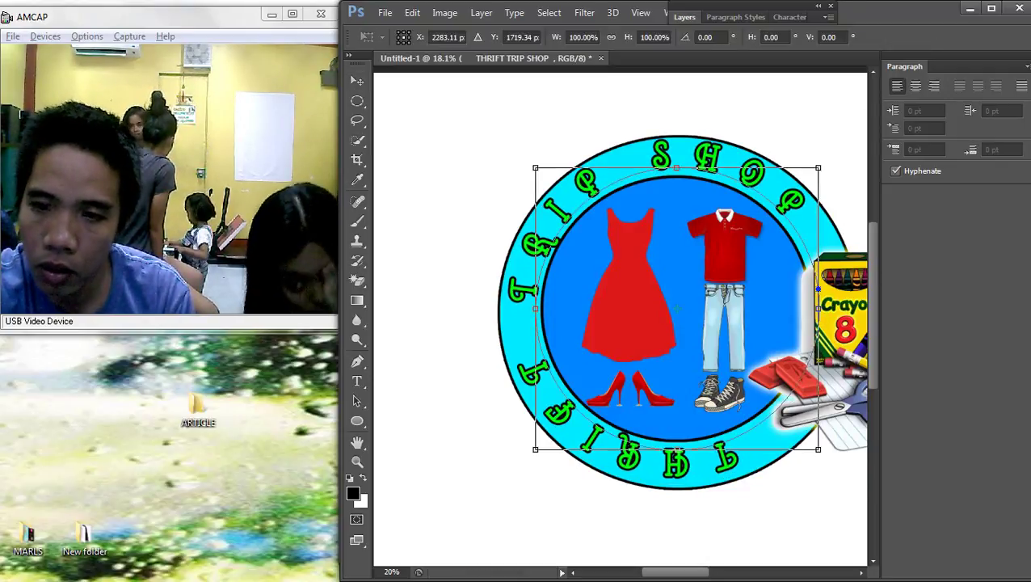
left_click_drag(838, 143, 831, 136)
key("Return")
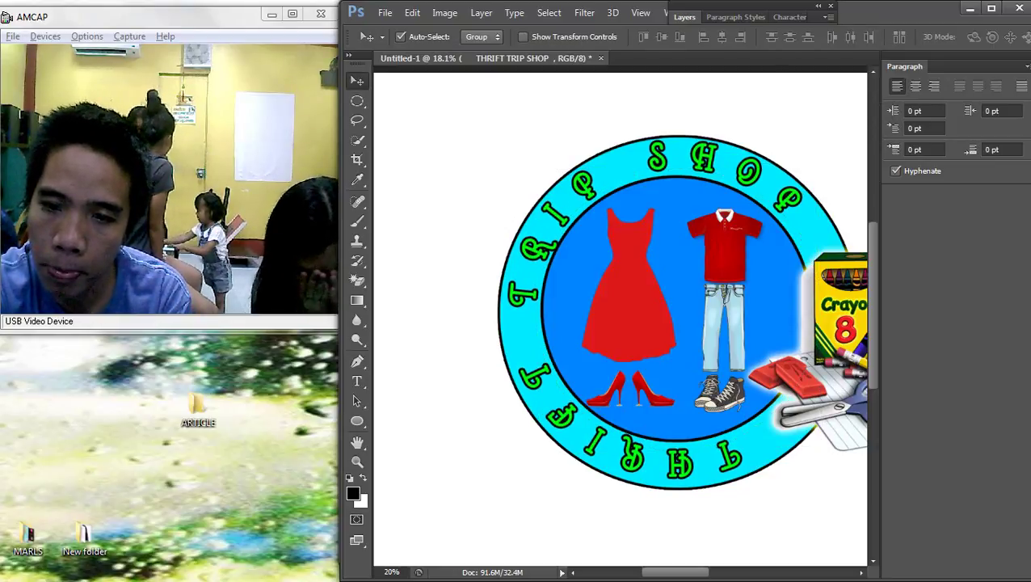
Examine the logo at several zoom levels, checking the curved text, the outfits and the school supplies
scroll(825, 186, "down", 4)
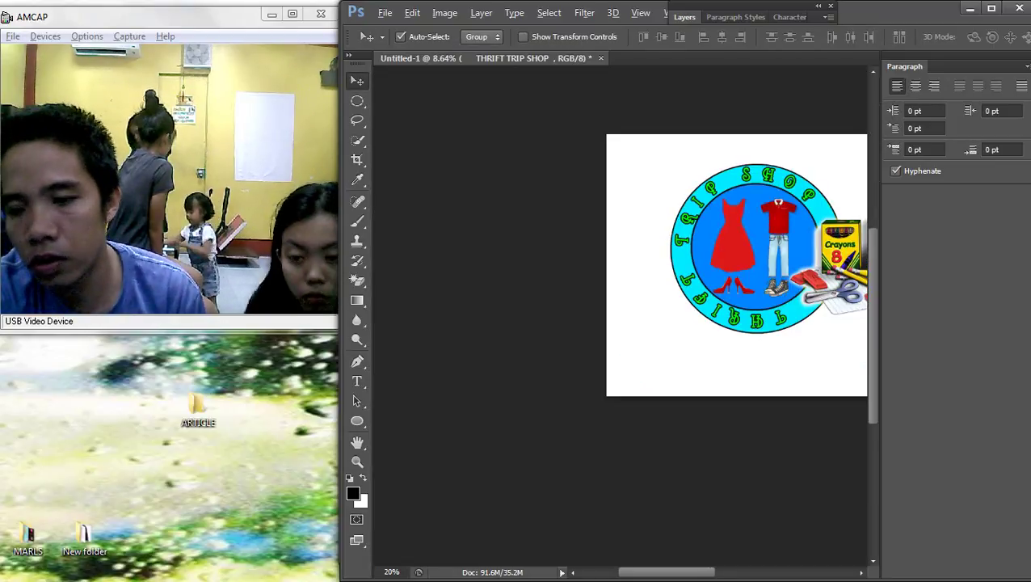
scroll(805, 263, "up", 4)
left_click_drag(806, 263, 659, 243)
scroll(620, 315, "down", 3)
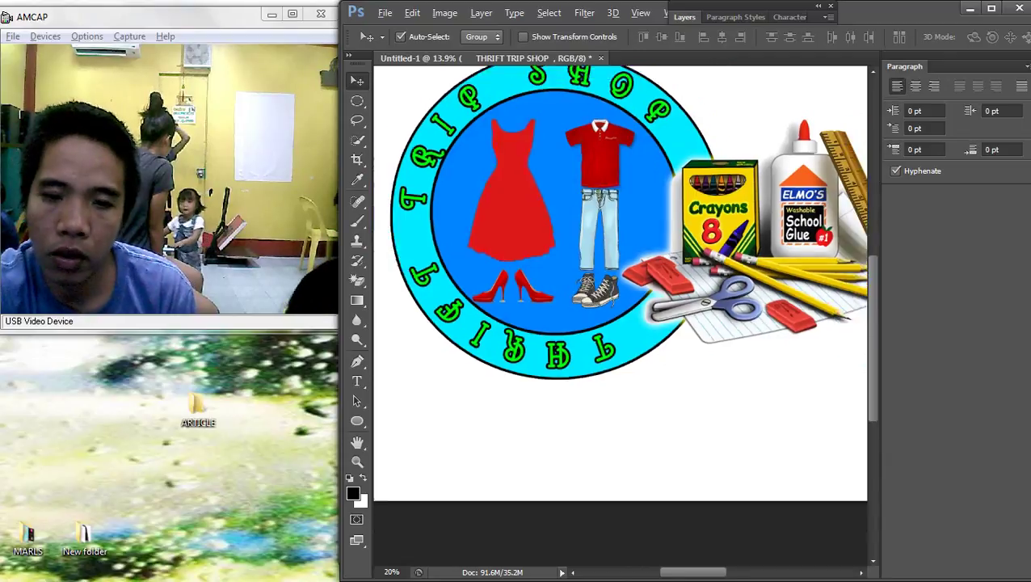
scroll(620, 315, "up", 1)
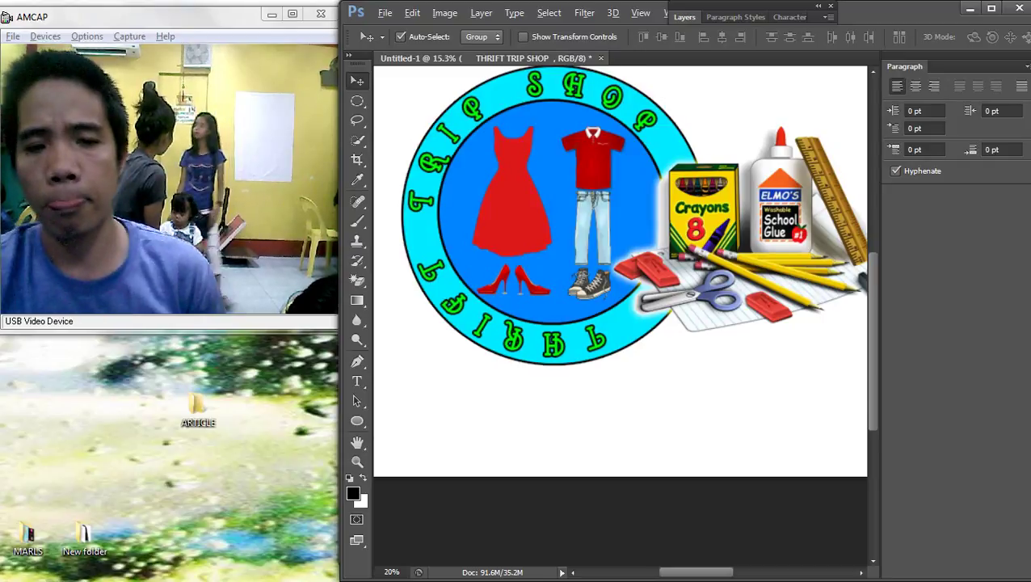
scroll(627, 122, "down", 3)
scroll(630, 194, "up", 4)
scroll(626, 194, "down", 4)
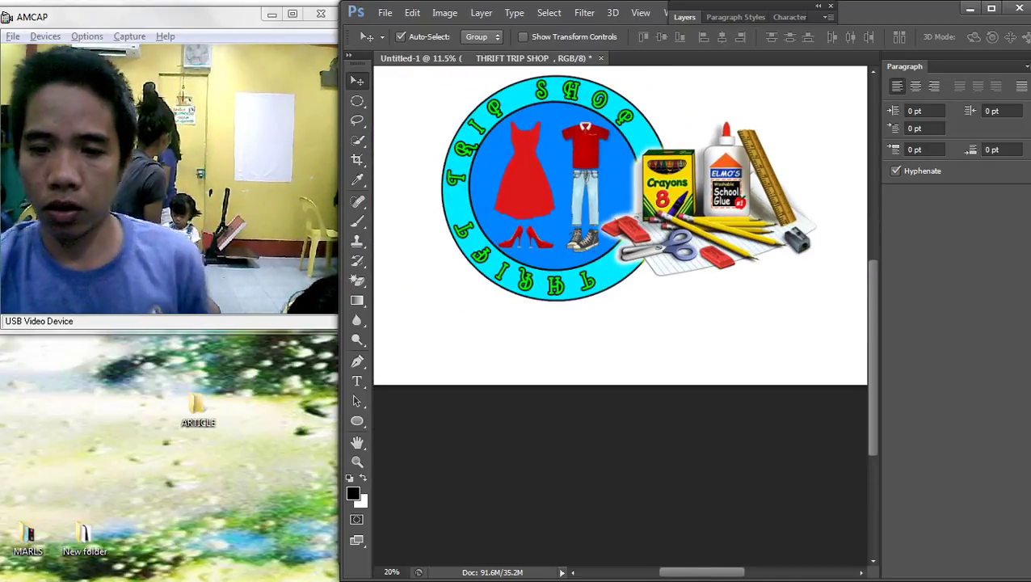
Change the Color Overlay of the curved text layer to blue 0600ff
right_click(515, 276)
left_click(557, 286)
left_click(684, 17)
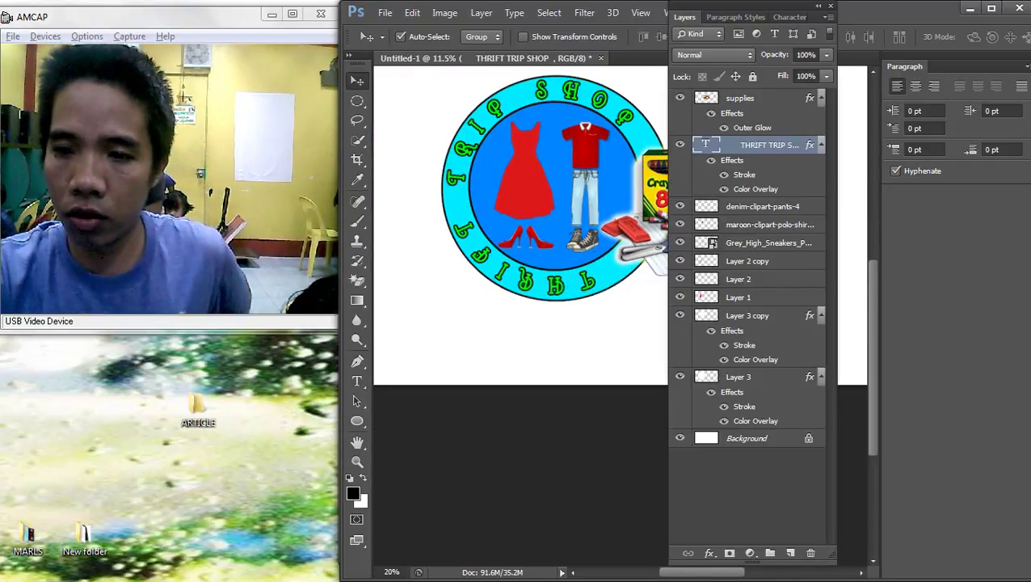
double_click(769, 145)
double_click(809, 145)
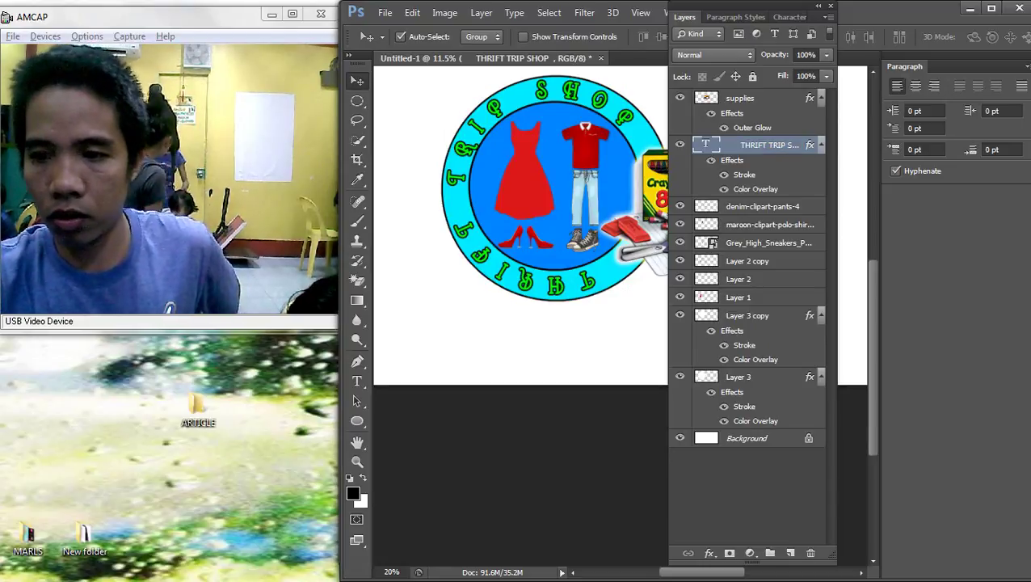
left_click(647, 258)
left_click(902, 128)
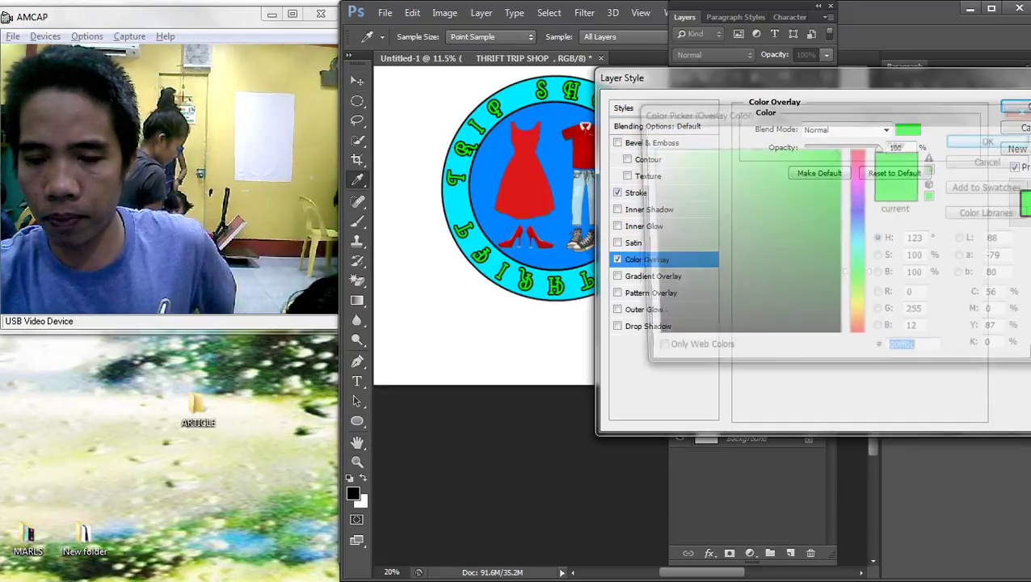
type("0600ff")
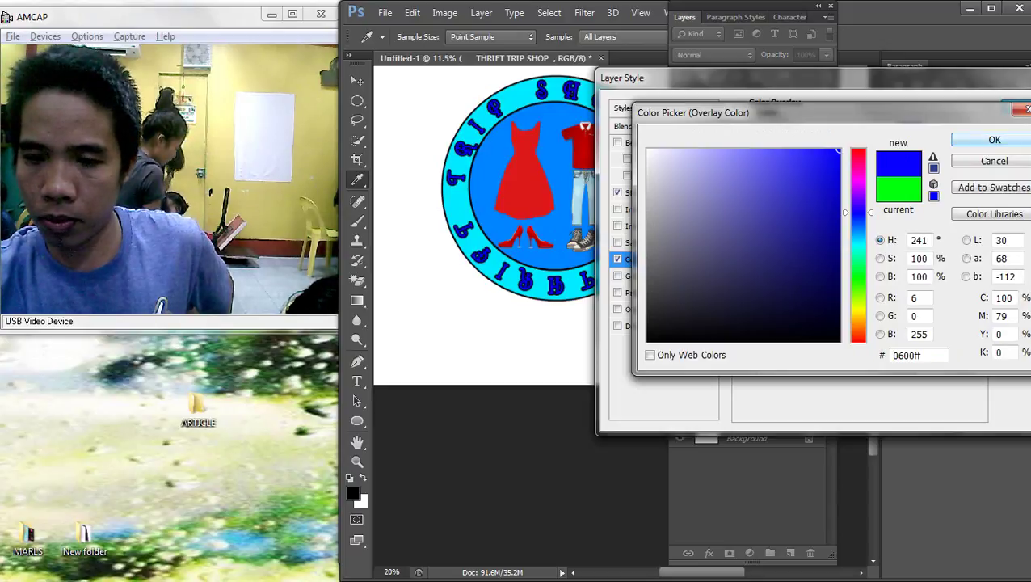
key("Return")
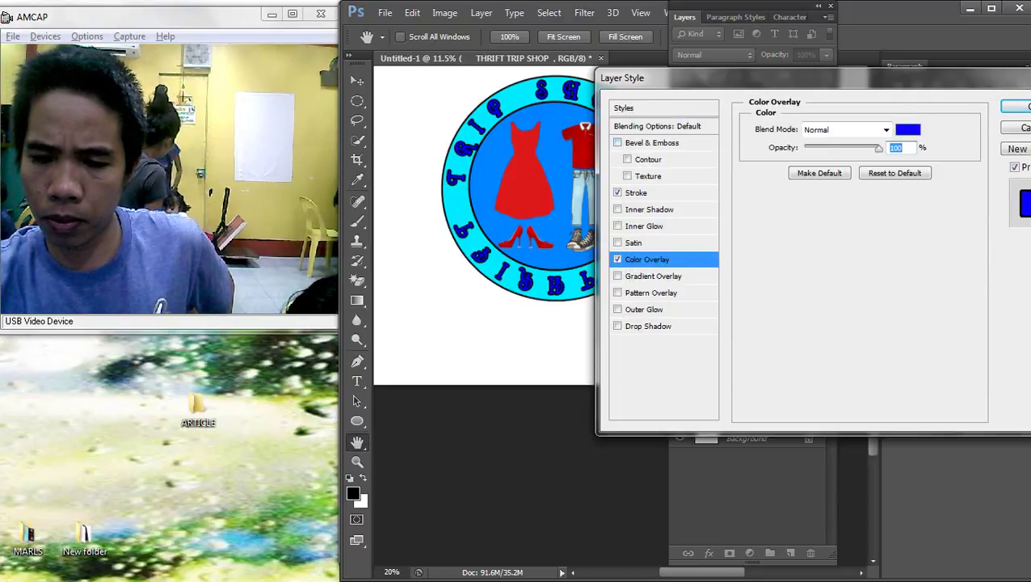
Set the stroke color of the curved text to white ffffff
left_click(637, 193)
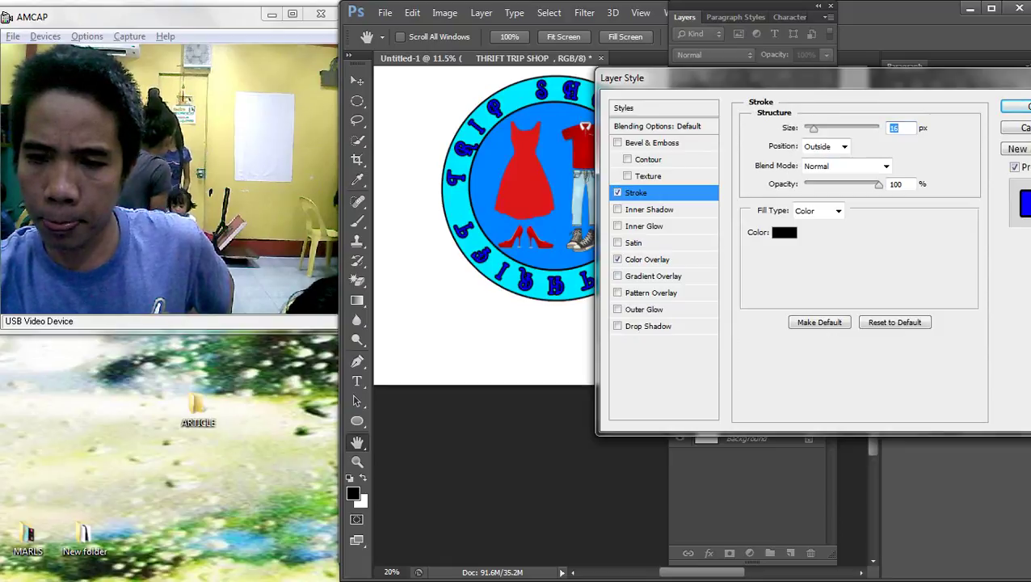
left_click(784, 232)
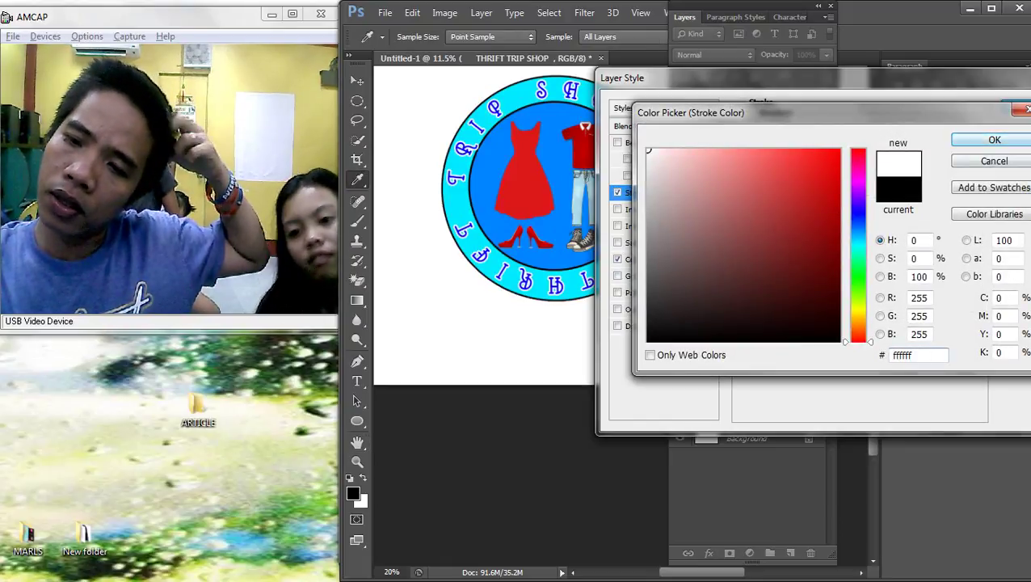
key("Return")
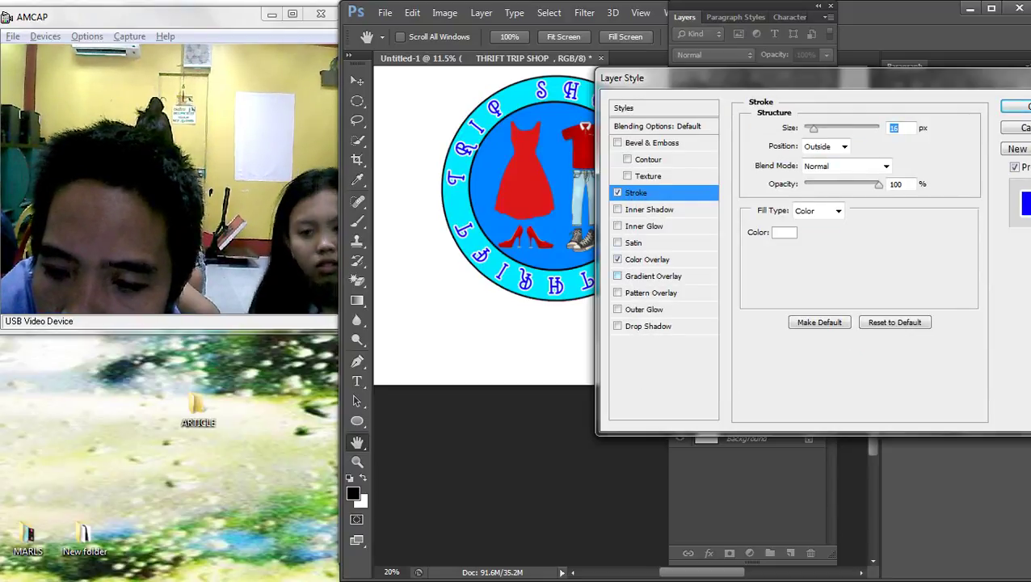
Add an Outer Glow to the curved text with 100% spread and a size of 16 px
left_click(618, 309)
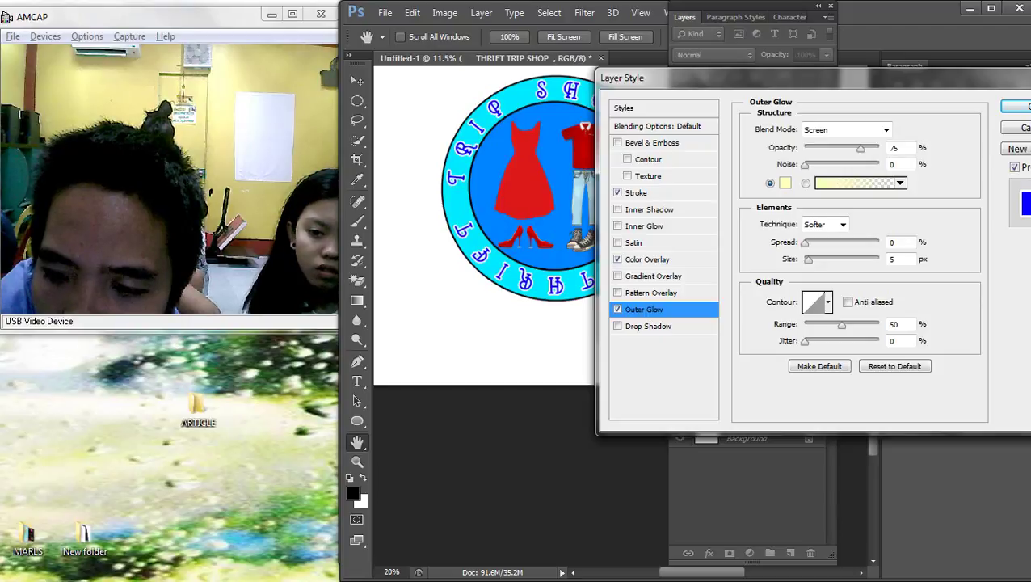
left_click_drag(808, 260, 879, 260)
mouse_move(805, 243)
left_mouse_down()
mouse_move(879, 243)
mouse_move(813, 259)
left_mouse_up()
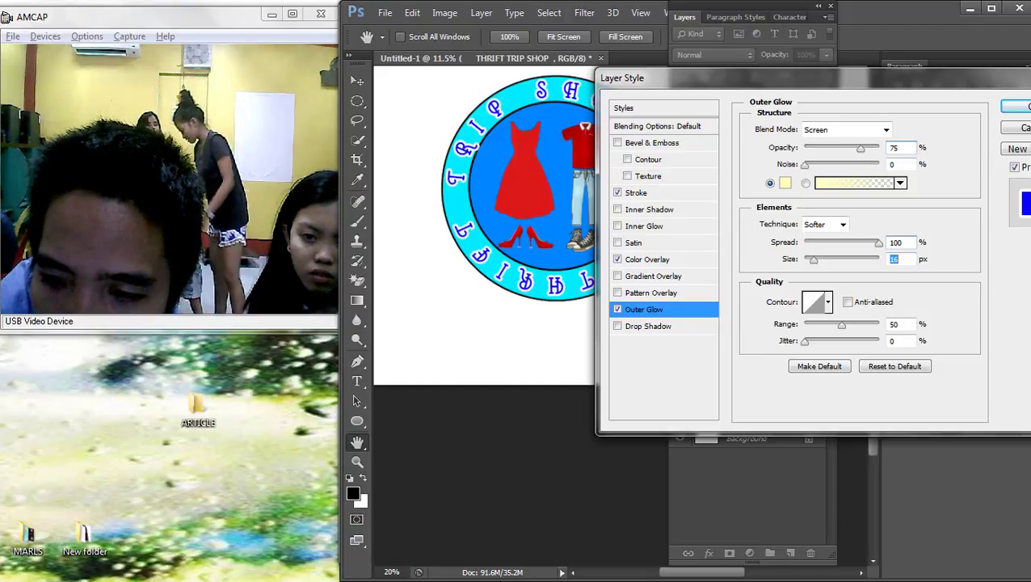
key("Return")
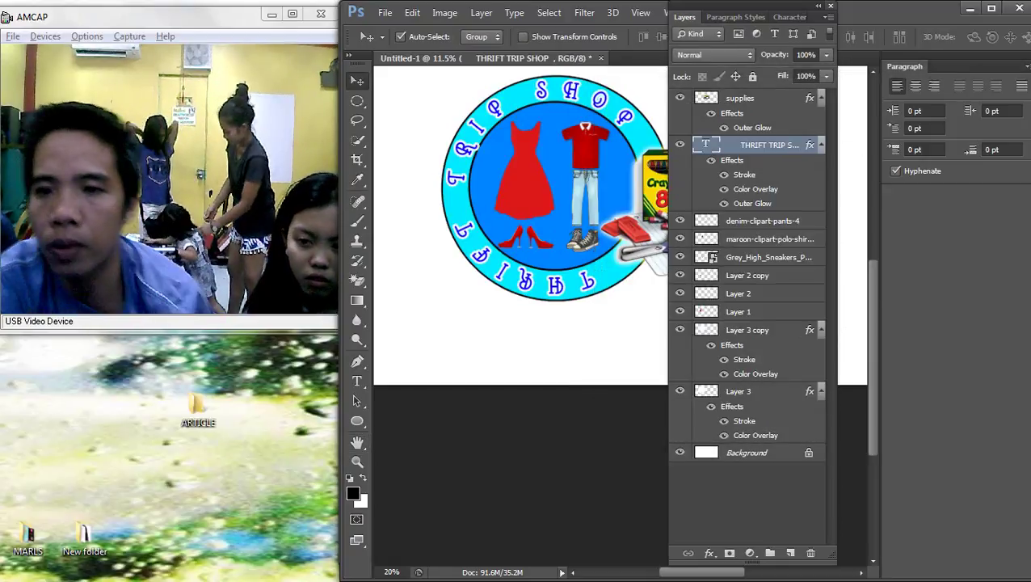
double_click(684, 17)
Stretch the curved text with Free Transform to about 100.95% width, extending it slightly toward the ring's left side
scroll(662, 154, "up", 8)
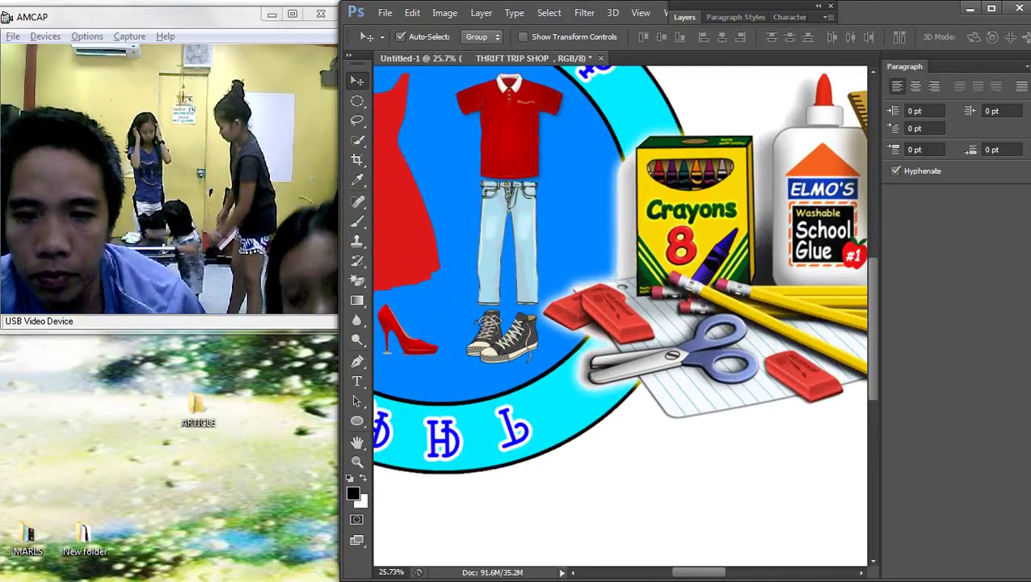
left_click_drag(598, 211, 766, 362)
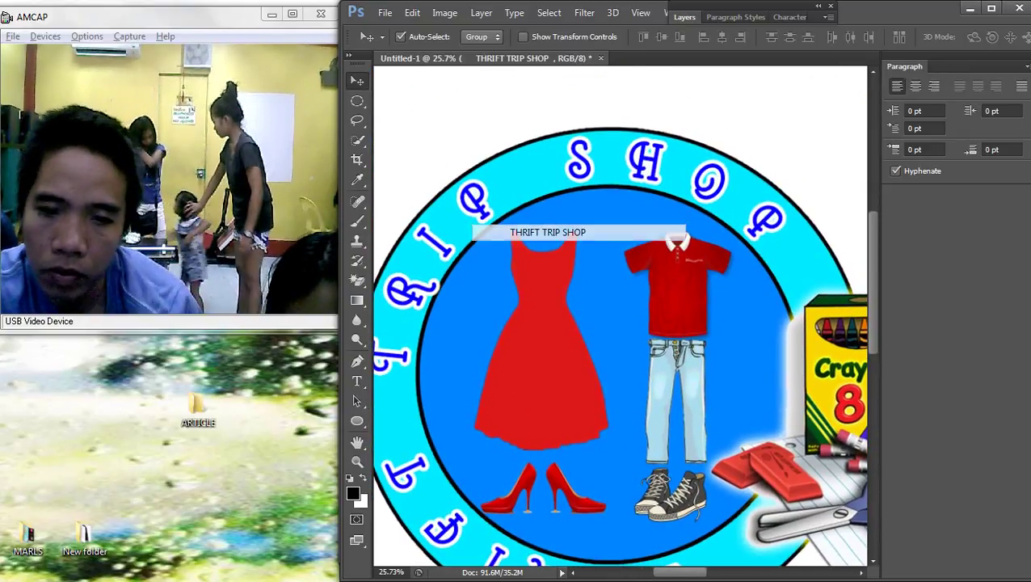
scroll(495, 161, "down", 1)
scroll(680, 295, "down", 1)
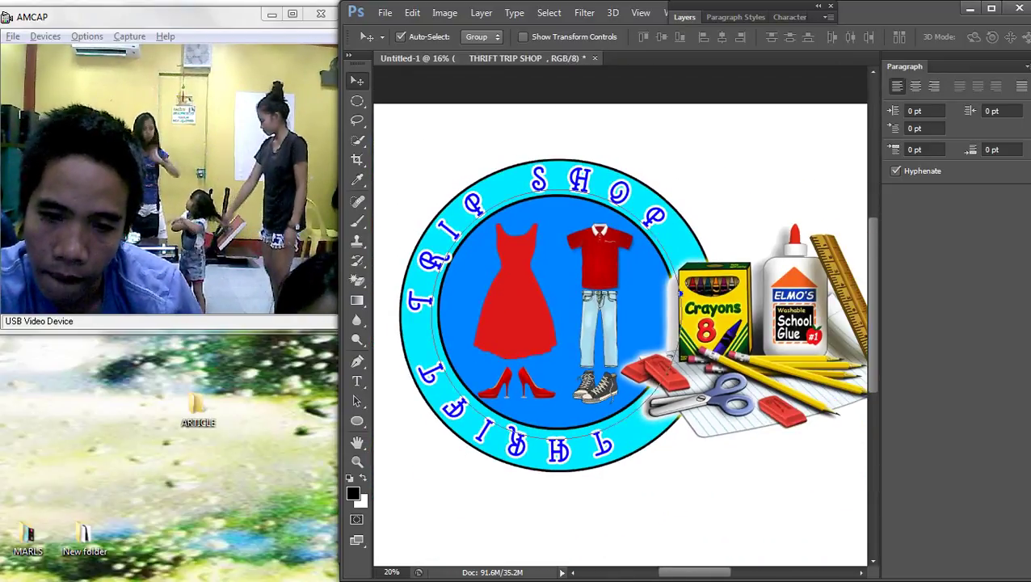
key("ctrl+t")
scroll(431, 265, "up", 2)
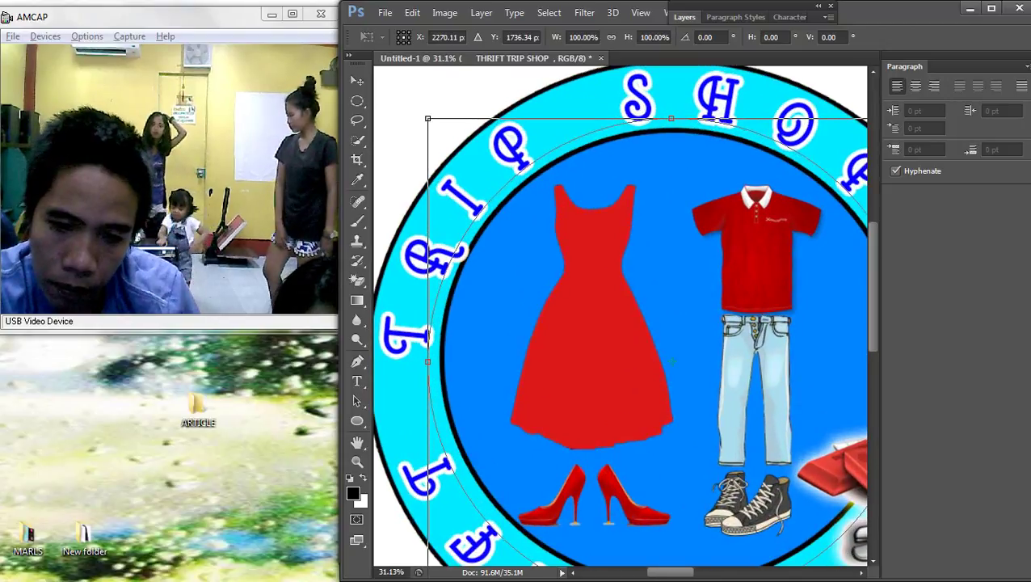
left_click_drag(428, 361, 423, 361)
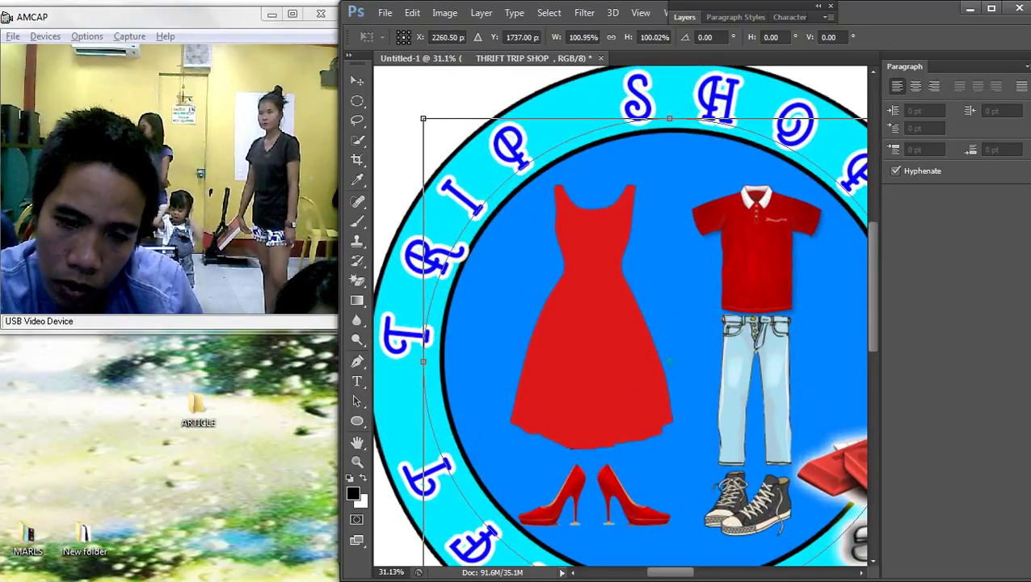
key("Return")
key("Return")
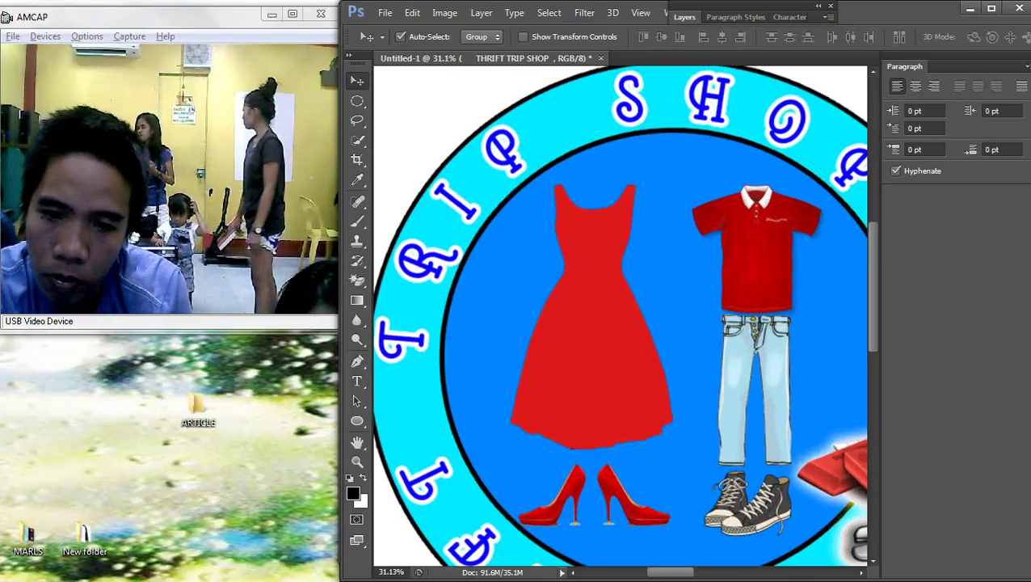
Move the school supplies down and to the left so they overlap the lower right of the circles
scroll(619, 186, "down", 2)
left_click_drag(639, 339, 621, 217)
scroll(767, 294, "down", 2)
left_click_drag(768, 294, 621, 276)
right_click(697, 251)
left_click(719, 280)
left_click_drag(719, 276, 701, 313)
Nudge the school supplies slightly to the right
scroll(622, 315, "down", 4)
scroll(720, 313, "up", 2)
scroll(599, 266, "up", 2)
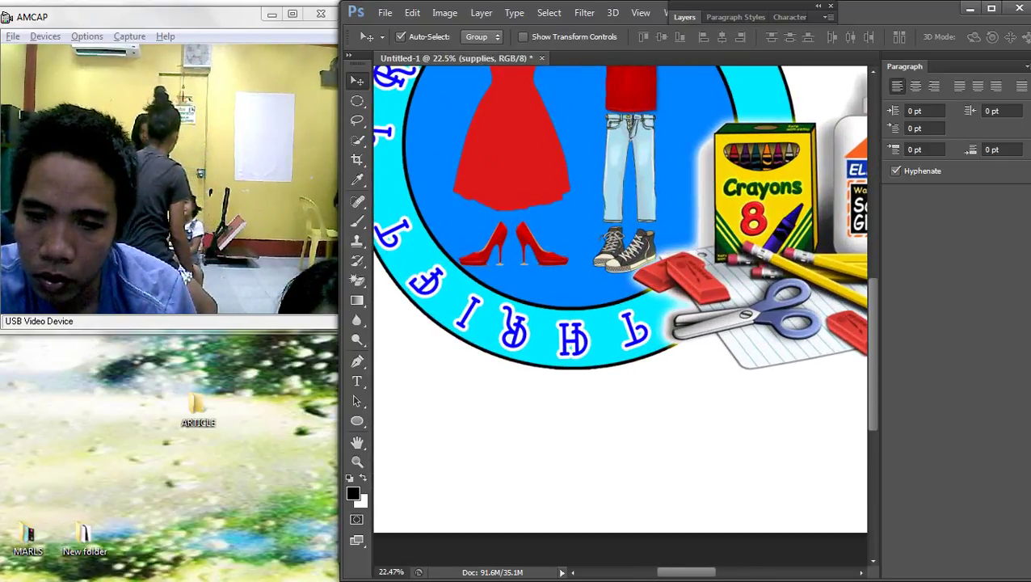
key("Right")
key("Right")
key("Right")
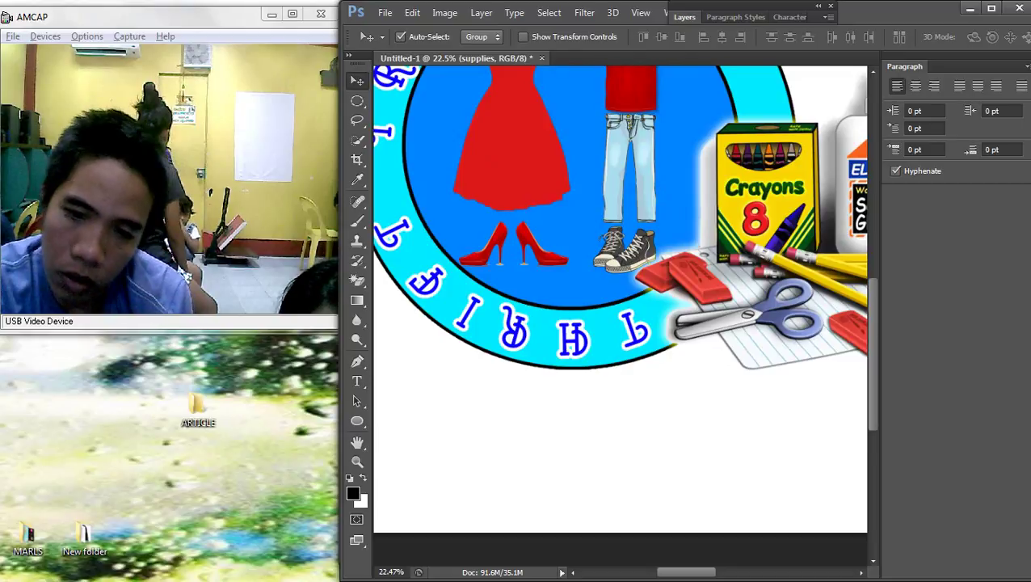
Select the THRIFT TRIP SHOP text layer and nudge it slightly to the left within the ring
scroll(620, 316, "up", 2)
right_click(612, 303)
left_click(639, 315)
key("Left")
key("Left")
key("Left")
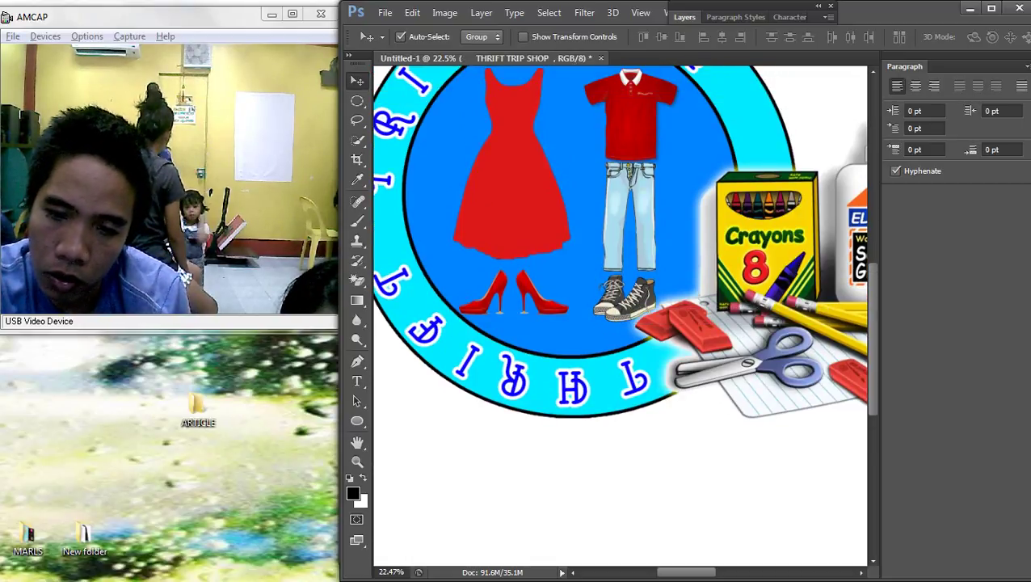
right_click(607, 300)
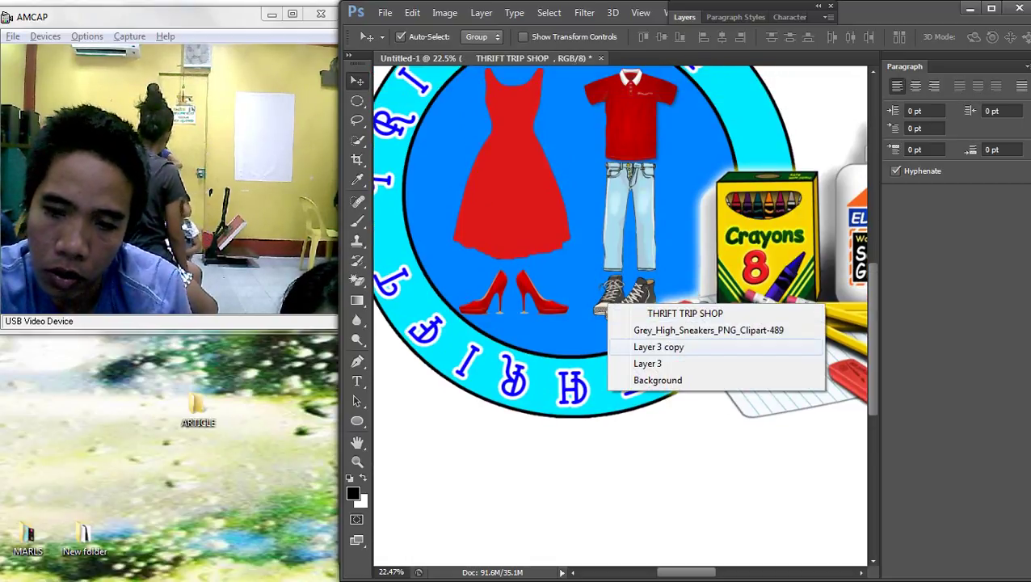
left_click(654, 346)
key("Left")
key("Left")
key("Left")
key("Left")
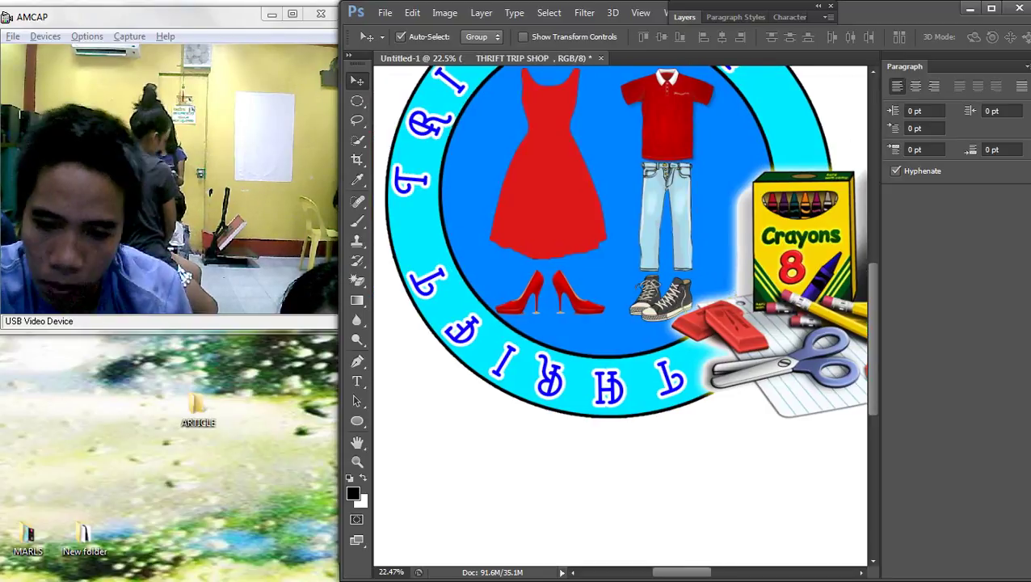
Select the grey high sneakers layer and nudge it to the left, away from the erasers
right_click(620, 306)
right_click(657, 298)
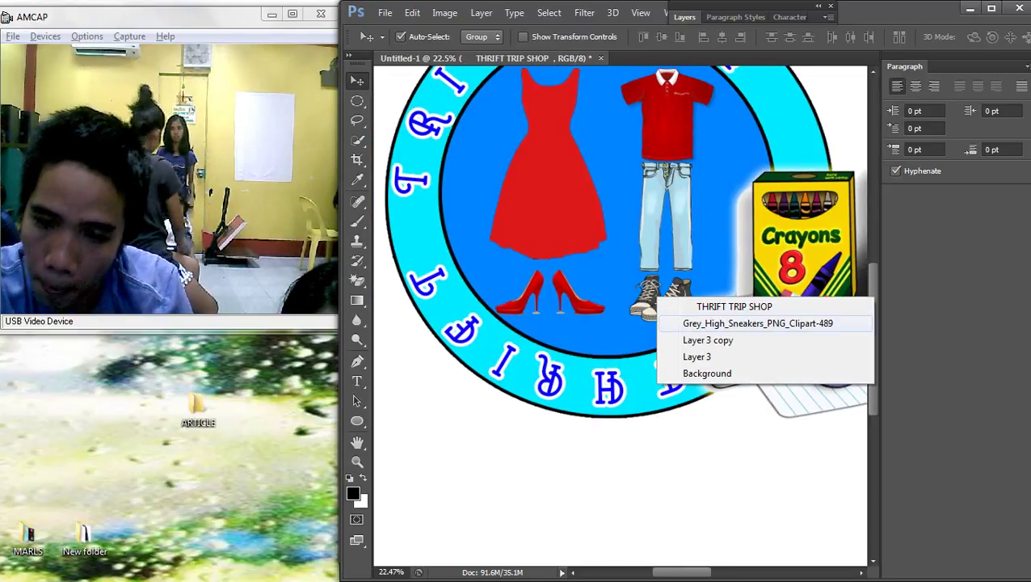
left_click(757, 323)
key("Left")
key("Left")
key("Left")
key("Left")
key("Left")
key("Left")
key("Left")
key("Left")
key("Left")
key("Left")
key("Left")
key("Left")
key("Left")
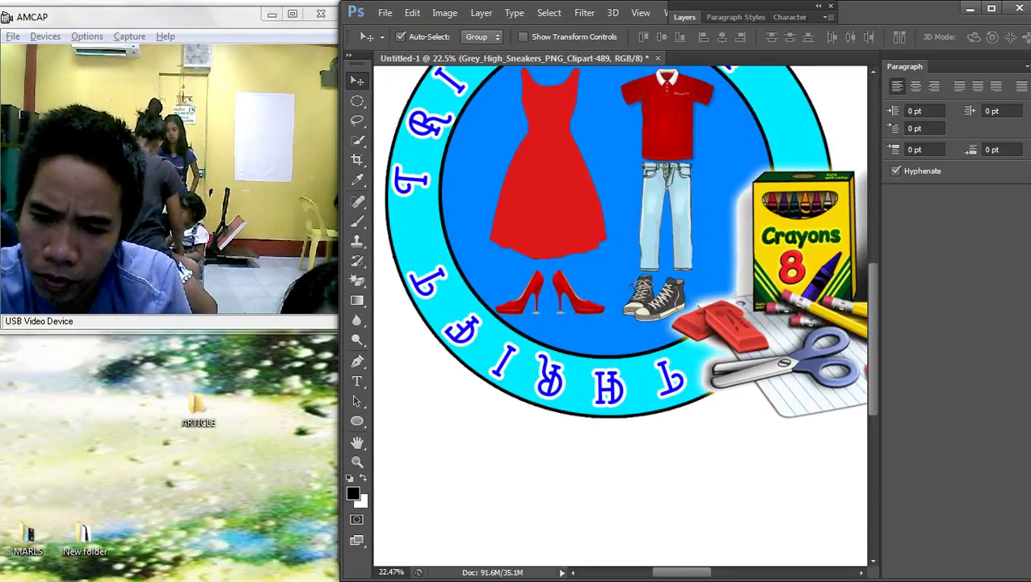
Shift the jeans and the maroon polo shirt slightly to the left so they line up above the sneakers
left_click_drag(657, 202, 651, 202)
right_click(666, 106)
left_click(672, 118)
right_click(671, 117)
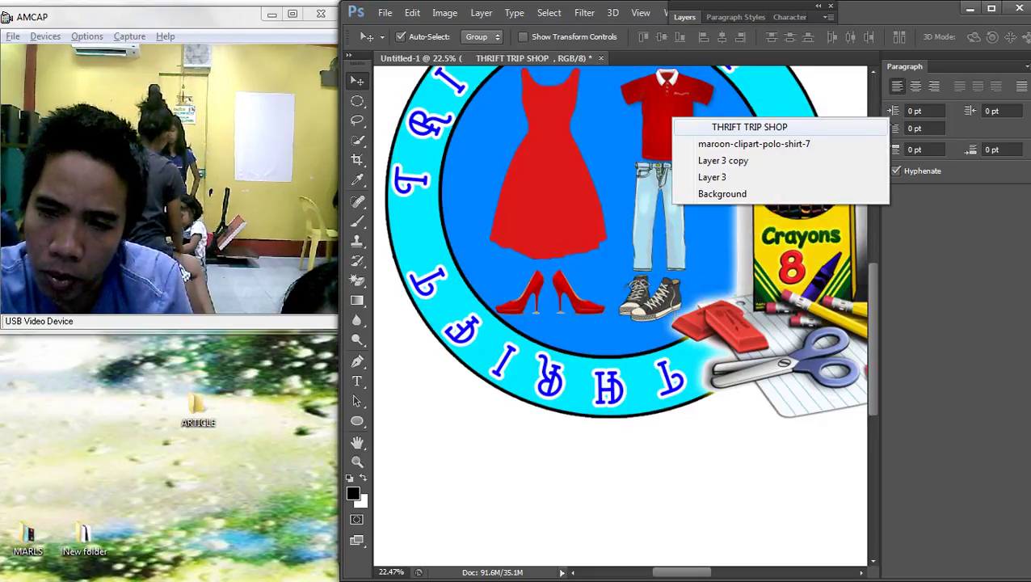
left_click(711, 144)
key("Left")
key("Left")
key("Left")
key("Left")
key("Left")
key("Left")
key("Left")
scroll(711, 144, "up", 1)
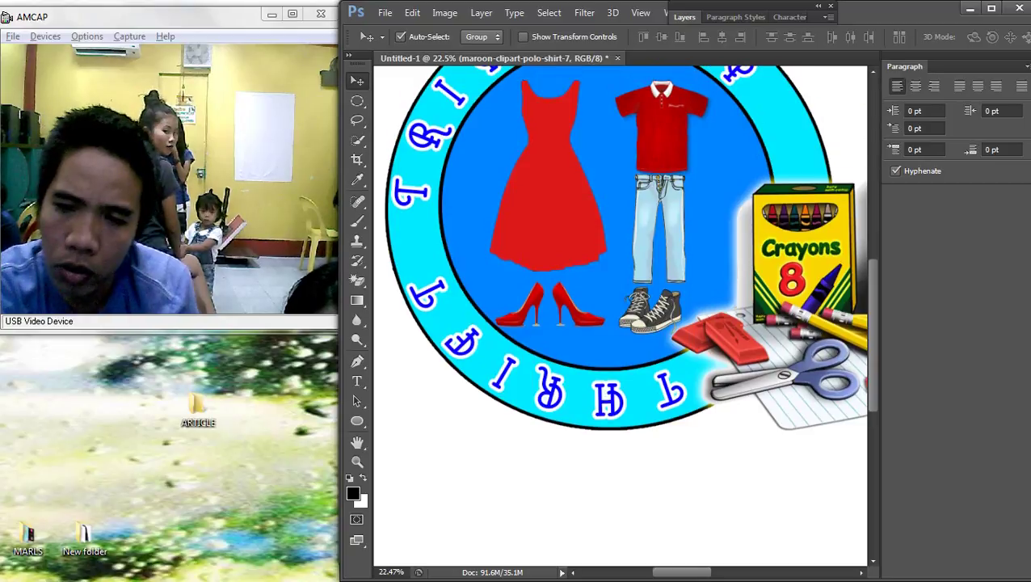
scroll(537, 372, "up", 2)
scroll(536, 372, "down", 4)
scroll(537, 373, "up", 4)
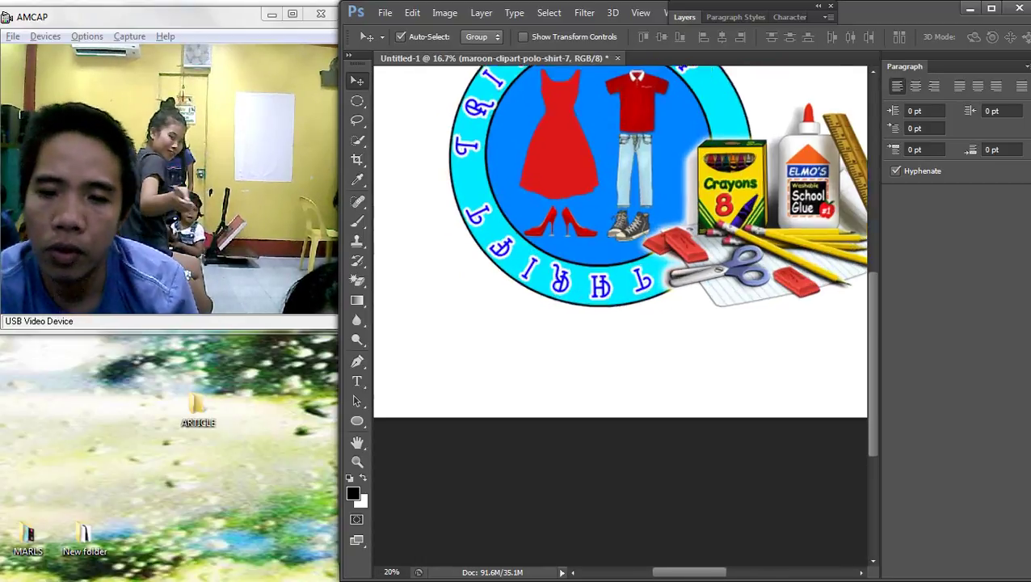
scroll(536, 373, "down", 4)
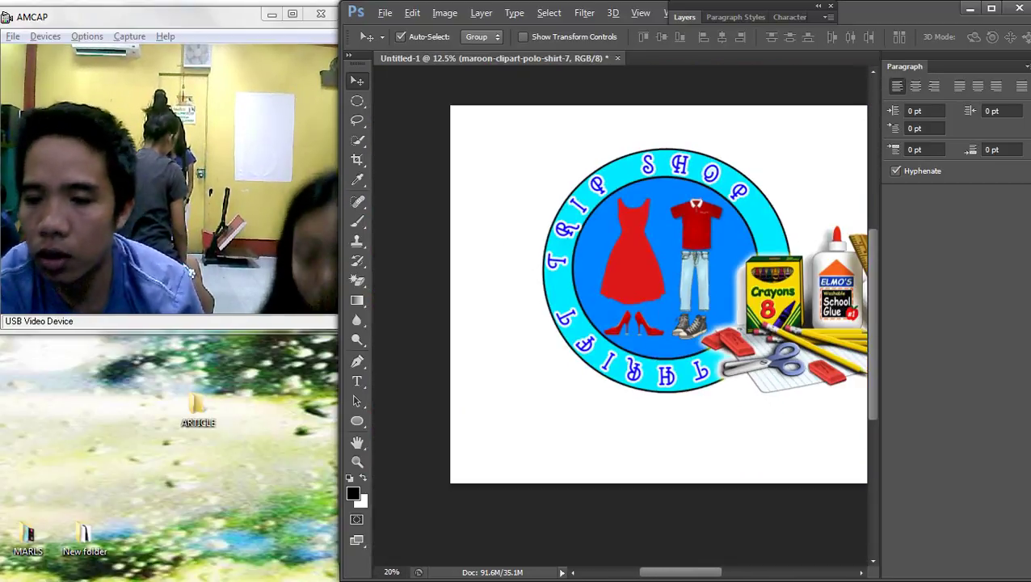
scroll(852, 396, "up", 2)
right_click(637, 146)
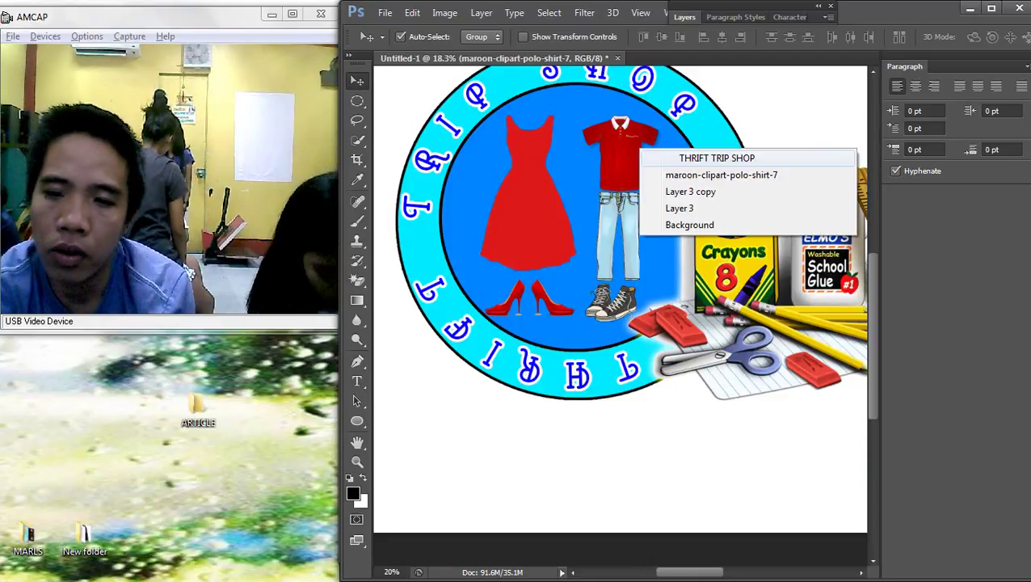
left_click(651, 172)
right_click(651, 172)
left_click(667, 184)
right_click(664, 175)
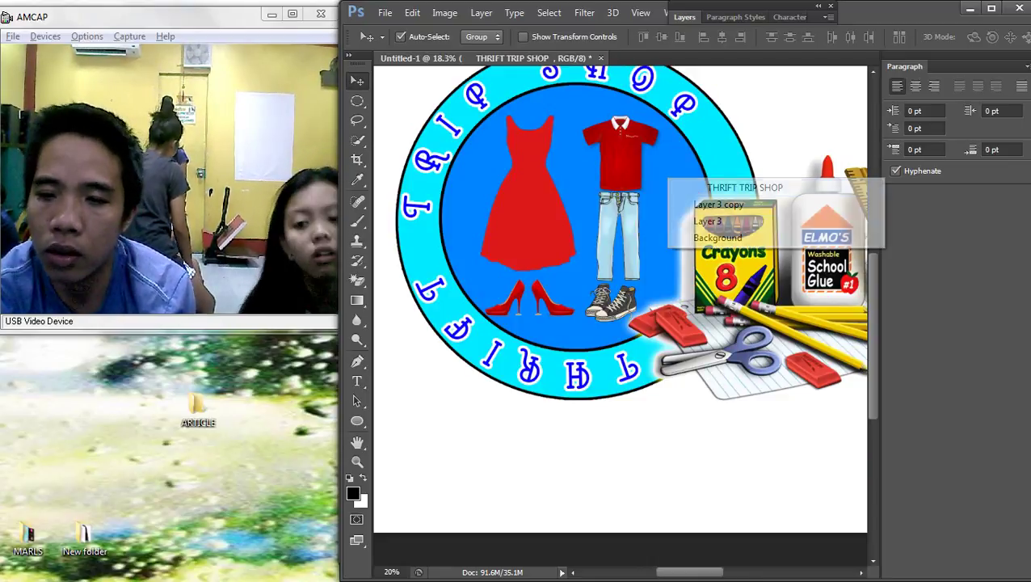
left_click(683, 204)
key("Delete")
key("ctrl+z")
Examine the whole logo at several zoom levels, checking the placement of the outfits, curved text and school supplies
scroll(667, 211, "down", 9)
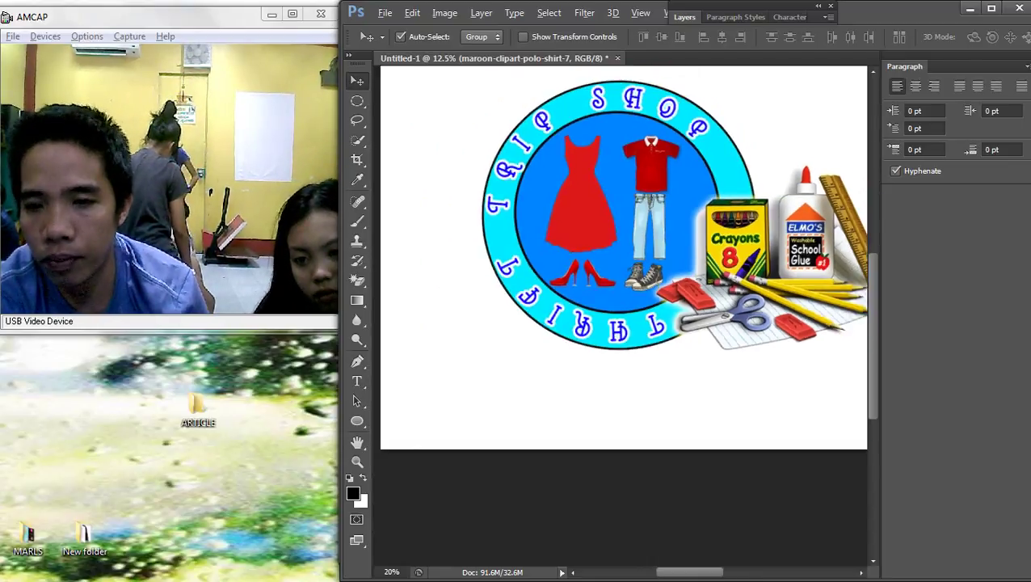
scroll(594, 265, "up", 3)
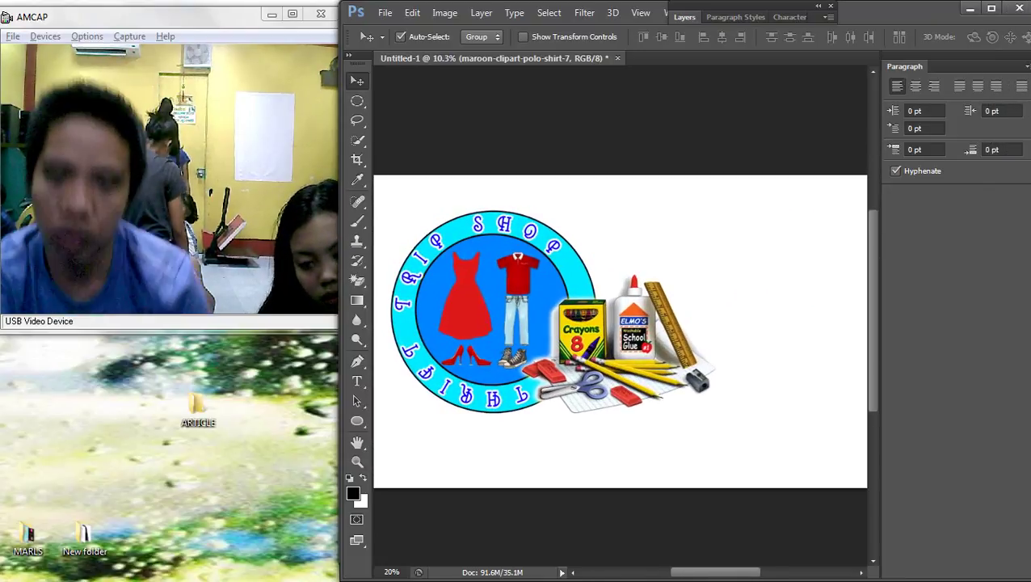
scroll(620, 299, "down", 2)
scroll(717, 348, "up", 6)
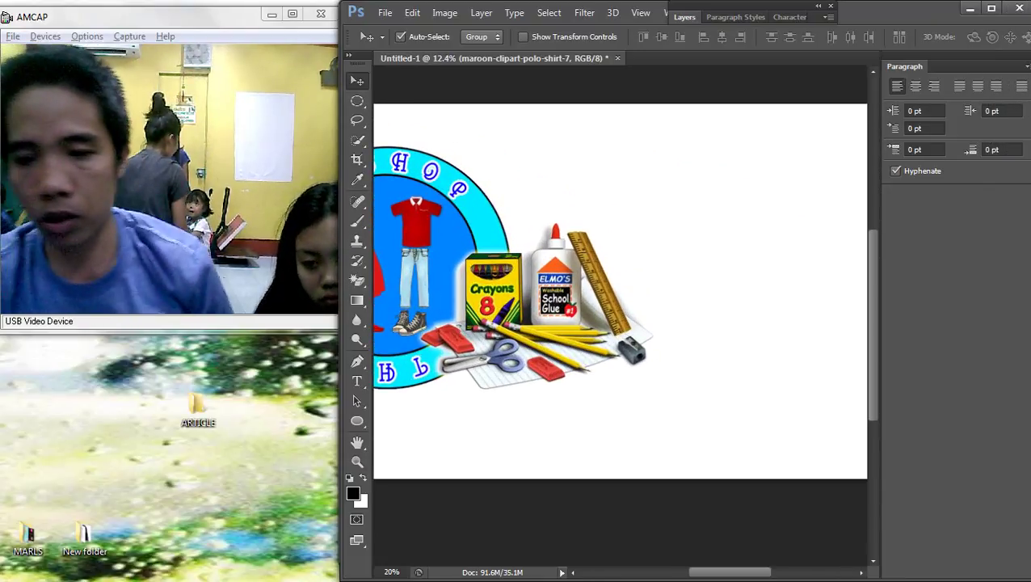
scroll(631, 299, "down", 6)
scroll(536, 338, "up", 6)
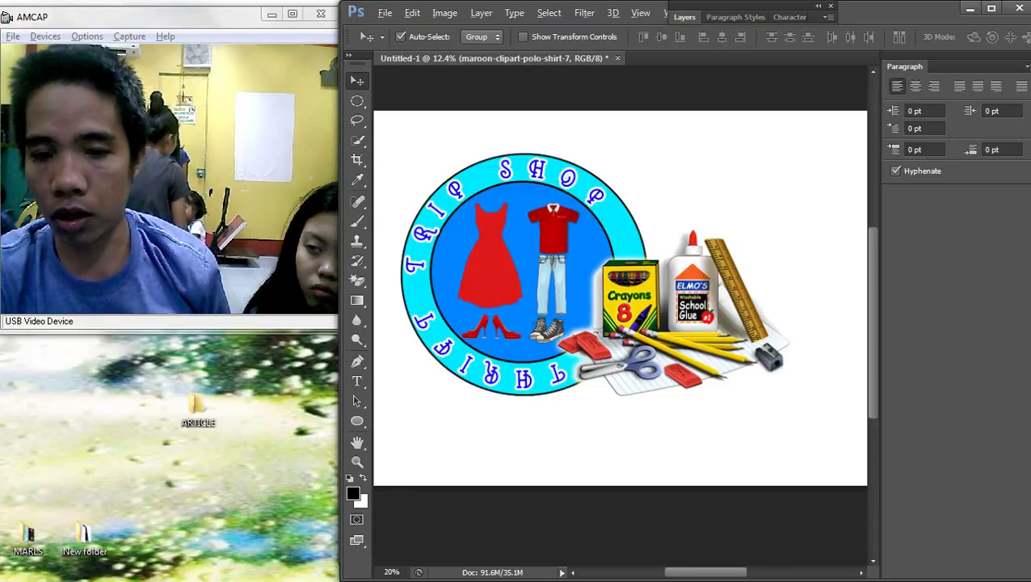
scroll(601, 294, "up", 1)
scroll(621, 298, "up", 1)
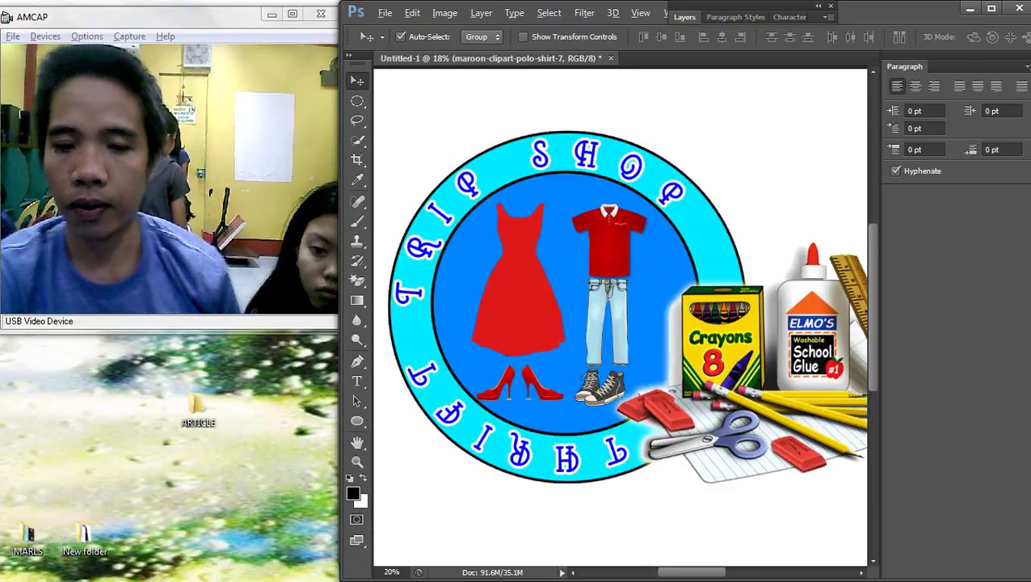
Switch to Chrome, remove the reference image from the Google Images search and browse the school supplies results
key("alt+Tab")
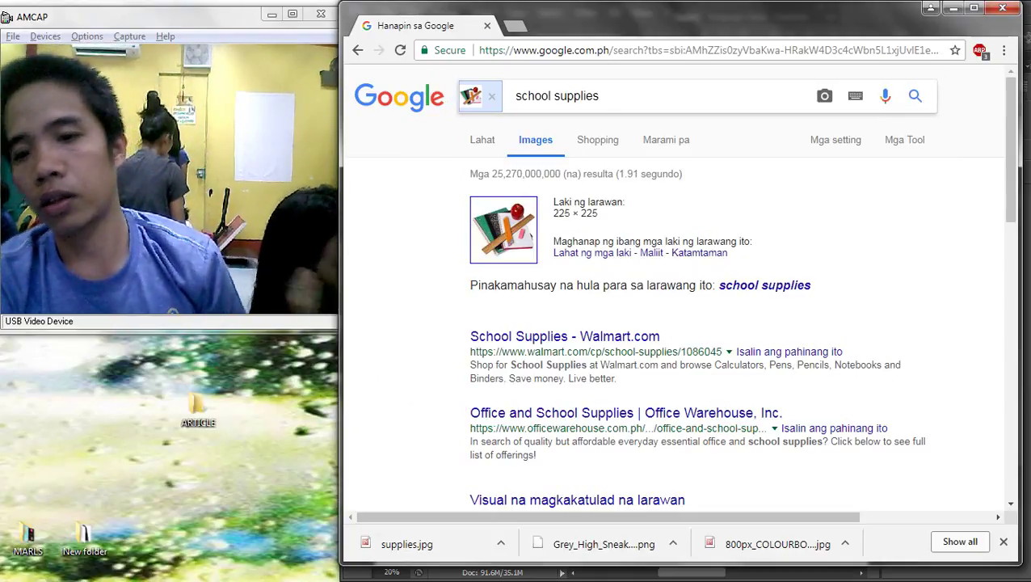
key("ctrl+a")
left_click(491, 96)
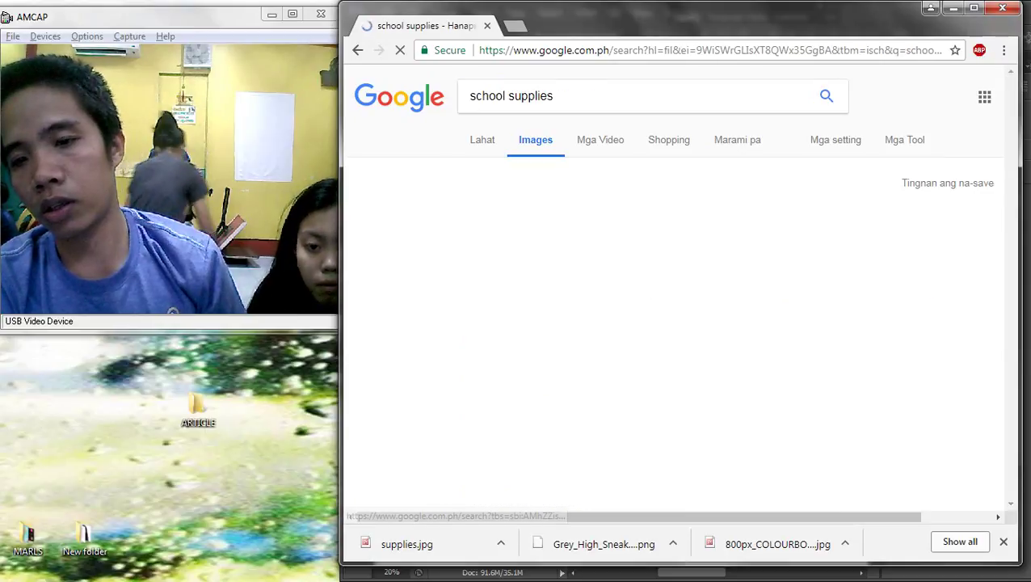
left_click_drag(569, 96, 467, 96)
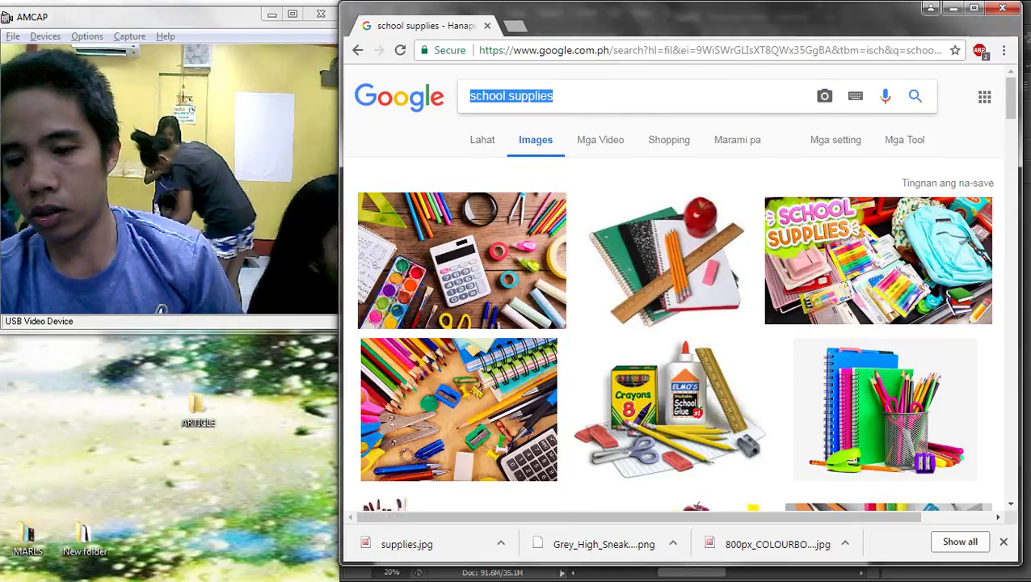
scroll(677, 243, "down", 10)
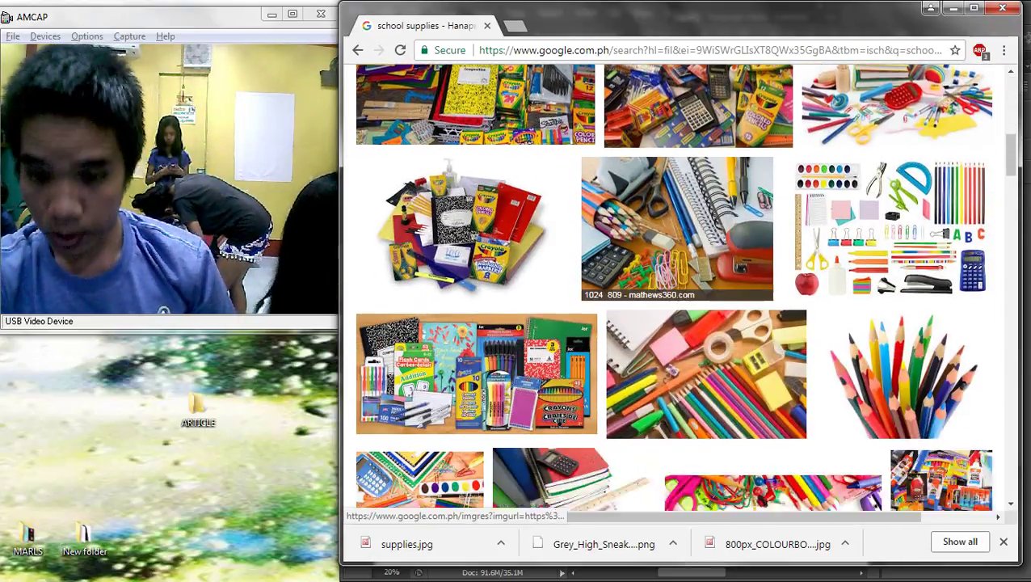
scroll(678, 252, "down", 1)
scroll(679, 252, "up", 9)
scroll(679, 252, "down", 10)
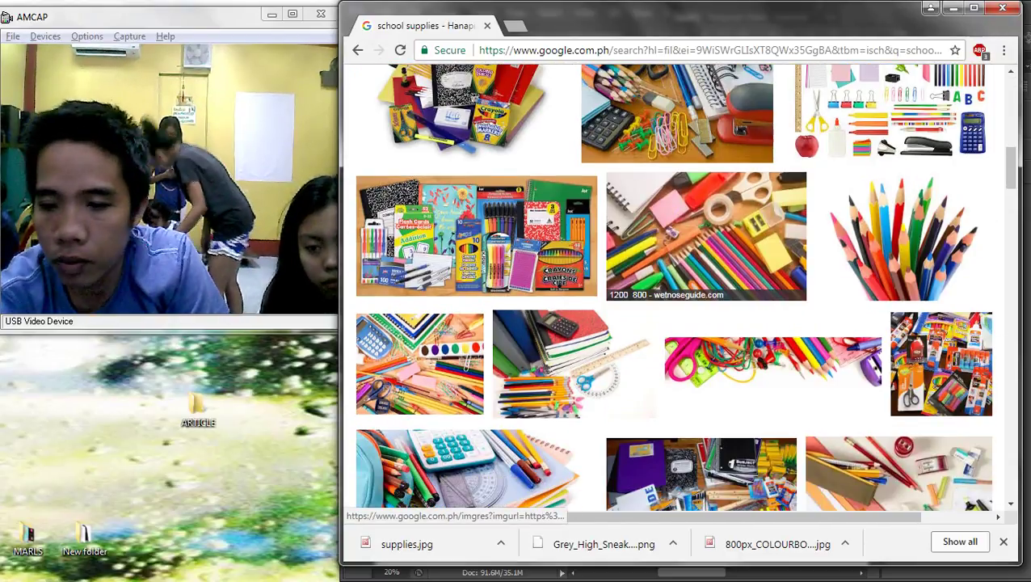
scroll(677, 283, "up", 12)
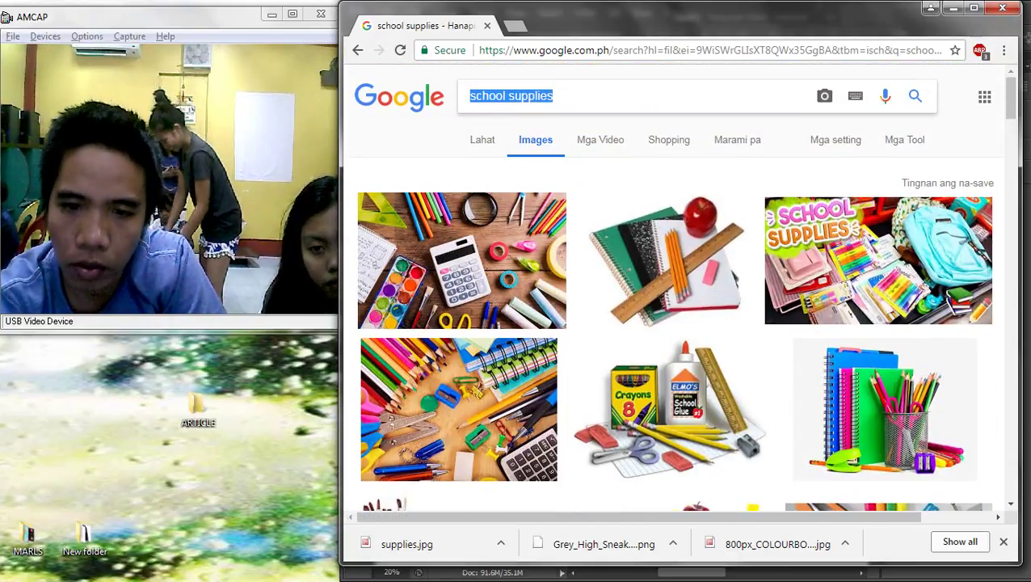
Search Google Images for "school supplies BACKGROUND"
left_click(556, 96)
type("BACKGROUND")
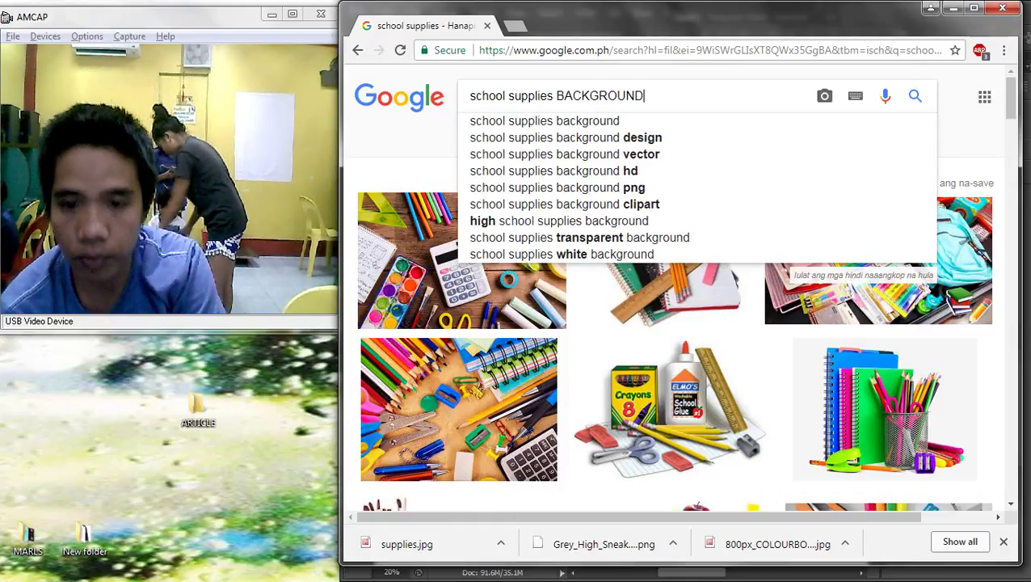
key("Return")
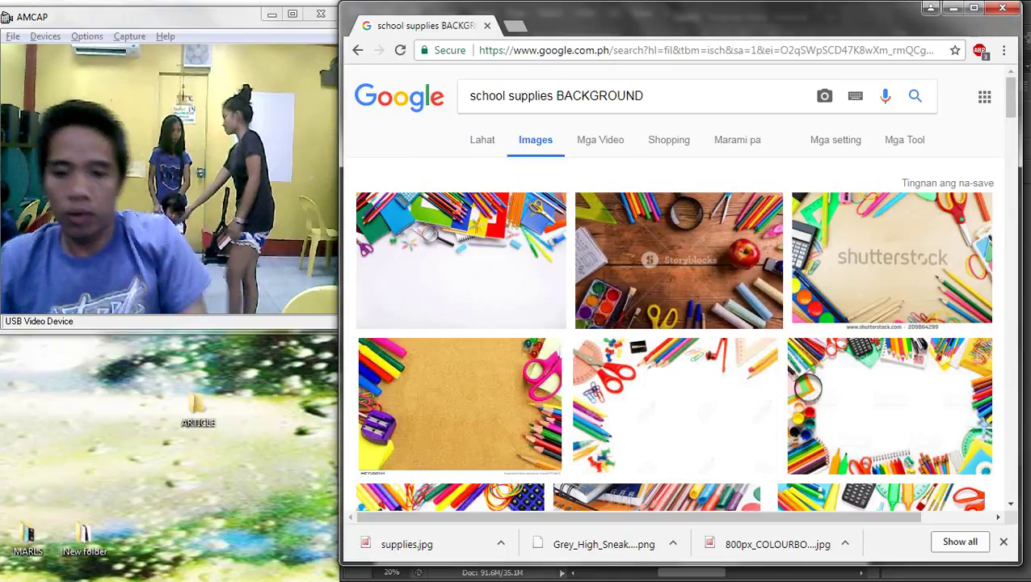
Browse the school supplies background results for a suitable backdrop for the logo
scroll(671, 290, "down", 3)
scroll(670, 291, "down", 3)
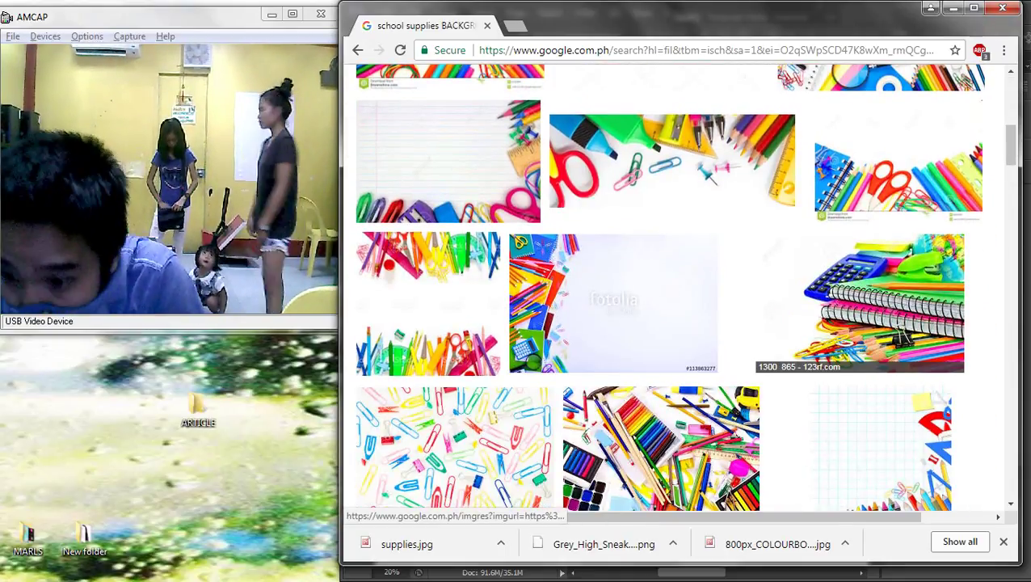
scroll(849, 274, "down", 5)
scroll(760, 222, "up", 11)
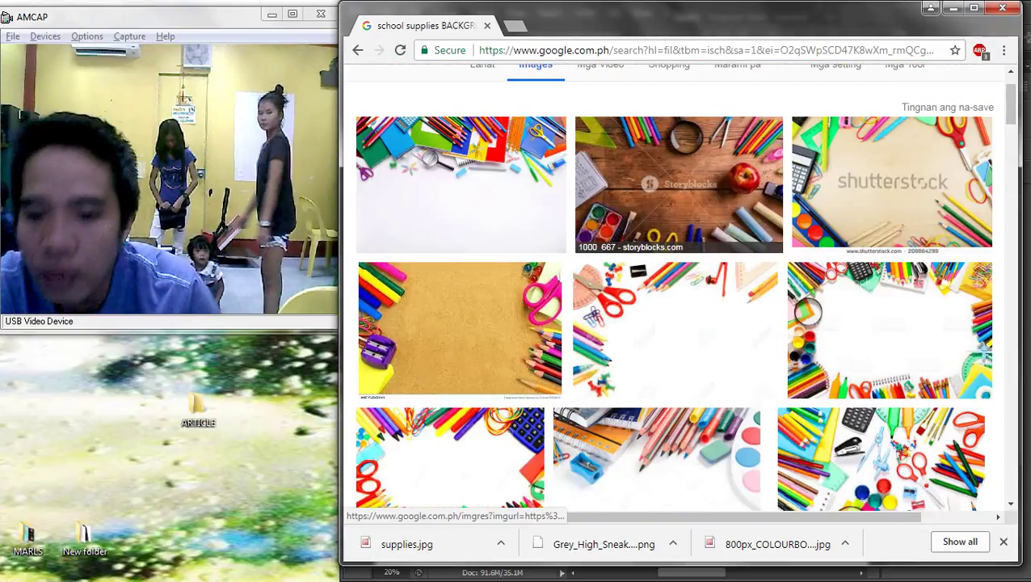
Search Google Images for "dress background"
left_click_drag(649, 96, 467, 97)
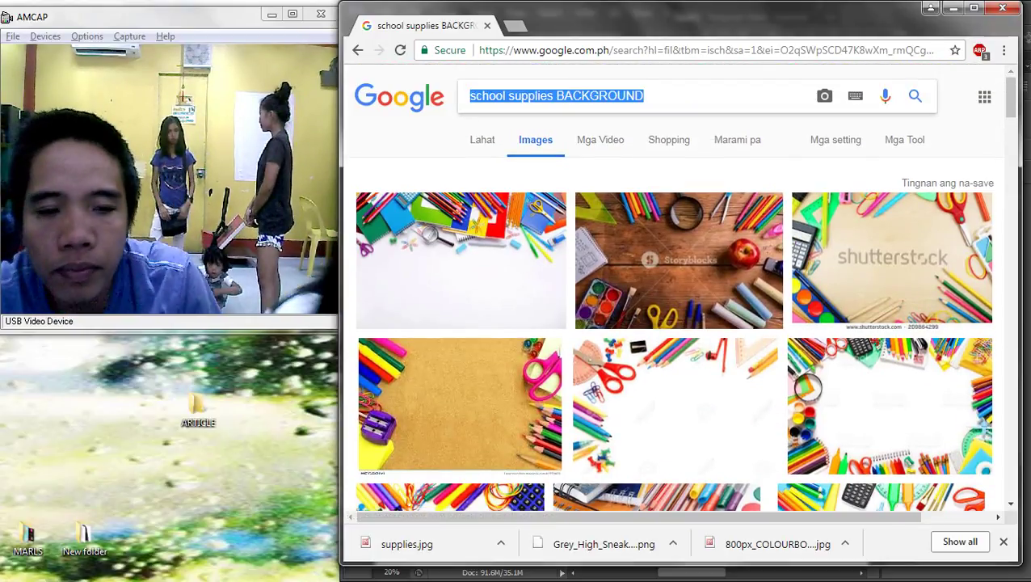
type("DRESS ")
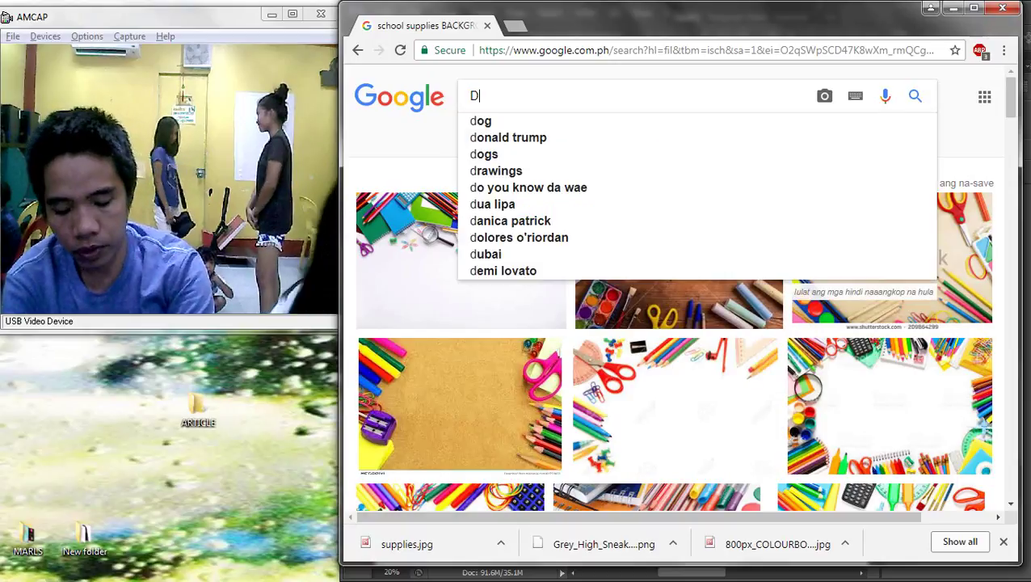
type("BACKG")
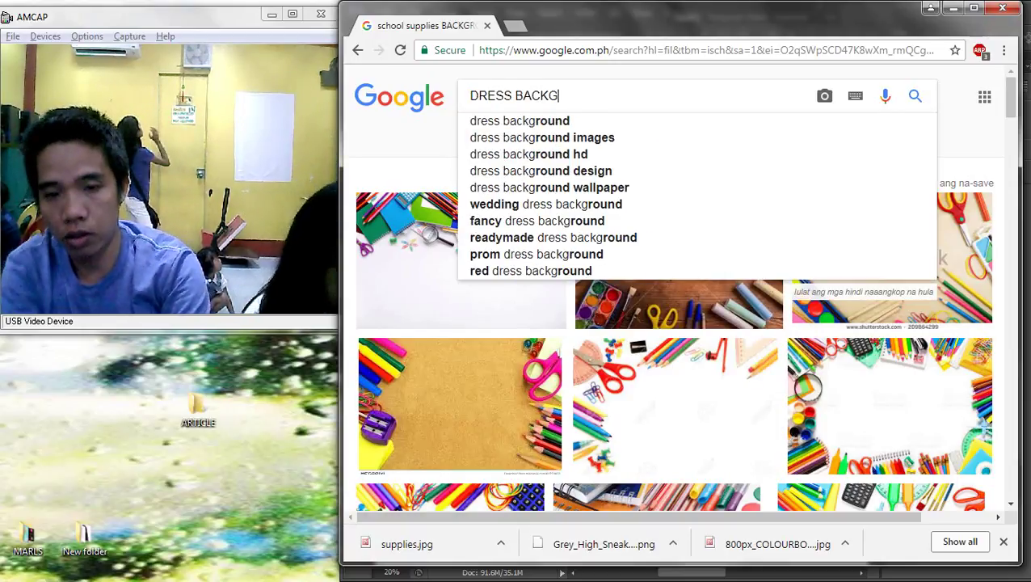
key("Down")
key("Return")
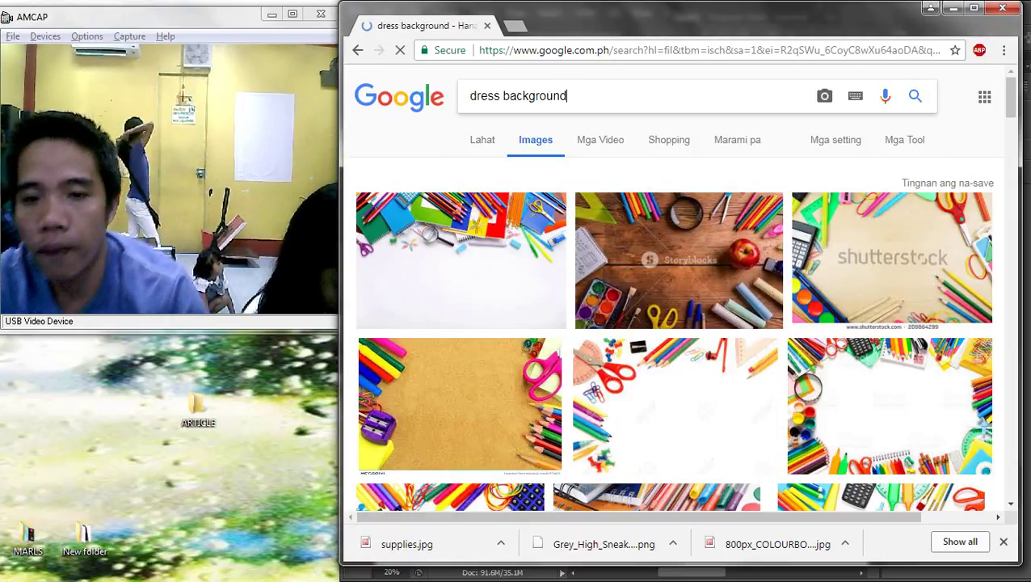
Find the pale green background with a white gown and floral swirls in the dress results and copy the image
scroll(668, 442, "down", 5)
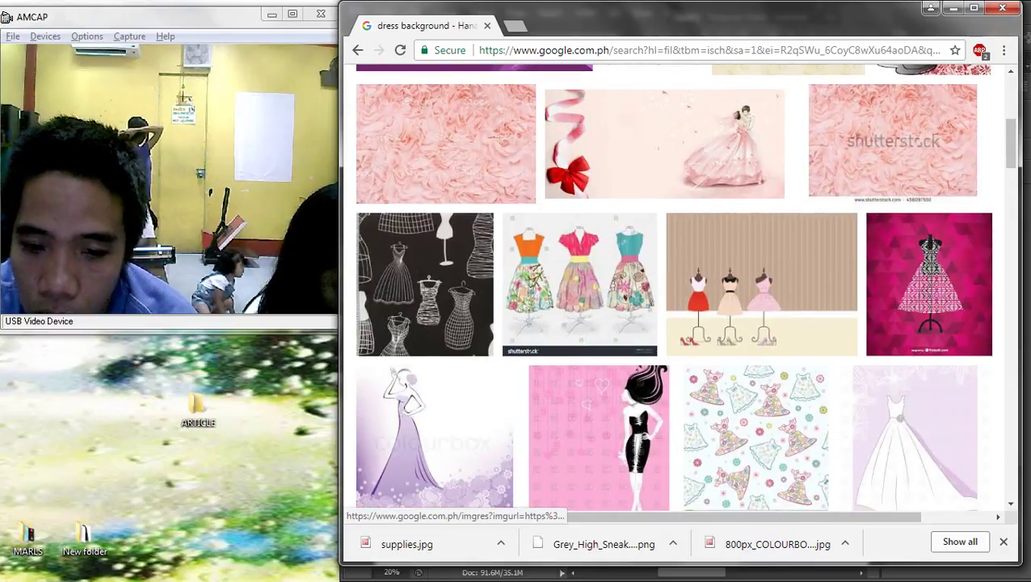
scroll(675, 287, "down", 8)
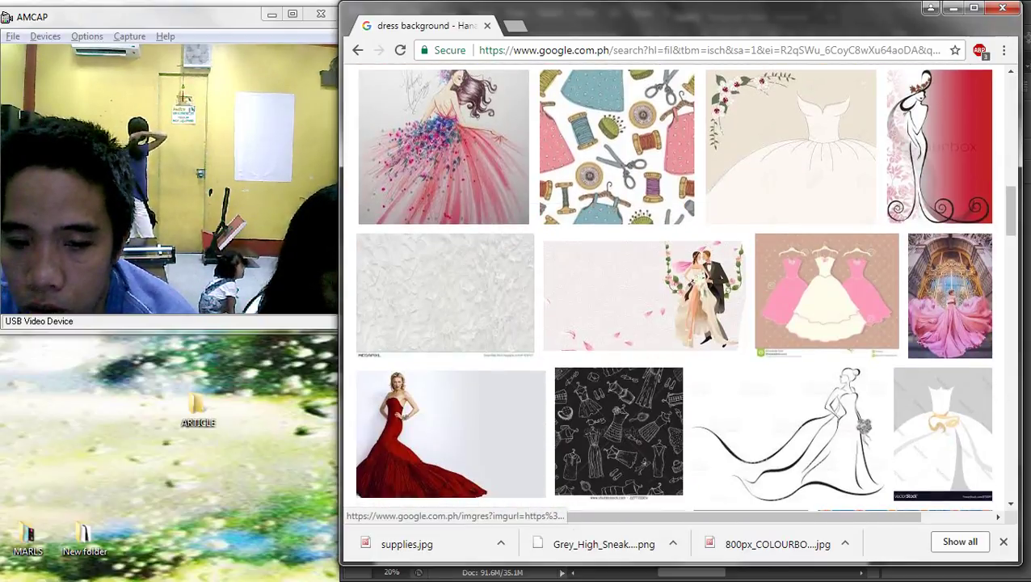
scroll(674, 287, "down", 4)
scroll(566, 372, "down", 3)
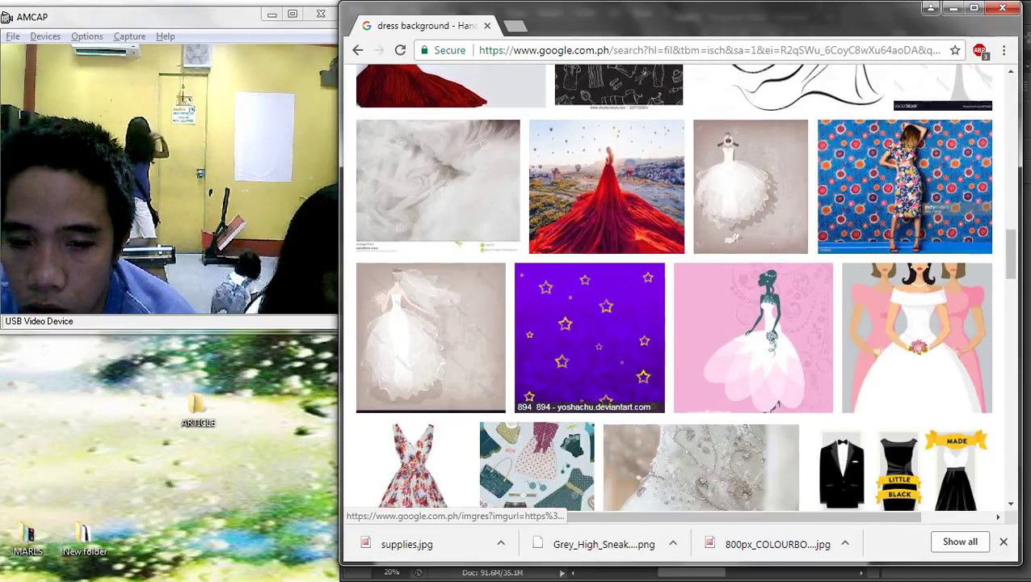
scroll(537, 347, "down", 10)
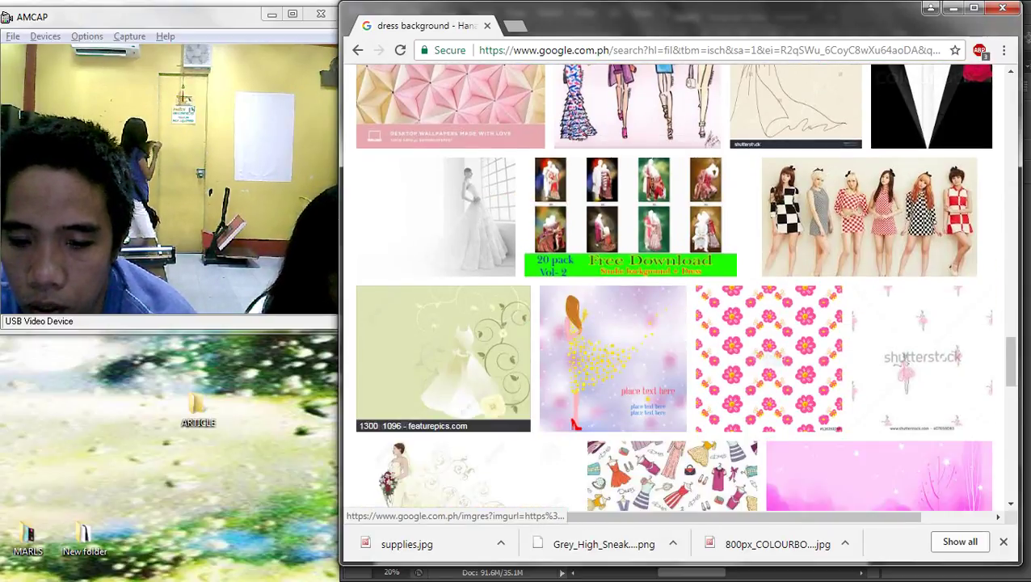
left_click(443, 359)
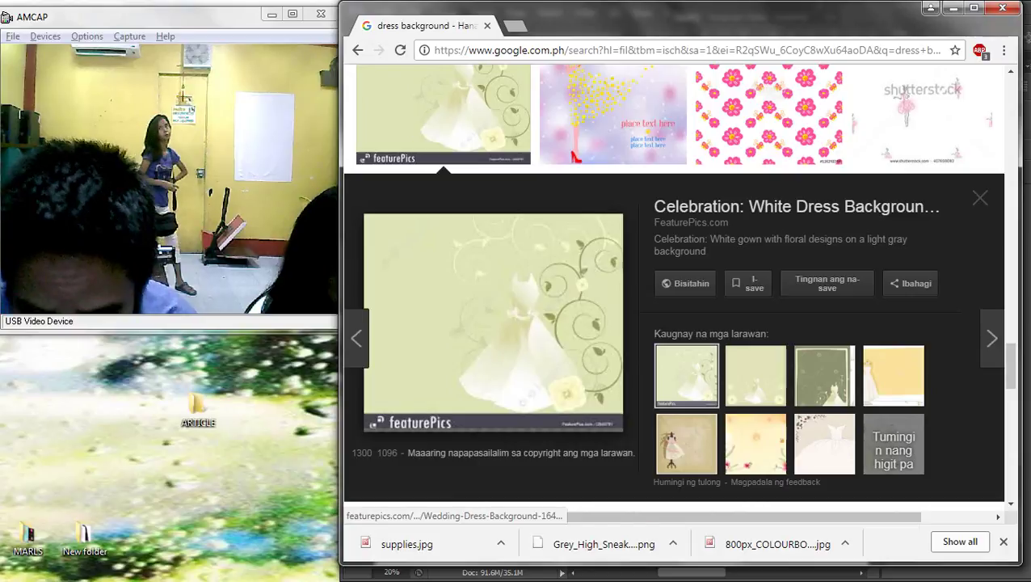
right_click(449, 282)
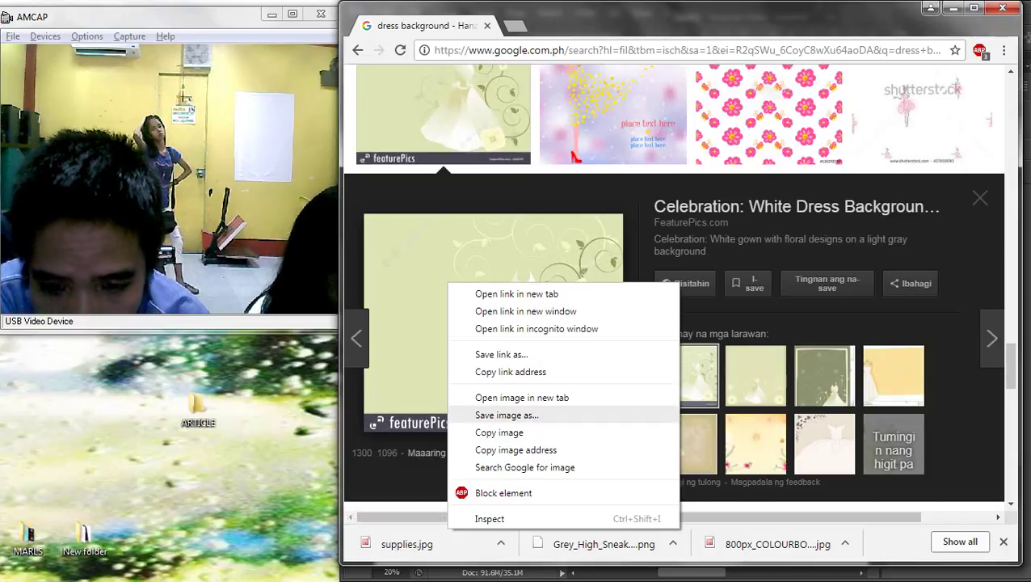
left_click(507, 415)
Switch to Photoshop and paste the copied dress background image into the logo document
key("alt+Tab")
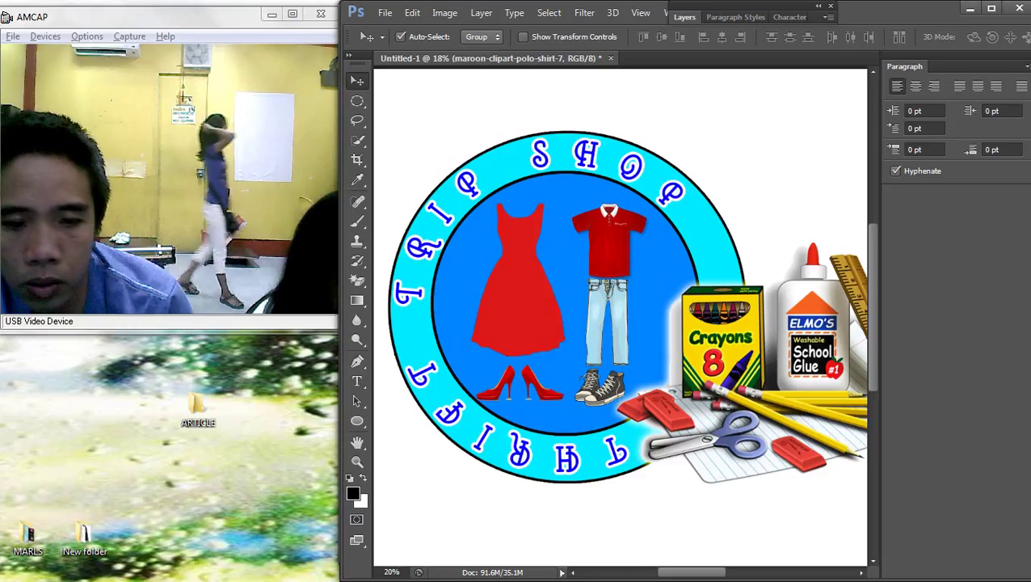
key("ctrl+v")
key("ctrl+minus")
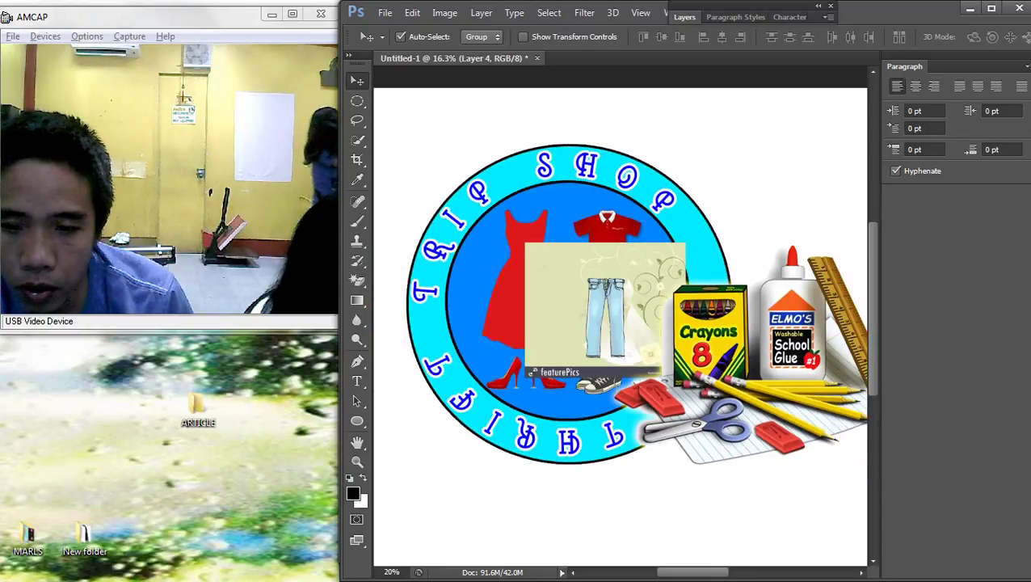
left_click_drag(599, 309, 503, 245)
key("ctrl+z")
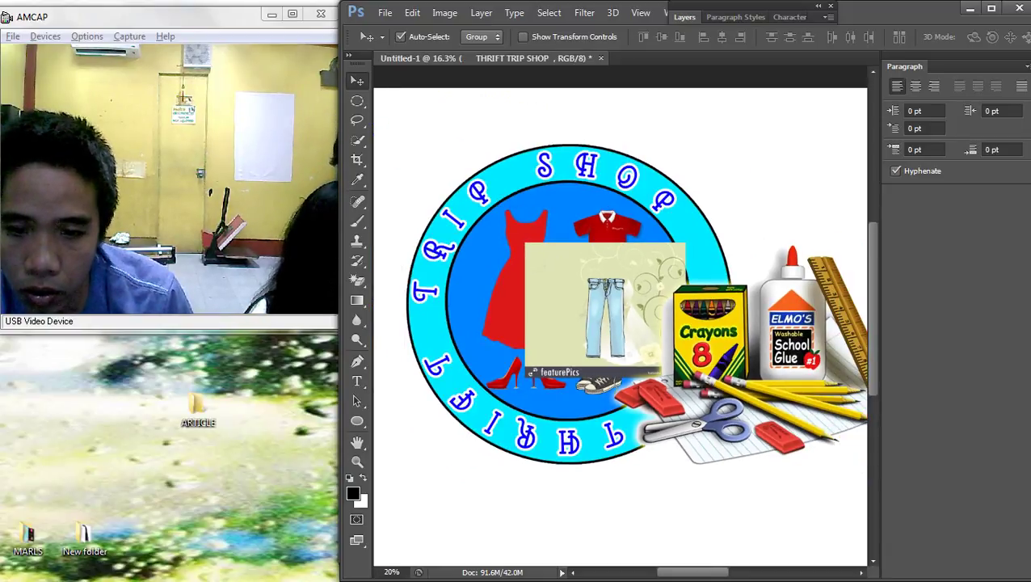
right_click(568, 277)
left_click(596, 301)
left_click_drag(577, 295, 489, 491)
key("ctrl+z")
right_click(626, 284)
left_click(653, 312)
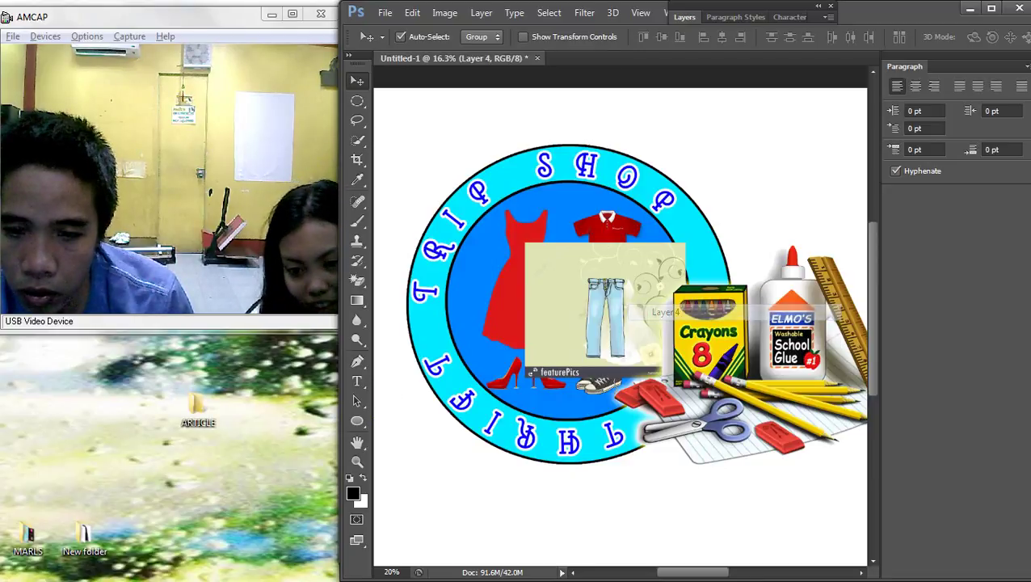
left_click_drag(661, 248, 769, 206)
key("ctrl+z")
Select the pasted dress image's layer and move it off the logo to the blank canvas area right of the school supplies
scroll(702, 281, "up", 3)
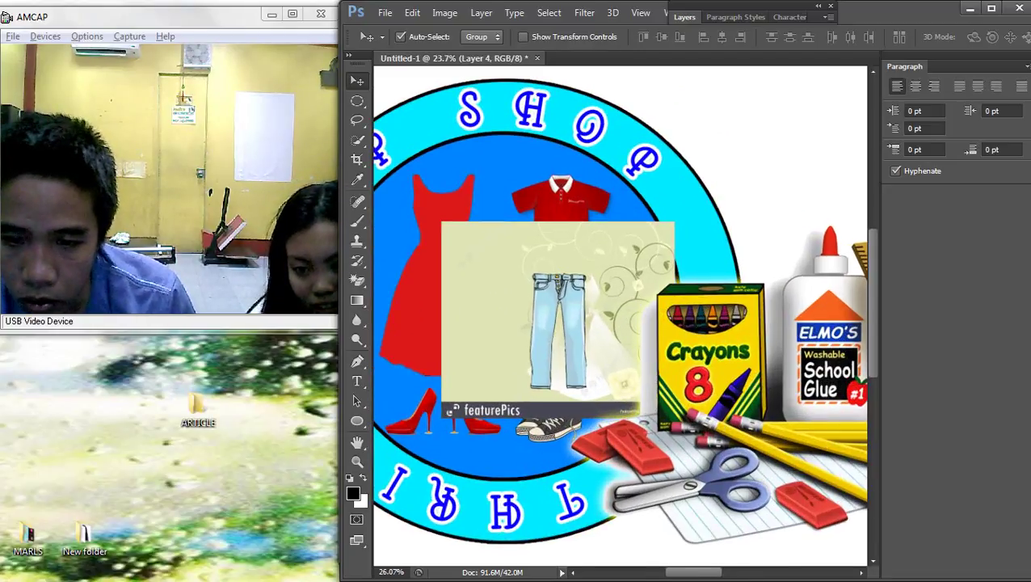
right_click(633, 239)
left_click(653, 282)
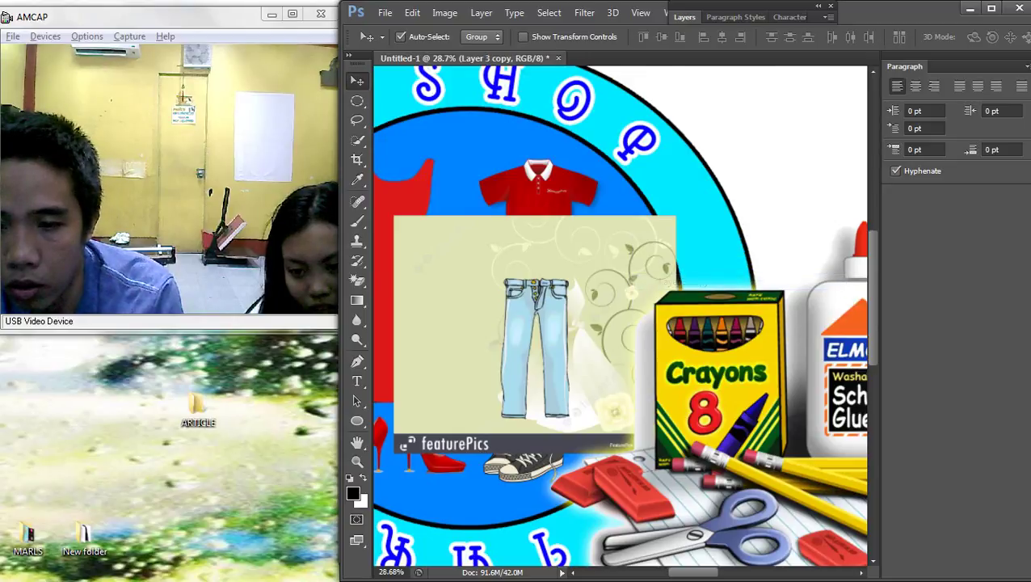
left_click_drag(659, 262, 828, 132)
scroll(714, 206, "down", 5)
scroll(697, 154, "down", 3)
scroll(696, 153, "right", 1)
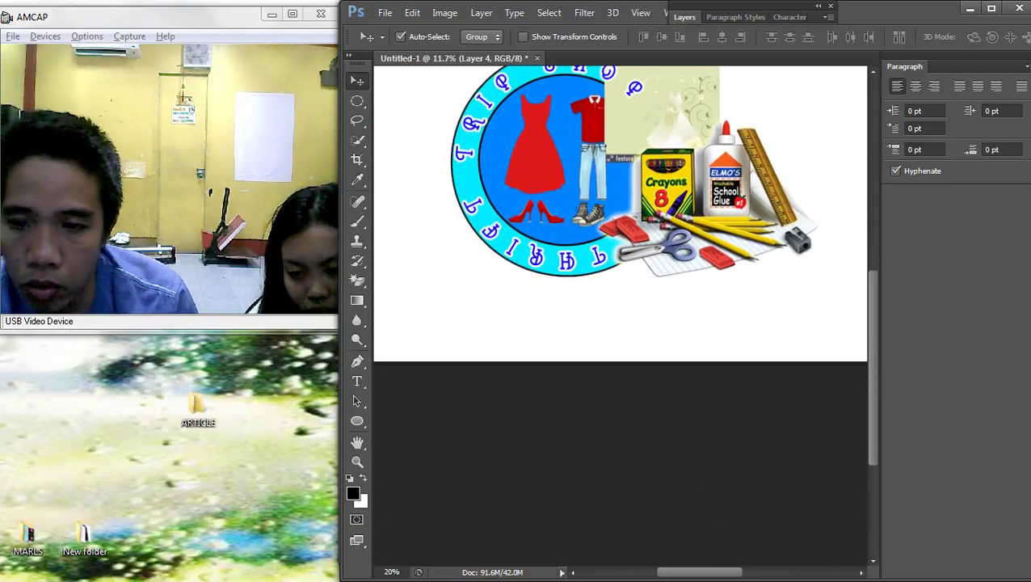
left_click_drag(695, 118, 815, 279)
scroll(815, 280, "right", 2)
left_click_drag(695, 292, 728, 149)
scroll(753, 184, "up", 2)
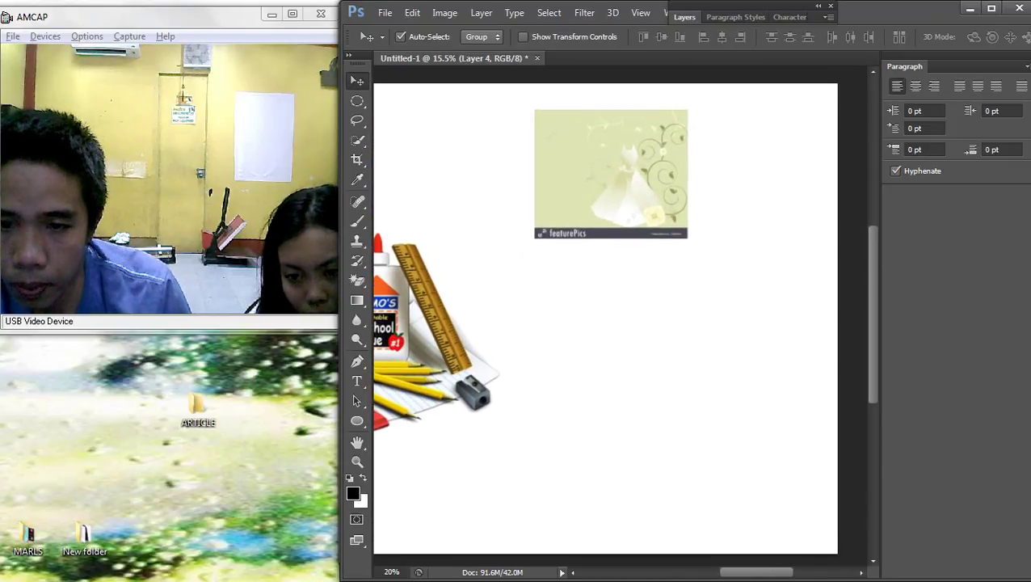
Enlarge the pasted dress image to about 179% and delete it from the document
key("ctrl+t")
left_click_drag(686, 238, 808, 341)
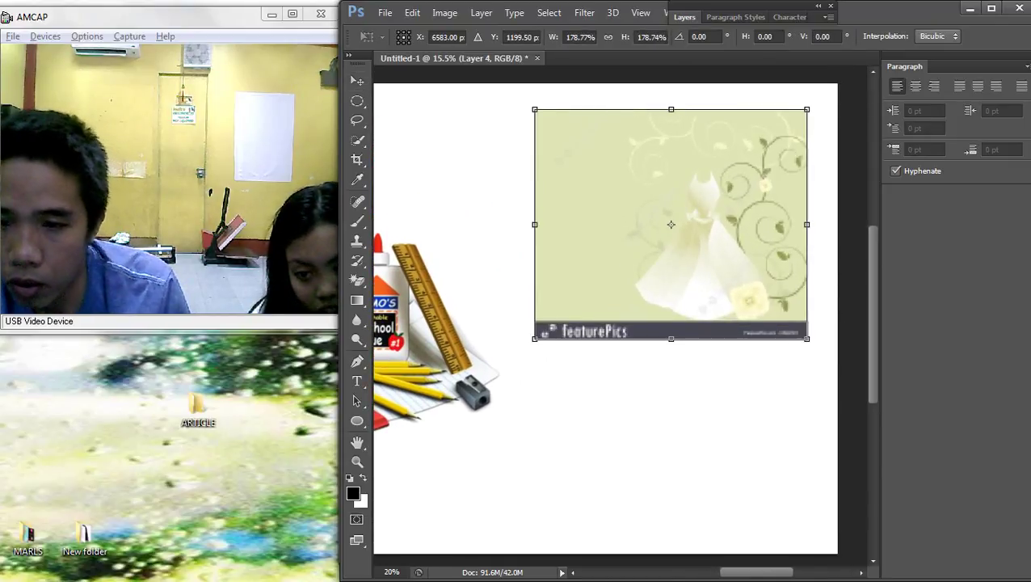
key("Return")
key("Delete")
Switch to Chrome and search Google Images for "light blue background"
key("alt+Tab")
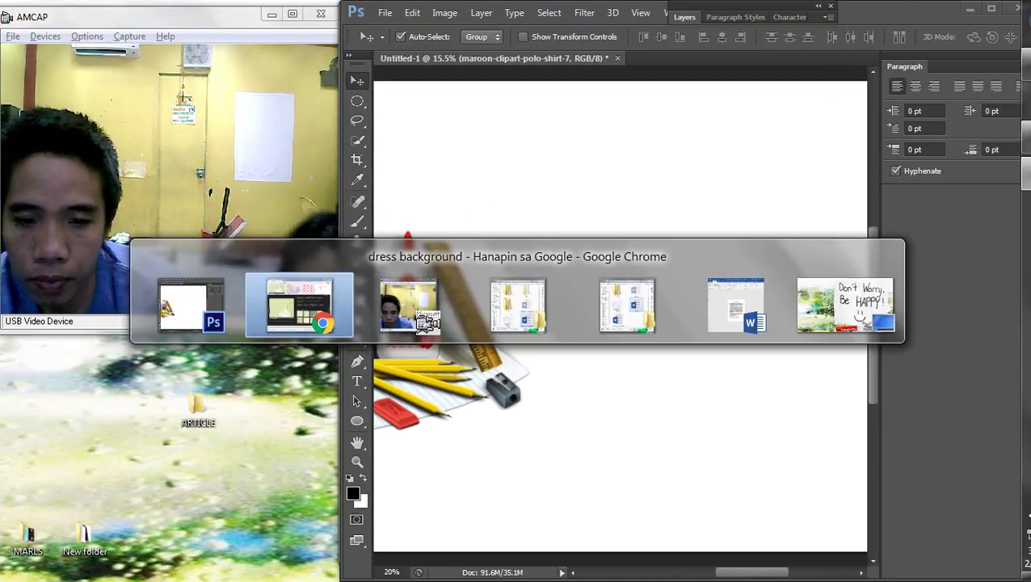
scroll(673, 287, "down", 10)
scroll(673, 287, "up", 15)
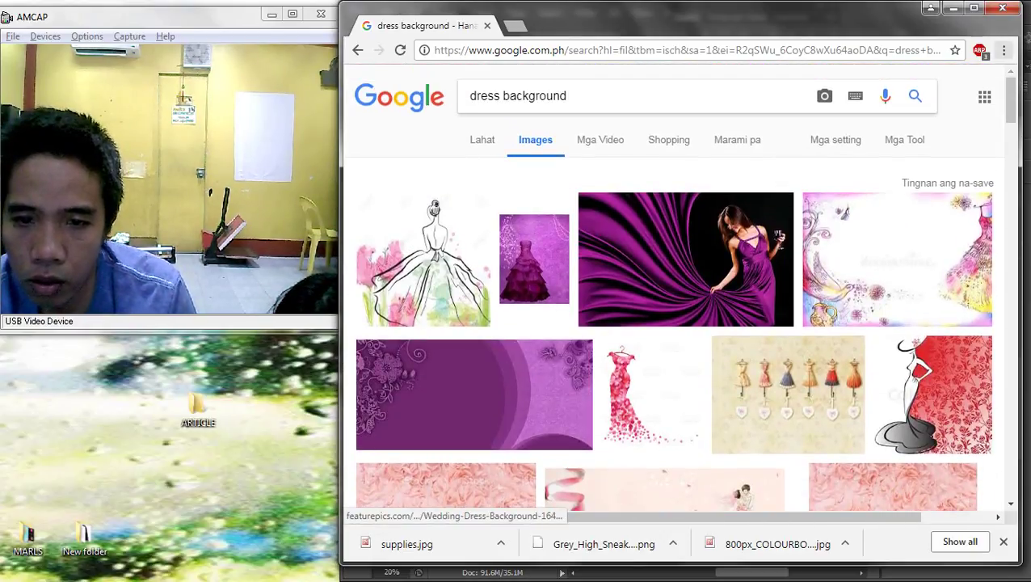
type("LIG")
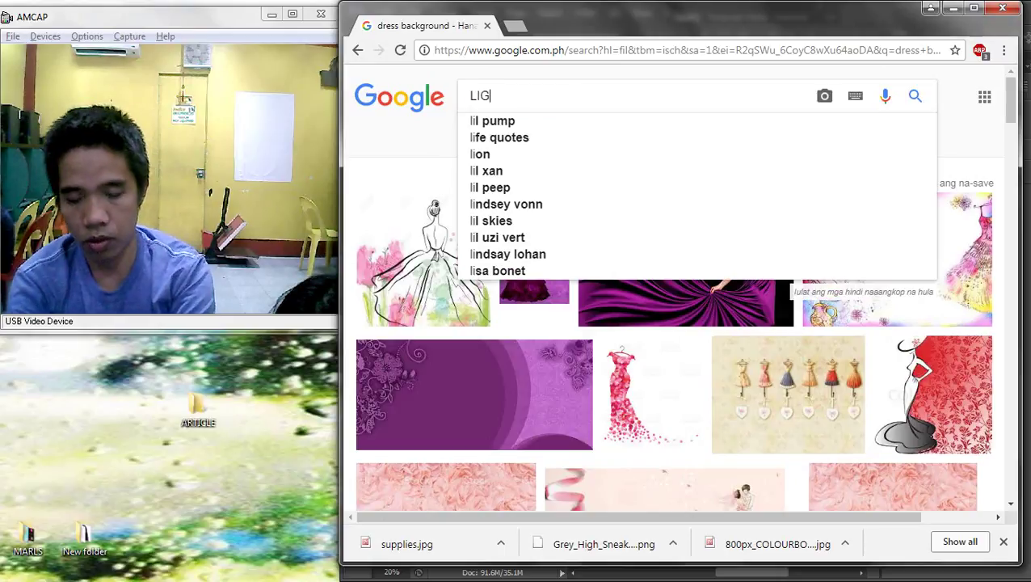
type("HT BL")
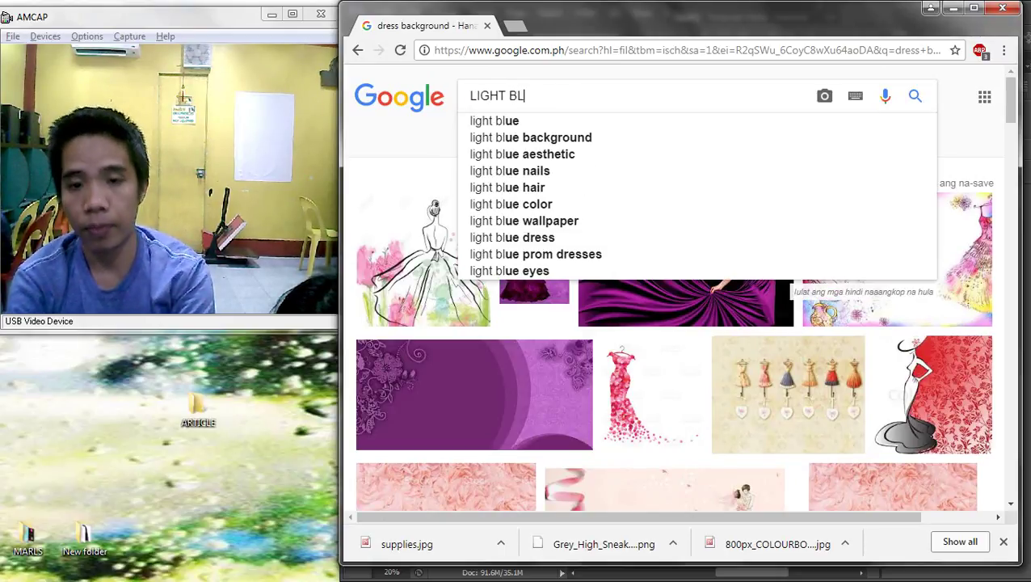
key("Down")
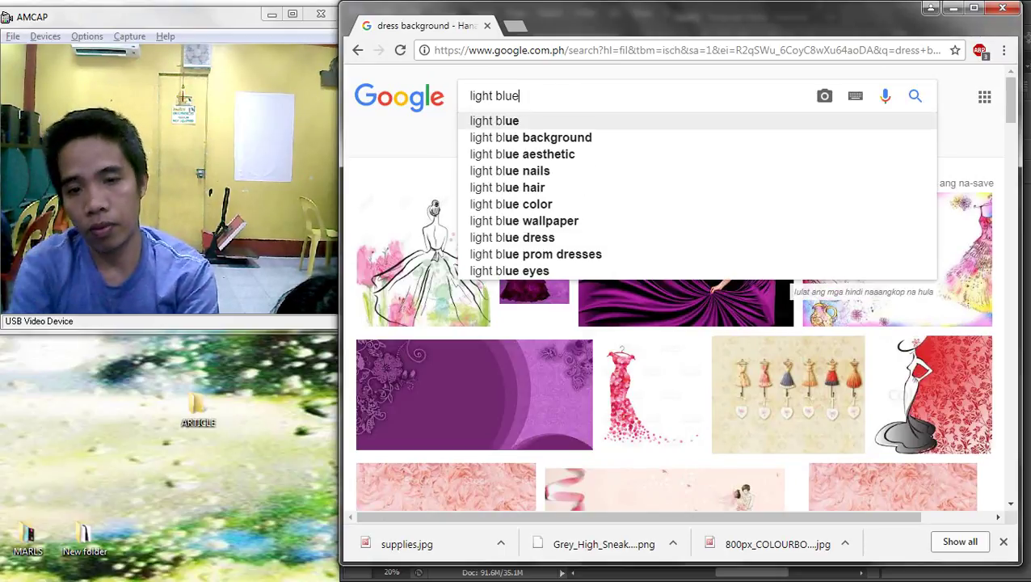
key("Down")
type("\\")
key("Return")
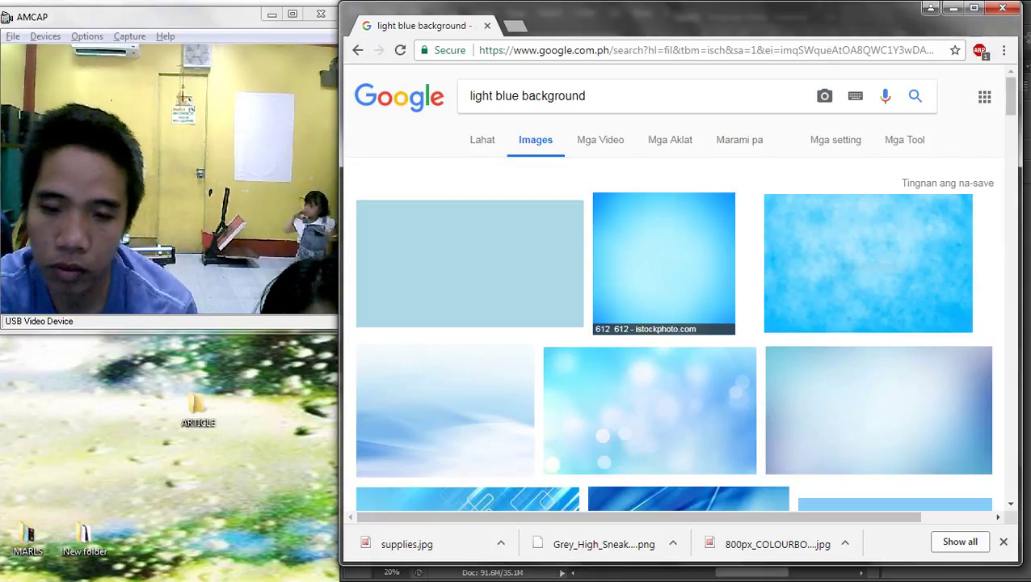
Examine the light blue background results and preview the blue light burst image
scroll(663, 311, "down", 5)
scroll(662, 315, "down", 5)
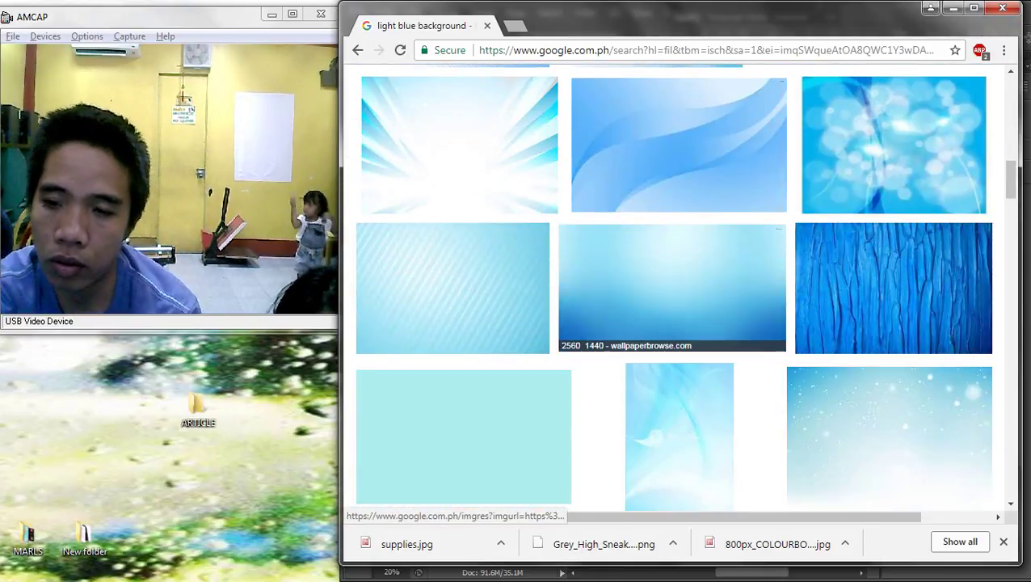
scroll(687, 287, "up", 3)
left_click(832, 209)
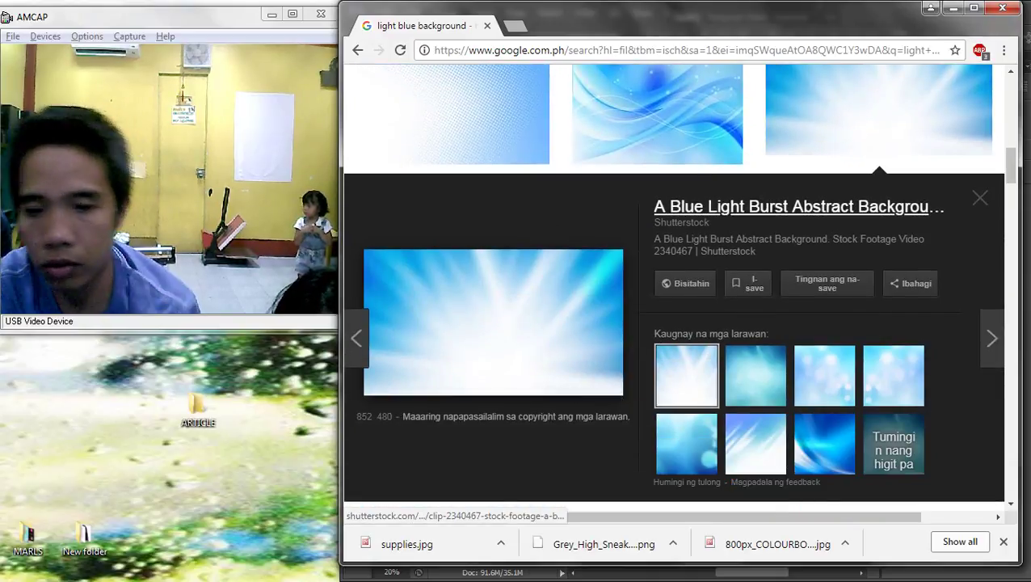
scroll(678, 291, "down", 5)
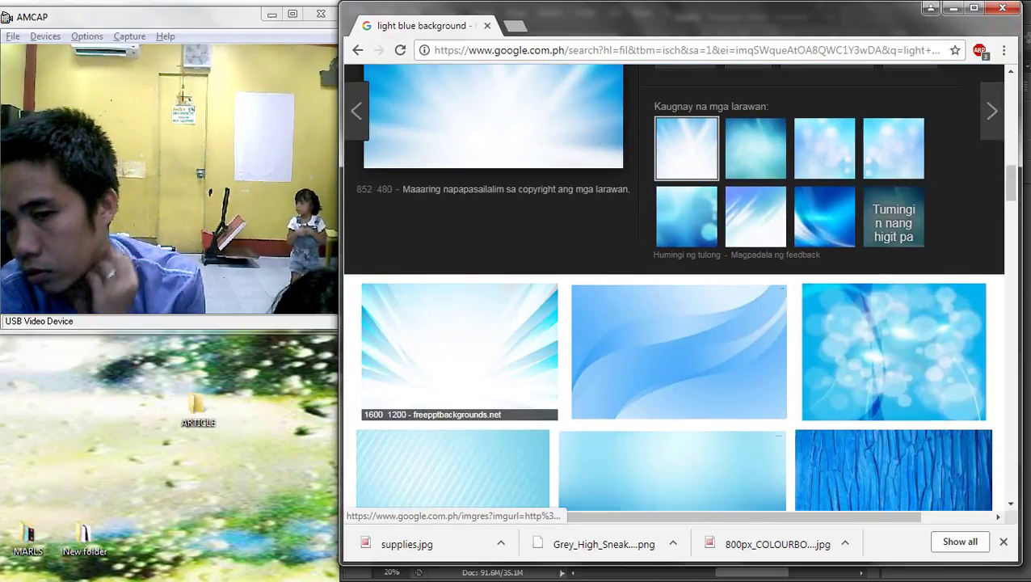
scroll(459, 161, "up", 1)
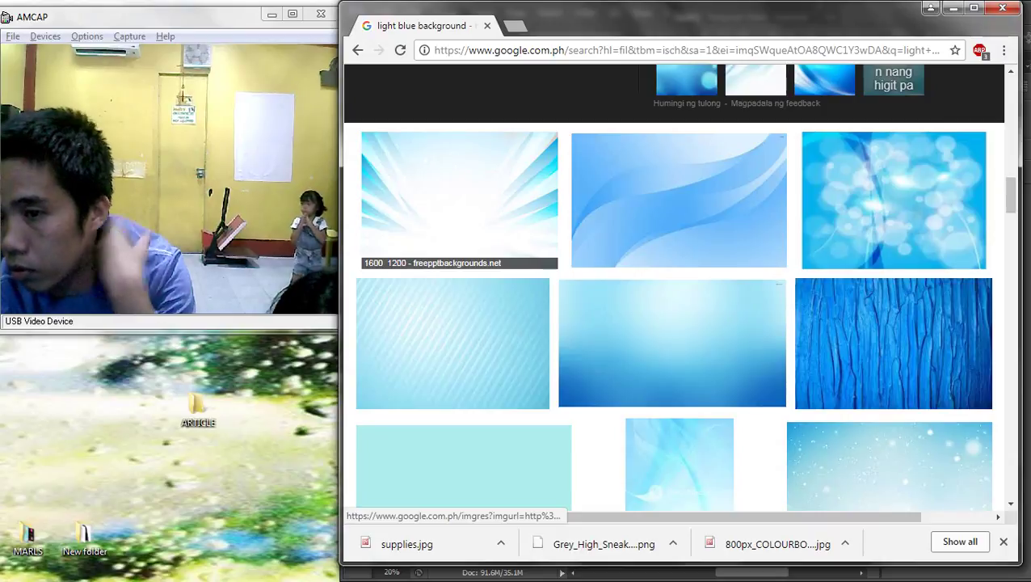
scroll(459, 202, "down", 3)
scroll(459, 202, "up", 6)
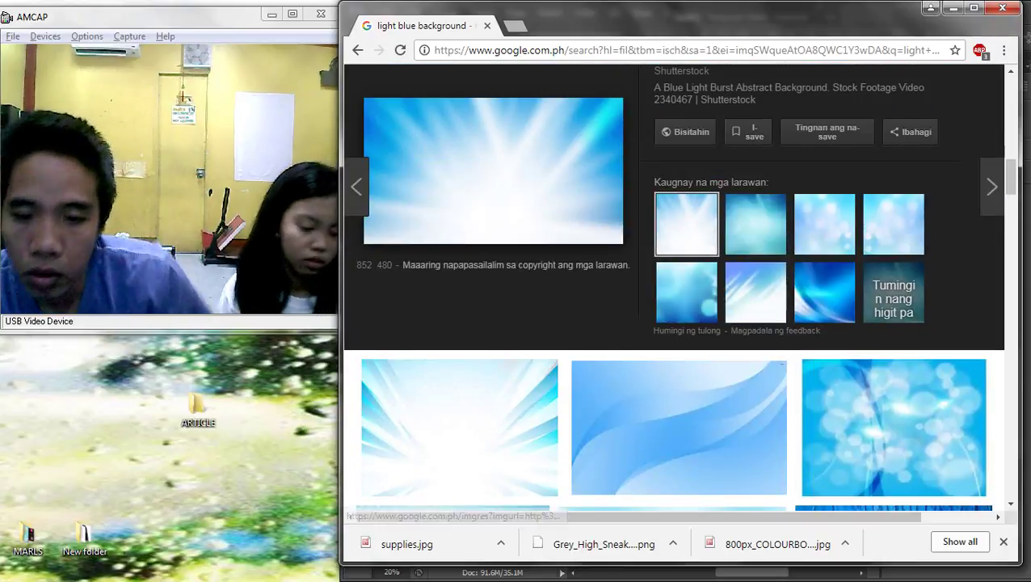
Browse the light blue background image results and preview the Light Blue Retro Stars Motion Background image
scroll(457, 339, "down", 3)
left_click(457, 339)
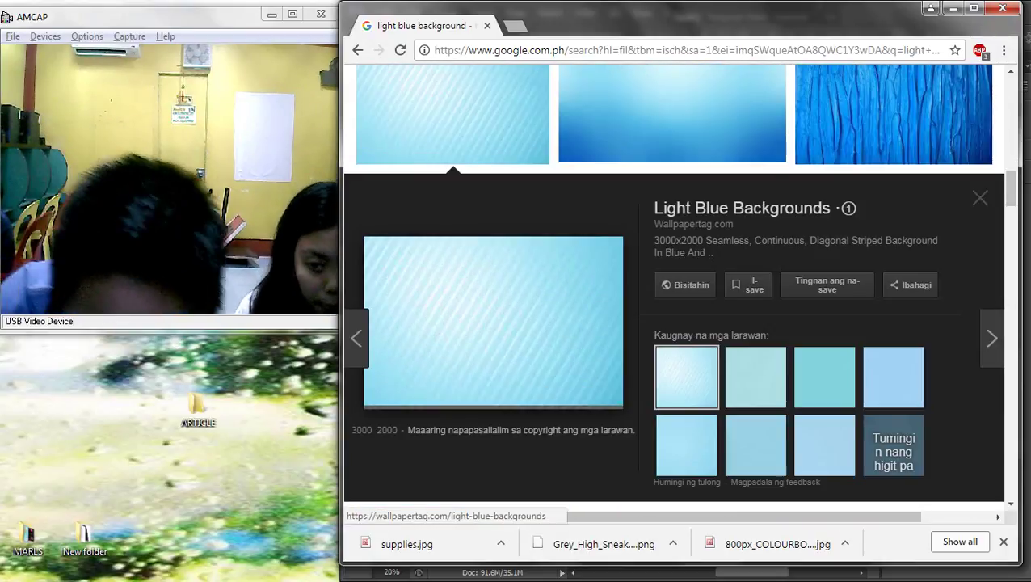
scroll(469, 347, "down", 10)
scroll(501, 364, "down", 5)
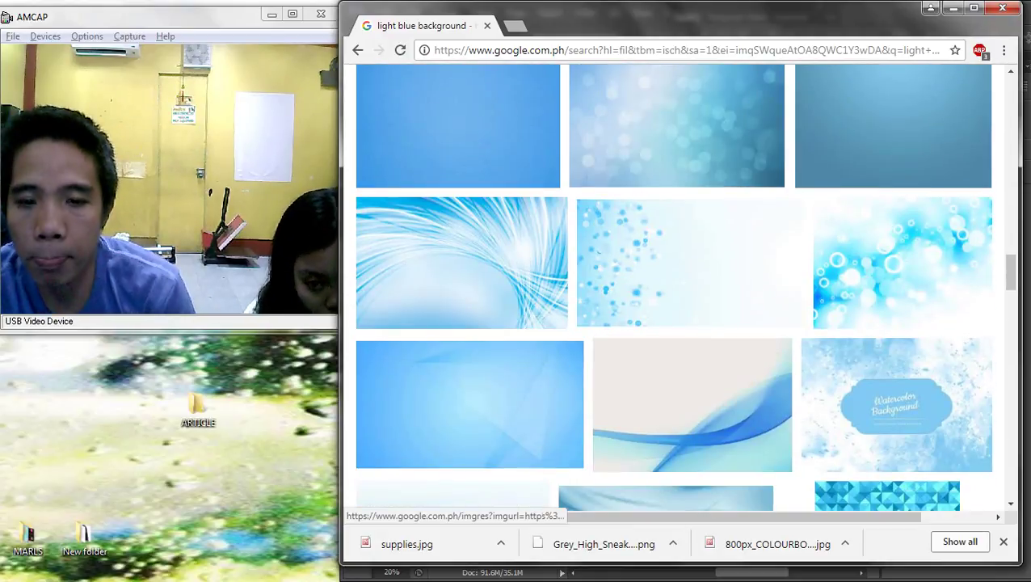
scroll(646, 404, "down", 4)
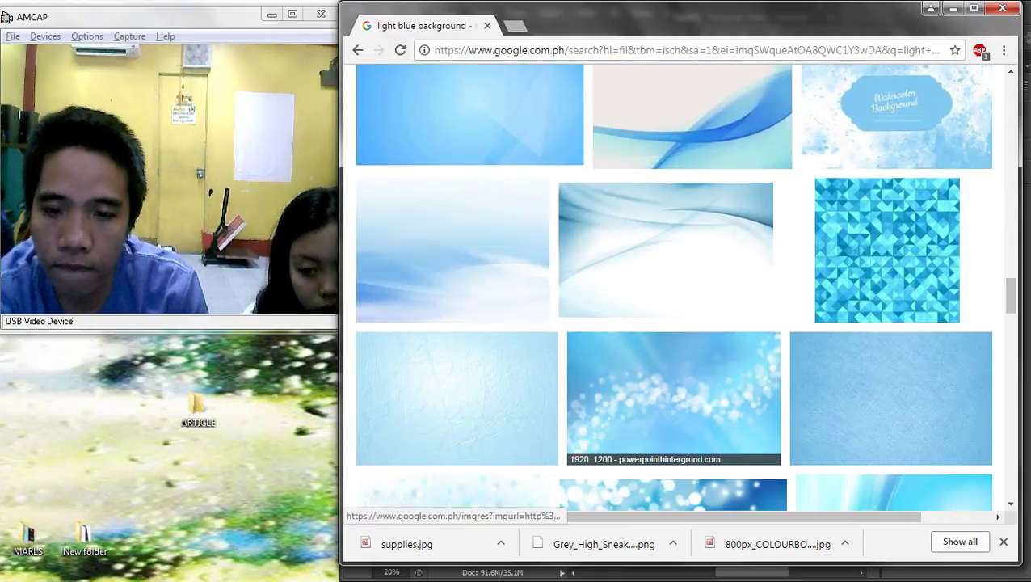
scroll(679, 291, "down", 6)
left_click(702, 224)
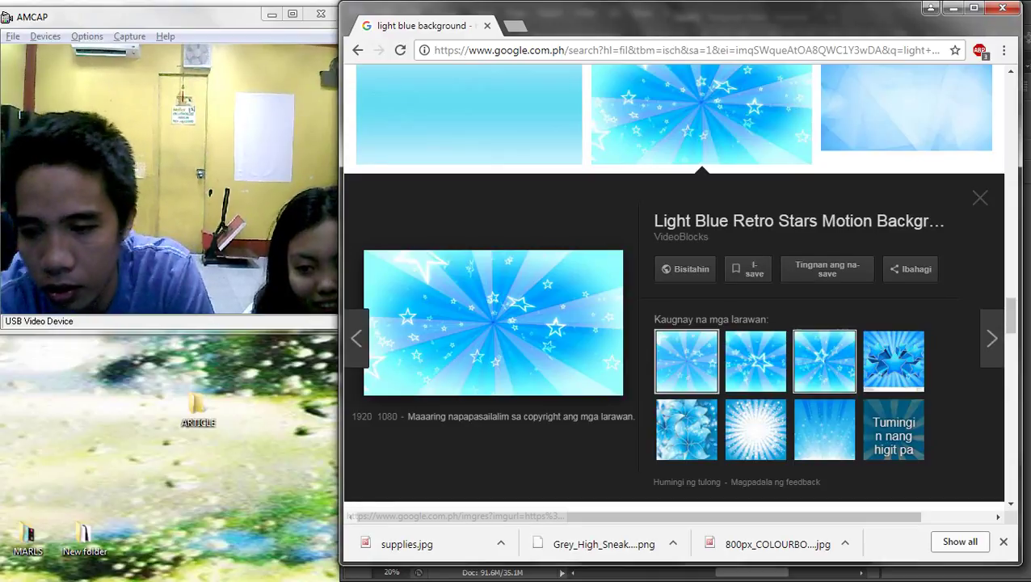
left_click(824, 360)
left_click(687, 382)
Save the previewed retro stars image as a PNG file in the Downloads folder
right_click(507, 302)
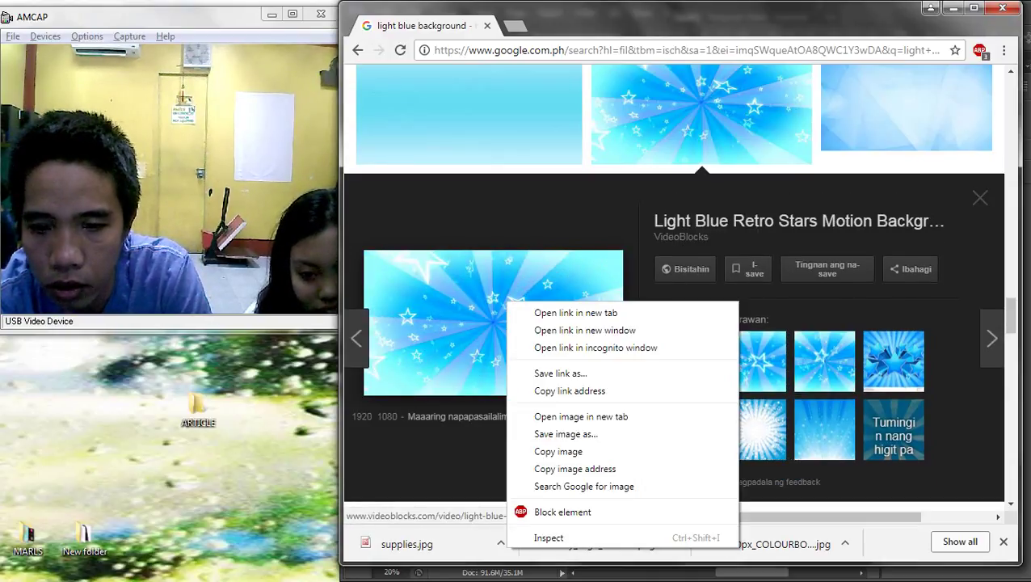
left_click(566, 434)
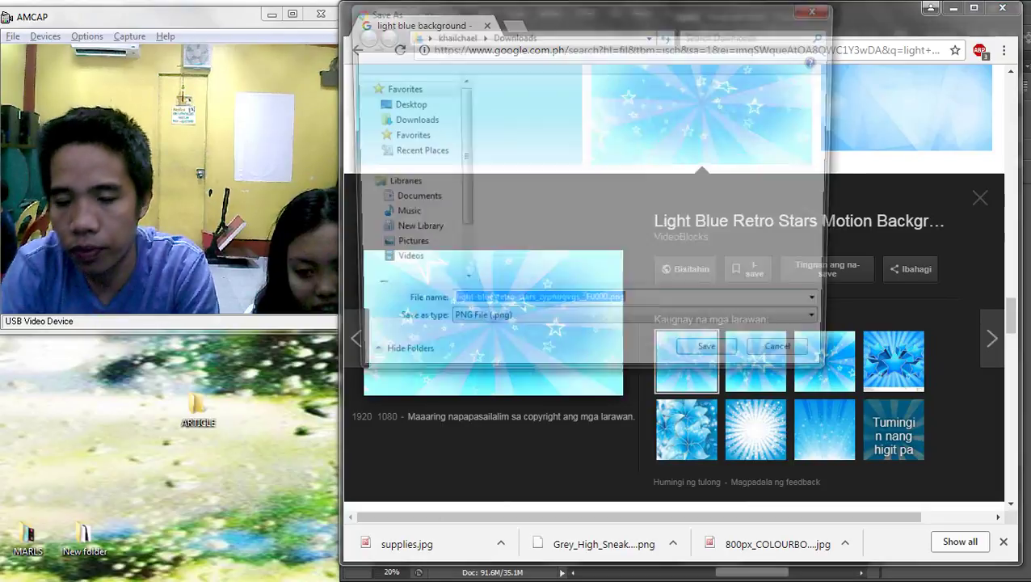
key("Return")
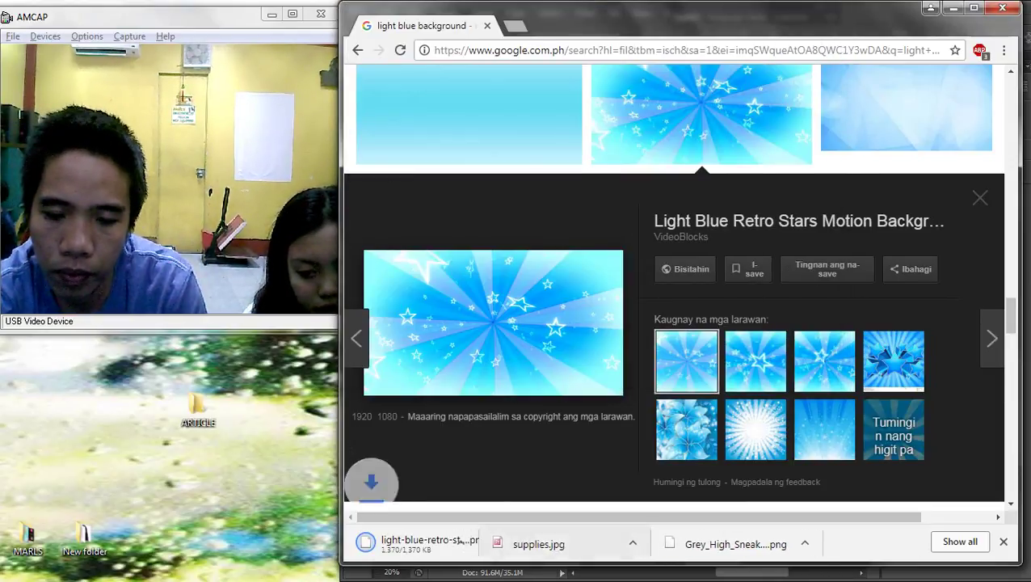
Switch to Photoshop and place the downloaded light-blue-retro-stars image in the Untitled-1 logo document
left_click(501, 543)
left_click_drag(434, 544, 646, 291)
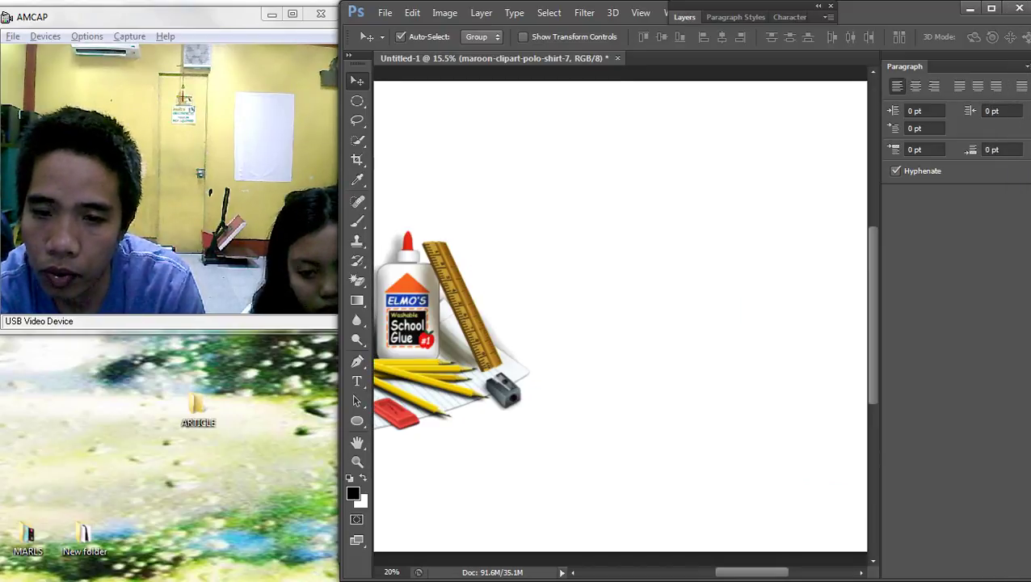
scroll(620, 316, "down", 4)
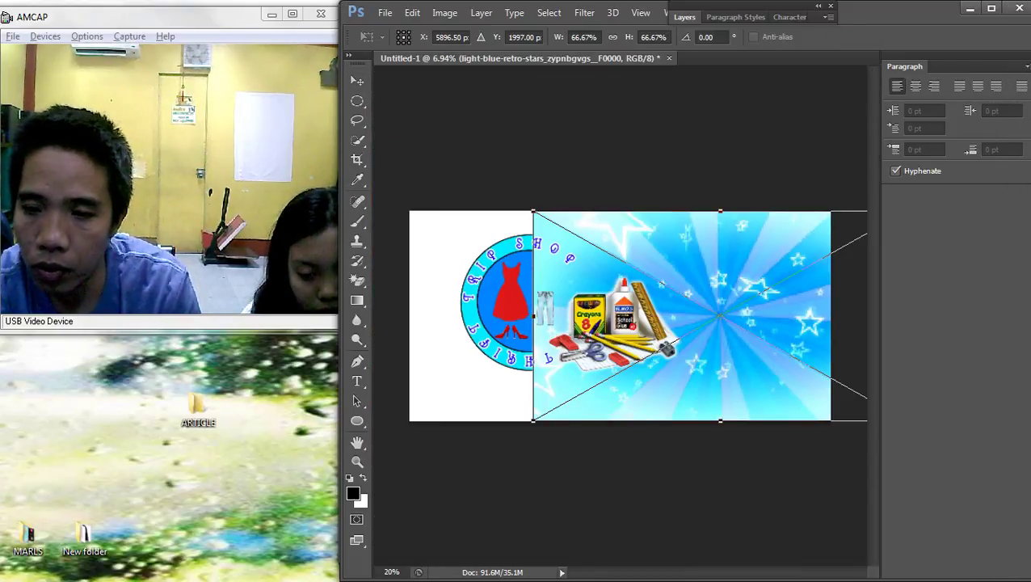
key("Return")
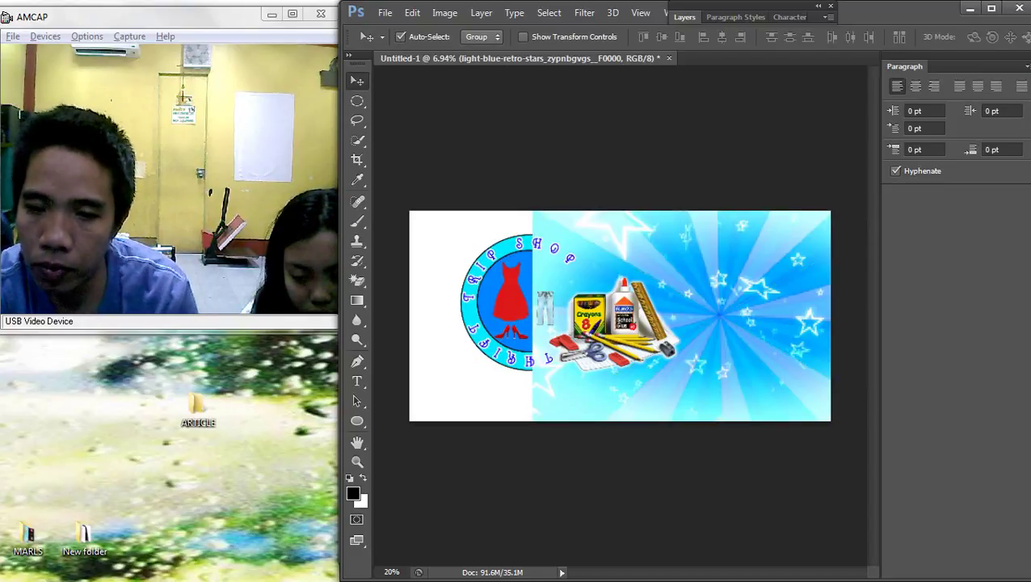
Scale the placed starburst image down to about 40% and position it beside the logo circle
scroll(727, 315, "up", 4)
scroll(727, 315, "down", 3)
key("ctrl+t")
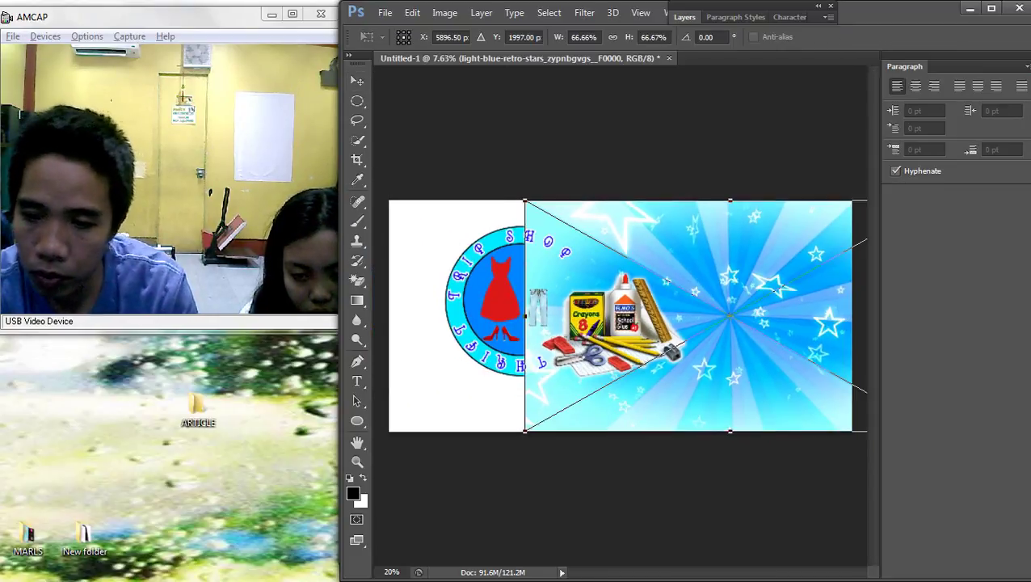
scroll(622, 317, "down", 1)
left_click_drag(856, 402, 735, 334)
left_click_drag(674, 252, 740, 266)
scroll(699, 293, "up", 4)
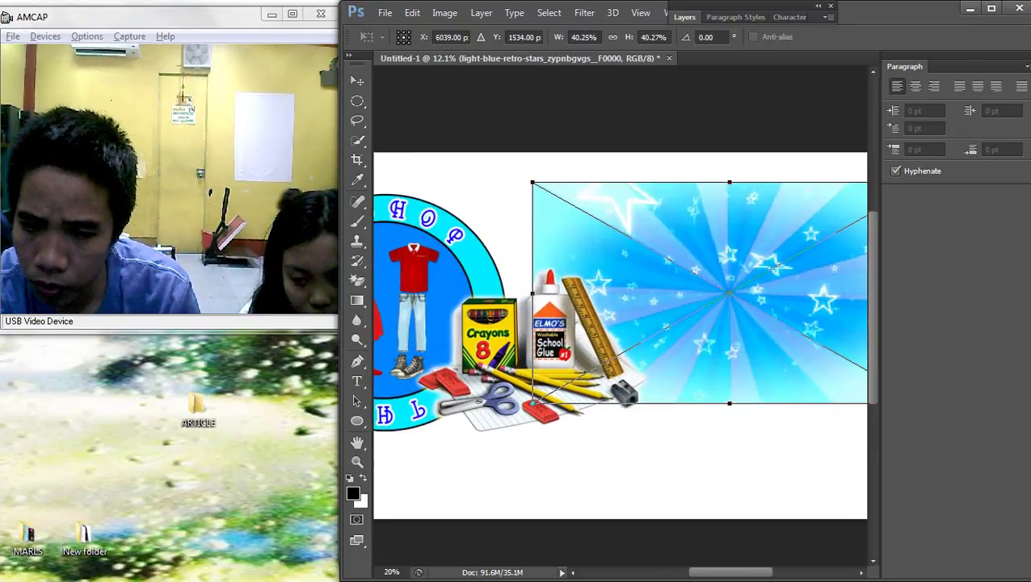
key("Return")
Draw a circular marquee selection about 5.8 in across and centre it on the starburst's rays
scroll(718, 263, "down", 2)
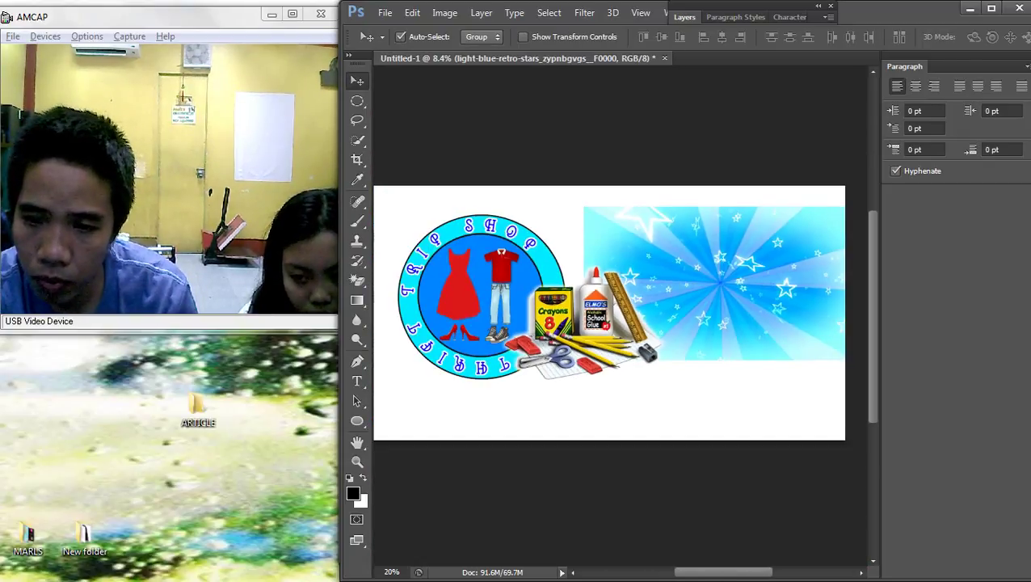
key("m")
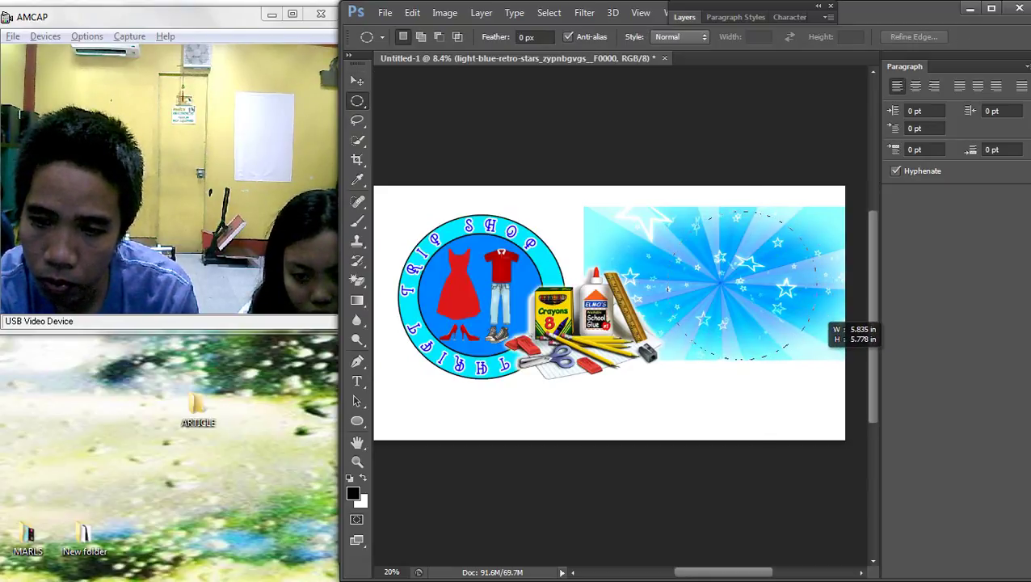
left_click_drag(819, 359, 818, 358)
left_click_drag(773, 305, 768, 305)
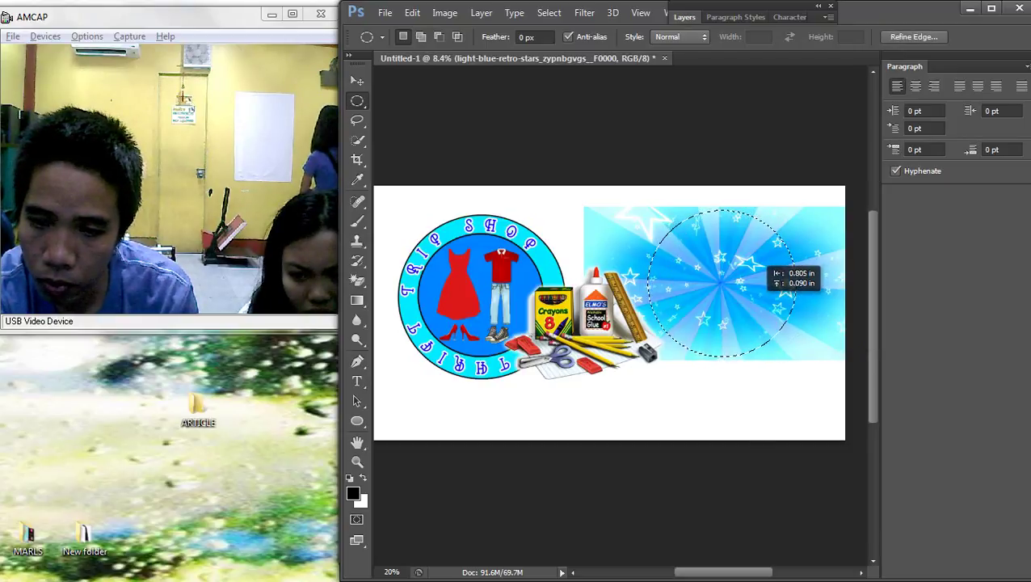
Rasterize the starburst smart object and cut the circular selection out of it onto its own layer
key("v")
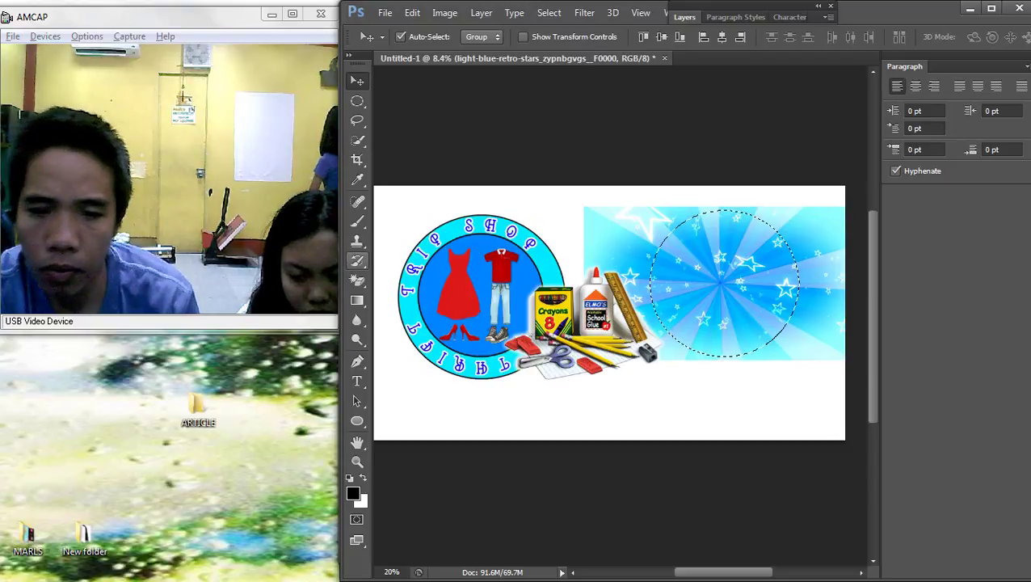
key("s")
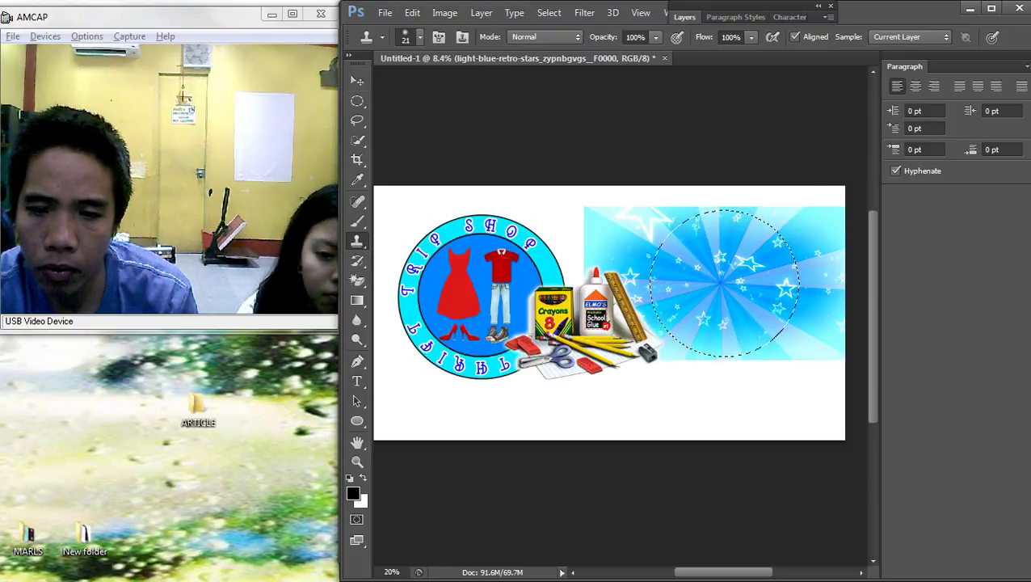
left_click(767, 306)
key("Return")
left_click(358, 281)
left_click(727, 283)
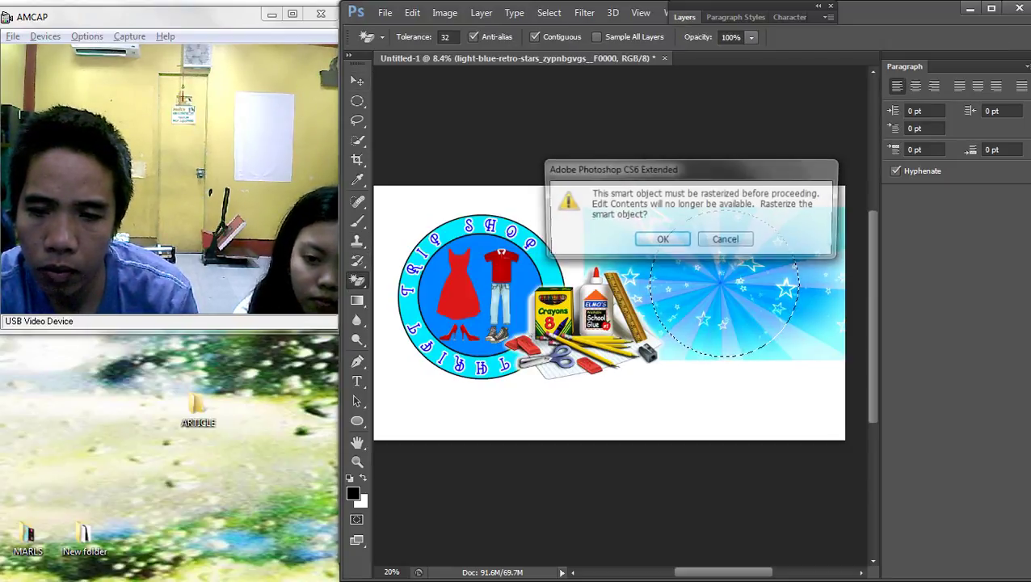
key("Return")
key("Delete")
key("ctrl+d")
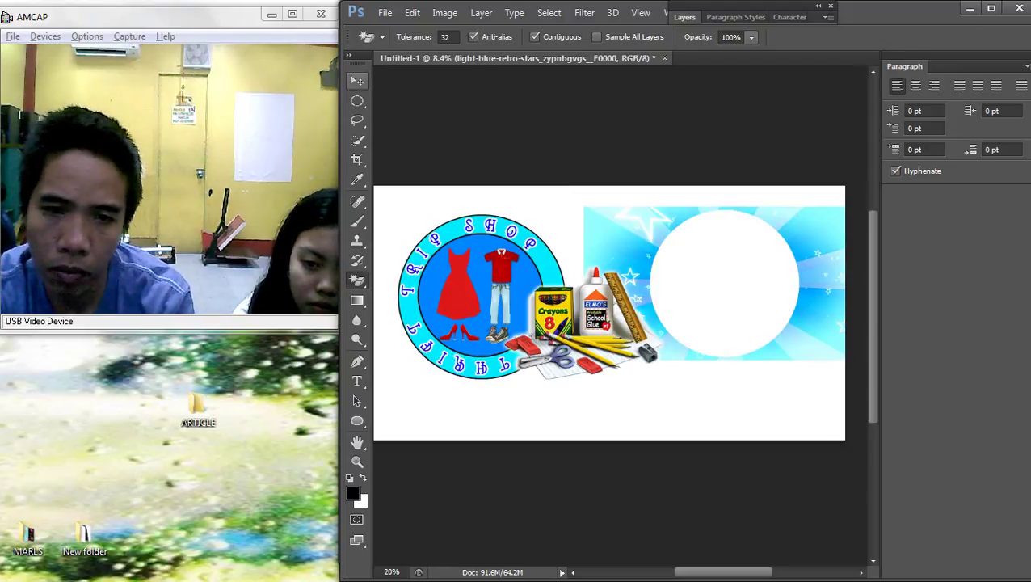
Delete the rectangular remainder of the starburst image, keeping only the cut-out circle
key("v")
key("Delete")
key("ctrl+z")
Move the starburst circle onto the centre of the Thrift Trip Shop logo
scroll(651, 315, "up", 4)
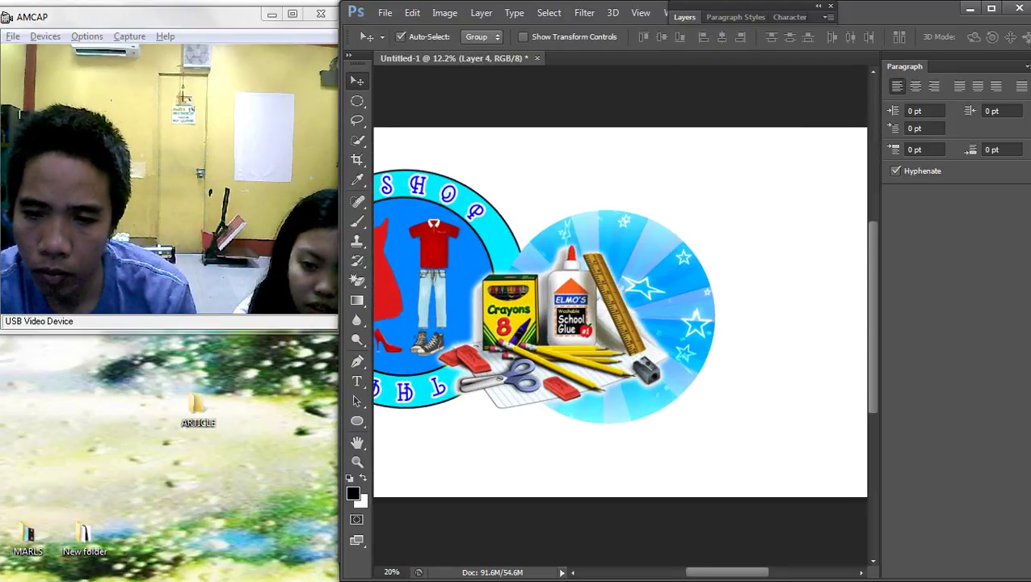
scroll(695, 299, "left", 3)
left_click_drag(737, 269, 525, 221)
left_click_drag(579, 233, 581, 258)
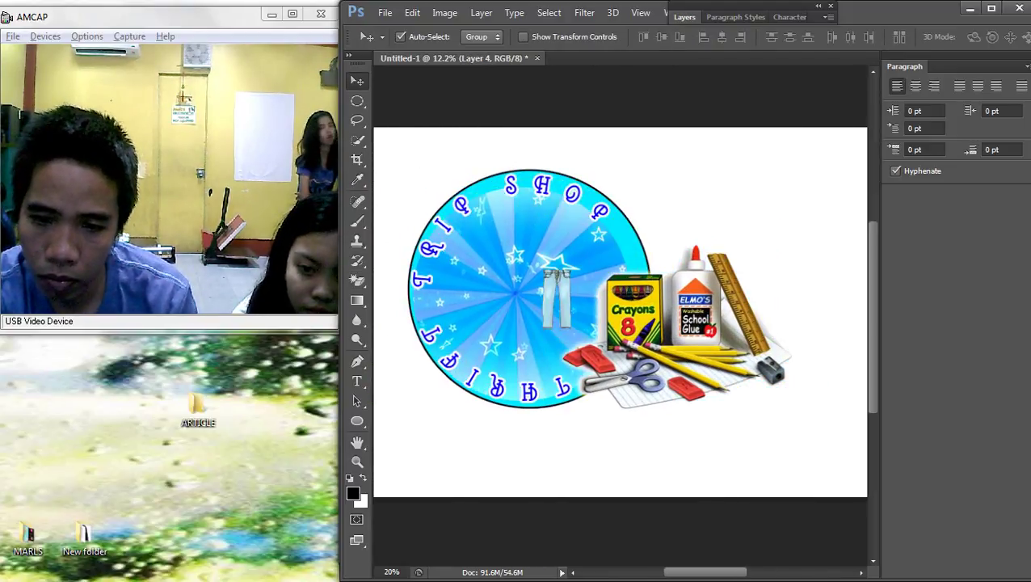
Scale down and reposition the starburst circle so it fills the logo's inner ring
key("ctrl+t")
scroll(619, 319, "down", 1)
left_click_drag(626, 386, 578, 339)
left_click_drag(496, 267, 525, 247)
left_click_drag(601, 350, 617, 366)
key("Return")
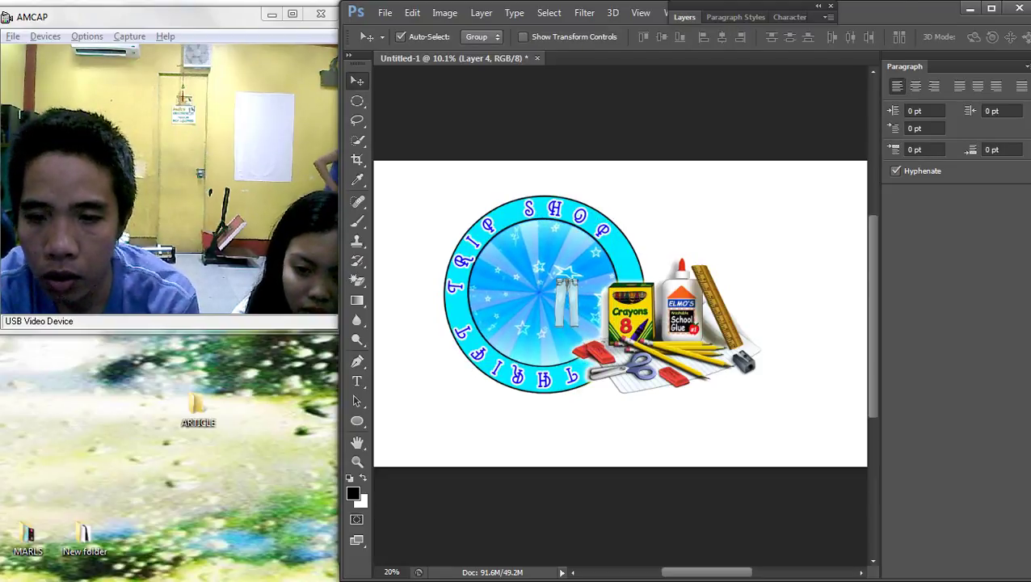
scroll(592, 244, "up", 5)
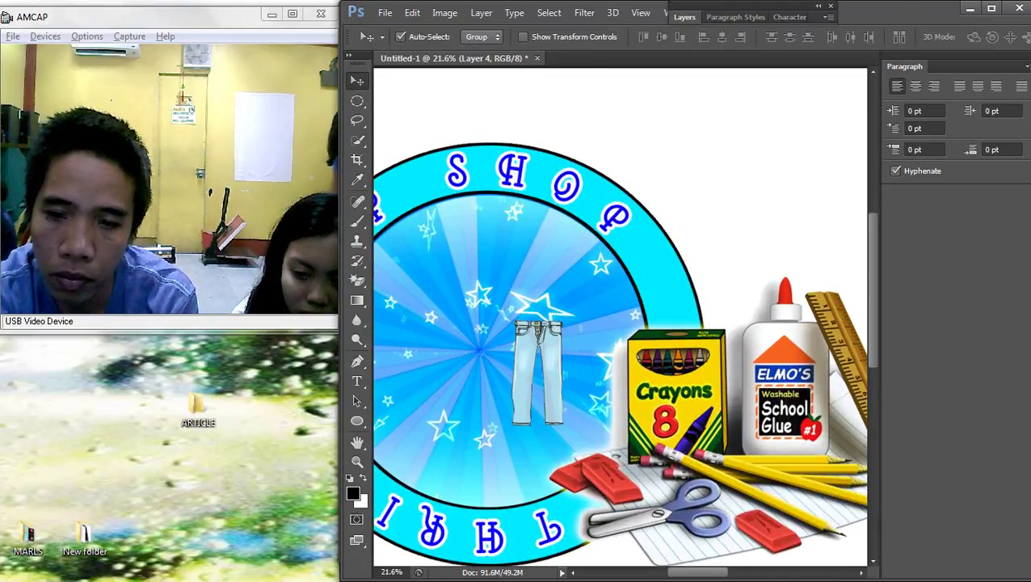
right_click(605, 246)
left_click(646, 255)
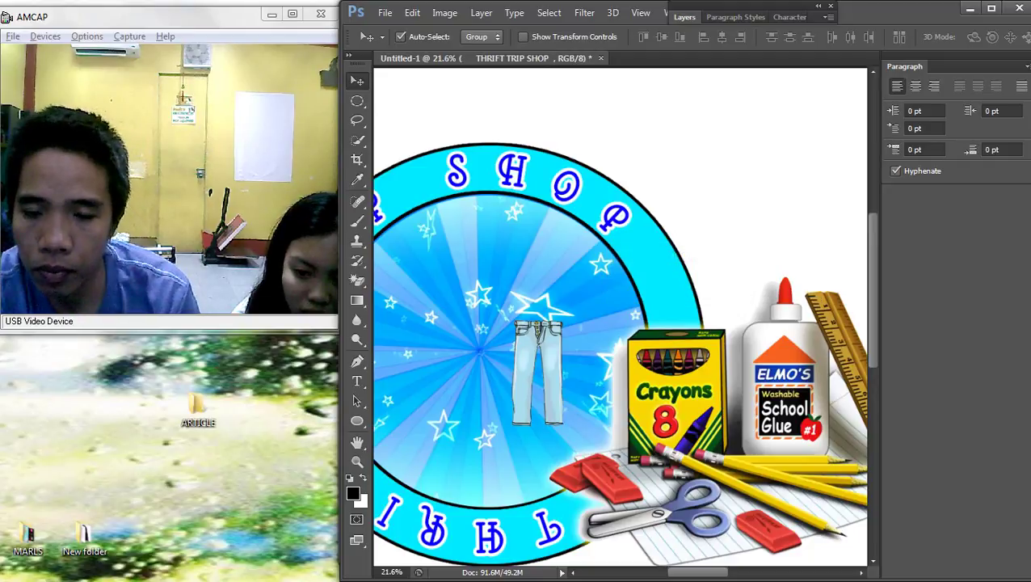
scroll(611, 254, "up", 4)
right_click(622, 257)
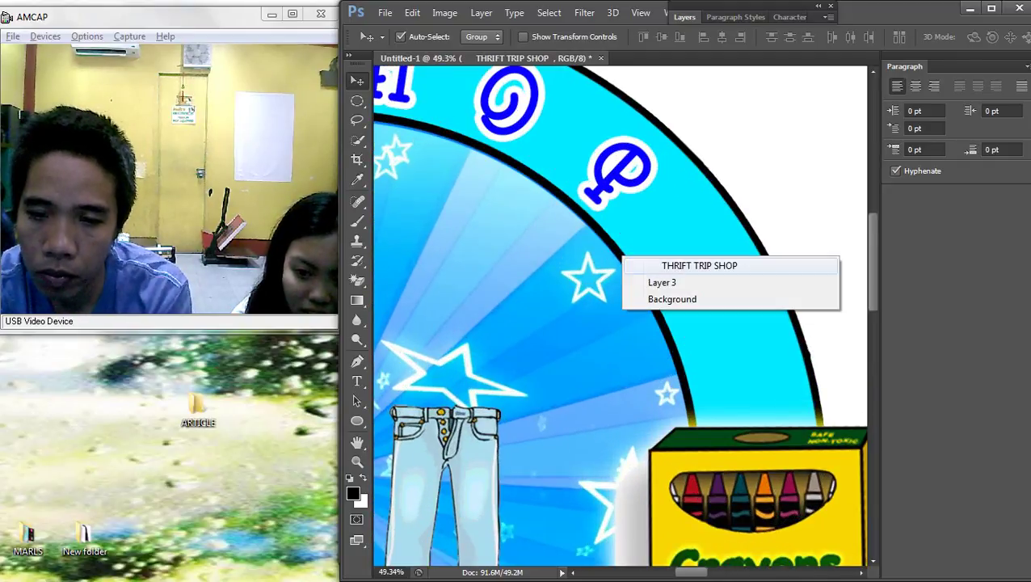
left_click(672, 299)
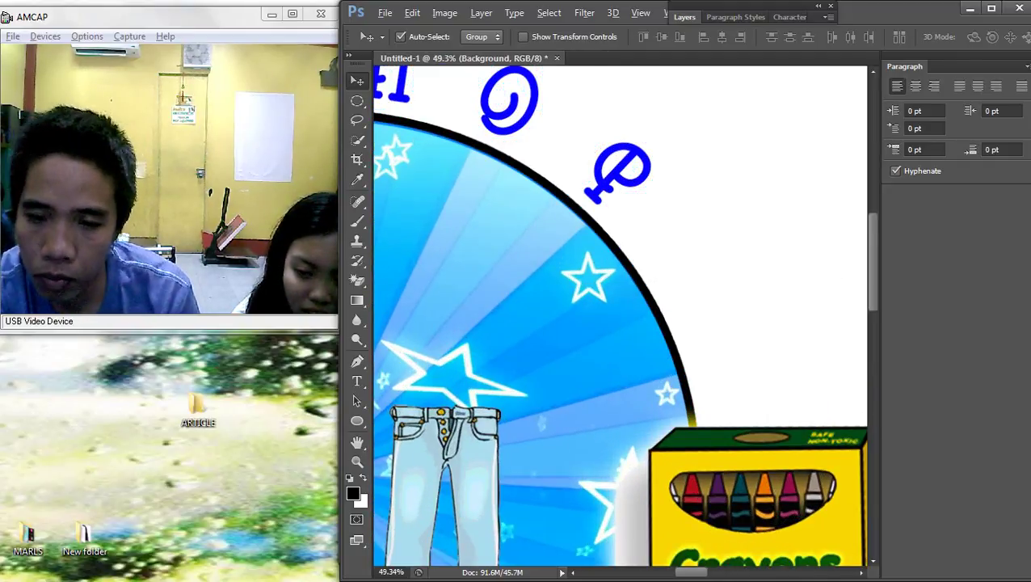
key("ctrl+z")
scroll(639, 284, "left", 1)
right_click(639, 284)
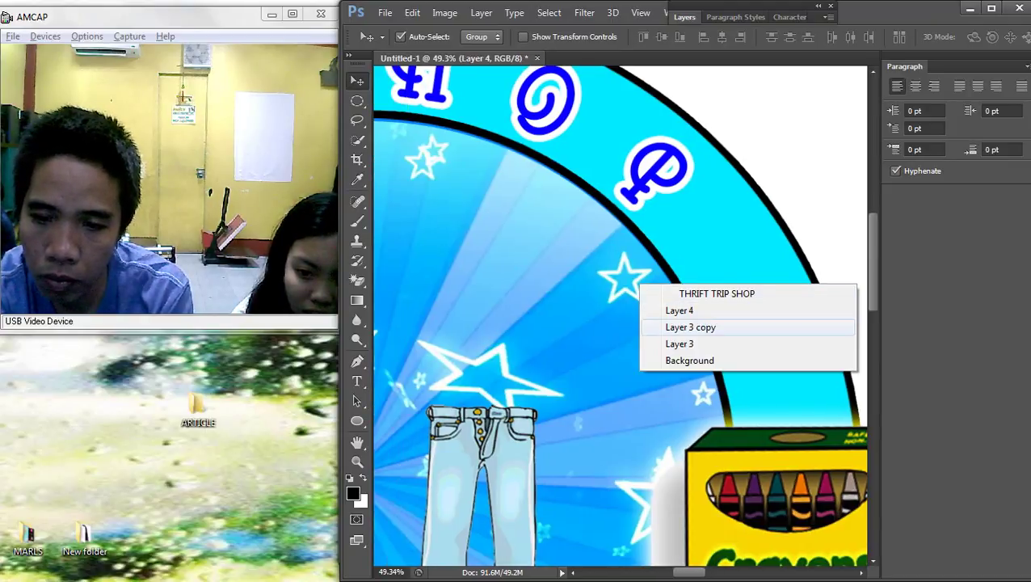
left_click(655, 315)
key("Delete")
key("ctrl+z")
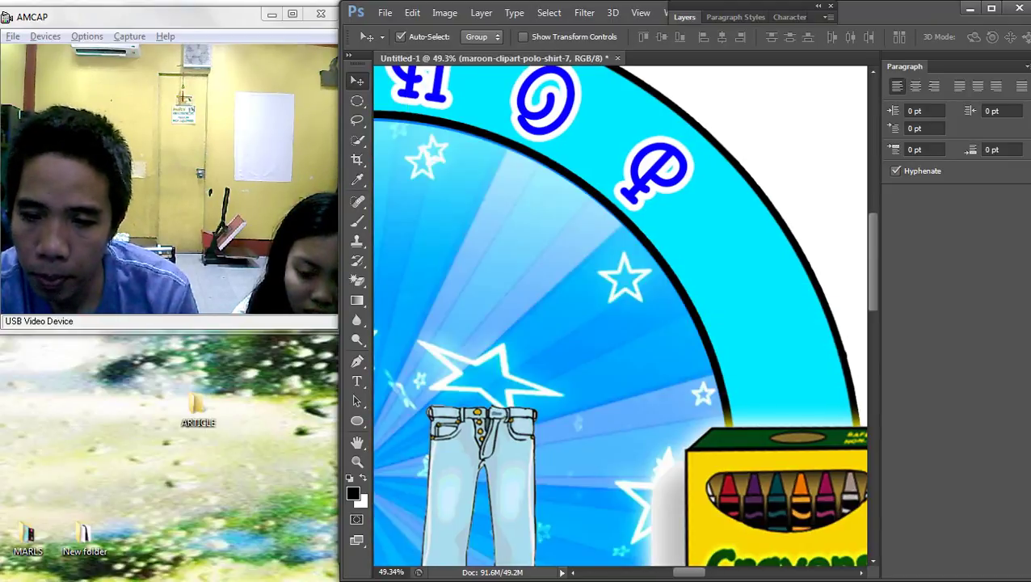
right_click(655, 316)
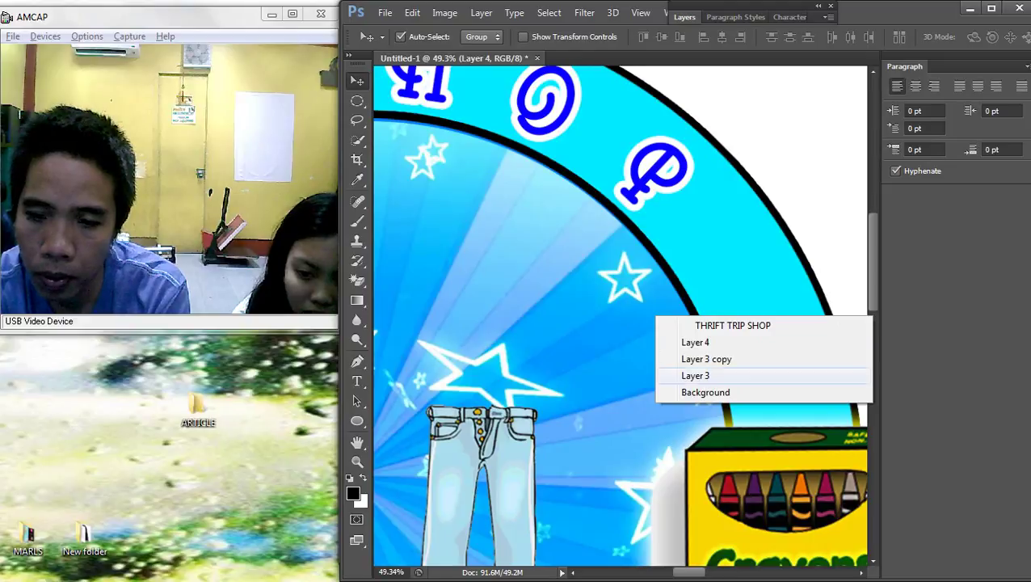
left_click(696, 376)
key("Delete")
key("ctrl+z")
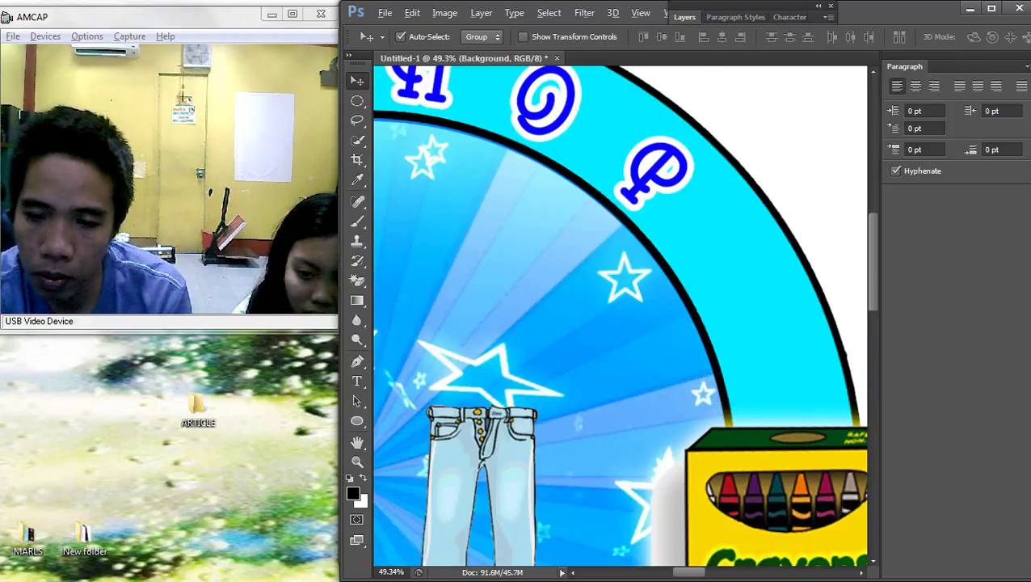
right_click(669, 309)
left_click(705, 337)
key("Delete")
key("ctrl+z")
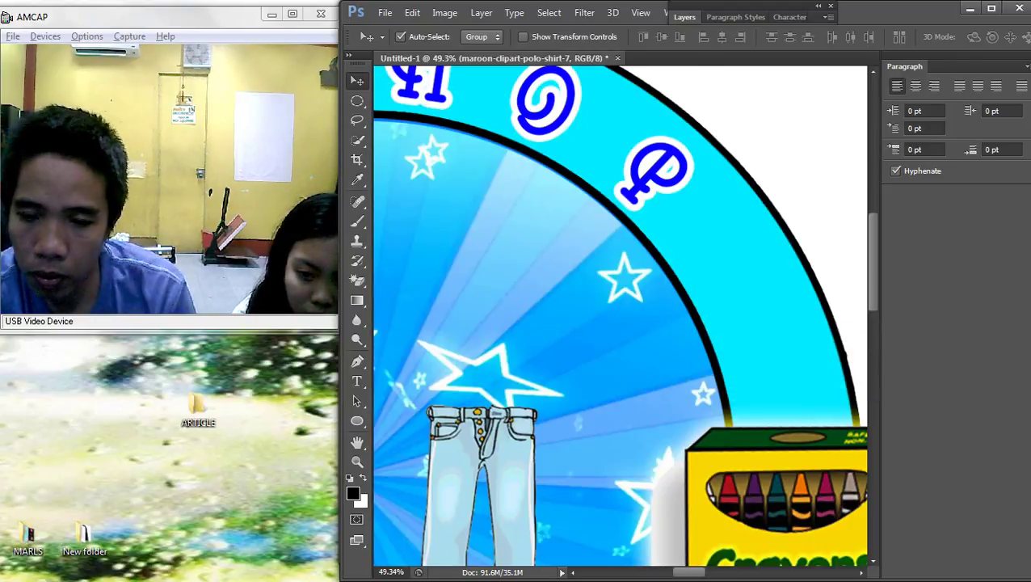
Delete the inner circle with the black outline (Layer 3 copy) from behind the starburst
right_click(664, 332)
left_click(702, 375)
key("Delete")
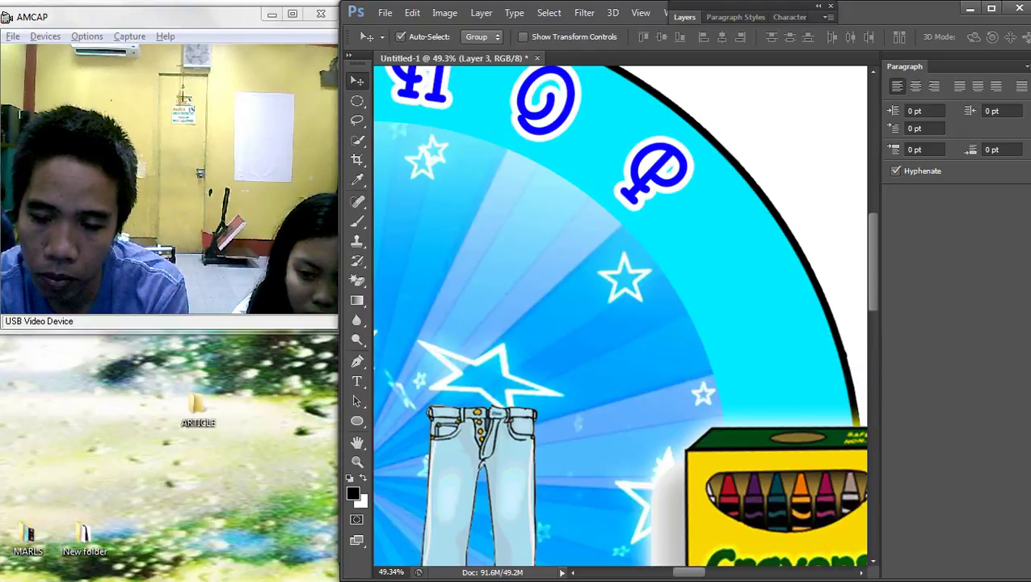
scroll(667, 288, "down", 4)
scroll(667, 277, "down", 3)
scroll(664, 277, "up", 3)
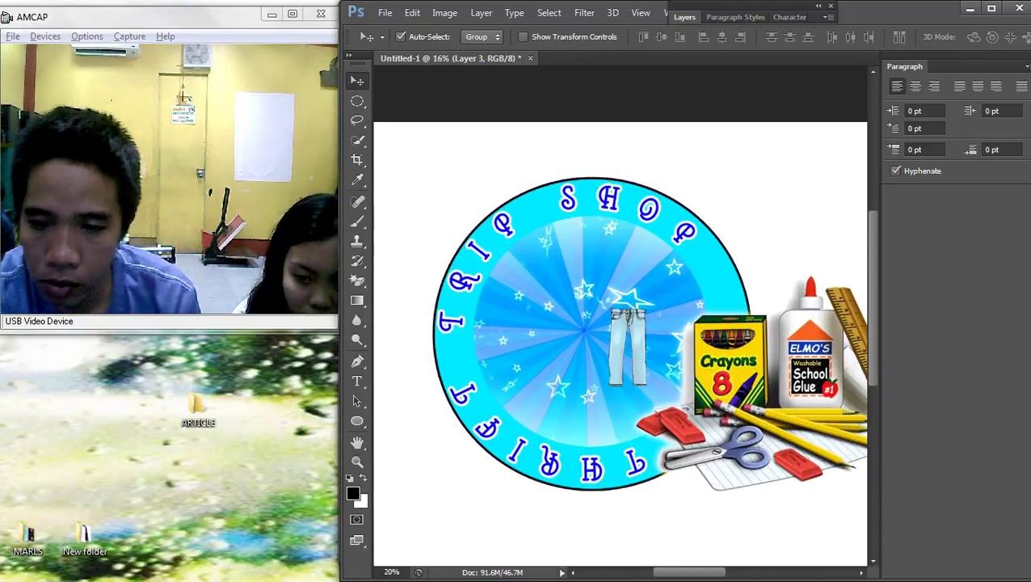
Add a black 27 px outside stroke to the starburst circle (Layer 4)
right_click(627, 254)
left_click(679, 268)
right_click(549, 265)
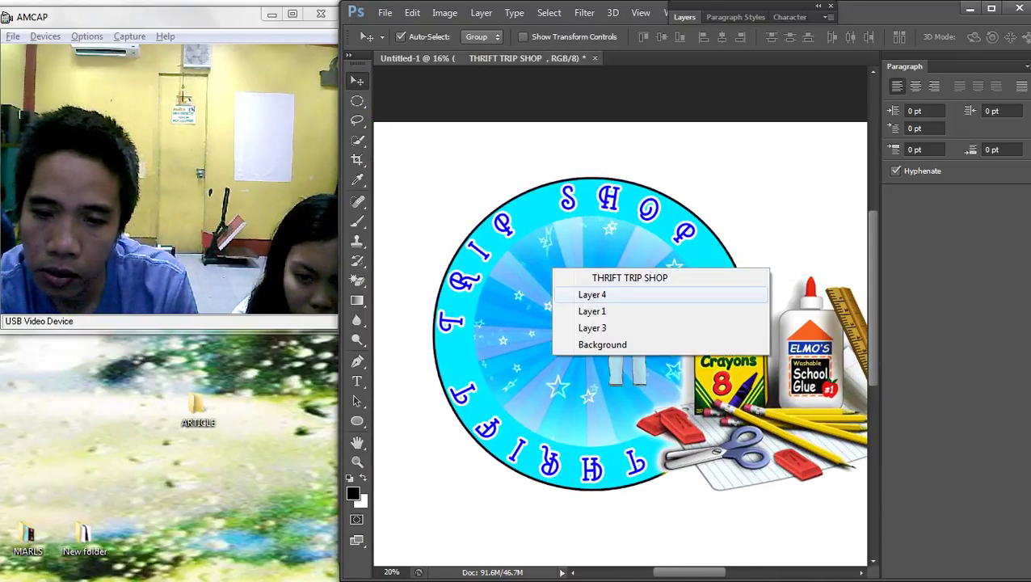
left_click(591, 294)
key("F7")
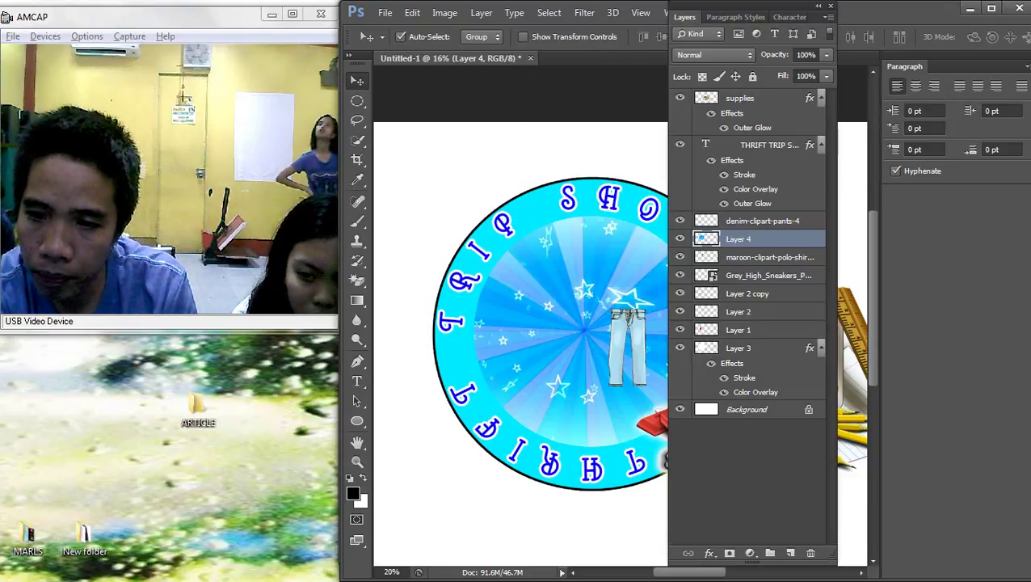
double_click(774, 239)
left_click(636, 193)
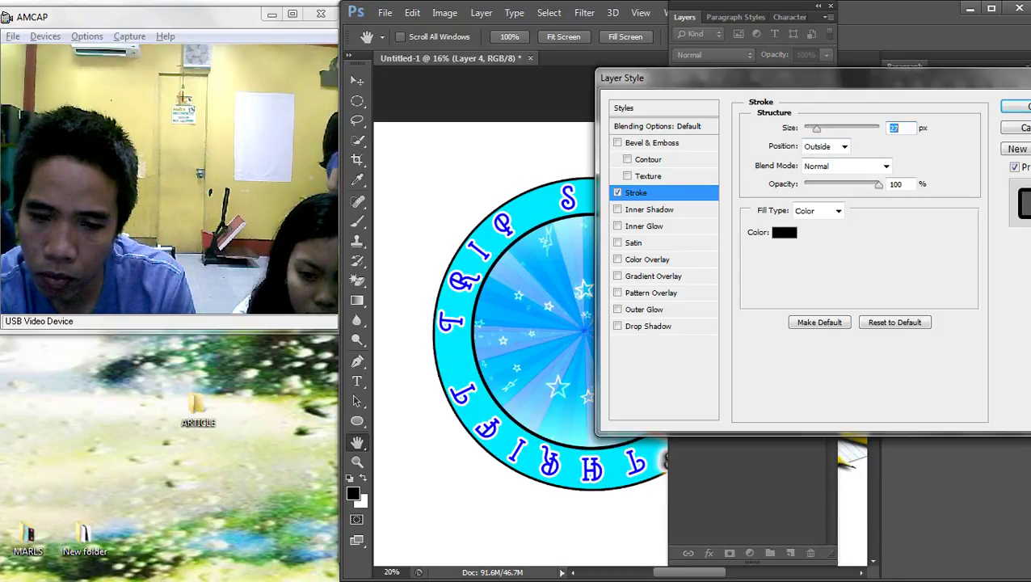
key("Return")
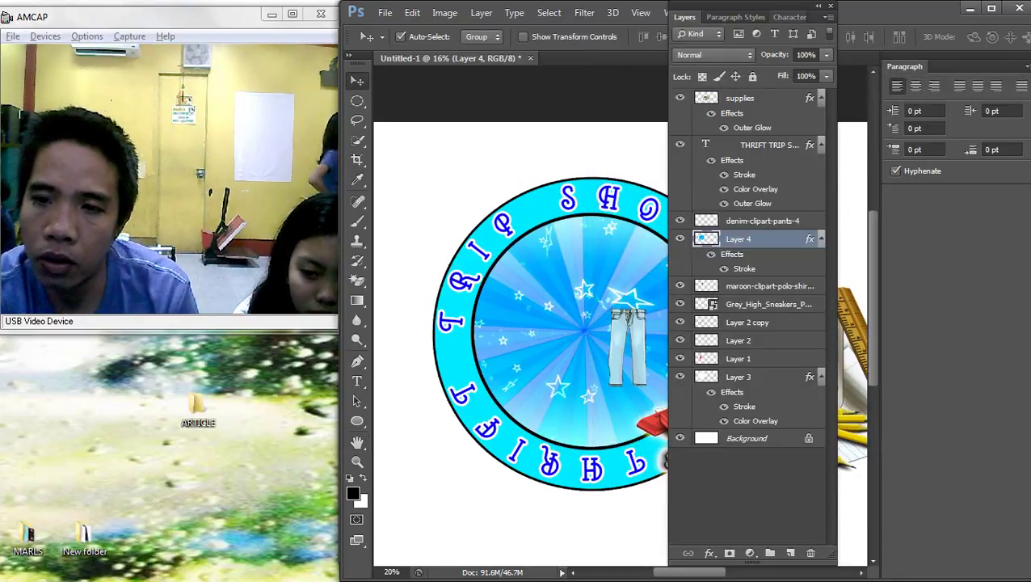
Send the starburst circle (Layer 4) to the back of the layer stack
scroll(597, 255, "up", 3)
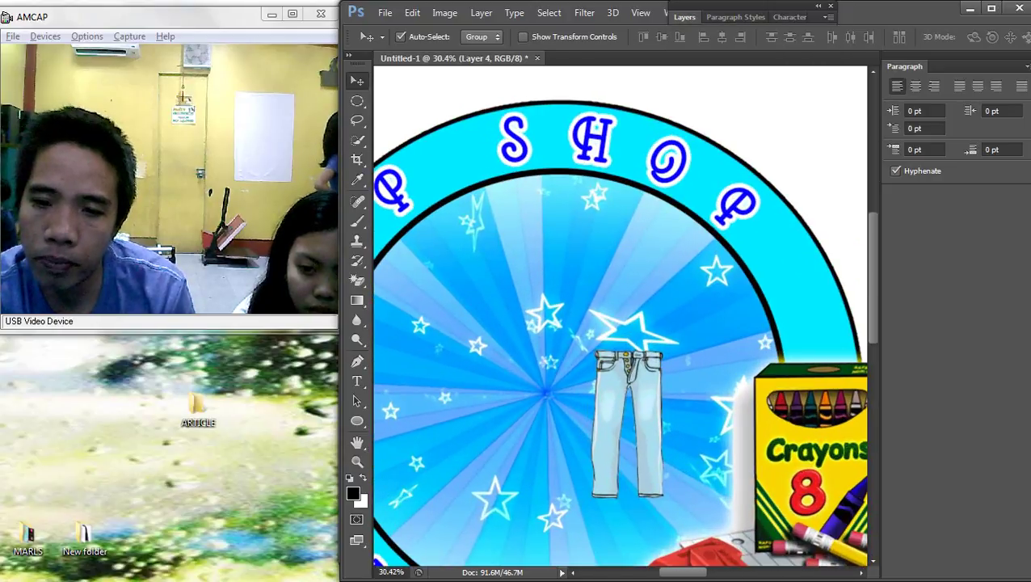
right_click(576, 248)
left_click(614, 252)
right_click(593, 257)
left_click(630, 299)
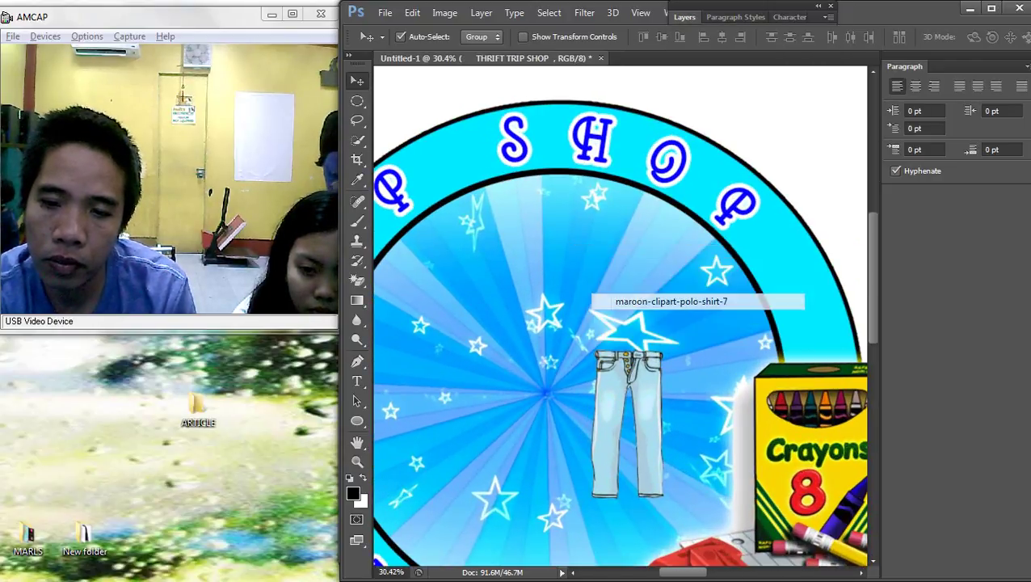
left_click(481, 13)
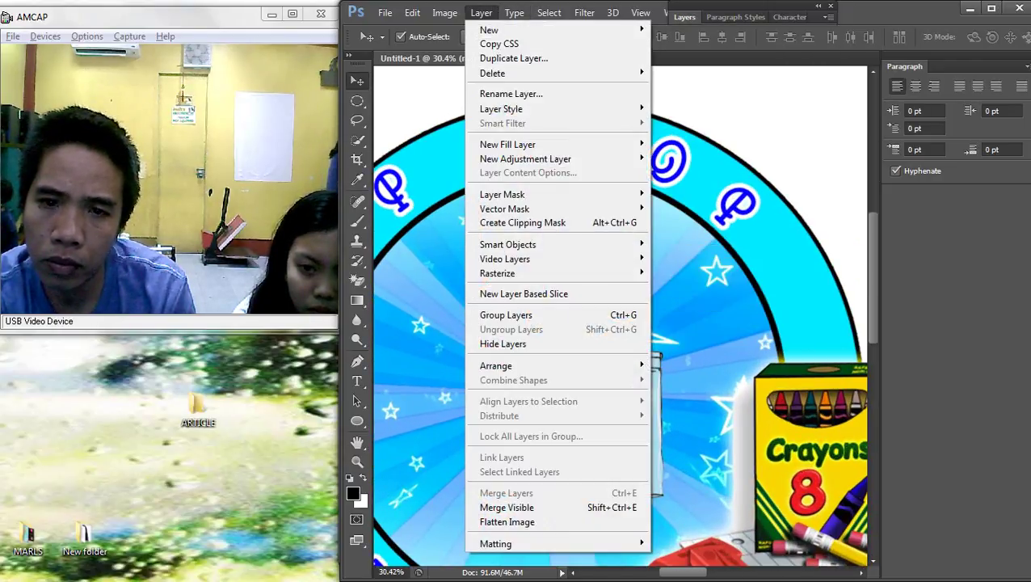
right_click(673, 302)
left_click(693, 328)
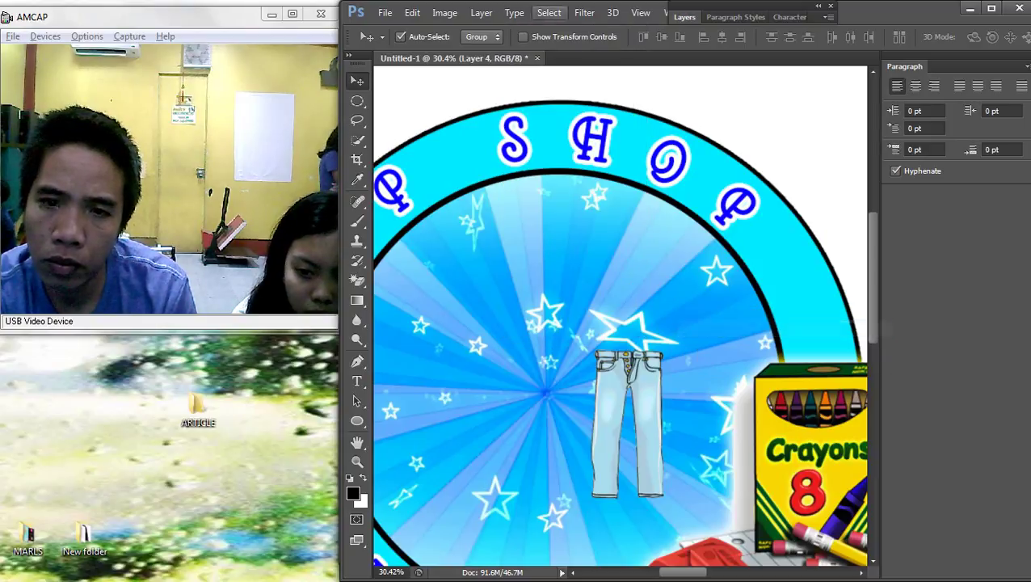
left_click(514, 13)
mouse_move(480, 13)
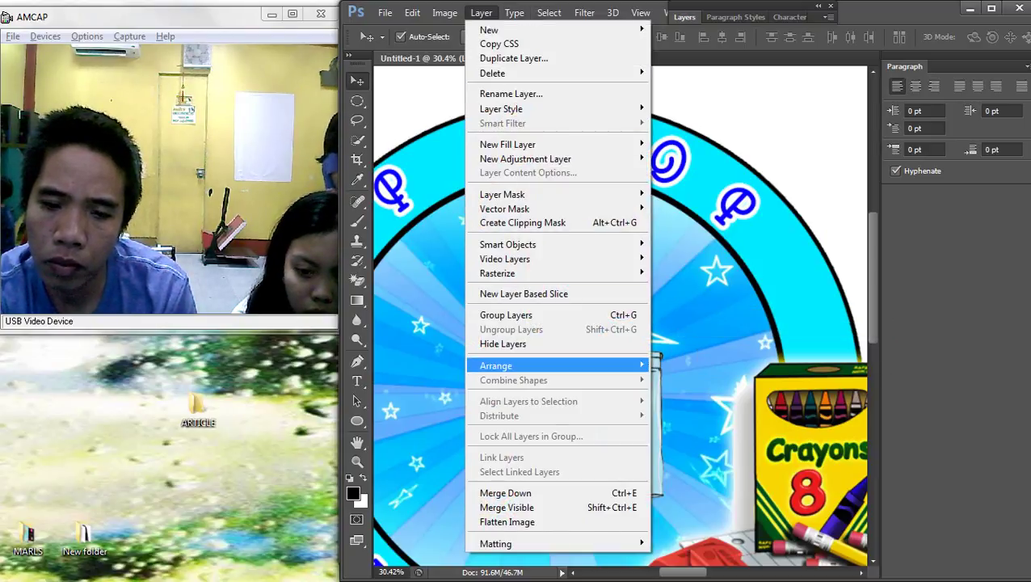
mouse_move(653, 354)
left_click(688, 408)
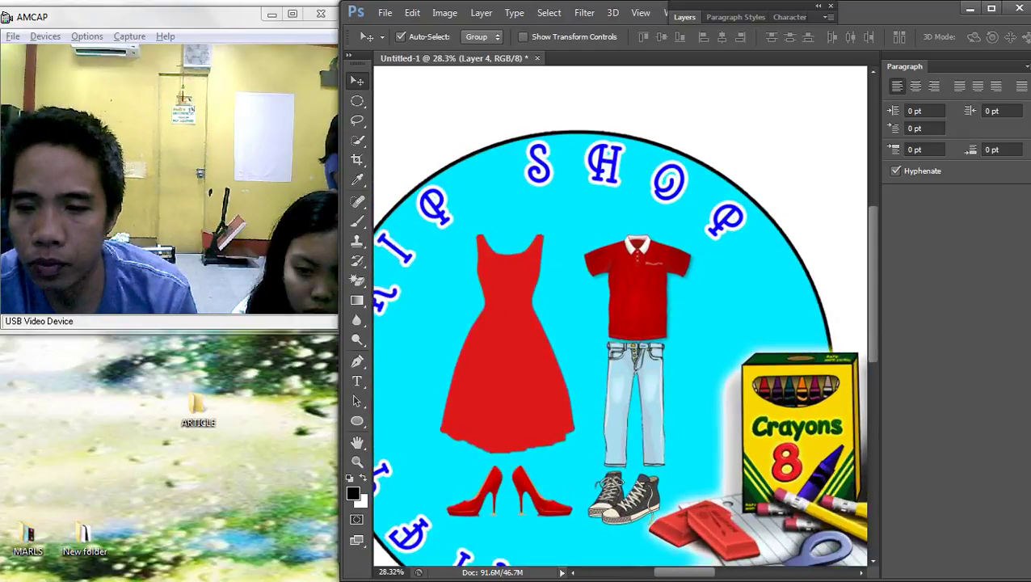
Send the outer cyan circle (Layer 3) to the back, behind the starburst circle
right_click(715, 256)
left_click(759, 283)
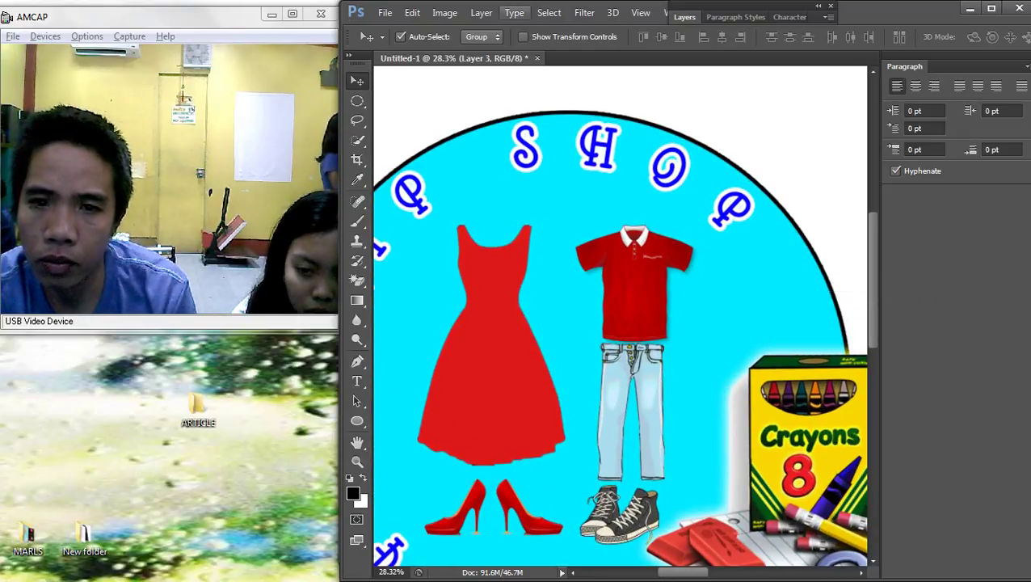
left_click(481, 12)
mouse_move(496, 365)
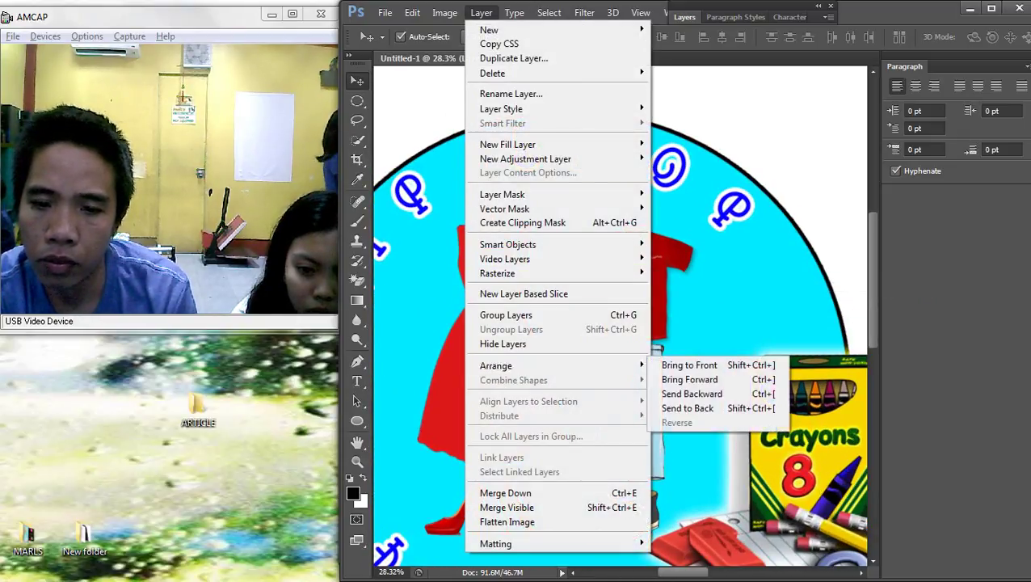
left_click(687, 409)
scroll(658, 355, "down", 3)
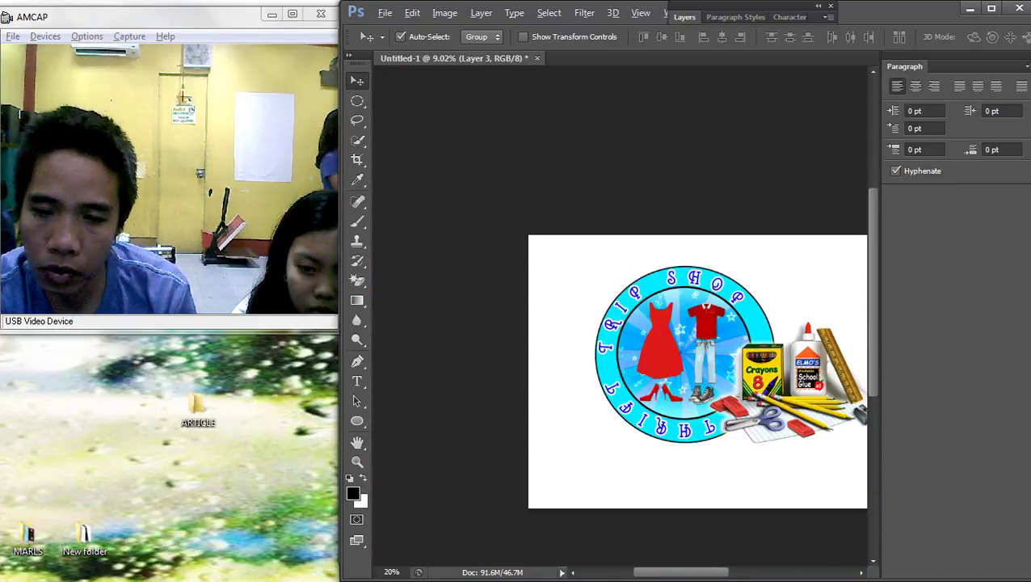
Nudge the circular THRIFT TRIP SHOP text slightly to the right
scroll(658, 374, "up", 2)
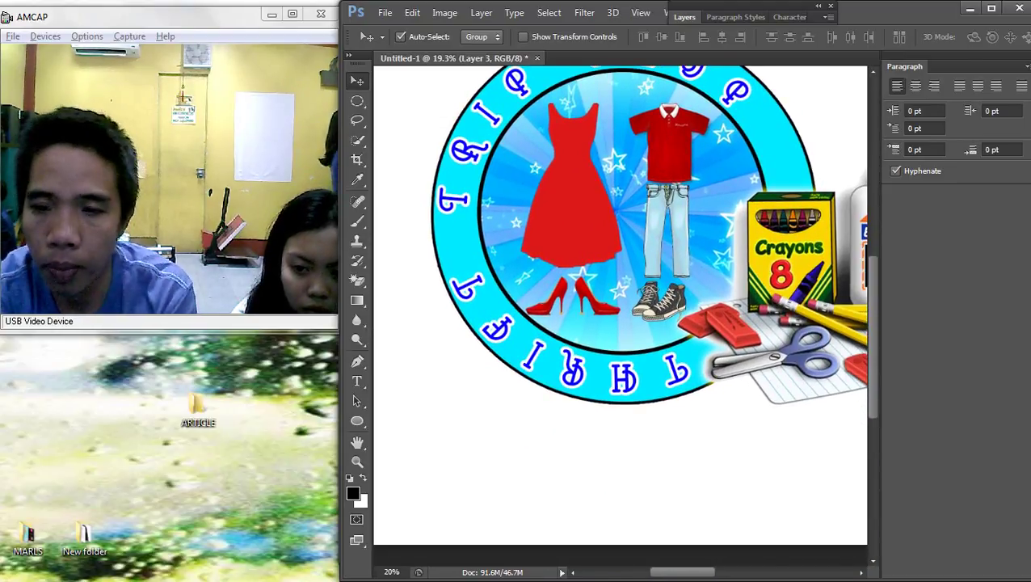
right_click(720, 174)
left_click(759, 197)
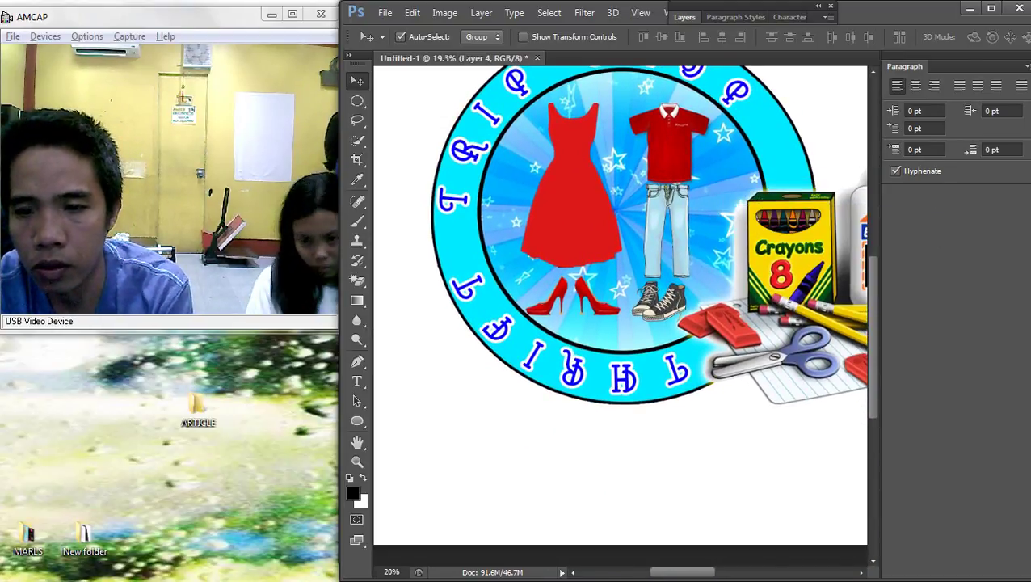
scroll(571, 311, "up", 2)
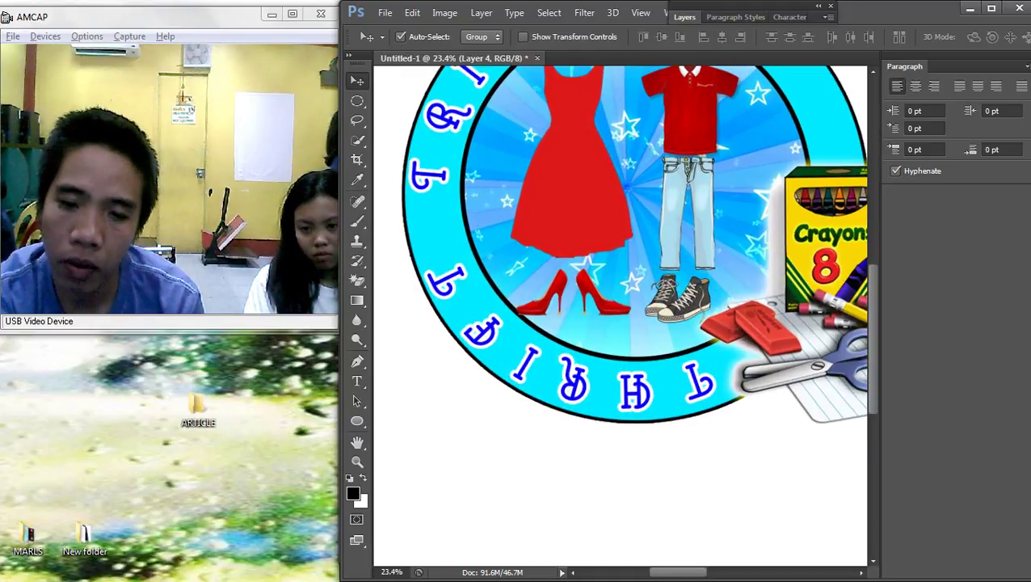
right_click(589, 284)
left_click(639, 295)
key("Right")
key("Right")
key("Right")
key("Right")
key("Right")
key("Right")
key("Right")
key("Right")
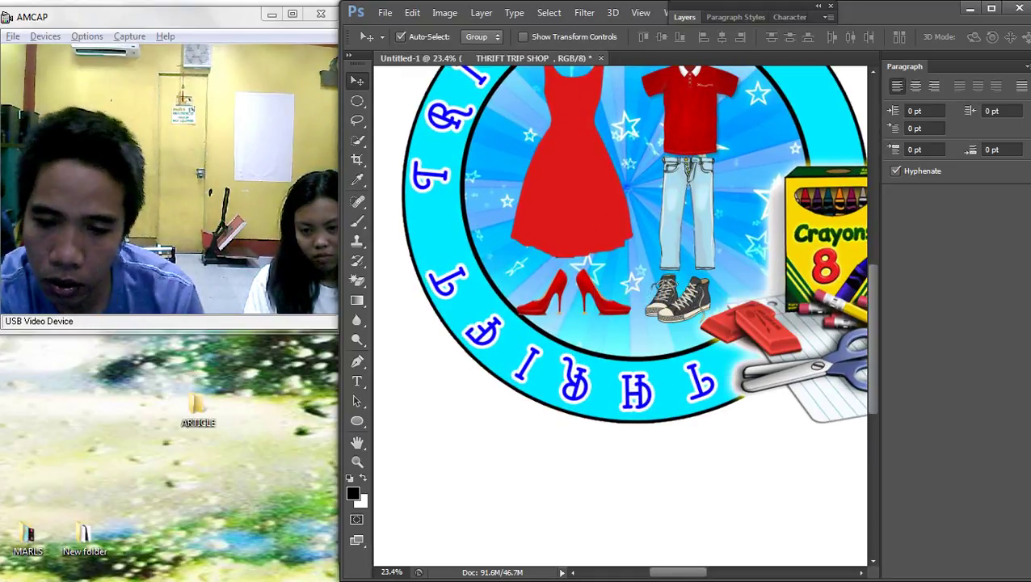
Move the left red high-heeled shoe (Layer 2) closer to the right shoe beneath the dress
scroll(578, 324, "up", 3)
right_click(612, 270)
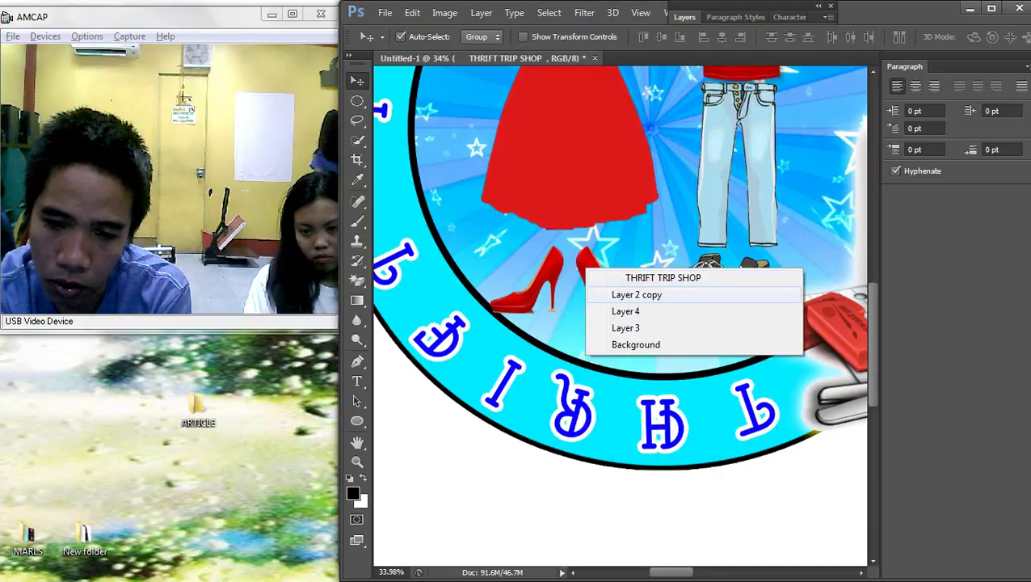
left_click(638, 294)
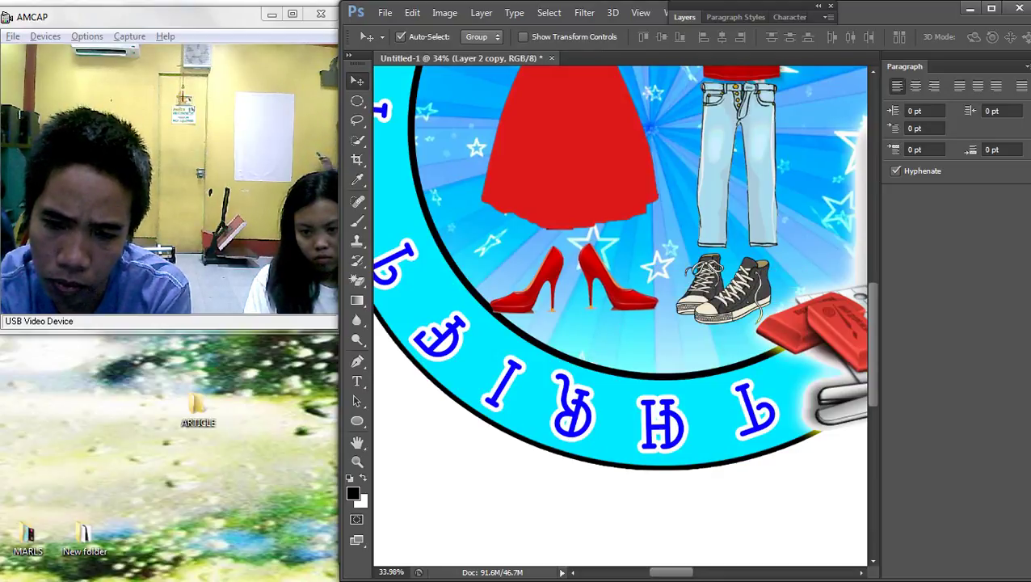
right_click(546, 262)
left_click(579, 291)
key("Right")
key("Right")
key("Right")
key("Right")
key("Right")
key("Right")
key("Right")
key("Right")
key("Right")
key("Right")
key("Right")
key("Right")
key("Right")
key("Right")
key("Right")
key("Right")
key("Right")
key("Right")
key("Right")
key("Right")
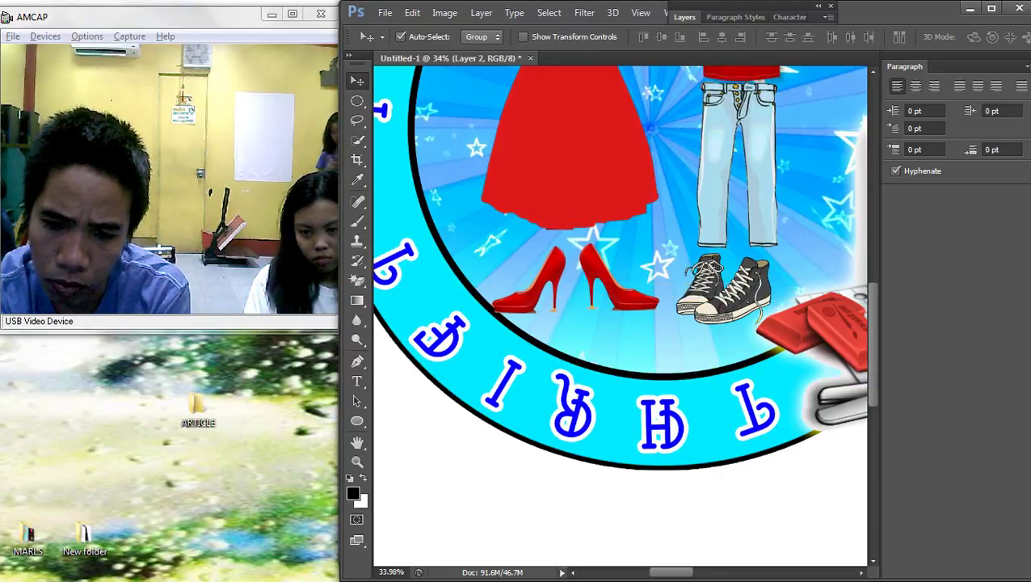
left_click_drag(538, 279, 542, 279)
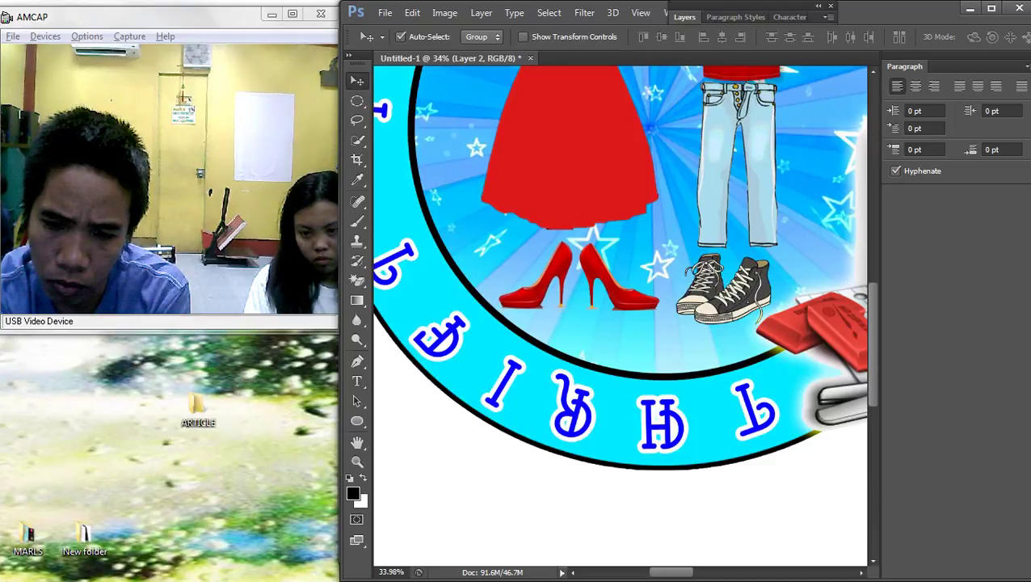
Nudge the red dress (Layer 1) to the right so it lines up above the red shoes
right_click(556, 179)
left_click(622, 192)
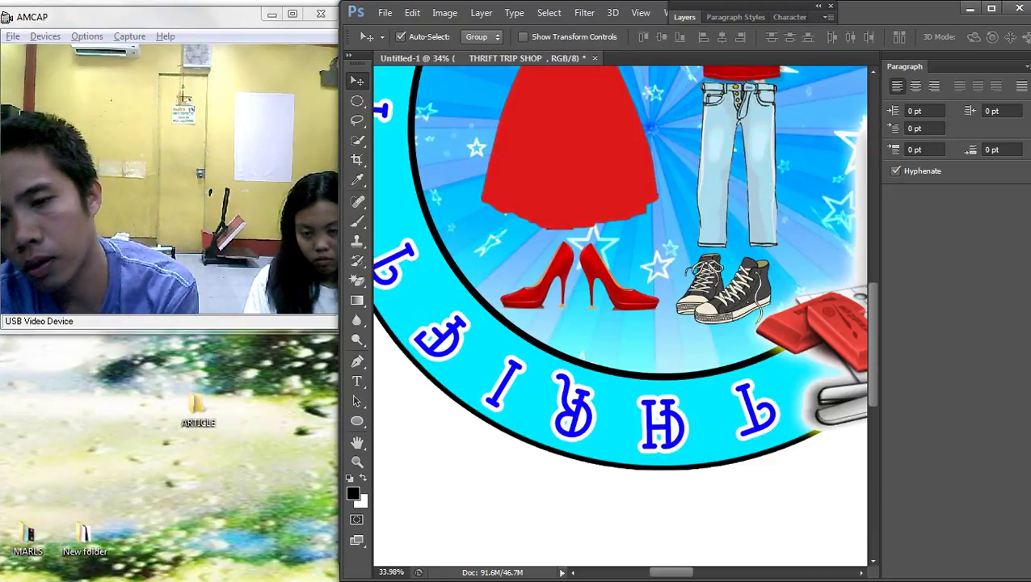
right_click(549, 165)
left_click(594, 192)
scroll(592, 311, "down", 6)
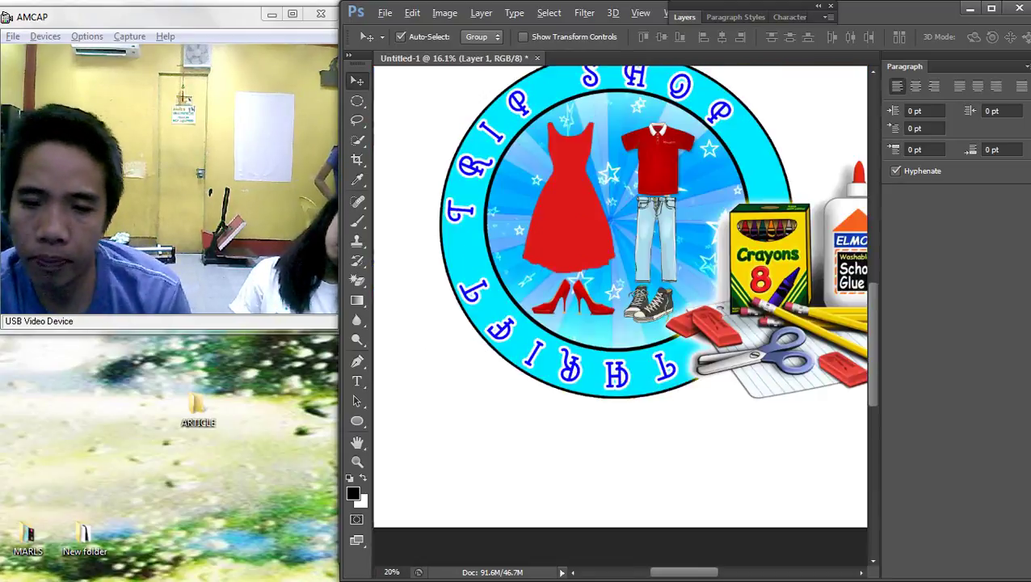
scroll(558, 311, "up", 3)
right_click(467, 265)
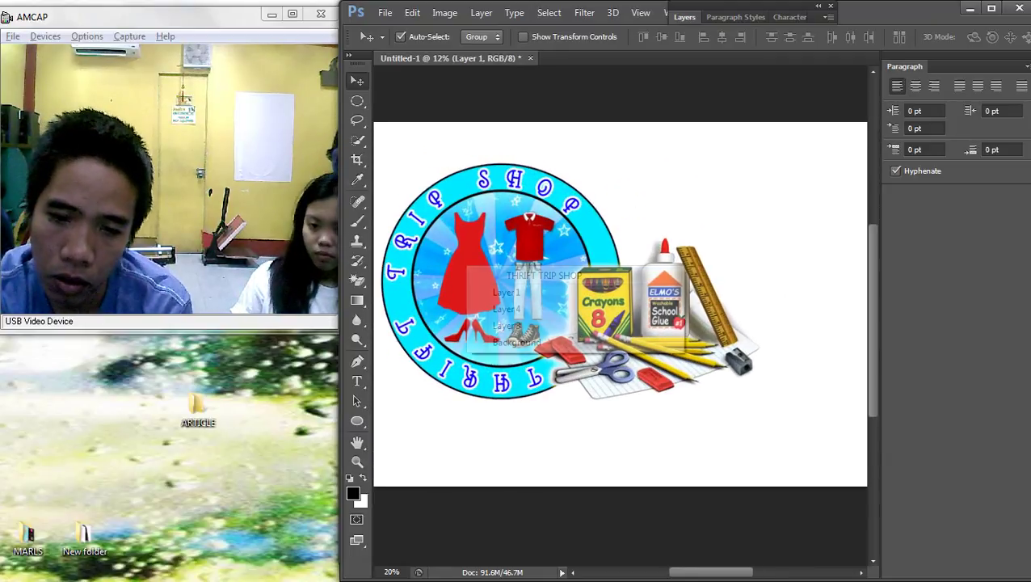
left_click(506, 291)
key("shift+Right")
key("shift+Right")
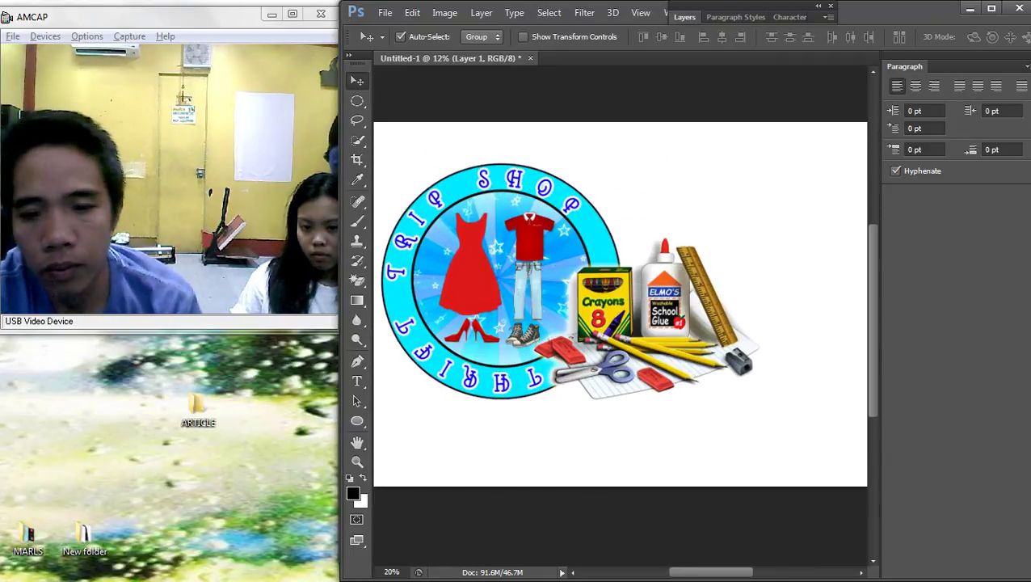
Nudge the starburst circle (Layer 4) slightly left and down to centre it inside the cyan ring
scroll(581, 279, "down", 3)
scroll(581, 279, "up", 4)
right_click(575, 252)
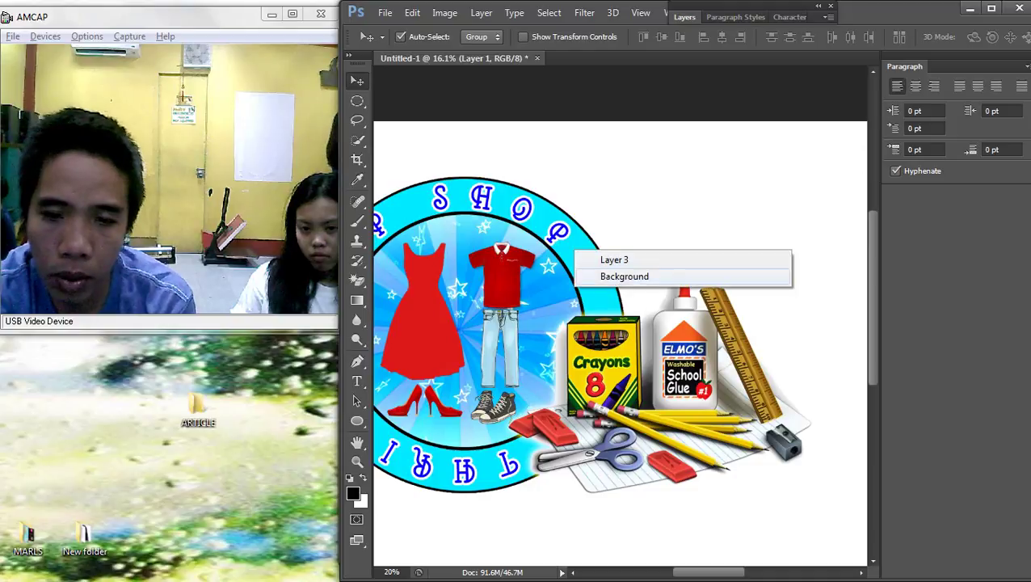
left_click(551, 274)
scroll(551, 275, "up", 4)
scroll(551, 274, "down", 7)
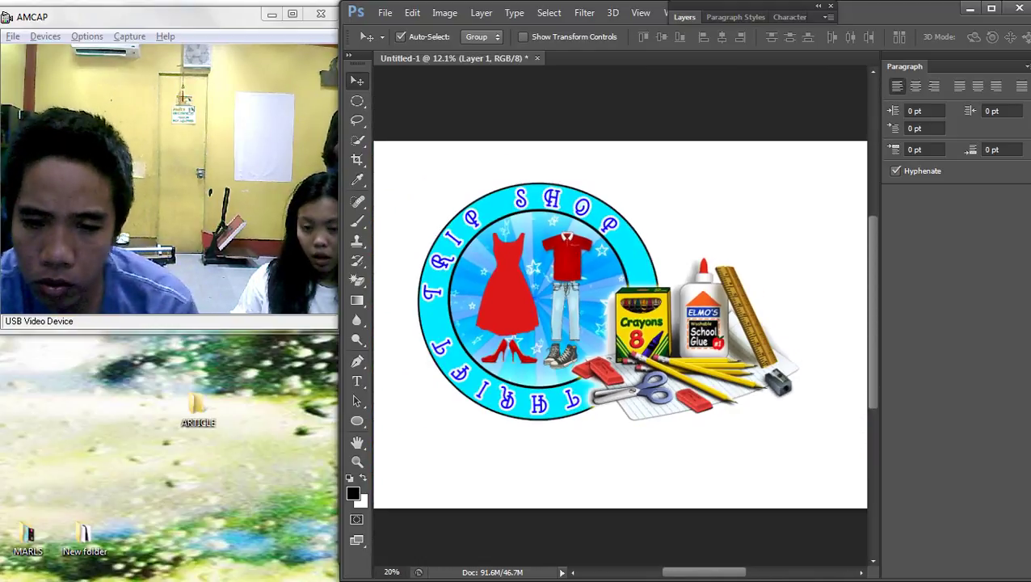
scroll(551, 270, "up", 4)
scroll(561, 255, "up", 1)
right_click(716, 270)
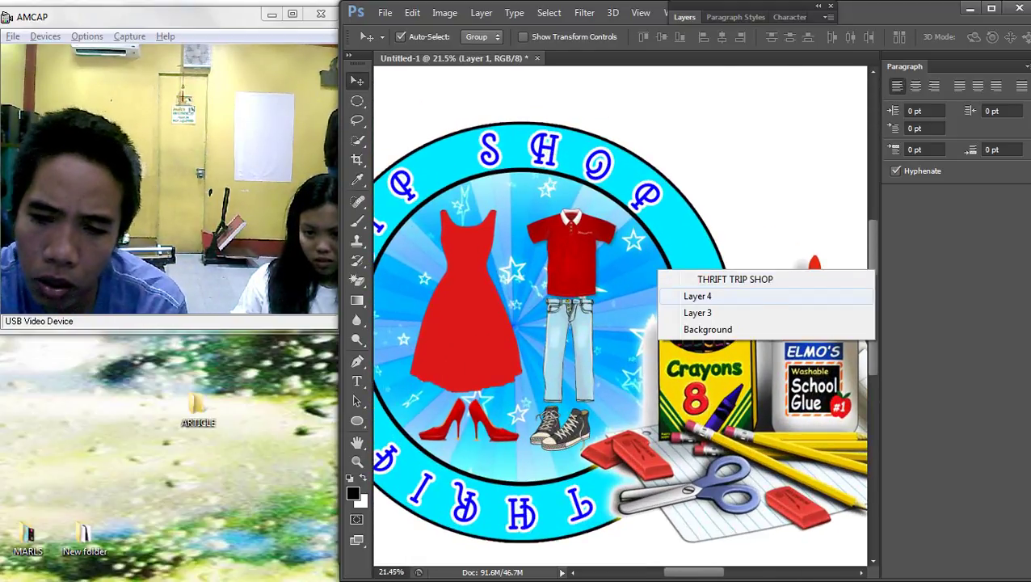
left_click(760, 295)
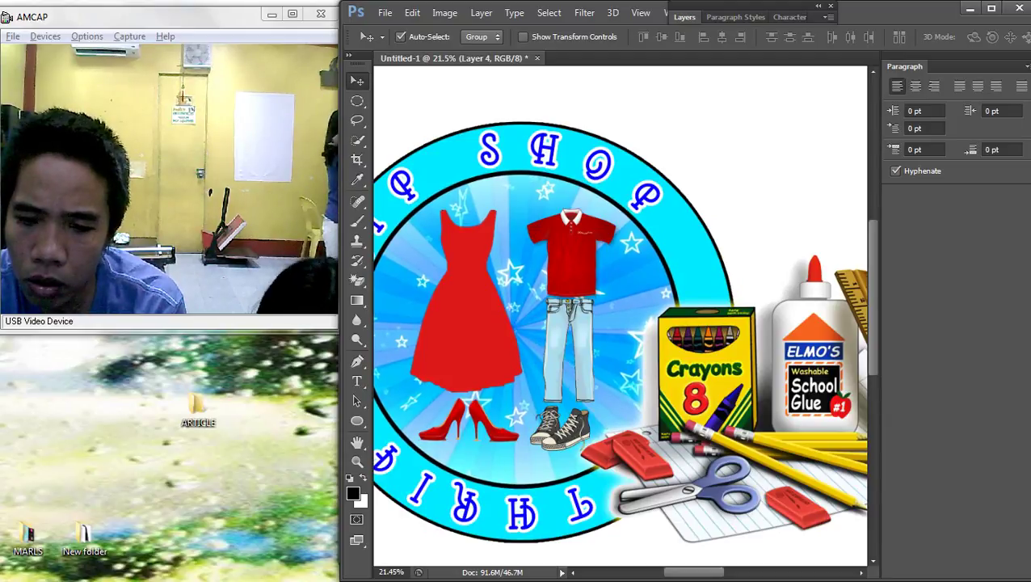
Thicken the black stroke around the outer cyan circle (Layer 3) to 29 px
right_click(682, 232)
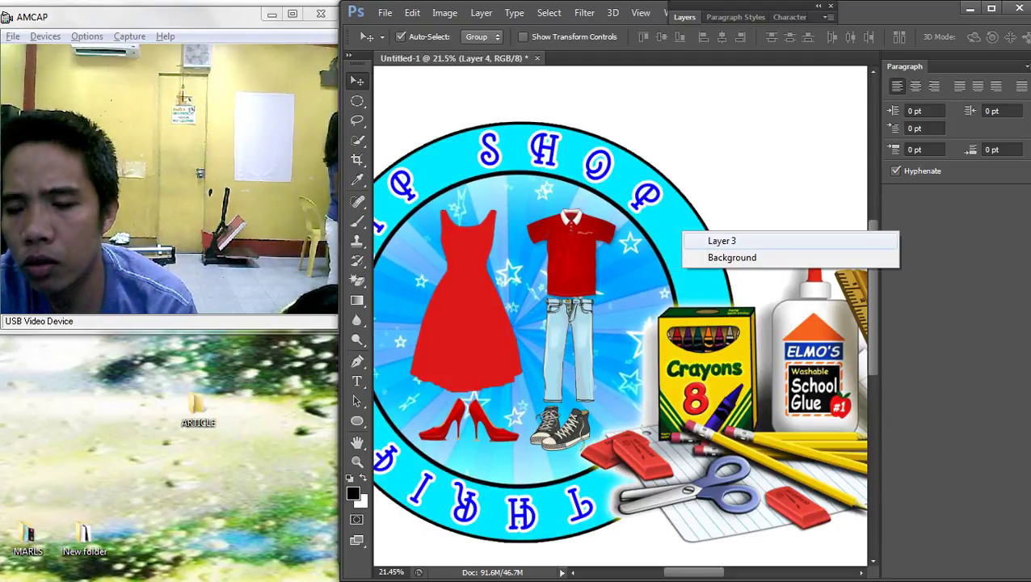
left_click(721, 241)
right_click(667, 223)
left_click(707, 233)
left_click(685, 17)
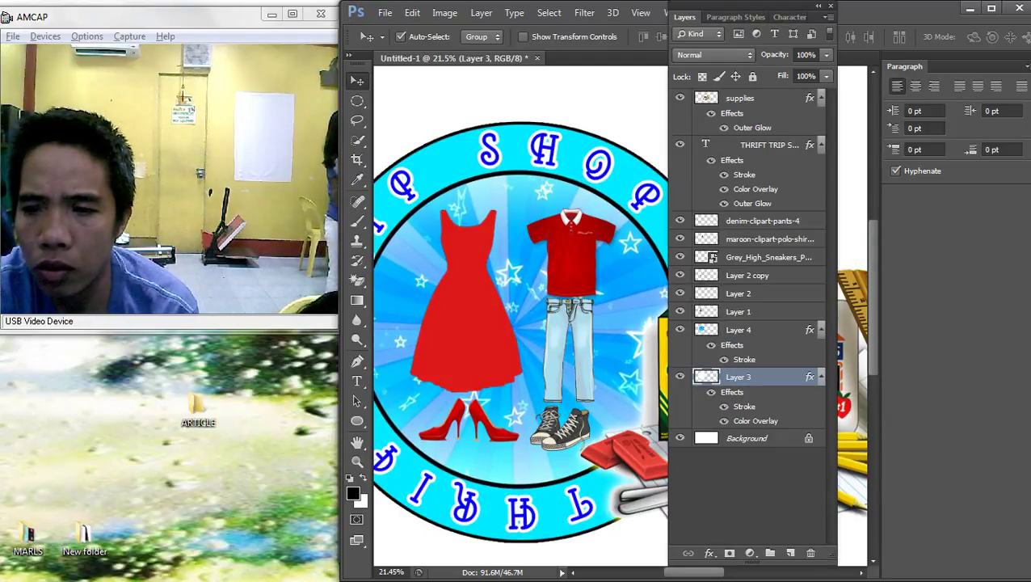
double_click(774, 377)
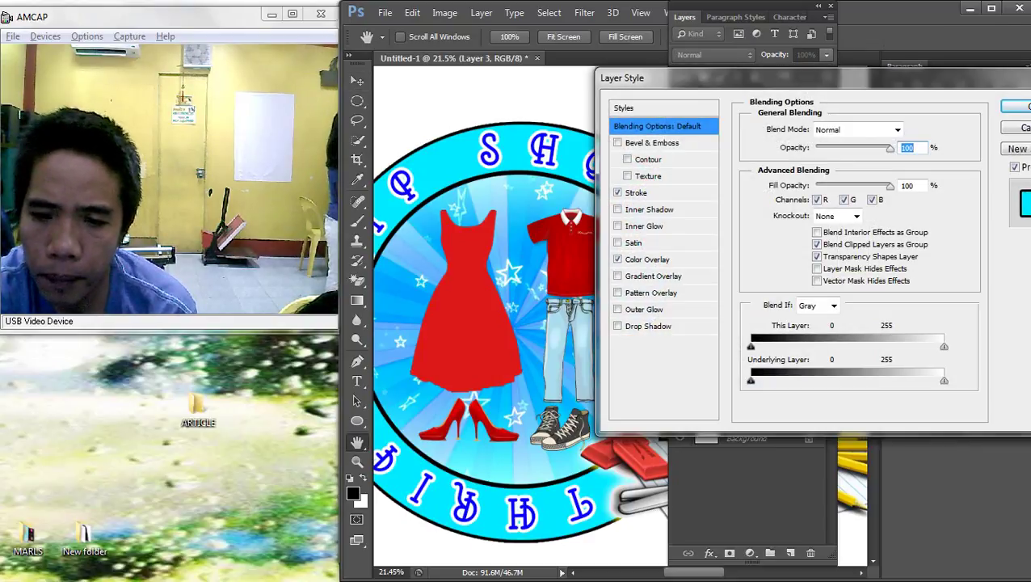
left_click(647, 259)
left_click(636, 194)
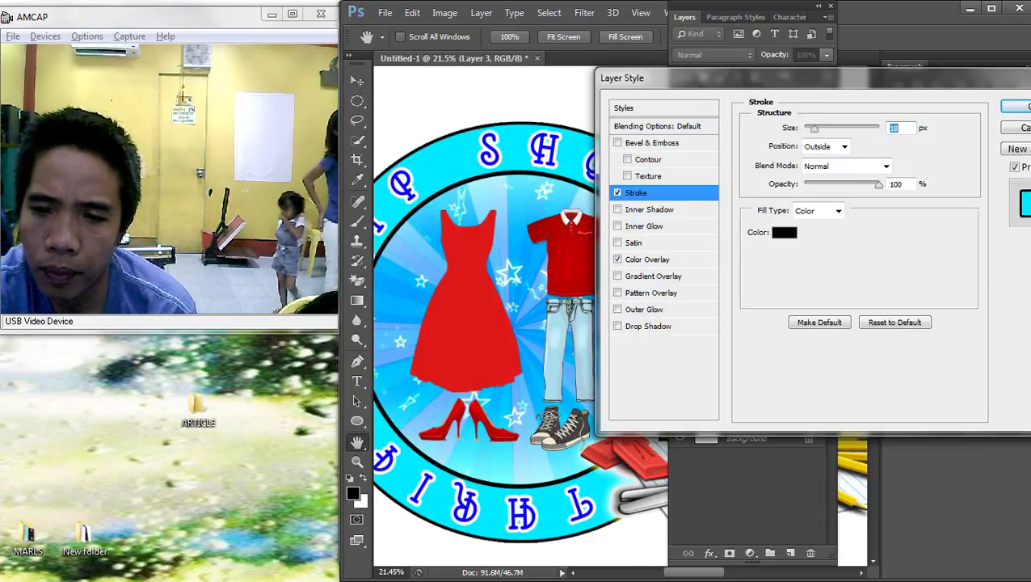
mouse_move(825, 129)
left_mouse_down()
mouse_move(876, 129)
mouse_move(818, 128)
left_mouse_up()
key("Up")
key("Up")
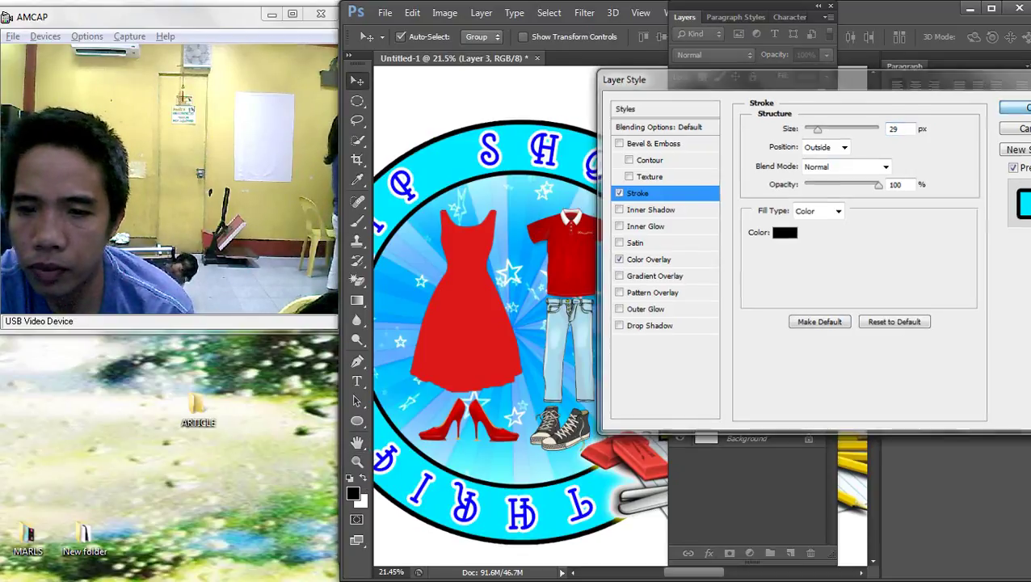
key("Return")
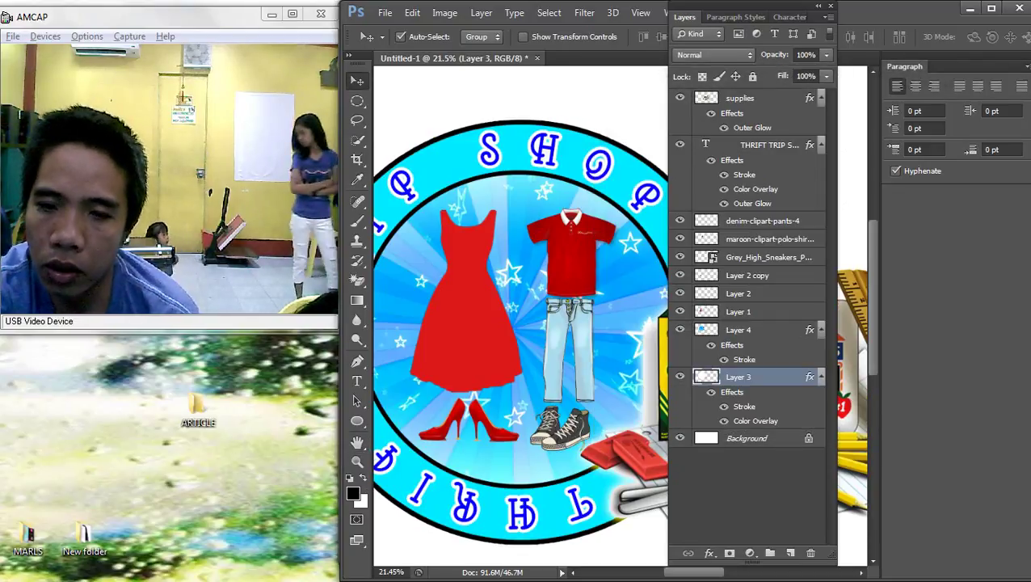
Try green 00ff42, lime c6ff00 and purple ba00ff as the Color Overlay of the outer ring (Layer 3)
right_click(618, 186)
left_click(657, 211)
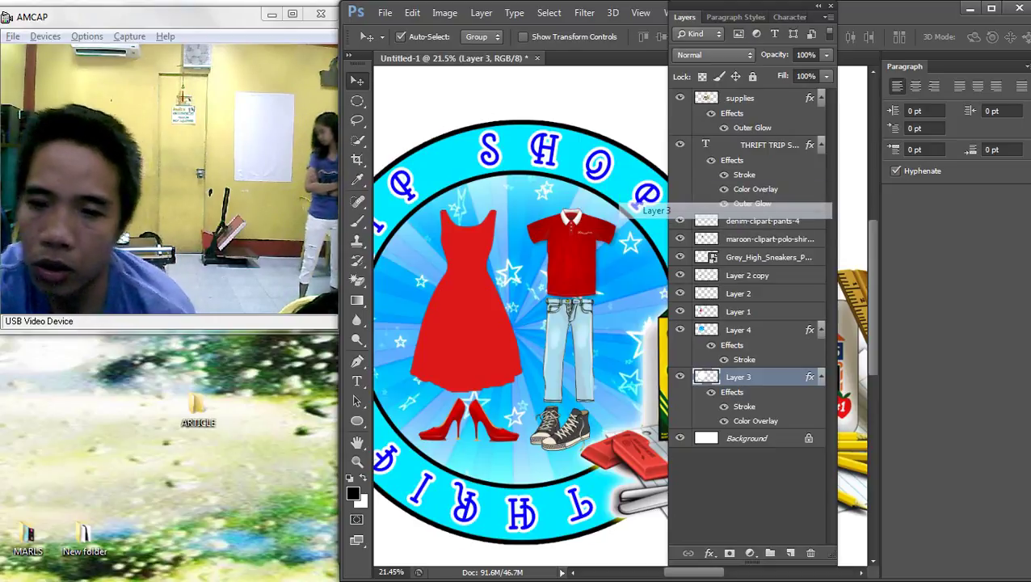
double_click(776, 377)
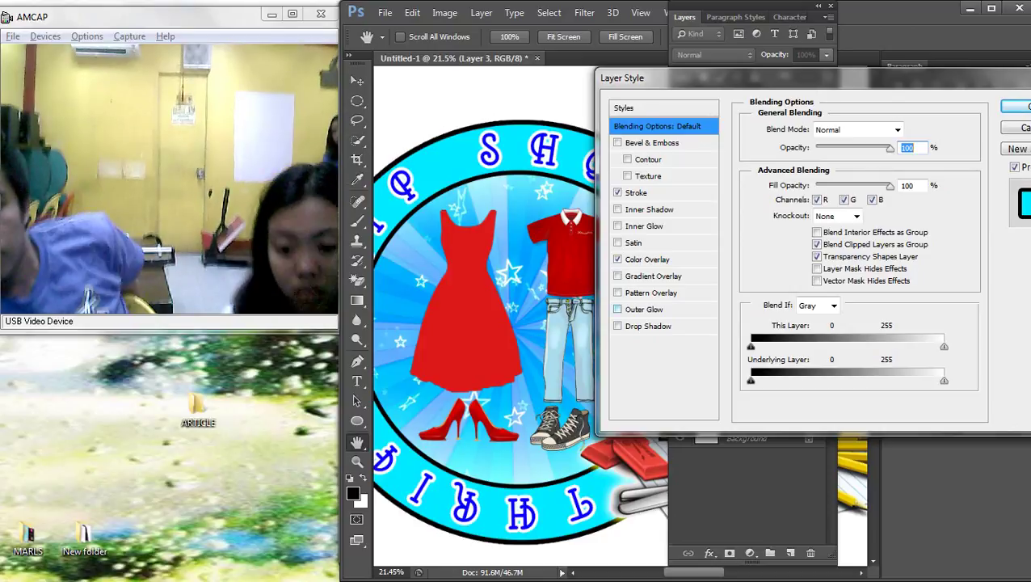
left_click(647, 259)
left_click(908, 129)
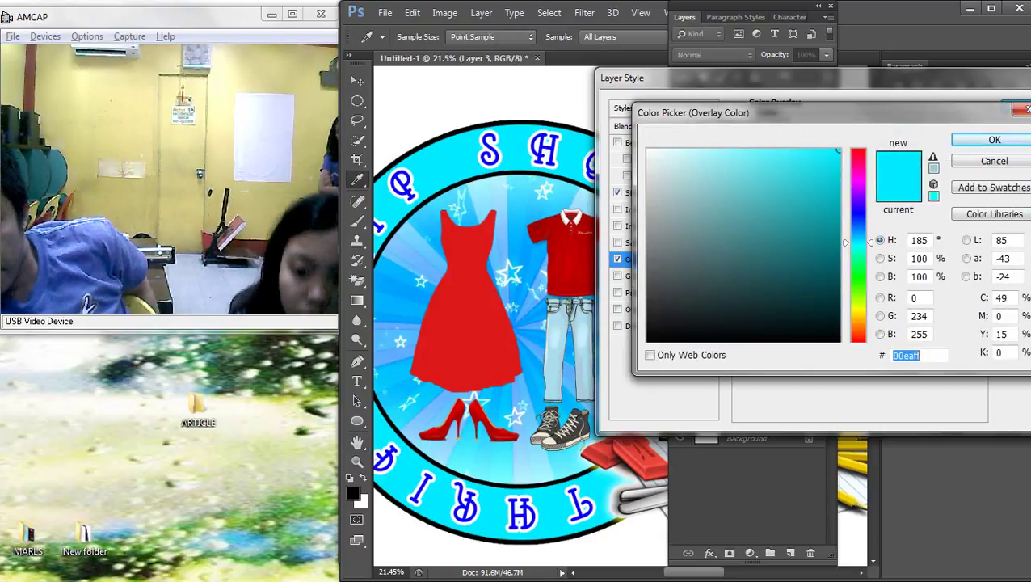
type("00ff42")
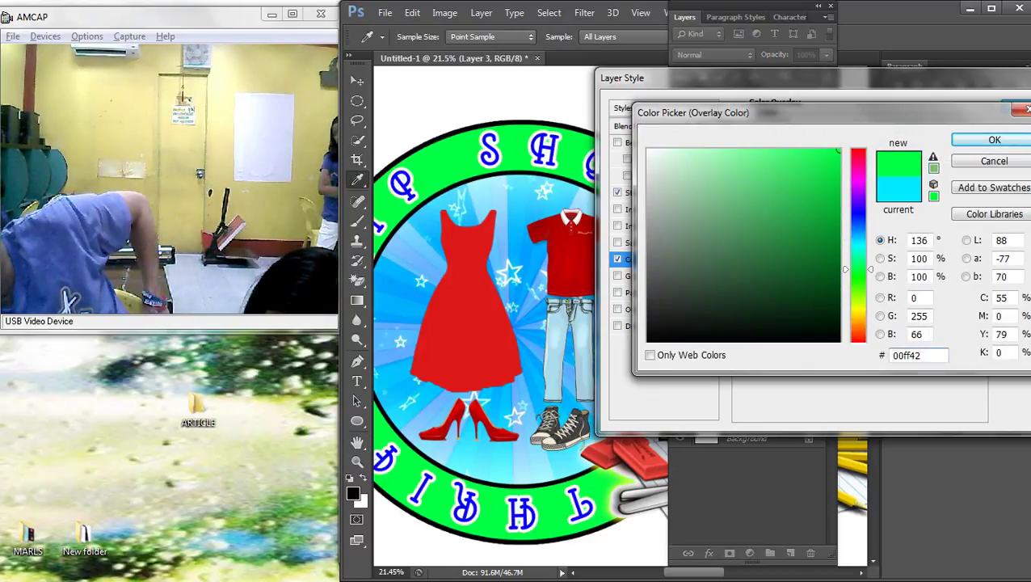
left_click_drag(859, 269, 859, 302)
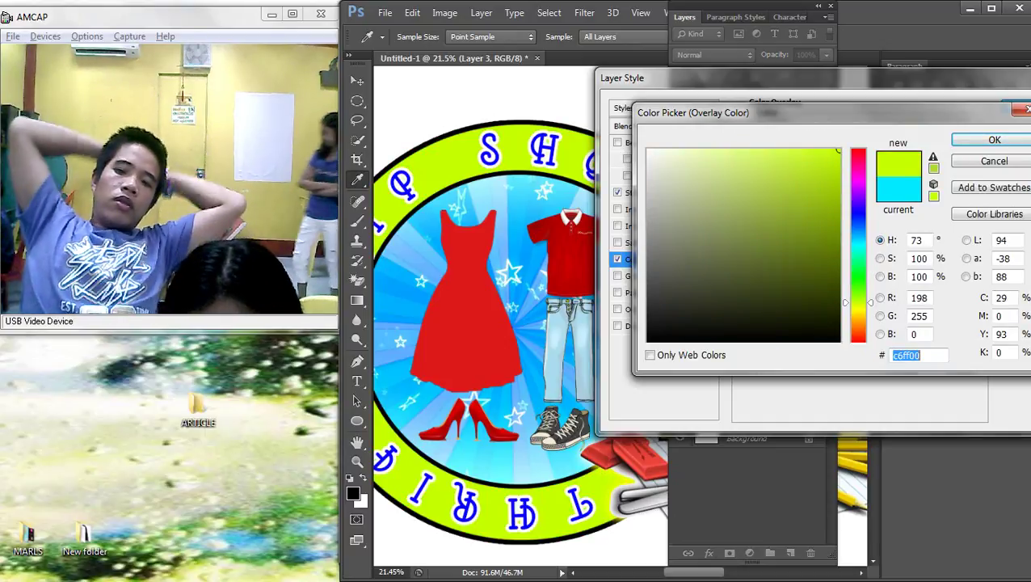
type("ba00ff")
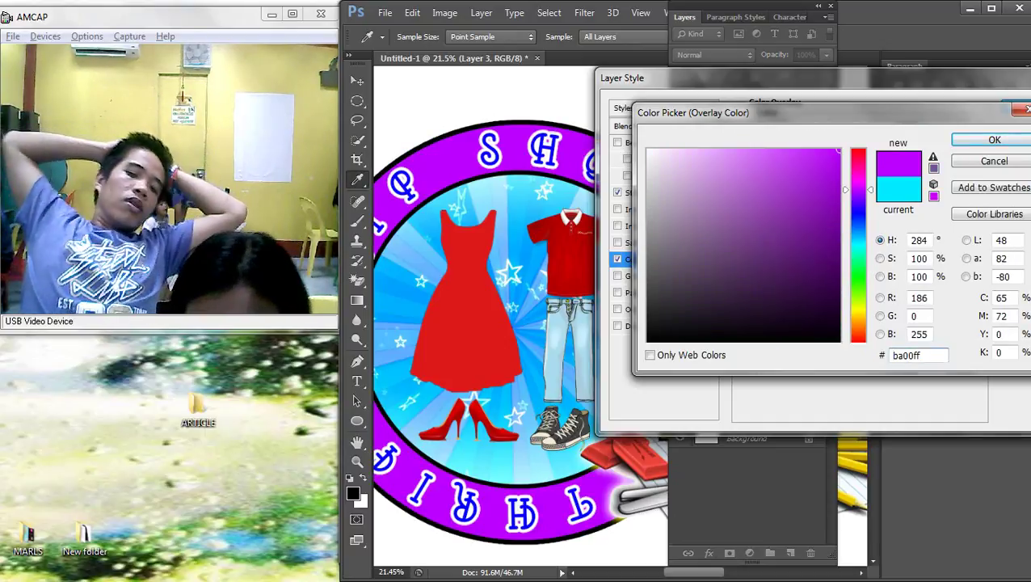
Try deeper blue shades for the outer ring's Color Overlay, settle on 006cff and apply it to Layer 3
double_click(892, 355)
type("4200ff")
left_click_drag(859, 204, 858, 198)
type("3000ff")
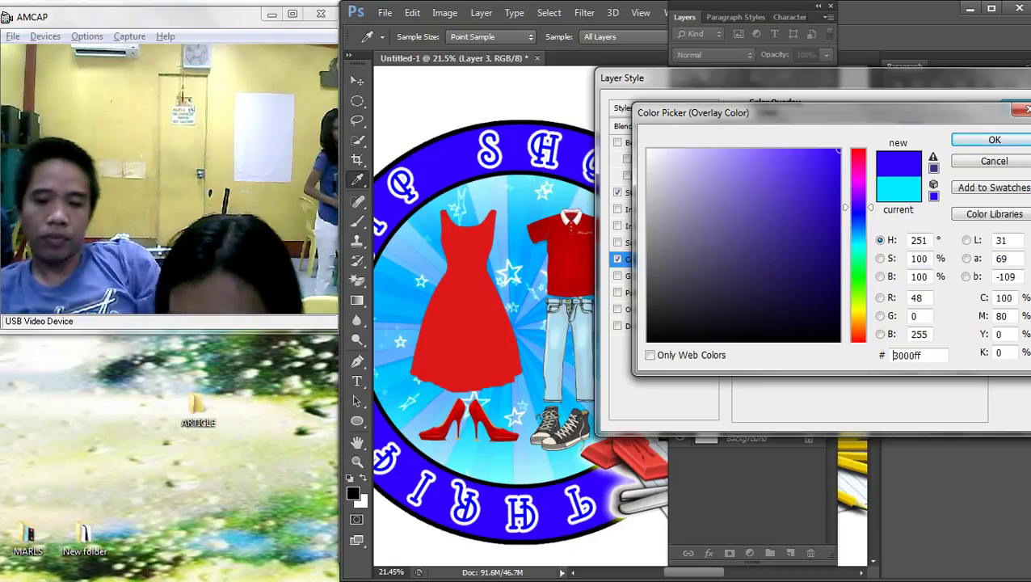
double_click(893, 355)
type("1e00ff")
left_click_drag(859, 211, 859, 227)
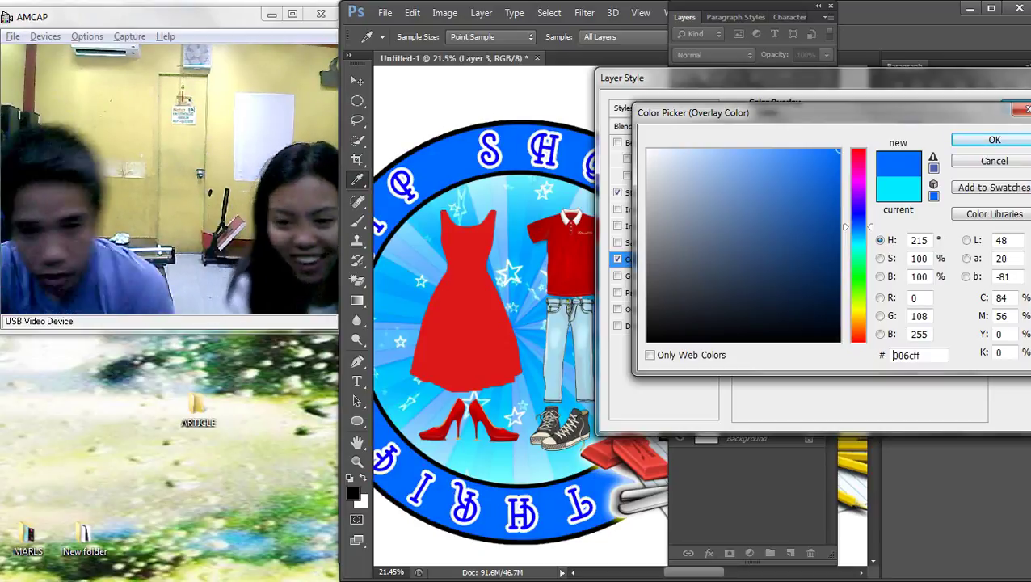
left_click(994, 140)
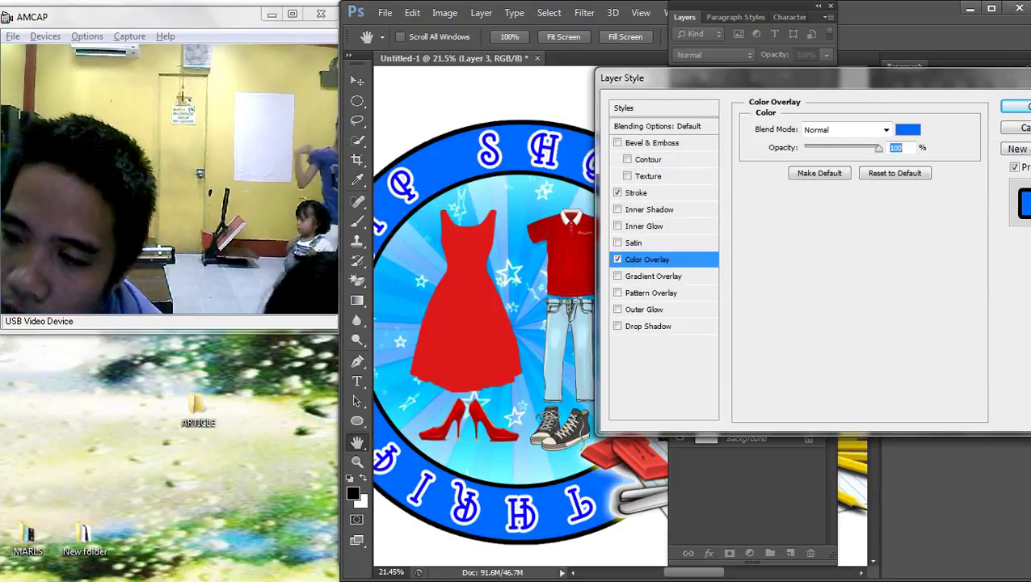
scroll(606, 122, "down", 3)
scroll(606, 122, "up", 2)
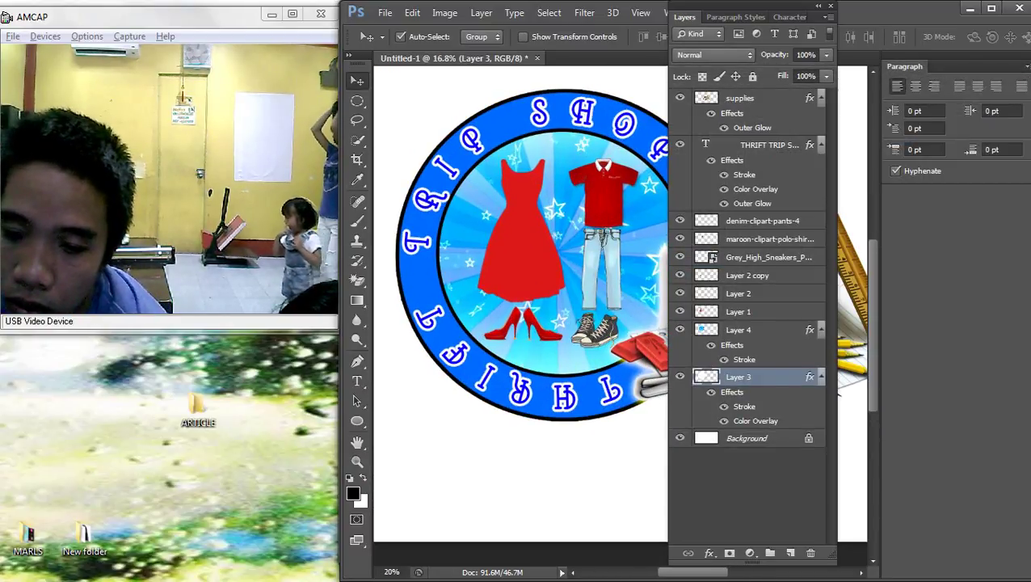
double_click(778, 378)
key("Escape")
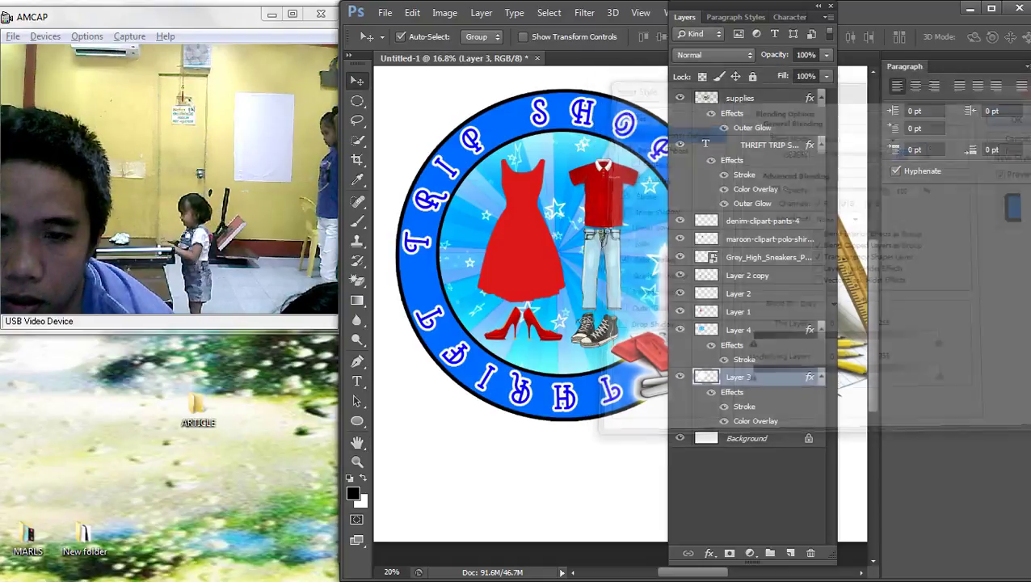
right_click(542, 118)
key("Escape")
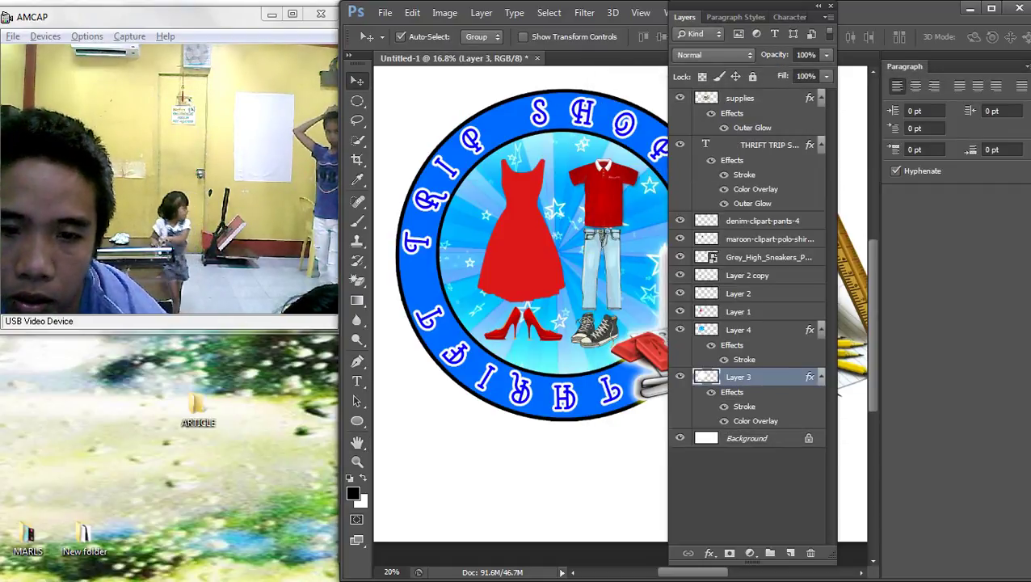
Change the Color Overlay of the THRIFT TRIP SHOP lettering to white (ffffff)
right_click(474, 140)
left_click(509, 153)
double_click(756, 188)
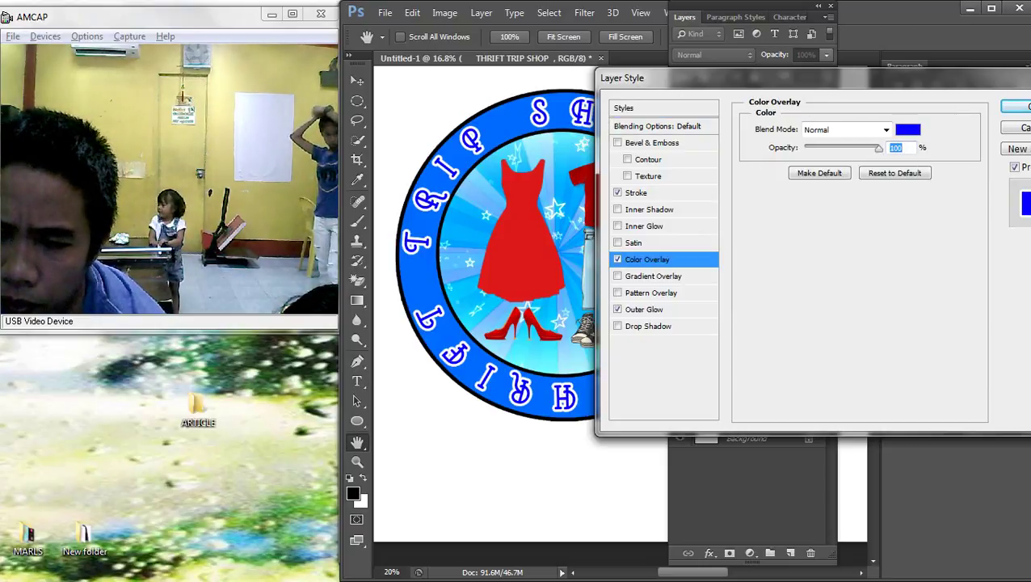
left_click(908, 130)
left_click(648, 151)
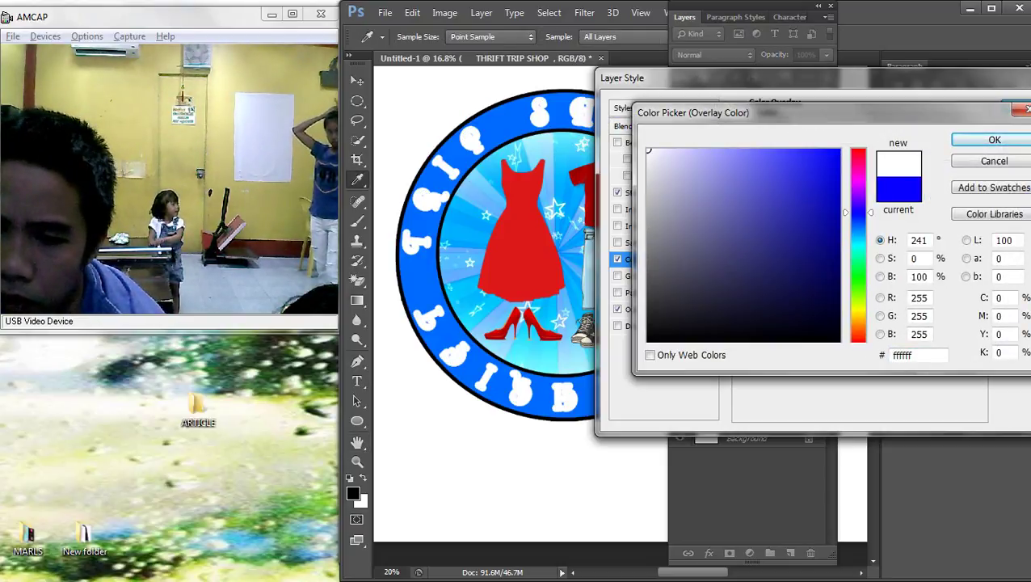
left_click(994, 140)
Reduce the lettering's Outer Glow size to 0 px and its white stroke to 2 px, and apply the layer style
left_click(644, 310)
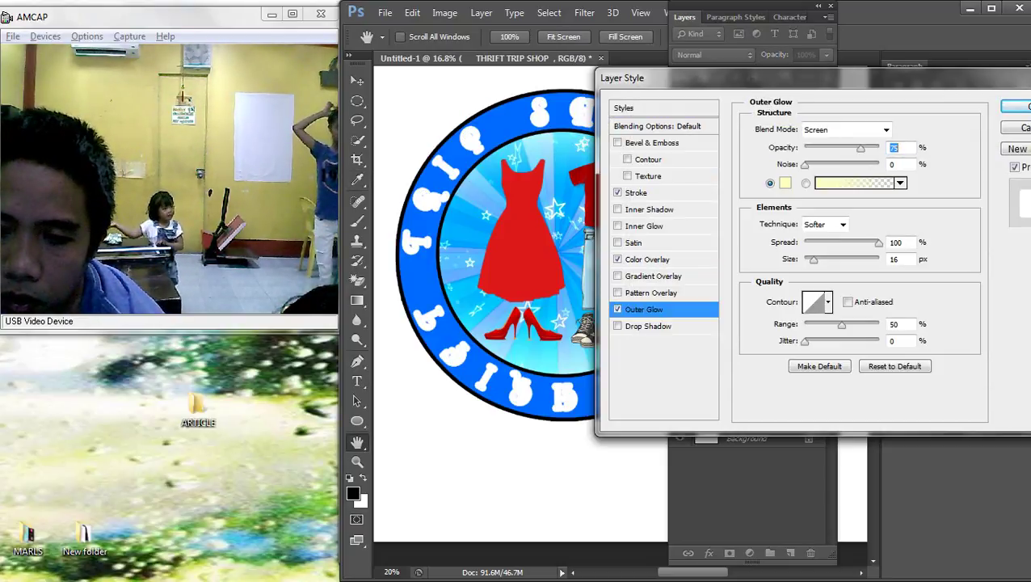
left_click_drag(814, 259, 809, 259)
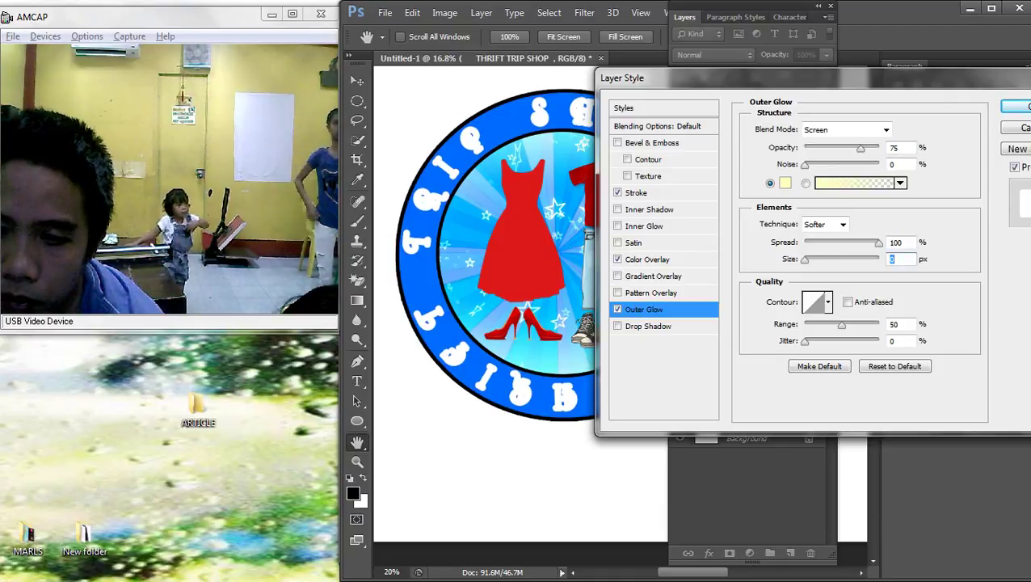
left_click(637, 193)
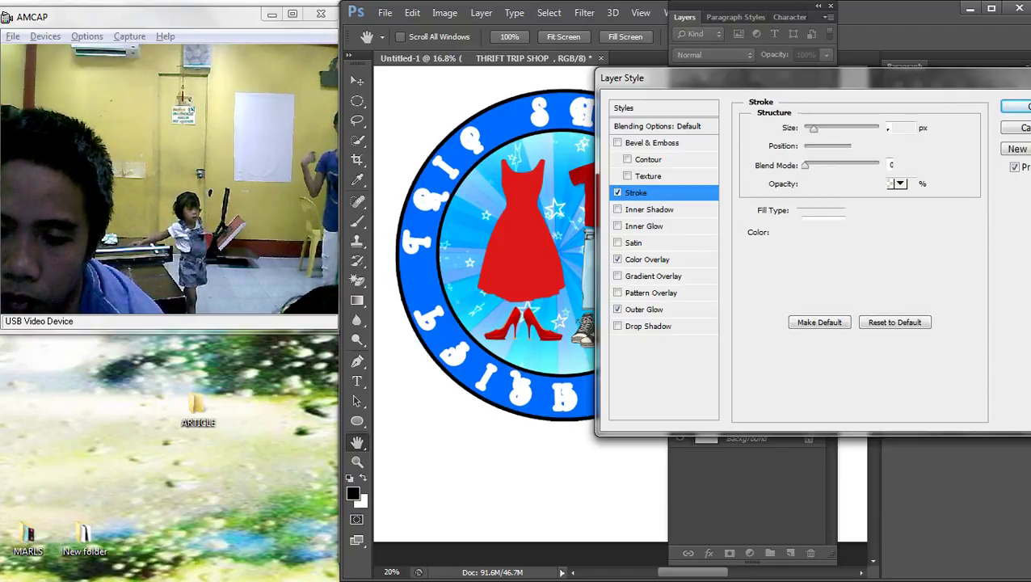
type("3")
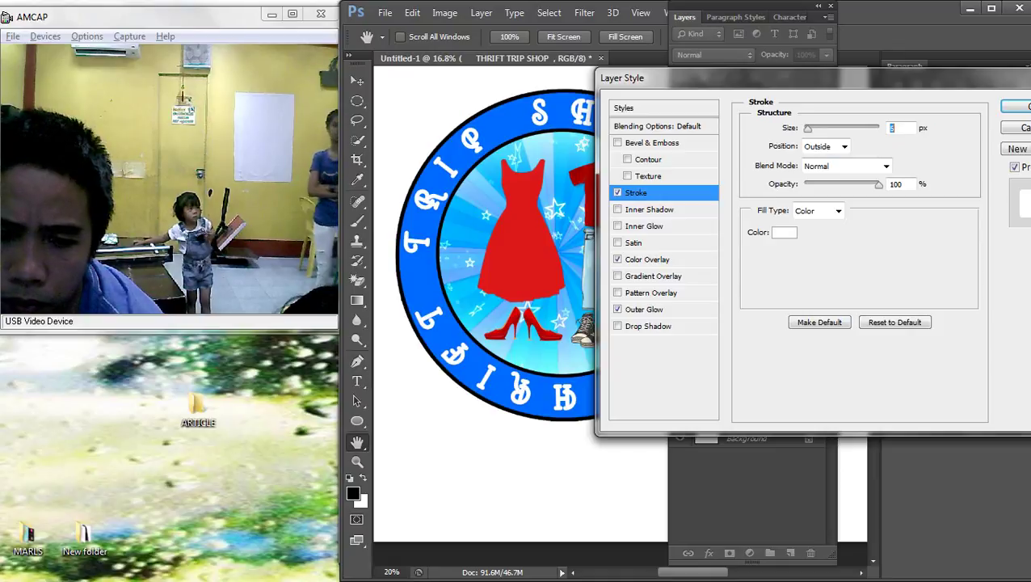
key("Down")
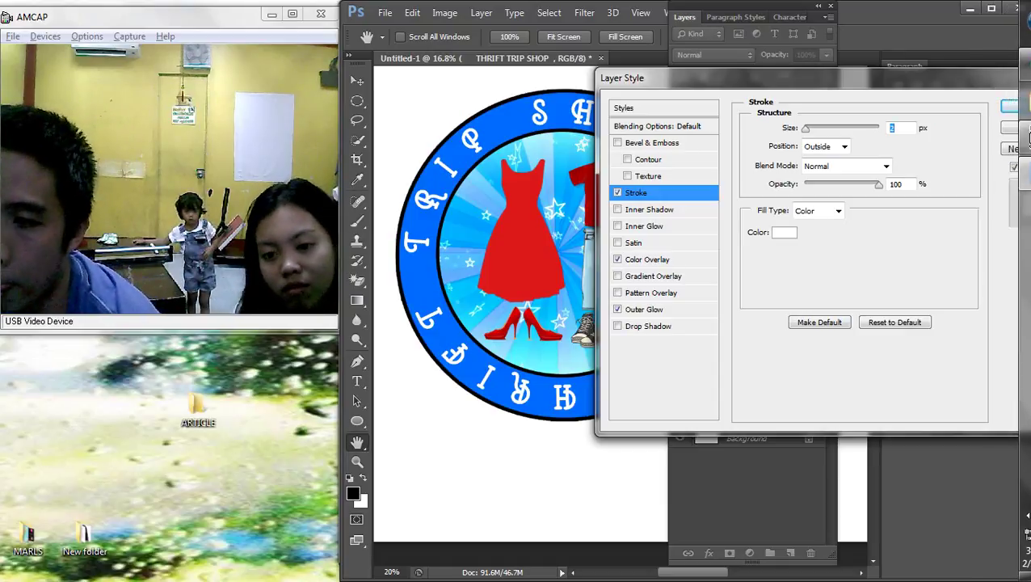
left_click(1018, 107)
double_click(684, 17)
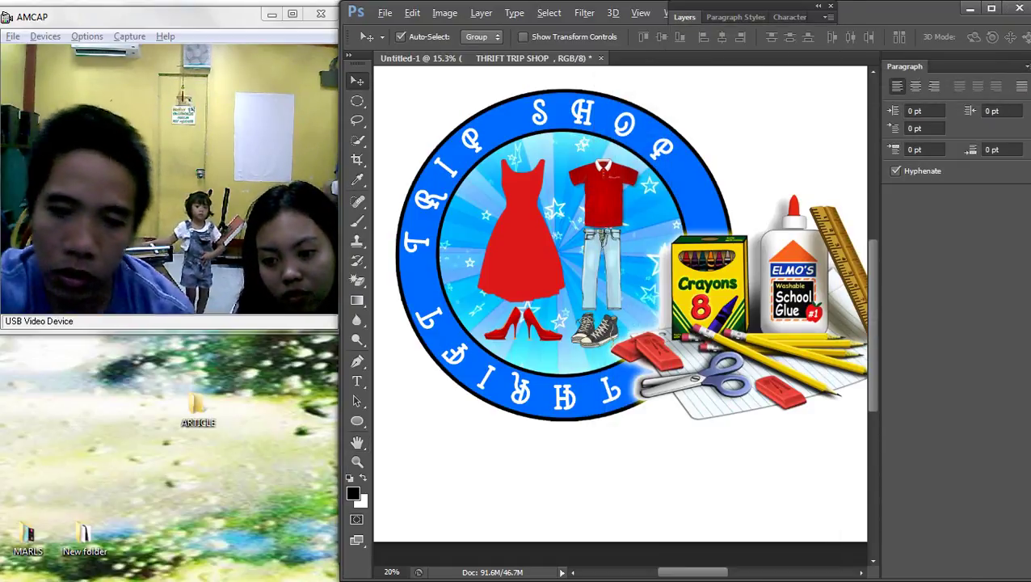
Add a black Multiply drop shadow with 75% opacity and 18 px size to the THRIFT TRIP SHOP lettering, adjusting its distance
scroll(539, 290, "down", 5)
scroll(539, 290, "up", 7)
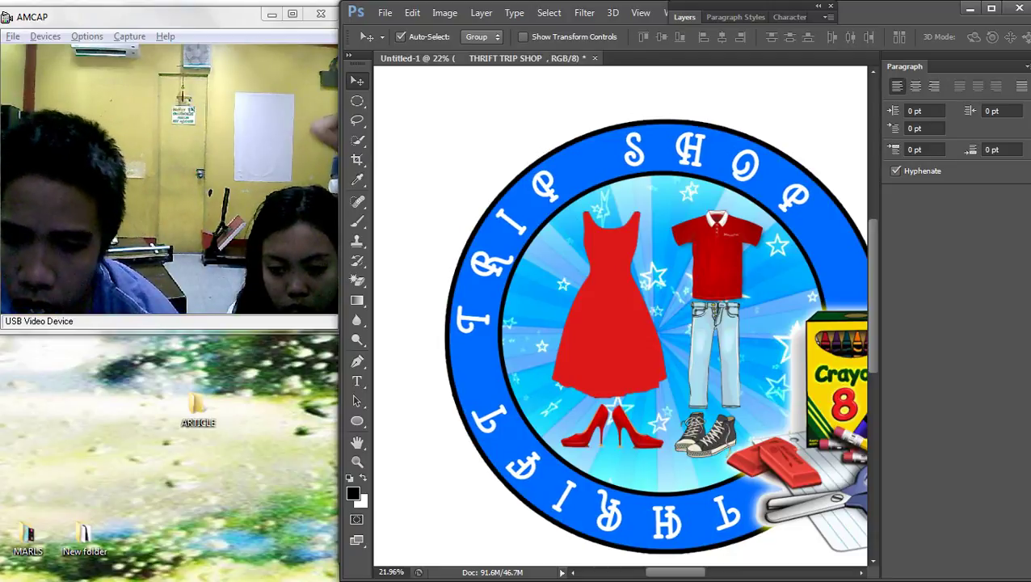
scroll(607, 264, "down", 5)
scroll(608, 264, "up", 5)
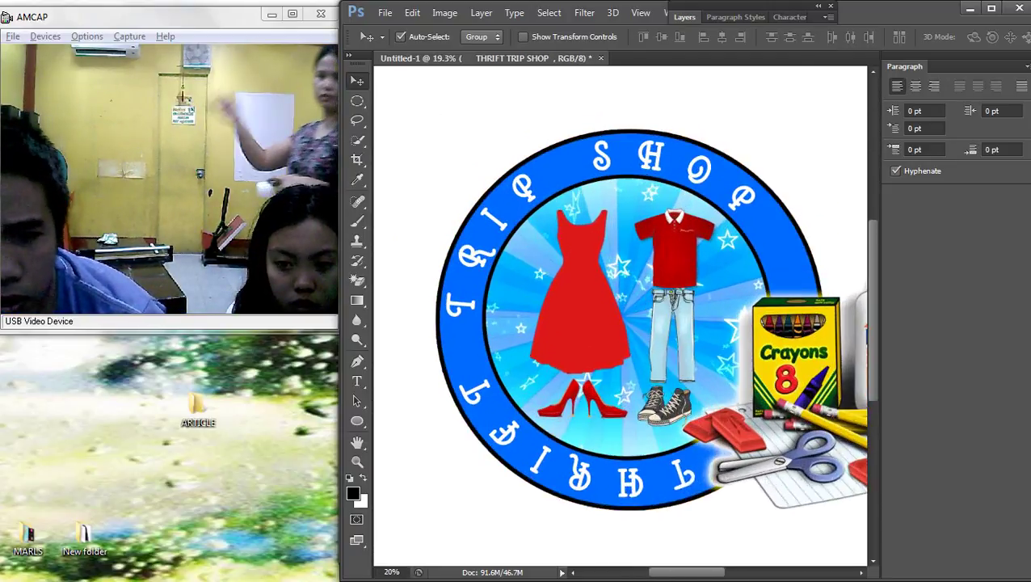
left_click(685, 17)
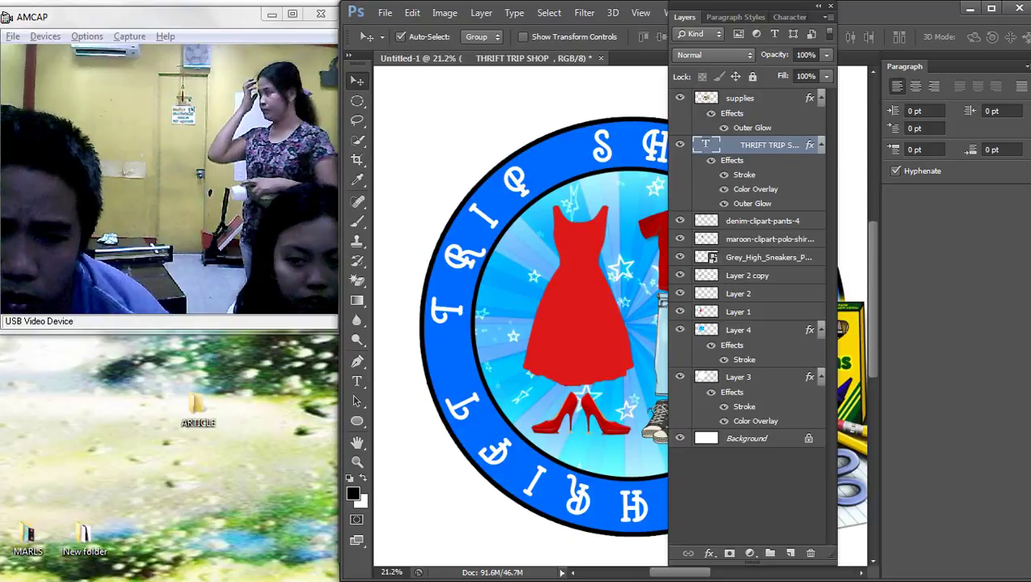
double_click(768, 145)
double_click(809, 145)
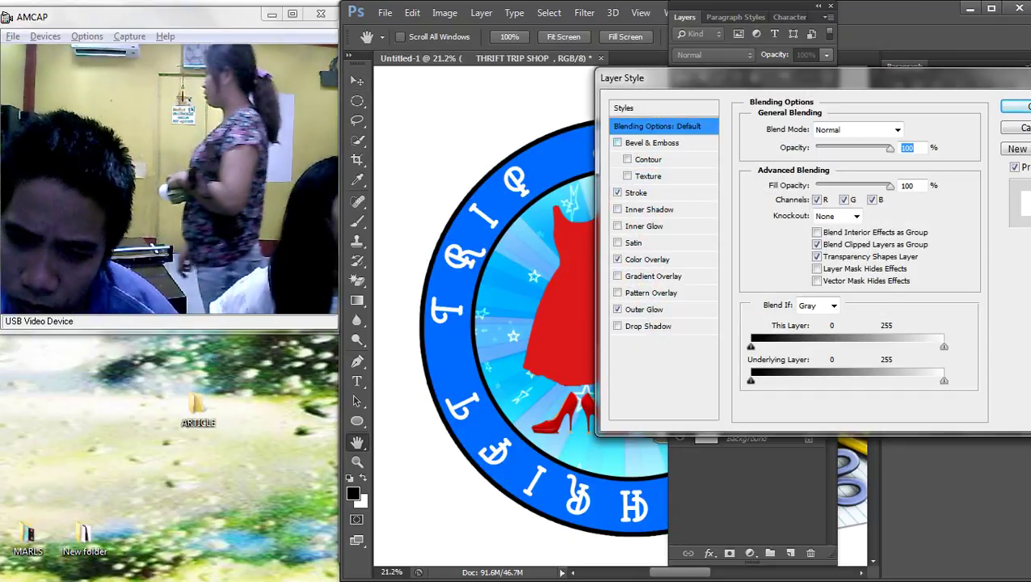
left_click(644, 226)
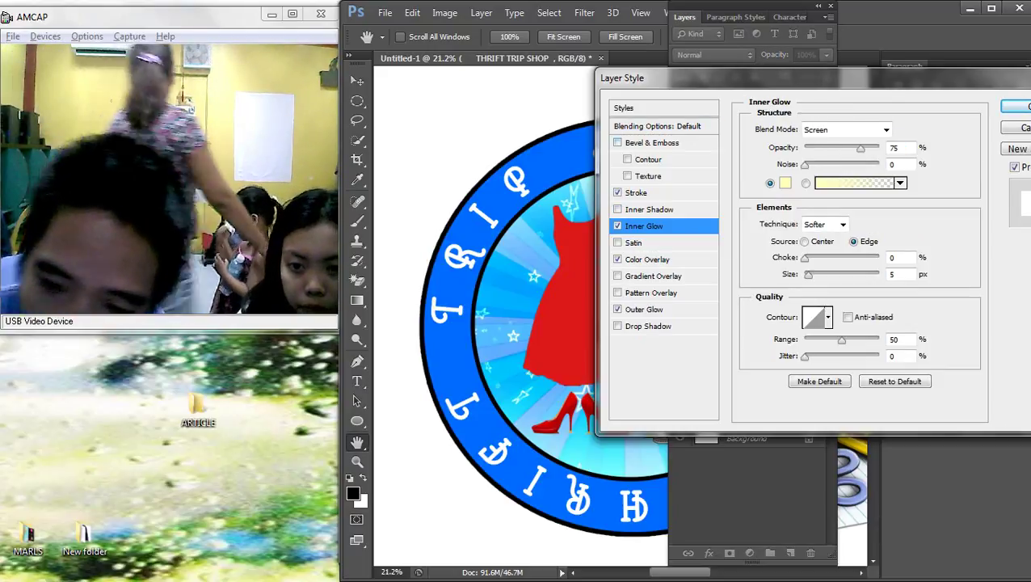
left_click(618, 226)
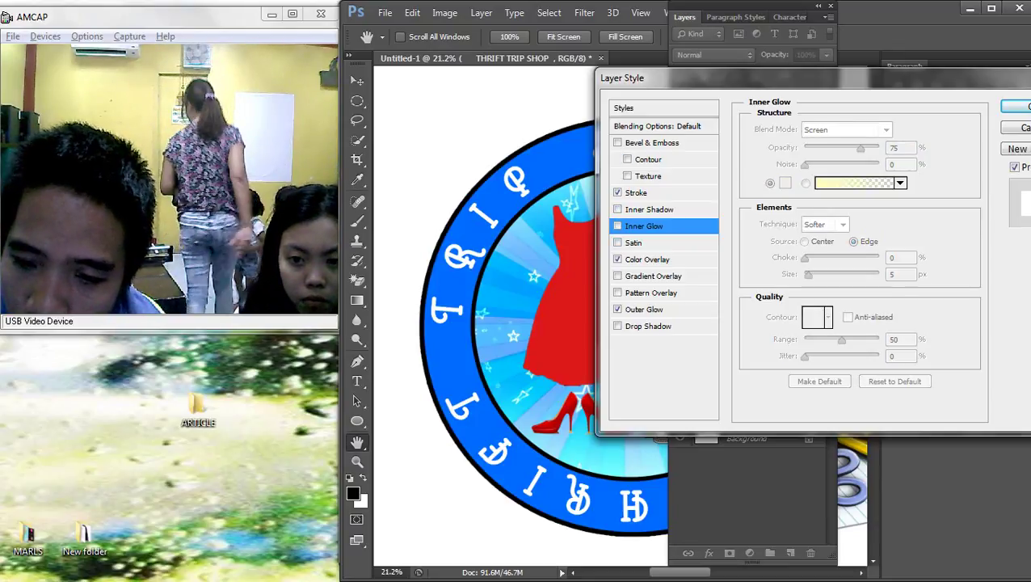
left_click(647, 327)
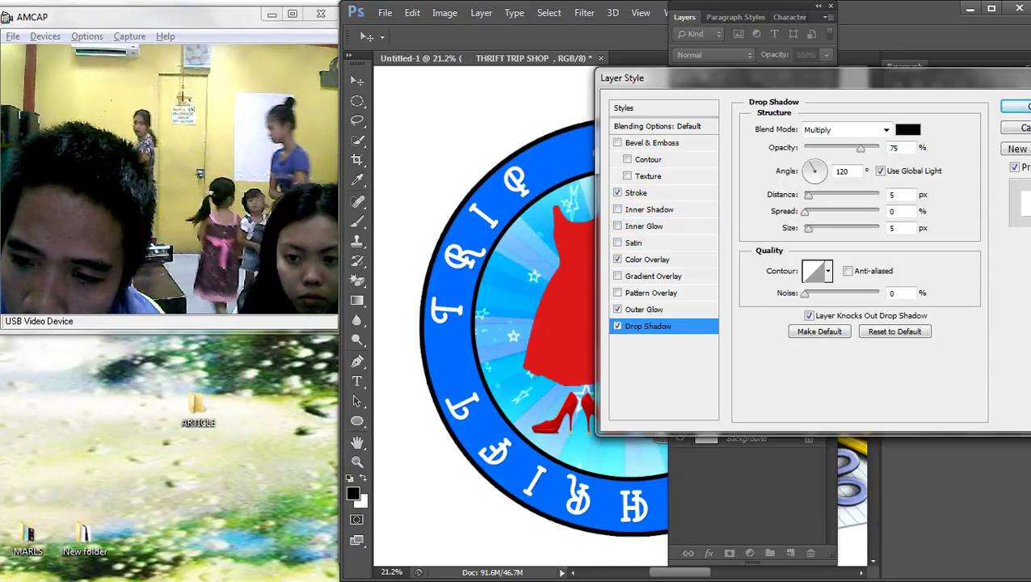
left_click_drag(808, 228, 816, 229)
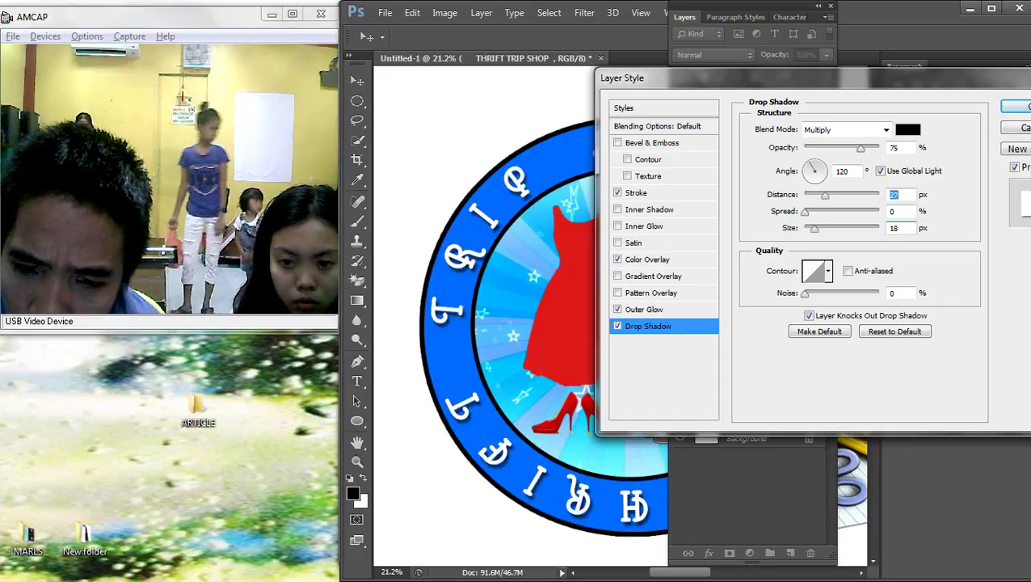
left_click_drag(825, 196, 814, 212)
key("Return")
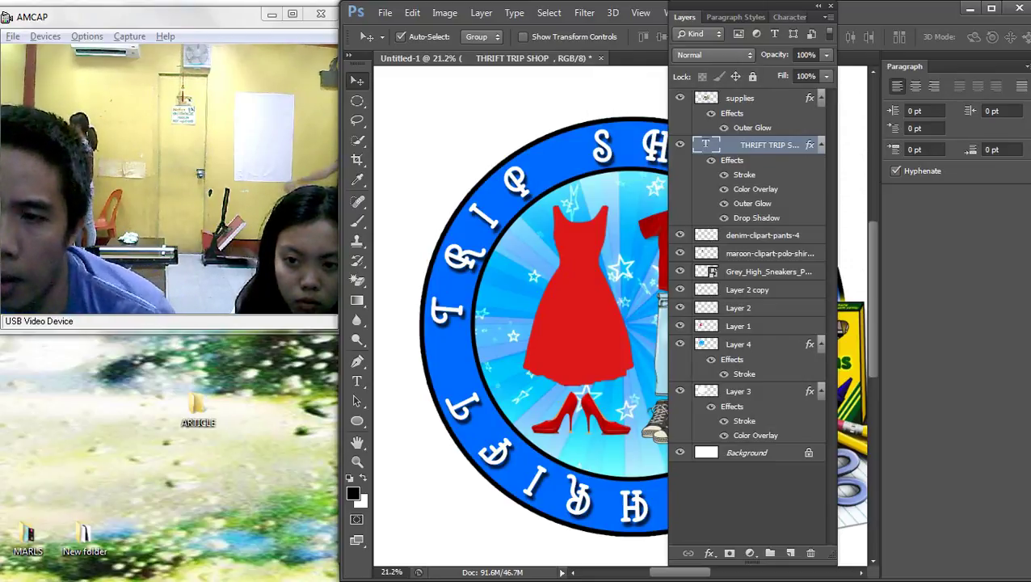
Examine the shadowed lettering up close around the blue ring and review the whole logo with the school supplies
double_click(684, 17)
scroll(670, 114, "up", 3)
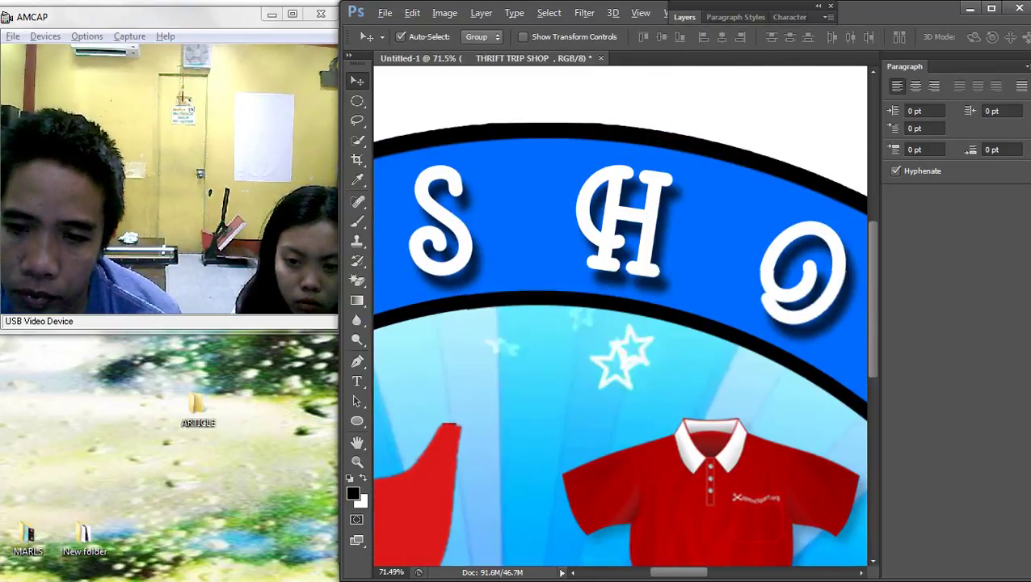
left_click_drag(534, 340, 706, 293)
left_click_drag(493, 355, 746, 280)
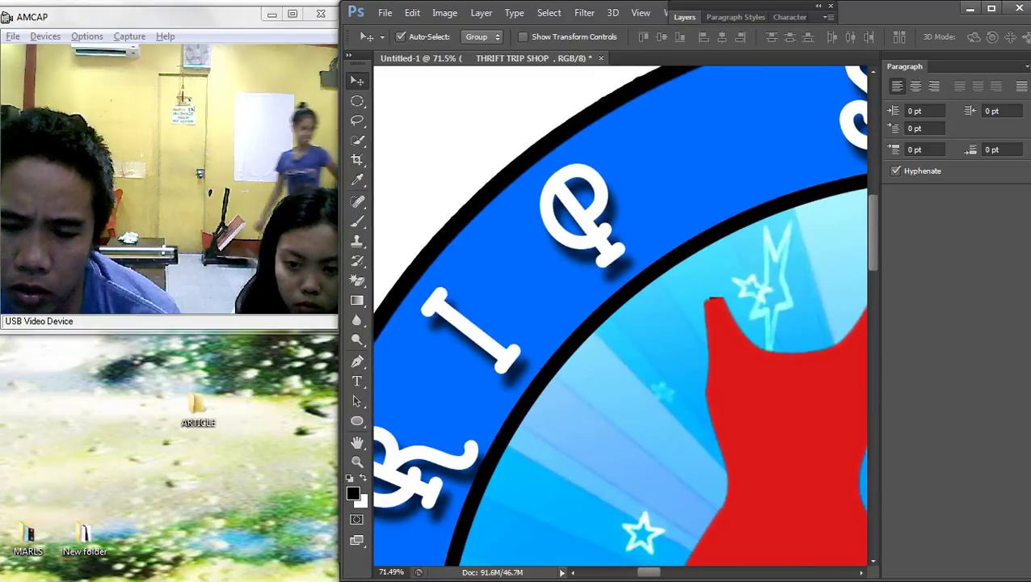
scroll(622, 315, "down", 2)
scroll(622, 315, "down", 4)
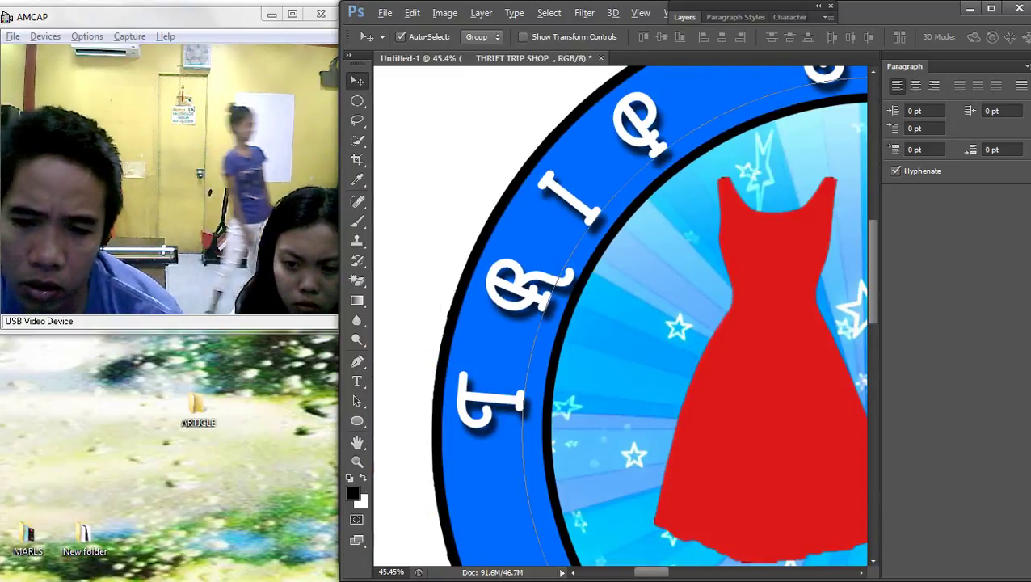
scroll(707, 222, "down", 3)
scroll(780, 339, "up", 3)
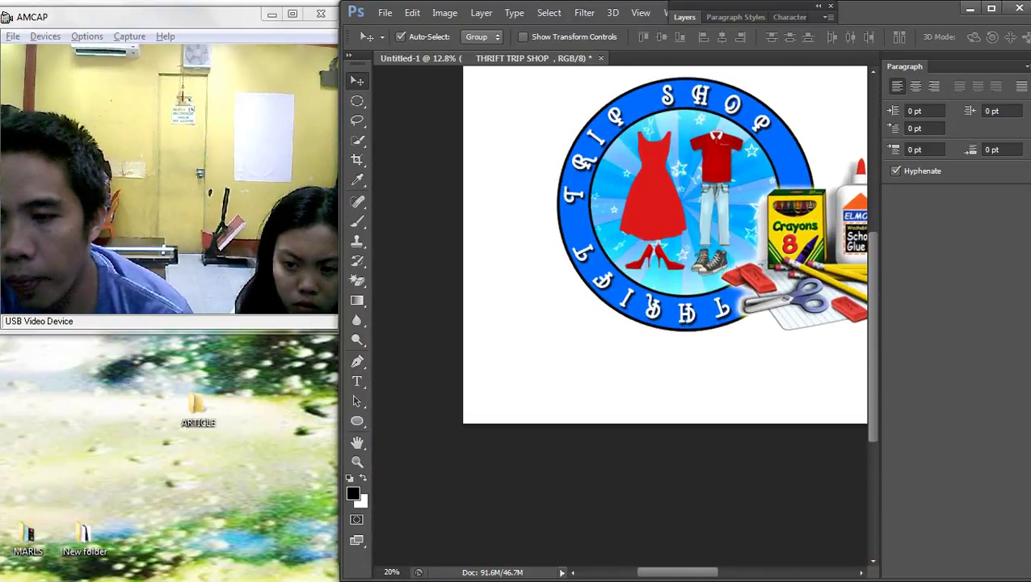
left_click_drag(816, 173, 652, 328)
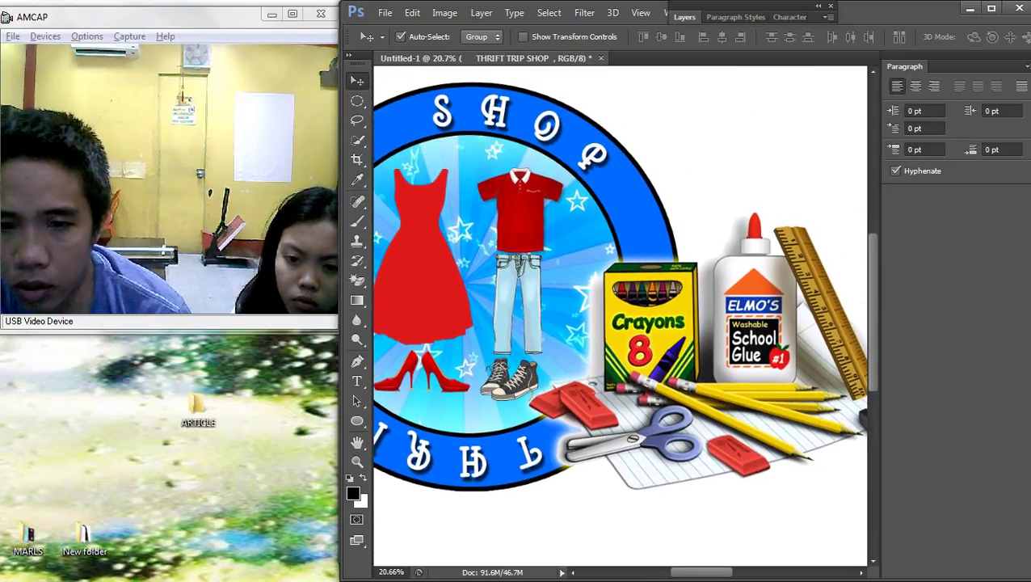
scroll(653, 327, "down", 3)
scroll(620, 323, "down", 1)
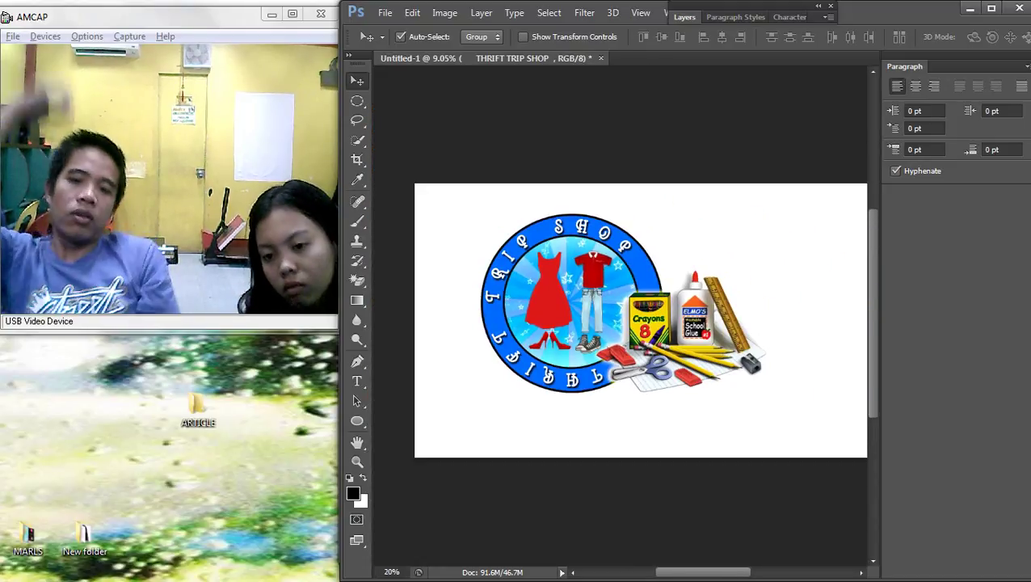
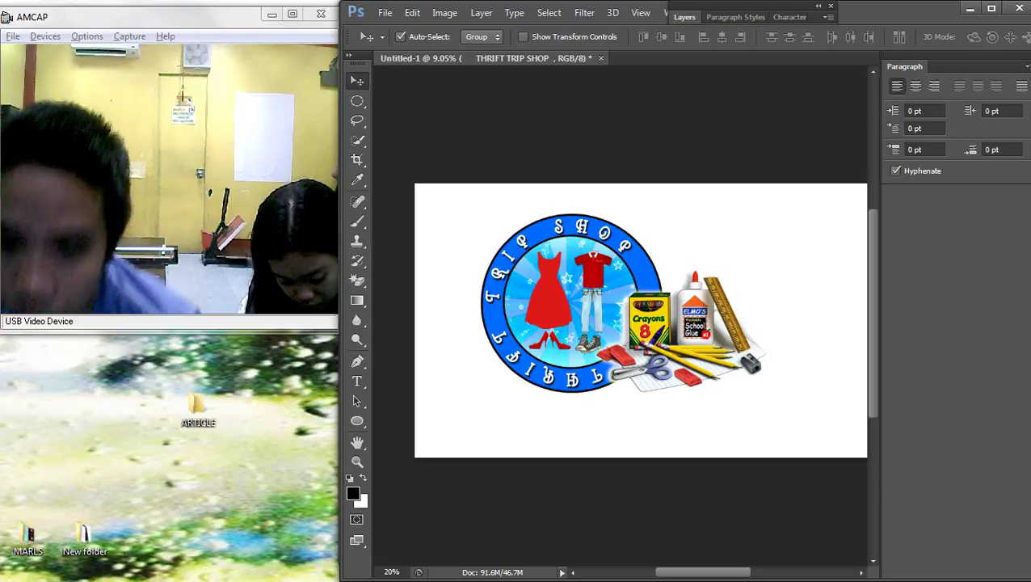
Rotate the THRIFT TRIP SHOP lettering slightly clockwise around the blue ring, apply the transform and check its placement
right_click(594, 224)
left_click(622, 235)
key("ctrl+t")
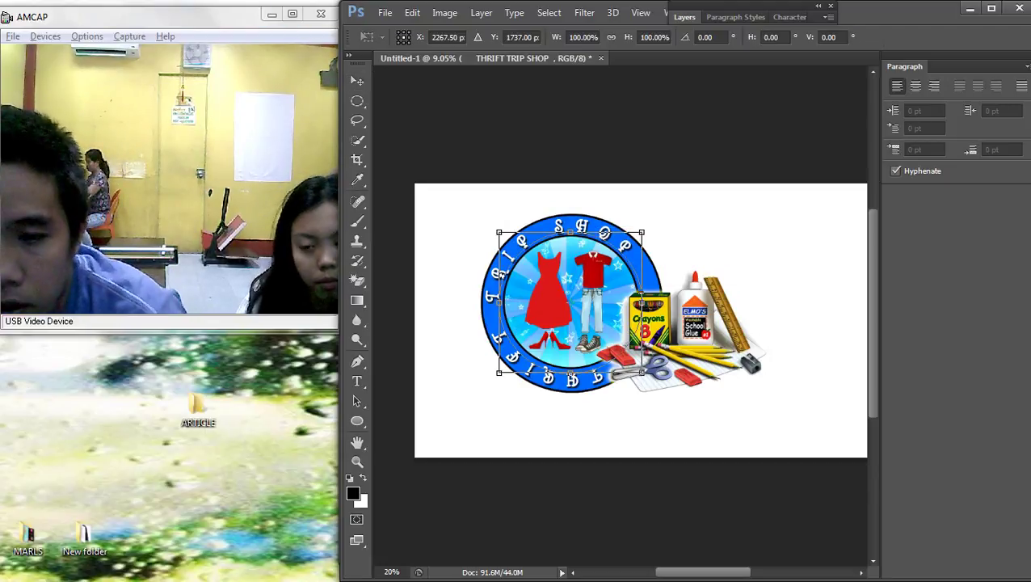
left_click_drag(678, 216, 694, 240)
key("Return")
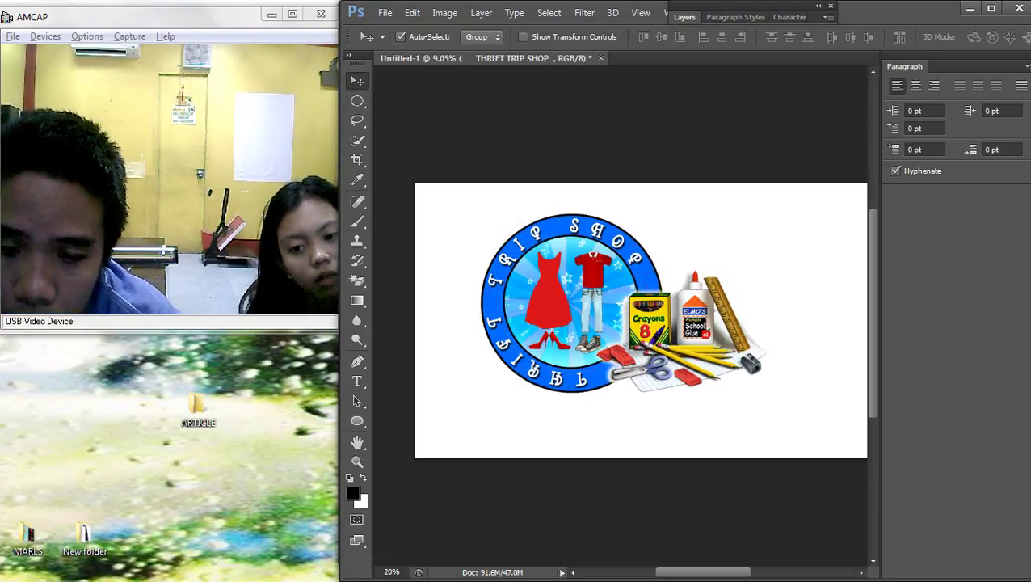
scroll(663, 318, "up", 3)
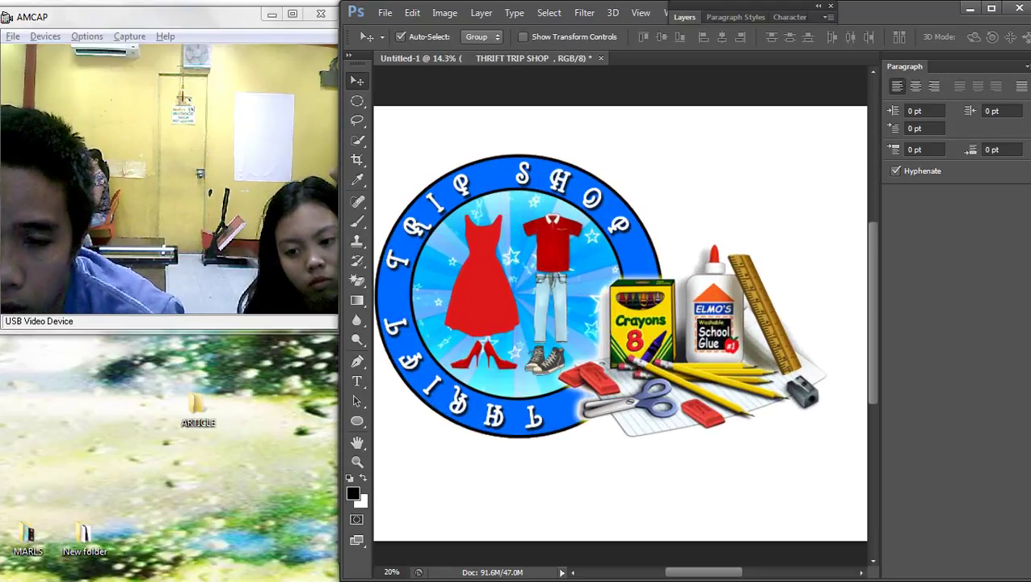
scroll(640, 287, "down", 2)
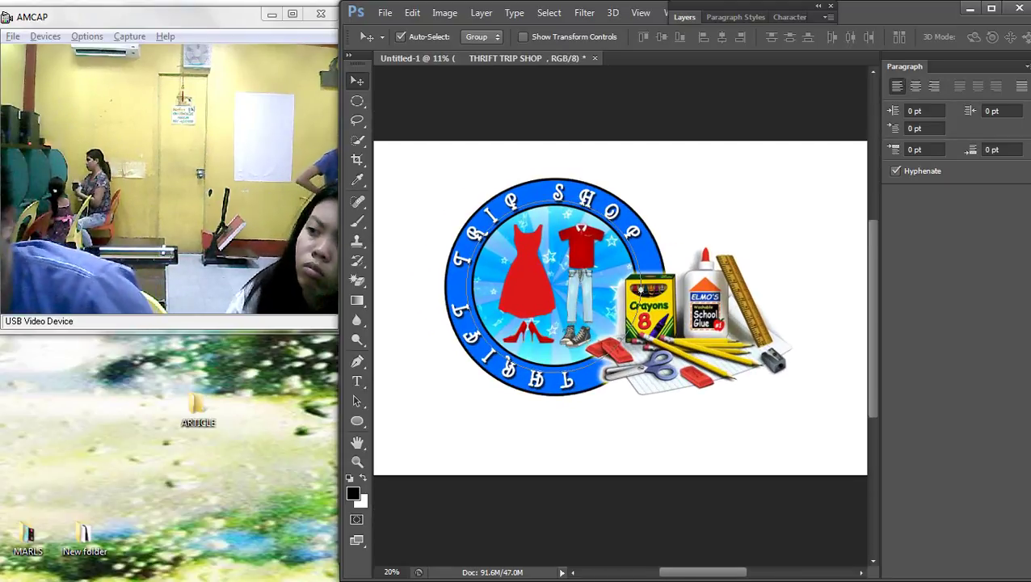
scroll(638, 283, "down", 1)
scroll(638, 283, "up", 1)
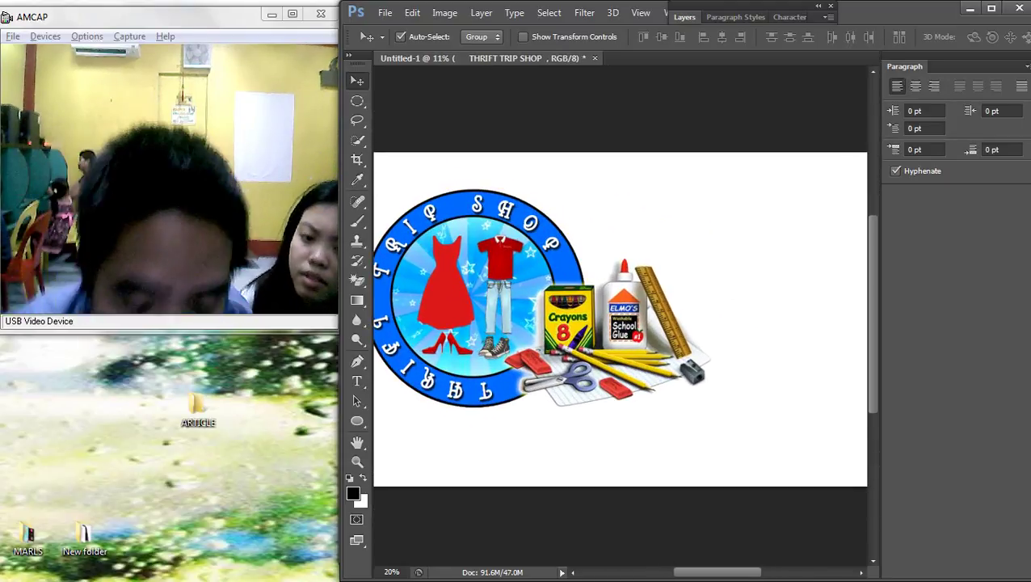
Crop the canvas from the wide white page down to the area around the logo and school supplies
right_click(628, 218)
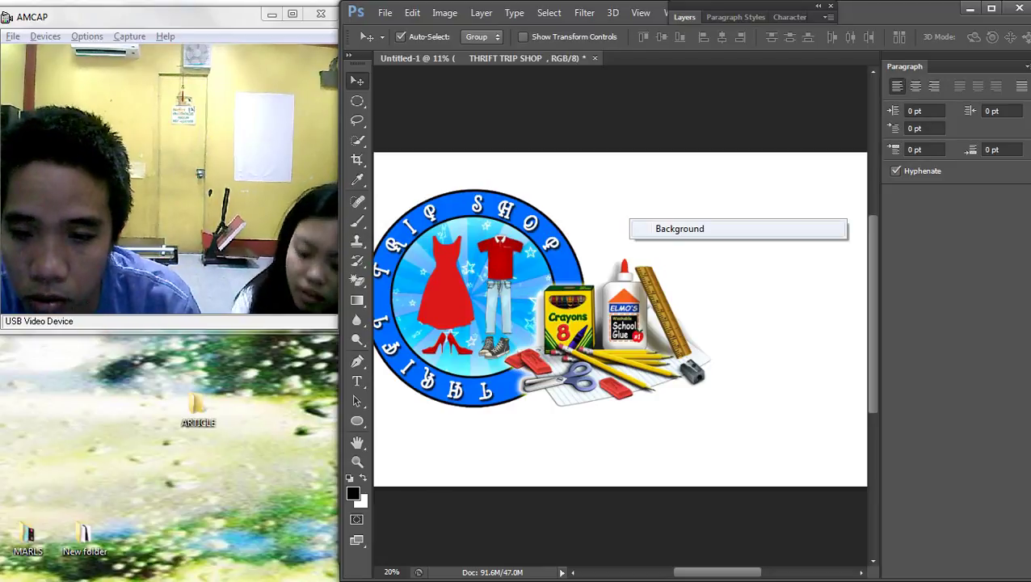
left_click(671, 230)
scroll(602, 270, "down", 3)
scroll(602, 271, "up", 3)
scroll(620, 320, "down", 1)
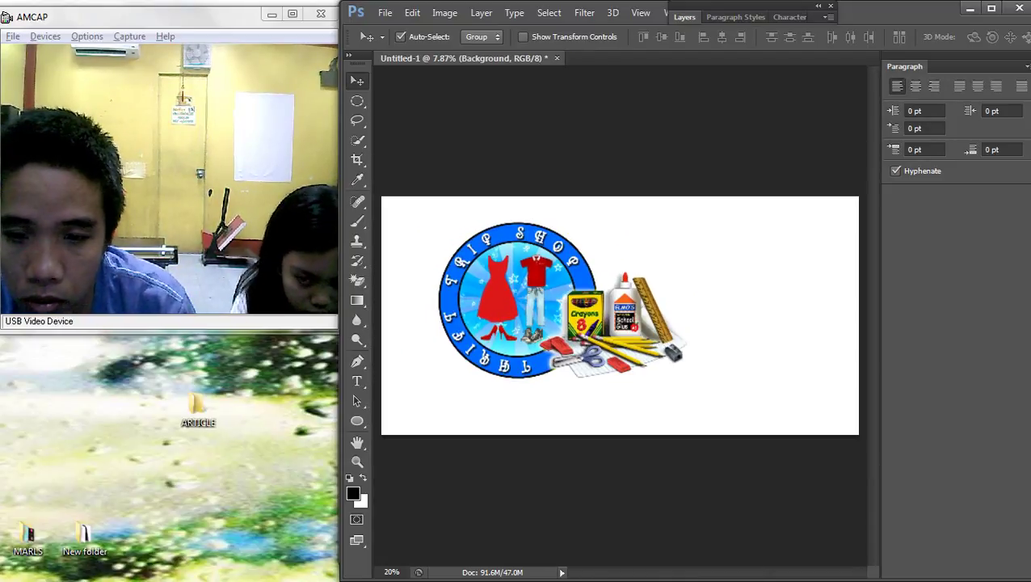
left_click_drag(428, 205, 705, 402)
key("Return")
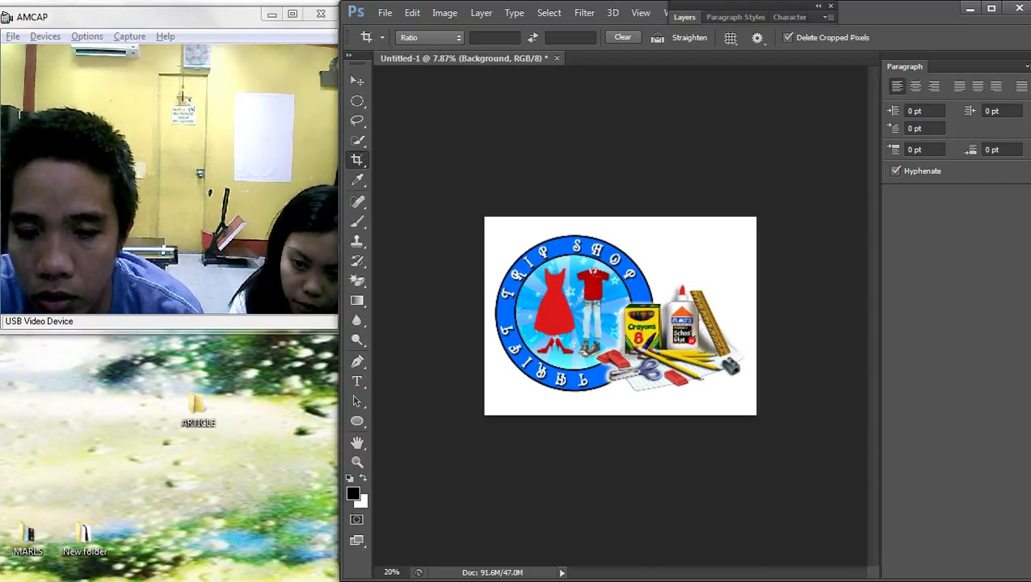
Select the white Background layer behind the cropped logo and delete it
scroll(620, 315, "up", 1)
left_click(357, 80)
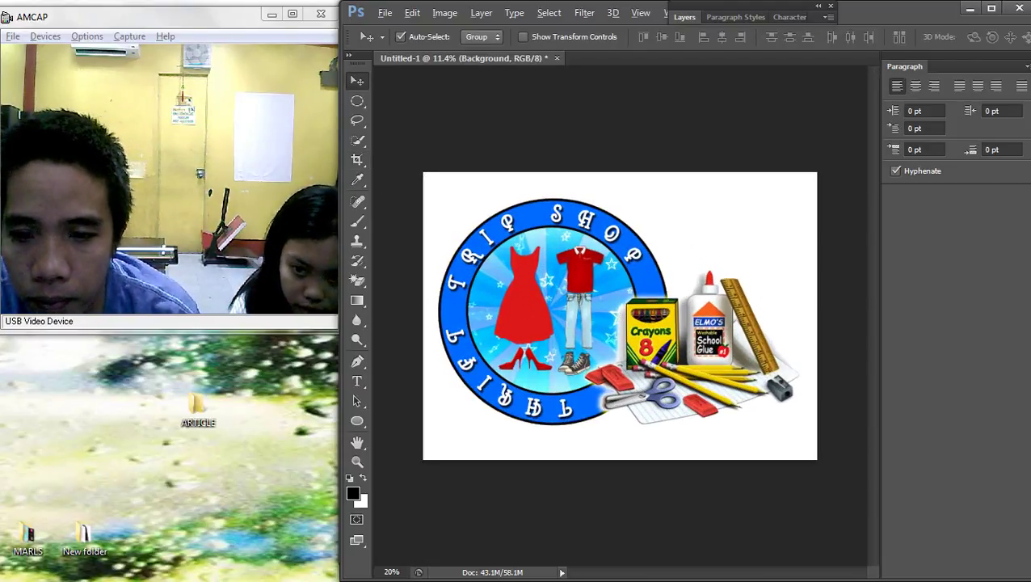
scroll(620, 315, "down", 3)
scroll(619, 315, "up", 3)
scroll(619, 315, "up", 1)
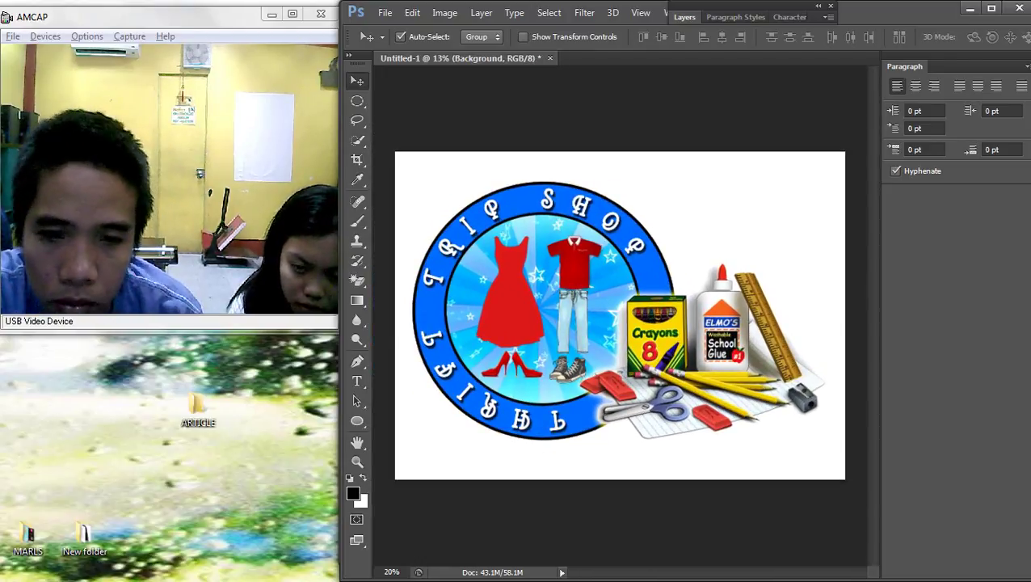
right_click(406, 158)
left_click(453, 168)
key("Delete")
scroll(619, 316, "down", 1)
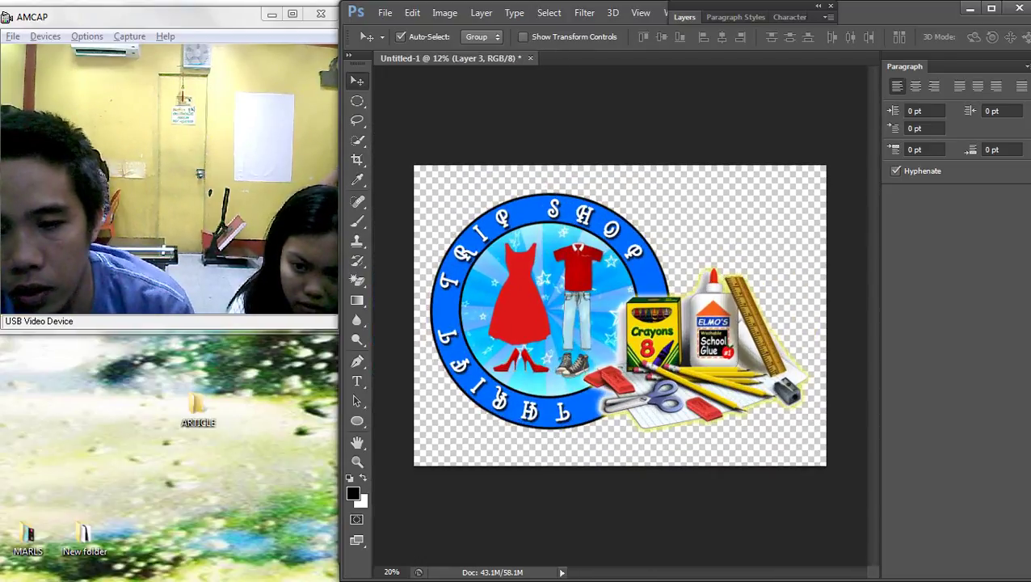
Crop the transparent canvas more tightly around the logo and the school supplies
left_click(357, 160)
left_click_drag(425, 182, 808, 440)
key("Return")
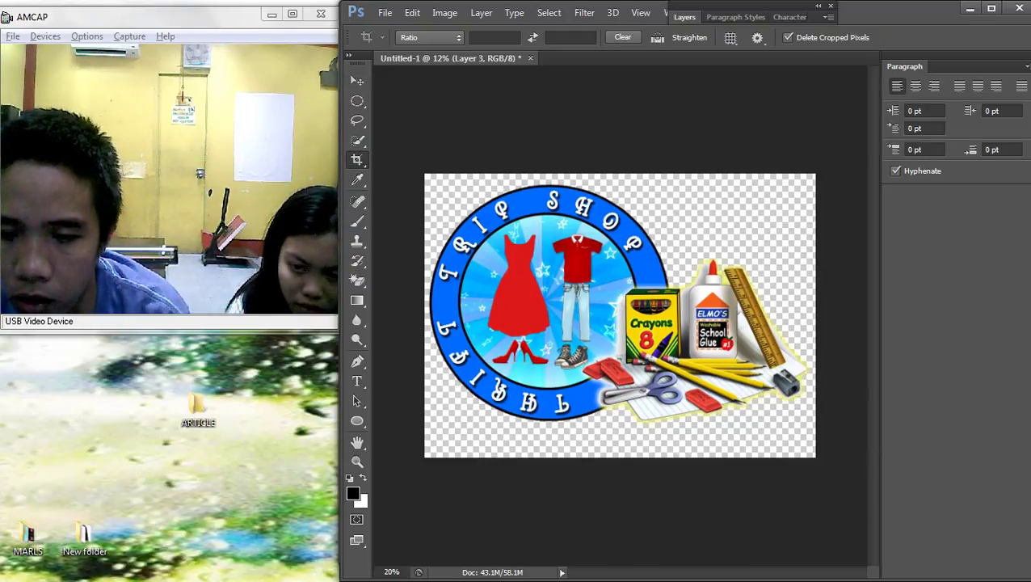
scroll(620, 316, "down", 1)
Save the document to the Desktop as LOGO in Photoshop (*.PSD) format with layers kept
left_click(386, 13)
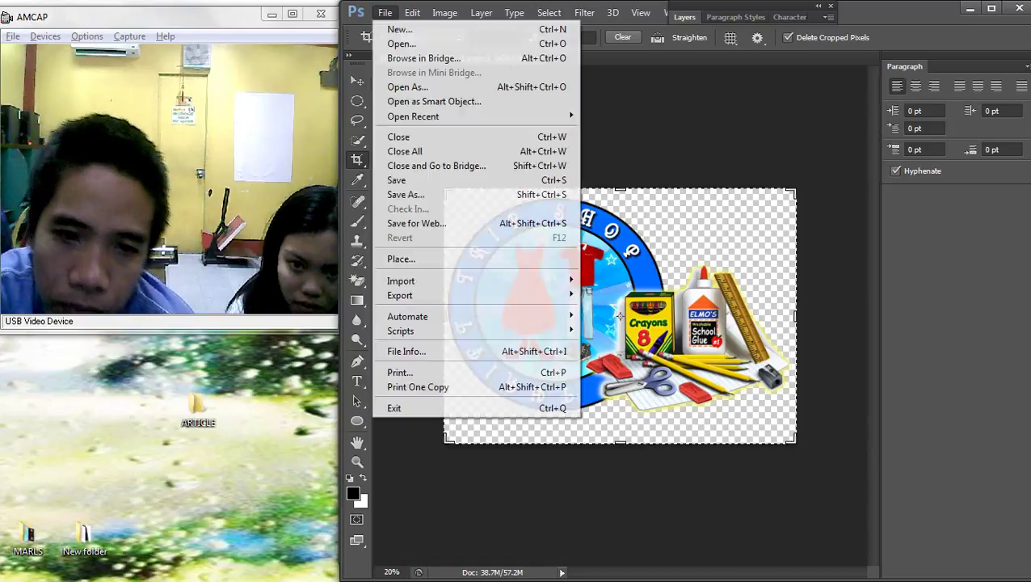
left_click(404, 194)
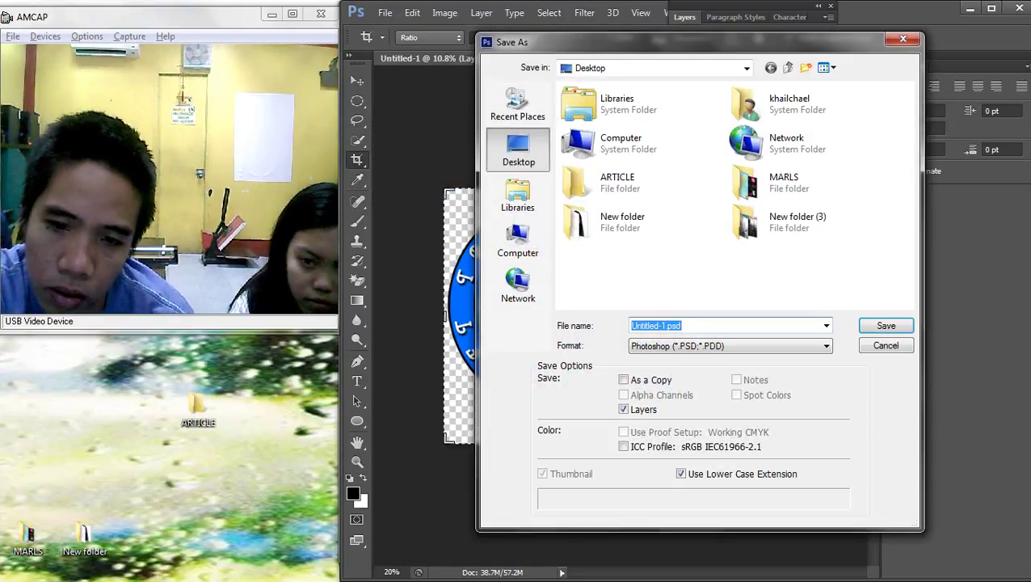
left_click(731, 346)
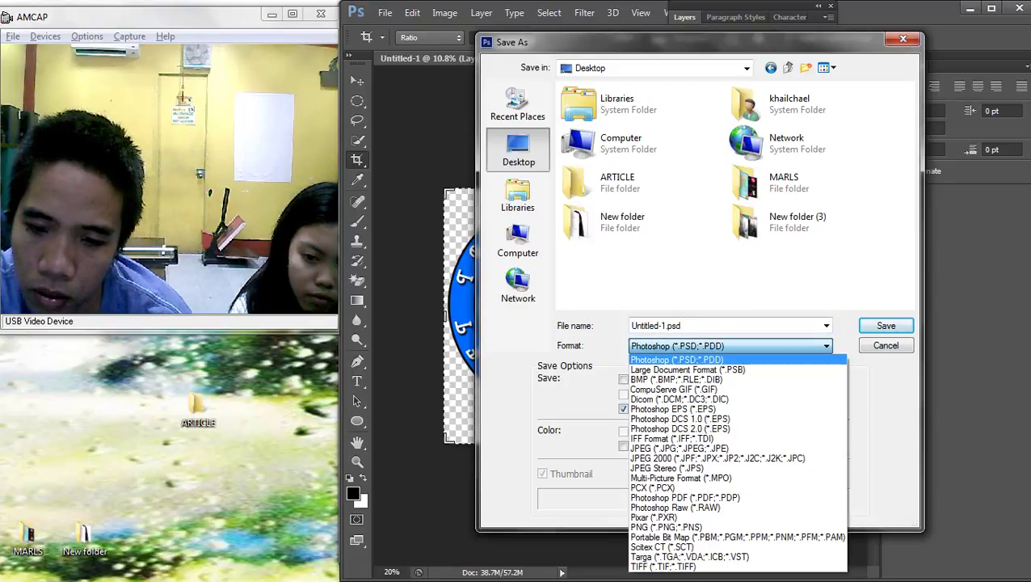
left_click(731, 357)
type("L")
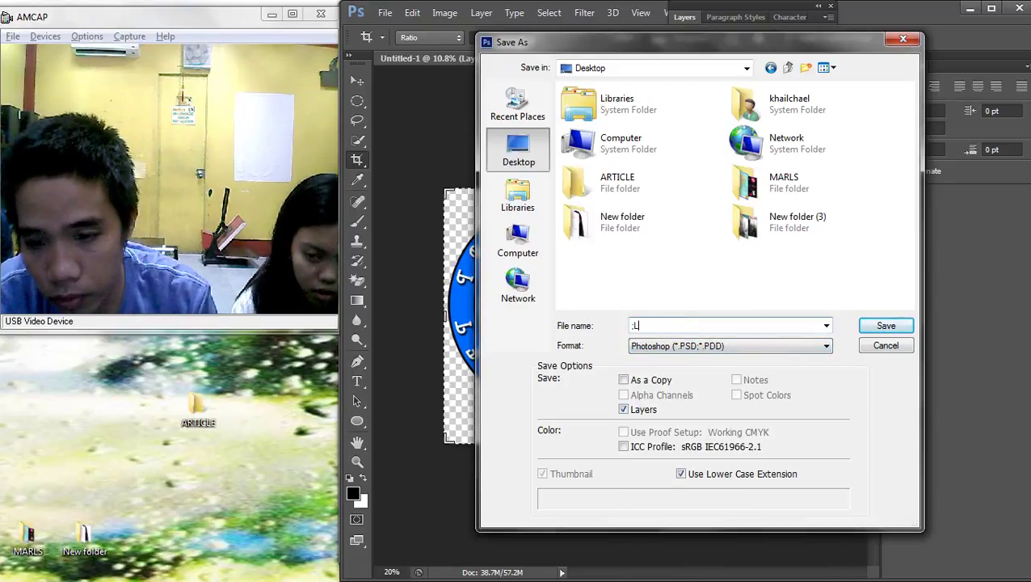
type("LOGO")
key("Return")
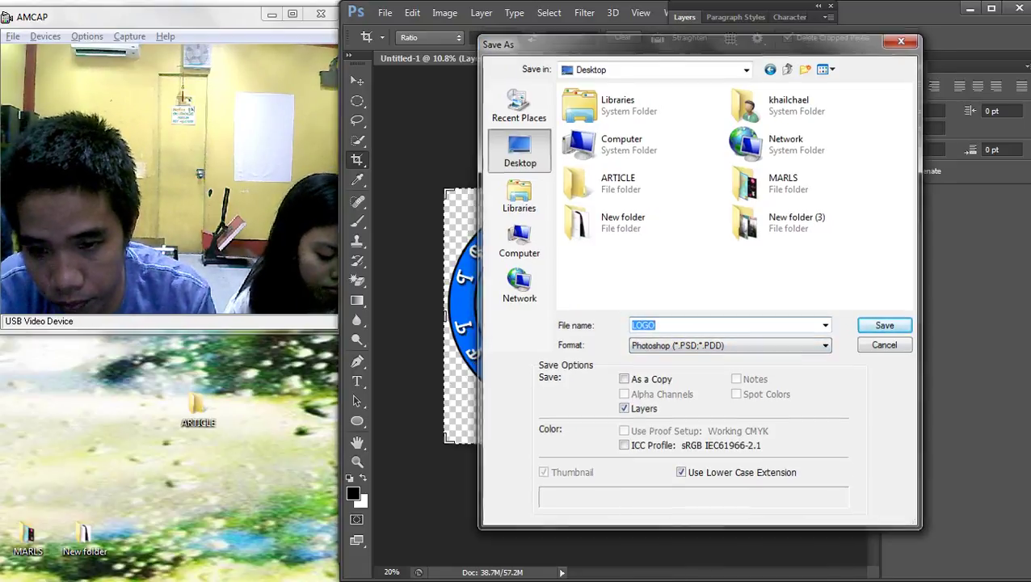
key("Return")
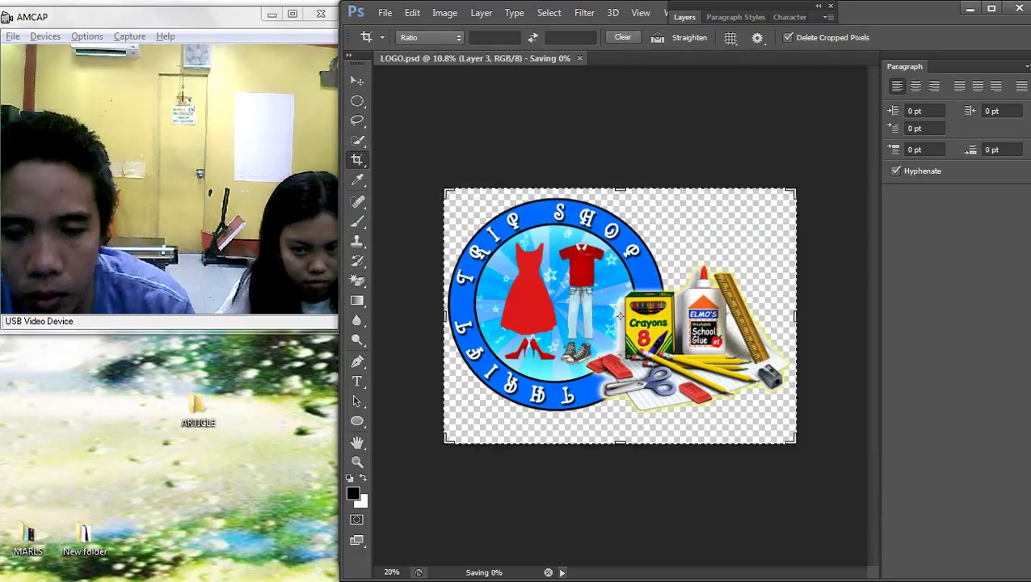
Save a copy of the logo to the Desktop as LOGO.png in PNG format, accepting the default PNG options
left_click(385, 13)
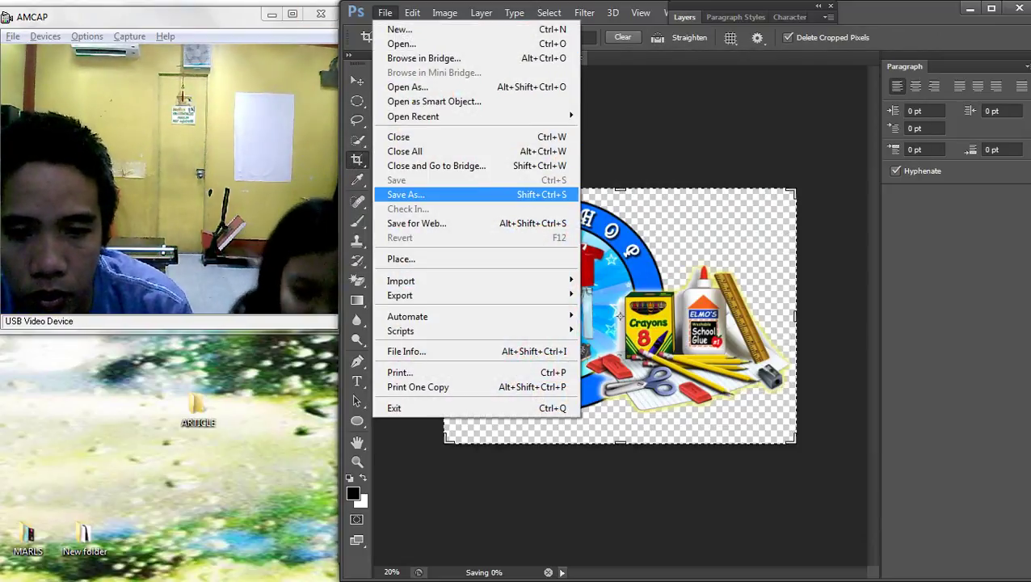
left_click(406, 195)
key("Return")
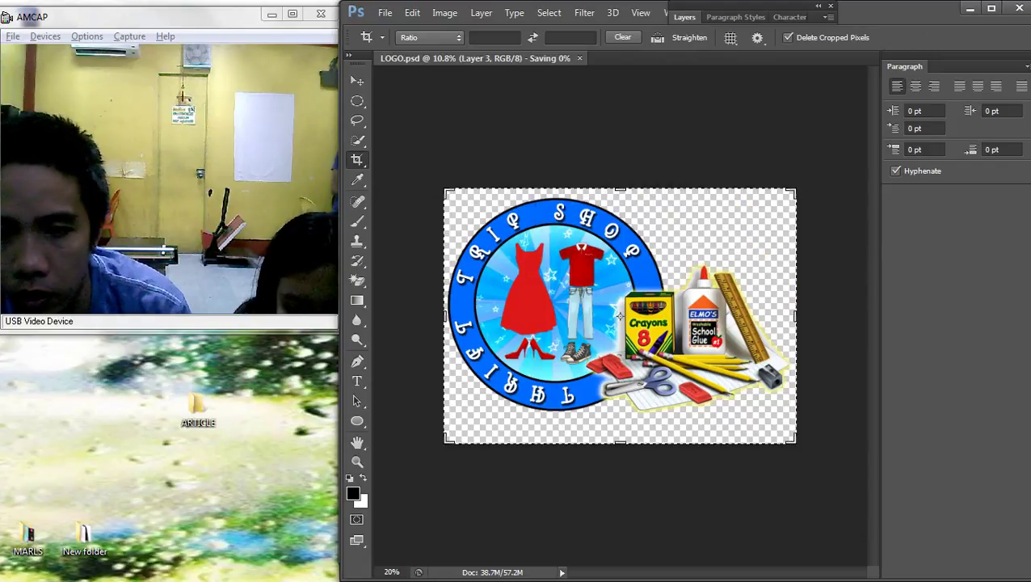
key("alt+f")
key("Down")
key("Down")
key("Down")
key("Down")
key("Down")
key("Down")
key("Down")
key("Down")
key("Down")
key("Return")
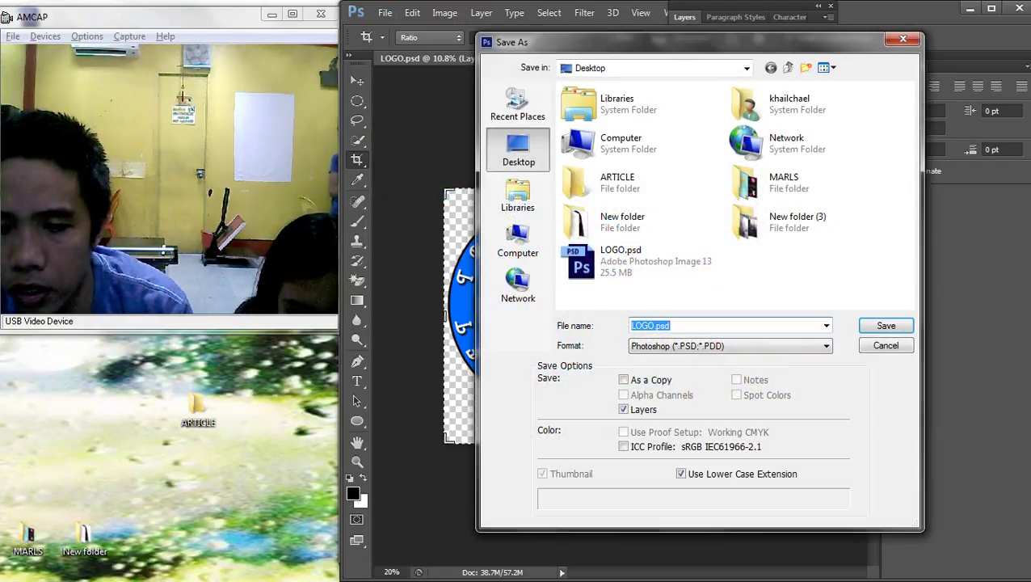
left_click(730, 345)
key("Down")
key("Down")
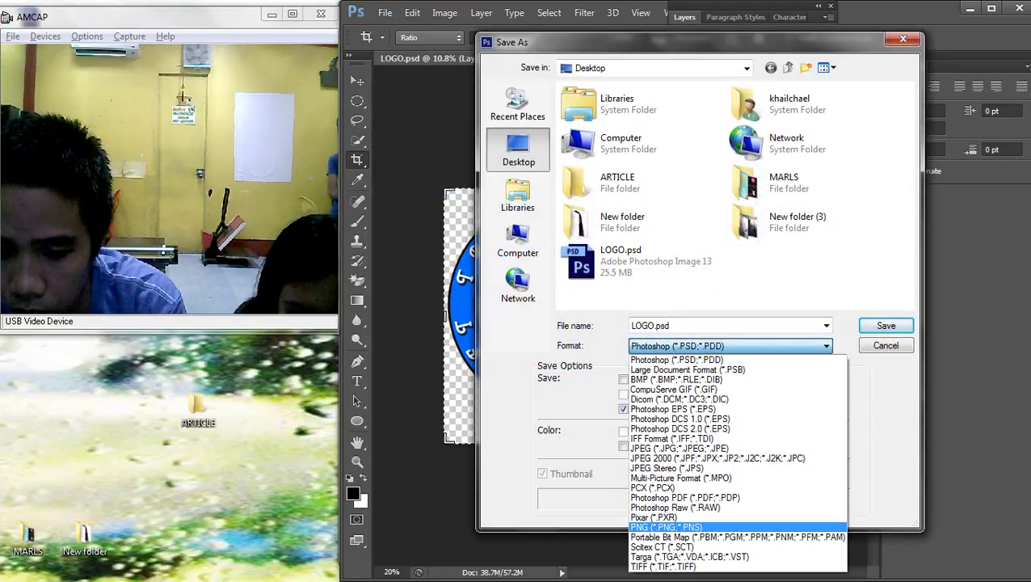
key("Return")
key("Return")
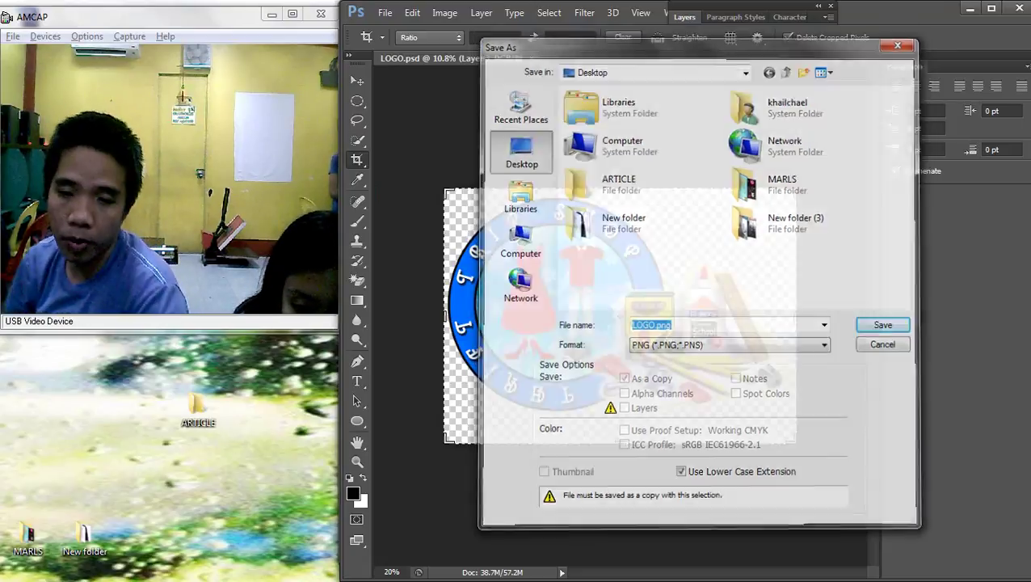
key("Return")
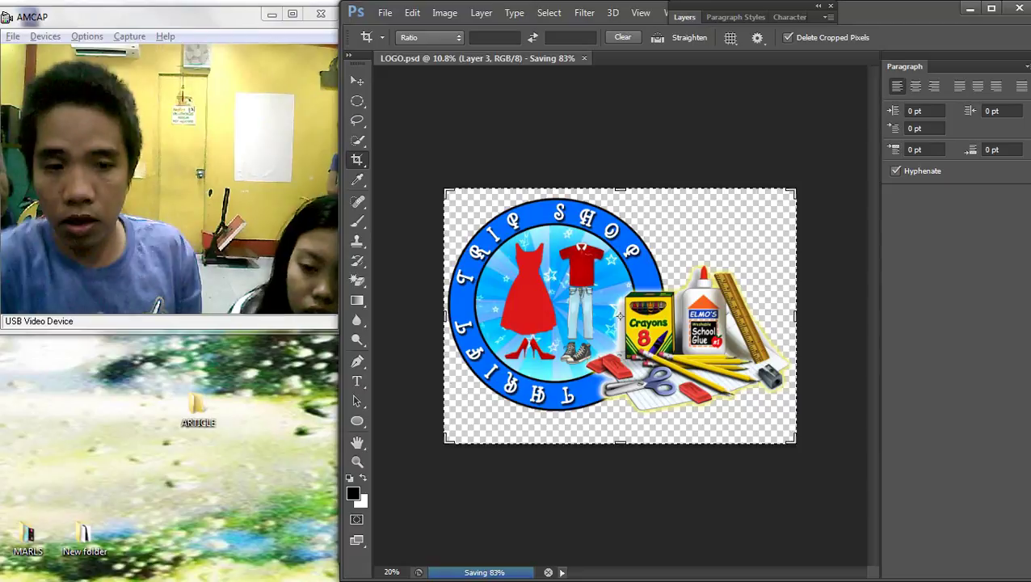
Minimize Photoshop and close the Chrome window containing the light blue background image search
mouse_move(1027, 323)
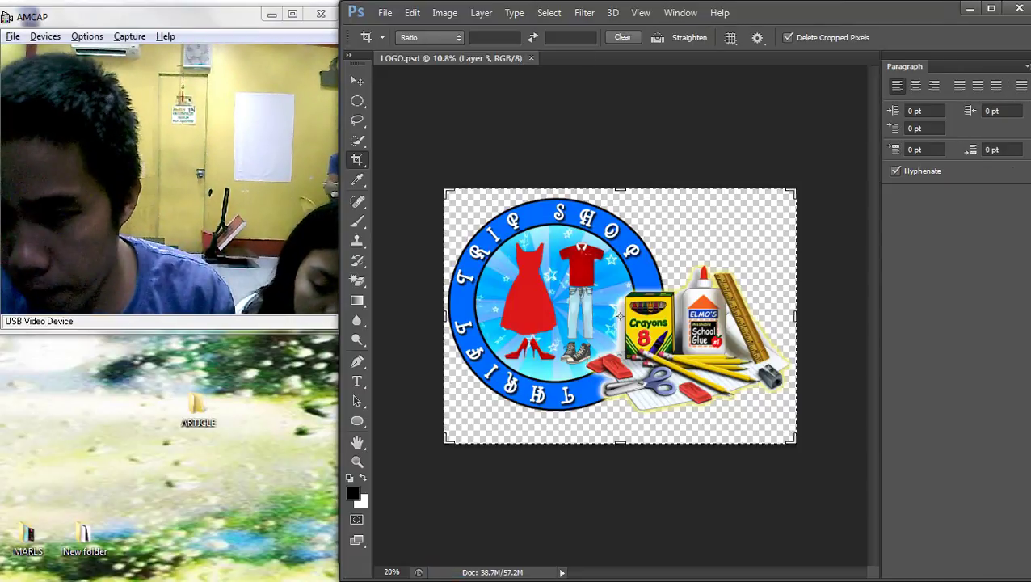
left_click(970, 8)
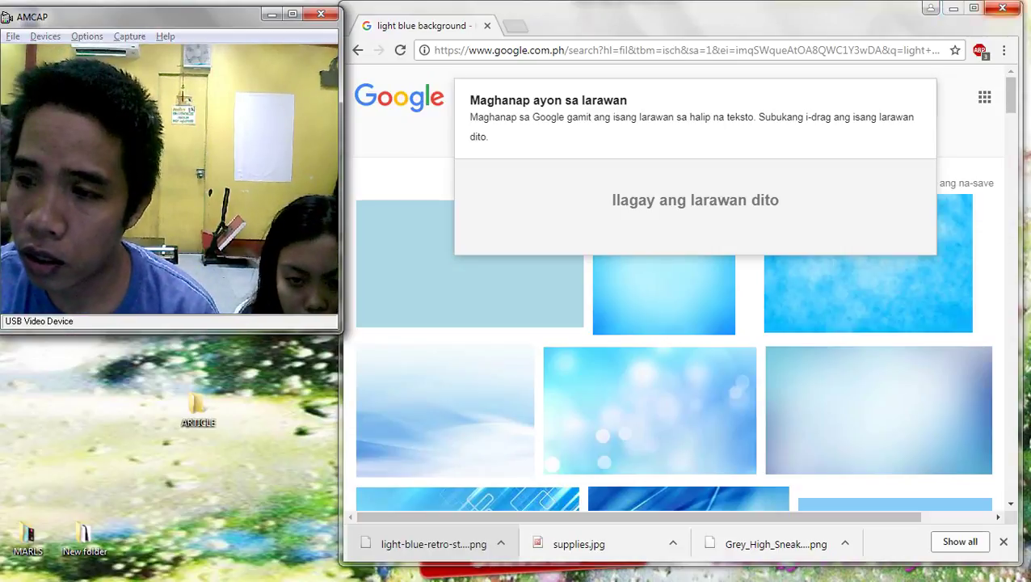
left_click(1002, 9)
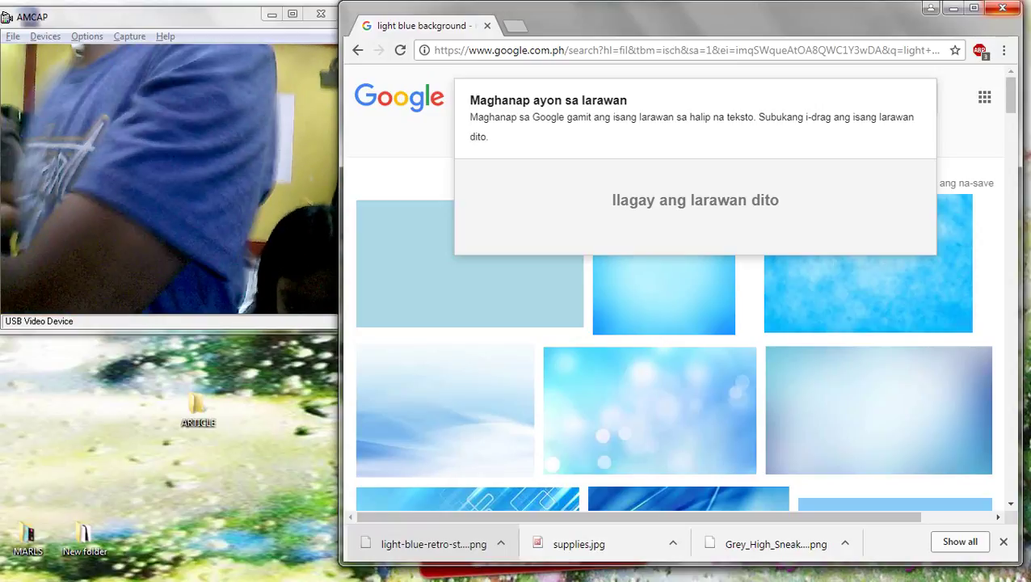
left_click(1002, 8)
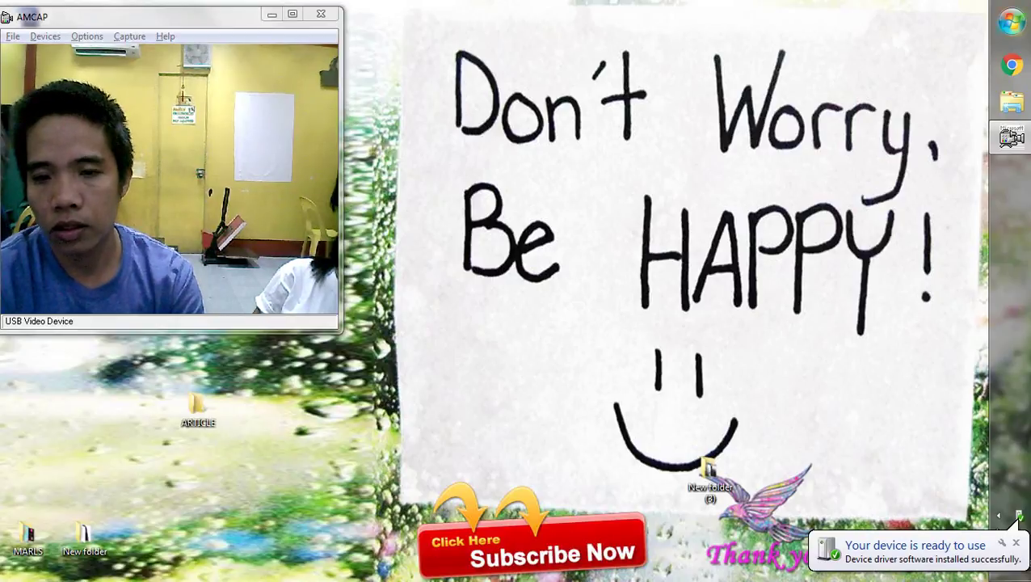
Open the Computer window in Windows Explorer and browse to the Desktop folder
key("super")
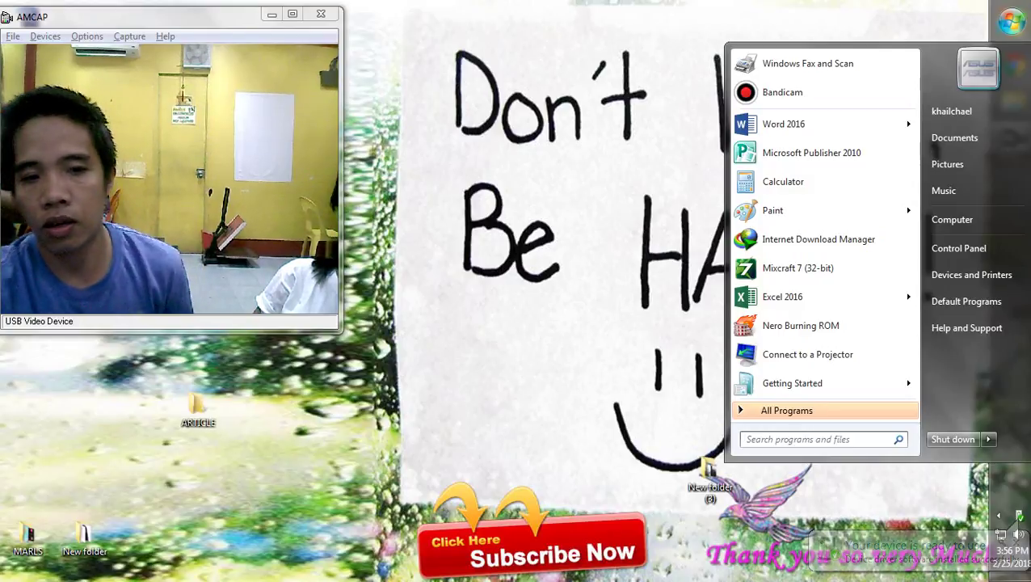
left_click(977, 220)
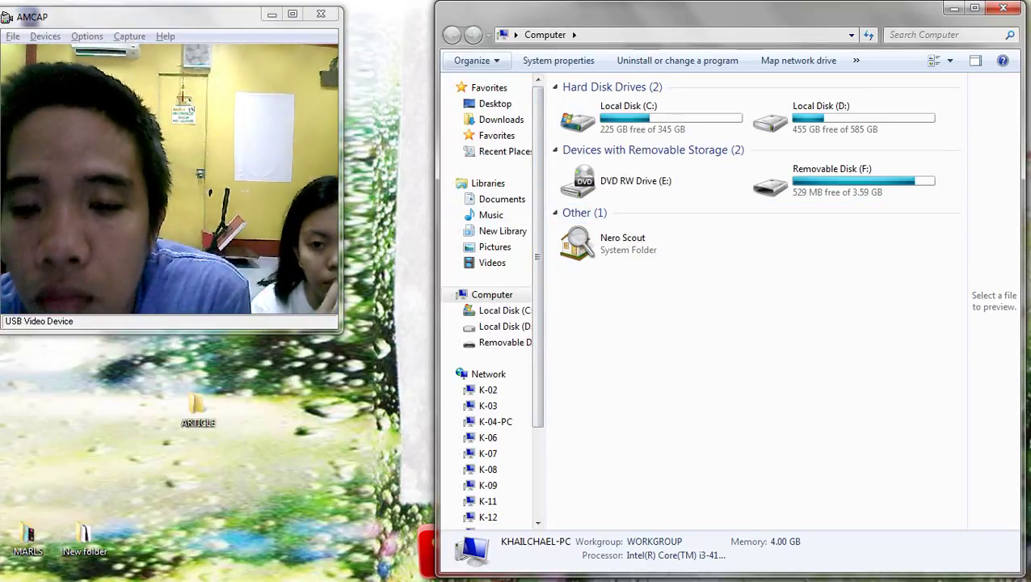
left_click(515, 35)
left_click(541, 53)
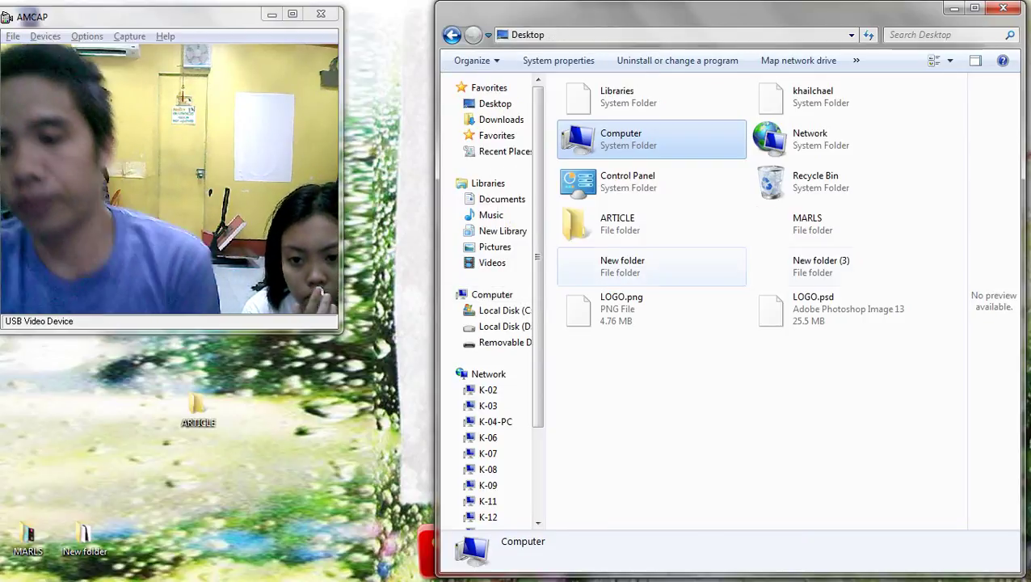
Select LOGO.png and LOGO.psd in the Desktop folder and copy them
left_click_drag(861, 357, 655, 328)
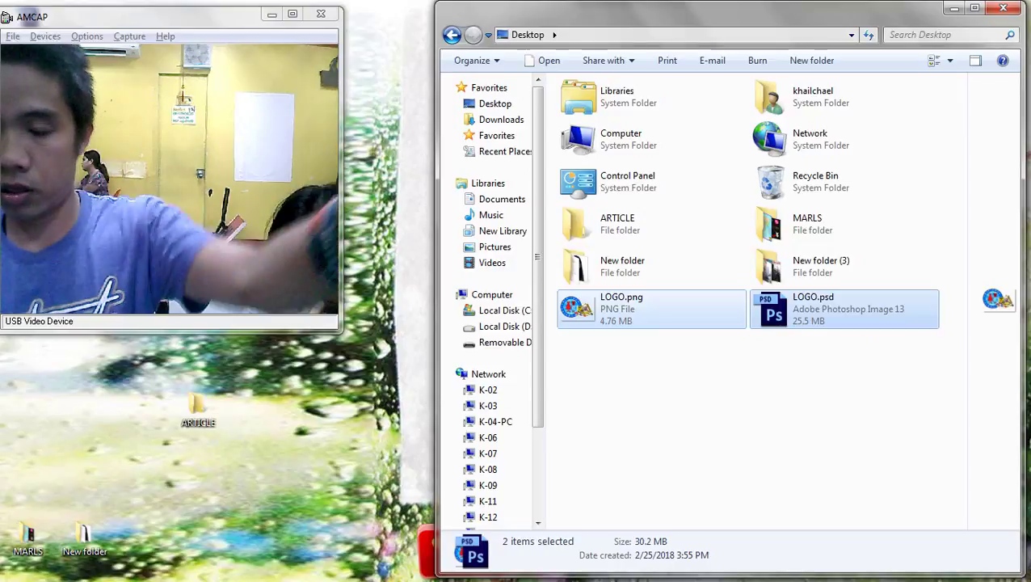
right_click(804, 321)
left_click(843, 483)
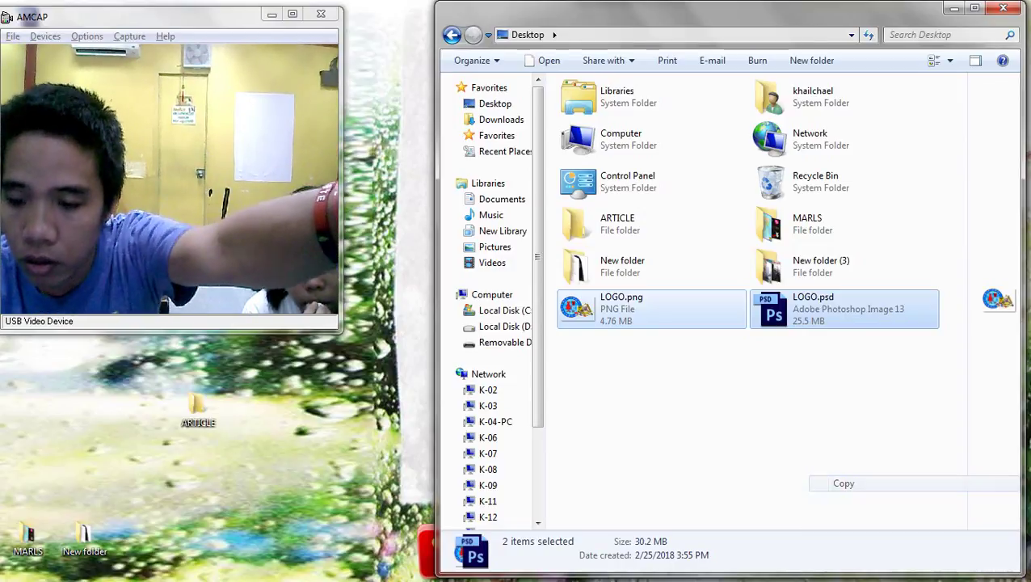
Paste the two copied LOGO files into Removable Disk (F:) and close the Explorer window
left_click(505, 343)
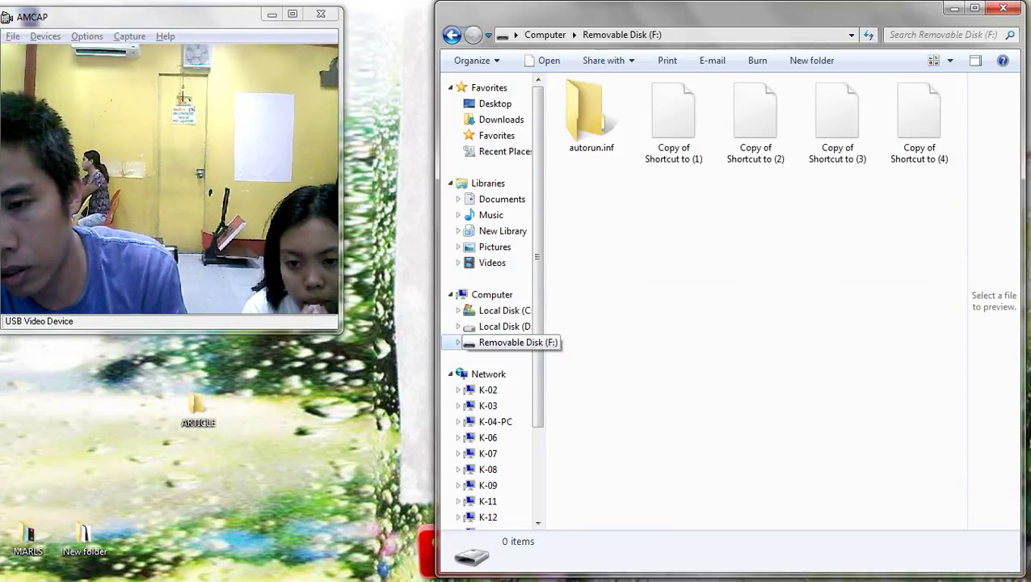
scroll(755, 348, "down", 10)
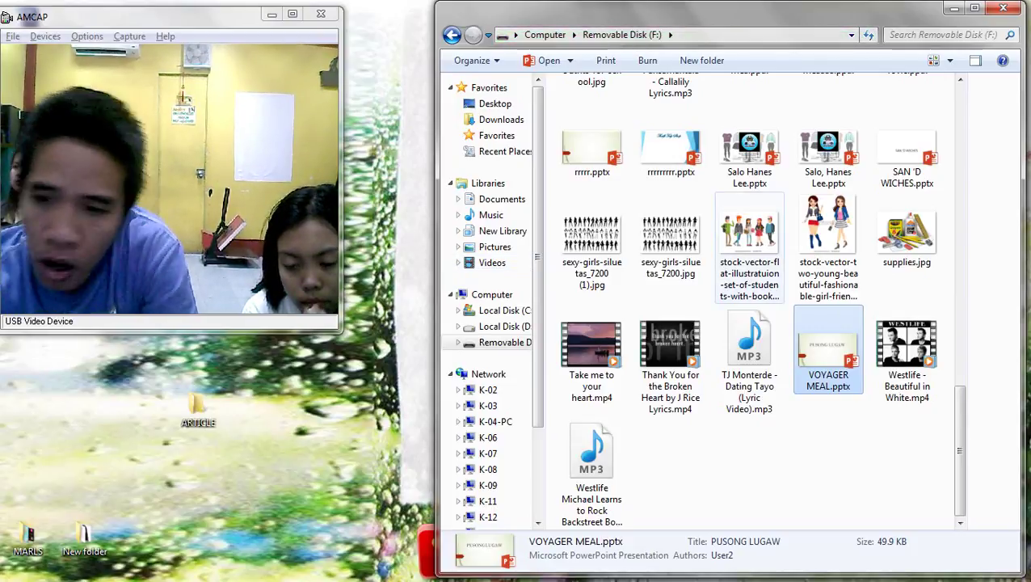
left_click(790, 464)
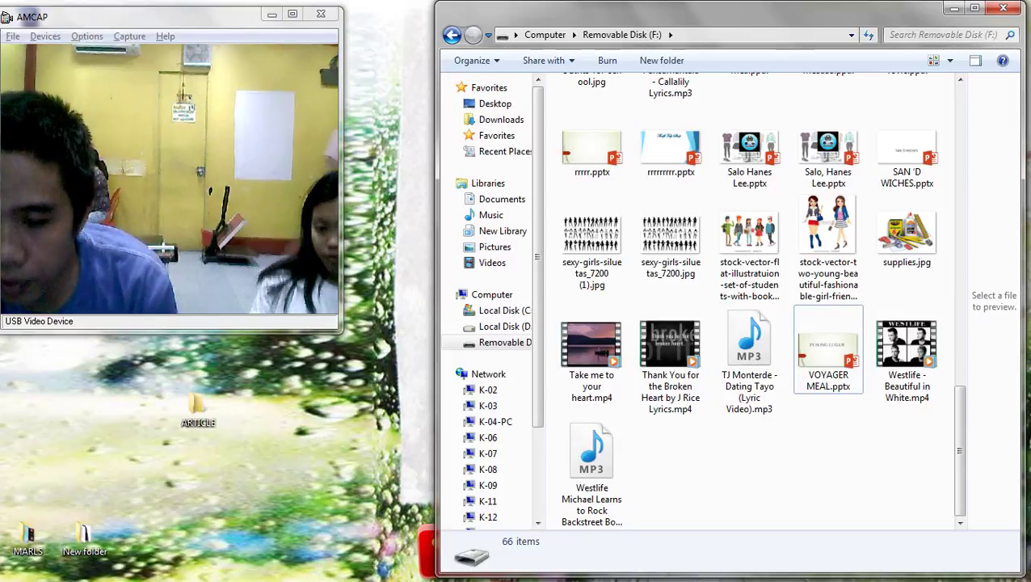
left_click(828, 350)
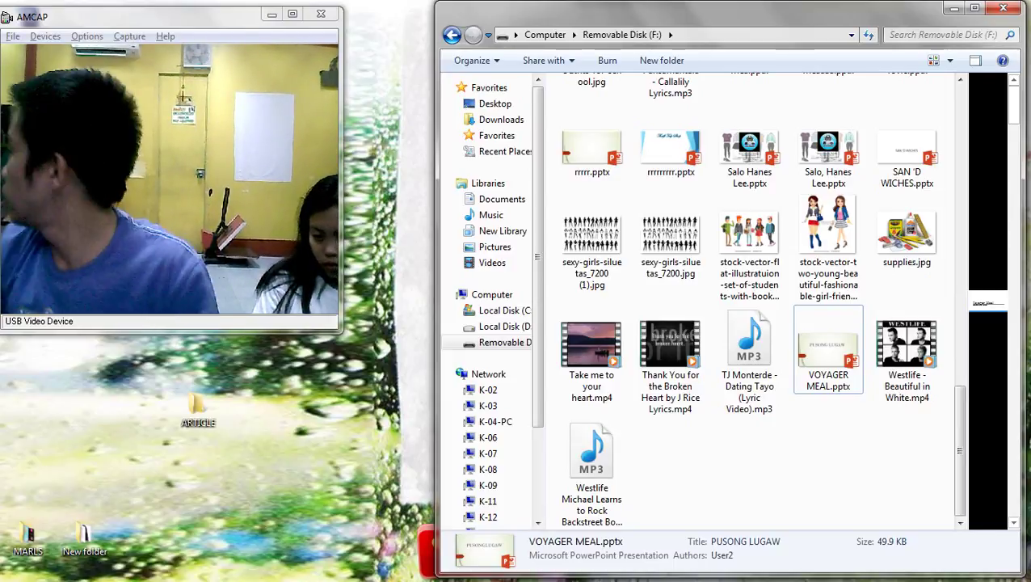
right_click(760, 219)
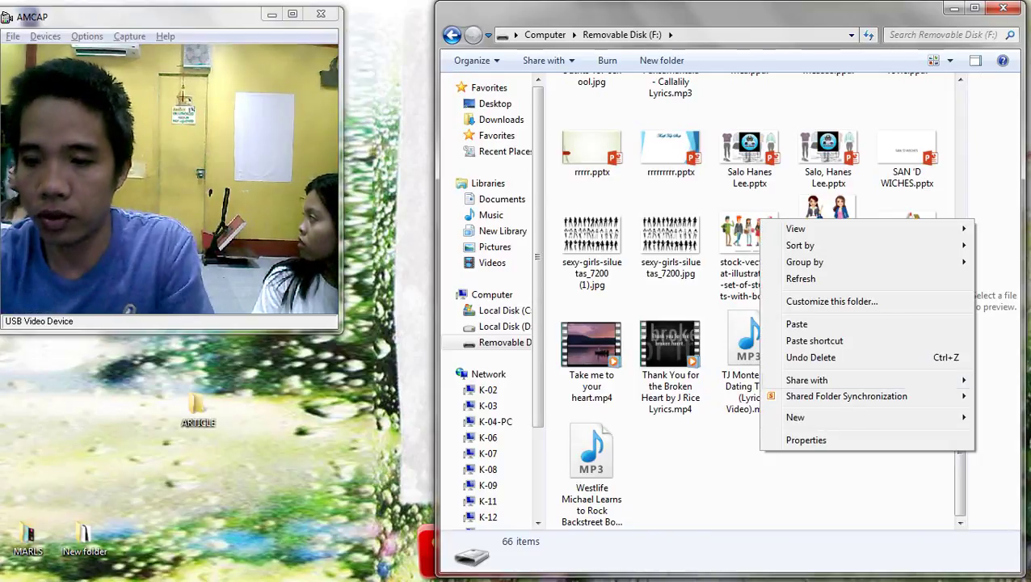
left_click(797, 324)
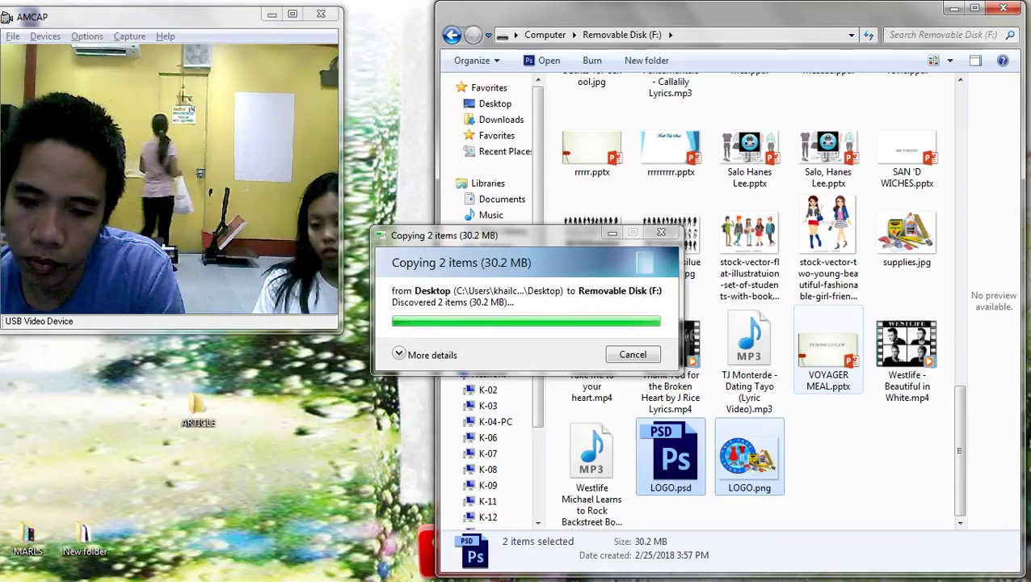
left_click(749, 457)
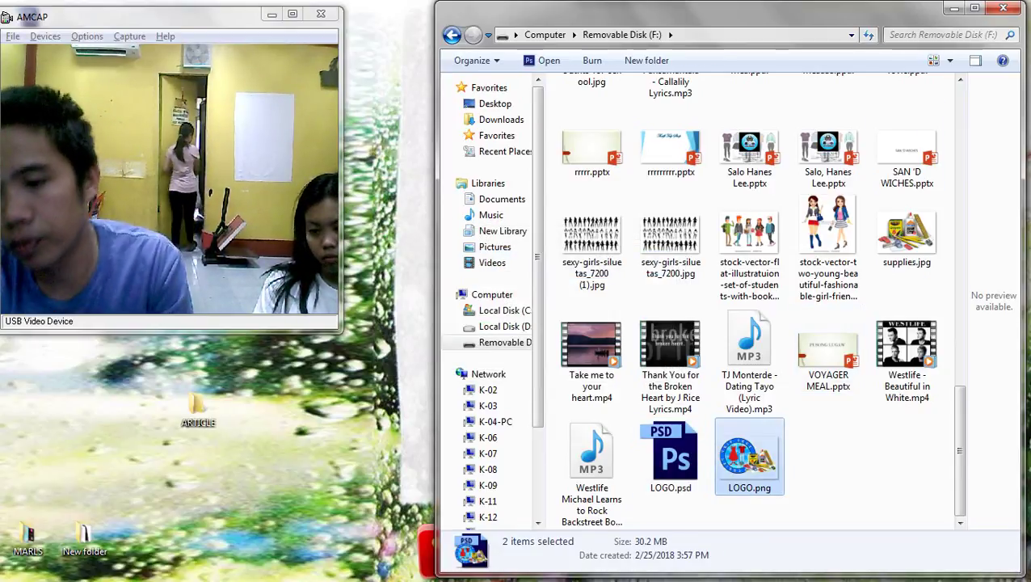
left_click(1002, 8)
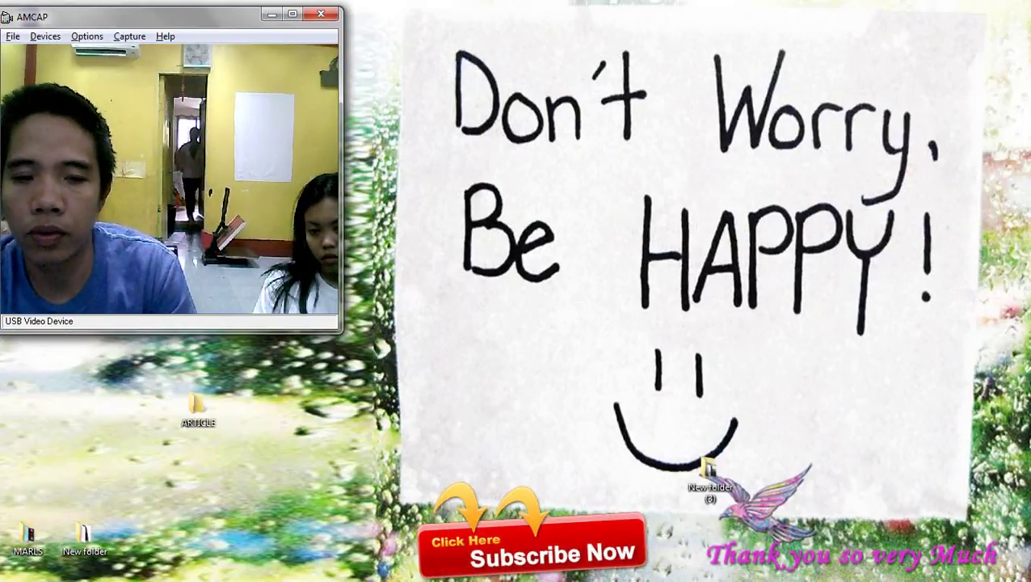
Open Removable Disk (F:) in a new Explorer window and locate the copied LOGO files
key("super+e")
left_click_drag(307, 9, 716, 34)
left_click(819, 206)
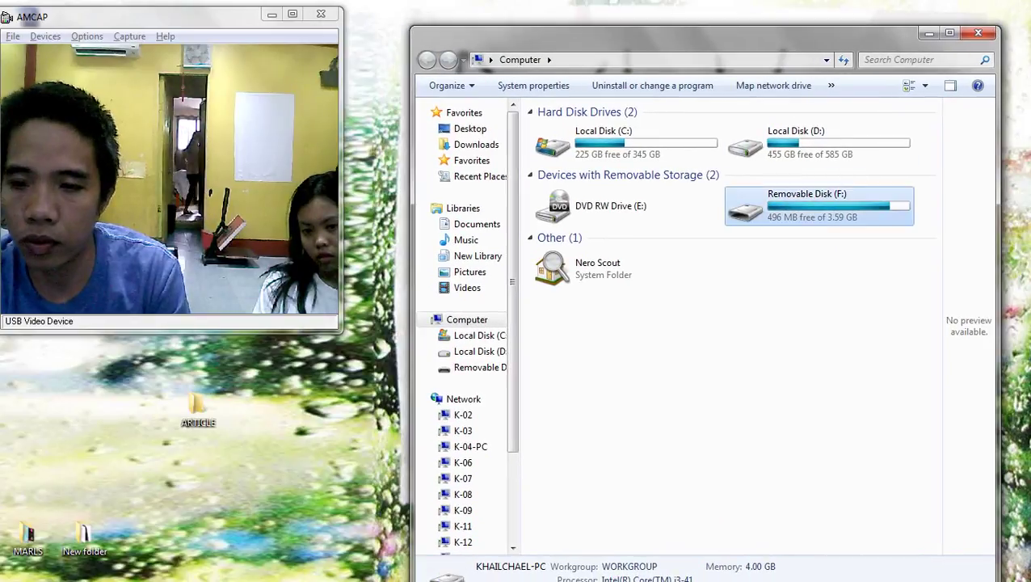
double_click(819, 206)
scroll(857, 315, "down", 6)
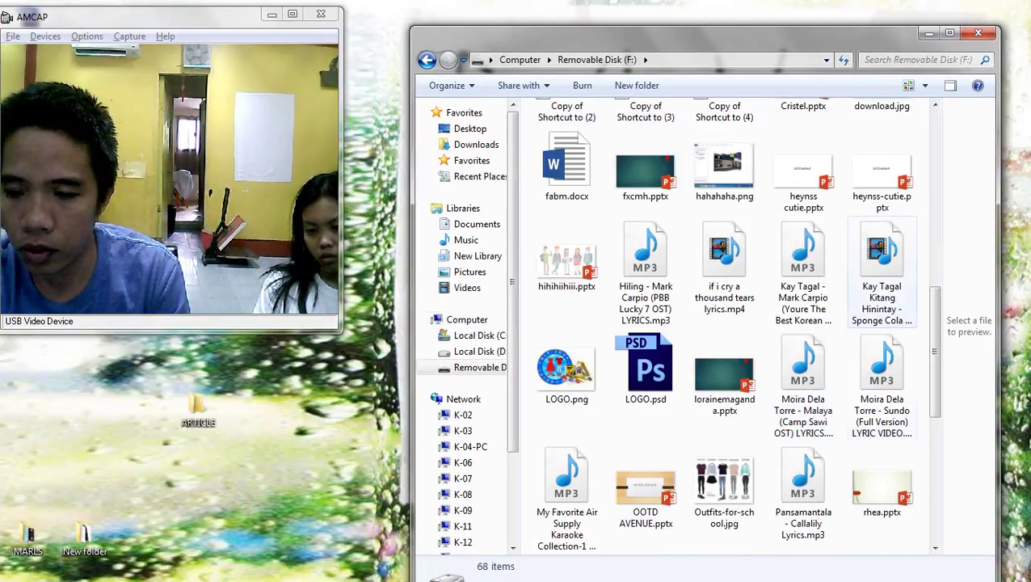
scroll(804, 383, "down", 3)
scroll(724, 375, "up", 2)
Try to open LOGO.png on the removable disk with its default program
left_click(567, 250)
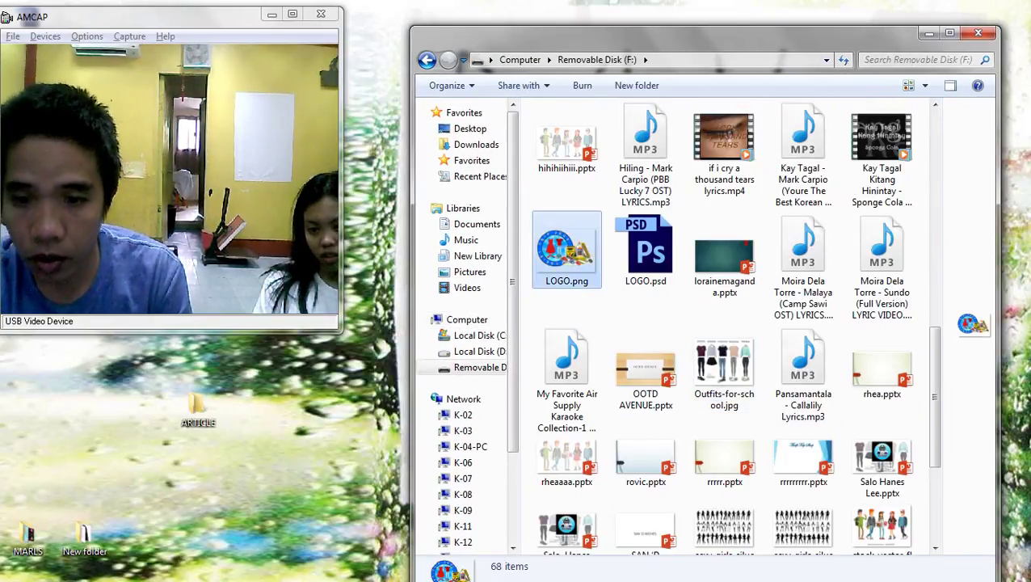
key("Return")
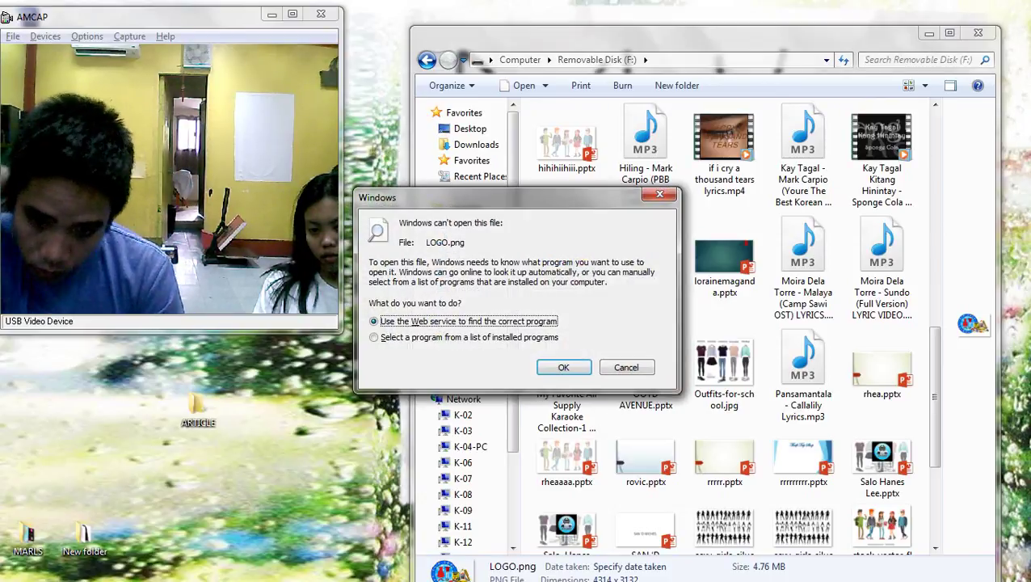
left_click(660, 195)
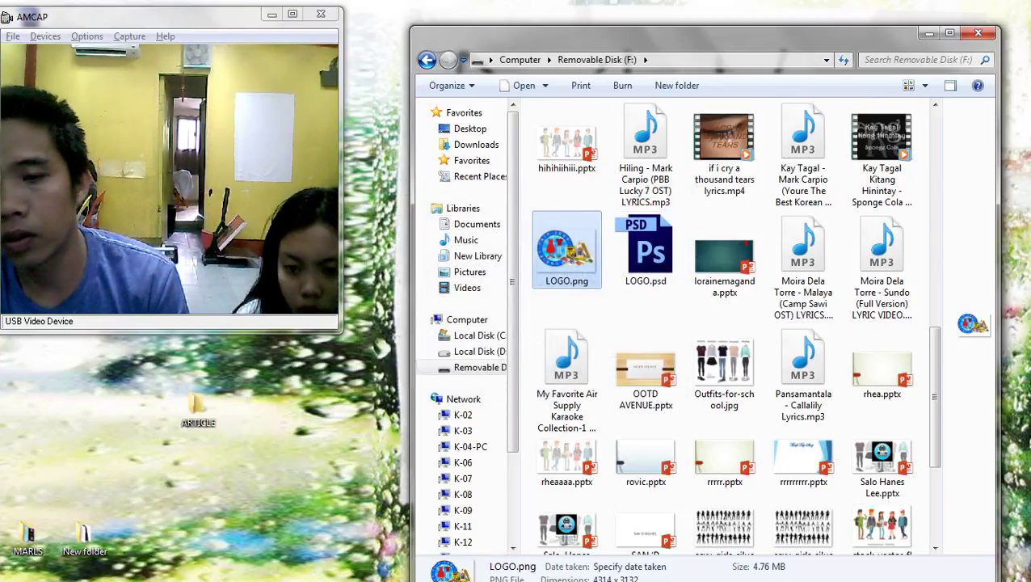
Preview LOGO.png in Windows Photo Viewer, and close the viewer and the Explorer window
right_click(577, 260)
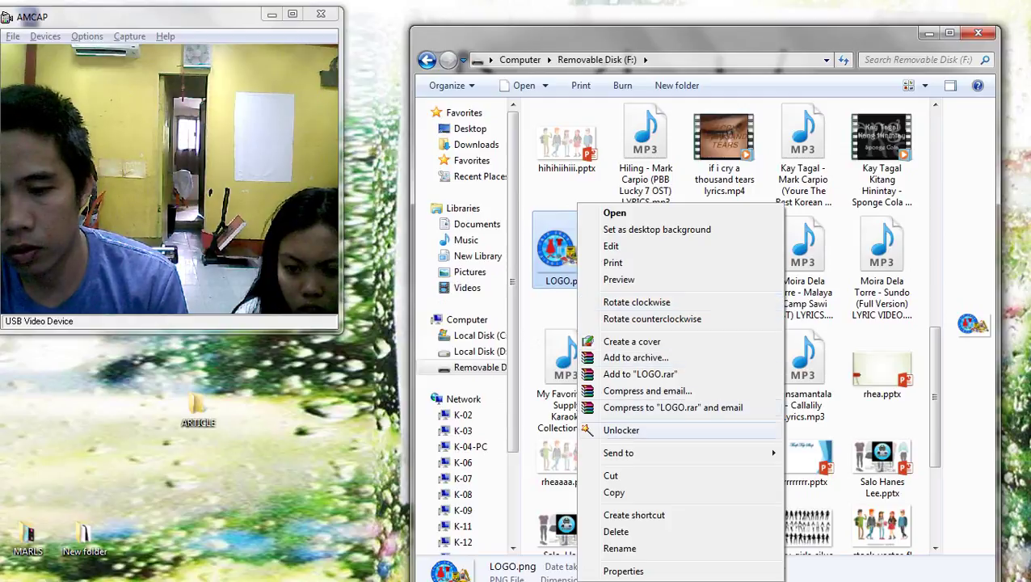
left_click(624, 280)
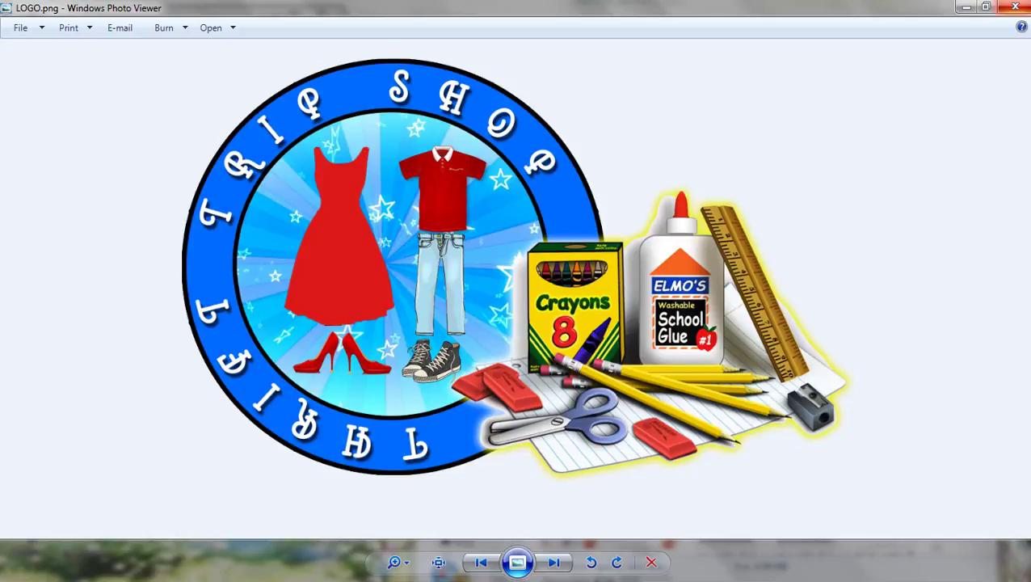
left_click(1015, 6)
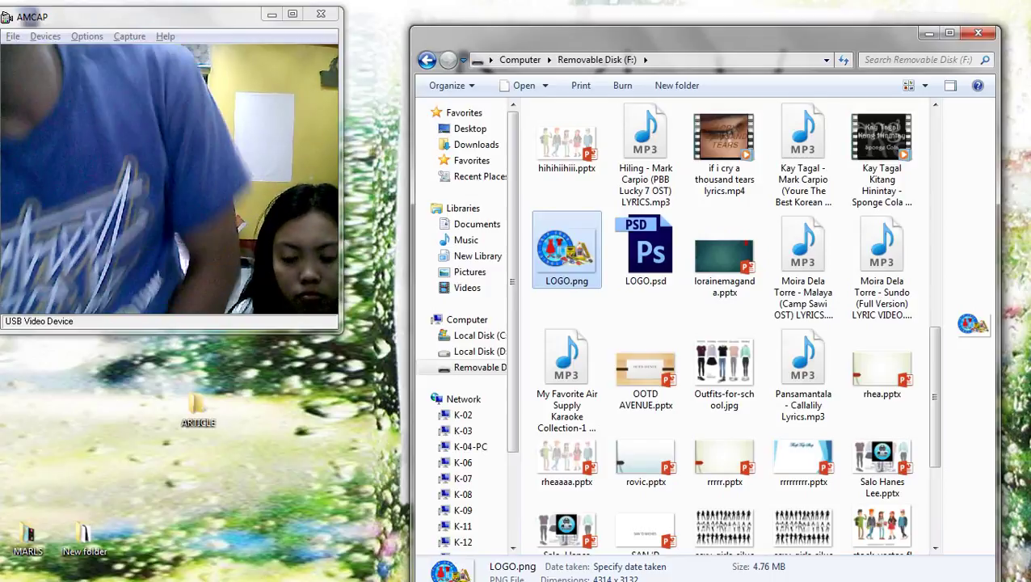
left_click(981, 33)
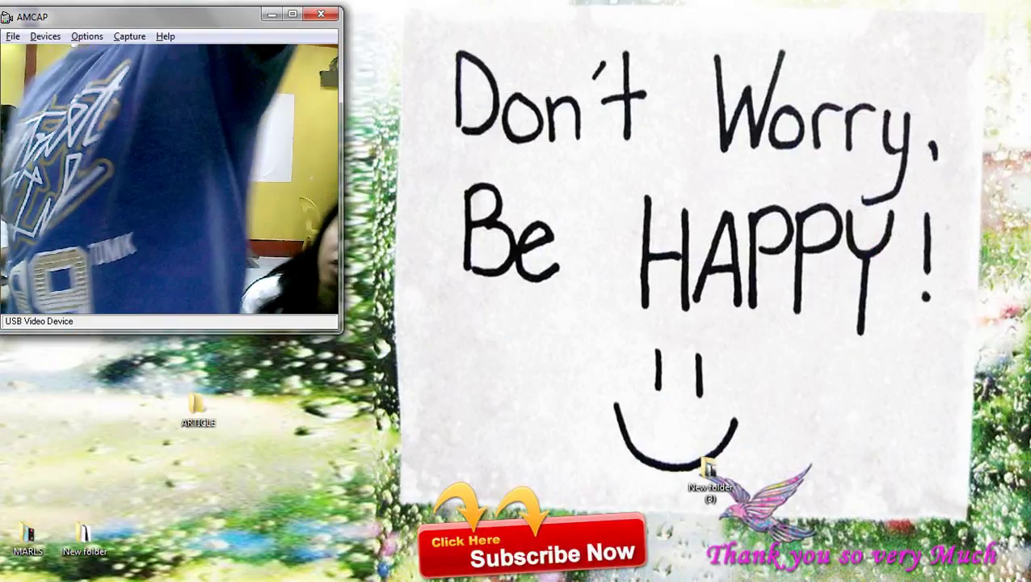
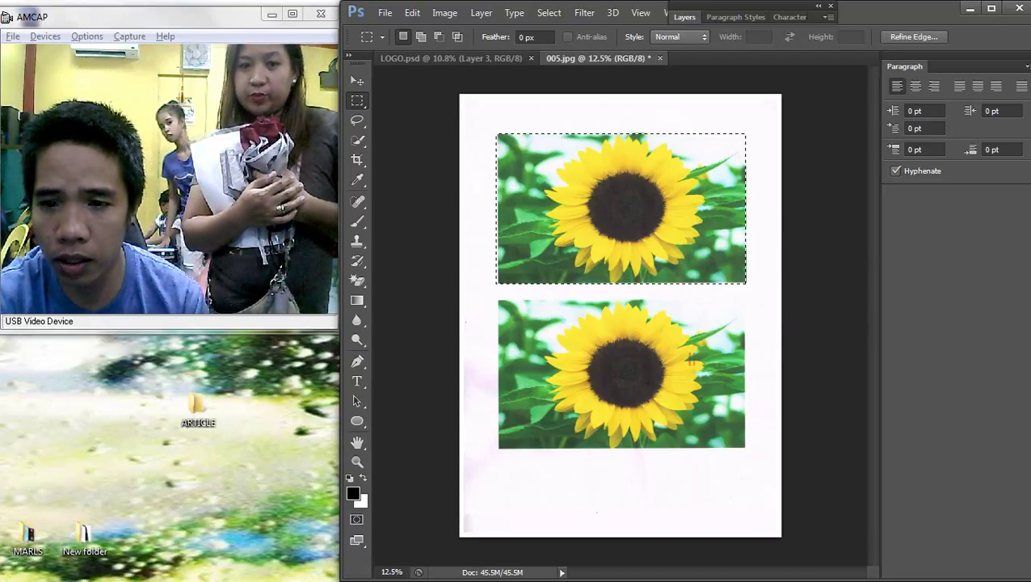
Cut the upper sunflower picture from 005.jpg in Photoshop and try to clear the fully selected canvas with a Content-Aware fill
key("ctrl+x")
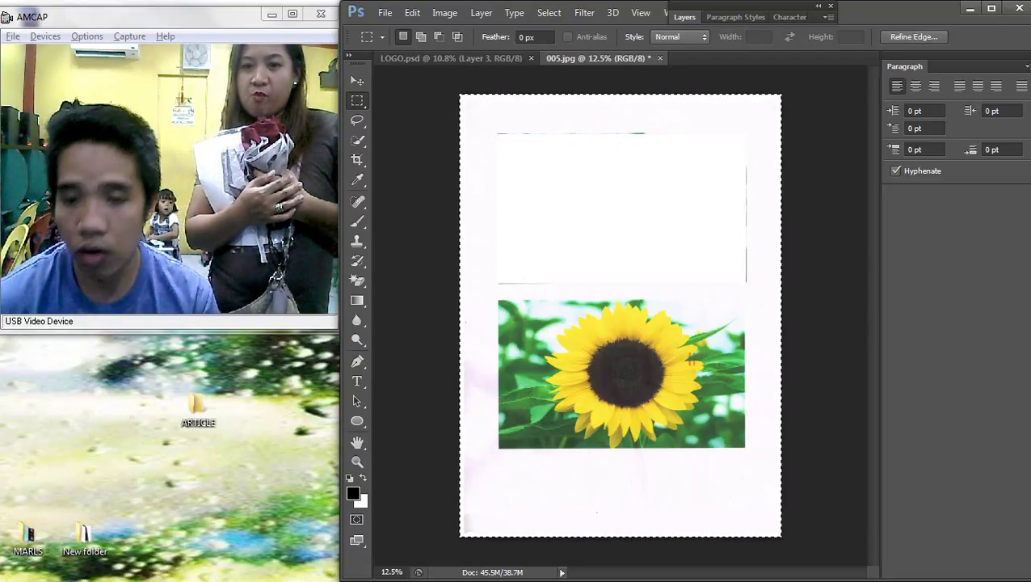
key("Delete")
key("Escape")
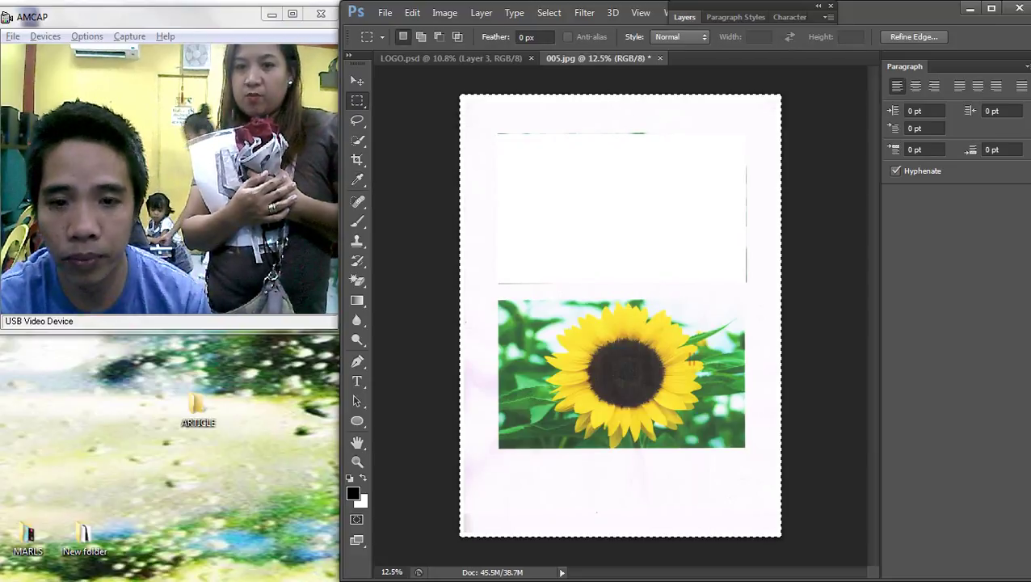
key("Return")
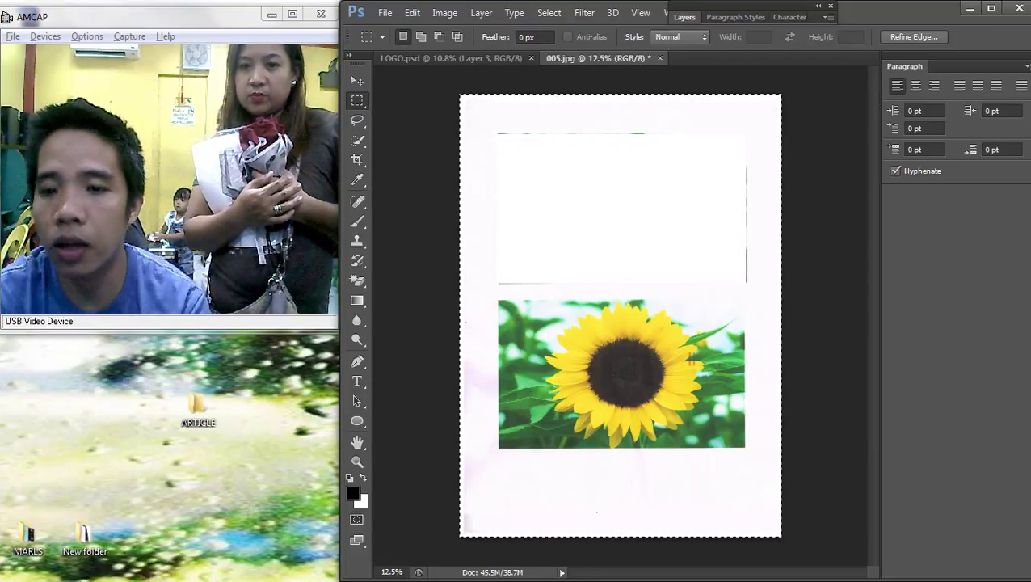
key("shift+F5")
key("Return")
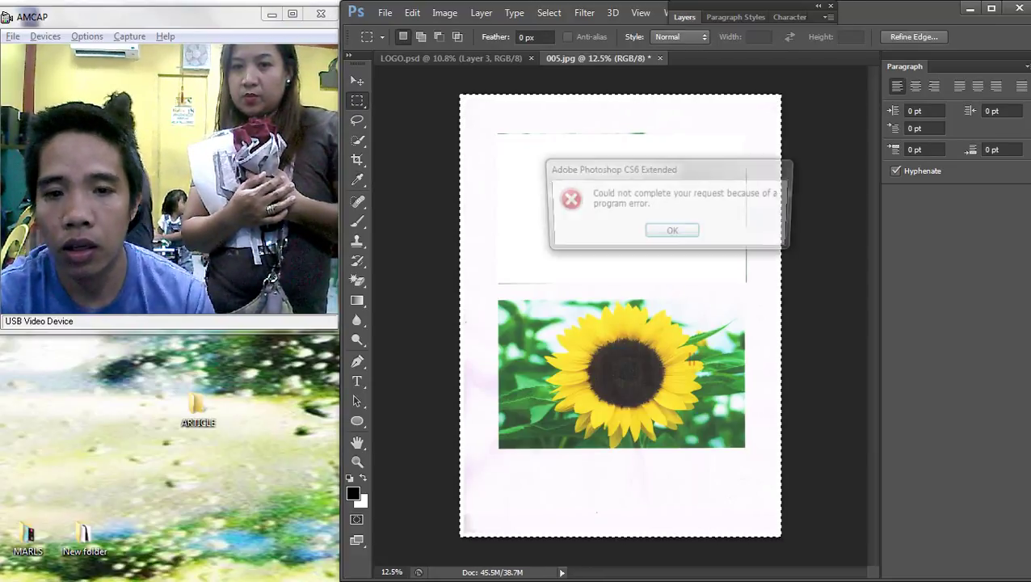
key("Return")
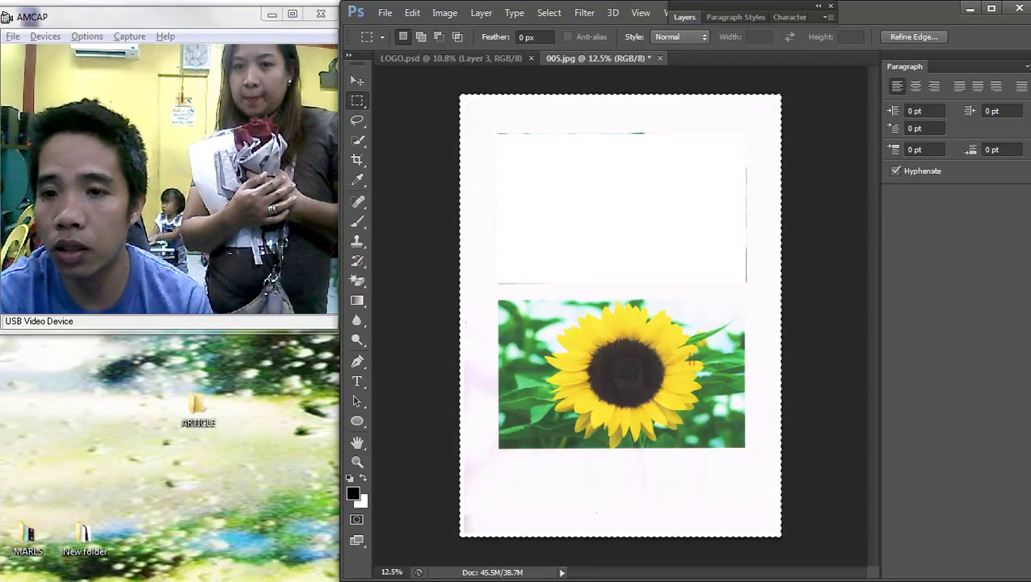
left_click(685, 17)
right_click(721, 96)
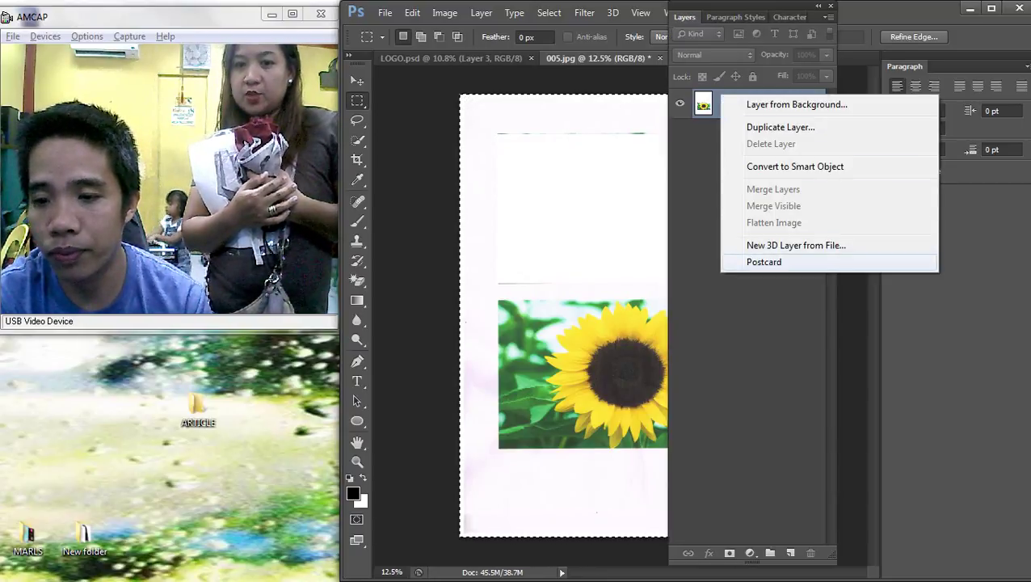
left_click(781, 127)
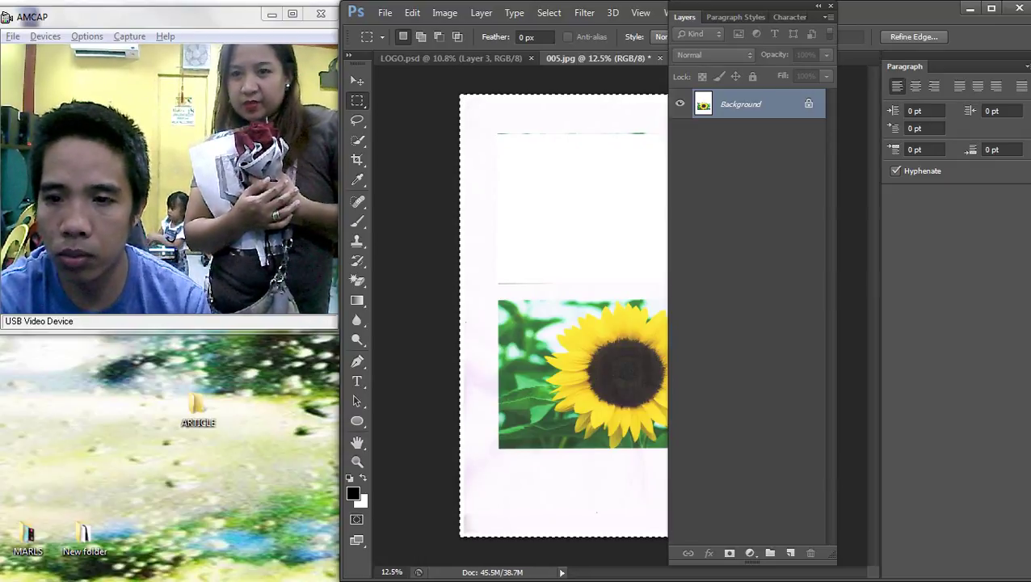
double_click(685, 17)
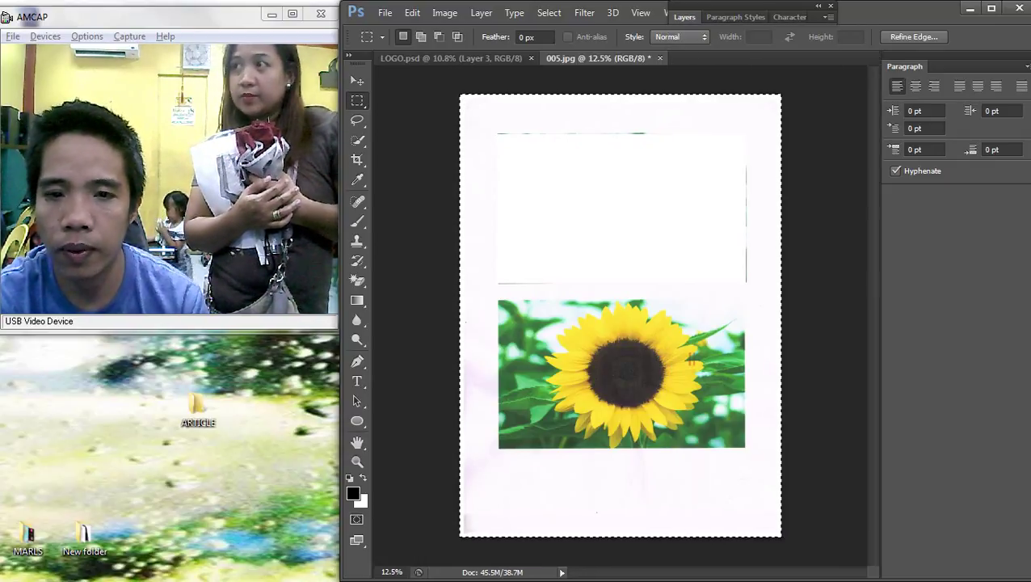
Try again to clear the selected canvas using the default fill contents
key("Delete")
key("Escape")
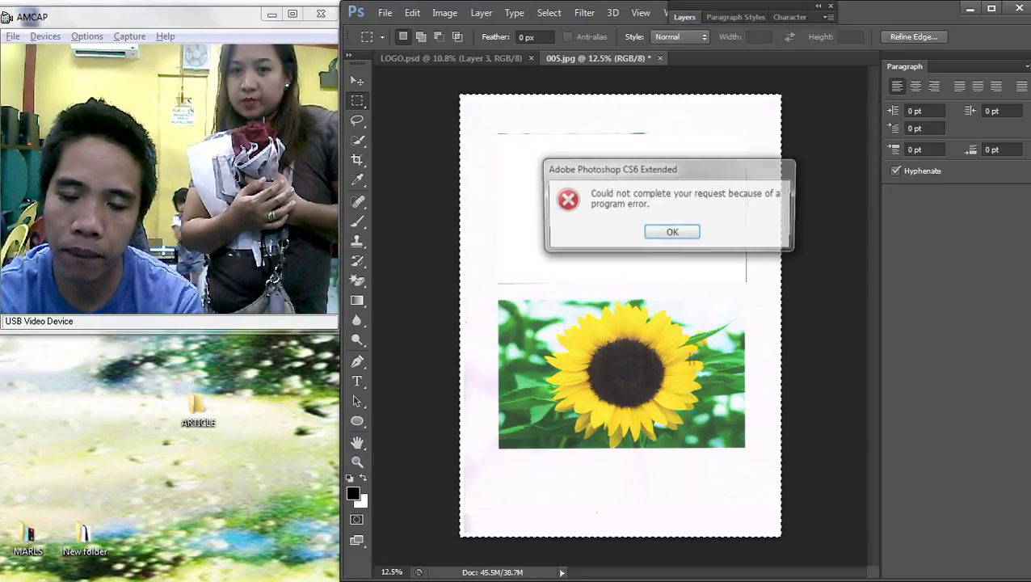
key("Return")
Fill the whole selected canvas with Background Color in Normal mode at 100% opacity and remove the selection
key("Delete")
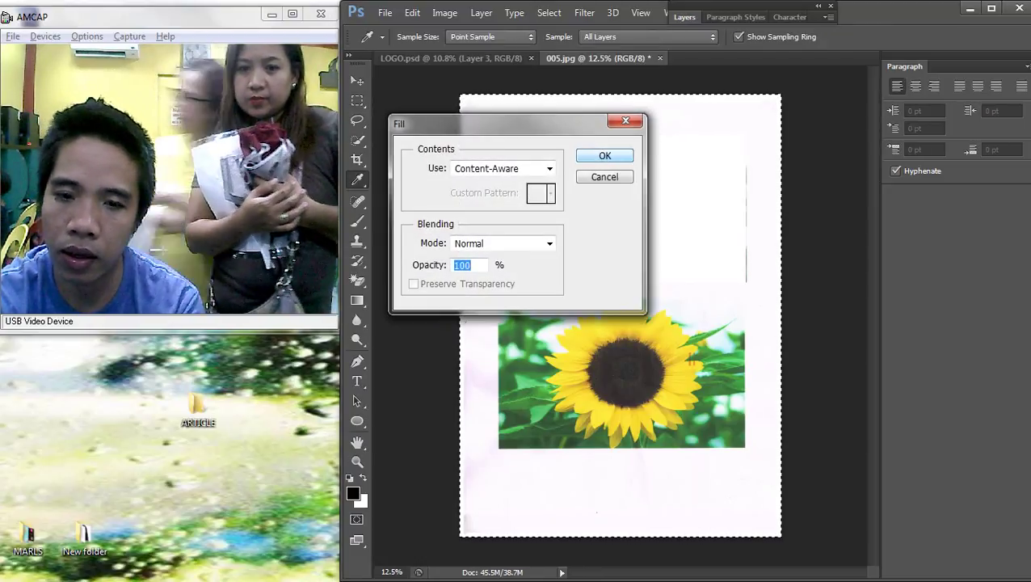
left_click(503, 168)
left_click(491, 195)
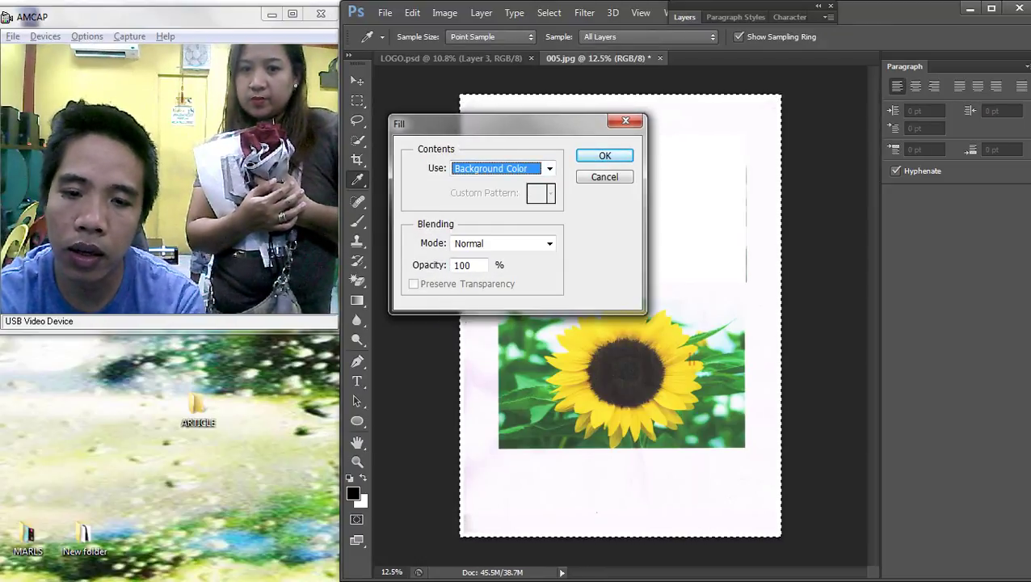
key("Return")
key("m")
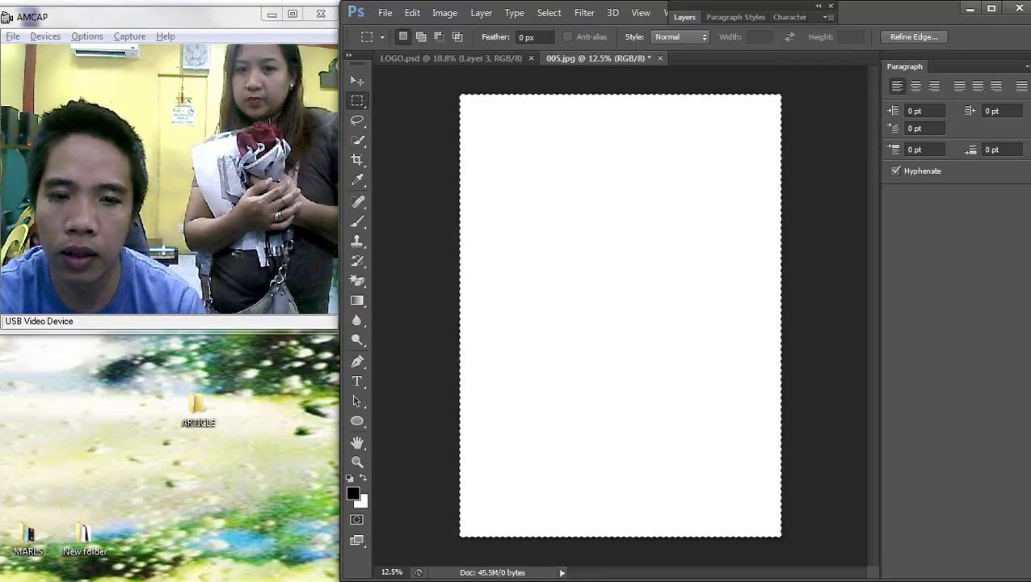
right_click(620, 181)
left_click(647, 198)
Set the document height to 11 inches in Image Size, without constraining proportions
left_click(444, 12)
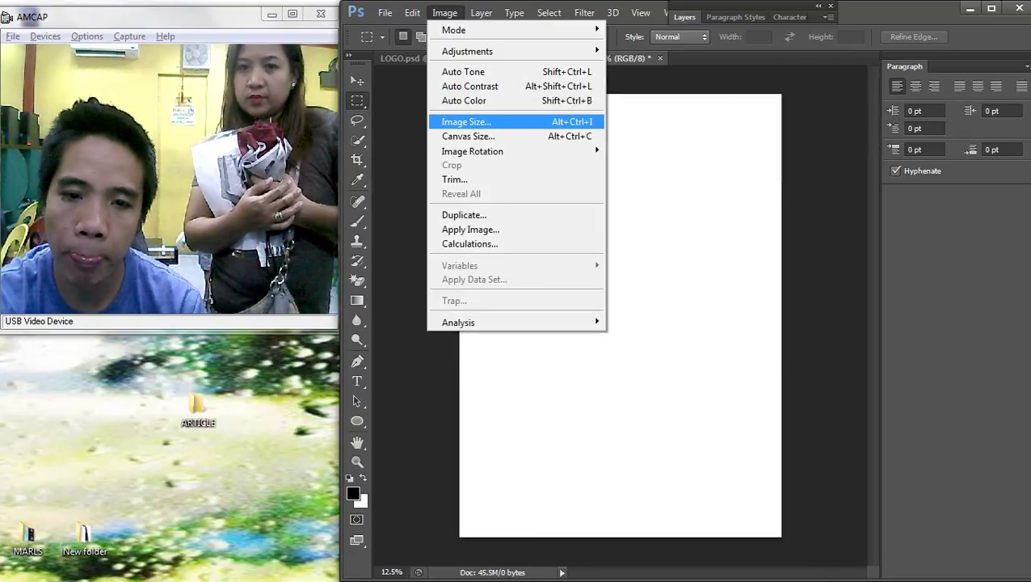
left_click(485, 122)
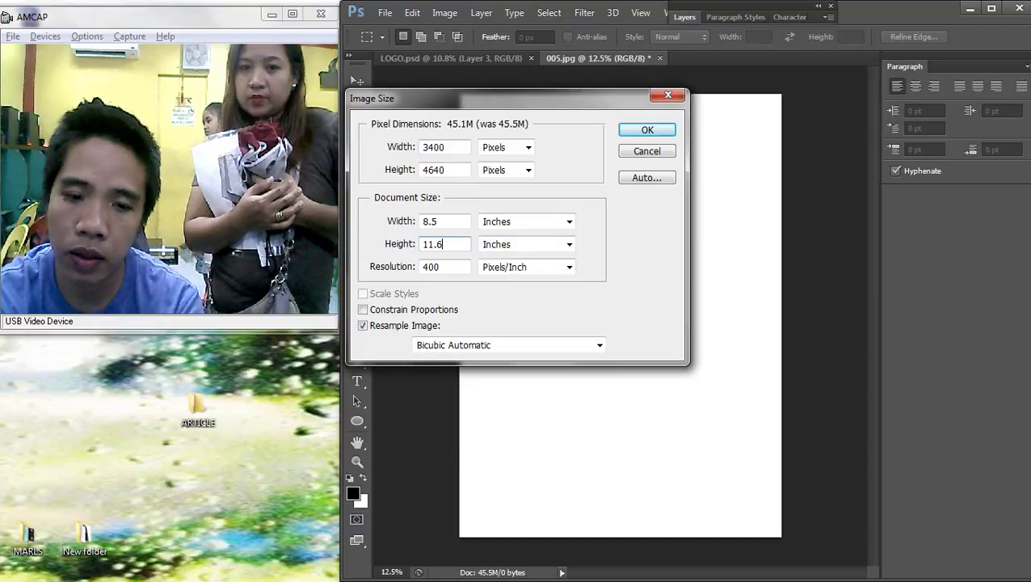
key("BackSpace")
key("BackSpace")
key("Return")
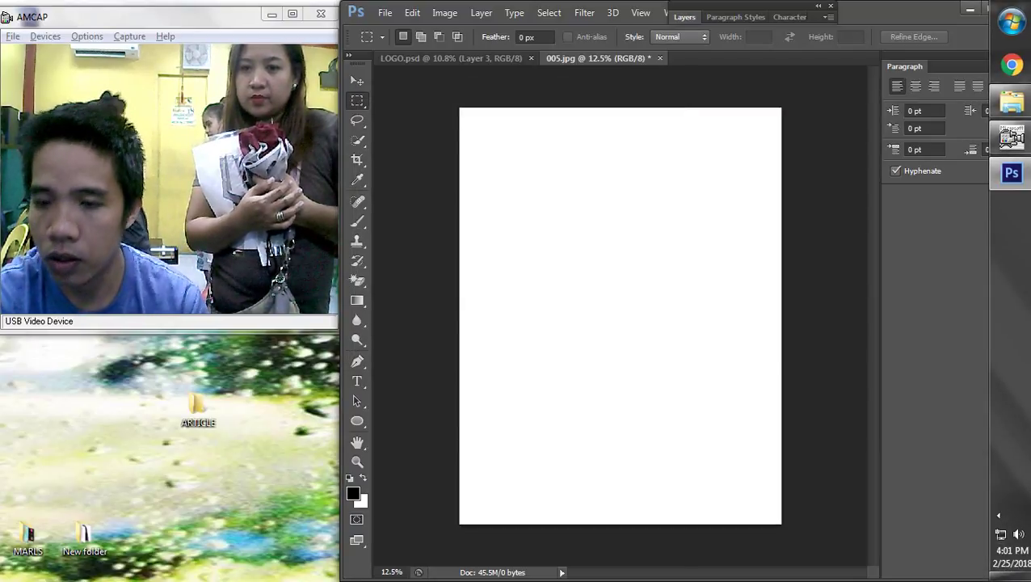
Paste the sunflower picture onto the blank page and place a duplicate of it directly below the first
key("ctrl+v")
key("v")
left_click_drag(647, 247, 647, 320)
scroll(647, 320, "down", 1)
key("shift+Down")
key("shift+Down")
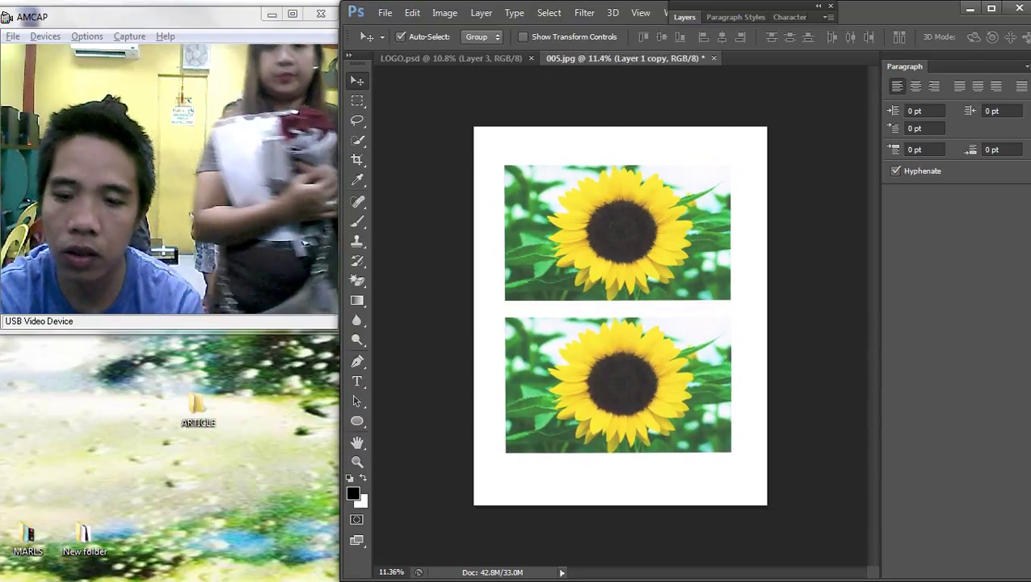
scroll(620, 315, "down", 2)
left_click(385, 12)
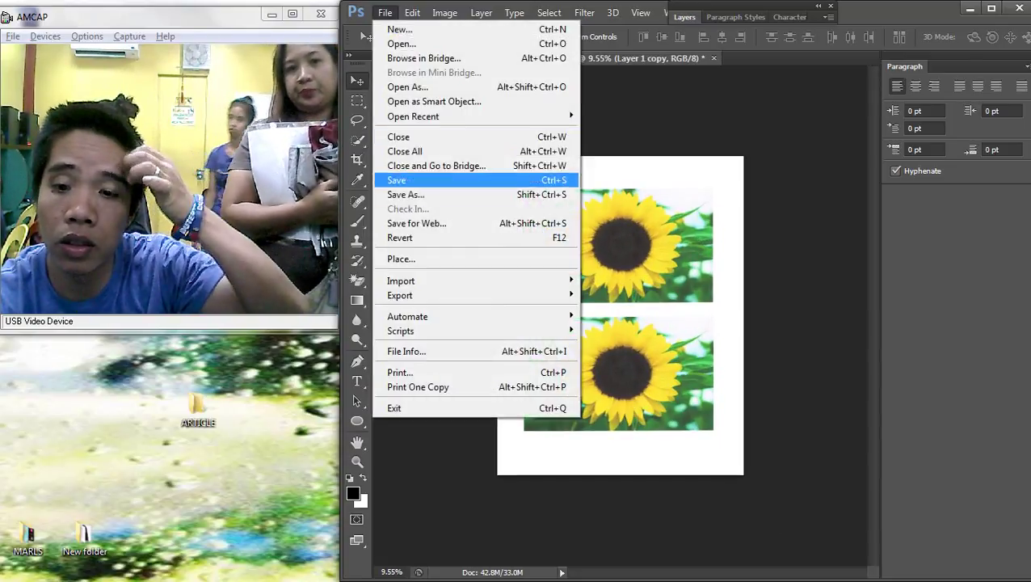
left_click(404, 200)
key("Escape")
Flatten both sunflower layers into the Background layer
scroll(620, 315, "up", 4)
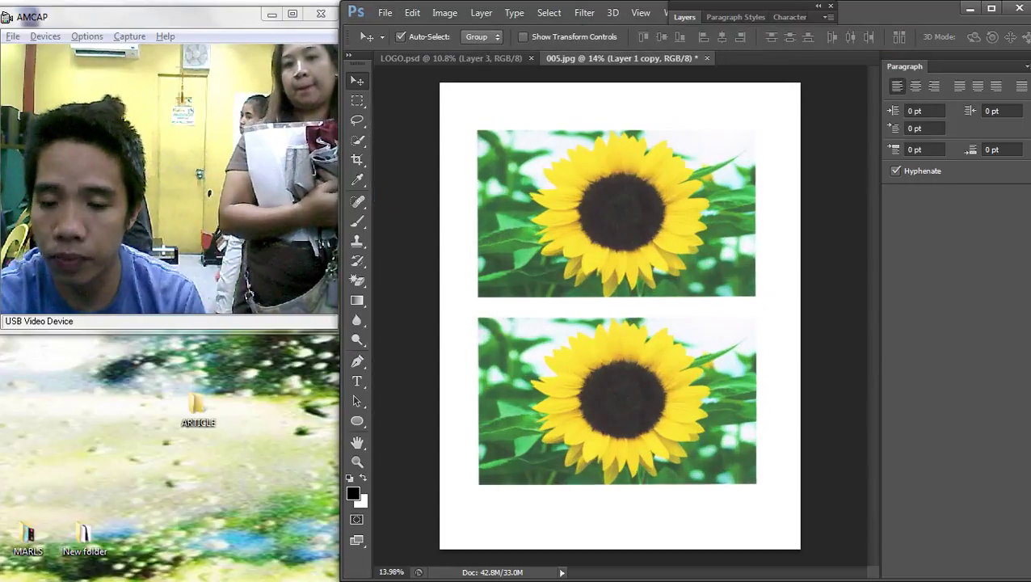
left_click(684, 17)
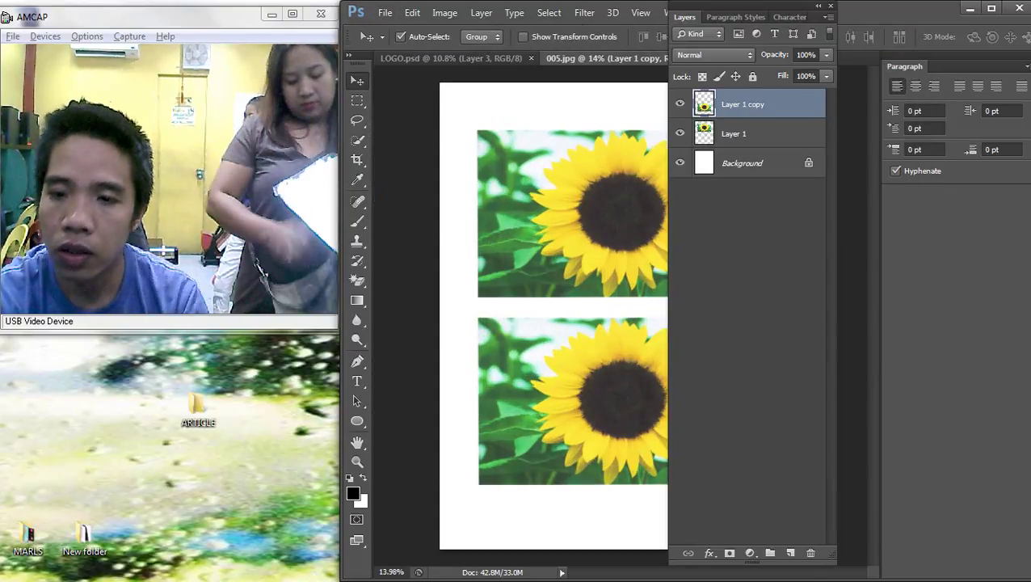
right_click(730, 164)
left_click(772, 281)
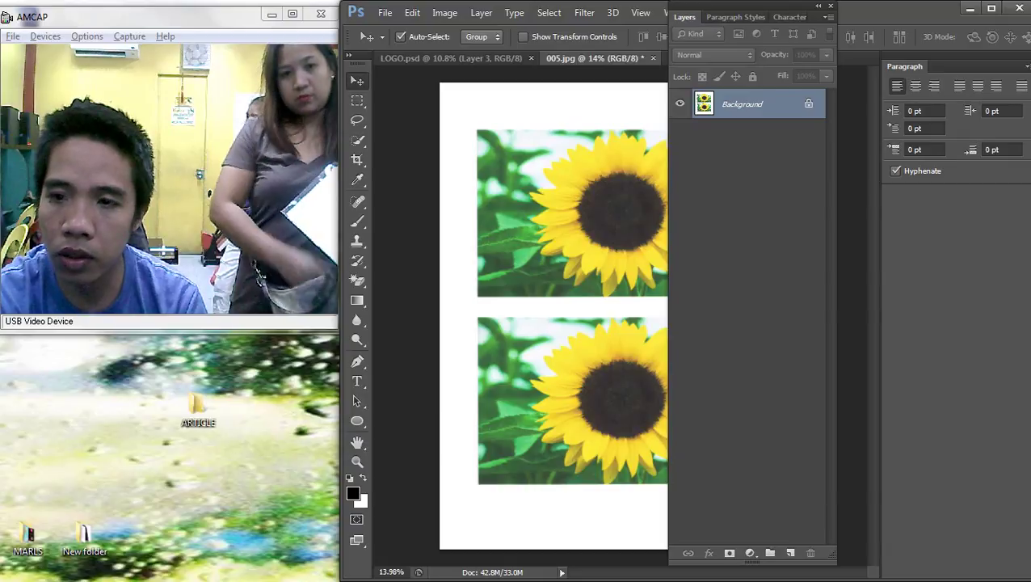
key("F7")
Try darkening the image with an RGB Curves point at input 147, output 118, and undo it
scroll(620, 315, "down", 2)
key("ctrl+m")
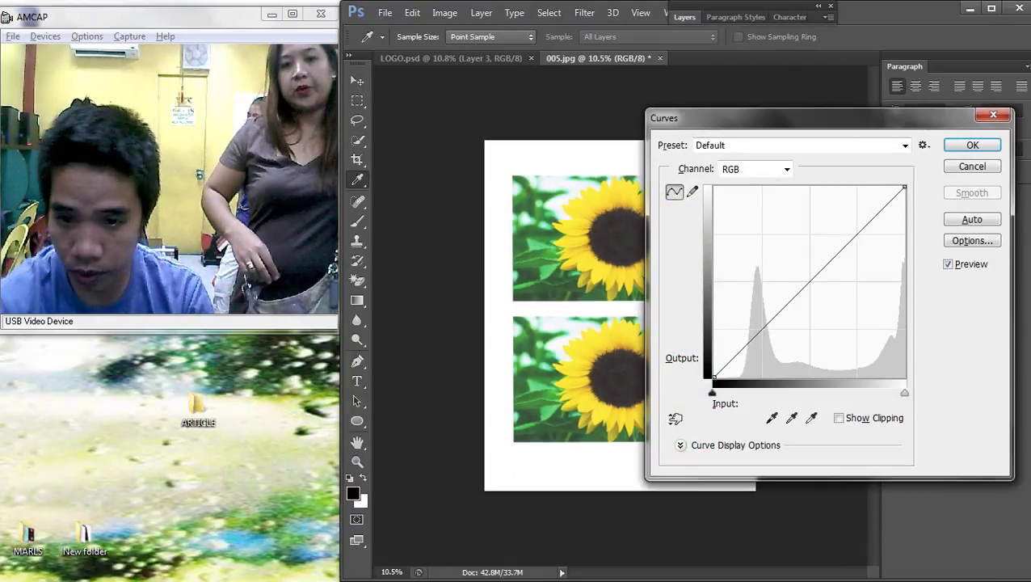
left_click_drag(802, 268, 824, 289)
key("Return")
key("v")
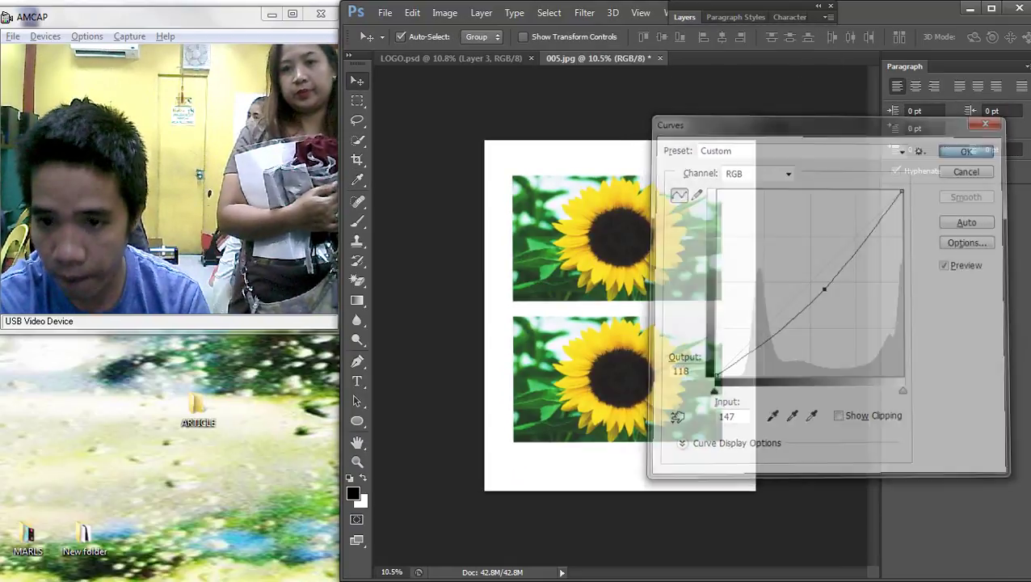
scroll(620, 315, "down", 1)
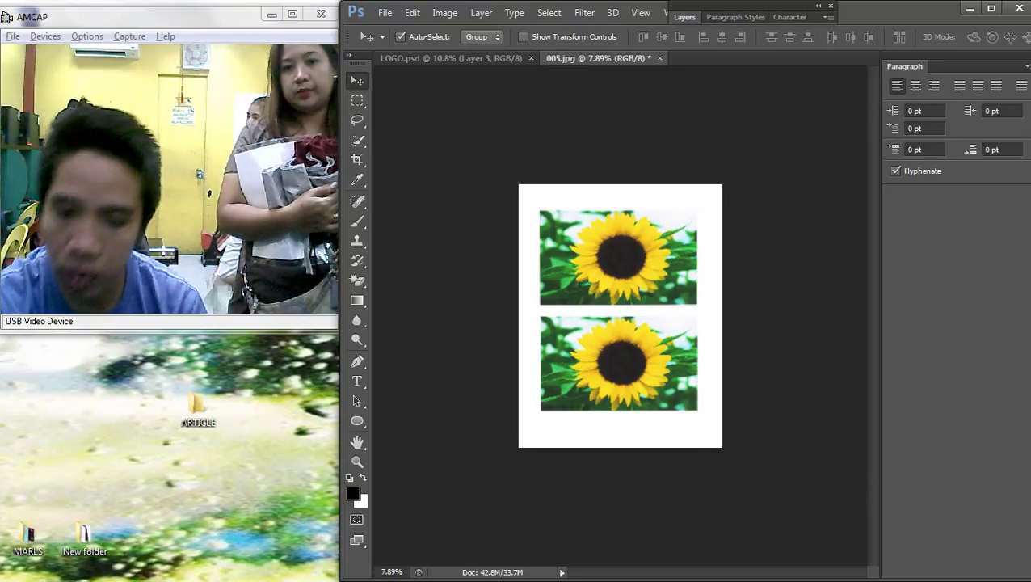
key("ctrl+z")
Darken the image with Curves, placing an RGB curve point at input 142, output 120
scroll(621, 316, "up", 5)
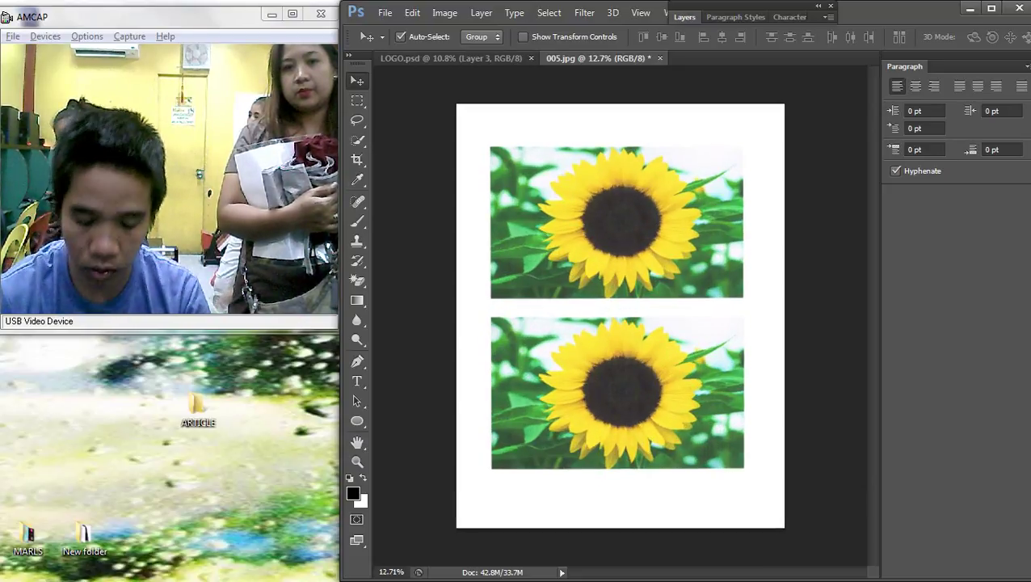
key("ctrl+m")
left_click(821, 287)
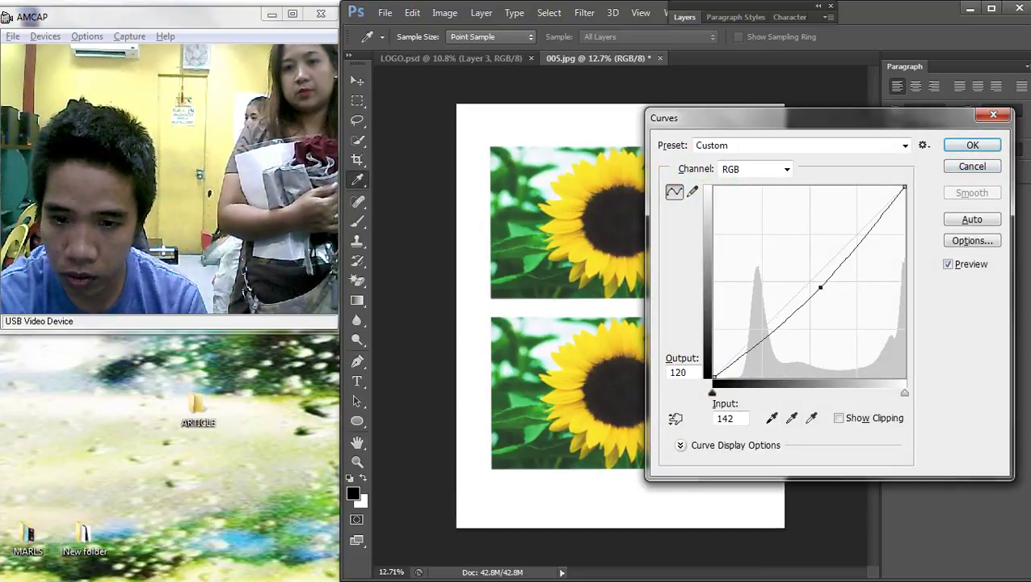
key("Return")
Save the sunflower page to the Desktop as the JPEG file HA.jpg with High quality and Baseline ("Standard") format
left_click(386, 12)
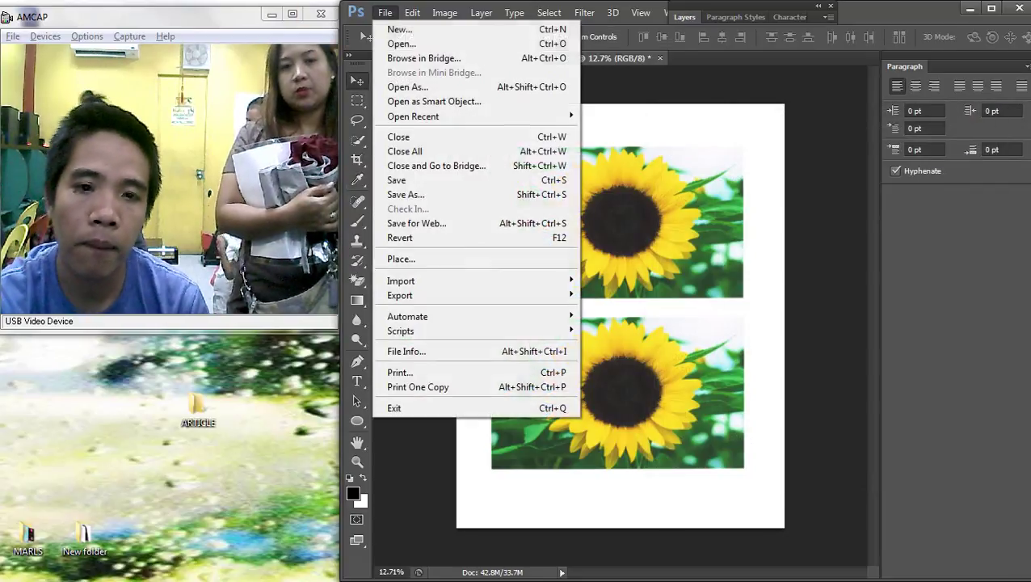
left_click(412, 194)
left_click(518, 150)
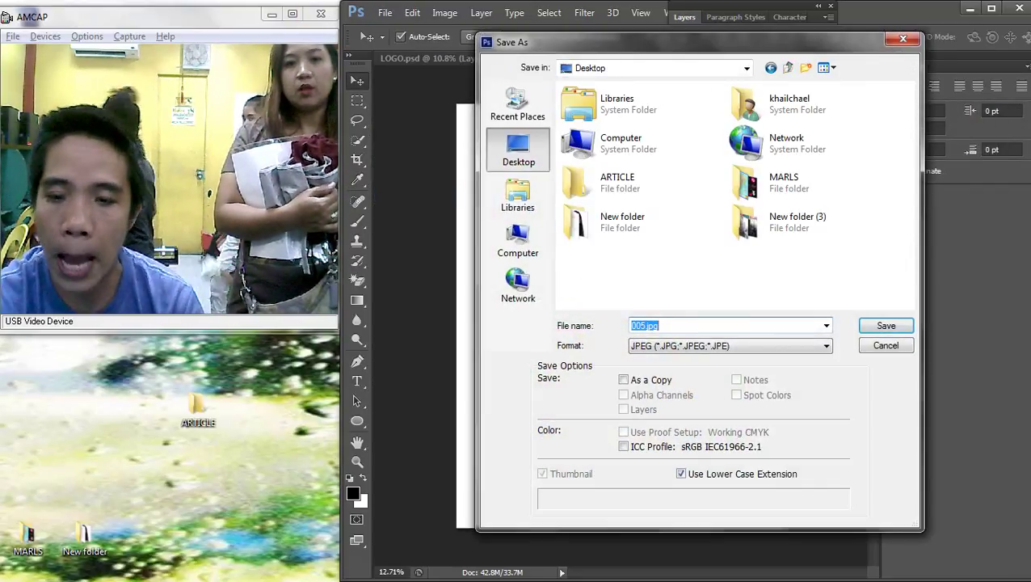
key("Return")
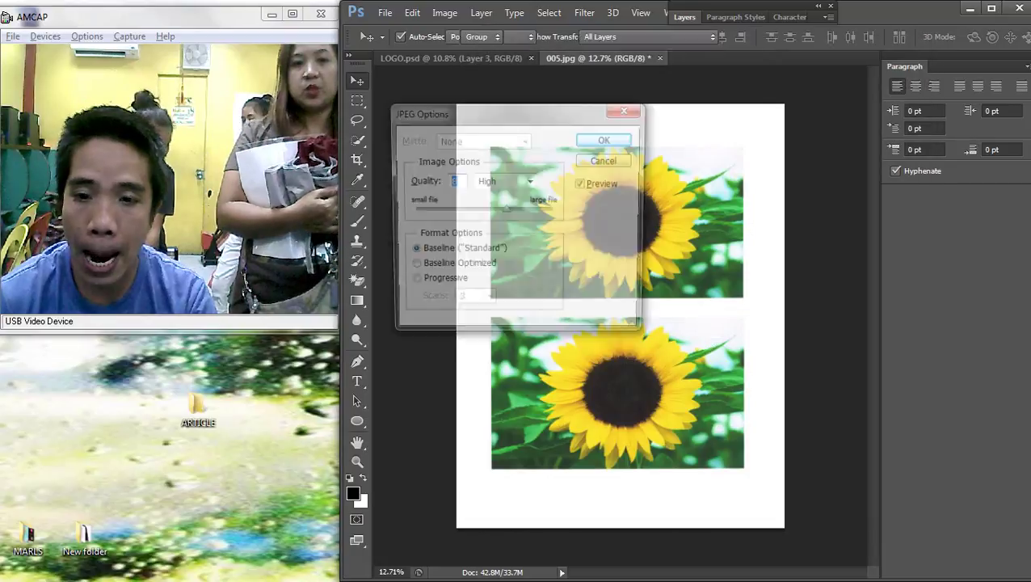
key("Return")
Switch to Windows Explorer, go to the Desktop folder and bring up the Print Pictures dialog for HA.jpg
key("super+e")
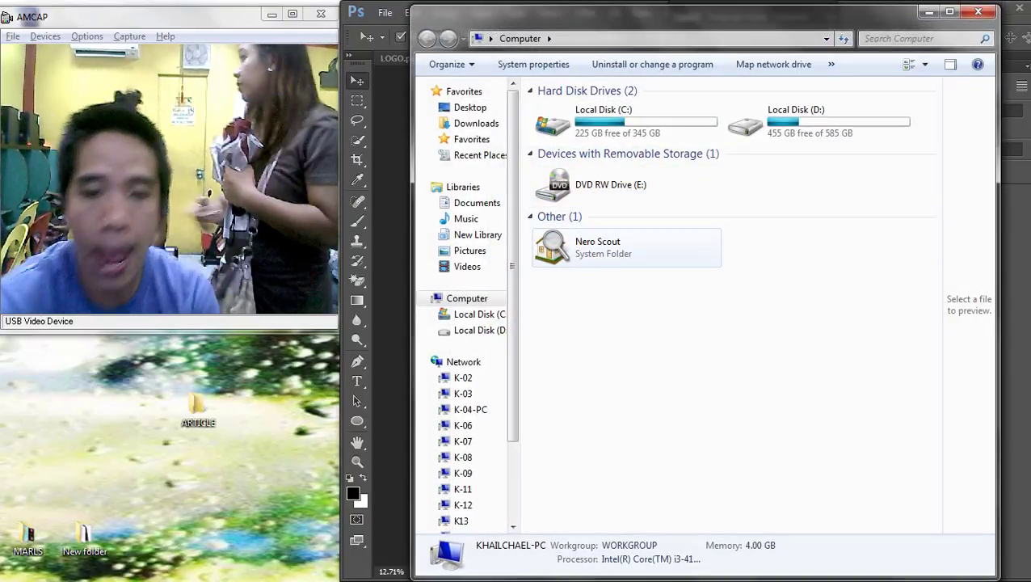
left_click(464, 91)
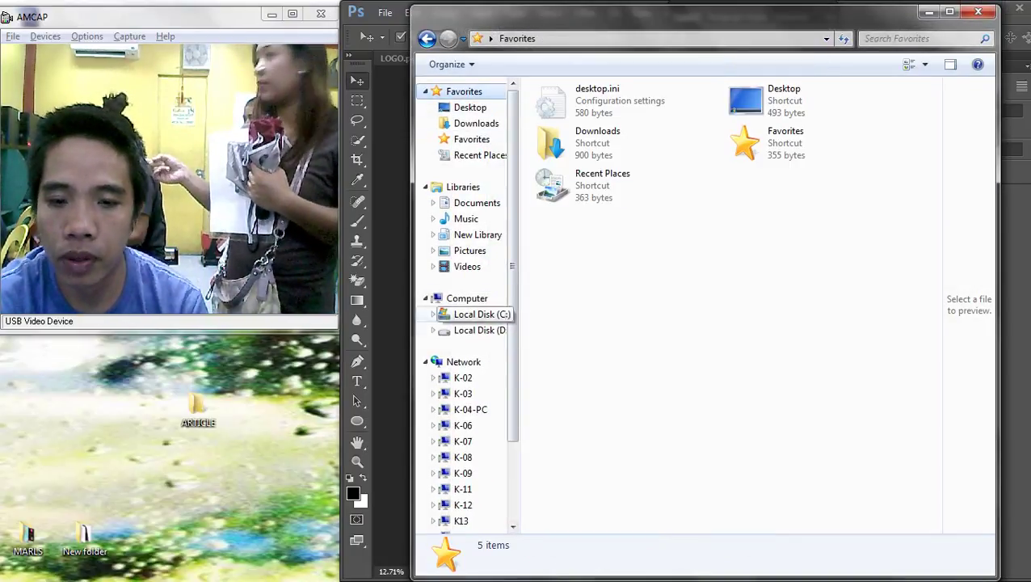
left_click(470, 108)
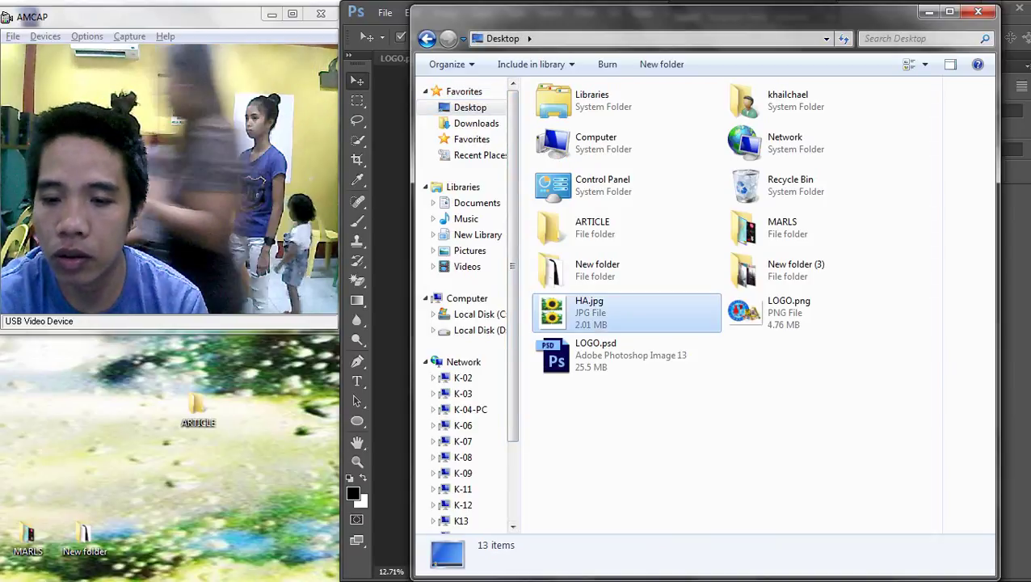
right_click(567, 314)
left_click(604, 217)
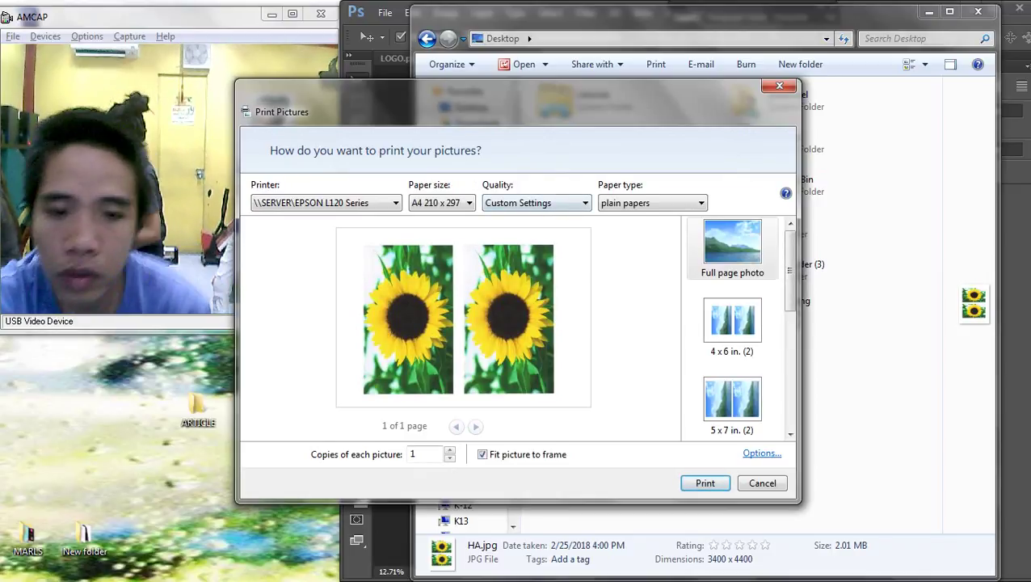
left_click_drag(525, 94, 650, 74)
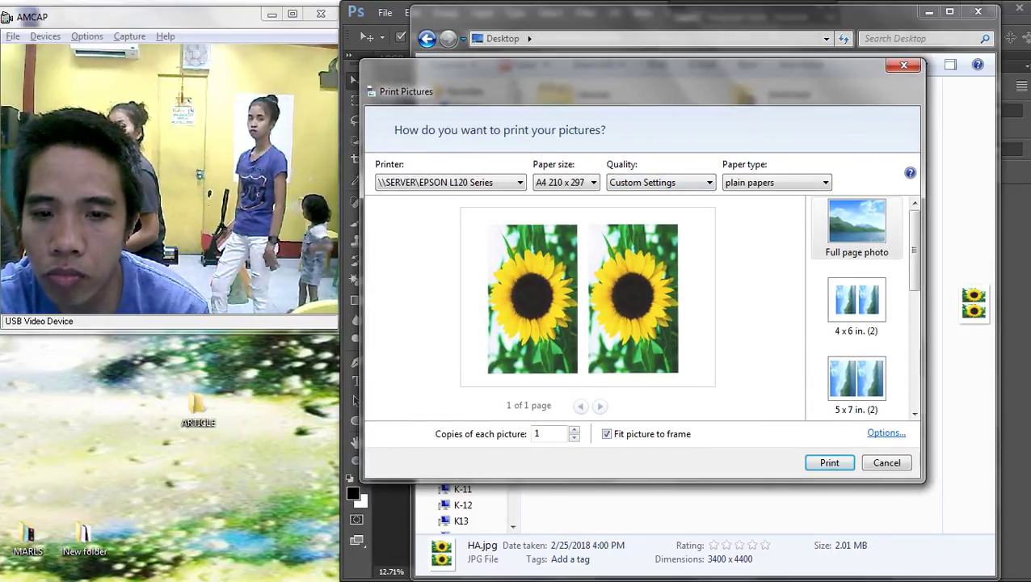
Print 3 copies of HA.jpg on the \\K-02\EPSON T60 Series printer with Letter 8 1/2 x 11 in paper
left_click(469, 183)
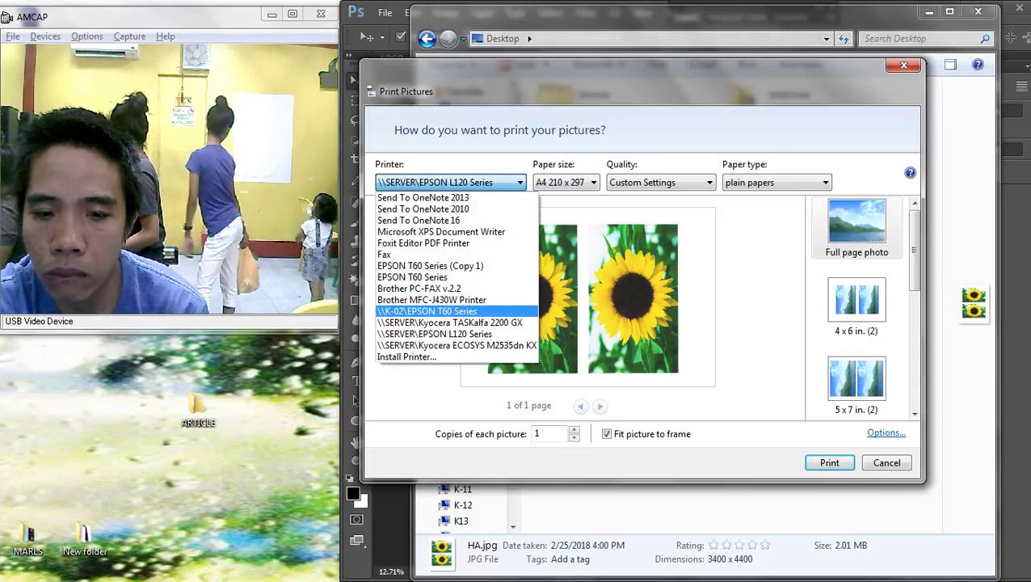
left_click(427, 311)
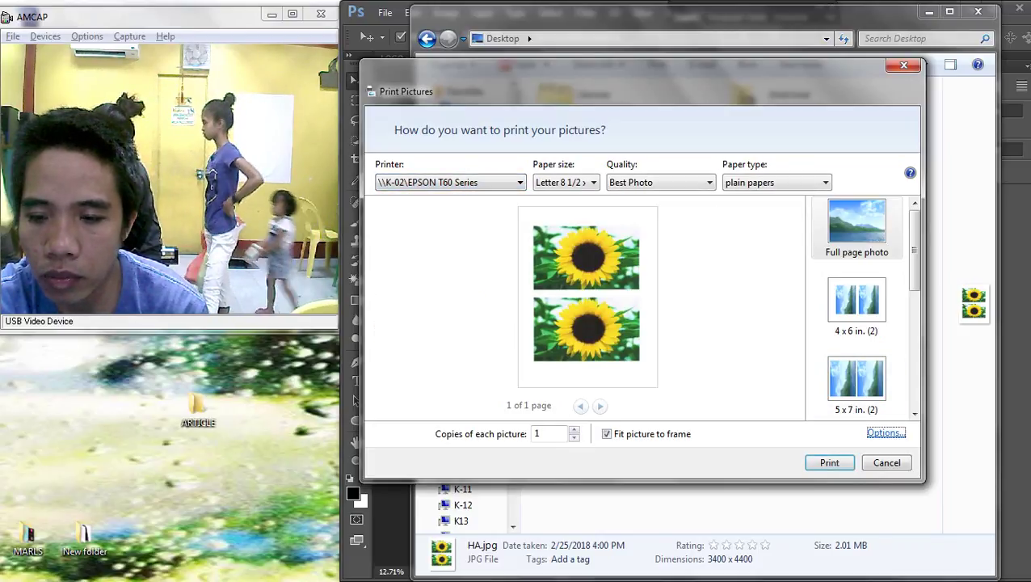
left_click(885, 432)
left_click(531, 309)
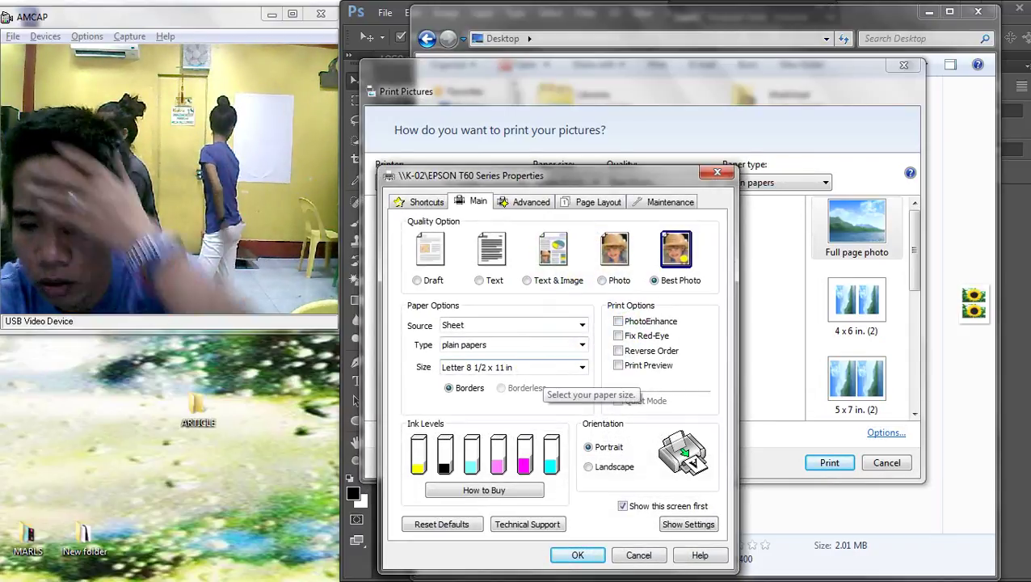
left_click(543, 369)
left_click(543, 369)
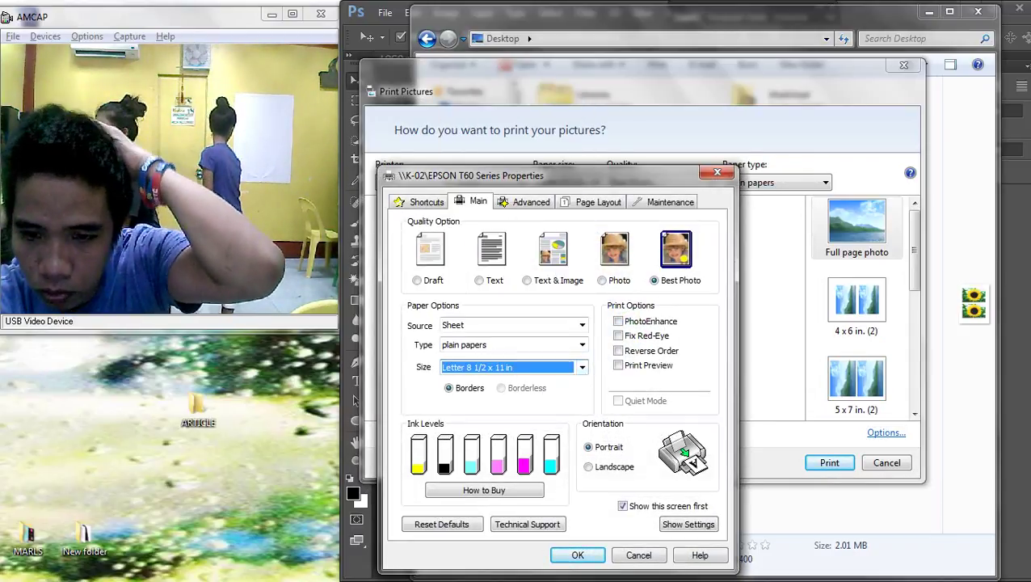
key("Return")
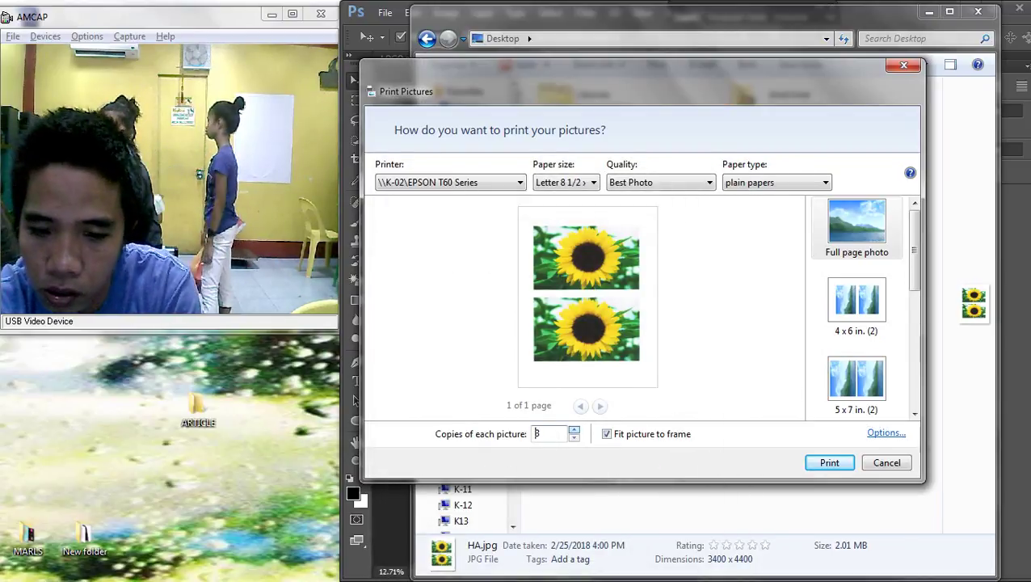
key("Return")
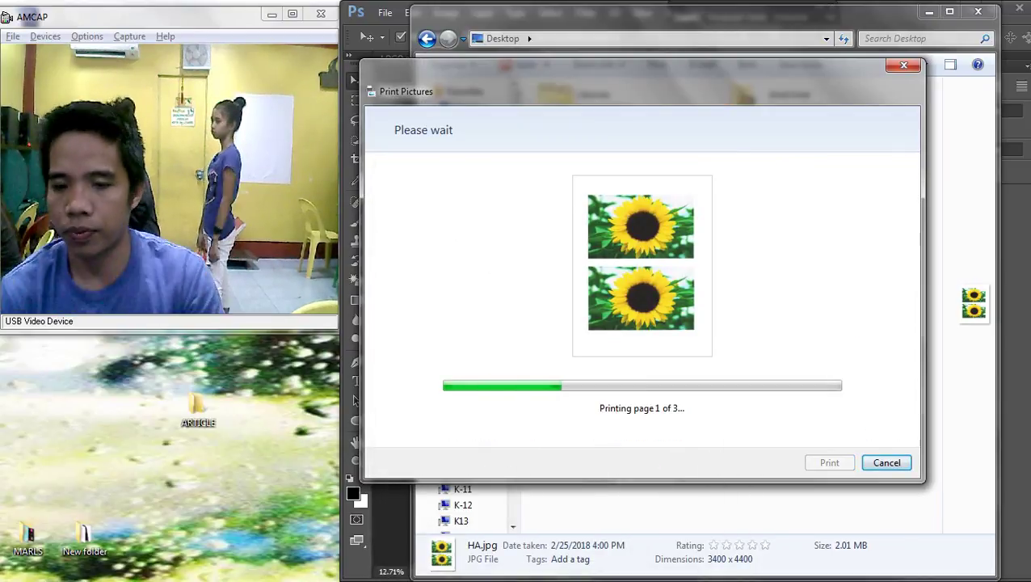
Send one more copy of HA.jpg to the \\K-02\EPSON T60 Series printer after checking its printer properties
left_click(618, 507)
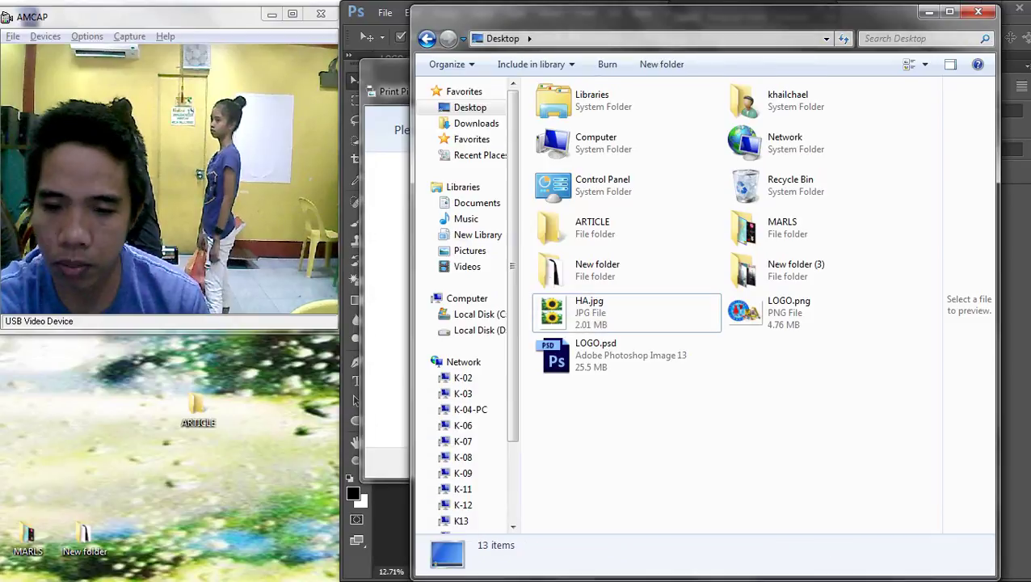
right_click(595, 313)
left_click(630, 232)
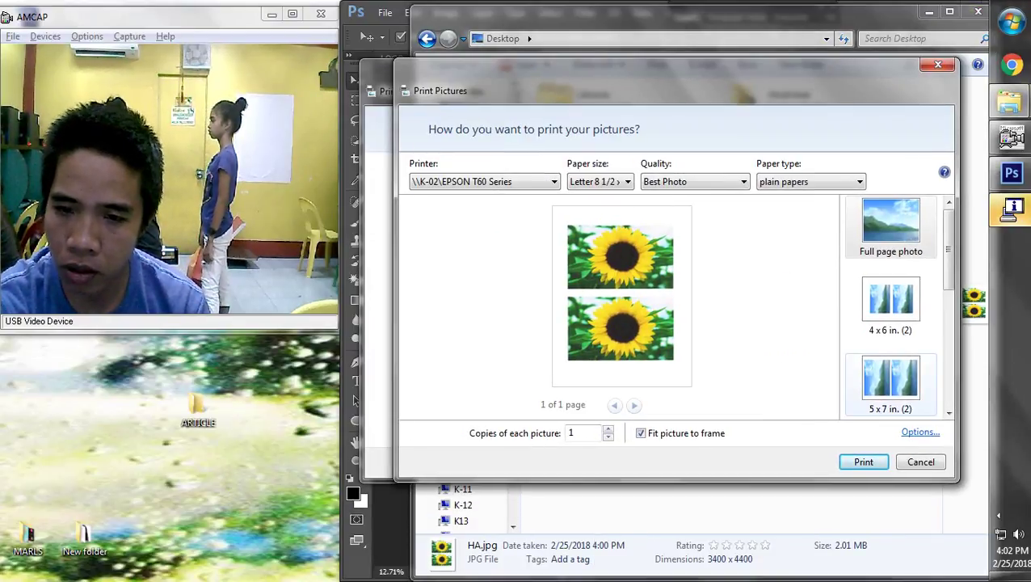
left_click(921, 432)
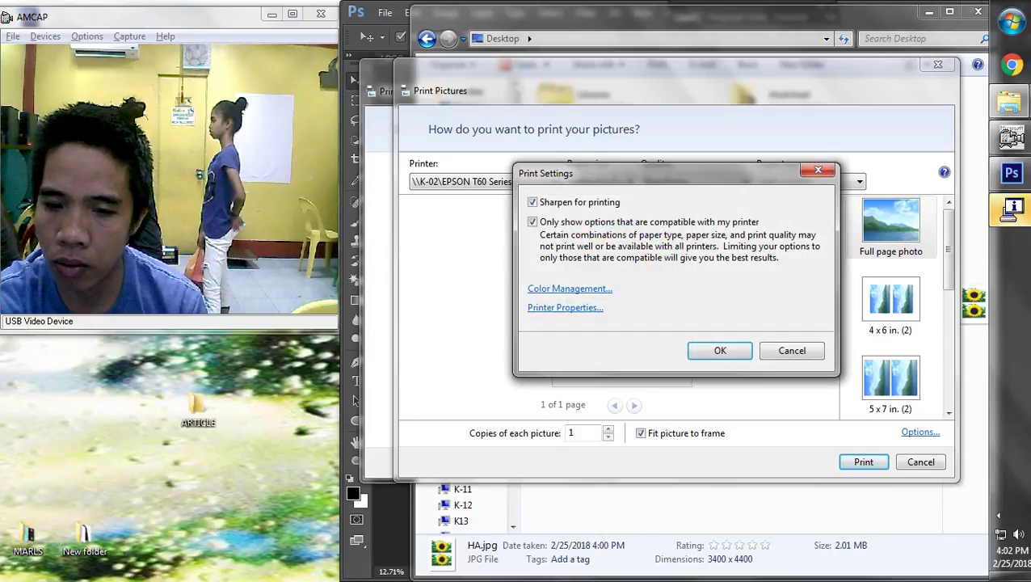
left_click(564, 308)
left_click(611, 553)
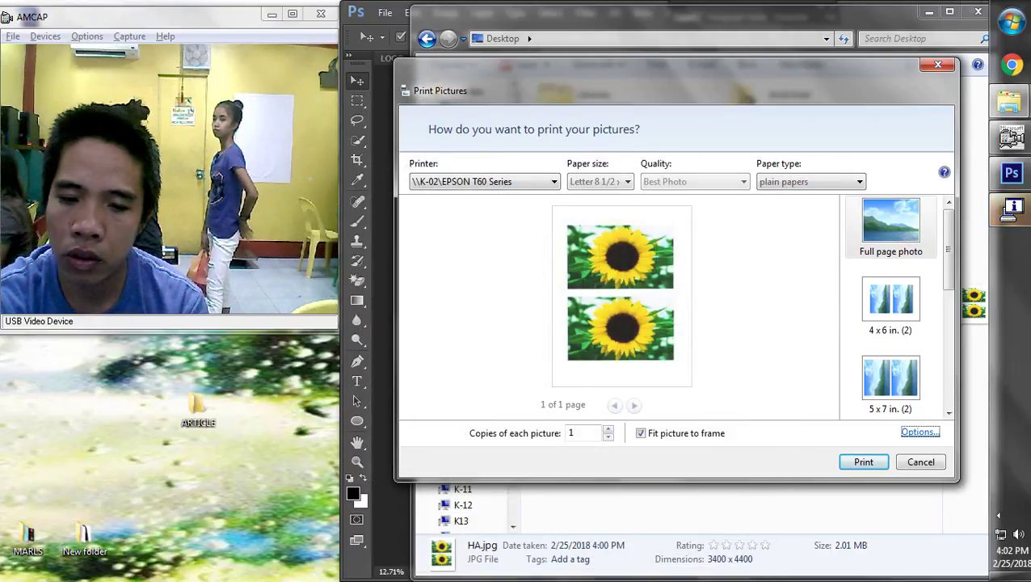
key("Return")
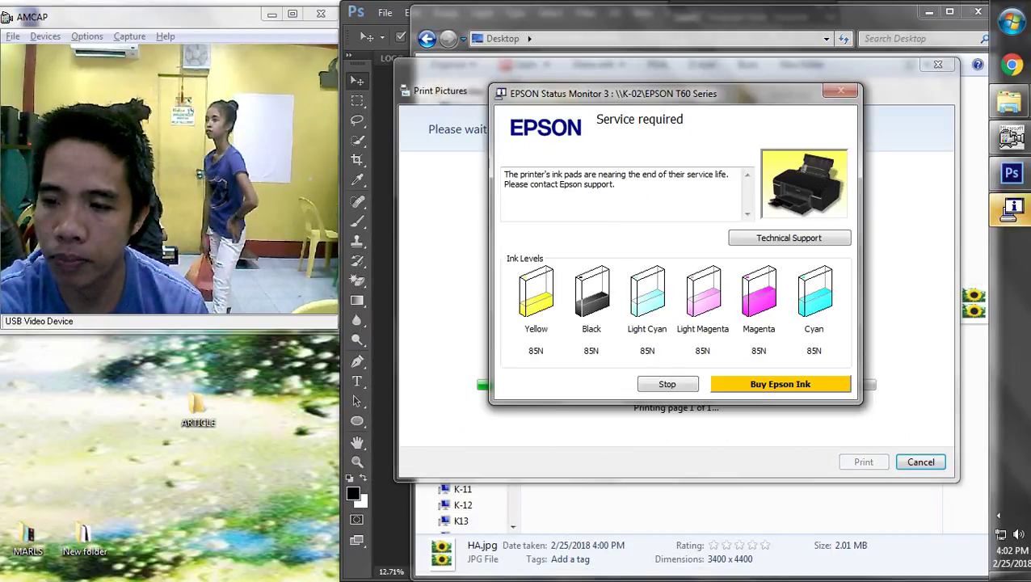
Switch to Photoshop and close HA.jpg
key("alt+Tab")
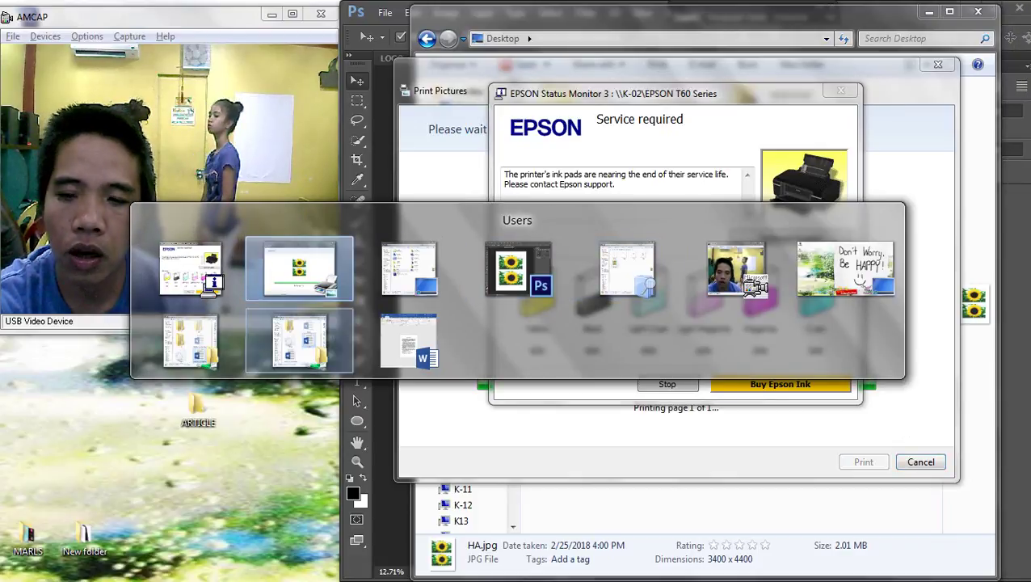
left_click(518, 269)
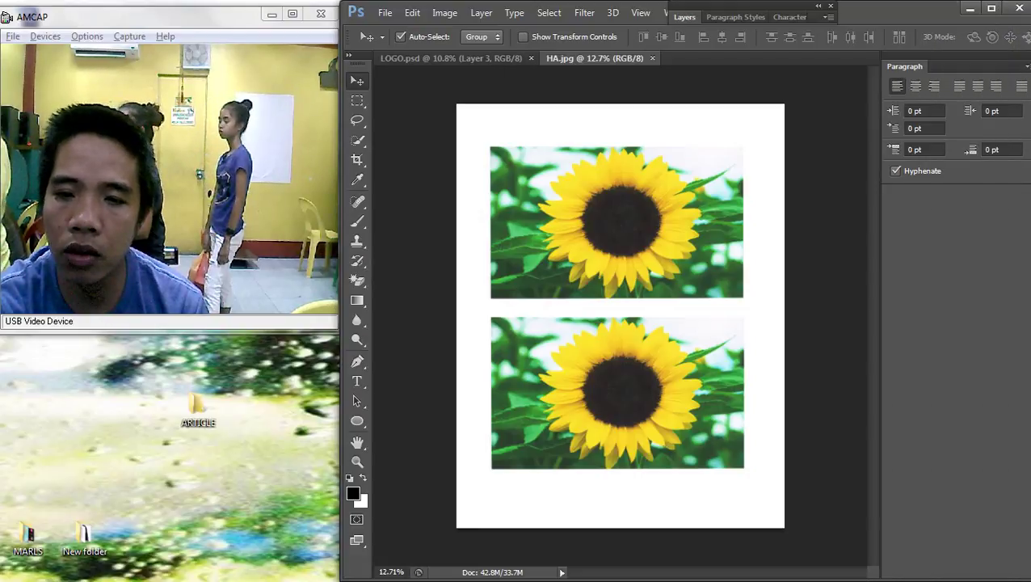
key("ctrl+w")
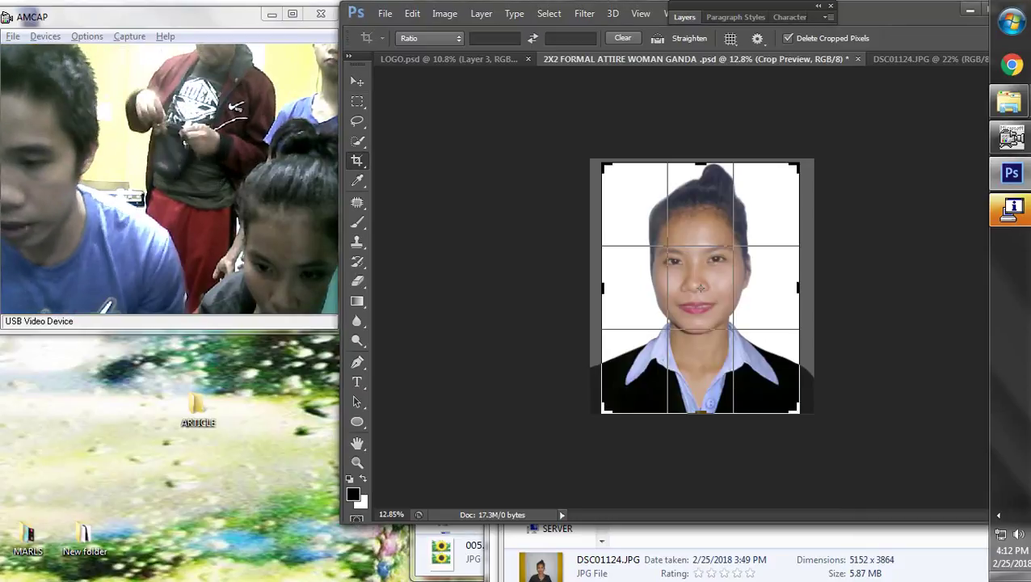
Apply the crop that trims both sides of the portrait in 2X2 FORMAL ATTIRE WOMAN GANDA .psd, and leave nothing selected
scroll(700, 287, "down", 2)
scroll(700, 287, "up", 3)
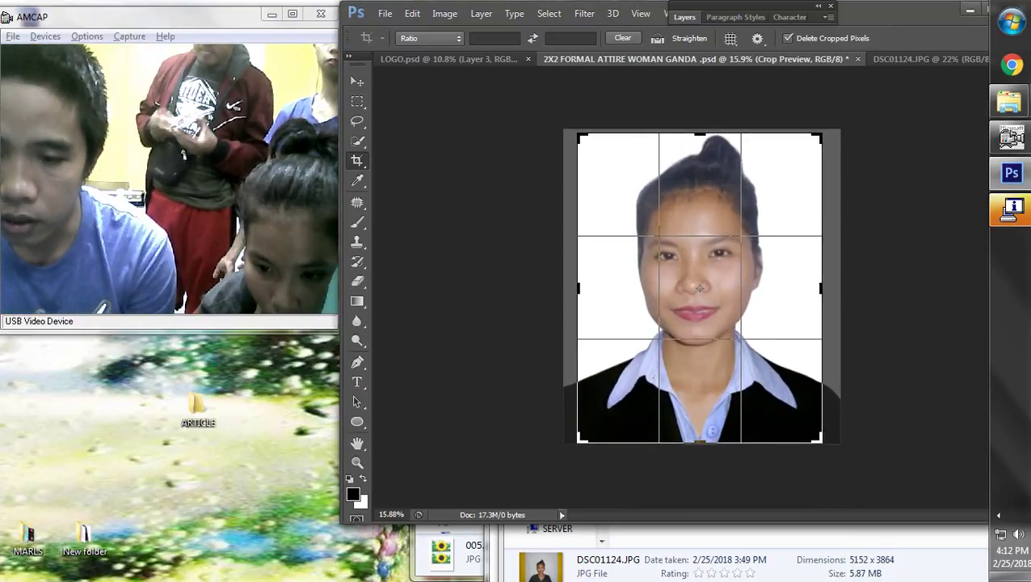
key("Return")
key("ctrl+a")
scroll(700, 287, "down", 2)
scroll(700, 287, "up", 2)
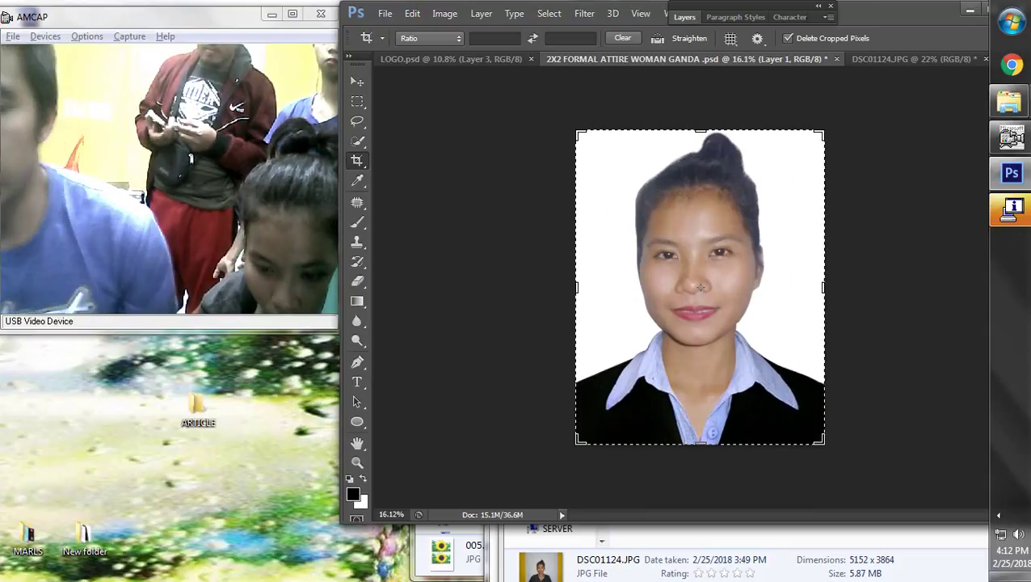
key("ctrl+d")
key("m")
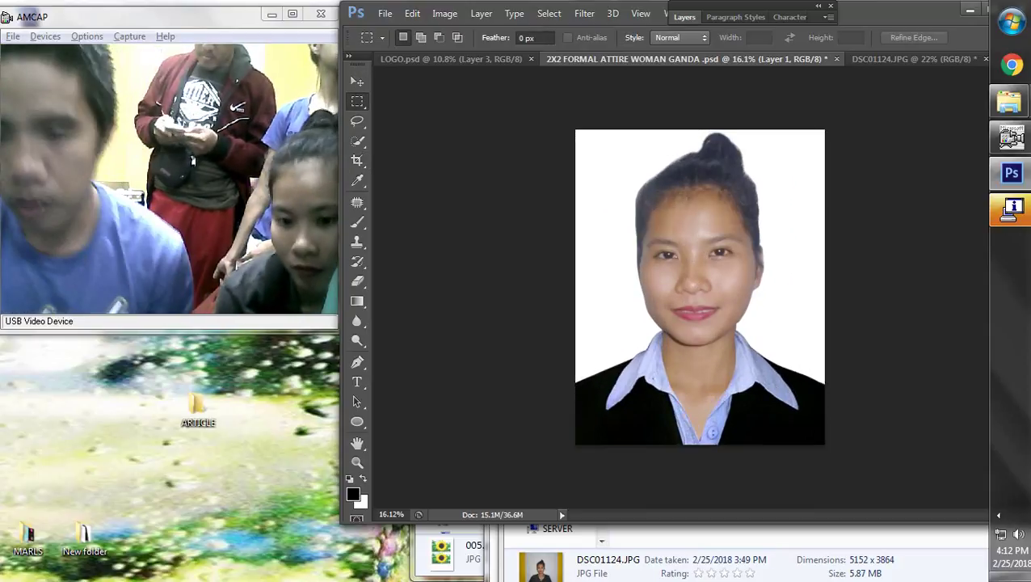
Try to move the face layer off toward the portrait's left side, and undo the move
key("v")
right_click(792, 287)
right_click(652, 263)
left_click(687, 291)
left_click_drag(694, 293, 548, 303)
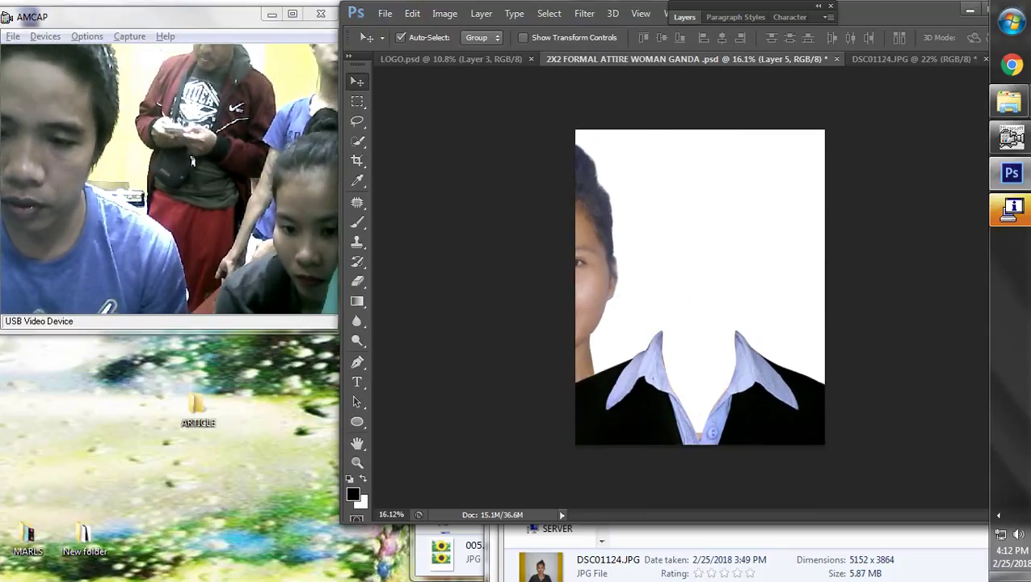
key("ctrl+z")
Warp the attire layer by pulling its upper-right corner slightly outward, and apply the transformation
scroll(696, 275, "up", 5)
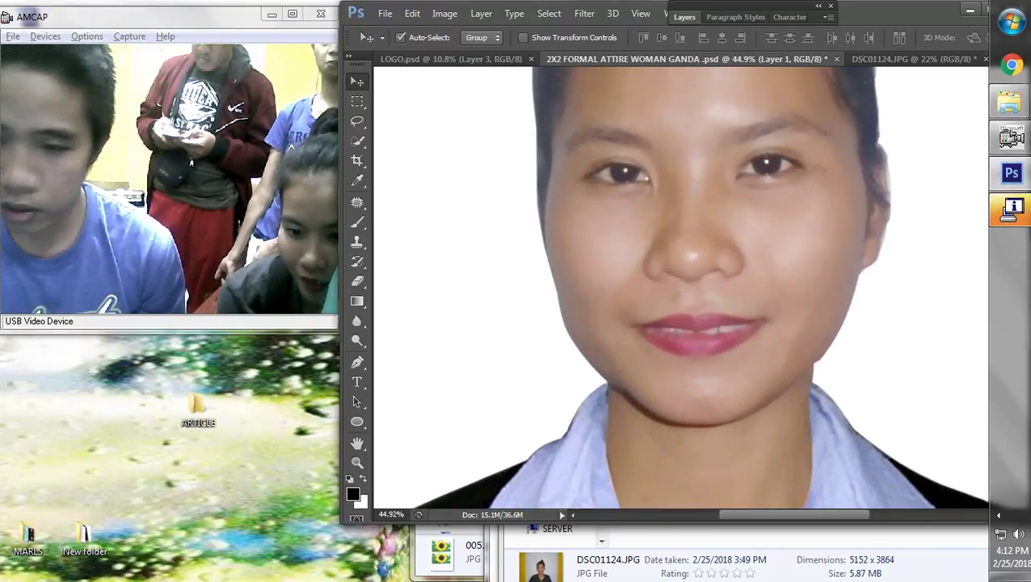
scroll(696, 275, "down", 2)
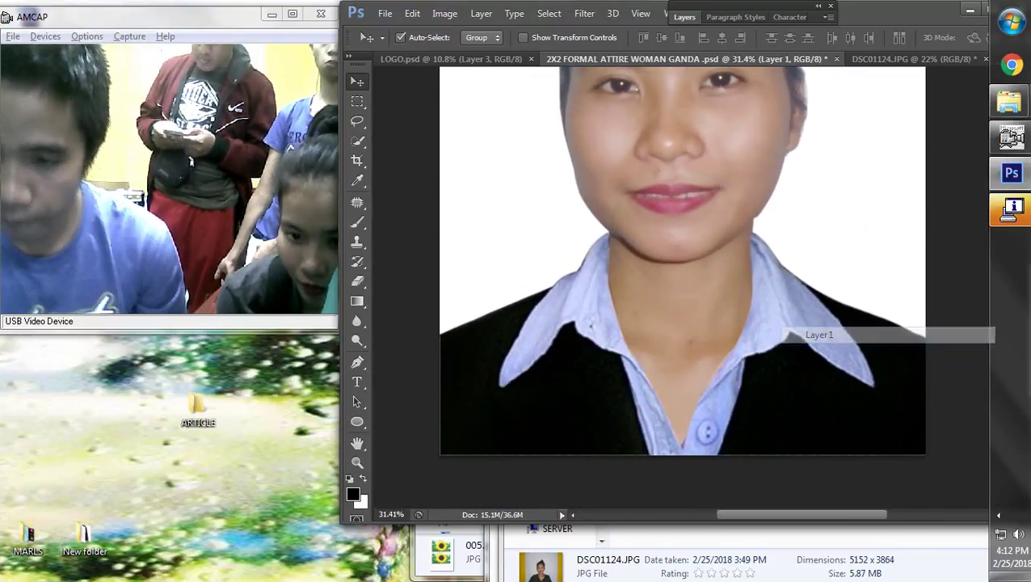
key("ctrl+t")
double_click(901, 12)
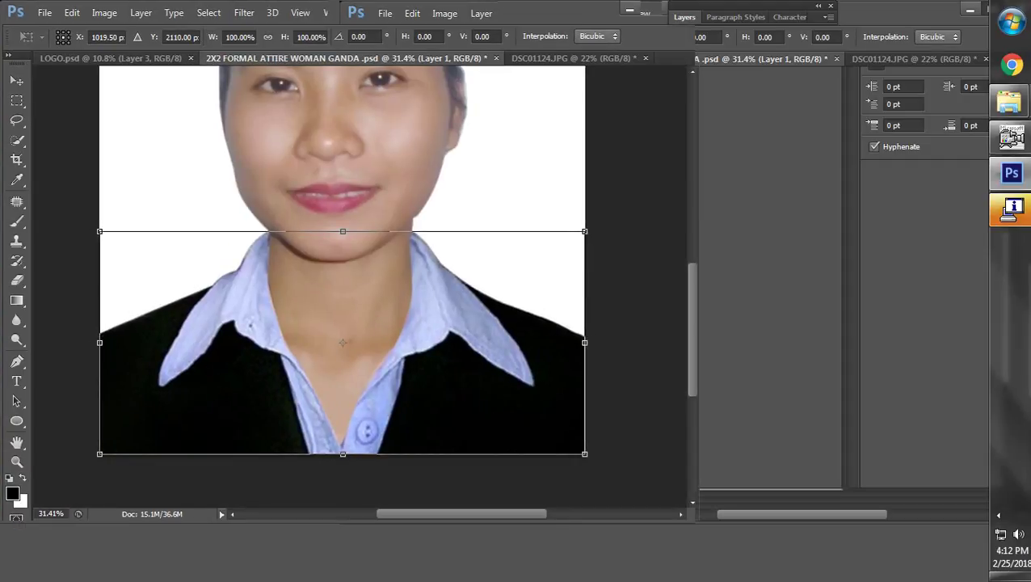
left_click(716, 34)
double_click(901, 11)
scroll(880, 237, "up", 10)
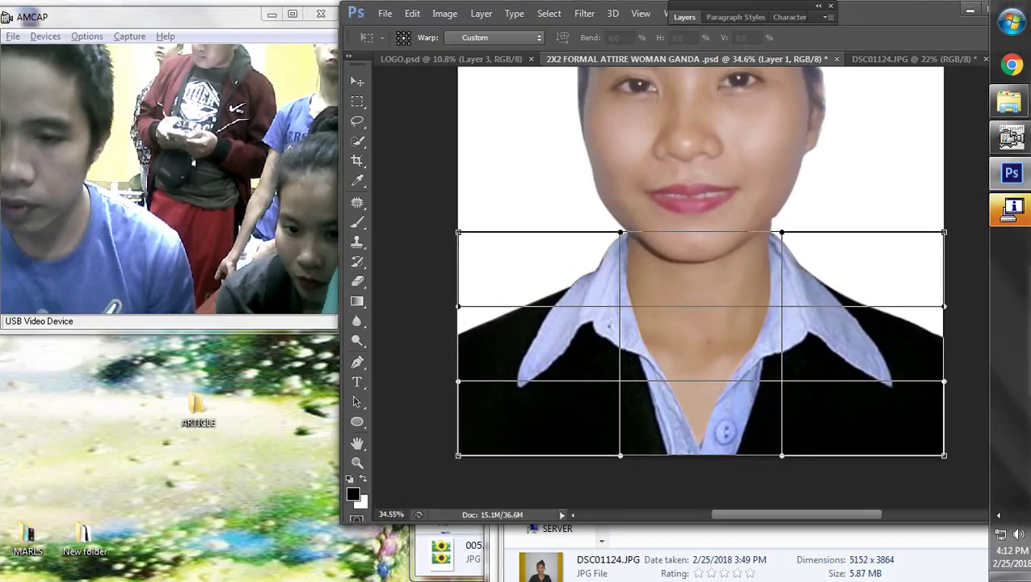
scroll(637, 242, "down", 4)
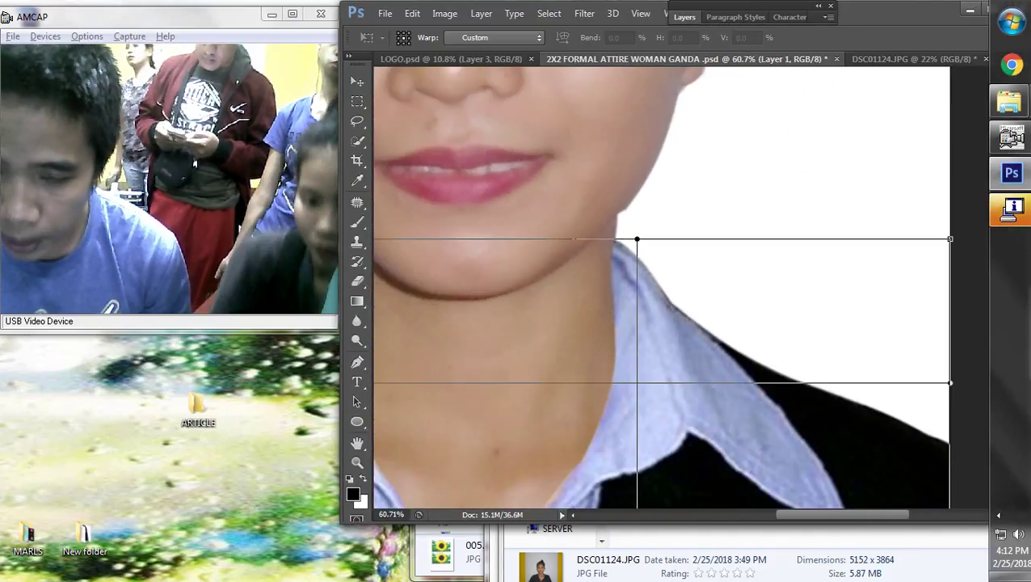
scroll(637, 243, "up", 2)
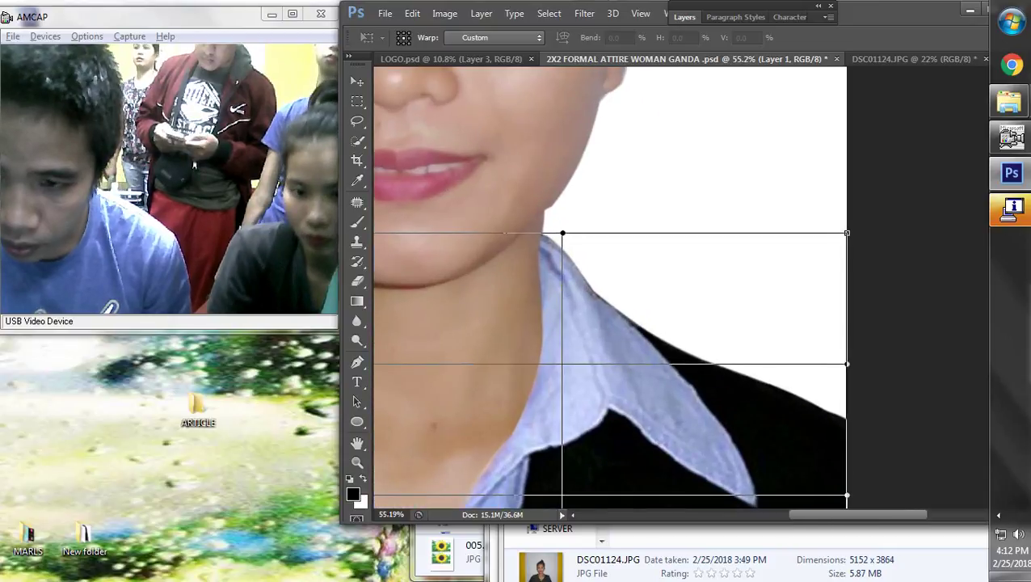
left_click_drag(846, 233, 849, 229)
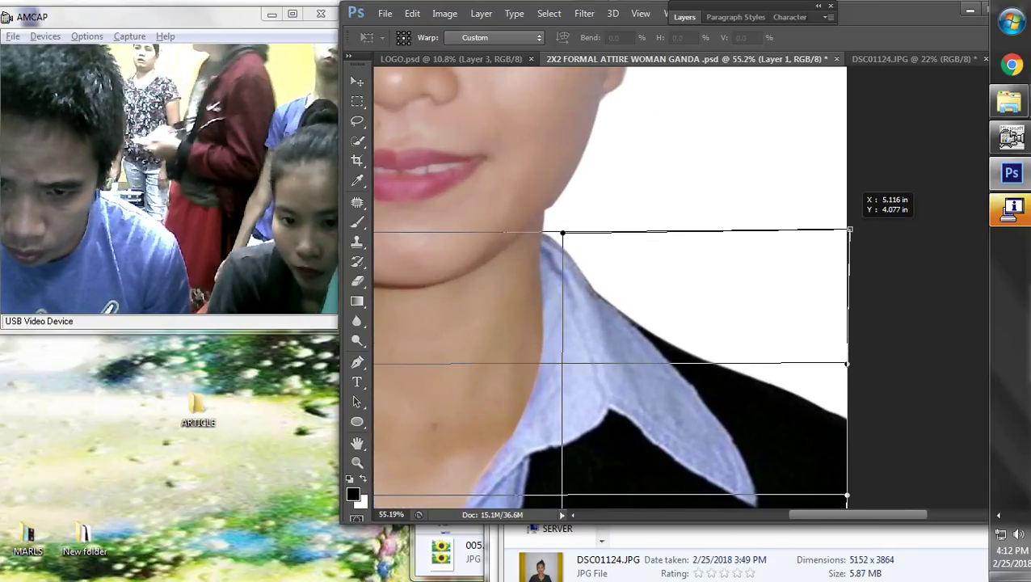
key("Return")
Draw a closed Pen path along the inner edge of the left collar, around the neck and jaw where they meet
scroll(715, 291, "down", 4)
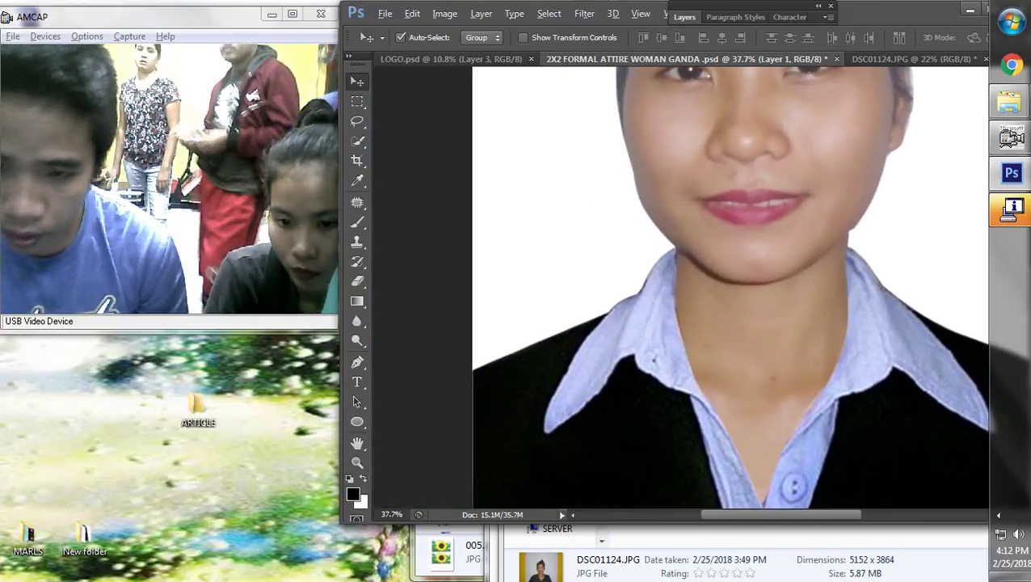
scroll(718, 282, "up", 4)
scroll(627, 242, "up", 1)
scroll(651, 225, "up", 1)
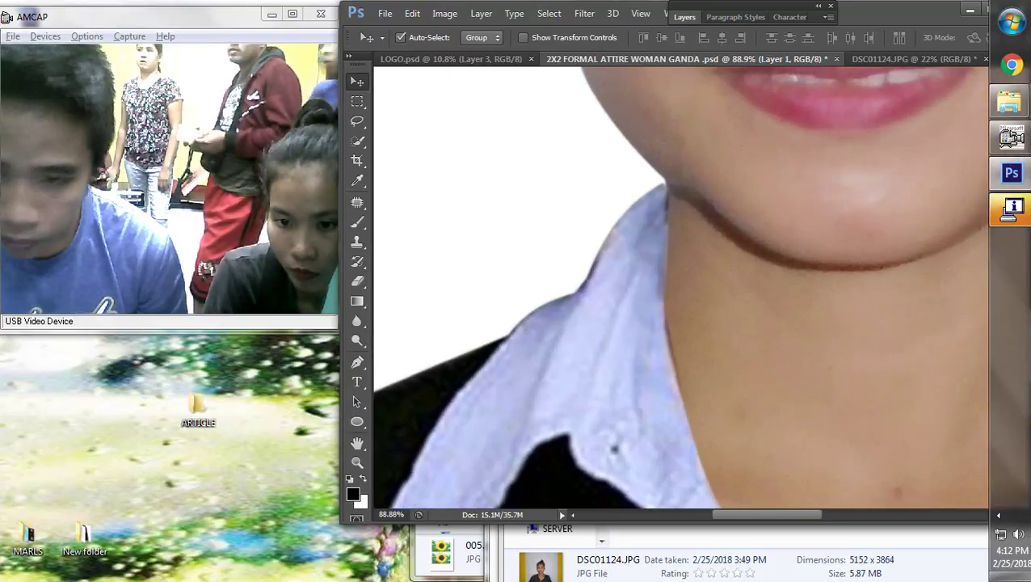
key("p")
scroll(726, 232, "up", 2)
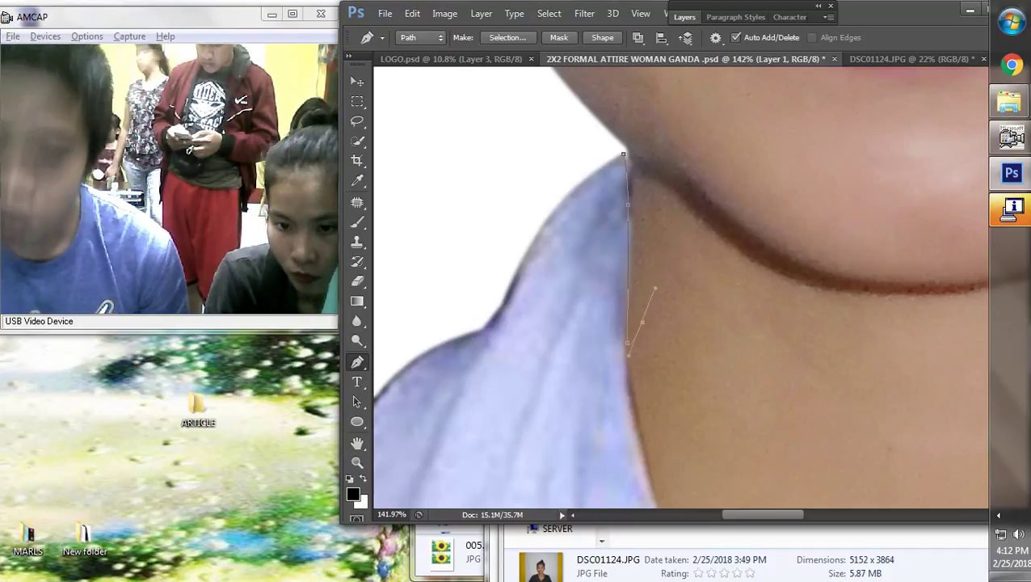
left_click_drag(674, 141, 648, 94)
left_click(640, 75)
left_click_drag(623, 69, 622, 127)
Convert the path to a selection, delete the stray attire pixels inside it, and deselect
right_click(646, 185)
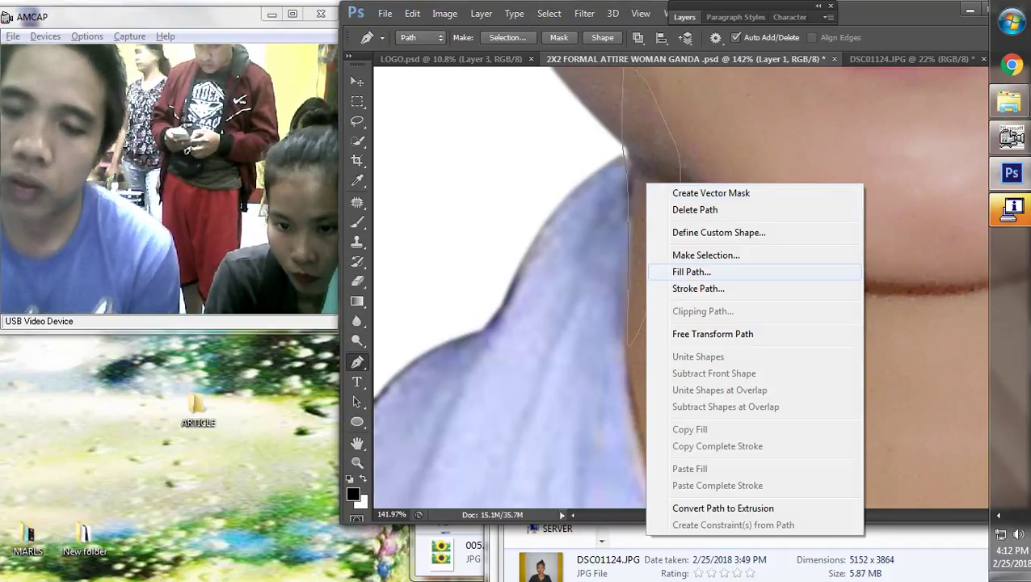
left_click(705, 254)
key("Return")
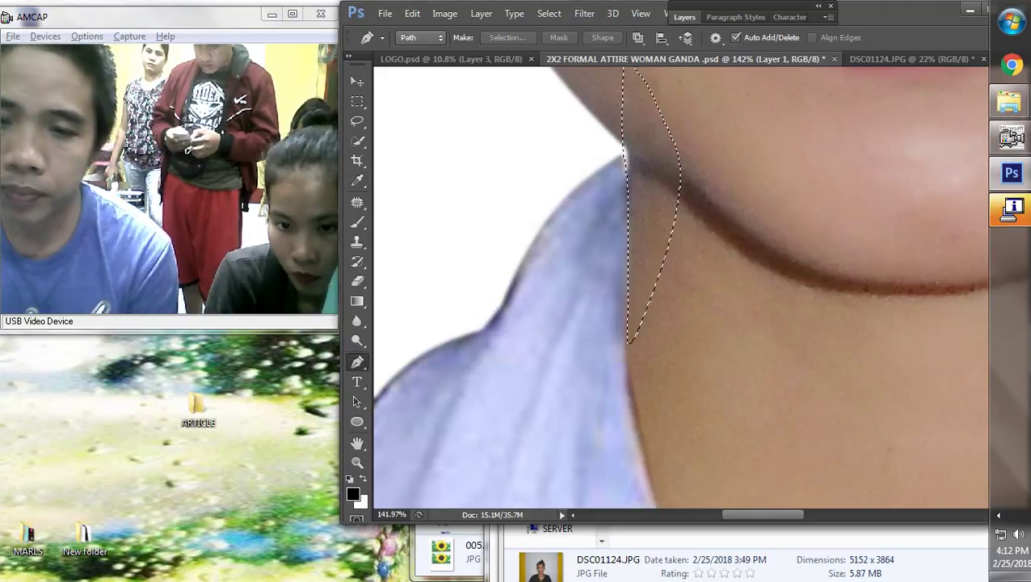
key("Delete")
key("m")
right_click(593, 148)
left_click(618, 160)
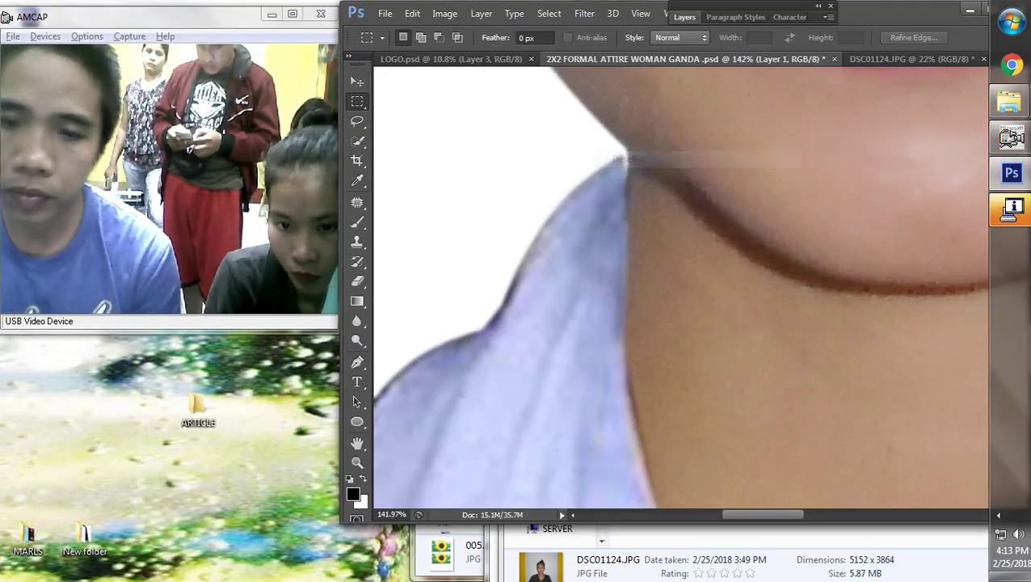
Warp the attire layer again by slightly adjusting its upper-left corner, and apply the transformation
key("v")
right_click(548, 240)
left_click(588, 249)
key("ctrl+t")
scroll(782, 191, "down", 2)
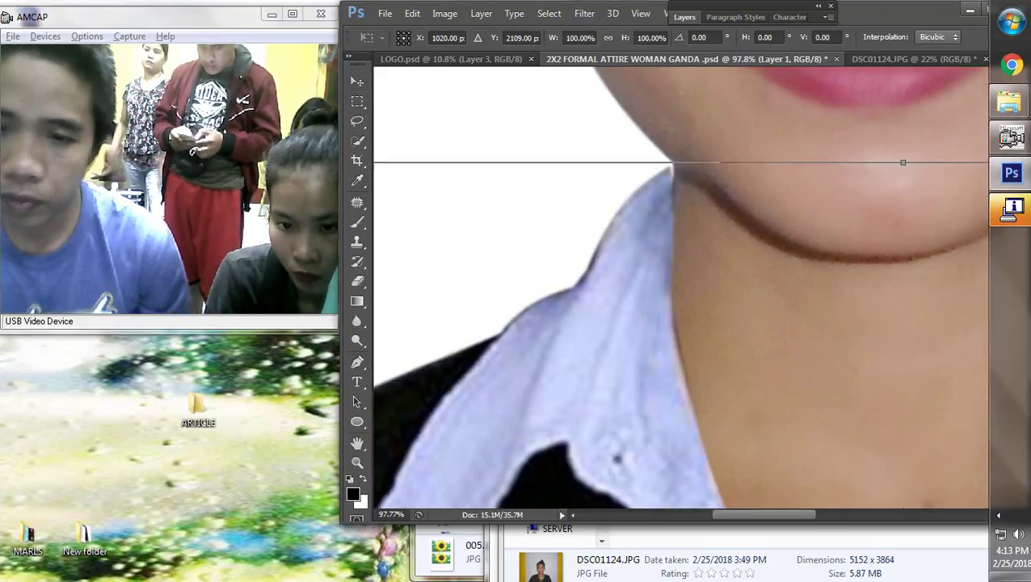
double_click(898, 12)
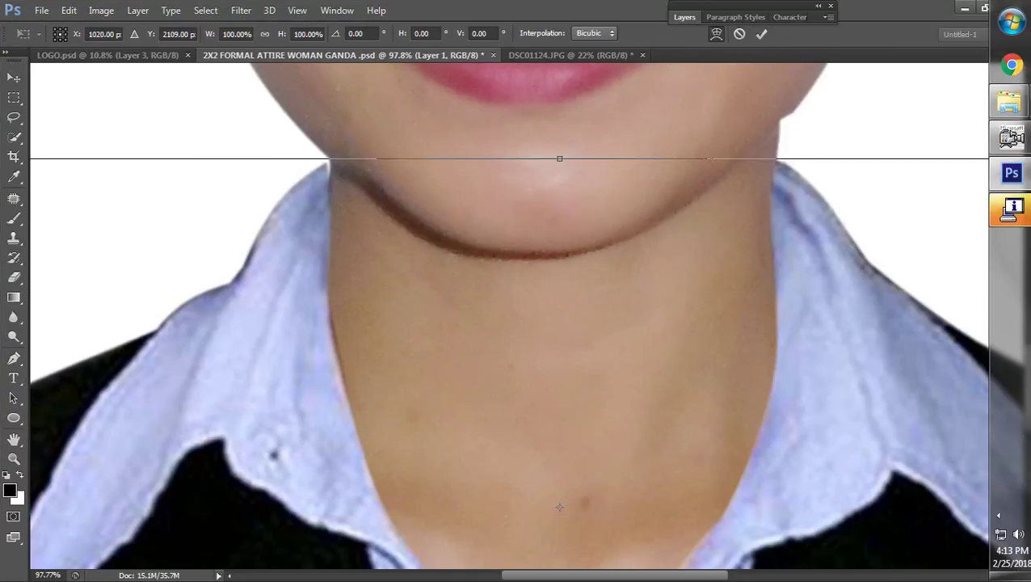
left_click(716, 34)
double_click(899, 10)
scroll(674, 206, "up", 3)
left_click_drag(673, 206, 820, 268)
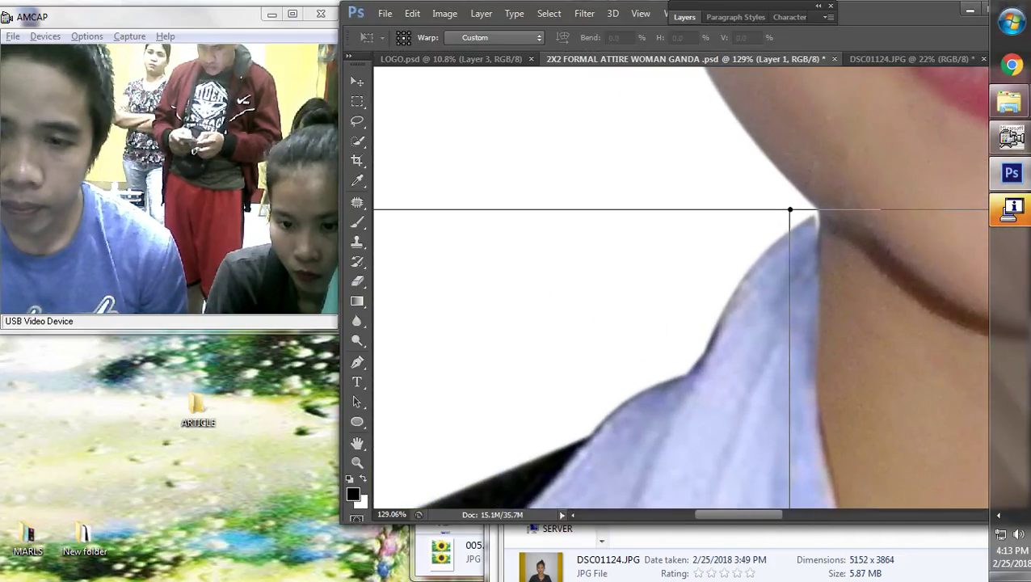
scroll(662, 237, "down", 5)
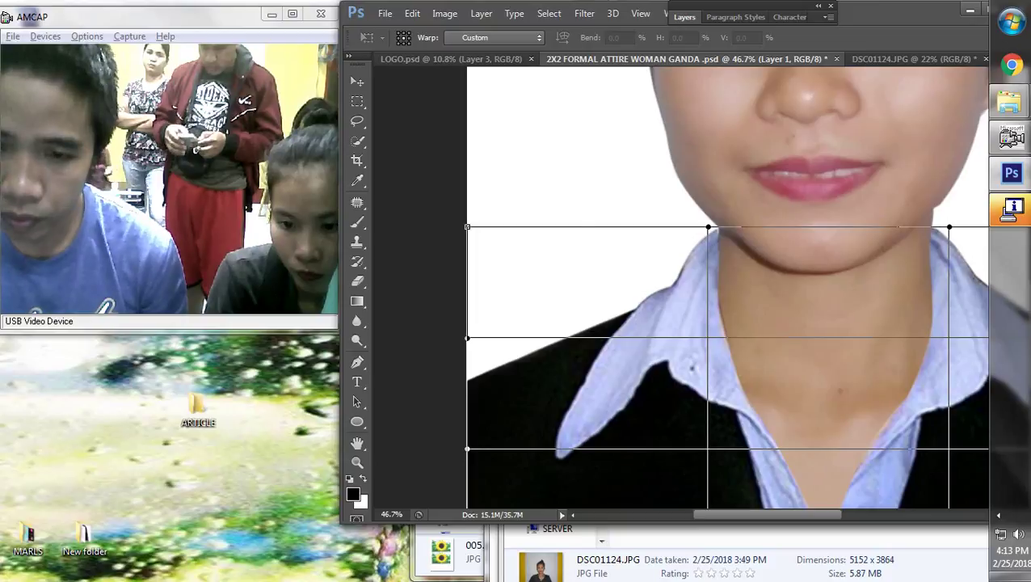
left_click_drag(467, 227, 475, 228)
key("Return")
scroll(475, 228, "down", 5)
scroll(700, 286, "down", 5)
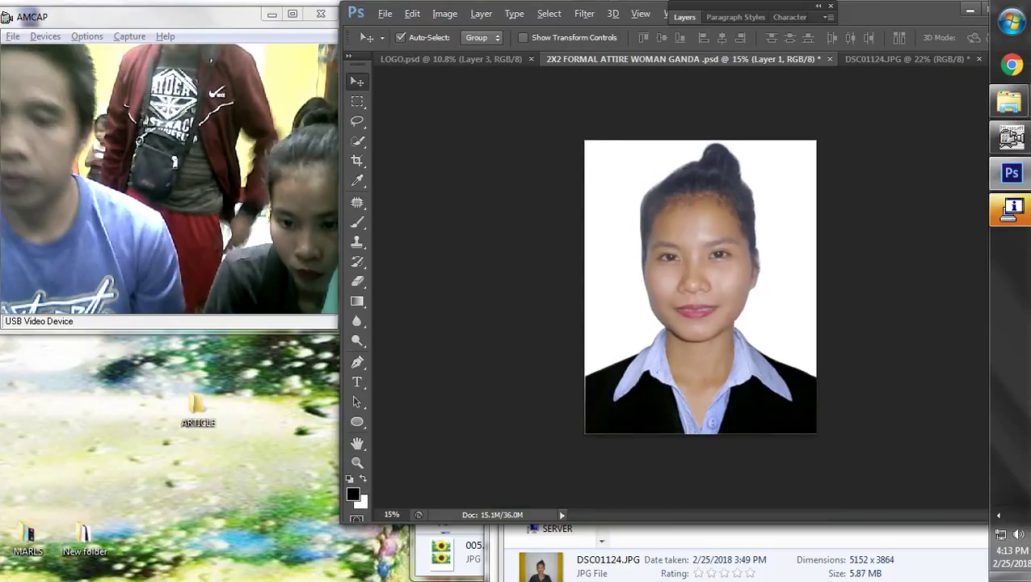
scroll(700, 287, "up", 8)
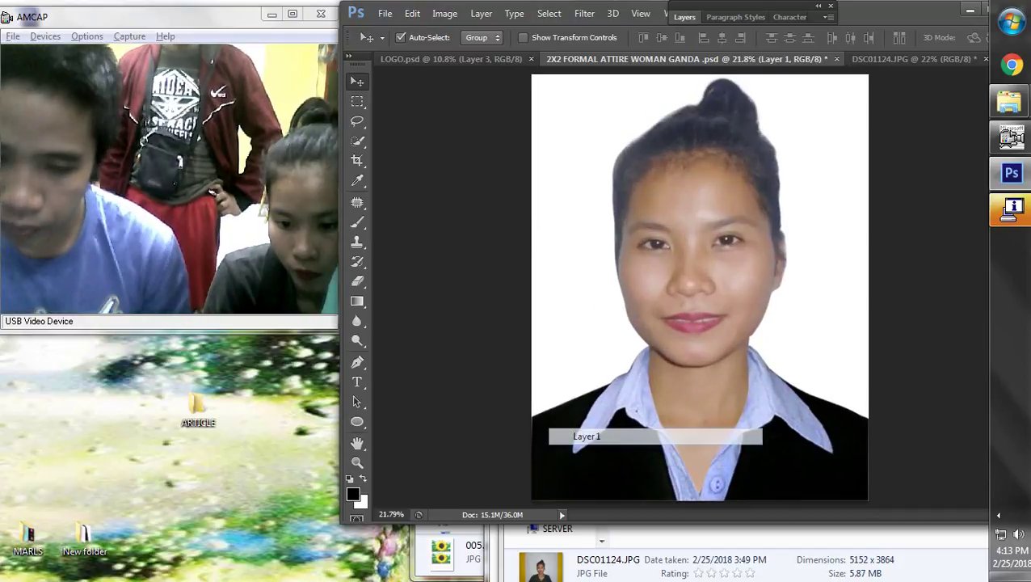
key("ctrl+t")
scroll(699, 286, "down", 2)
key("Return")
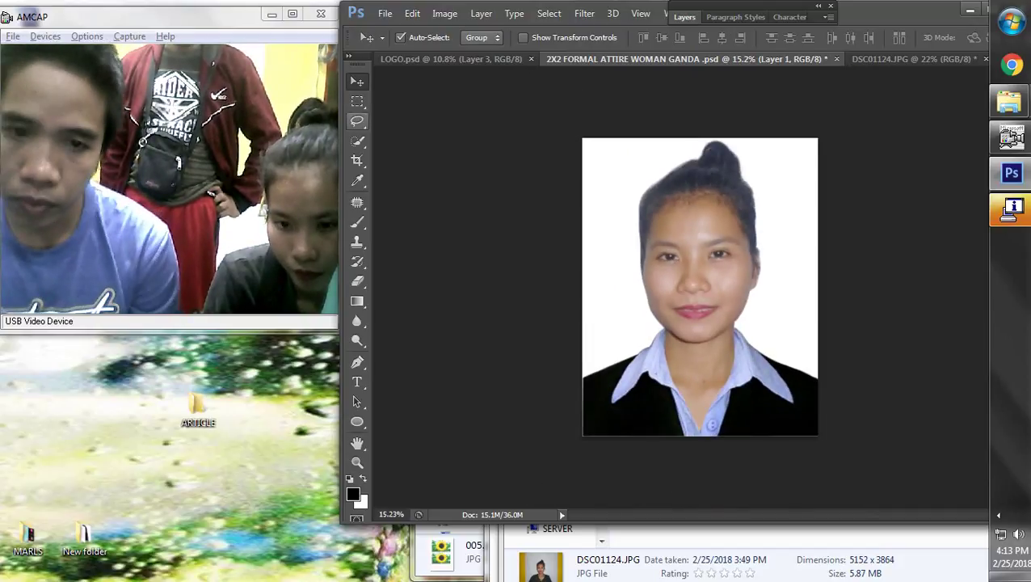
Select a narrow strip at the left edge of the jacket, stretch it slightly outward past the canvas edge, and deselect
key("m")
scroll(700, 287, "up", 2)
left_click_drag(546, 488, 557, 522)
key("ctrl+t")
scroll(535, 476, "up", 3)
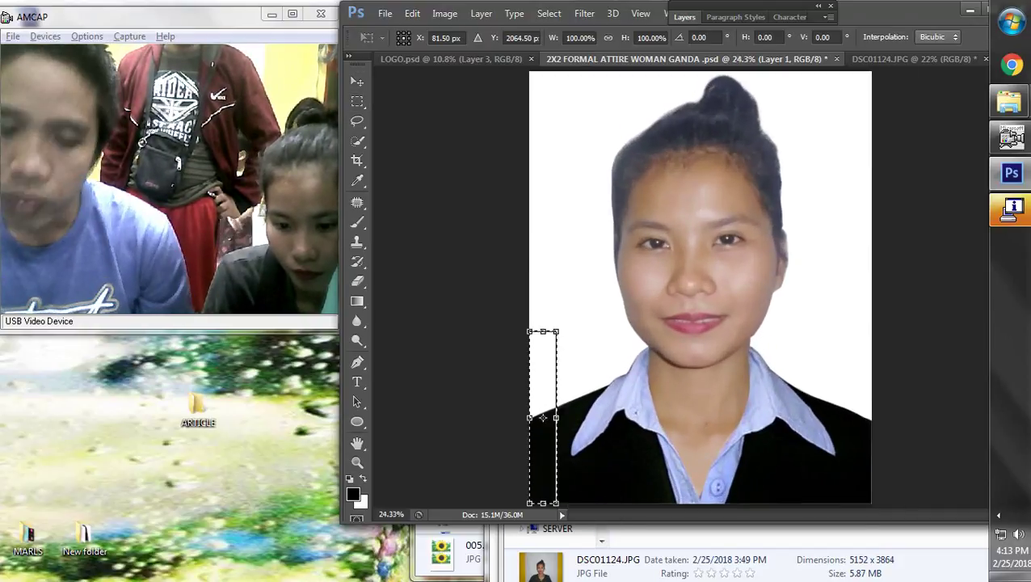
left_click_drag(528, 397, 522, 397)
key("Return")
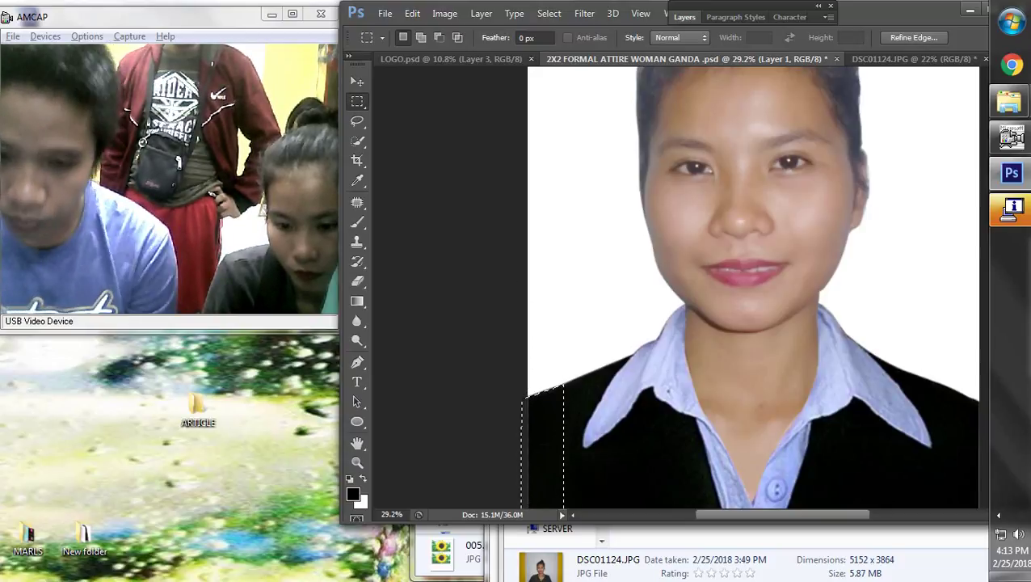
right_click(616, 259)
left_click(658, 267)
scroll(711, 315, "down", 5)
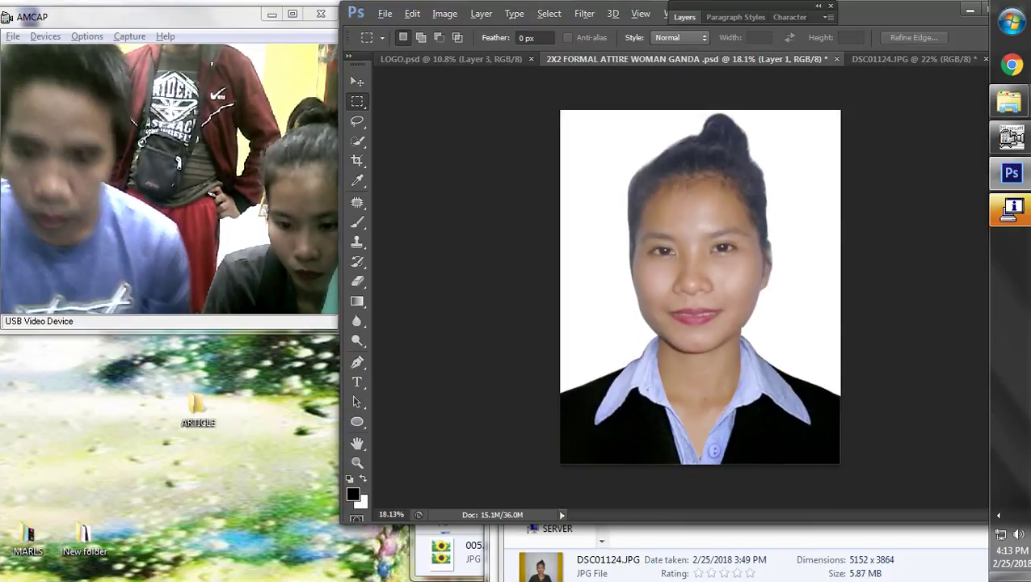
scroll(711, 315, "down", 5)
scroll(715, 320, "up", 10)
left_click_drag(711, 324, 752, 110)
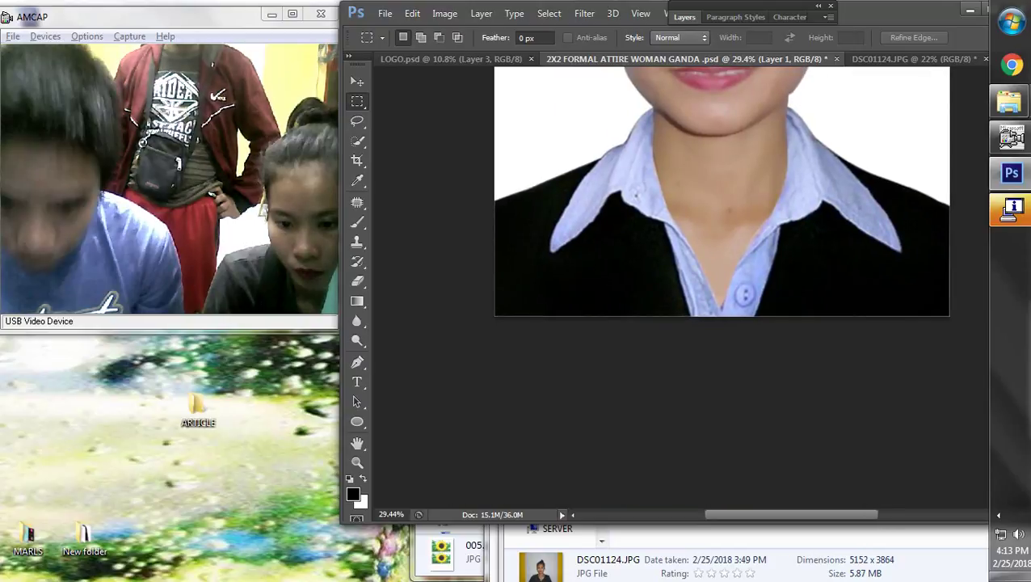
scroll(711, 283, "down", 9)
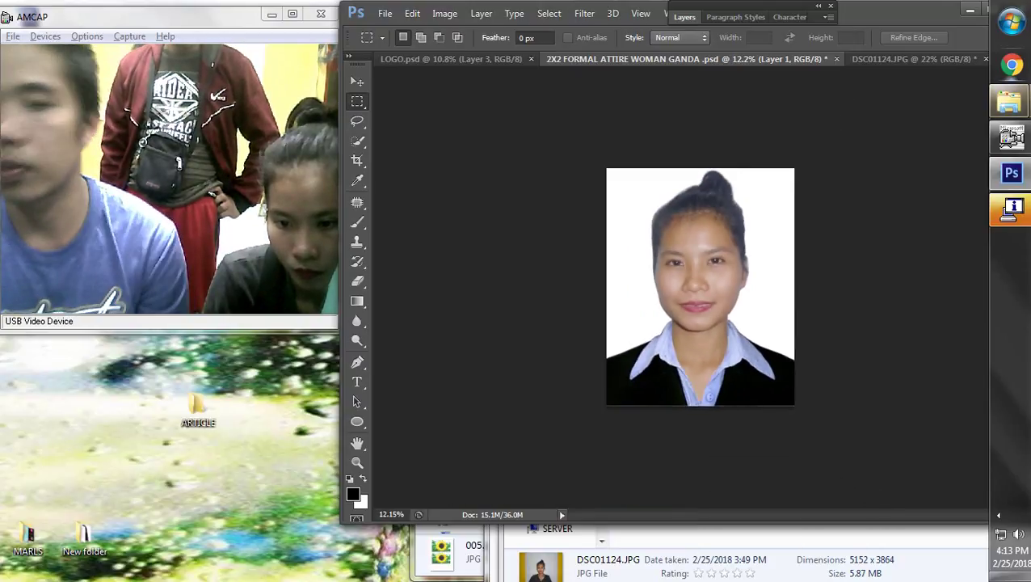
Browse to the Users share of network computer K-07 and select the CV Word document there
left_click(1011, 22)
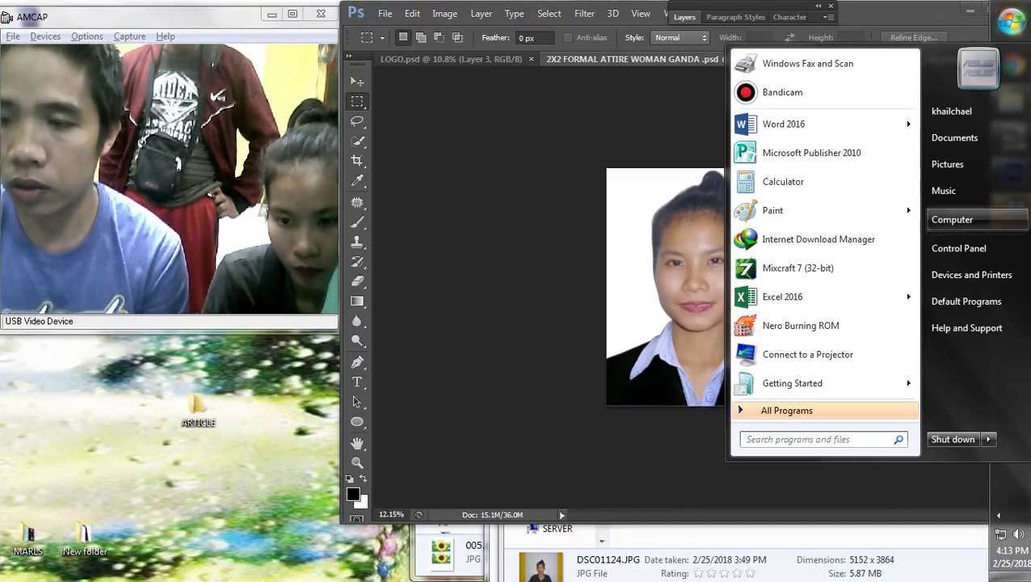
left_click(937, 218)
left_click_drag(359, 11, 698, 12)
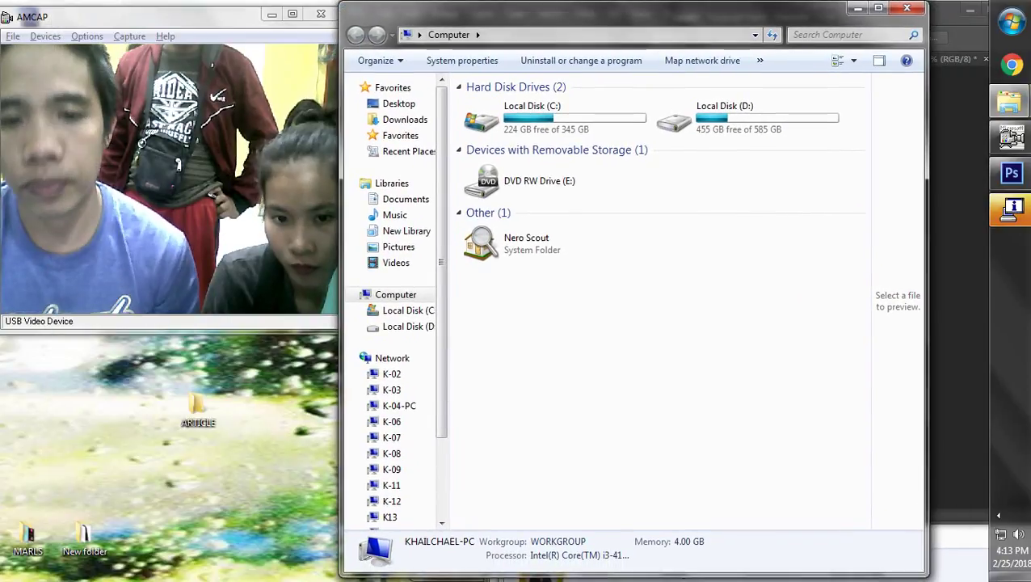
left_click(391, 437)
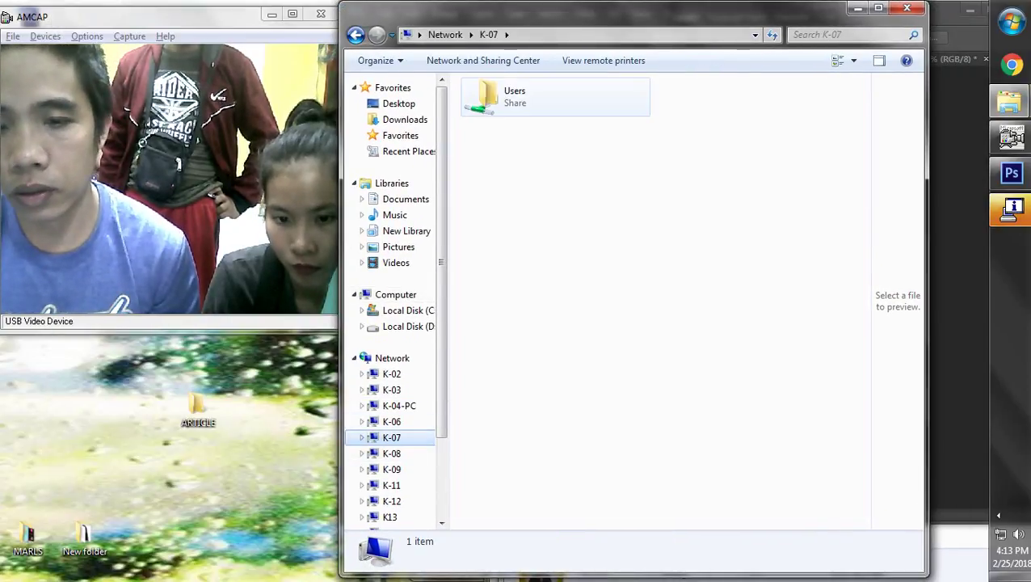
double_click(514, 95)
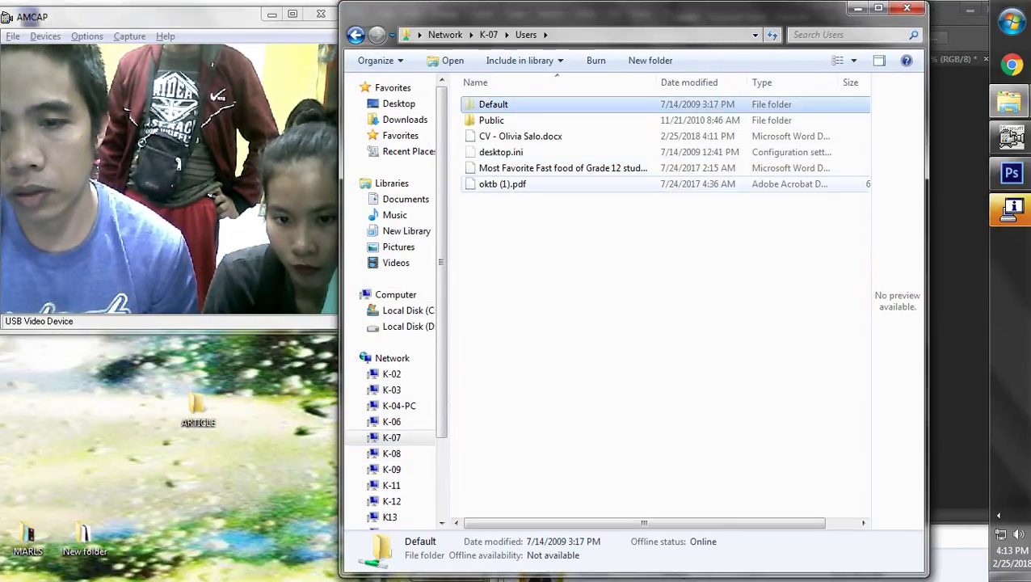
left_click(520, 137)
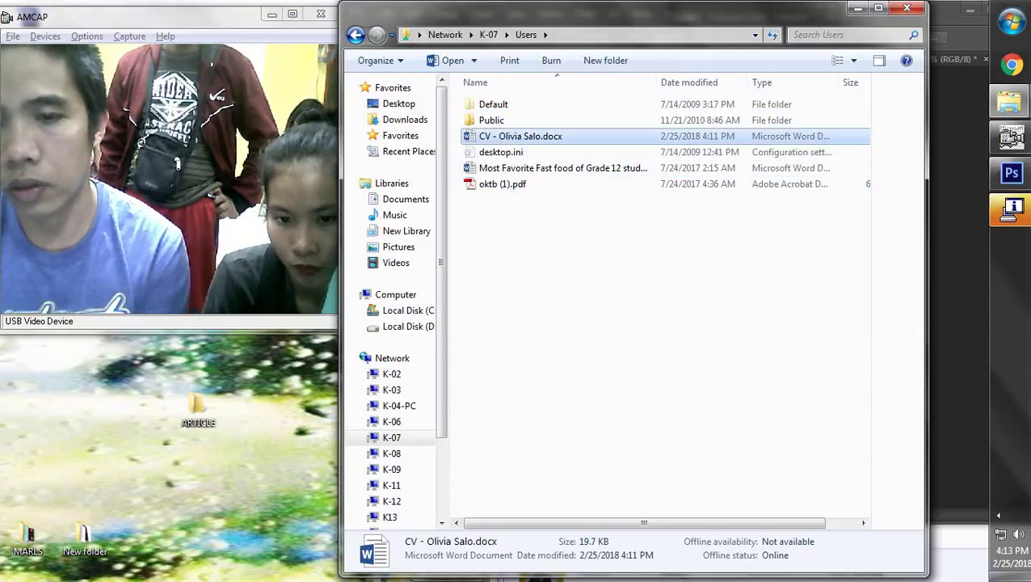
Switch to Photoshop, outline the dark blemish between the nose and upper lip with the Patch tool, and try to patch it
left_click(1012, 173)
scroll(700, 287, "down", 1)
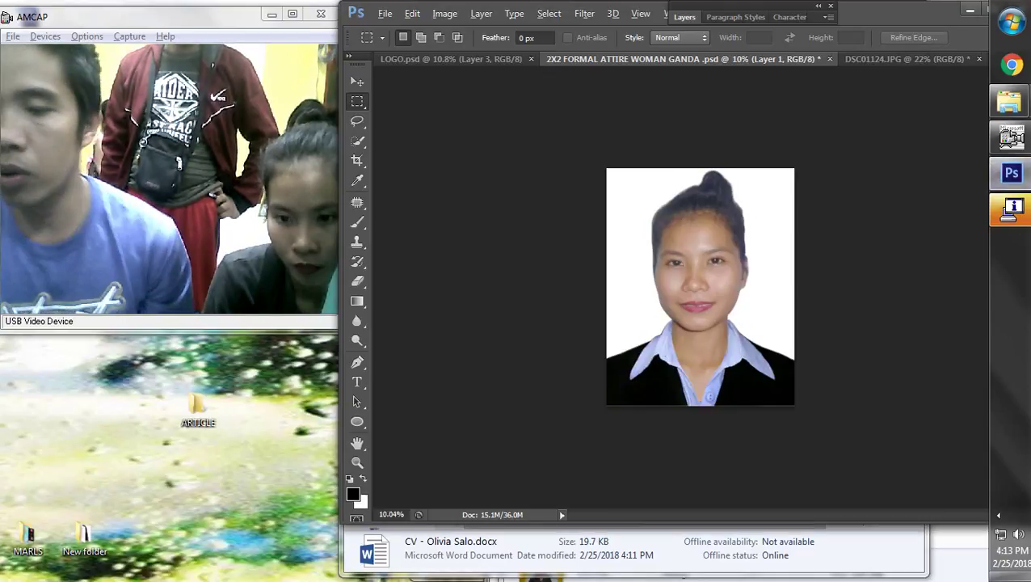
scroll(700, 286, "up", 3)
left_click(357, 82)
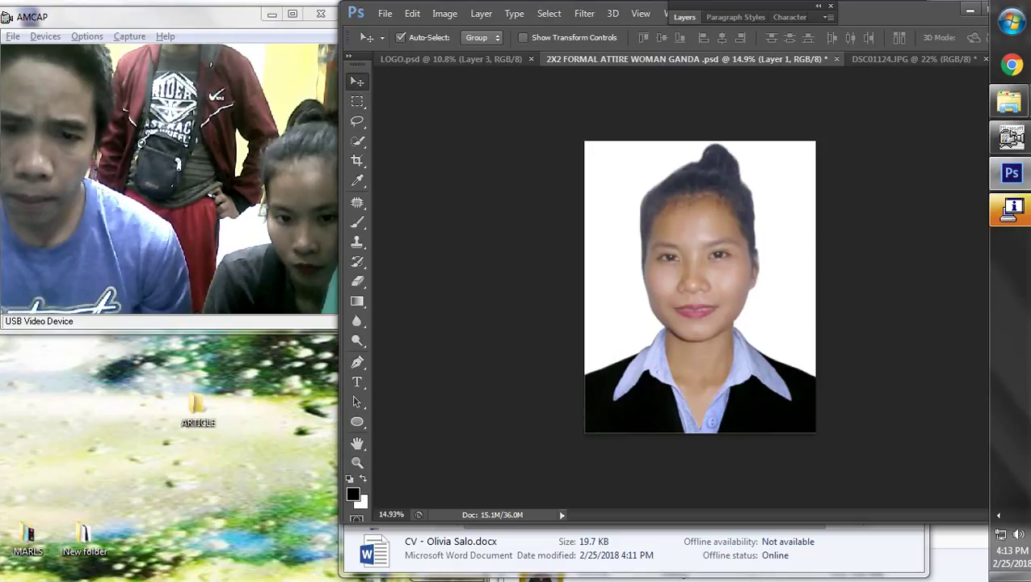
scroll(733, 281, "down", 2)
scroll(734, 282, "up", 6)
scroll(635, 333, "up", 1)
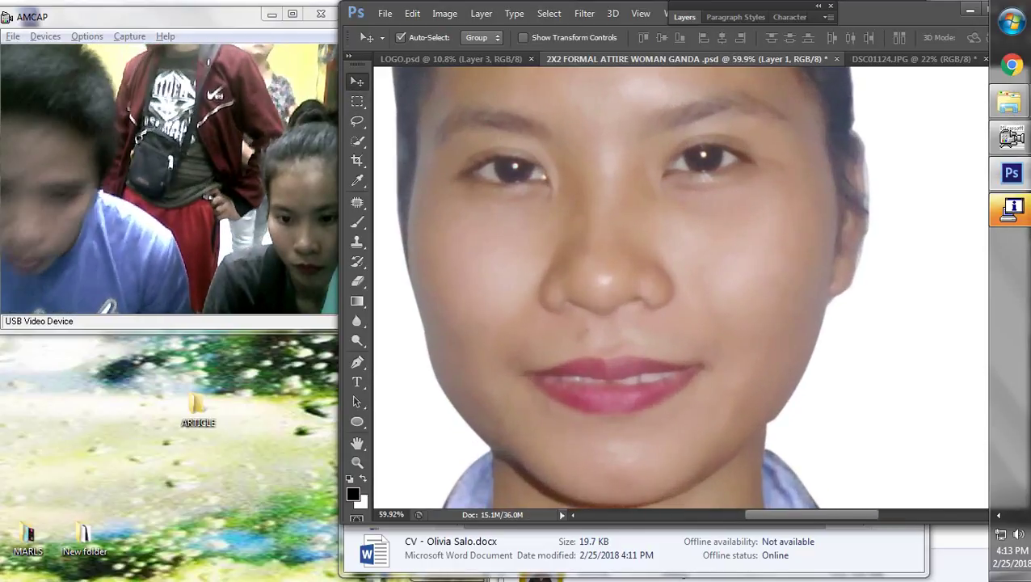
key("j")
scroll(611, 350, "up", 5)
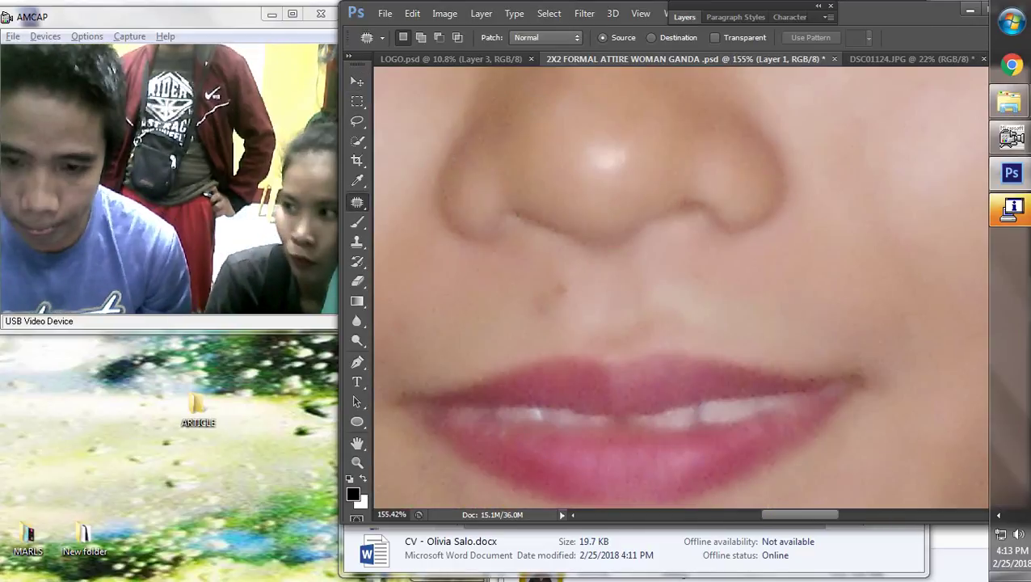
mouse_move(543, 272)
left_mouse_down()
mouse_move(542, 318)
mouse_move(542, 272)
left_mouse_up()
left_click(544, 298)
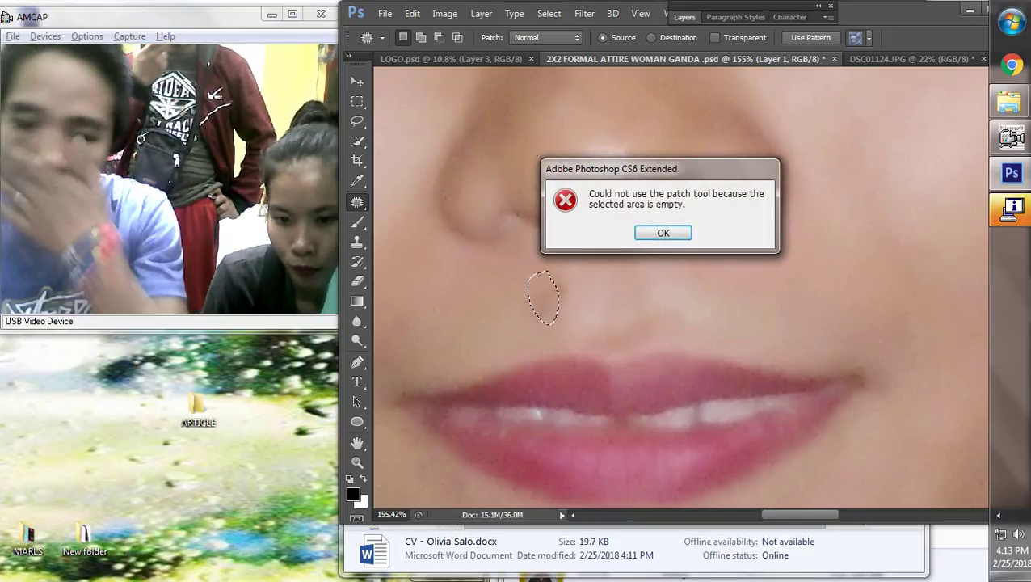
Make the face layer active, patch the outlined blemish under the nose with nearby cheek skin, and deselect
key("v")
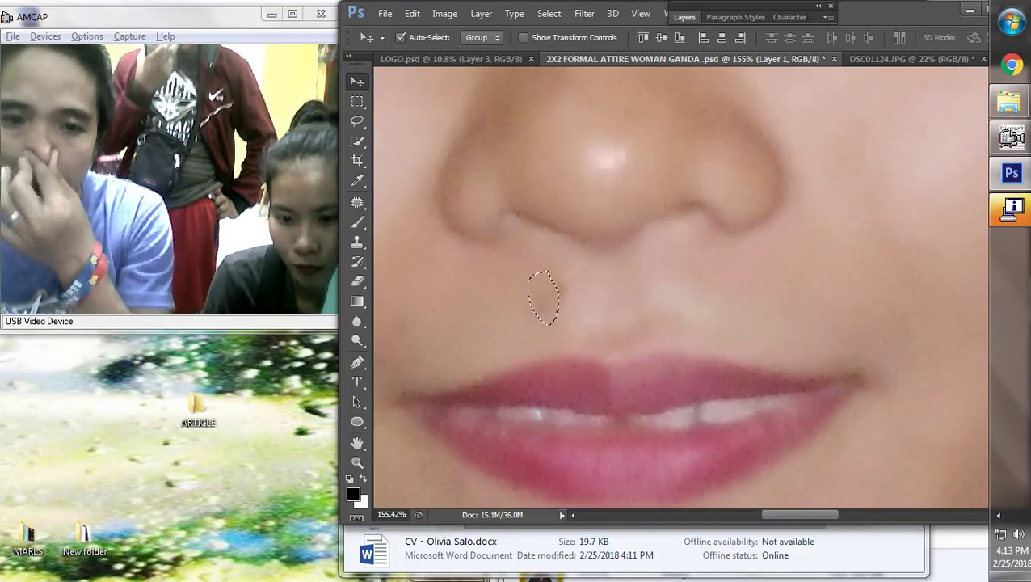
right_click(602, 165)
left_click(626, 175)
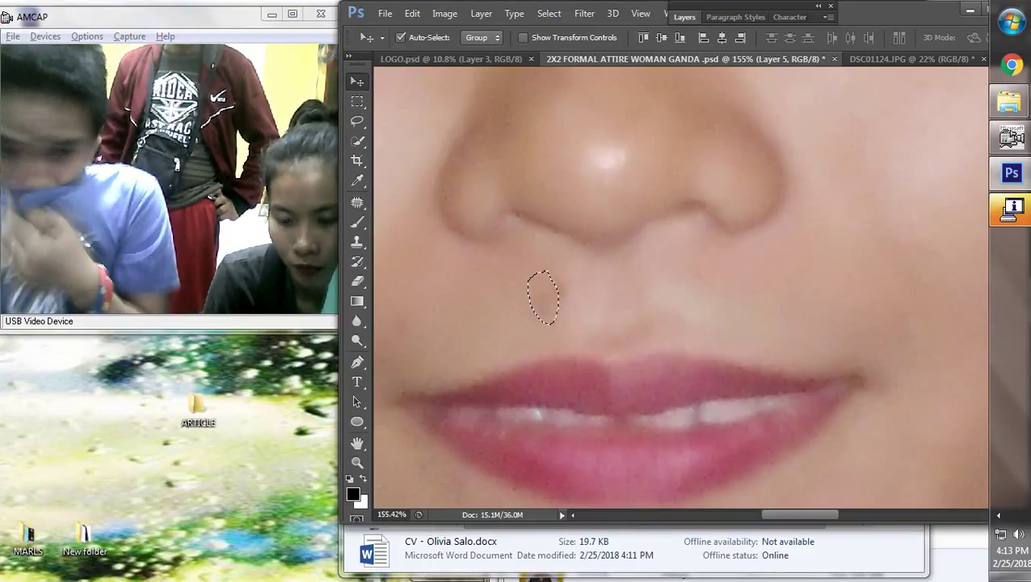
key("s")
key("j")
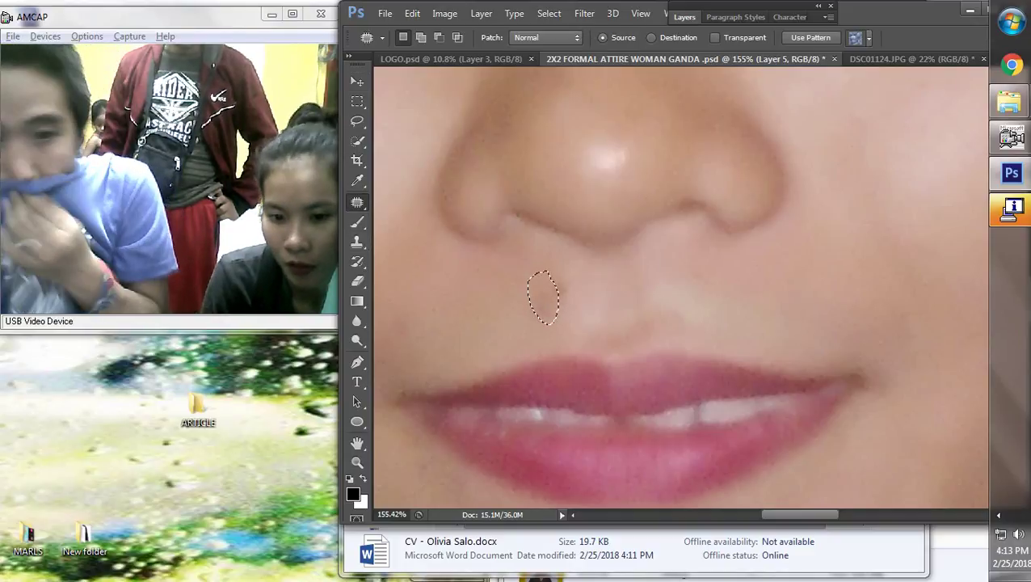
mouse_move(543, 298)
left_mouse_down()
mouse_move(505, 303)
mouse_move(548, 268)
mouse_move(494, 312)
left_mouse_up()
key("ctrl+d")
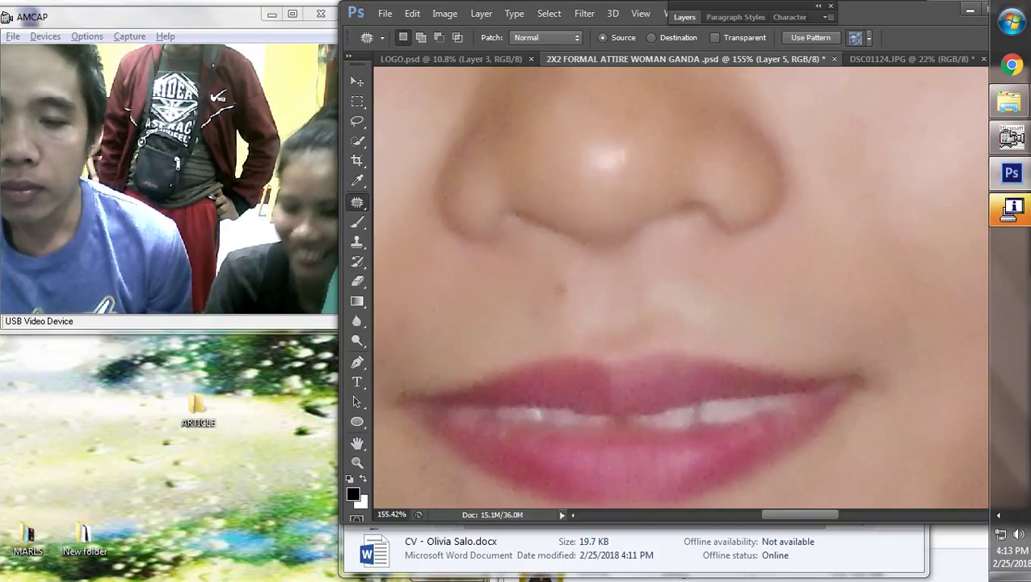
key("ctrl+d")
Patch the marks beside the left-hand mouth corner and on the cheek below it with clean skin, deselecting after each
scroll(710, 309, "down", 2)
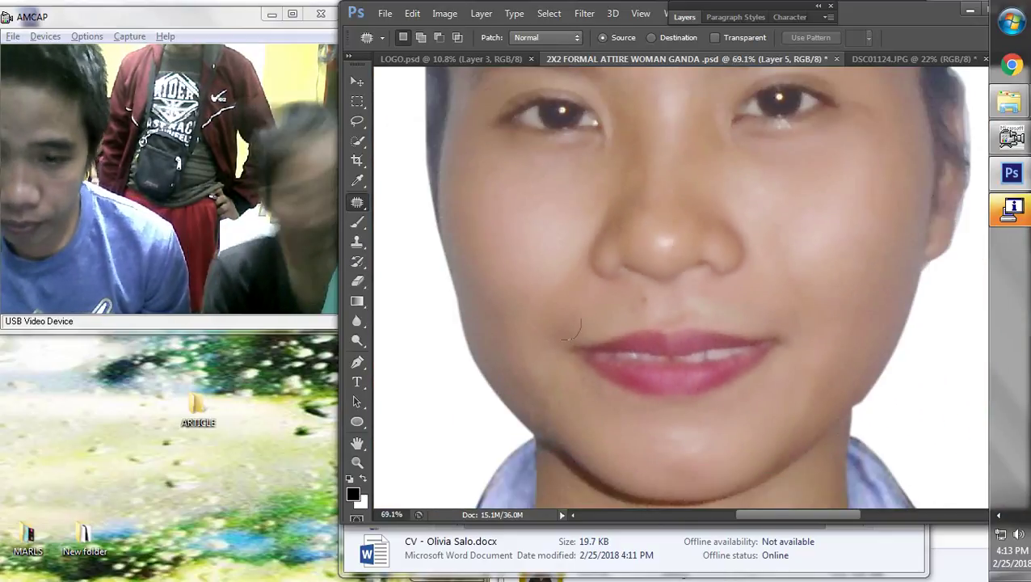
left_click_drag(564, 339, 579, 318)
left_click_drag(565, 329, 570, 307)
key("ctrl+d")
left_click_drag(531, 408, 533, 365)
key("ctrl+d")
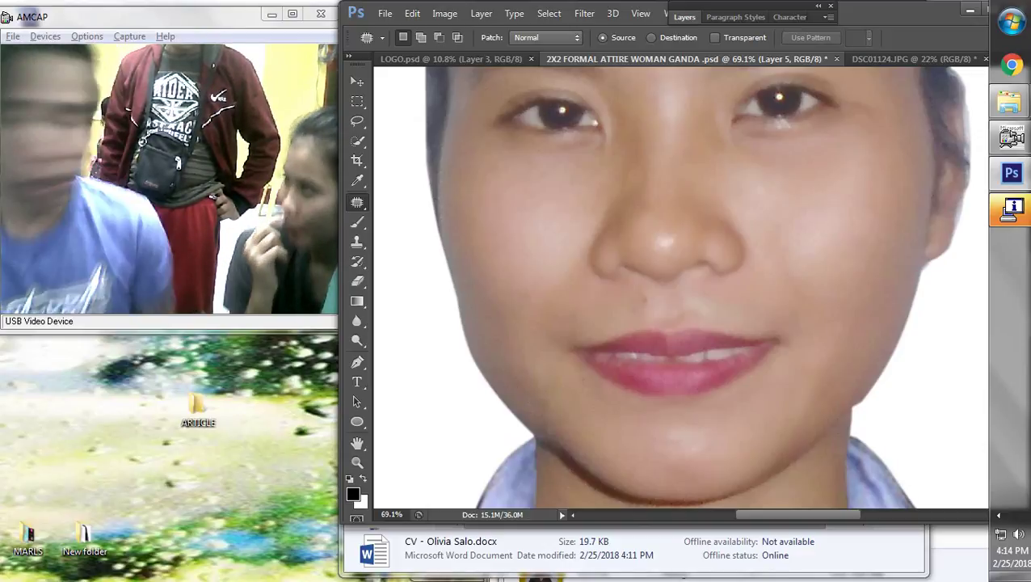
Patch the remaining dark spot above the upper lip with smooth skin beside it, and deselect
scroll(677, 311, "up", 2)
key("ctrl+d")
left_click_drag(635, 278, 564, 311)
key("ctrl+d")
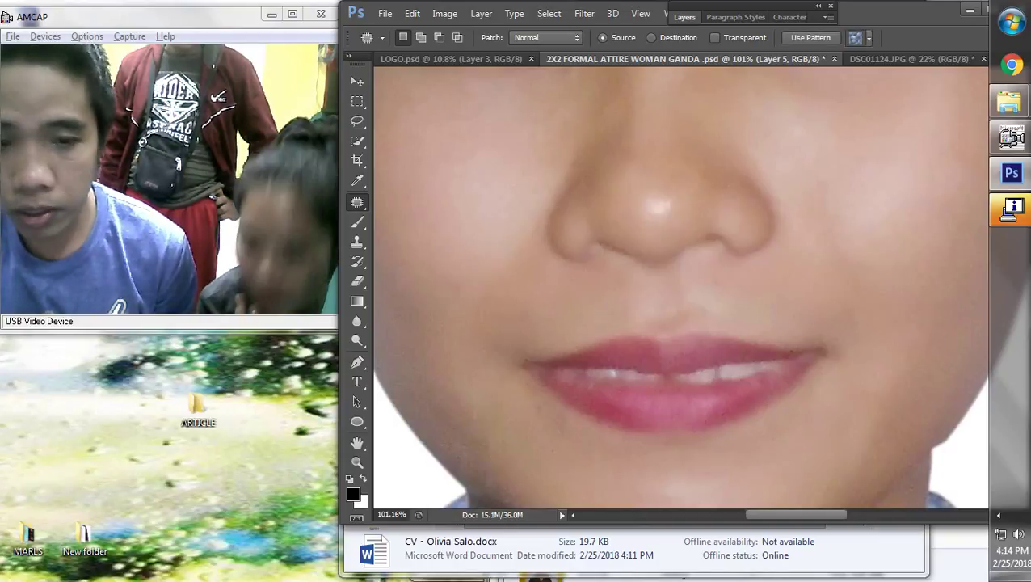
Patch the forehead area above the inner end of the left-hand eyebrow, and deselect
scroll(712, 275, "down", 8)
scroll(695, 242, "up", 1)
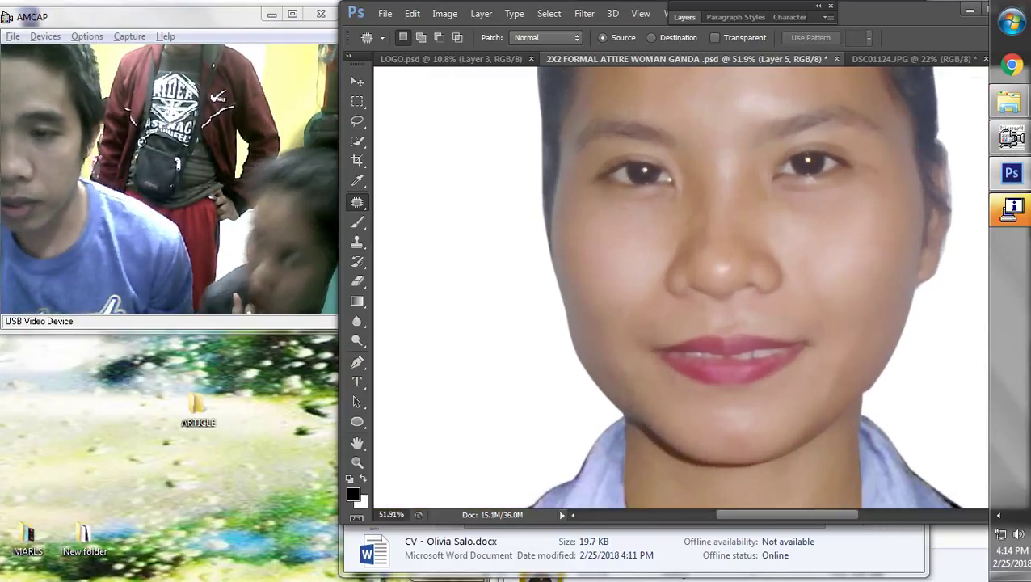
scroll(691, 186, "up", 2)
scroll(686, 165, "up", 4)
left_click_drag(664, 197, 681, 151)
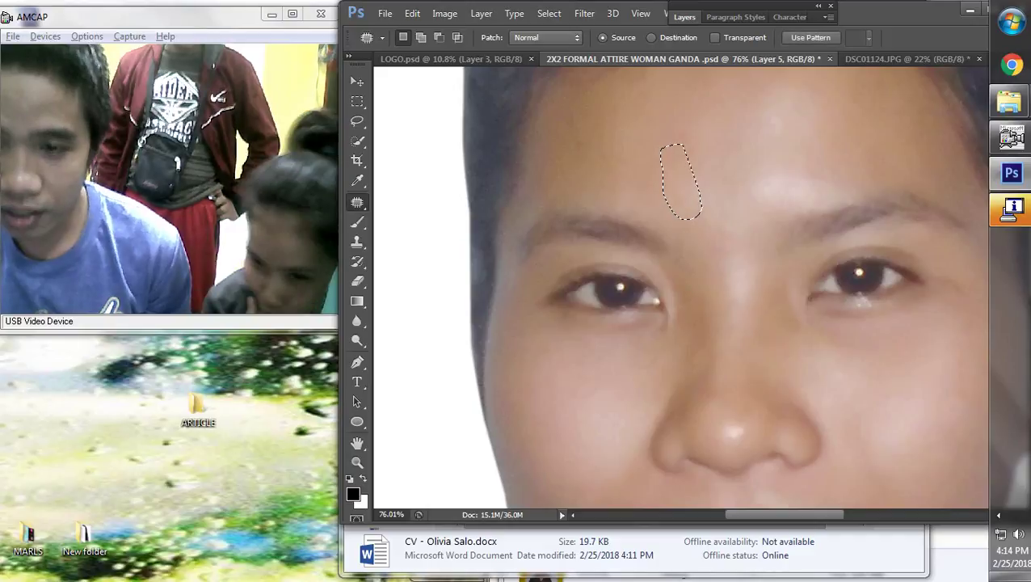
key("ctrl+d")
Switch to the open Word document eto.docx, move its window into view, and close it
scroll(682, 161, "down", 14)
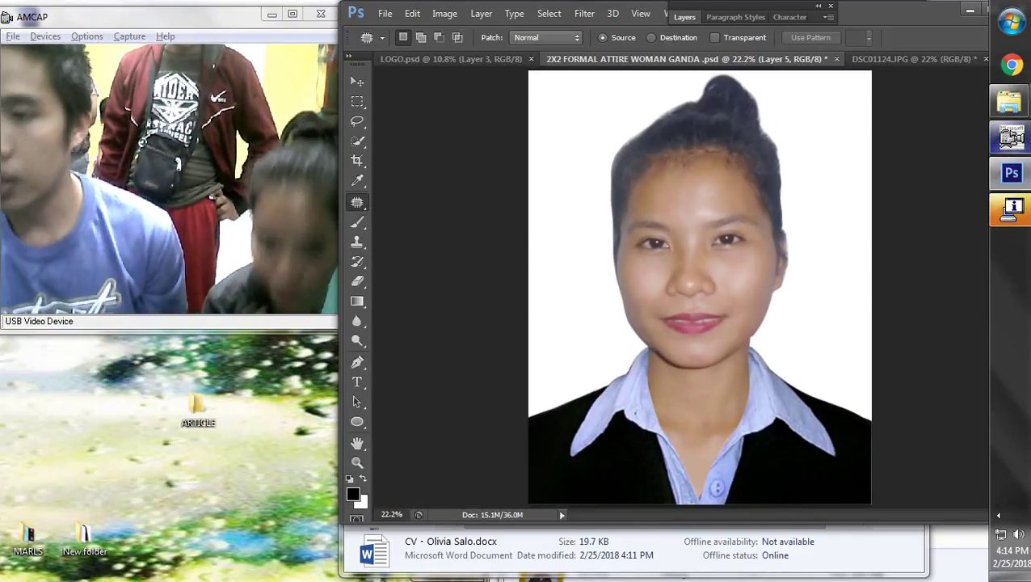
key("alt+Tab")
key("Tab")
key("Tab")
key("Tab")
key("Tab")
key("Tab")
key("Tab")
key("Tab")
key("Tab")
key("alt+shift+Tab")
key("alt+shift+Tab")
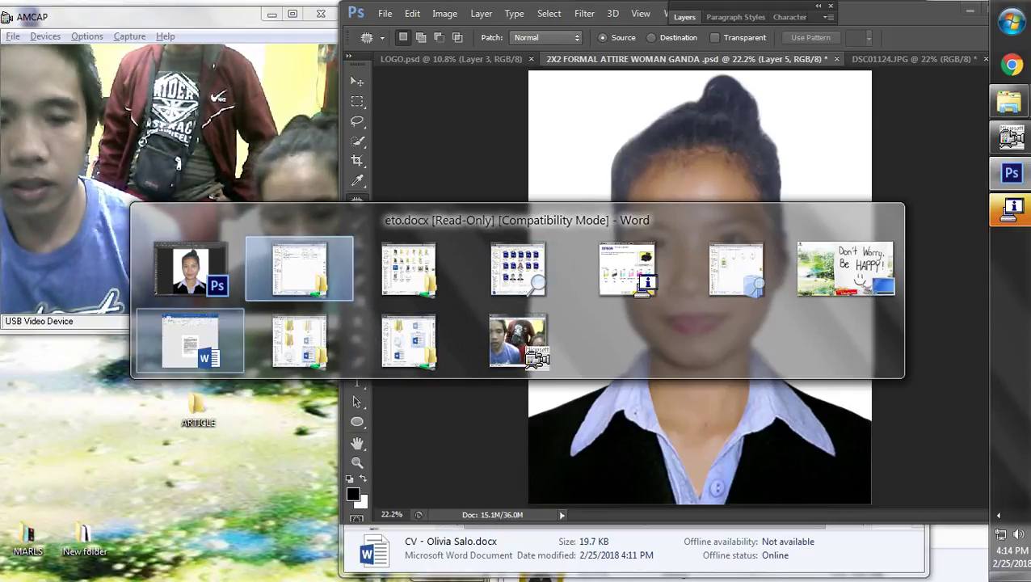
key("Escape")
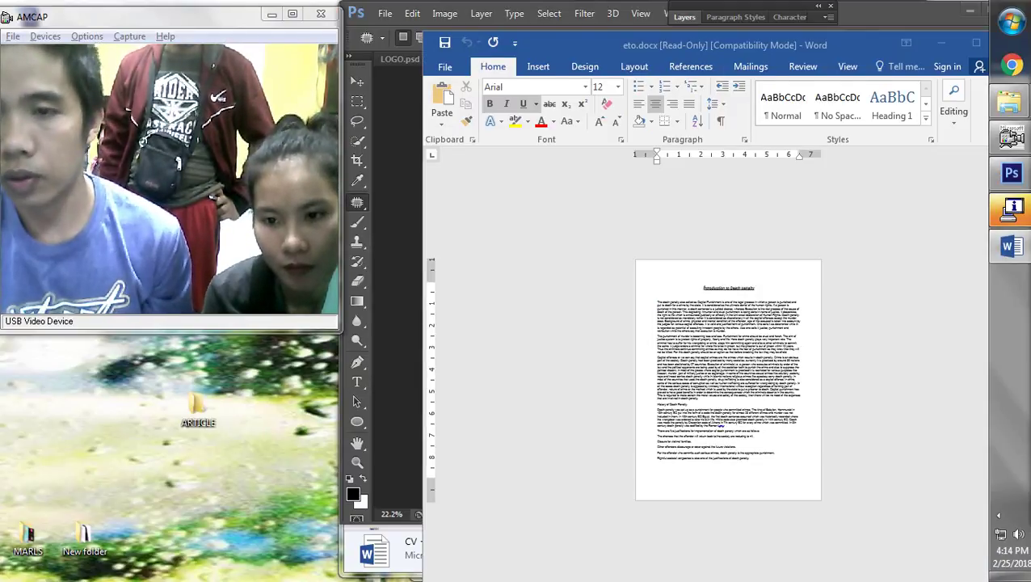
left_click_drag(725, 45, 587, 56)
left_click(874, 53)
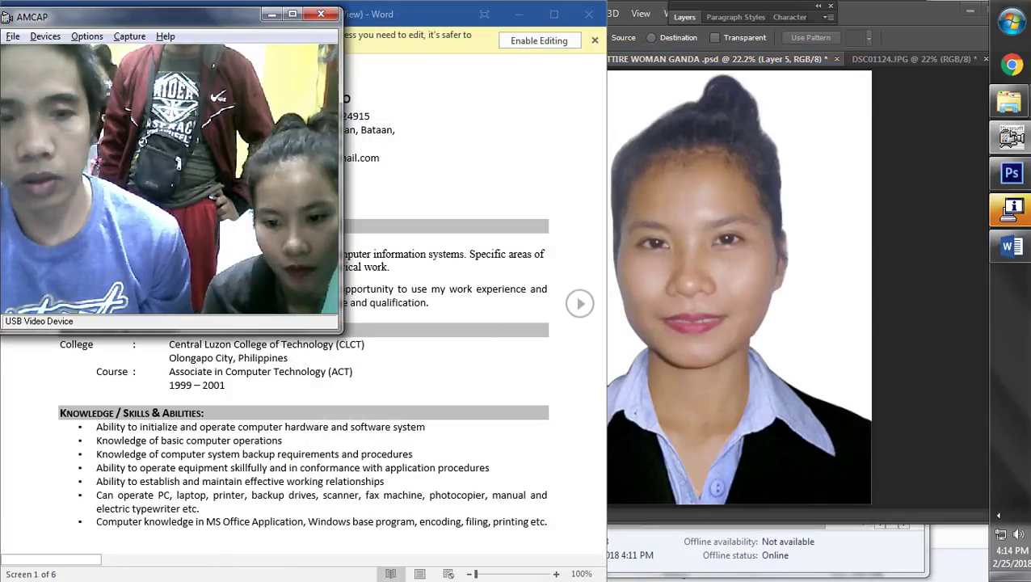
Bring the CV document window into view, switch it from reading view to page layout, and view all its pages
left_click_drag(428, 13, 782, 28)
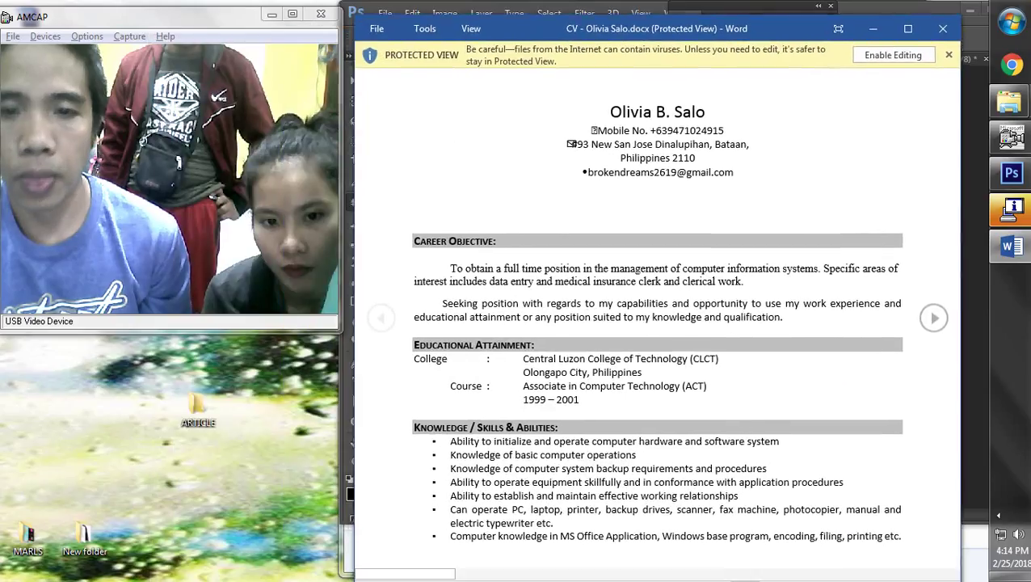
left_click(471, 28)
left_click(536, 46)
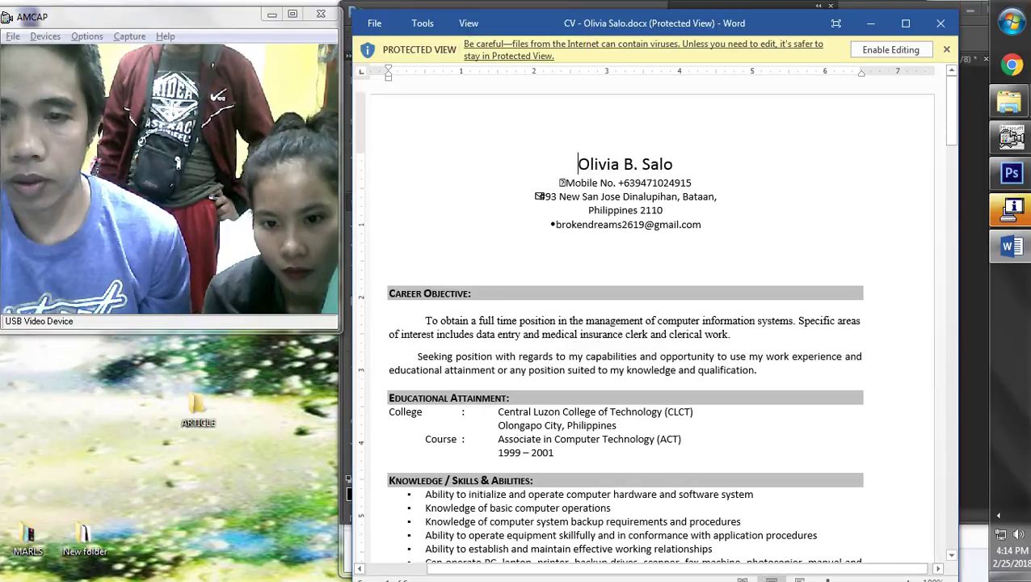
scroll(651, 323, "down", 6, "ctrl")
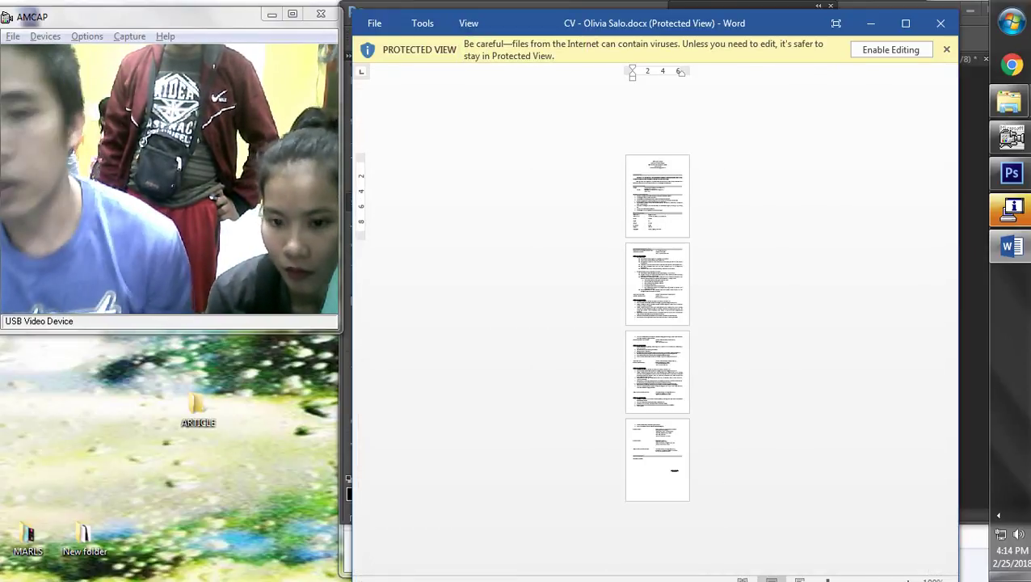
Enable printing for the protected CV document and choose the Kyocera ECOSYS M2535dn KX on SERVER printer
key("ctrl+p")
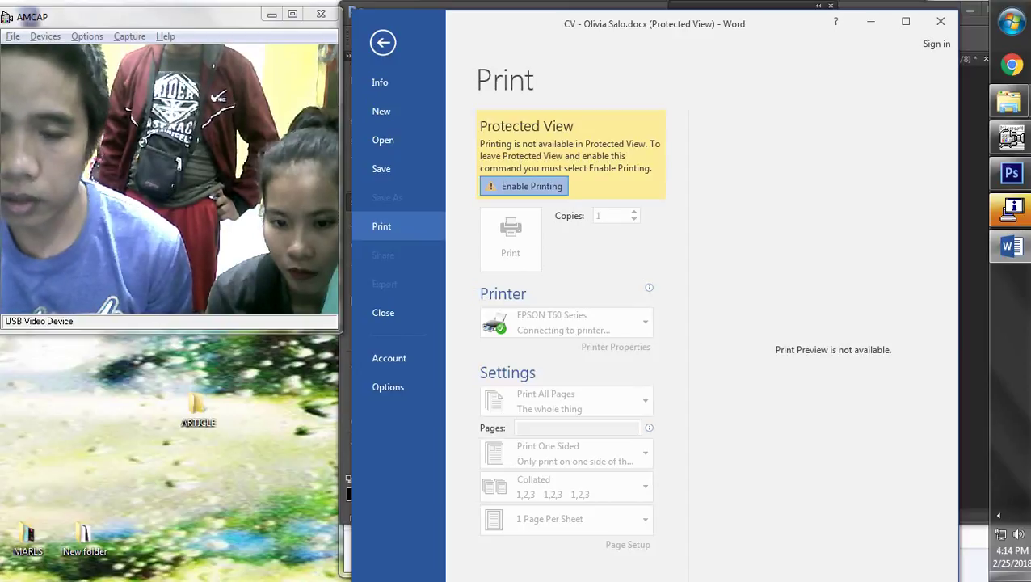
left_click(525, 186)
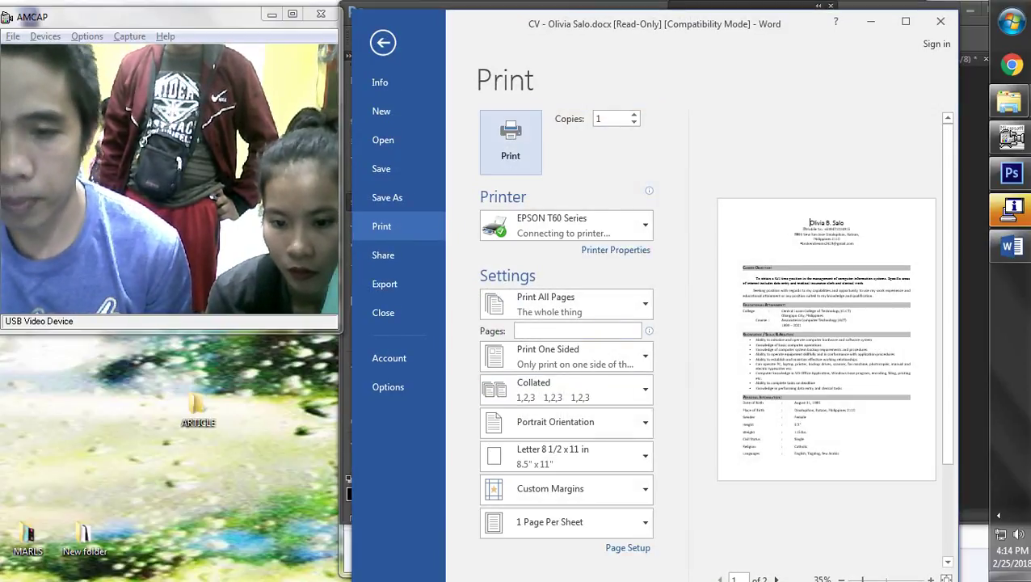
left_click(565, 225)
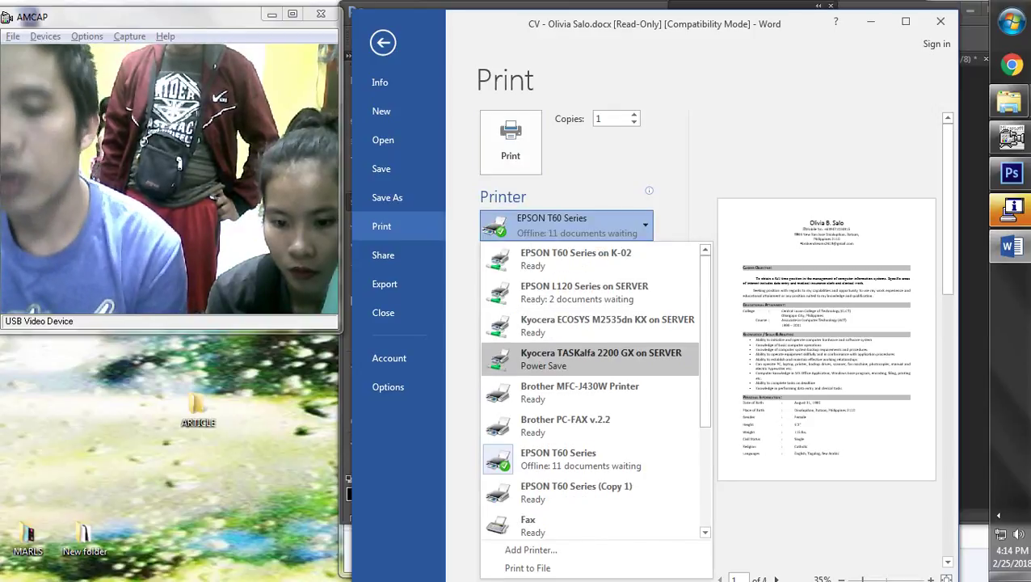
left_click(601, 358)
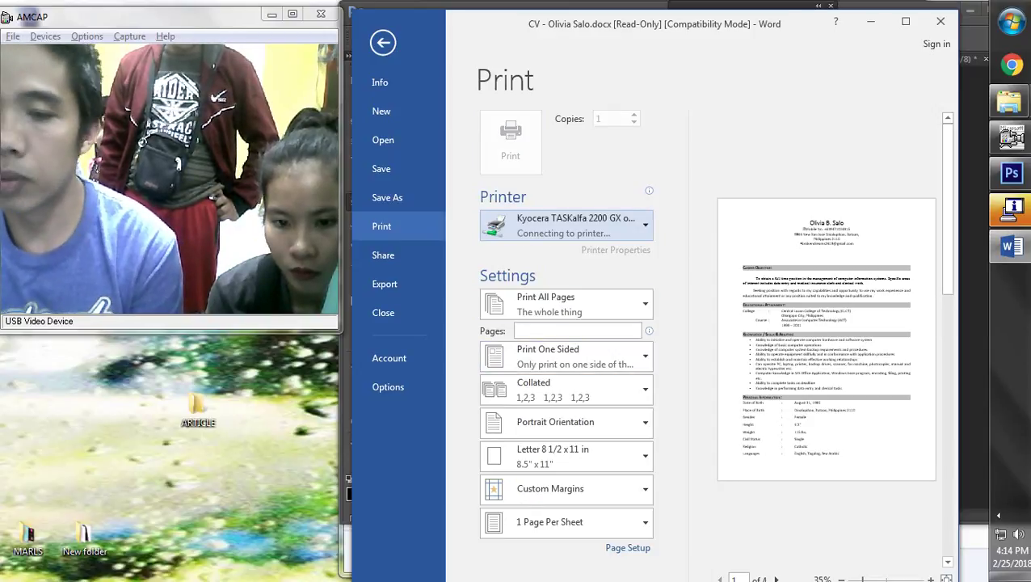
left_click(566, 226)
left_click(565, 226)
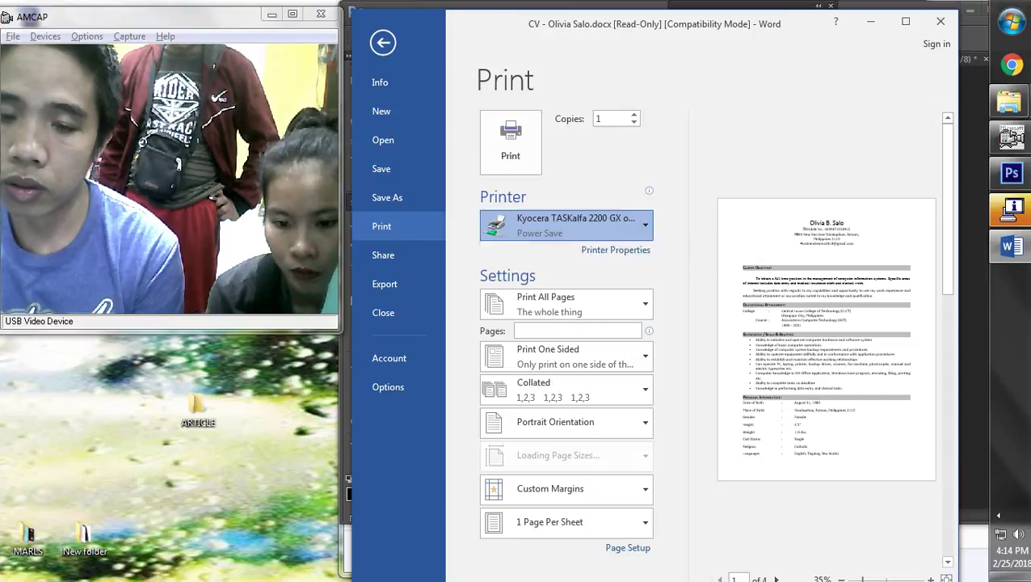
key("Down")
Increase the number of copies and print the CV document
left_click(635, 115)
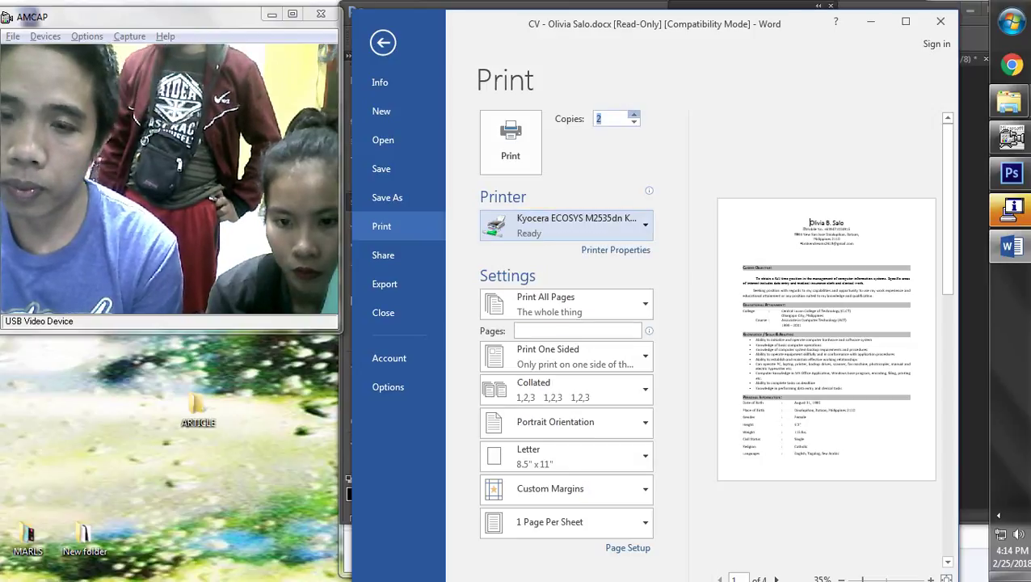
left_click(635, 114)
left_click(511, 142)
key("Return")
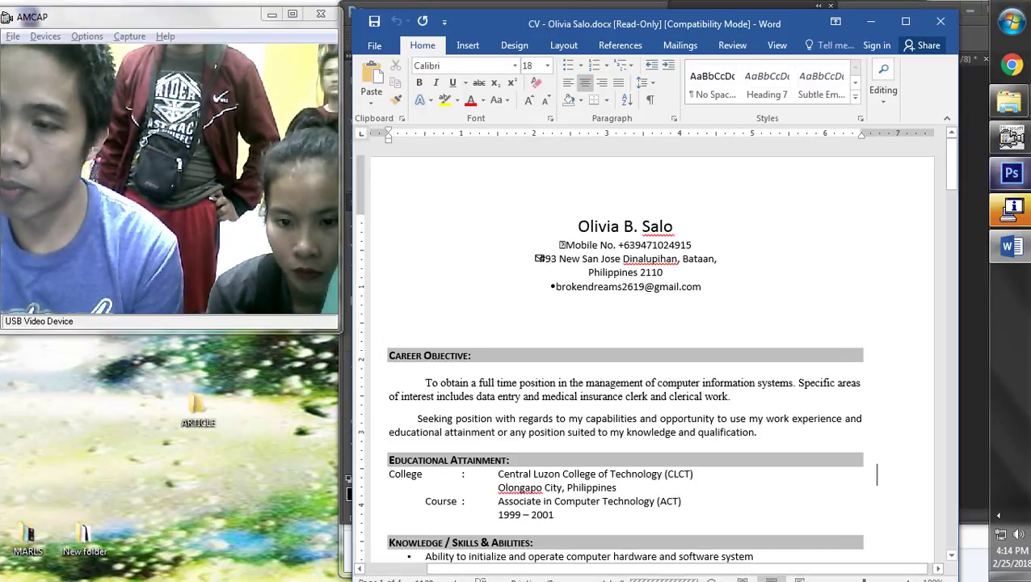
Switch back to Photoshop and examine the retouched portrait both as a whole and close up on the face
key("alt+Tab")
scroll(731, 287, "down", 3)
scroll(732, 287, "up", 2)
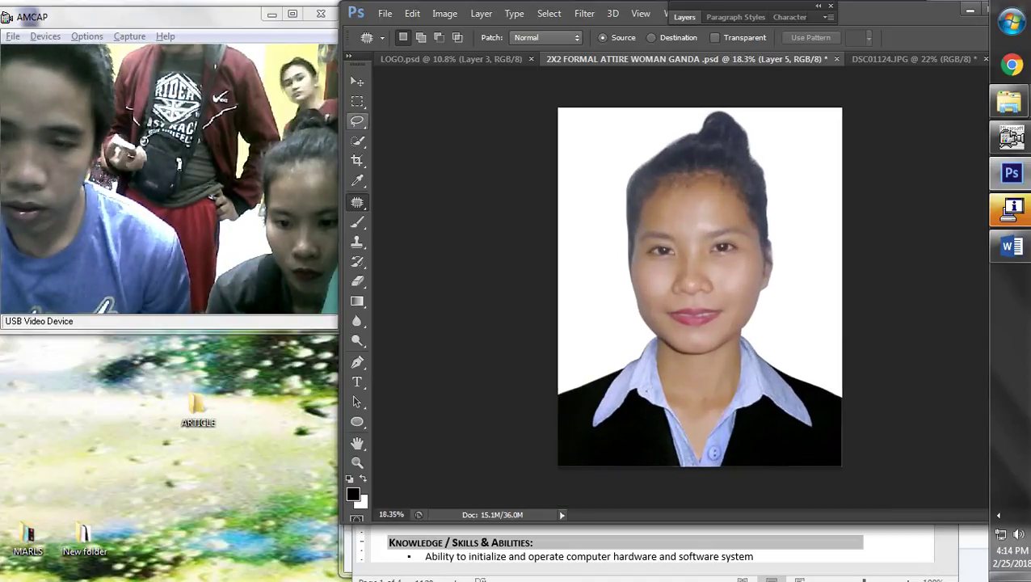
left_click(357, 82)
scroll(744, 287, "up", 2)
scroll(681, 287, "down", 3)
scroll(681, 287, "up", 2)
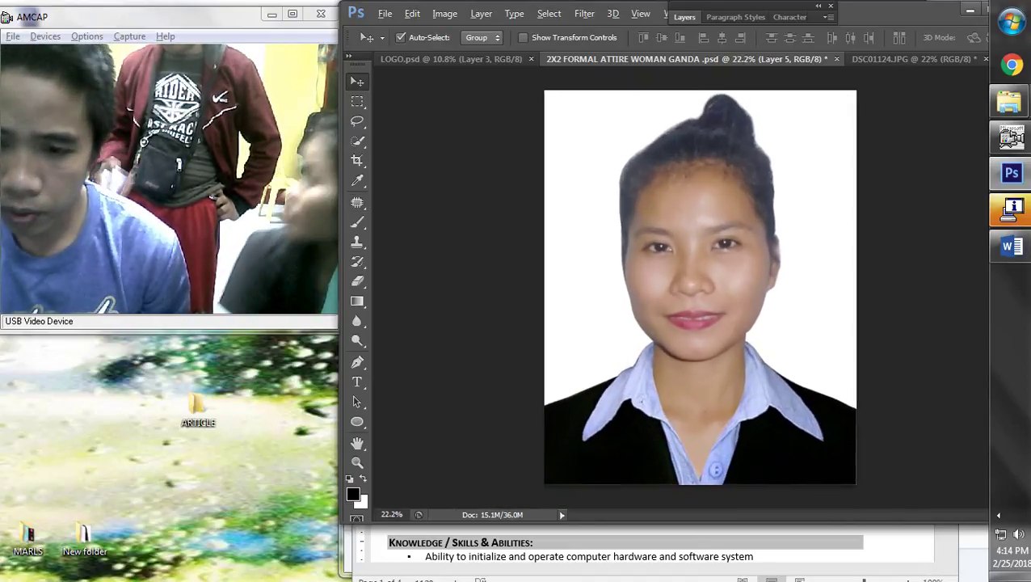
scroll(700, 287, "down", 2)
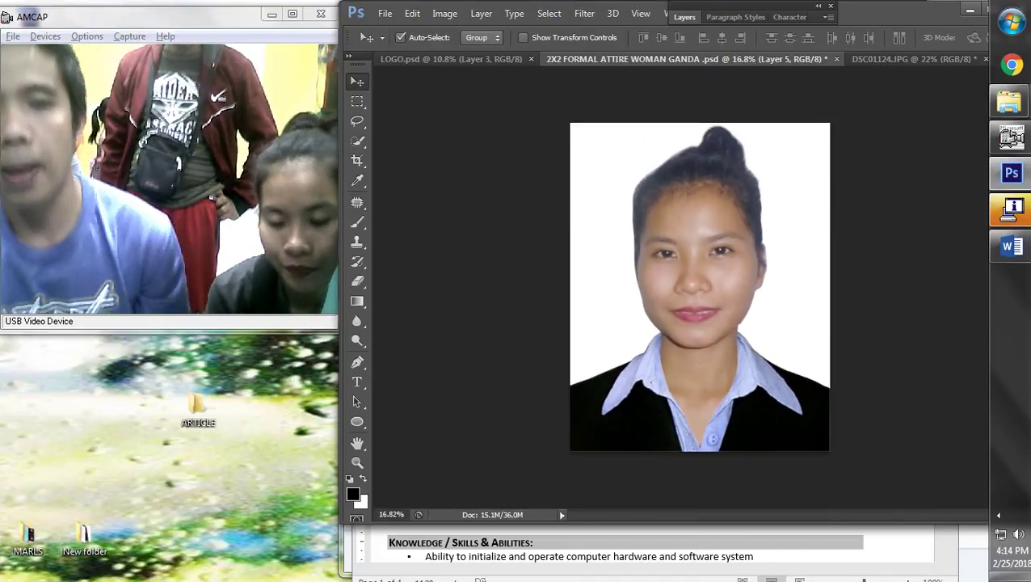
scroll(699, 287, "up", 2)
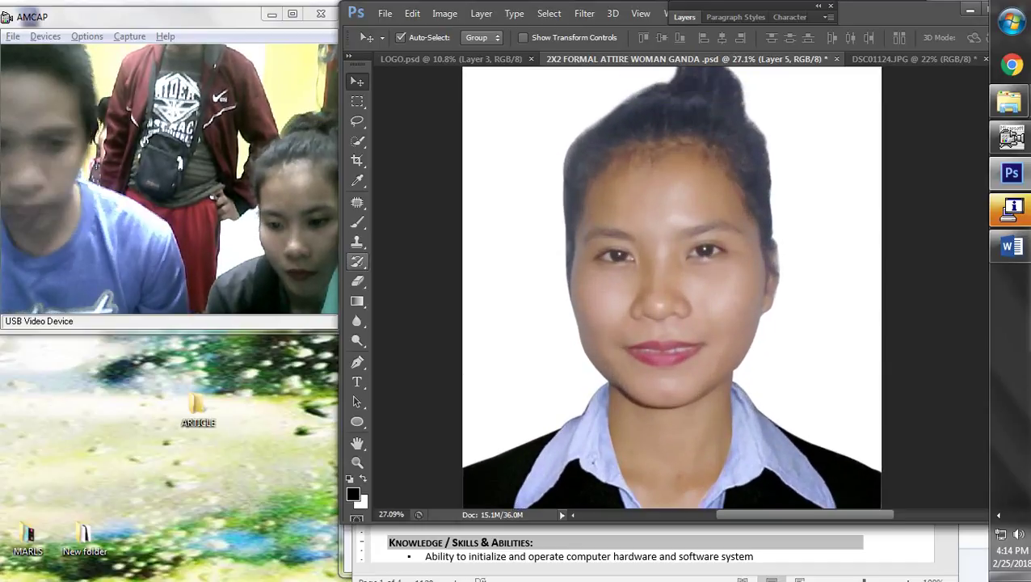
left_click(357, 202)
scroll(726, 209, "up", 4)
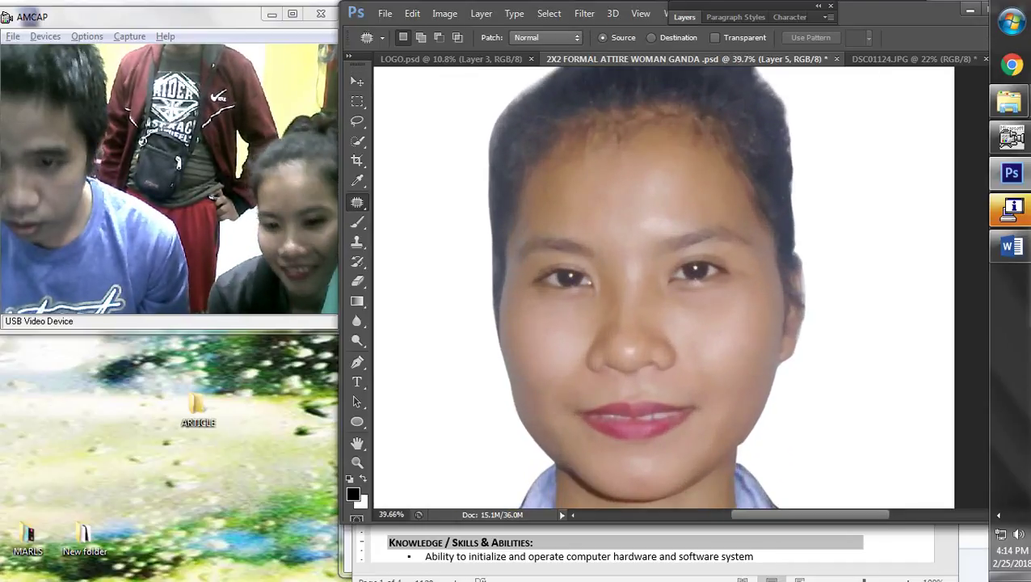
scroll(662, 287, "down", 4)
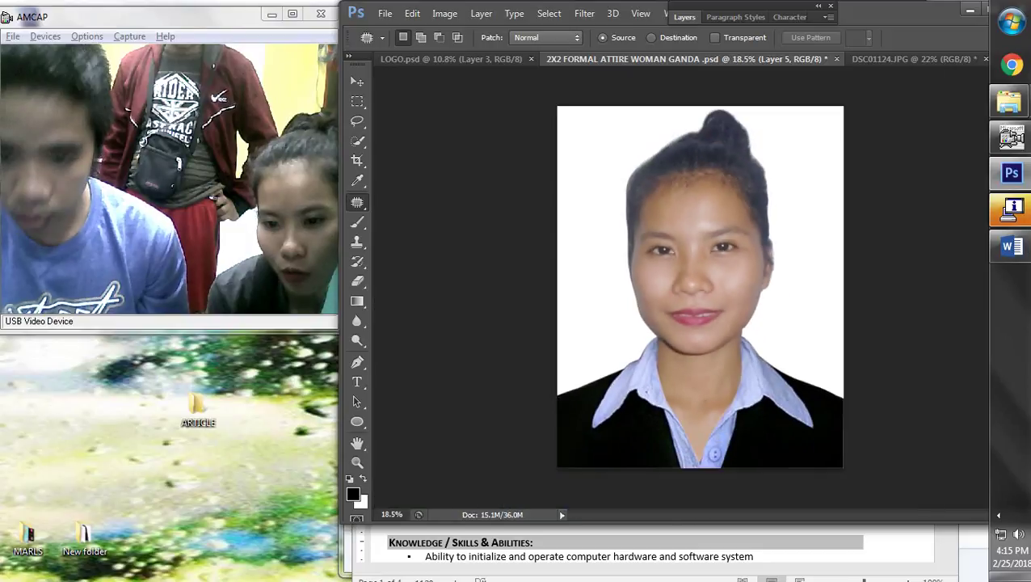
Adjust the portrait layer's midtone color balance to -4 on cyan–red and +12 on yellow–blue
left_click(357, 81)
right_click(689, 200)
left_click(725, 209)
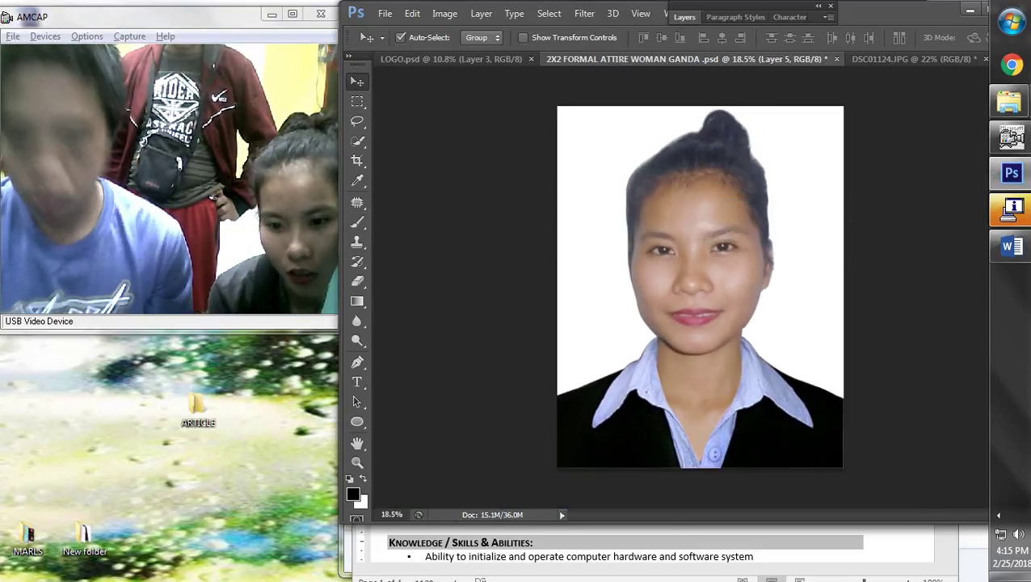
key("ctrl+b")
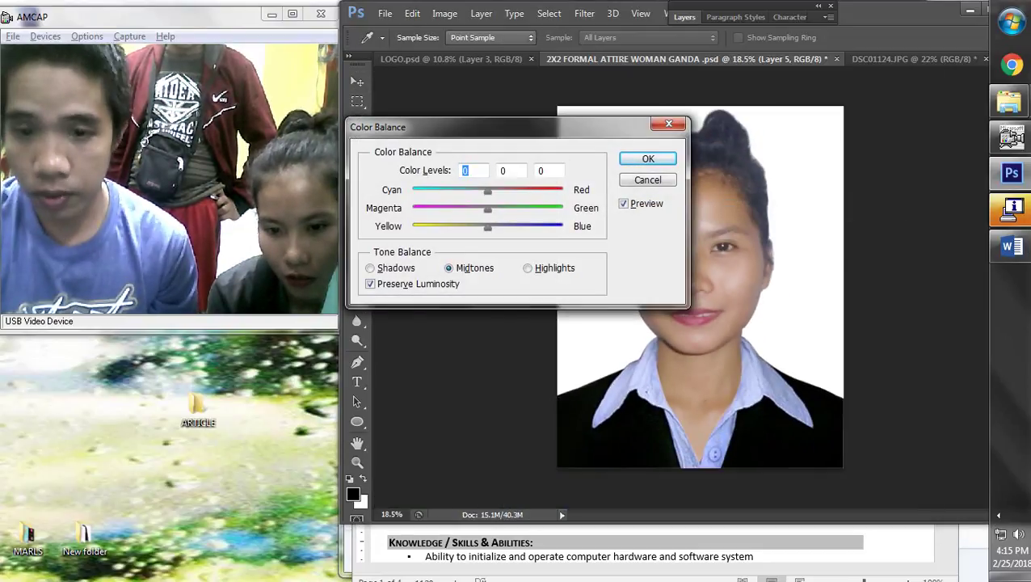
left_click_drag(488, 228, 497, 228)
left_click_drag(485, 127, 323, 215)
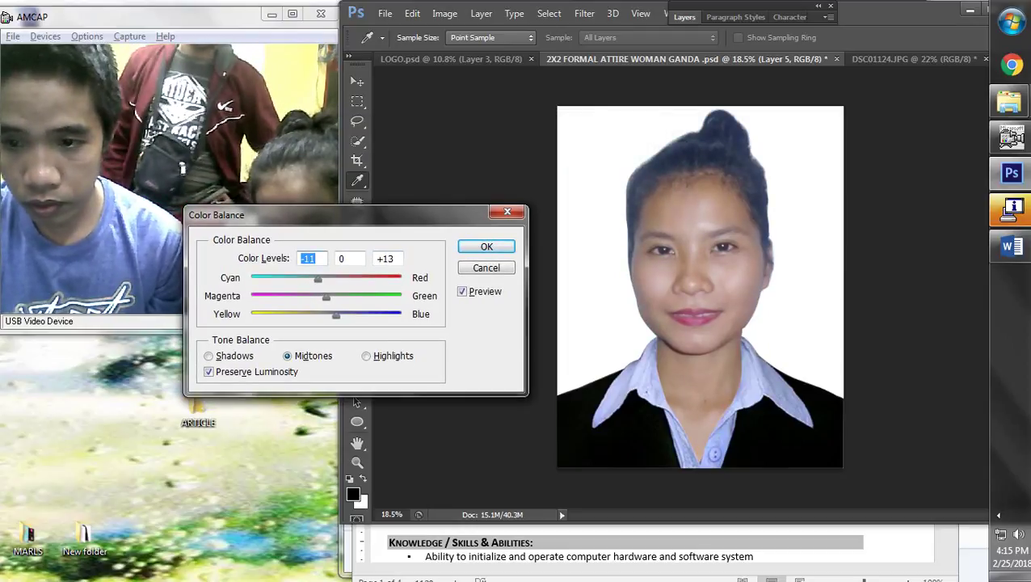
left_click_drag(336, 316, 335, 315)
left_click_drag(319, 279, 323, 279)
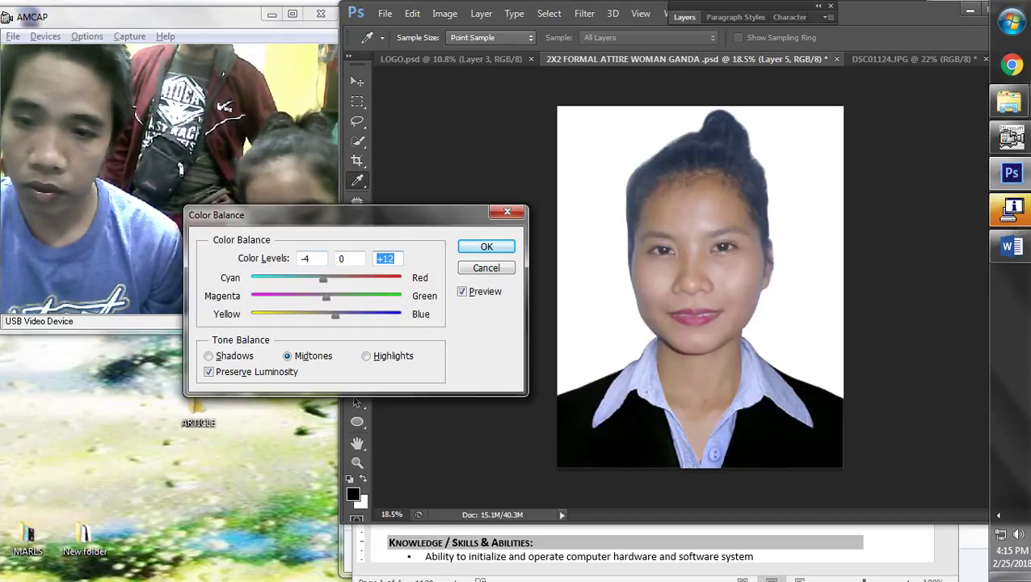
key("Return")
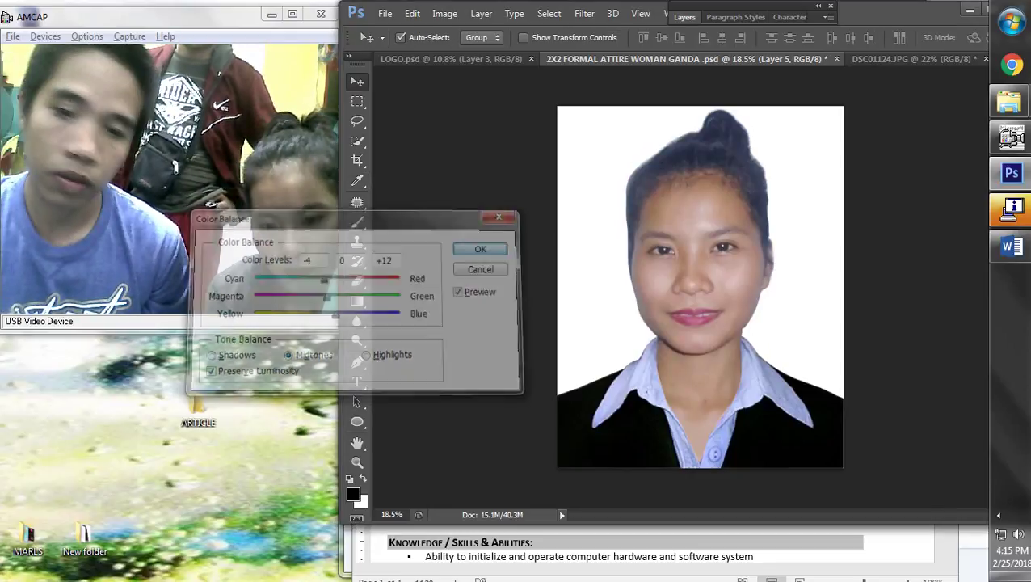
Save a JPEG copy of the portrait to the Desktop as CAMER, accepting the JPEG options
key("ctrl+minus")
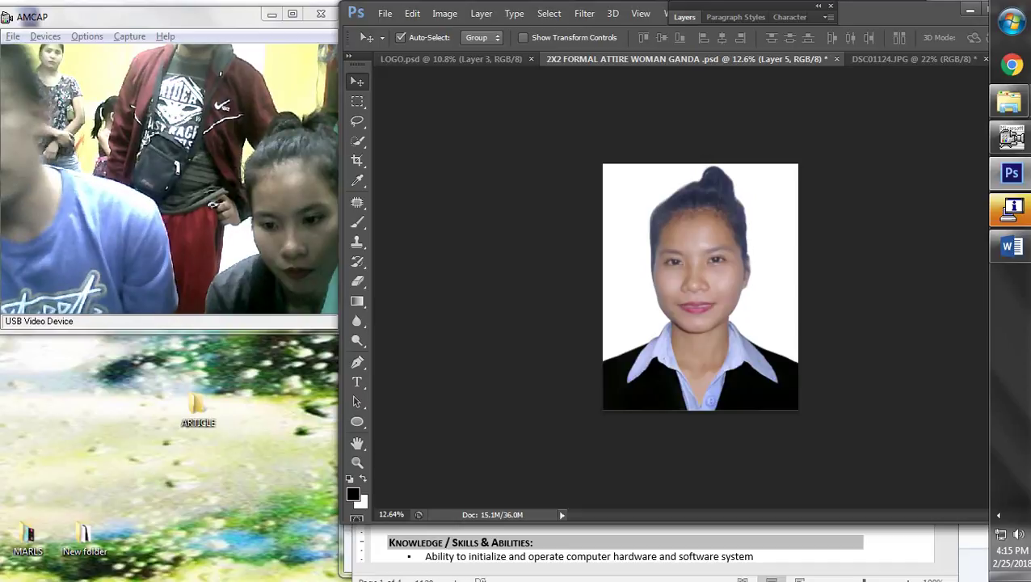
left_click(385, 14)
left_click(426, 195)
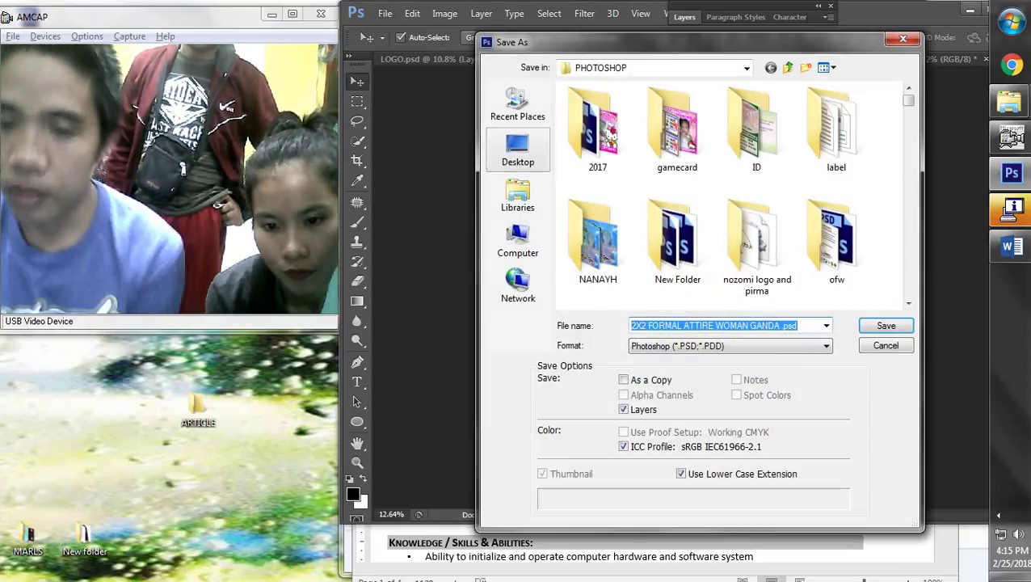
left_click(518, 150)
left_click(730, 346)
left_click(695, 447)
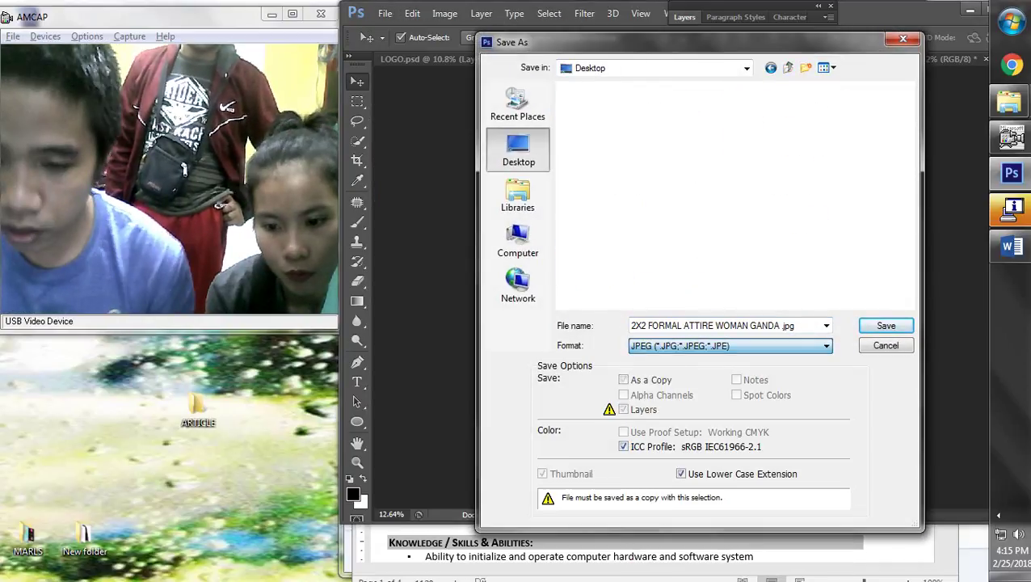
key("shift+Tab")
type("CA")
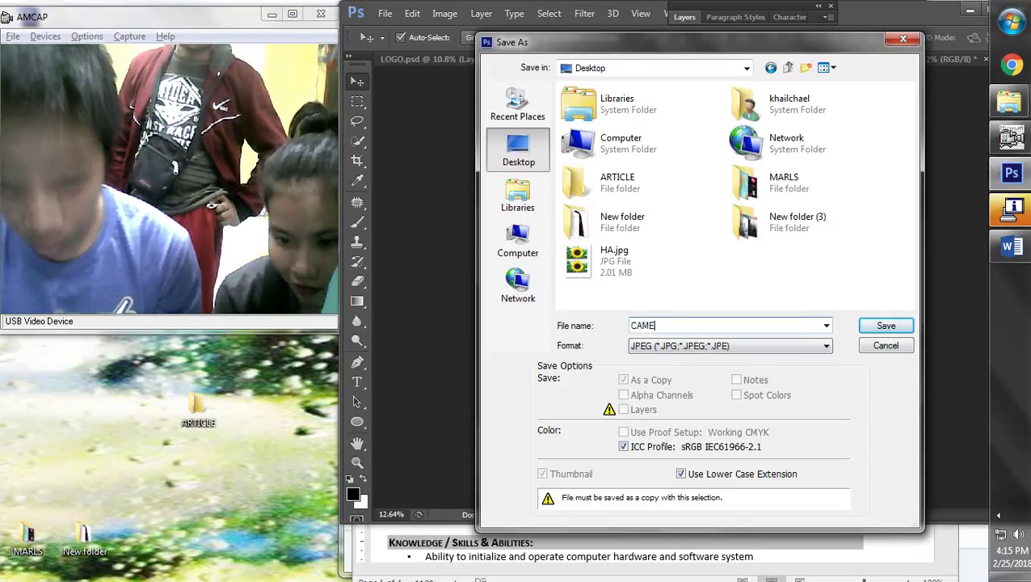
key("Return")
key("Return")
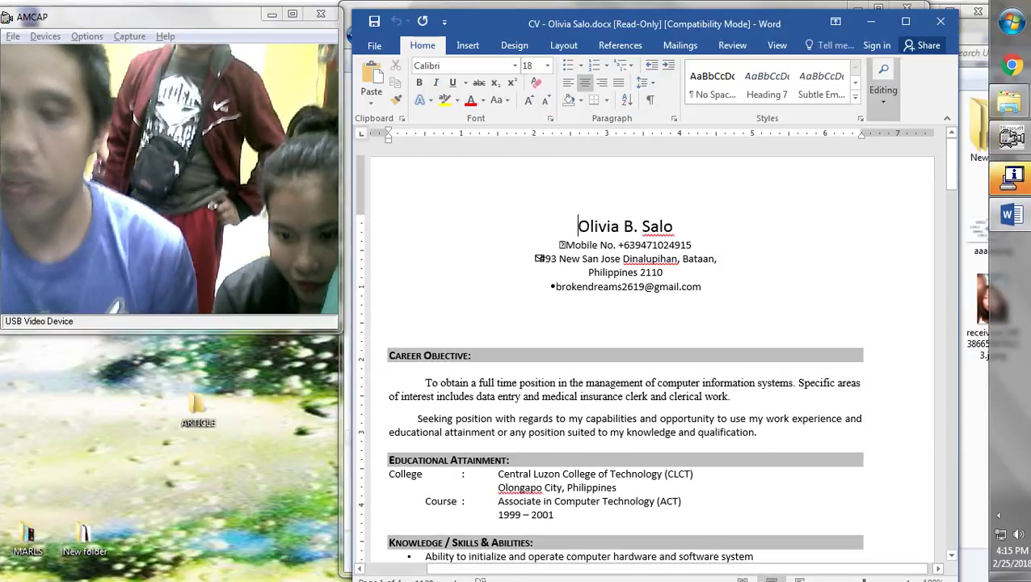
Minimize the CV document, close the open folder windows, and dismiss the EPSON printer status monitor
left_click(871, 22)
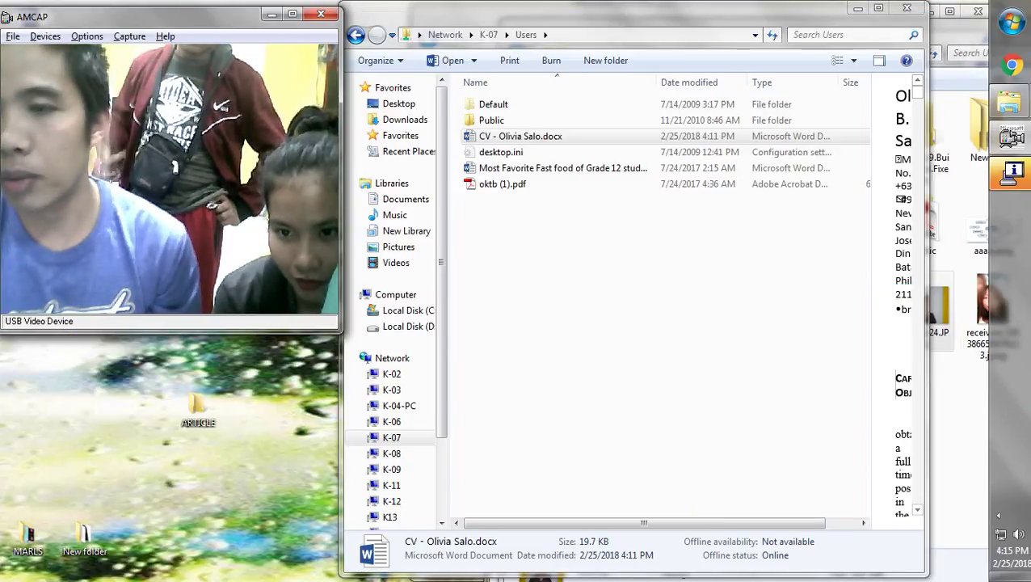
left_click(906, 8)
left_click(905, 31)
left_click_drag(905, 30, 722, 63)
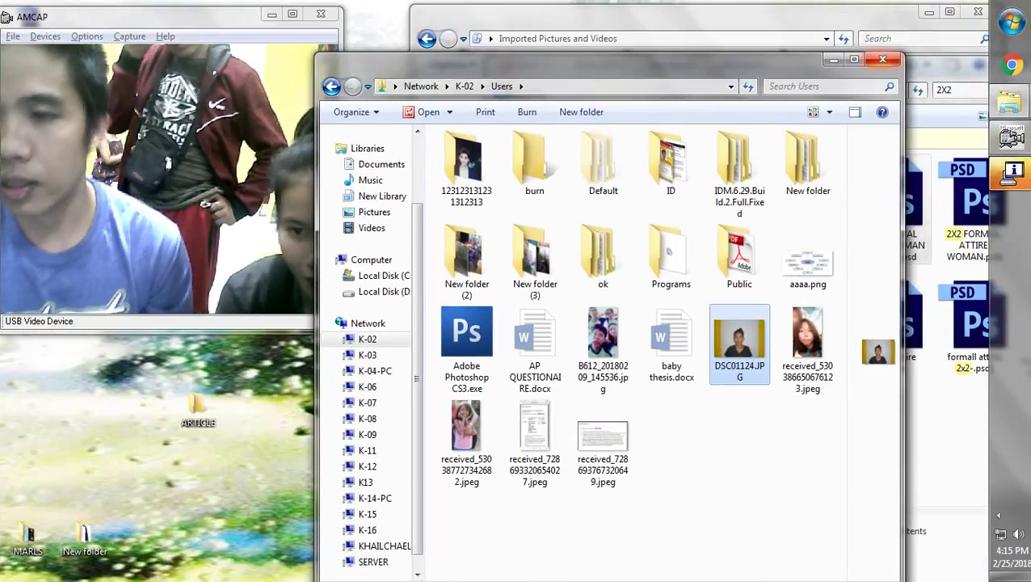
left_click(882, 59)
left_click_drag(876, 16, 779, 41)
left_click(880, 37)
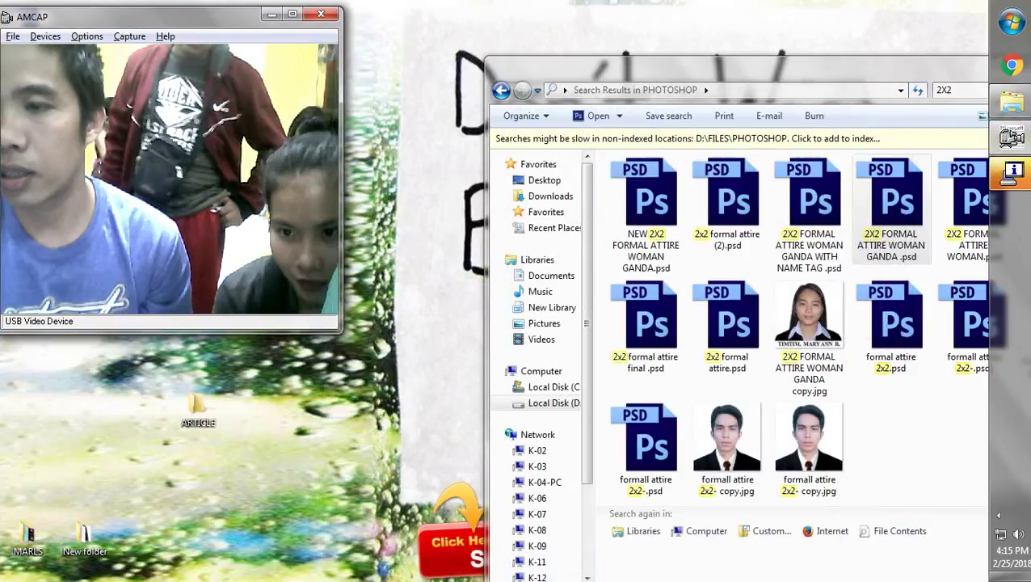
left_click_drag(883, 56, 485, 165)
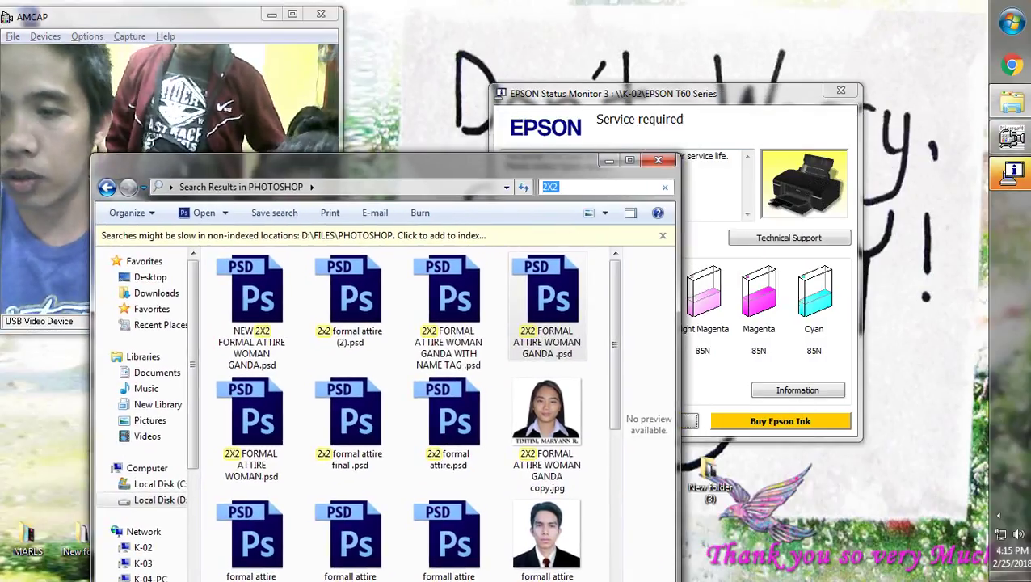
left_click(656, 158)
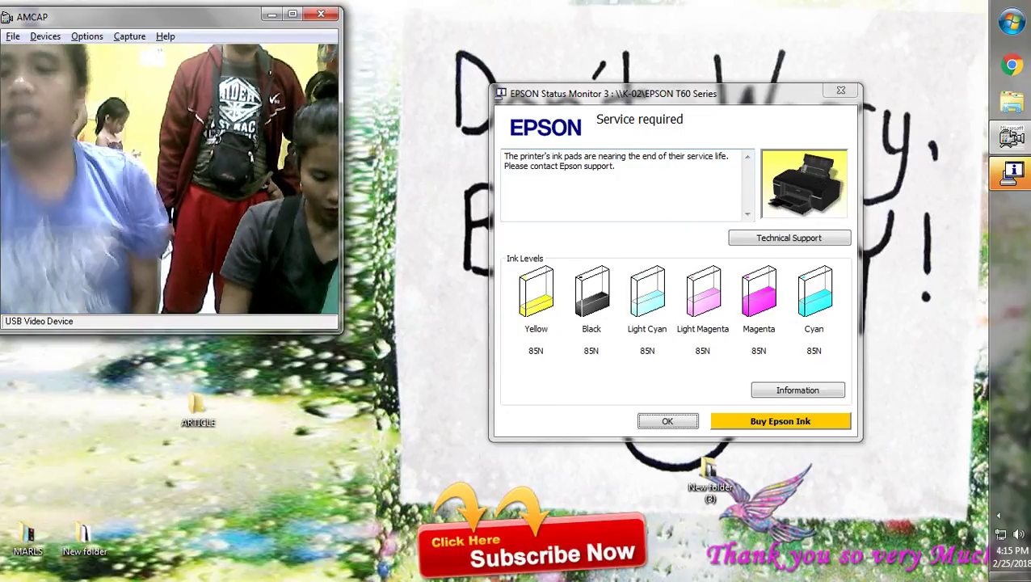
left_click(668, 421)
Switch back to the CV document in Word, view its full pages at reduced zoom, and close it
mouse_move(873, 558)
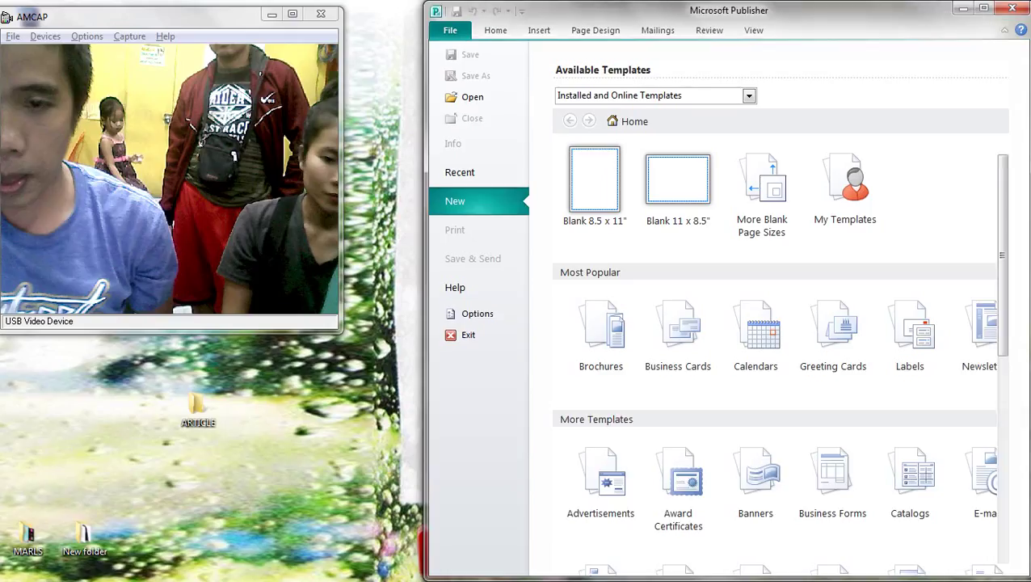
key("alt+Tab")
key("alt+Tab")
key("alt+Tab")
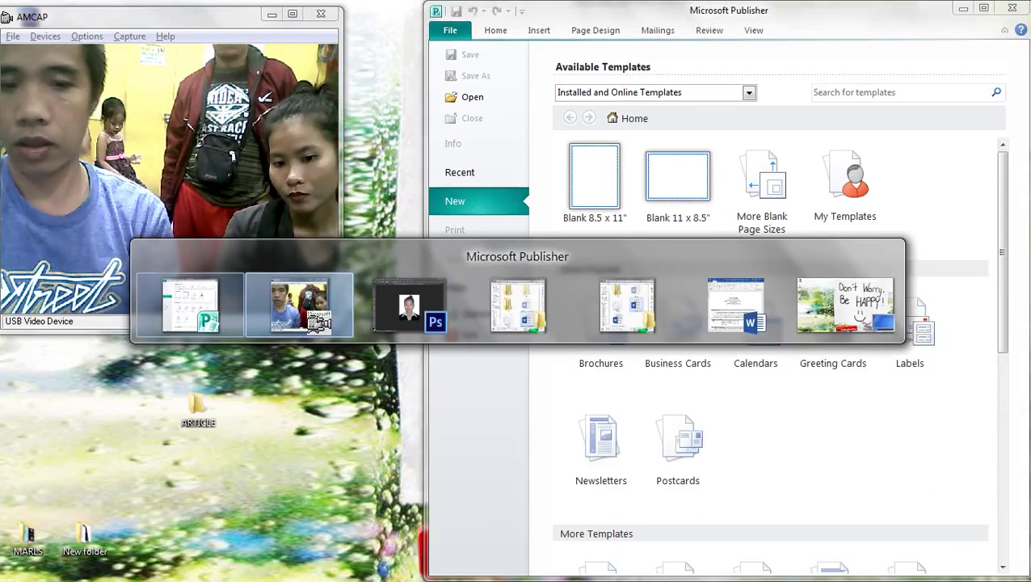
key("alt+Tab")
key("alt+Tab")
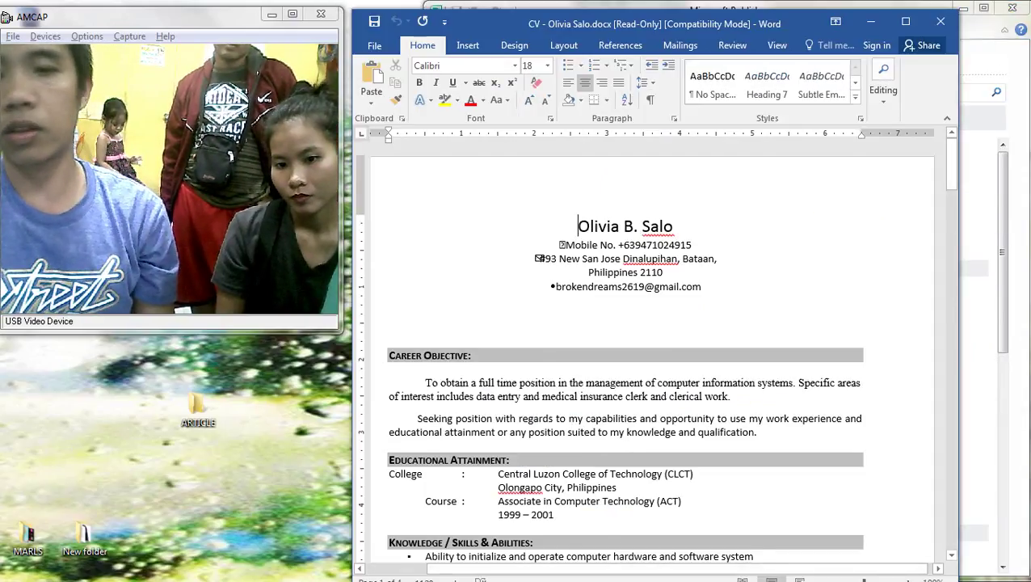
scroll(653, 356, "down", 7)
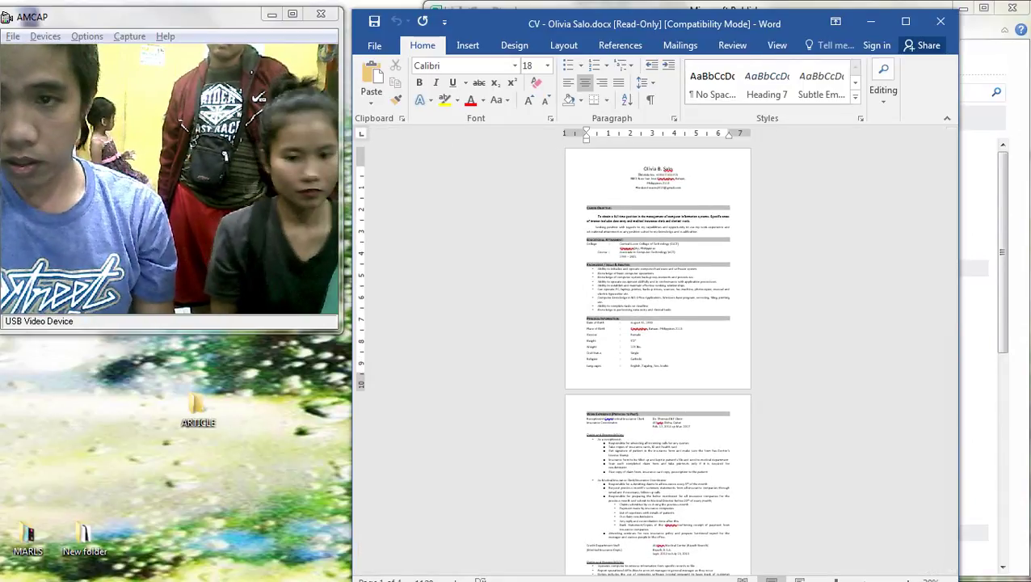
left_click_drag(655, 24, 659, 98)
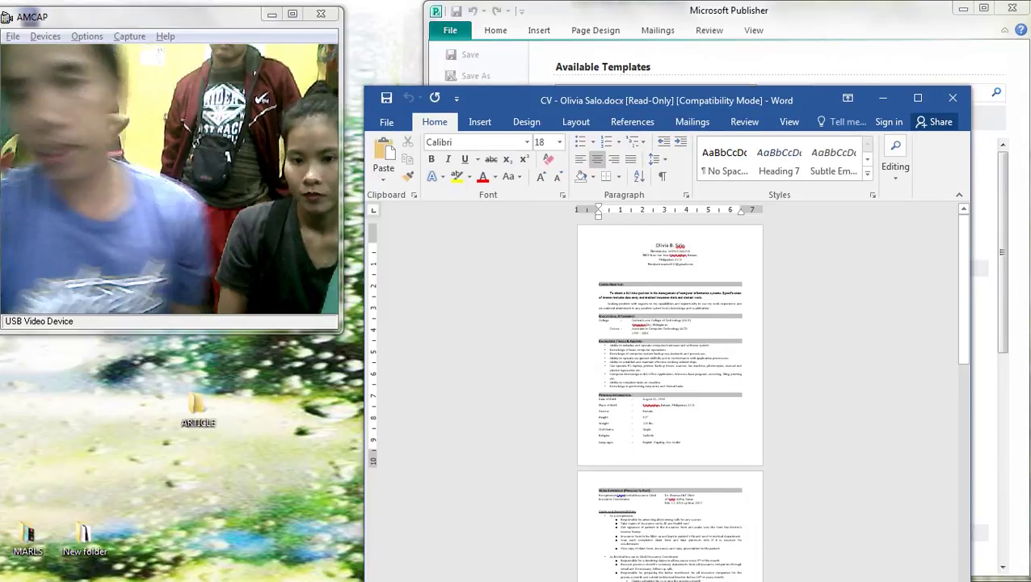
left_click(945, 95)
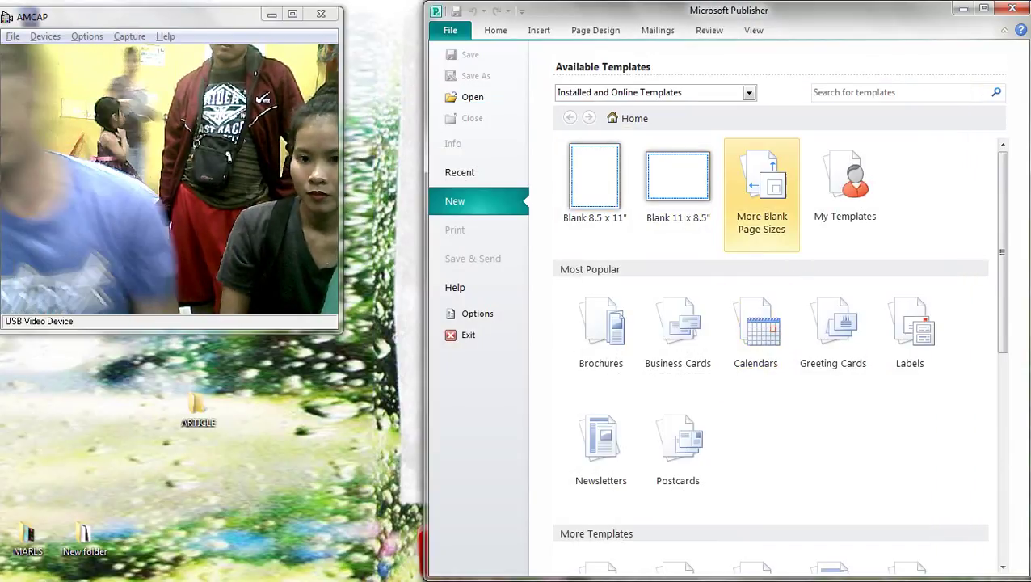
Create a blank A4 (Portrait) publication, 8.268 x 11.693 inches, in Microsoft Publisher
left_click(761, 194)
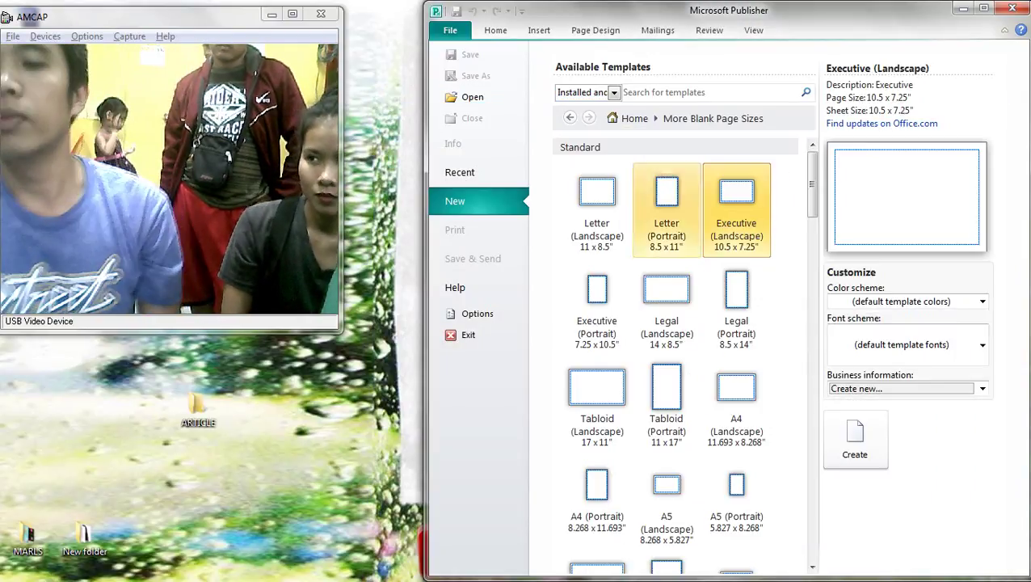
left_click(598, 503)
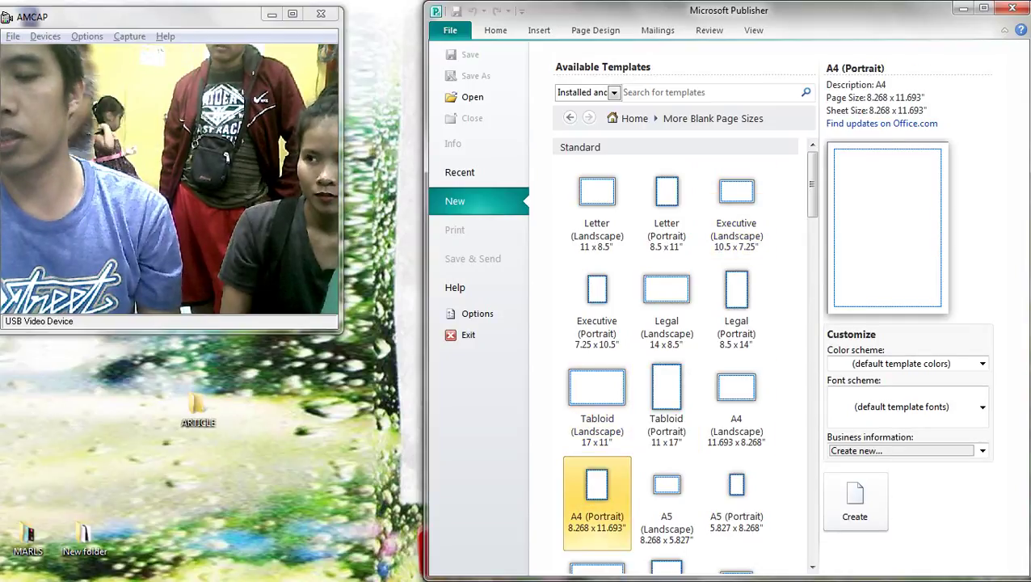
left_click(855, 501)
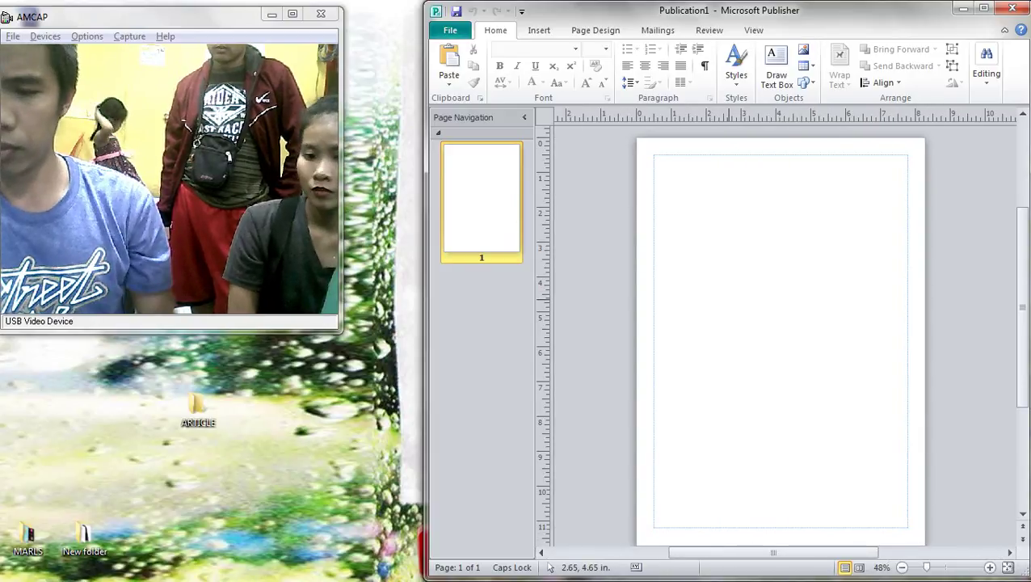
key("ctrl+v")
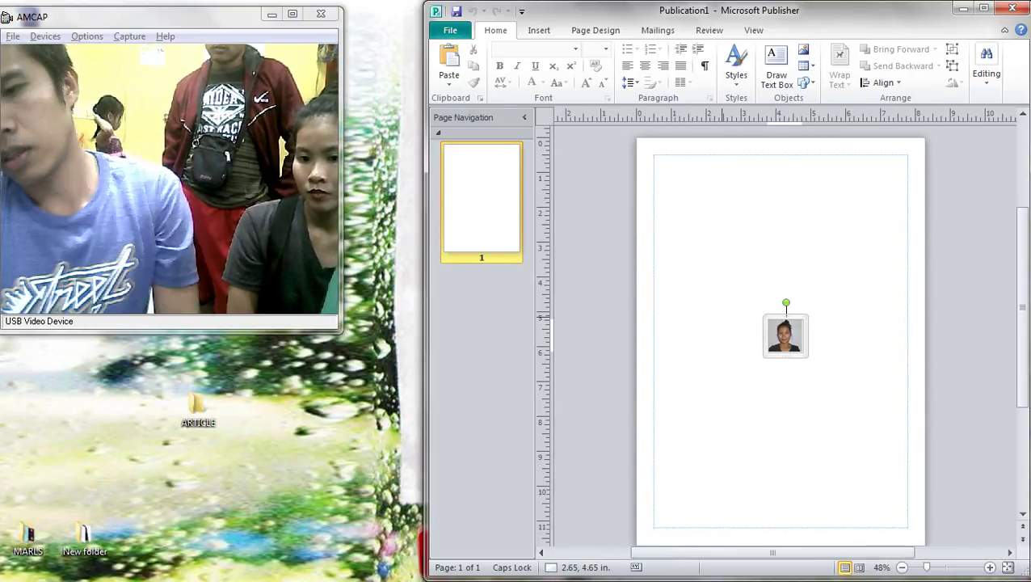
scroll(778, 330, "up", 6)
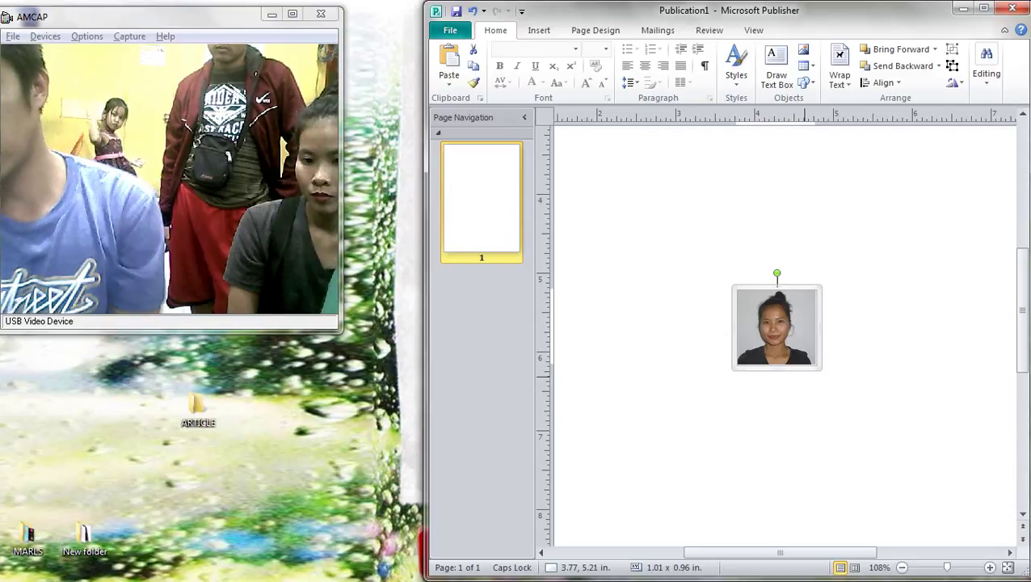
scroll(776, 327, "up", 3)
left_click(708, 350)
key("ctrl+z")
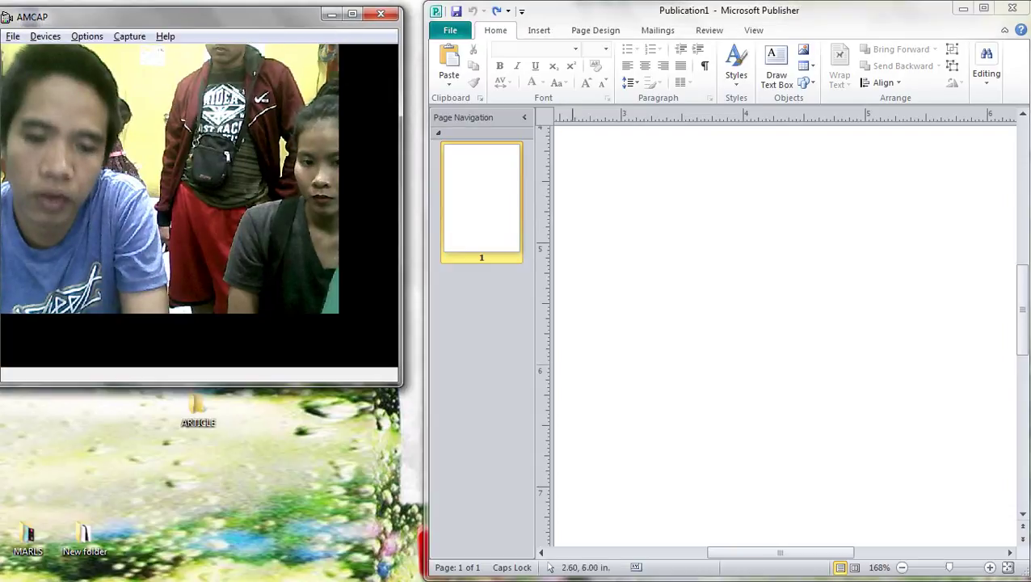
Copy CAMER.jpg from the Desktop folder, paste it onto the A4 publication page, and minimize Photoshop
key("super+e")
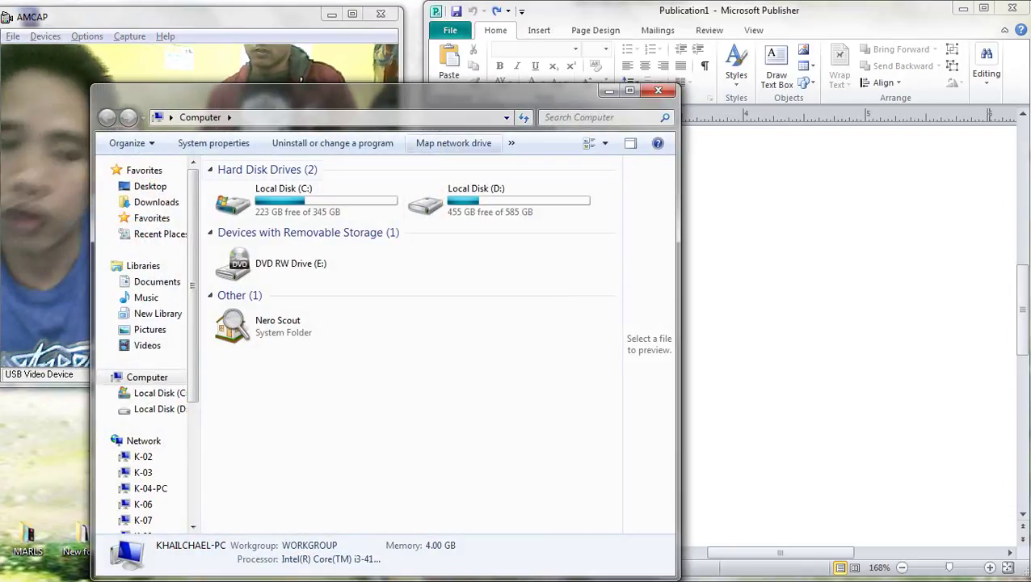
left_click_drag(454, 97, 825, 61)
left_click(523, 150)
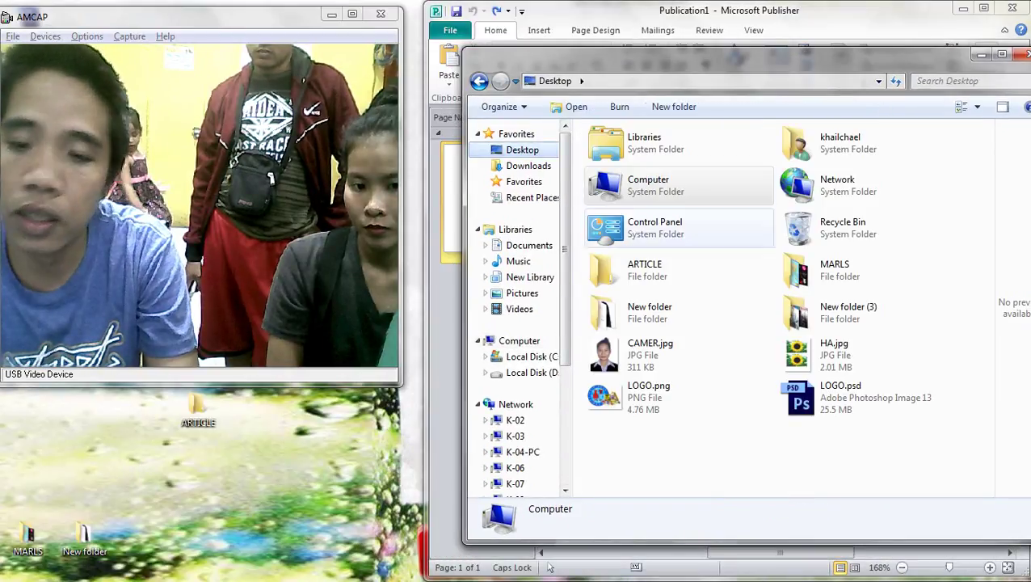
left_click(677, 355)
left_click(981, 55)
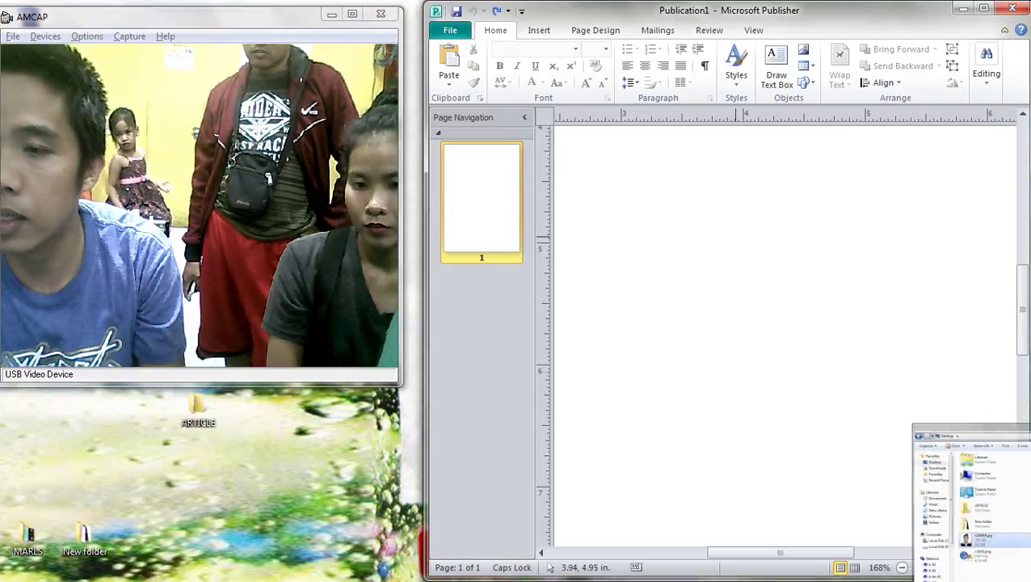
key("alt+Tab")
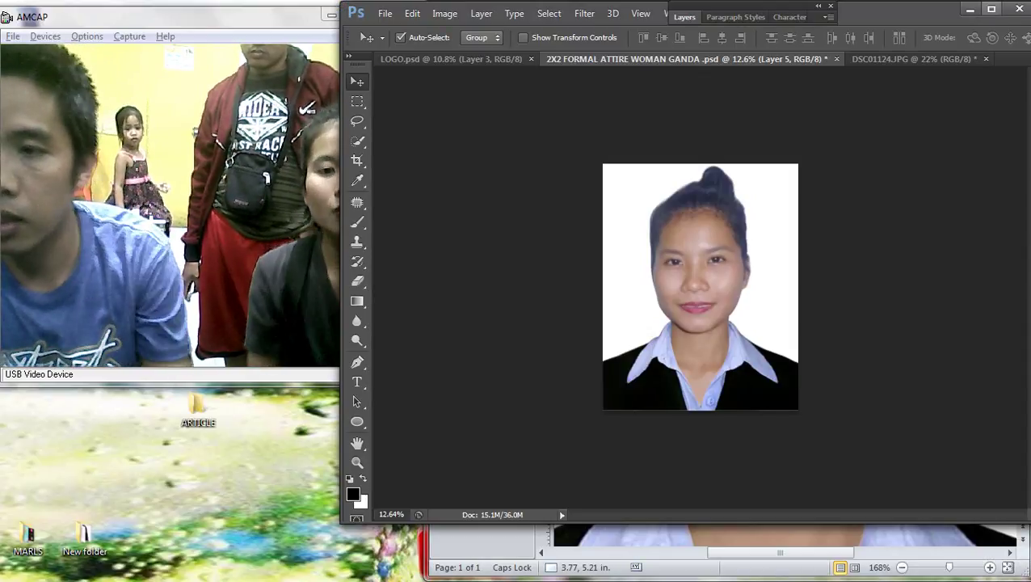
left_click(969, 9)
scroll(796, 339, "down", 8)
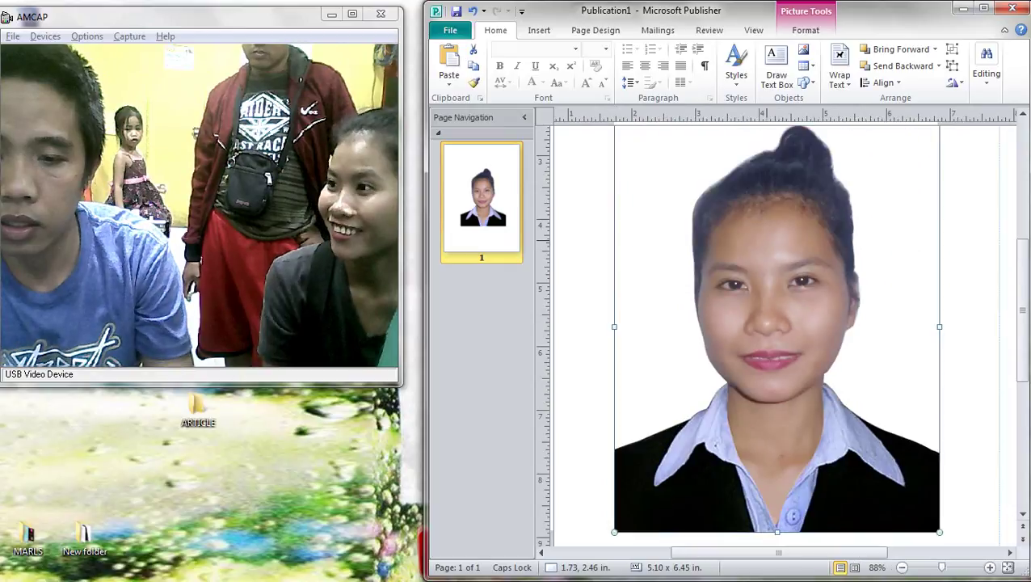
scroll(799, 340, "up", 2)
right_click(823, 258)
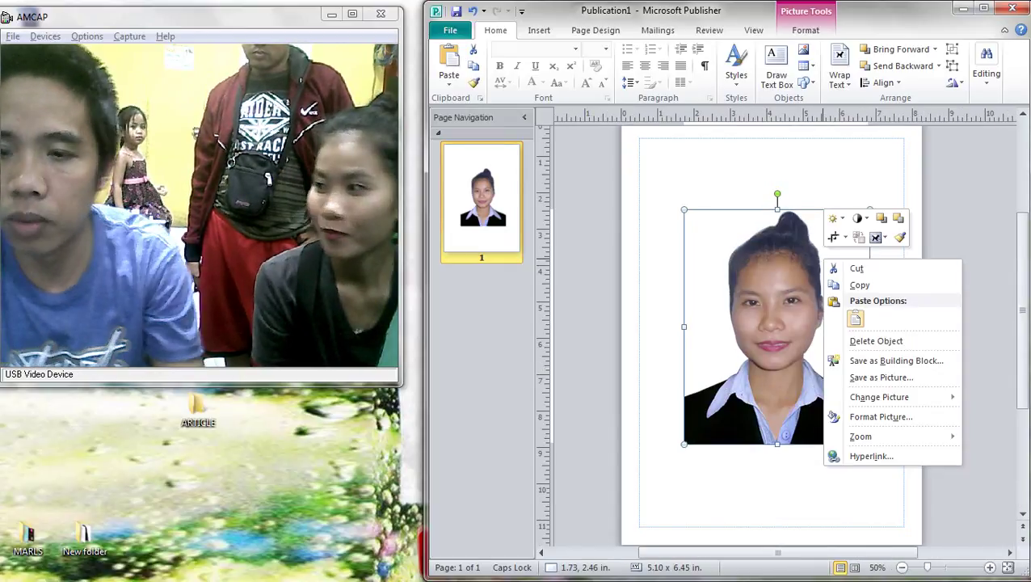
mouse_move(879, 397)
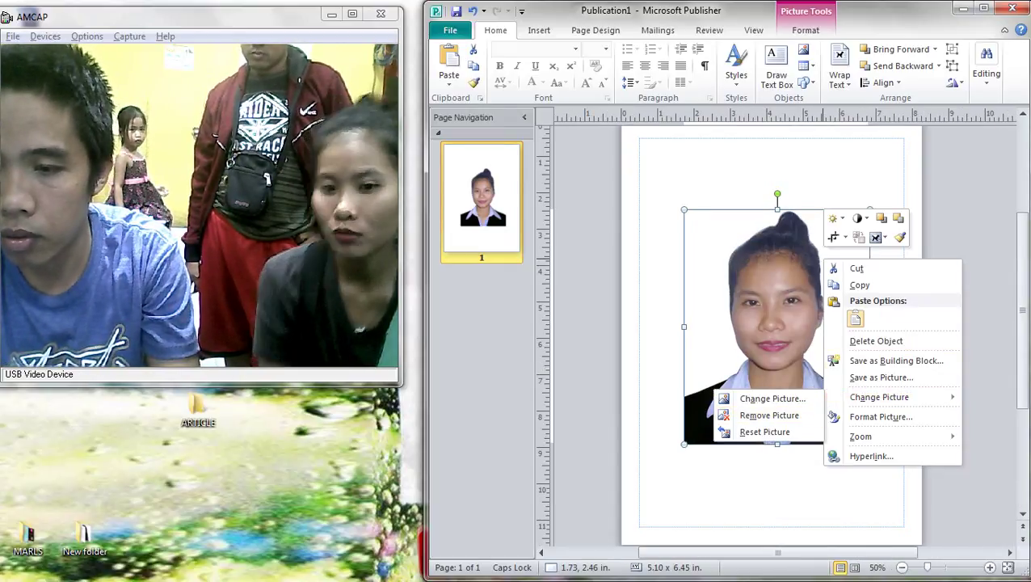
right_click(702, 277)
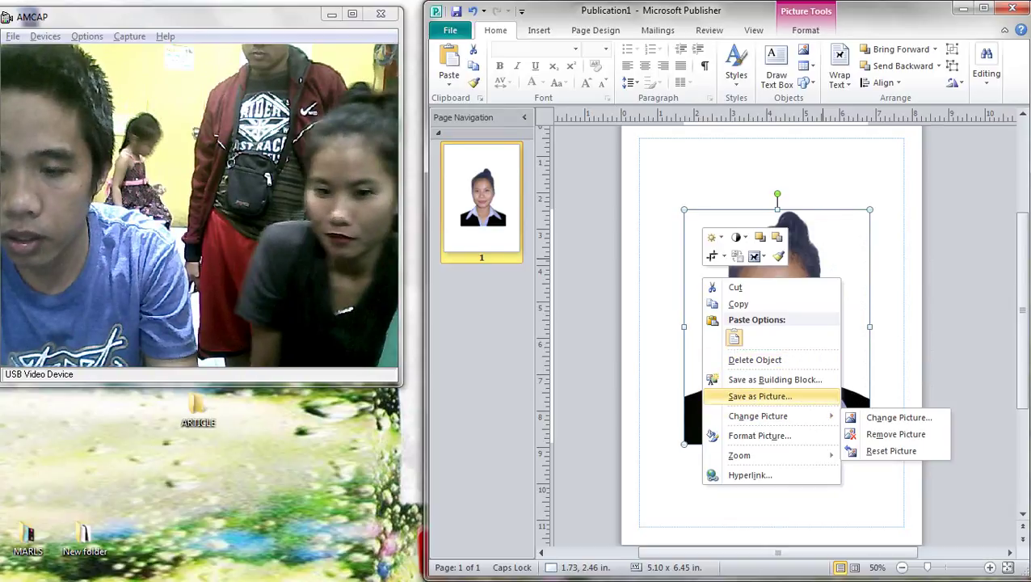
left_click(777, 437)
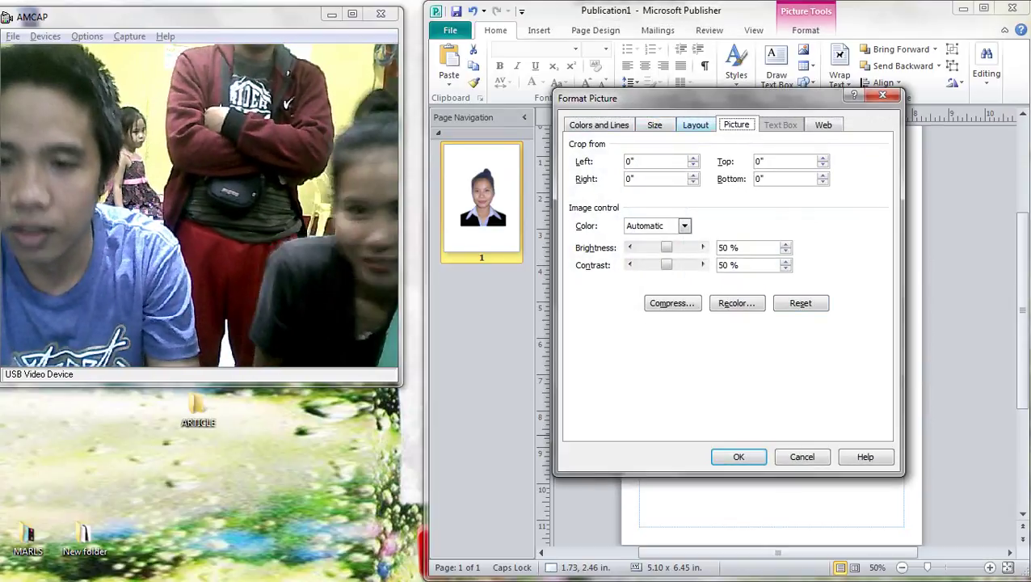
left_click(695, 124)
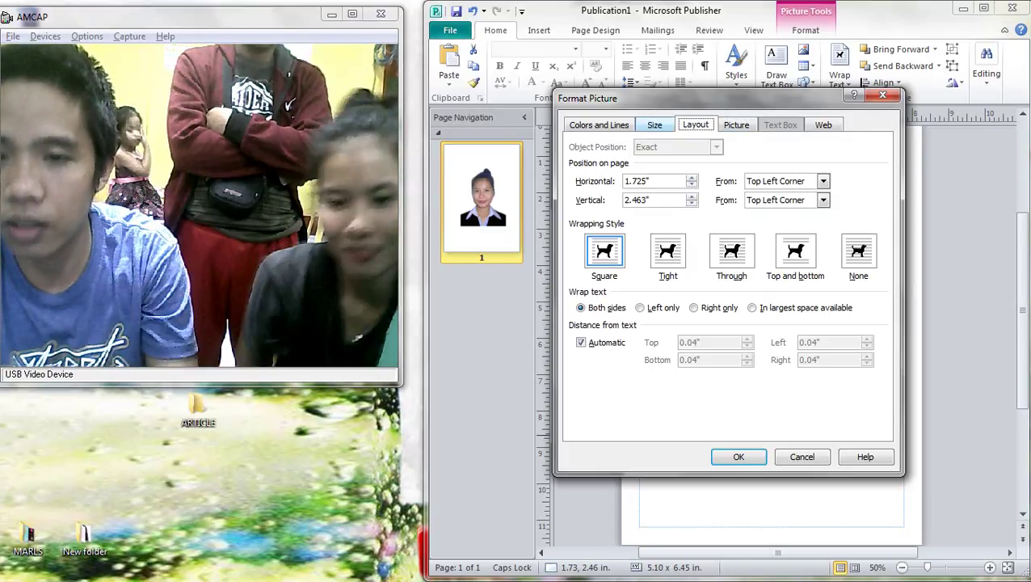
left_click(655, 125)
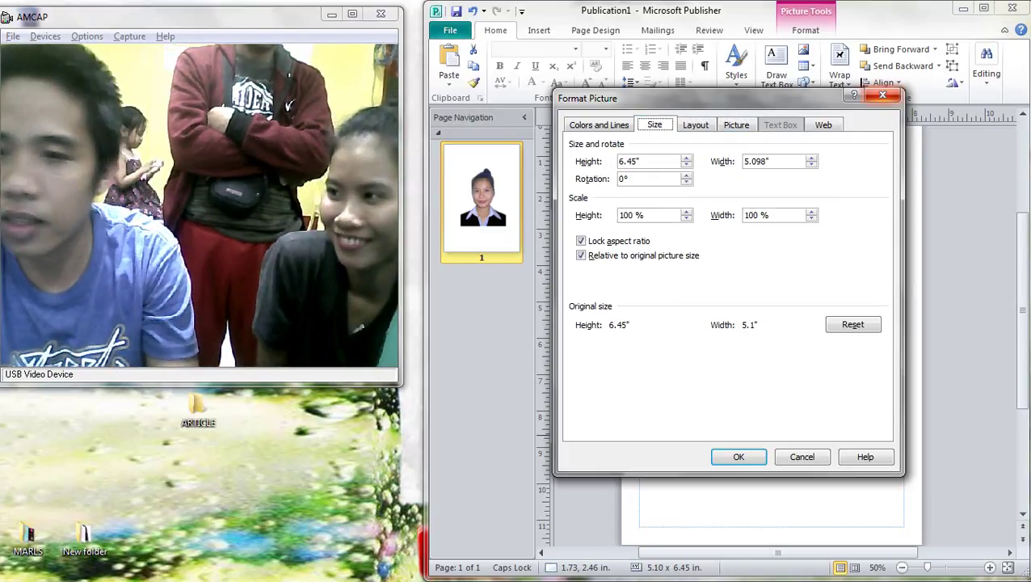
left_click(883, 95)
right_click(746, 254)
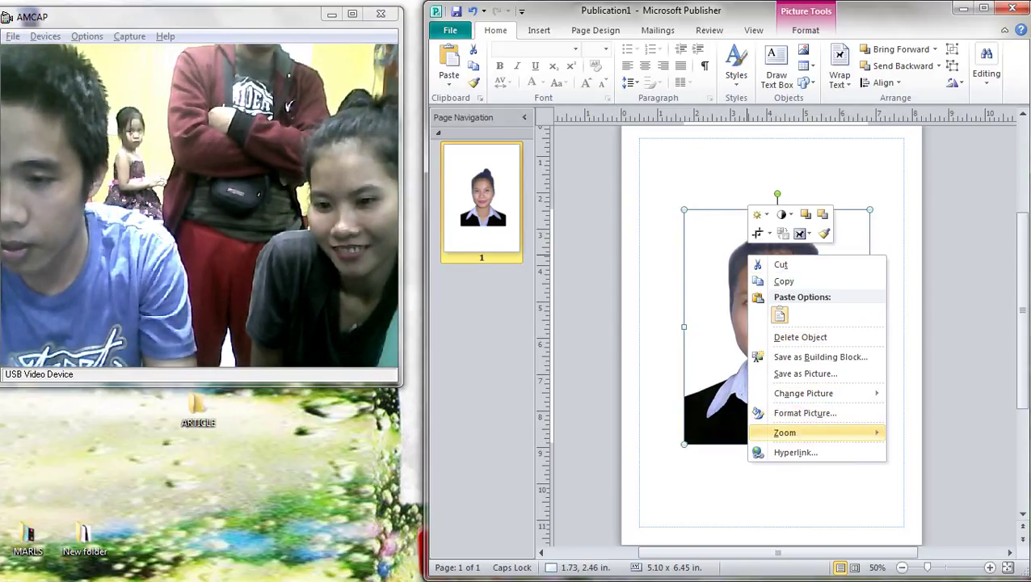
left_click(781, 281)
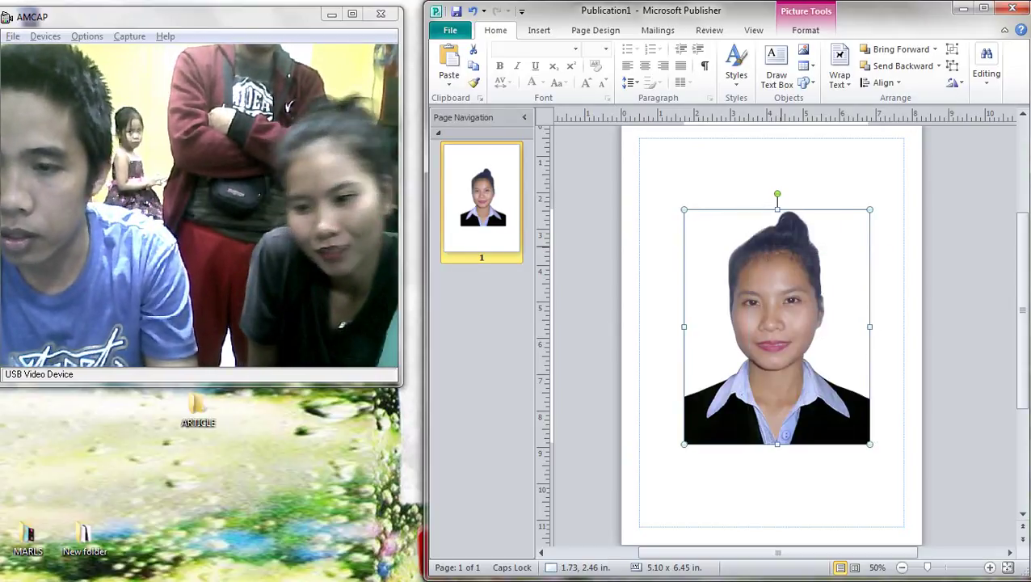
left_click(786, 71)
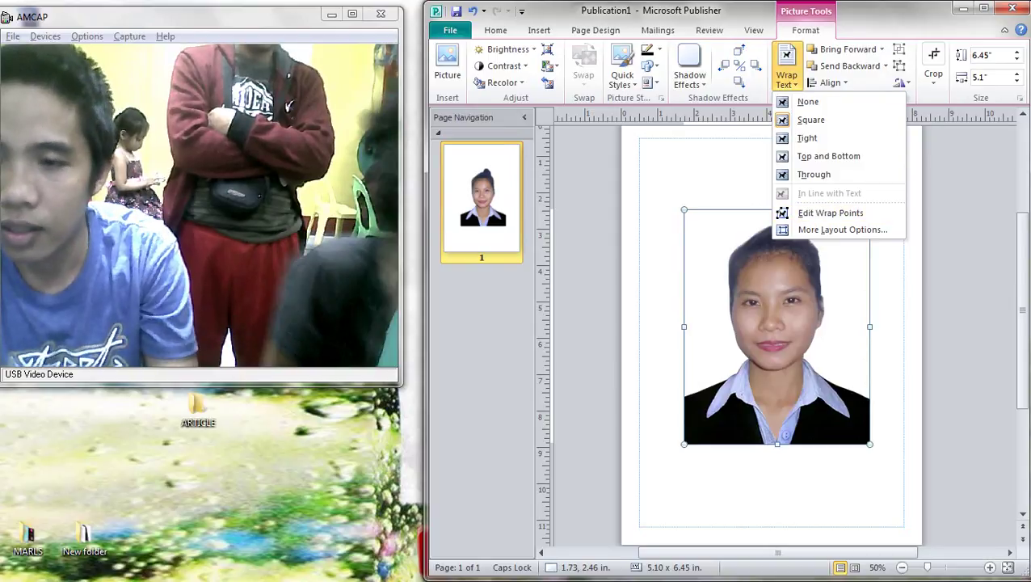
Turn off the portrait's aspect-ratio lock and original-size scaling, and resize it to 1.77" high by 1.38" wide
right_click(780, 269)
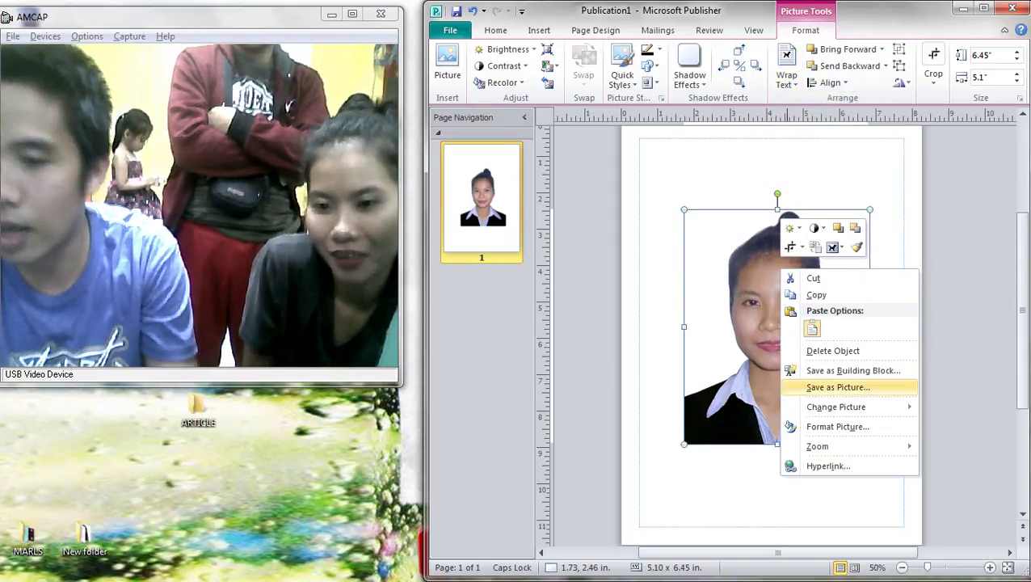
left_click(837, 427)
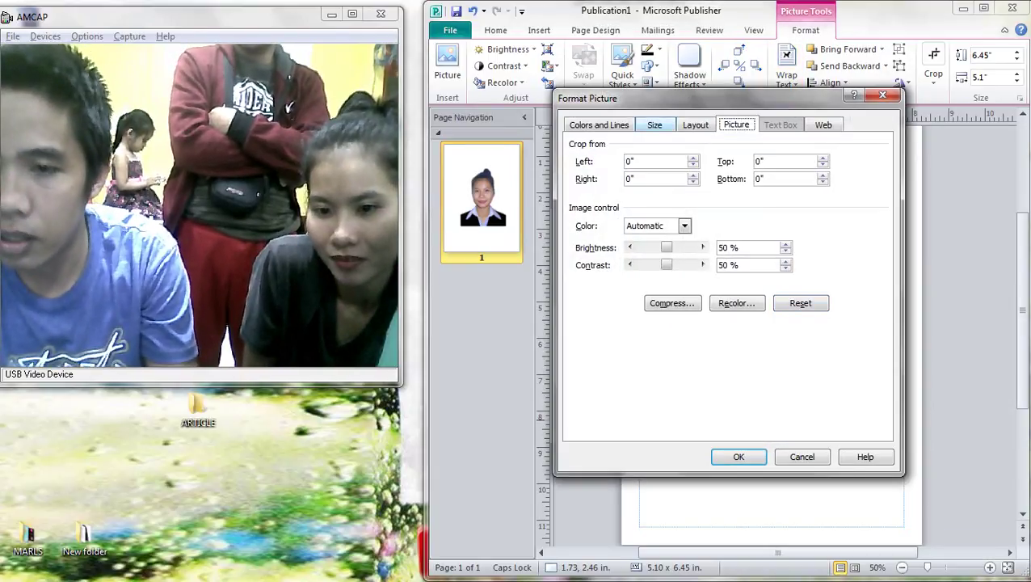
left_click(654, 125)
left_click(581, 240)
left_click(581, 256)
double_click(628, 161)
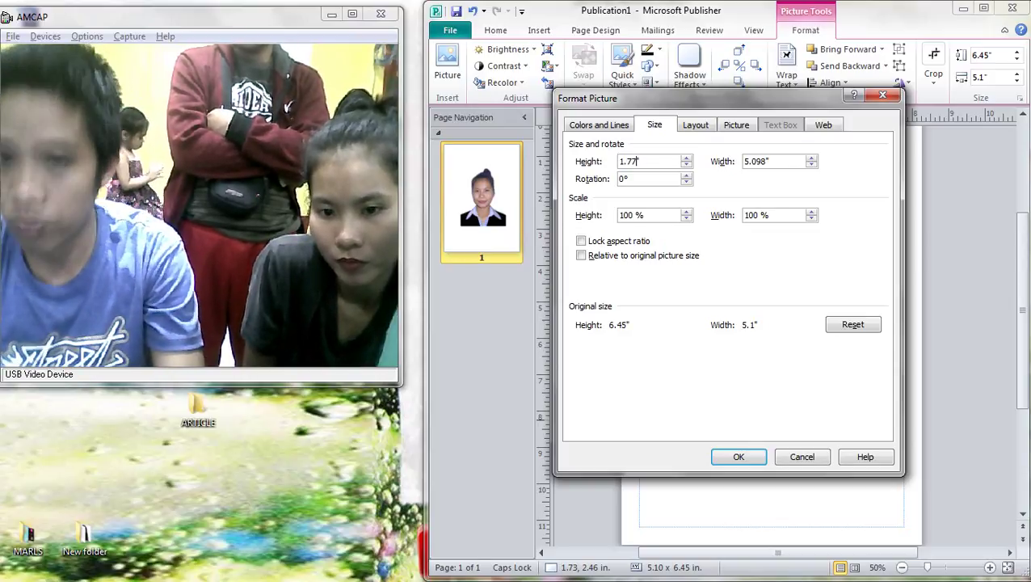
key("Tab")
type("1")
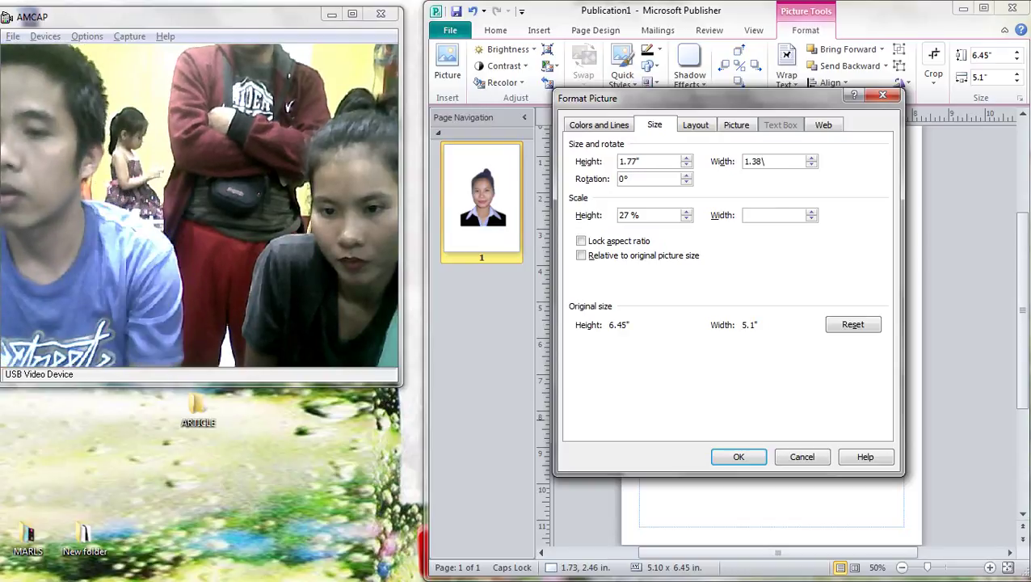
key("Tab")
key("Return")
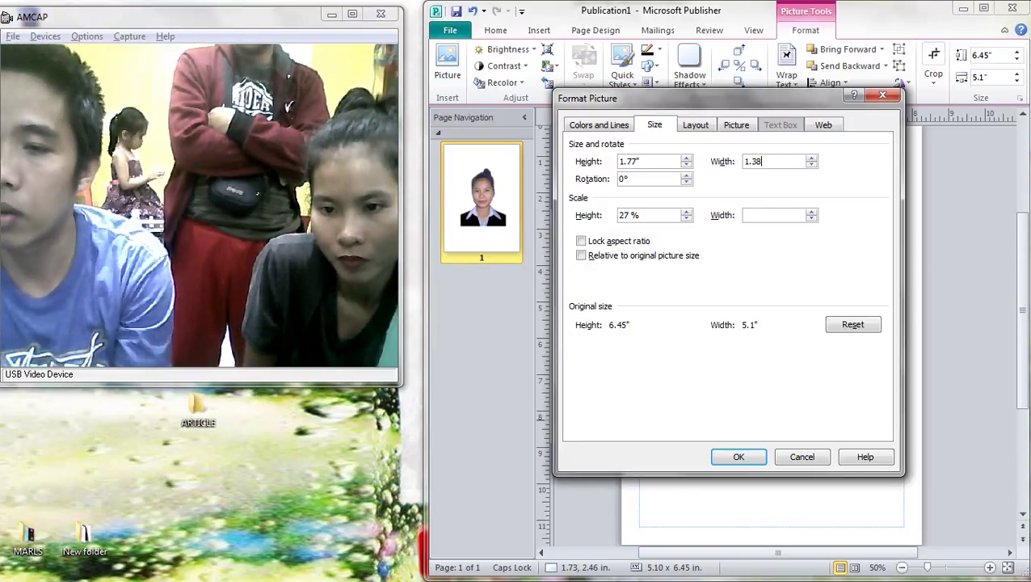
key("Return")
Add a black outline around the resized portrait
scroll(789, 326, "up", 6)
left_click(852, 325)
left_click(789, 326)
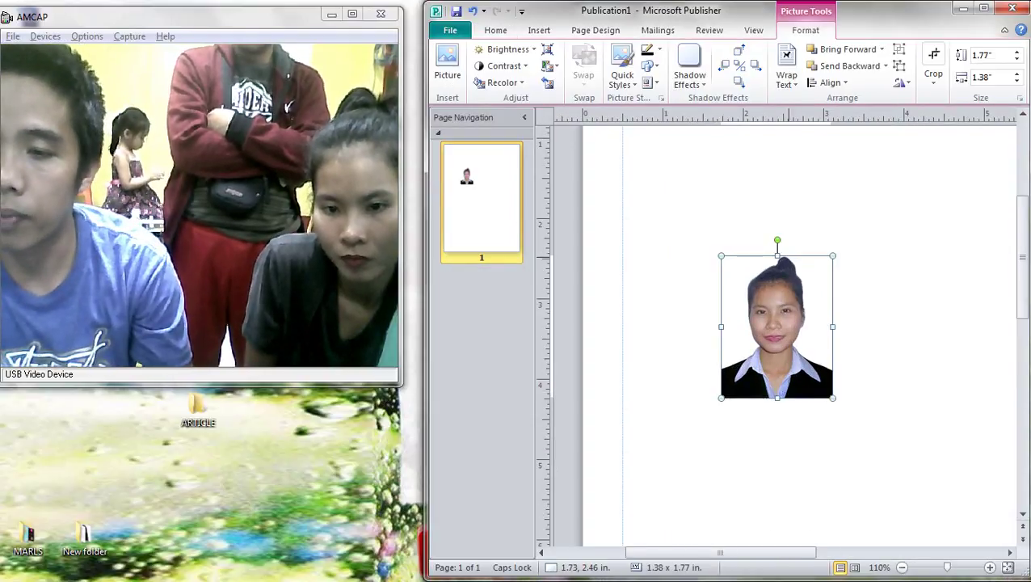
left_click(646, 50)
left_click(895, 323)
left_click(832, 324)
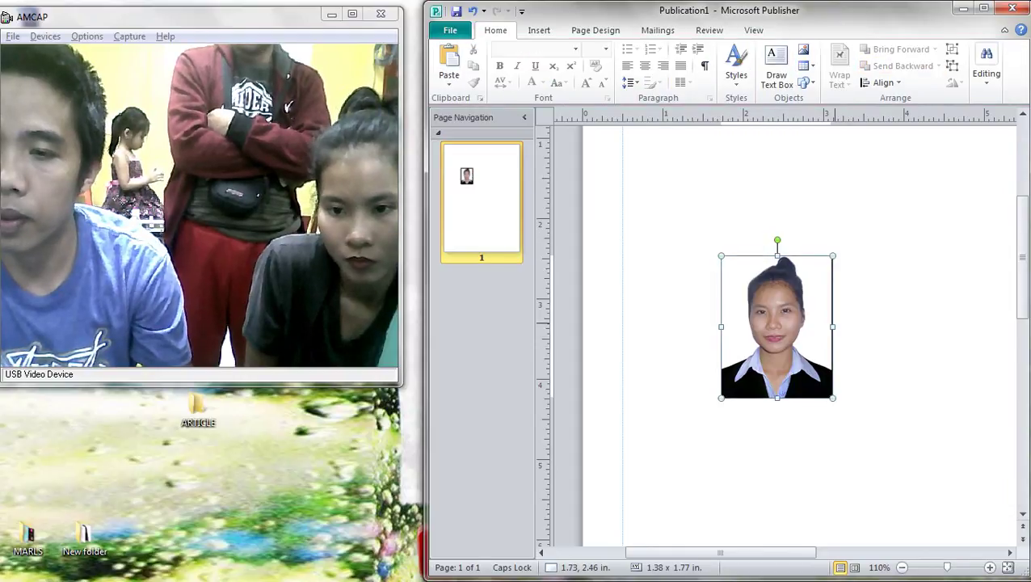
Rotate the portrait 90° clockwise, apply Square text wrapping, and place it against the page's upper-left margins
scroll(776, 326, "down", 2)
left_click_drag(777, 255, 849, 326)
left_click(786, 74)
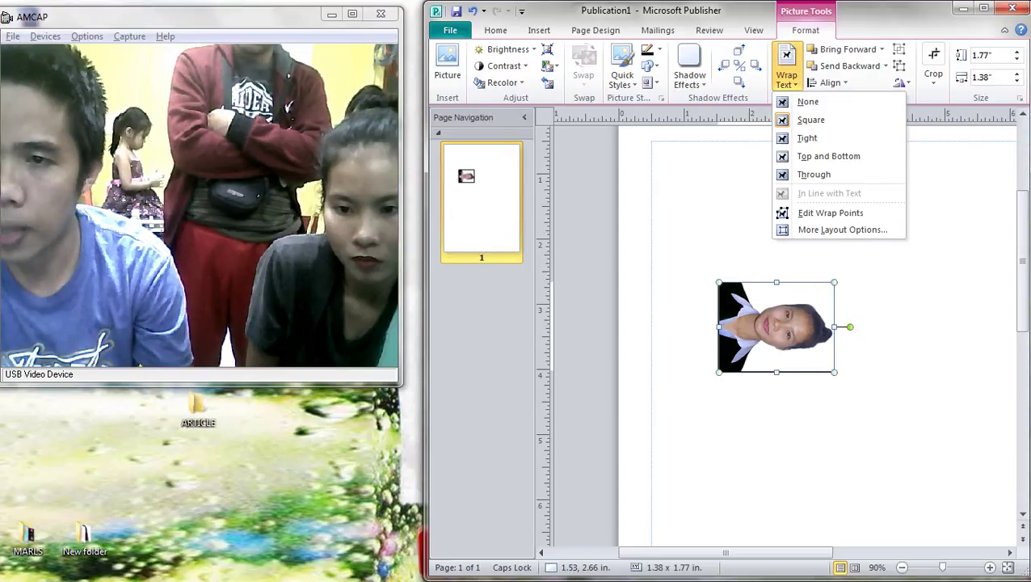
left_click(808, 119)
left_click_drag(768, 326, 723, 236)
scroll(723, 237, "up", 1)
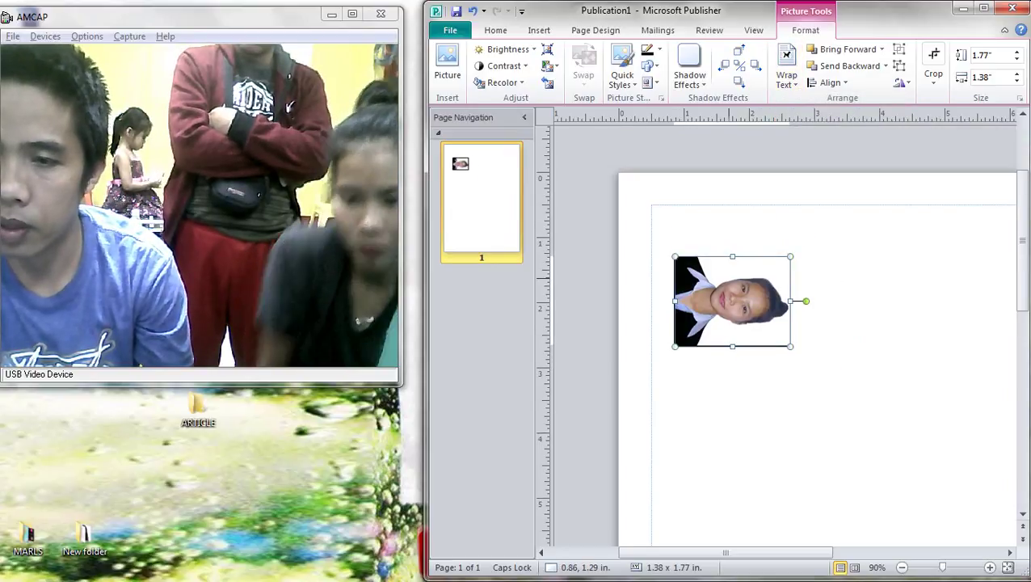
left_click_drag(723, 291, 692, 243)
Duplicate the rotated portrait side by side into a row of four and centre the row between the page margins
left_click_drag(701, 249, 818, 250)
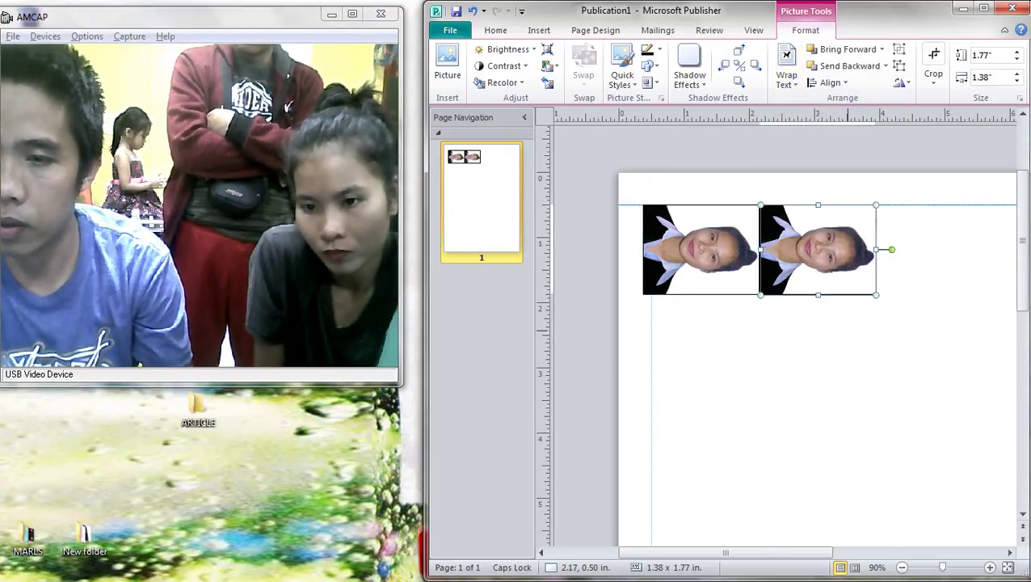
scroll(817, 250, "down", 3)
scroll(818, 250, "up", 8)
scroll(818, 250, "down", 7)
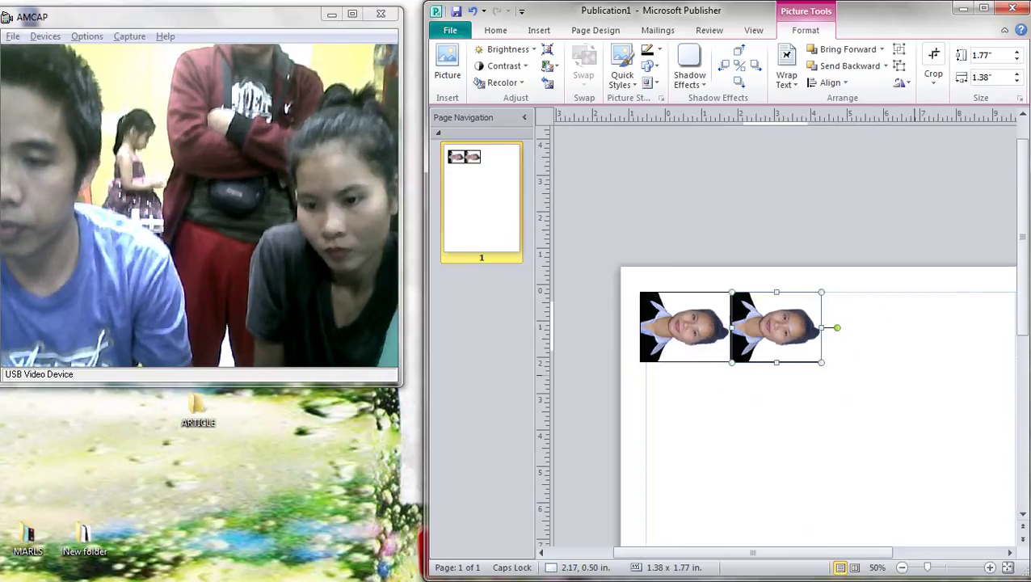
left_click_drag(659, 263, 854, 408)
left_click_drag(777, 330, 873, 327)
mouse_move(768, 236)
left_mouse_down()
mouse_move(988, 399)
mouse_move(763, 246)
left_mouse_up()
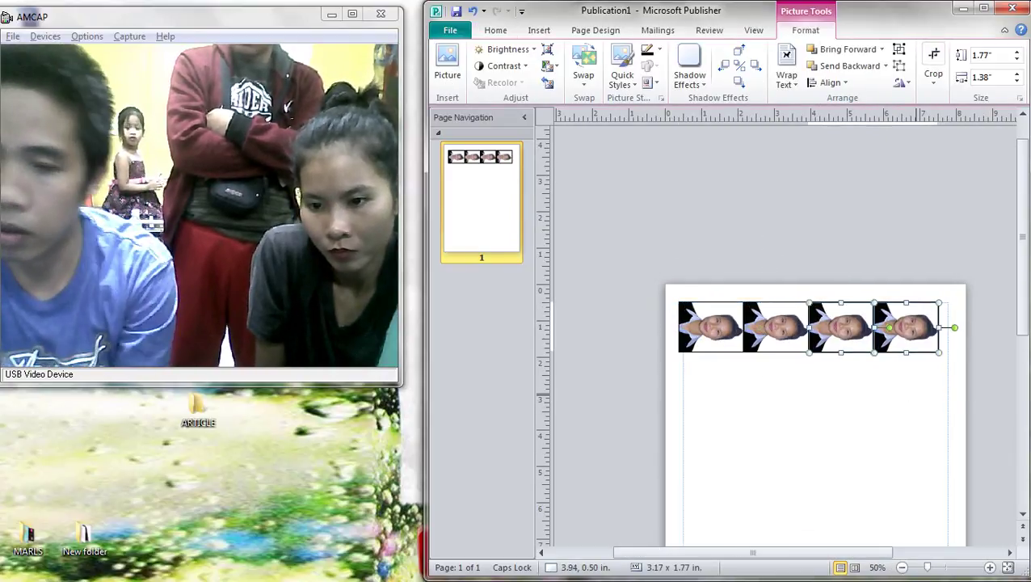
left_click_drag(977, 402, 668, 278)
left_click_drag(756, 327, 764, 327)
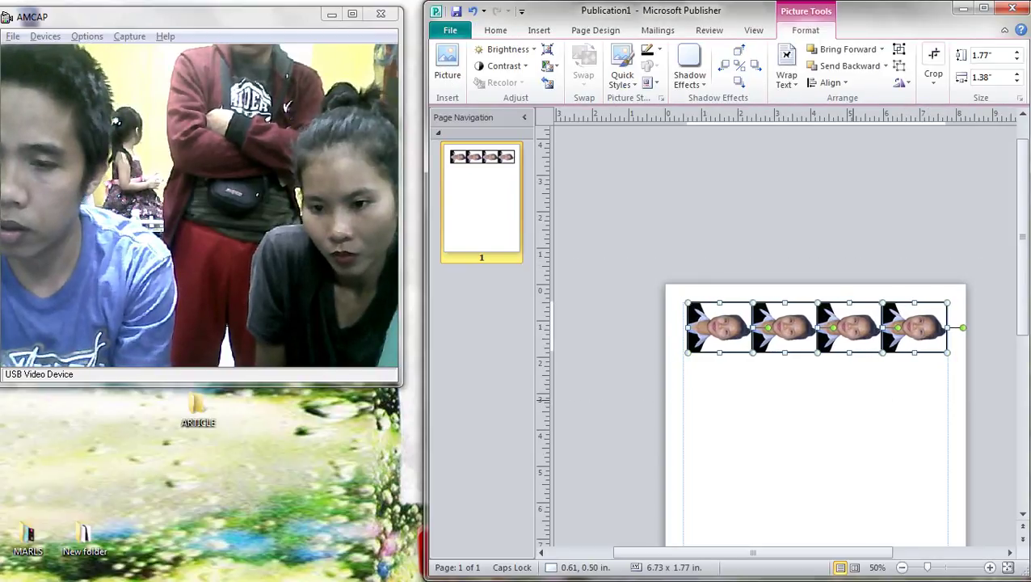
Duplicate the row of four portraits directly beneath the first row and nudge the photos so their edges meet
scroll(768, 331, "up", 2)
left_click_drag(852, 330, 853, 420)
left_click(879, 478)
scroll(880, 478, "down", 1)
left_click_drag(972, 470, 564, 352)
key("Up")
left_click(848, 460)
left_click_drag(970, 477, 556, 320)
key("Left")
left_click(774, 456)
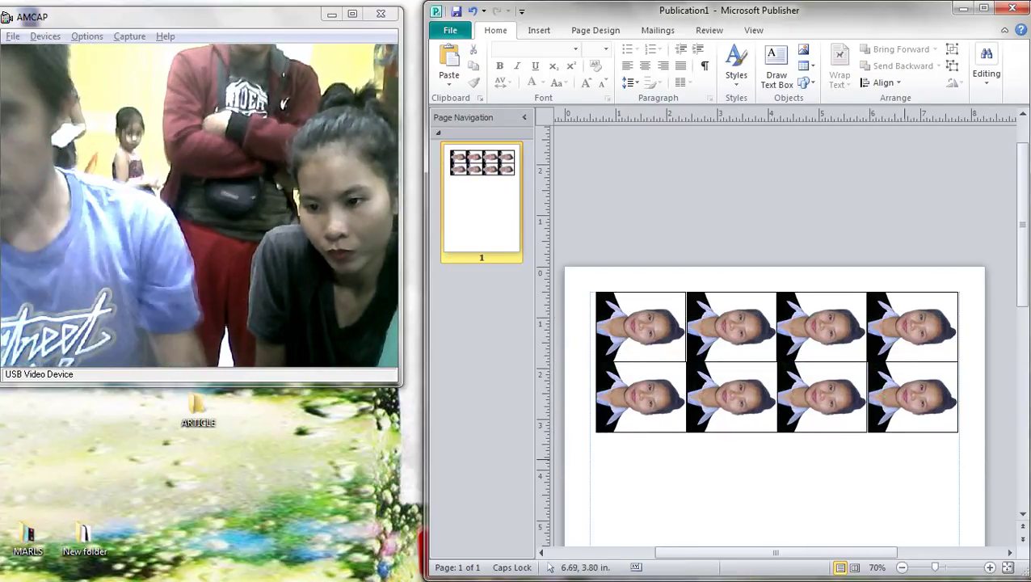
scroll(832, 420, "up", 3)
left_click(923, 428)
left_click(912, 539)
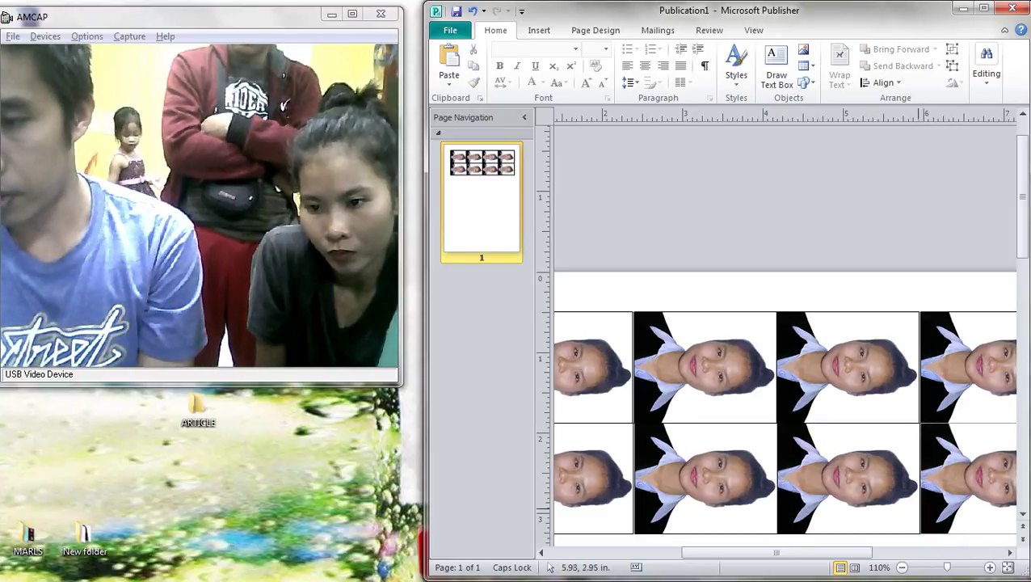
scroll(911, 485, "down", 1)
scroll(875, 446, "down", 2)
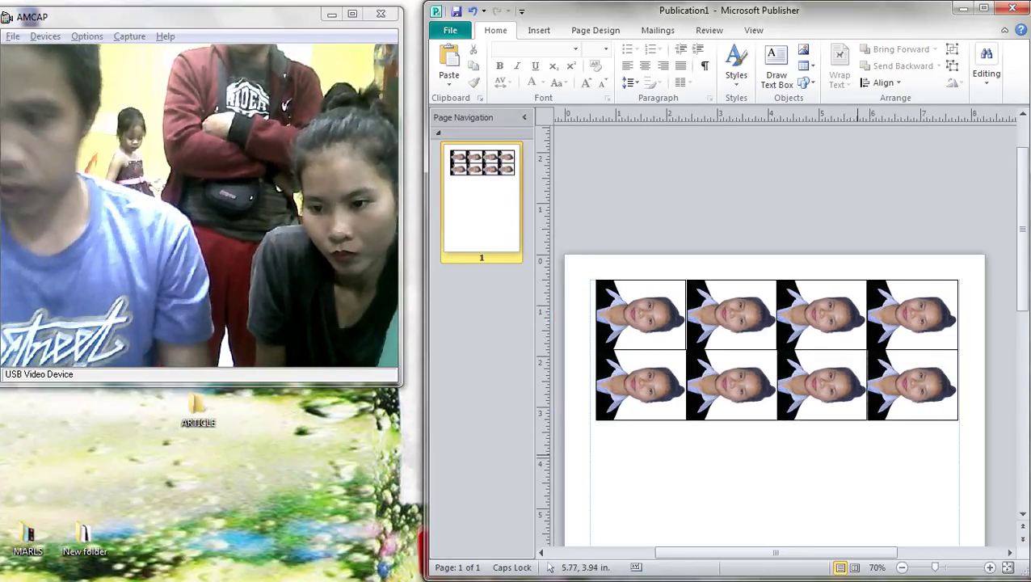
Open the publication's print settings and choose the EPSON L120 Series on SERVER printer
key("ctrl+p")
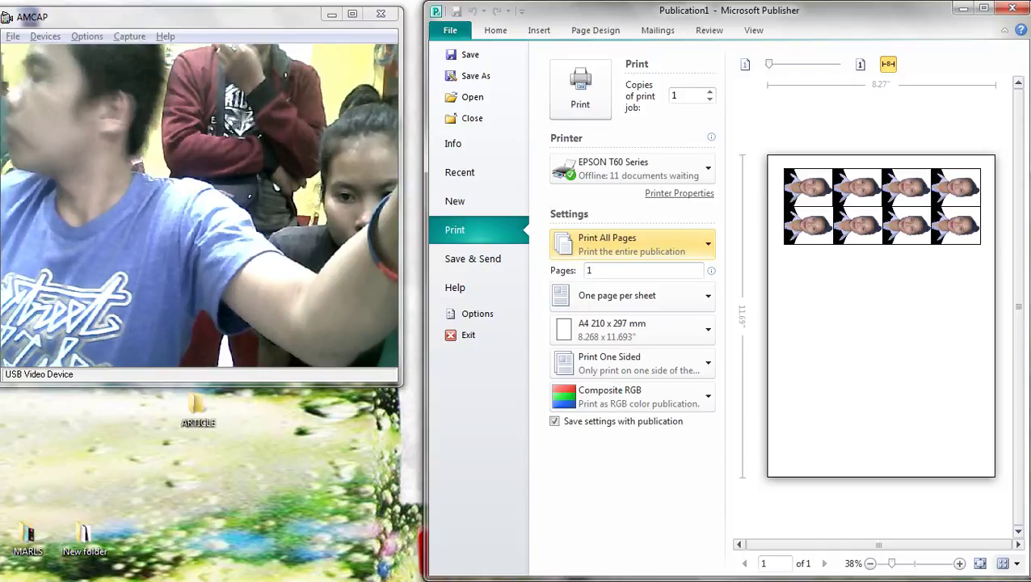
left_click(632, 168)
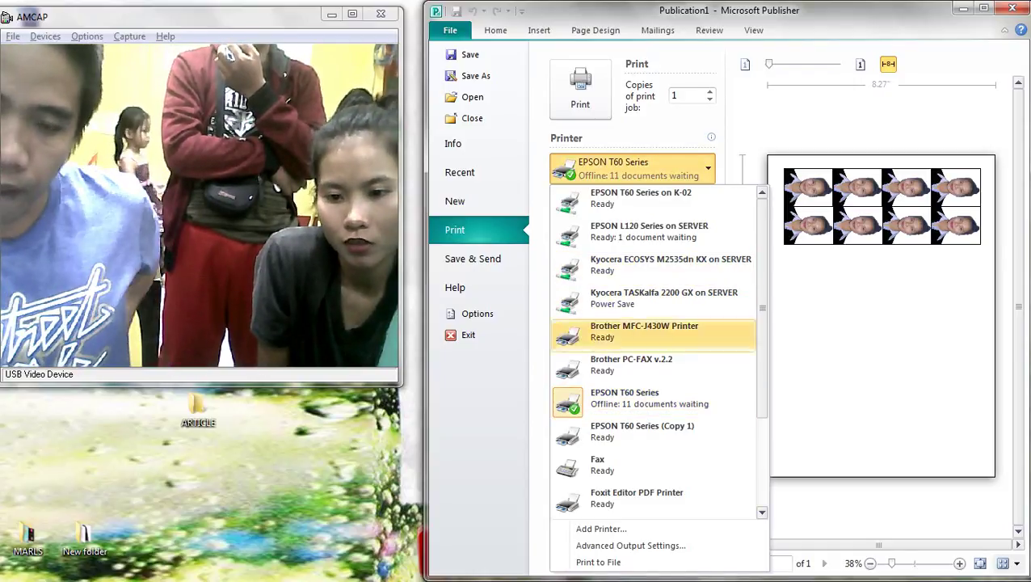
left_click(646, 231)
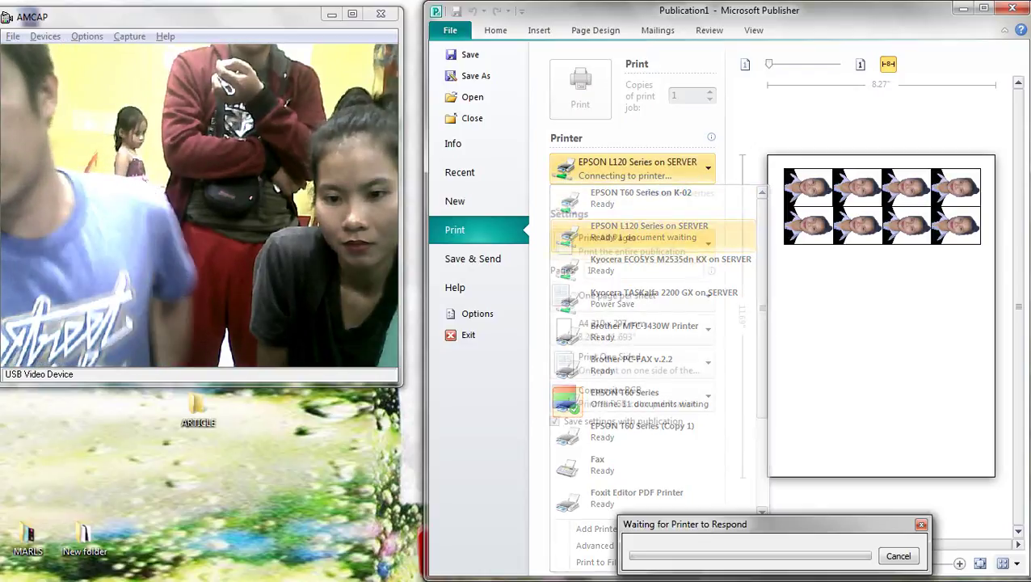
In the EPSON L120 printer properties, use More Settings to raise the plain-paper print quality from Speed to maximum Quality
left_click(679, 193)
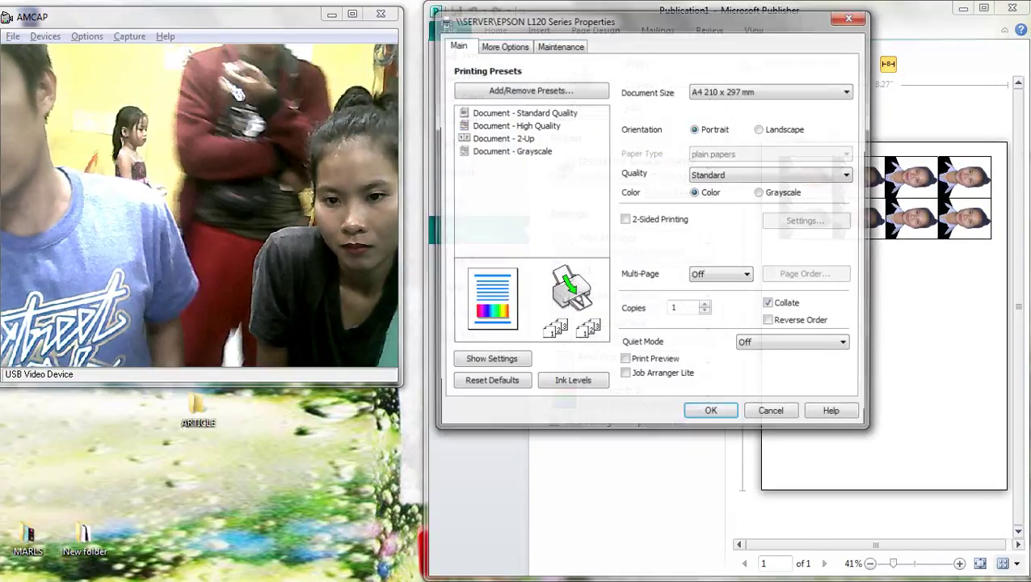
left_click(772, 174)
left_click(716, 208)
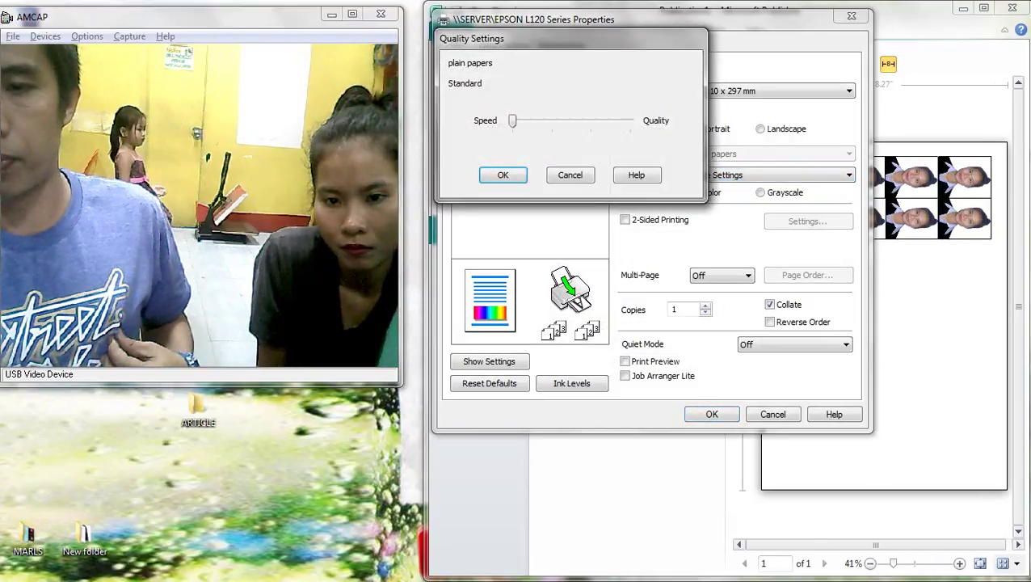
left_click_drag(512, 120, 630, 121)
left_click(503, 175)
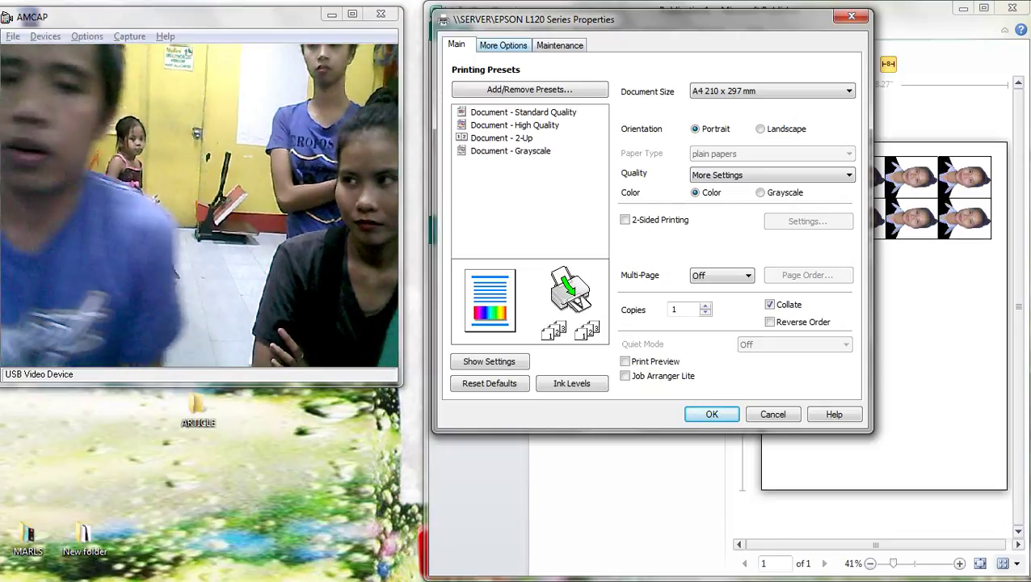
Recheck and confirm the custom quality settings in the printer properties, and print one copy of the photo sheet
left_click(771, 176)
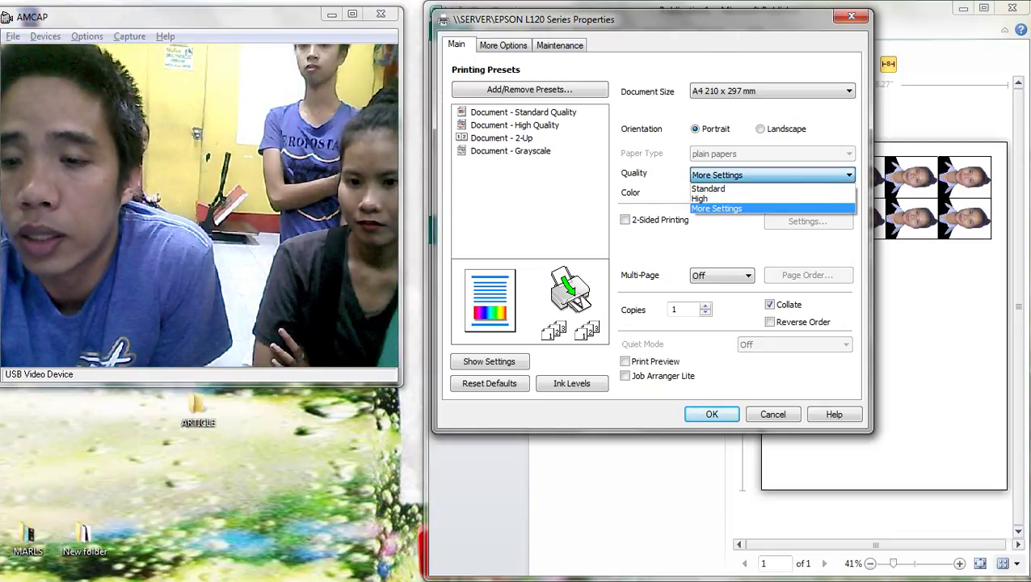
left_click(751, 209)
left_click(502, 175)
left_click(711, 414)
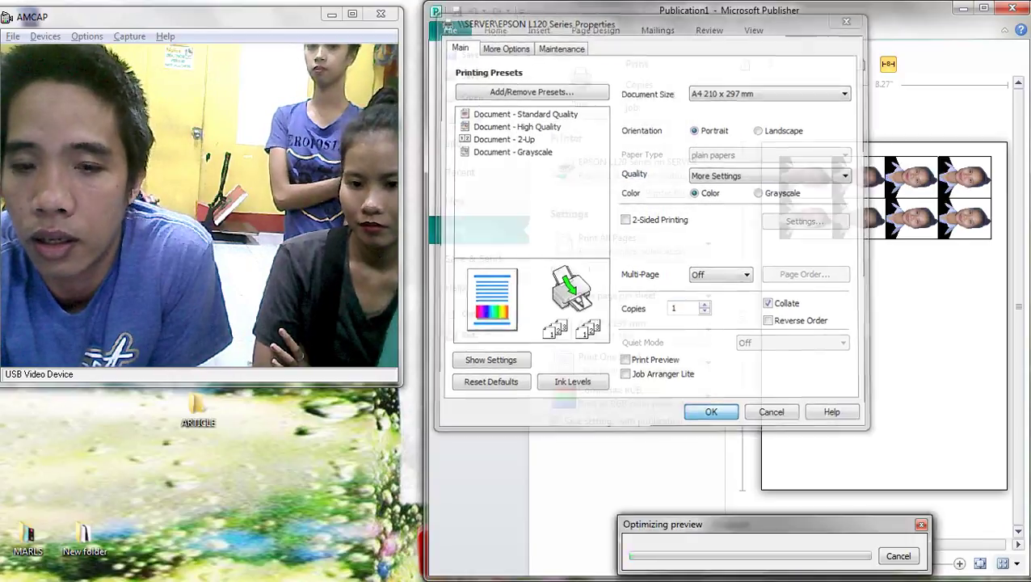
left_click(580, 87)
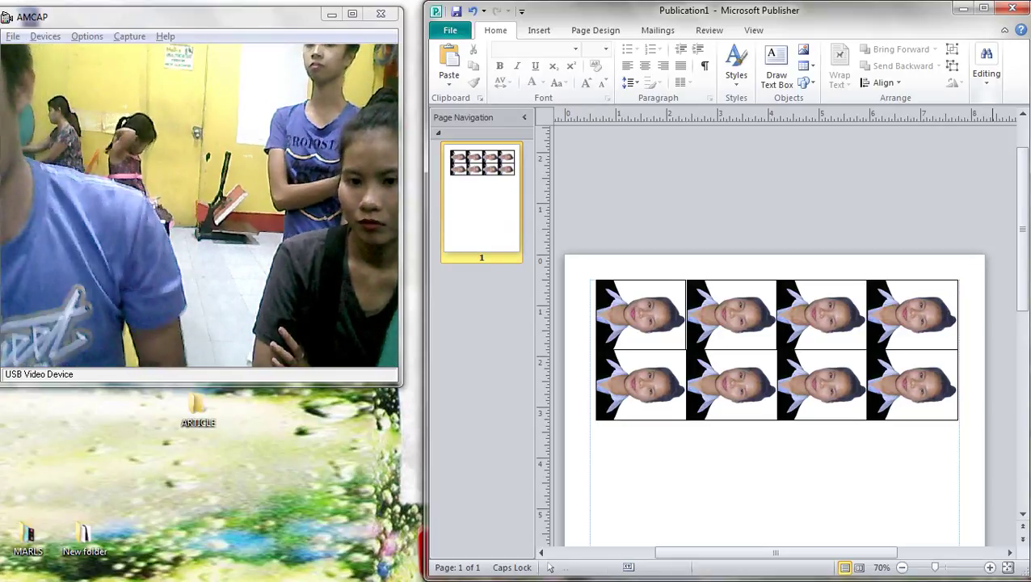
mouse_move(1027, 61)
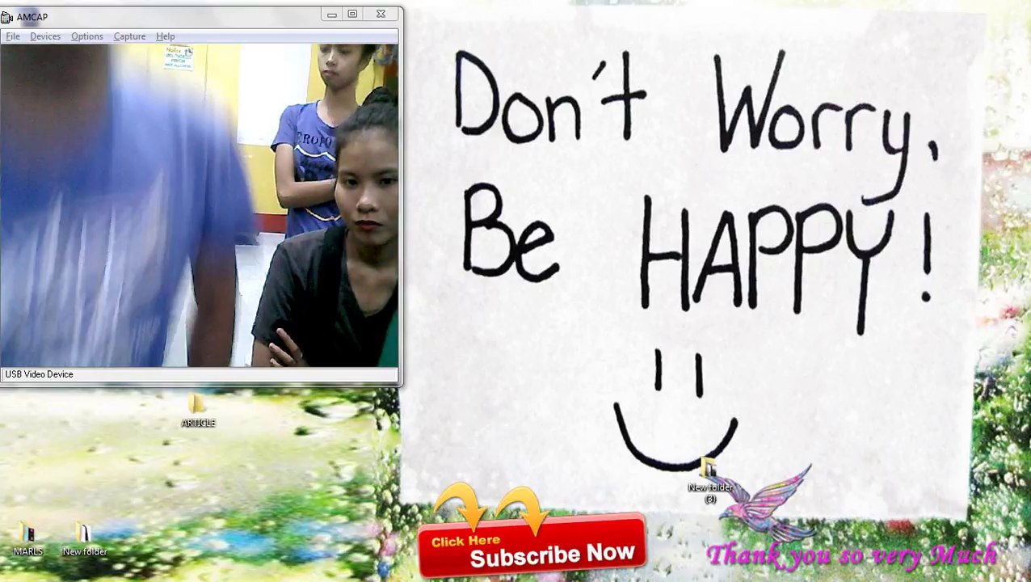
right_click(639, 153)
mouse_move(677, 177)
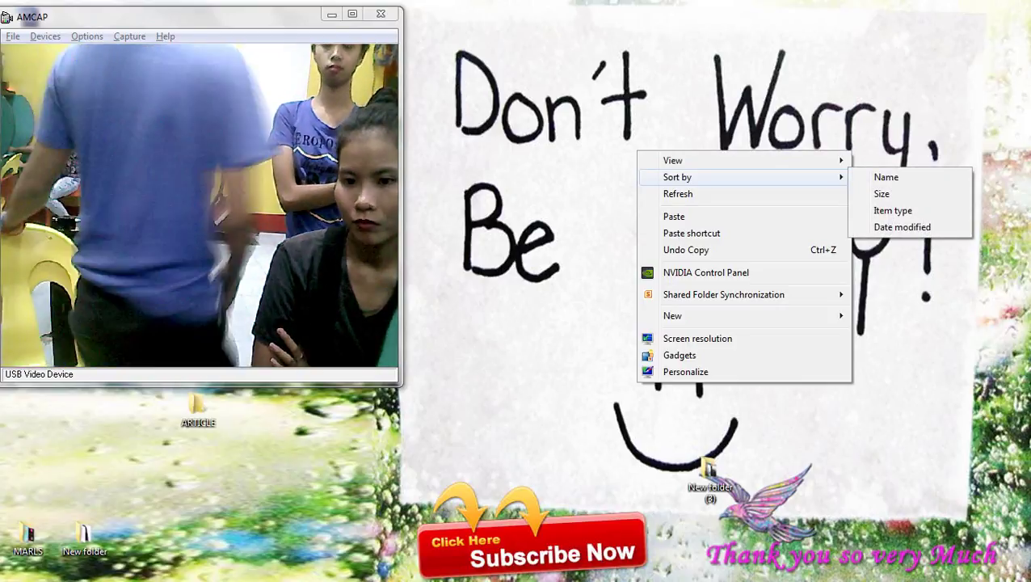